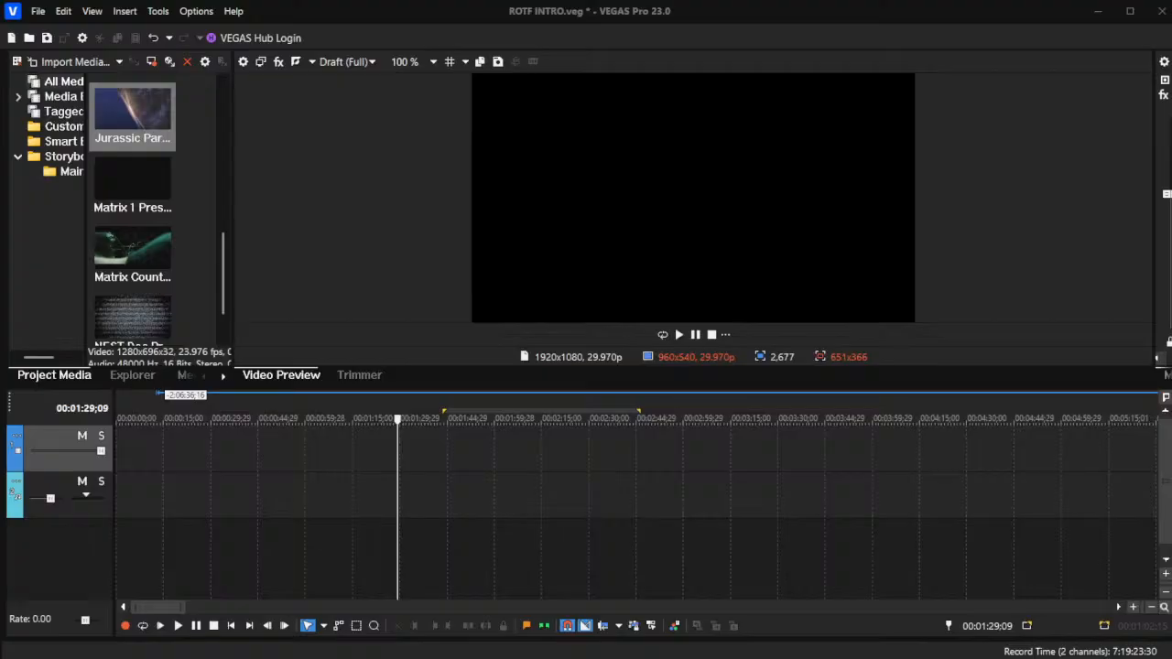
click(835, 18)
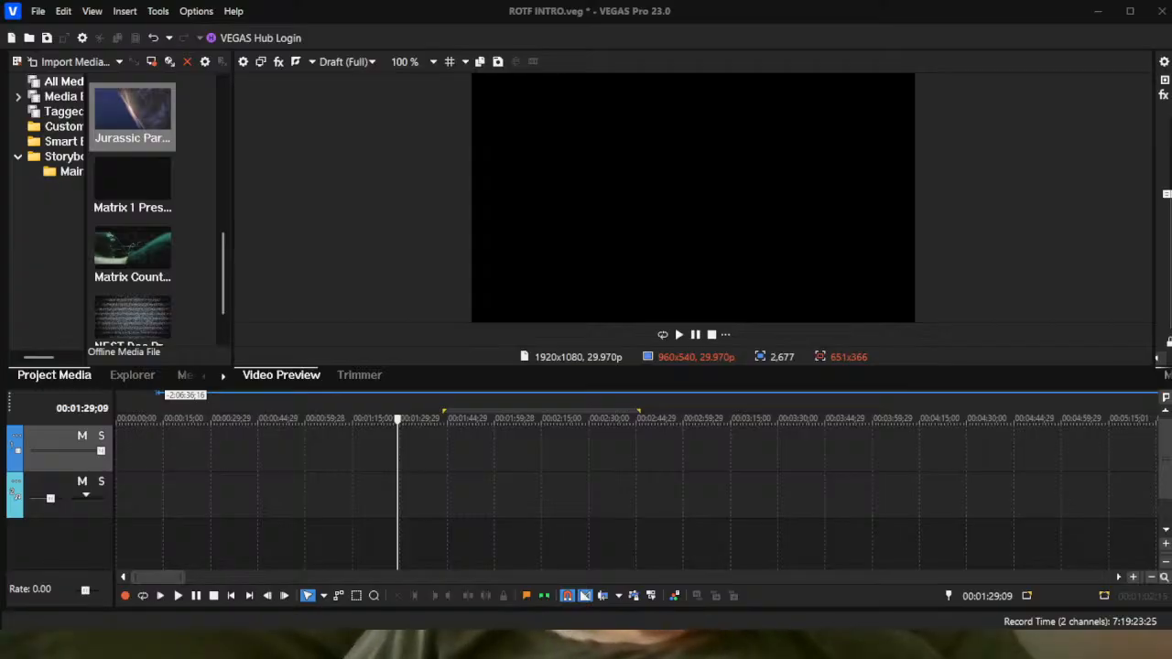
drag(835, 629, 832, 653)
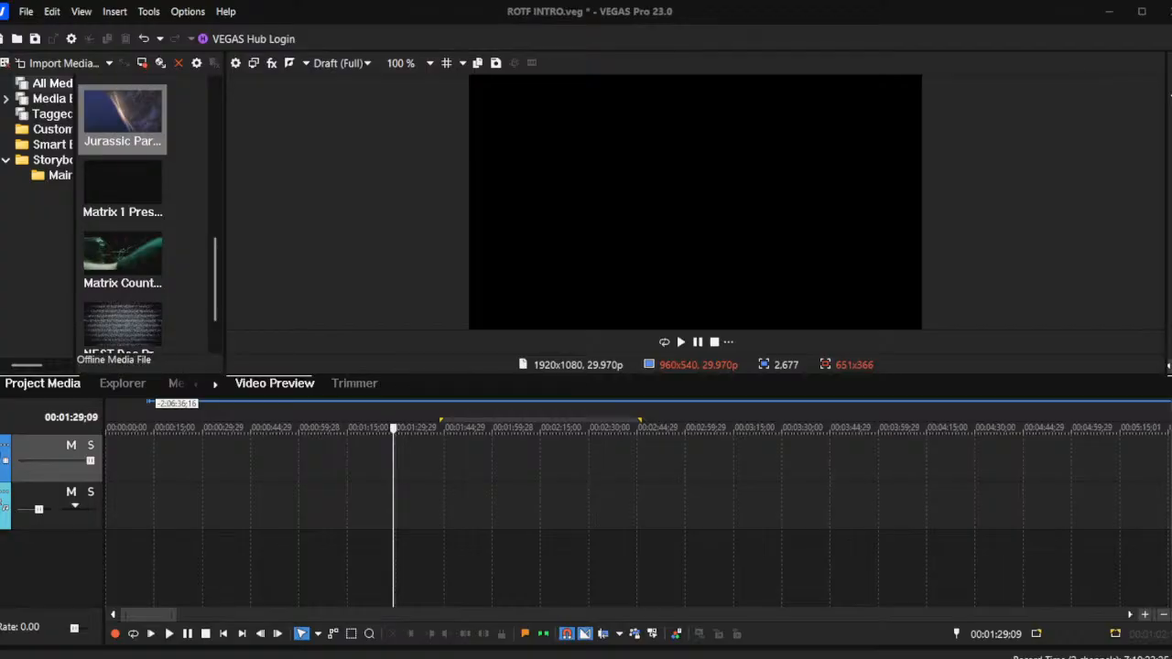
Step: Place The Fugitive- 714p clip on the video and audio tracks and move the playhead to 00:02:58;11
click(526, 165)
drag(123, 114, 480, 459)
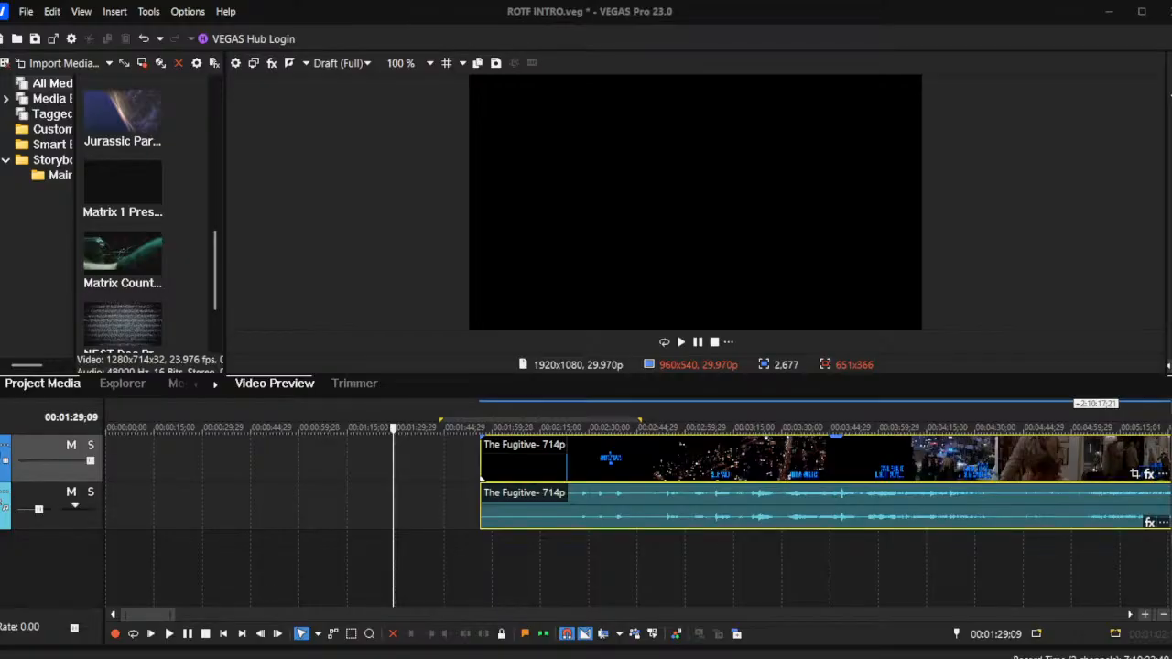
click(680, 460)
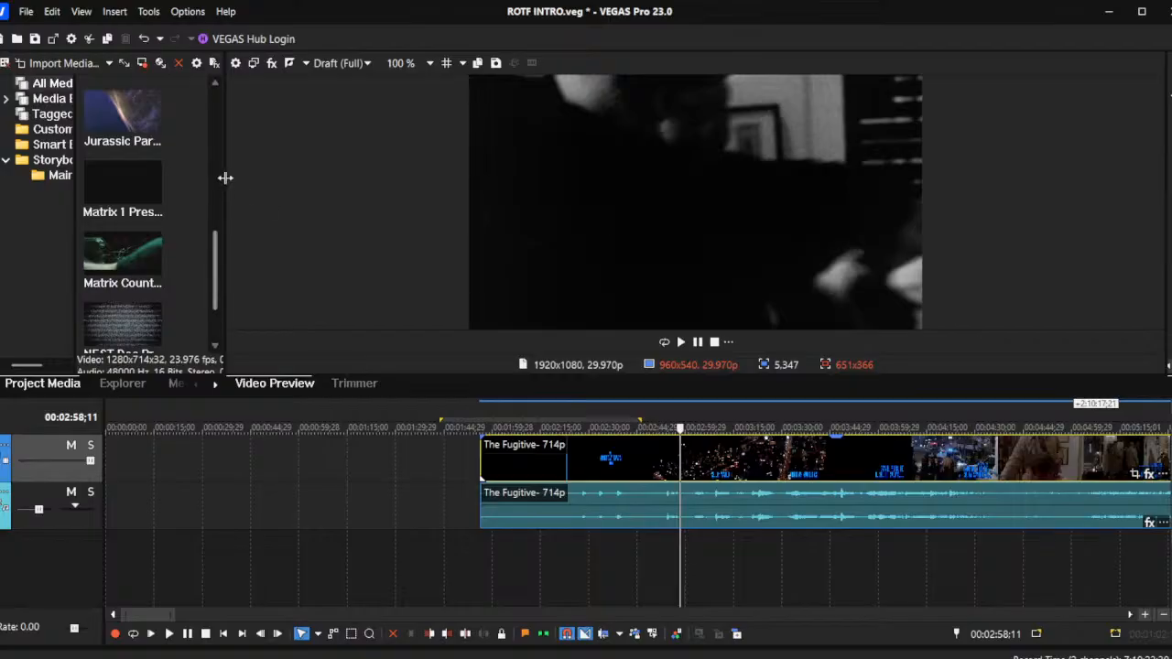
Step: Narrow the Project Media pane to a thin strip and widen the Master Bus pane enough to show its meters
drag(225, 177, 485, 194)
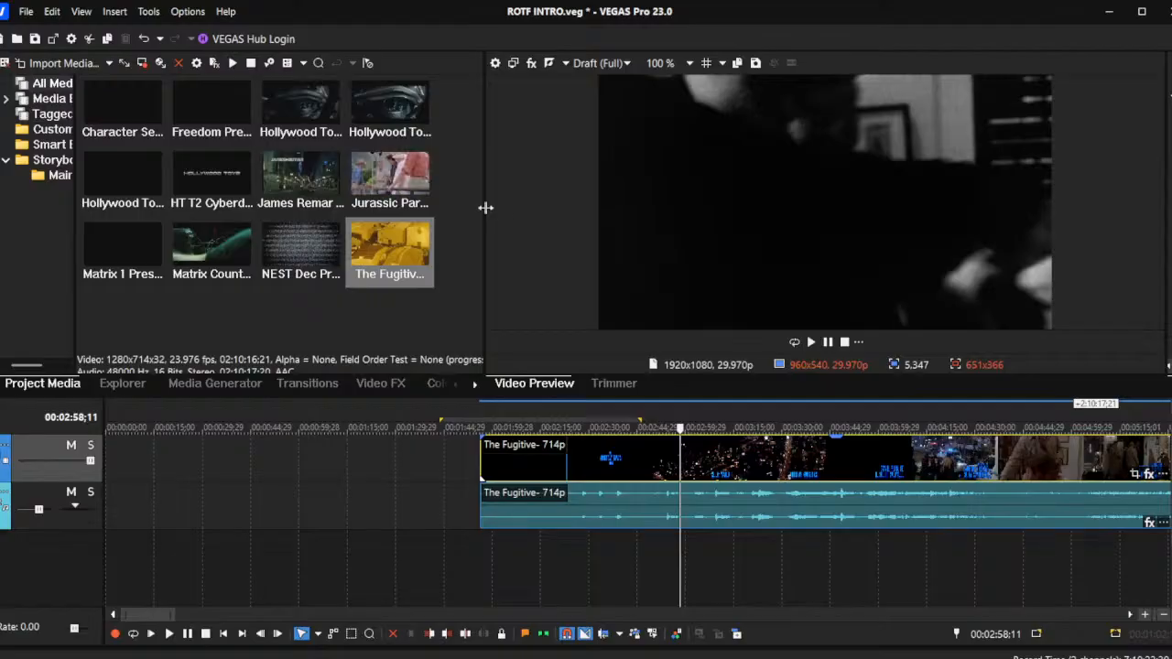
drag(485, 208, 38, 206)
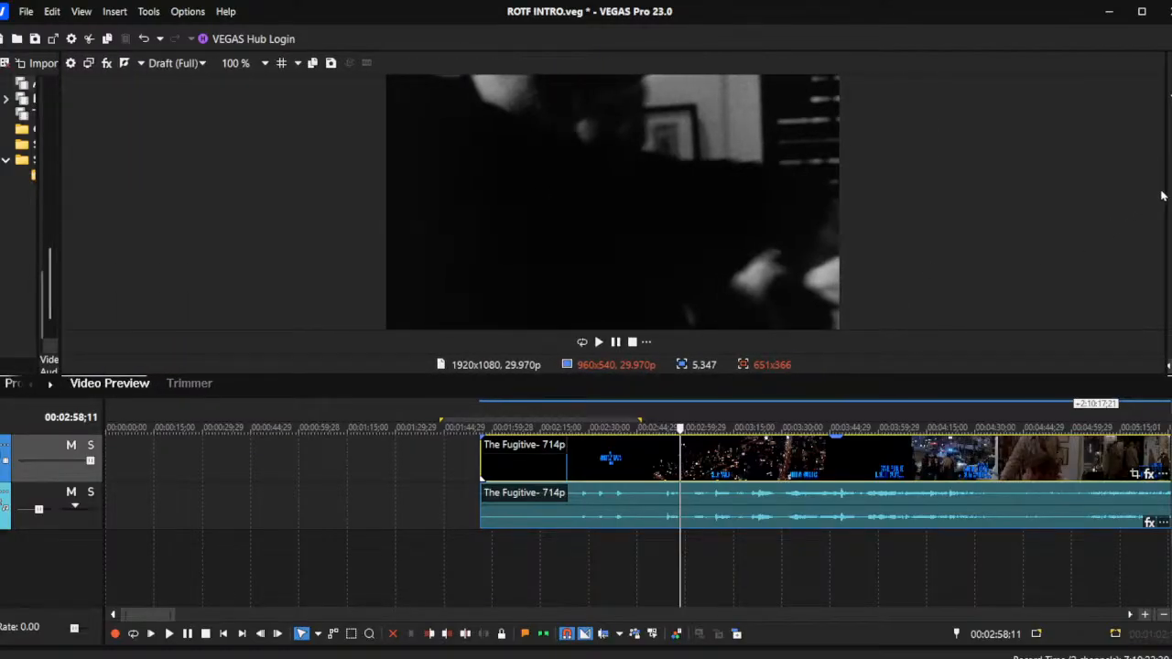
drag(1164, 186, 837, 189)
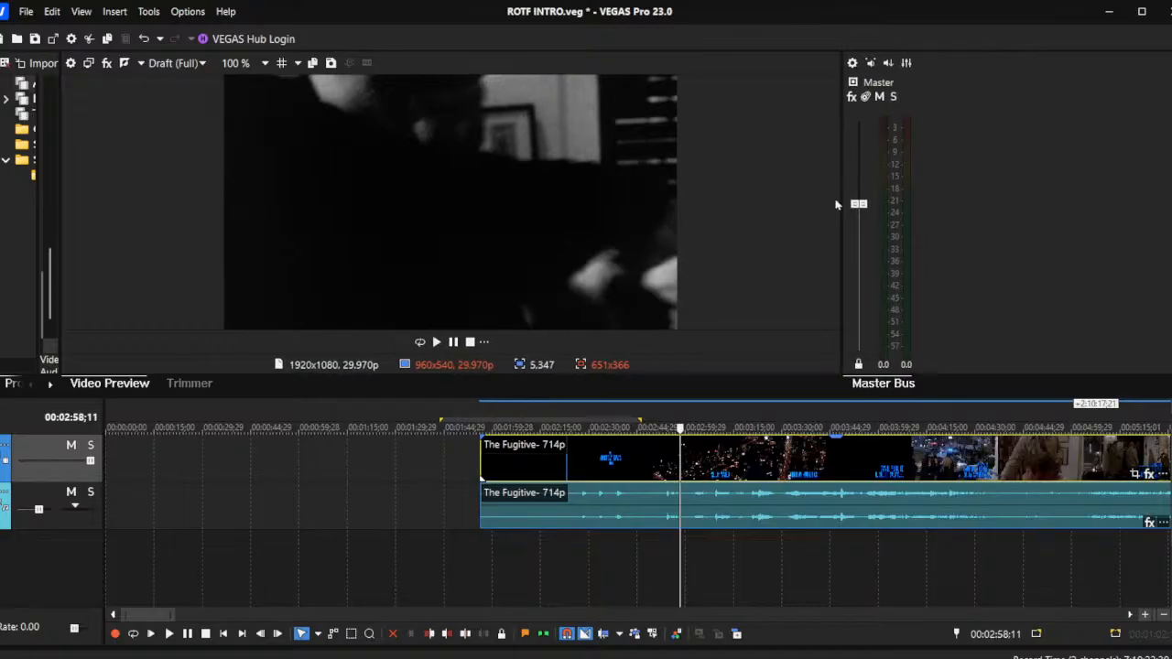
drag(840, 203, 1040, 210)
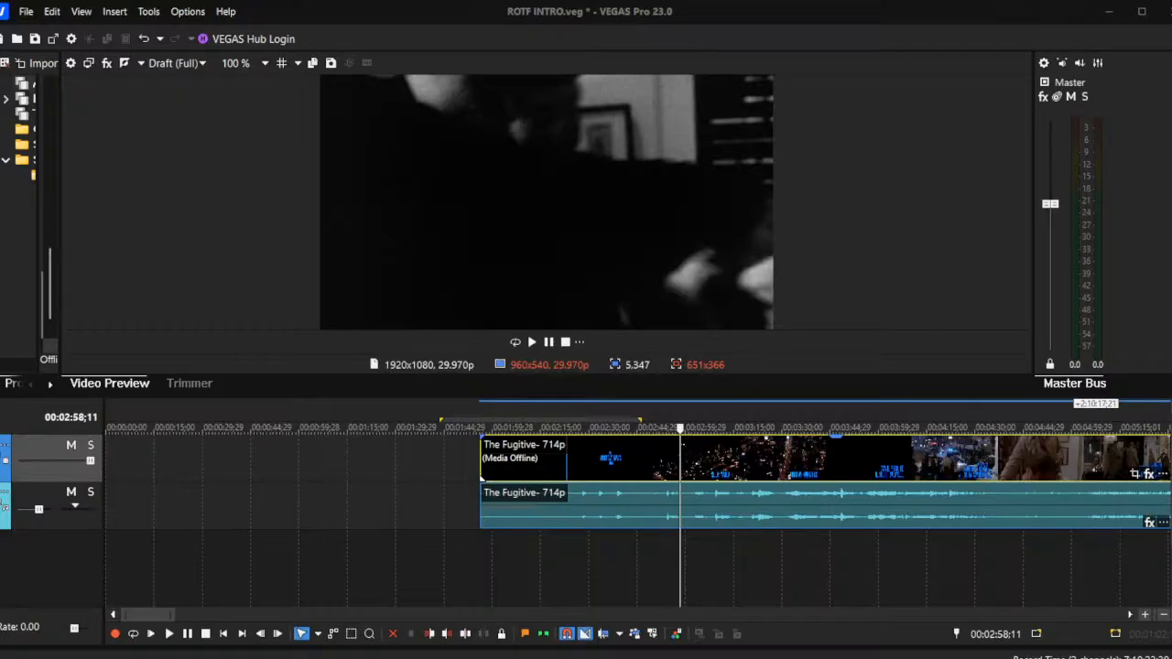
Step: Collapse the loop region at the timeline's start and move The Fugitive clip to begin at about 00:01:01
drag(462, 421, 191, 424)
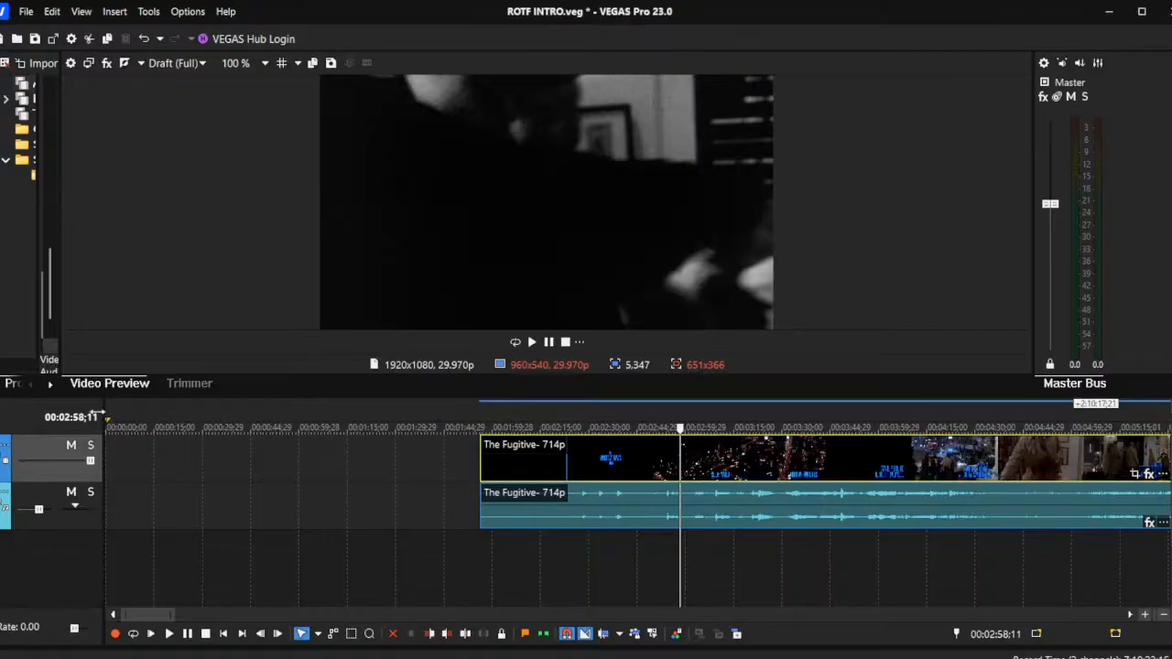
drag(579, 464, 400, 462)
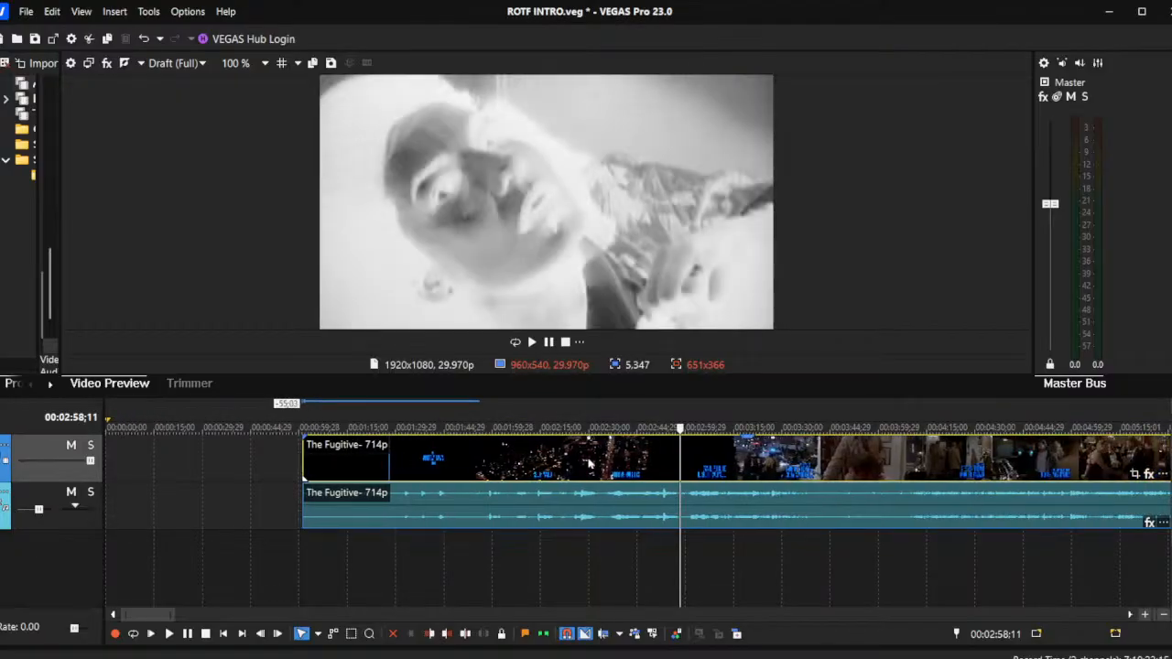
Step: Preview several points in the opening of The Fugitive clip, from the title sequence to the night-time city shots
click(588, 461)
click(456, 458)
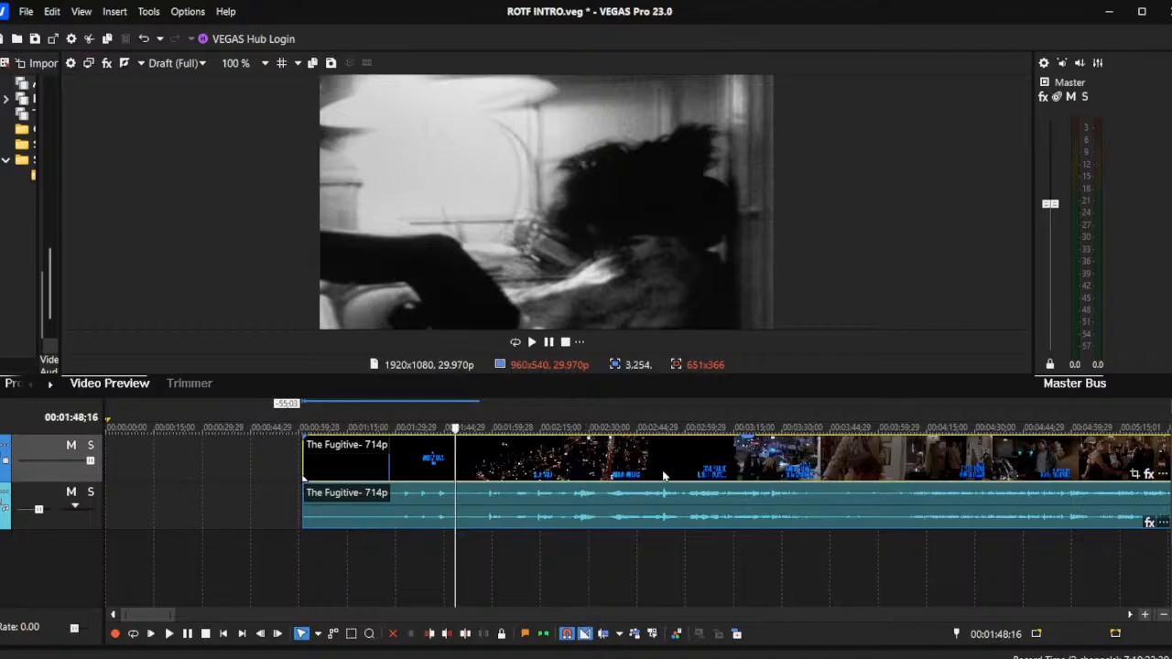
click(663, 469)
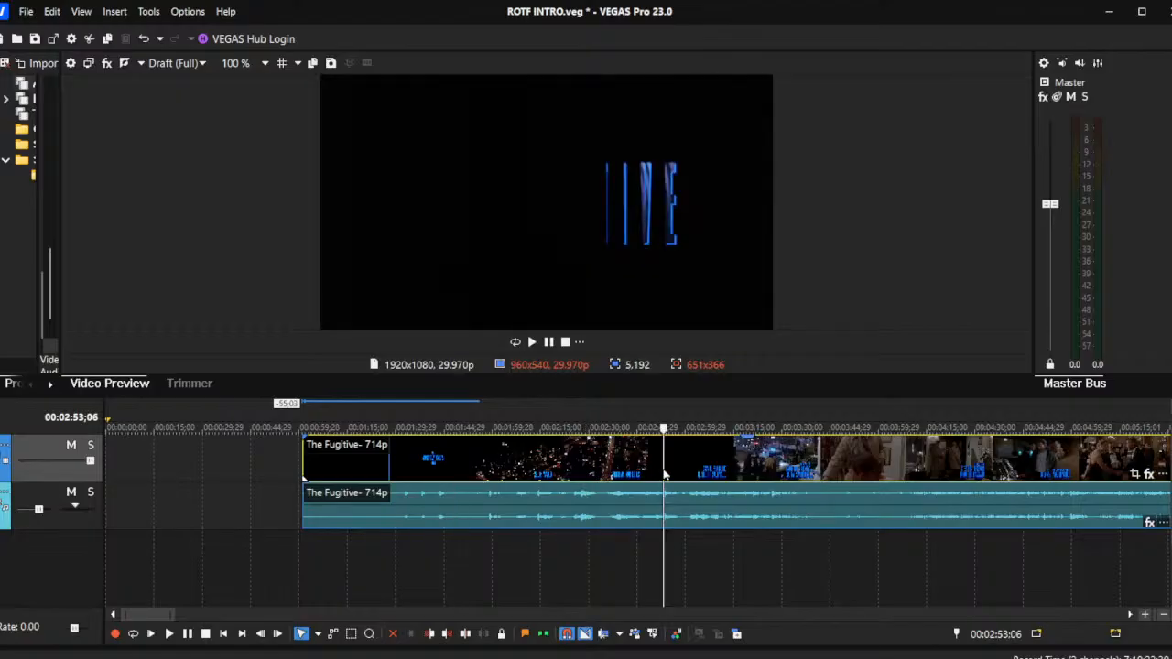
click(474, 463)
click(757, 468)
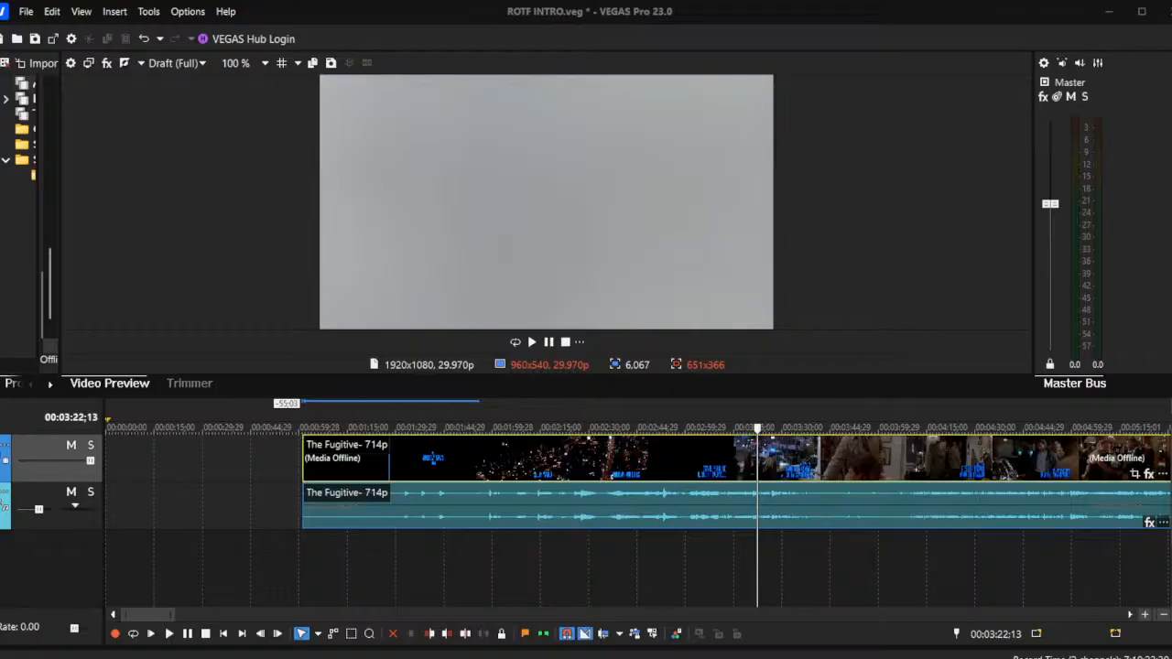
click(511, 451)
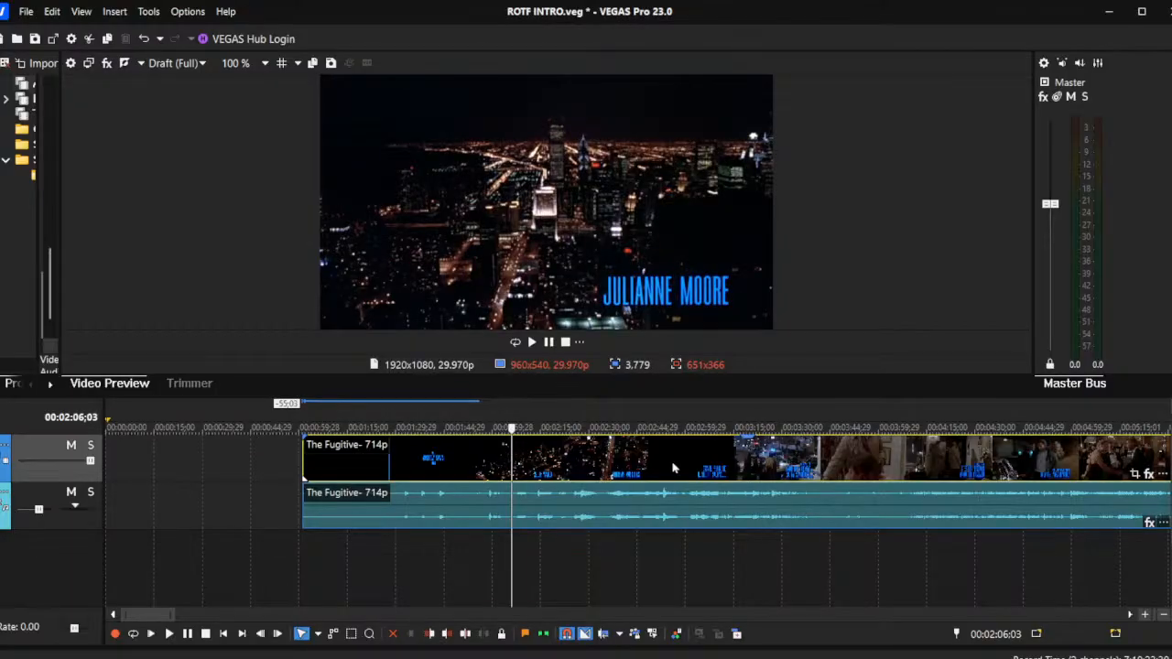
Step: Move The Fugitive clip earlier so it begins at about 00:00:53, and deselect it
drag(673, 466, 556, 469)
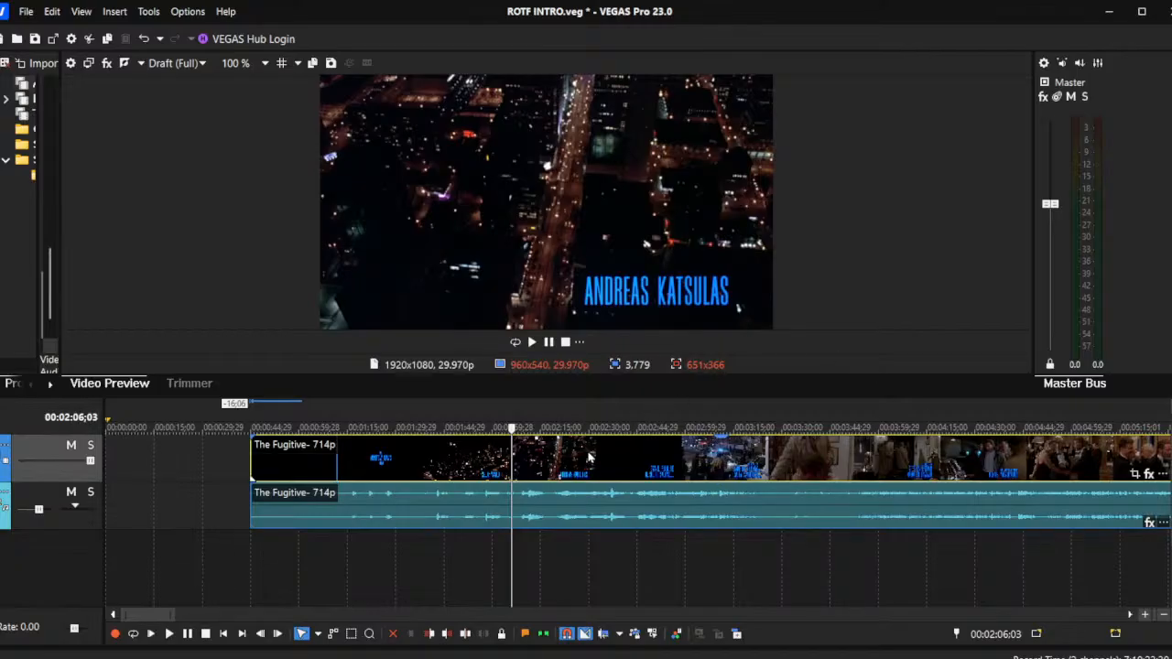
mouse_move(589, 457)
mouse_down()
mouse_move(657, 458)
mouse_move(566, 458)
mouse_move(611, 460)
mouse_up()
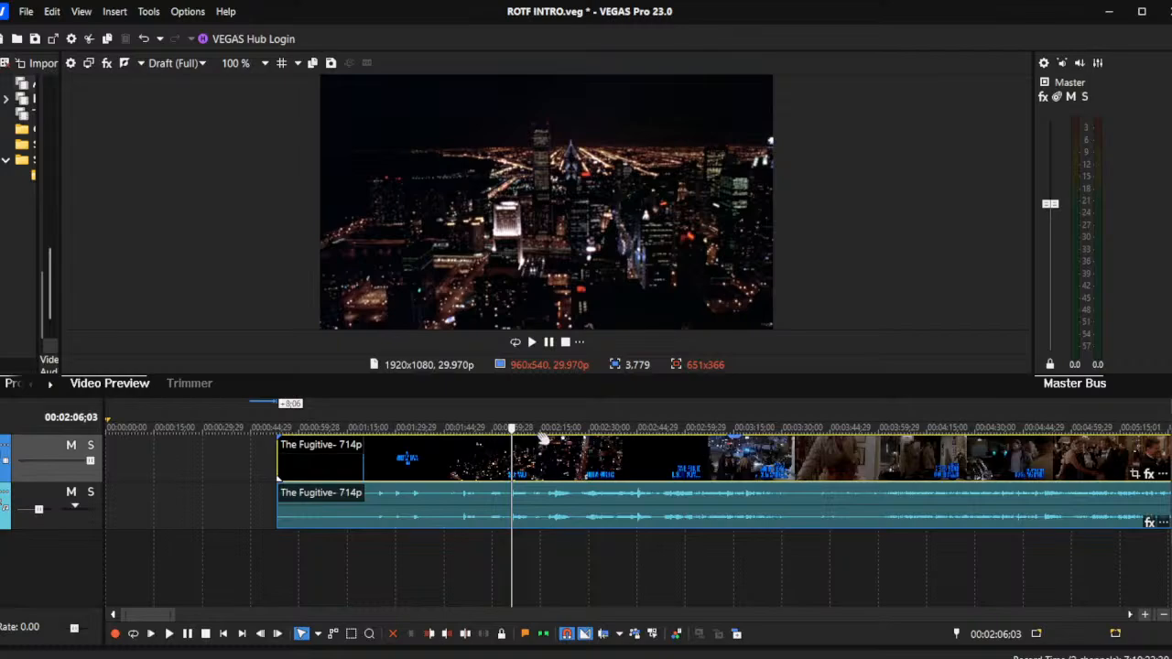
click(222, 459)
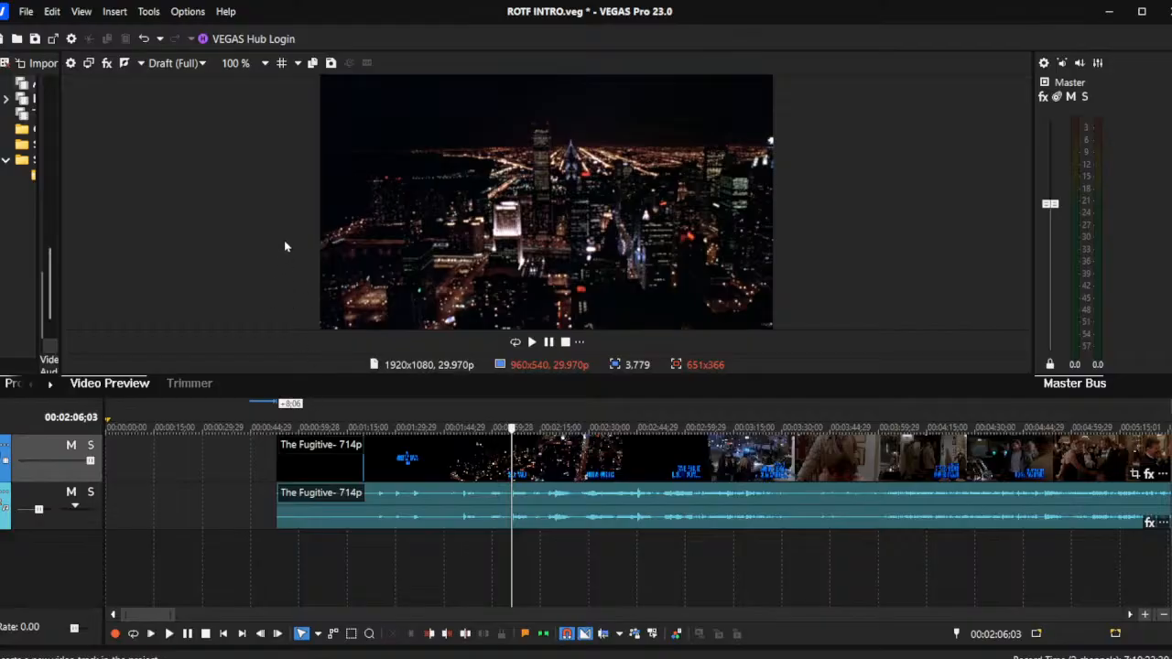
Step: Insert a video track above The Fugitive and place the Hollywood Toyz Universal Logo No BG- Shirt image on it at about 00:02:51
key(ctrl+shift+q)
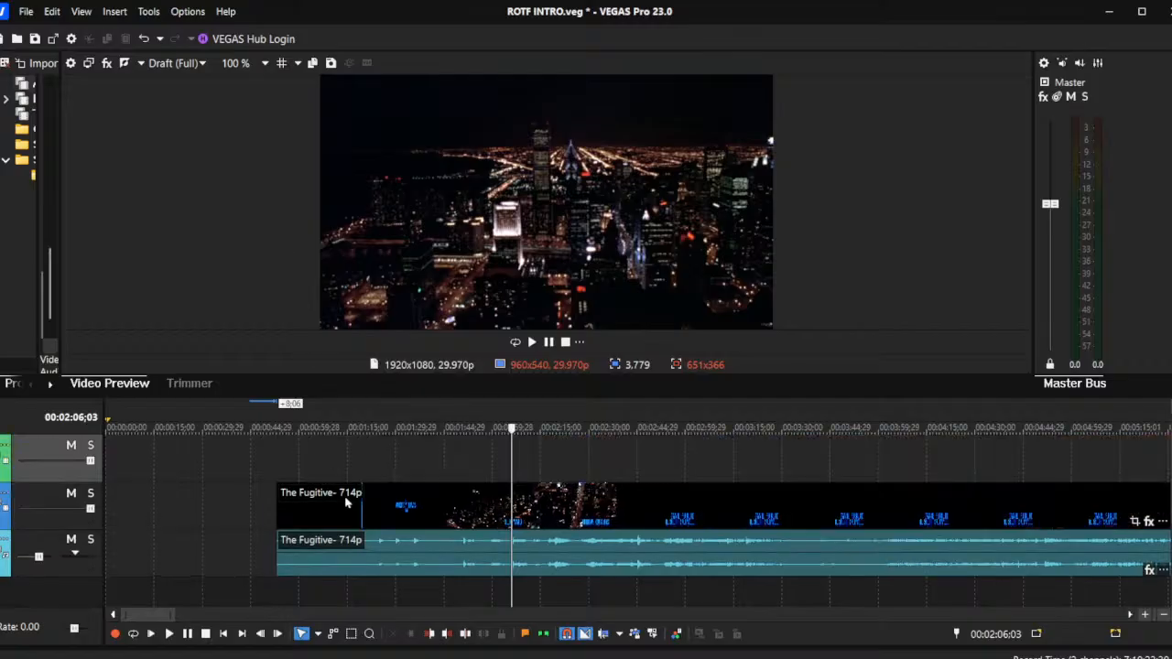
click(394, 449)
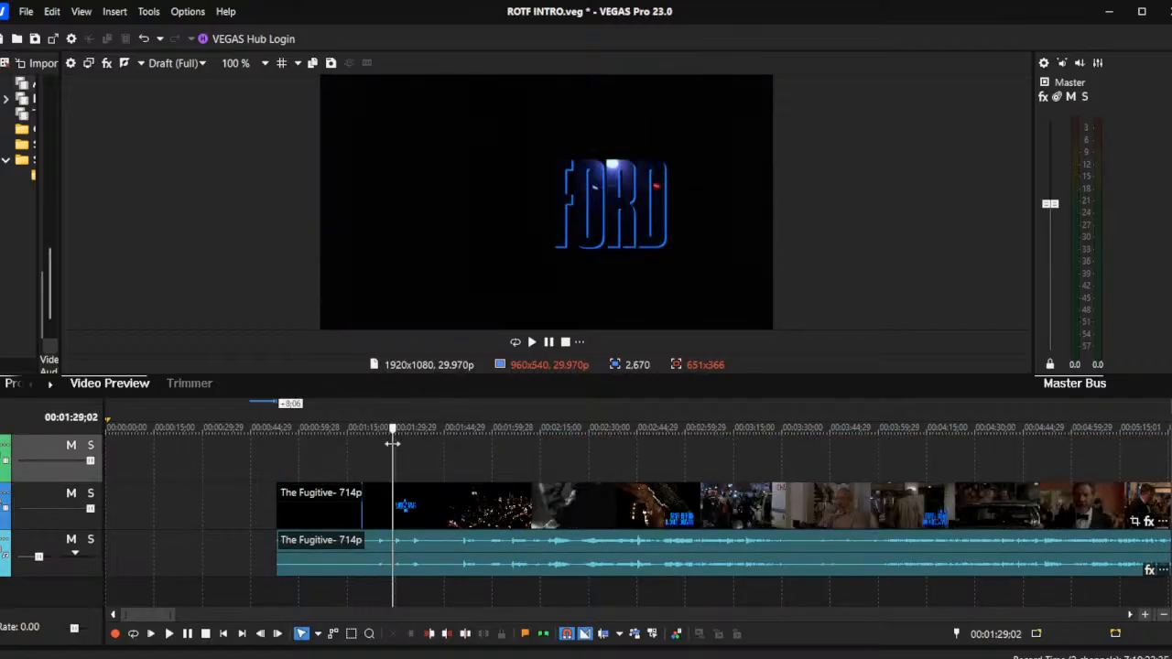
drag(392, 444, 527, 443)
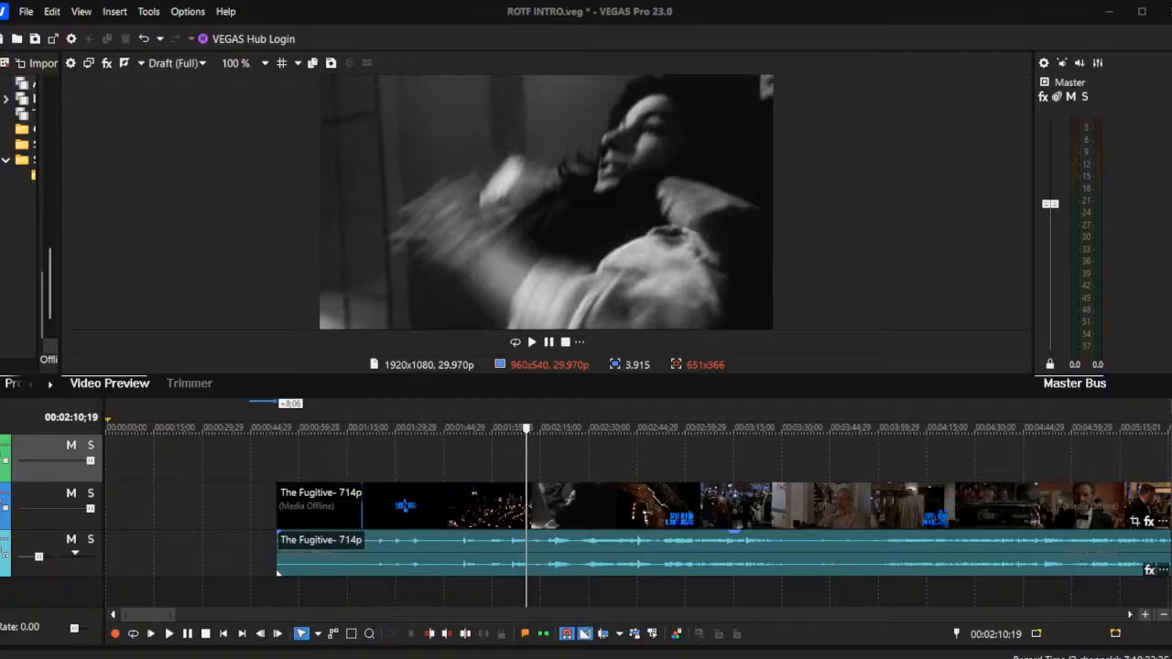
drag(553, 458, 657, 457)
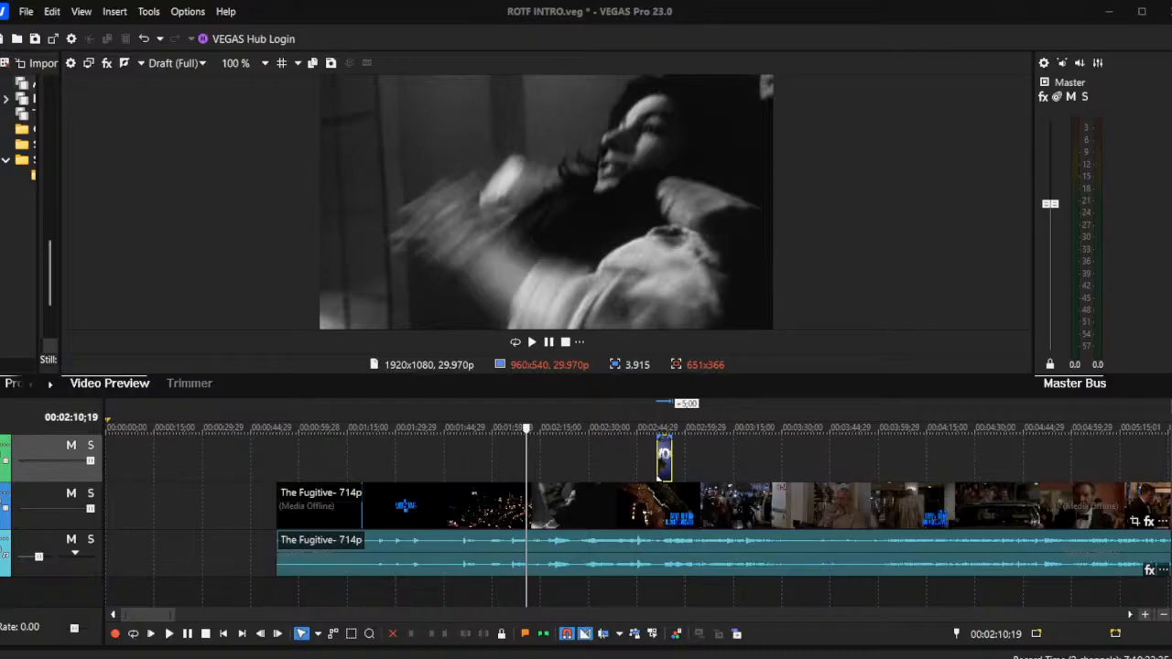
click(663, 450)
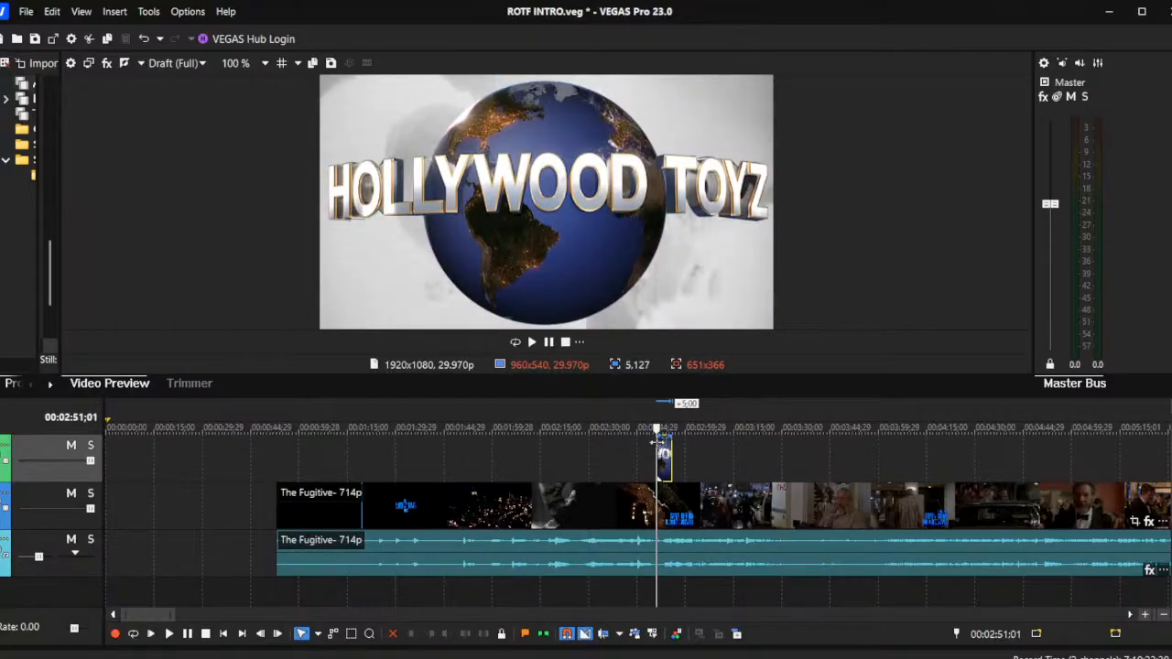
Step: Extend the logo event back to the start of The Fugitive clip and forward to about 00:03:37
drag(630, 443, 550, 447)
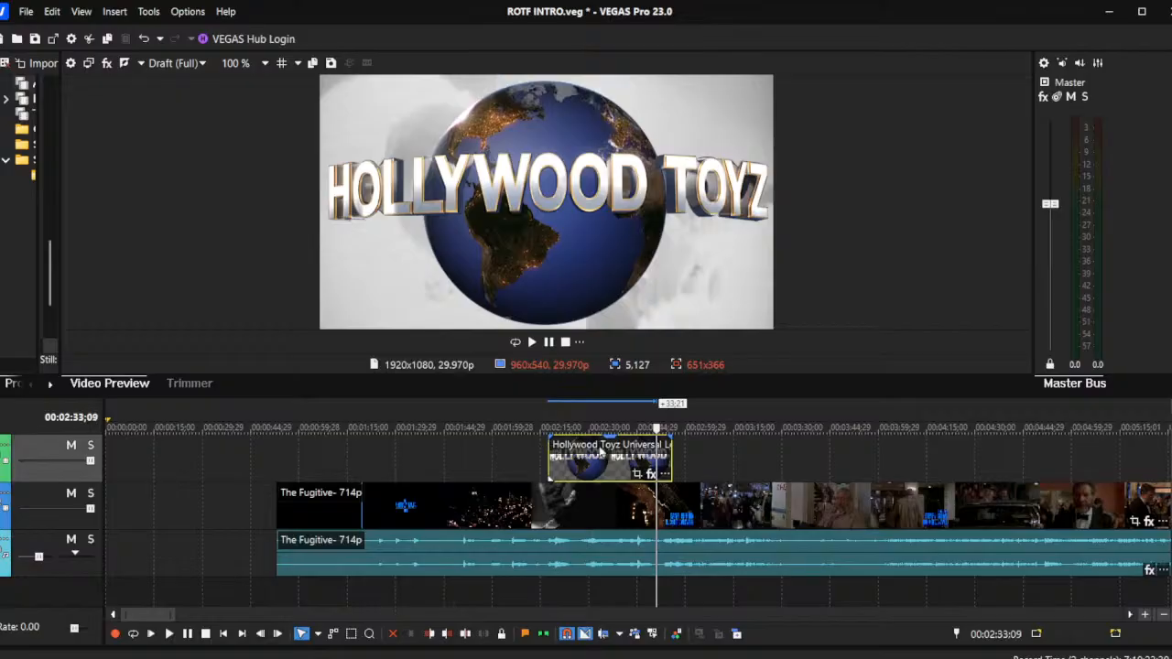
click(601, 452)
drag(547, 448, 275, 455)
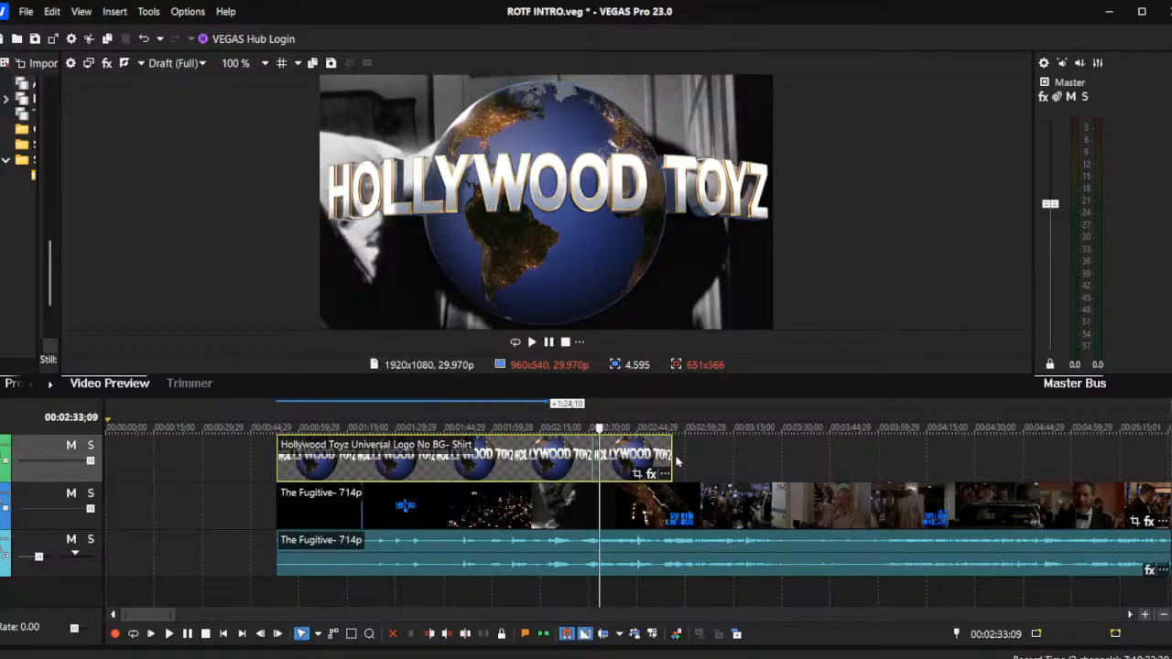
drag(678, 460, 807, 460)
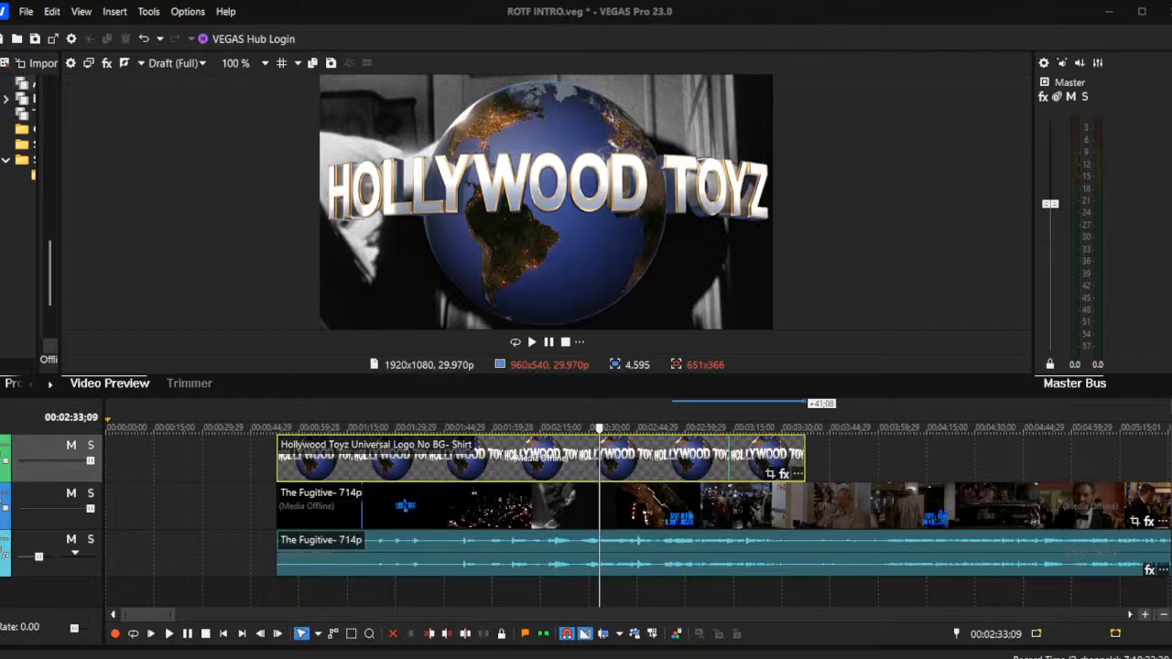
Step: Move the playhead to 00:02:24;01 and lower the logo event's opacity so it is semi-transparent over the footage
click(240, 8)
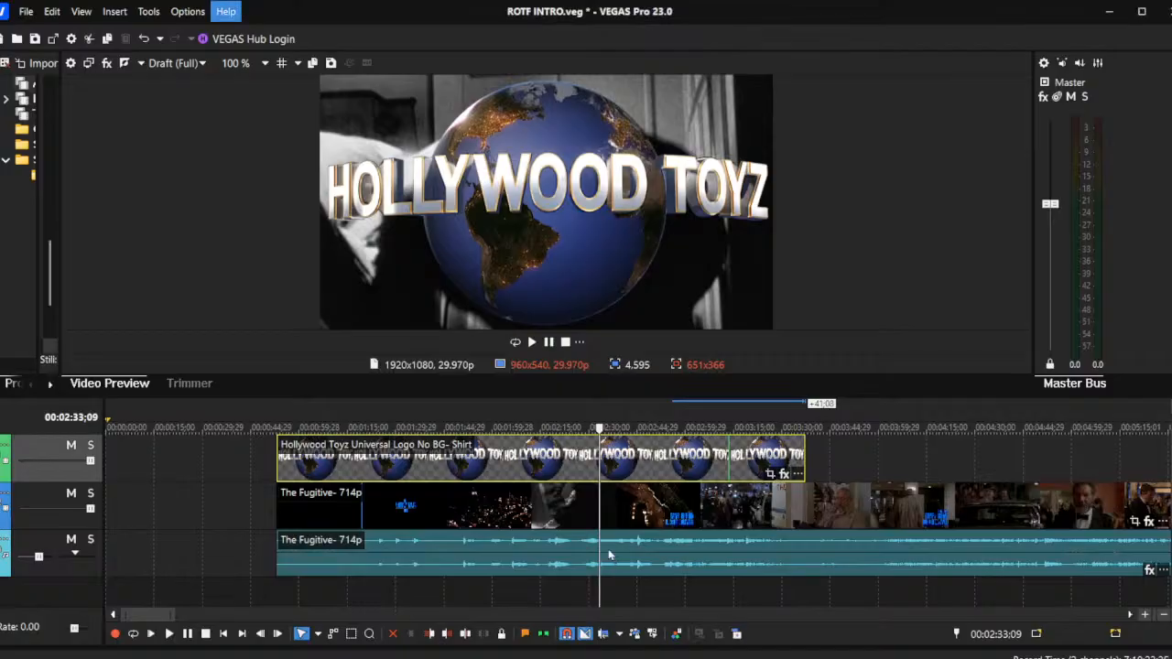
click(532, 456)
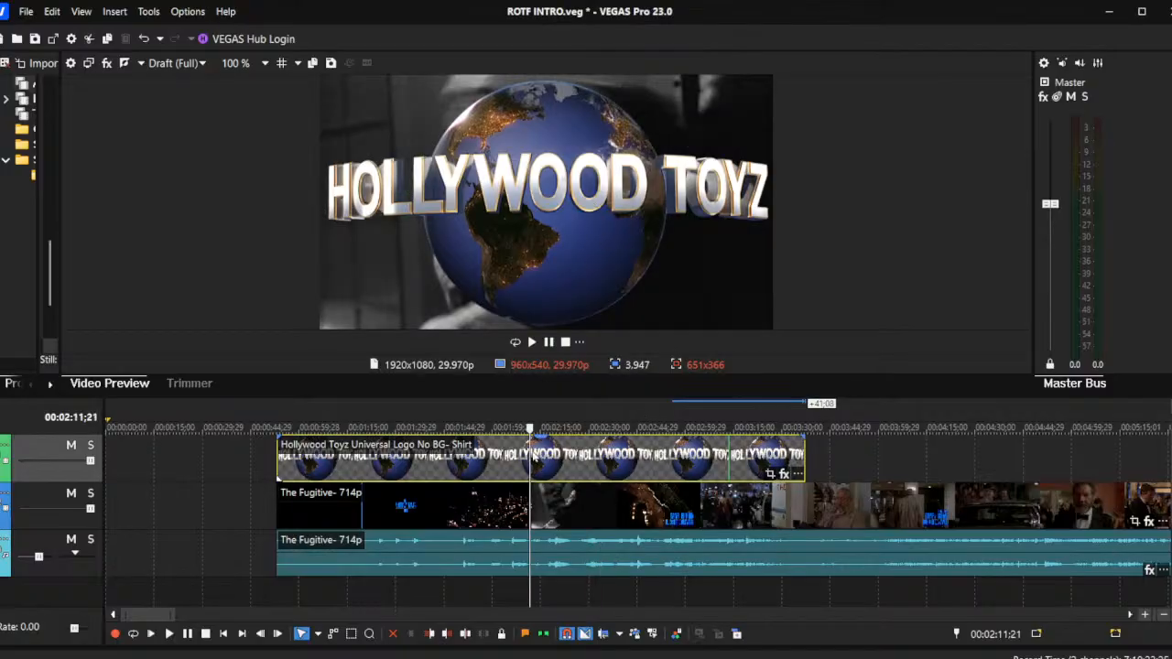
click(571, 456)
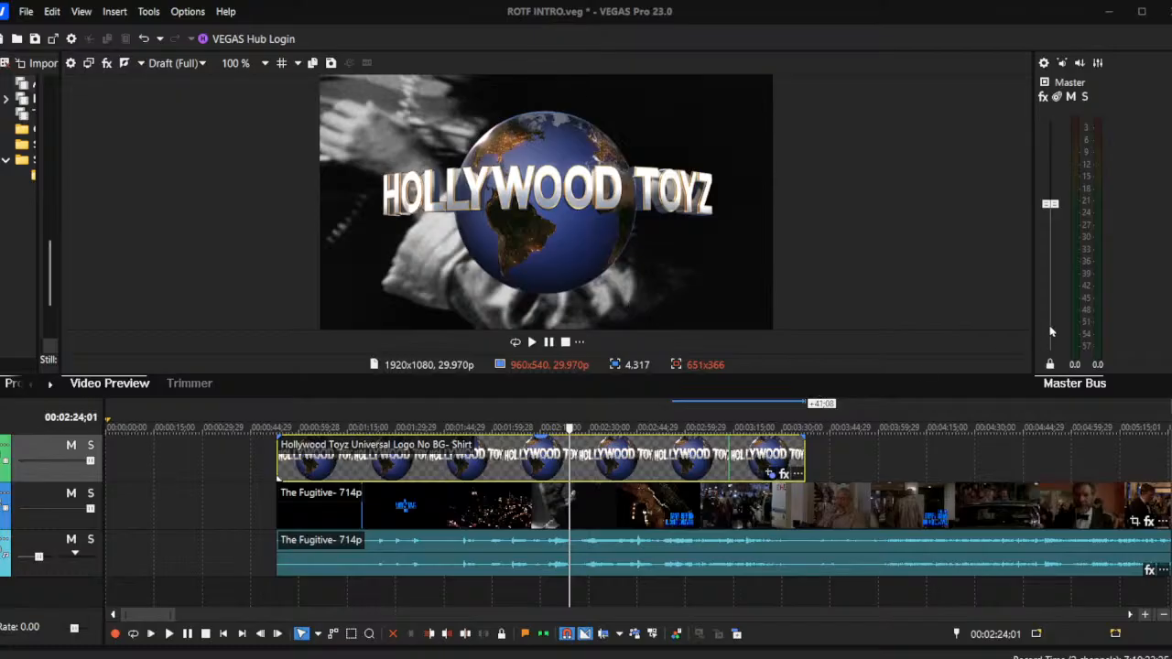
click(604, 498)
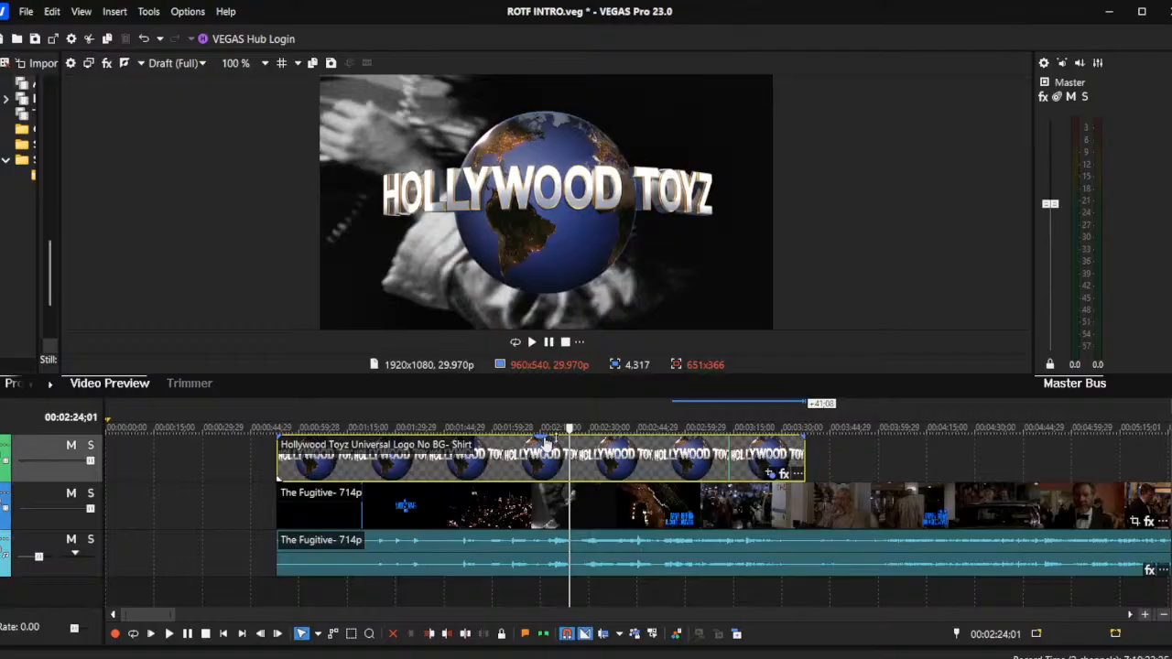
drag(547, 443, 541, 469)
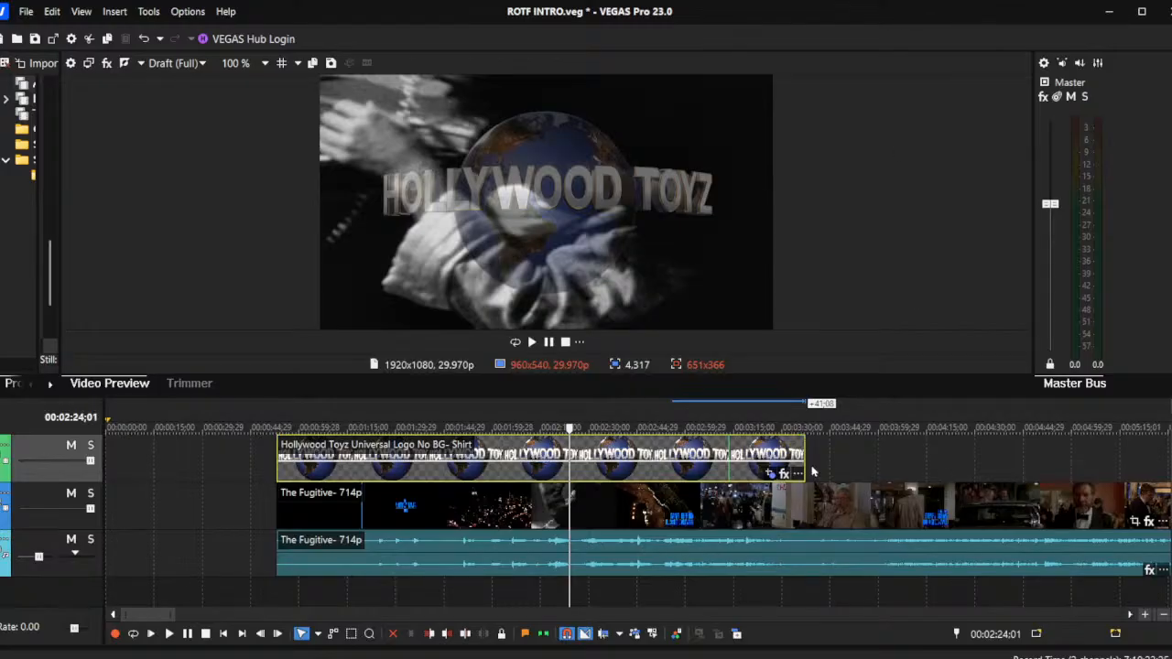
Step: Examine the semi-transparent logo over different scenes and the footage beyond the logo event, up to 00:09:06;23
click(770, 455)
click(1162, 615)
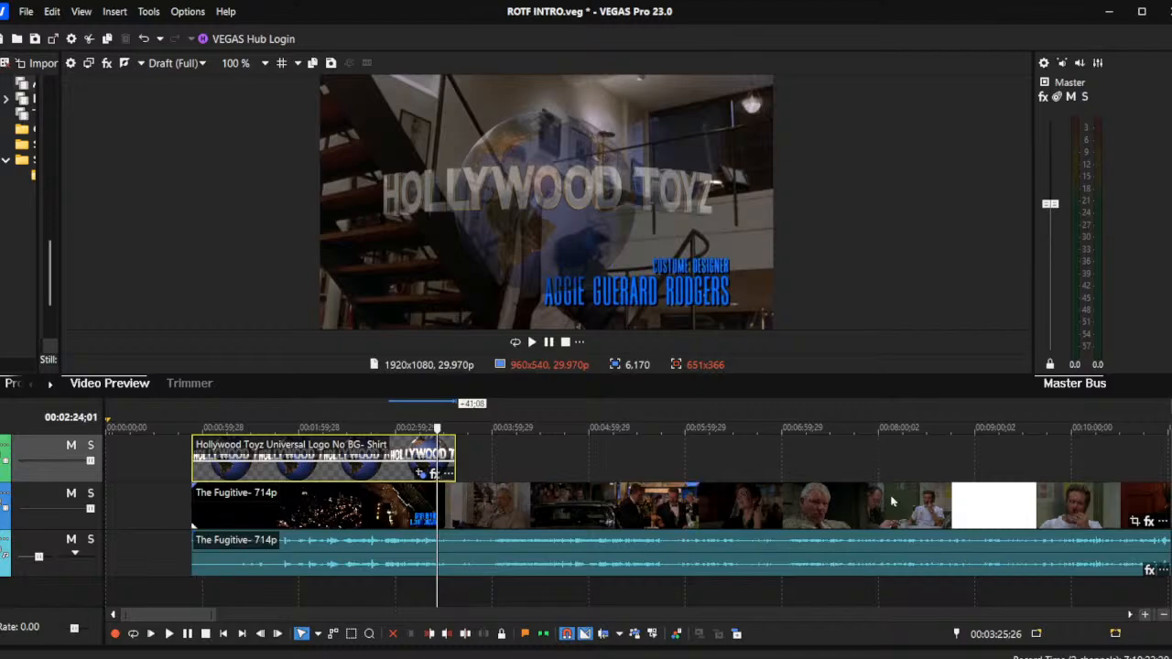
click(1145, 615)
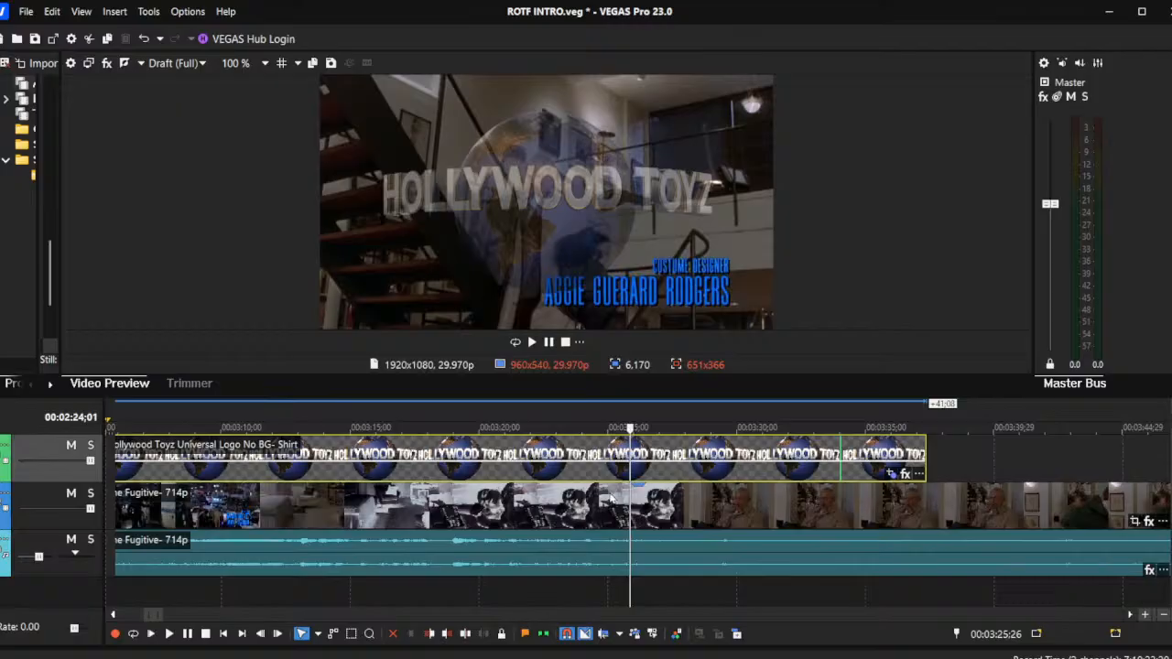
click(712, 492)
drag(711, 493, 540, 487)
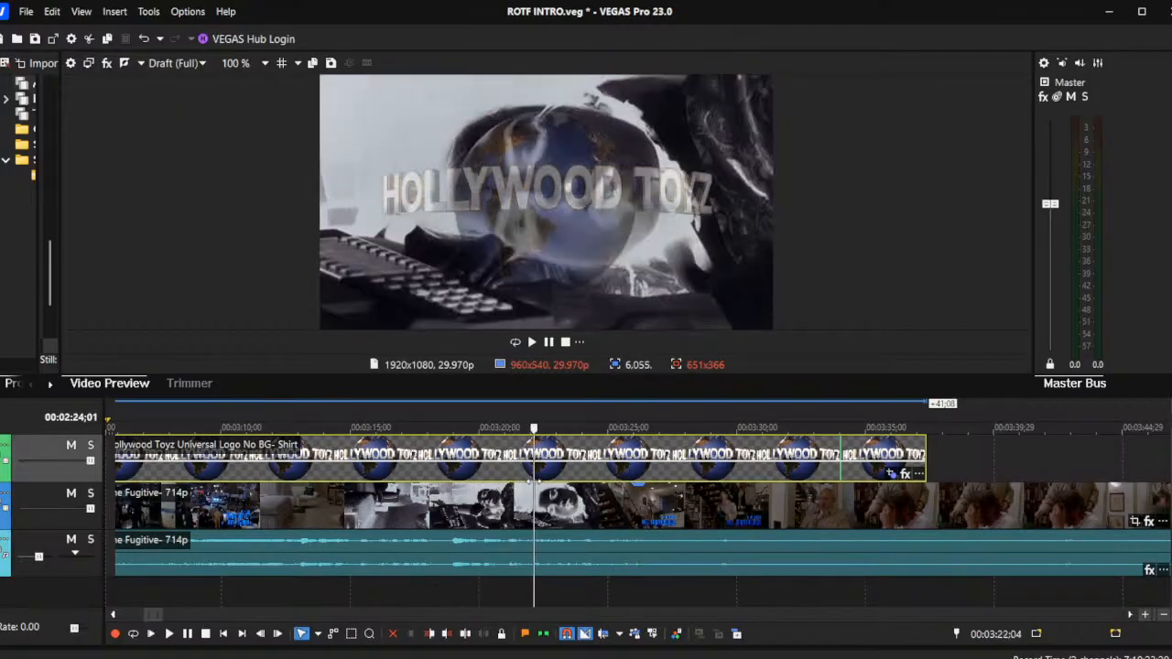
click(1163, 616)
drag(1165, 620, 1165, 620)
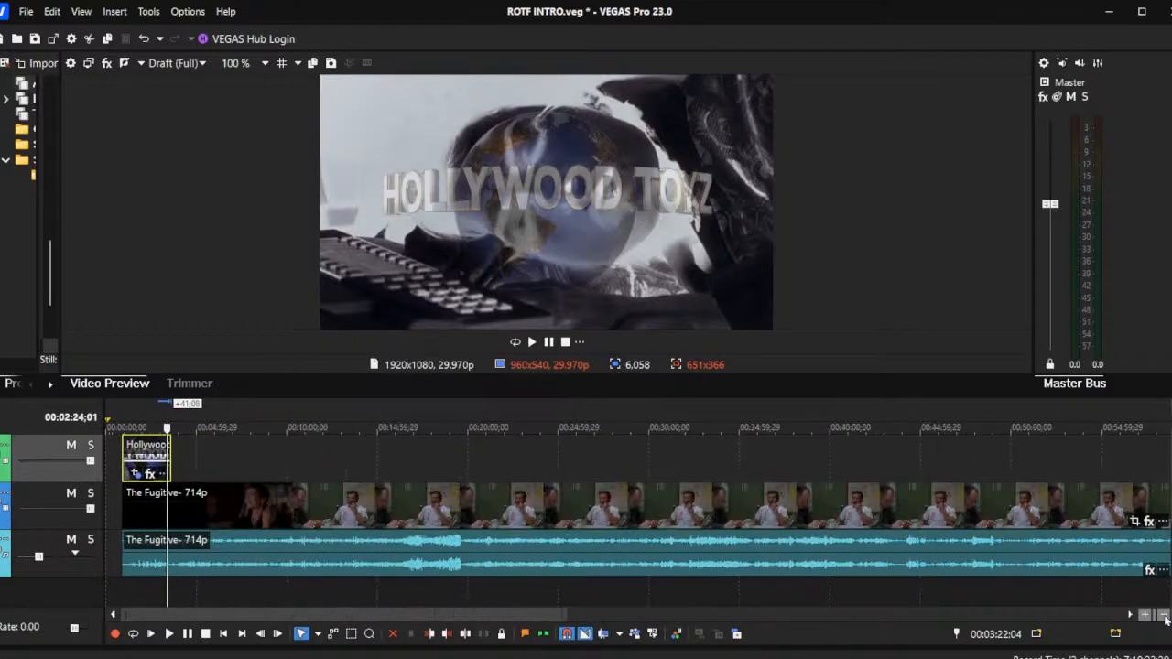
click(227, 496)
drag(228, 496, 271, 490)
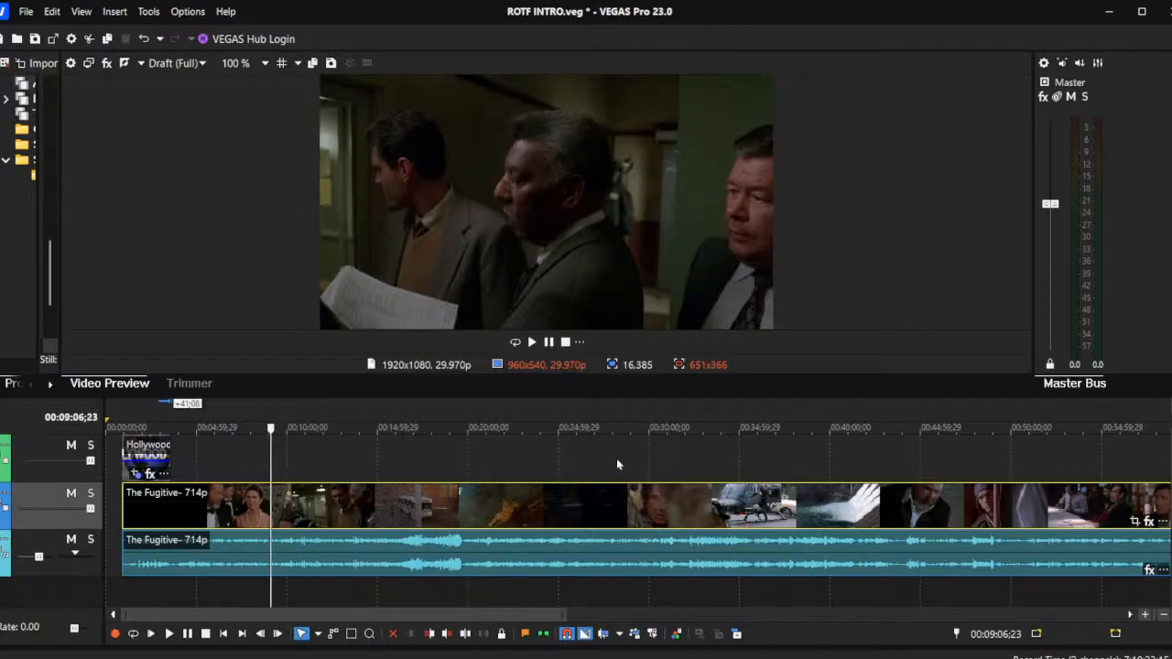
Step: Examine The Fugitive footage beyond the logo event, between about 00:07:39 and 00:08:37, in a narrower program window
click(1144, 615)
click(1145, 615)
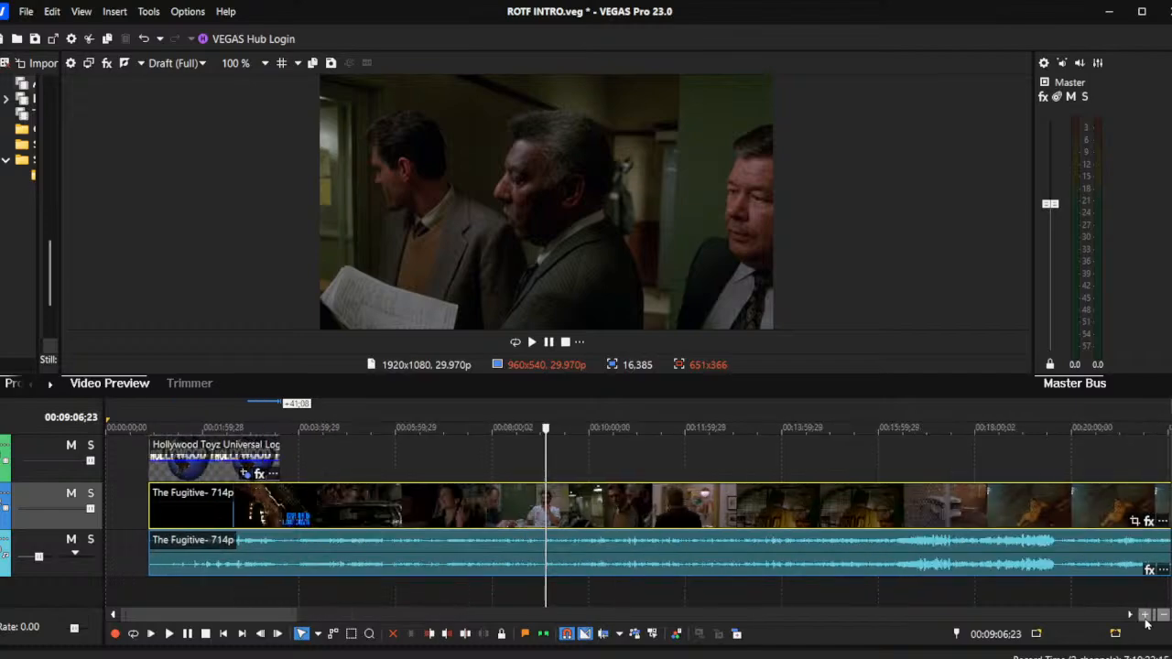
click(1145, 615)
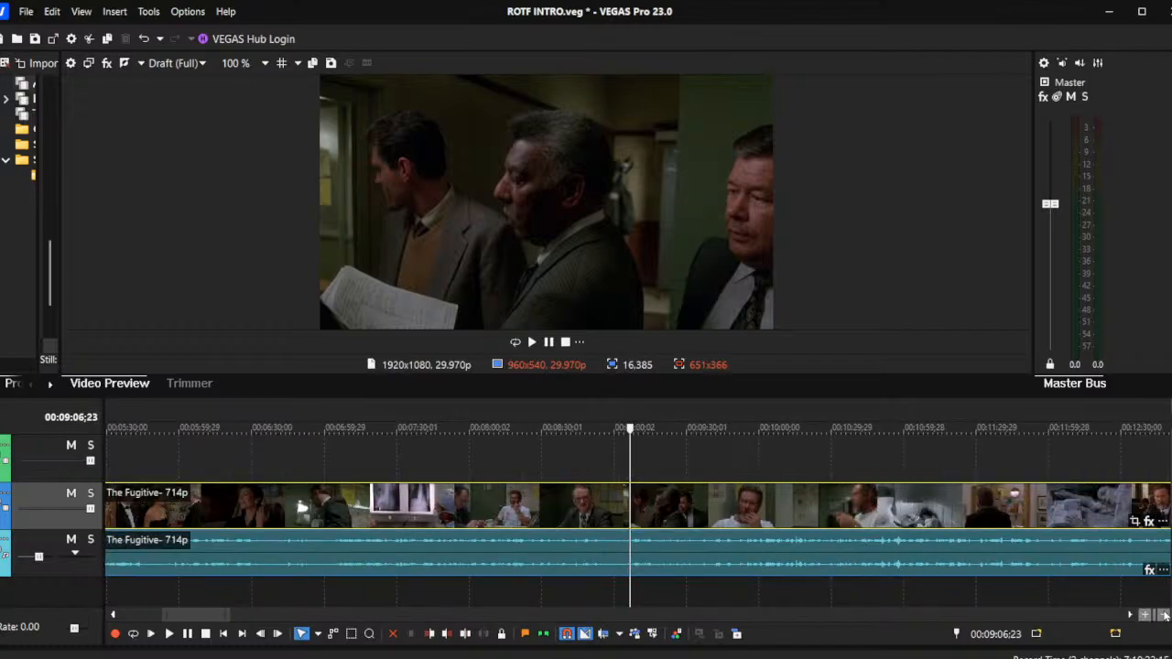
click(473, 494)
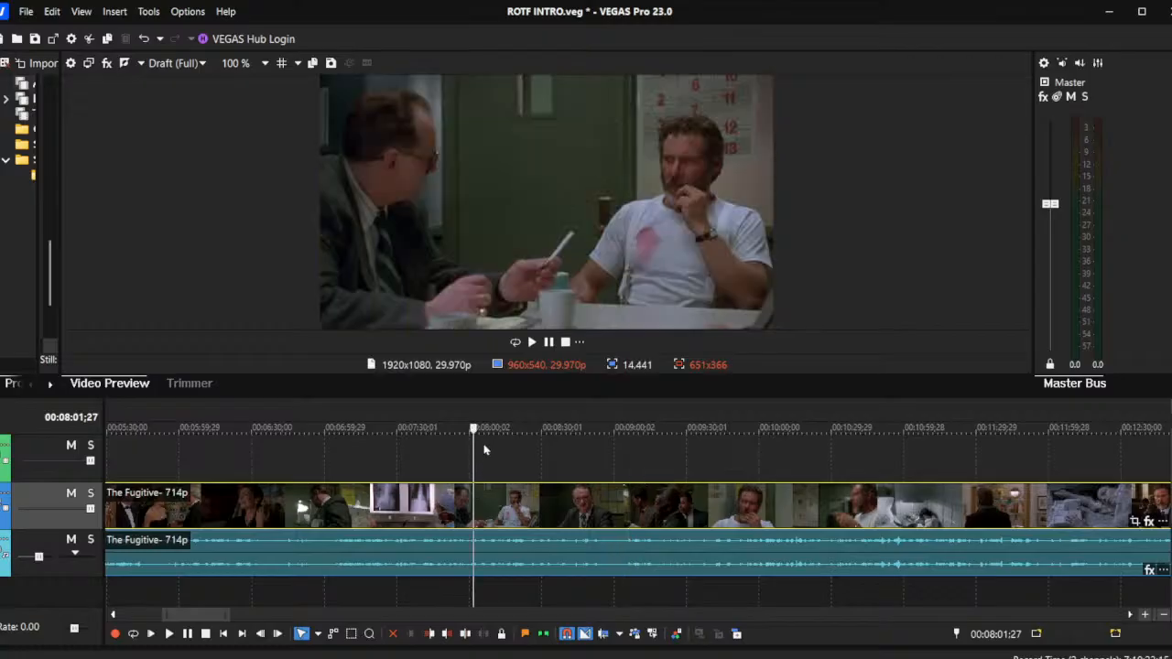
click(526, 447)
click(559, 490)
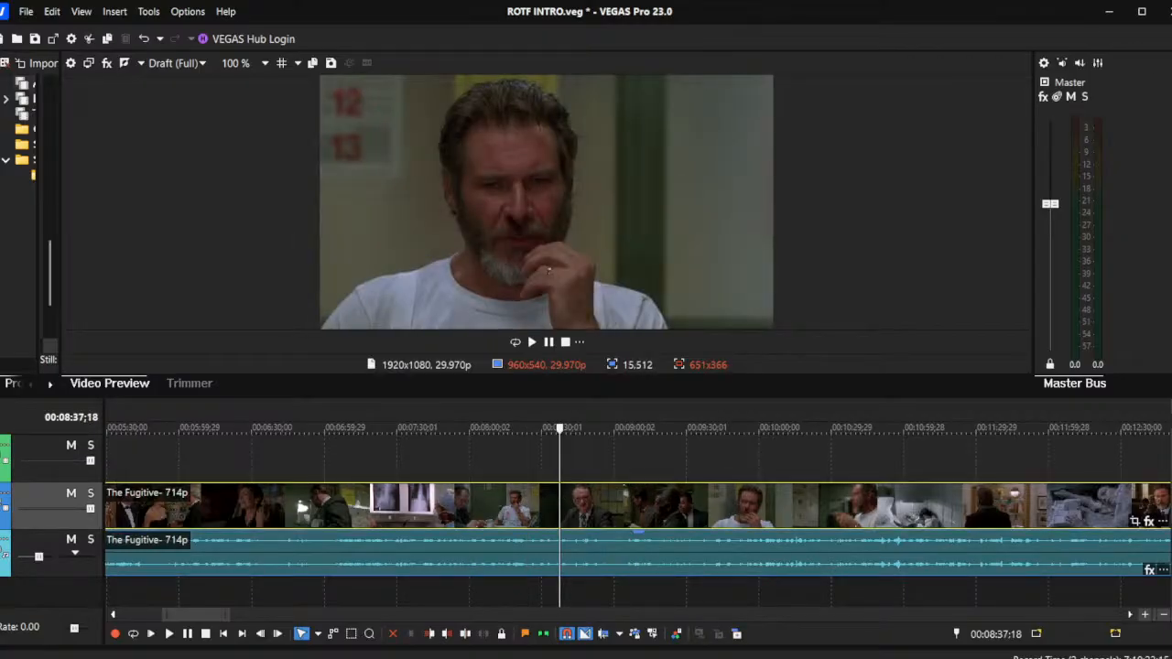
drag(1137, 60, 1073, 58)
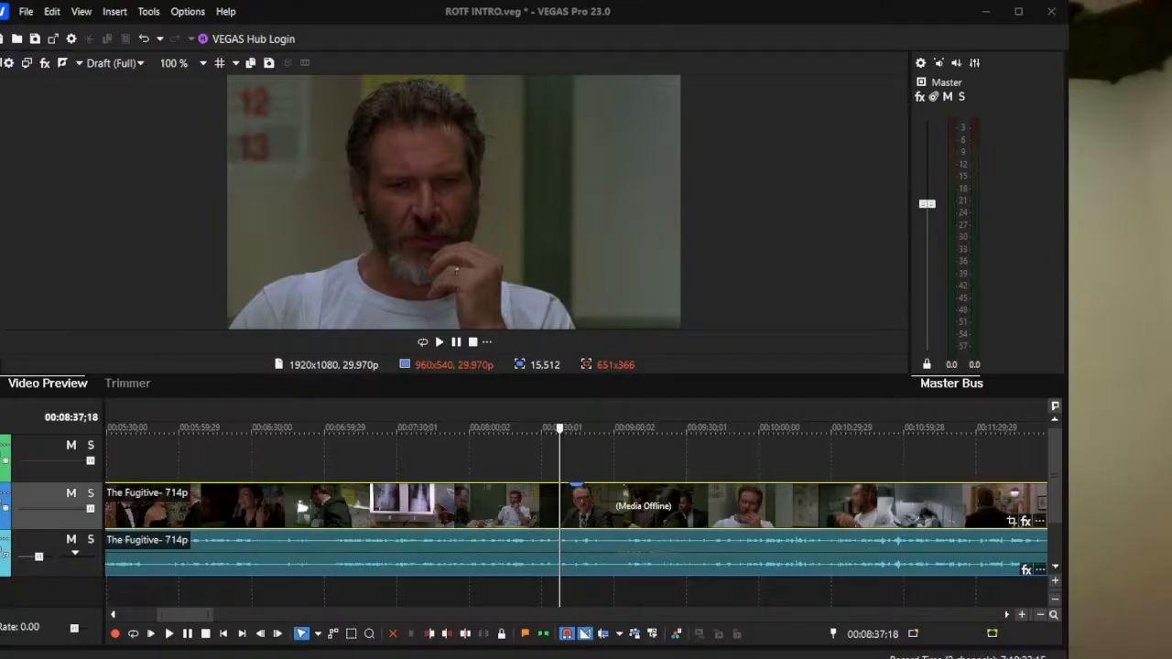
click(307, 16)
click(419, 531)
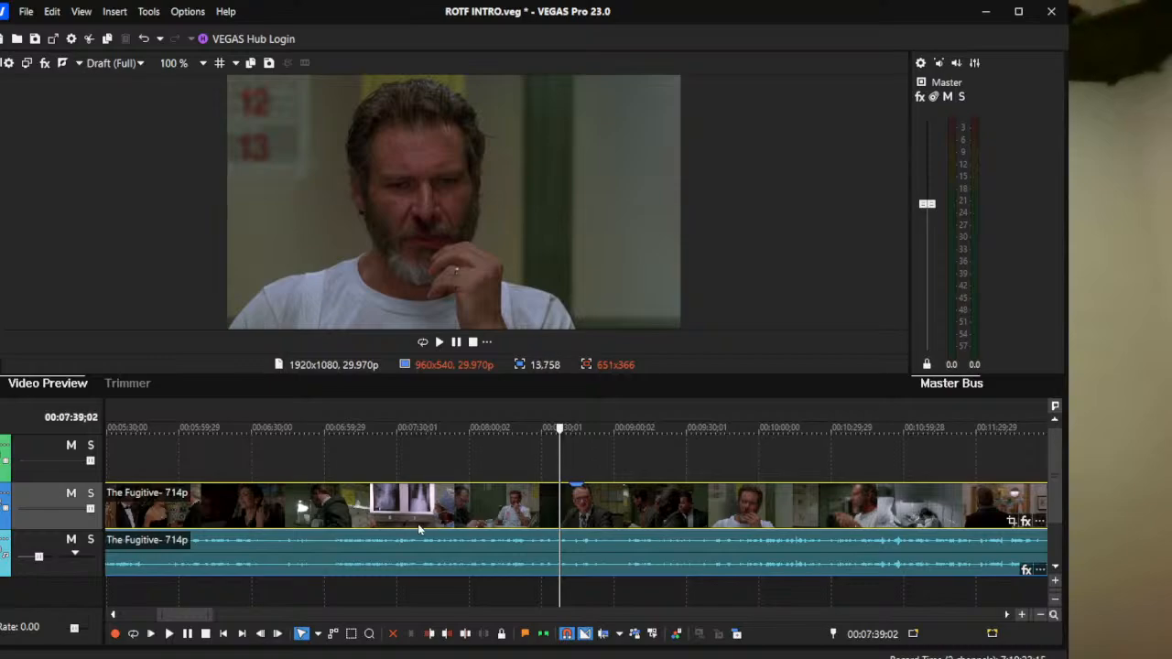
click(1040, 616)
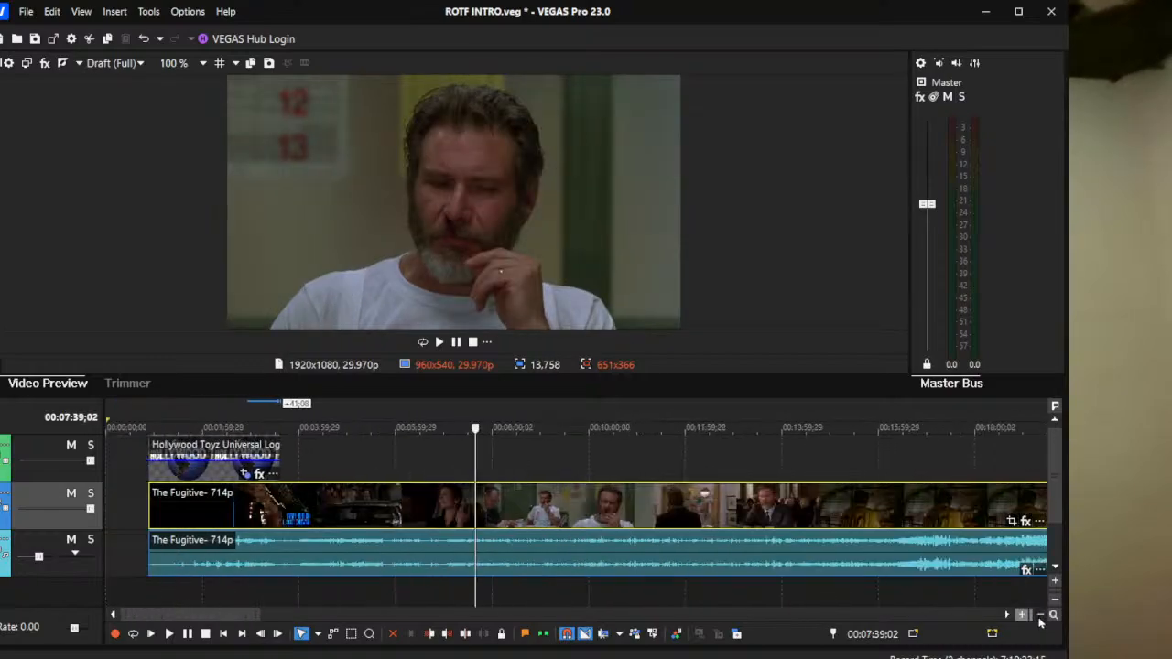
click(1039, 618)
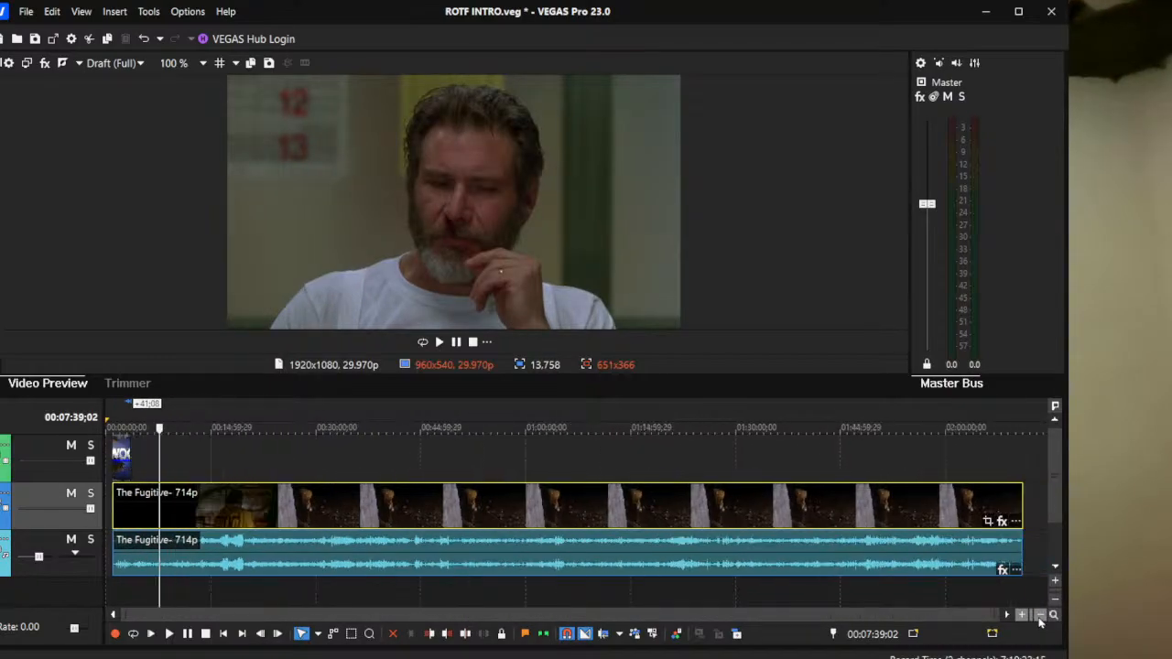
Step: Examine scenes across the unmarked part of The Fugitive, between about 00:22:58 and 00:58:24
click(367, 546)
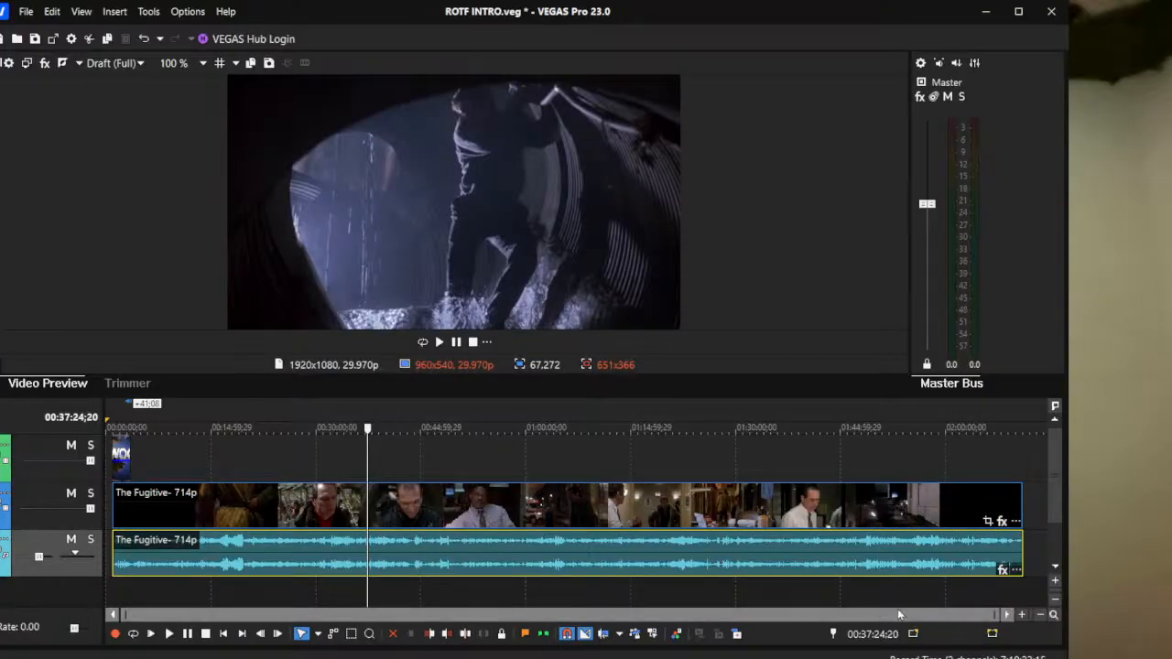
click(293, 550)
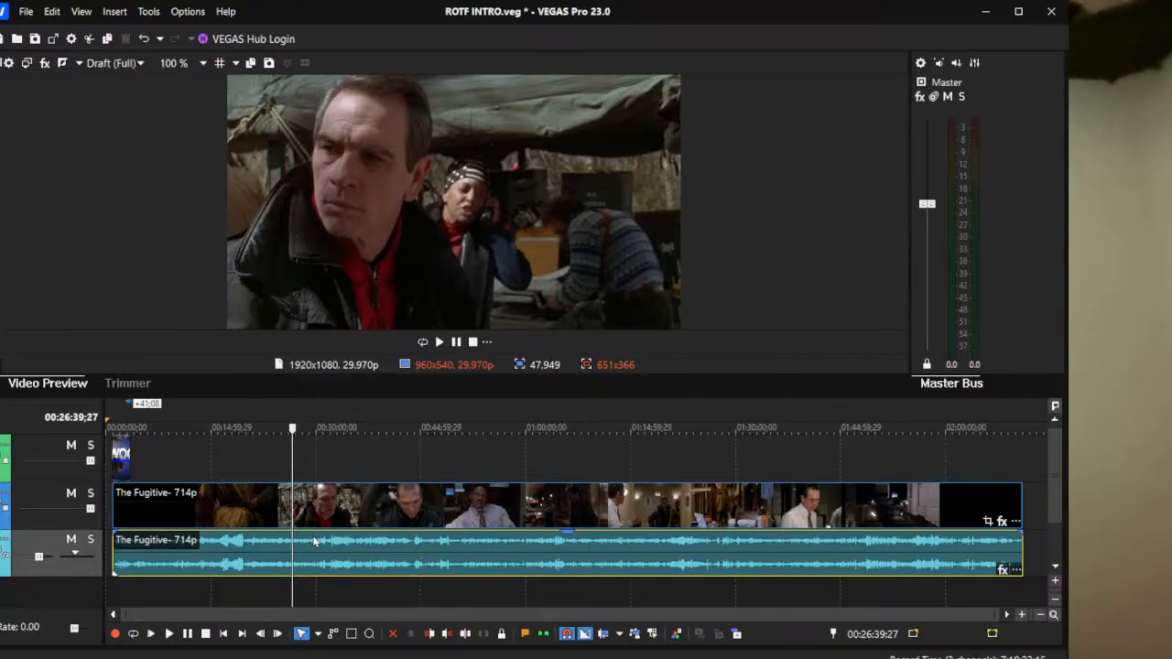
click(263, 548)
click(336, 551)
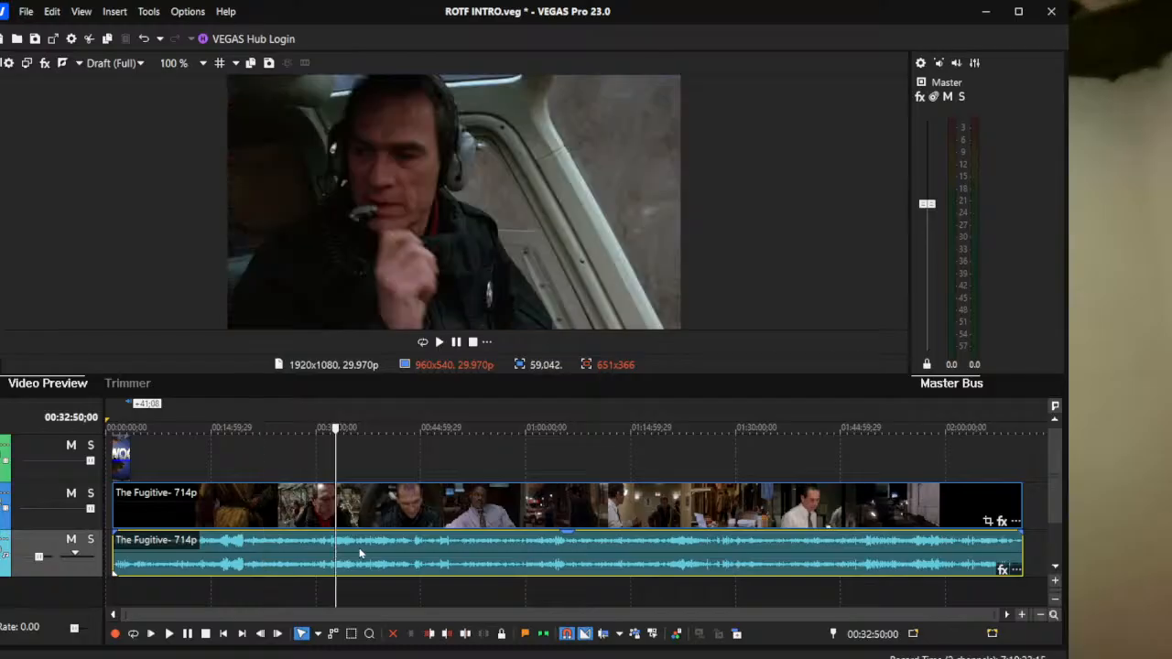
click(267, 549)
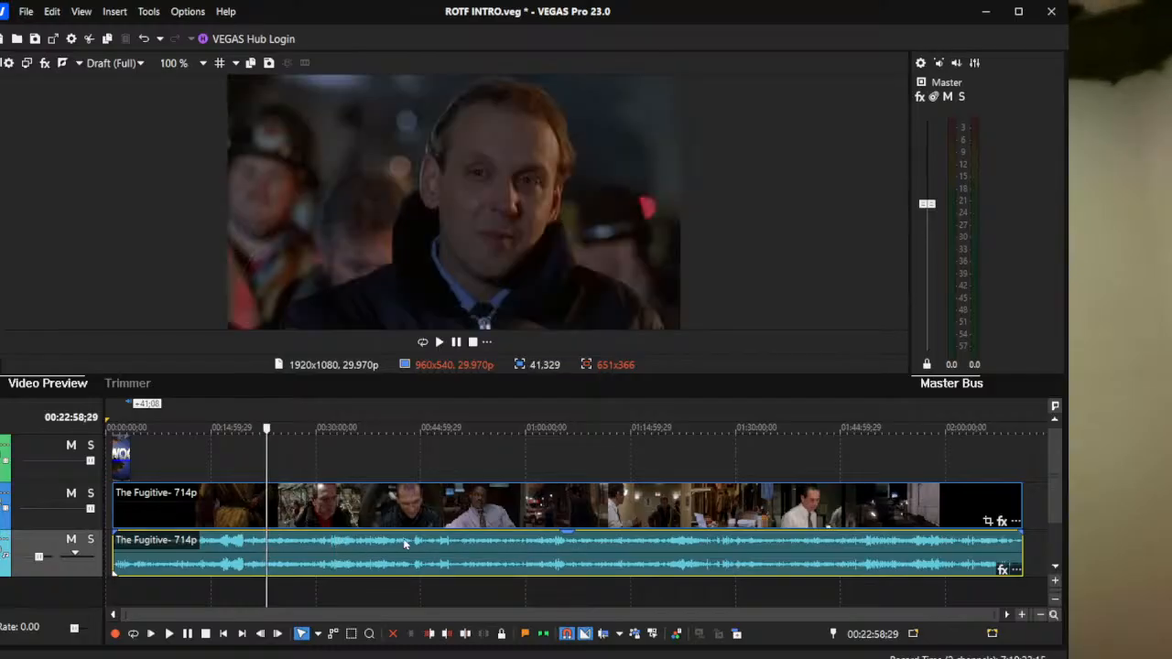
click(460, 552)
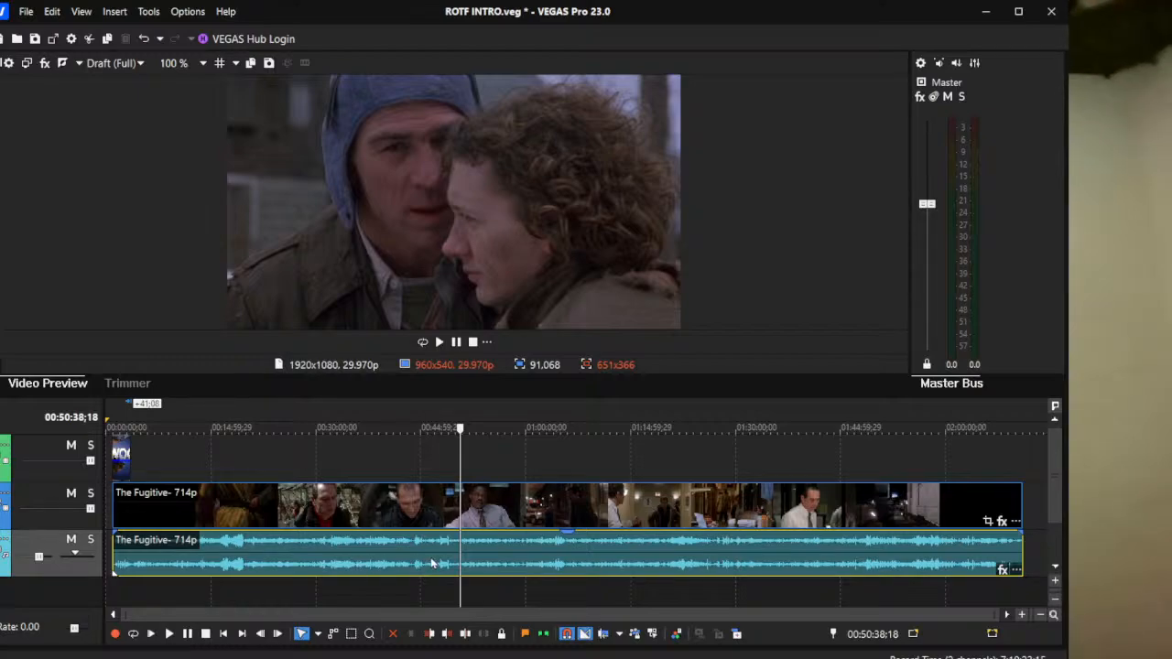
click(390, 556)
click(515, 556)
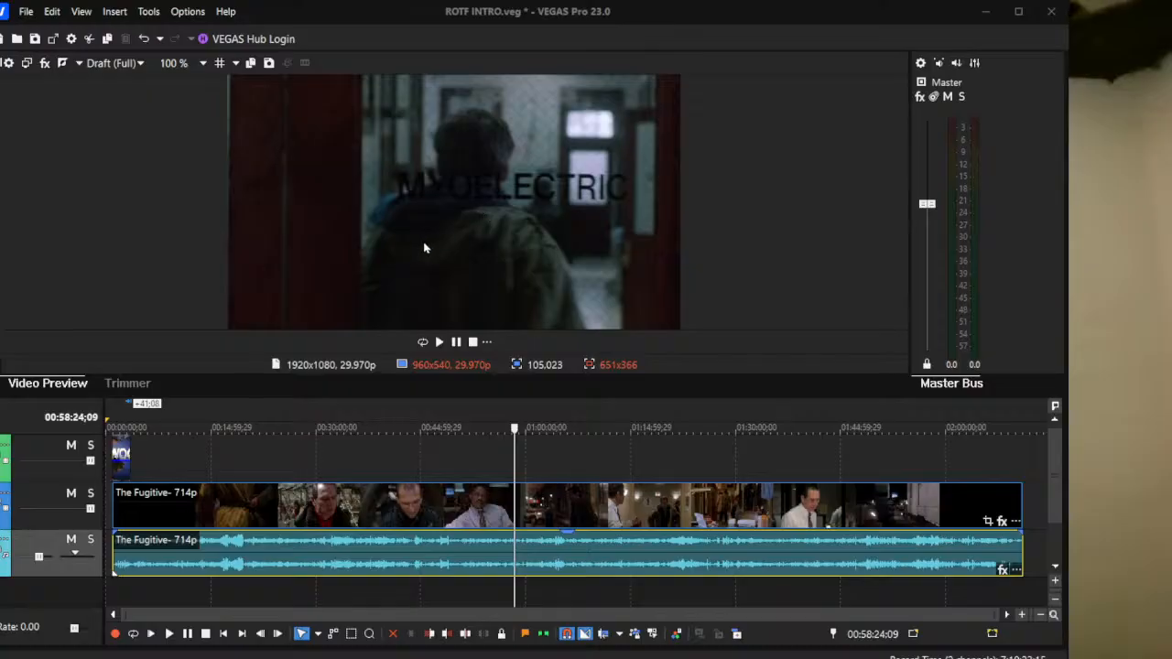
click(592, 581)
click(453, 542)
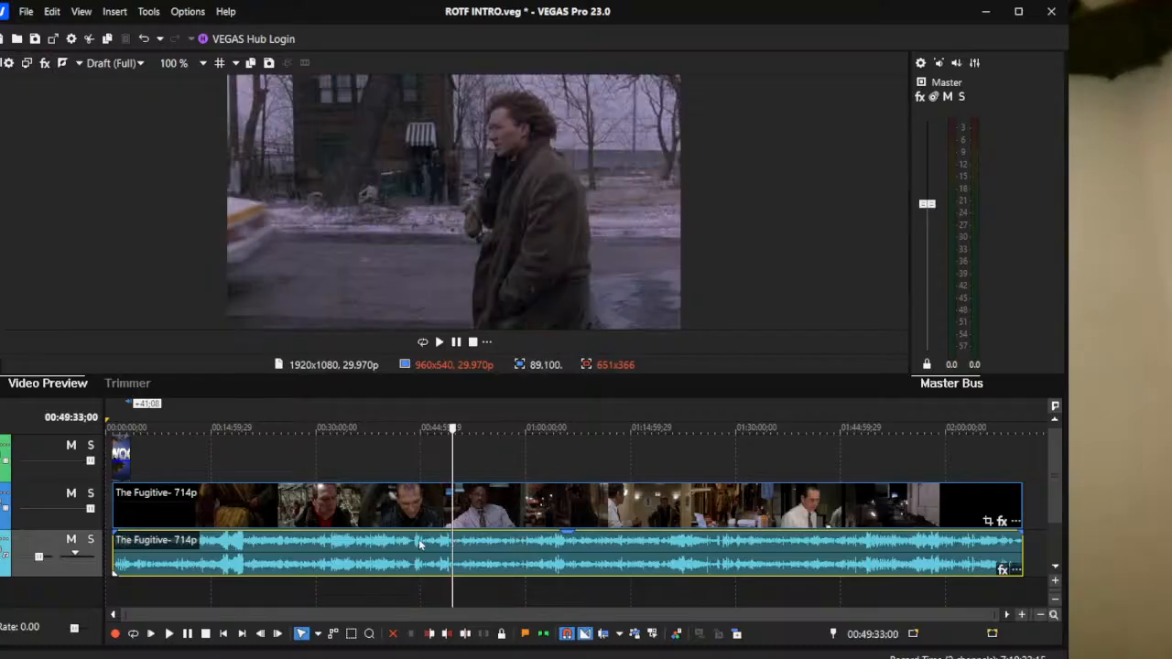
click(397, 544)
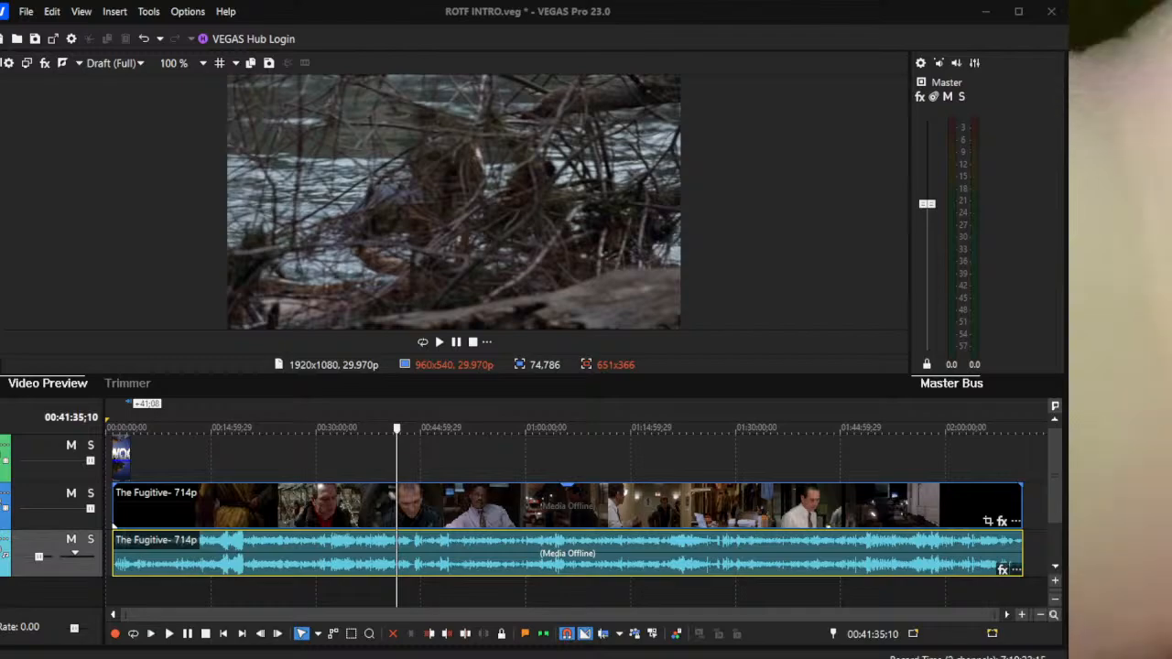
Step: Extend the logo event to the end of The Fugitive clip and check the overlay at 00:09:21;06
click(452, 515)
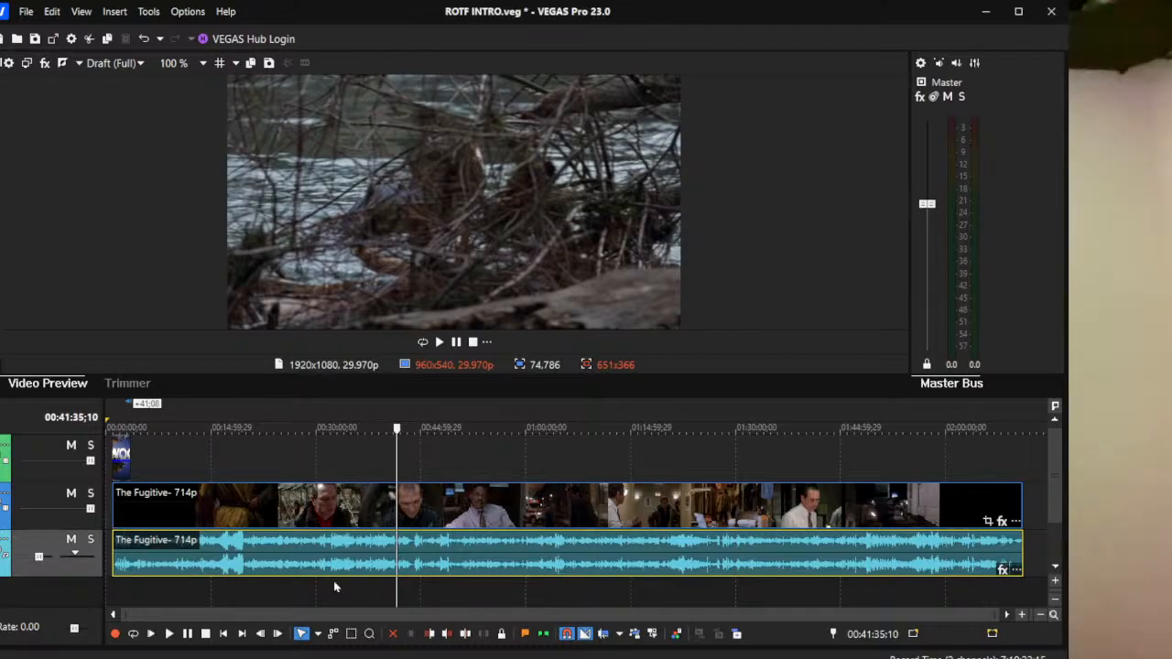
click(231, 529)
click(131, 432)
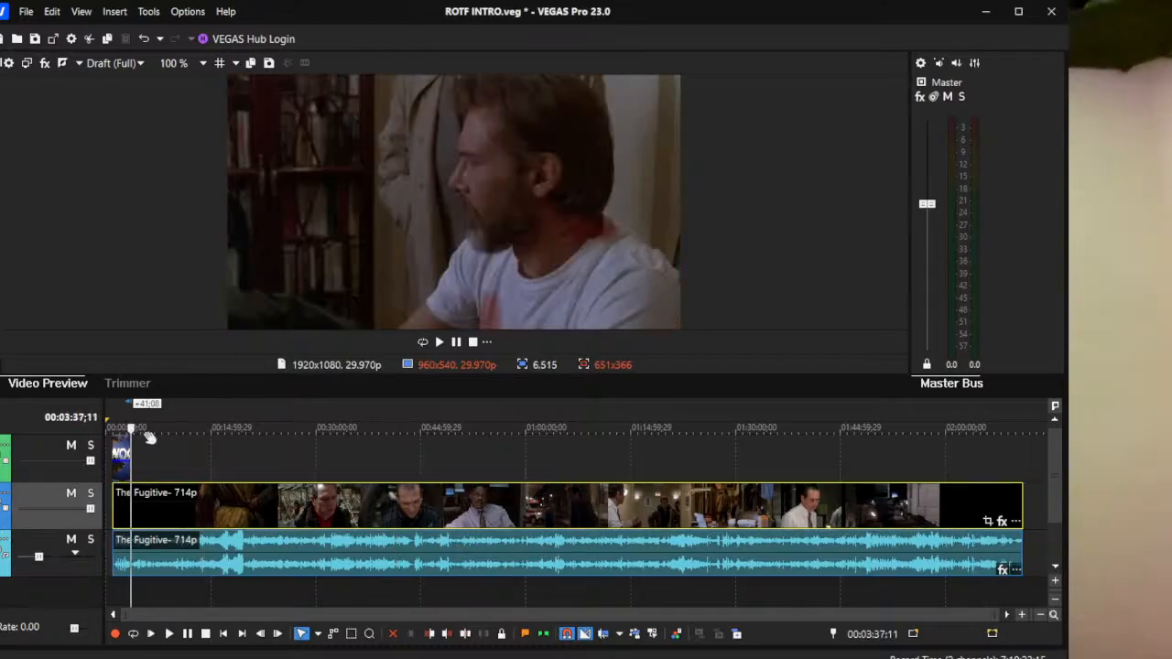
drag(131, 458, 867, 457)
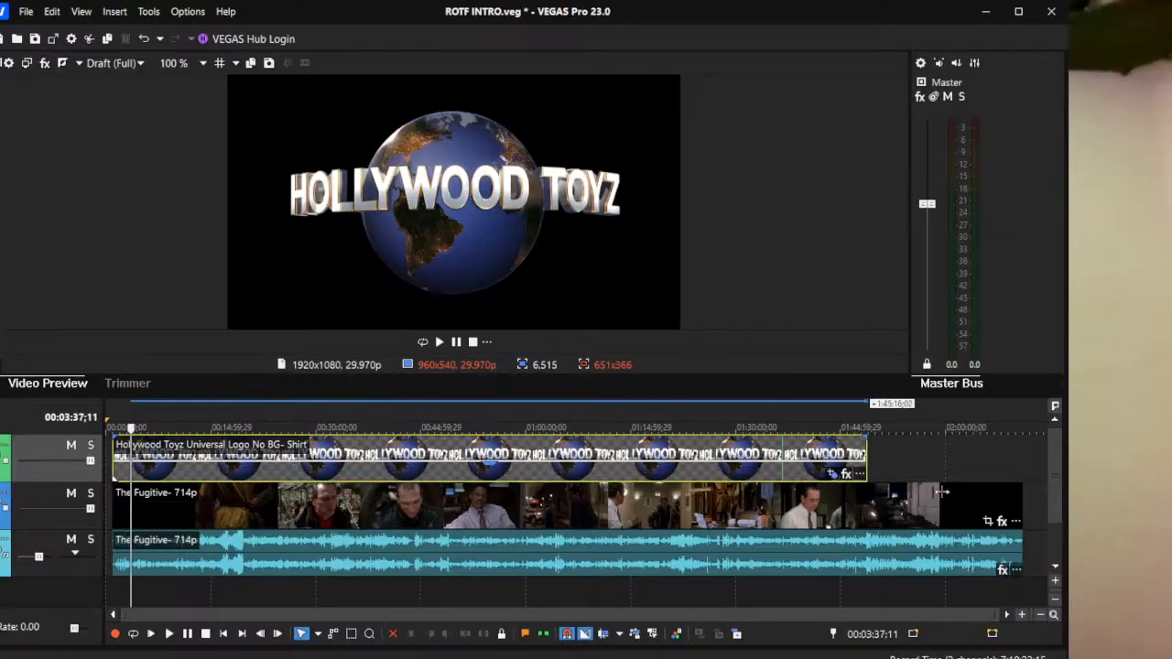
drag(943, 493, 1022, 476)
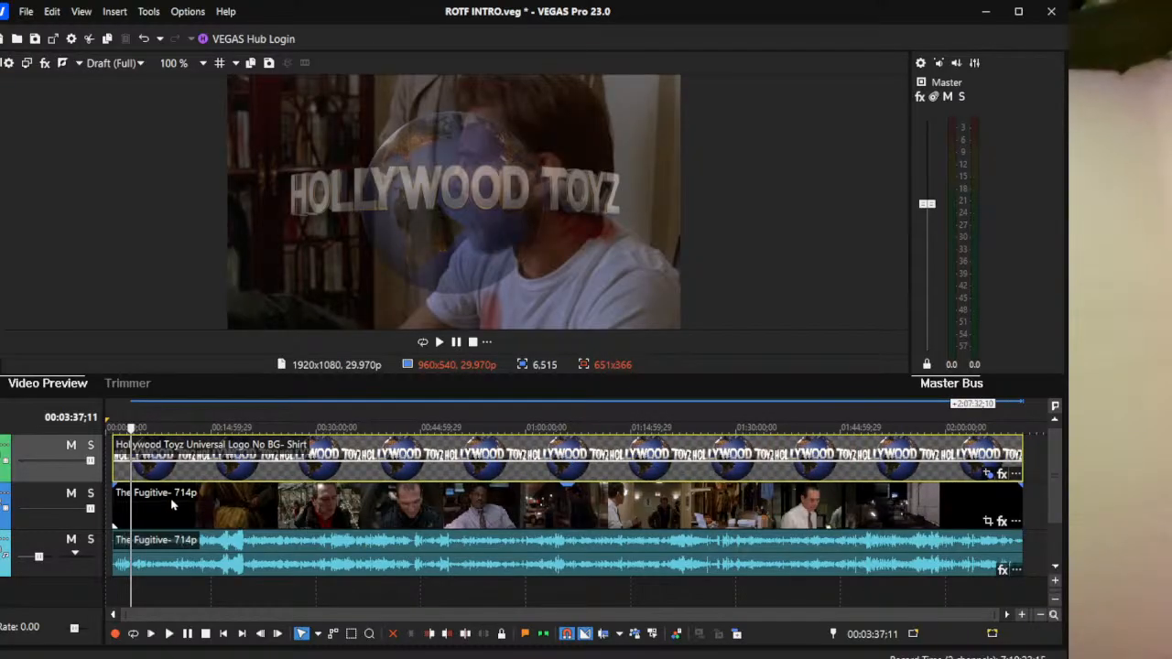
click(171, 502)
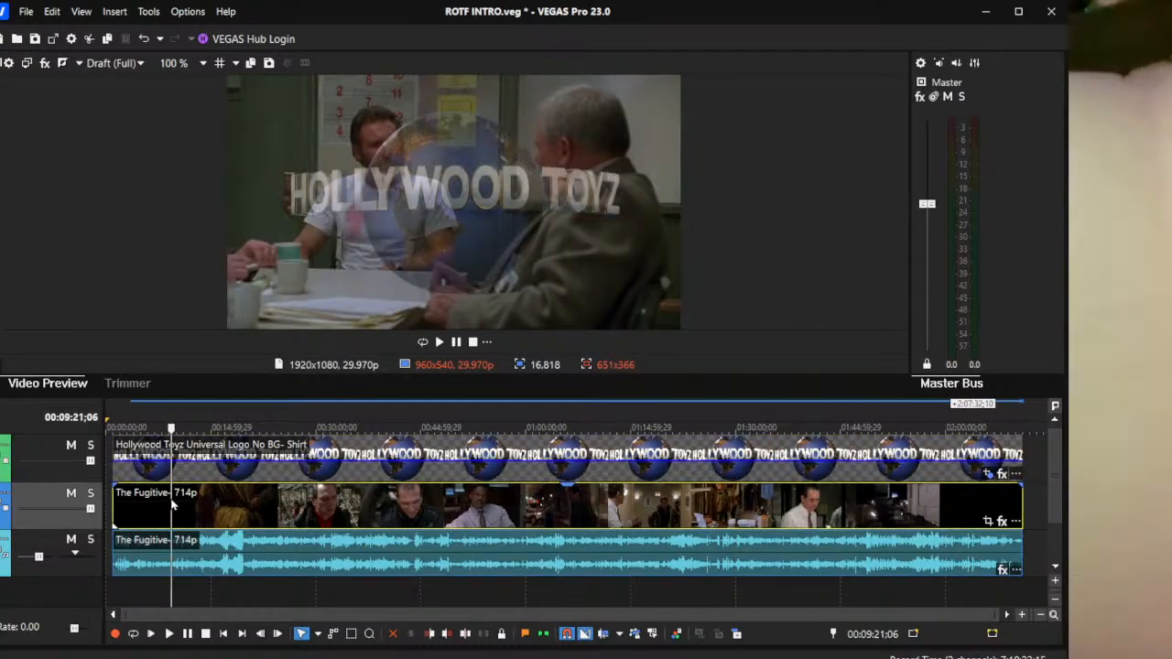
Step: Trim the start of The Fugitive video and audio forward to about 00:01:51, leaving the logo event's start in place
click(112, 453)
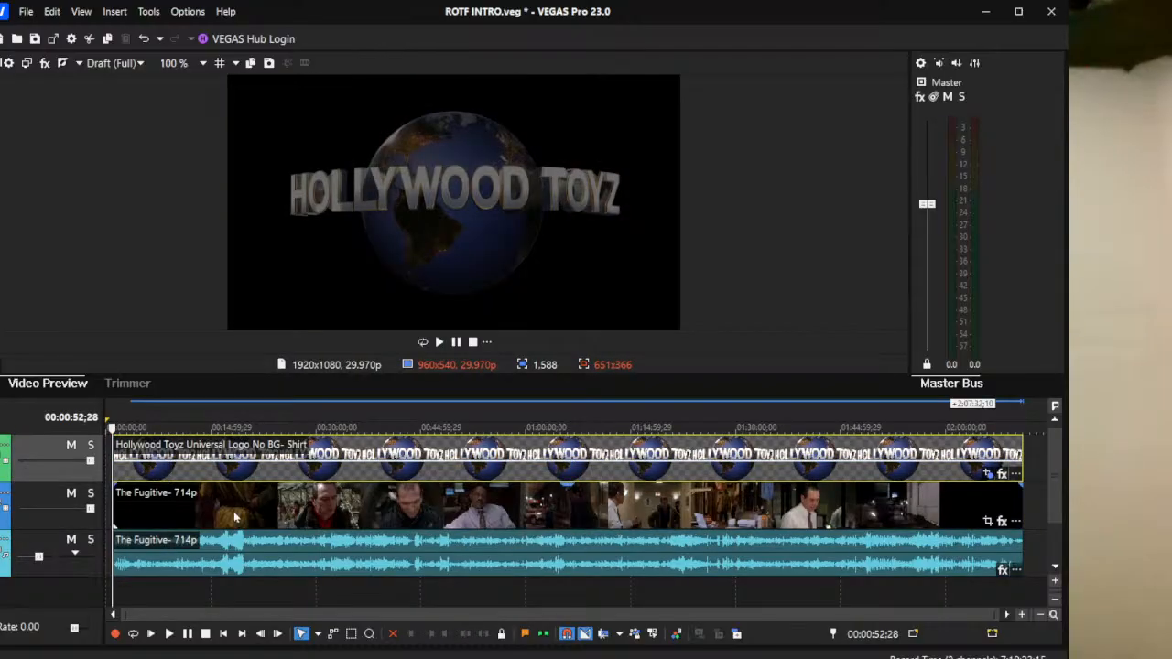
click(1022, 616)
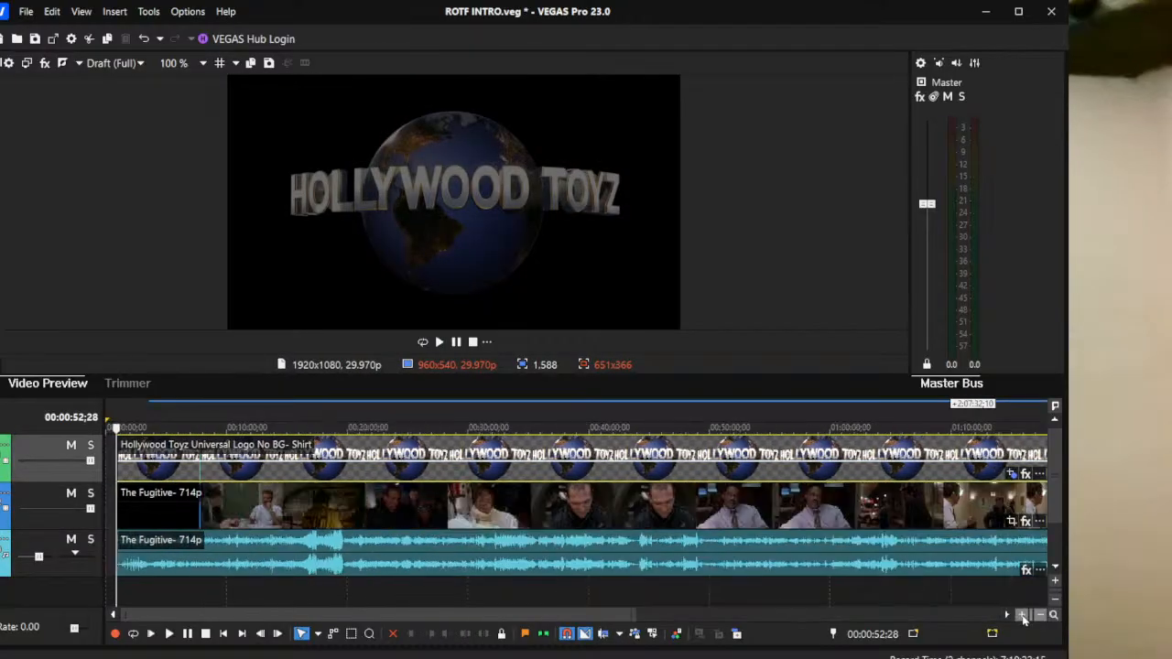
click(1023, 616)
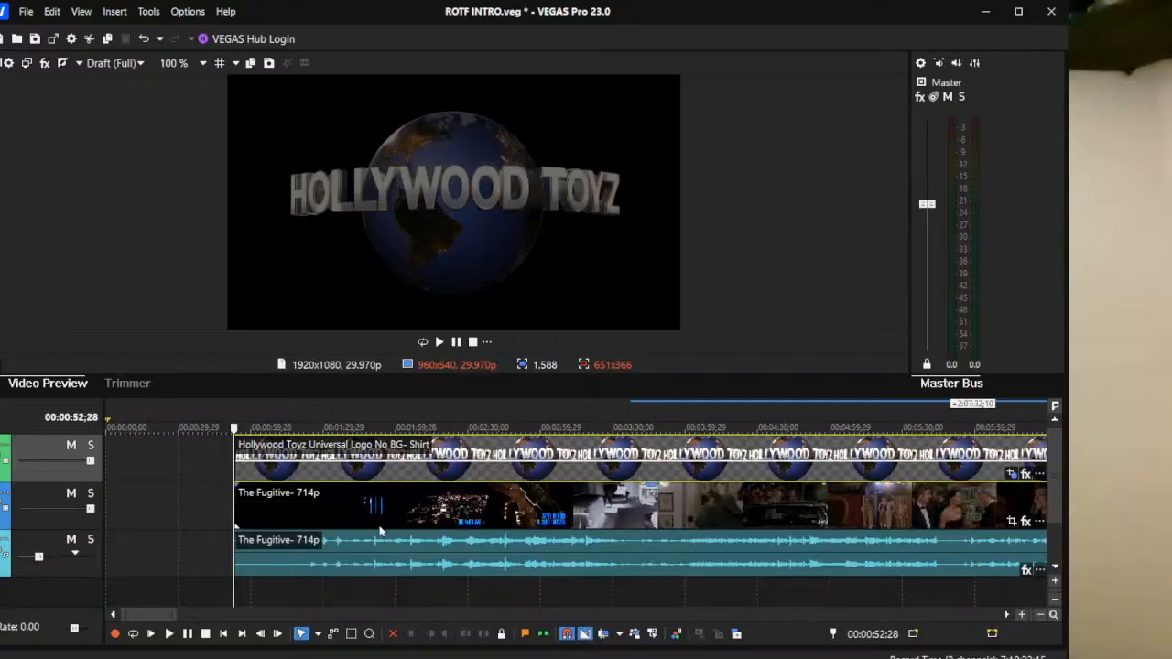
click(235, 495)
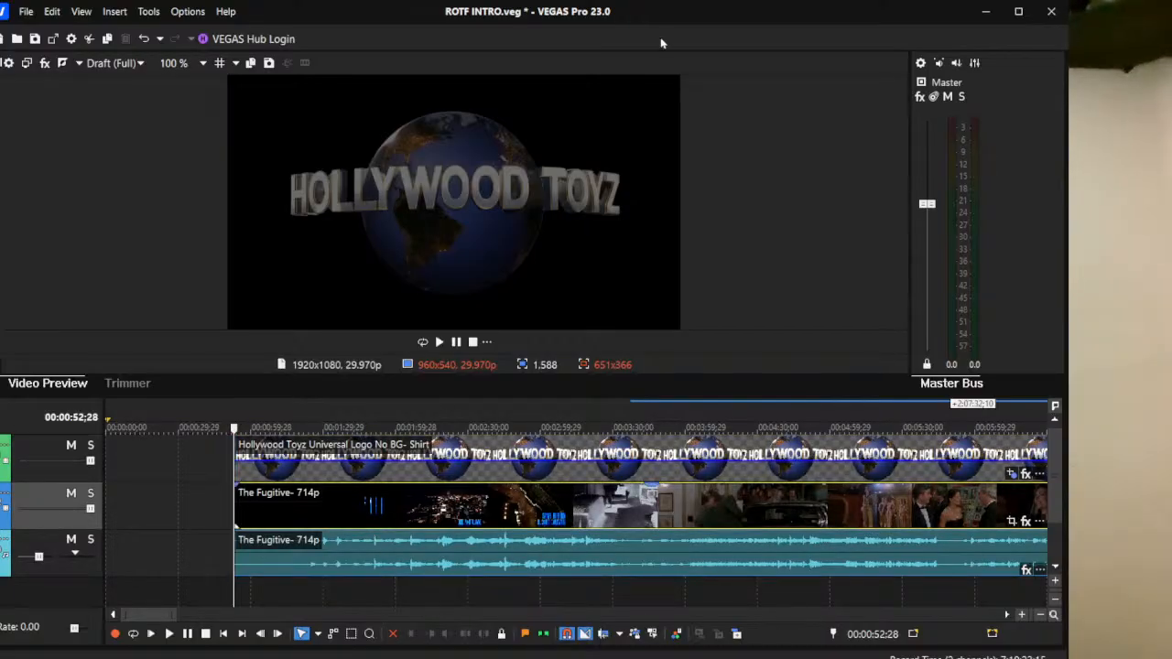
click(198, 511)
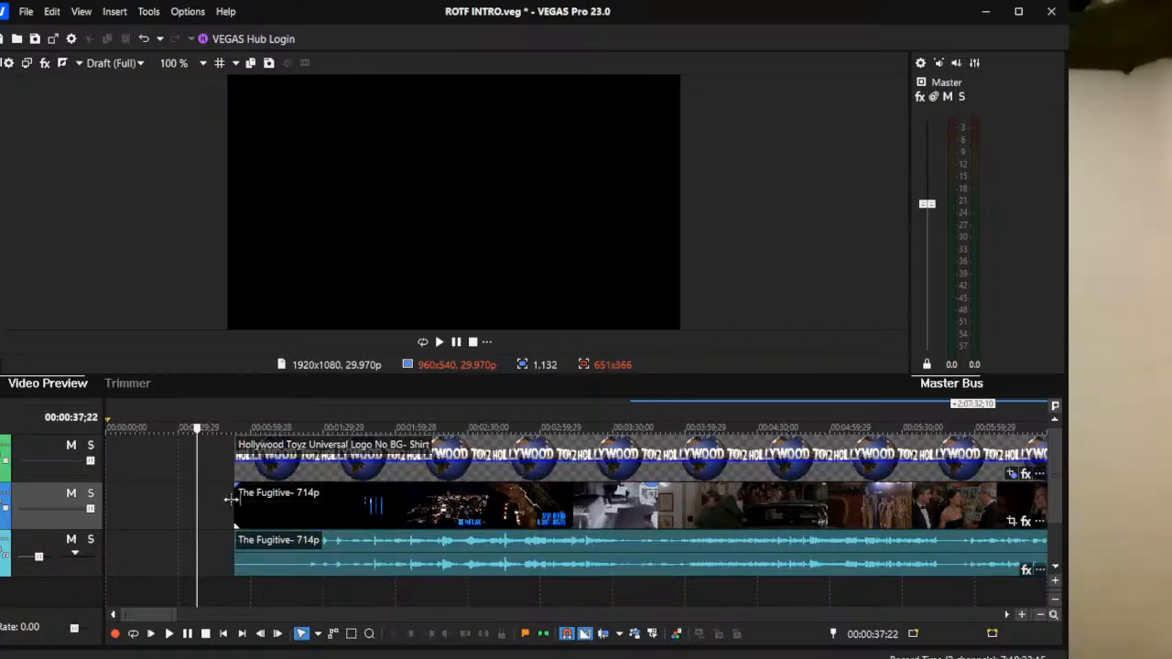
click(232, 499)
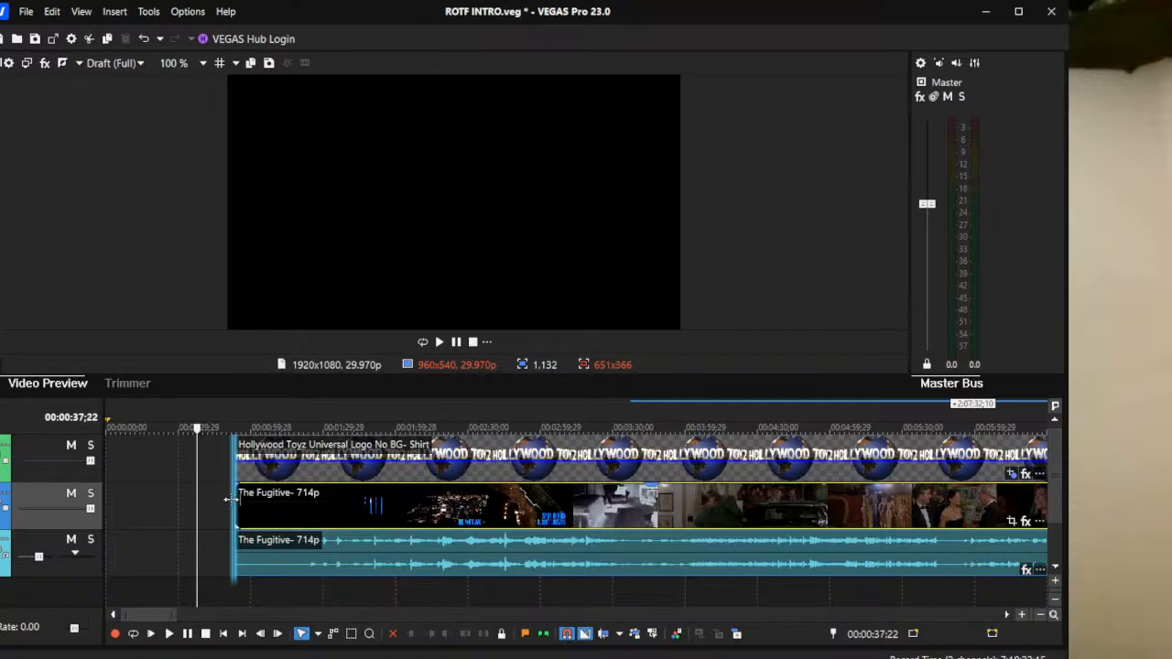
click(229, 499)
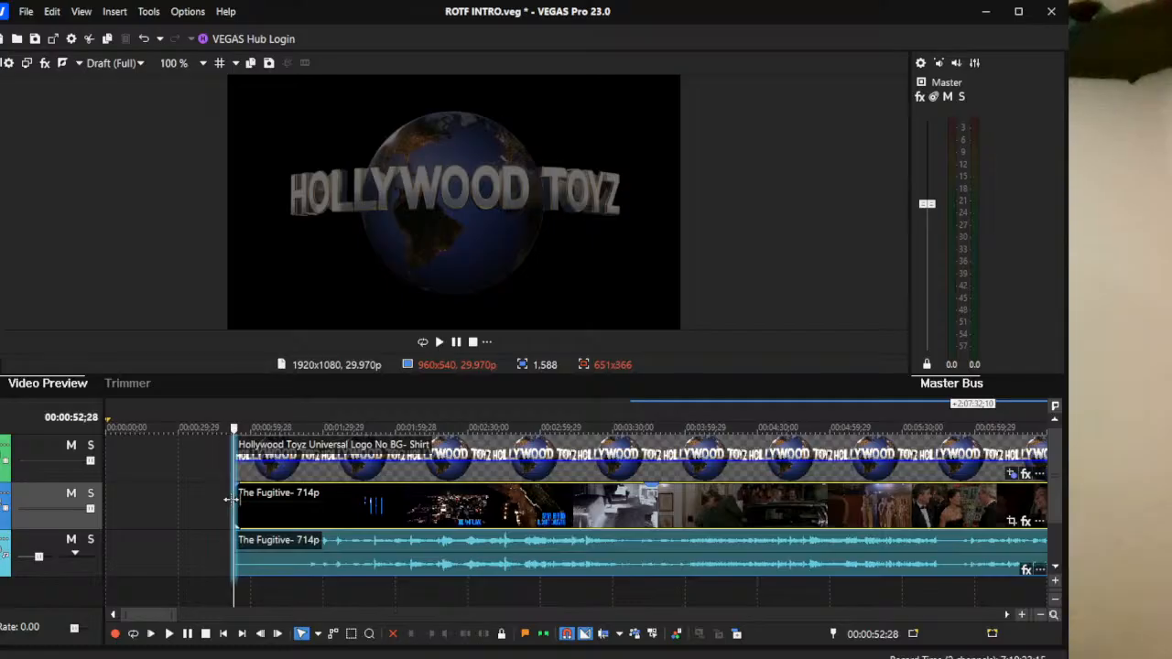
drag(229, 499, 280, 518)
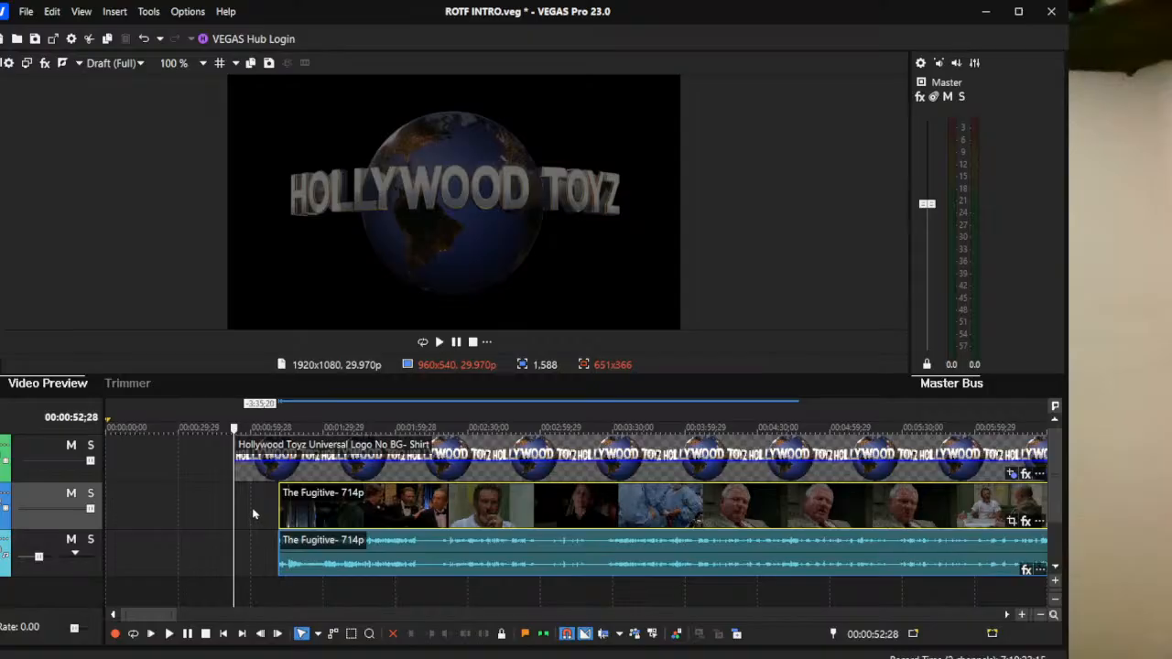
drag(279, 506, 376, 515)
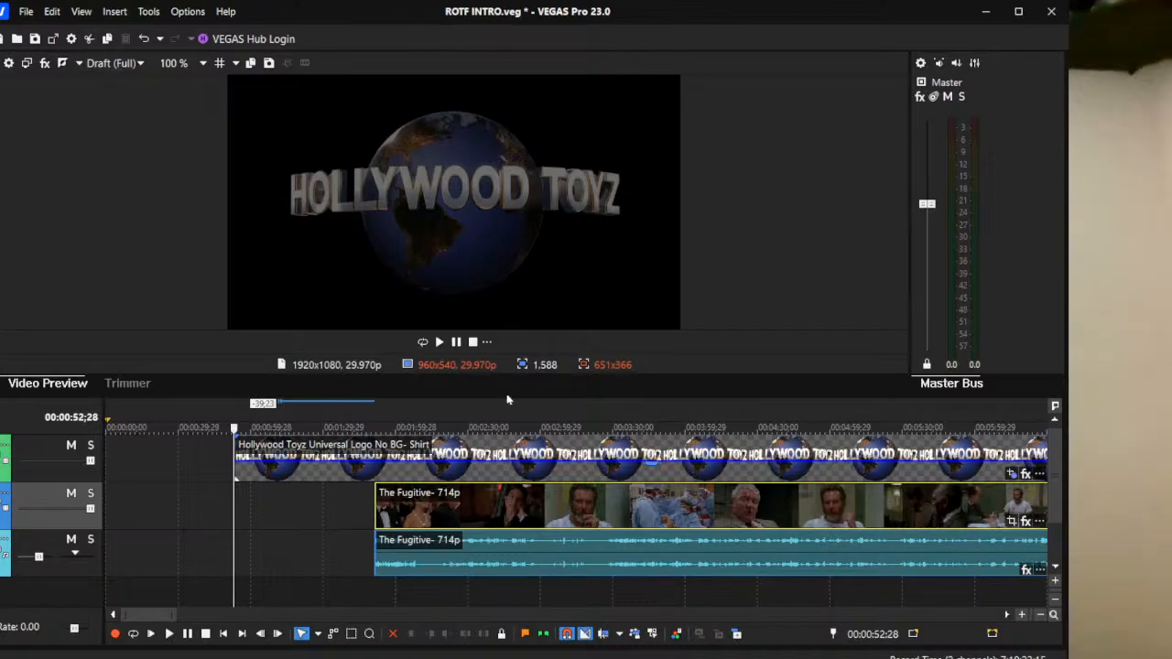
Step: Play from 00:02:26;14 while lowering The Fugitive audio event's gain to silence, stop playback, and restore the gain
click(461, 481)
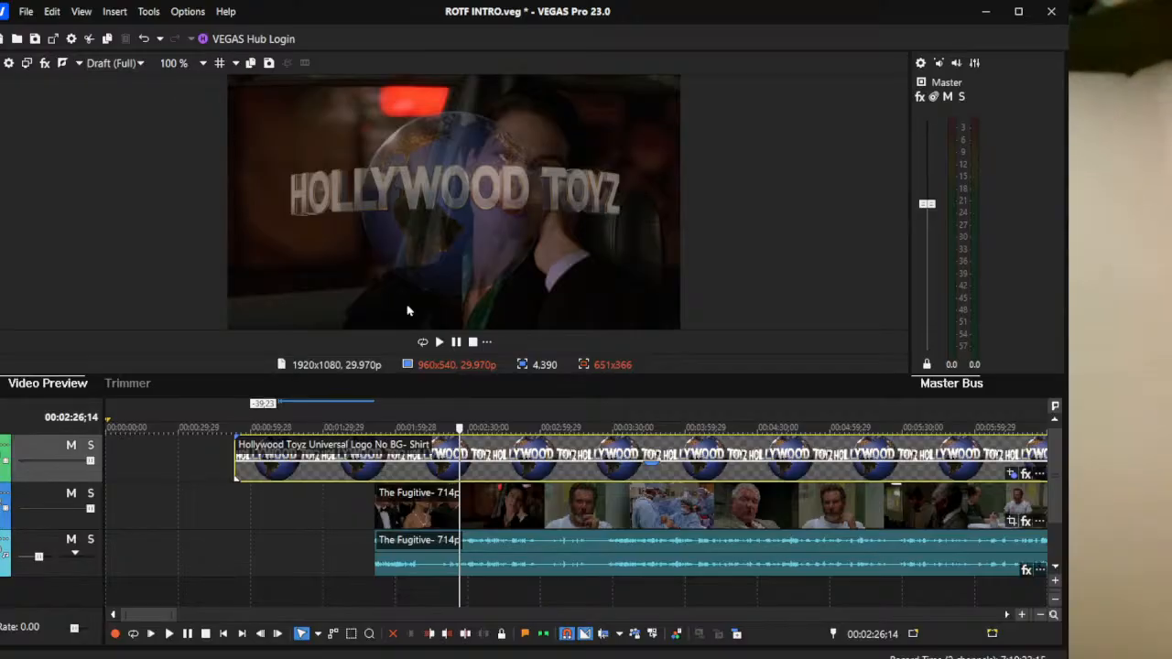
click(169, 634)
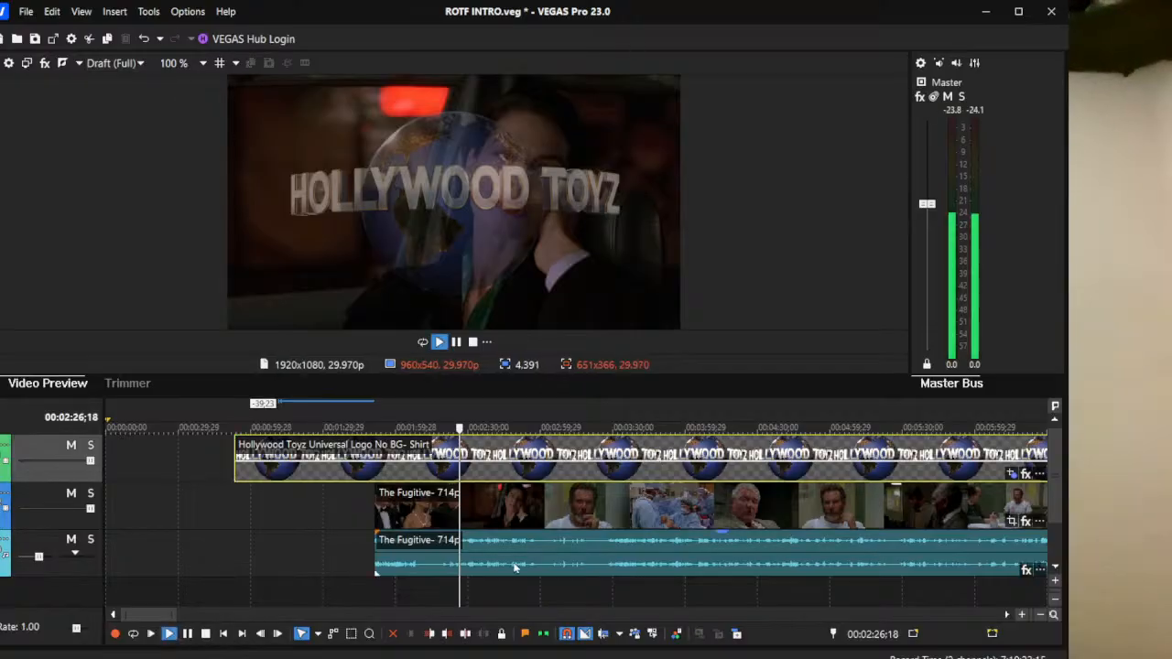
click(723, 538)
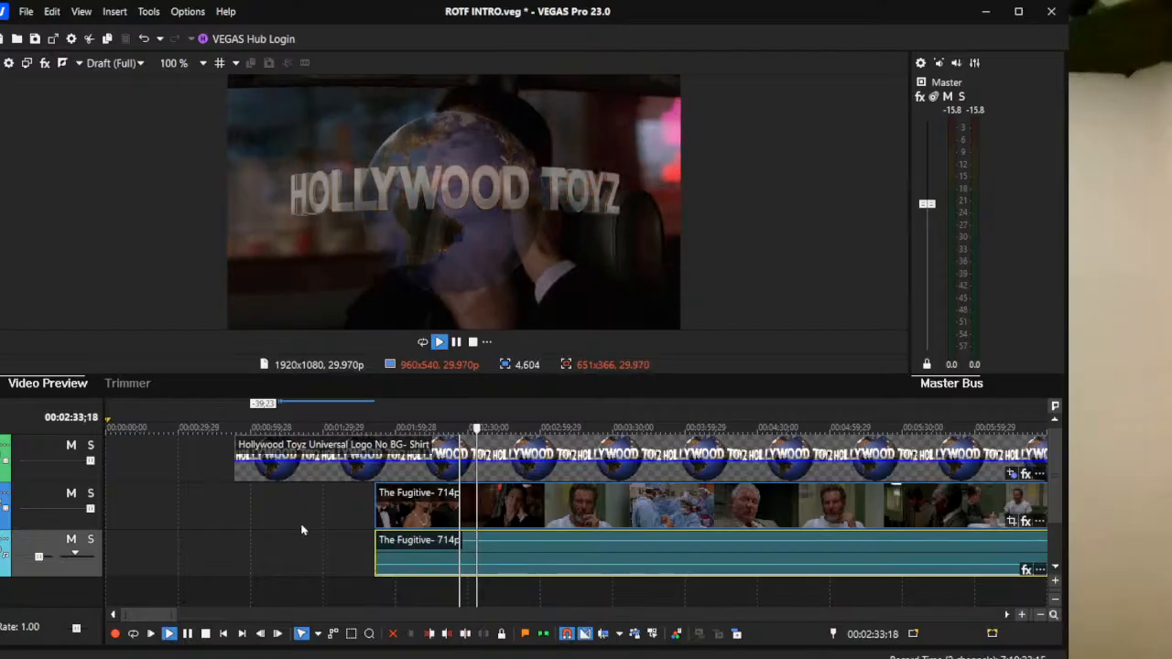
click(205, 637)
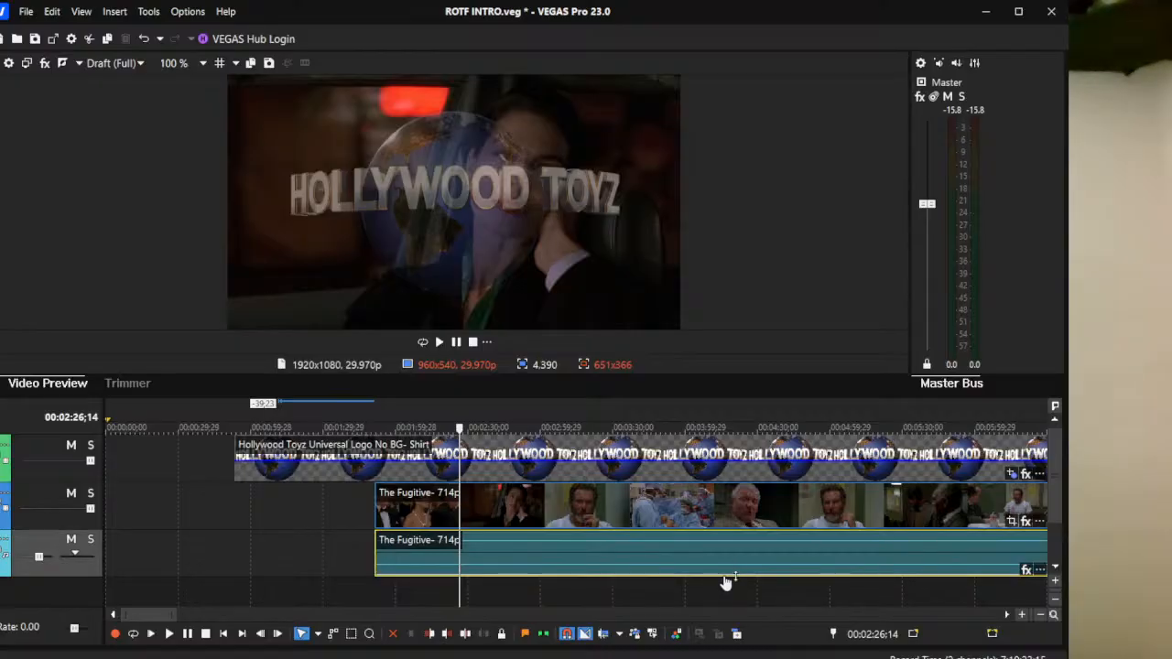
drag(726, 582, 723, 519)
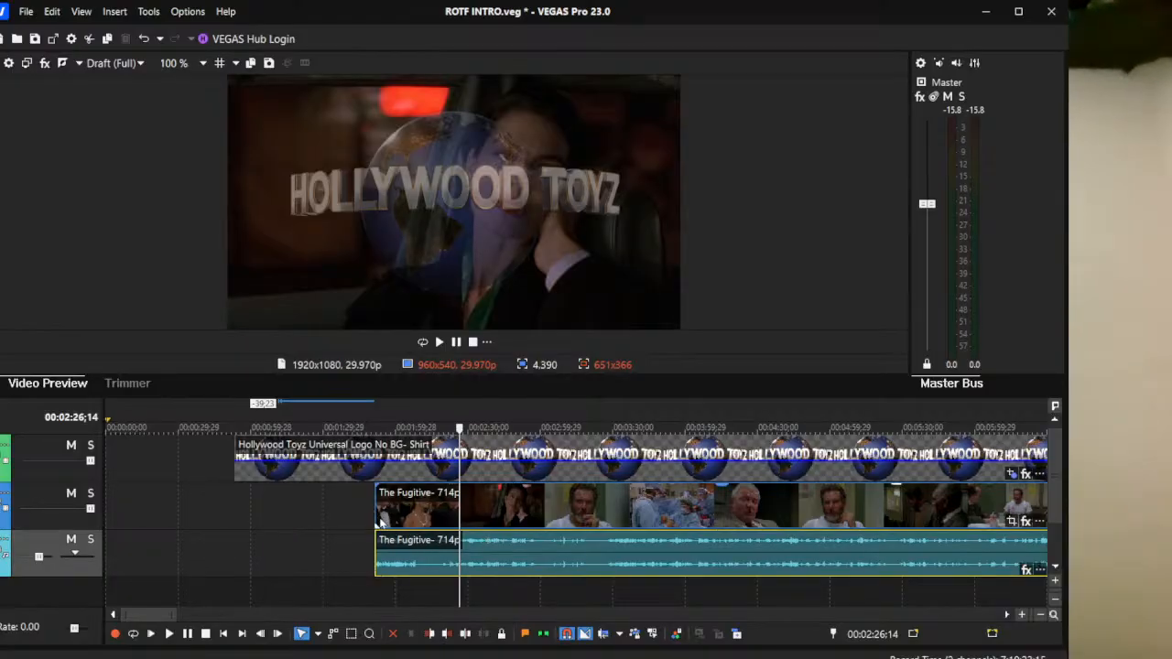
Step: Trim about 42 seconds more off The Fugitive's start, move the clip back to 00:01:51;06, and play its opening
click(375, 510)
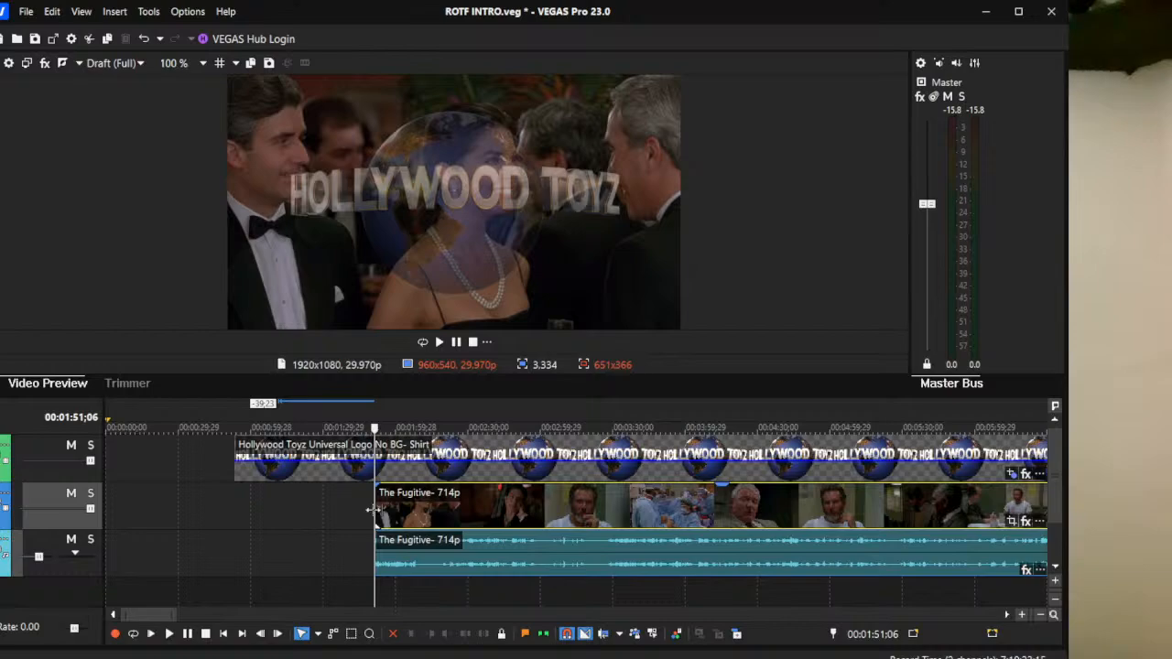
drag(375, 510, 411, 515)
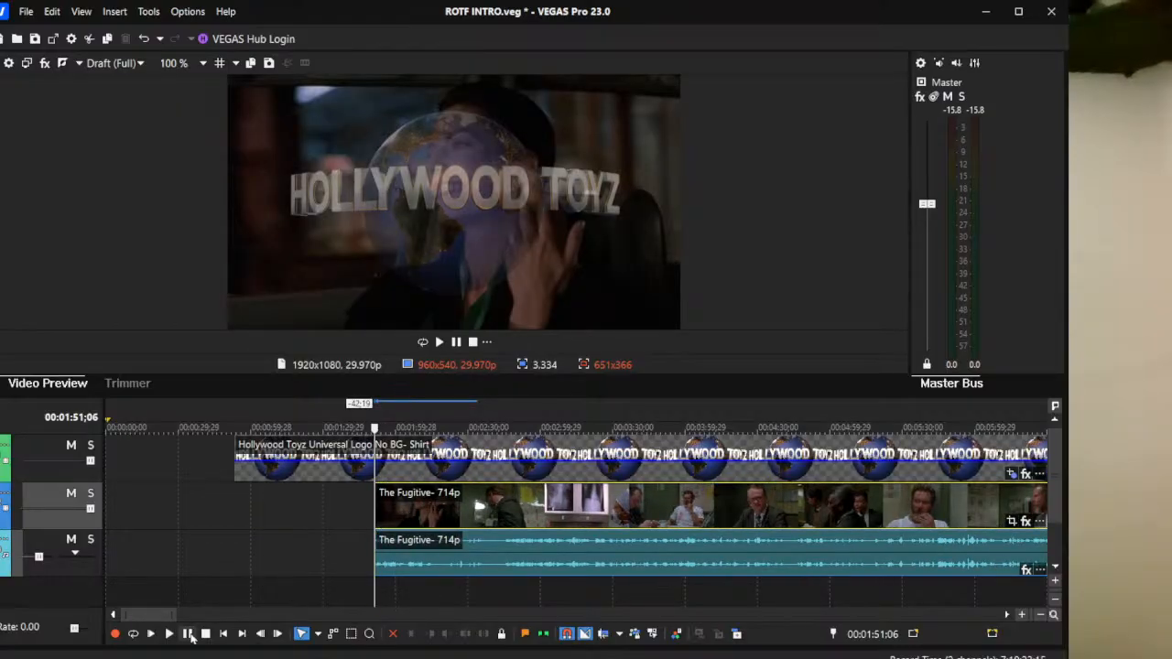
click(171, 635)
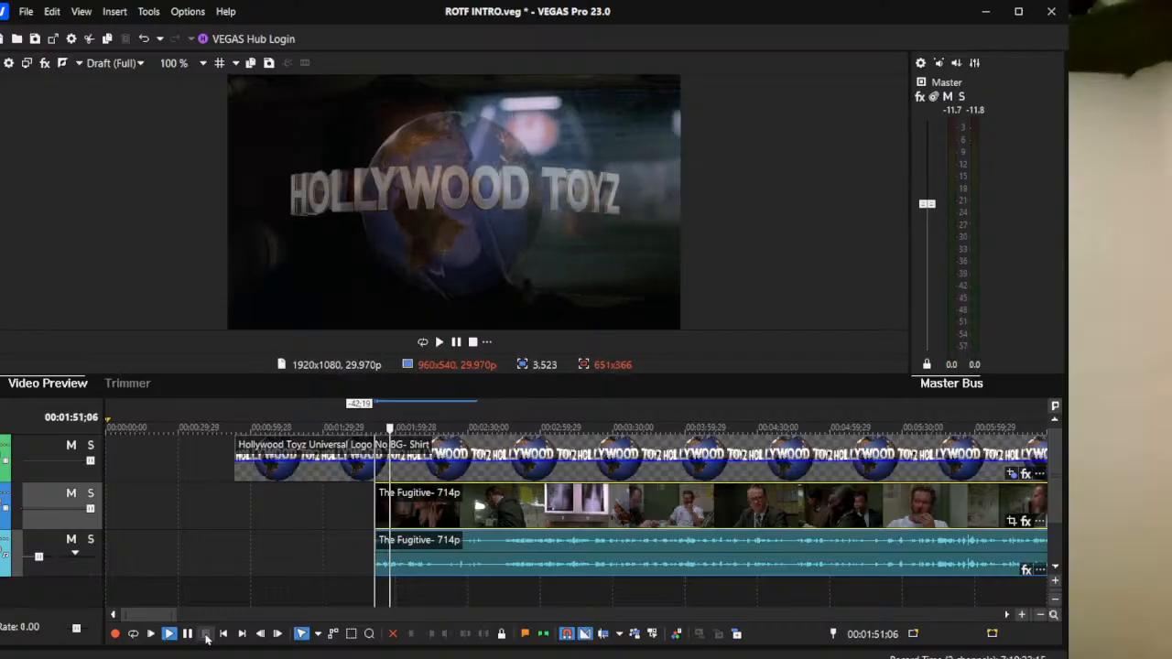
click(206, 633)
Step: Extend The Fugitive's start back to 00:01:34;15 and then to 00:01:12;27, playing from each new start
drag(380, 503, 337, 504)
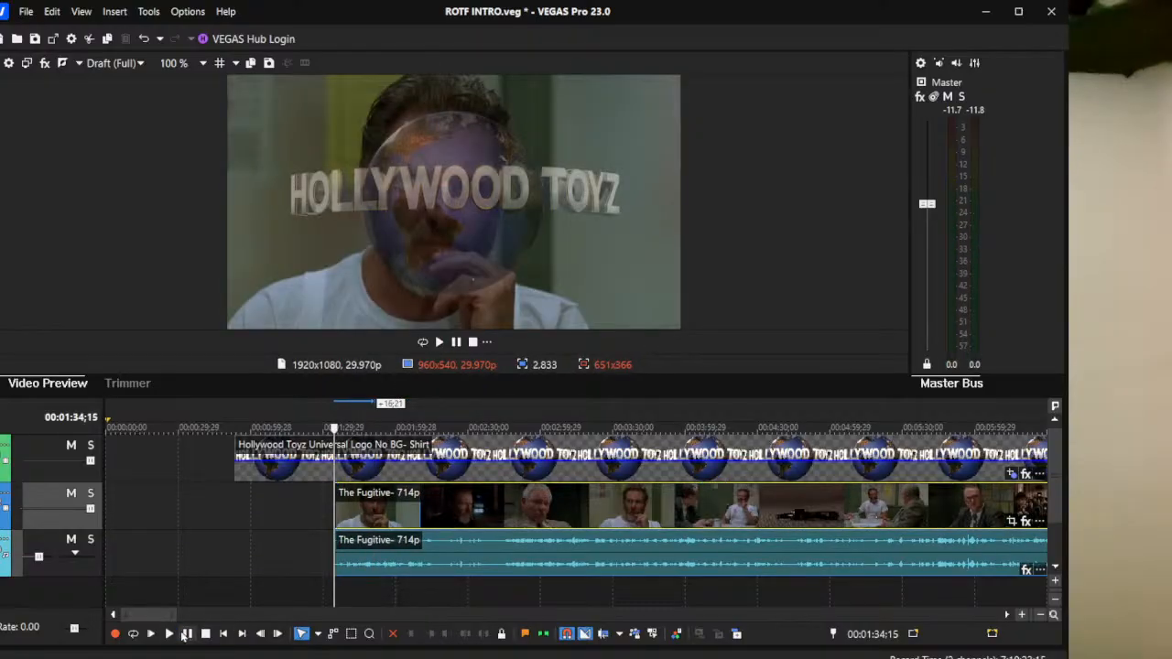
click(169, 634)
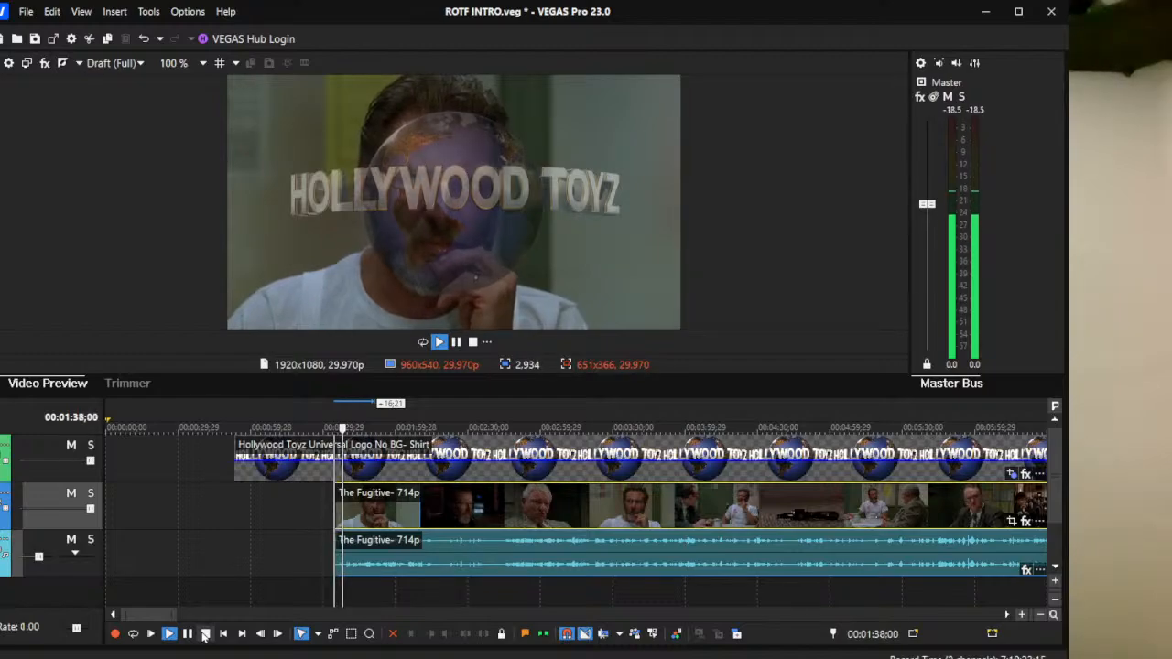
click(206, 633)
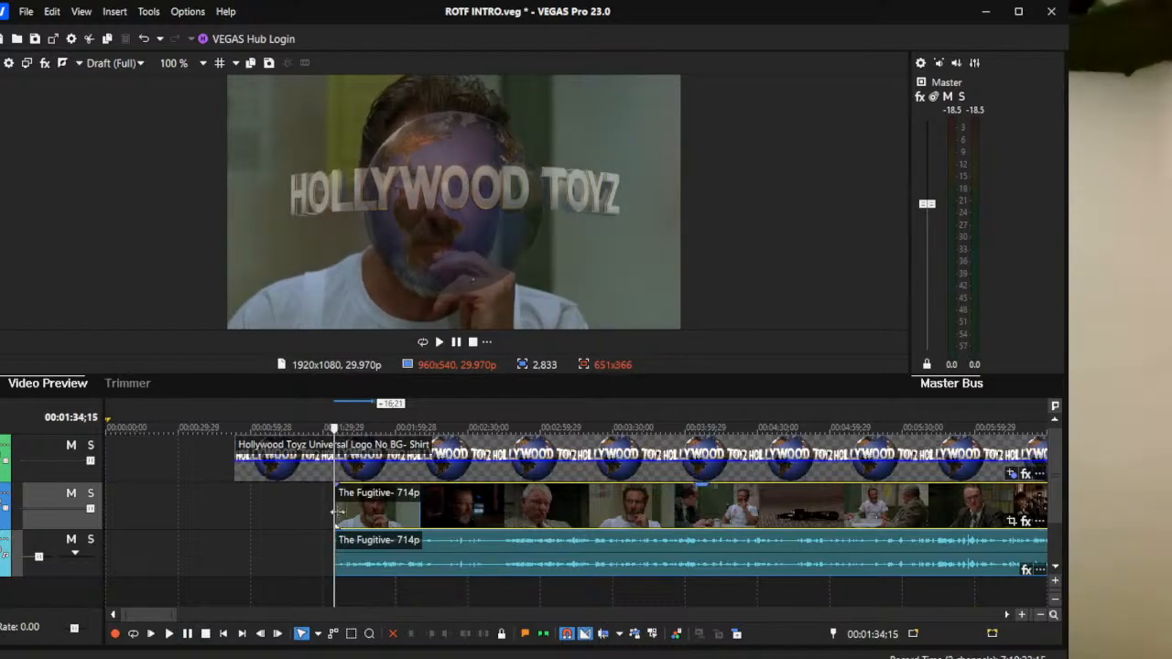
drag(335, 510, 282, 508)
key(space)
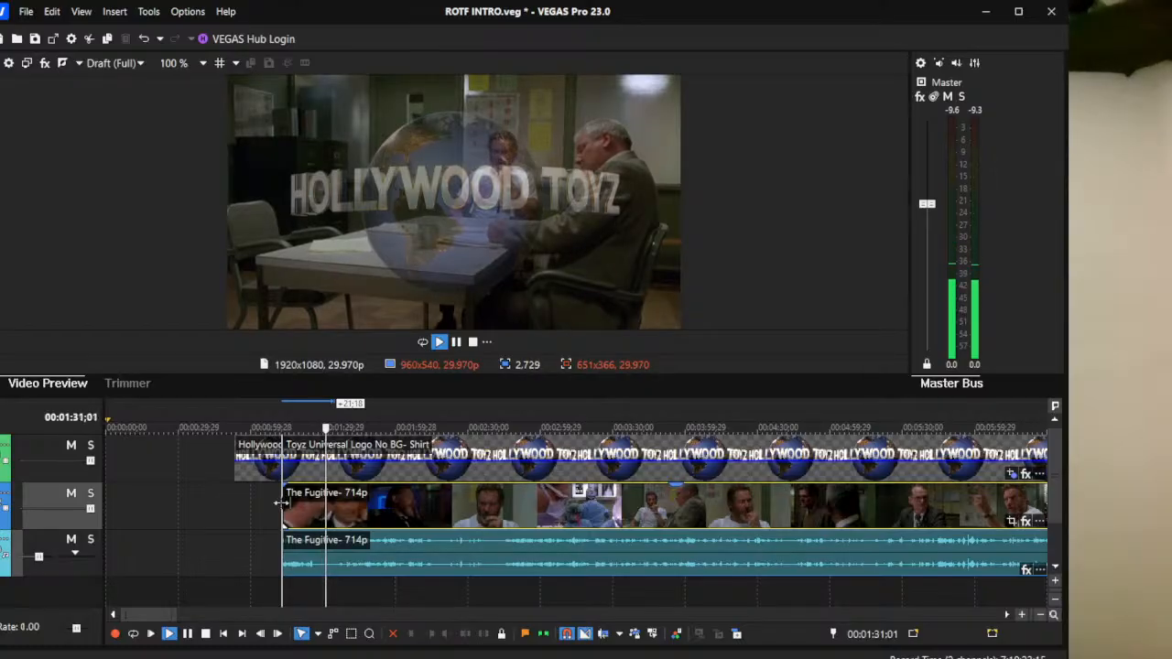
Step: Trim the start of The Fugitive's video and audio forward to 00:01:29;01 and stop playback
drag(282, 503, 312, 504)
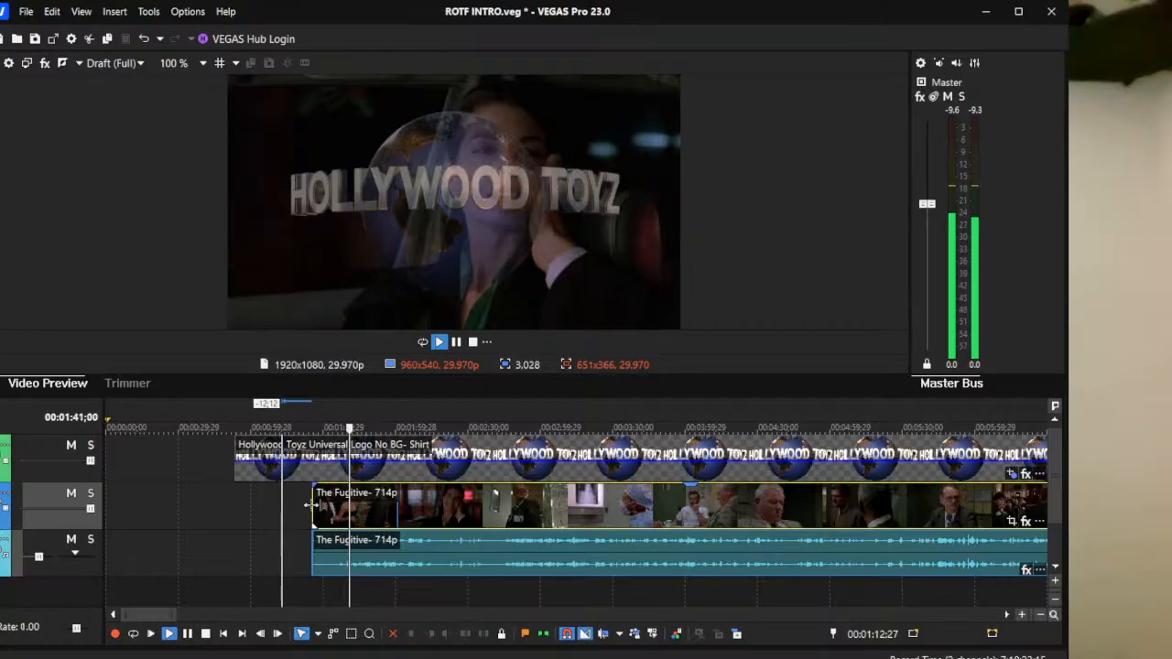
click(205, 634)
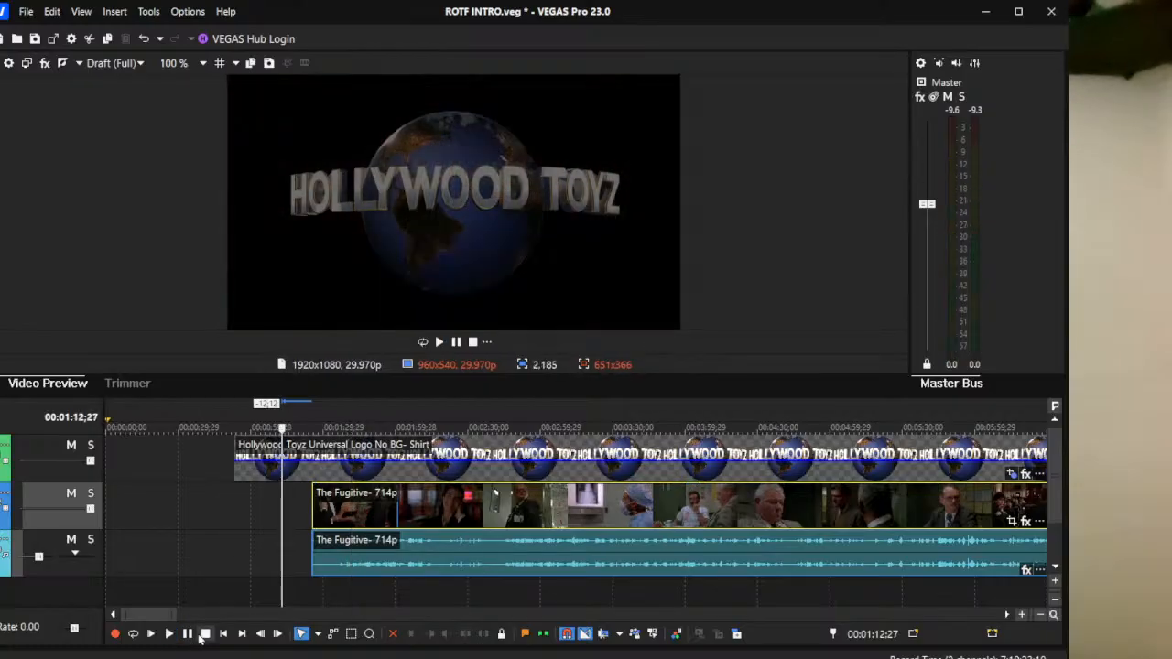
drag(316, 503, 321, 503)
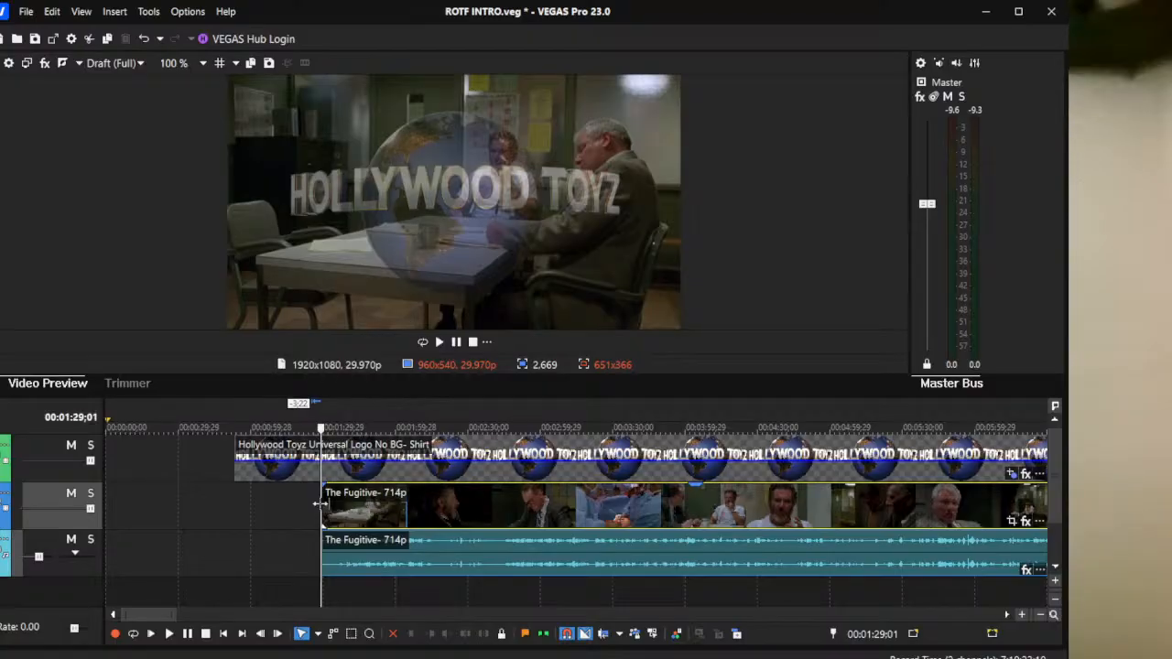
Step: Compare the preview before and after The Fugitive's trimmed start, between the empty timeline and about 00:01:41
click(343, 516)
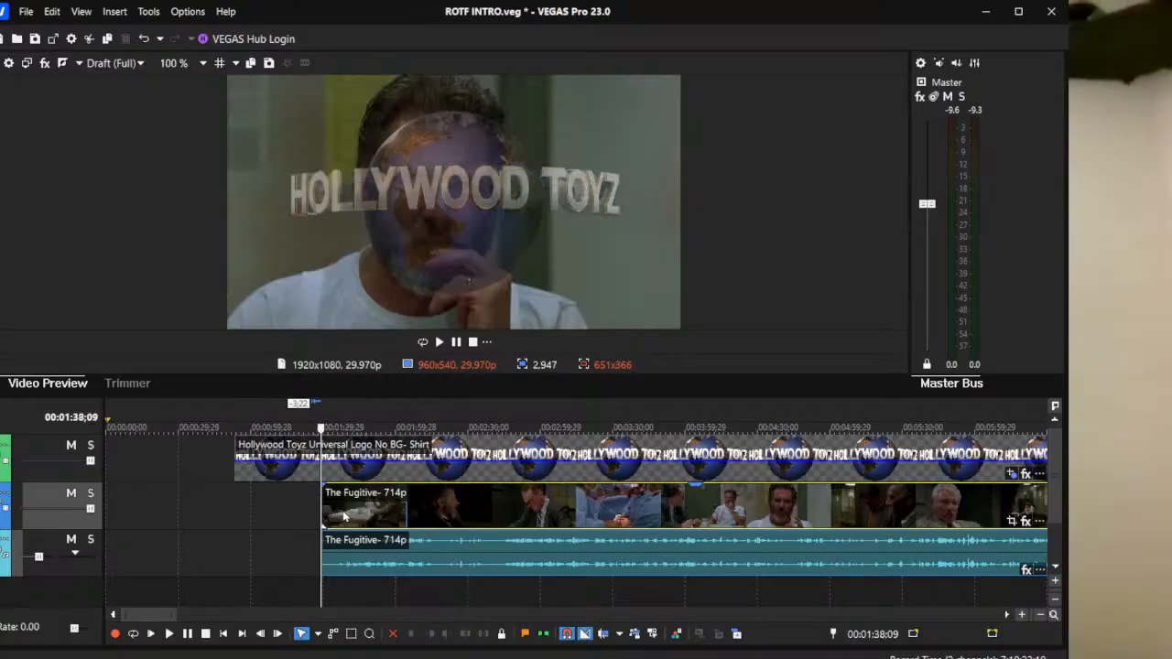
click(327, 503)
click(293, 502)
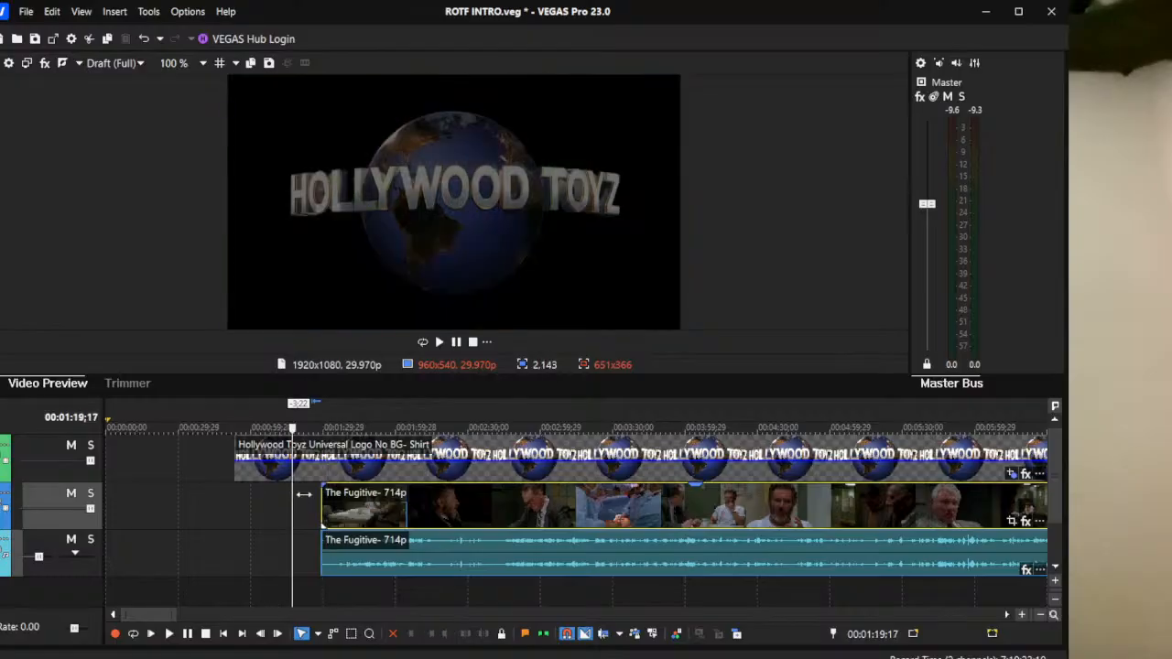
click(340, 501)
click(350, 499)
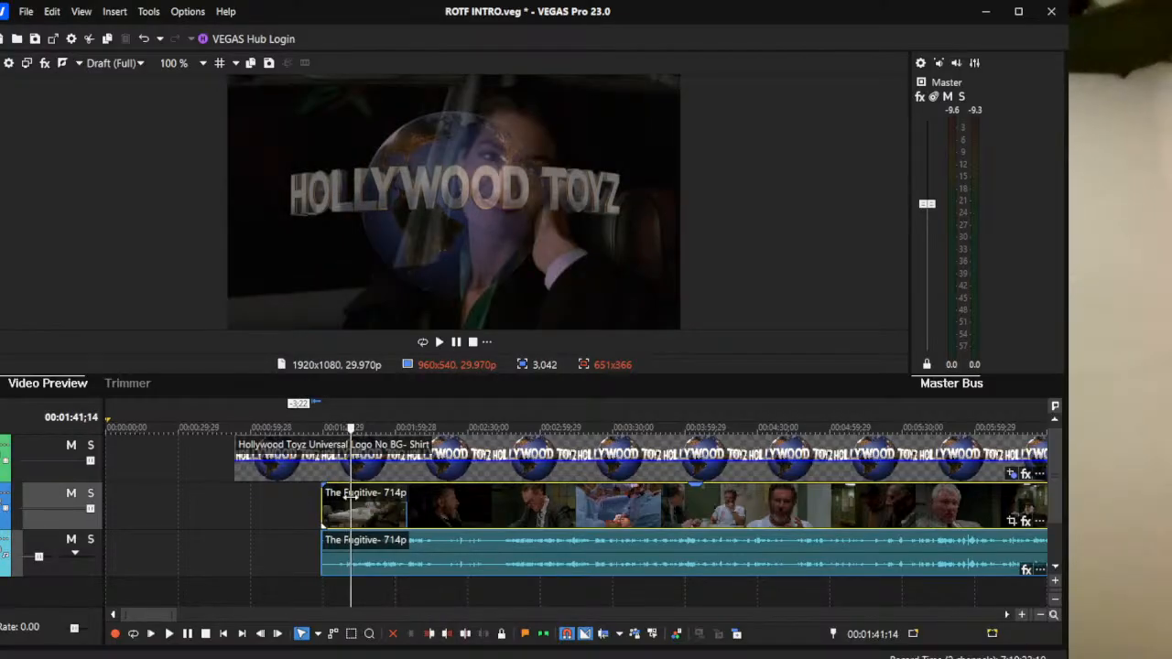
click(267, 502)
click(312, 501)
click(343, 499)
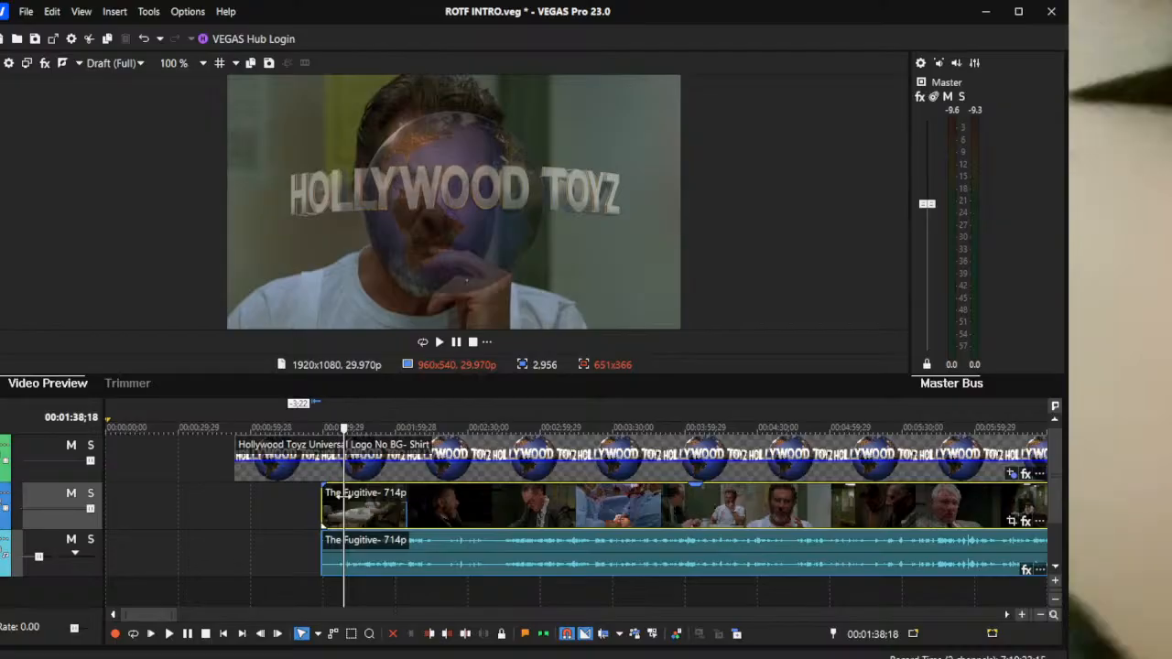
click(309, 512)
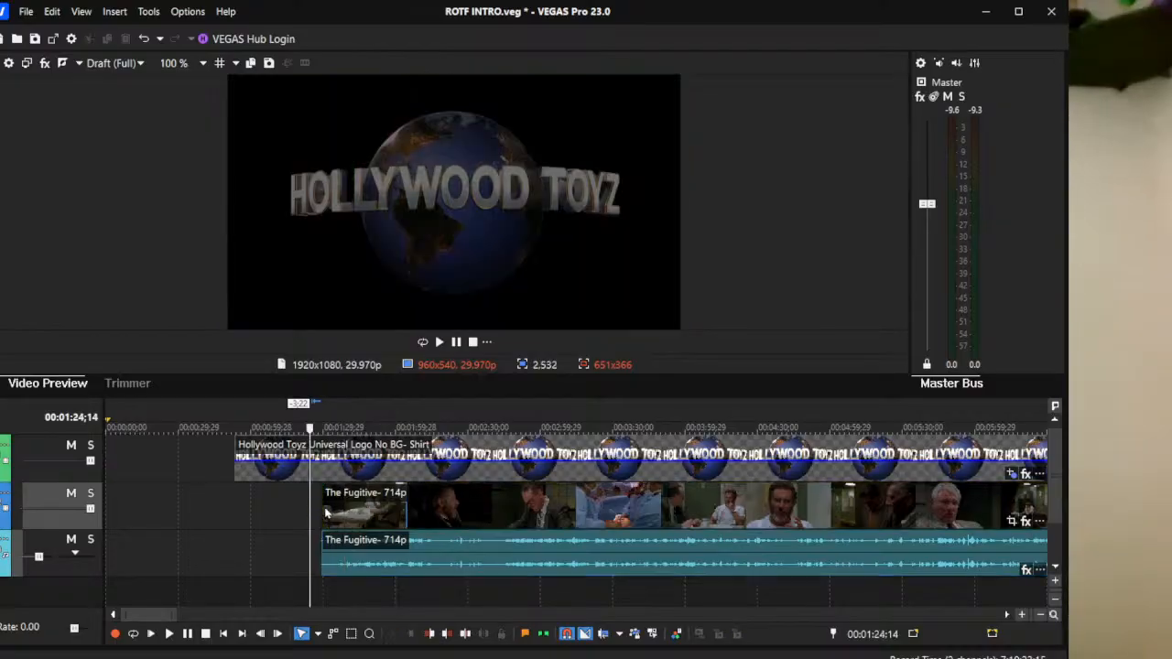
double_click(337, 513)
double_click(279, 501)
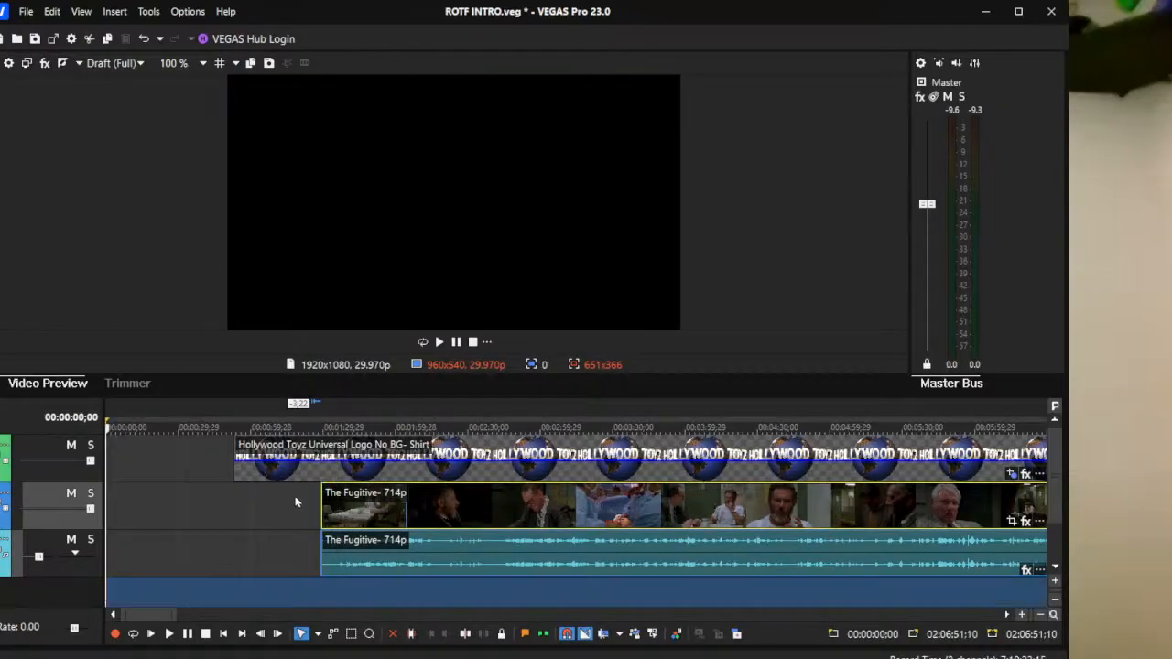
click(309, 513)
click(228, 494)
click(164, 488)
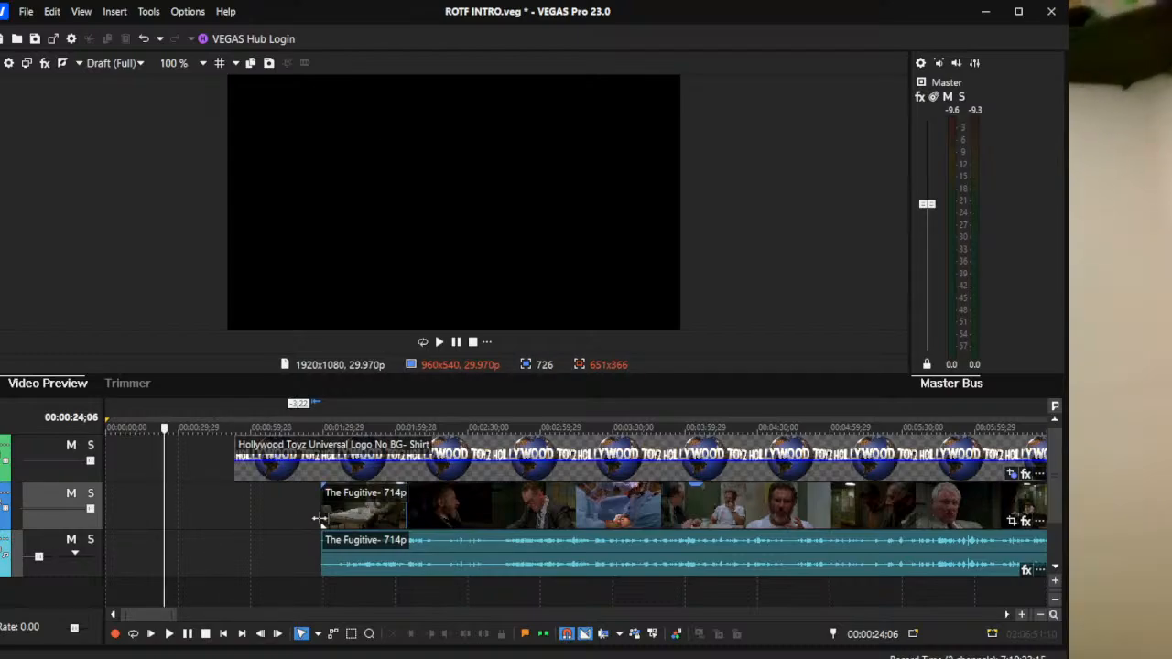
Step: Check the logo overlay across the opening minutes of The Fugitive and play a few seconds from 00:03:13;23
click(382, 509)
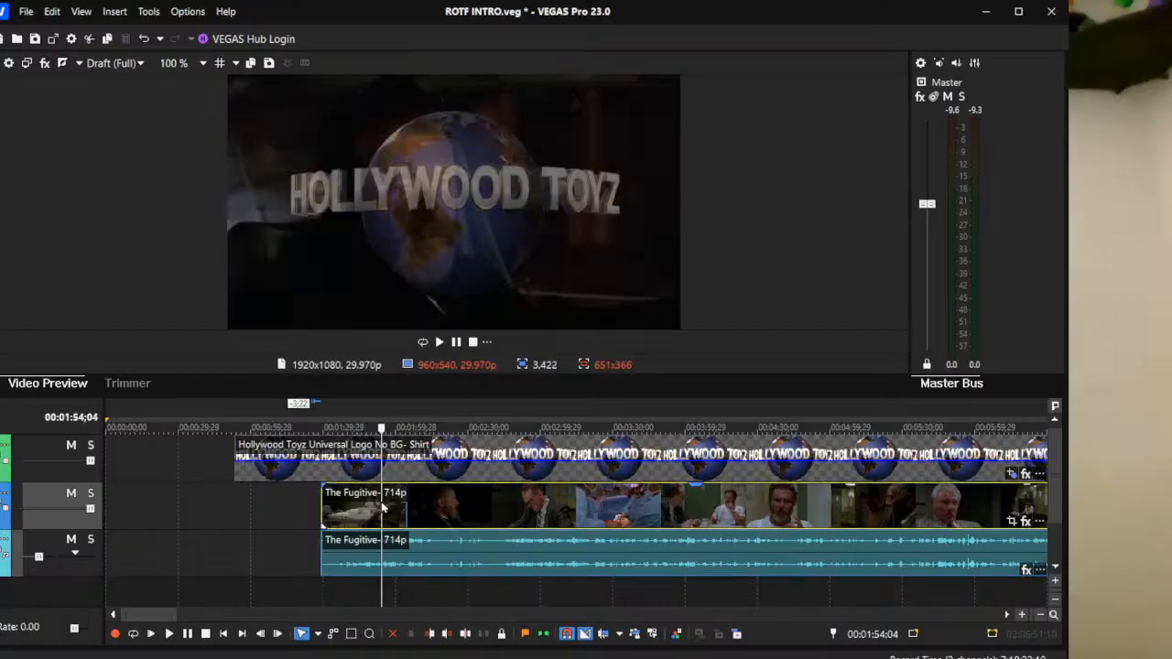
key(space)
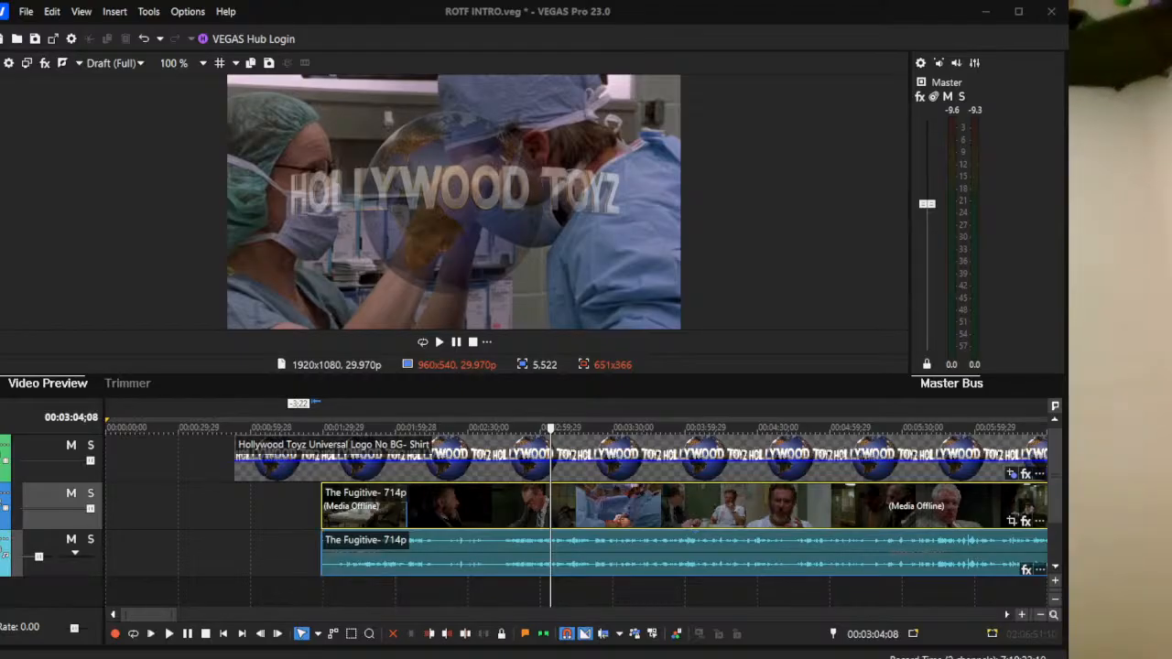
click(243, 515)
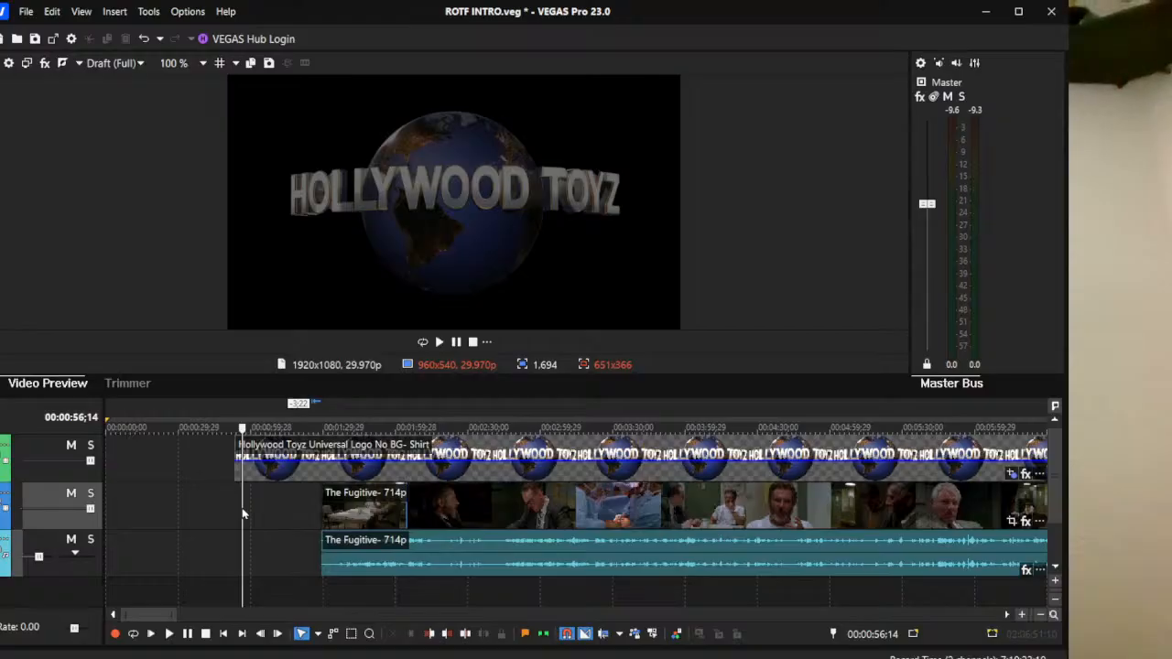
click(369, 496)
drag(374, 495, 574, 468)
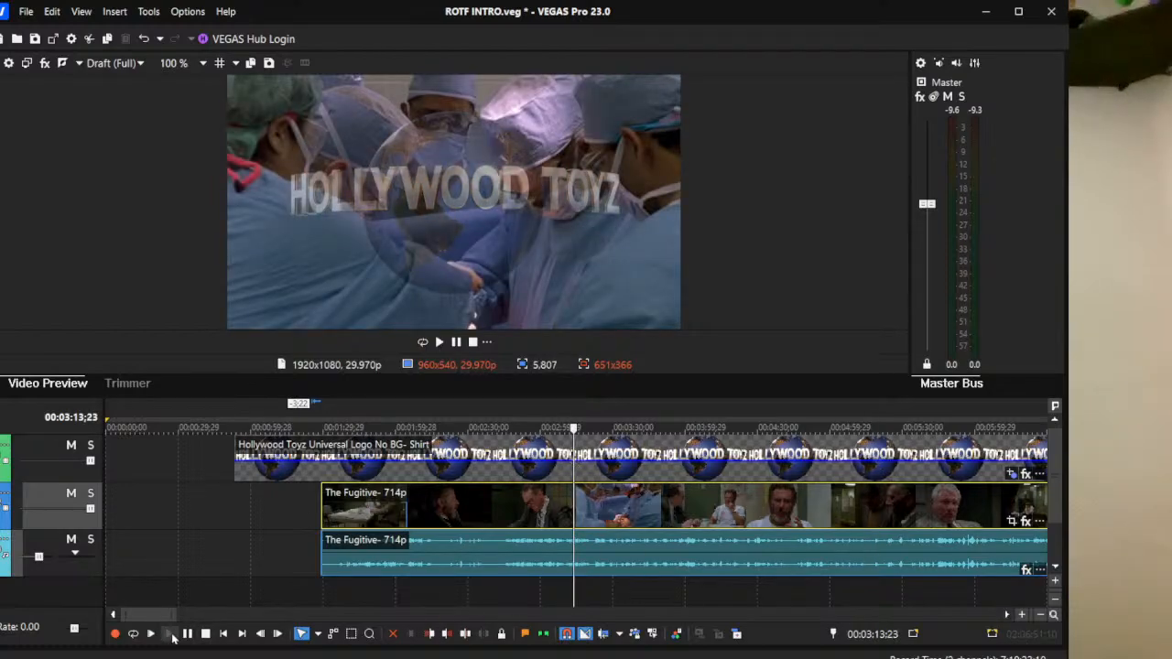
click(169, 634)
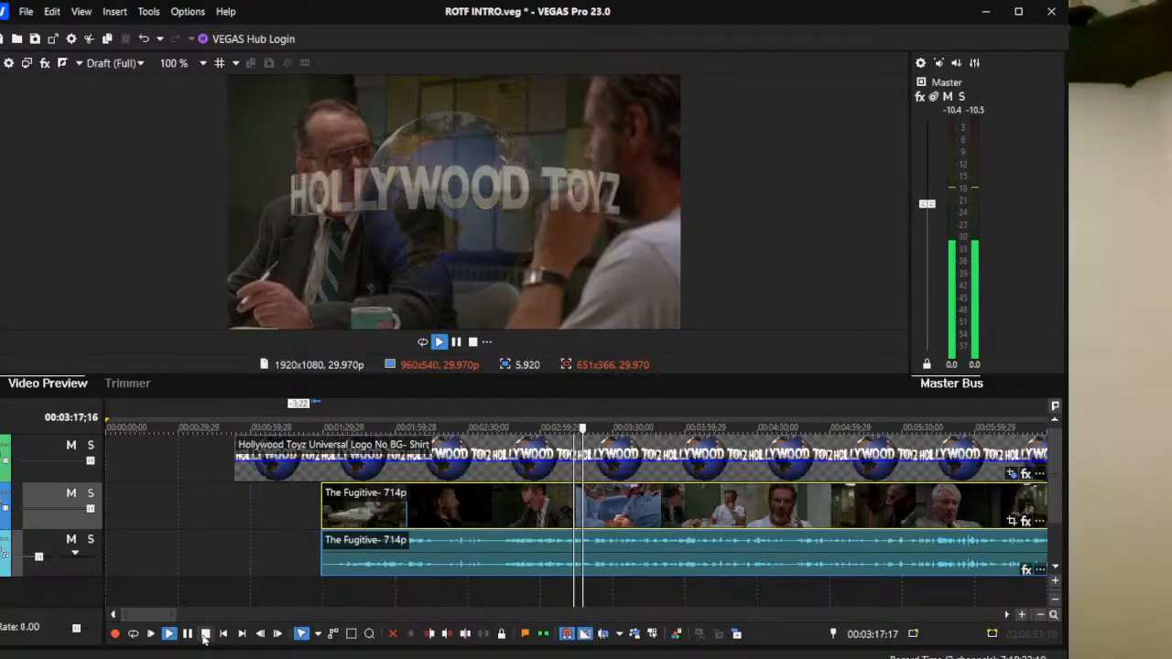
click(205, 635)
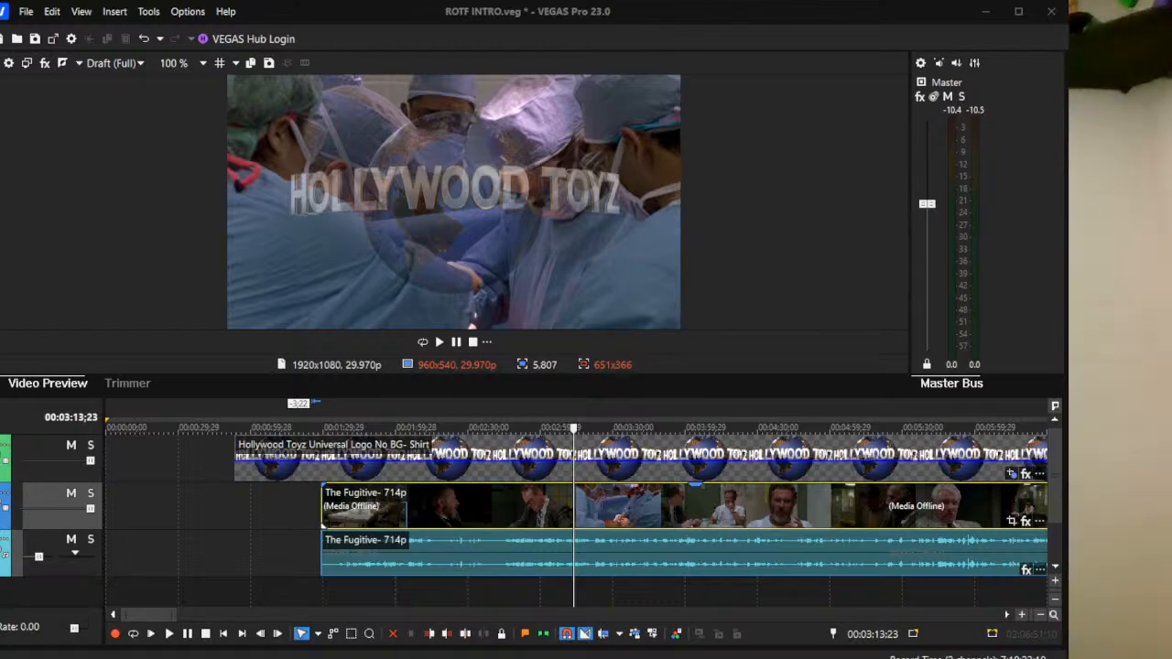
Step: Split The Fugitive's video and audio at 00:06:12;00 and move the two parts away from each other, leaving a gap
click(302, 15)
click(632, 507)
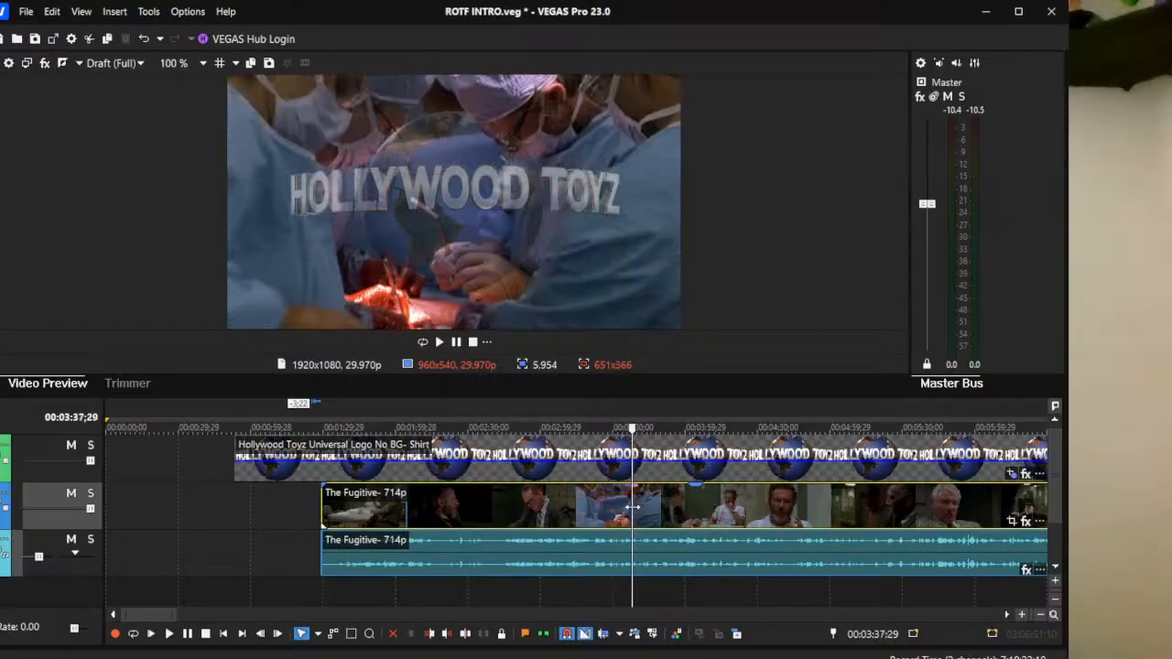
drag(632, 506, 958, 519)
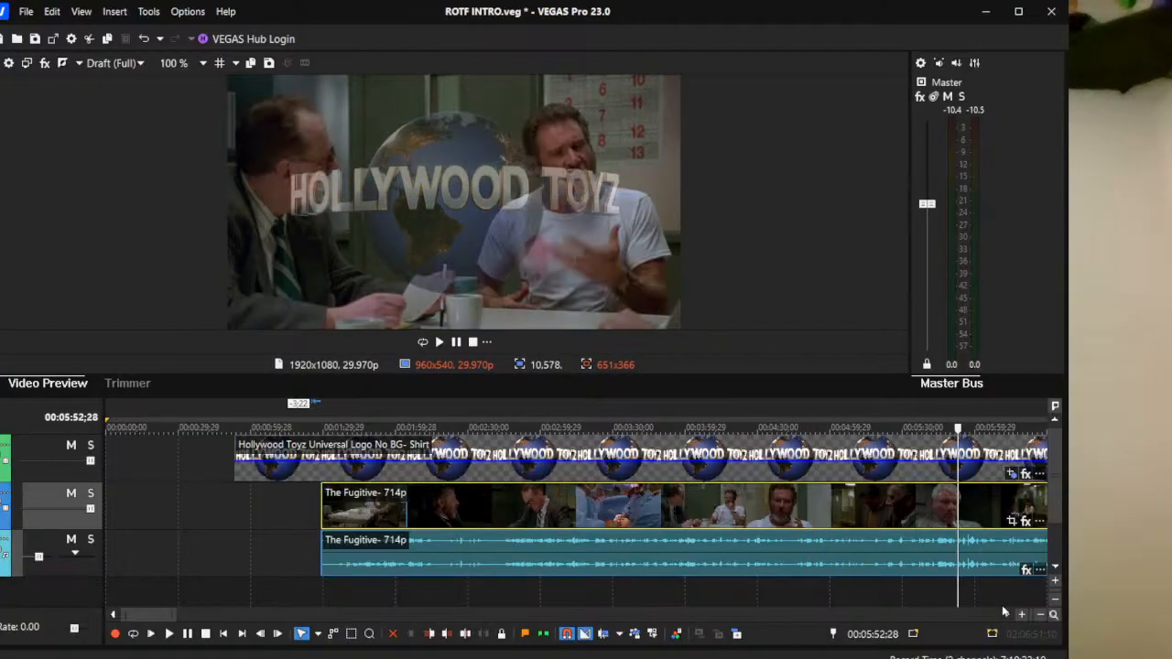
click(1040, 617)
click(1040, 616)
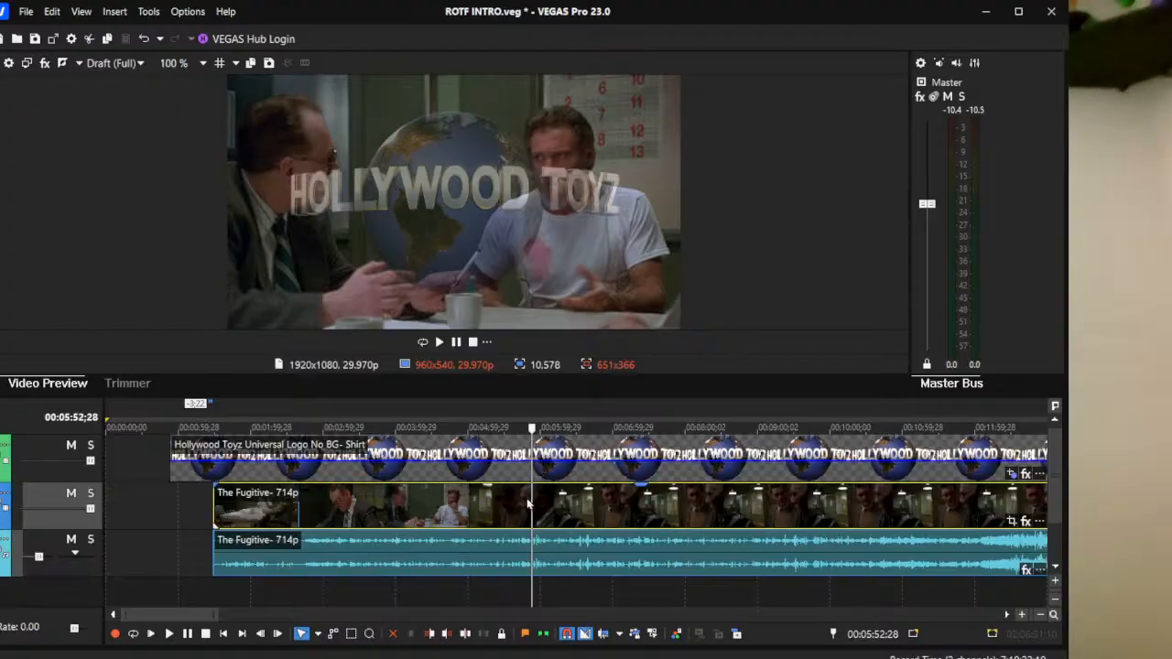
mouse_move(533, 494)
mouse_down()
mouse_move(636, 497)
mouse_move(556, 495)
mouse_up()
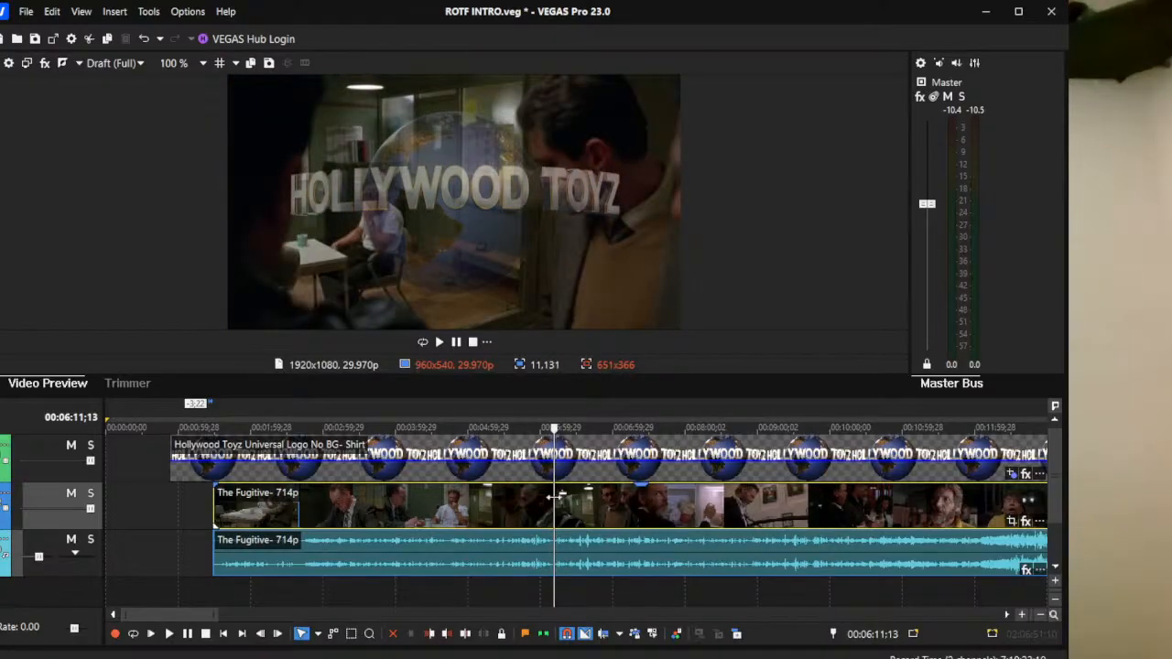
mouse_move(555, 496)
mouse_down()
mouse_move(463, 500)
mouse_move(555, 504)
mouse_up()
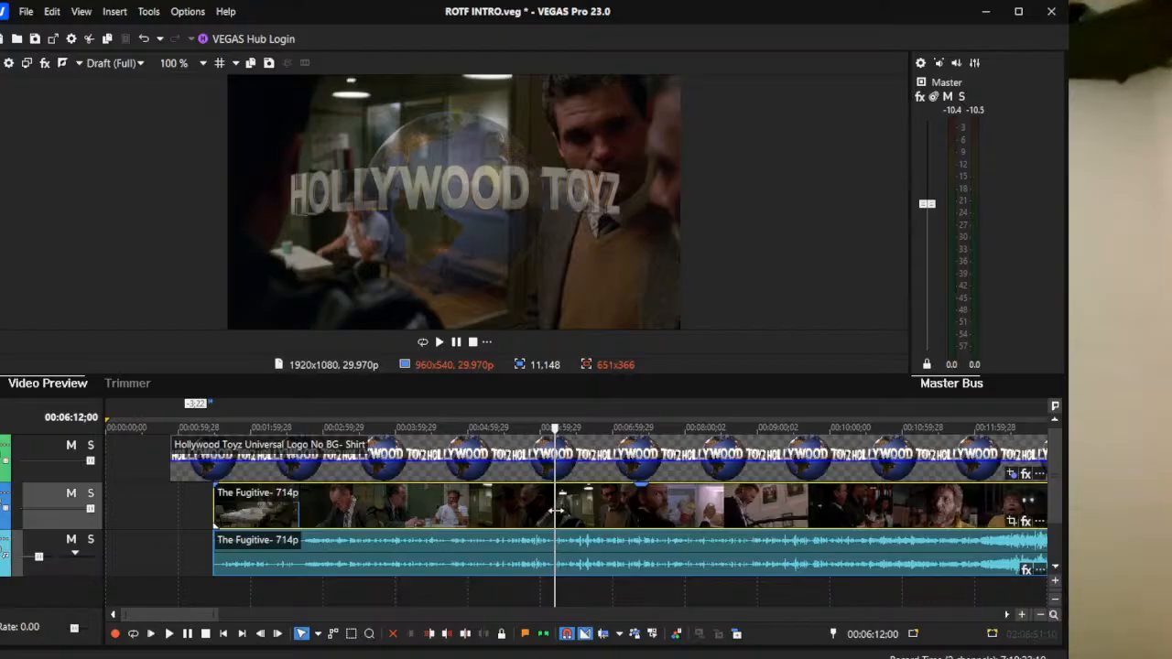
key(s)
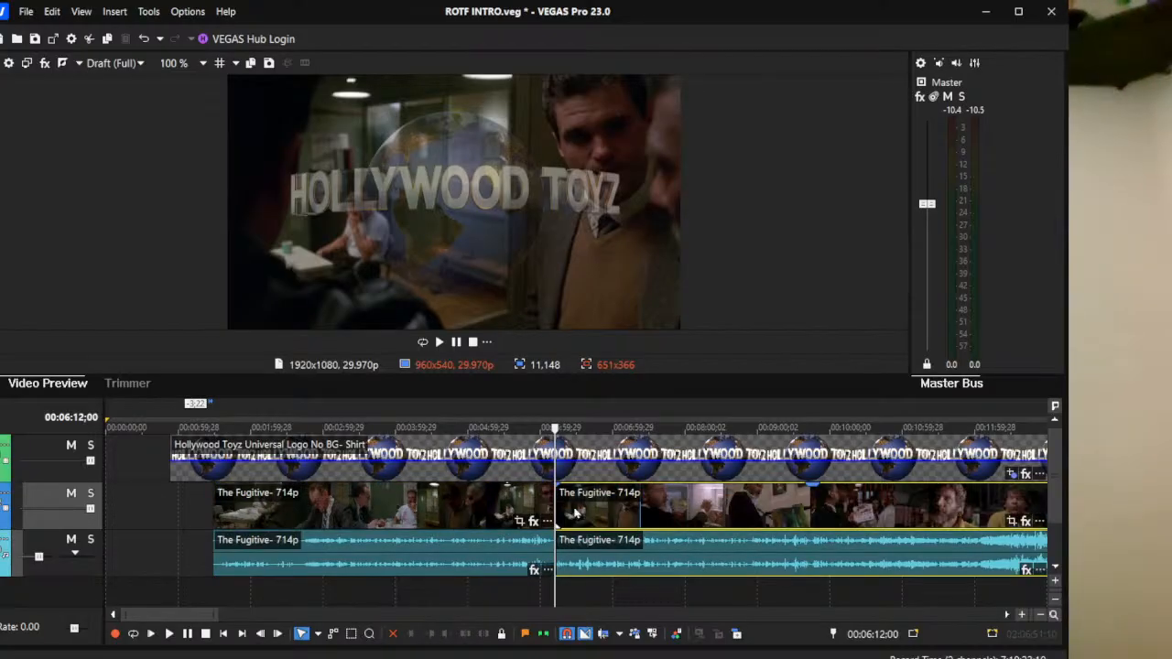
drag(584, 517, 611, 518)
mouse_move(460, 500)
mouse_down()
mouse_move(354, 500)
mouse_move(444, 500)
mouse_up()
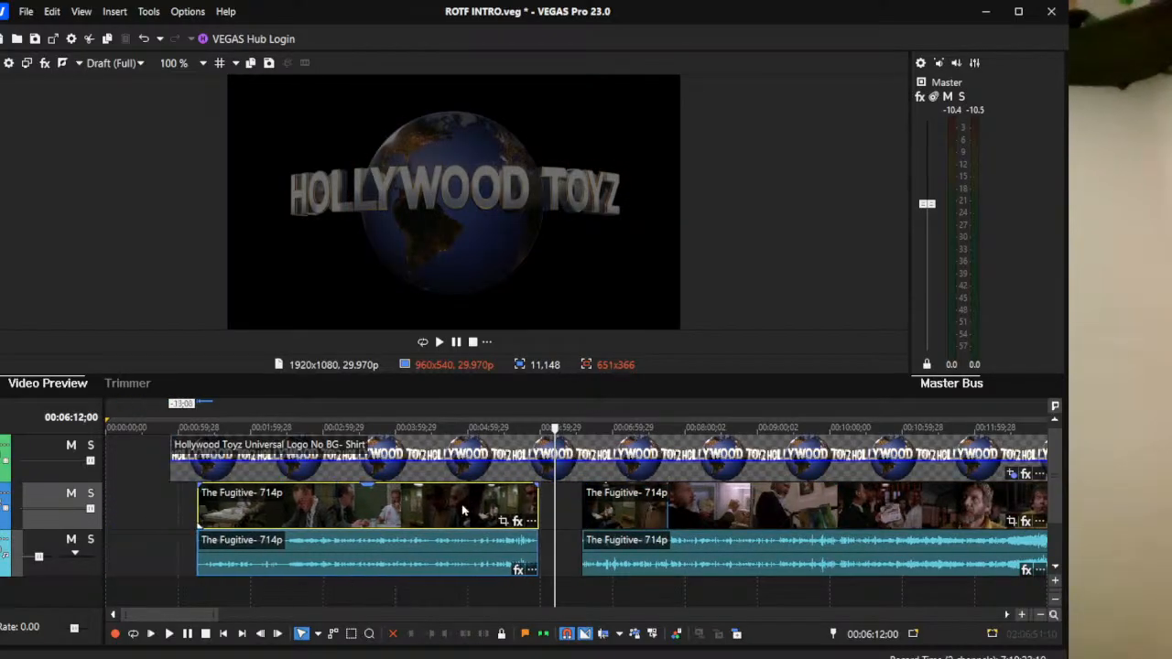
Step: Select the first part's audio event and examine its waveform between about 00:03:33 and 00:04:23
click(379, 549)
click(409, 561)
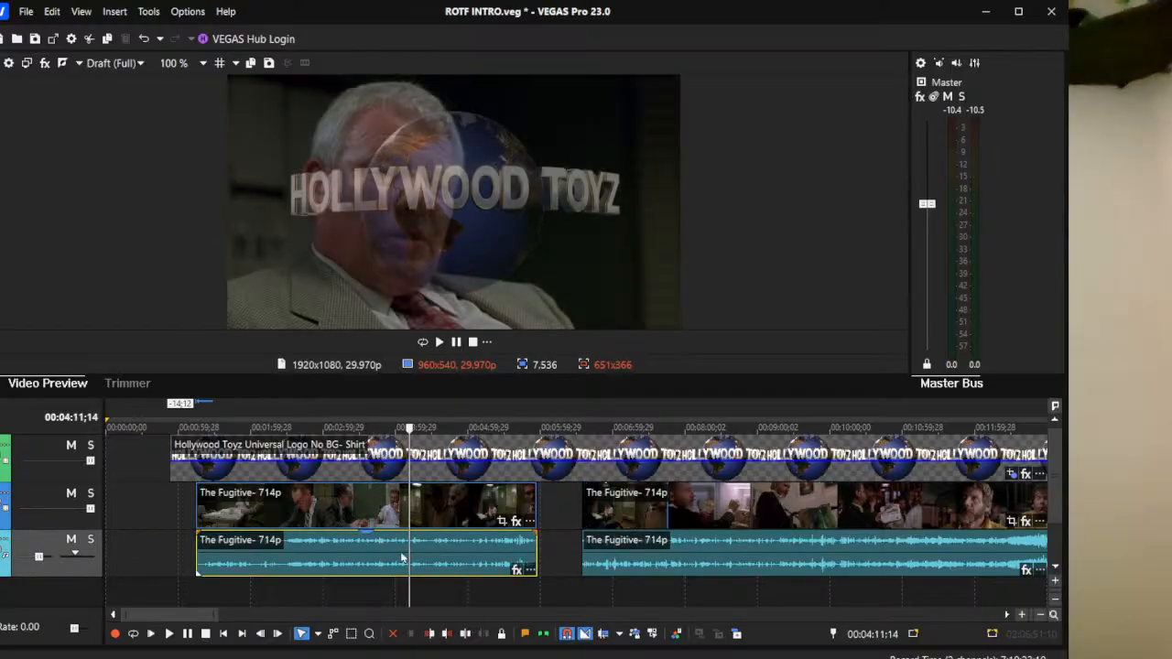
click(364, 545)
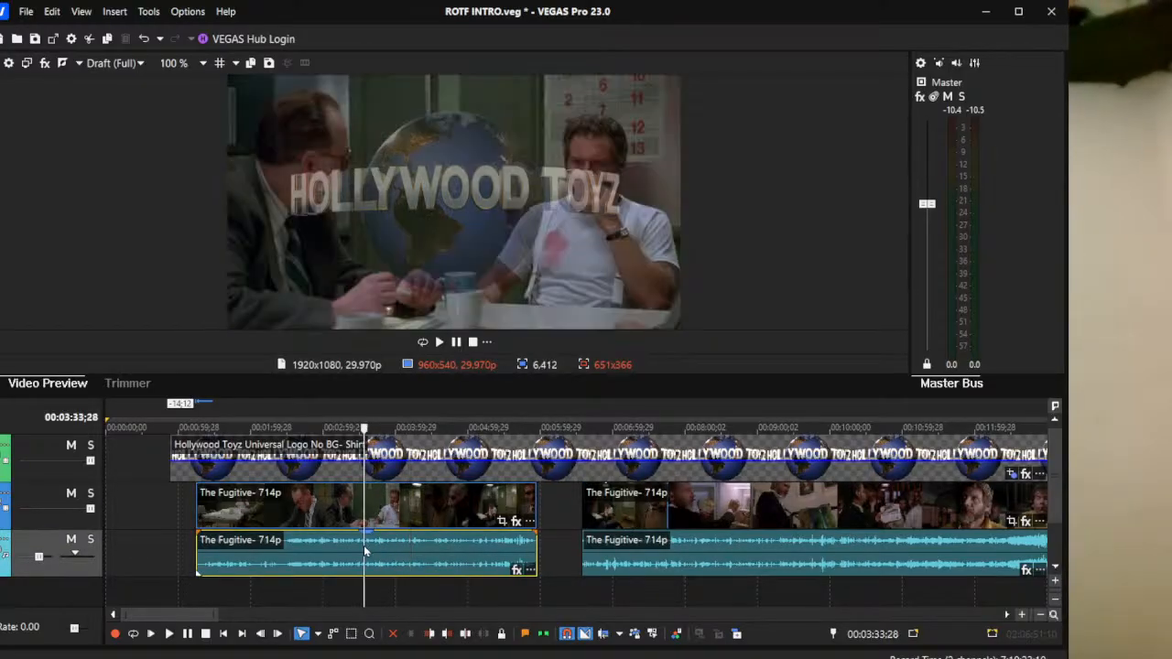
click(371, 542)
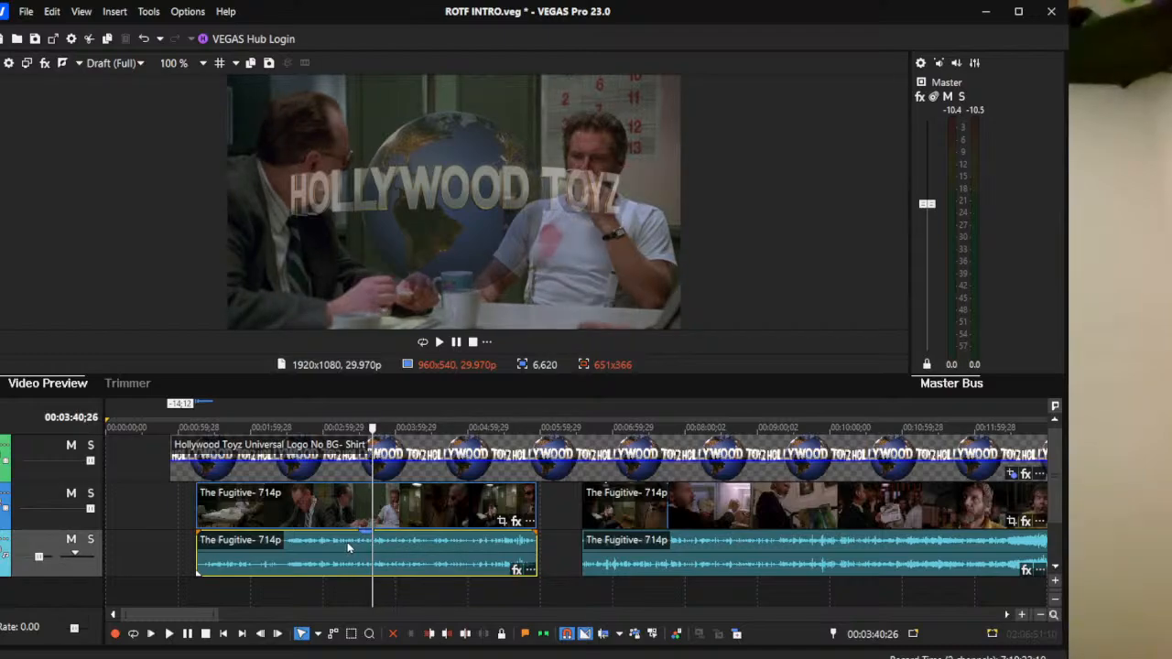
click(347, 544)
click(423, 548)
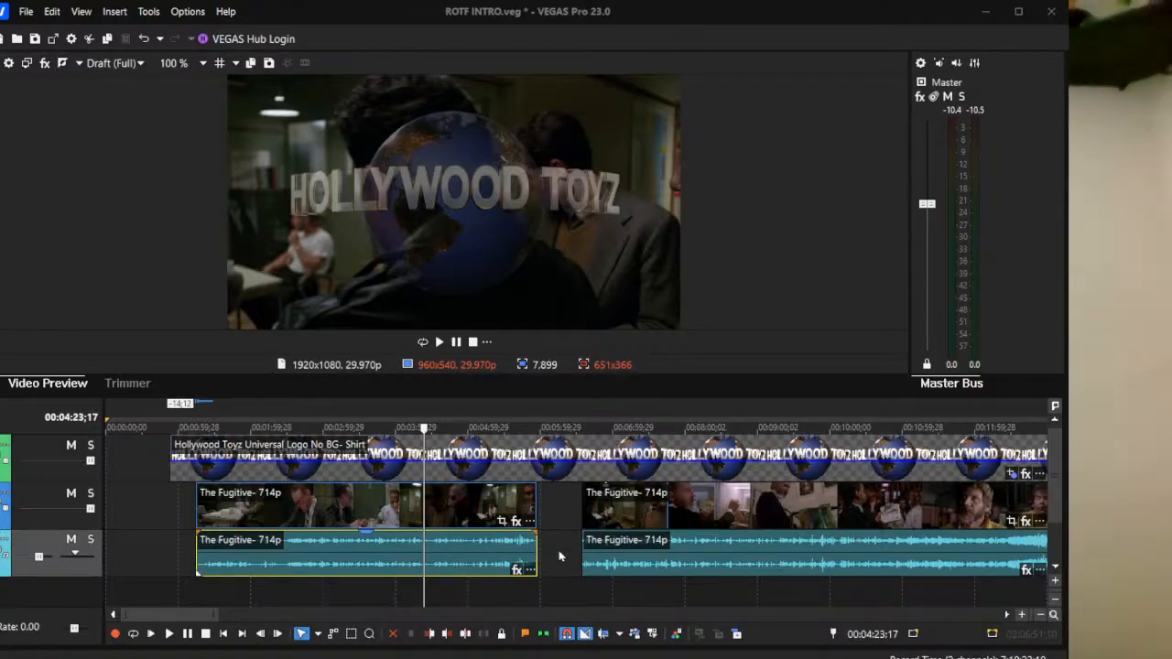
click(576, 584)
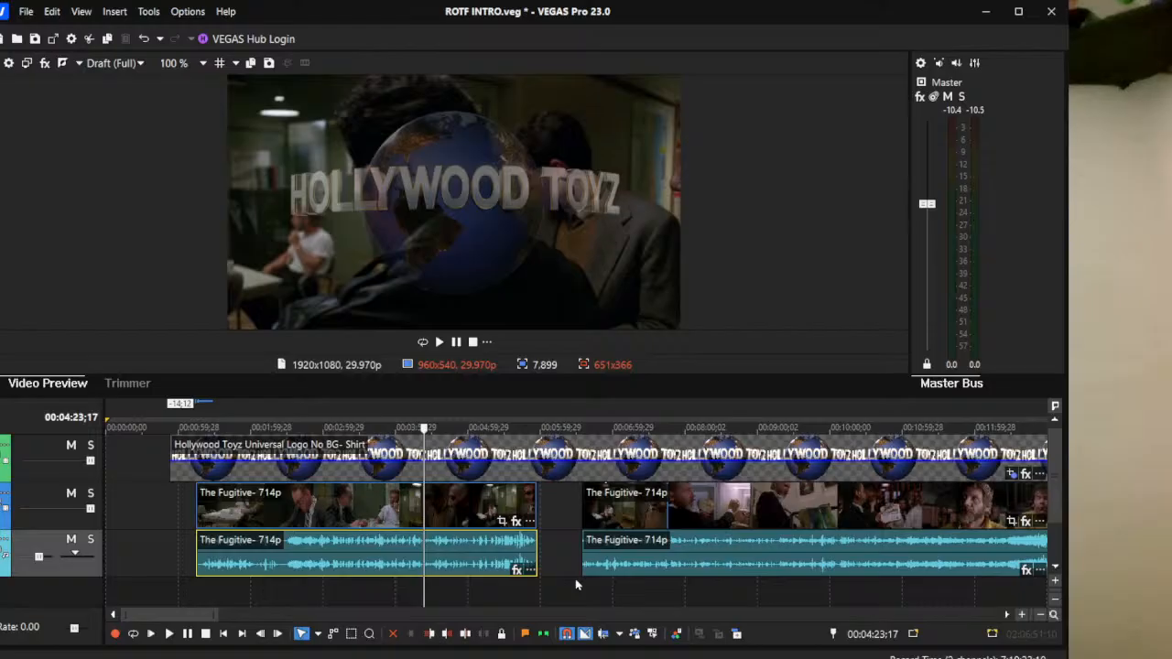
Step: Check the picture at several points in the first Fugitive part, from about 00:04:15 to near its end
click(397, 540)
click(447, 547)
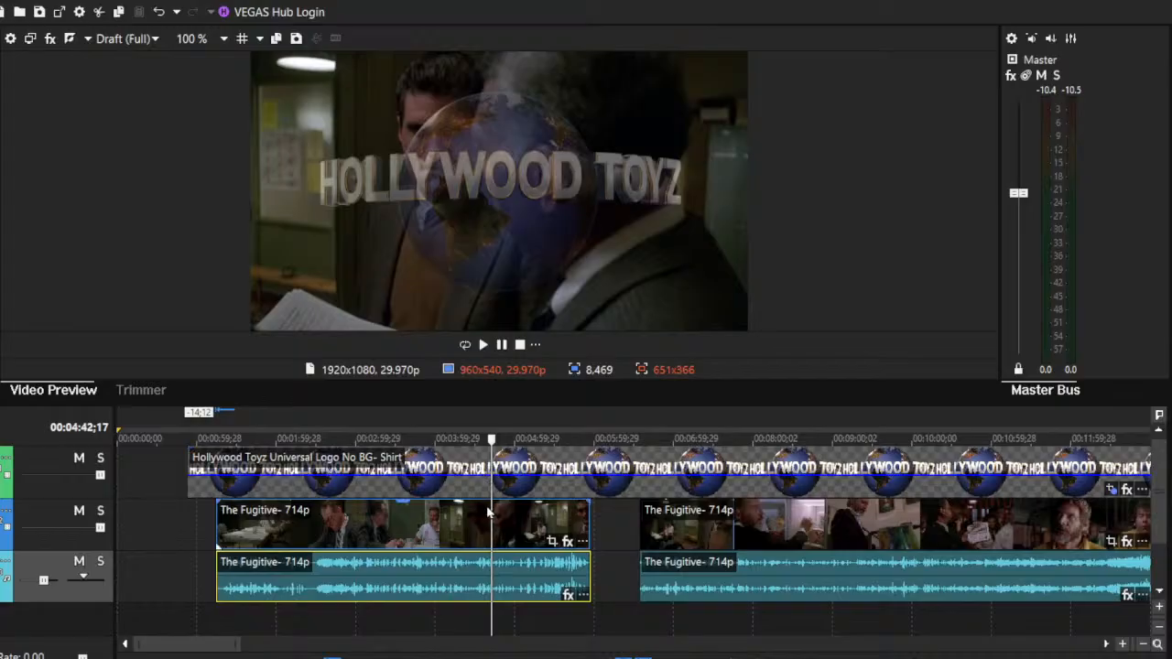
click(553, 522)
click(586, 522)
click(513, 522)
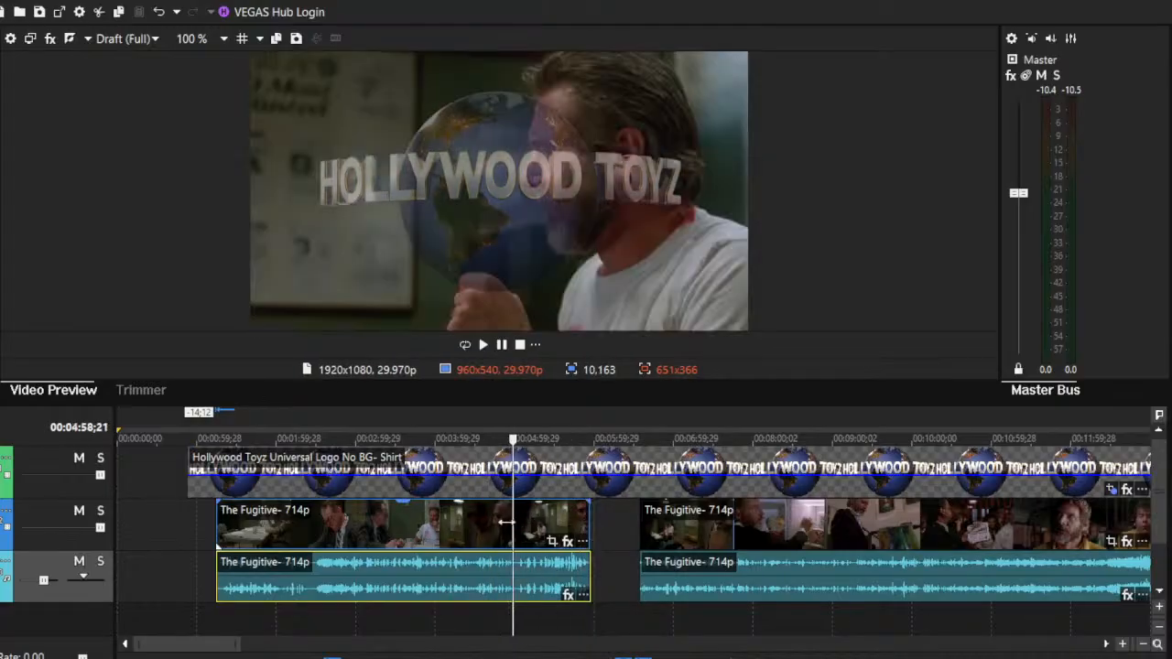
click(455, 519)
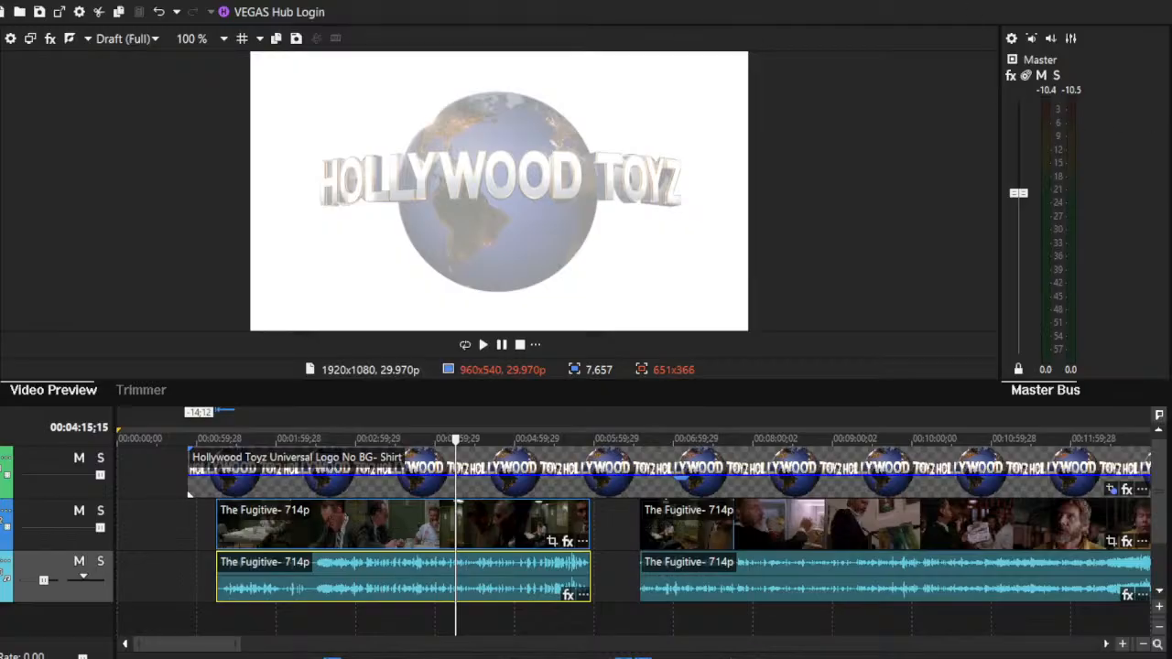
Step: Change the first Fugitive part's stereo audio event to a single-channel waveform and check it at several points along the part
click(392, 578)
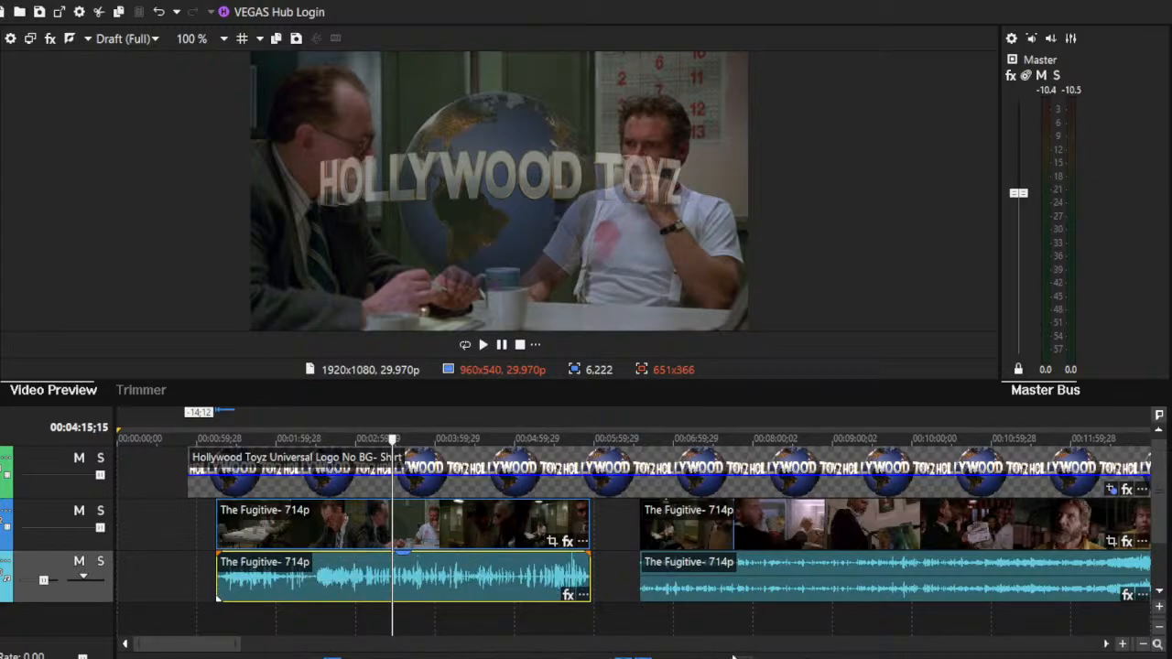
click(401, 584)
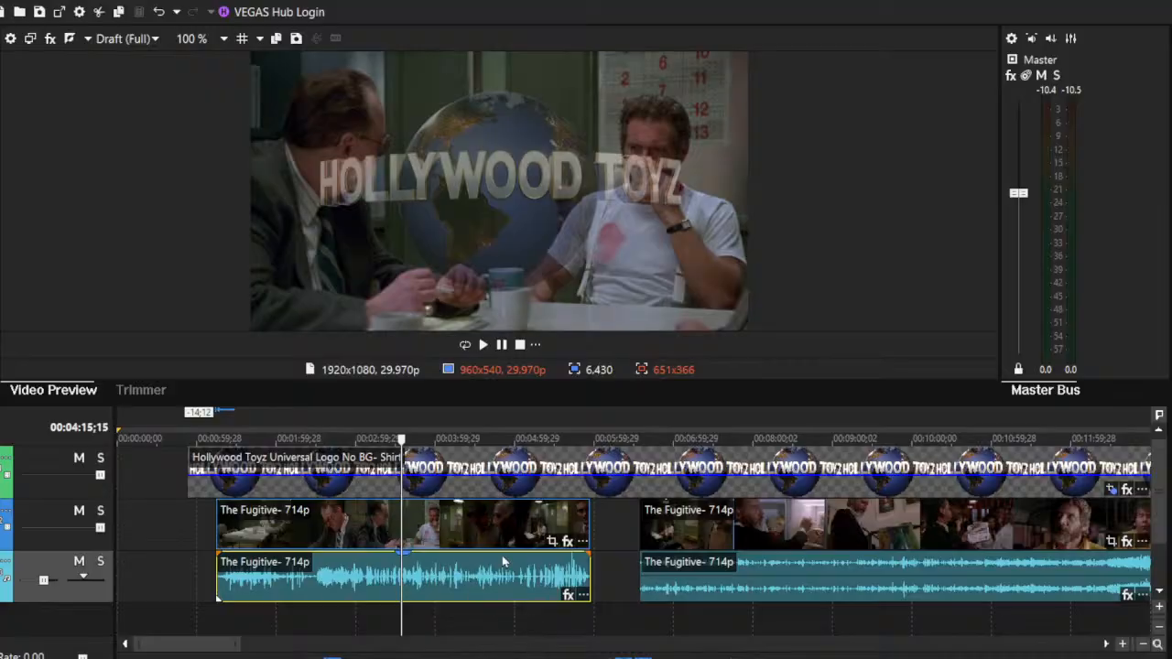
click(331, 579)
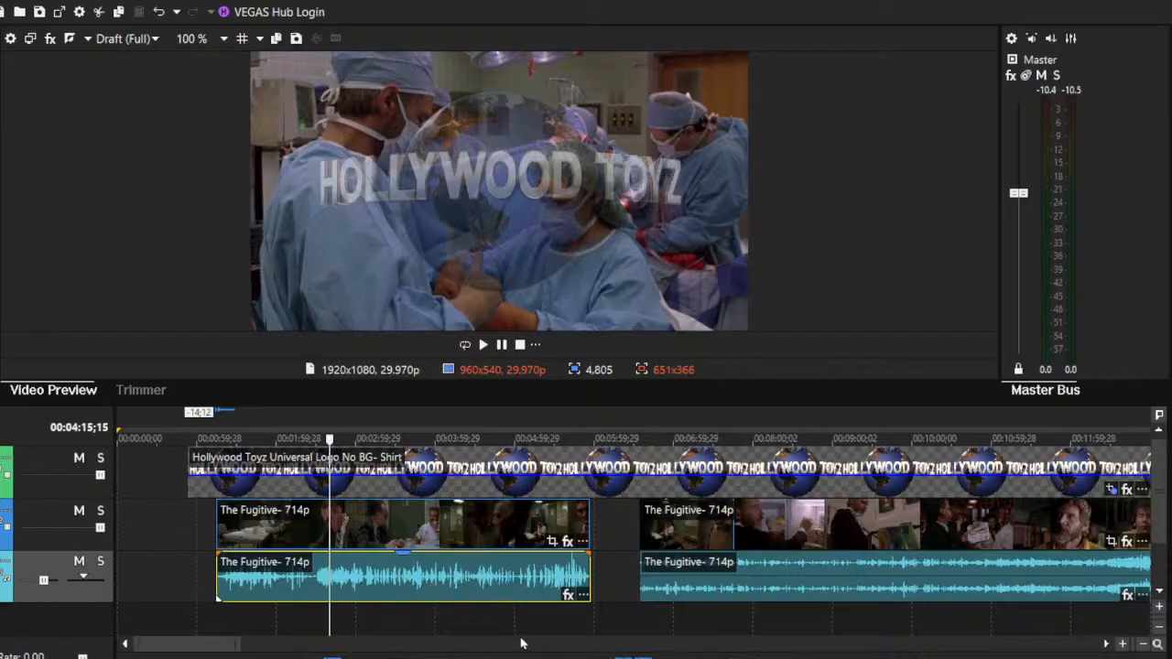
click(279, 535)
click(468, 540)
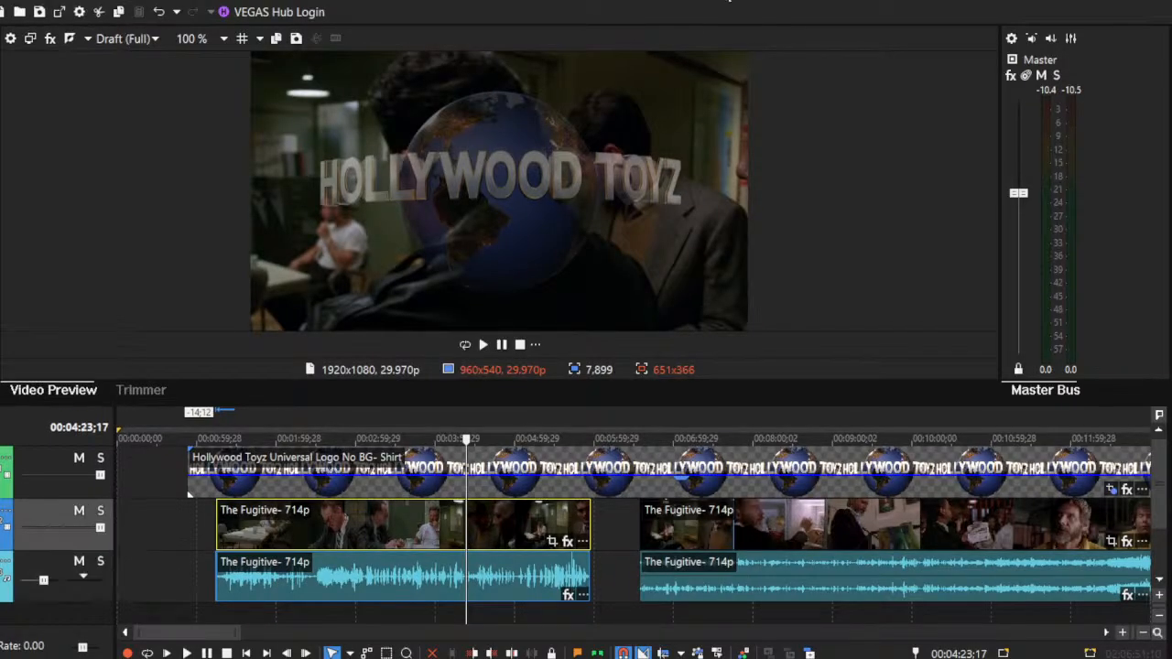
Step: Play the first Fugitive part from its start at 00:01:14;19 for about ten seconds while examining its waveform up close
drag(220, 518, 220, 518)
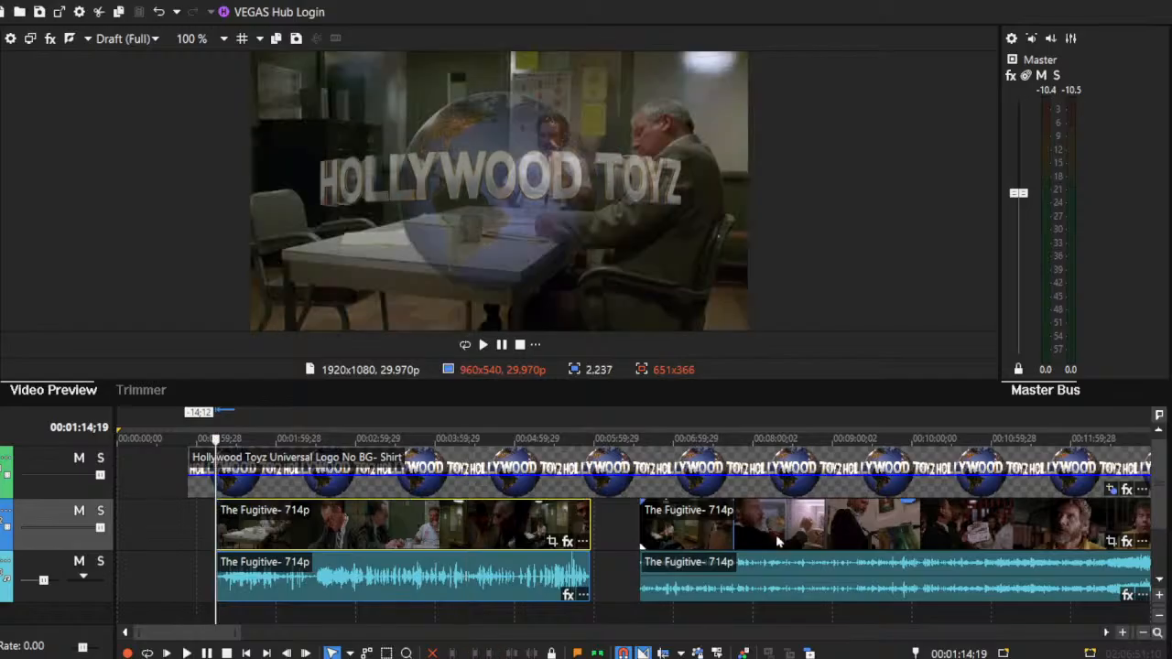
click(1124, 632)
click(1125, 633)
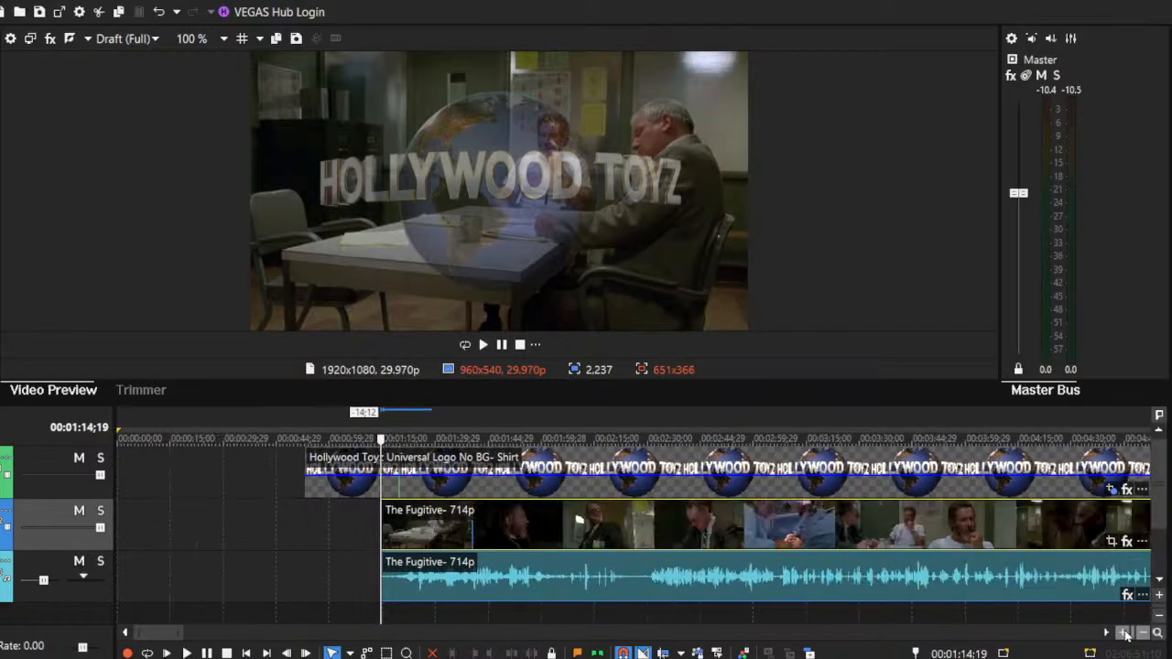
click(1106, 633)
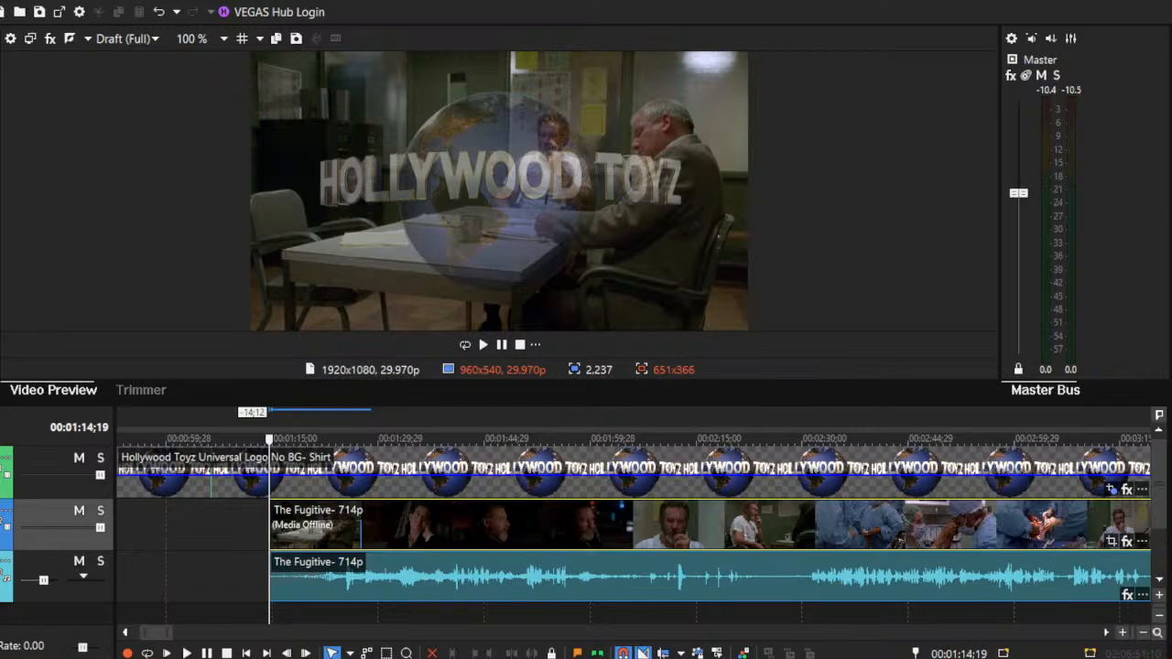
click(185, 653)
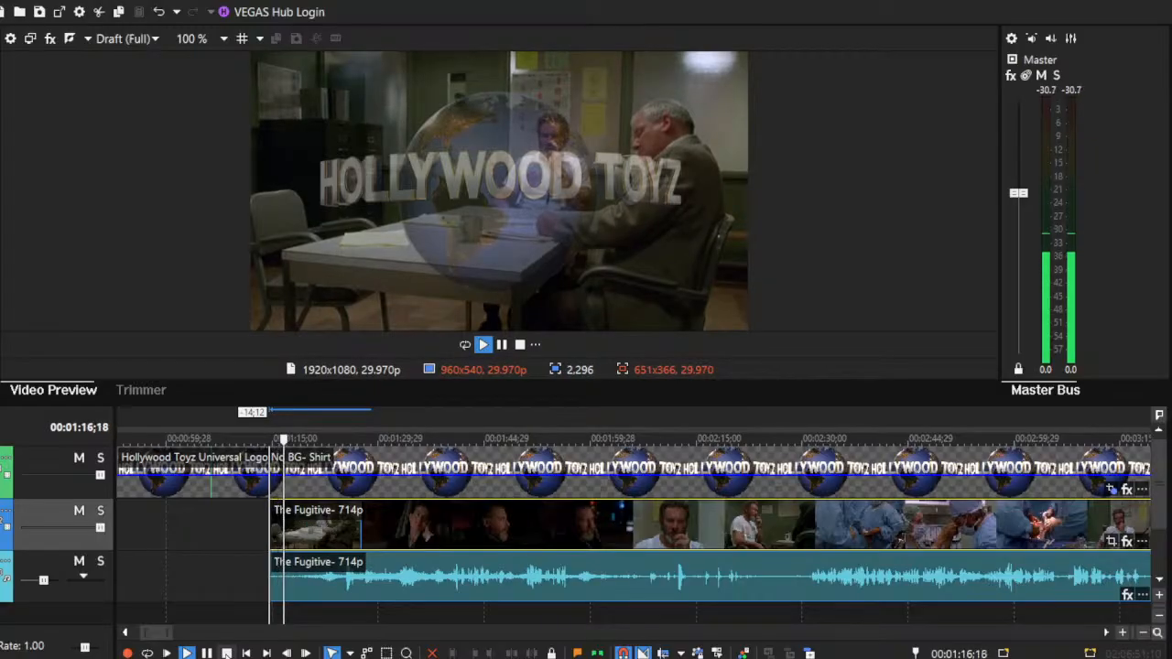
click(1123, 633)
click(1123, 634)
click(1105, 634)
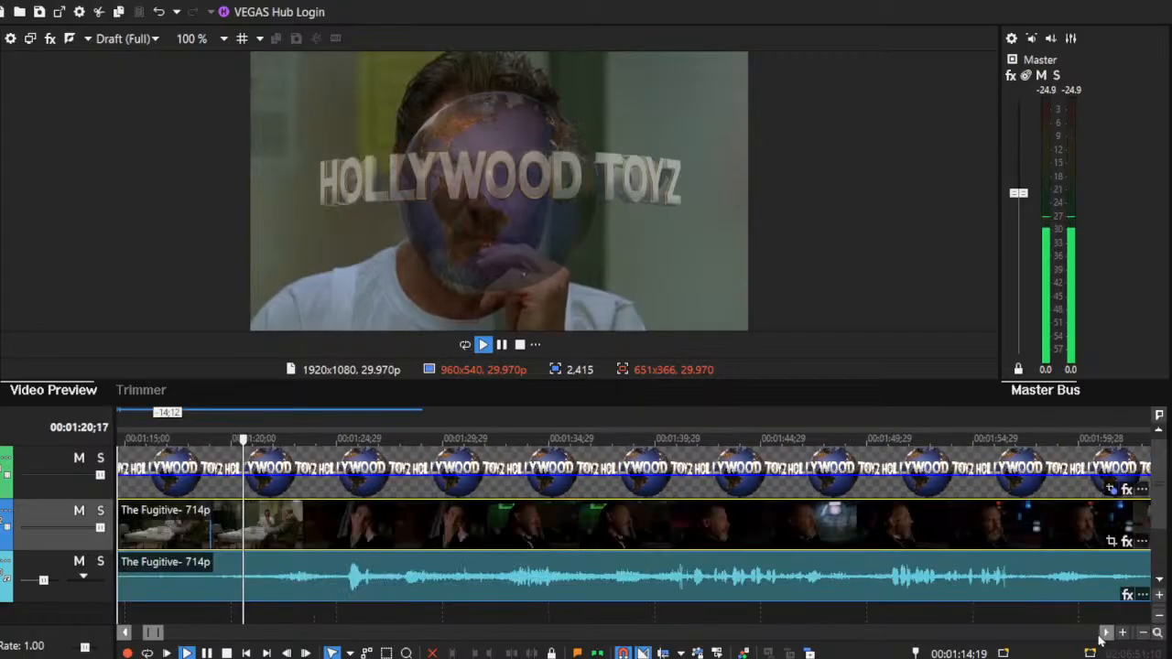
click(1143, 634)
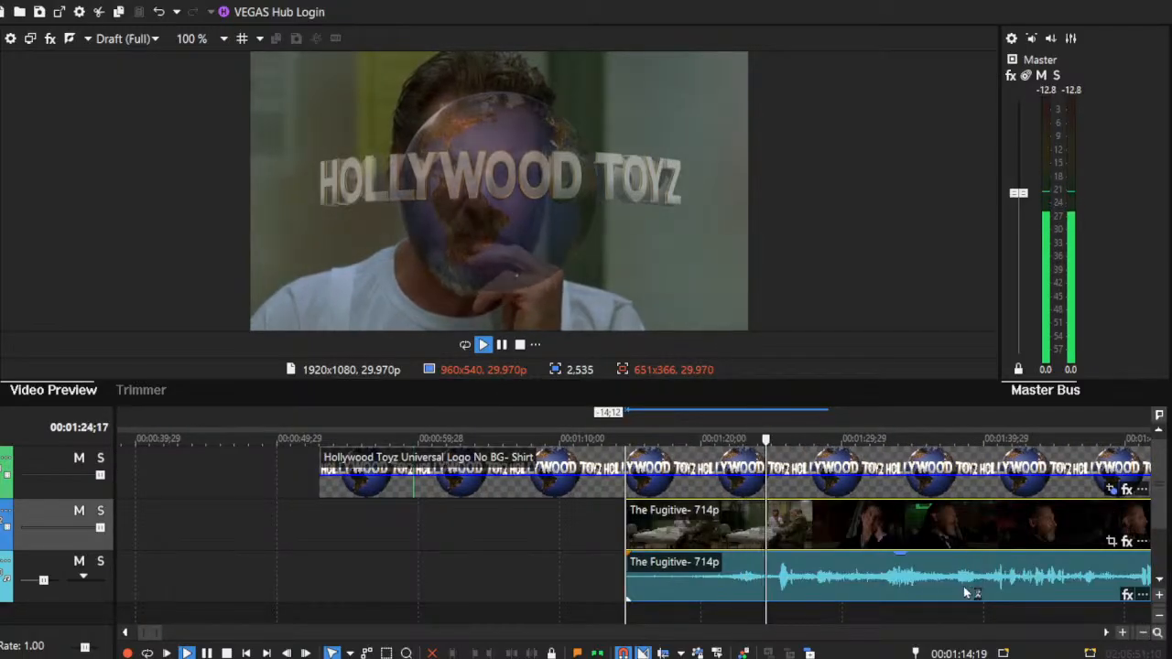
click(225, 653)
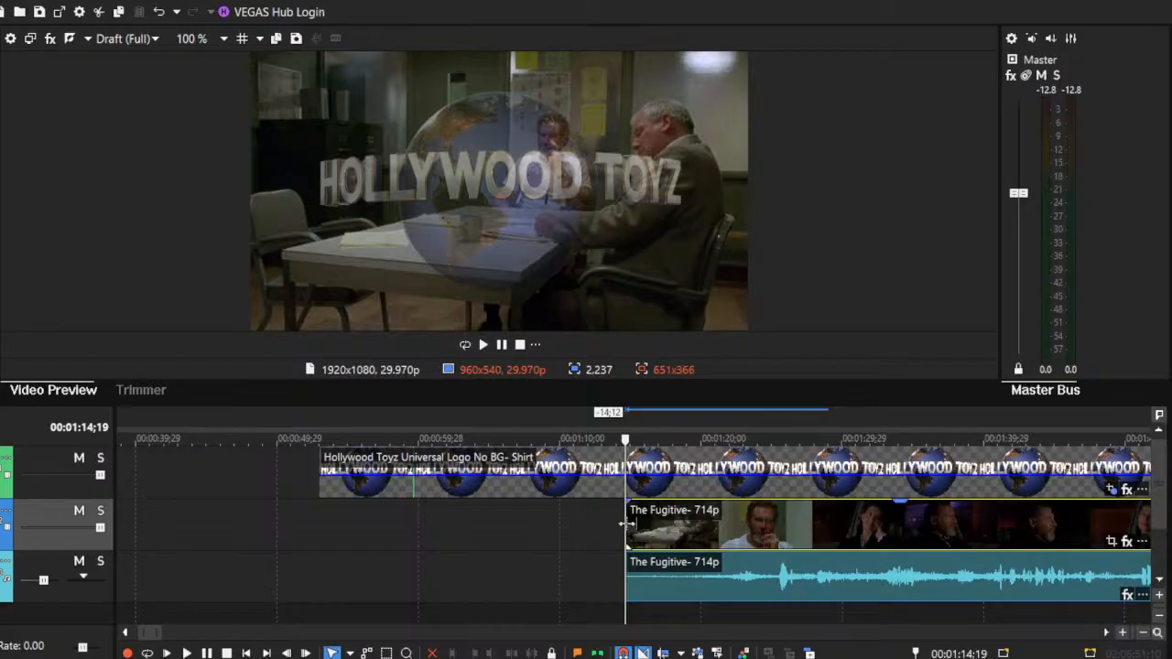
Step: Trim the opening of the first Fugitive part and move it earlier, so that it starts at 00:01:02;24
drag(627, 523, 440, 530)
key(space)
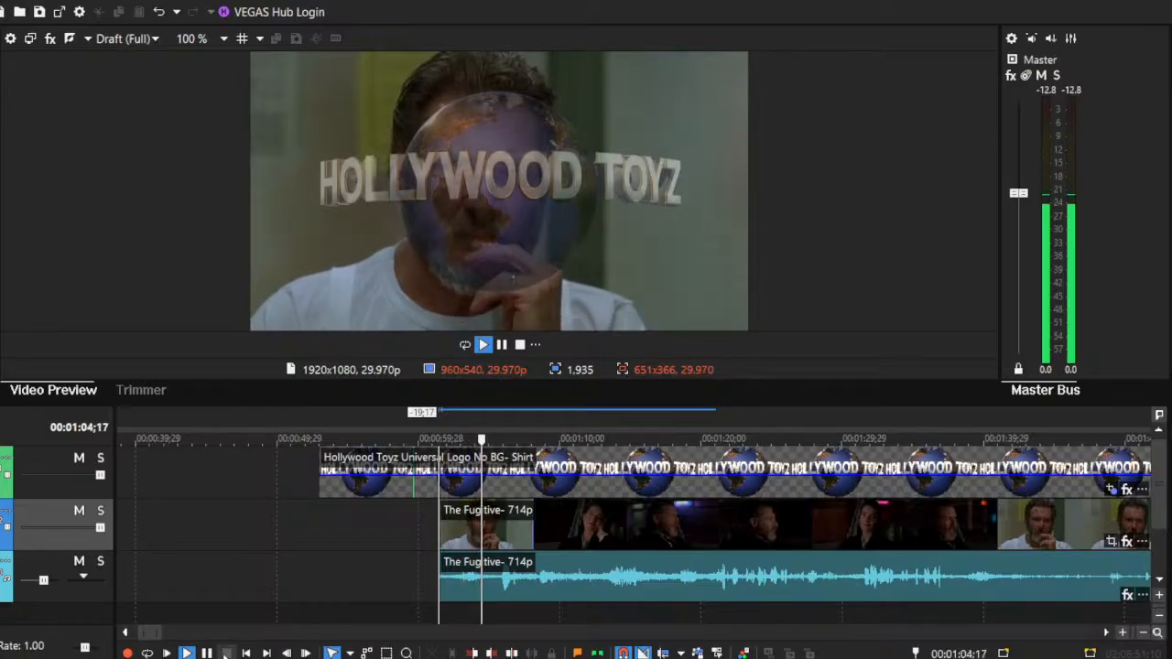
key(space)
drag(439, 518, 458, 517)
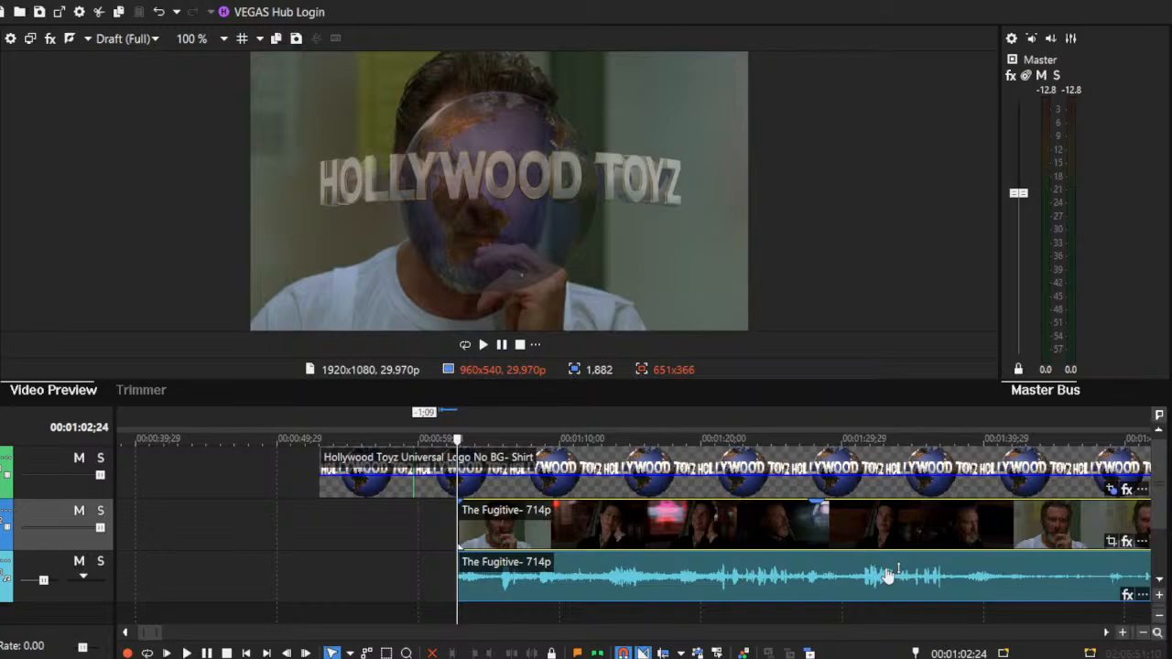
Step: Play the first Fugitive part from 00:01:02;24 and split its video and audio at 00:01:05;04
click(1124, 634)
click(1123, 634)
click(1107, 633)
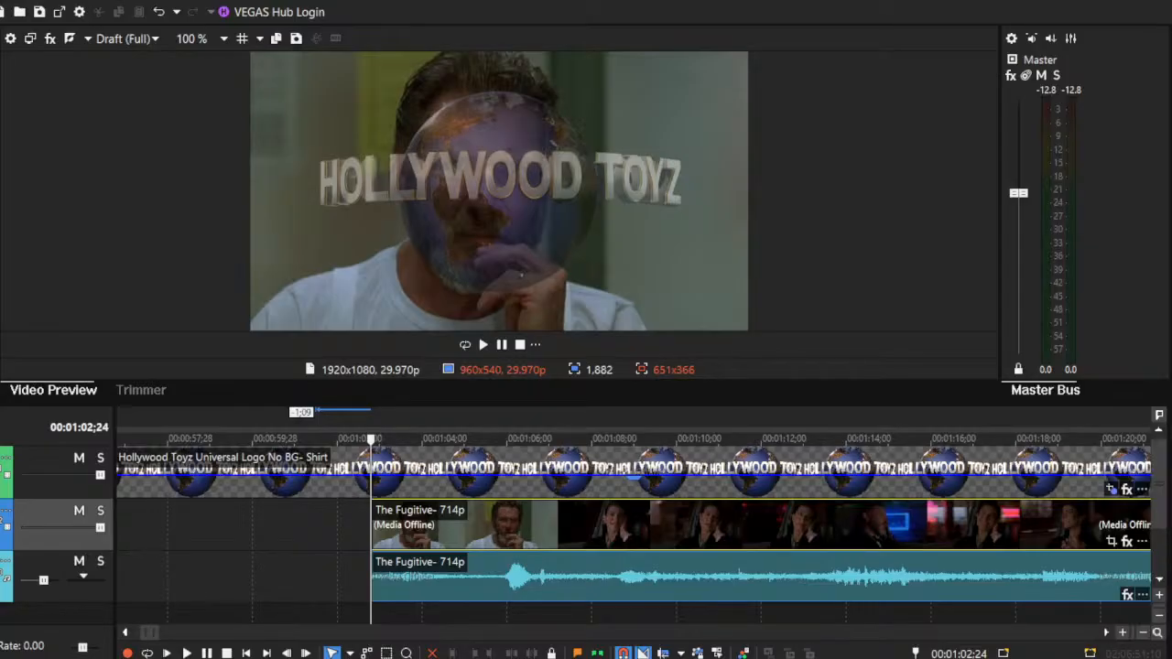
key(space)
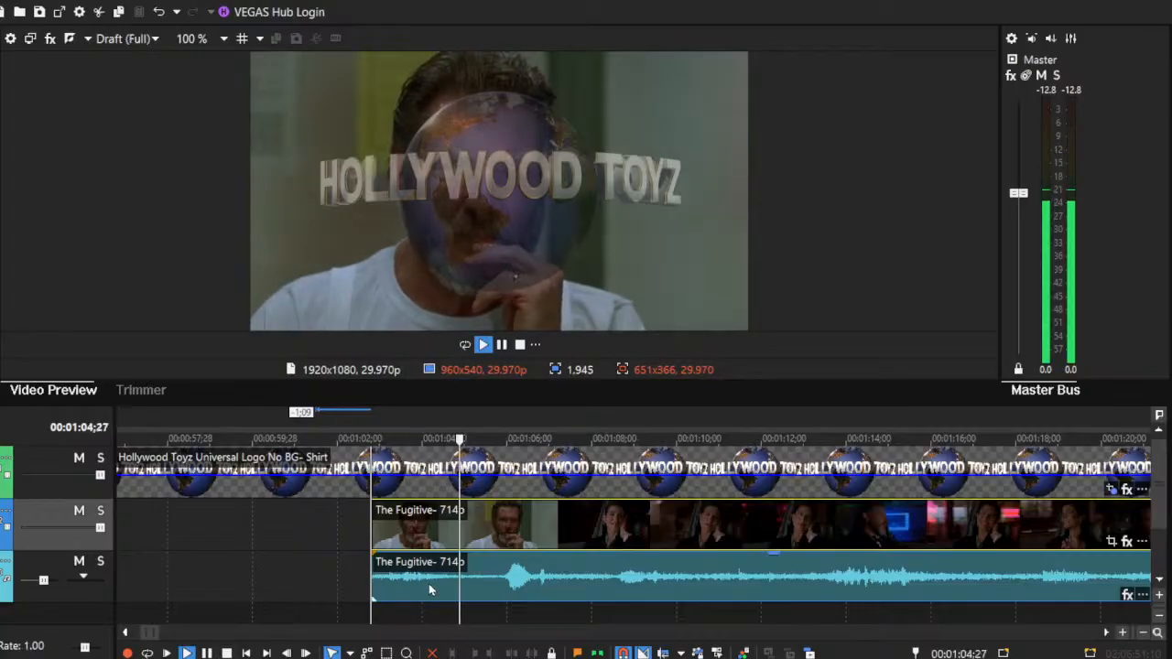
click(470, 534)
key(s)
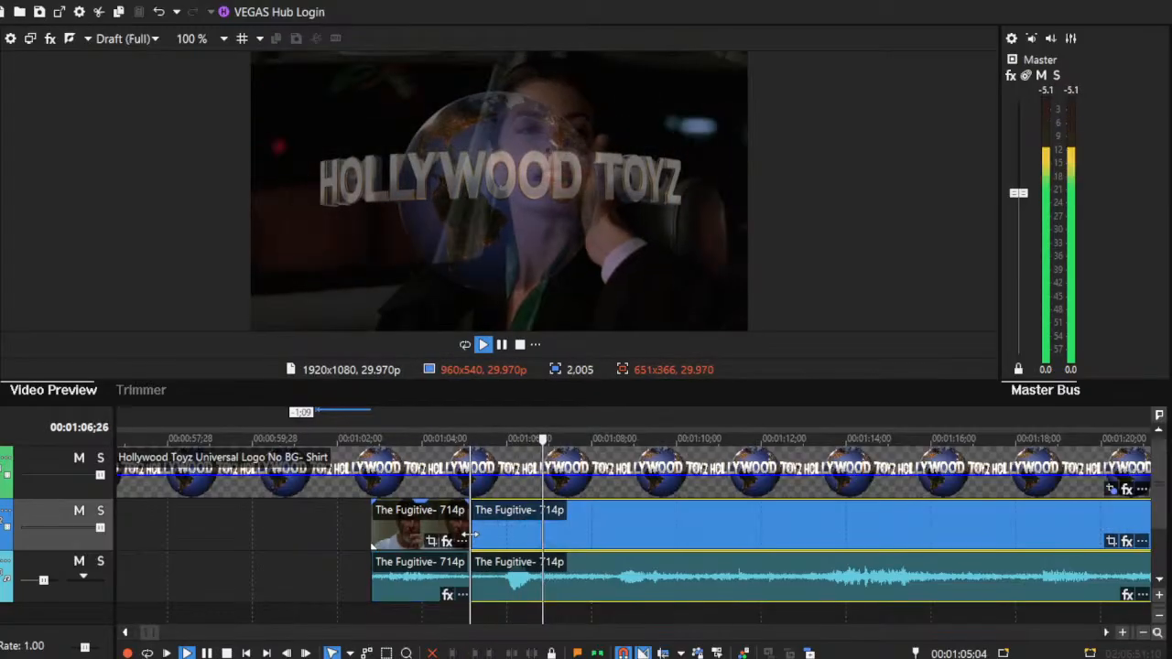
Step: Trim 7;23 off the start of the portion following the 00:01:05;04 split, and split that portion at 00:01:17;02
click(1143, 633)
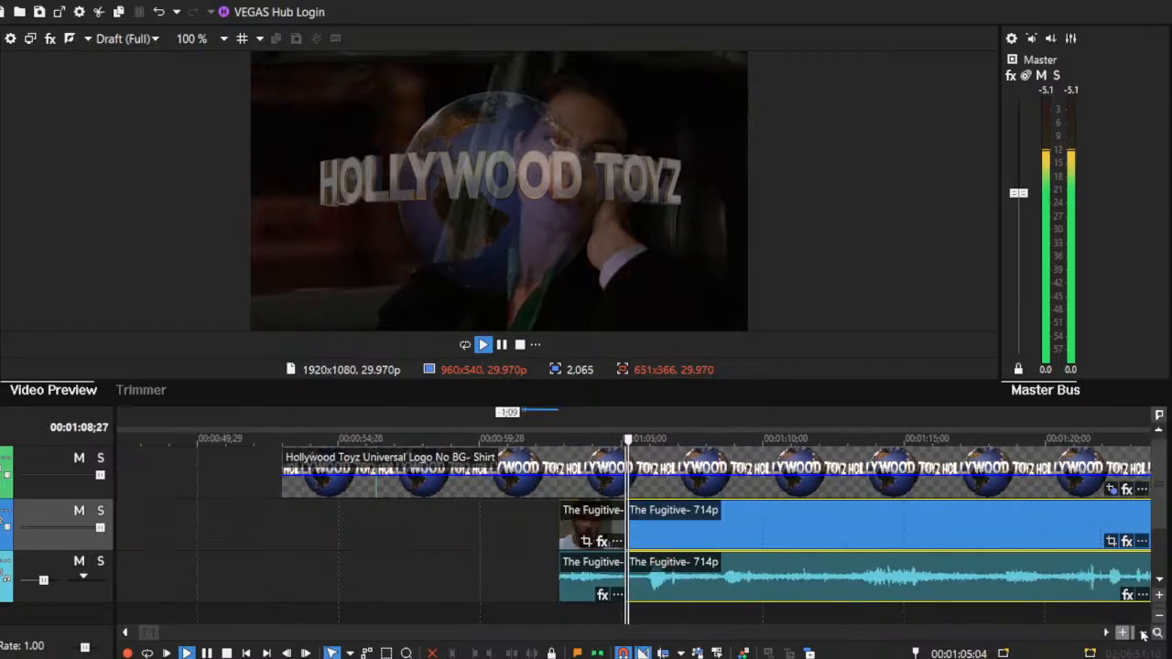
click(1143, 634)
click(1106, 634)
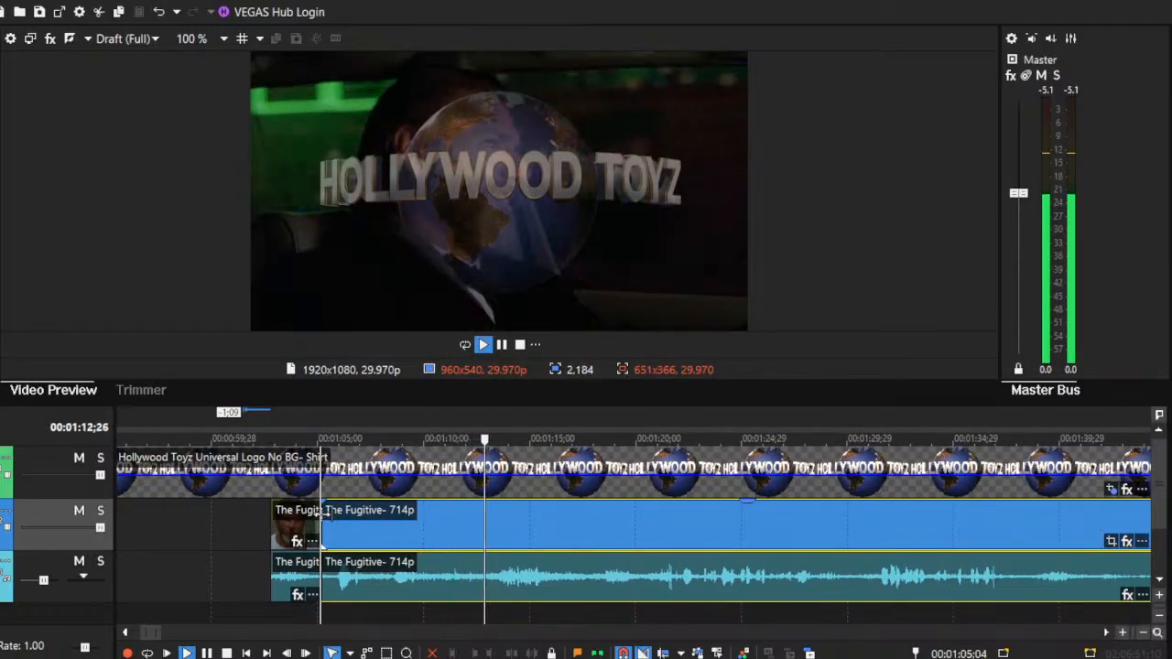
drag(323, 517, 485, 529)
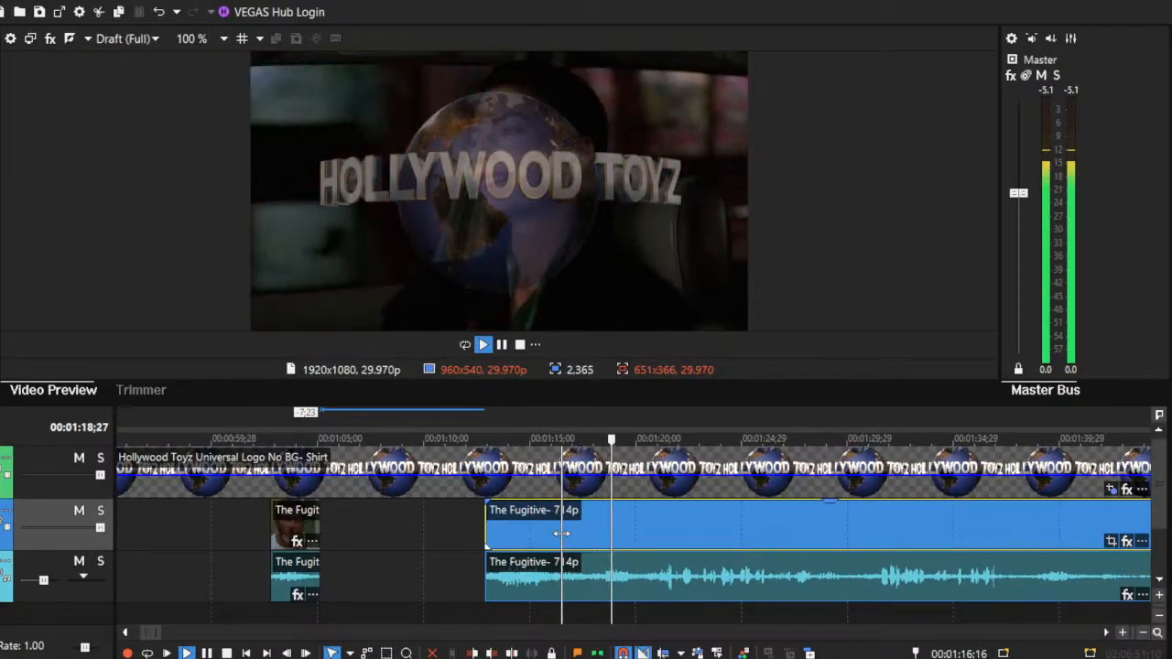
key(s)
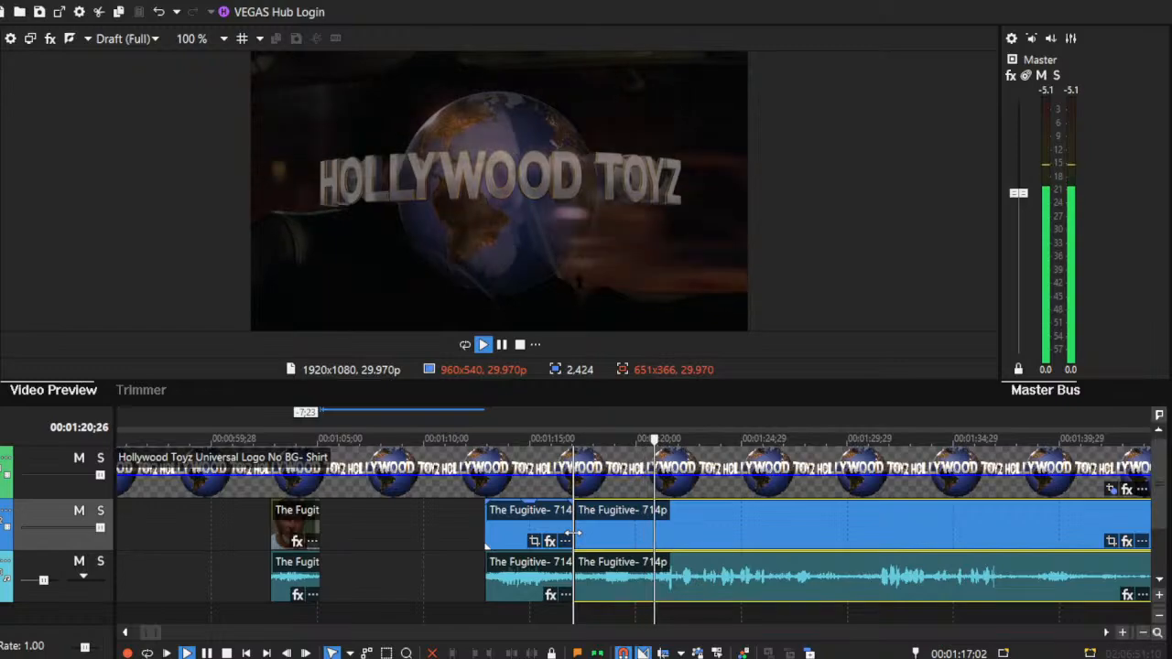
Step: Move the short middle piece against the first fragment and trim the start of the last portion to 00:01:21;21
drag(568, 531, 403, 530)
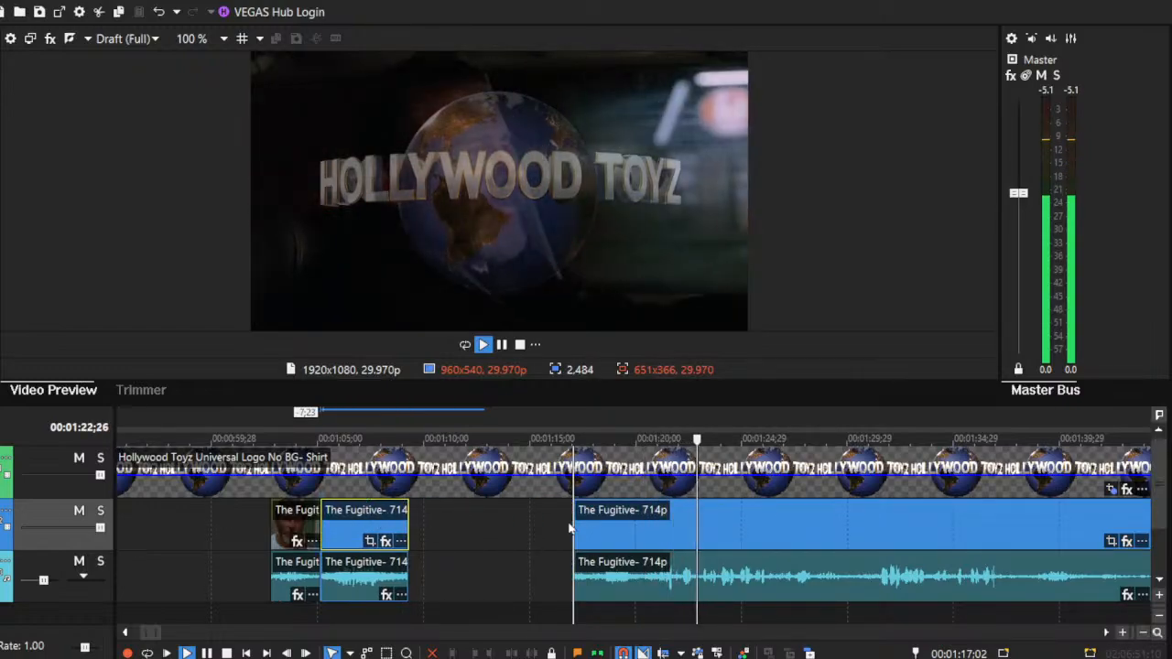
drag(574, 528, 673, 531)
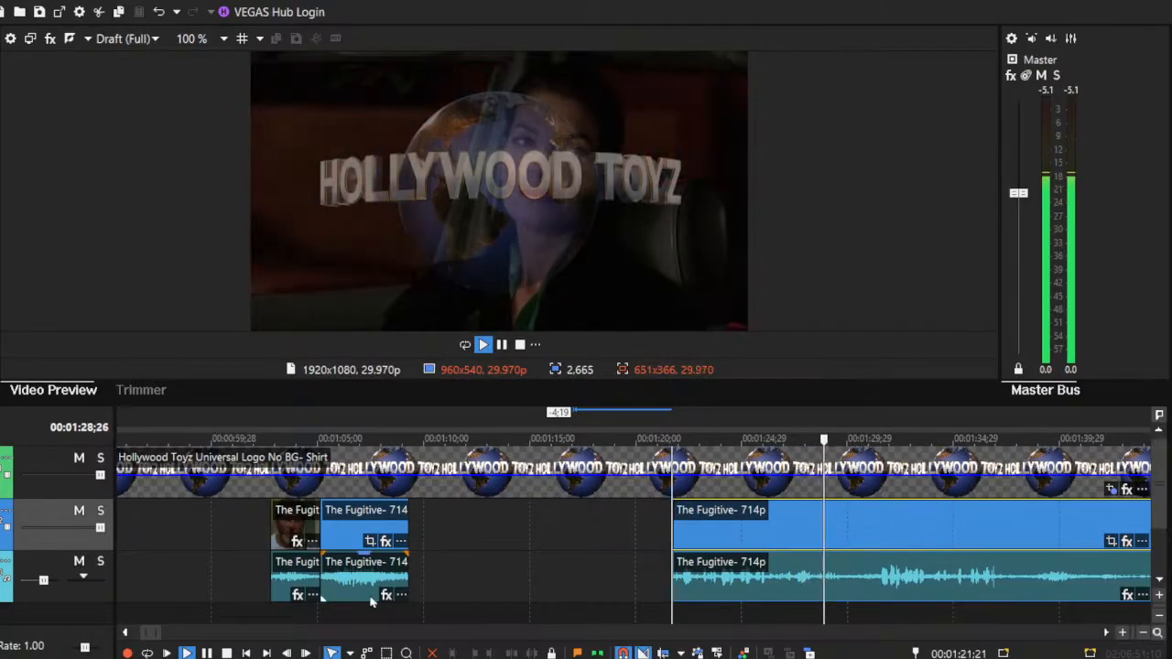
key(space)
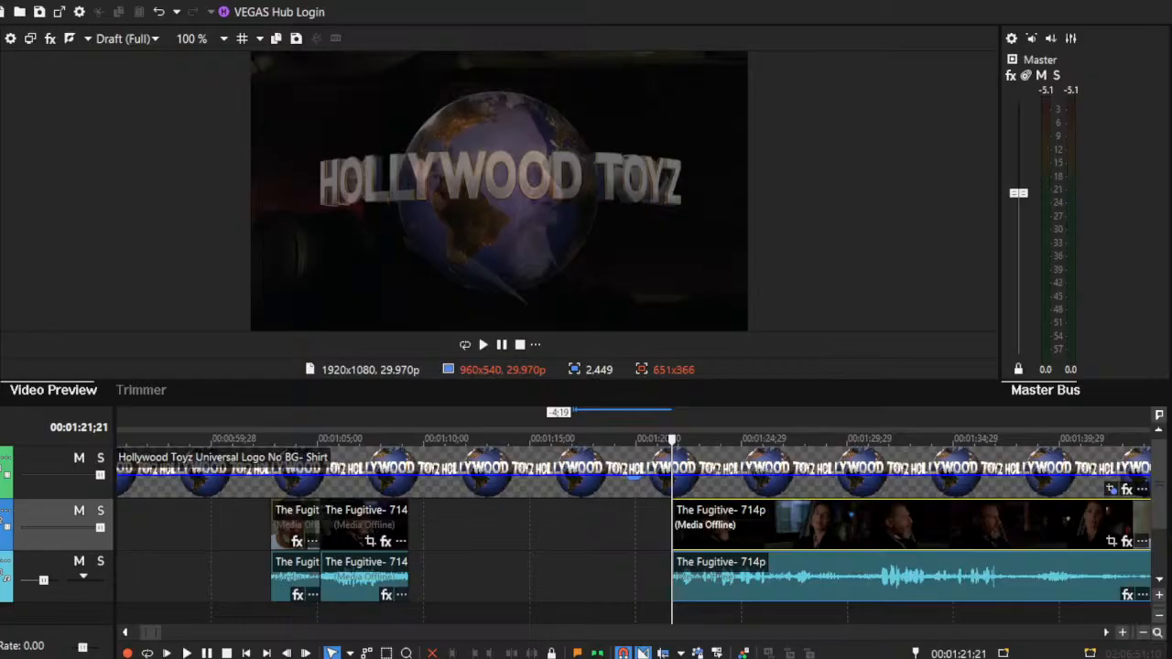
Step: Move the last portion's video and audio earlier, so that it starts at 00:01:11;29
drag(740, 536, 528, 540)
click(492, 522)
click(466, 526)
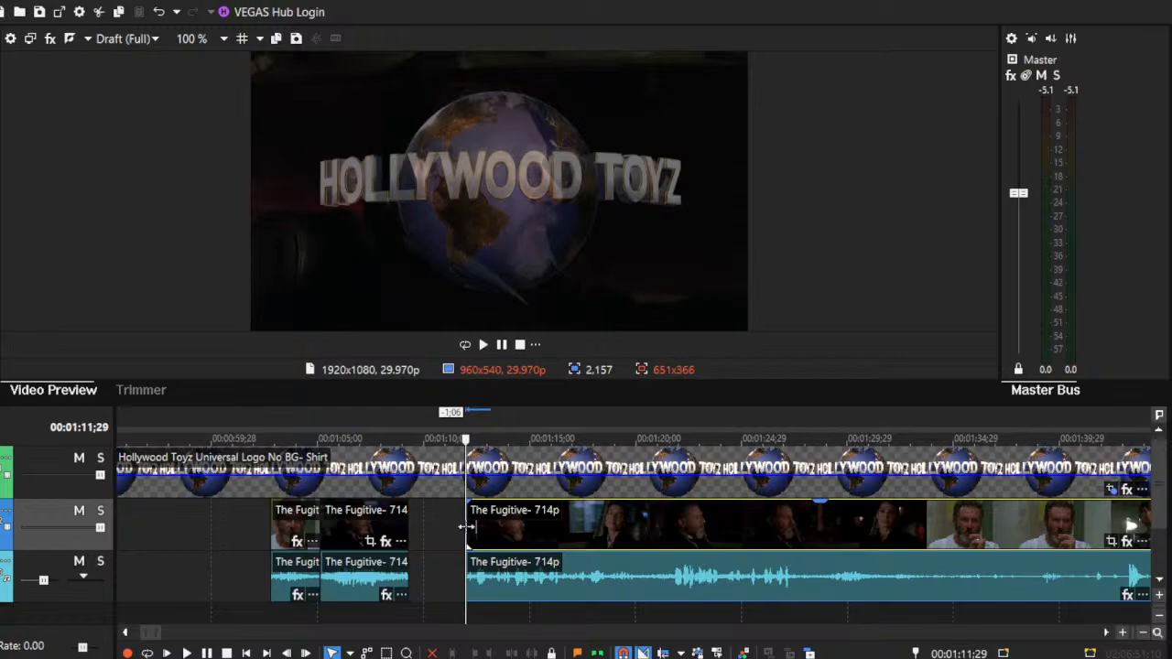
Step: Compare the preview around the last portion's start and move that portion against the short middle piece, closing the gap
click(490, 520)
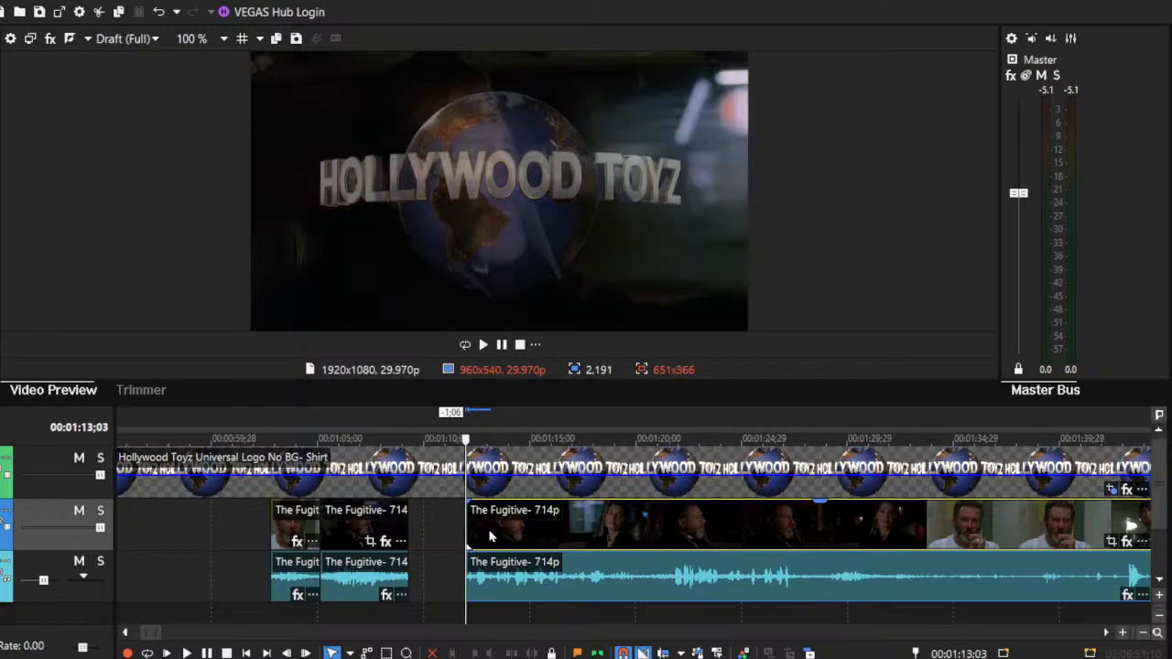
click(464, 524)
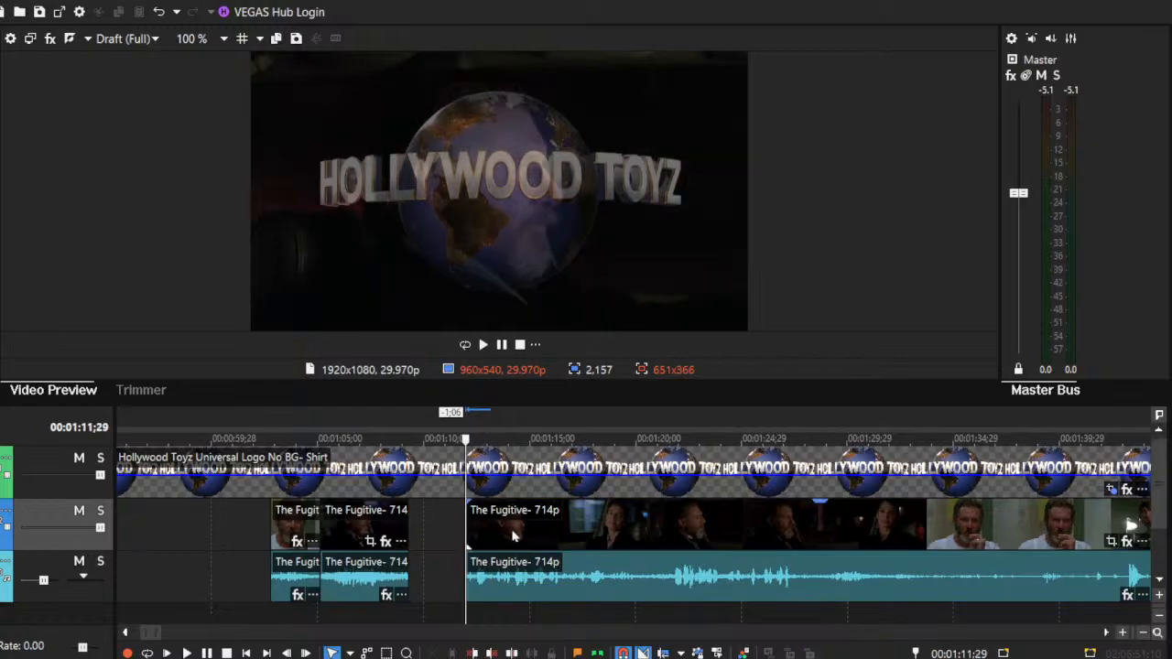
click(513, 536)
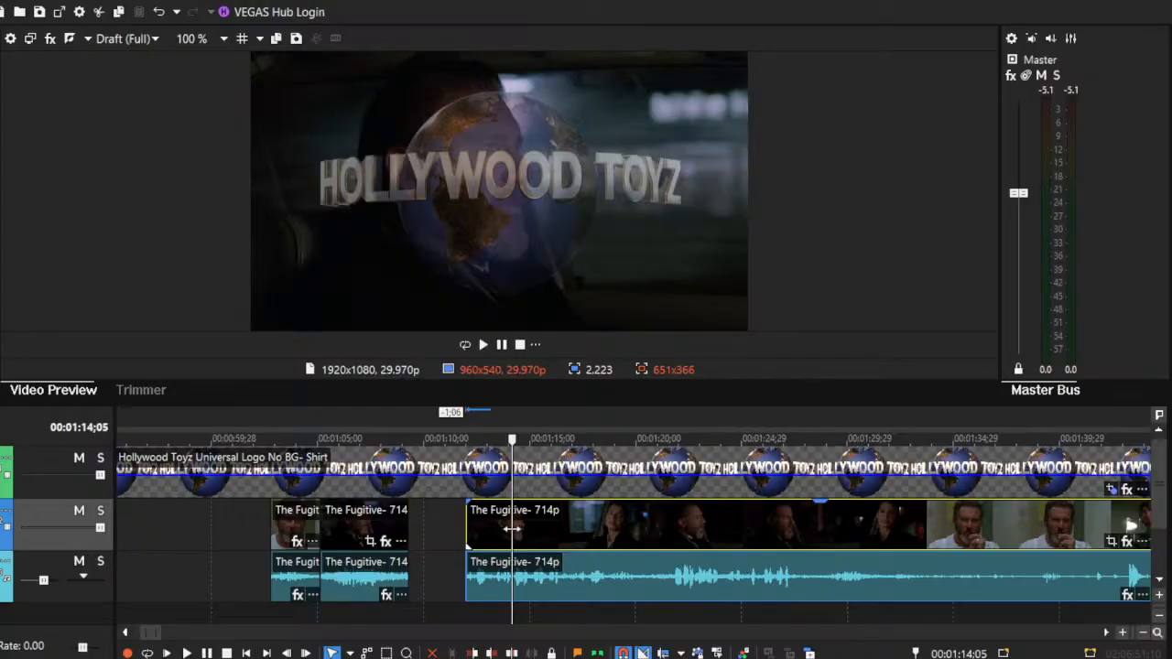
click(464, 510)
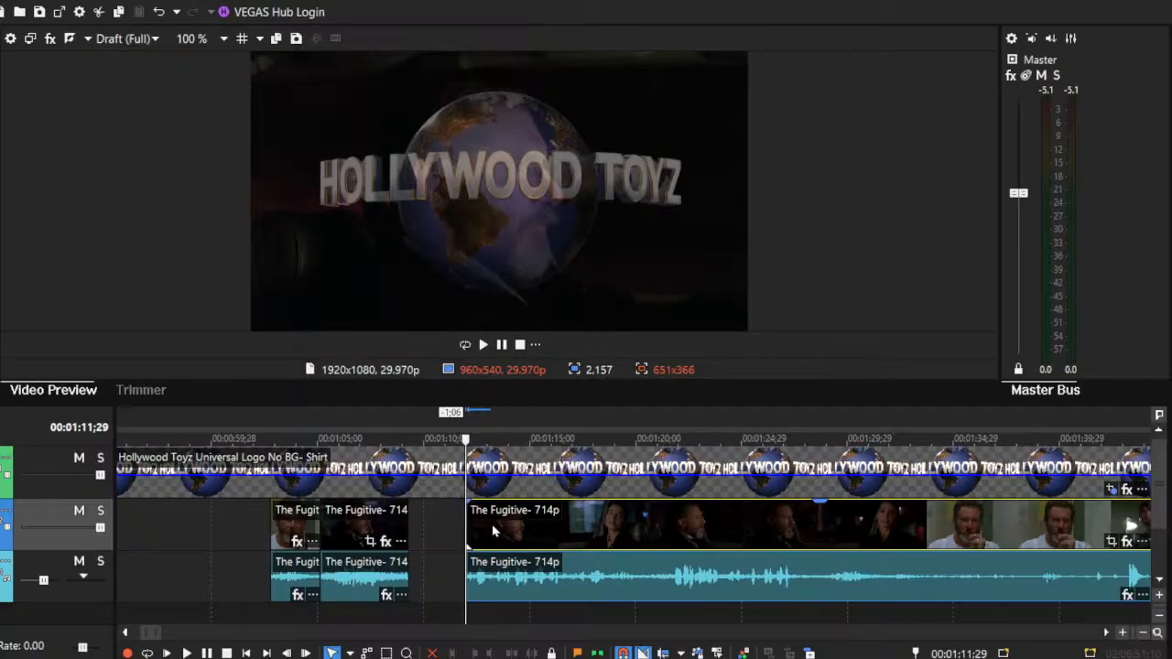
click(493, 532)
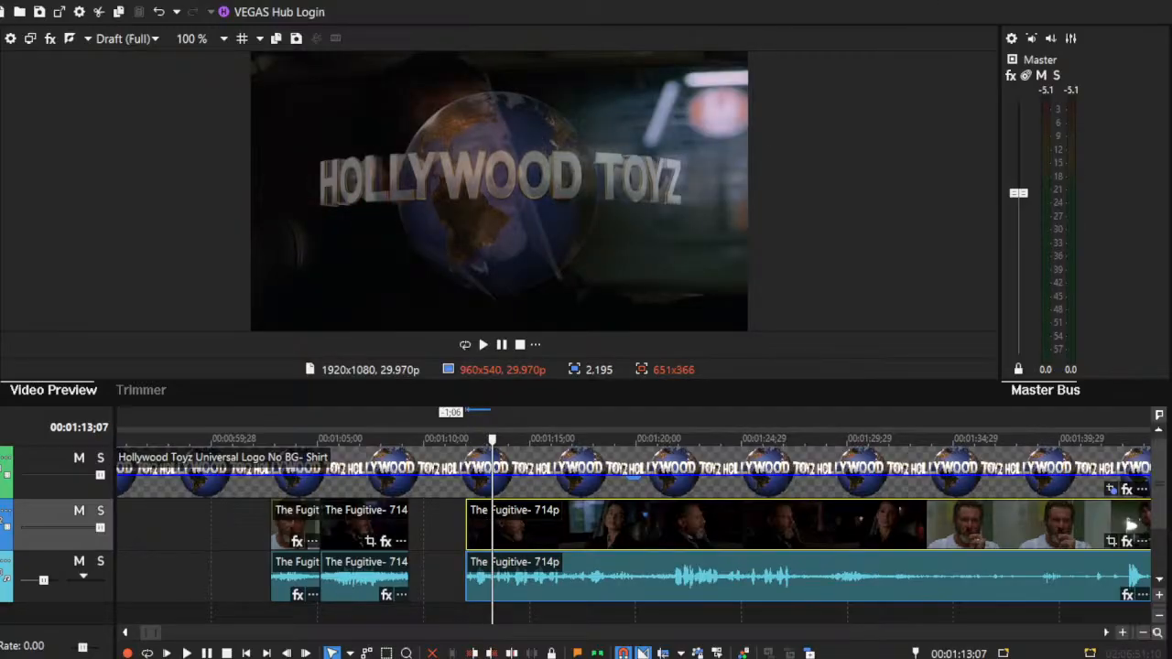
drag(511, 532, 455, 535)
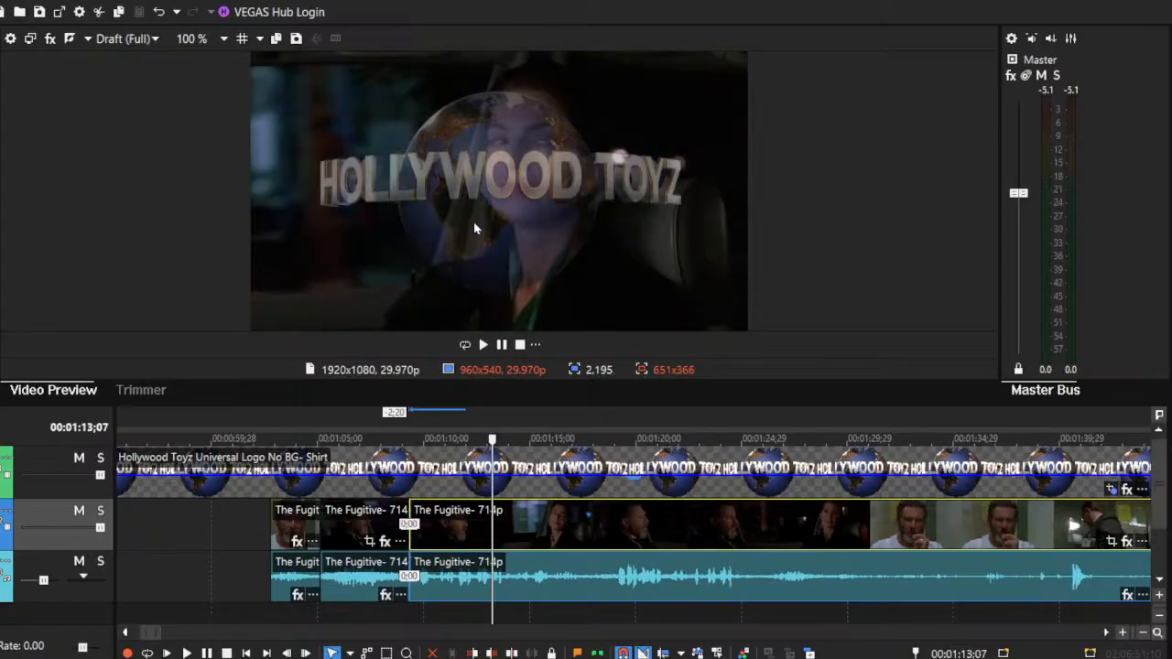
Step: Go to 00:01:08;11 in the middle piece and hide the Hollywood Toyz logo overlay from the picture
click(391, 515)
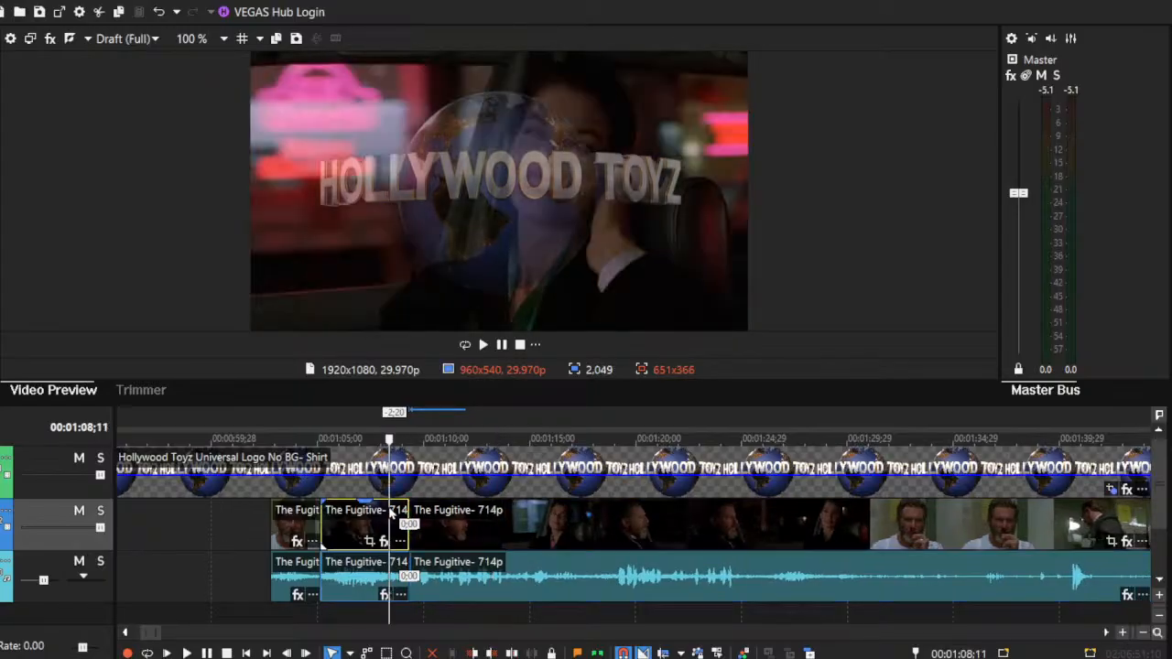
click(632, 484)
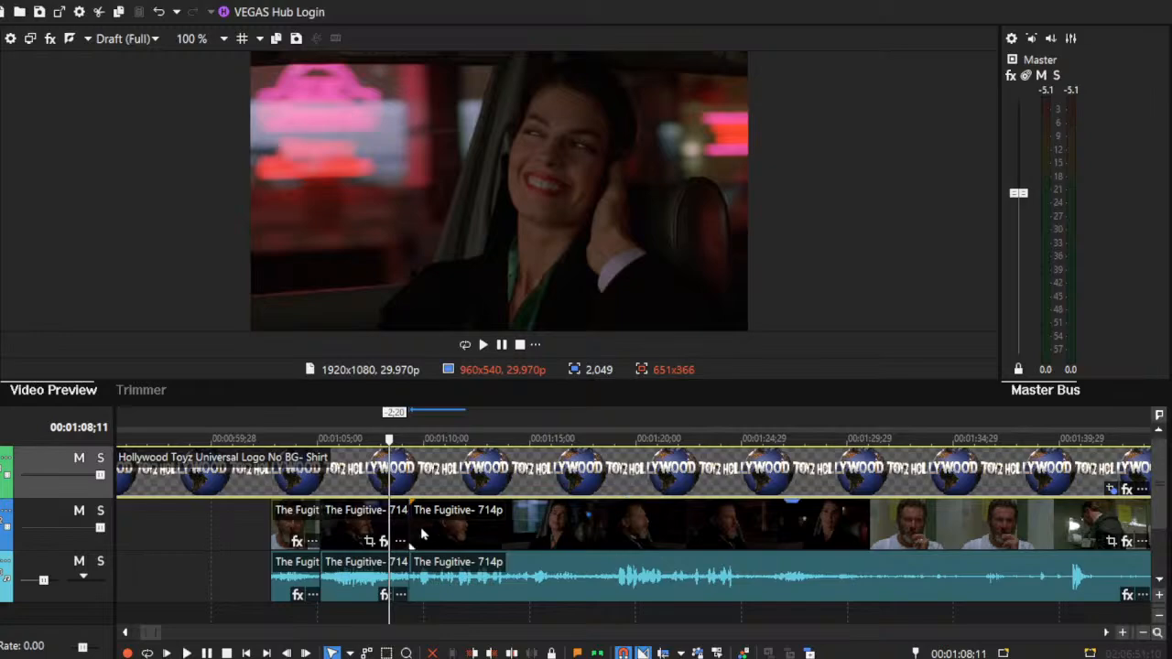
Step: Play the middle piece from 00:01:07;18 and trim 19 frames off its end
click(1122, 633)
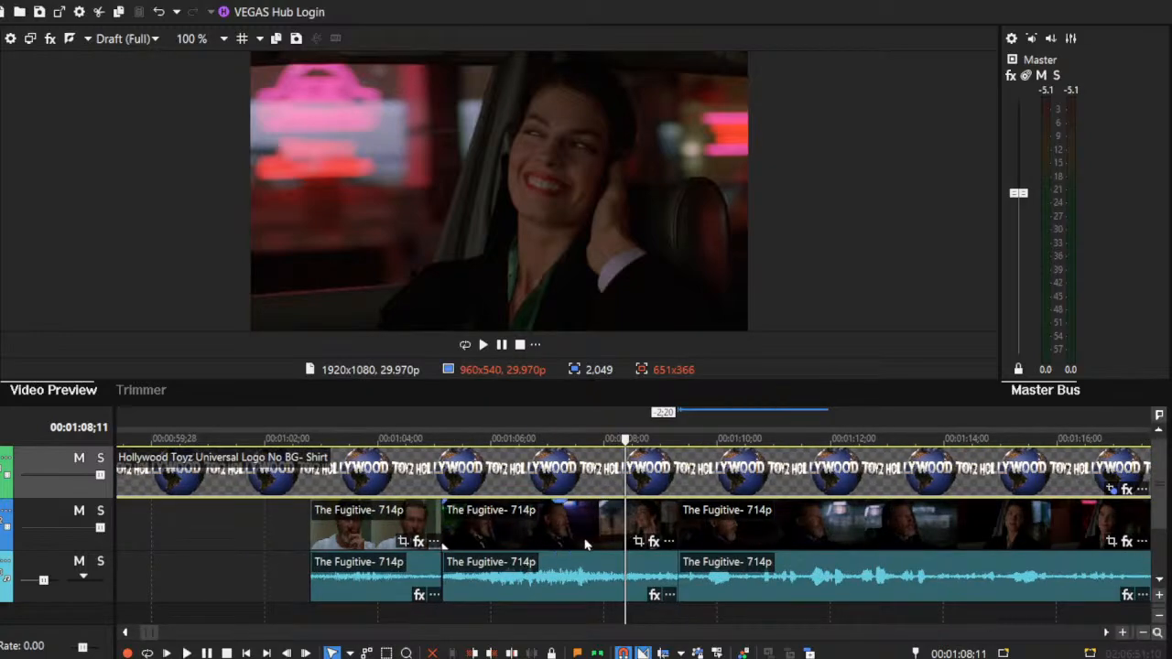
click(578, 536)
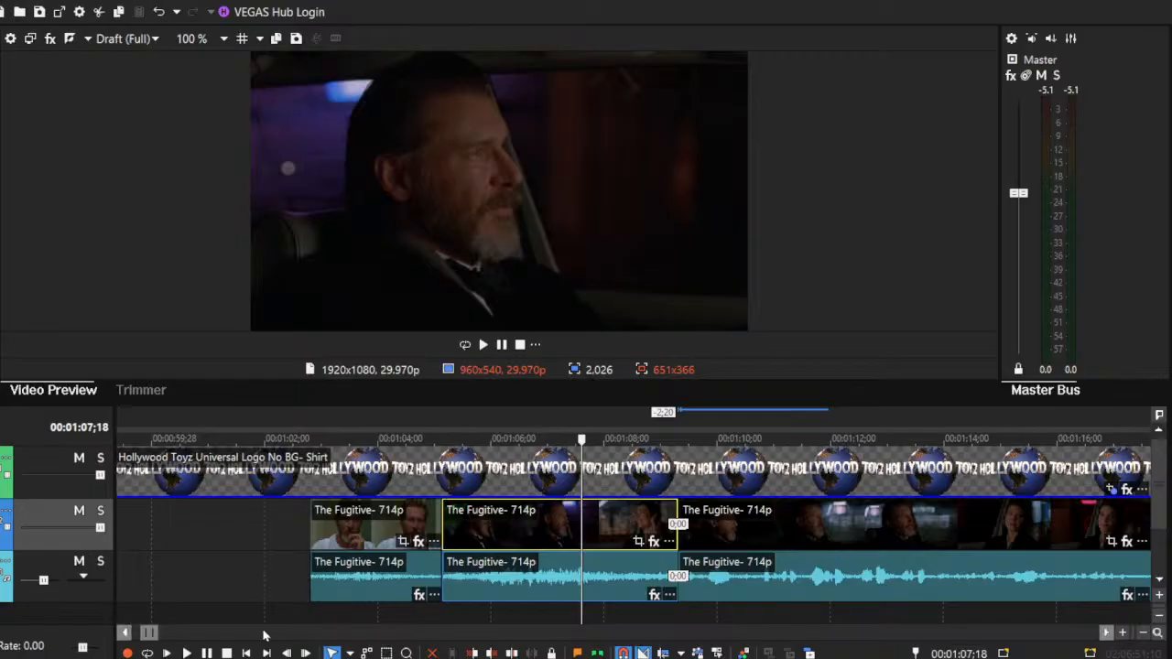
key(space)
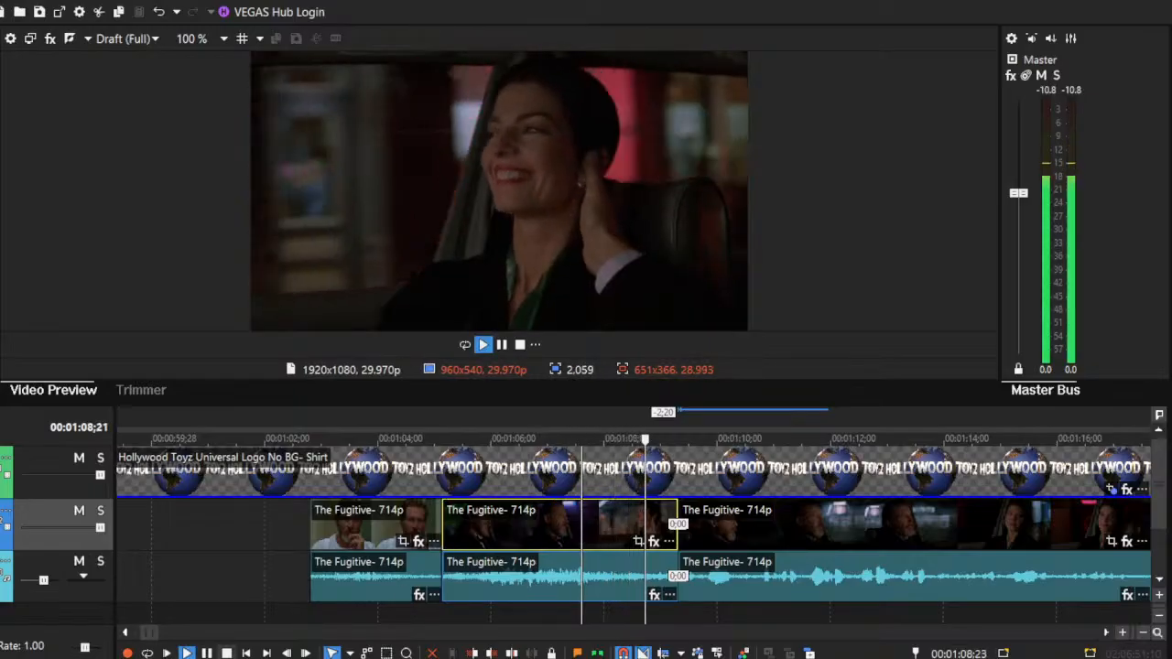
key(space)
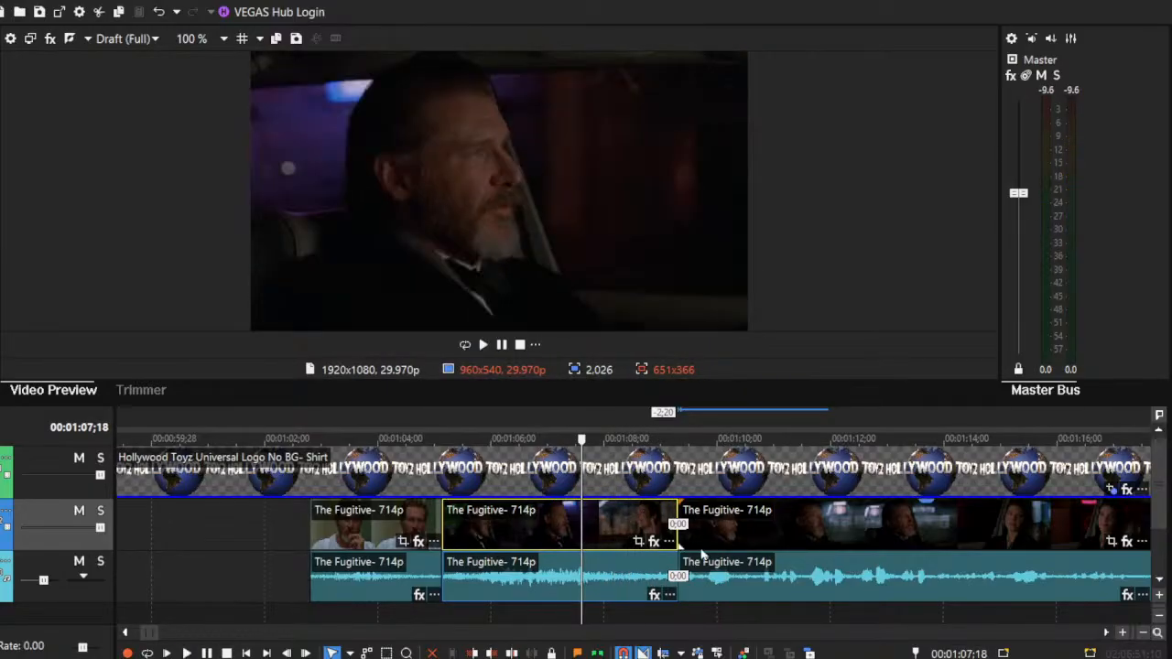
key(space)
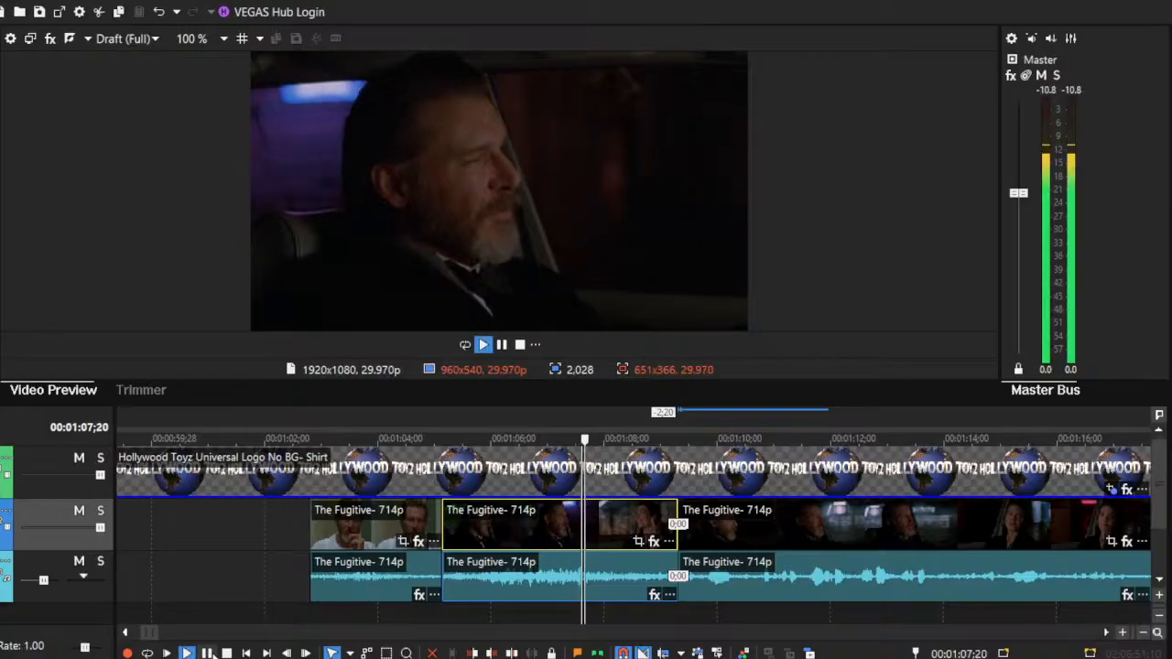
key(space)
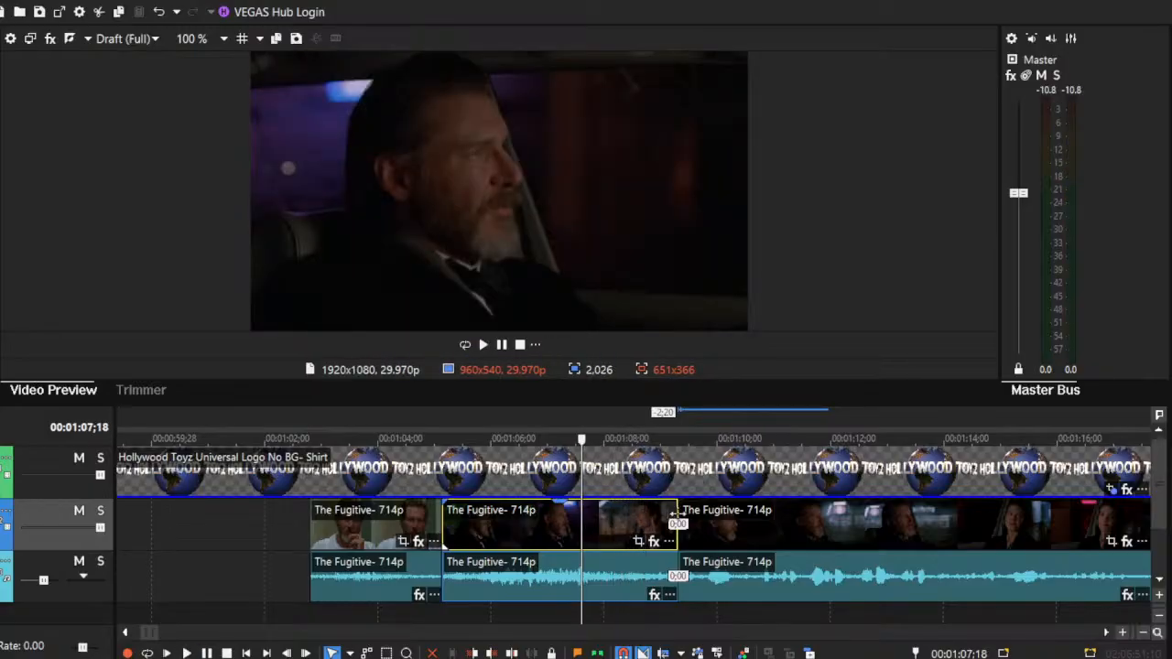
drag(676, 518, 641, 519)
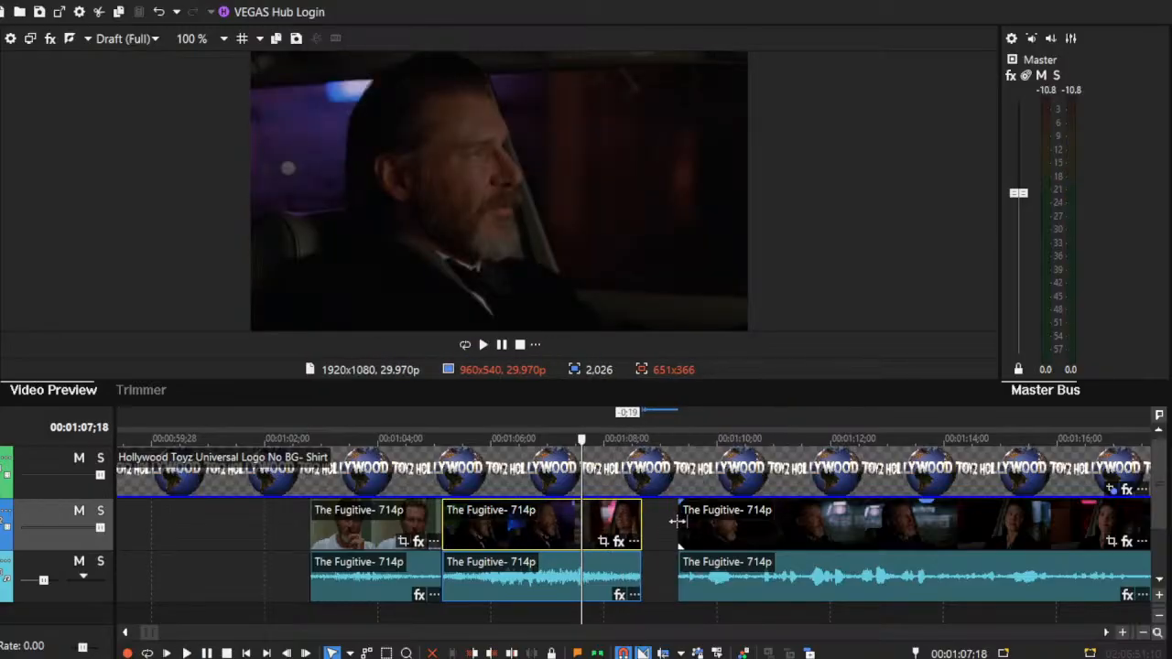
Step: Play the beginning of the last portion and move that portion against the shortened middle piece, closing the gap
click(678, 522)
click(186, 653)
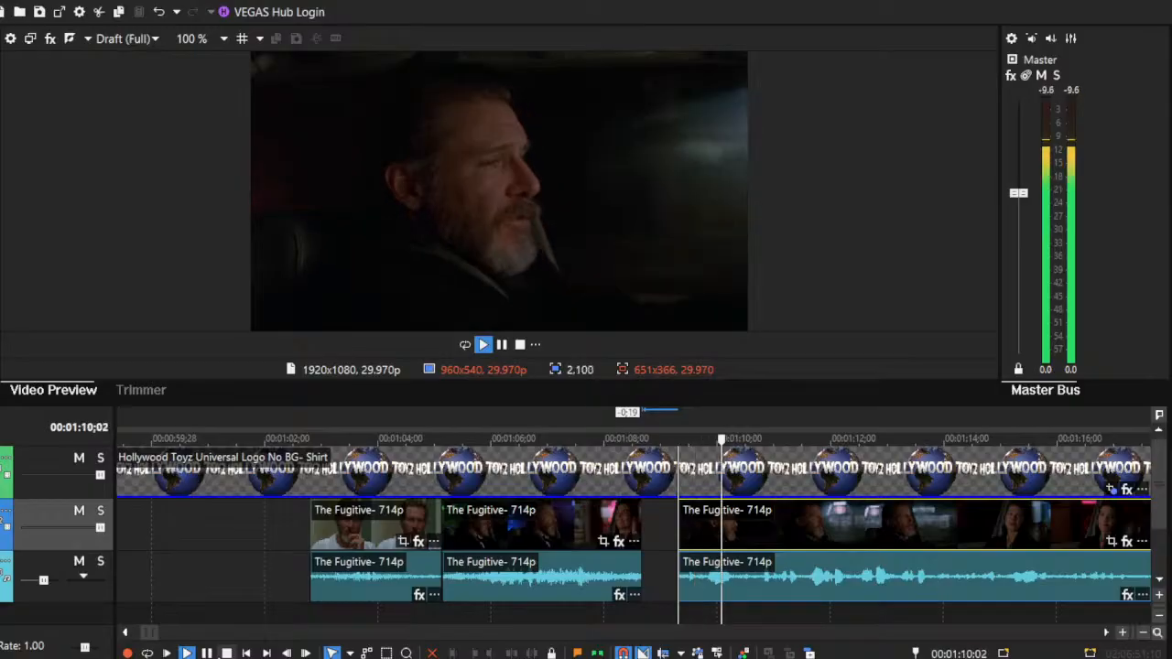
click(226, 653)
drag(740, 533, 706, 518)
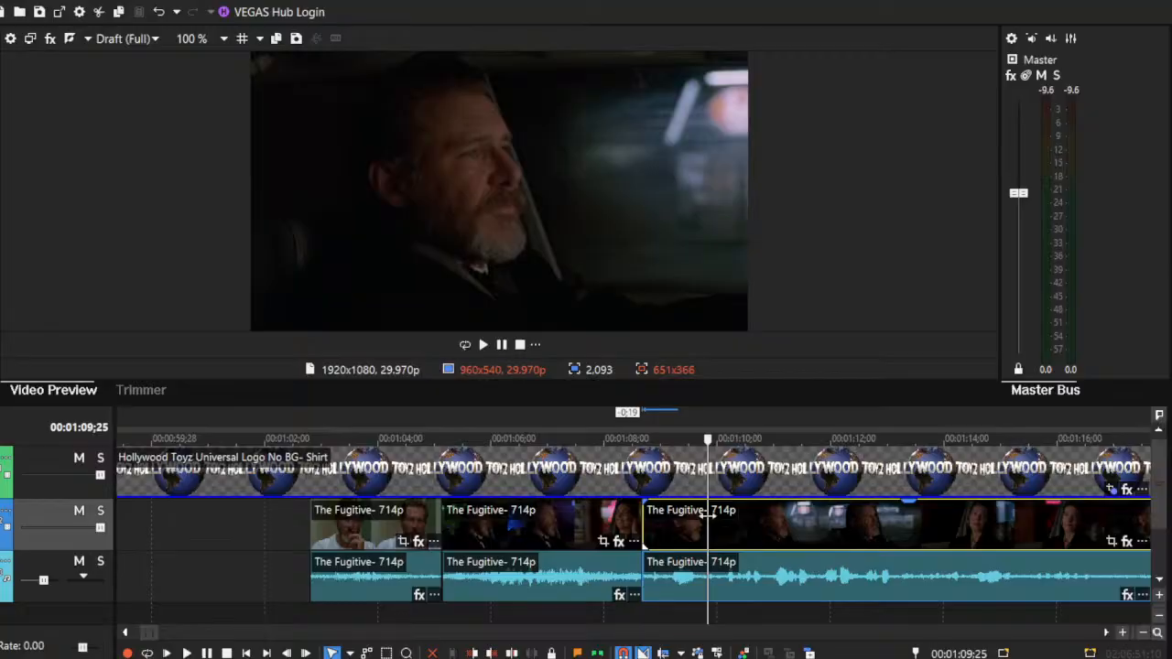
Step: Split the last portion at 00:01:09;25 and trim 1:01 off the start of the remainder, keeping it flush against the split
key(s)
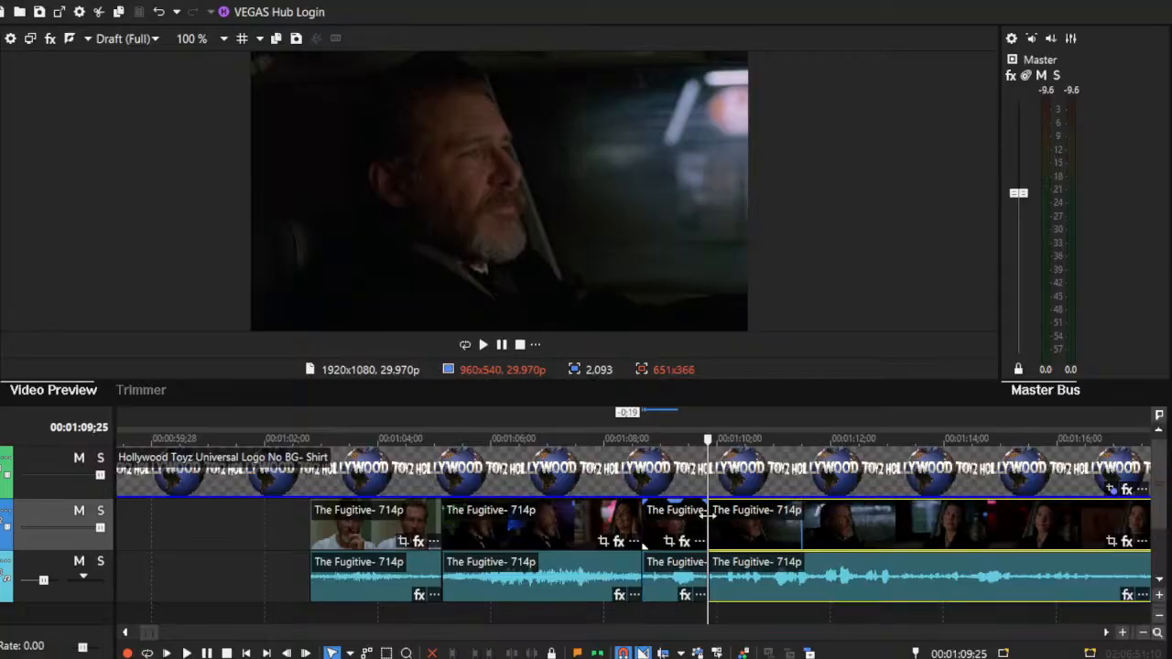
click(186, 652)
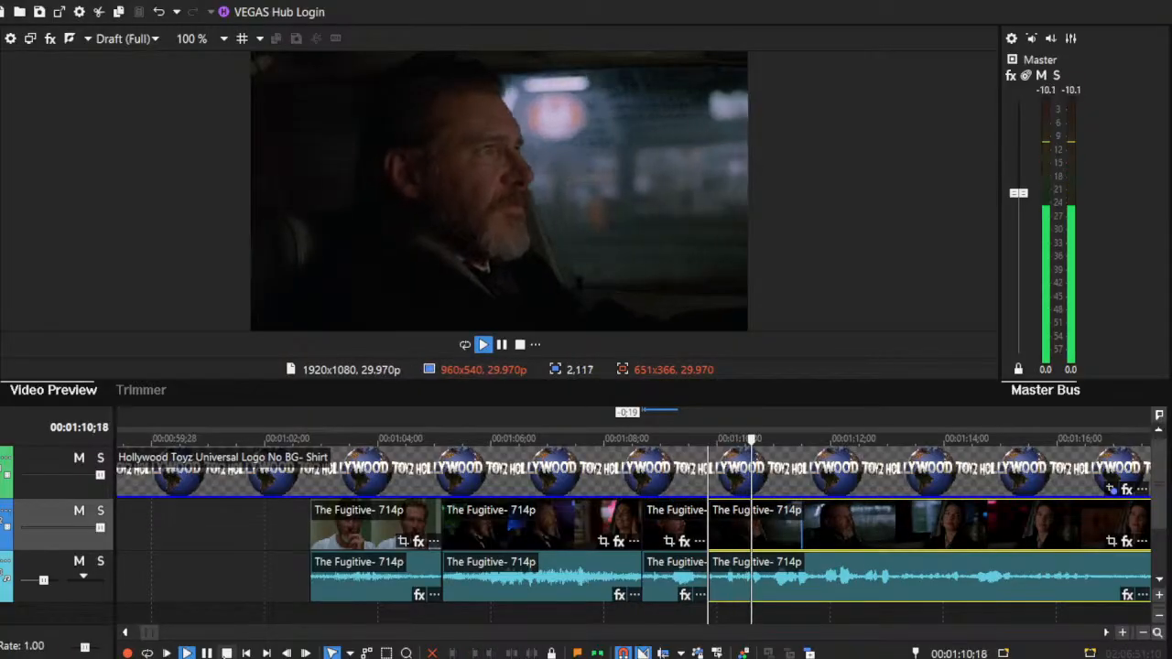
key(space)
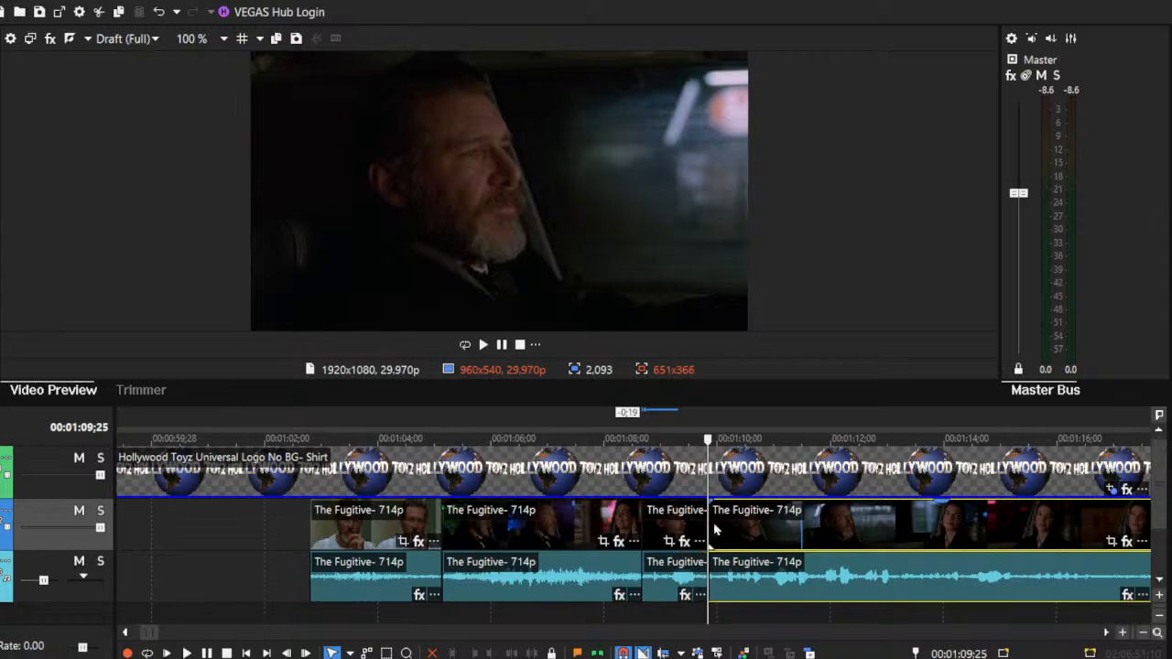
drag(709, 522, 768, 527)
key(ctrl+z)
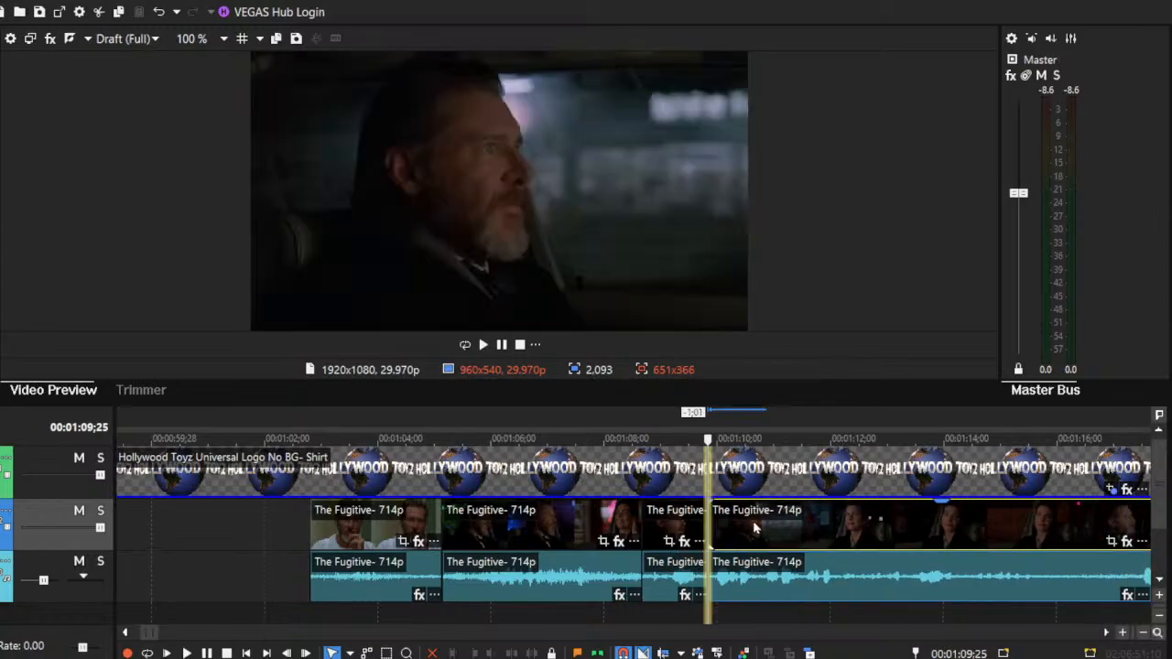
Step: Split the last portion at 00:01:10;23 and trim 6:19 off the start of the remainder, leaving no gap
click(1106, 633)
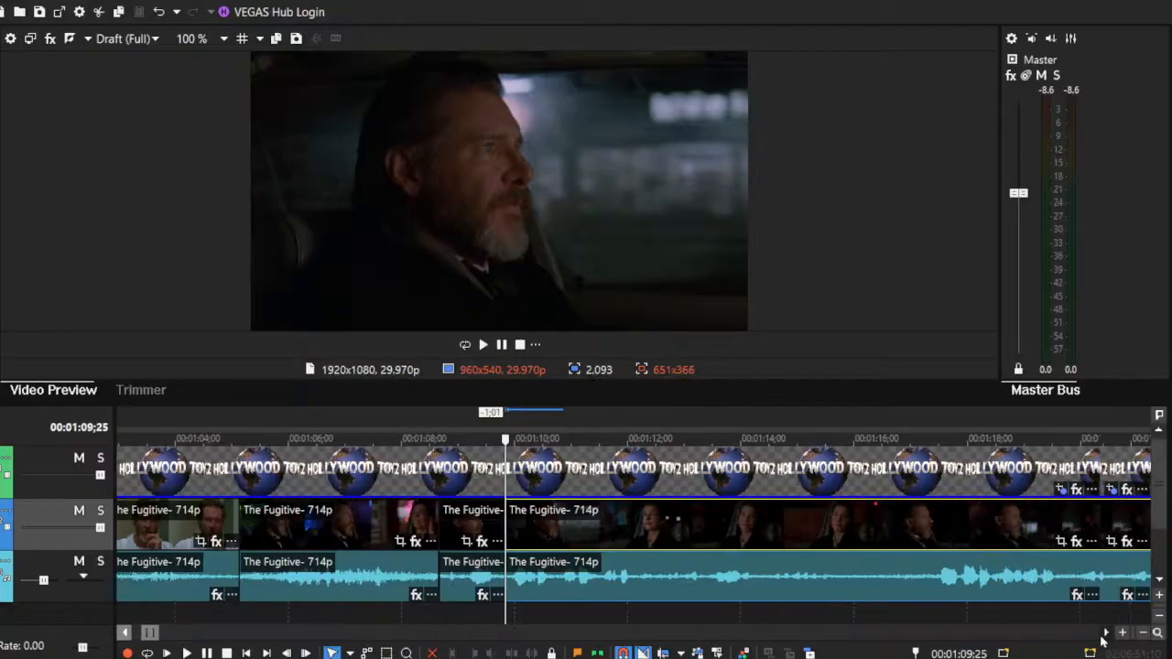
click(190, 653)
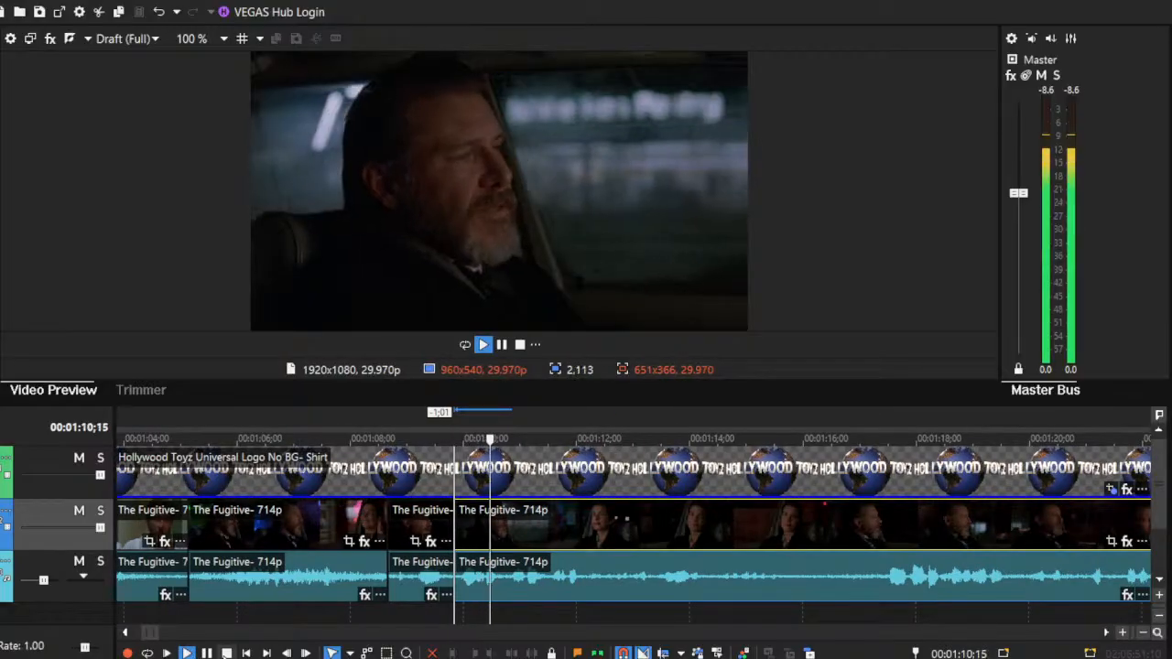
click(509, 531)
key(s)
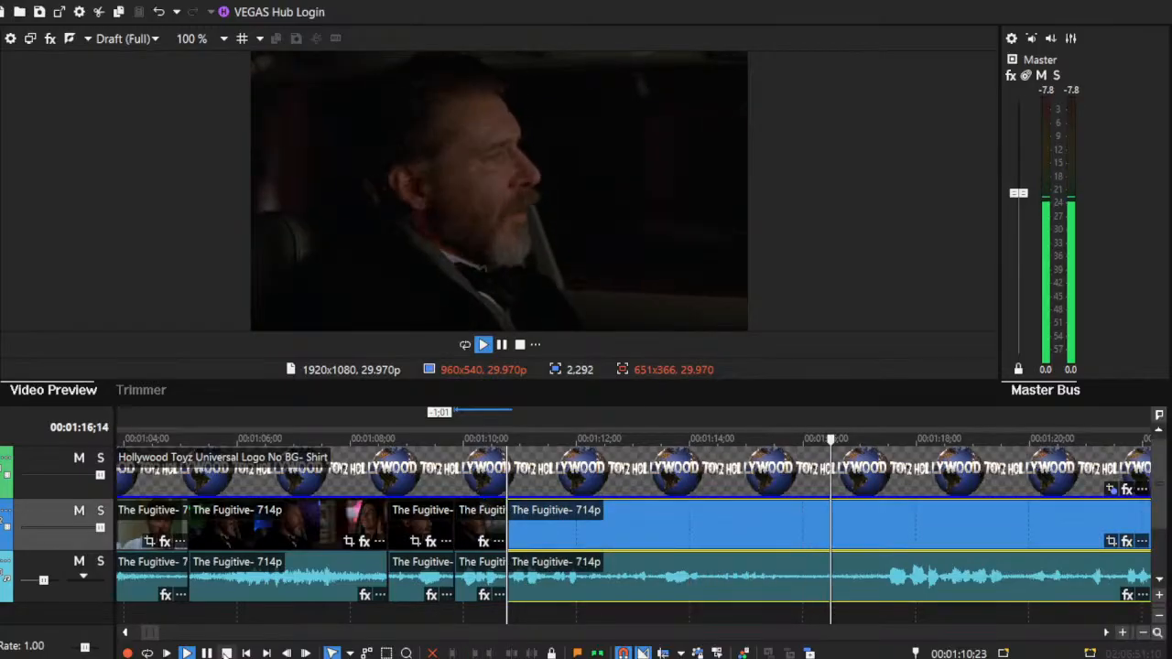
key(space)
drag(509, 524, 540, 524)
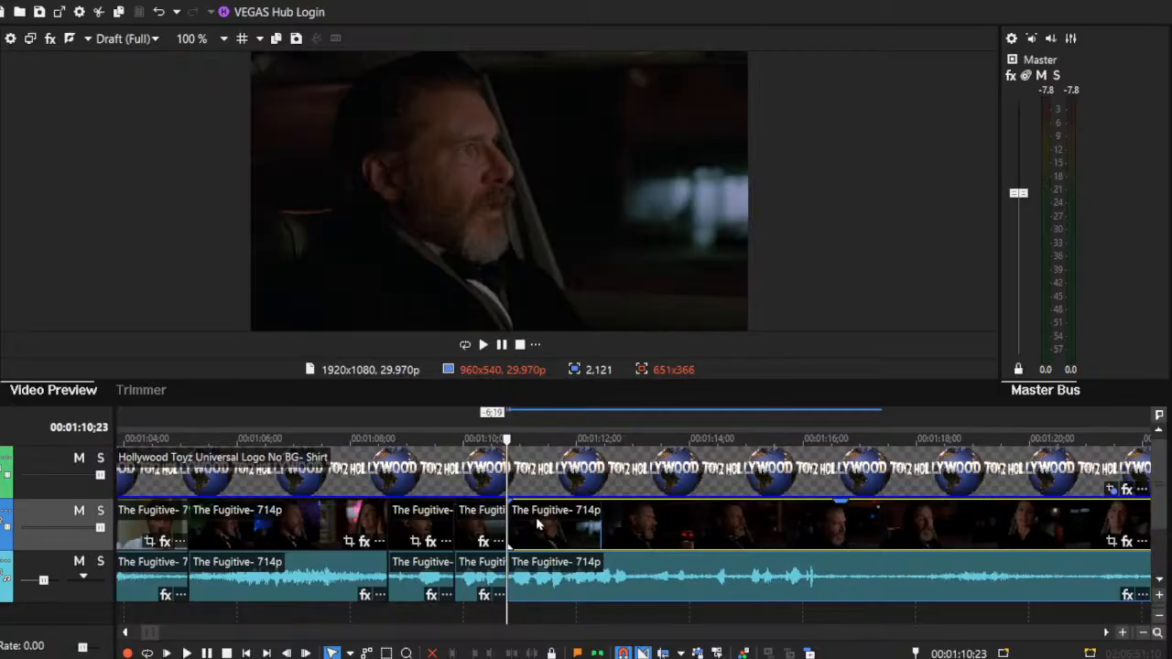
Step: Check the short pieces, play from 00:01:10;08 and split the last portion at 00:01:13;01
click(484, 518)
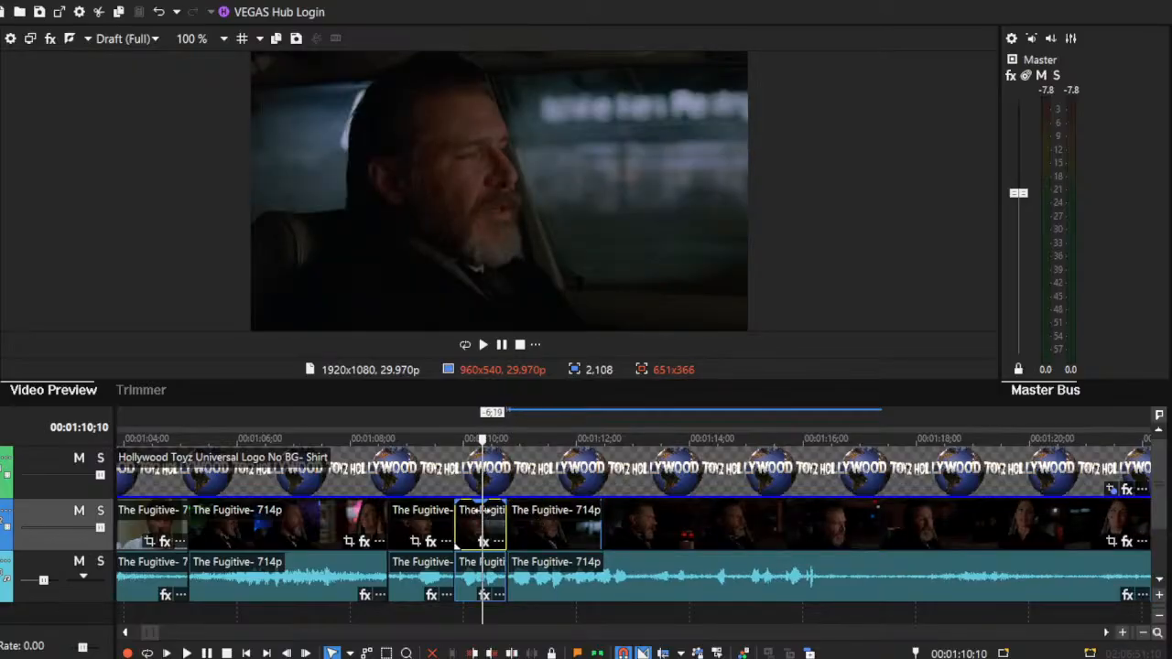
click(1125, 638)
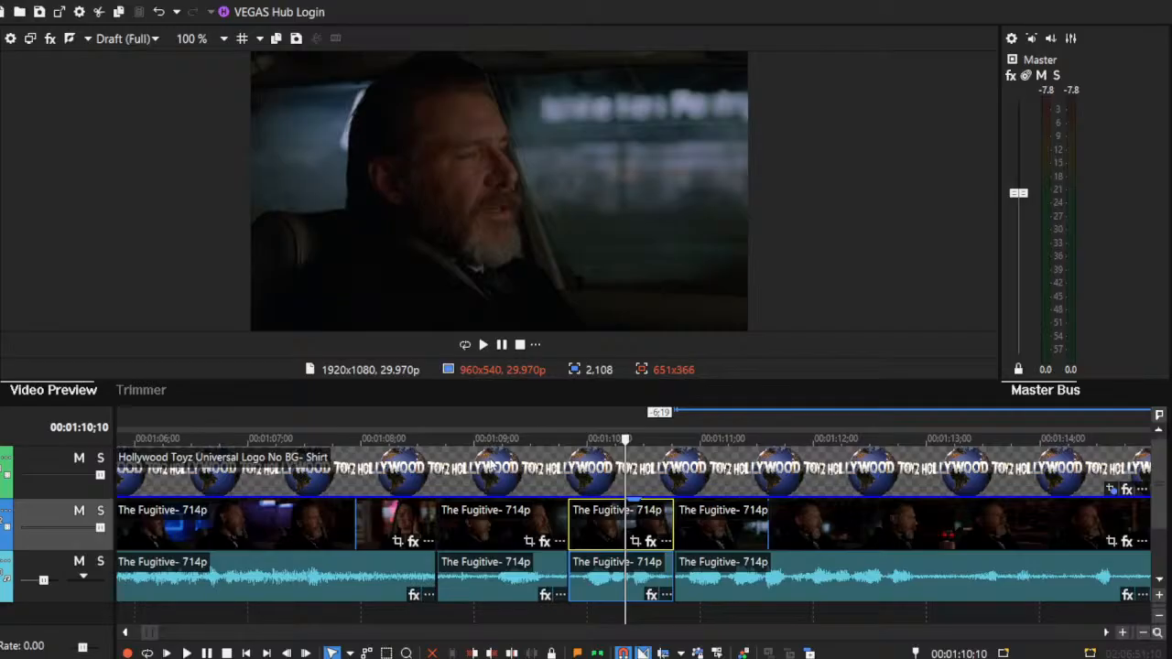
click(519, 532)
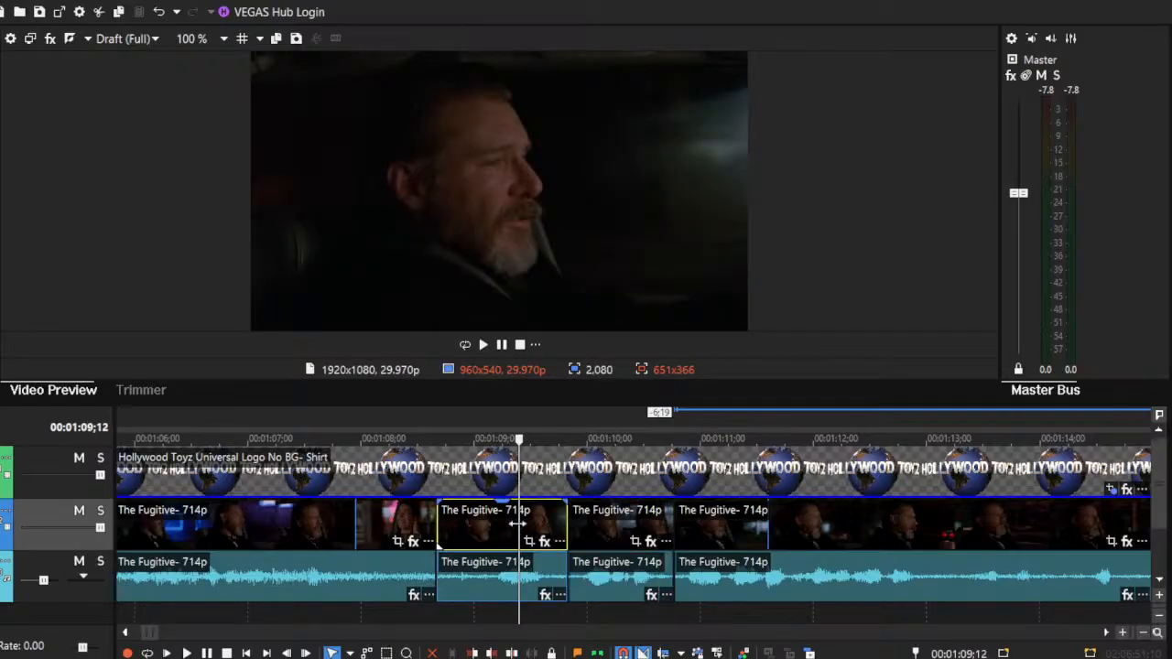
click(325, 526)
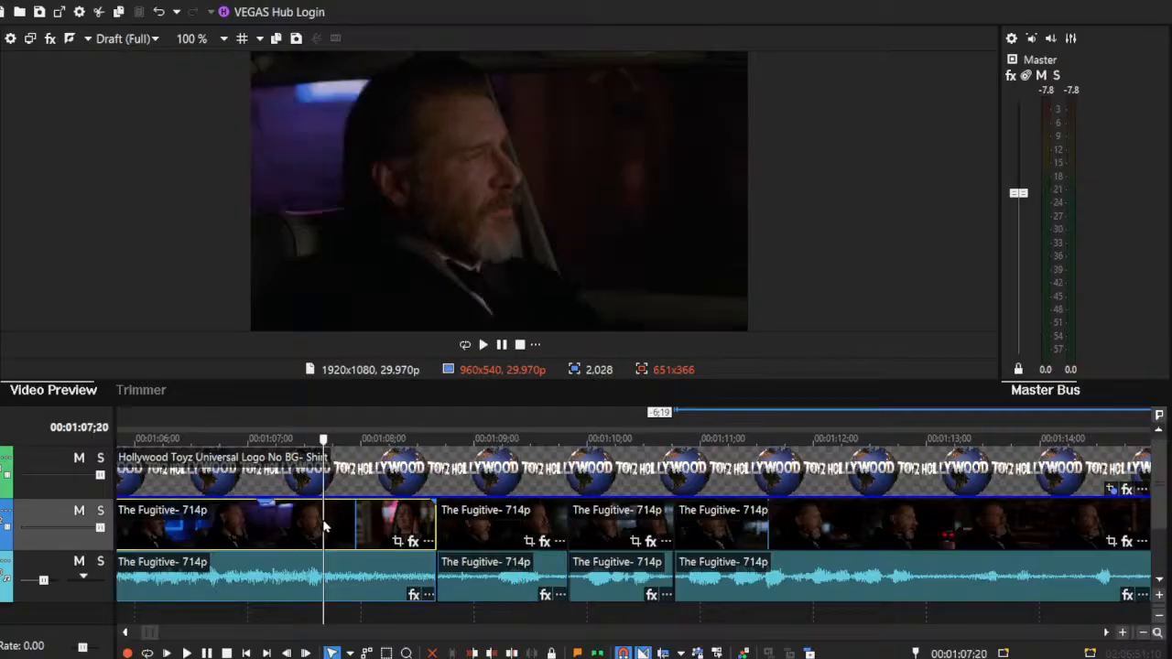
click(621, 468)
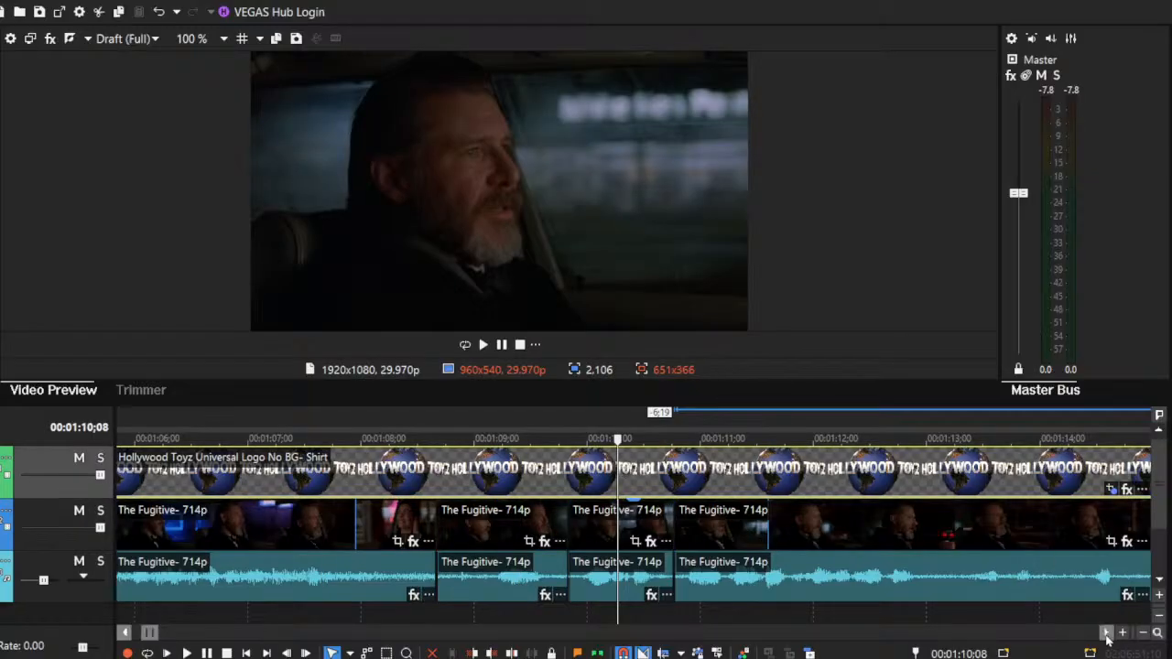
scroll(1108, 637, right, 6)
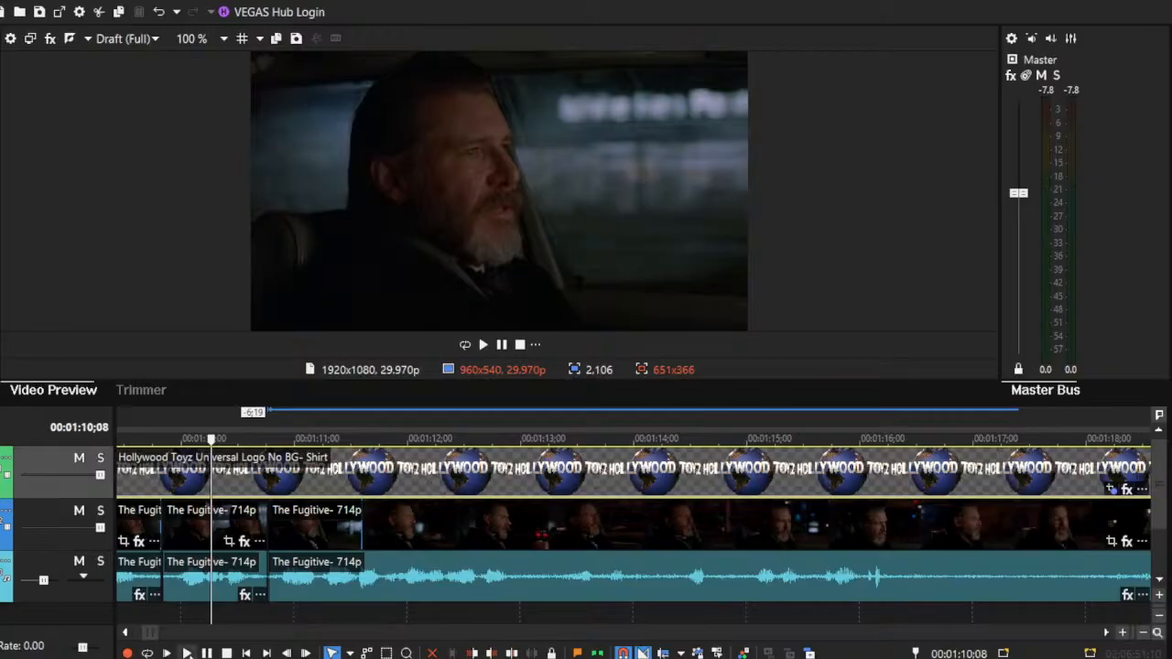
click(186, 653)
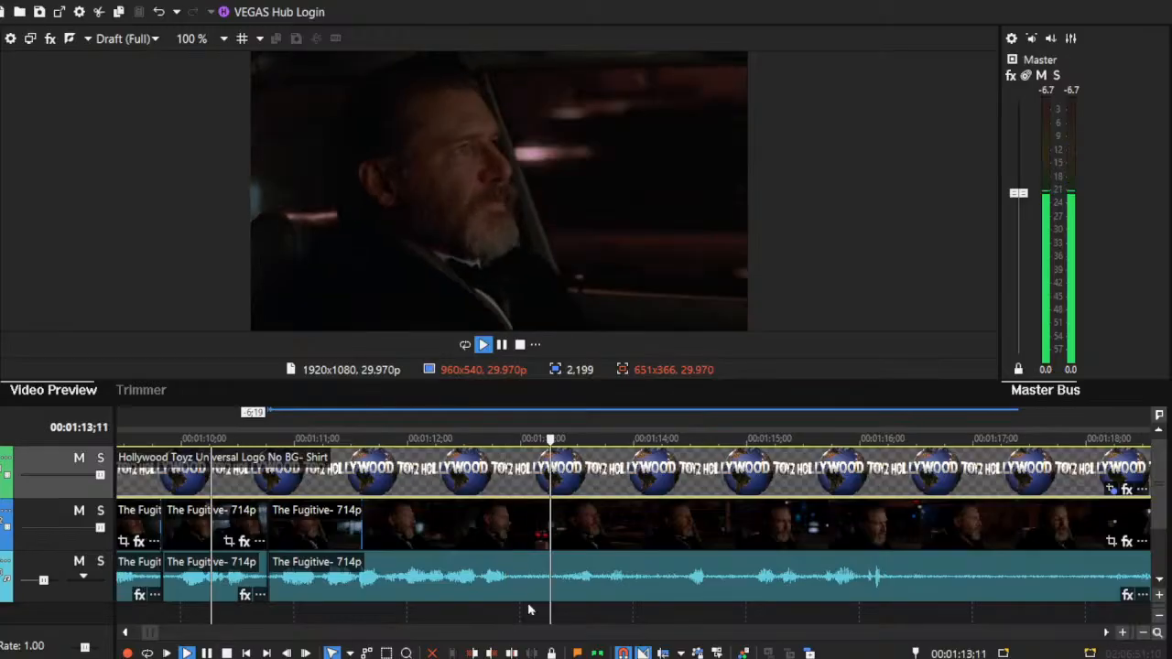
click(526, 569)
key(s)
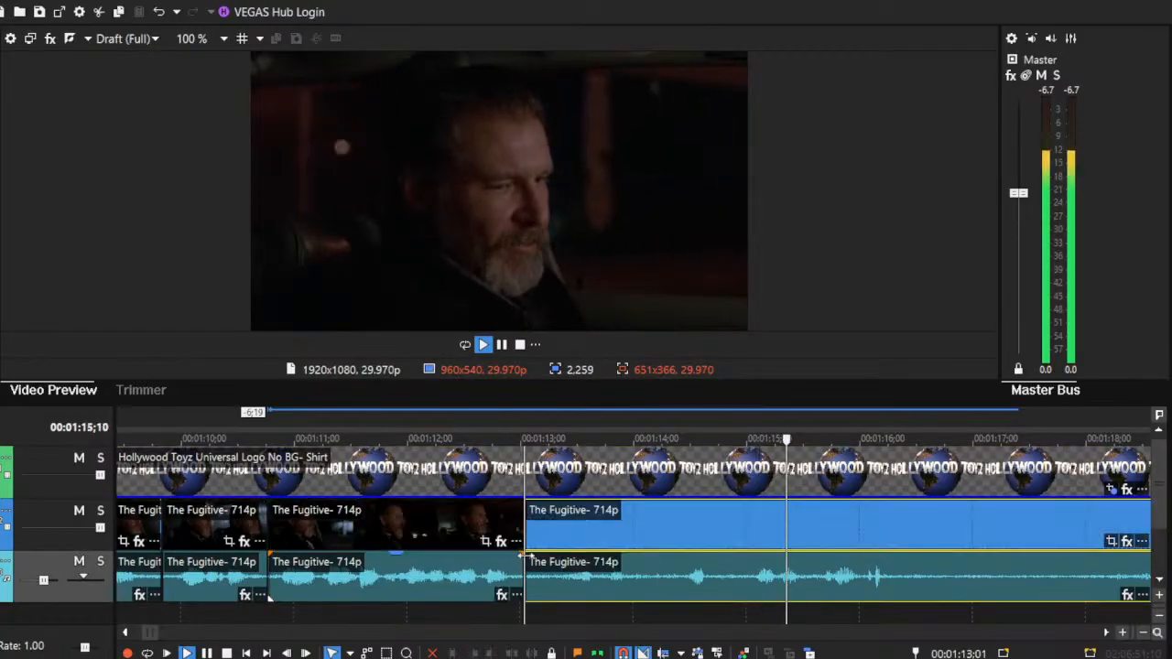
key(space)
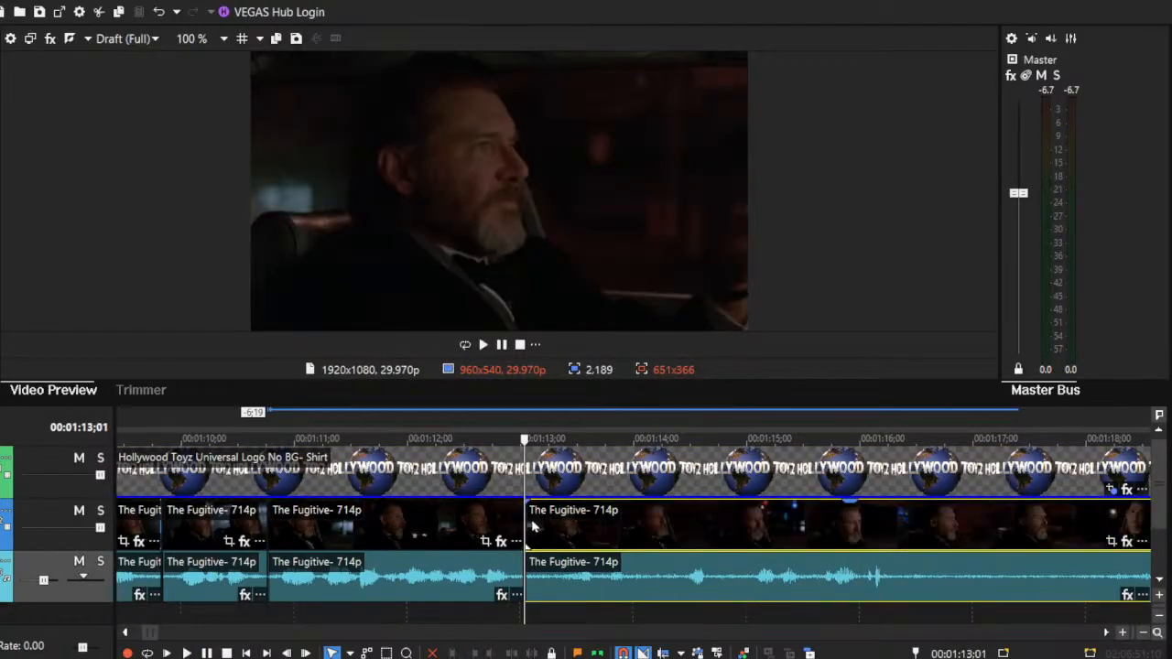
Step: Trim 1:13 and a further 14 frames off the last portion's start and place it against the preceding piece
drag(525, 519, 551, 517)
click(186, 653)
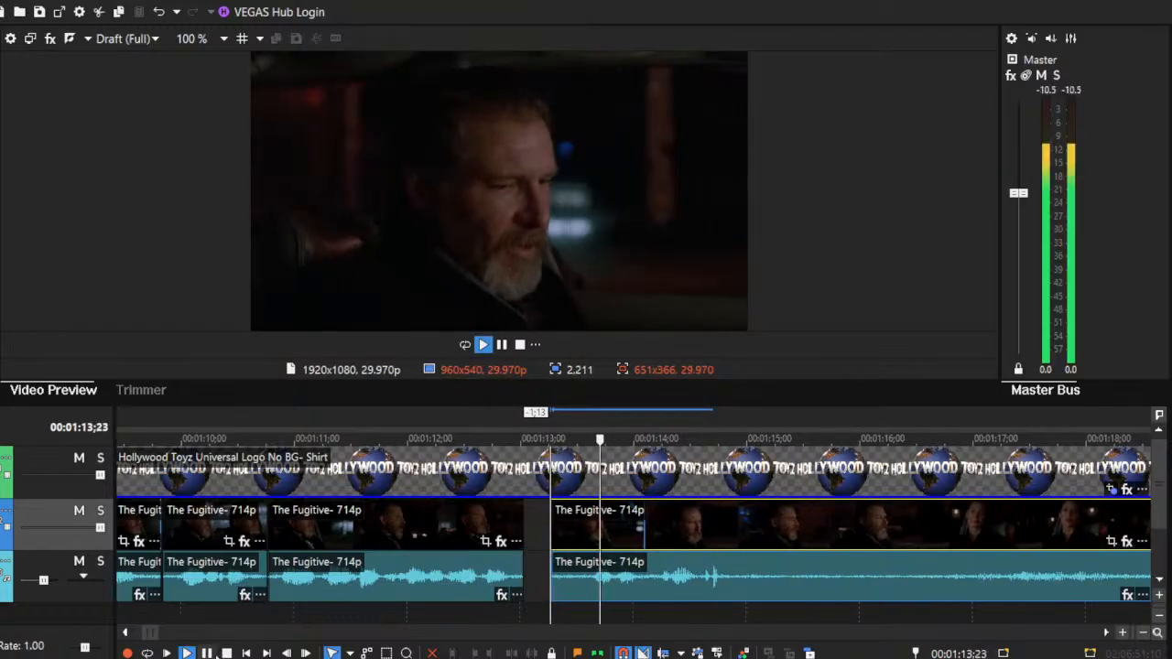
click(210, 654)
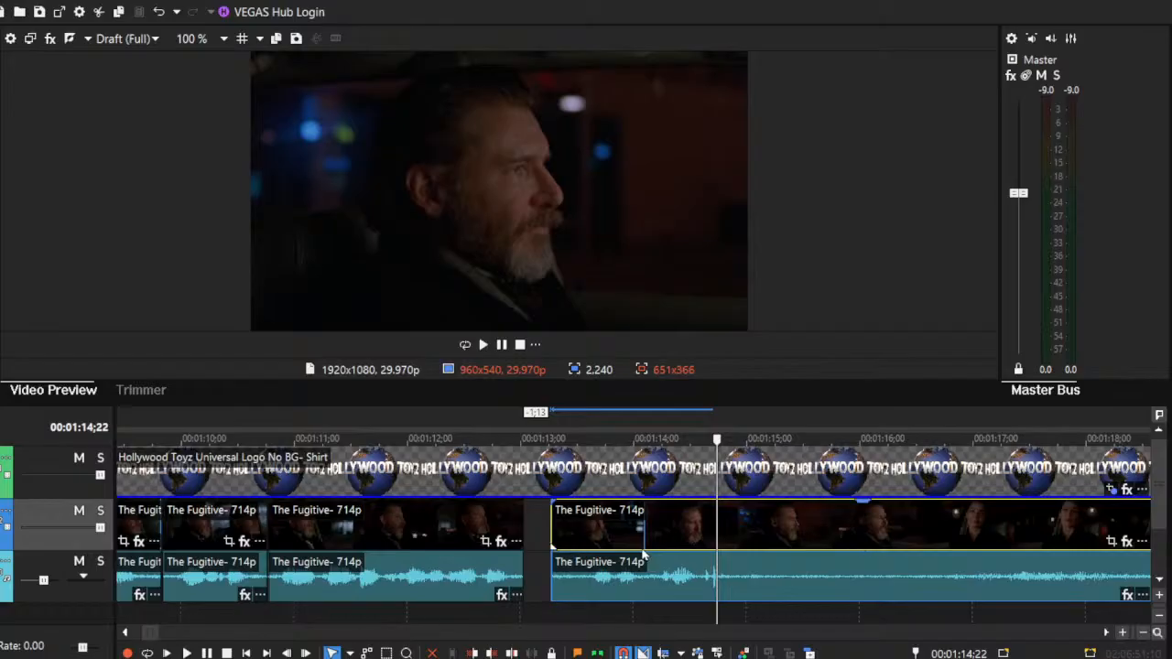
drag(551, 526, 524, 536)
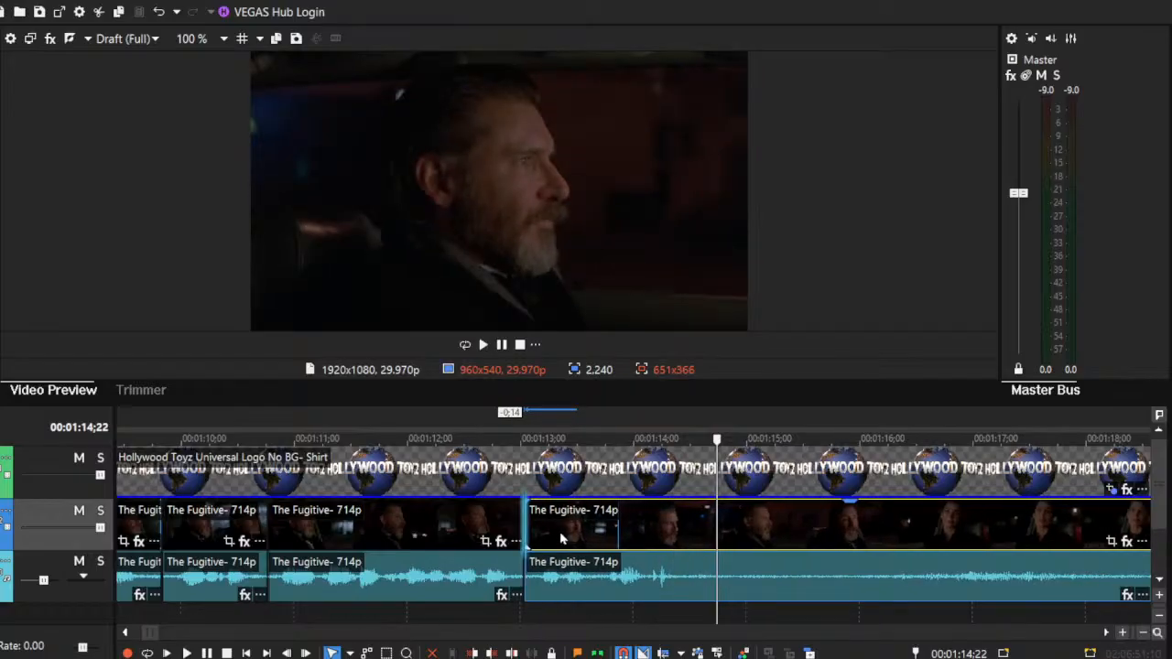
Step: Play across the join from 00:01:12;23 and split the last portion at 00:01:14;04
click(494, 527)
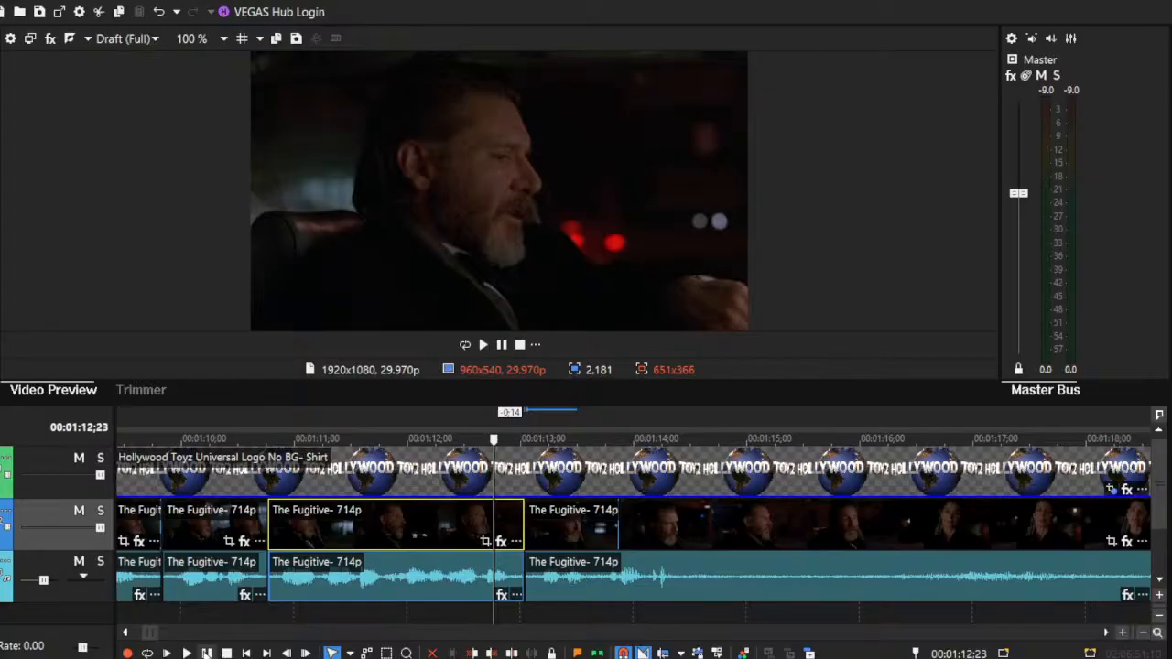
click(186, 654)
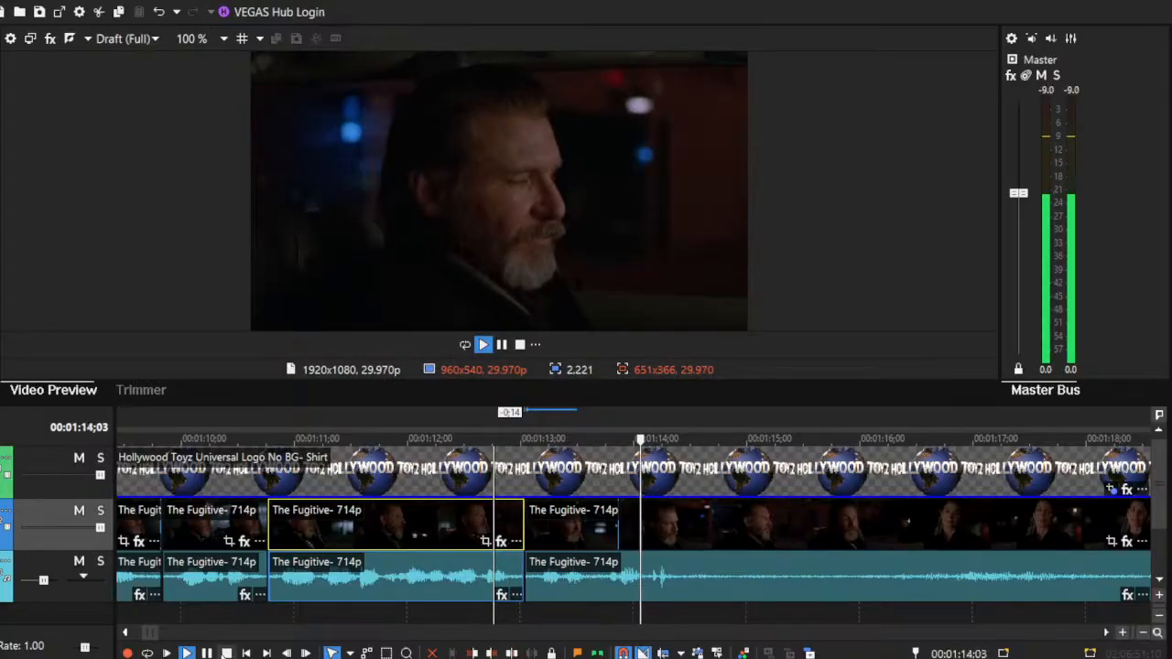
click(227, 654)
click(647, 529)
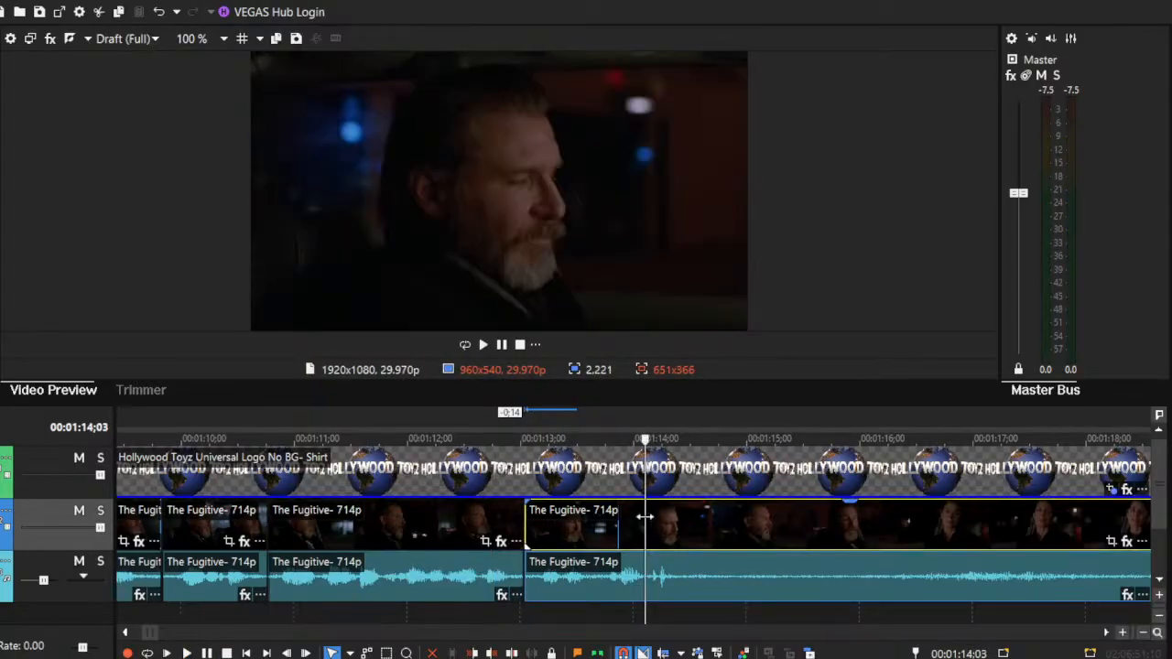
click(649, 517)
key(s)
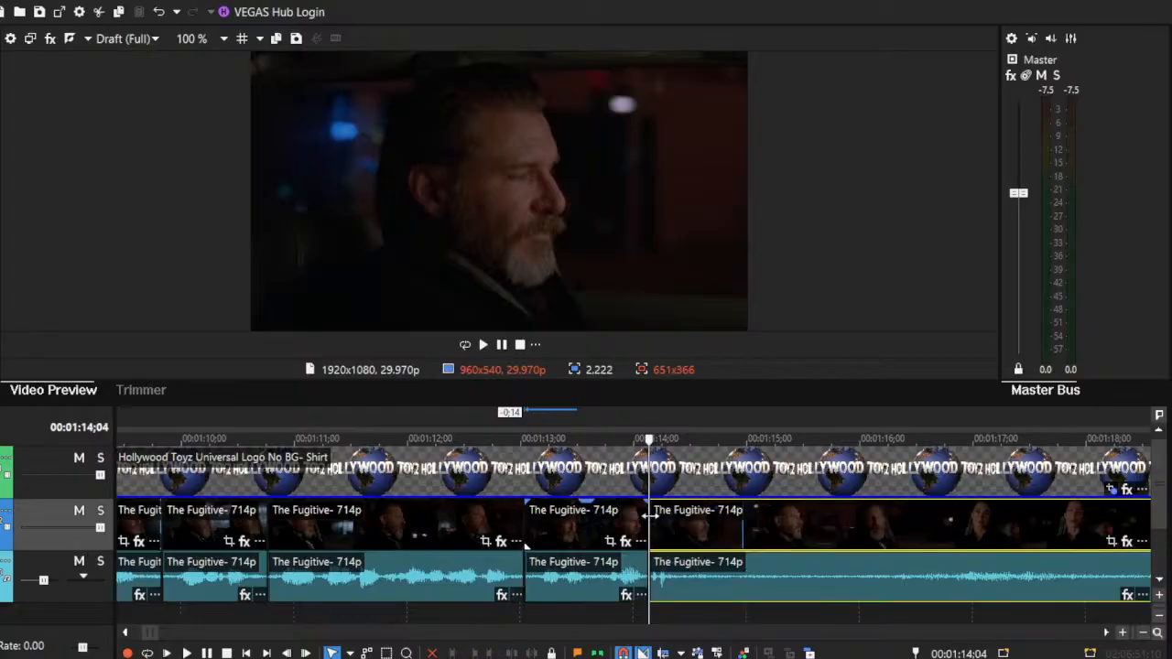
Step: Trim the start of the last portion, place it at 00:01:14;08 and play it from there
drag(653, 524, 721, 540)
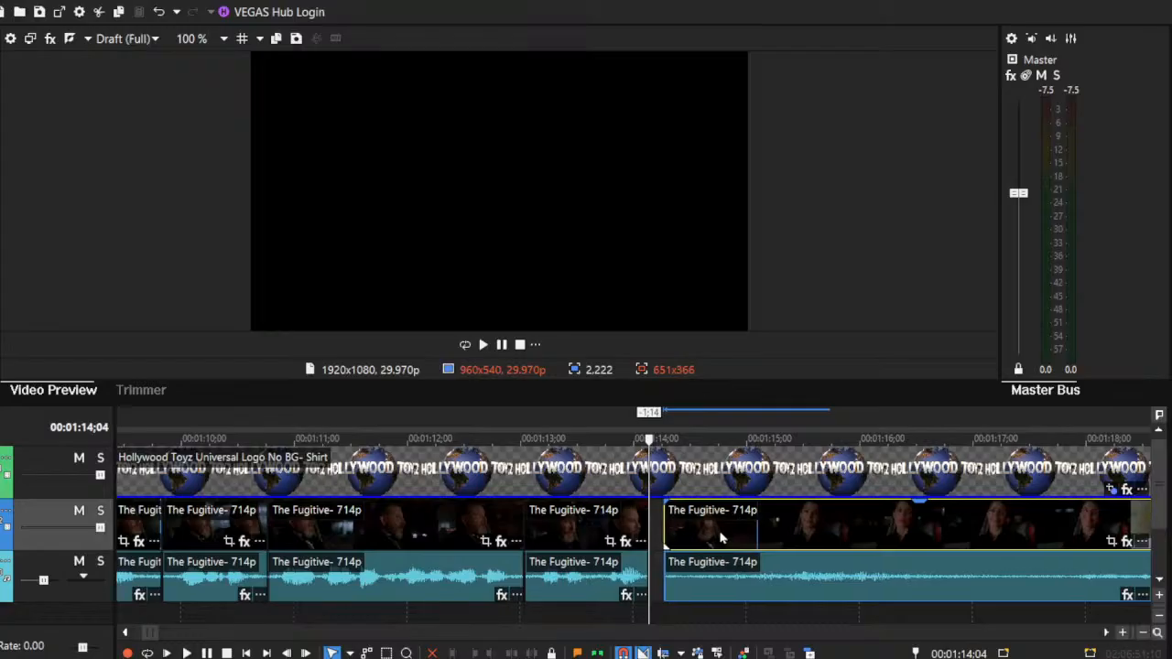
click(668, 527)
key(space)
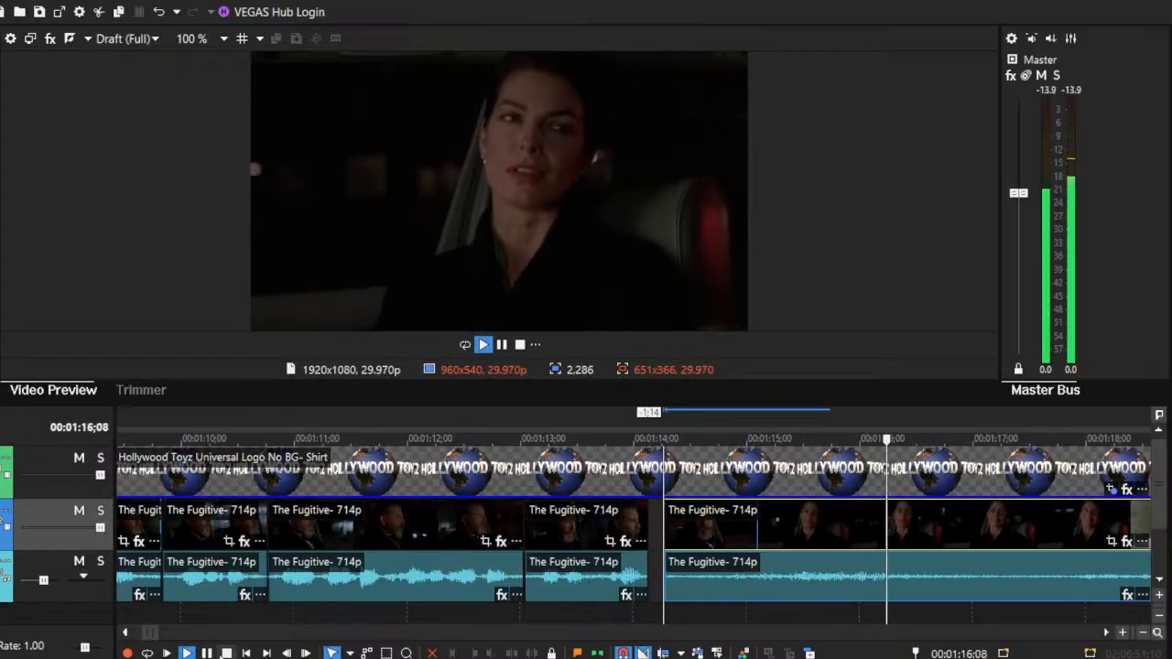
key(space)
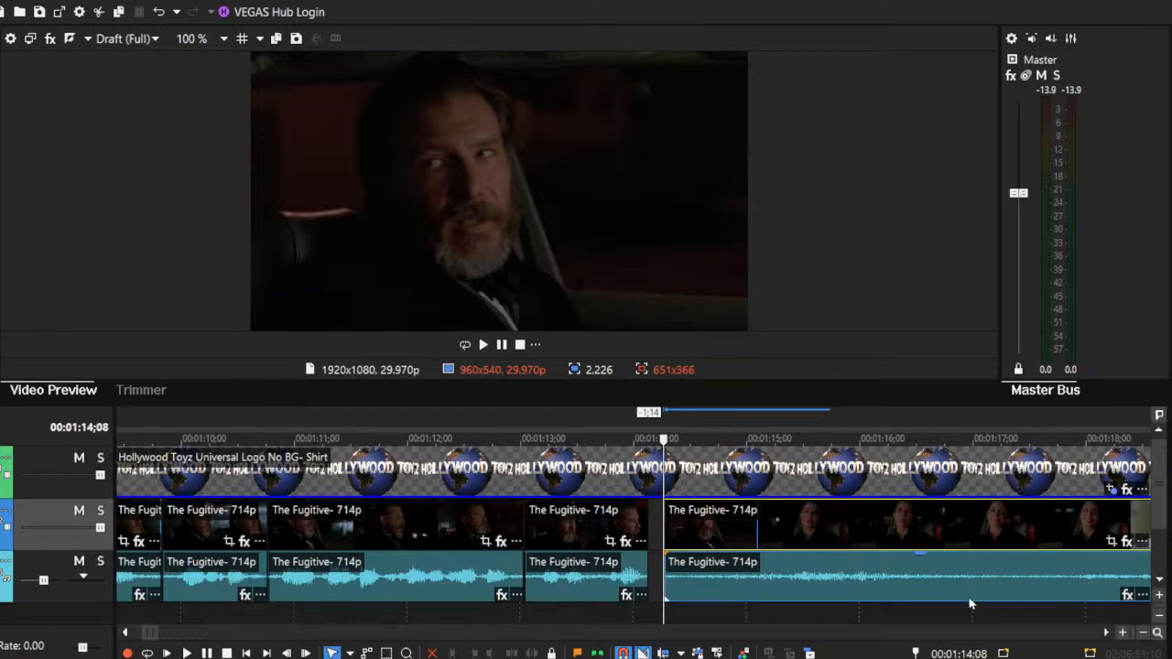
Step: Trim more off the last portion's start, move it back to 00:01:15;06 and play it from there
click(1142, 633)
click(1142, 633)
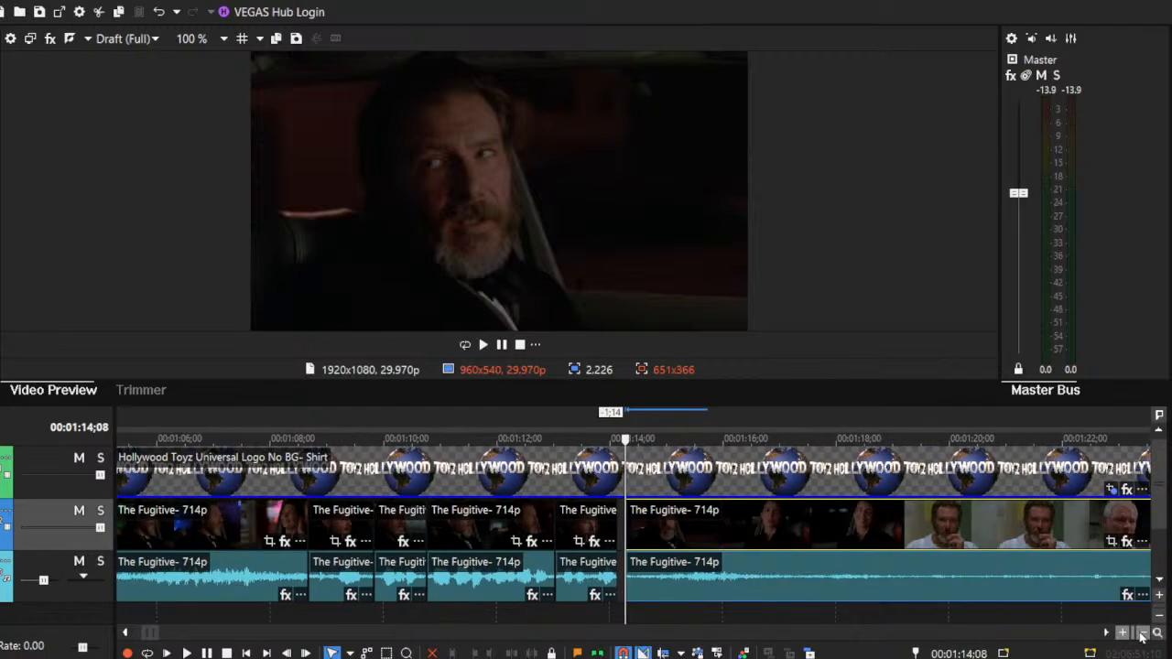
click(1142, 633)
click(1106, 633)
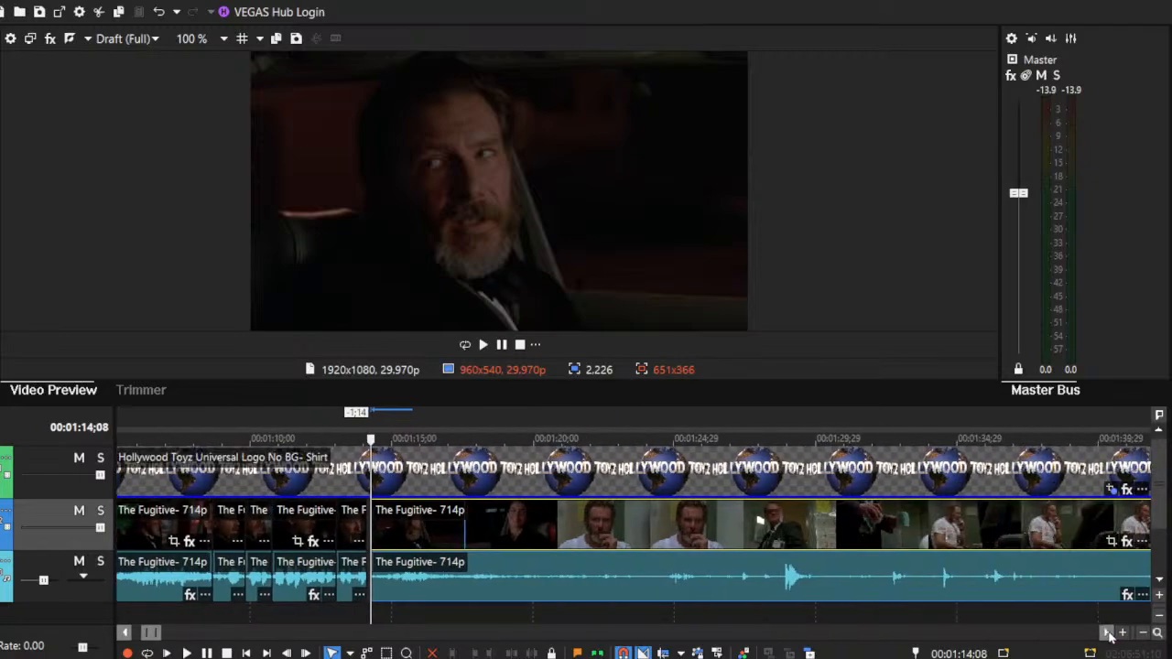
drag(371, 522, 700, 529)
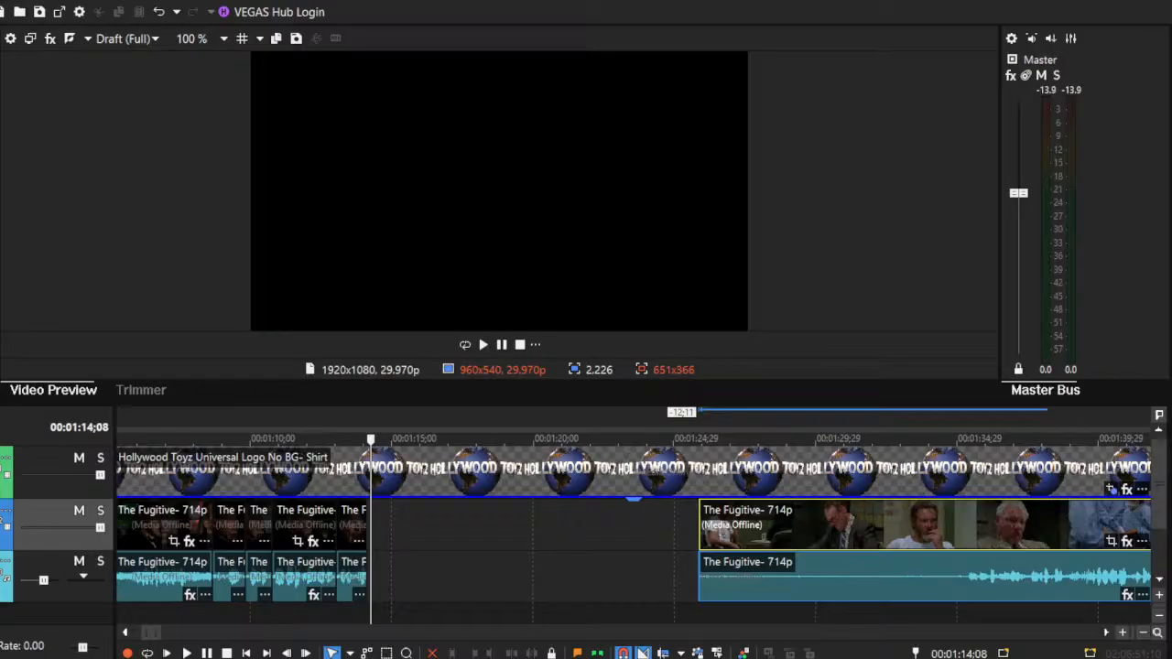
drag(758, 536, 462, 544)
click(397, 520)
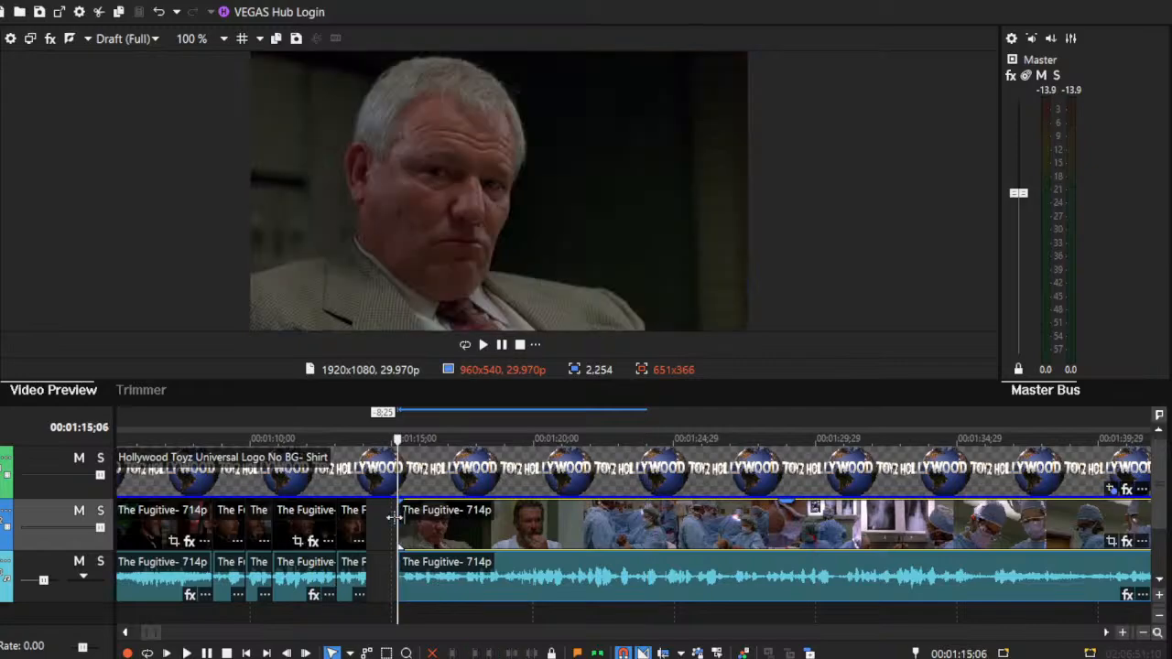
key(space)
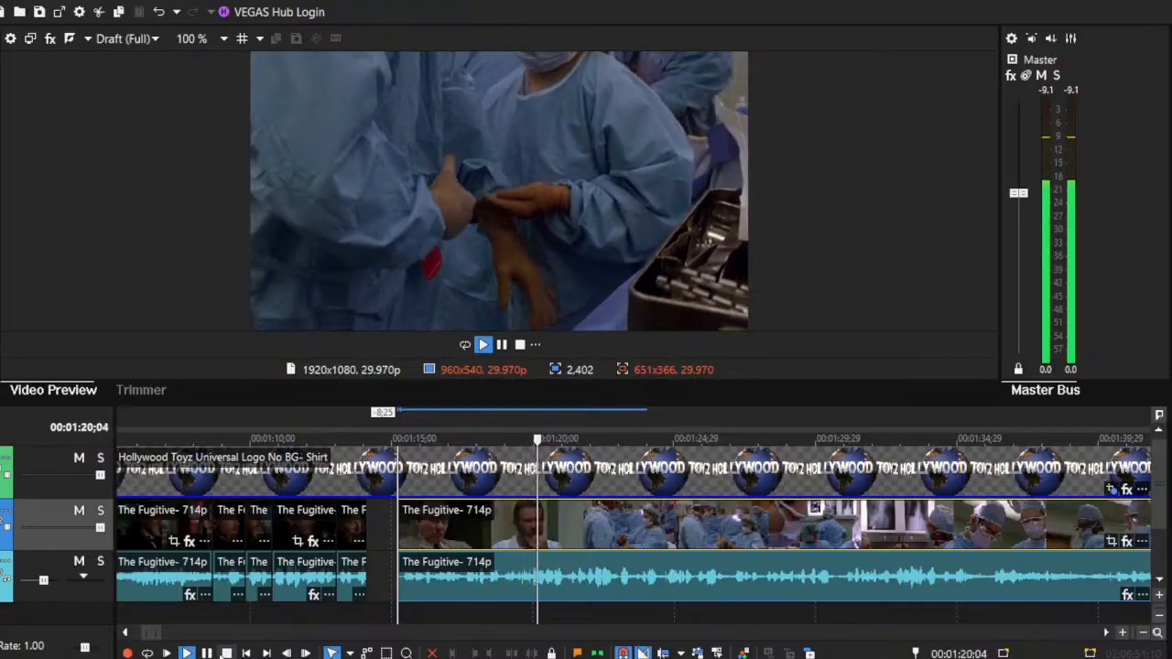
key(space)
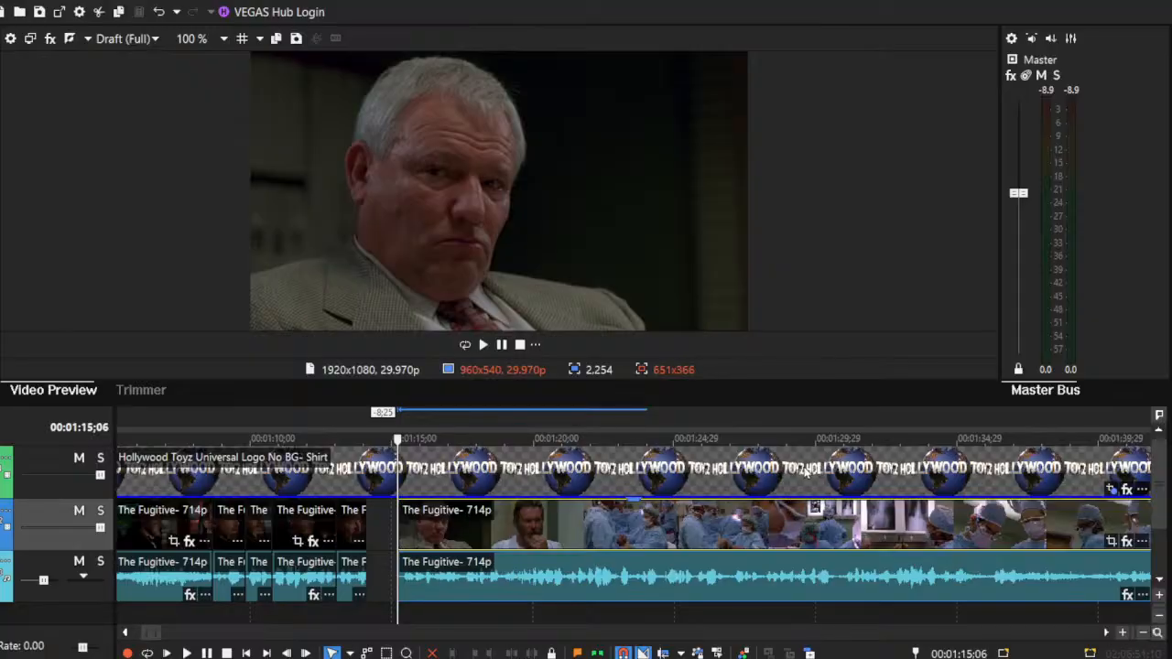
Step: Raise the opacity of the Hollywood Toyz logo clip so it overlays the film semi-transparently
drag(896, 497, 879, 428)
drag(822, 455, 822, 494)
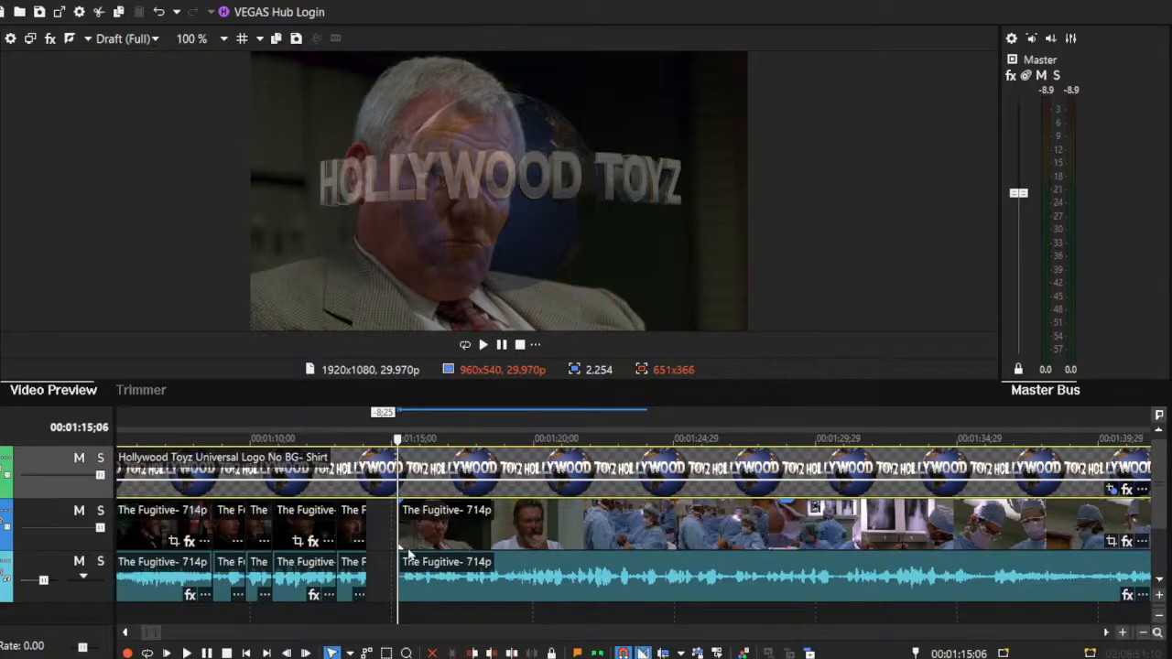
Step: Trim the last portion's start past the surgery scene and move the remainder back 6:17
drag(391, 520, 552, 526)
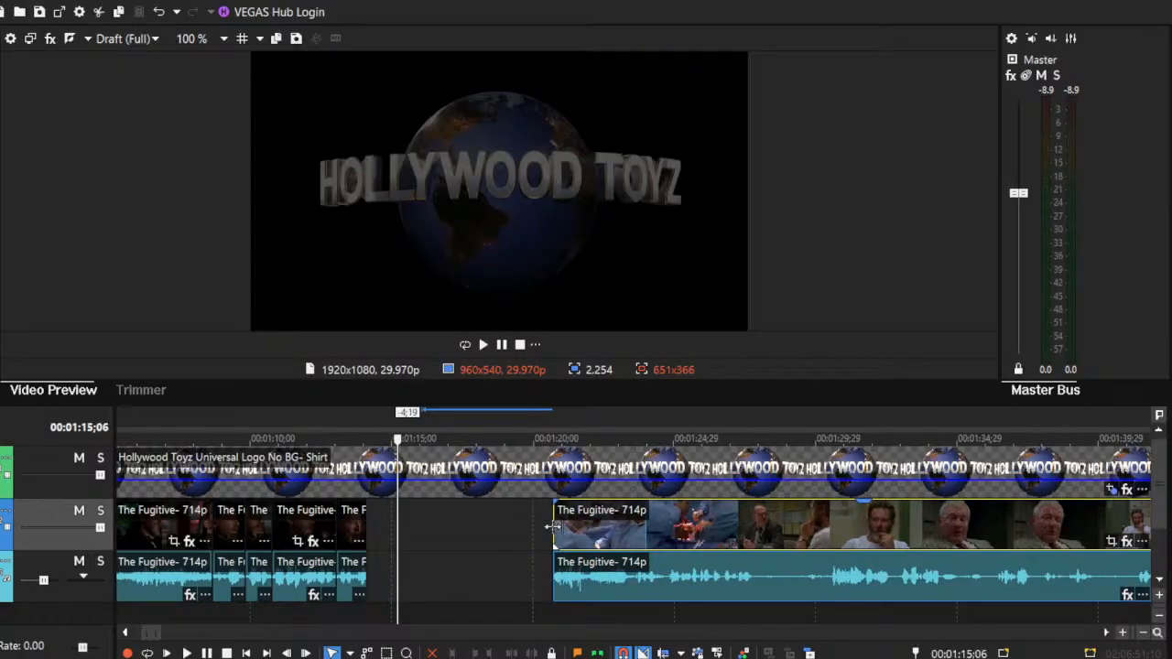
click(466, 515)
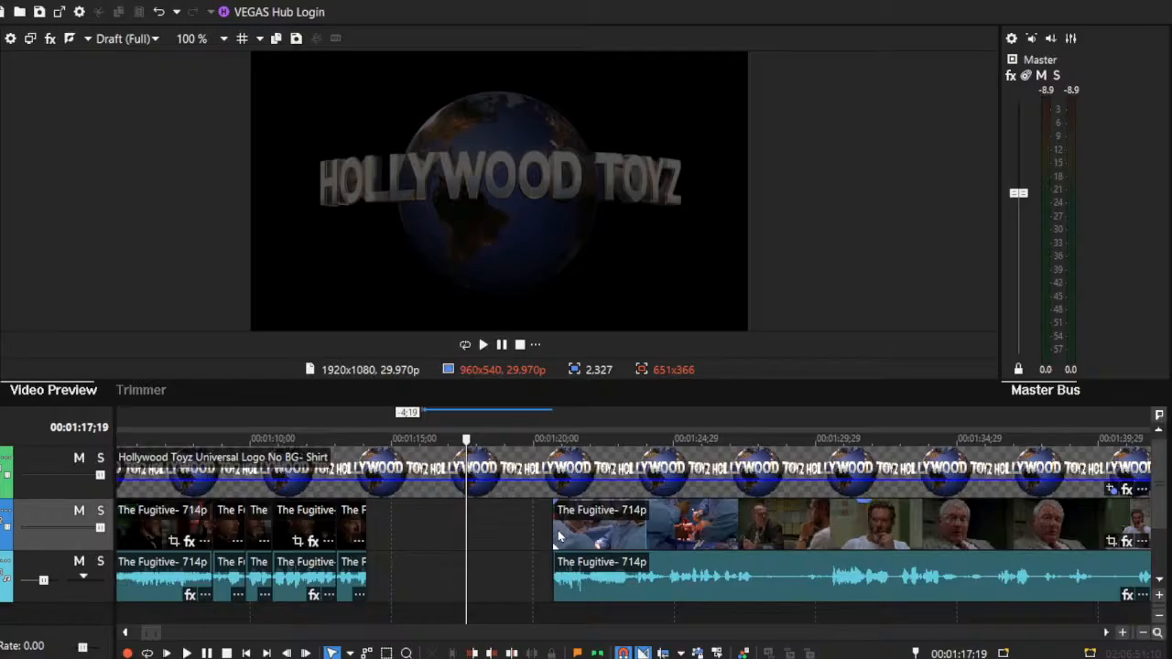
drag(554, 524, 709, 535)
click(799, 558)
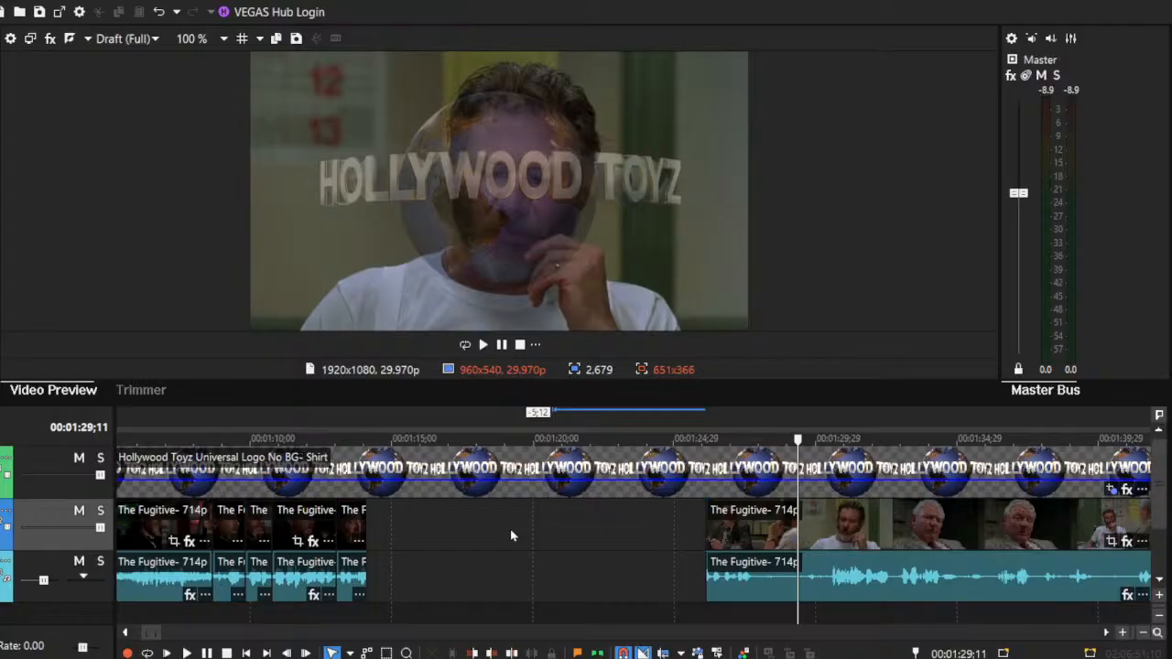
key(space)
drag(803, 546, 608, 536)
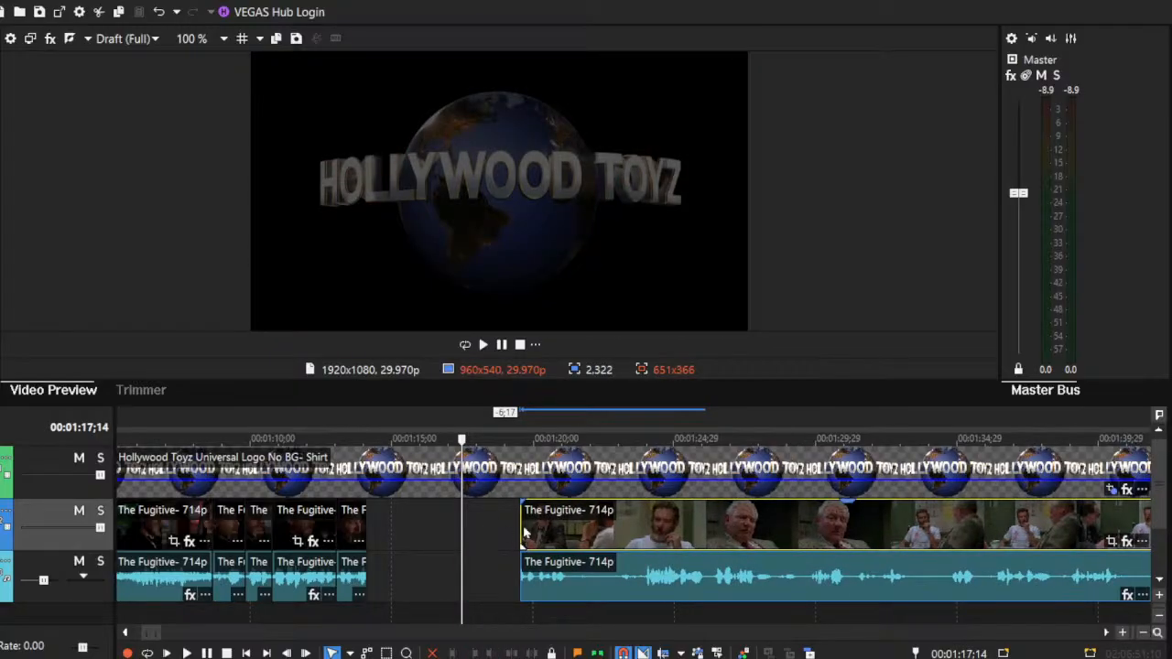
Step: Trim the last portion's start further, move it back to 00:01:15;13 and play it from there
drag(522, 523, 441, 530)
click(400, 516)
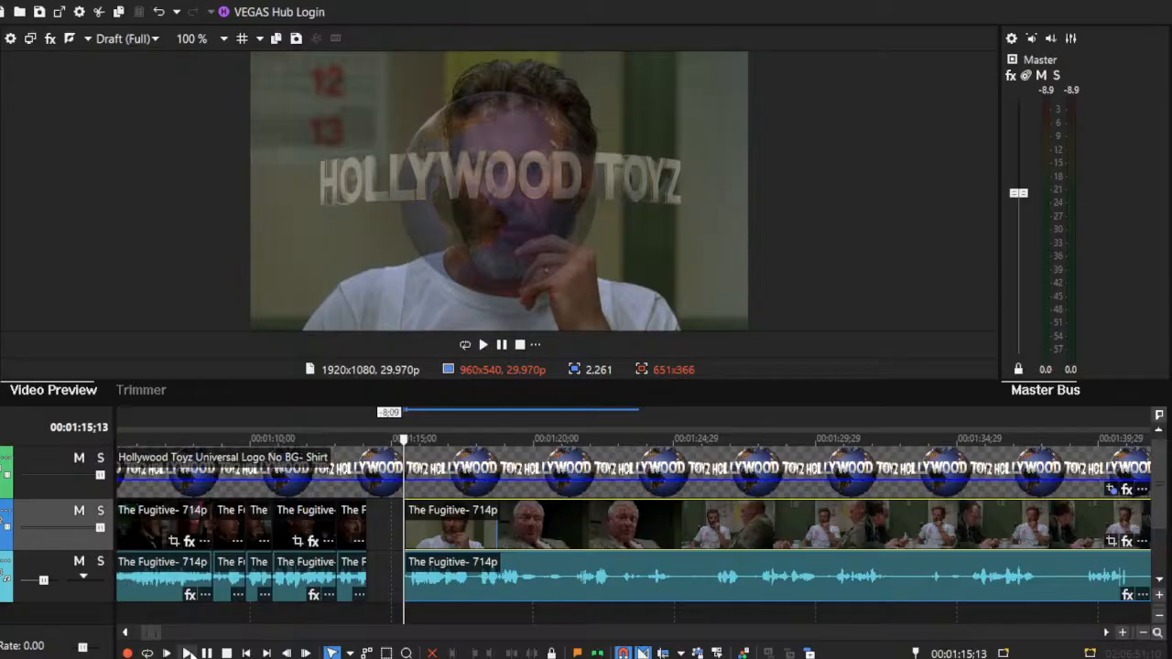
click(188, 653)
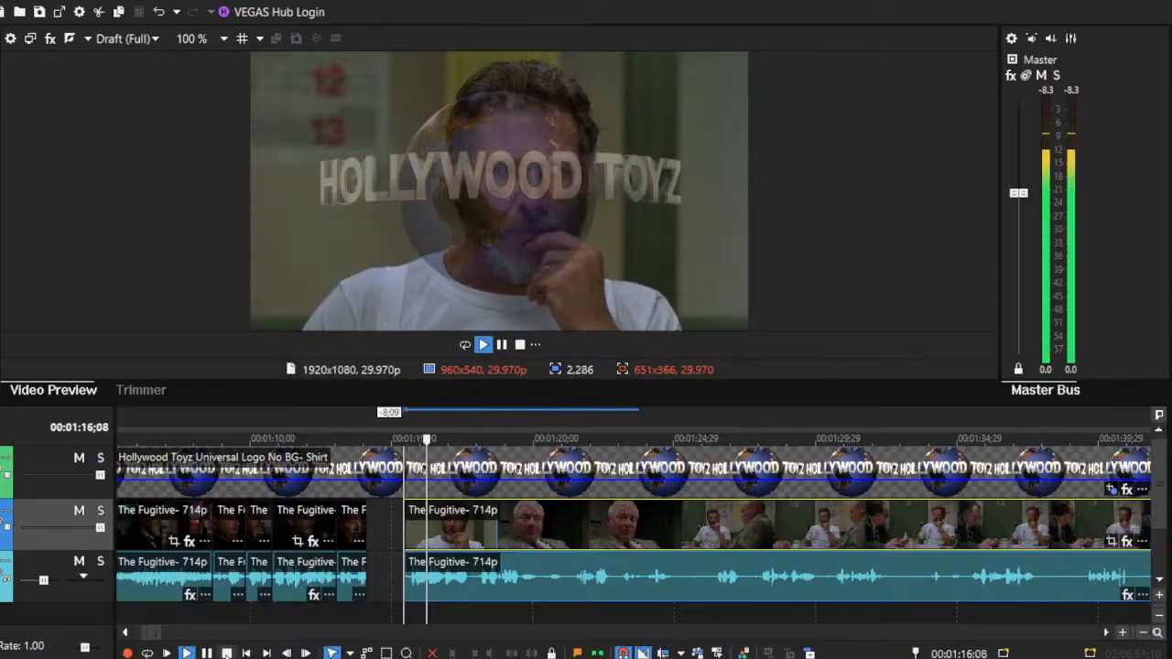
click(228, 653)
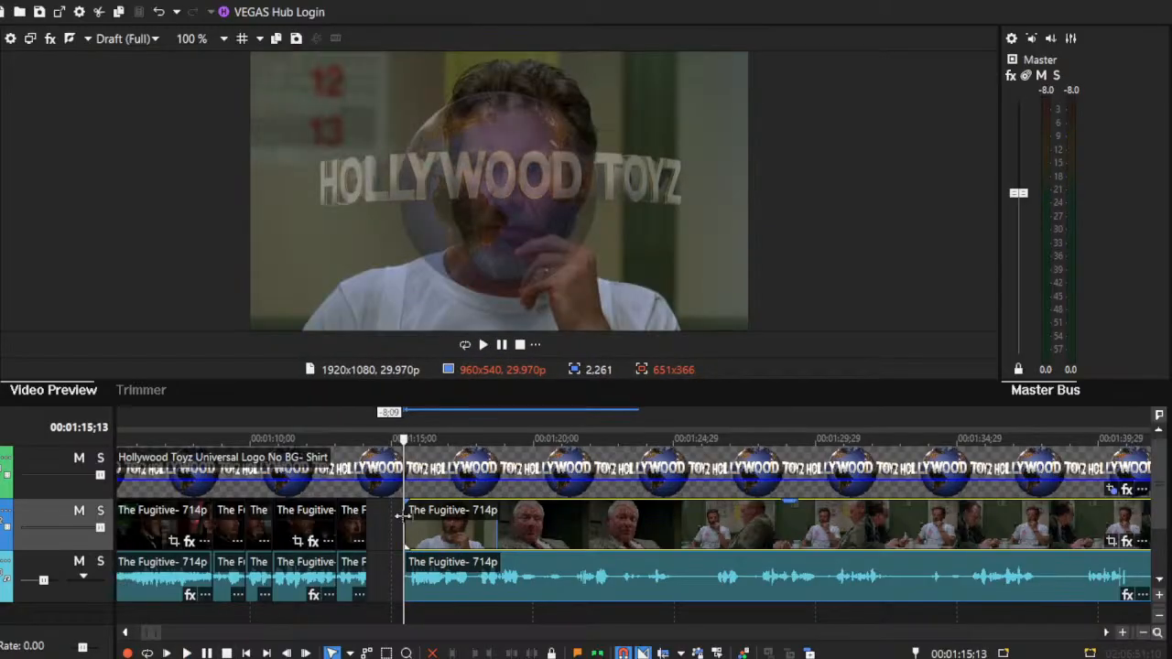
Step: Trim 2:10 off the last portion's start and play it from 00:01:17;23
drag(400, 516, 470, 524)
click(470, 523)
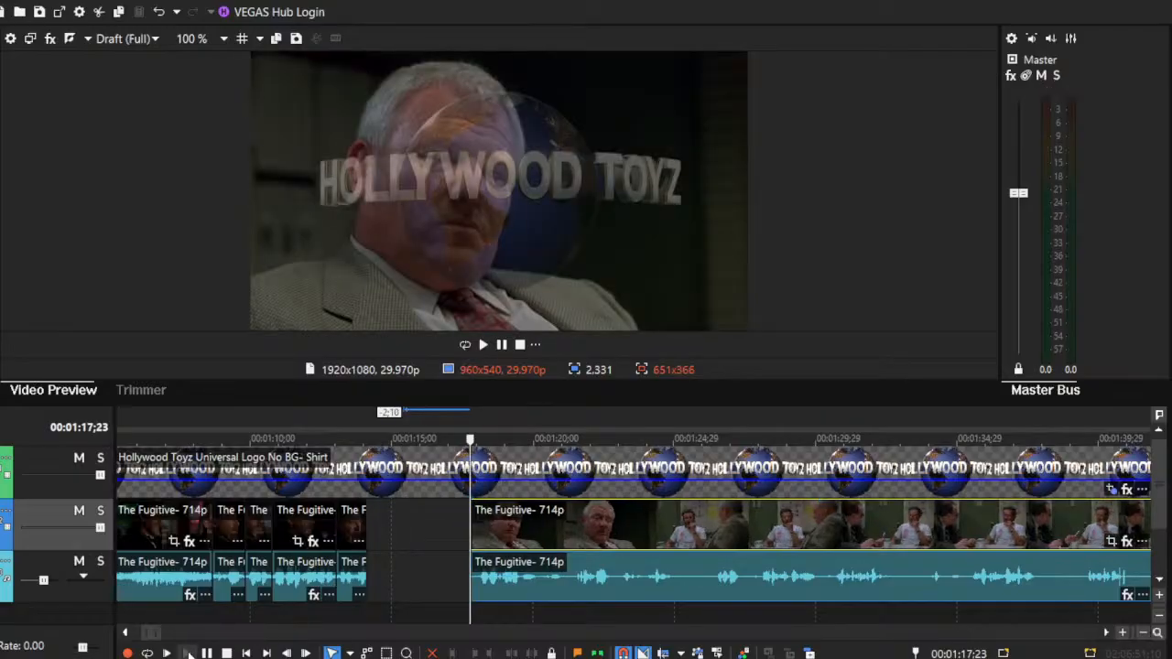
click(188, 654)
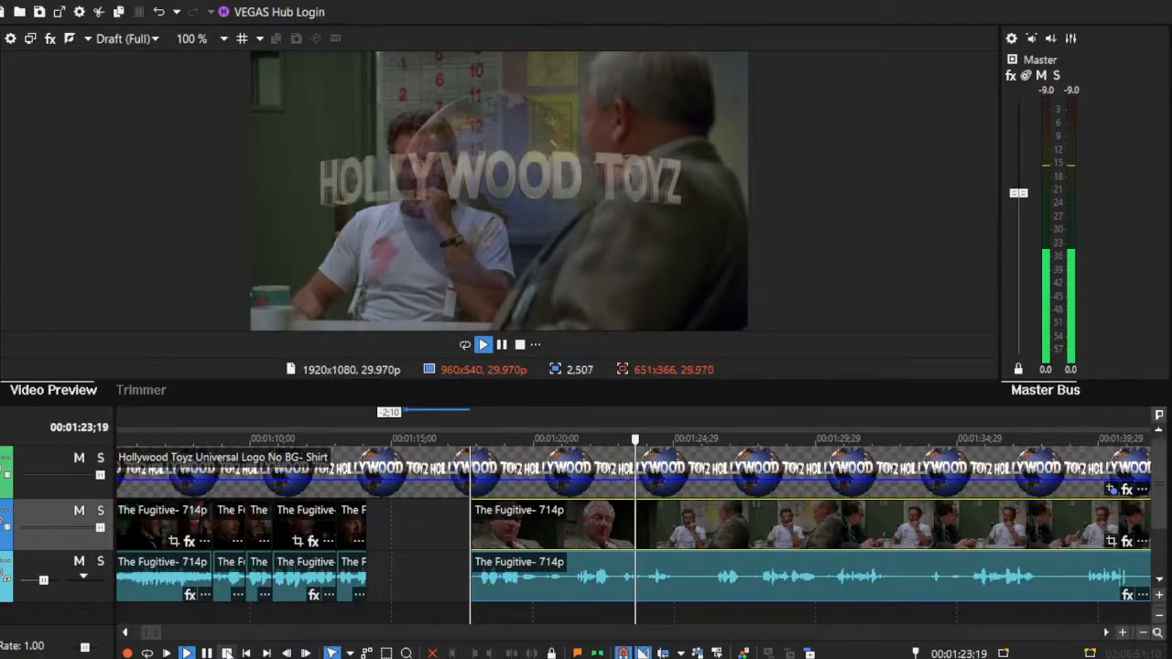
click(227, 653)
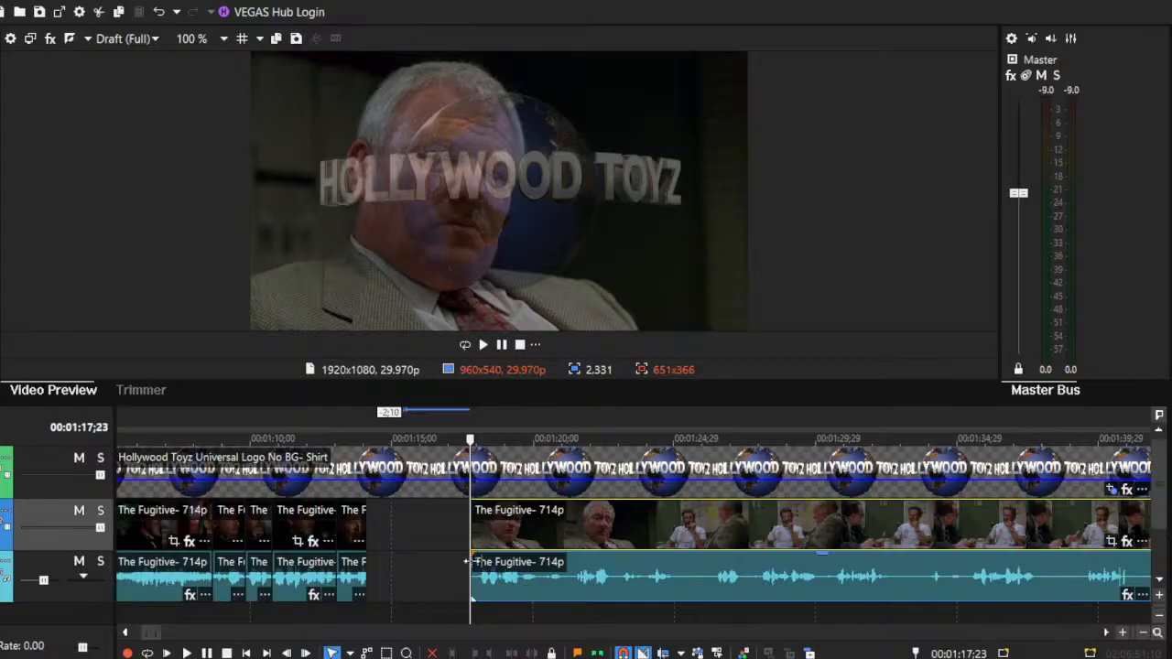
Step: Trim the last portion's start again, then shift it 2:19 later to separate it from the short pieces
drag(489, 517, 446, 539)
click(171, 524)
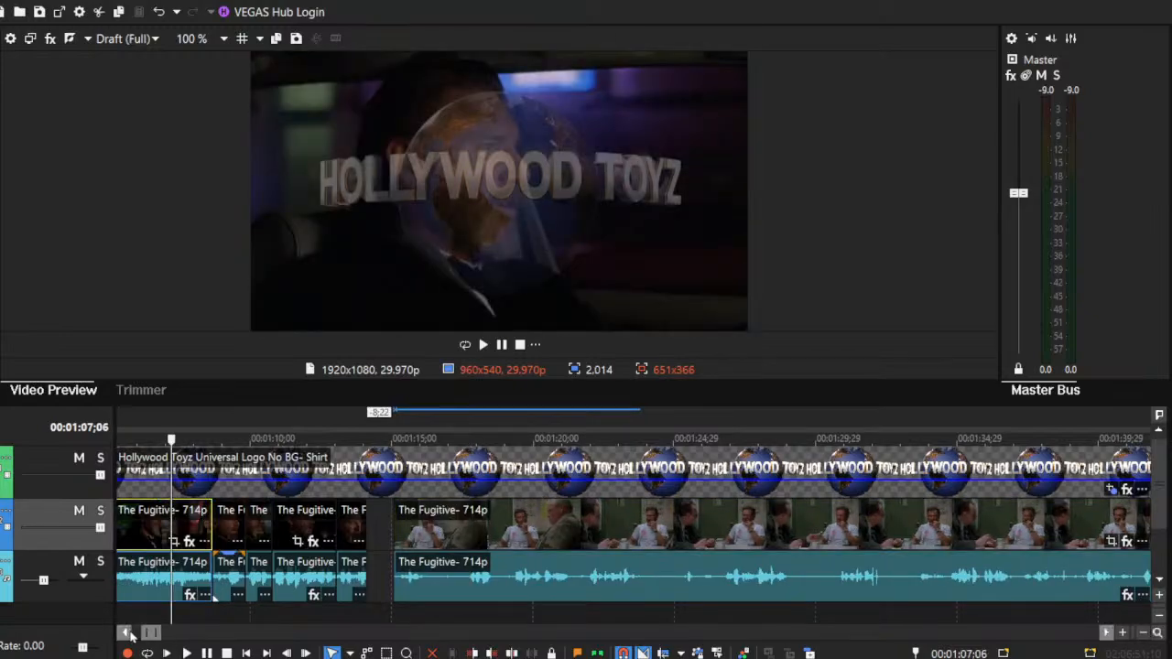
drag(128, 634, 128, 633)
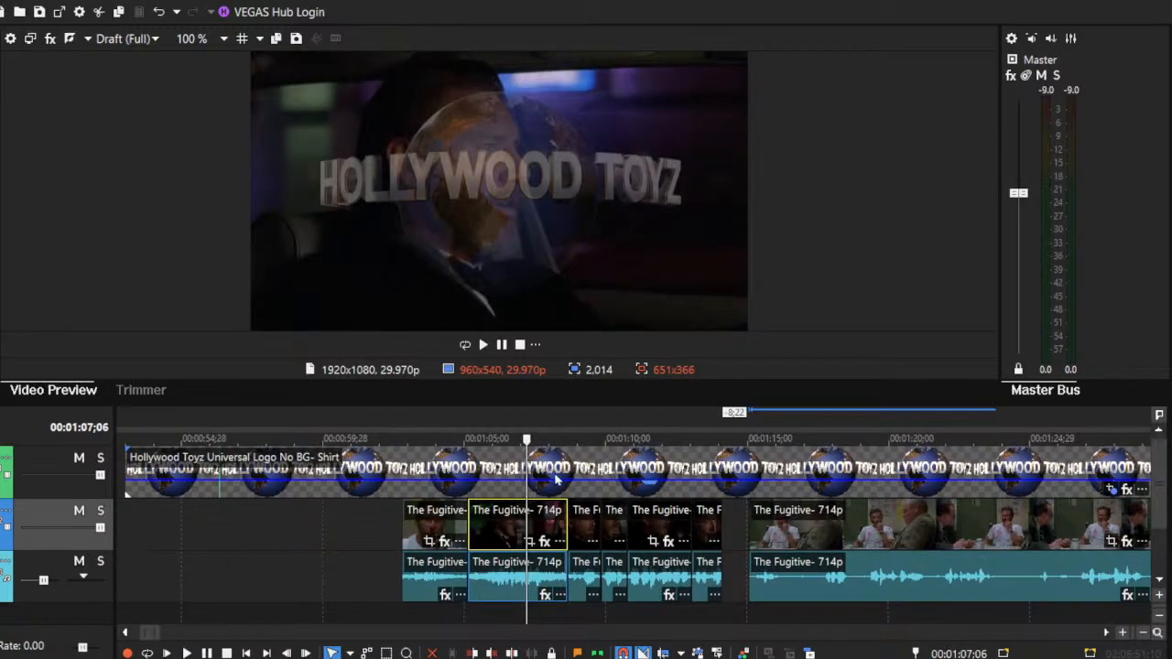
click(401, 496)
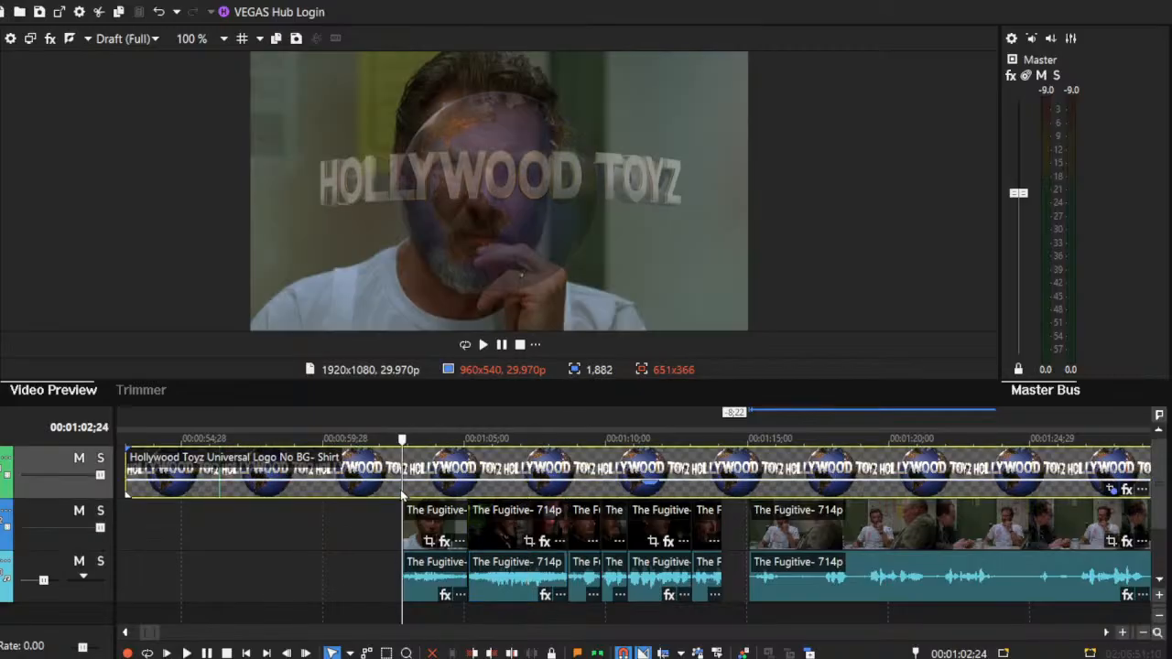
drag(793, 535, 866, 540)
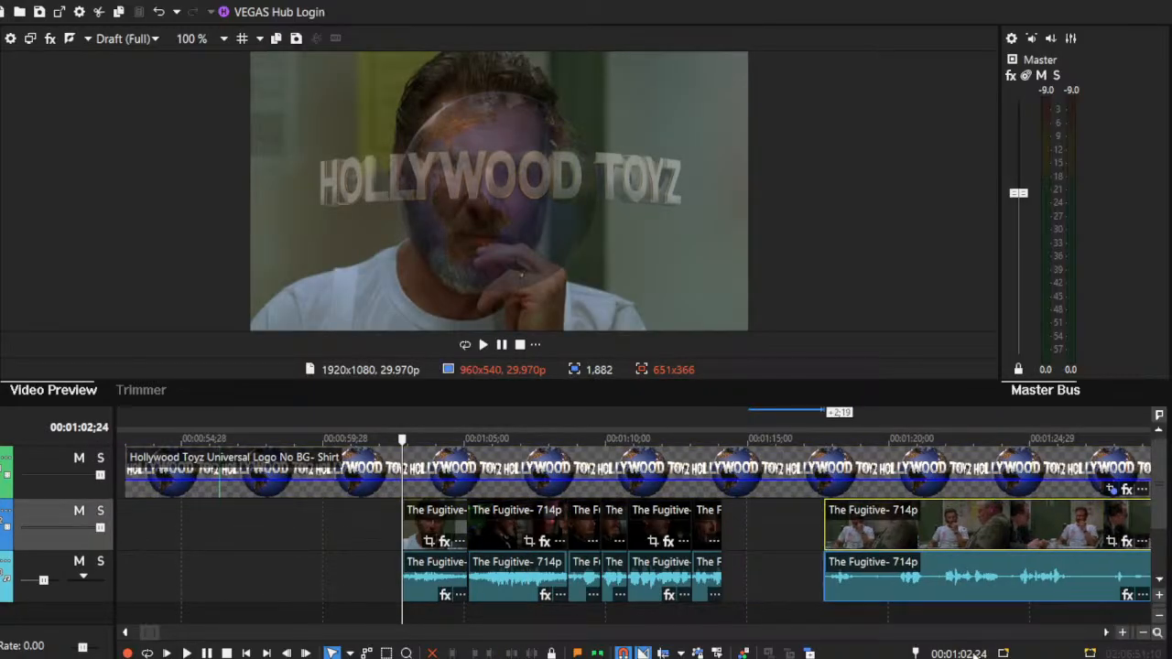
Step: Review the row of short Fugitive pieces and play them with the logo overlay from 00:01:02;24
click(1124, 634)
click(1123, 634)
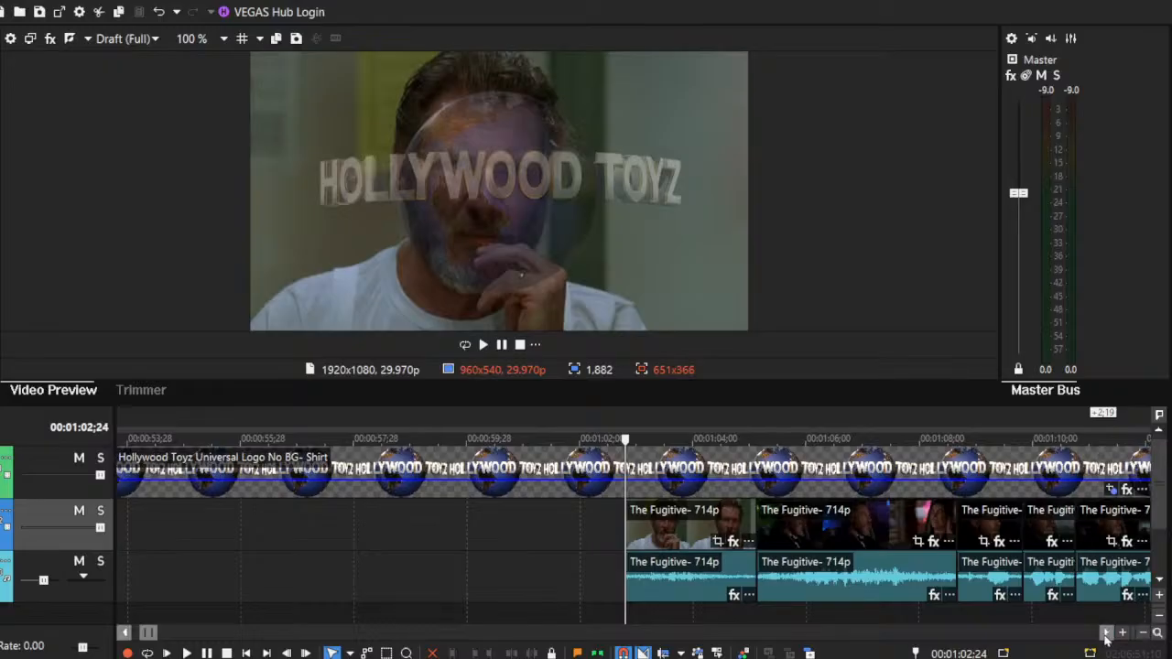
click(1106, 635)
click(1106, 633)
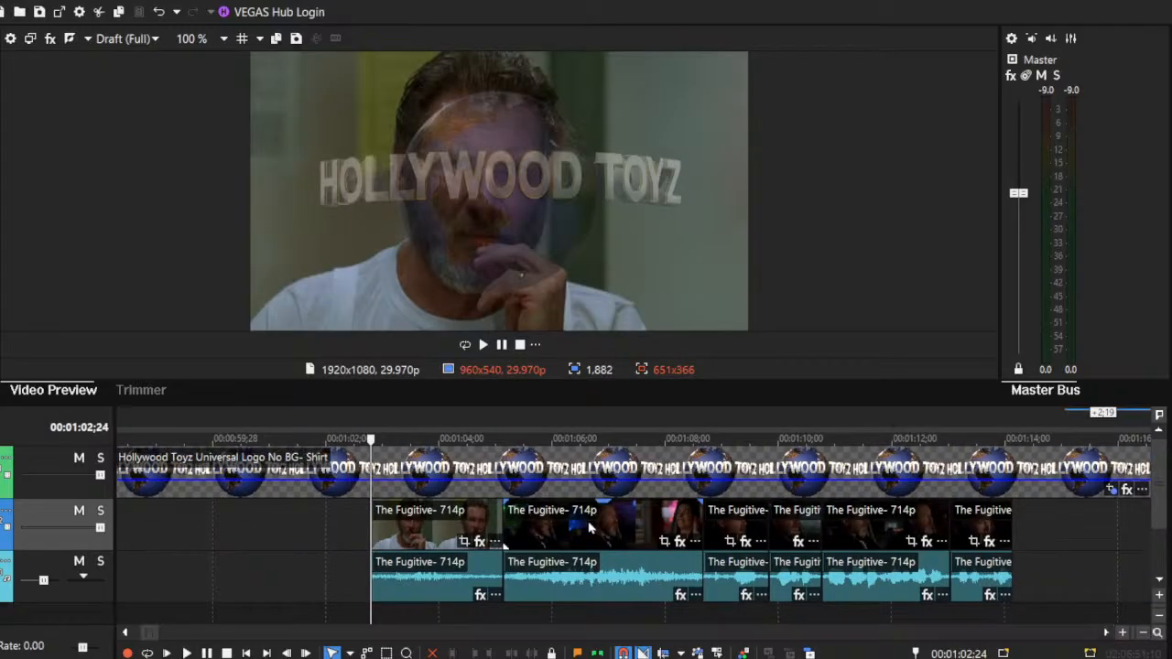
click(1142, 634)
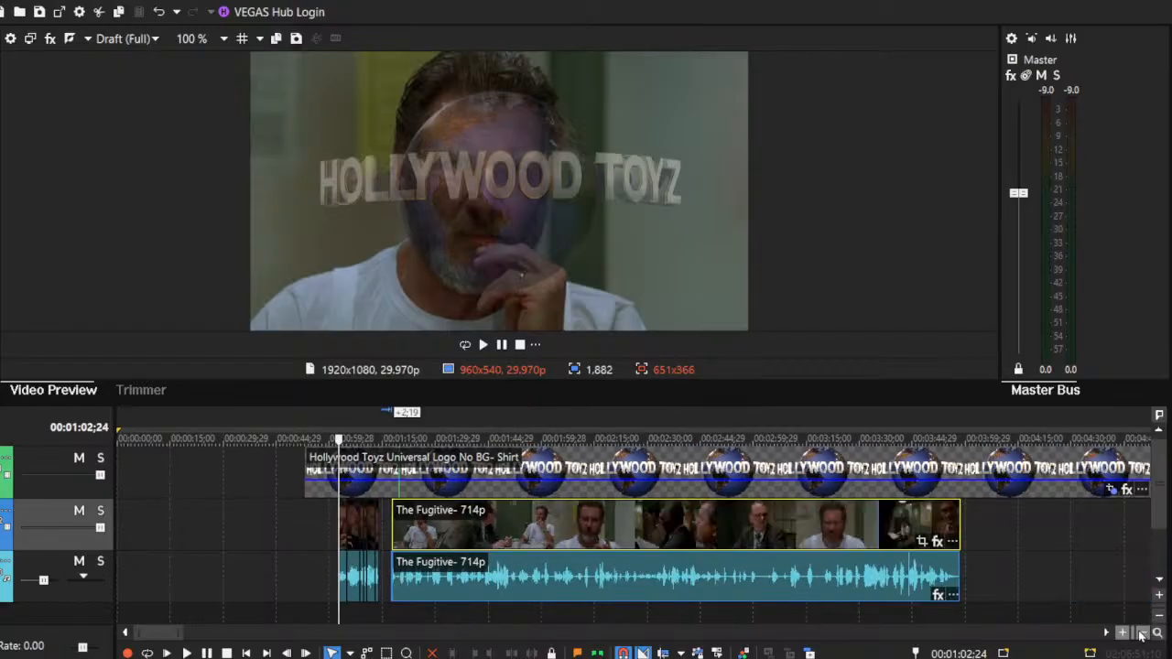
click(1125, 634)
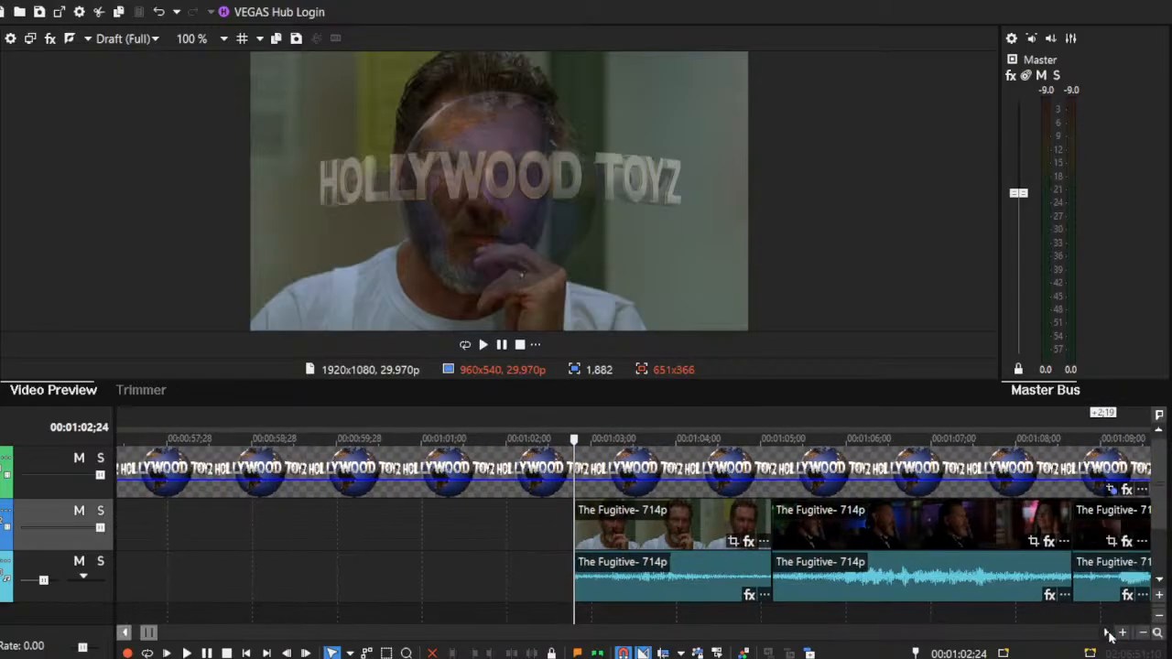
click(1108, 633)
click(1108, 633)
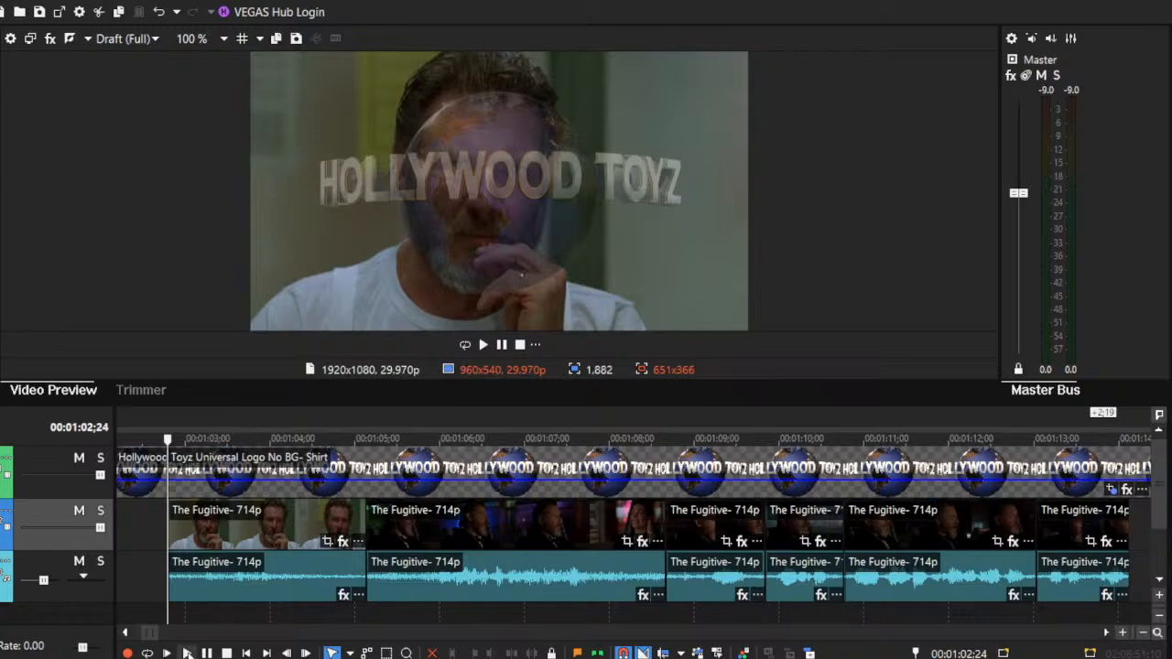
key(space)
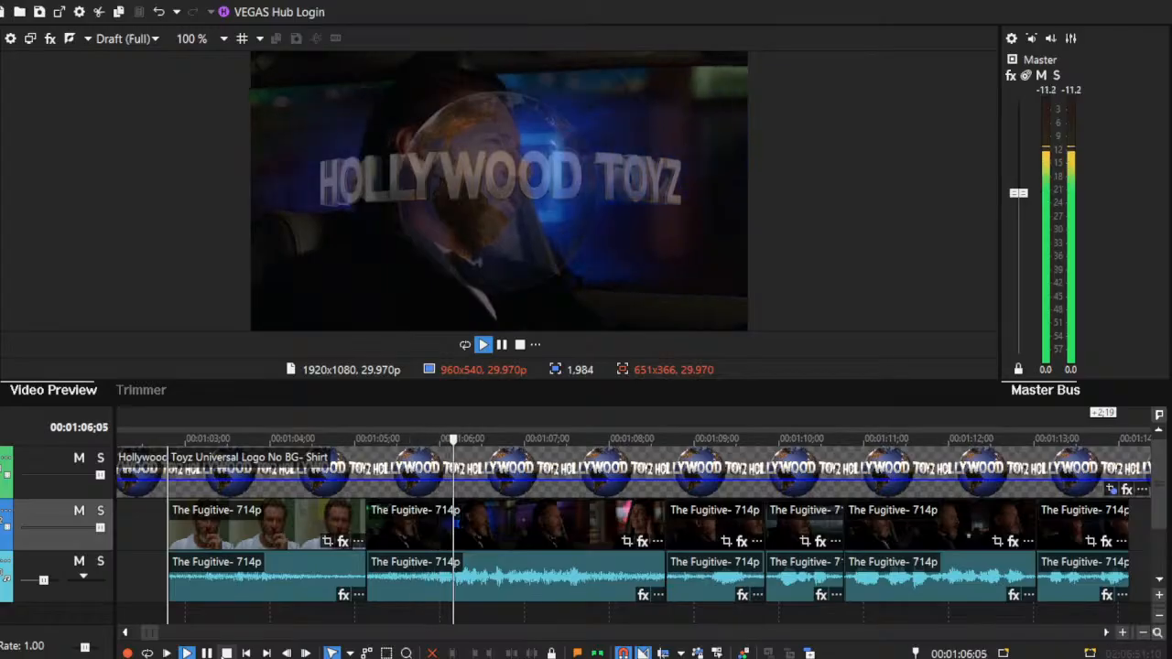
key(space)
Step: Trim the start of the second short piece to open a small gap and add a short fade-in to its audio
drag(366, 518, 409, 530)
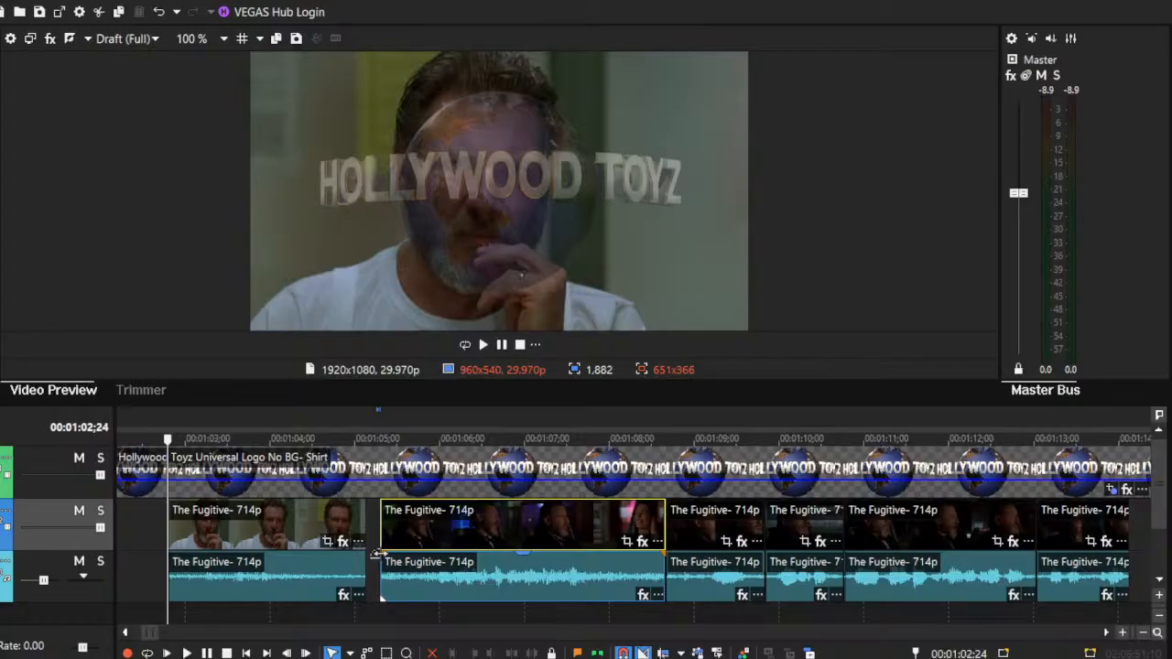
click(378, 554)
mouse_move(377, 554)
mouse_down()
mouse_move(609, 555)
mouse_move(362, 556)
mouse_move(392, 555)
mouse_up()
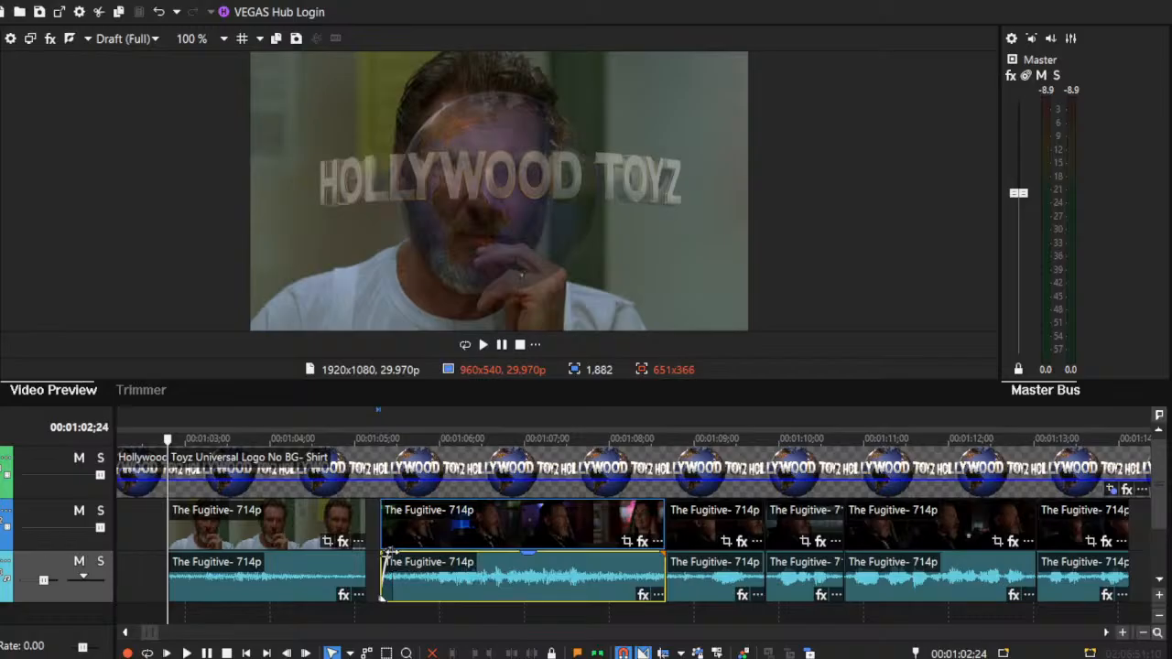
Step: Add a short fade-out to the end of the first short piece's audio, keeping the second piece's audio fade-in
click(357, 562)
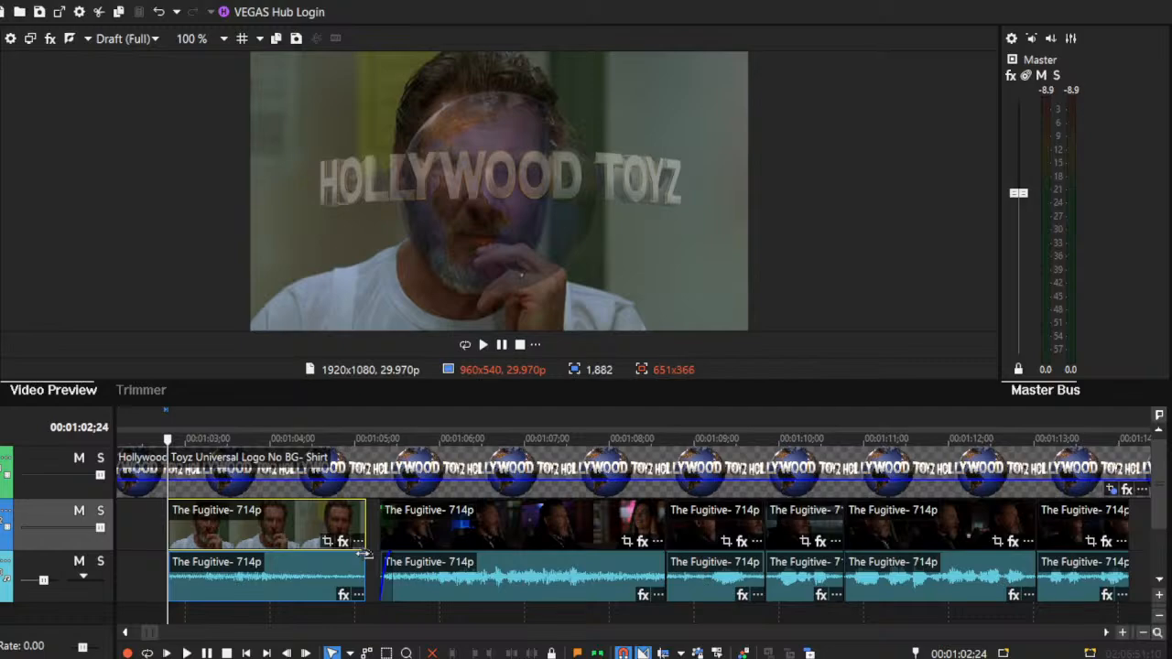
mouse_move(319, 534)
mouse_down()
mouse_move(362, 535)
mouse_move(342, 535)
mouse_up()
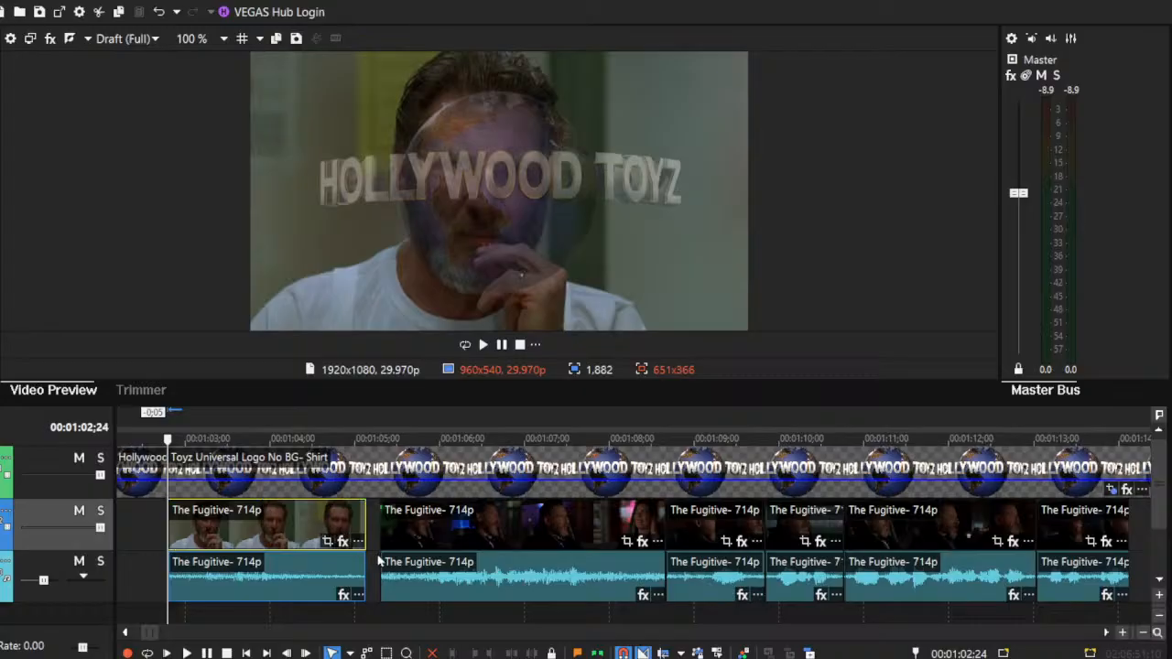
click(380, 555)
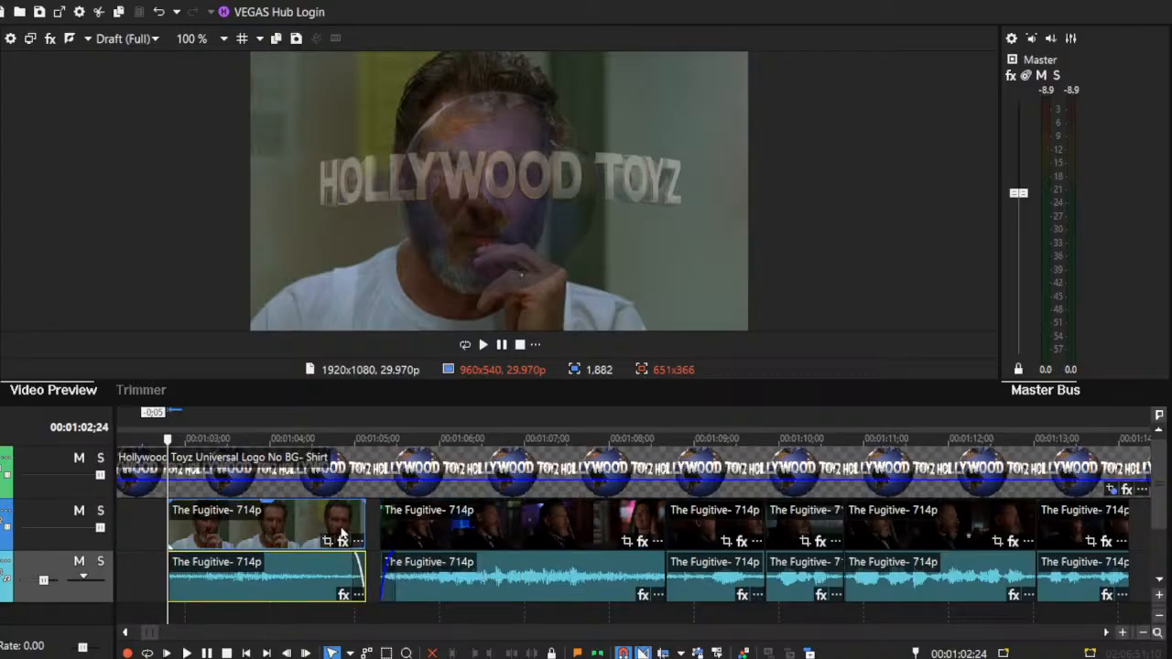
Step: Shift the first short Fugitive piece four frames later, narrowing the gap before the second piece
click(346, 536)
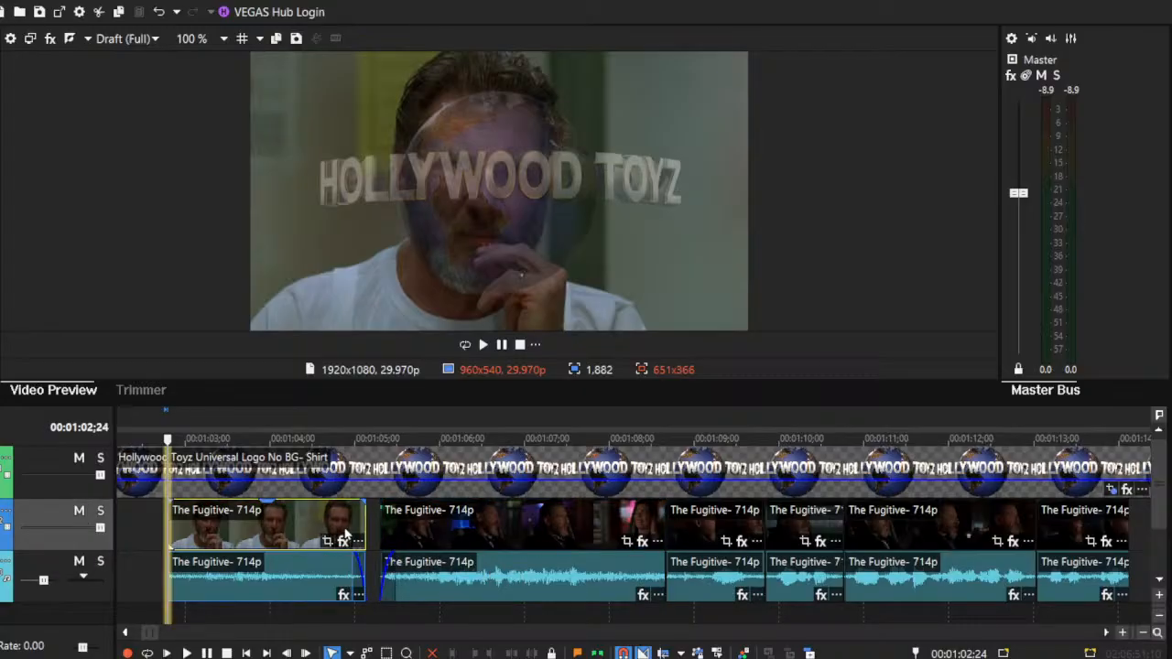
click(1122, 633)
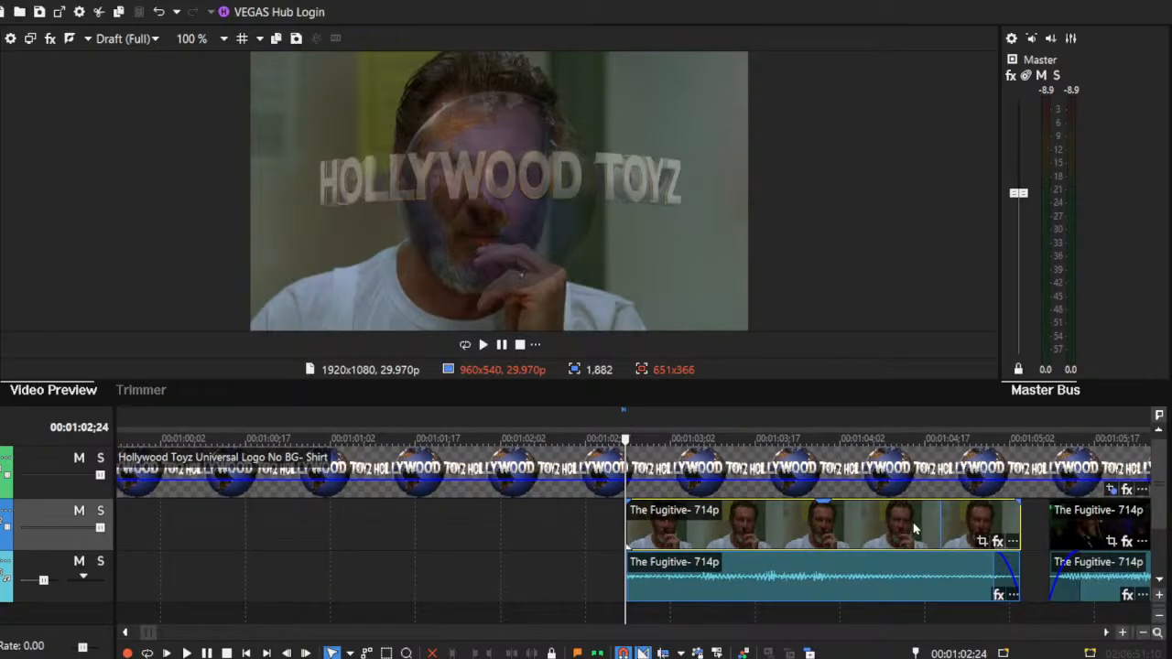
drag(913, 529, 925, 530)
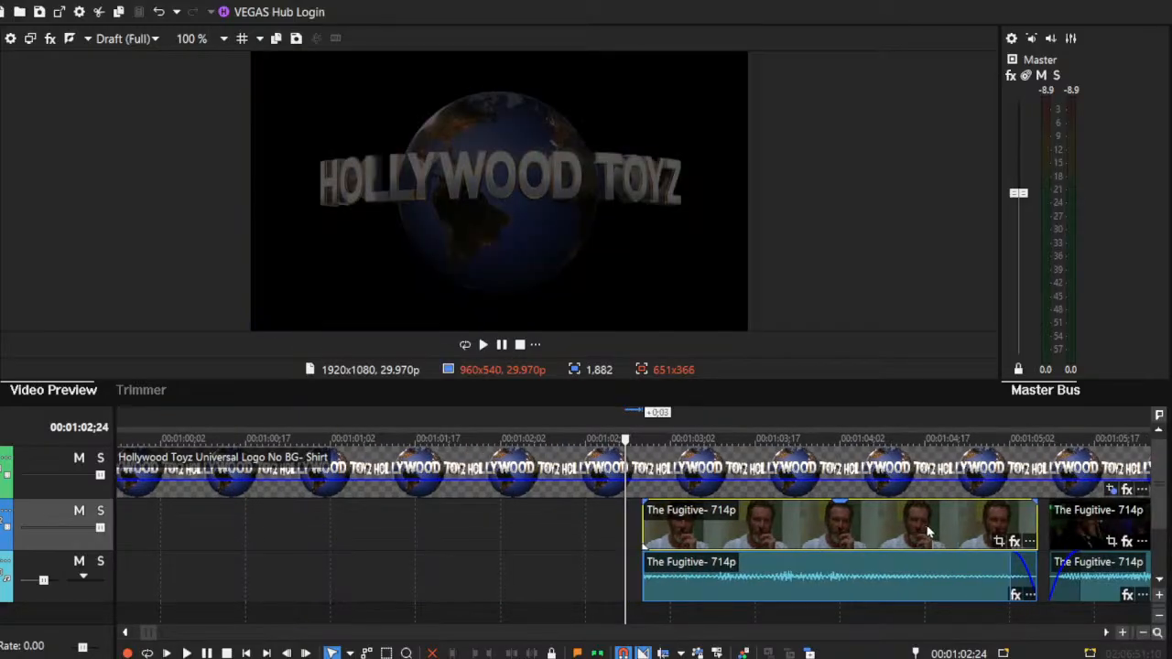
drag(971, 534, 975, 534)
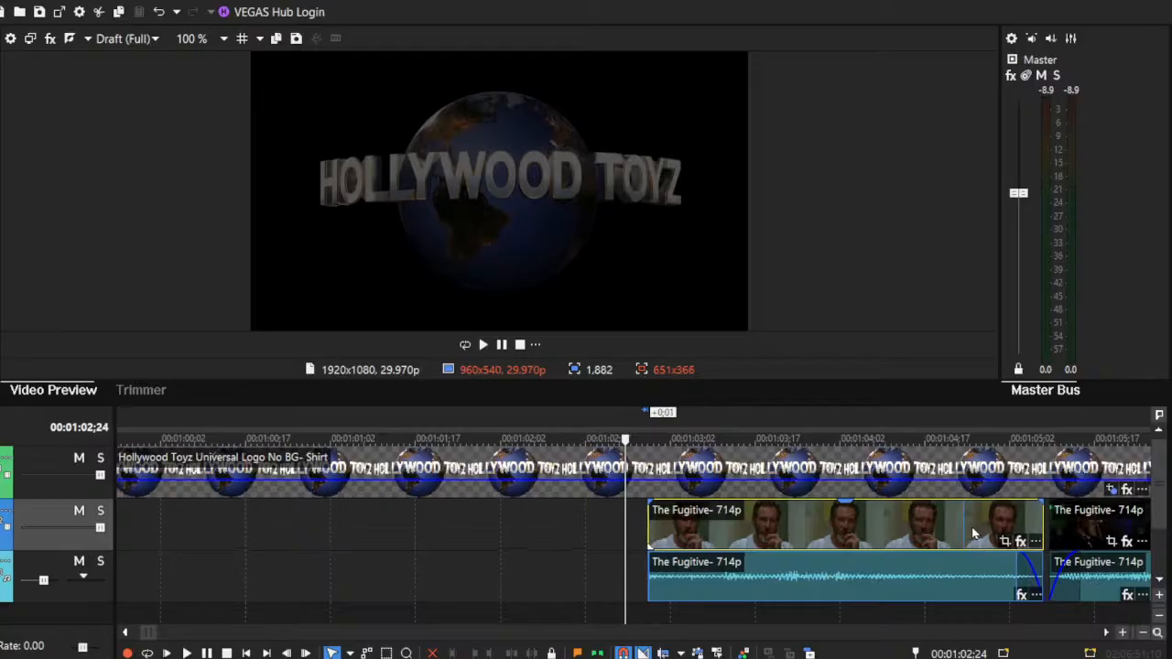
Step: Play the join, trim about 8 frames off the second piece's start, and move the first piece 8 frames later to sit just before it
click(1106, 632)
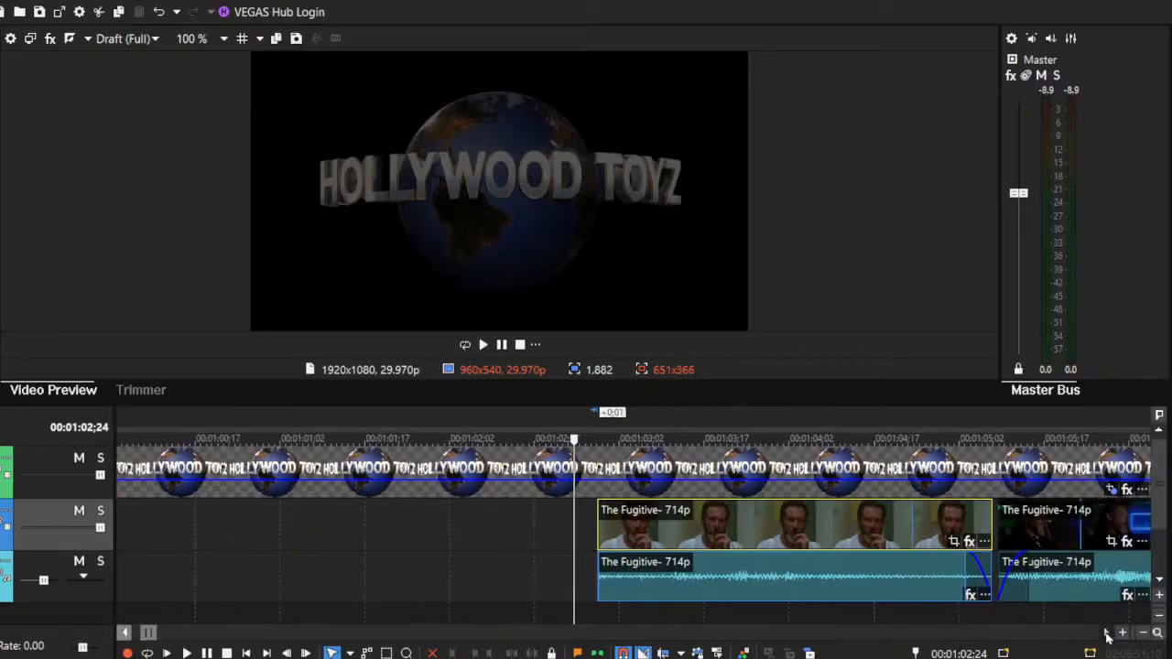
key(space)
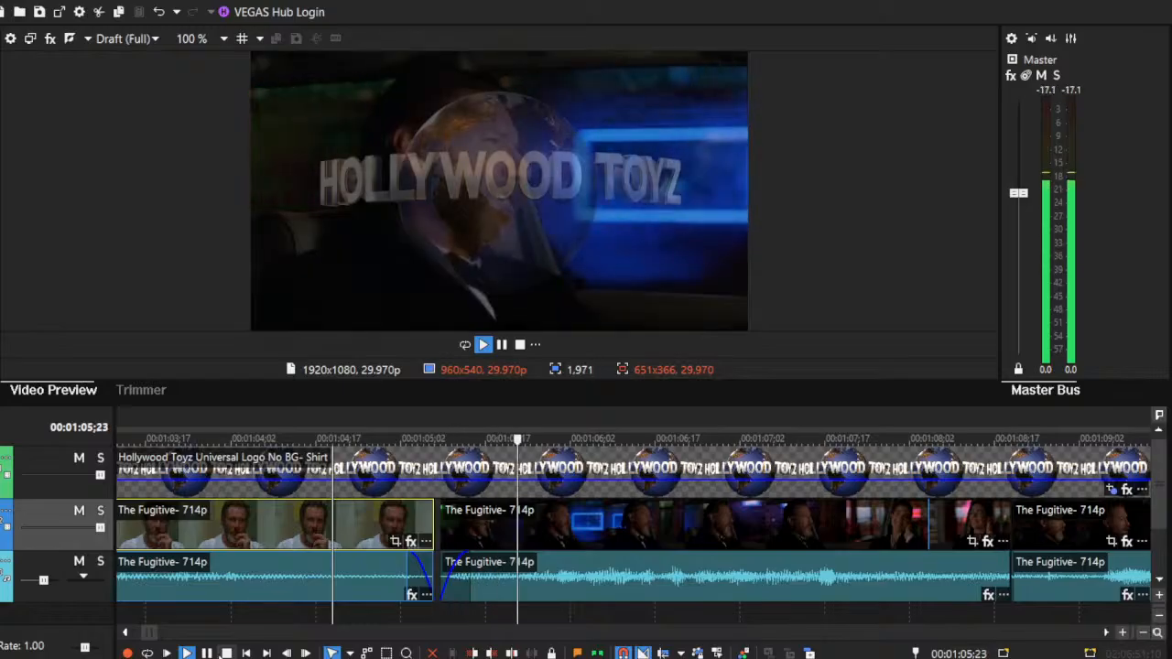
key(space)
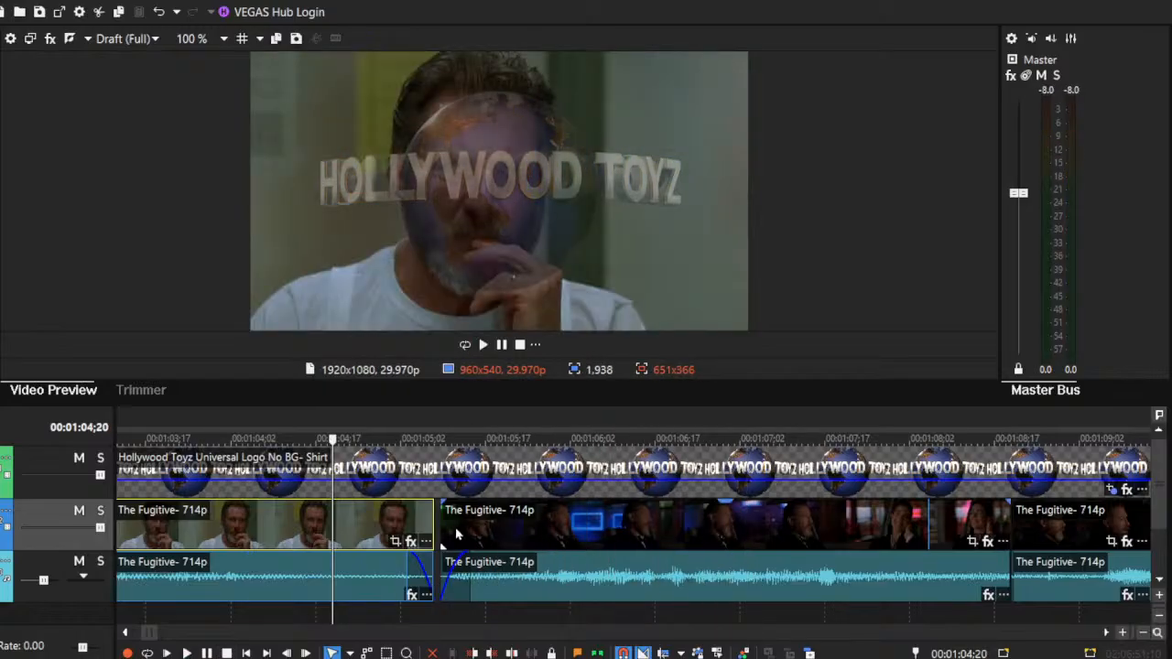
drag(441, 522, 483, 528)
click(187, 653)
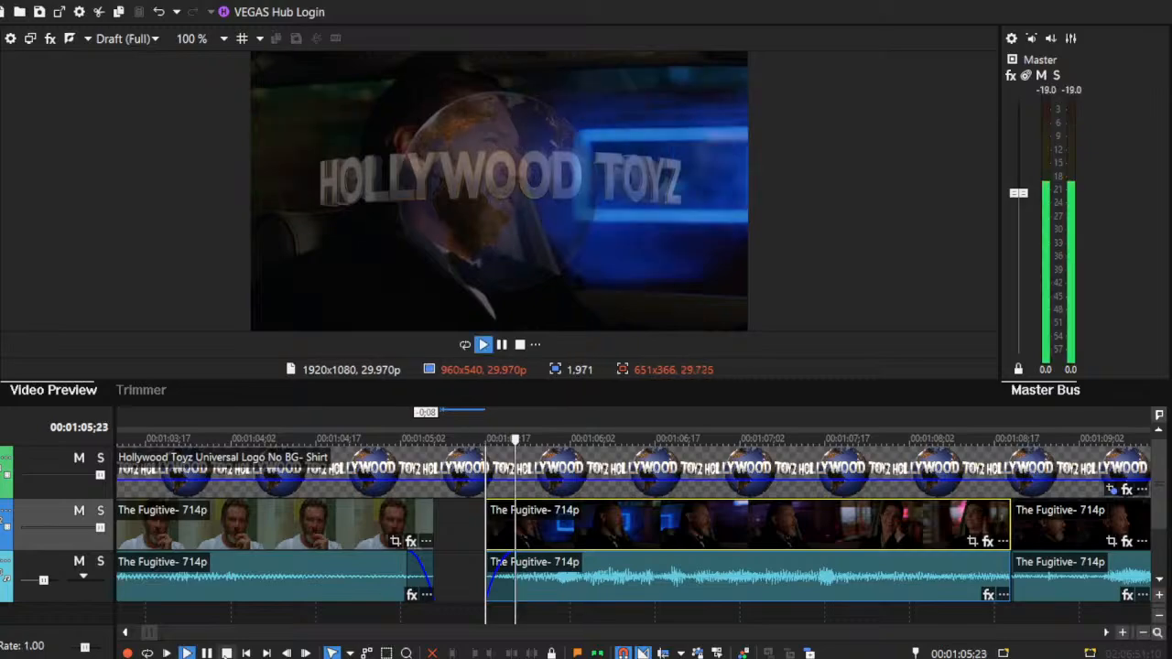
click(226, 653)
drag(433, 524, 461, 526)
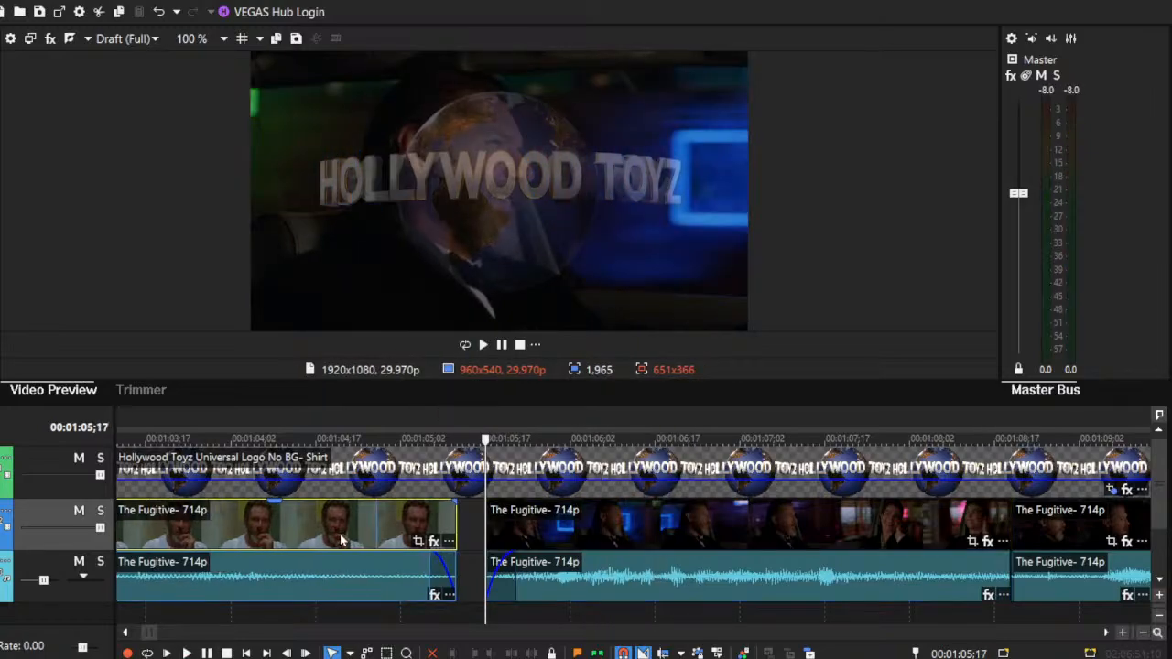
drag(351, 540, 365, 547)
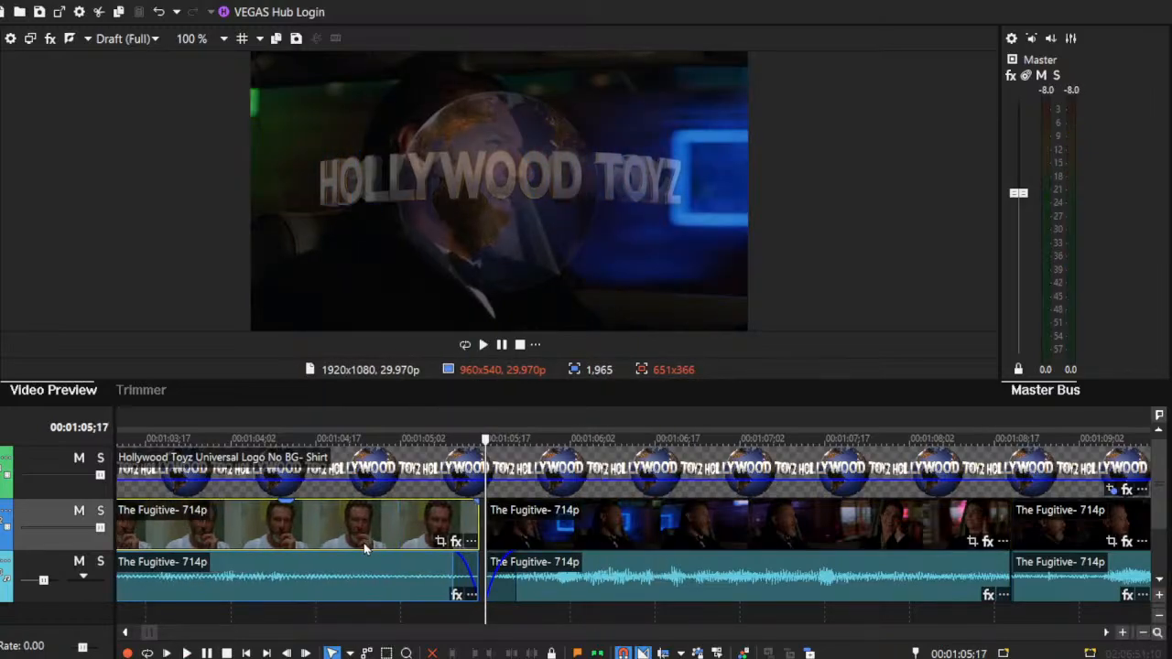
Step: Play the short pieces from 00:01:06;04 and again from 00:01:07;18 to check the transition from the second piece into the third
click(600, 535)
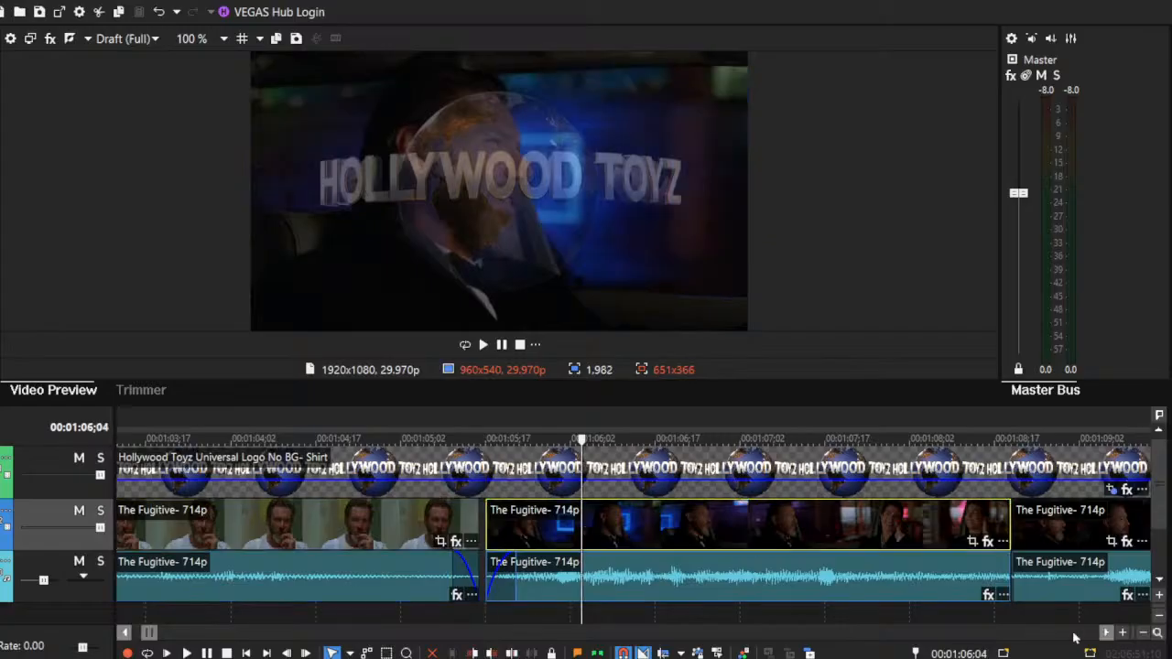
click(1141, 636)
click(1141, 636)
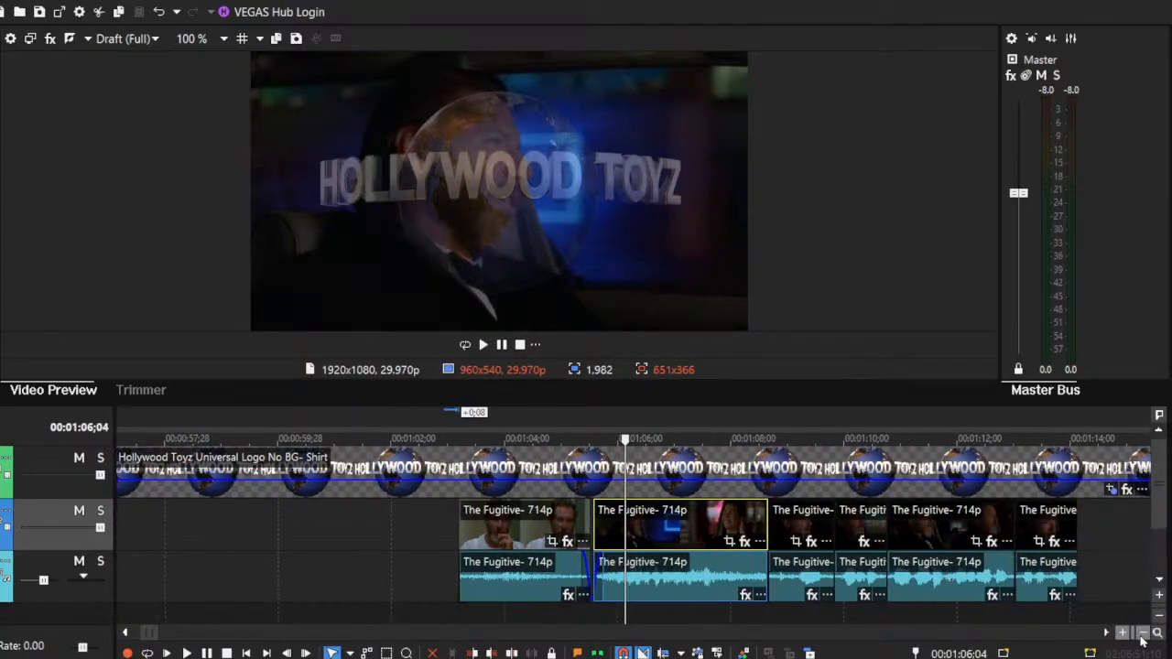
scroll(733, 609, right, 5)
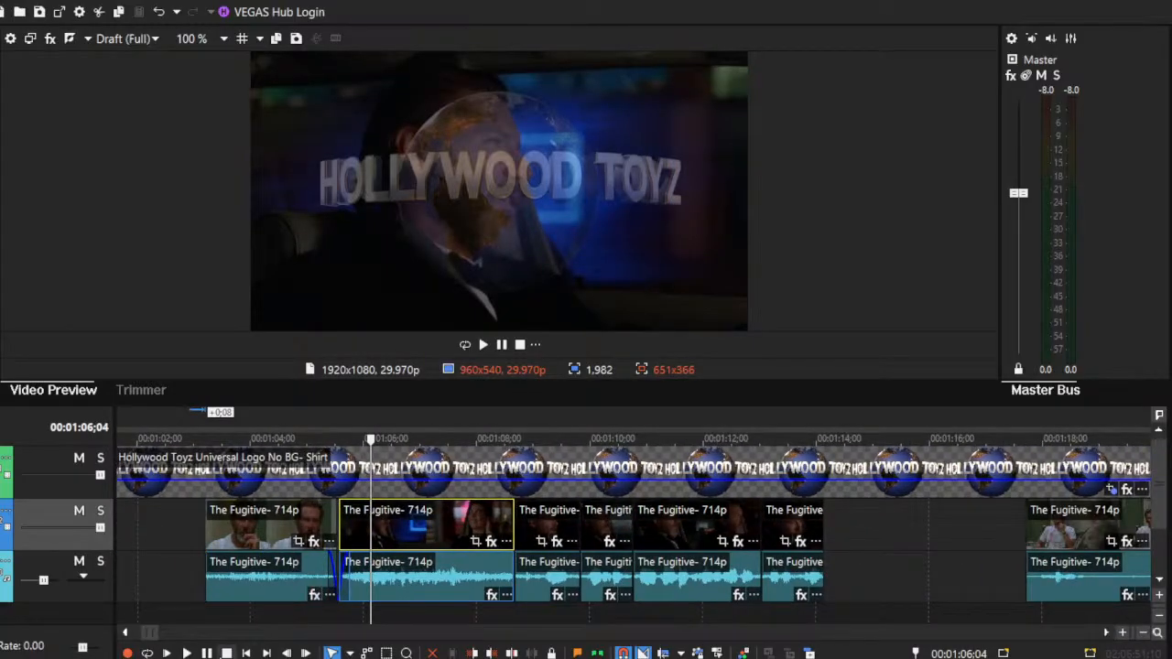
click(186, 653)
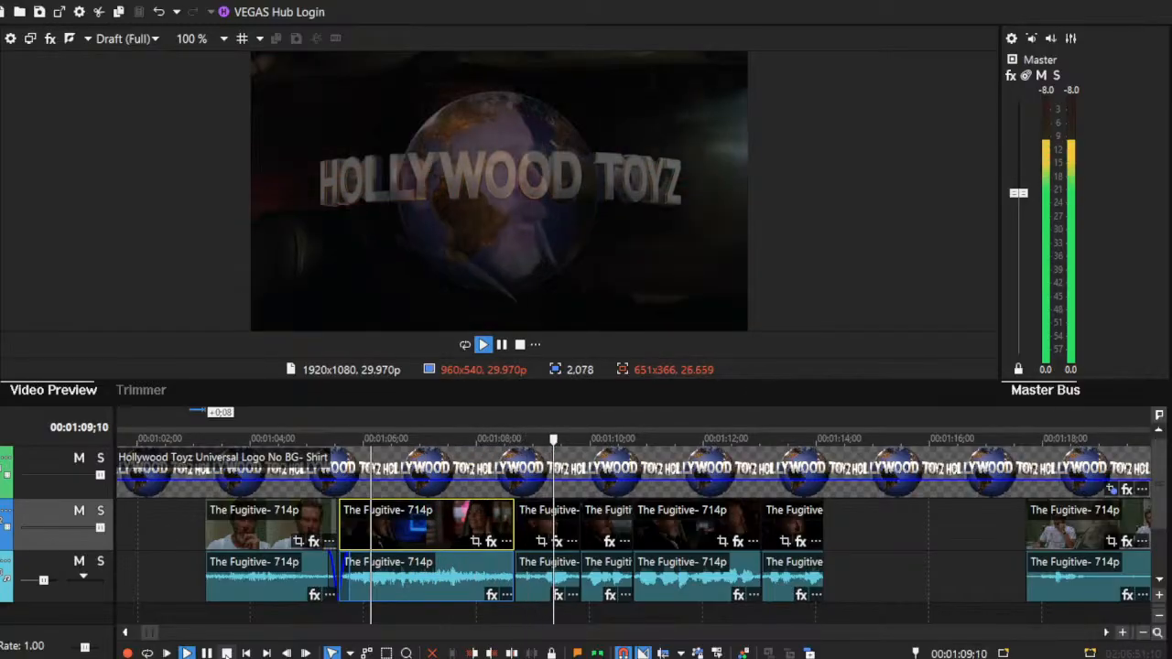
key(space)
click(453, 574)
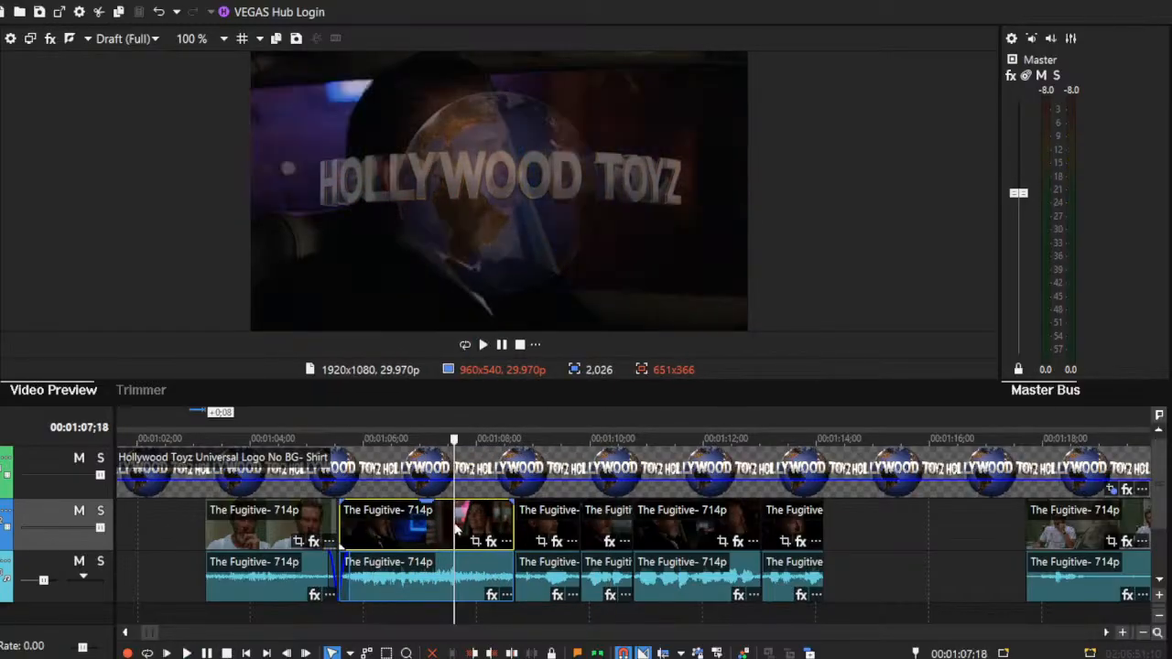
click(186, 653)
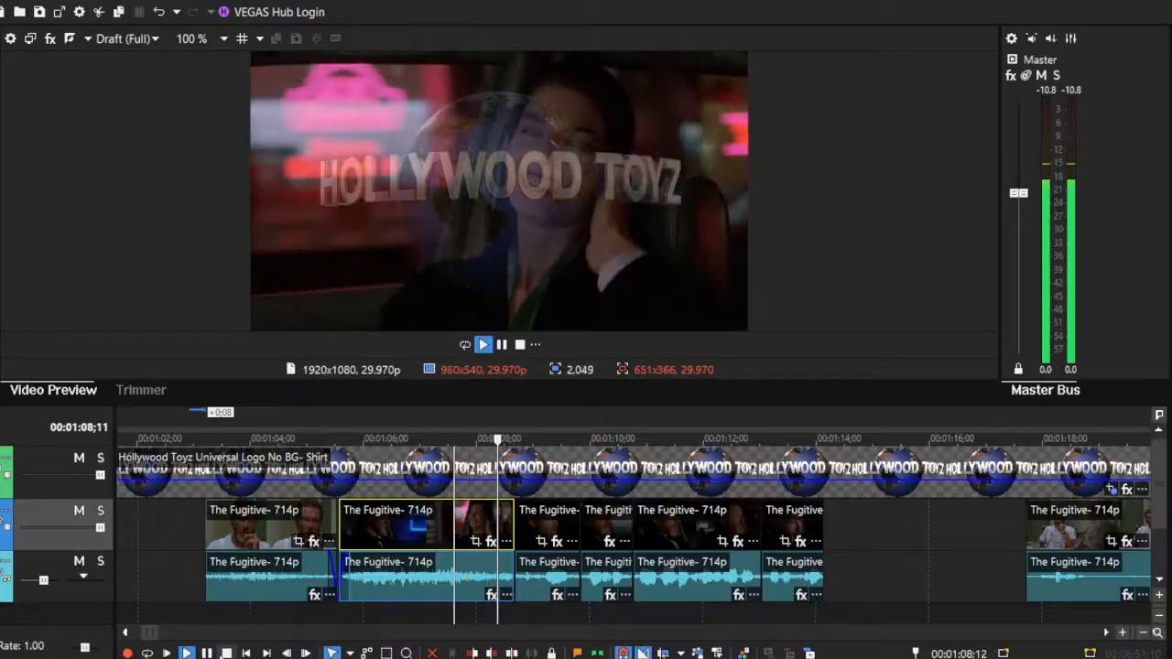
key(space)
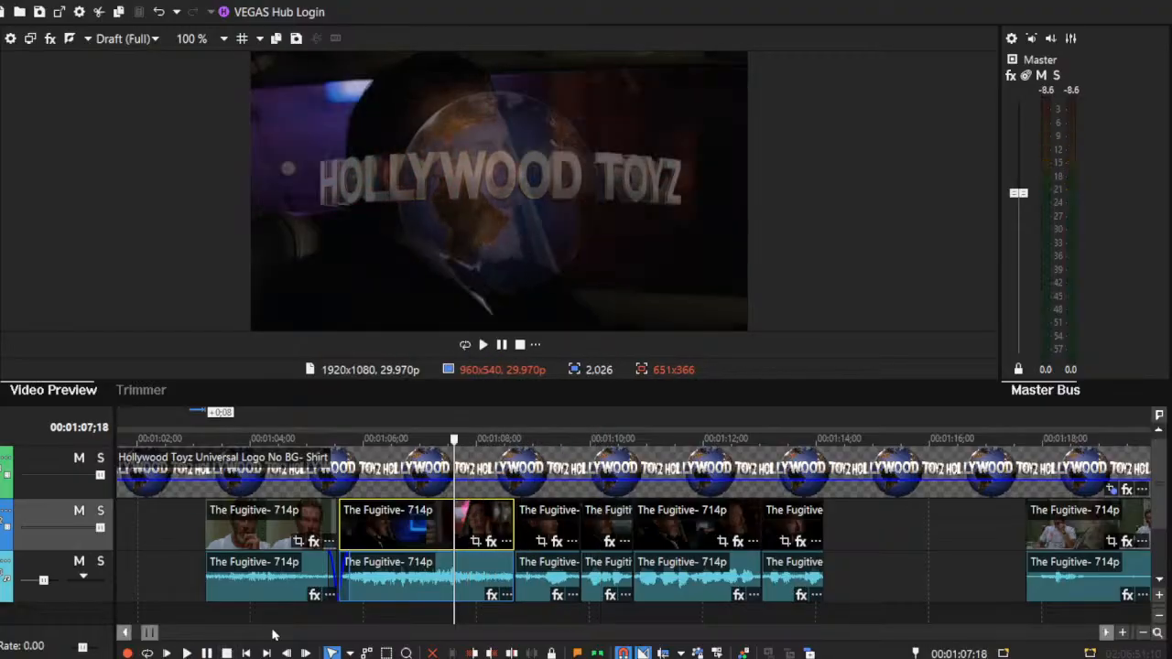
click(186, 653)
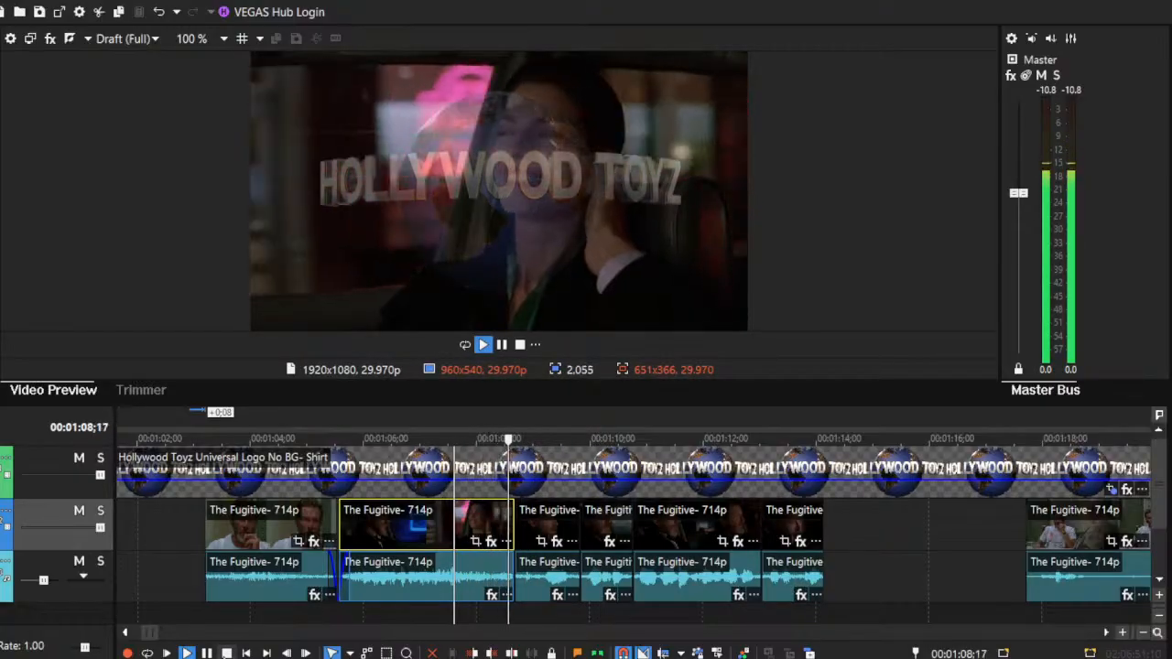
key(space)
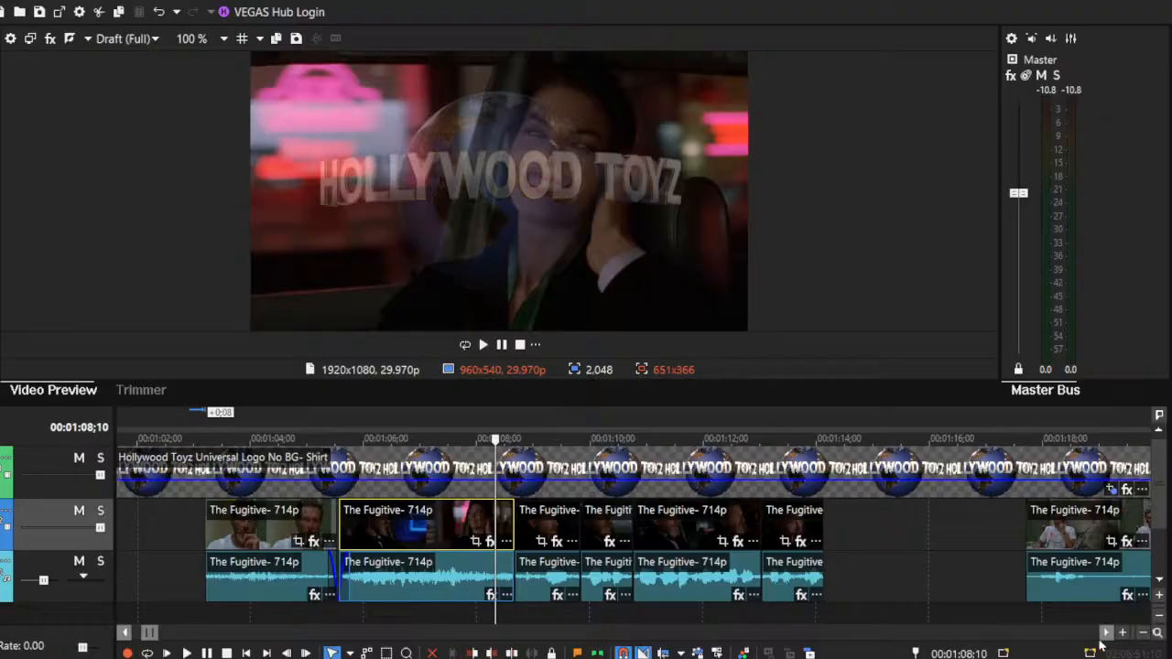
Step: Trim about three frames off the second piece's end and adjust the third piece's start, leaving a small gap between them
scroll(630, 509, up, 5)
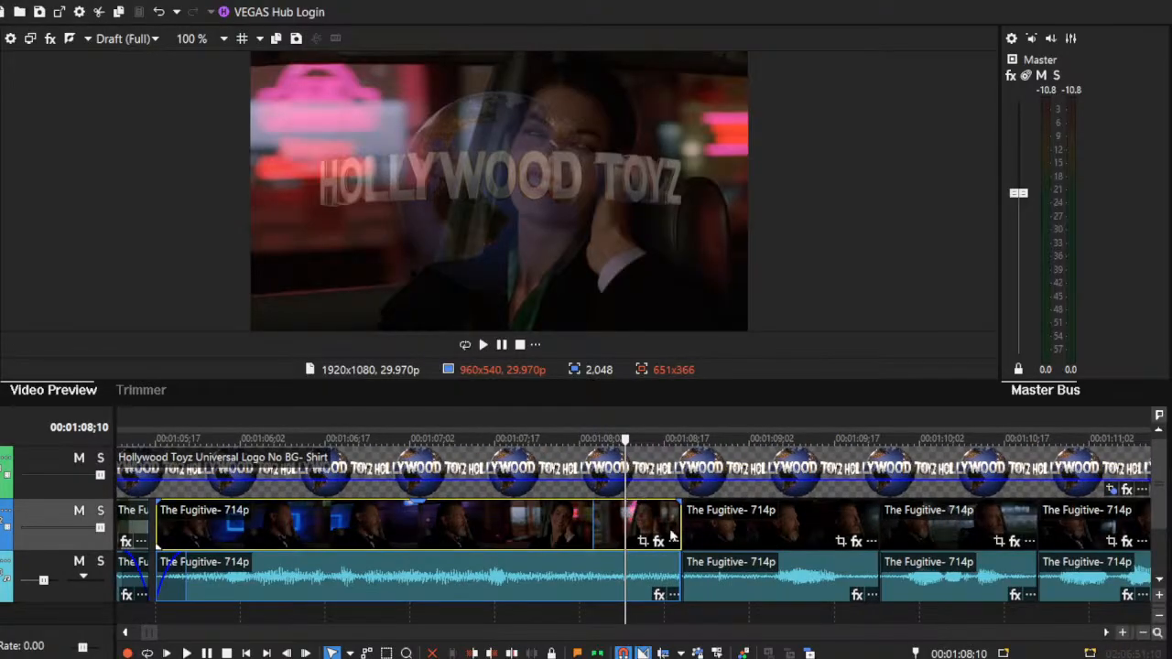
drag(680, 522, 729, 524)
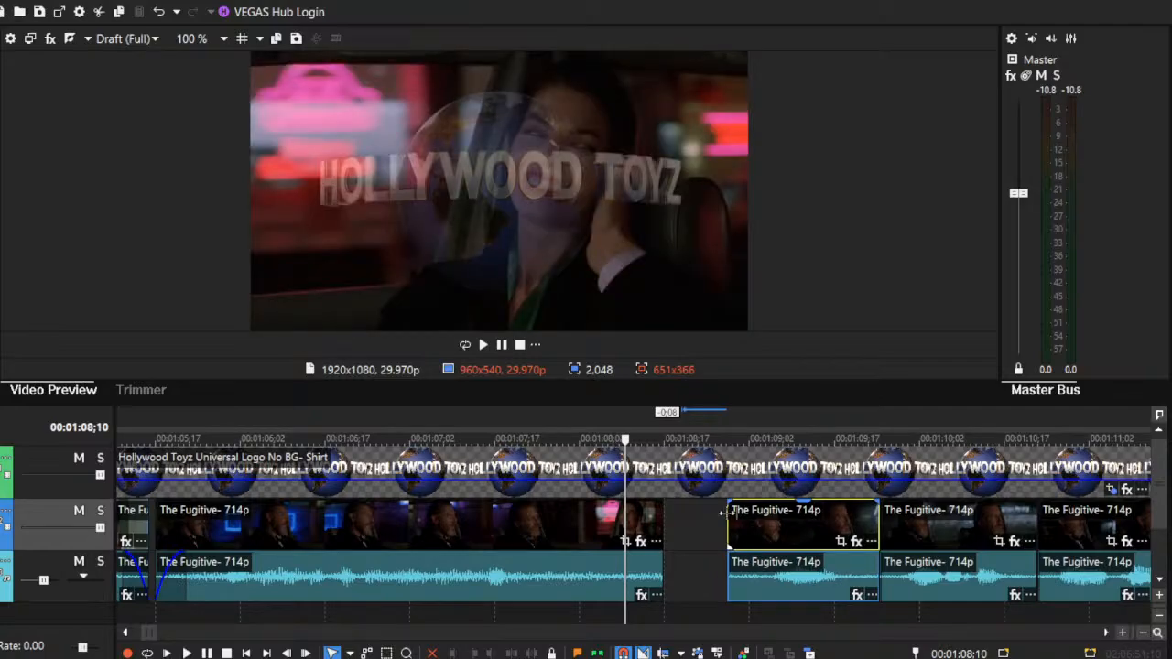
drag(729, 522, 688, 517)
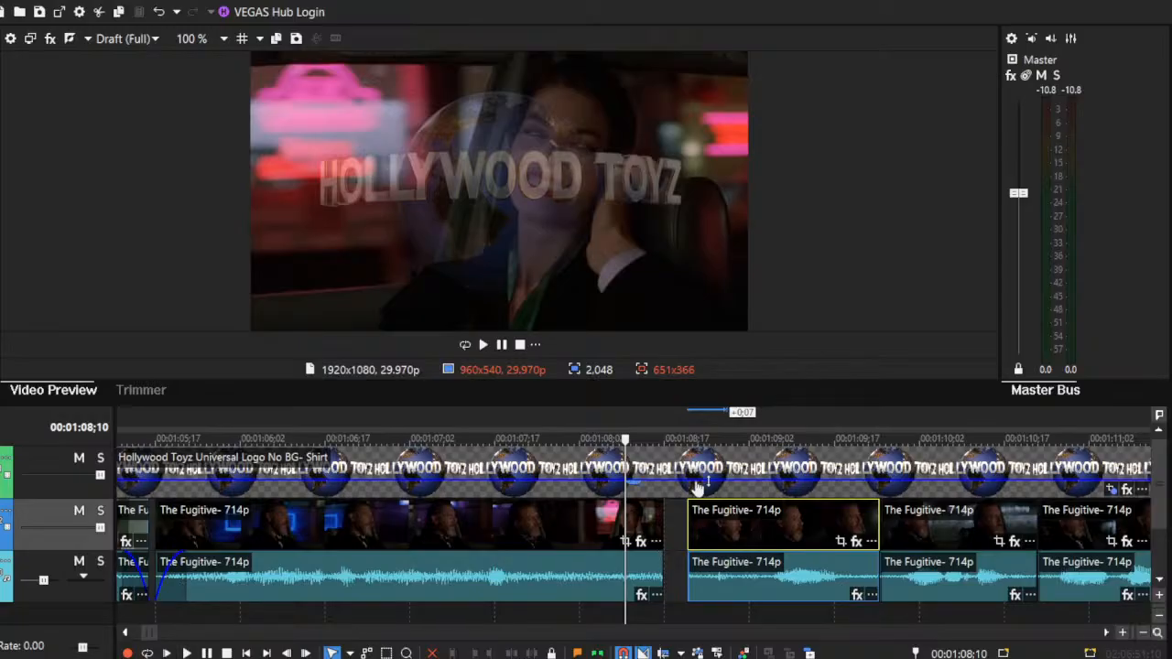
Step: Play the third piece from 00:01:08;26, then play across the gap from the end of the second piece
drag(624, 507, 717, 504)
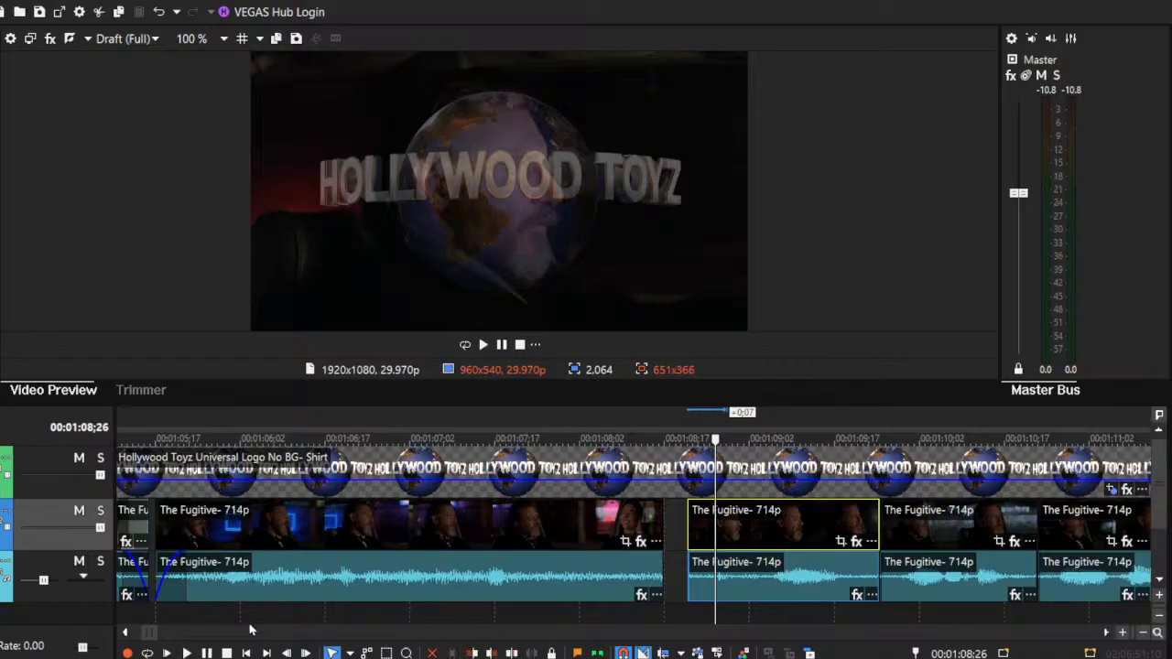
click(187, 653)
click(227, 653)
click(187, 653)
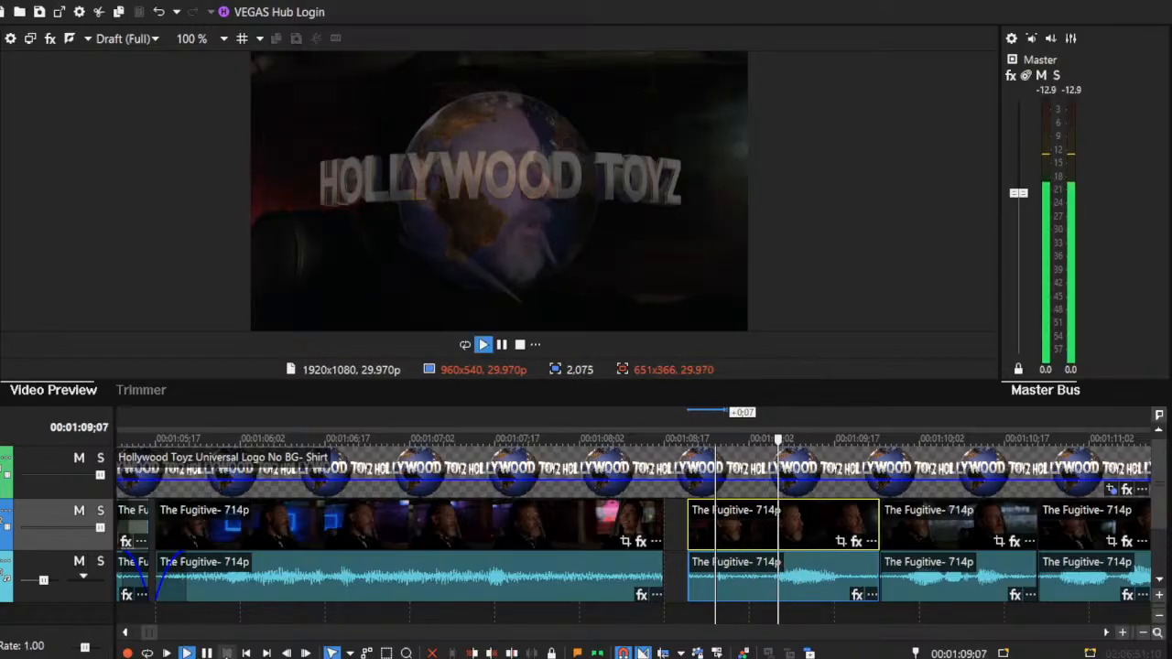
click(226, 653)
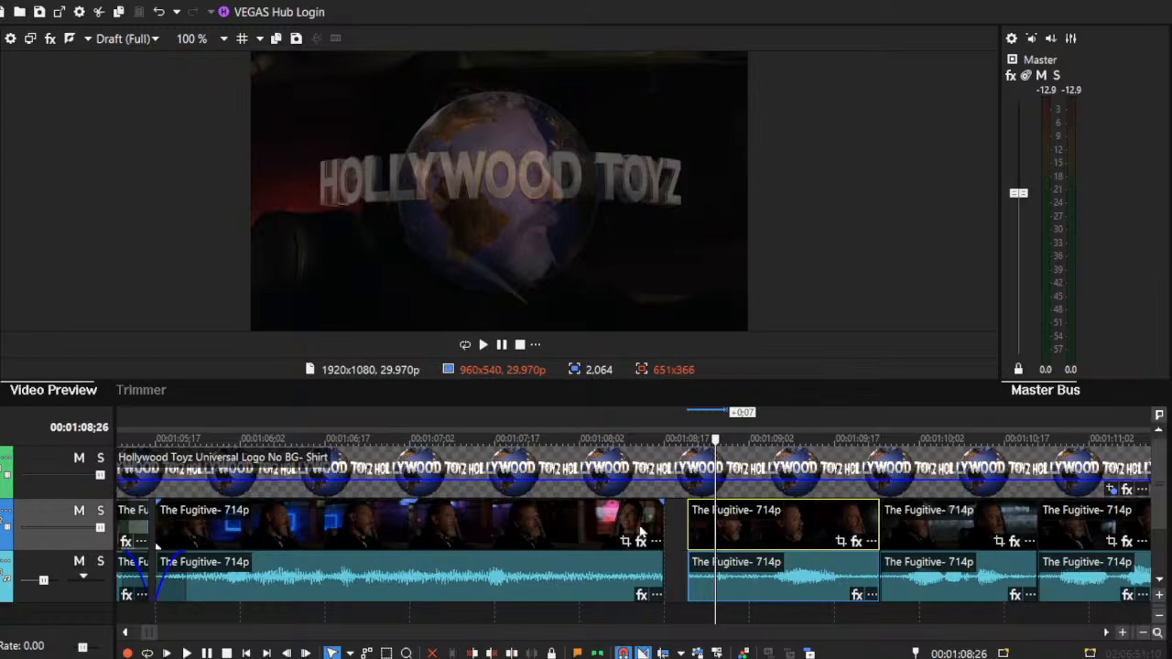
click(645, 534)
click(187, 653)
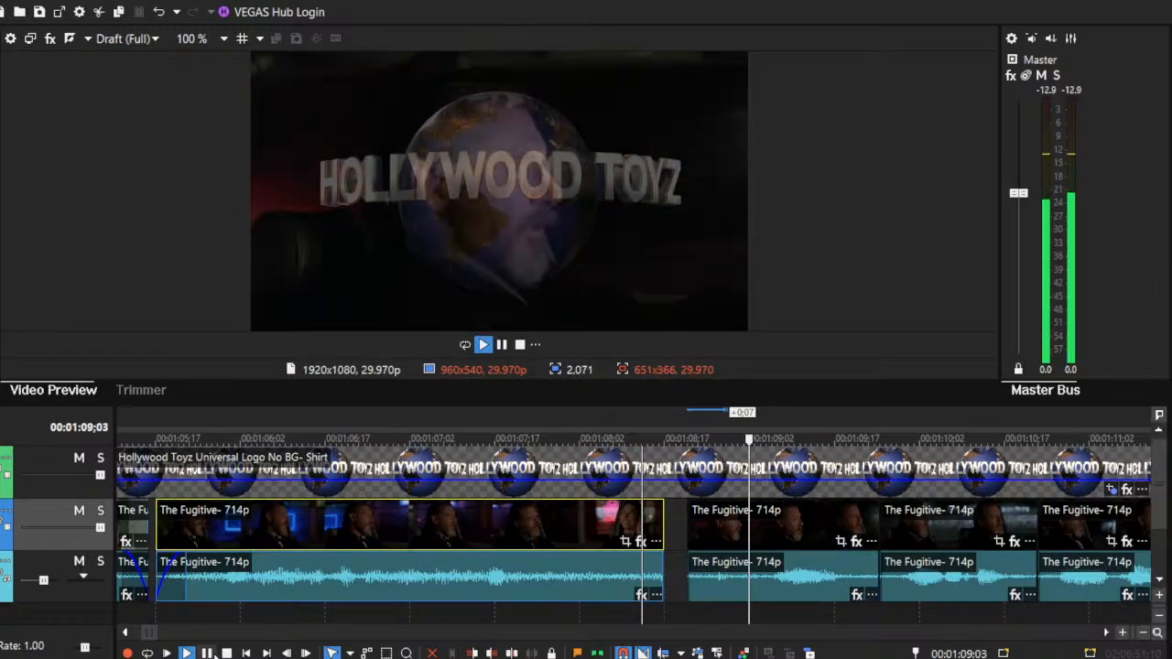
click(206, 653)
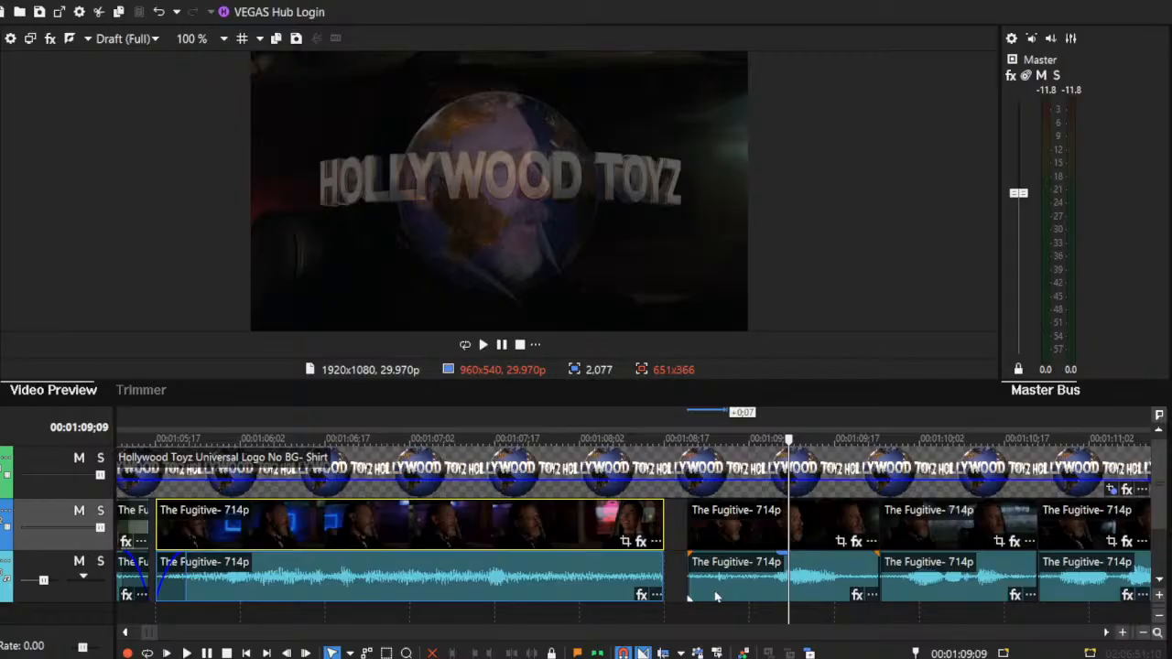
Step: Trim another 6 frames off the third piece's start and play the result
click(715, 583)
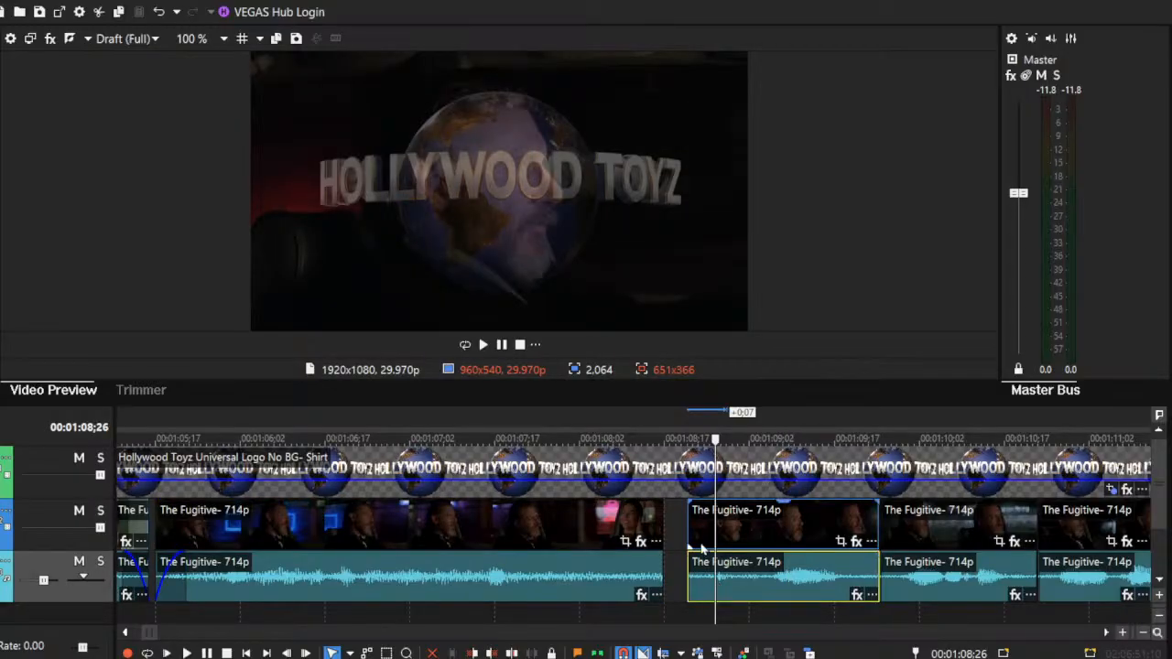
drag(685, 527, 716, 533)
key(space)
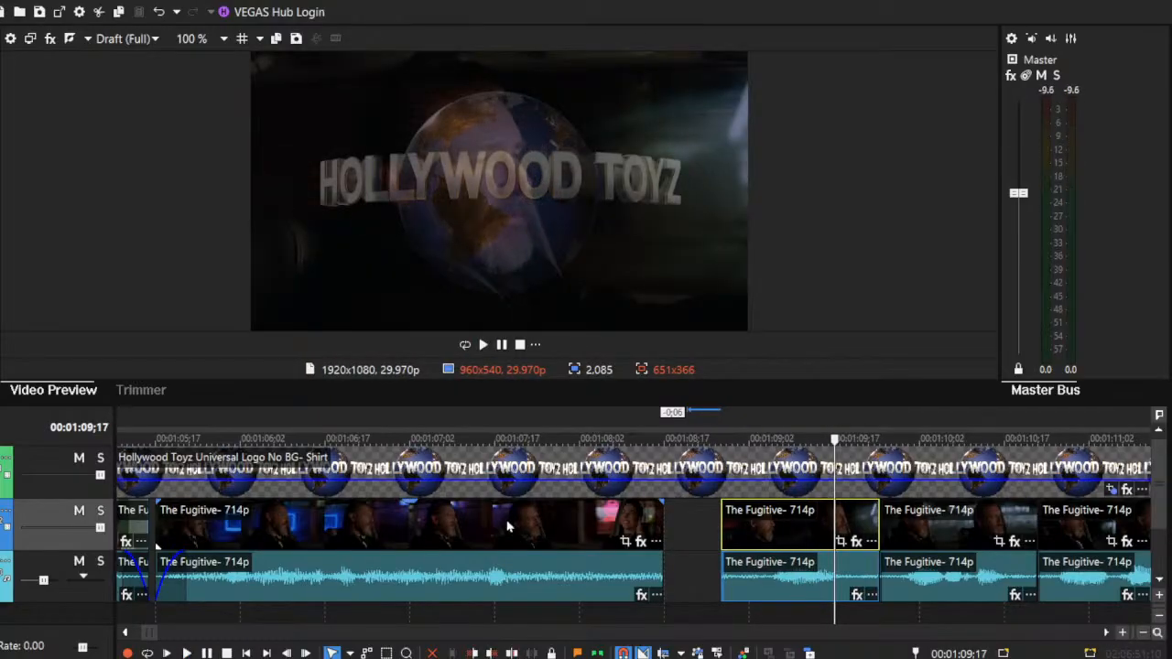
Step: Move the third, fourth, fifth and sixth short pieces 10 frames earlier one by one, butting each against the preceding piece
drag(761, 527, 698, 524)
drag(912, 529, 849, 532)
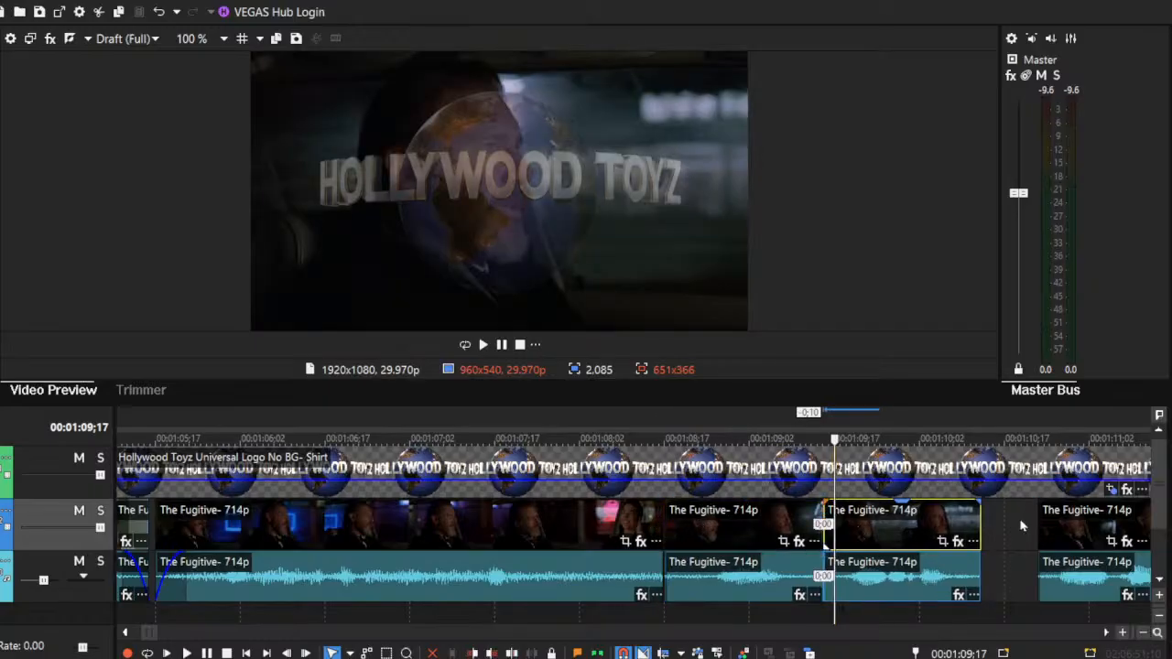
drag(1093, 531, 1035, 531)
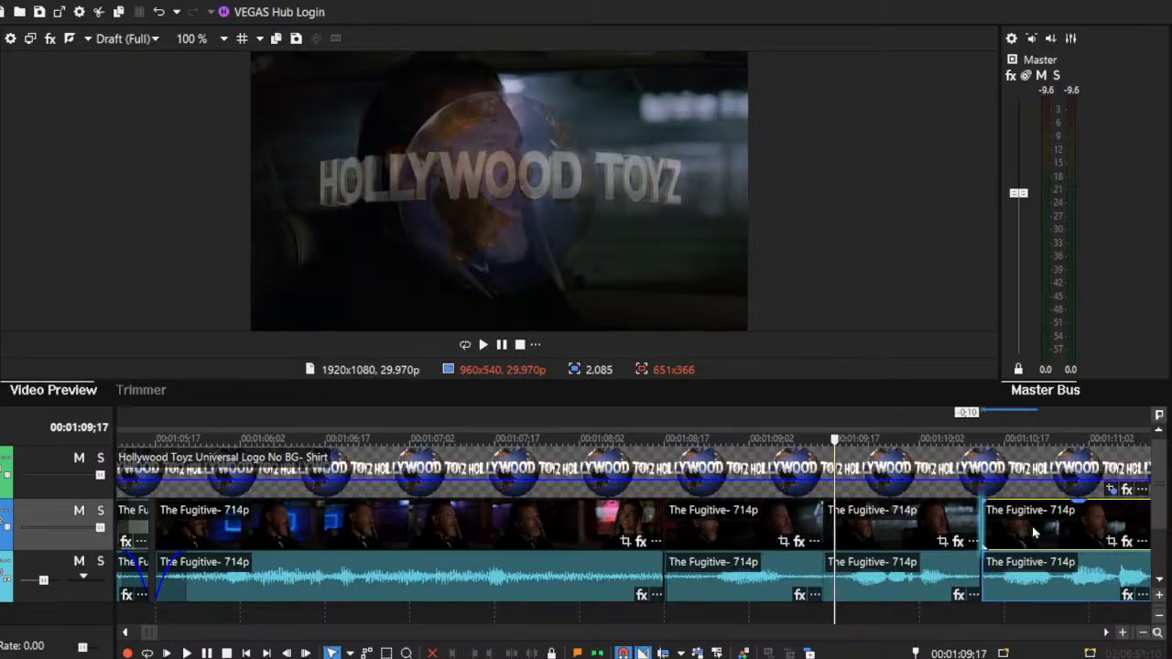
click(921, 528)
click(1144, 640)
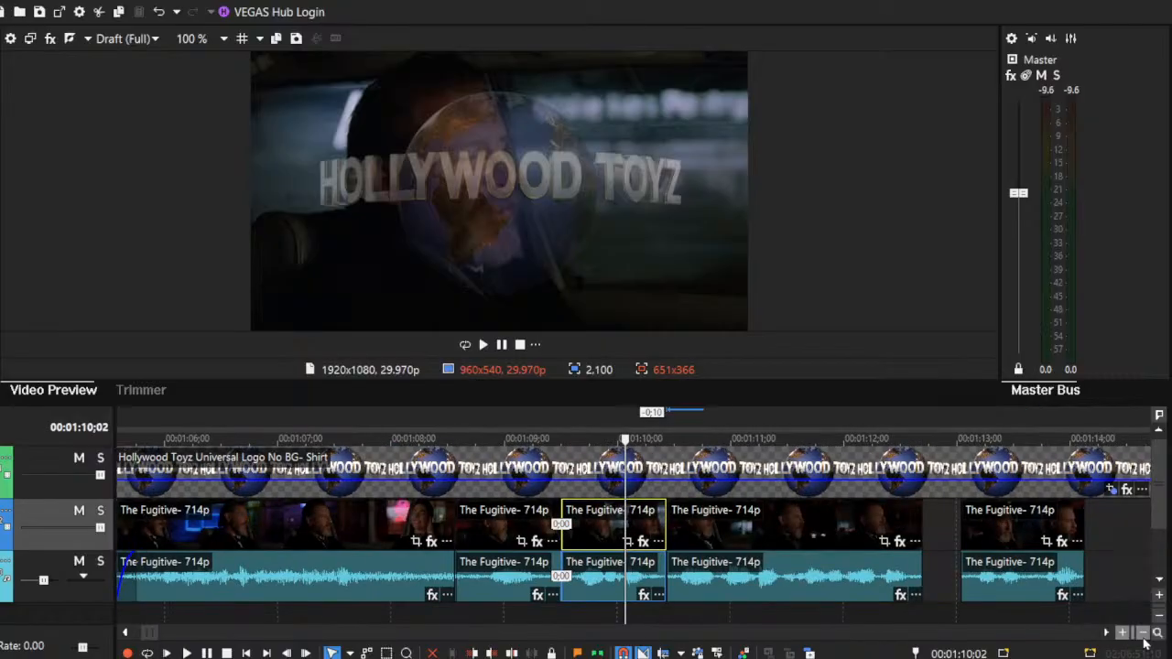
drag(986, 526, 950, 525)
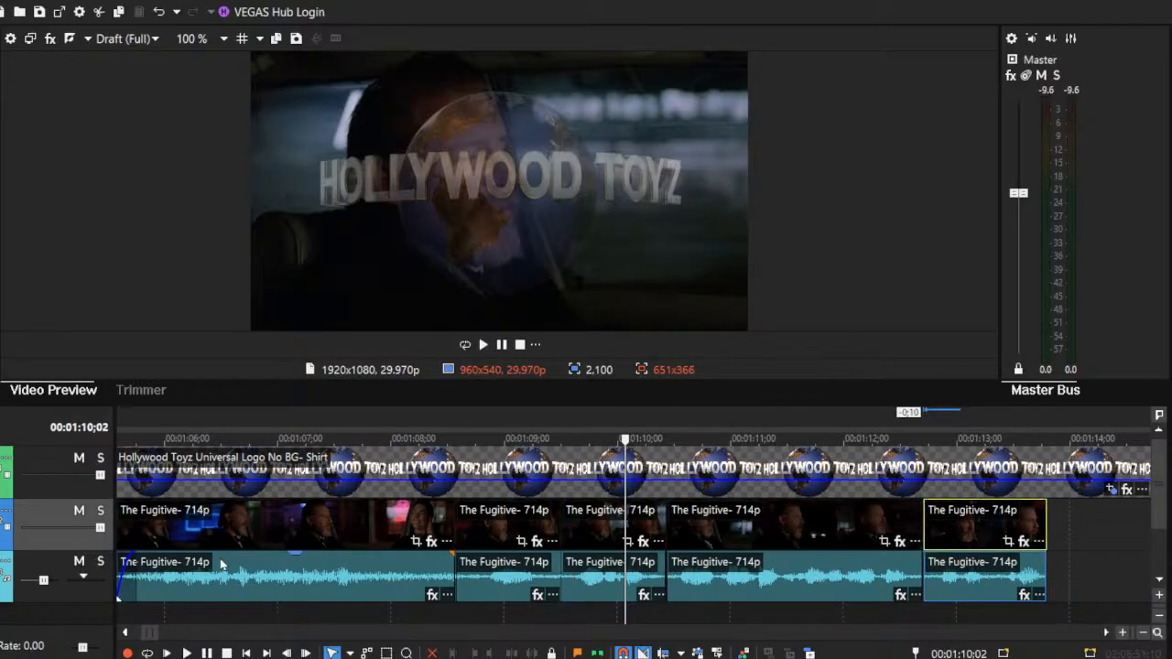
Step: Play the short pieces from 00:01:05;25 across the join between the second and third pieces
click(147, 533)
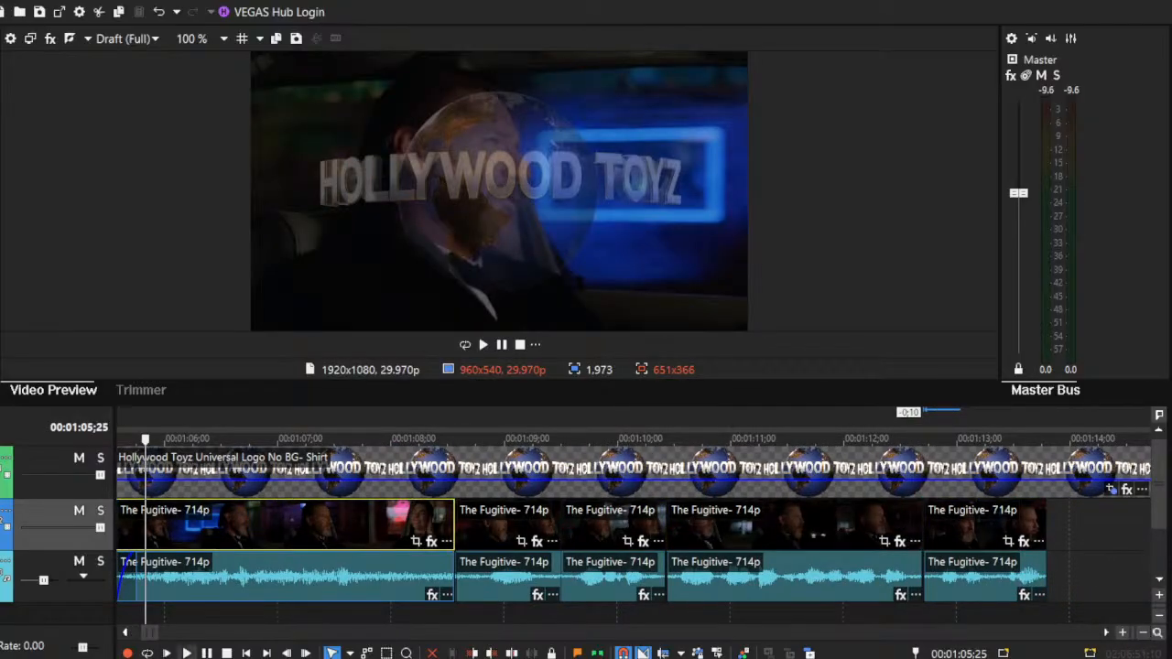
click(186, 653)
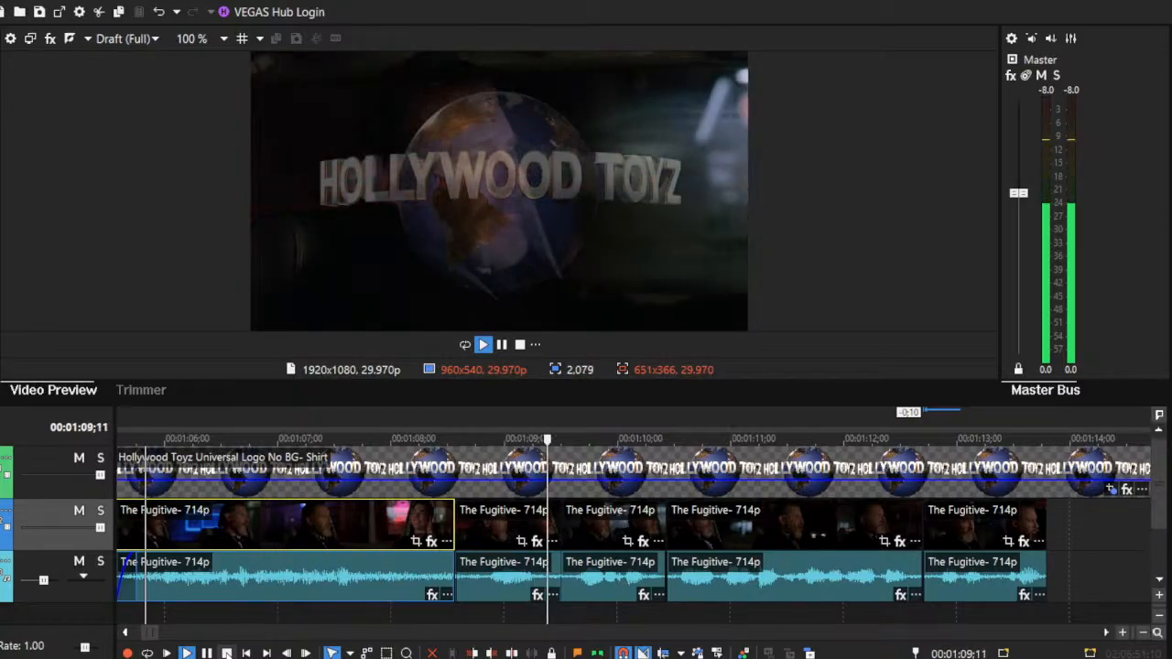
key(space)
Step: Trim 3 frames off the third piece's start, close the gaps by shifting the third to sixth pieces 3 frames earlier, and play the result
drag(455, 540, 480, 541)
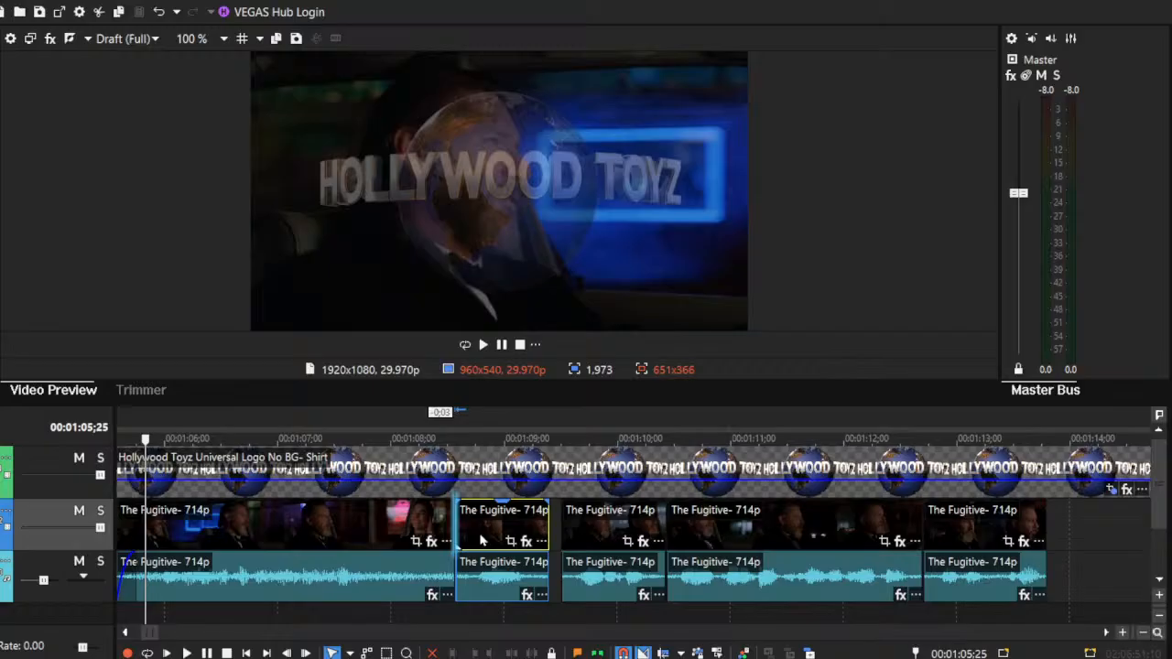
click(596, 534)
drag(596, 534, 586, 534)
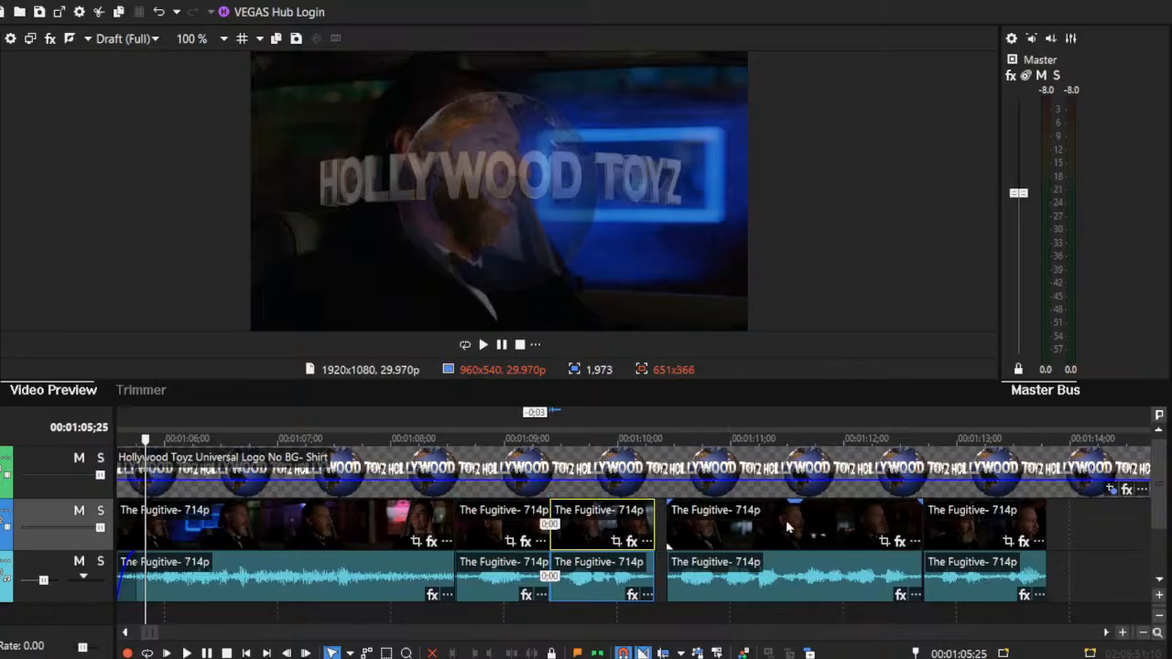
drag(789, 528, 777, 527)
click(930, 528)
drag(929, 528, 917, 528)
click(186, 653)
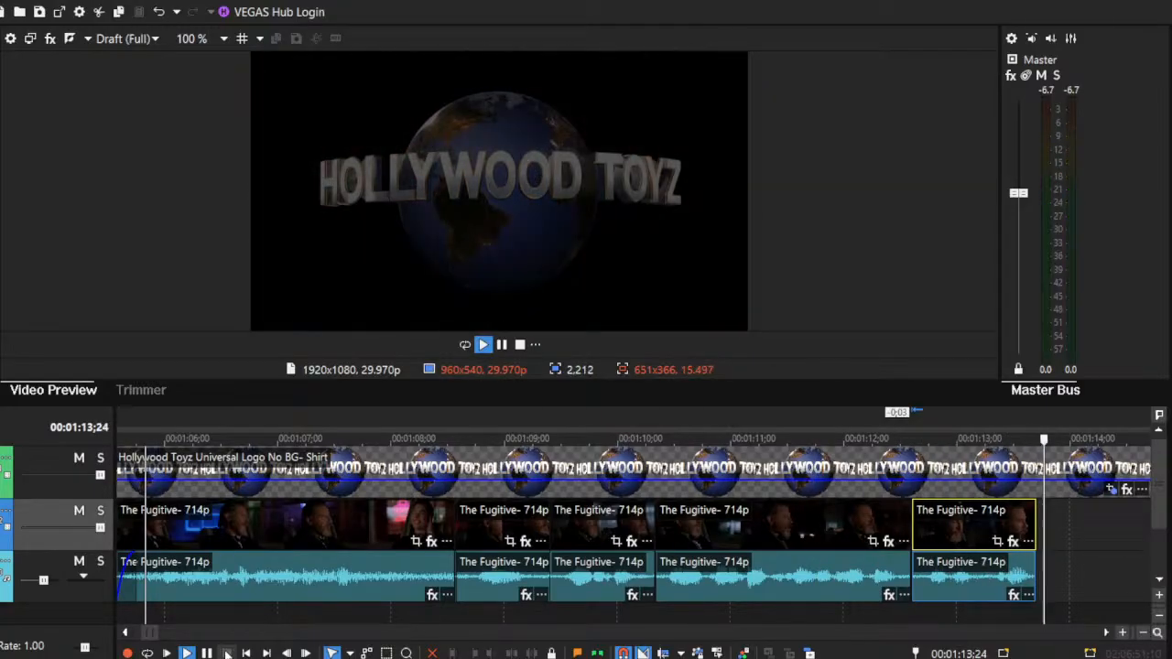
click(227, 653)
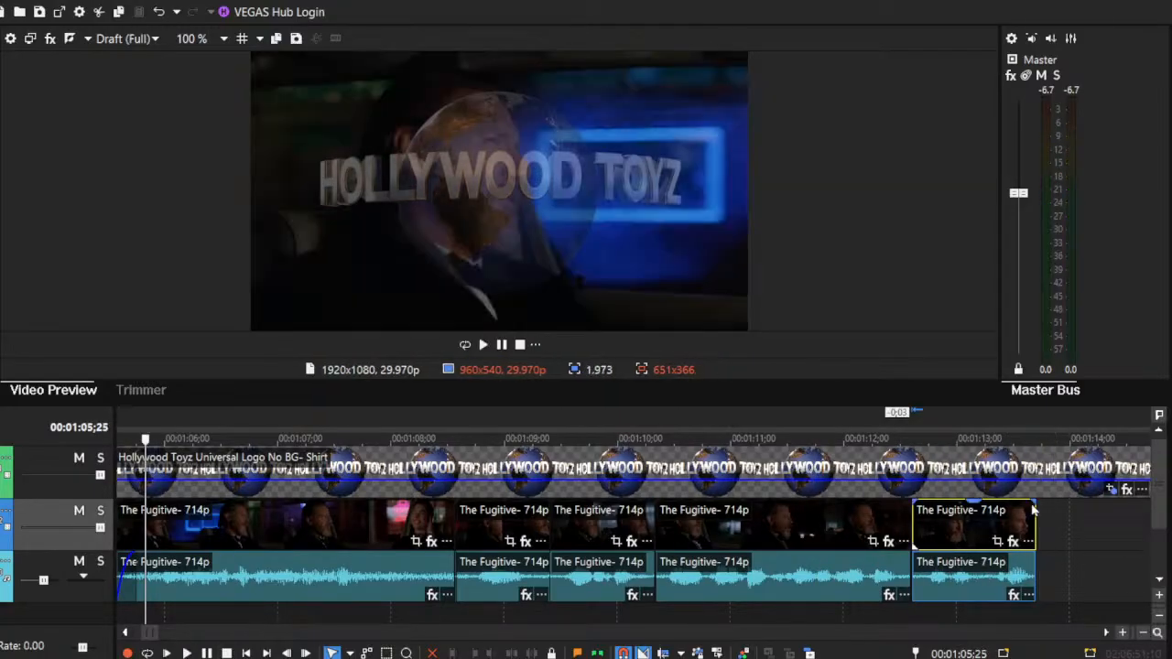
Step: Set a time selection spanning all six short pieces, from 00:01:03;06 to 00:01:13;21
click(1143, 633)
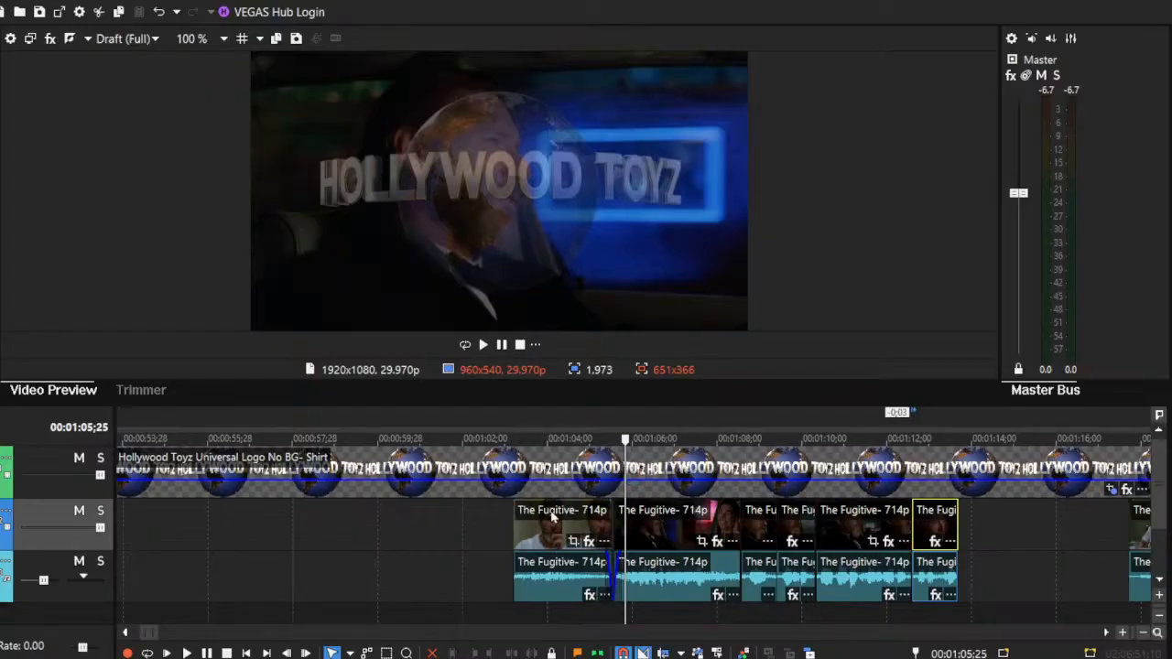
click(504, 417)
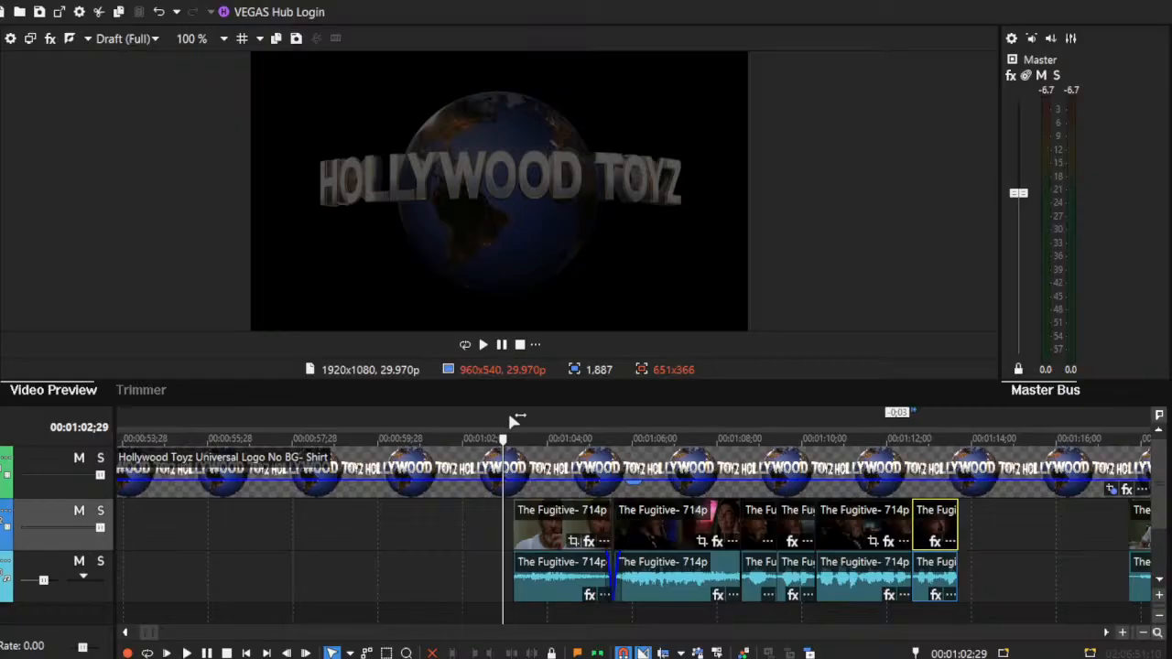
drag(515, 419, 960, 431)
double_click(851, 431)
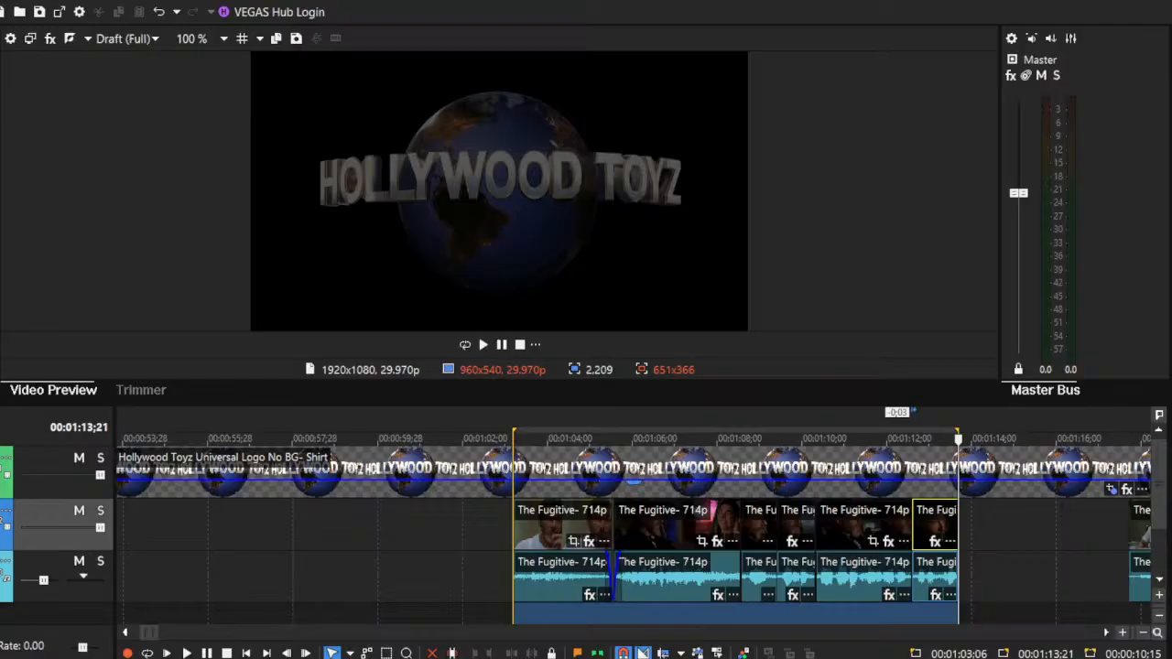
Step: Move the first short piece 3:05 earlier and then another 6 frames, and delete it with its audio
click(574, 540)
click(565, 527)
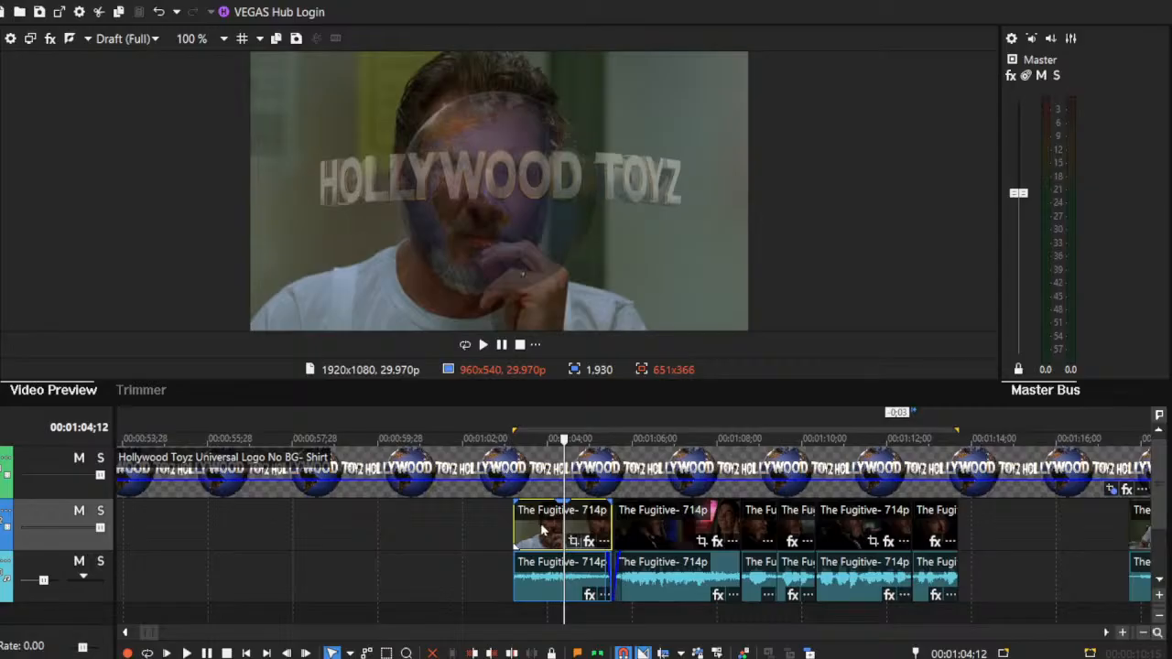
drag(541, 531, 431, 537)
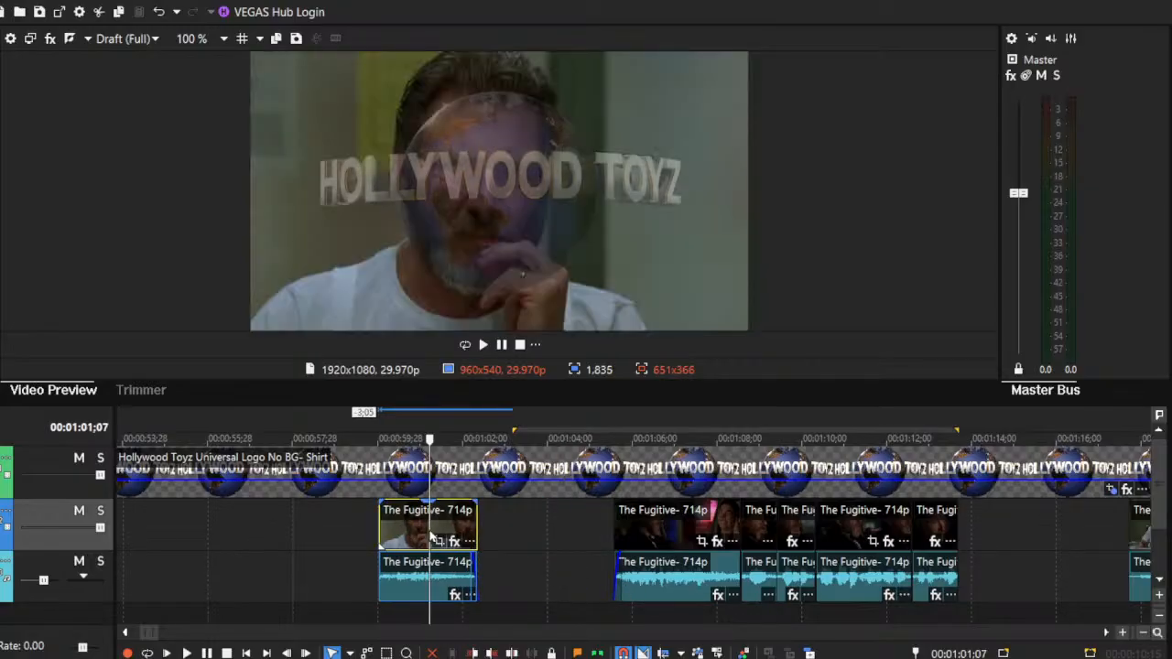
click(416, 580)
click(421, 589)
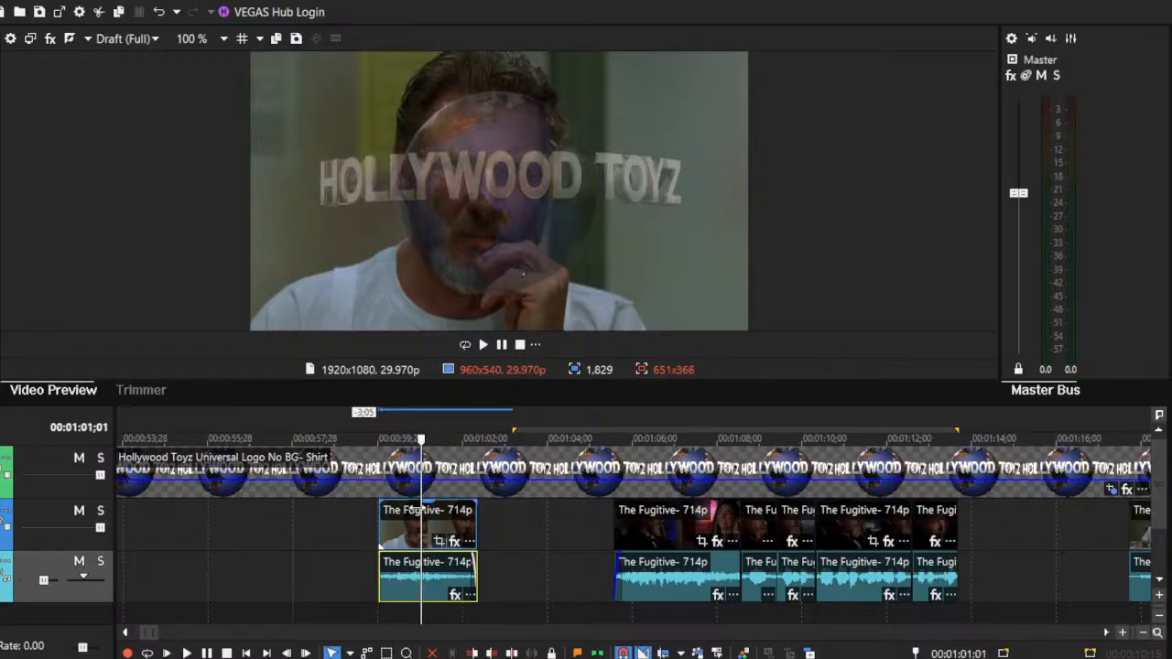
click(417, 515)
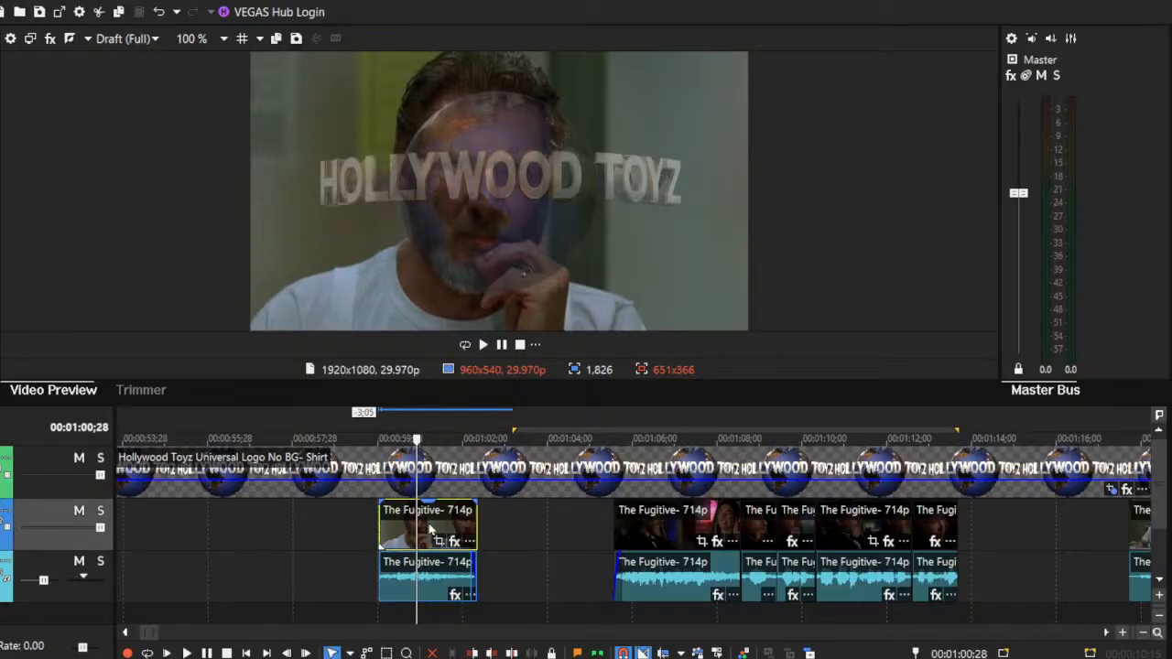
mouse_move(430, 529)
mouse_down()
mouse_move(501, 529)
mouse_move(421, 525)
mouse_up()
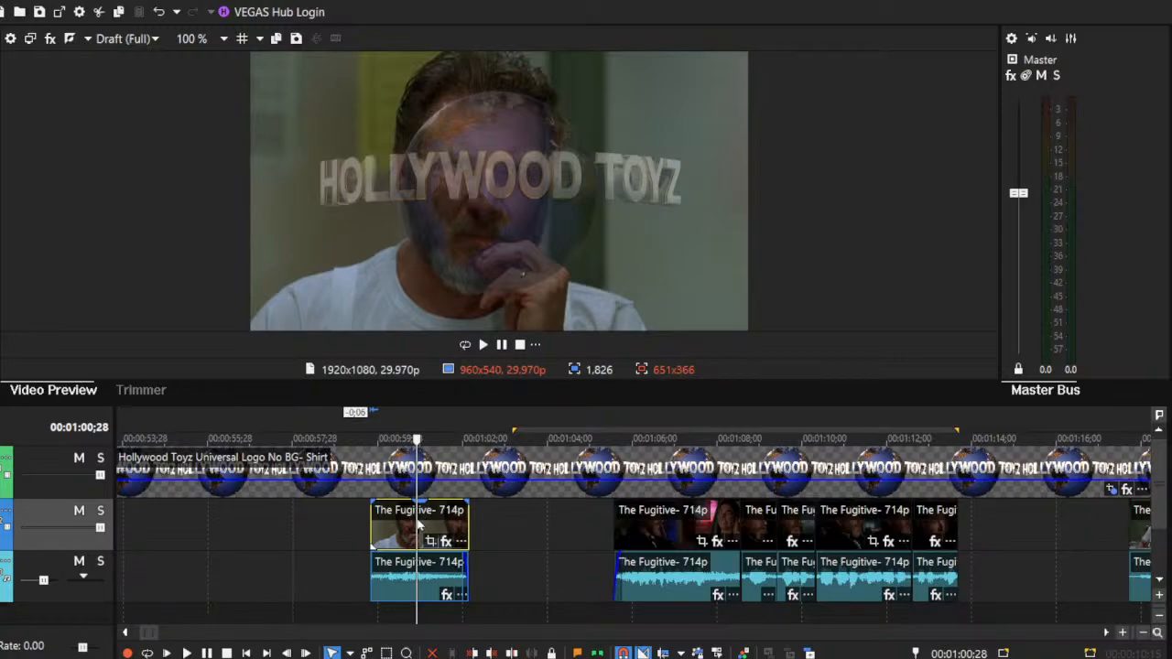
key(Delete)
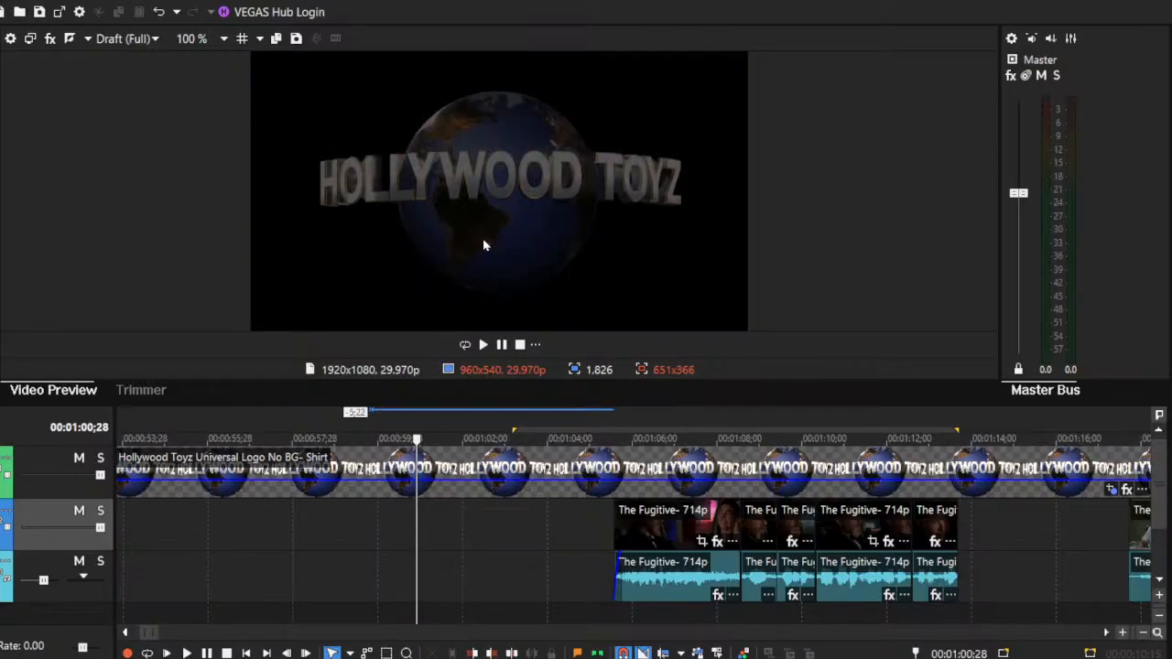
Step: Move the second short piece 2:15 earlier, then detach its video from its audio and slide the video to an earlier position
drag(663, 531, 556, 531)
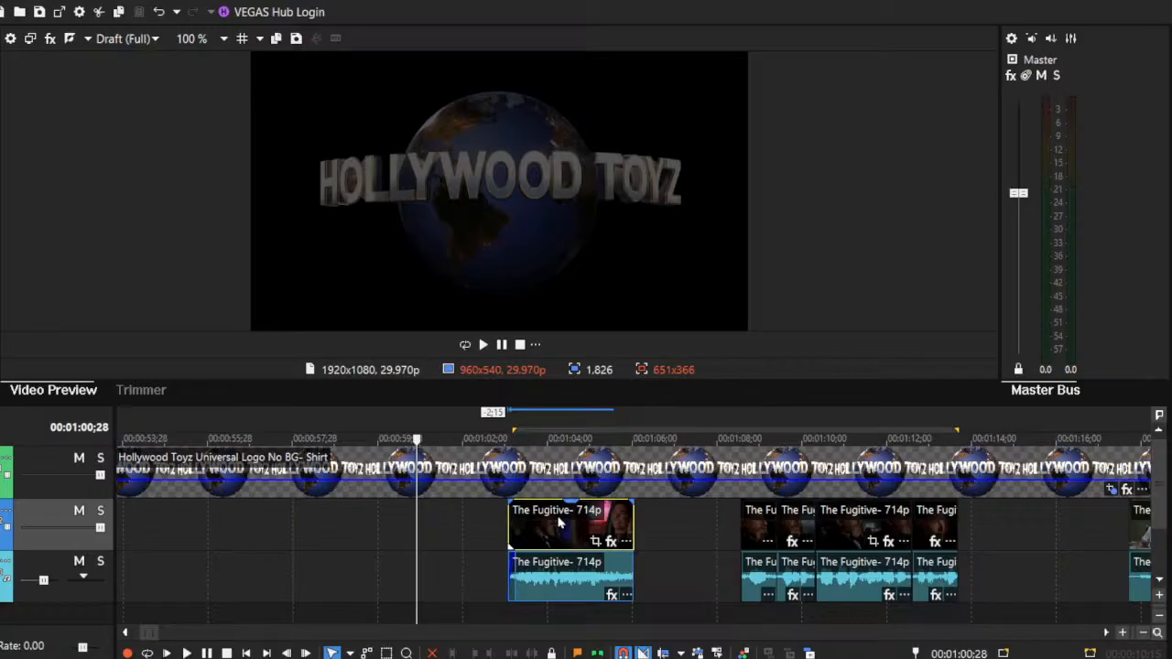
click(569, 528)
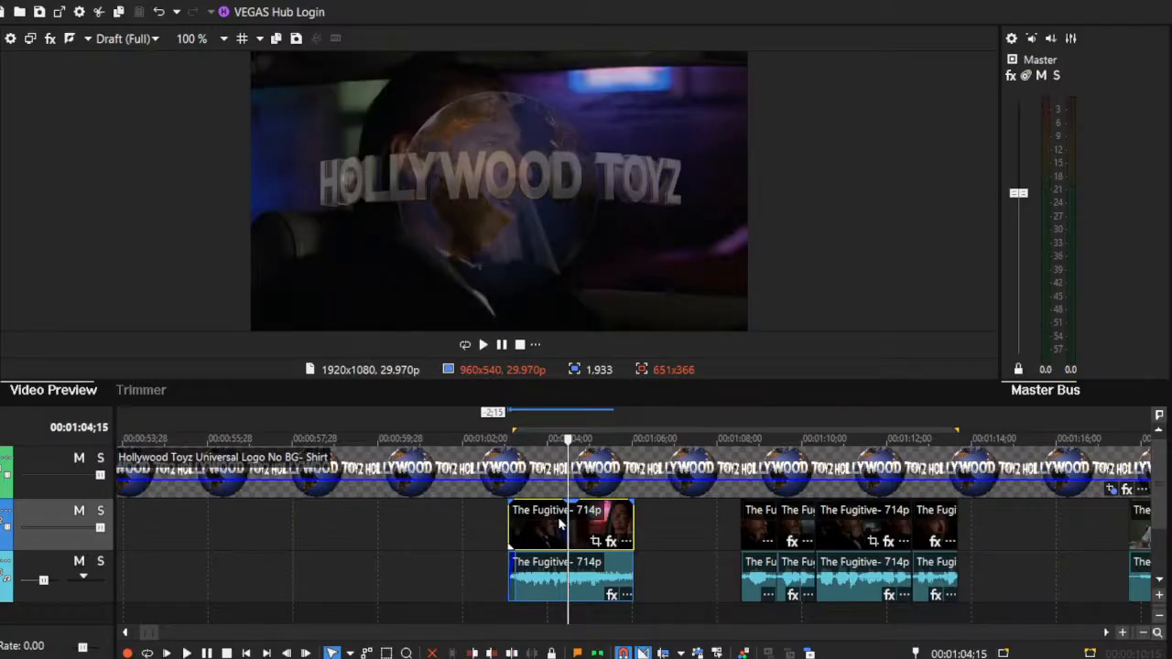
click(565, 582)
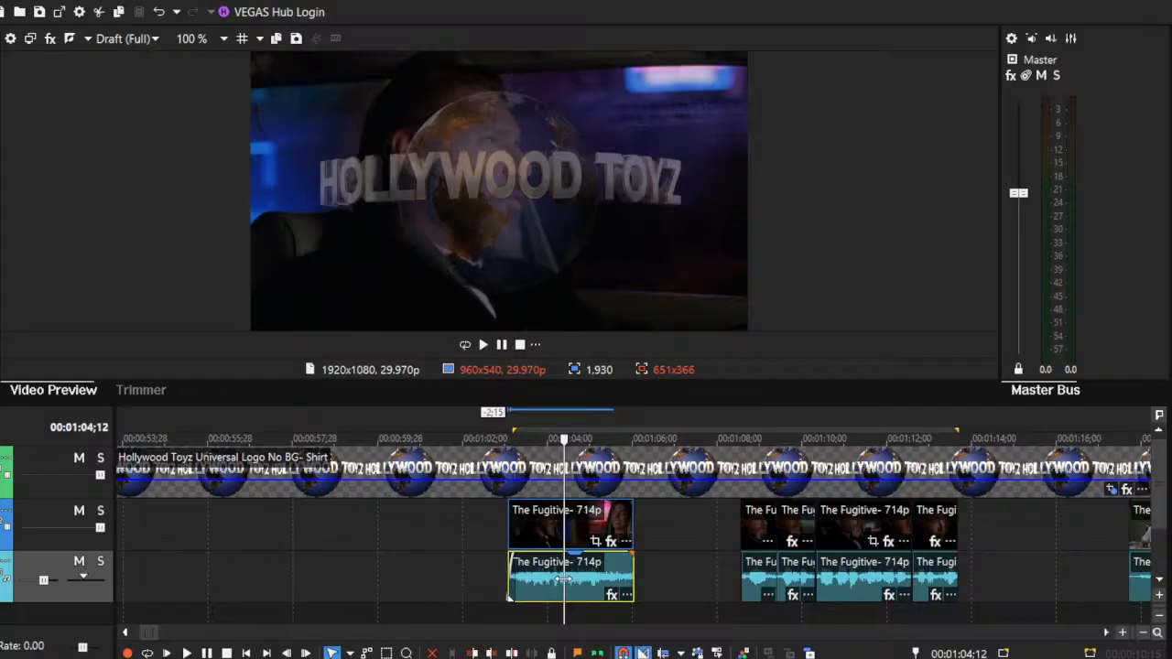
drag(547, 527, 350, 515)
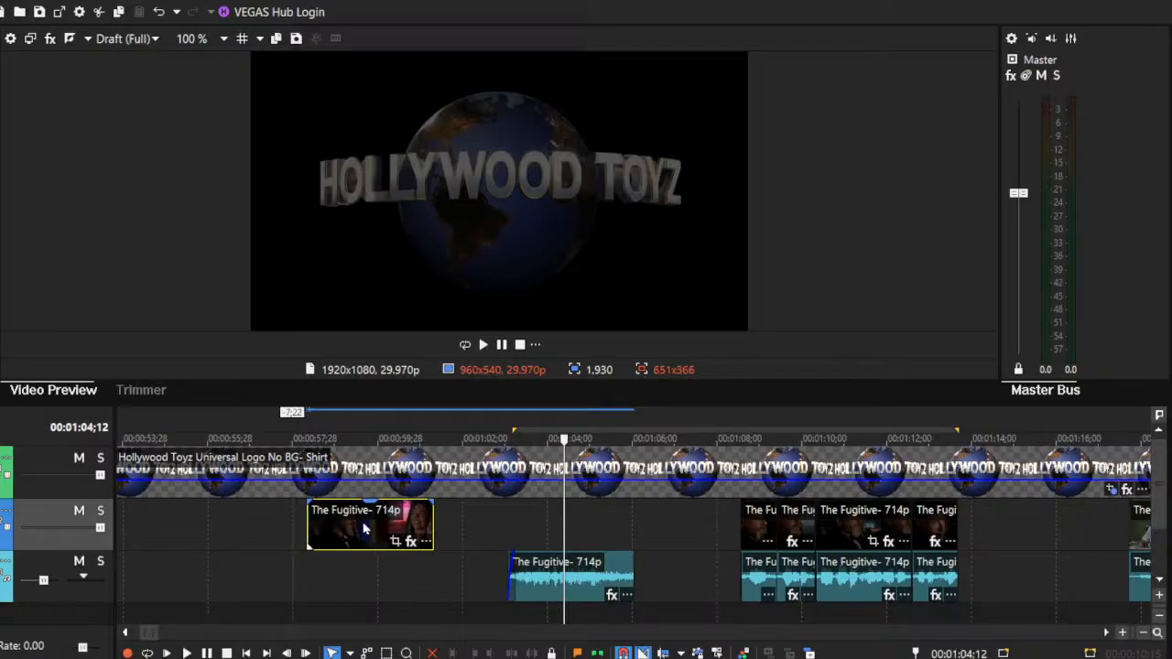
drag(365, 529, 409, 520)
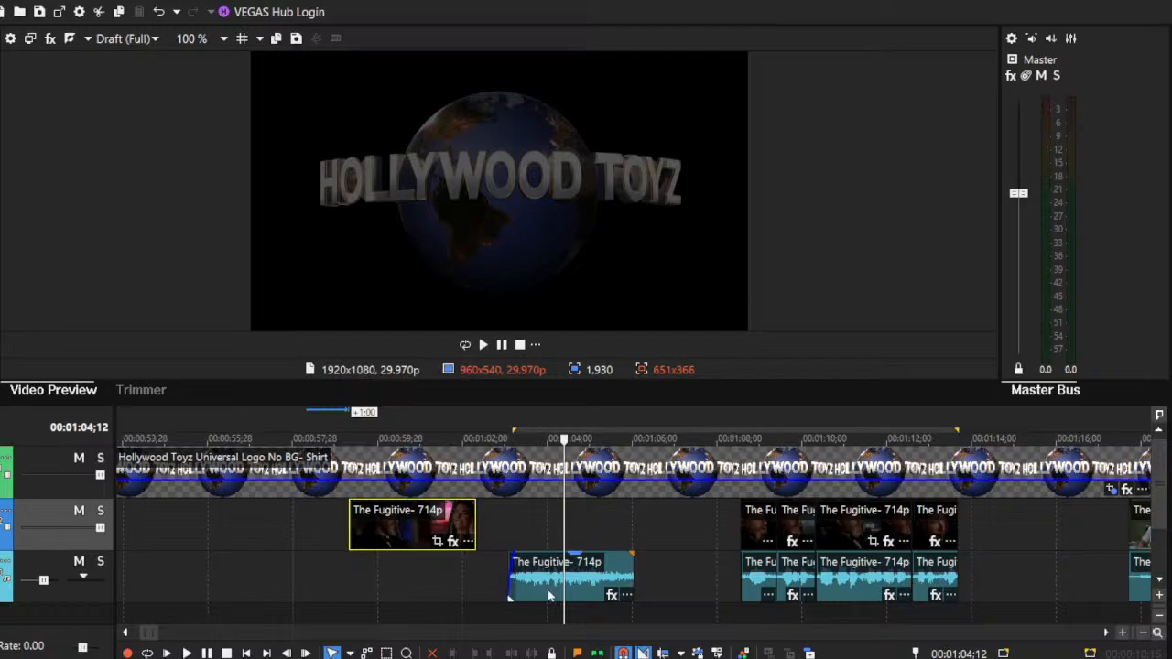
Step: Delete the second short piece's separated video and its audio
click(403, 523)
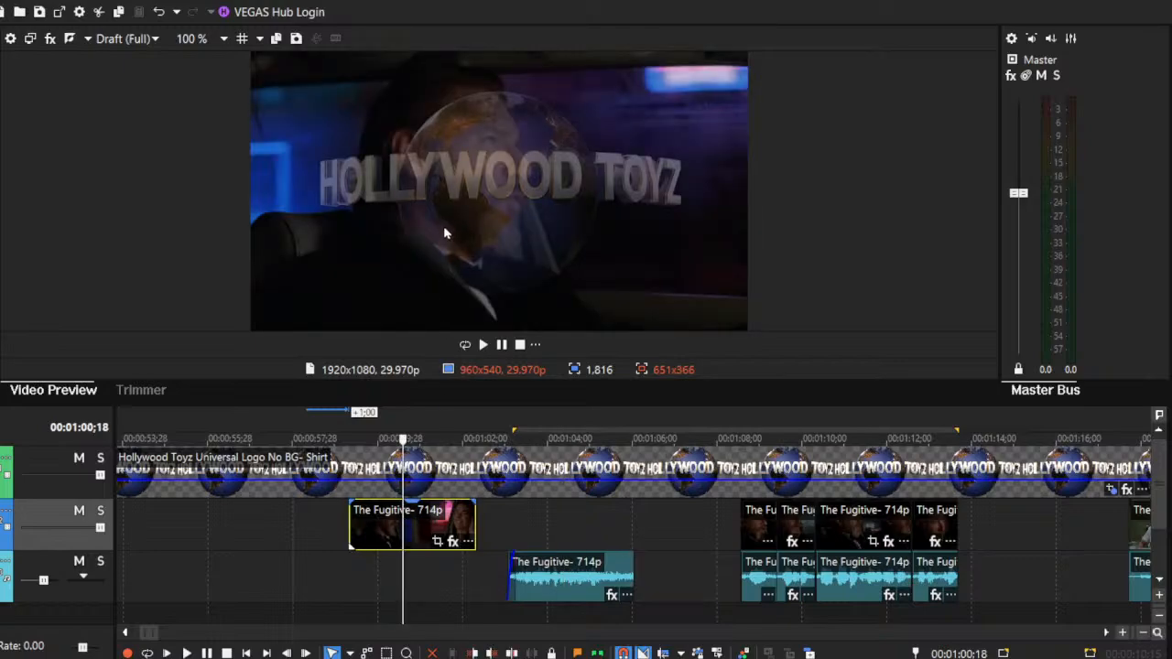
key(Delete)
click(562, 578)
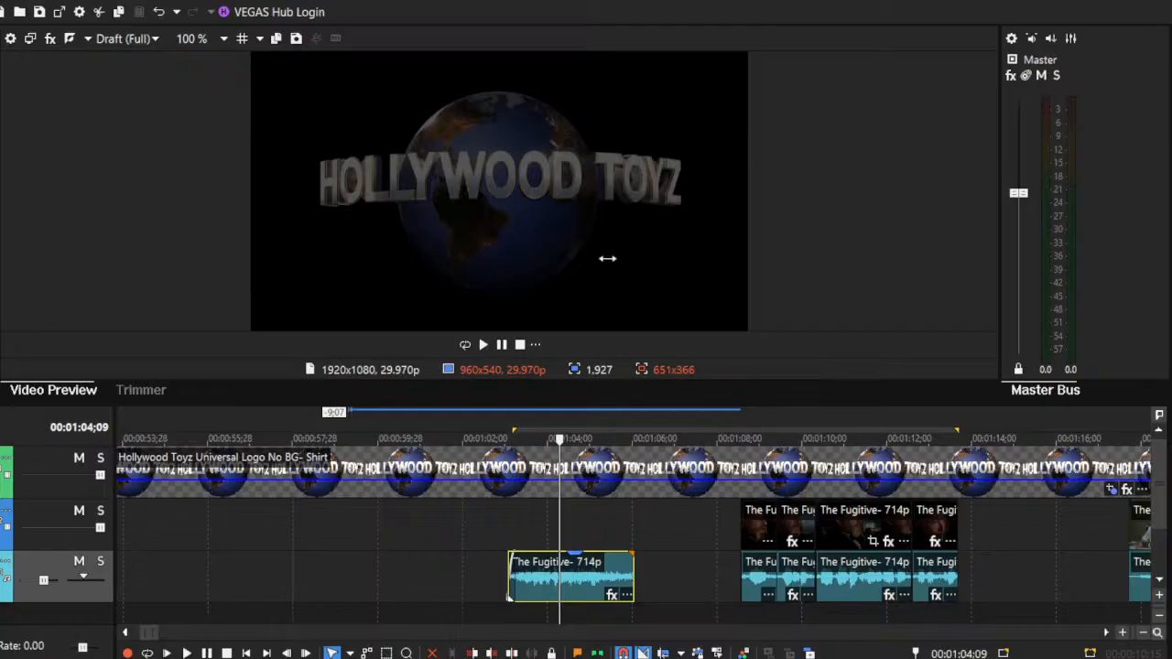
key(Delete)
Step: Delete the third, fourth, fifth and sixth short pieces one by one, together with their audio
click(761, 528)
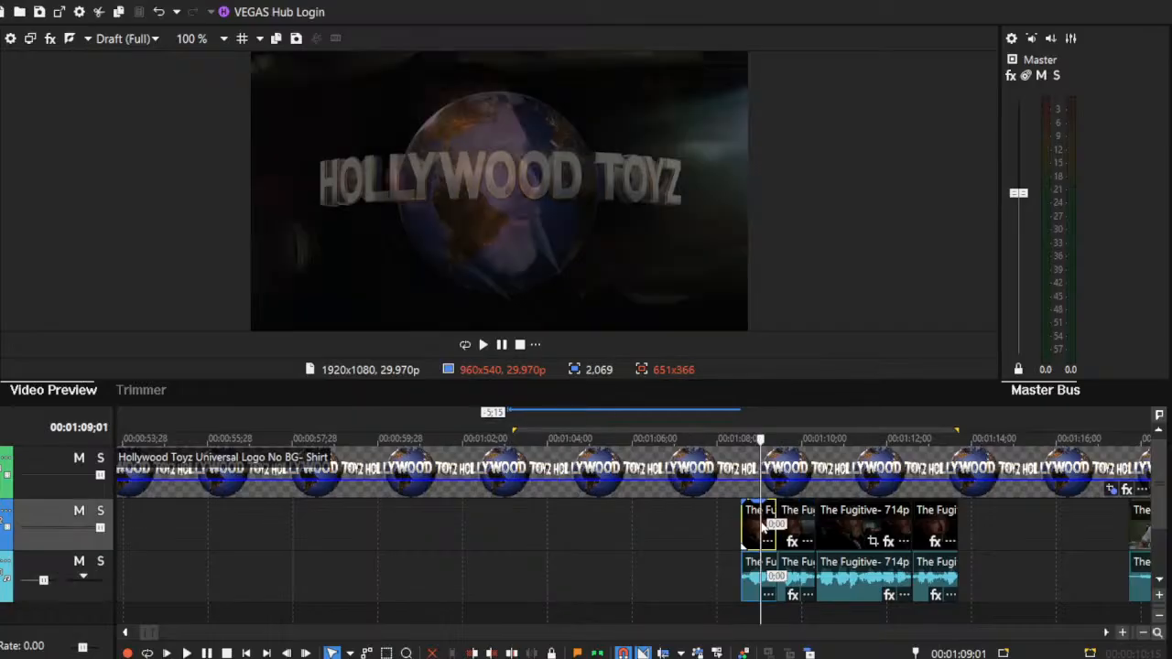
key(Delete)
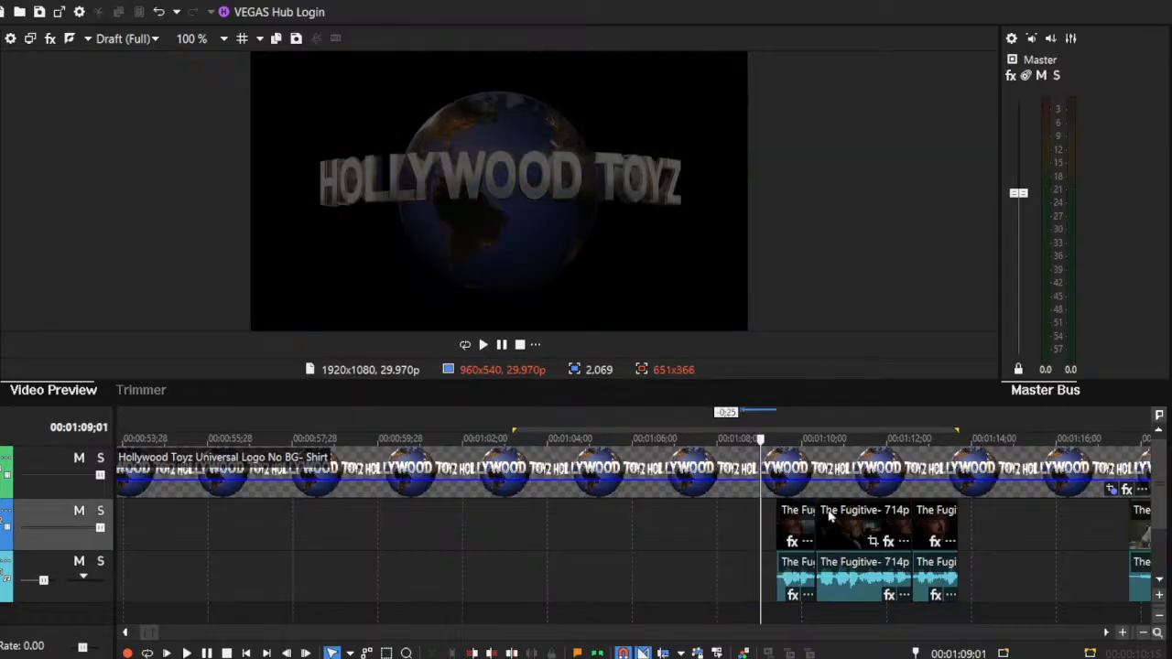
click(802, 506)
click(797, 520)
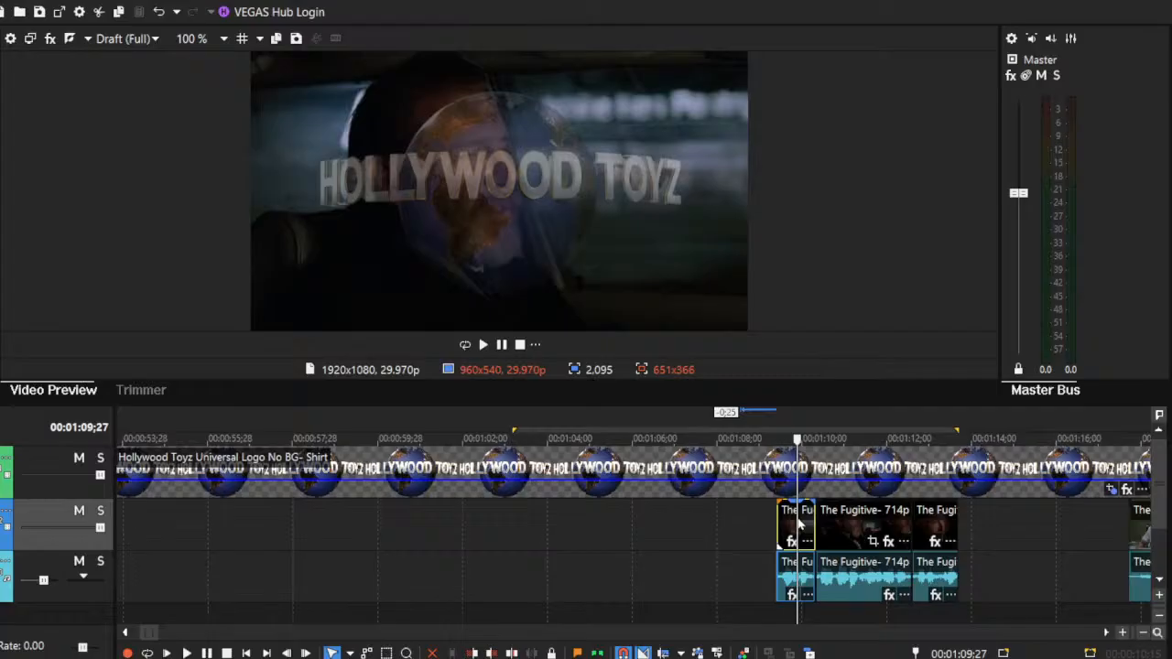
key(Delete)
click(833, 530)
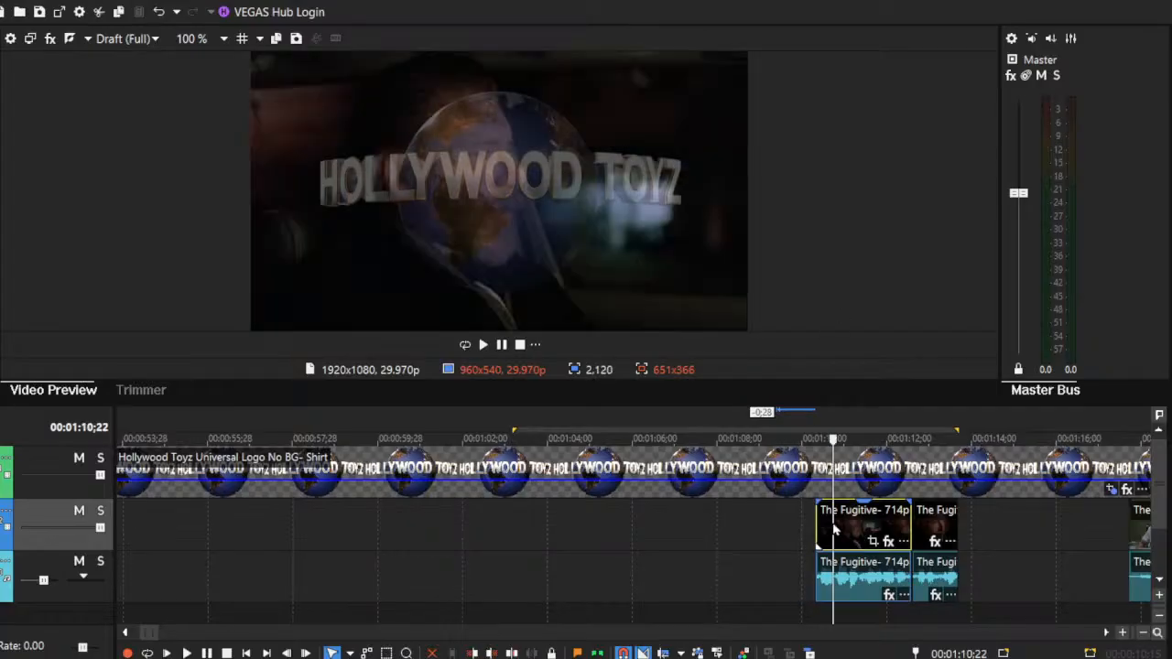
key(Delete)
click(930, 526)
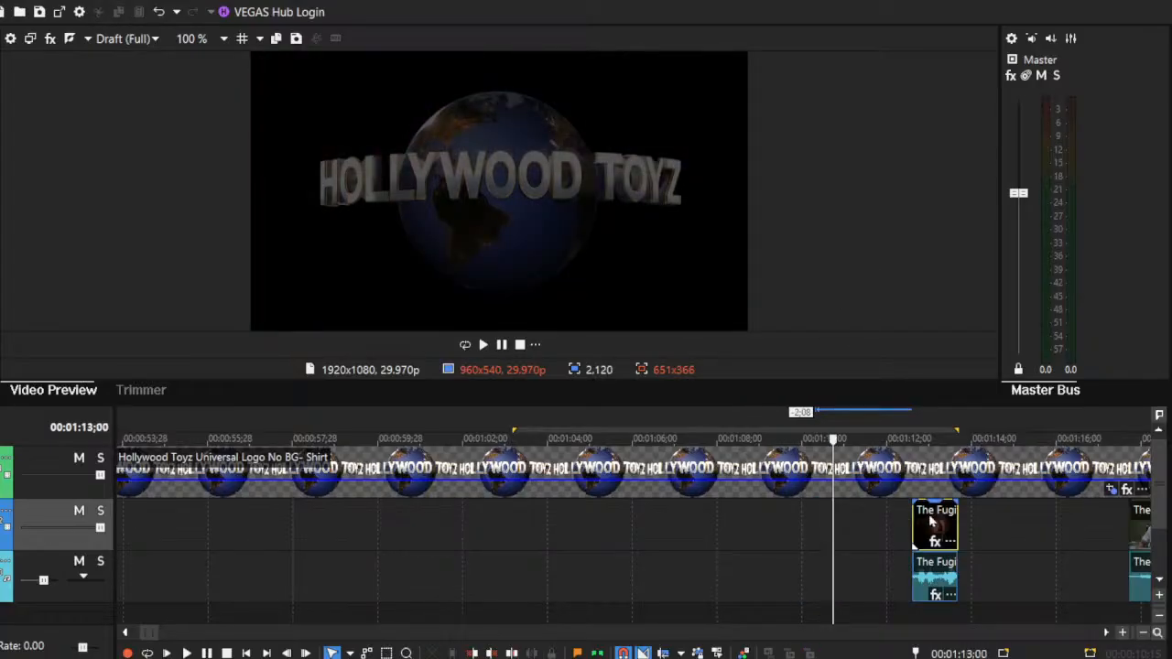
key(Delete)
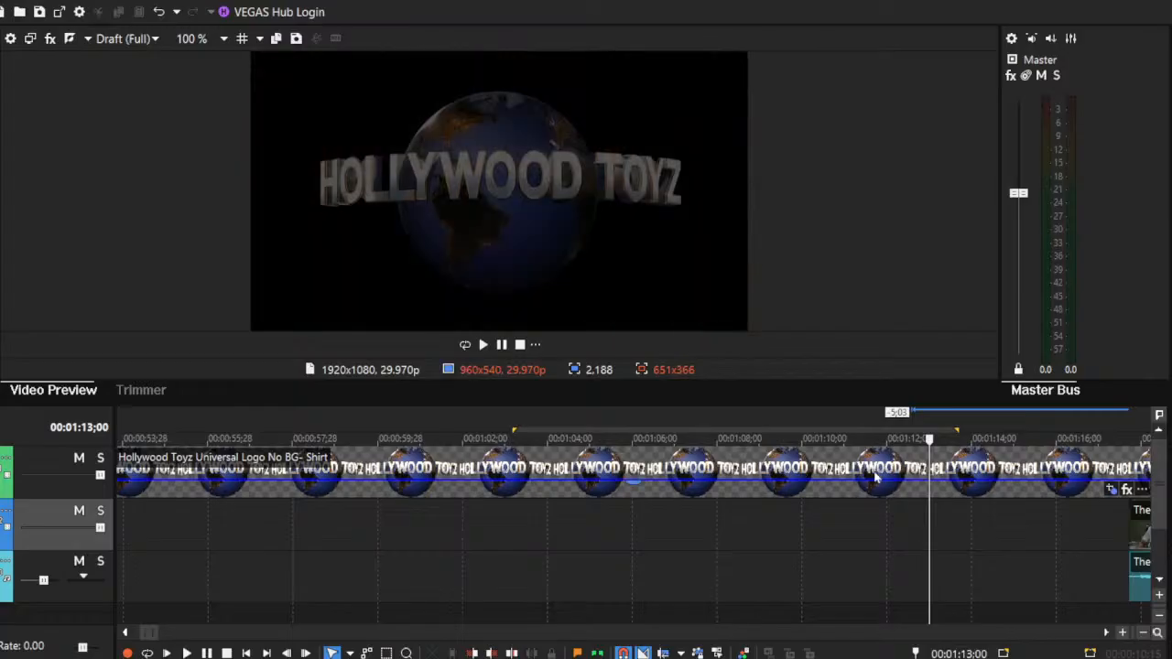
Step: Move the remaining long Fugitive clip 15:22 earlier, then another 47:29 earlier towards the start of the timeline
drag(1132, 510, 475, 523)
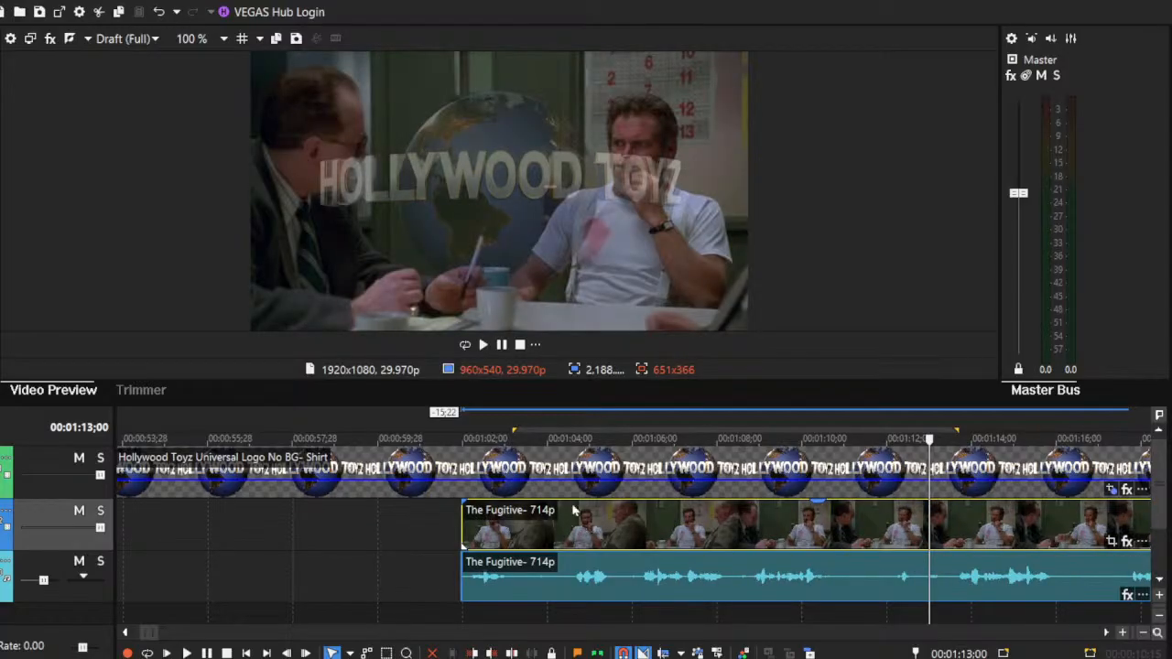
click(577, 509)
click(534, 513)
click(1142, 632)
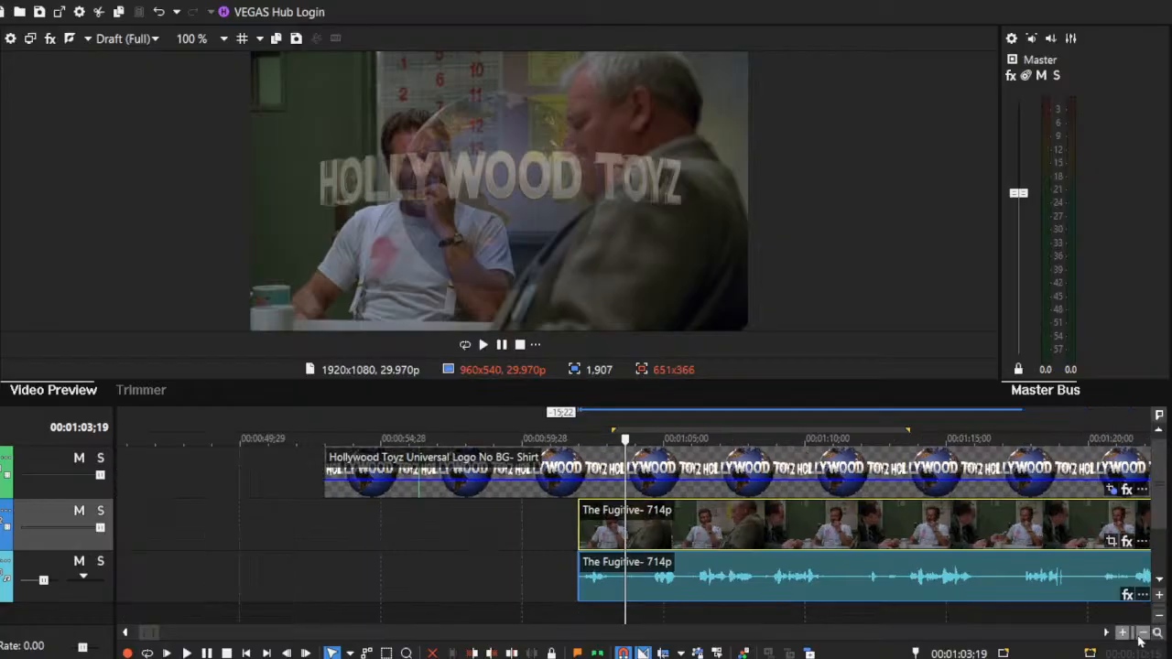
click(1142, 633)
click(1142, 633)
click(1142, 633)
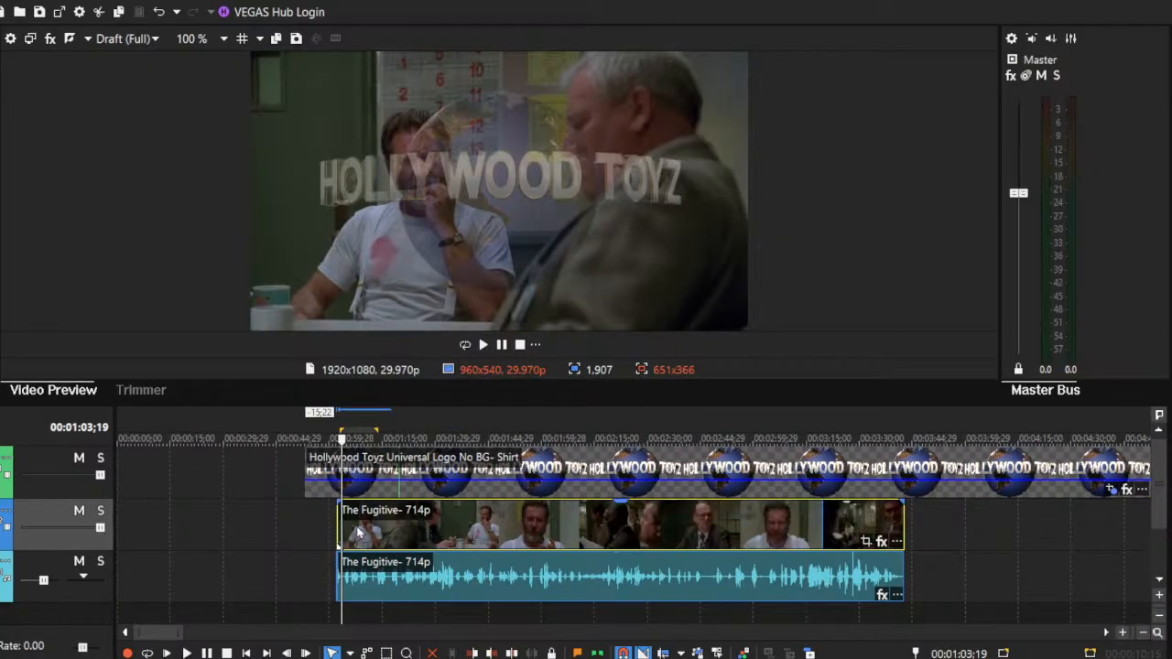
drag(359, 533, 187, 531)
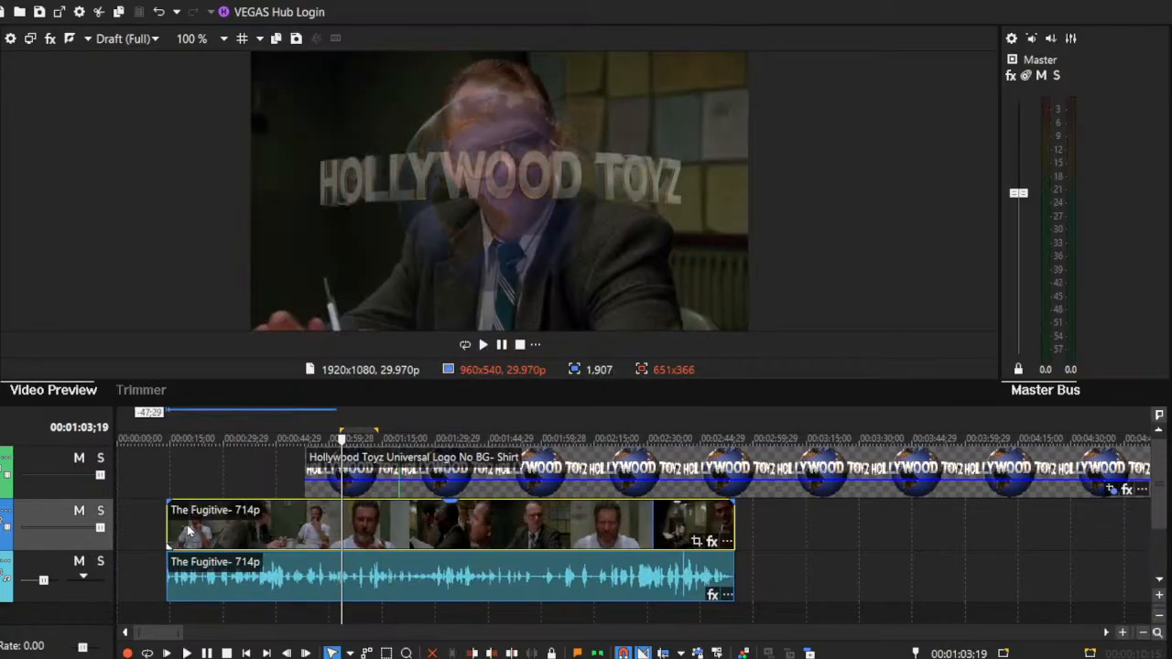
Step: Move the Hollywood Toyz logo 39:00 earlier to align with the Fugitive clip's start, and place the cursor at that clip's end, 00:02:54;27
drag(408, 467, 270, 465)
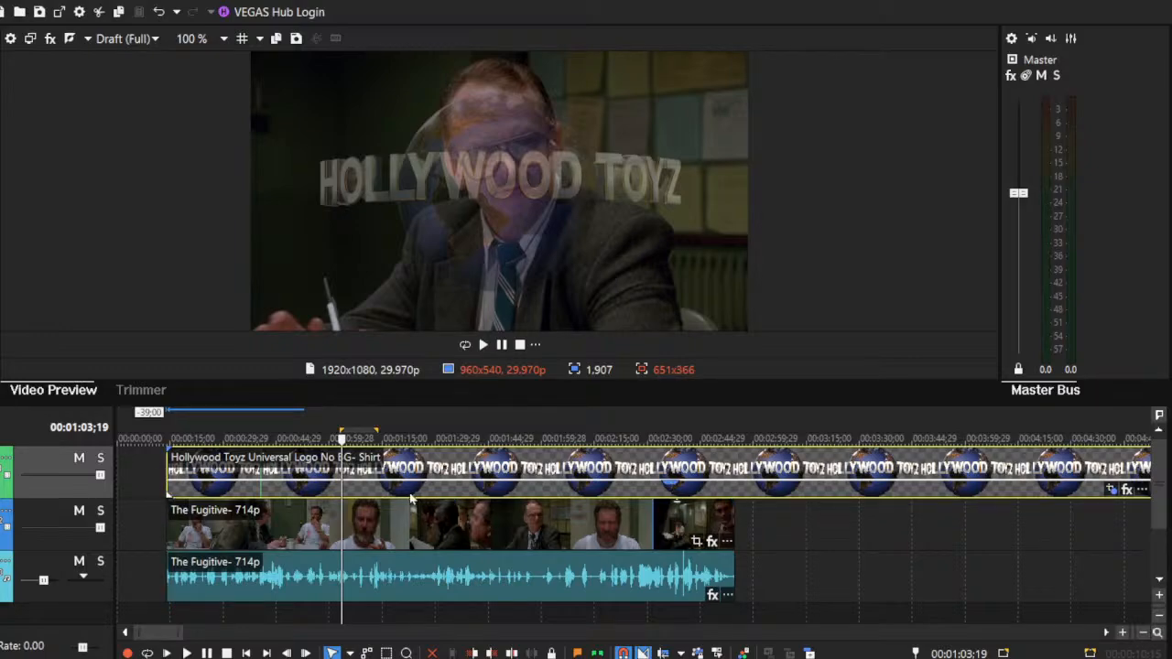
click(520, 470)
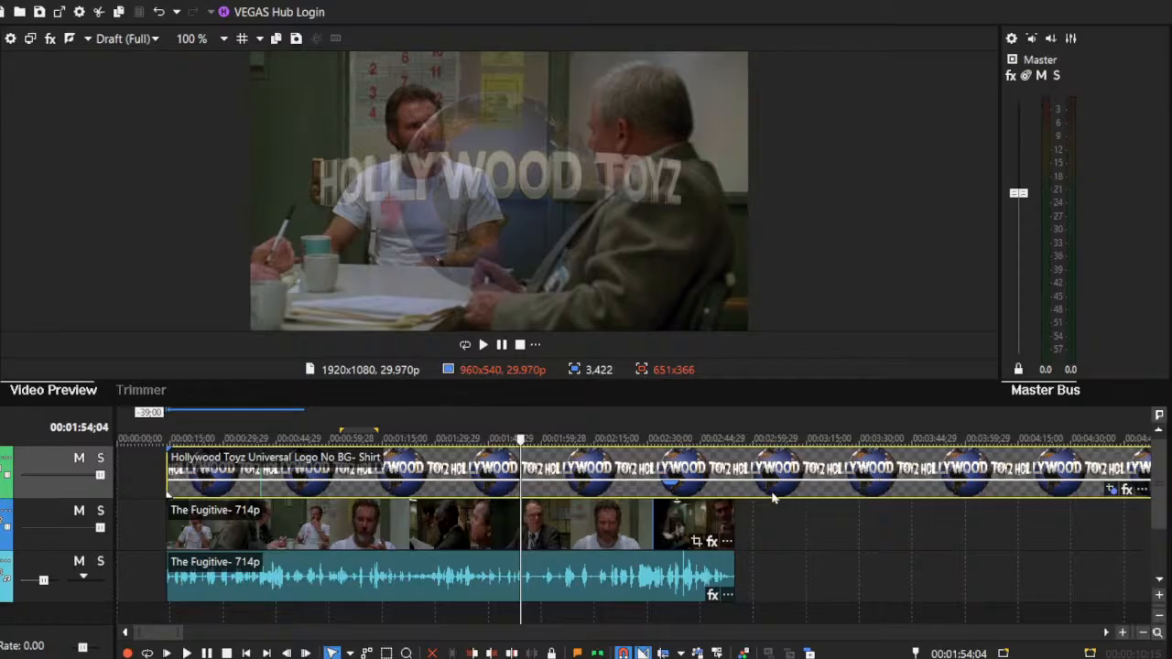
click(734, 604)
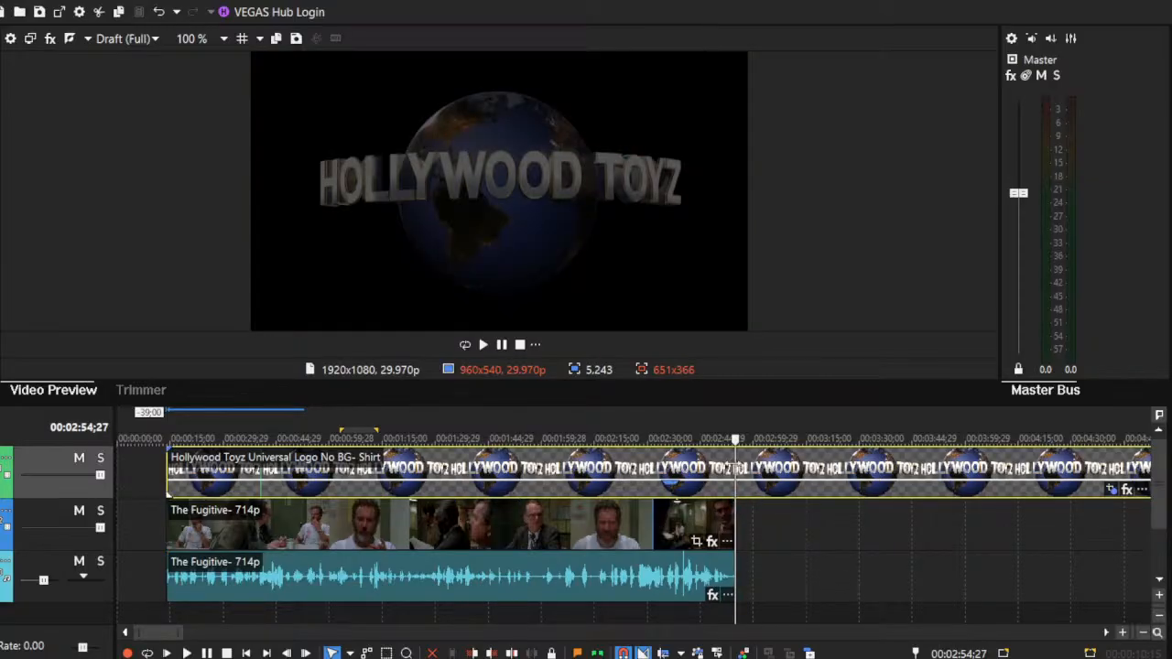
Step: Split the Hollywood Toyz logo at the Fugitive clip's end, 00:02:54;27, and delete the leftover part after the cut
key(s)
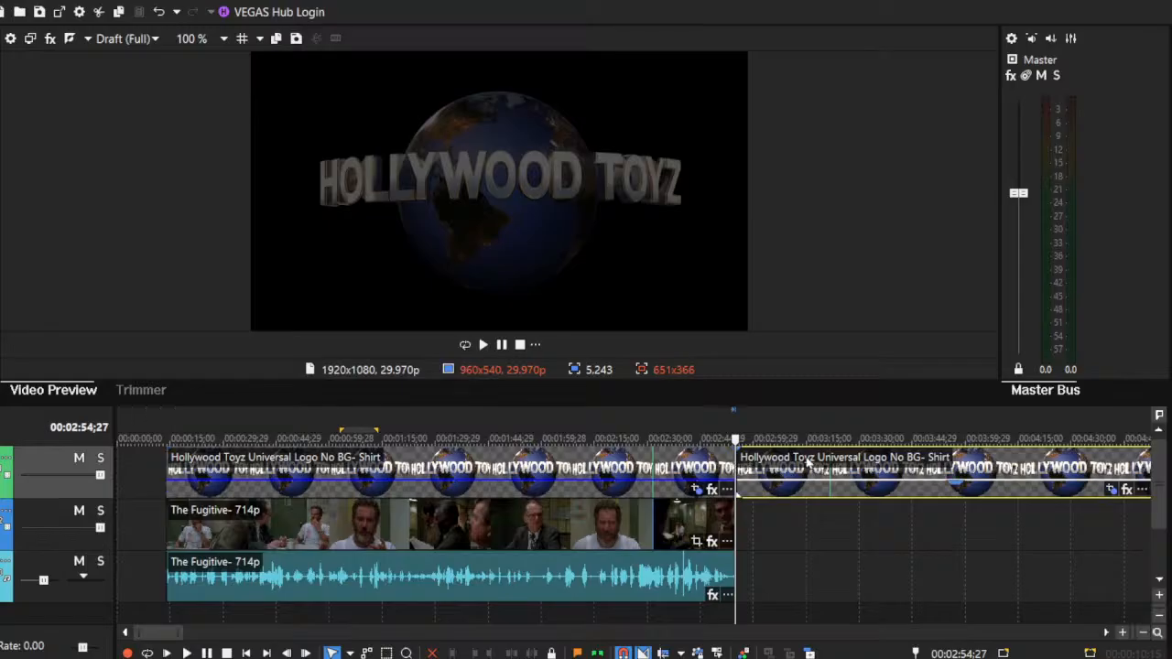
drag(747, 466, 829, 463)
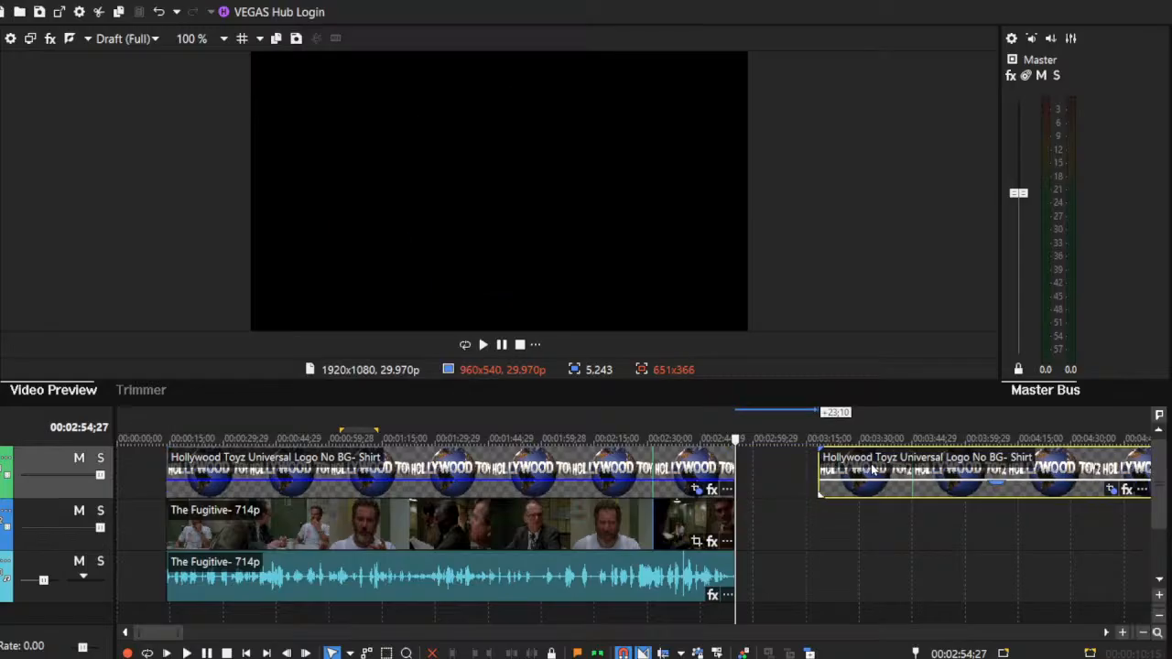
click(858, 465)
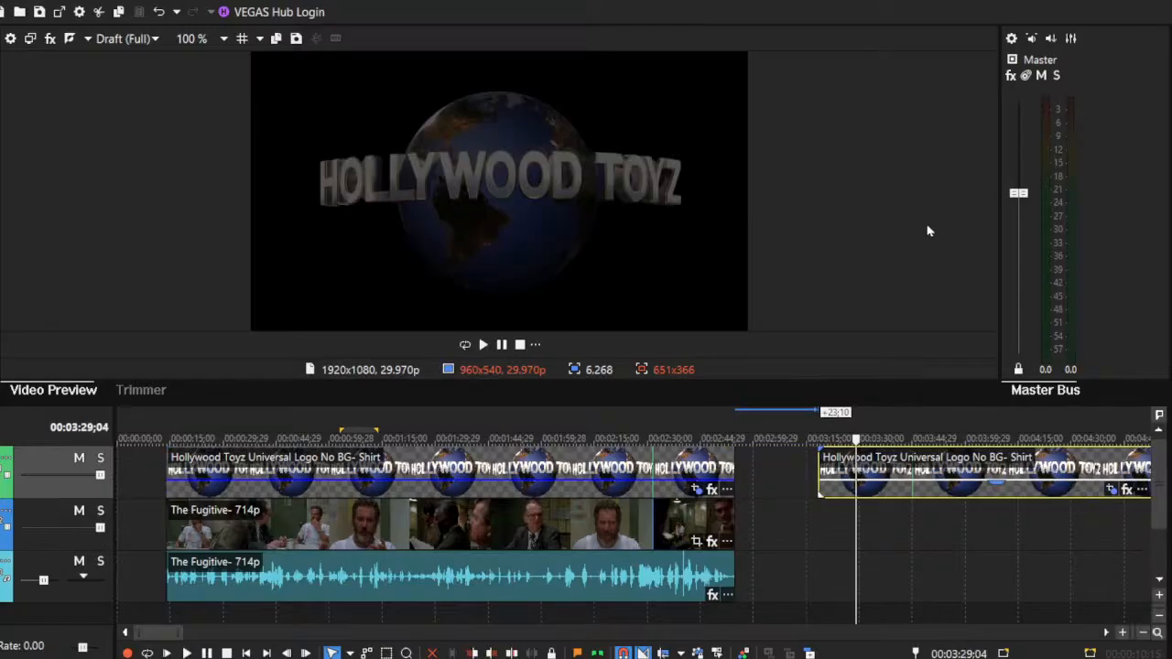
key(Delete)
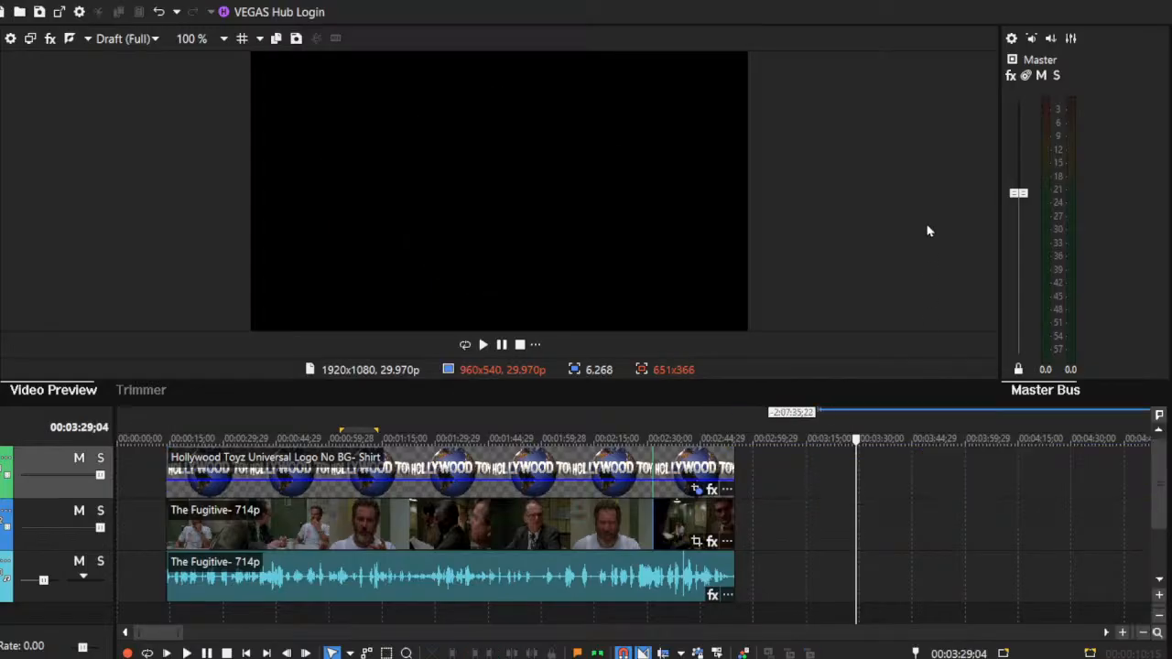
Step: Move the logo 7:06 earlier and align the Fugitive clip with its start, placing the cursor there at 00:00:06;22
click(437, 537)
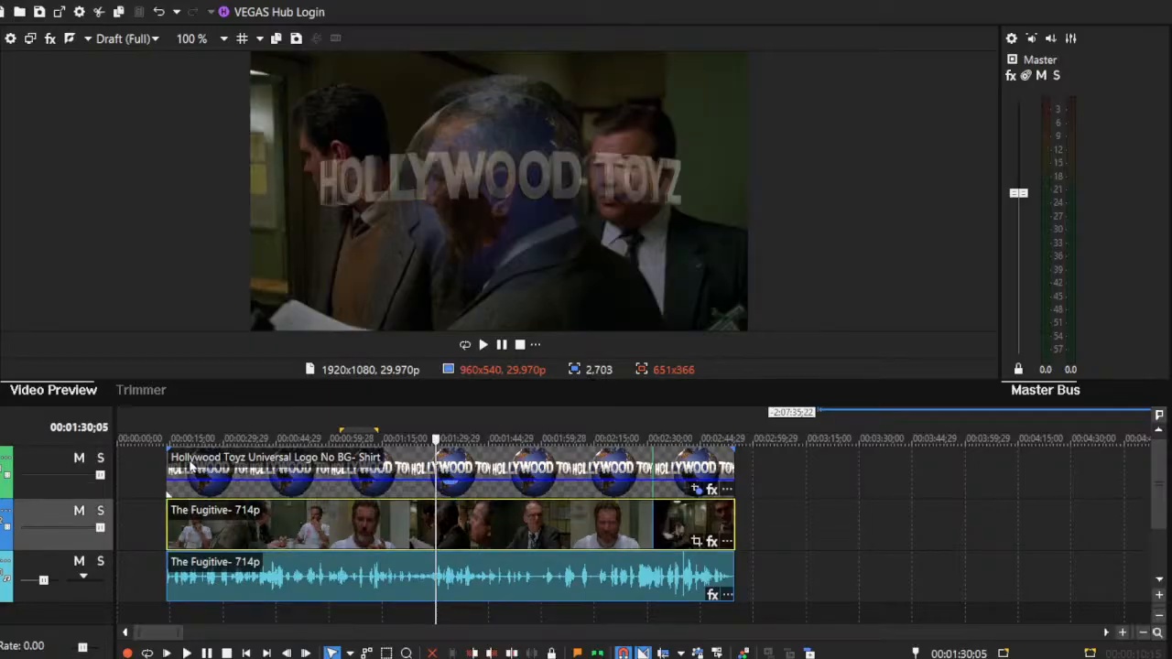
click(713, 530)
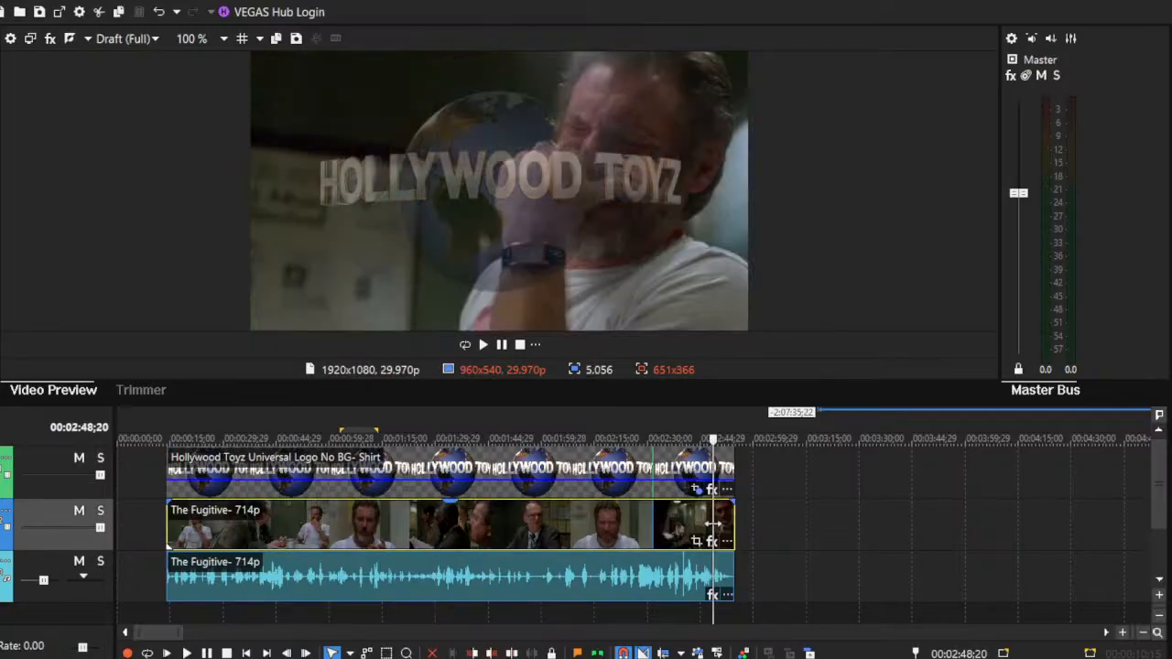
drag(713, 523, 165, 494)
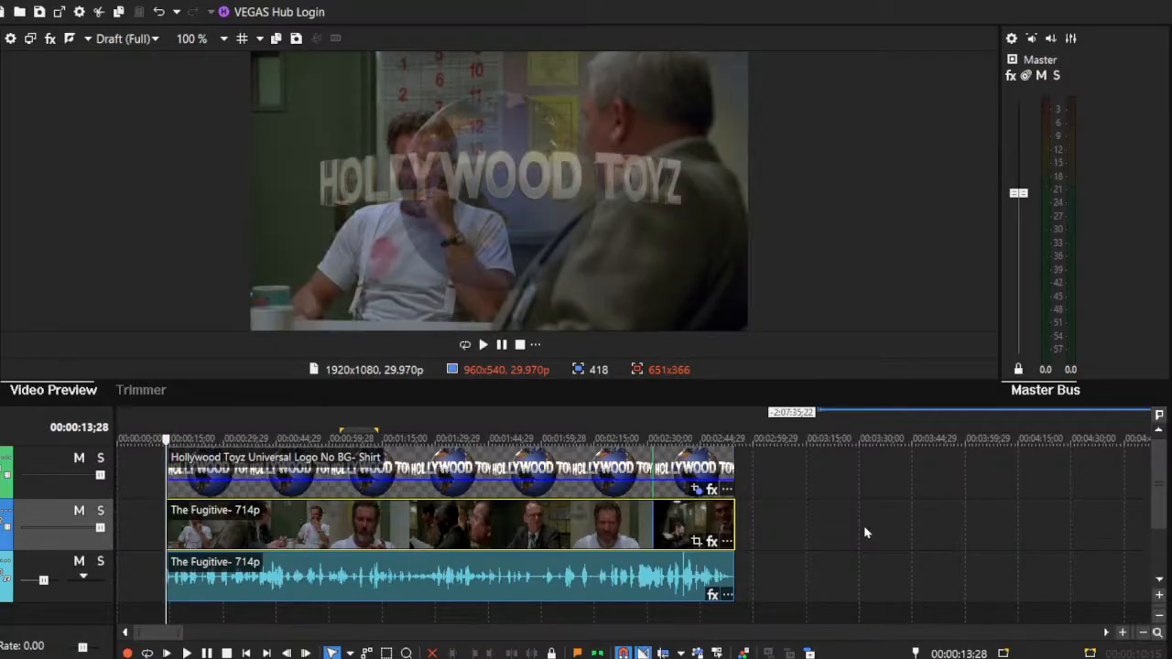
click(1123, 634)
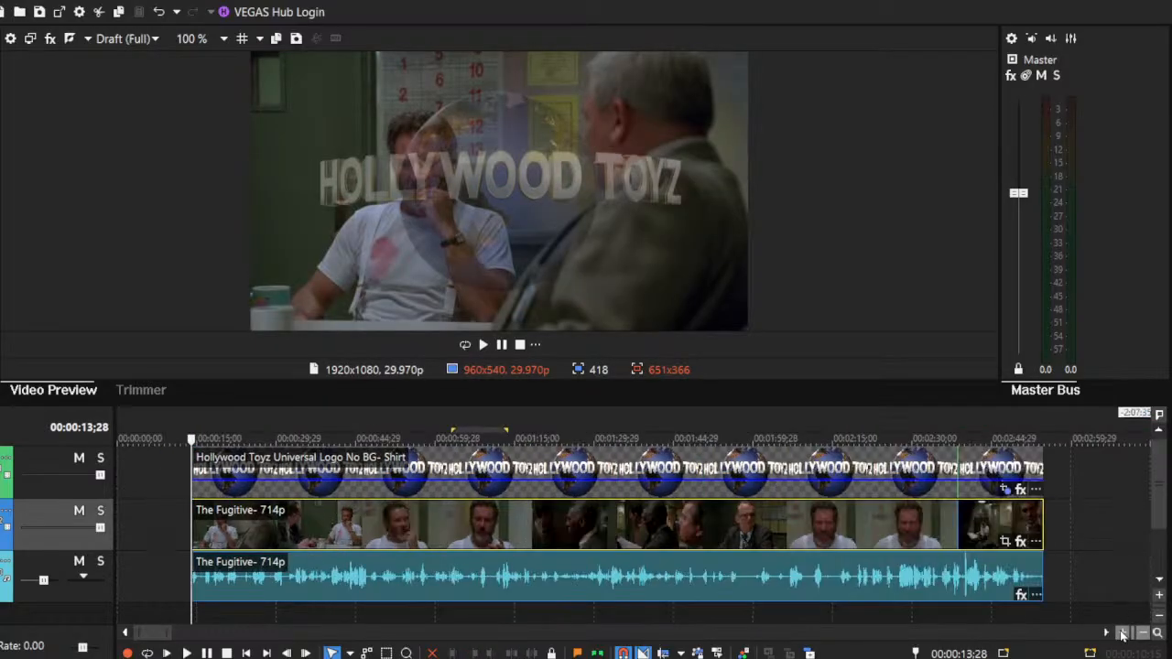
click(1122, 635)
click(1123, 634)
click(1123, 634)
click(1122, 635)
click(1123, 635)
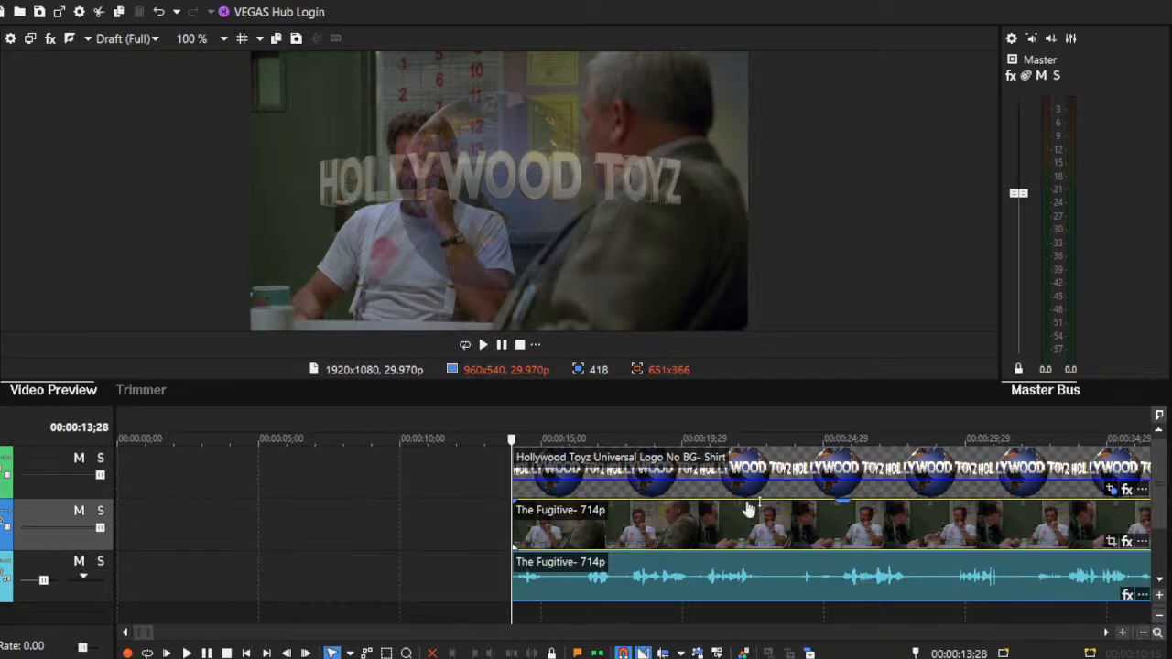
drag(635, 479, 432, 480)
drag(474, 541, 476, 542)
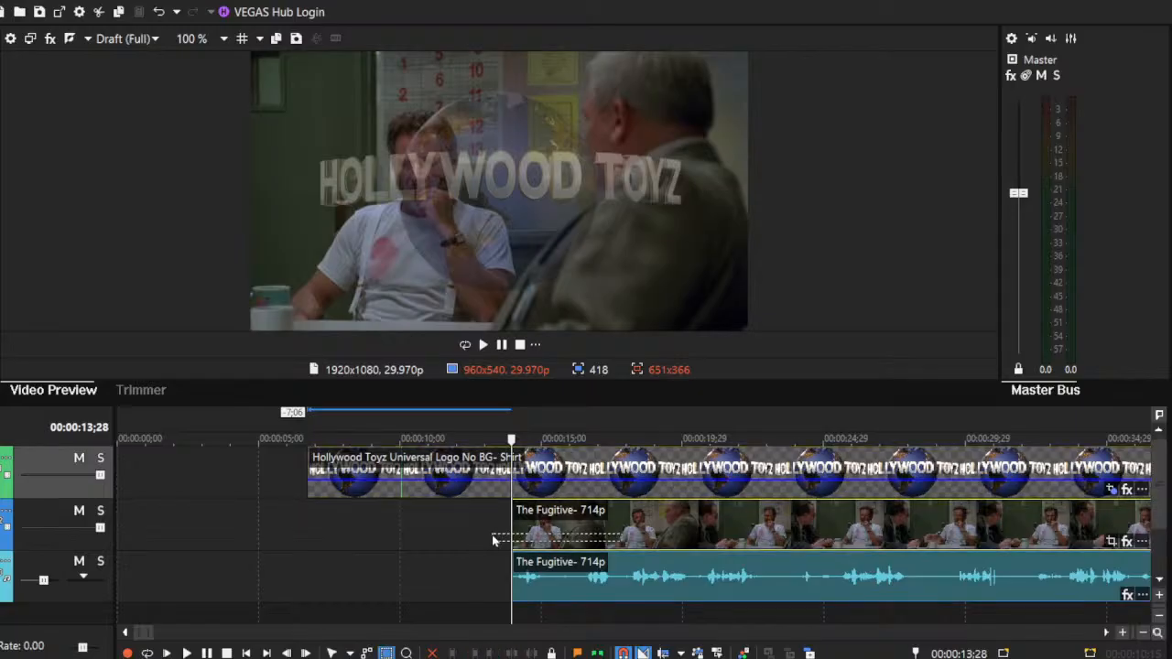
drag(660, 524, 457, 522)
click(305, 472)
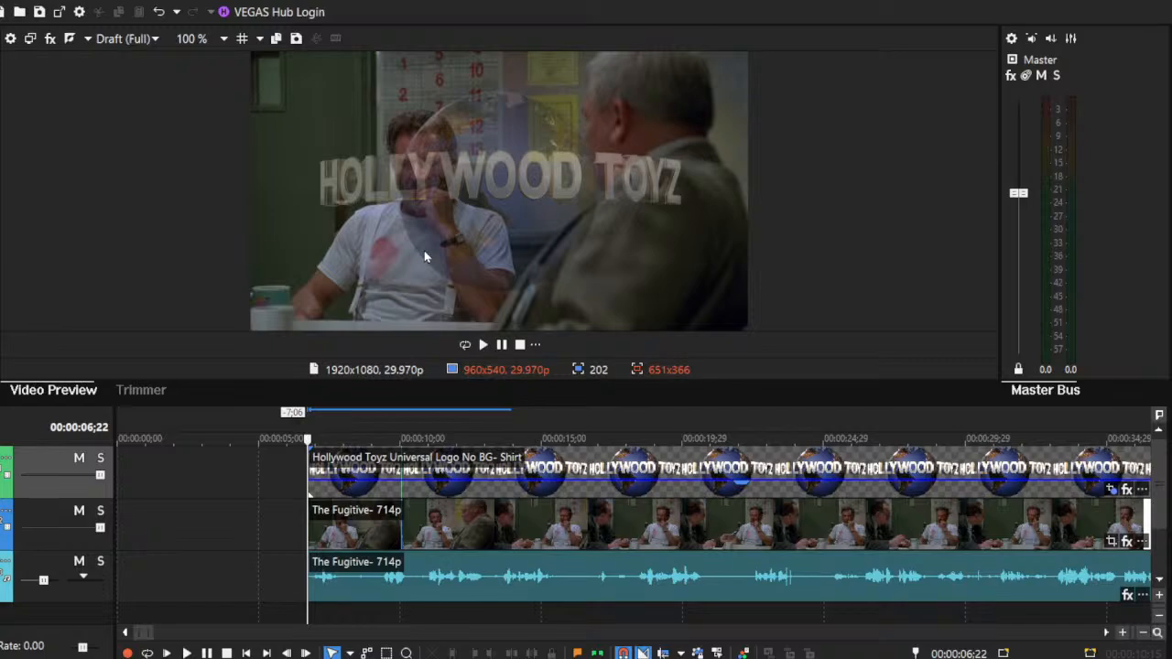
Step: Play the opening of the Fugitive clip and split it at 00:00:08;00
click(352, 526)
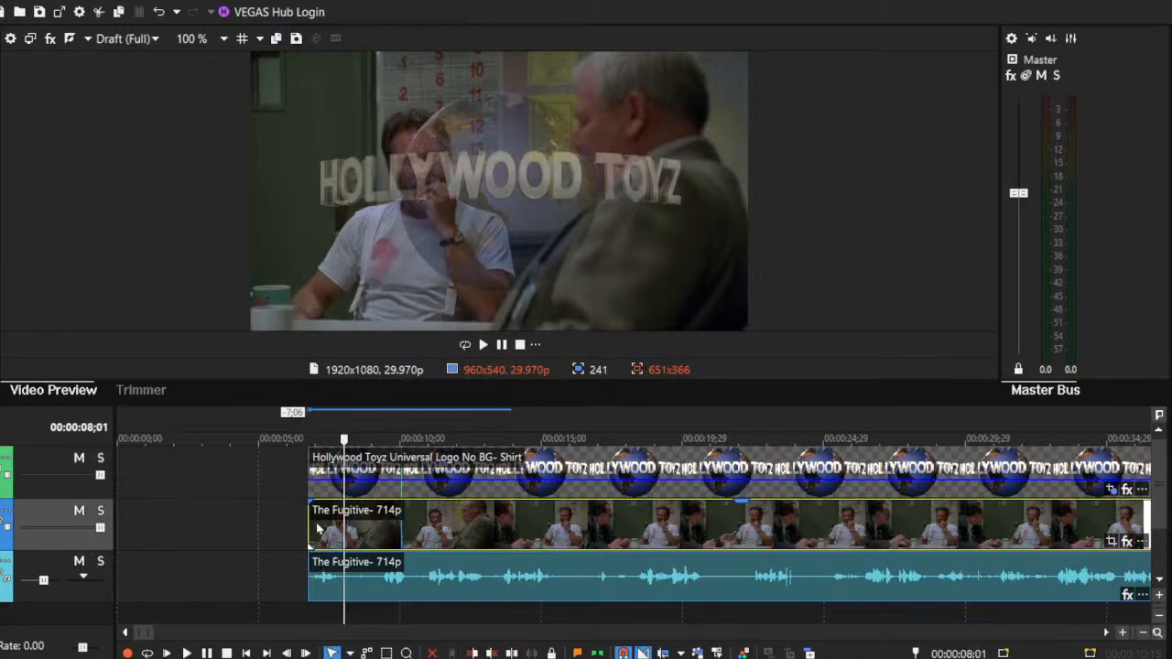
key(space)
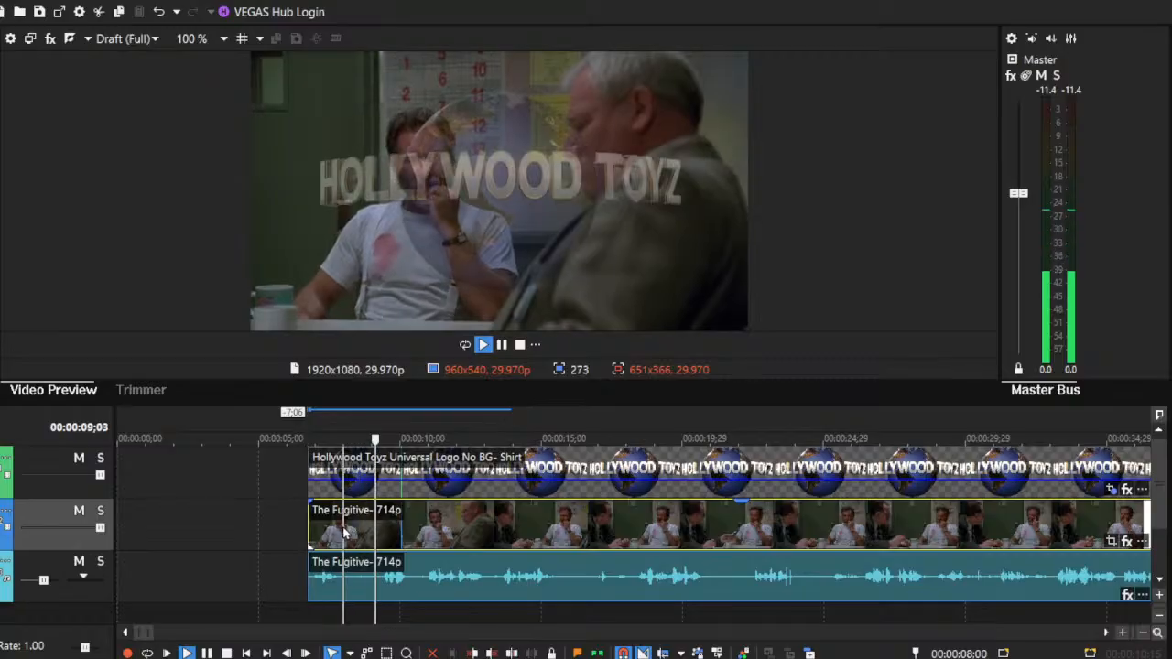
key(s)
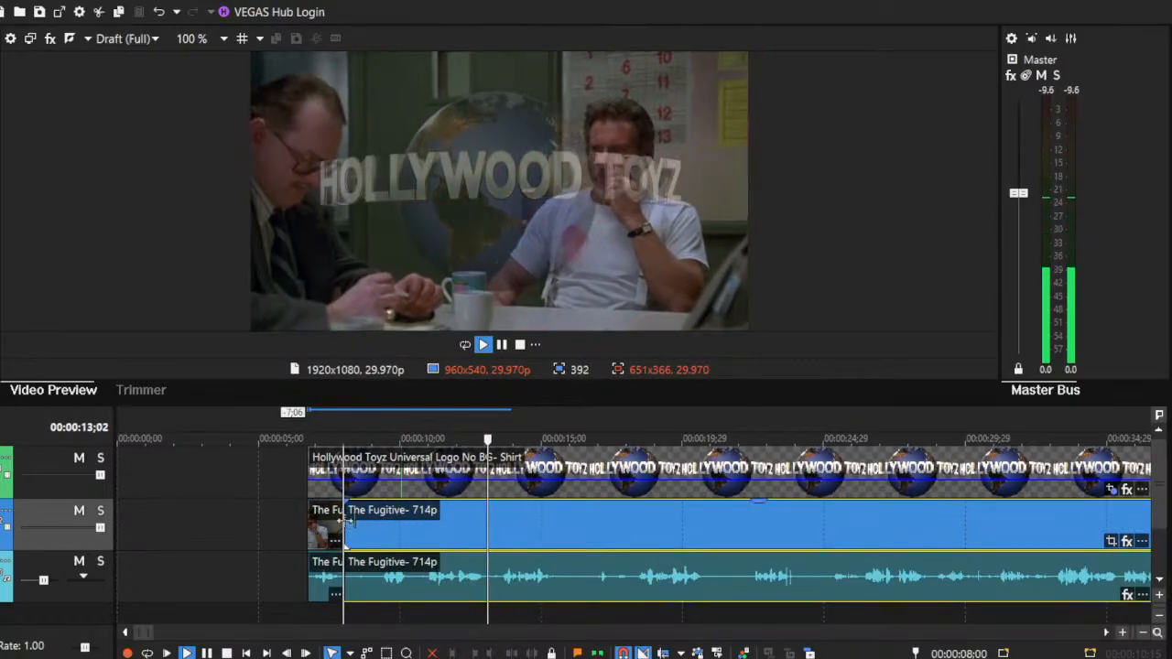
Step: Trim the second Fugitive piece's start by 5:27 and further, and move the piece 16:09 and another 1:15 earlier towards the first piece
drag(347, 526, 513, 528)
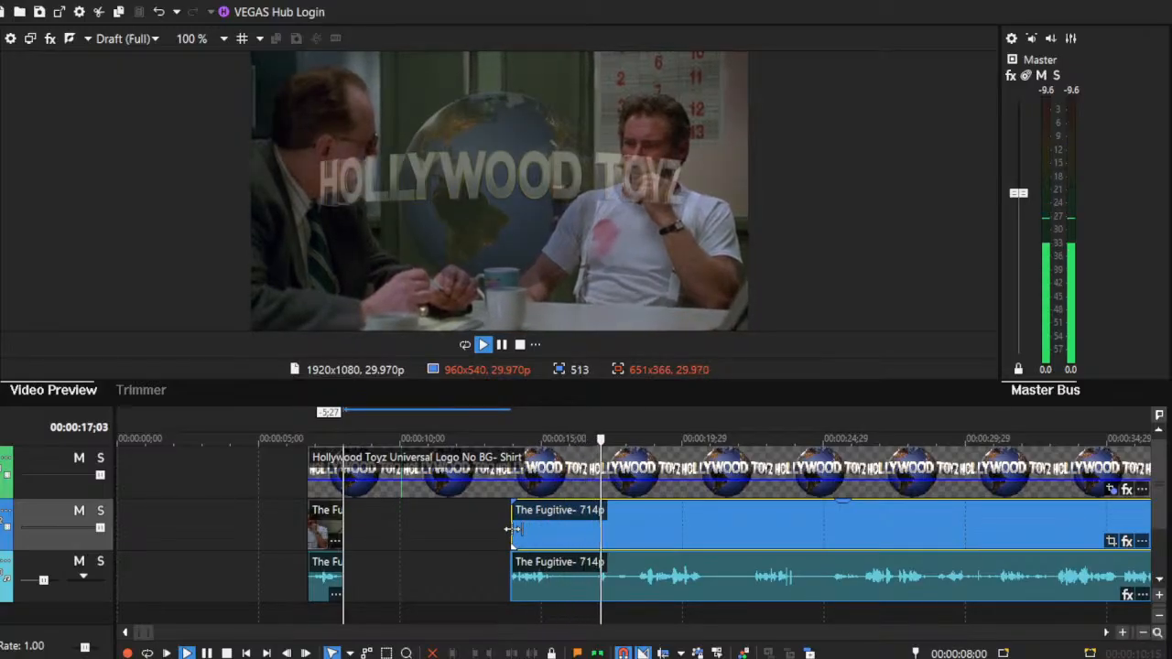
drag(513, 528, 424, 522)
key(space)
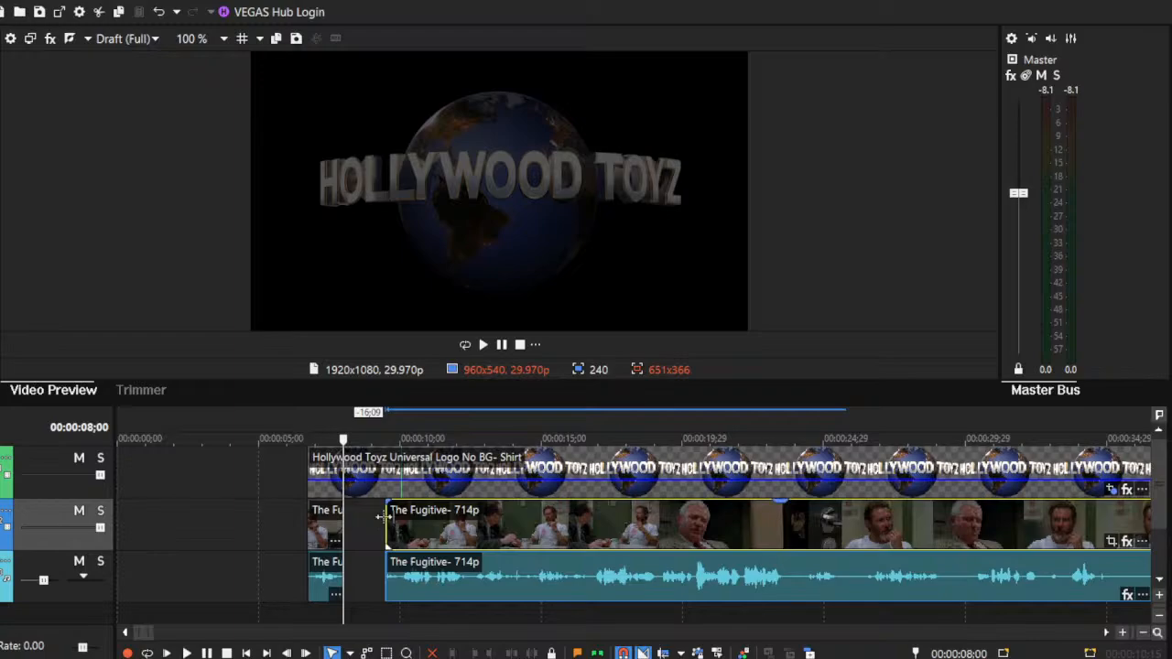
double_click(383, 517)
drag(384, 517, 435, 520)
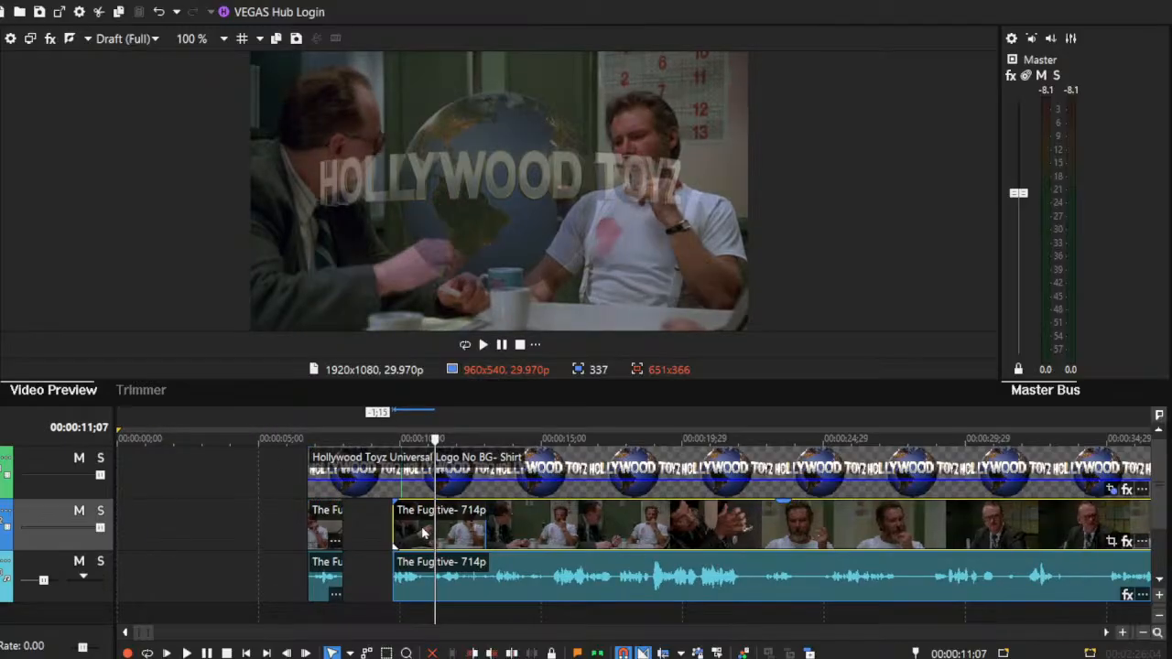
Step: Trim another 12:26 off the second Fugitive piece's start and move it 14:18 earlier to meet the first piece
click(391, 527)
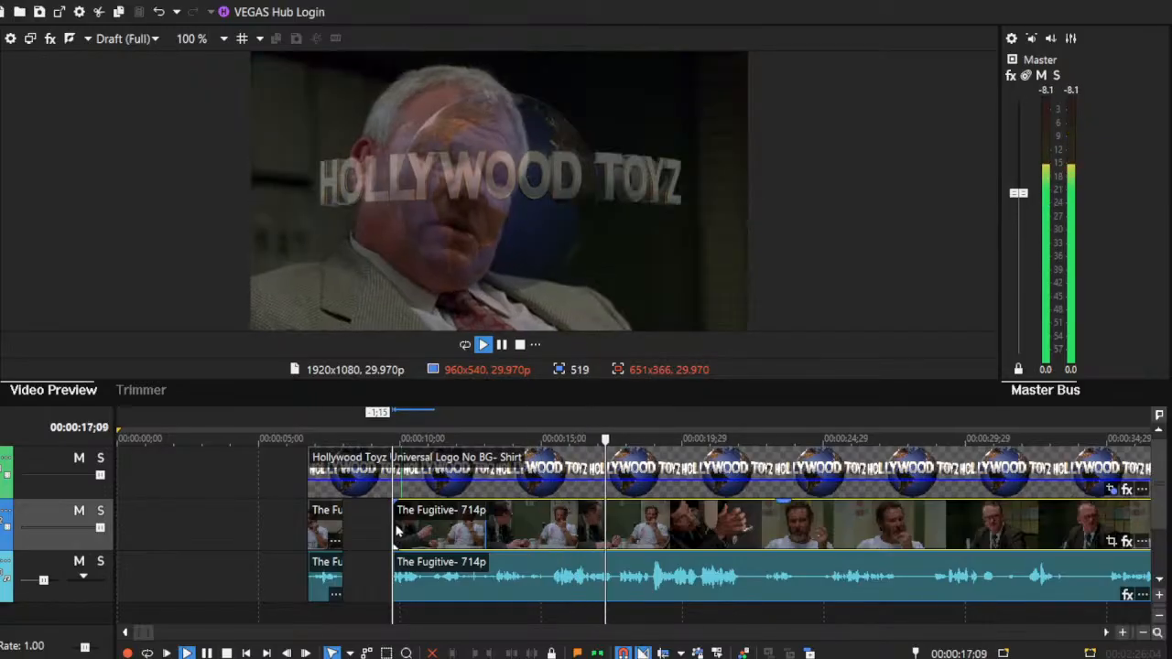
drag(392, 522, 758, 536)
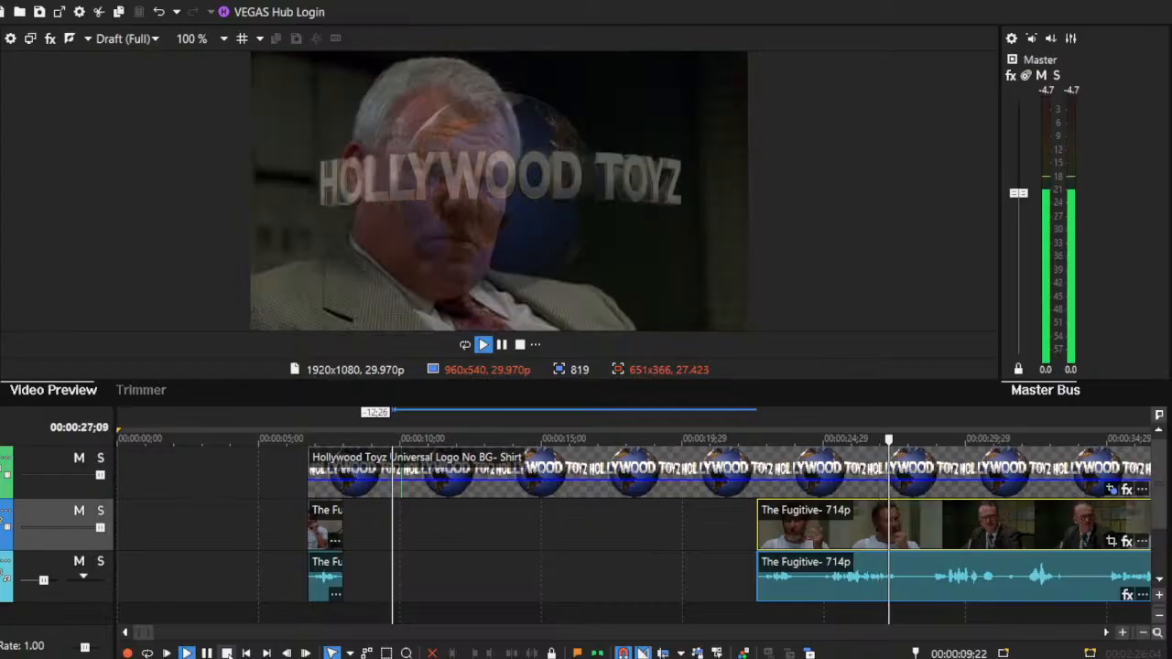
click(226, 653)
drag(783, 529, 396, 533)
click(350, 533)
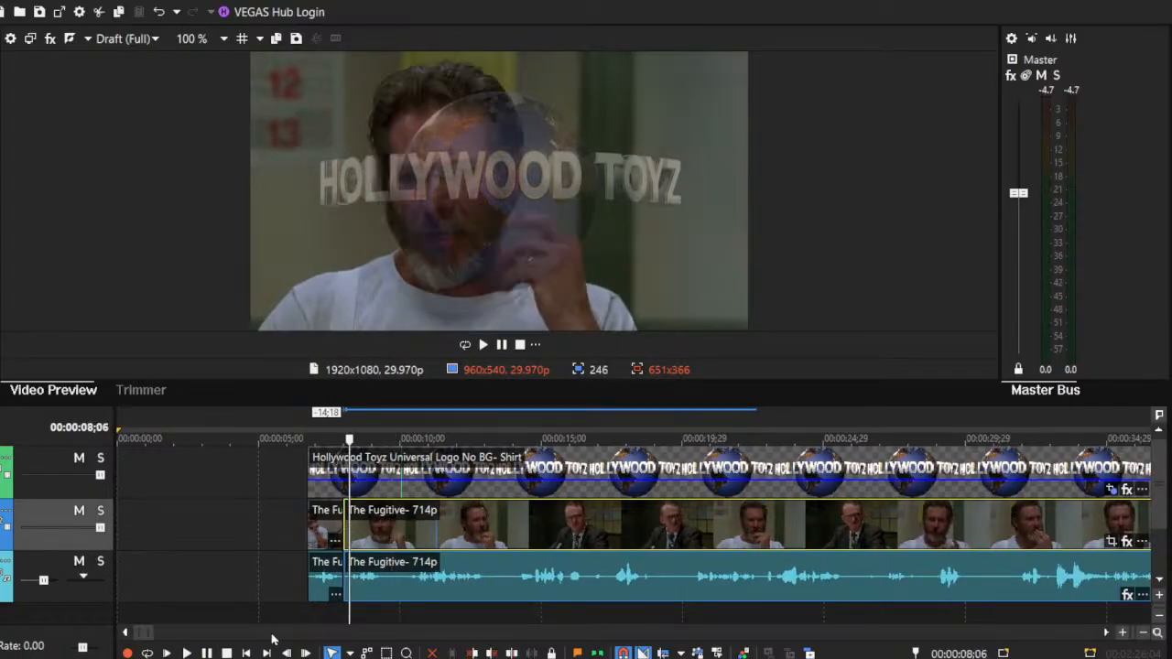
Step: Play the second Fugitive piece, trim its start by 7:17 and further, and close the gap by moving it 12:07 earlier
click(183, 653)
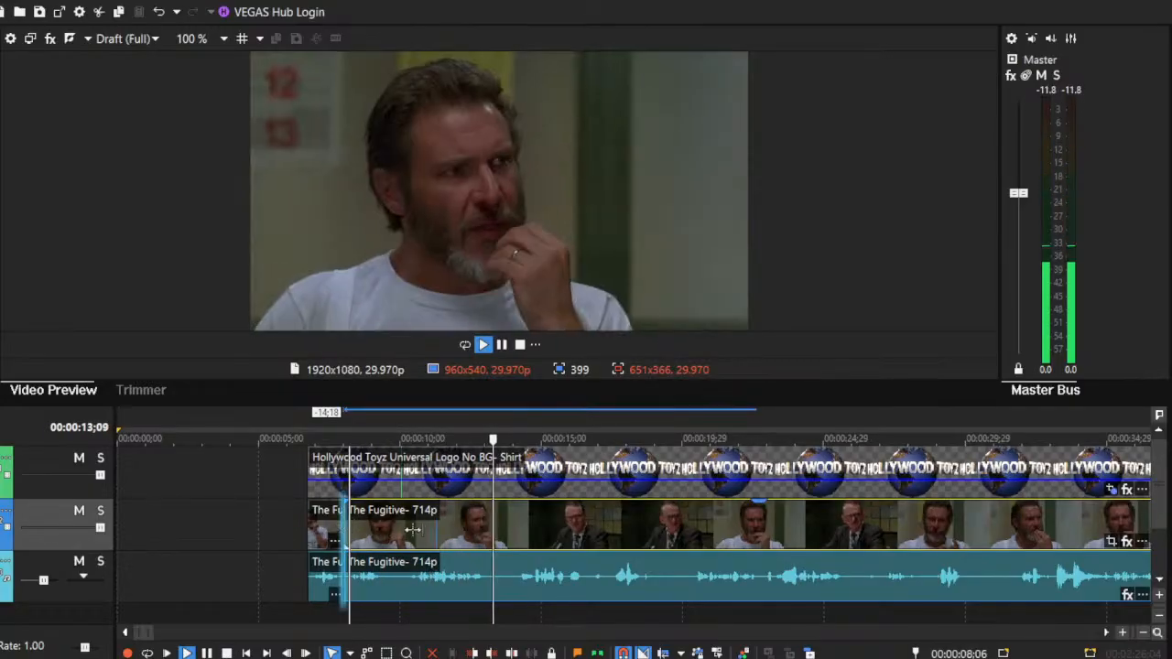
drag(346, 529, 561, 552)
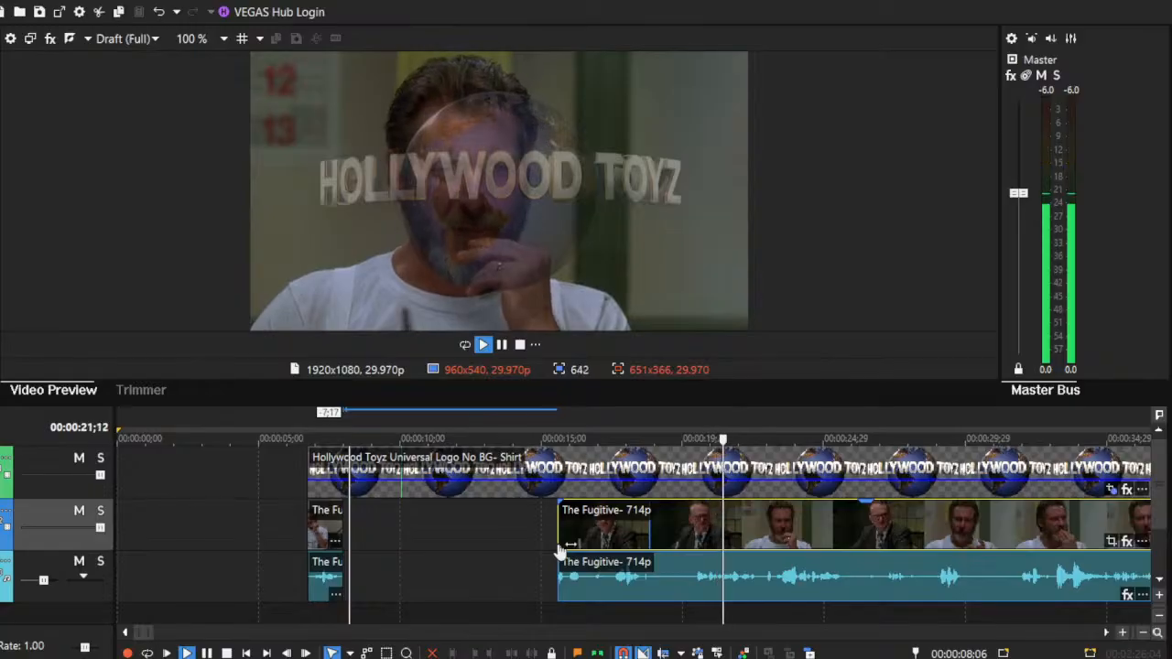
drag(560, 553, 386, 538)
key(space)
Step: Play the cut between the first and second Fugitive pieces, starting at 00:00:07;10, to check the transition
click(333, 527)
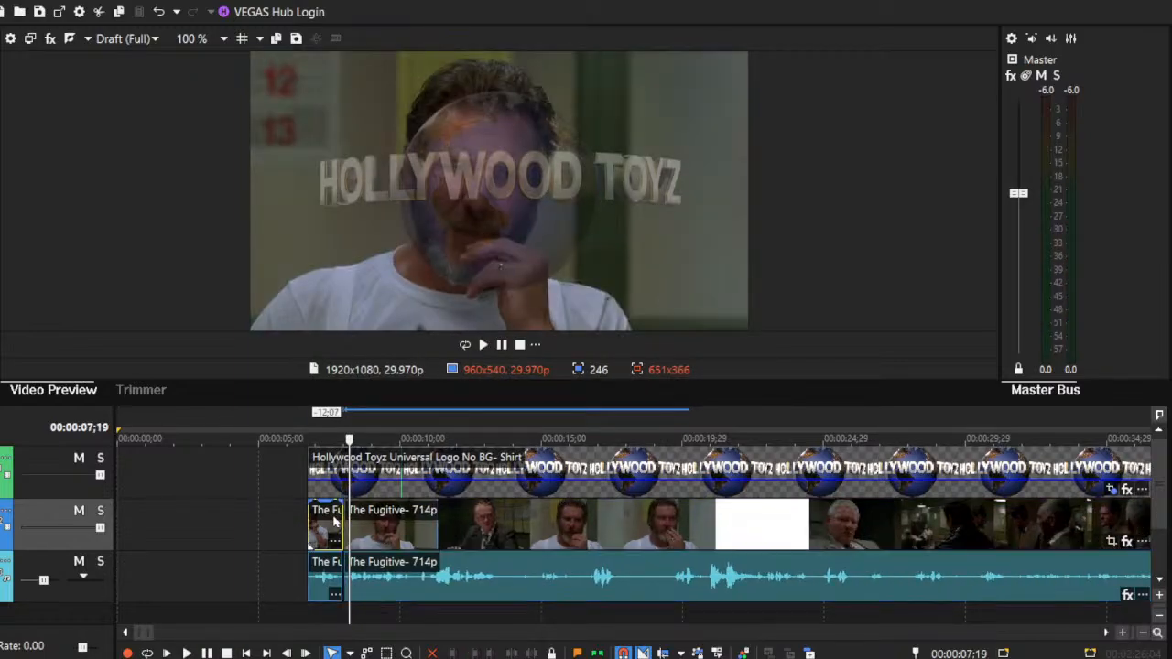
click(1123, 634)
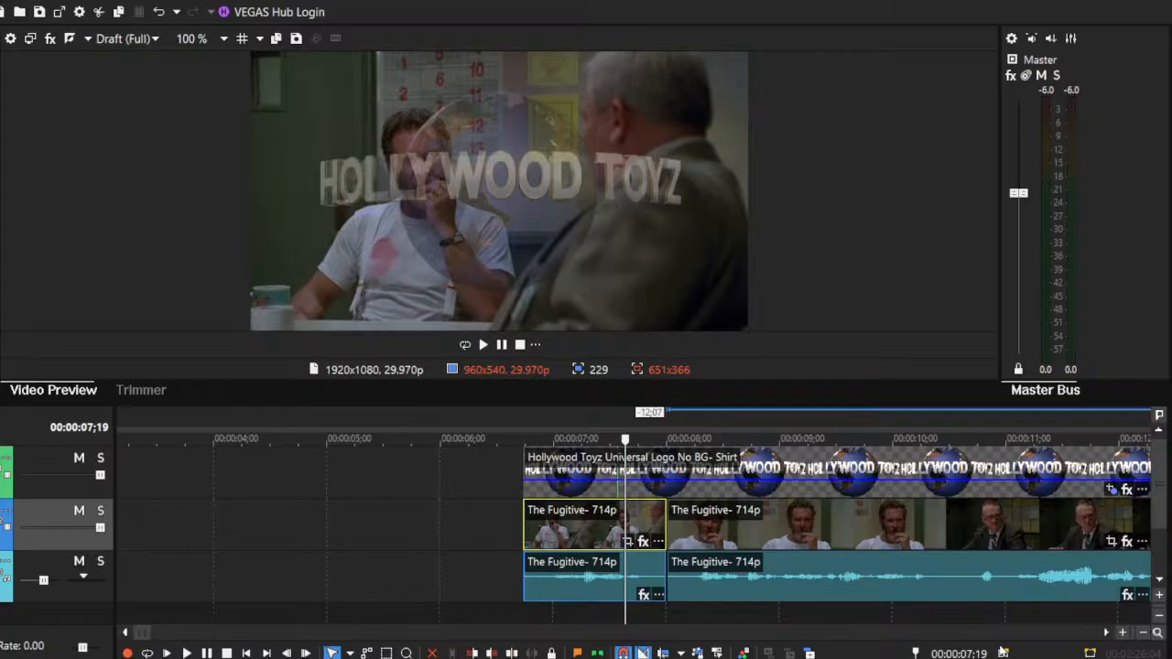
click(593, 520)
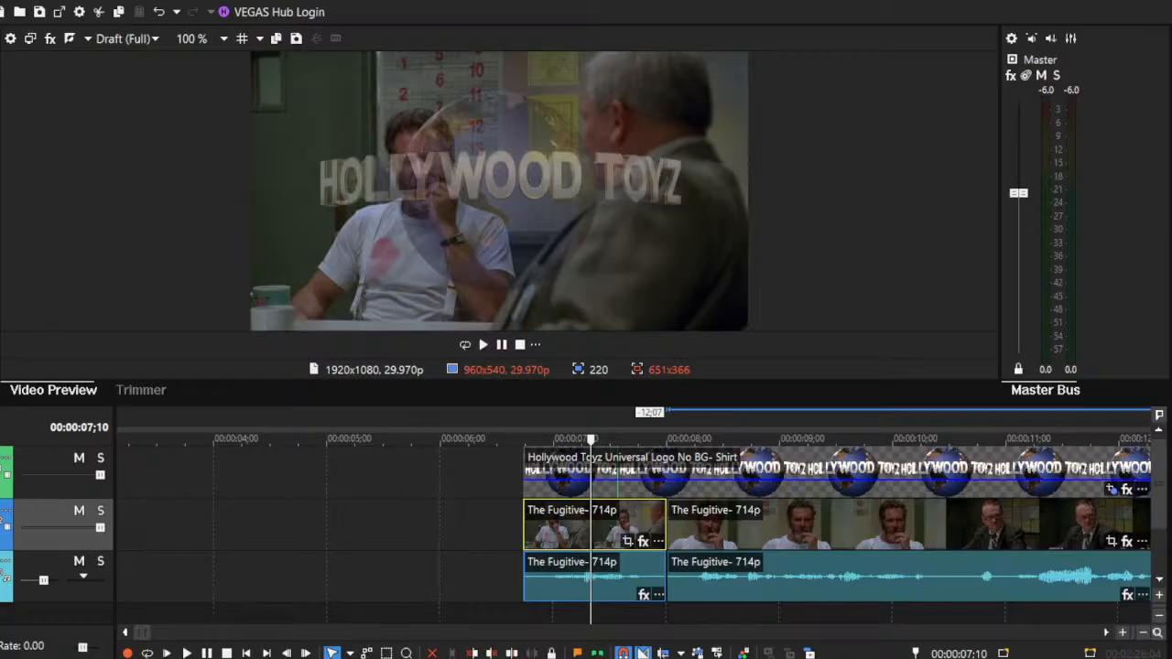
click(188, 654)
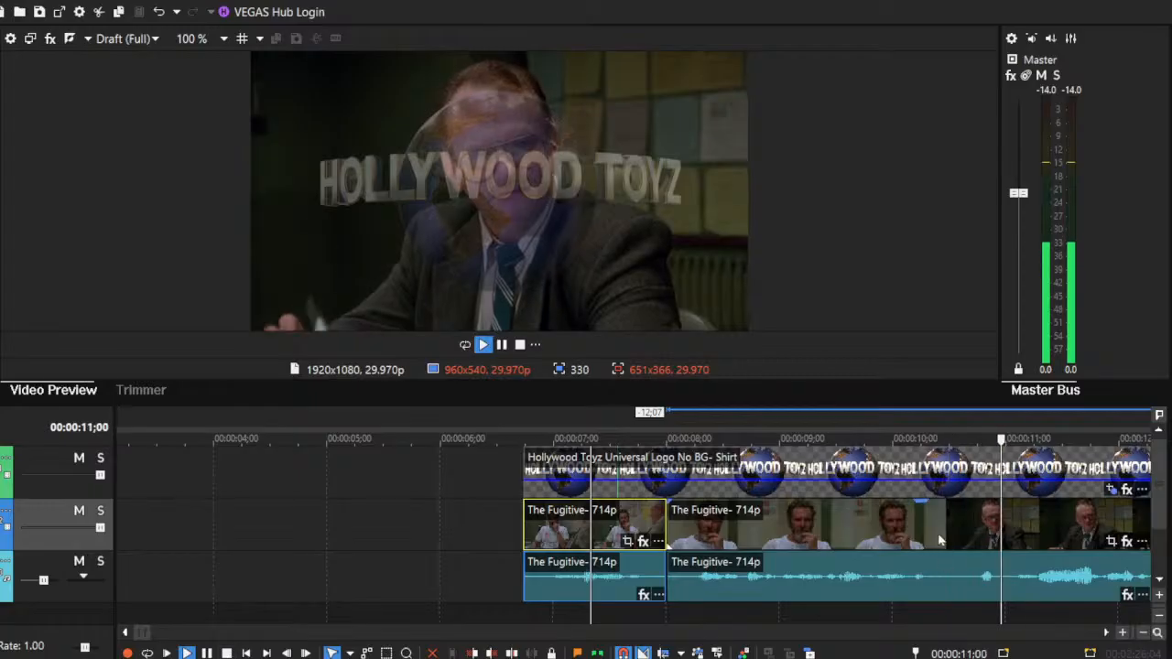
Step: Split the second Fugitive piece at 00:00:10;14, just after the shot change to the man in the suit
click(935, 541)
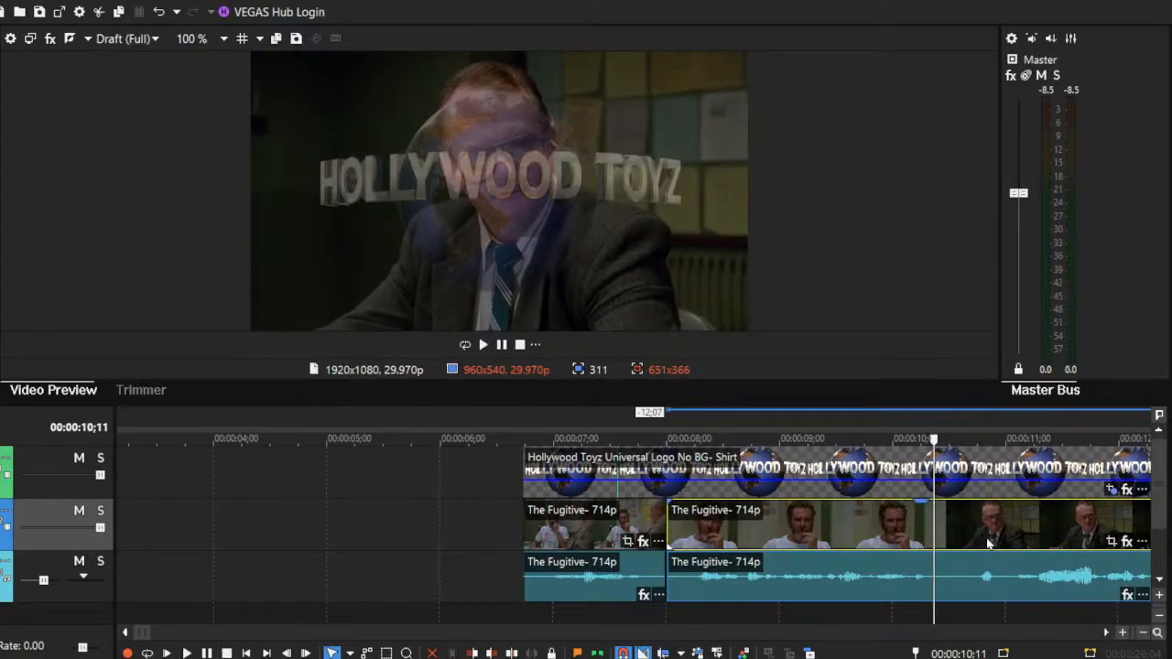
drag(934, 518, 944, 519)
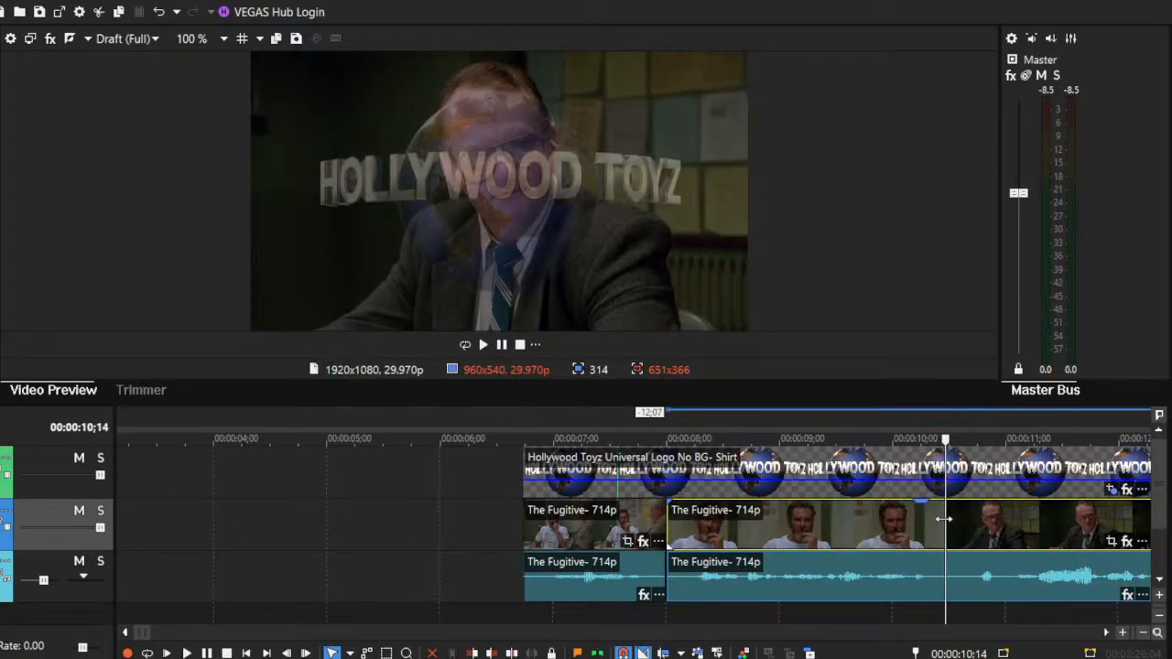
key(s)
Step: Trim the third Fugitive piece's start by 4:08 and move the piece 3:24 earlier towards the second piece
click(1143, 633)
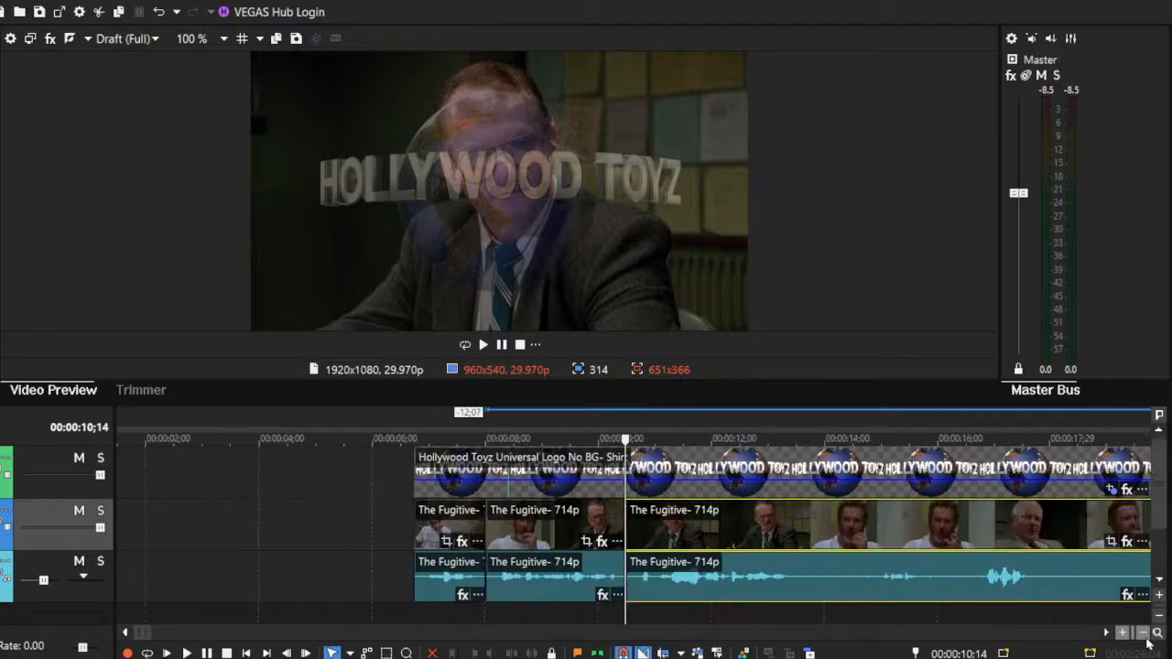
drag(626, 519, 868, 534)
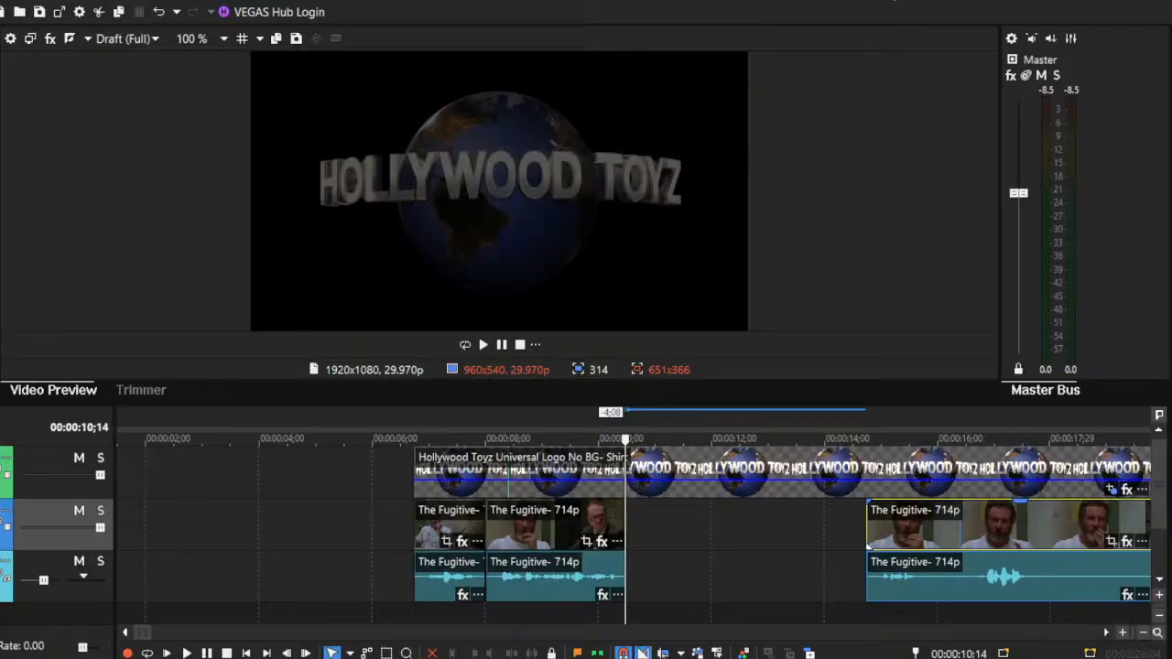
drag(919, 530, 703, 531)
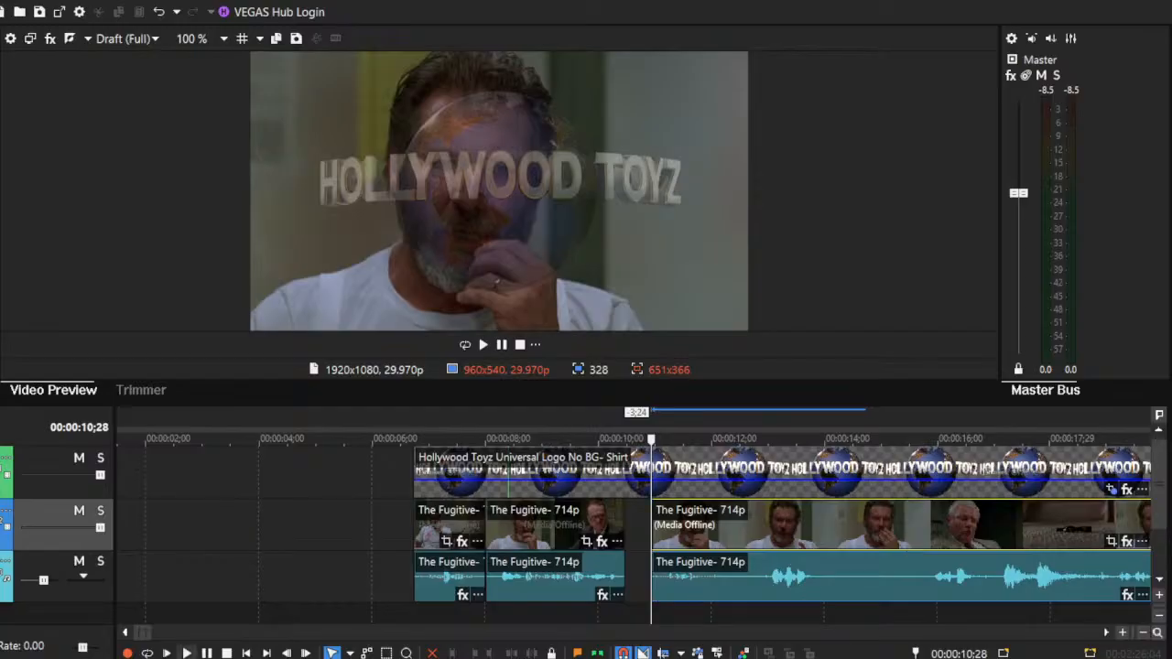
Step: Close the gap before the third Fugitive piece, split it at 00:00:11;15, and move the trimmed remainder 1:00 earlier to the cut
click(187, 654)
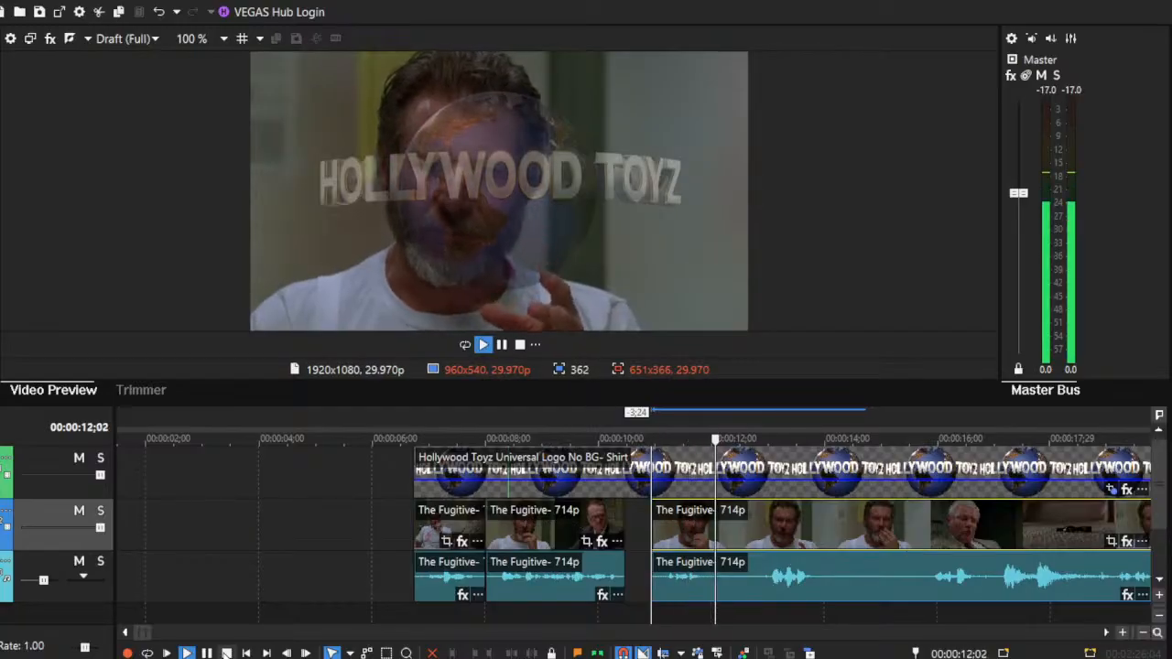
click(227, 653)
drag(696, 540, 684, 518)
key(s)
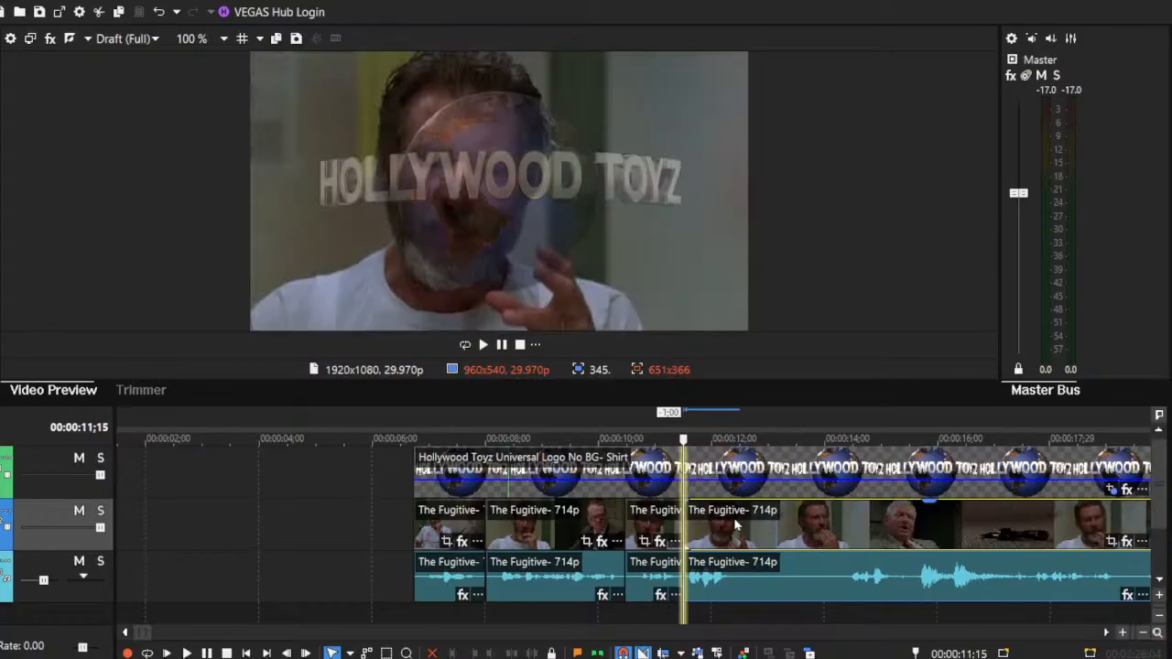
Step: Play from 00:00:11;03 across the cut after the short third Fugitive piece to check the transition
click(663, 528)
click(186, 653)
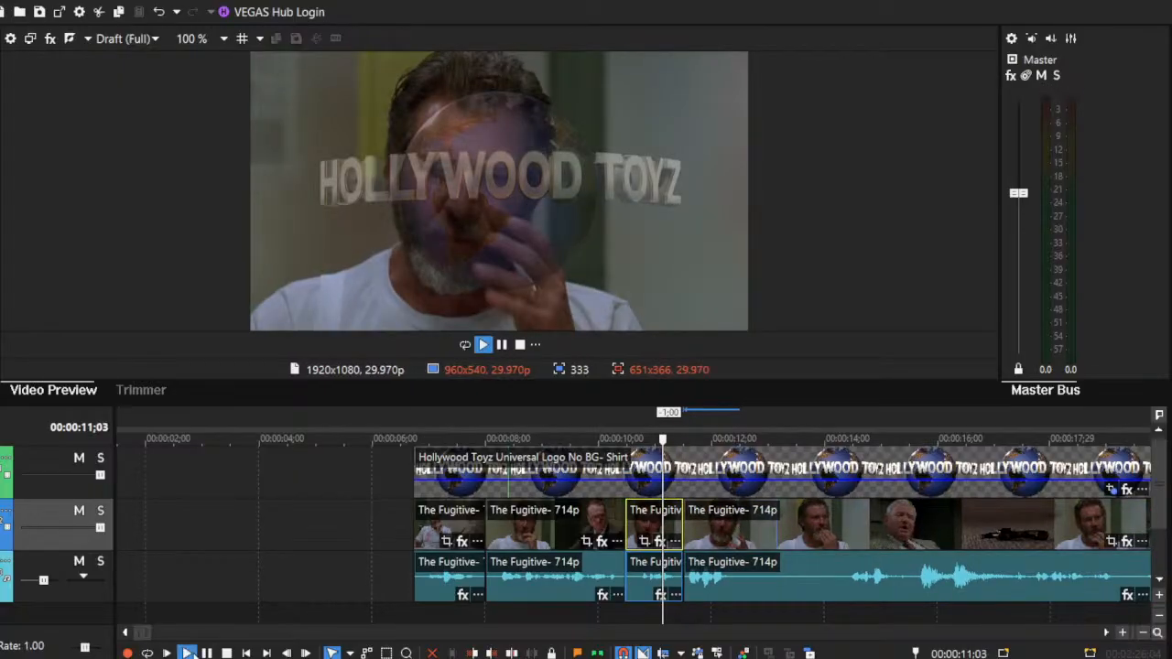
click(206, 653)
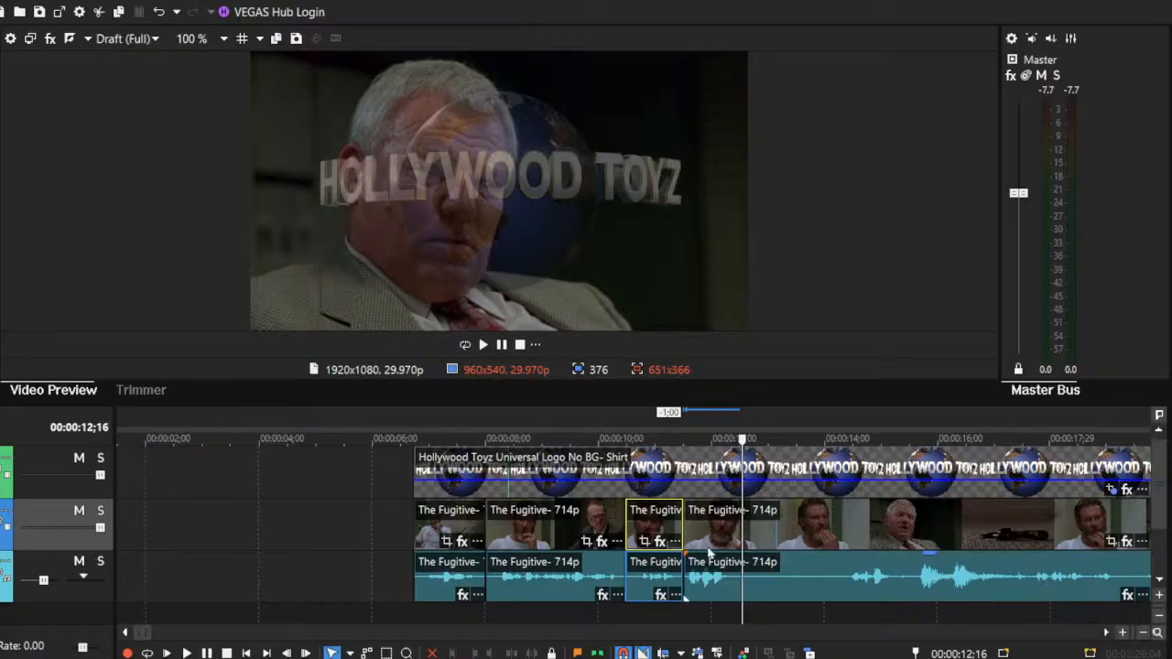
Step: Trim the fourth Fugitive piece's start, move the piece 2:10 earlier to 00:00:11;29, and play it from there
drag(685, 518, 742, 542)
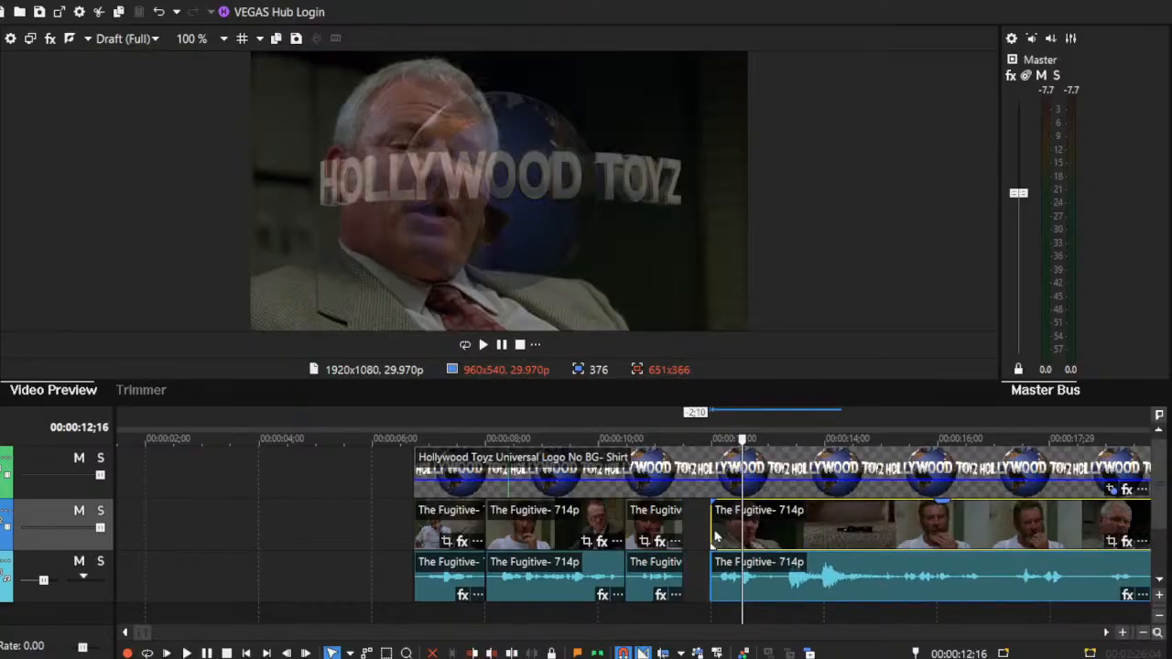
click(711, 531)
click(208, 653)
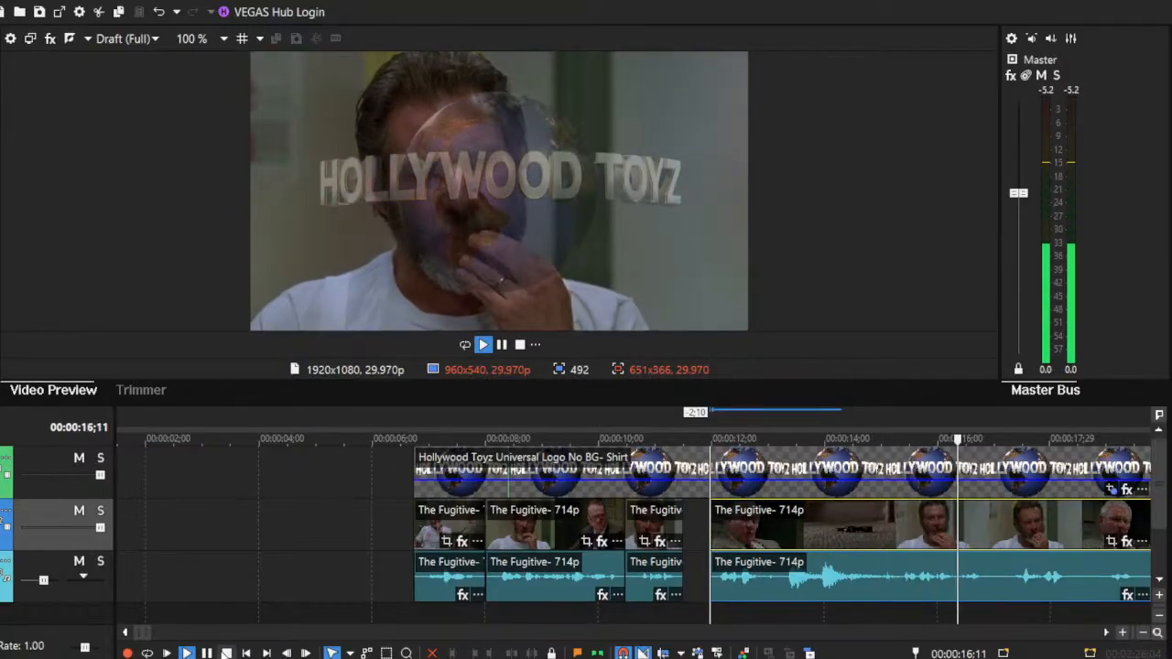
click(226, 653)
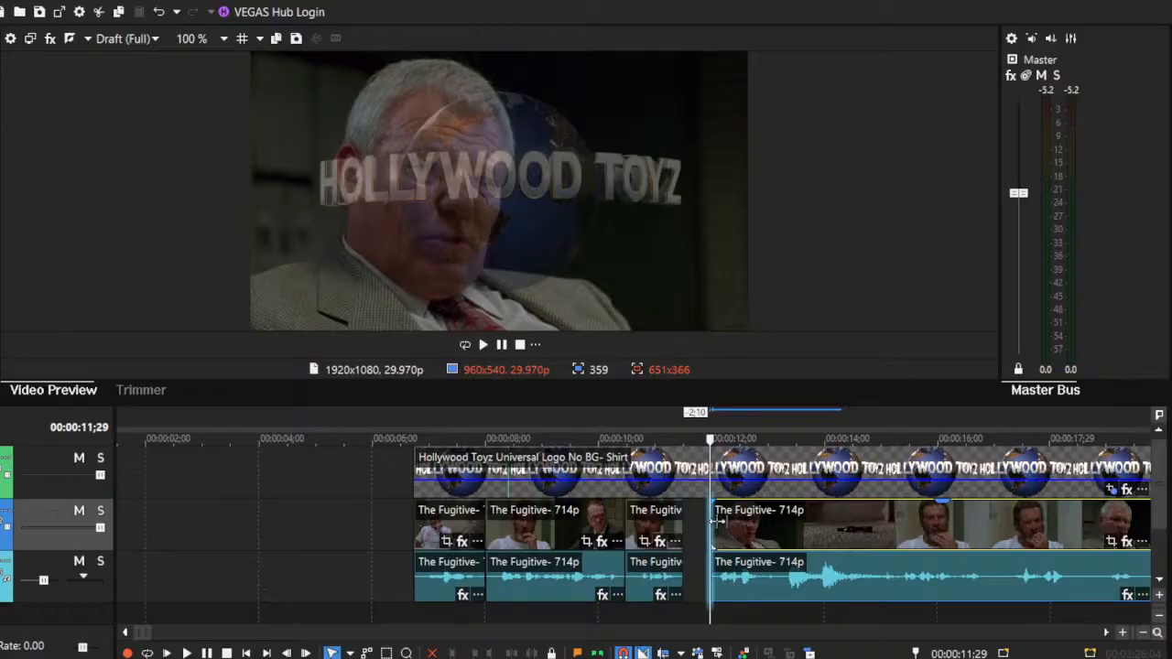
Step: Trim more off the fourth Fugitive piece's start, move it 3:07 earlier back to 00:00:11;29, and play the new opening
mouse_move(712, 527)
mouse_down()
mouse_move(895, 525)
mouse_move(704, 525)
mouse_up()
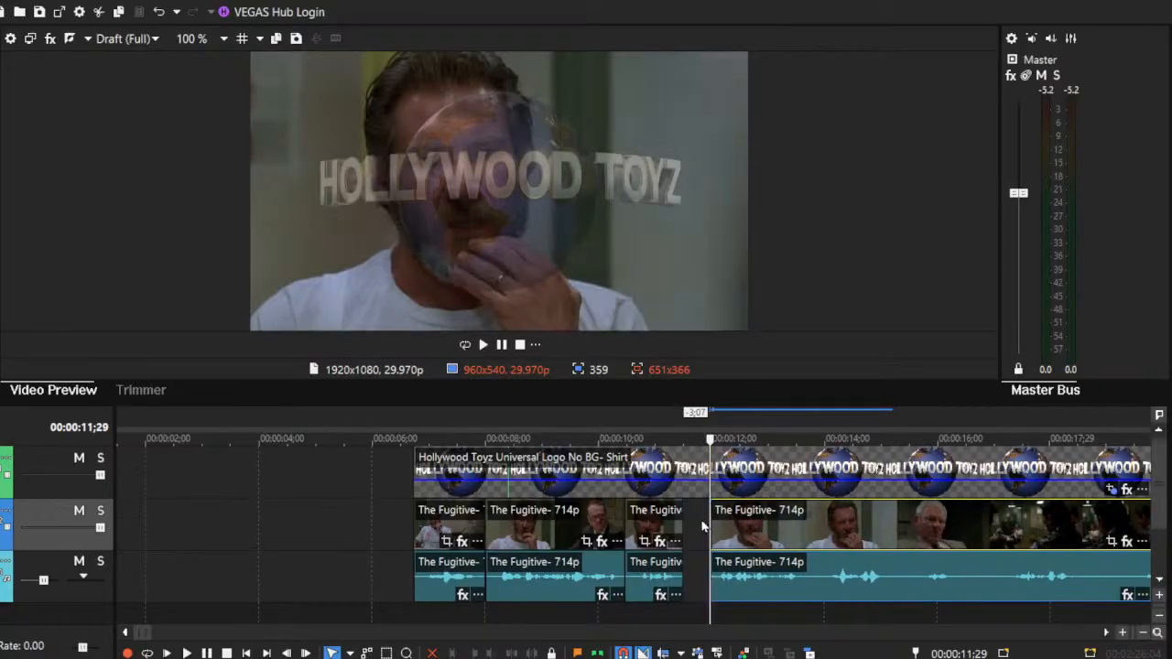
click(187, 653)
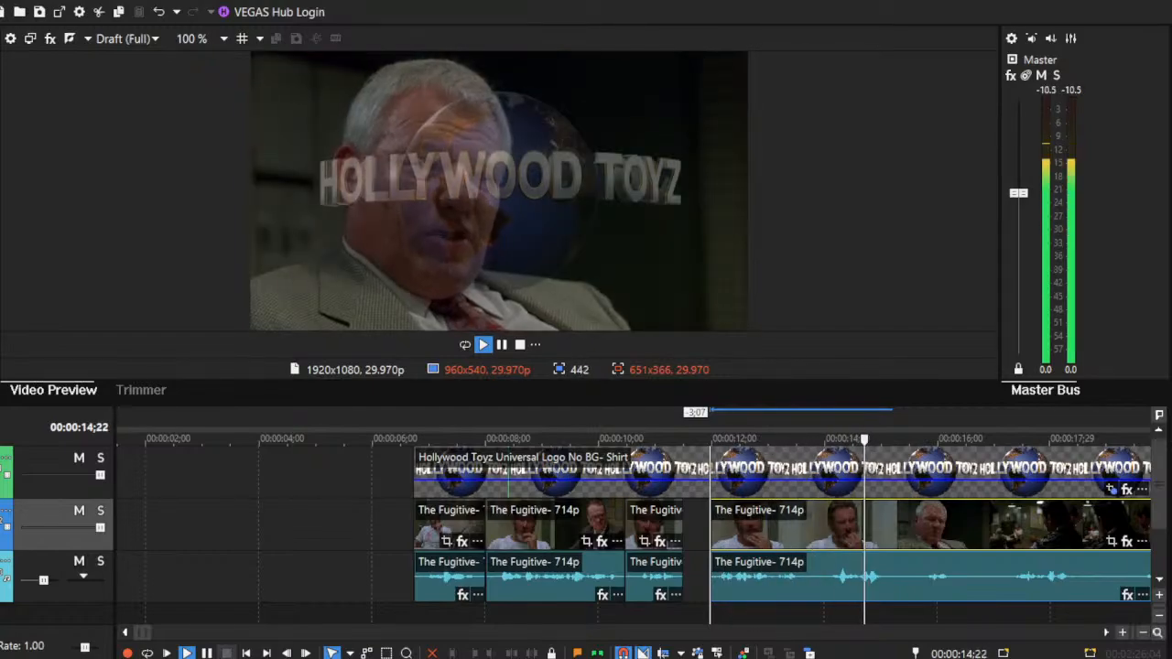
key(space)
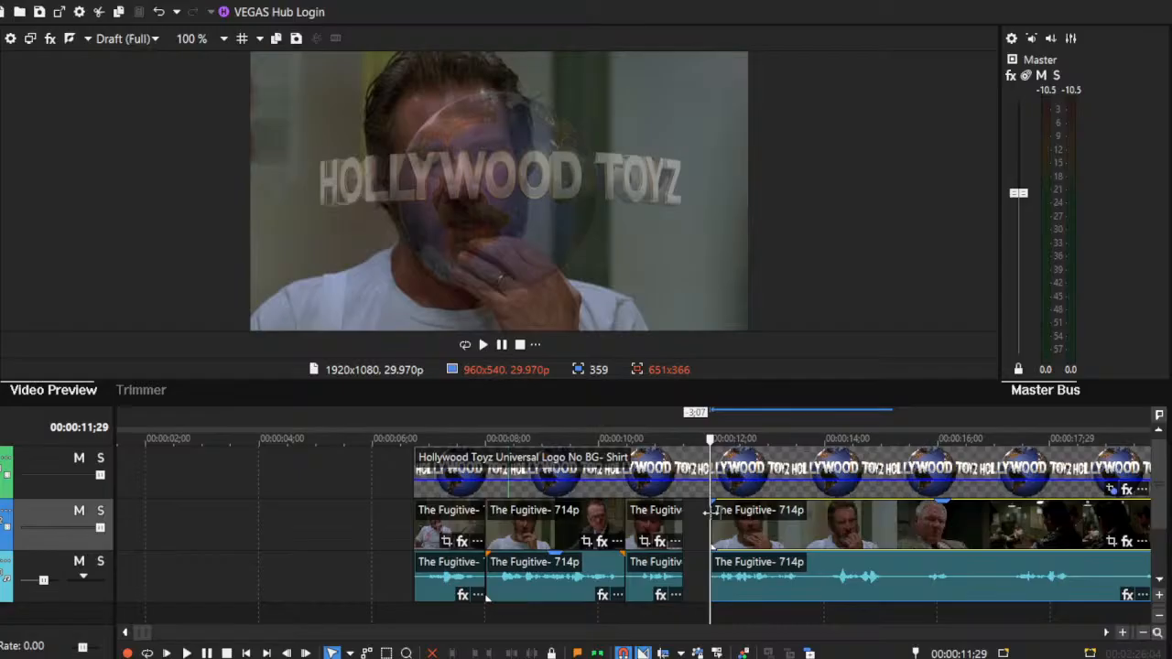
Step: Cut the fourth Fugitive piece's start further, move it 4:21 earlier to 00:00:11;29, and play through the dark office shot
drag(738, 519, 766, 536)
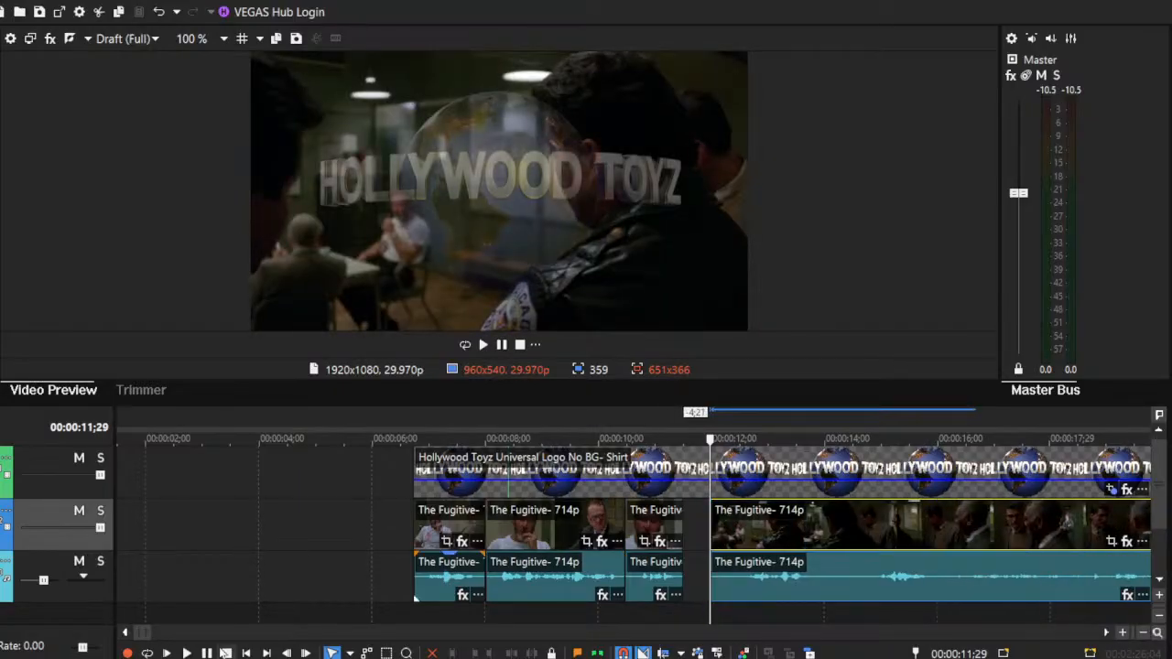
click(186, 653)
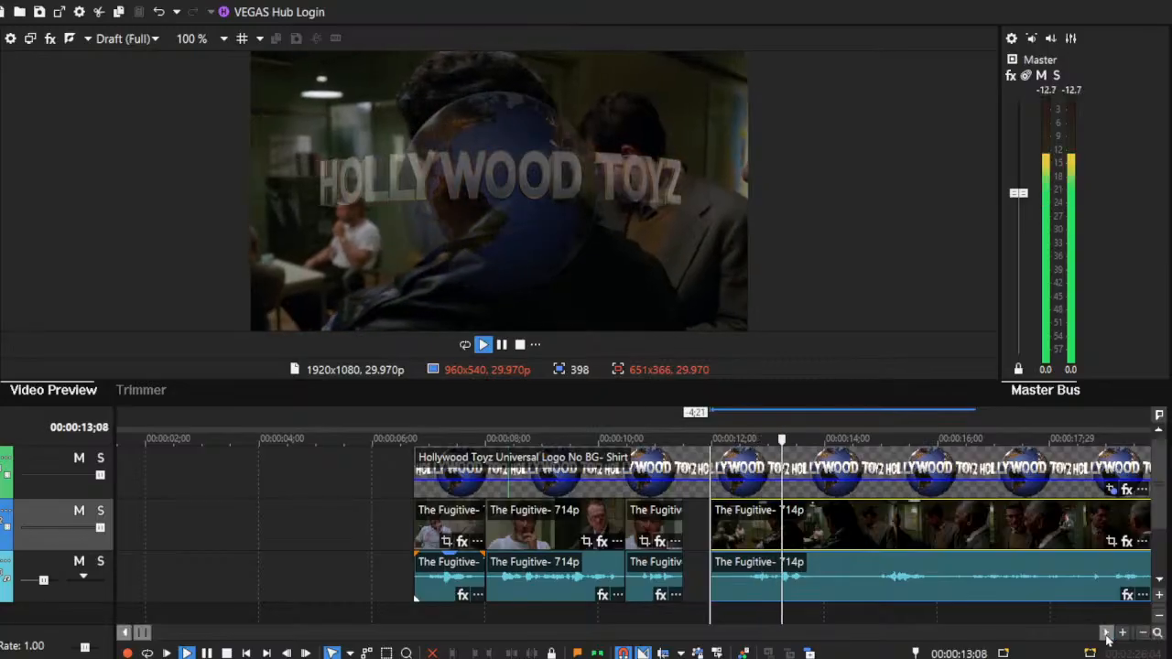
click(1106, 634)
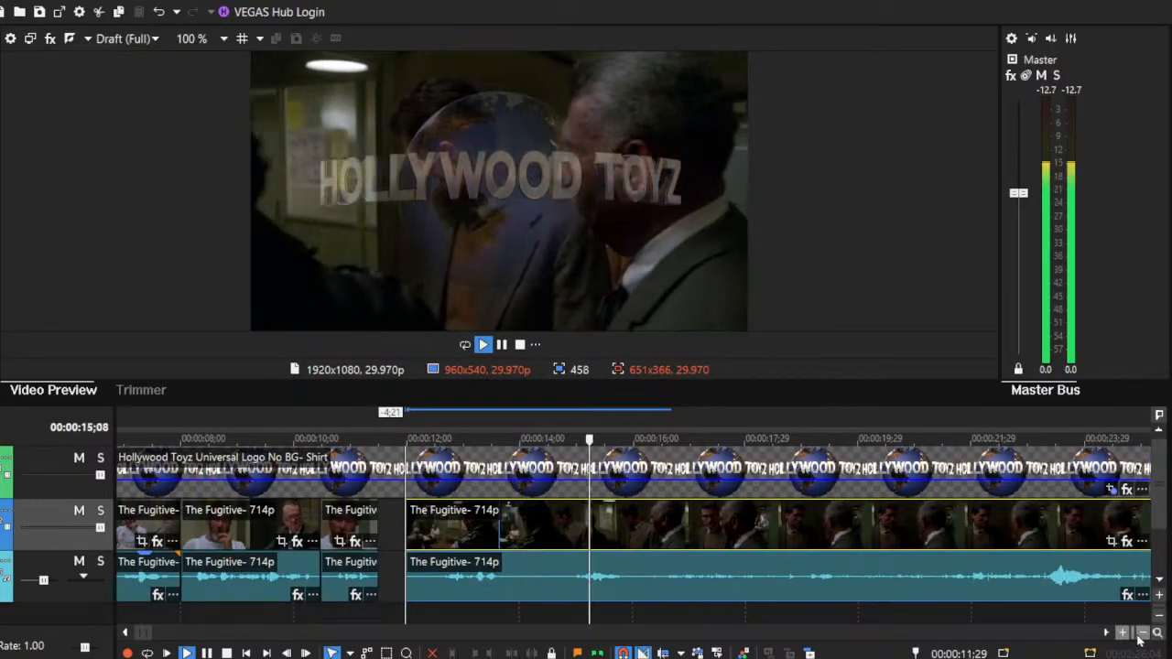
click(1141, 633)
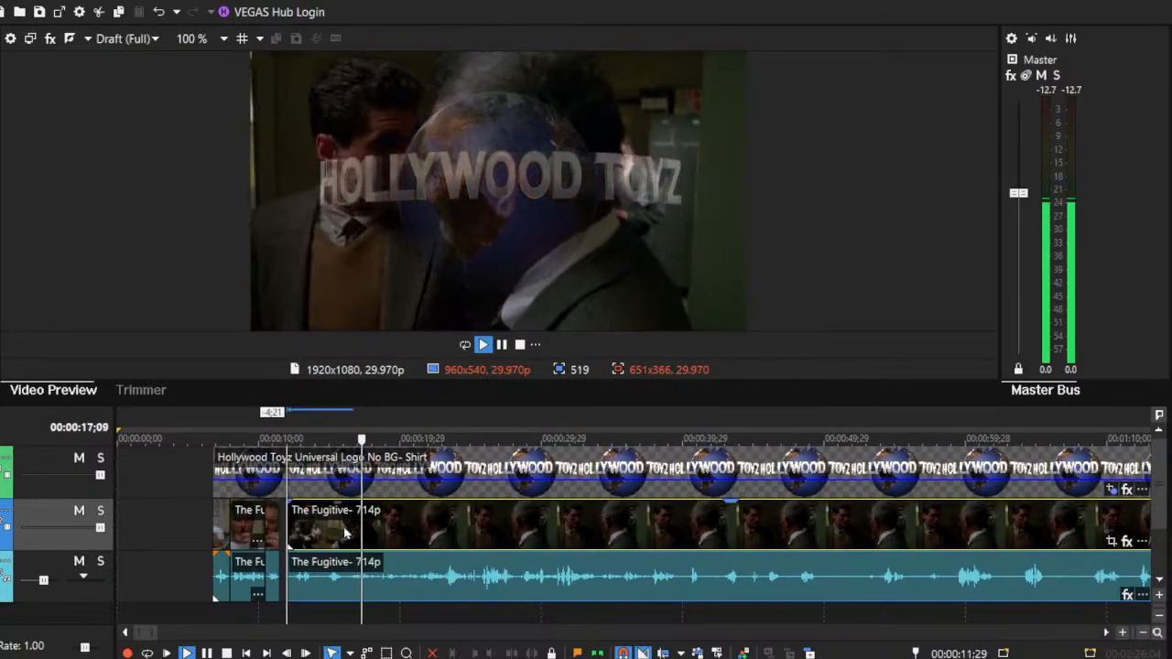
click(228, 653)
Step: Trim the long office shot off the fourth Fugitive piece, move it 24:14 earlier, preview its start, and close the gap to the third piece
drag(295, 541, 352, 531)
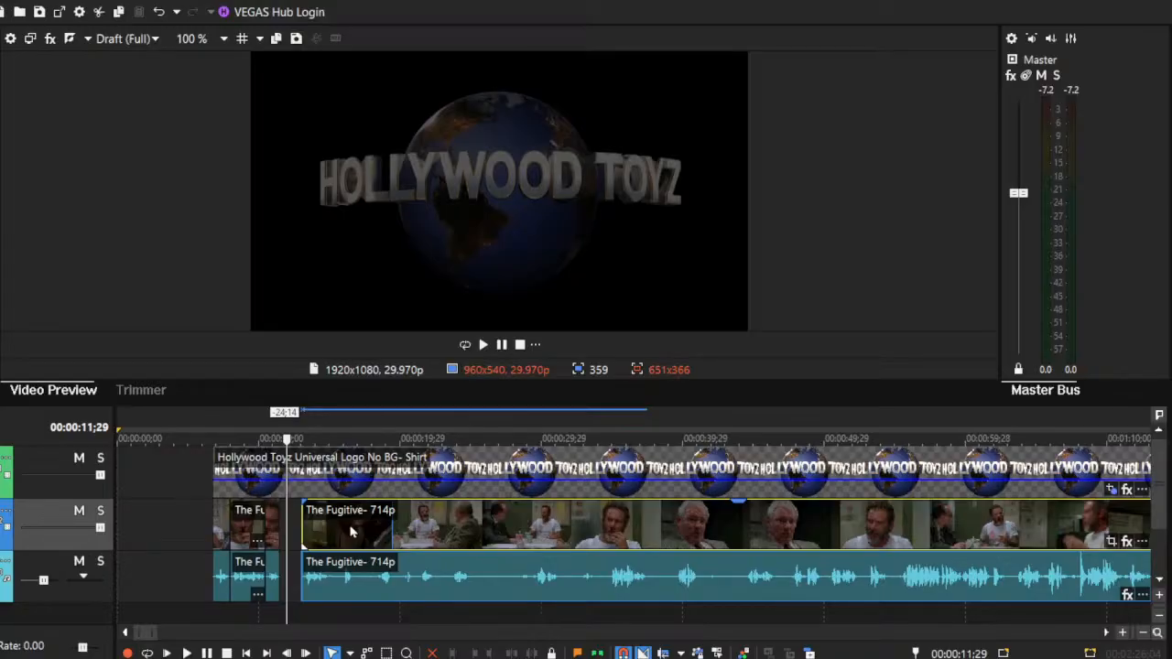
click(300, 516)
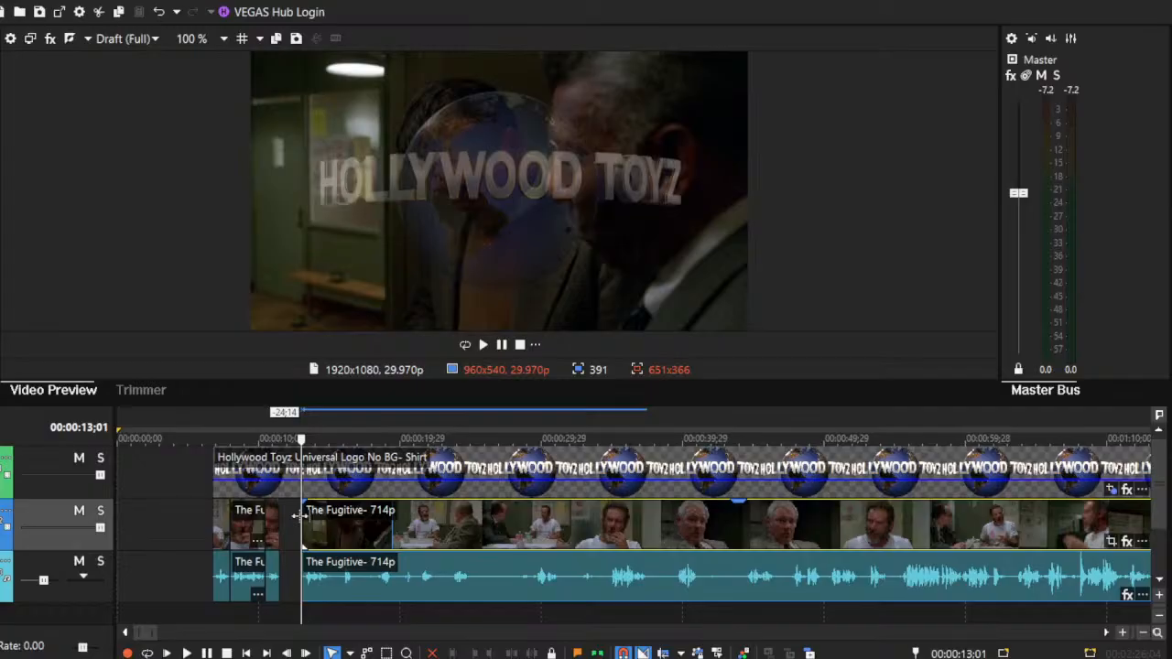
click(186, 653)
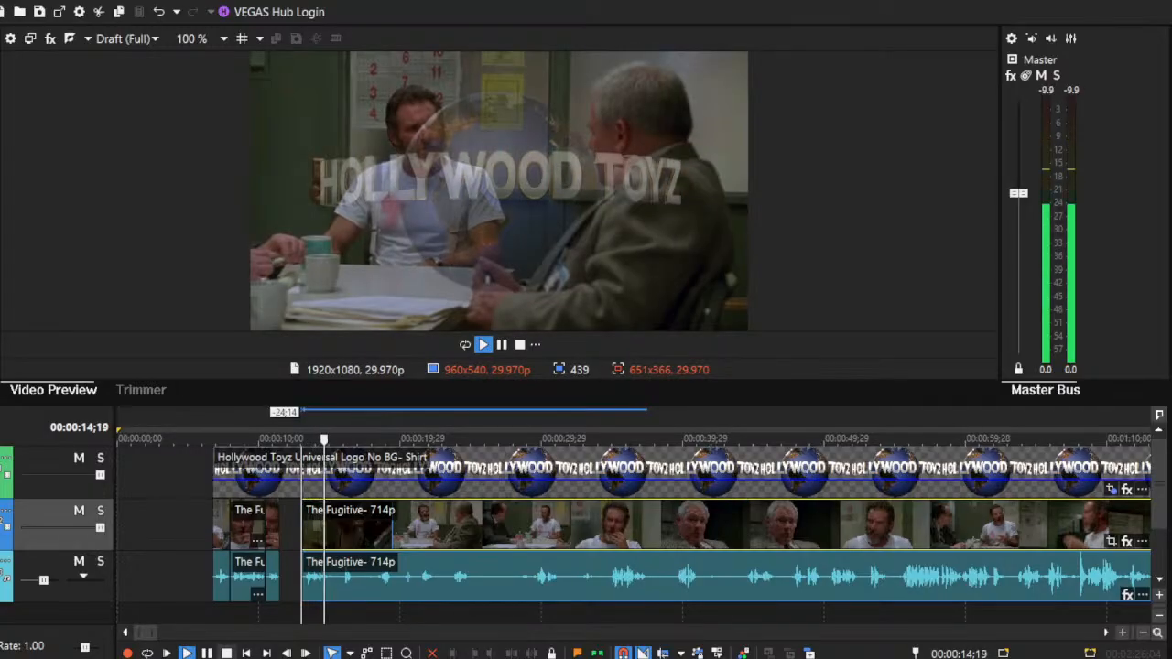
key(space)
drag(351, 542, 329, 540)
Step: Tighten the third Fugitive piece by a few frames, then trim the fourth piece's start and move it 0:17 earlier to the cut
click(266, 517)
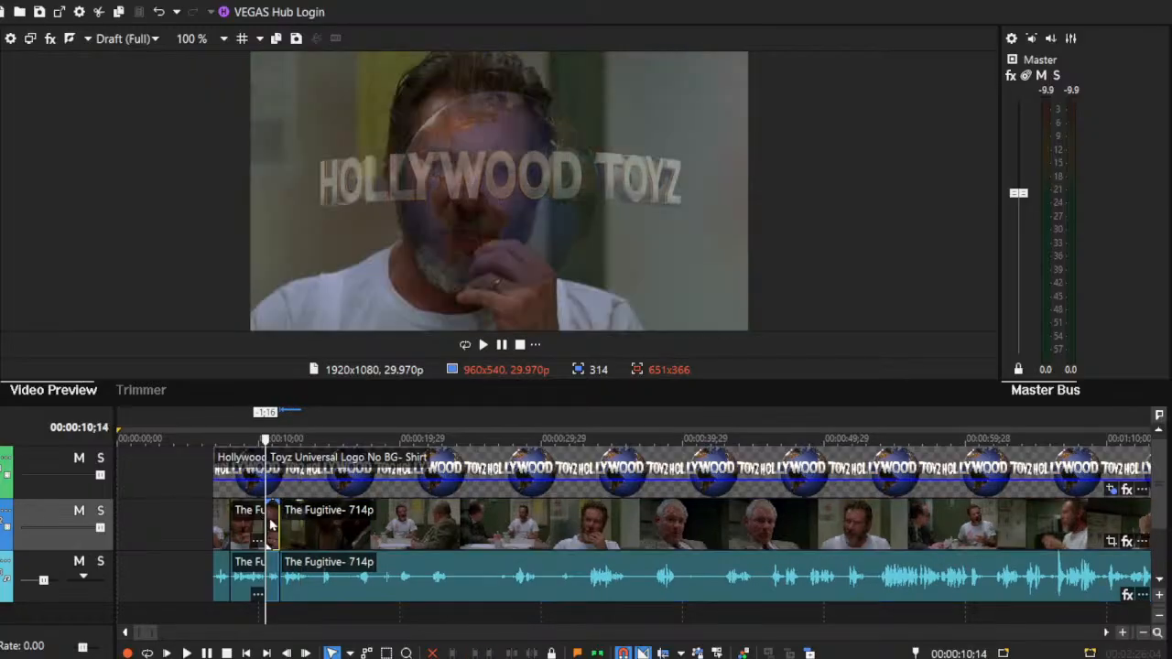
scroll(742, 542, up, 10)
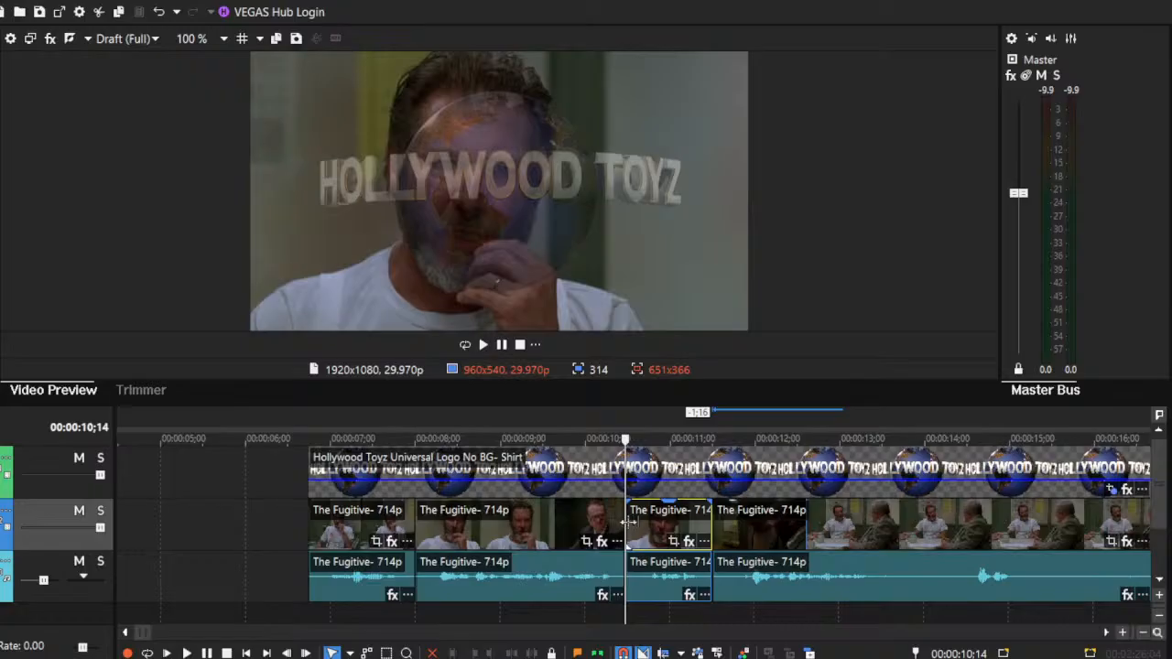
drag(626, 522, 636, 528)
drag(711, 517, 738, 540)
click(187, 653)
click(210, 653)
Step: Play the fourth Fugitive piece from 00:00:11;18 and split it at 00:00:12;29
click(723, 535)
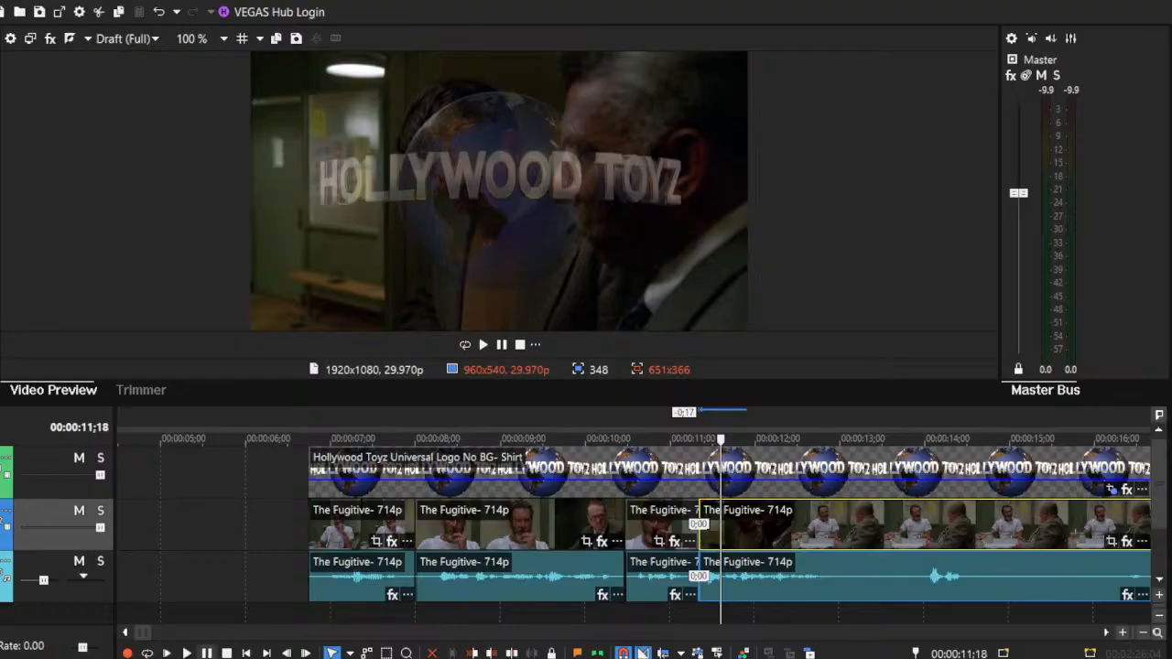
click(187, 653)
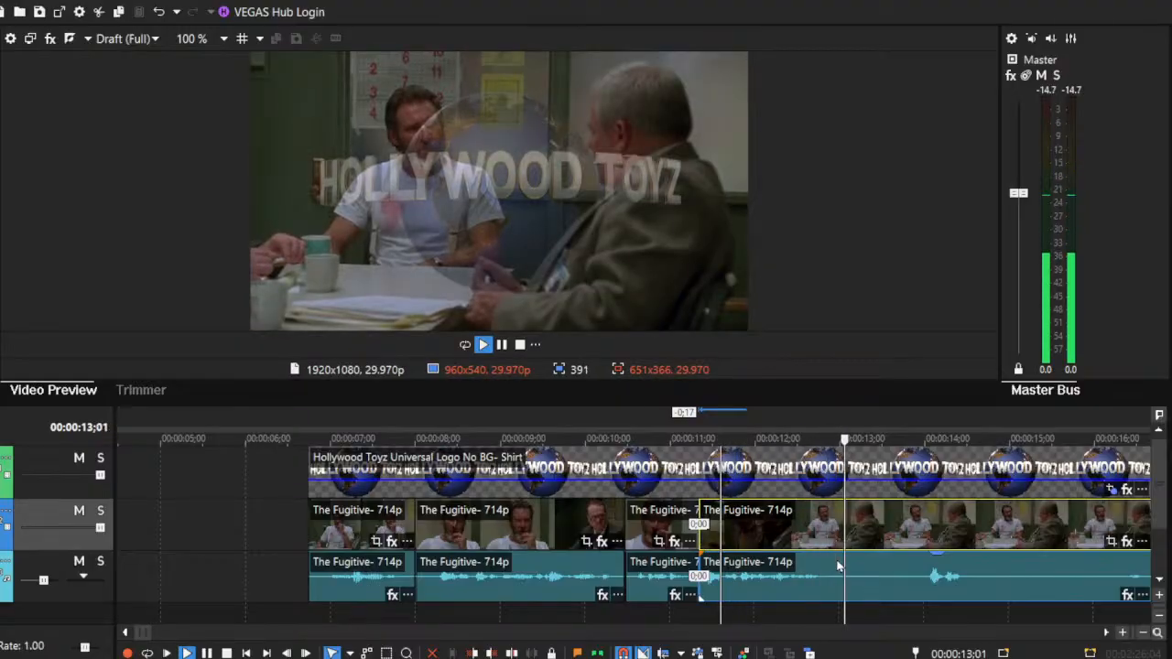
click(838, 541)
key(s)
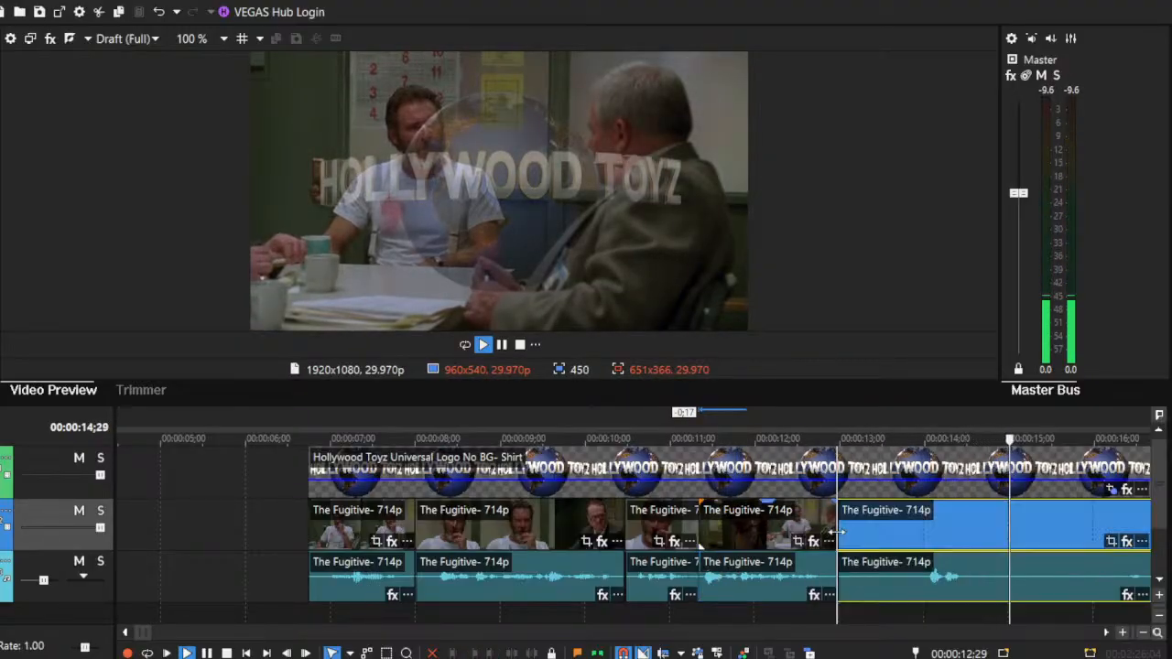
key(space)
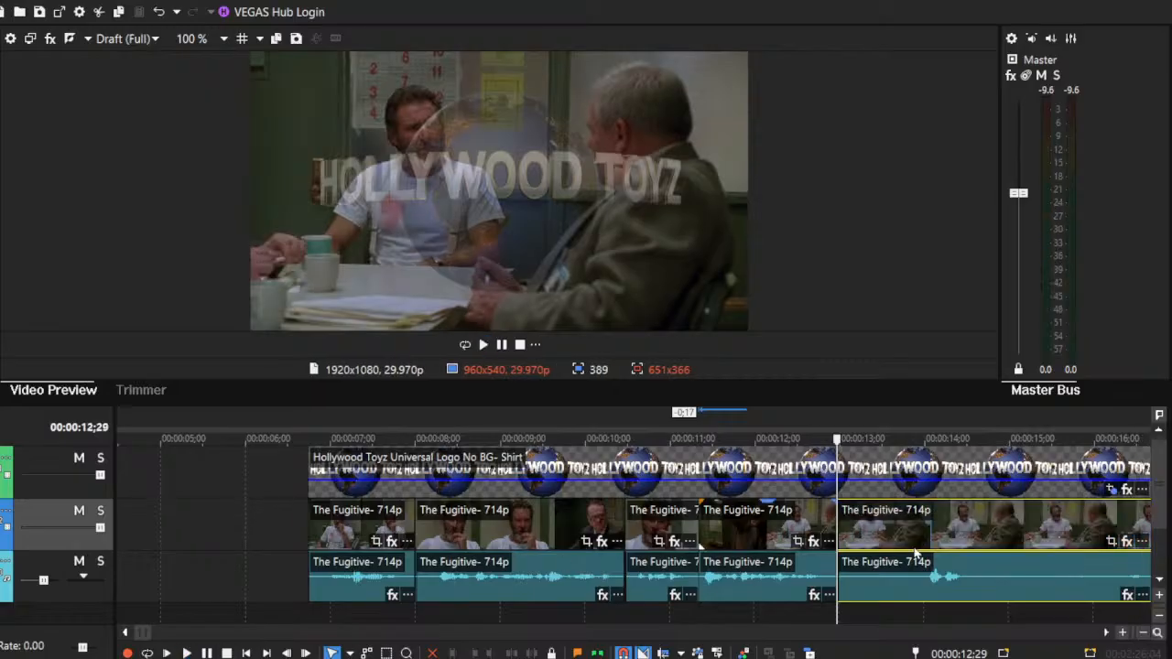
Step: Trim 0:29 off the fifth Fugitive piece's start, rejoin it to the fourth piece, and split it at 00:00:13;19
drag(840, 510, 863, 521)
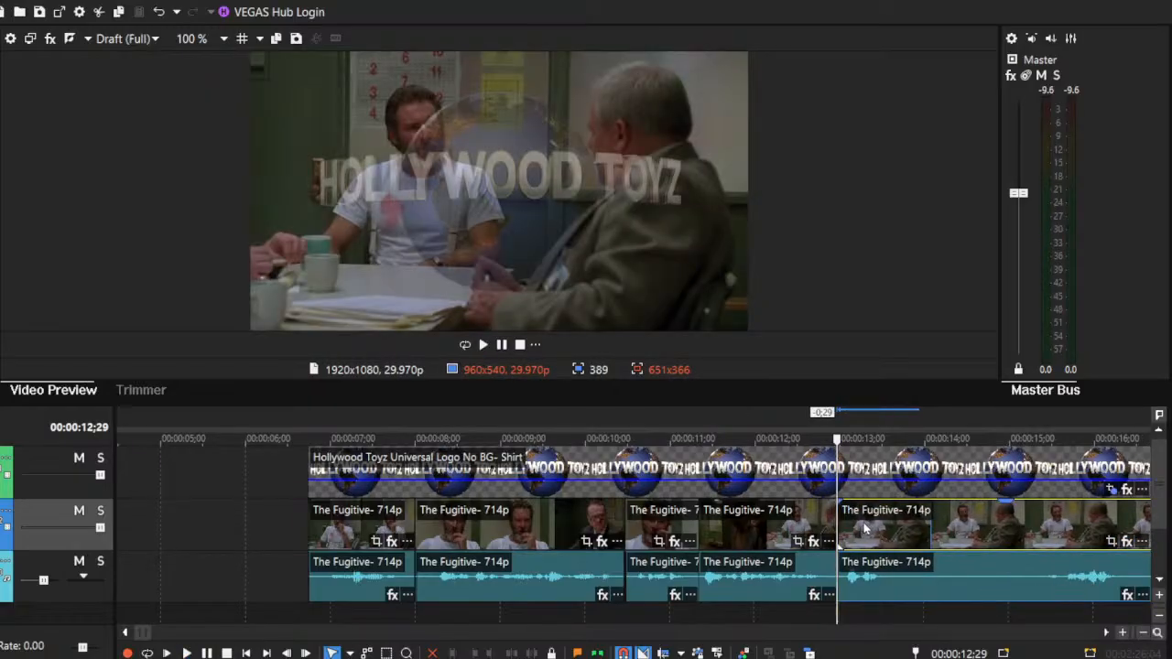
click(864, 522)
click(893, 517)
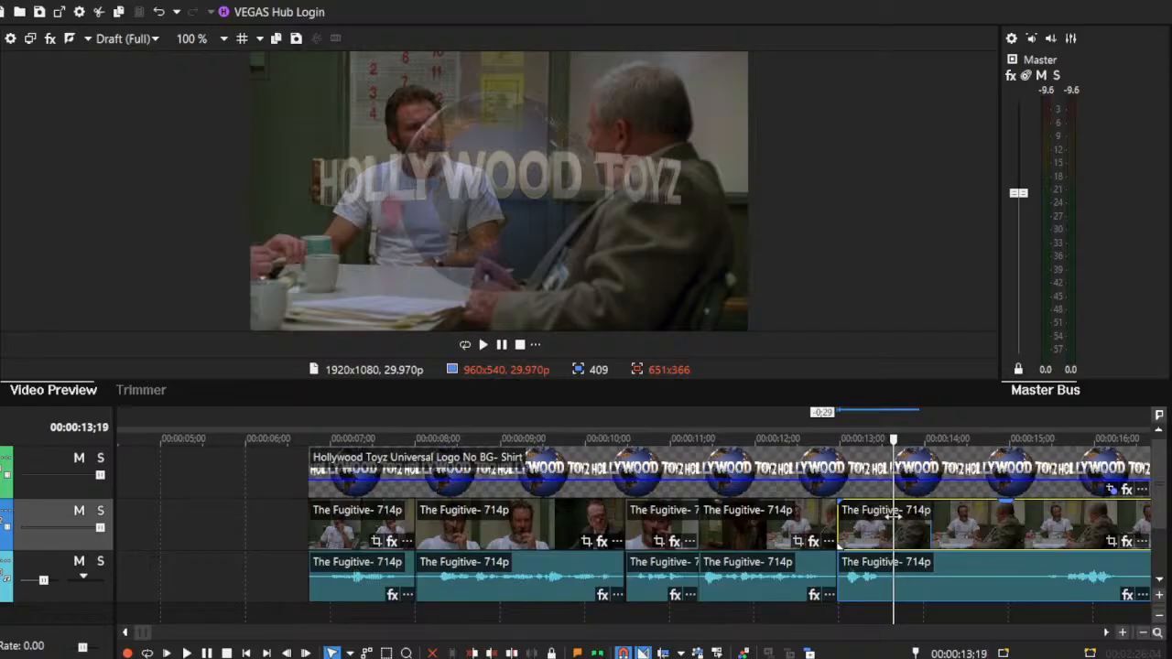
key(s)
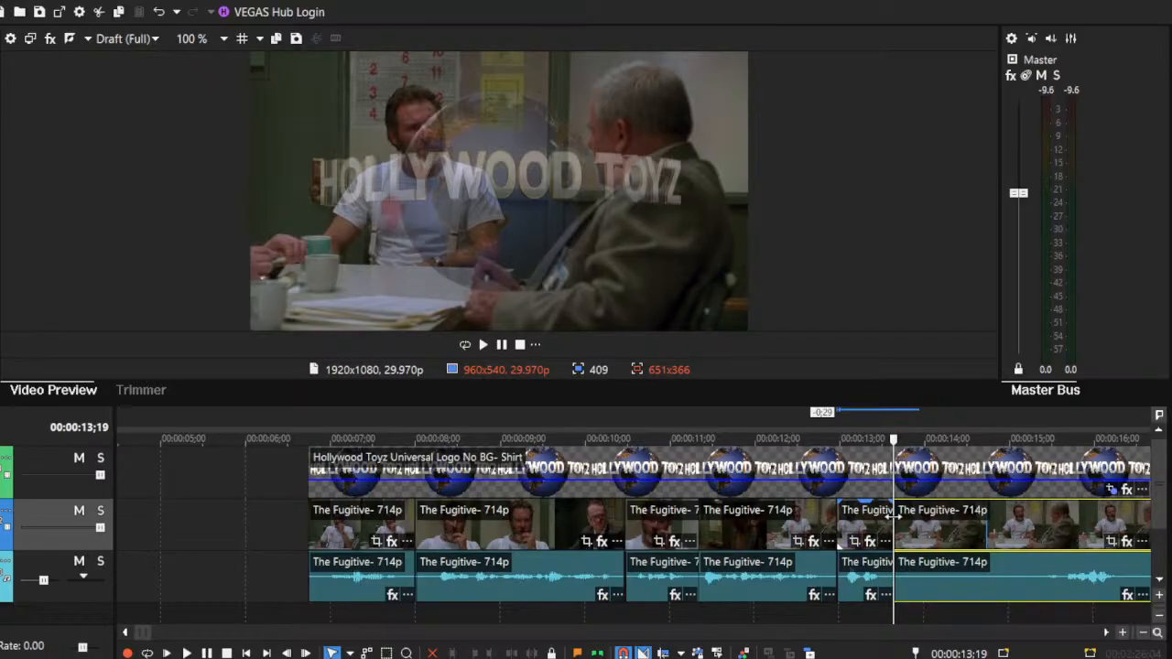
Step: Trim the sixth Fugitive piece's start by 1:17 and another 0:04, closing the gap at 00:00:13;19 each time
scroll(1103, 634, right, 4)
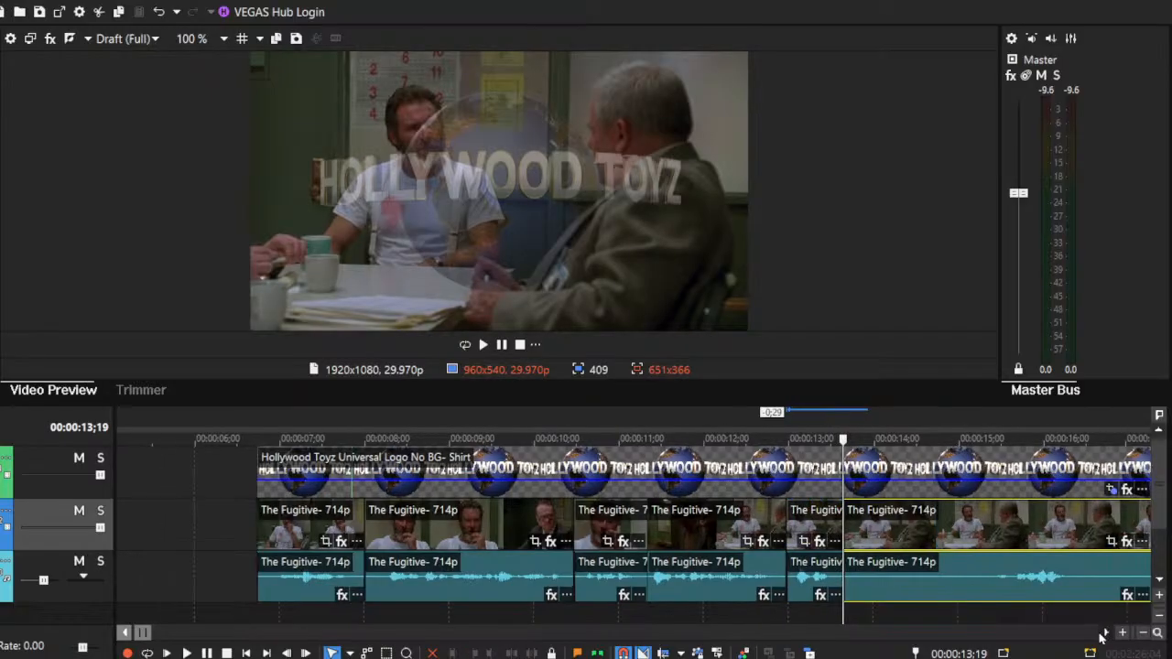
scroll(1102, 634, right, 3)
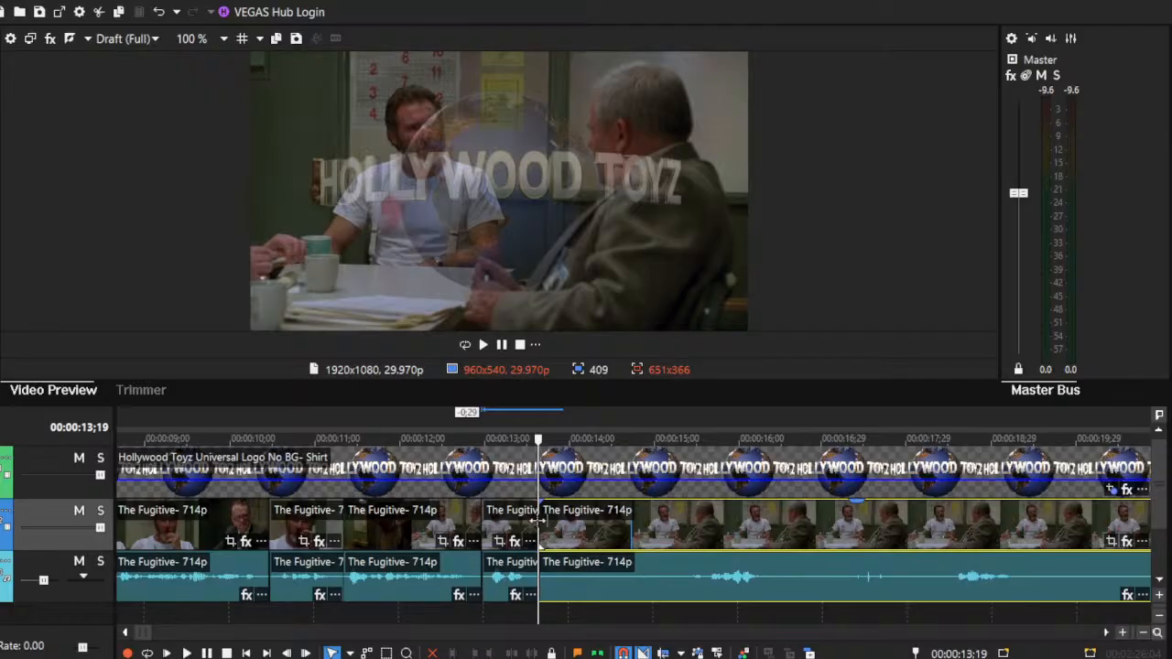
drag(538, 521, 594, 535)
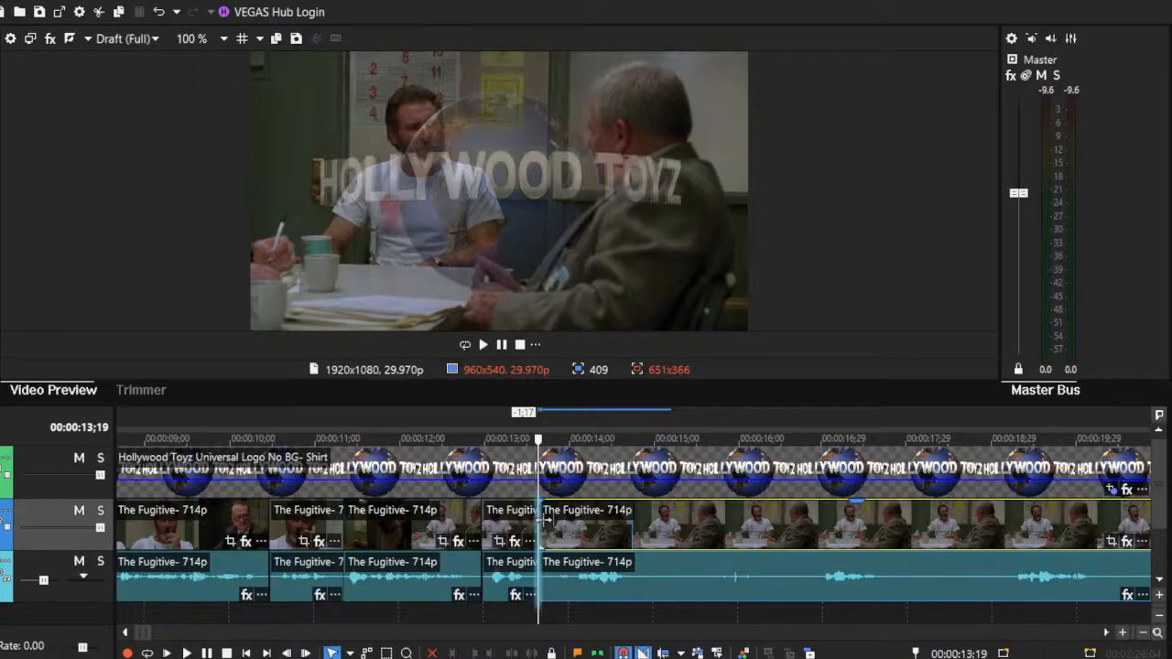
drag(542, 517, 582, 528)
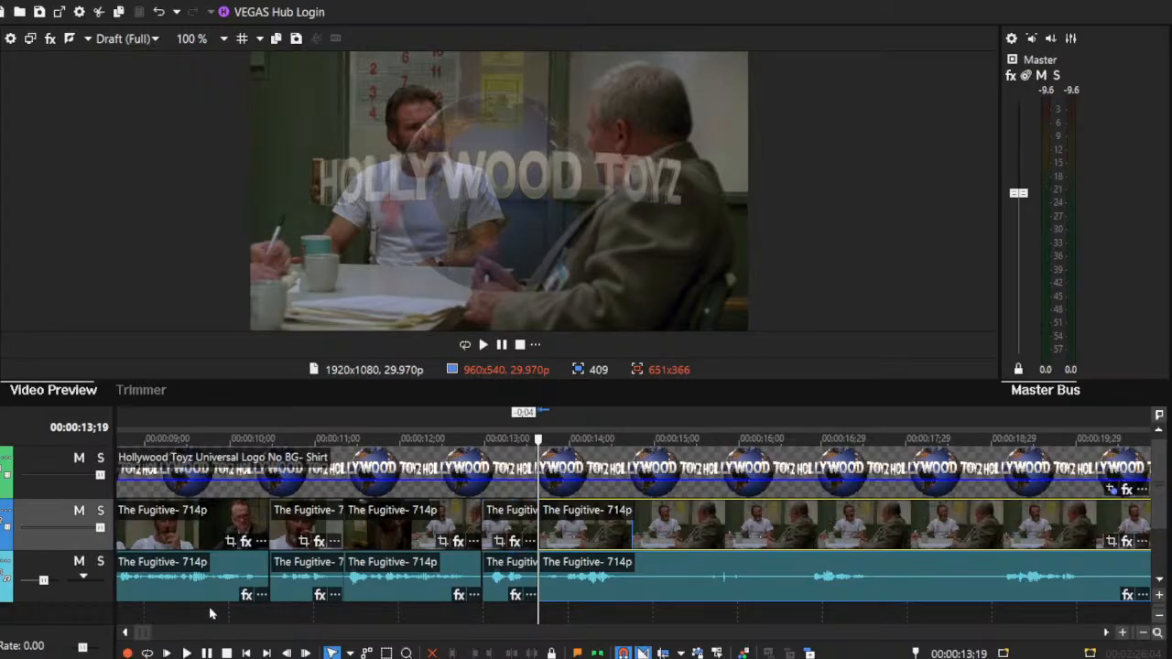
Step: Play across the cuts around the short fifth Fugitive piece from 00:00:13;08 and 00:00:12;22 to check the transitions
click(509, 523)
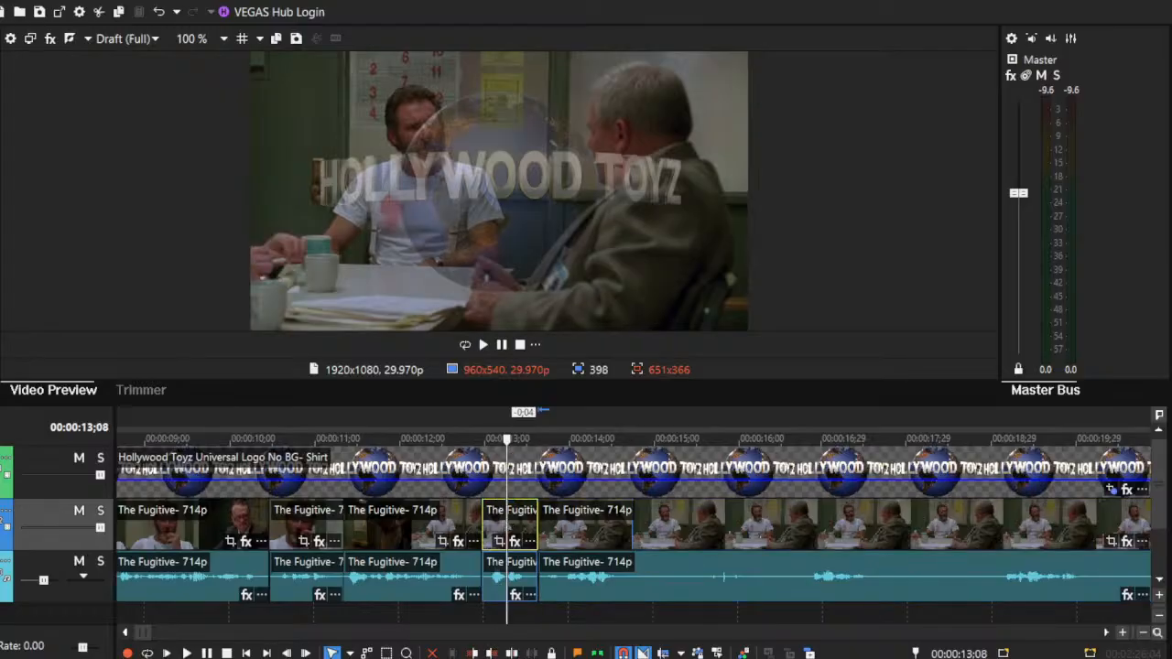
click(186, 653)
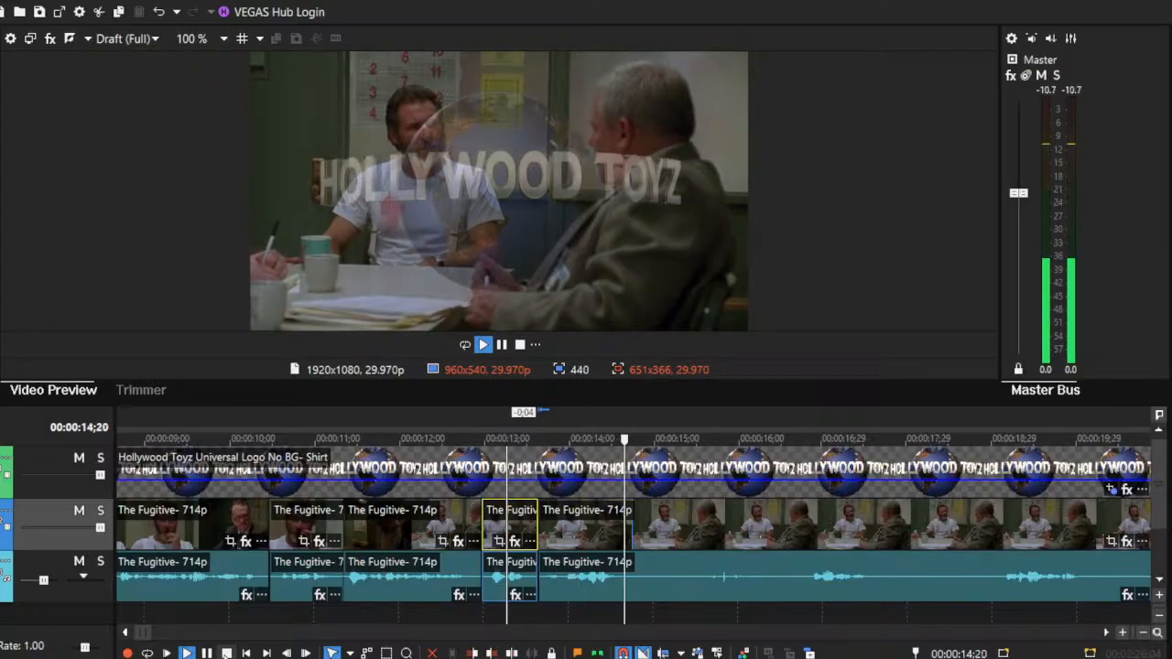
click(226, 653)
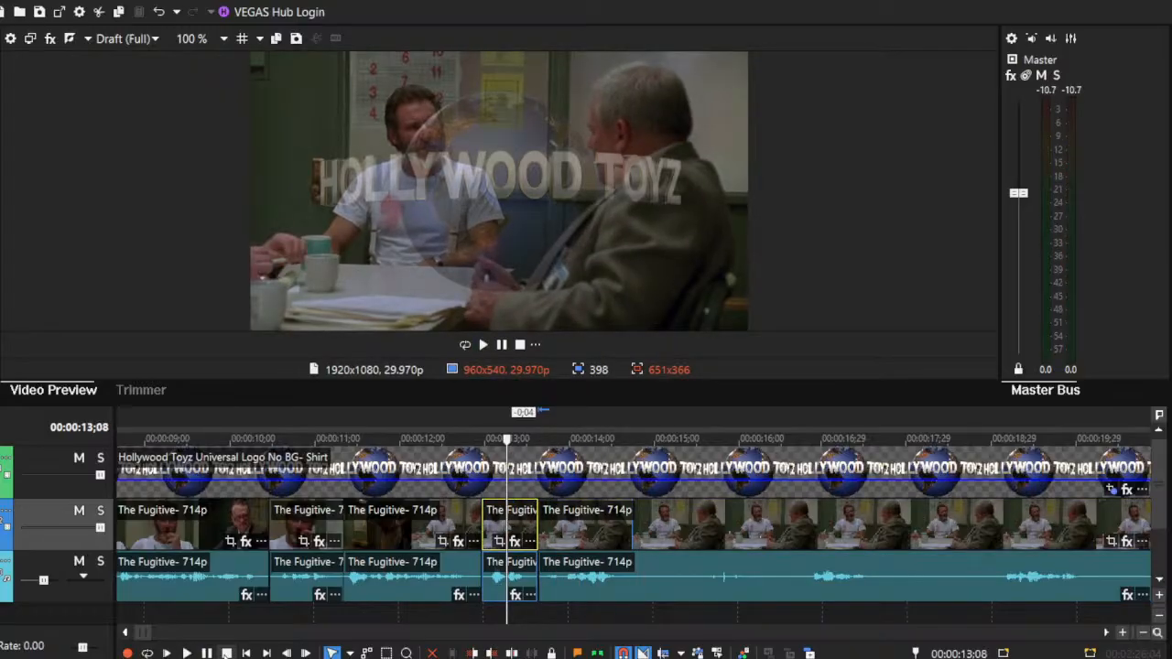
click(185, 653)
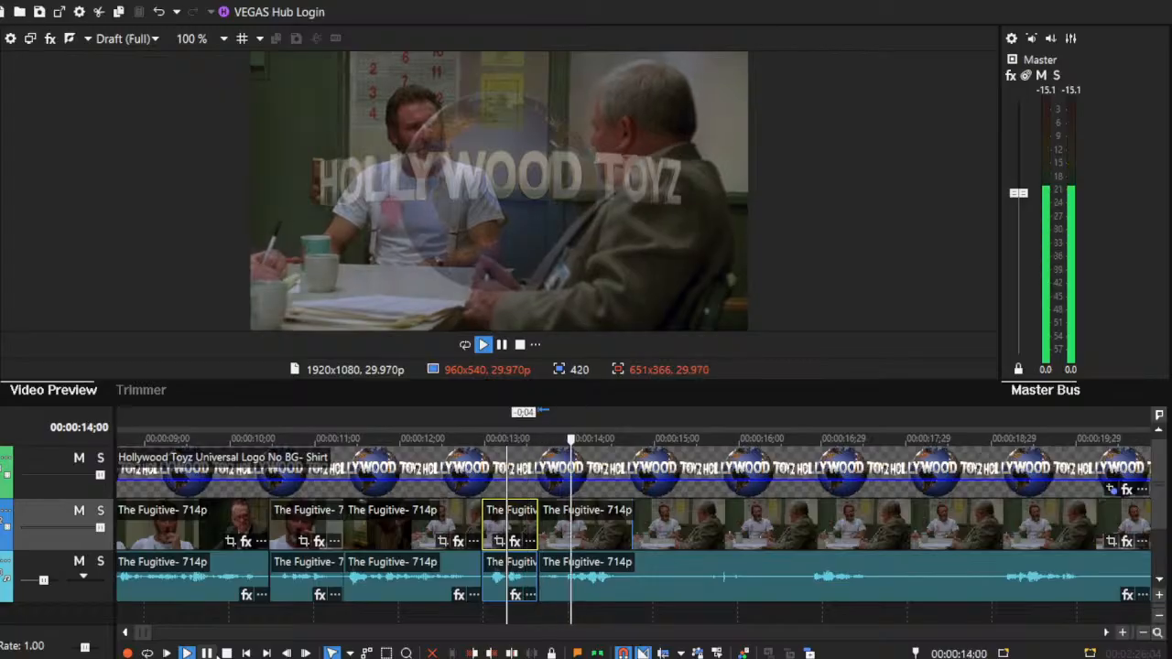
click(209, 653)
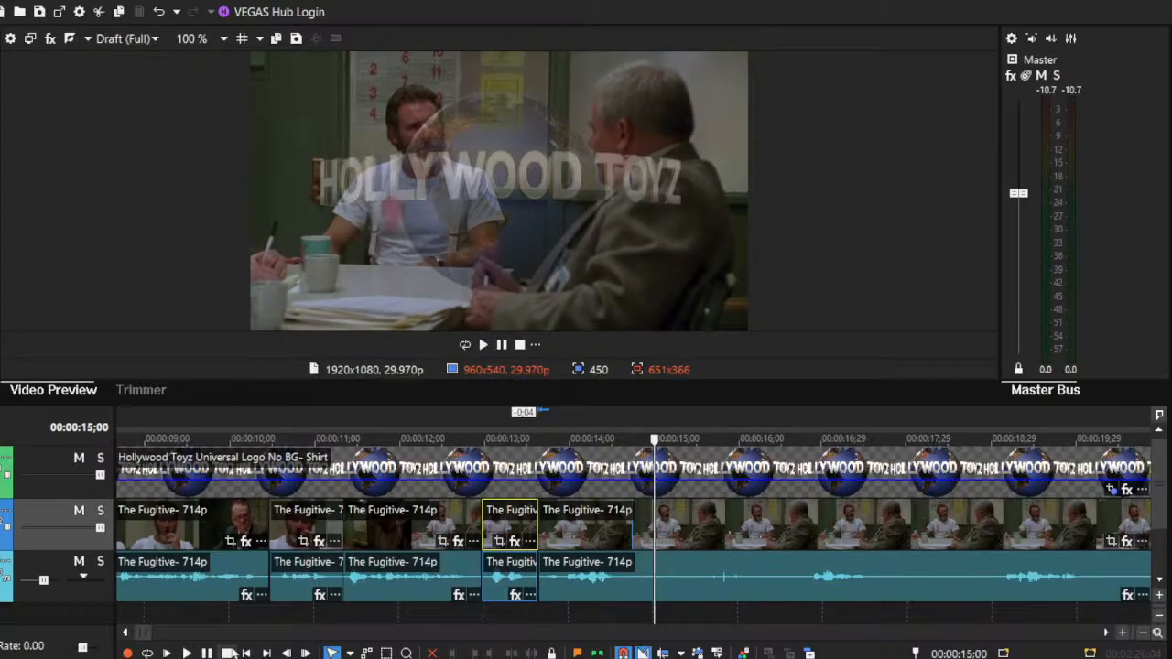
click(463, 534)
click(186, 653)
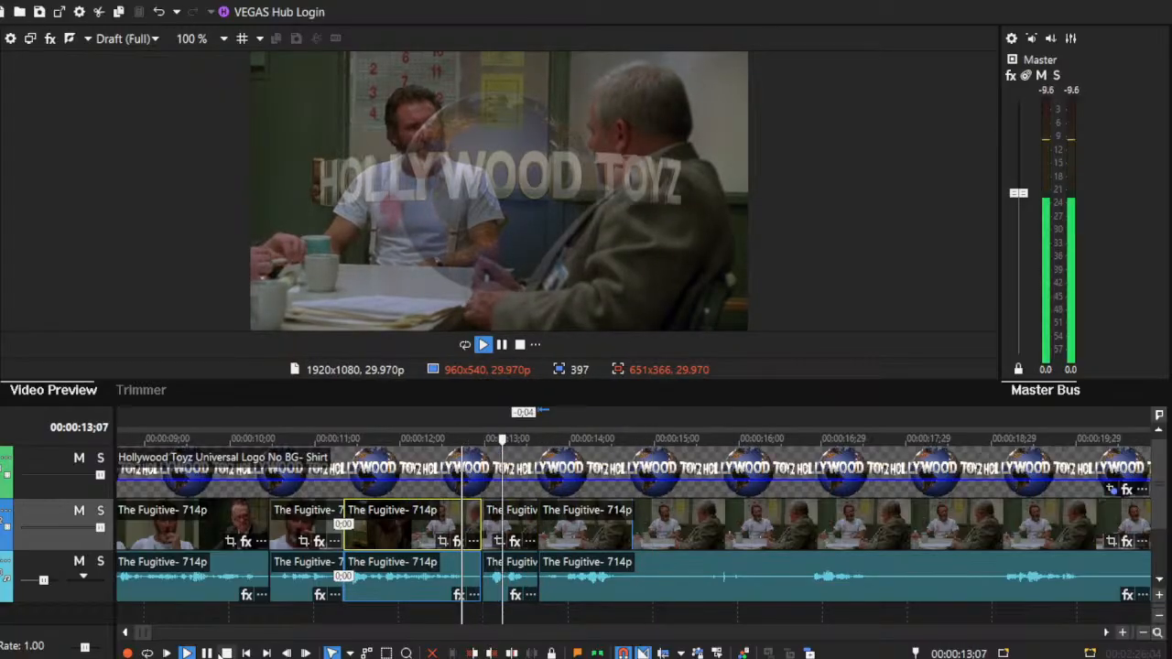
click(225, 653)
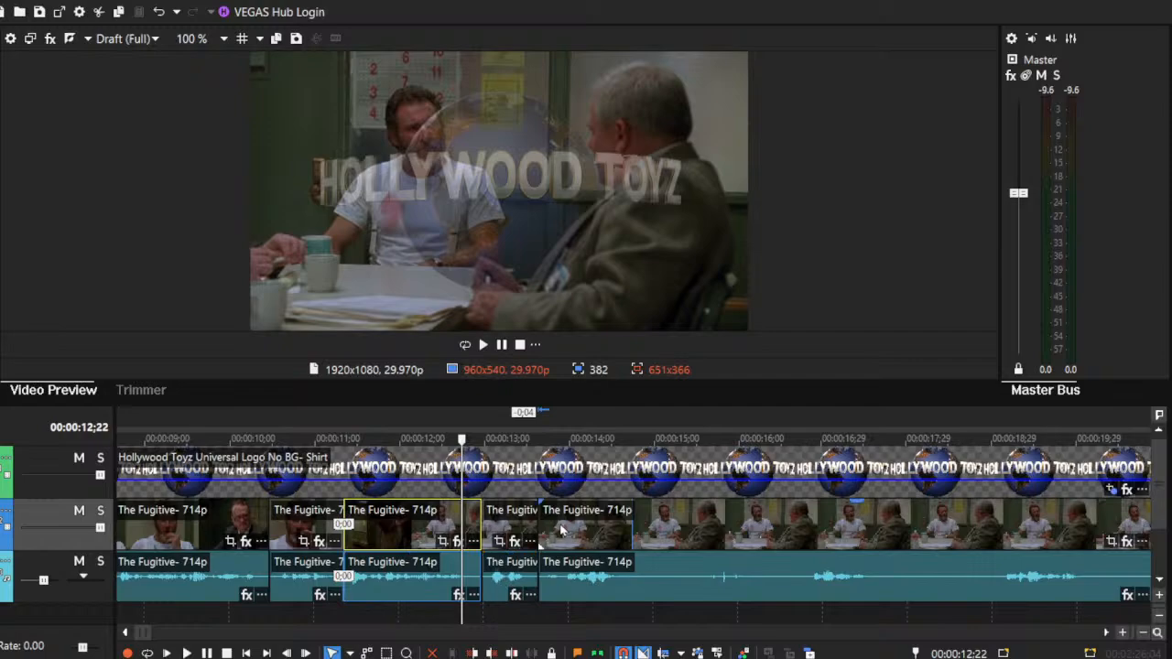
Step: Trim the sixth Fugitive piece's start in two passes, the second by 1:08, and move the piece back to 00:00:13;25
drag(540, 521, 653, 535)
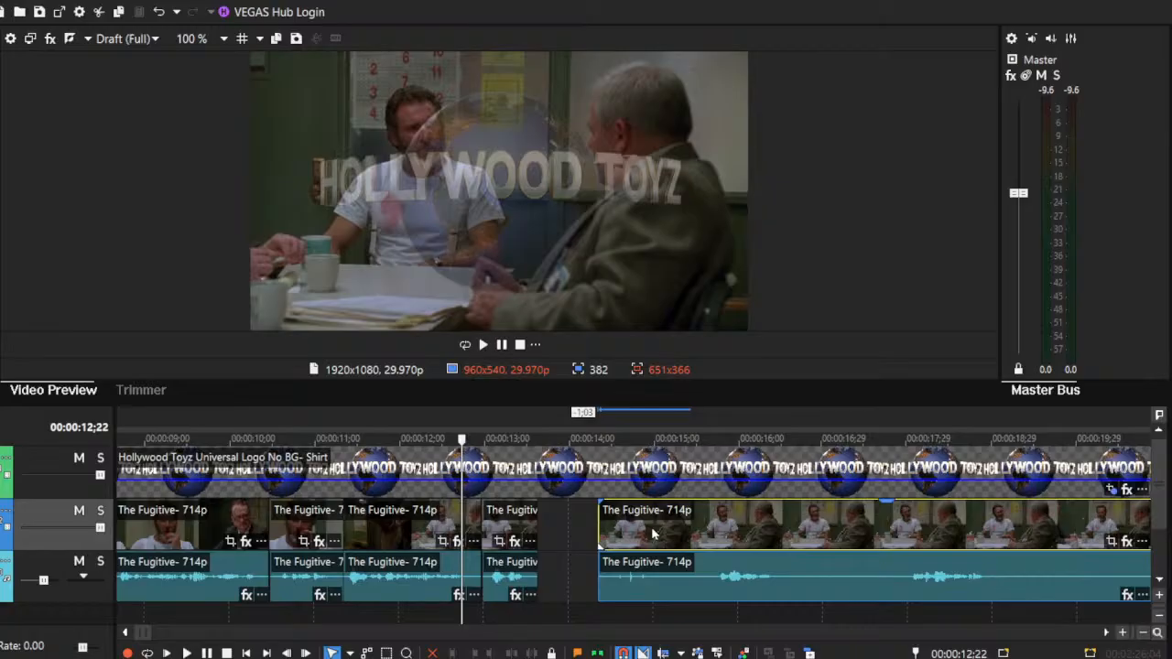
drag(649, 535, 636, 535)
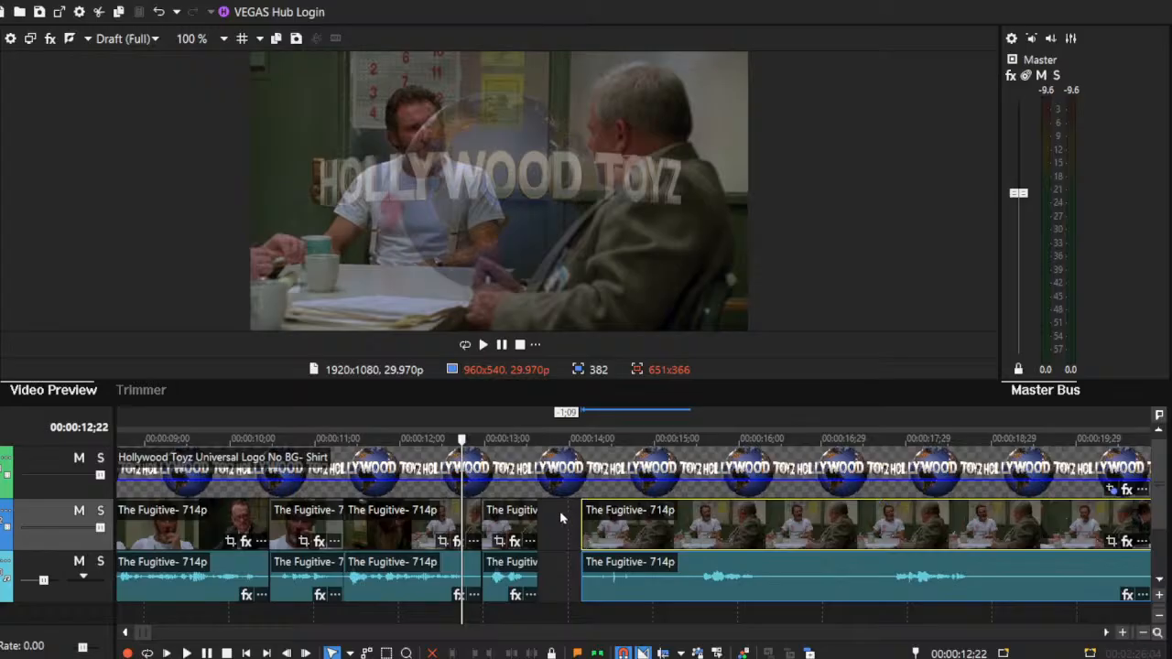
drag(582, 520, 689, 544)
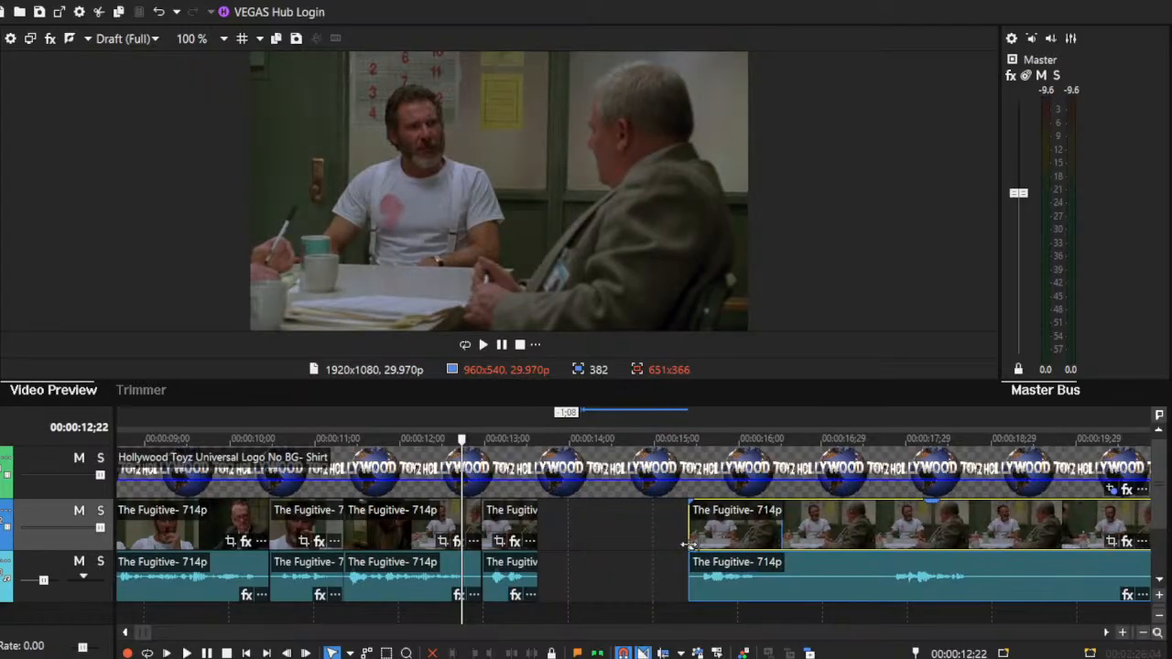
drag(773, 529, 636, 526)
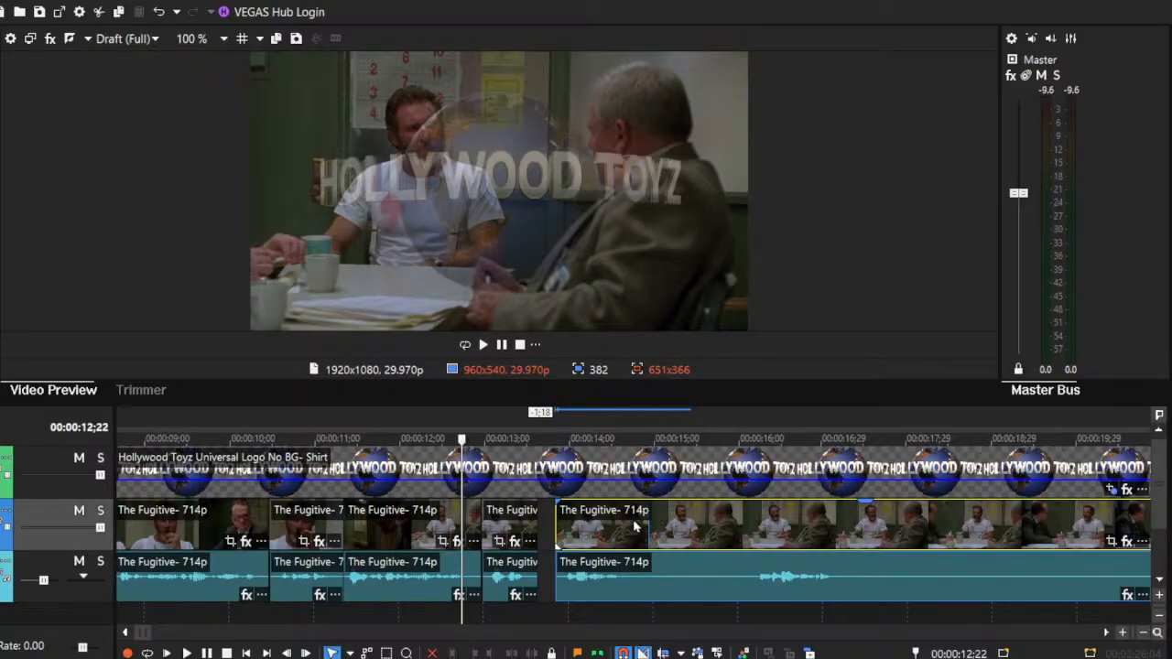
Step: Play the sixth Fugitive piece from 00:00:13;25, trim another 0:02 off its start, and rejoin it to the fifth piece at 00:00:13;19
click(554, 527)
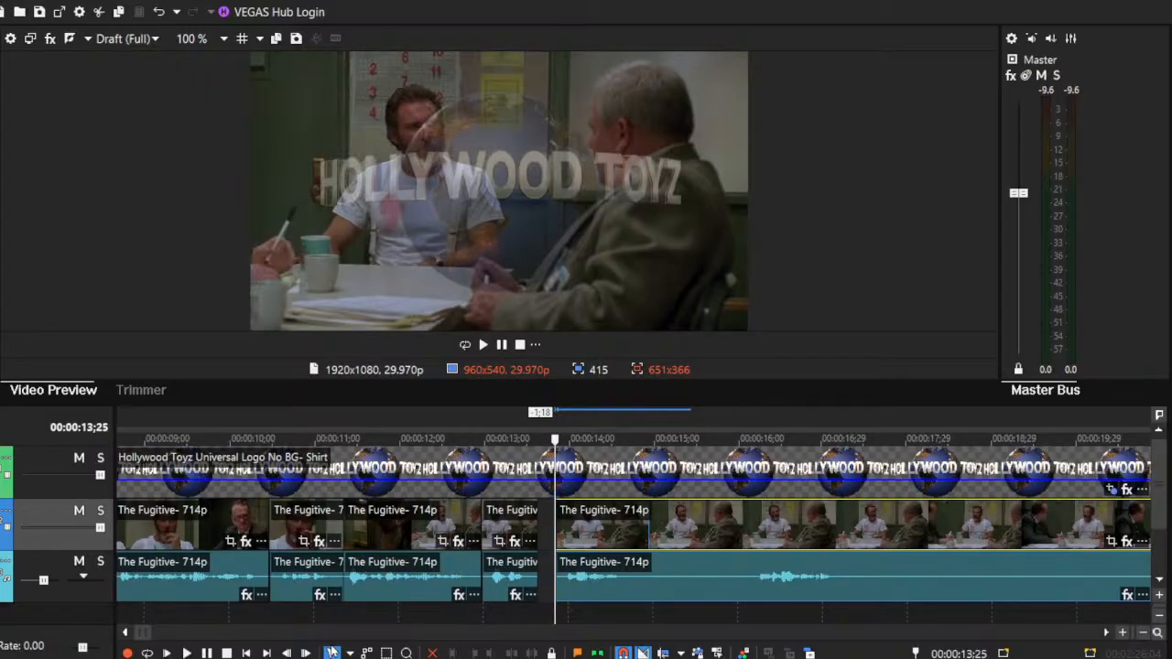
click(192, 653)
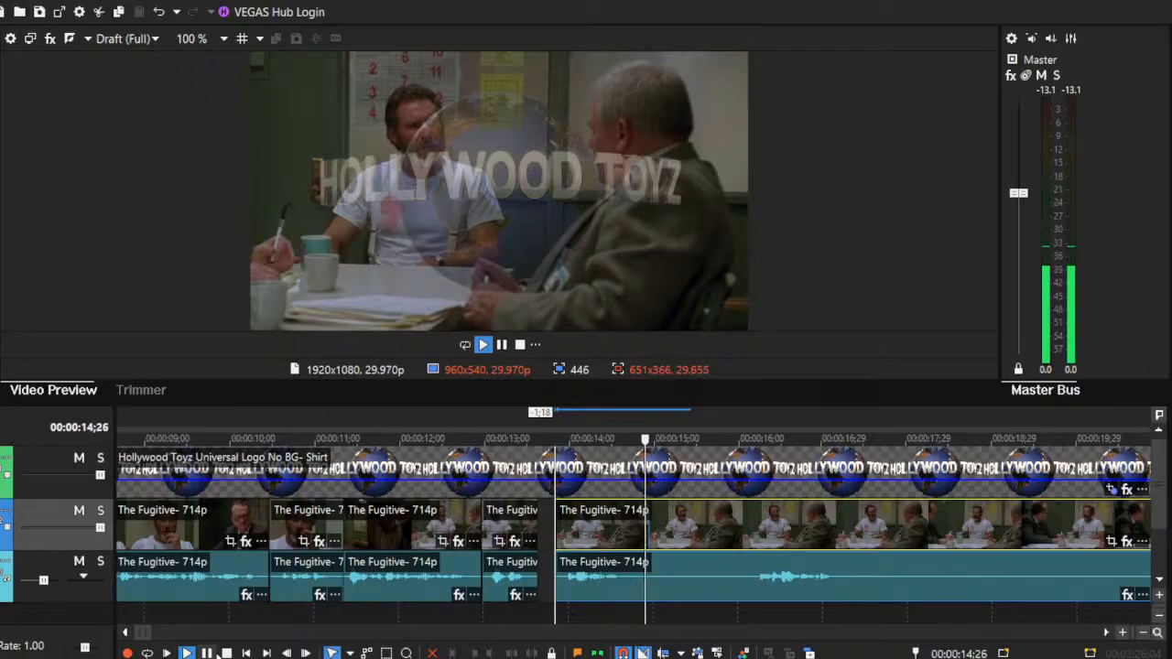
drag(627, 529, 611, 528)
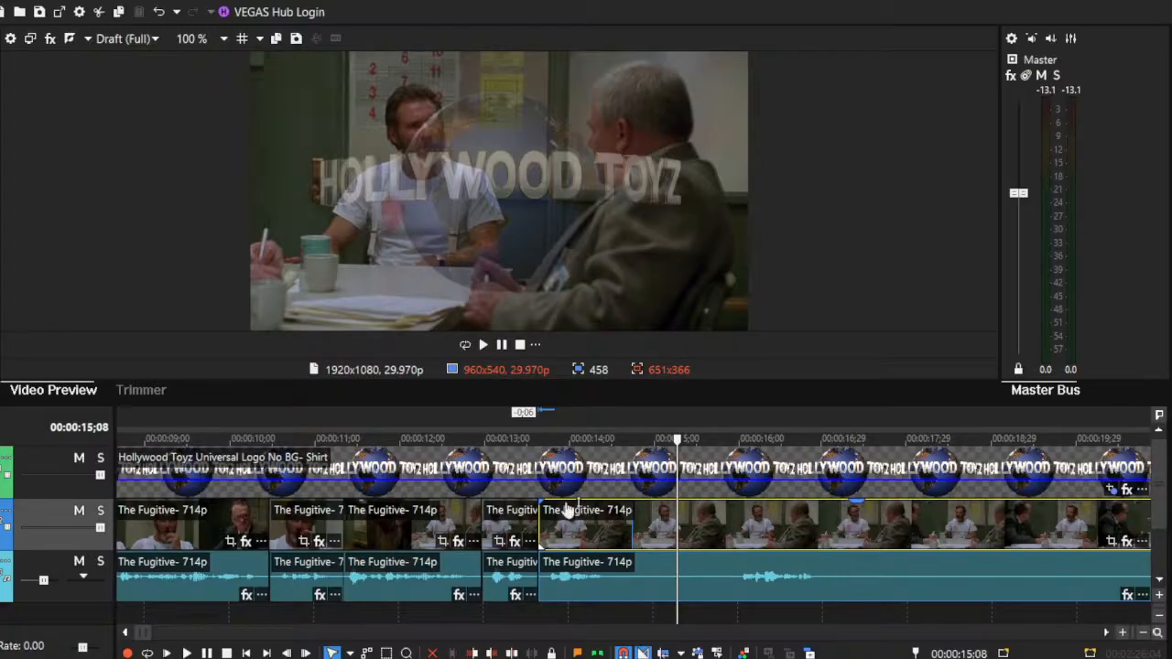
drag(541, 522, 555, 526)
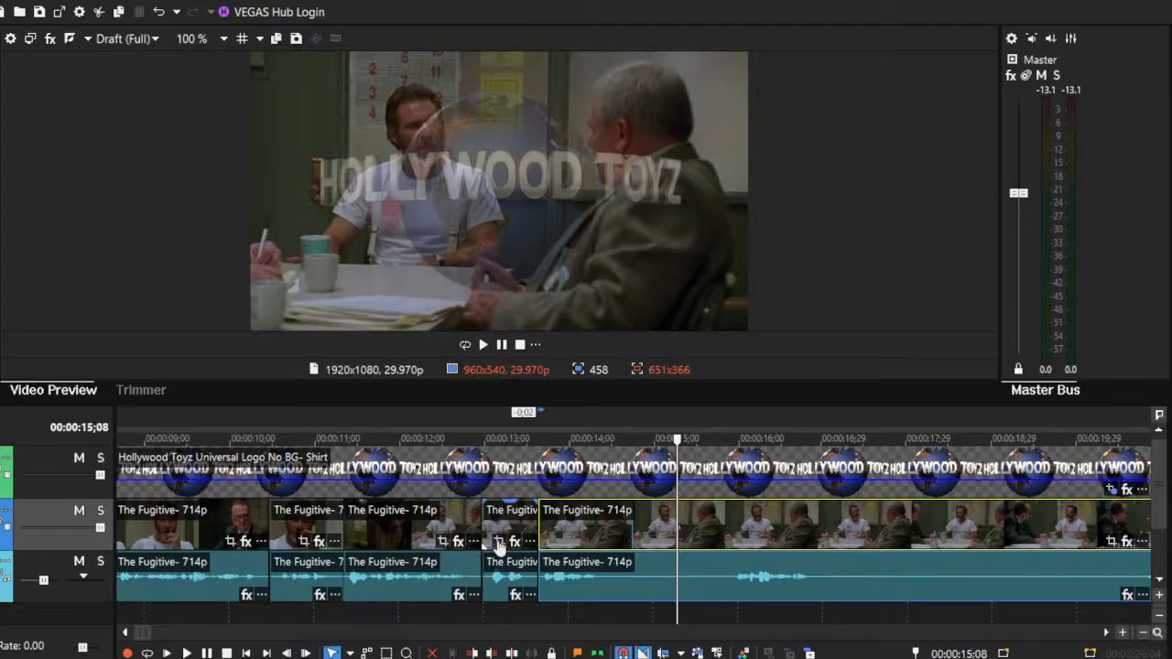
Step: Play across the fifth and sixth Fugitive pieces from 00:00:13;11 and split the sixth piece at 00:00:14;15
click(515, 526)
click(186, 653)
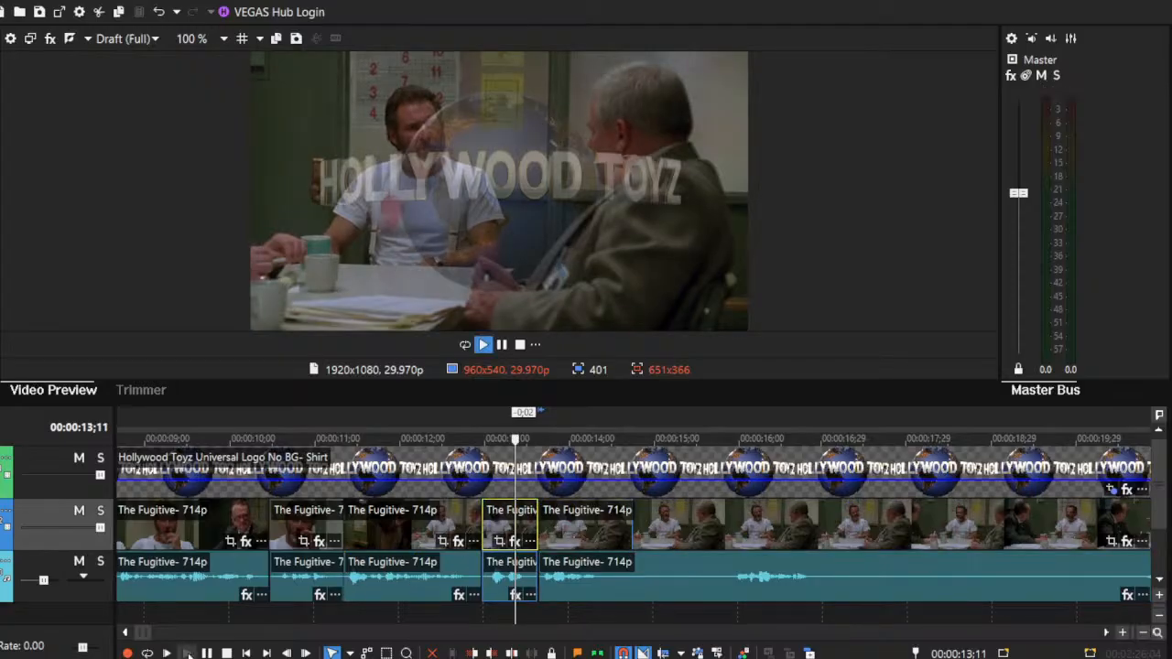
click(612, 531)
key(s)
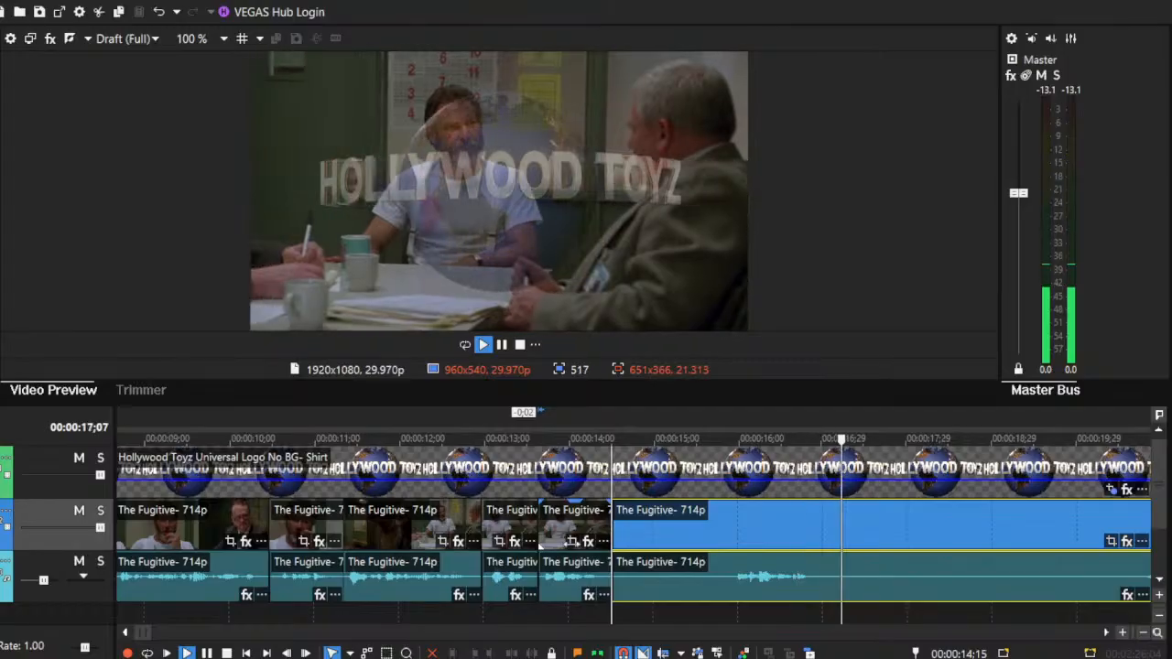
Step: Trim 12:05 off the seventh Fugitive piece's start and move the piece back to 00:00:15;14
click(1142, 633)
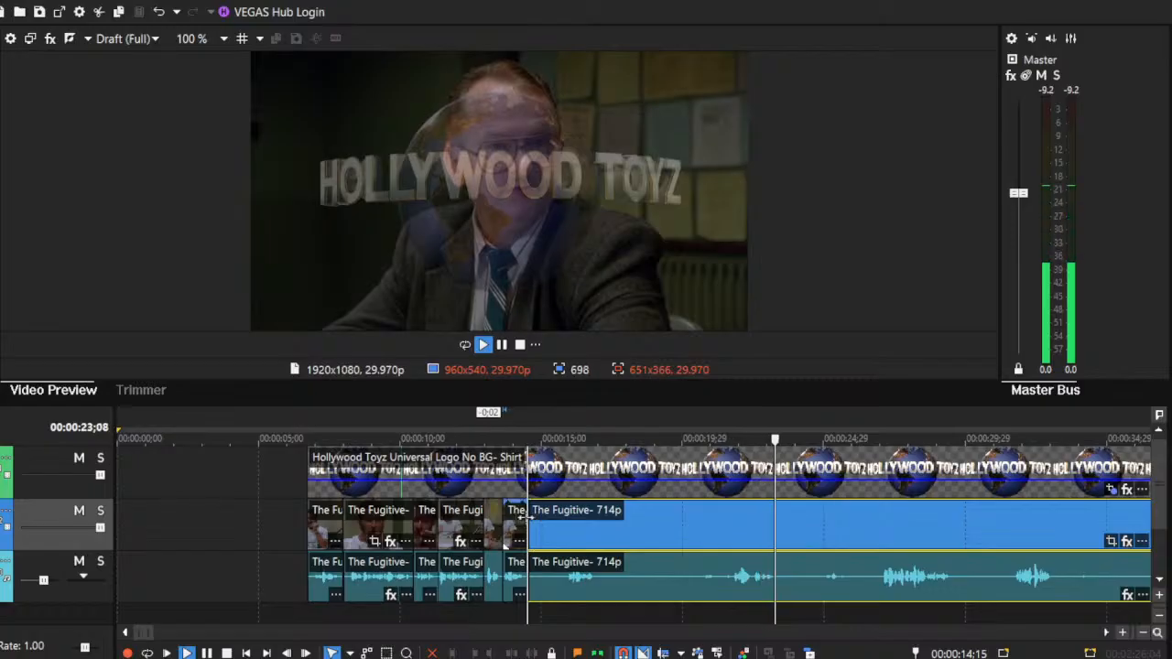
drag(529, 518, 874, 595)
key(space)
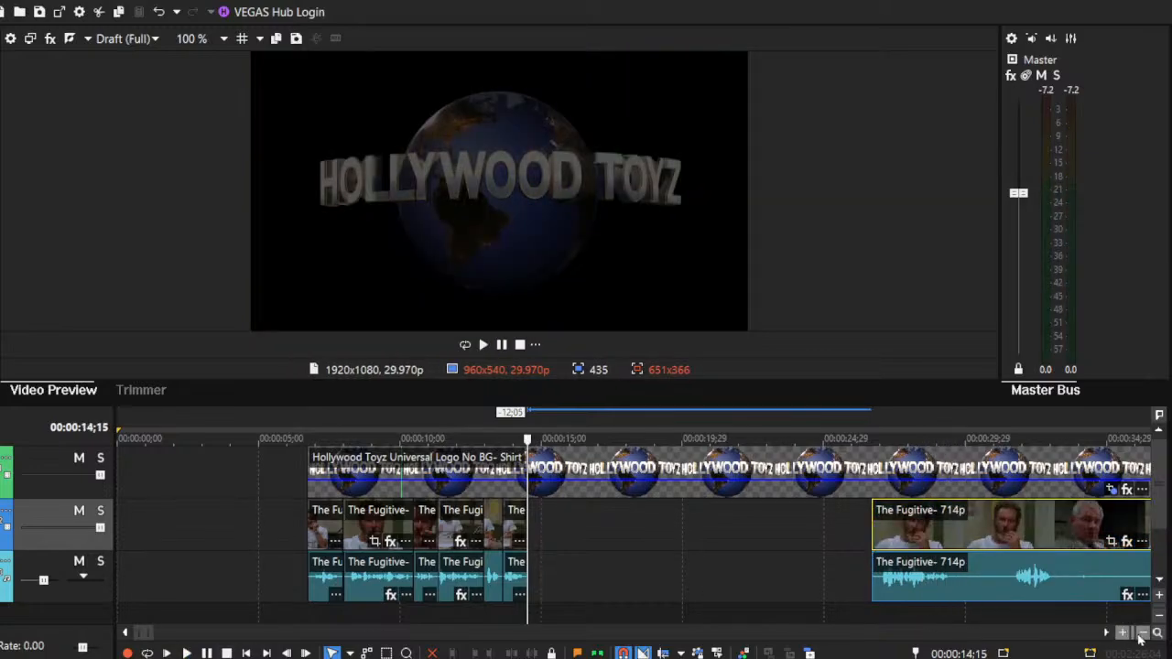
click(1142, 633)
drag(739, 534, 500, 534)
click(447, 509)
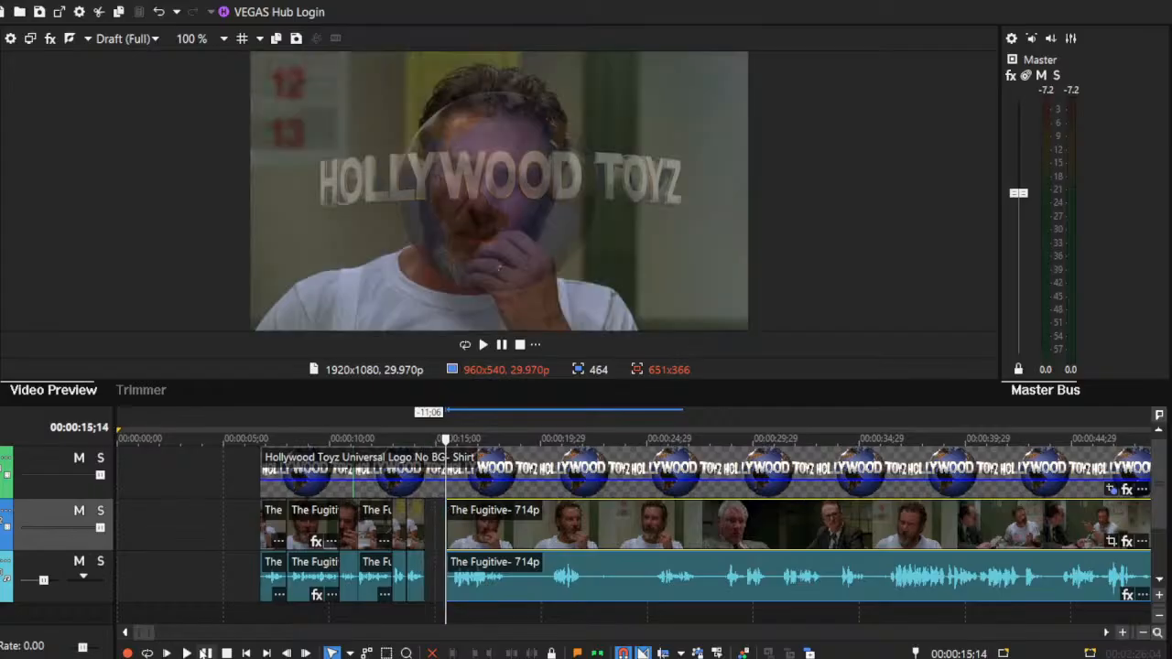
Step: Play the seventh Fugitive piece from 00:00:15;14, trim 9:22 off its start, and join it to the sixth piece at 00:00:14;15
click(188, 653)
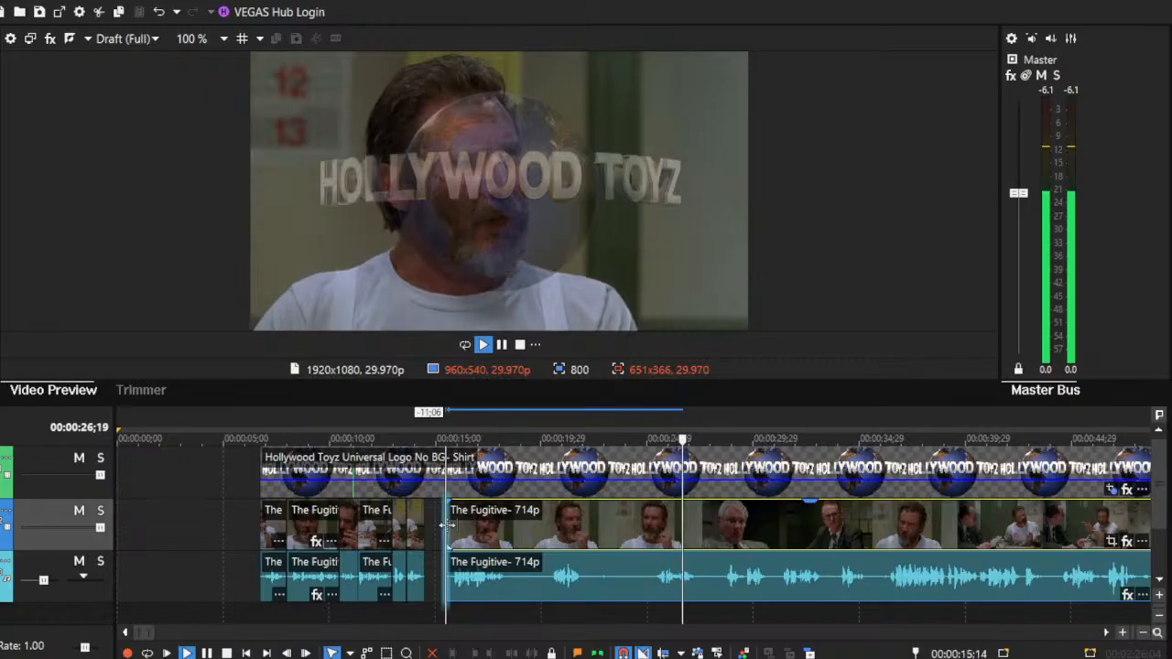
drag(448, 524, 653, 534)
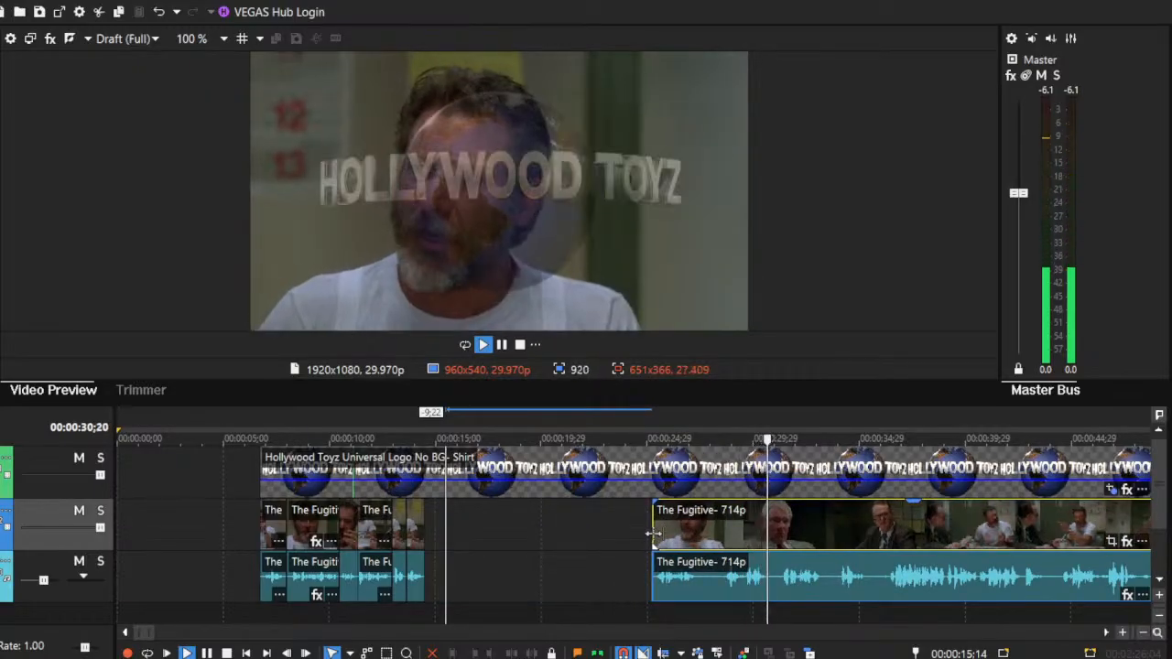
key(space)
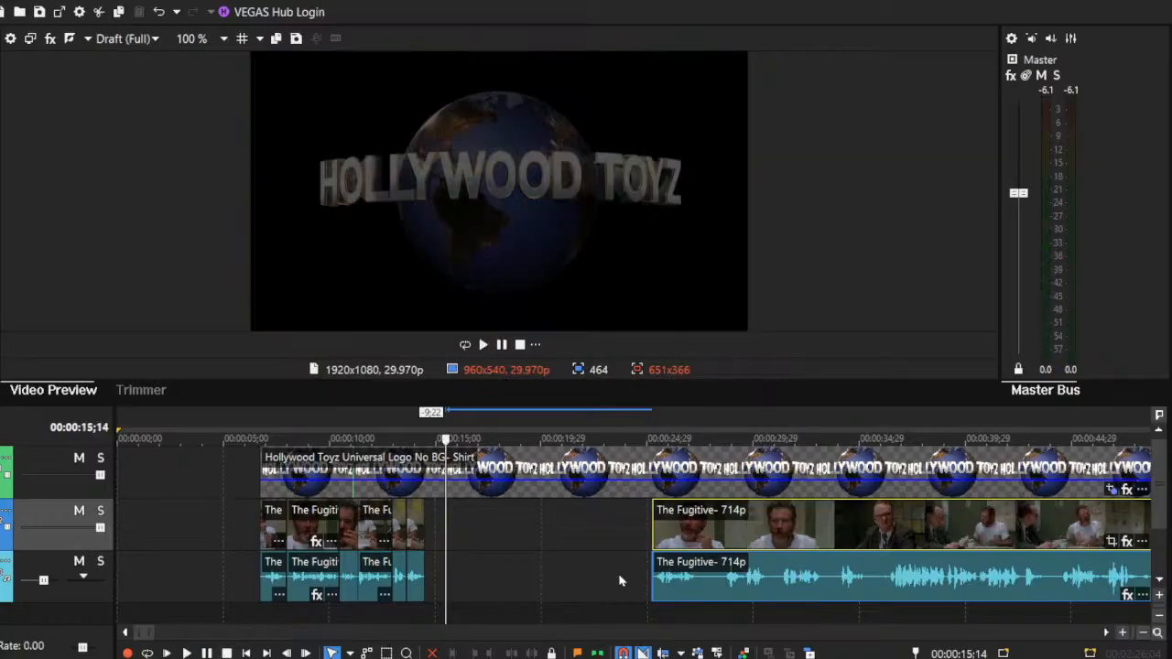
drag(693, 545, 472, 538)
Step: Play across the sixth and seventh Fugitive pieces from 00:00:14;05 and split the seventh piece at 00:00:16;20
click(417, 521)
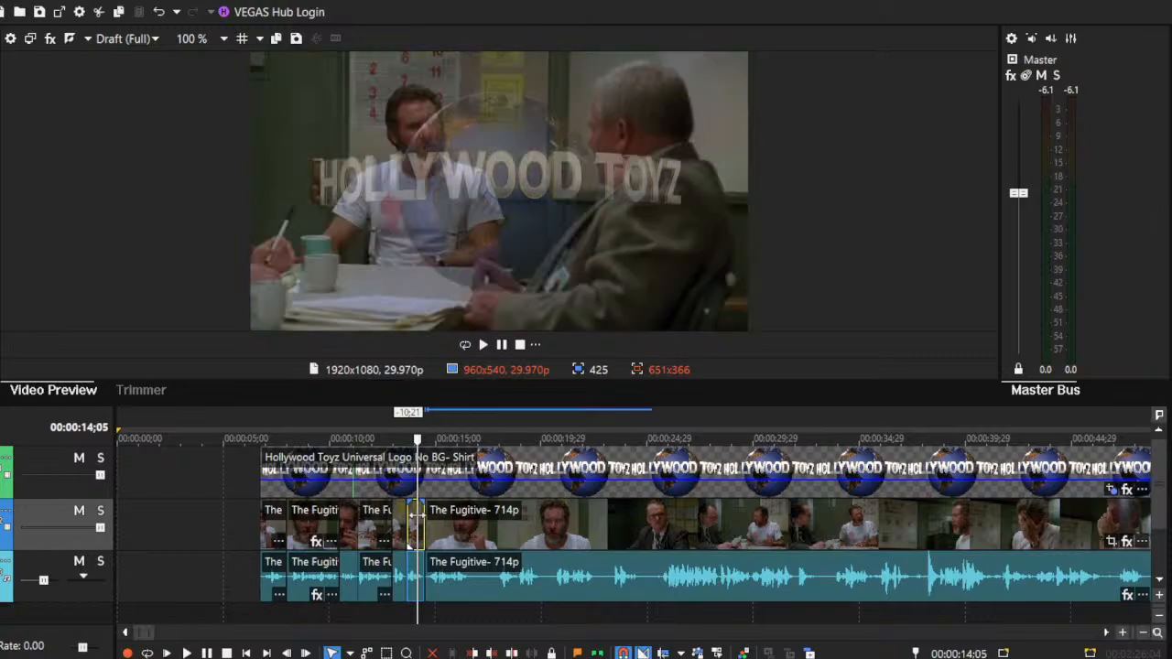
click(1123, 633)
click(1123, 634)
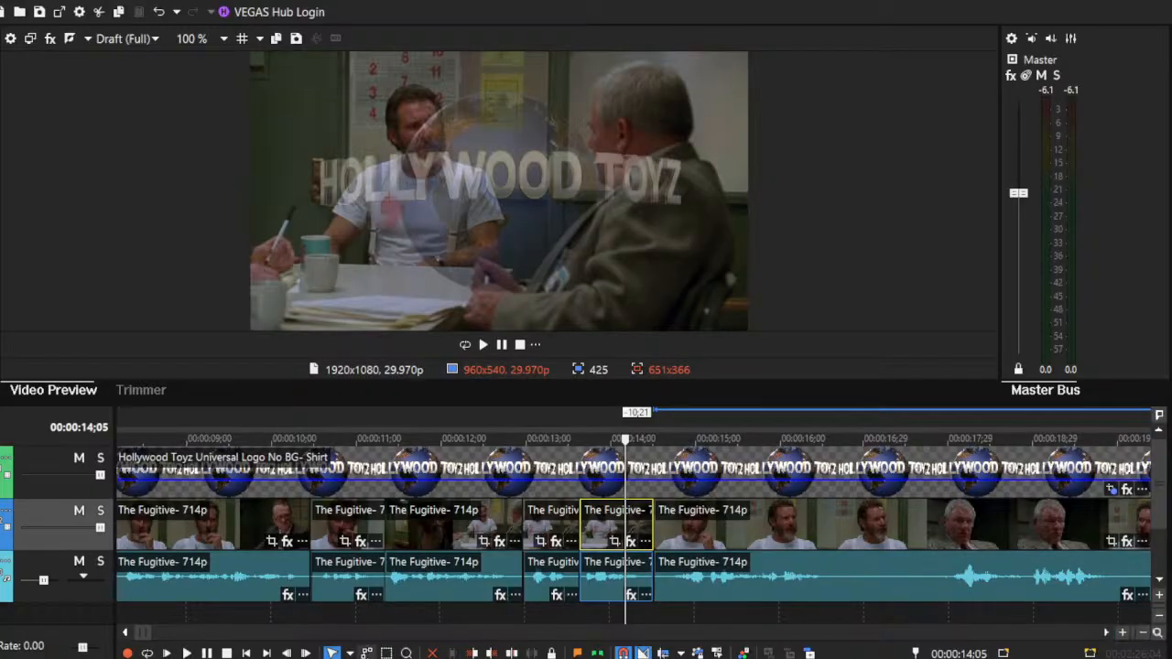
click(186, 652)
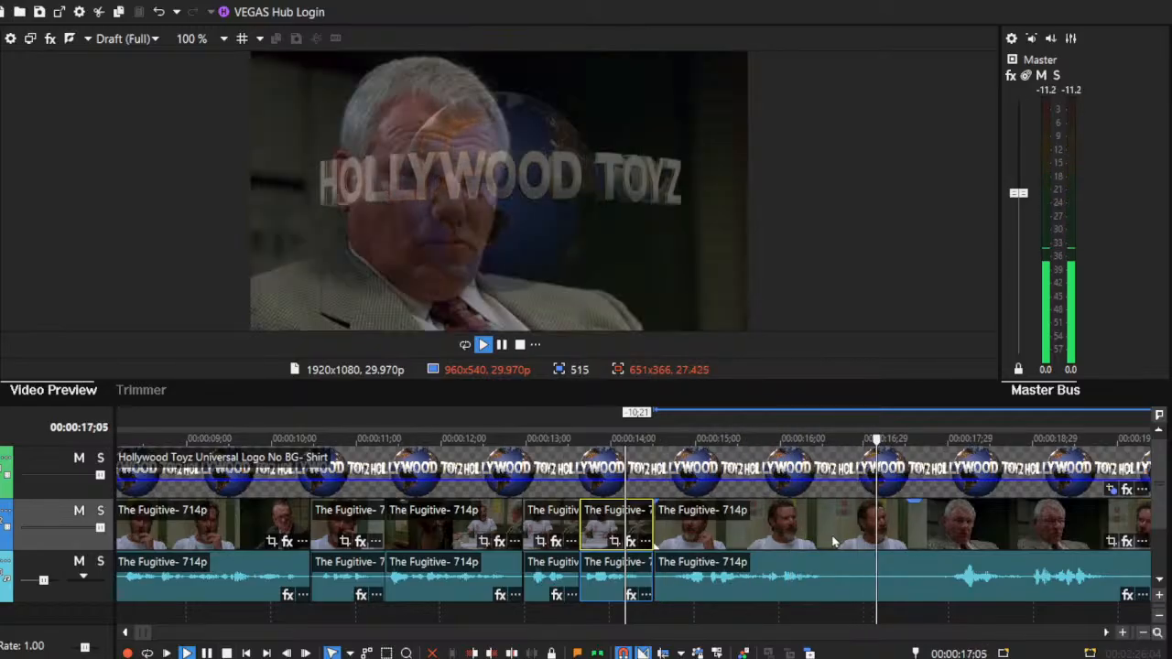
click(835, 524)
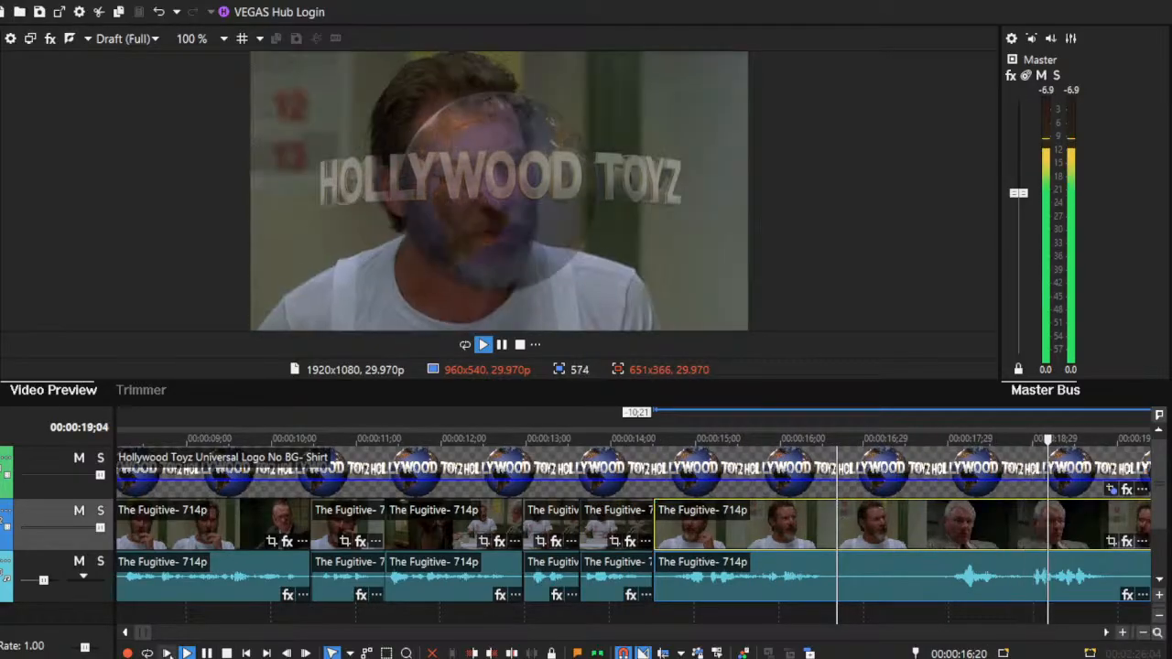
key(space)
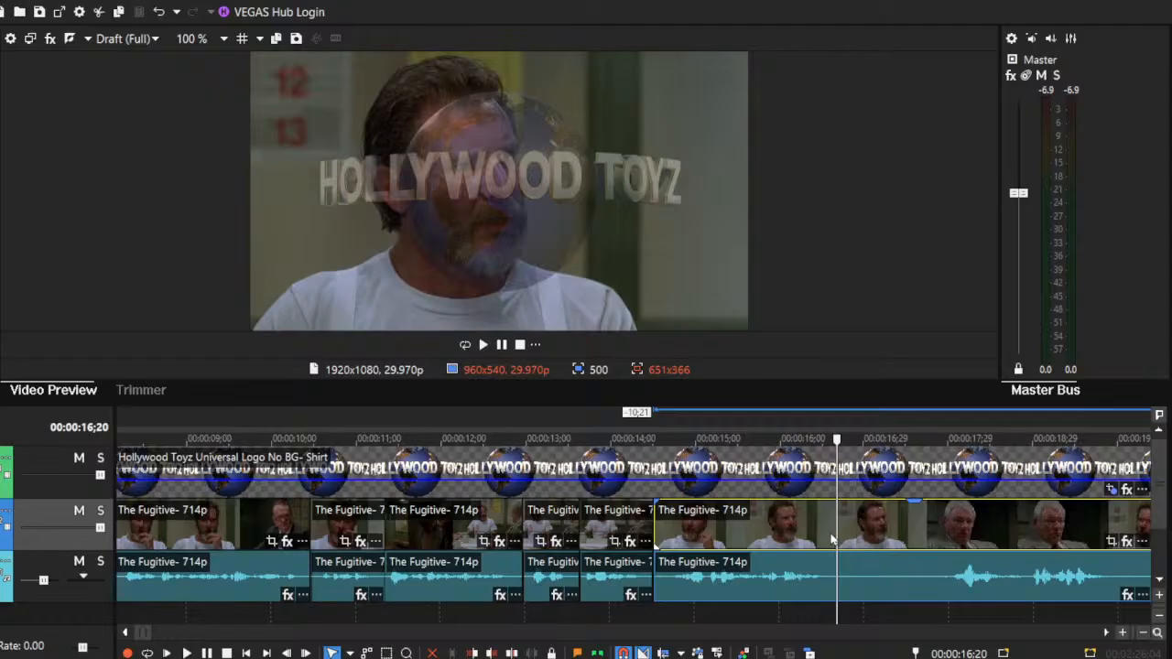
key(s)
Step: Trim the eighth Fugitive piece's start, move the piece back to 00:00:16;23, and play it from there
click(1103, 637)
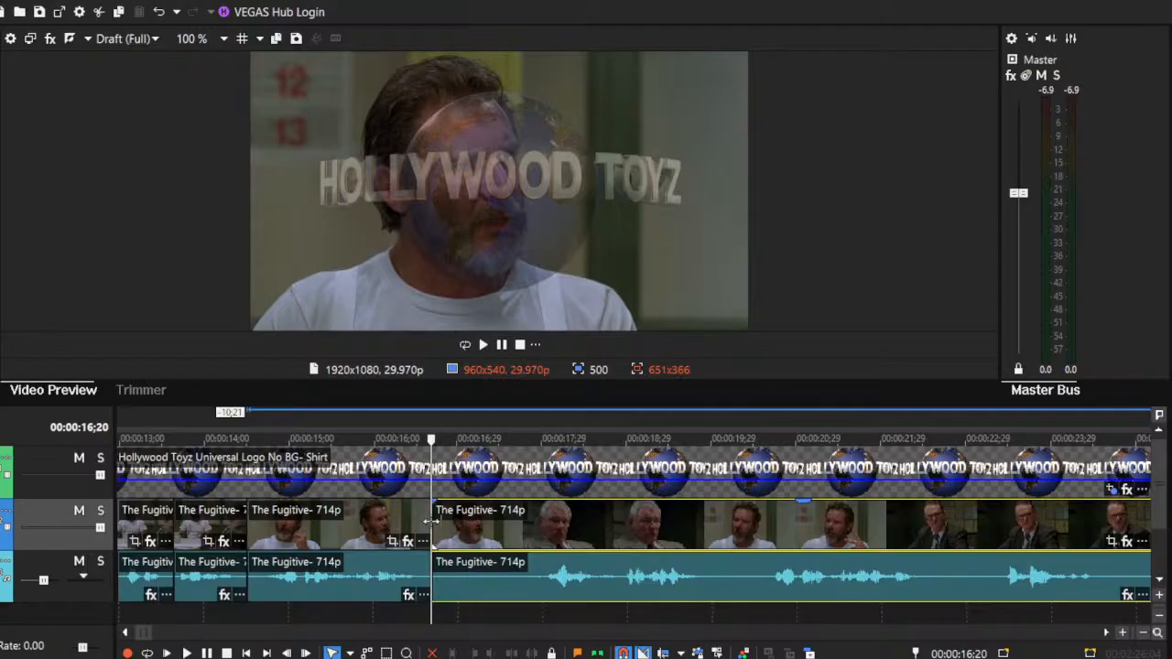
drag(432, 521, 499, 531)
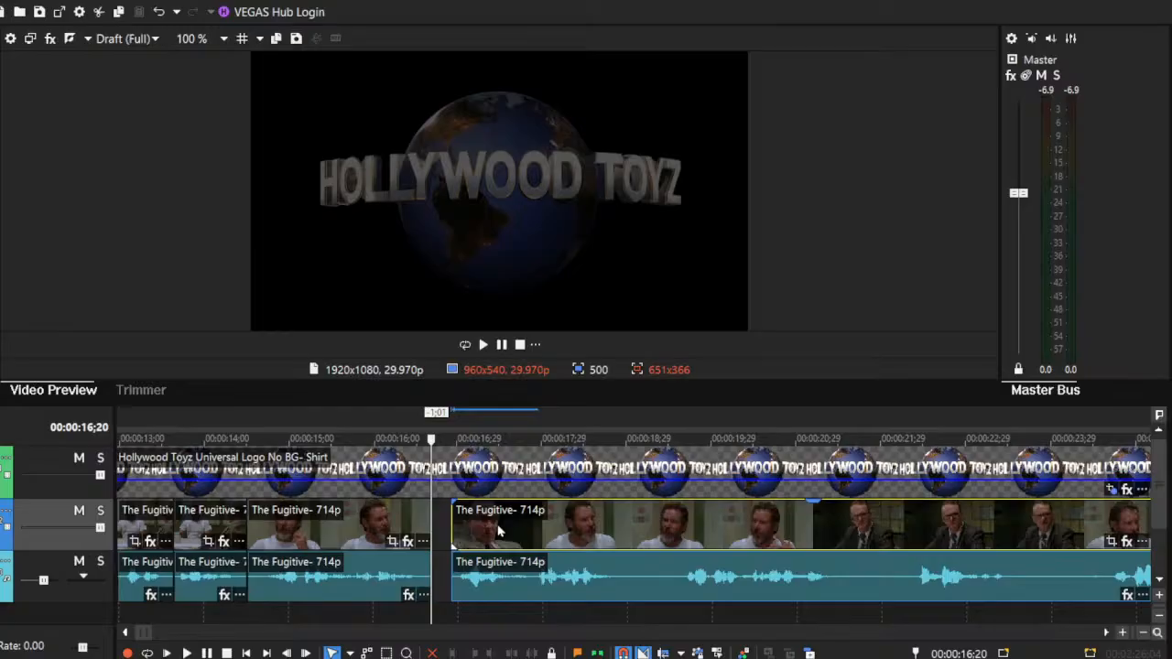
drag(499, 531, 483, 533)
click(439, 511)
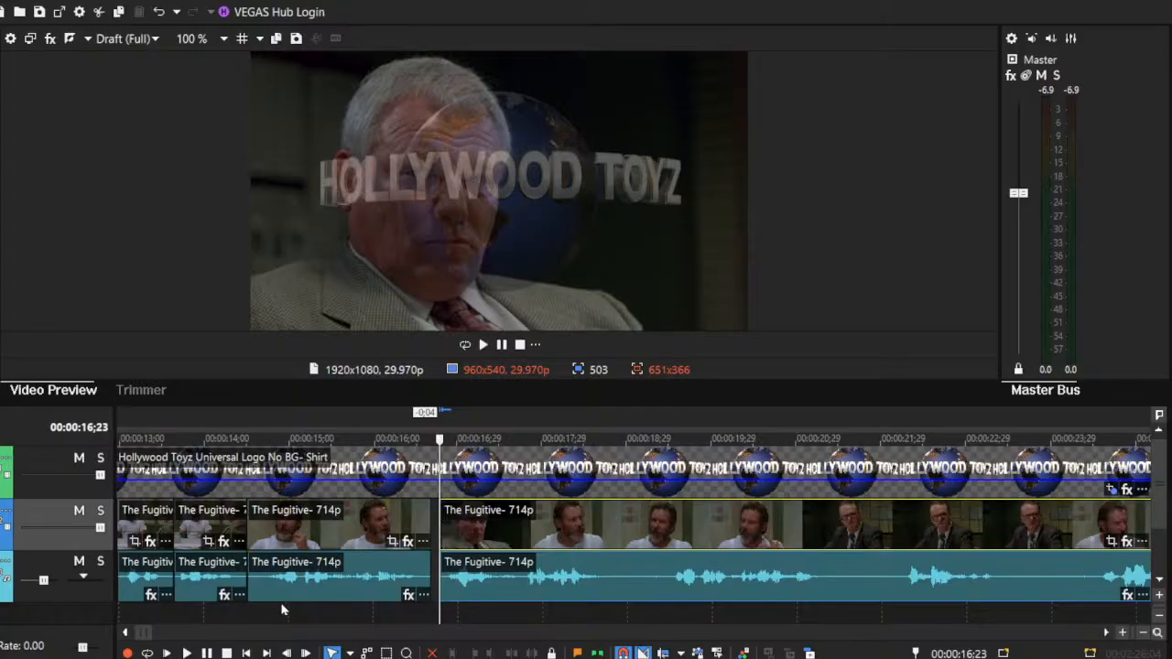
click(188, 653)
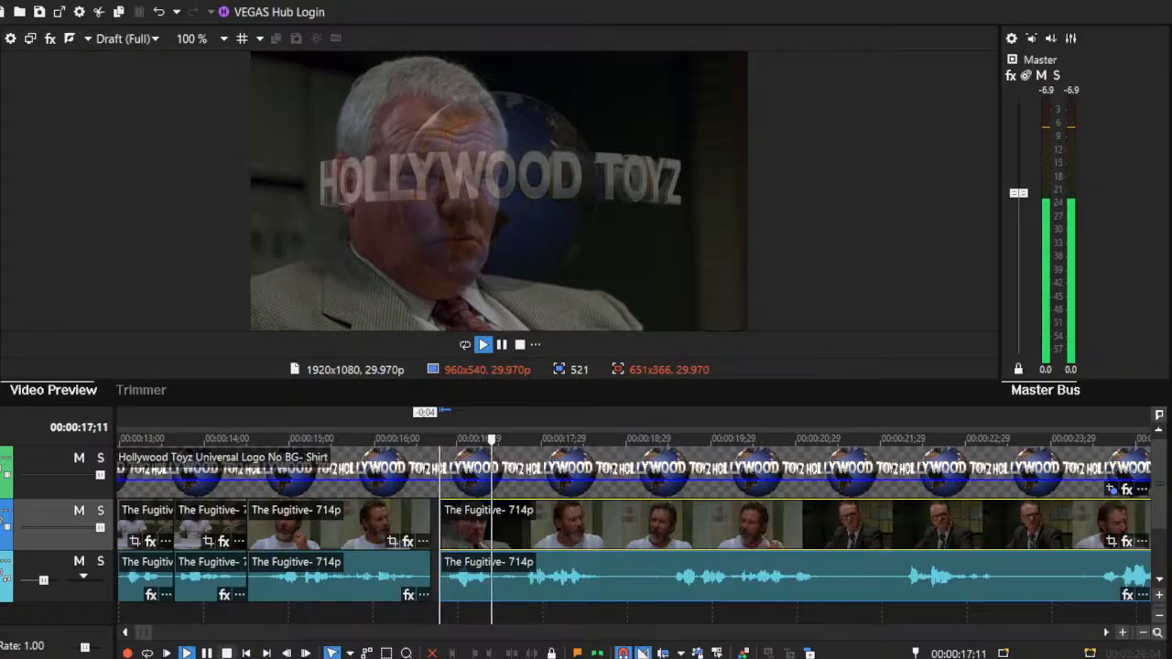
key(space)
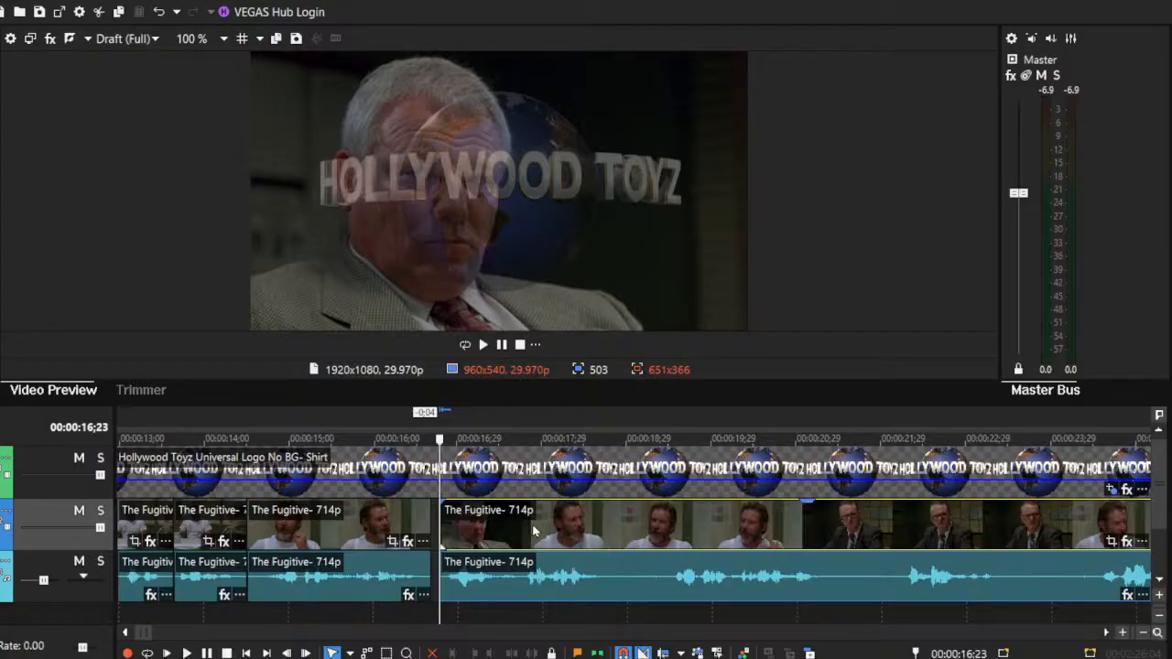
Step: Move the long The Fugitive clip back against the end of the preceding clip and preview the section following the joint
drag(539, 540, 529, 541)
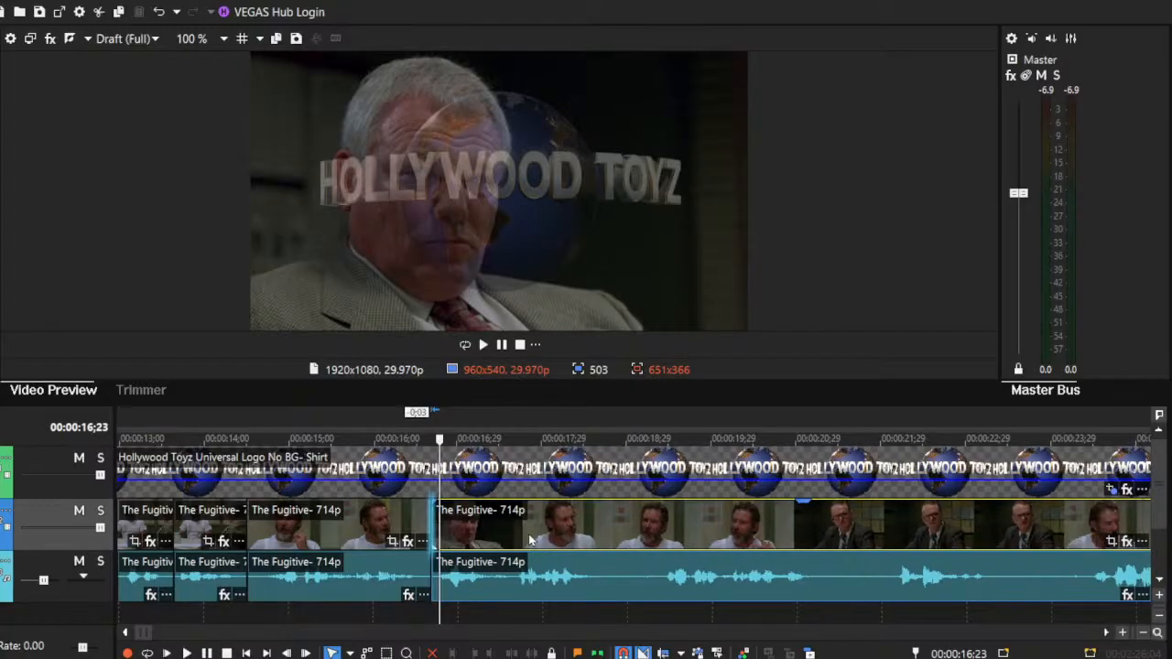
key(space)
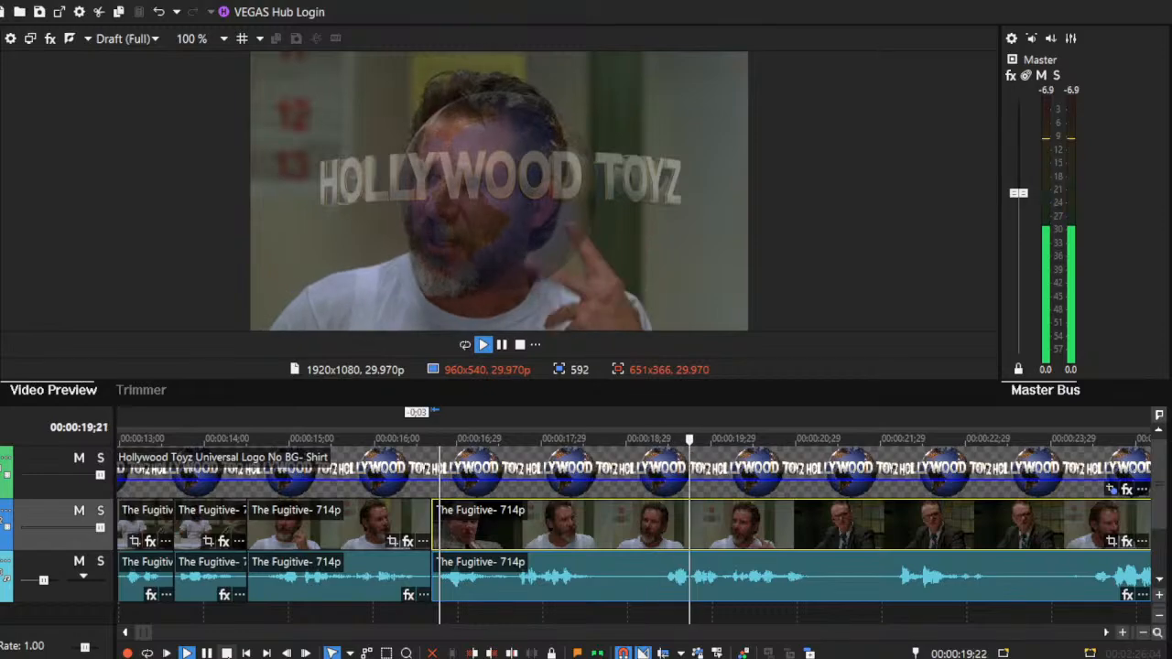
key(space)
Step: Split the long clip at 00:00:18;22, cut 18 frames from the start of the remainder, close the gap and preview the cut
click(601, 526)
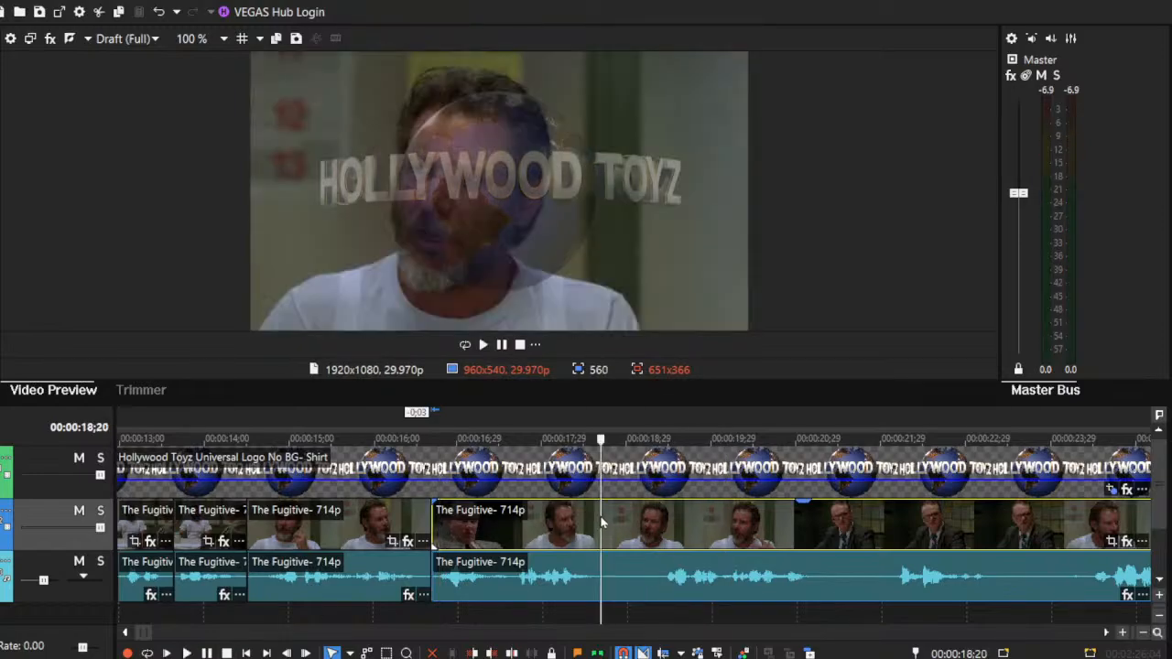
click(607, 518)
key(s)
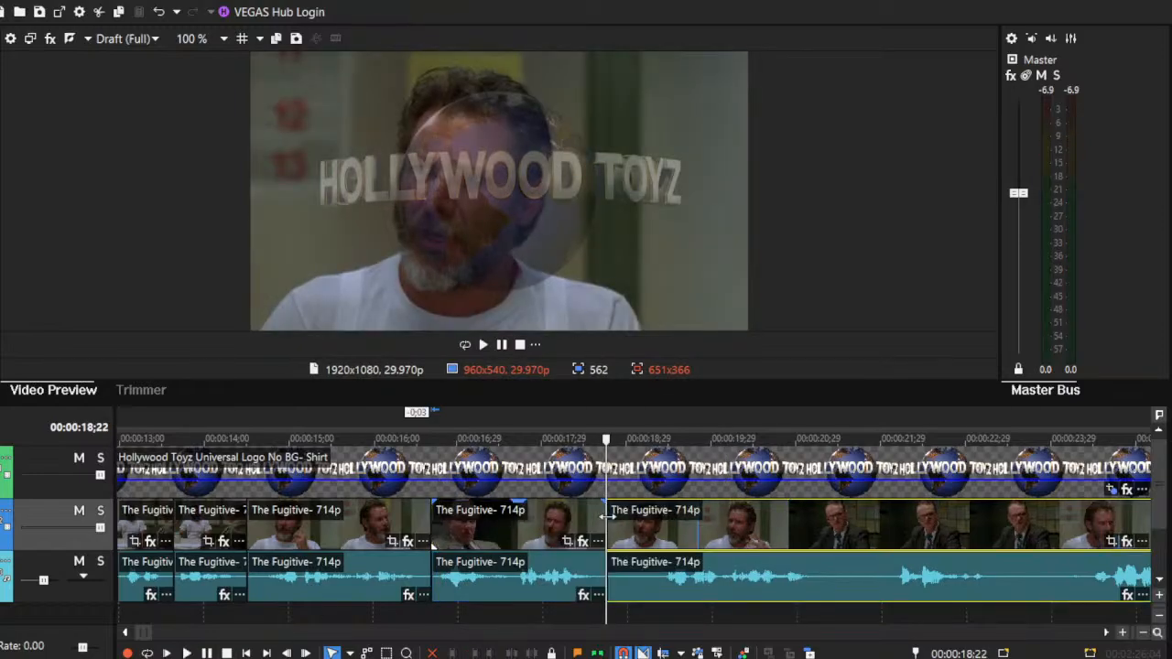
drag(606, 517, 650, 529)
click(535, 527)
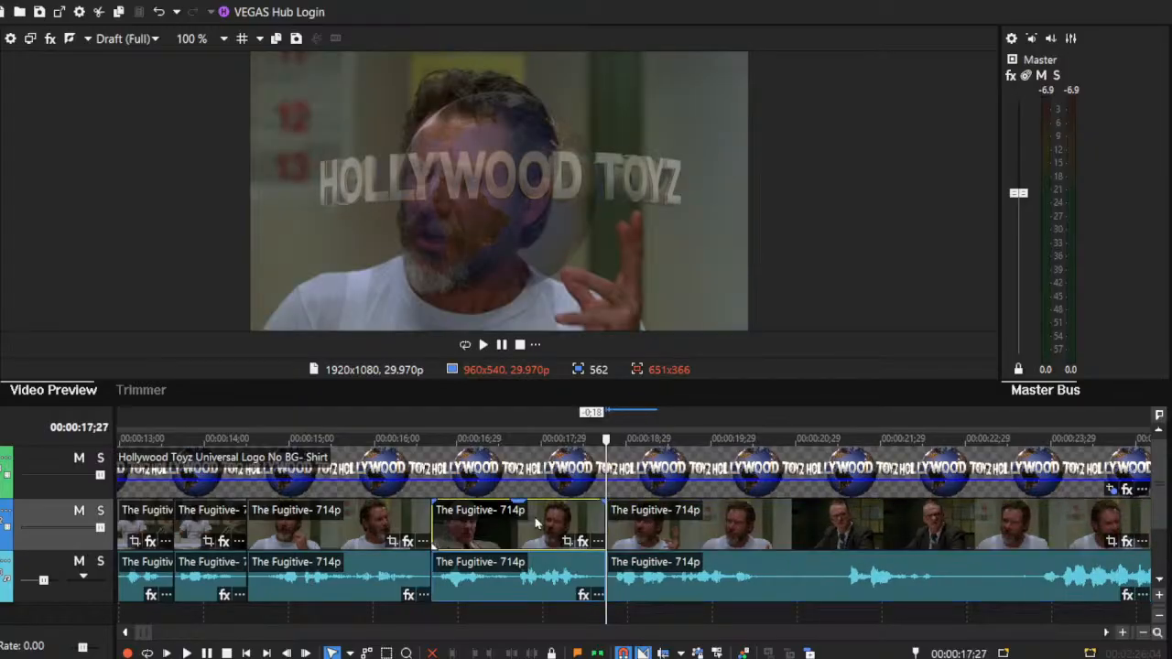
key(space)
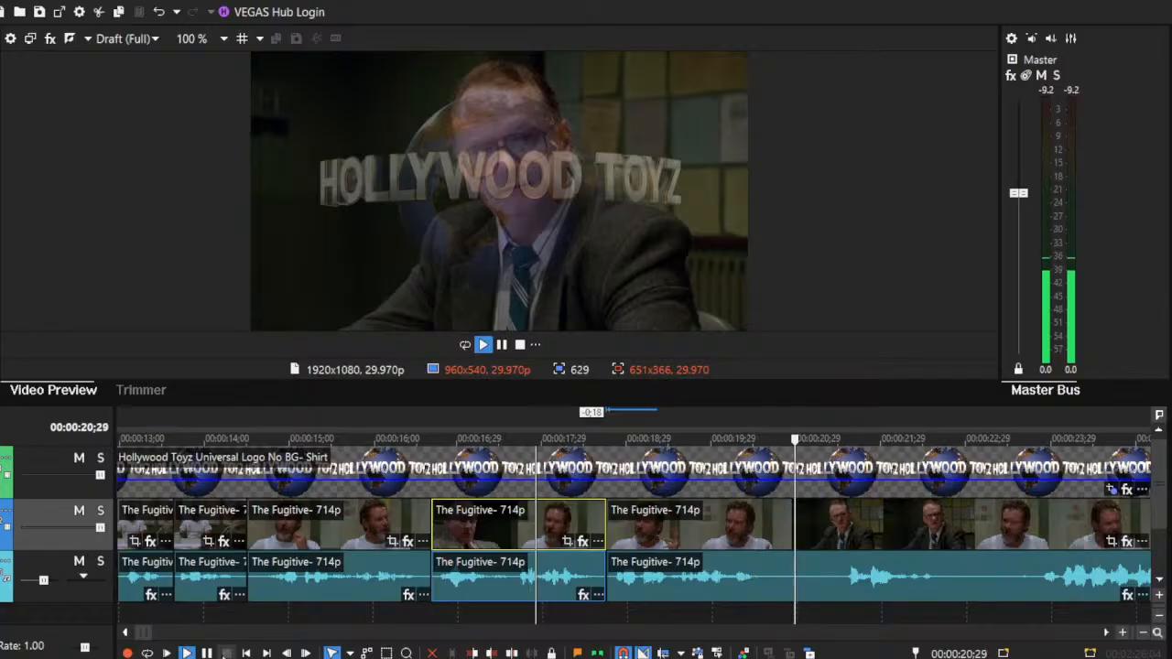
key(space)
Step: Split the remaining clip at 00:00:20;20, cut 24 frames from the start of the later part, close the gap and preview it
click(772, 531)
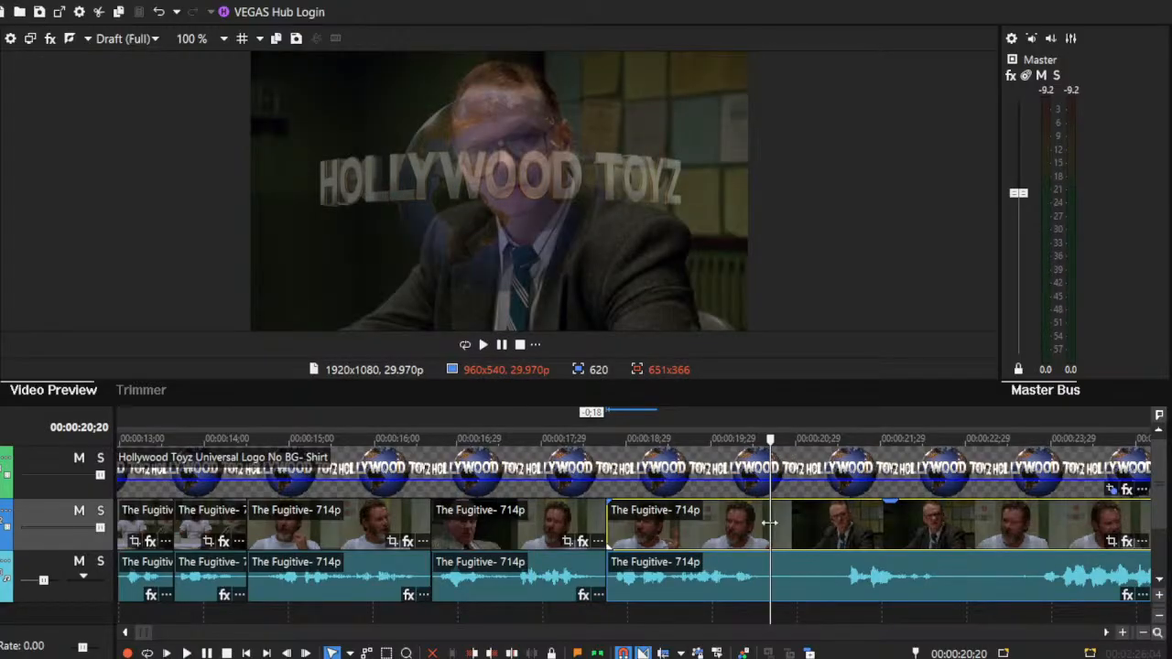
key(s)
drag(772, 515, 824, 527)
click(723, 527)
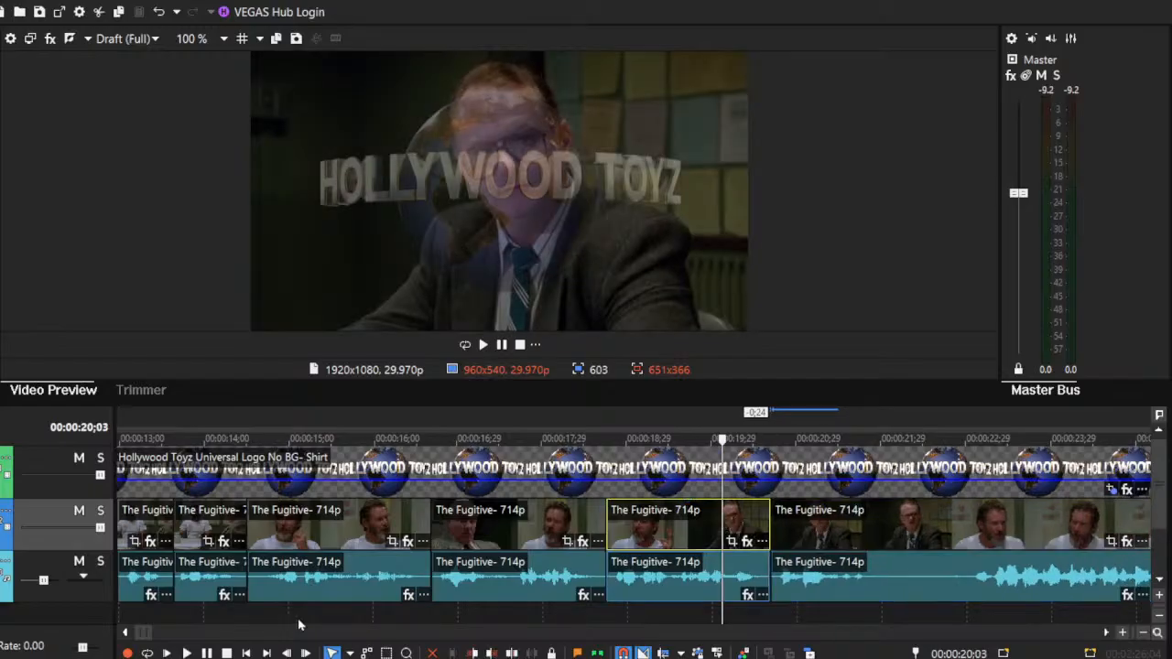
click(187, 653)
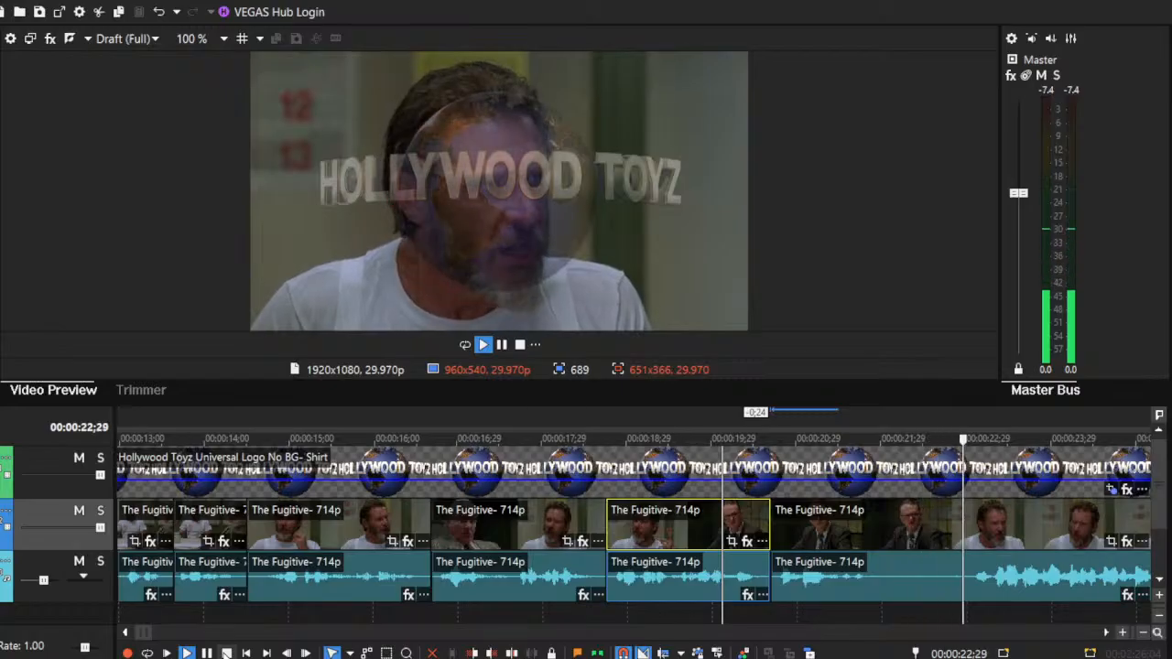
key(space)
Step: Split the remaining clip at 00:00:21;27, trim the later part's opening, place it at 00:00:22;04 and preview its start
click(876, 540)
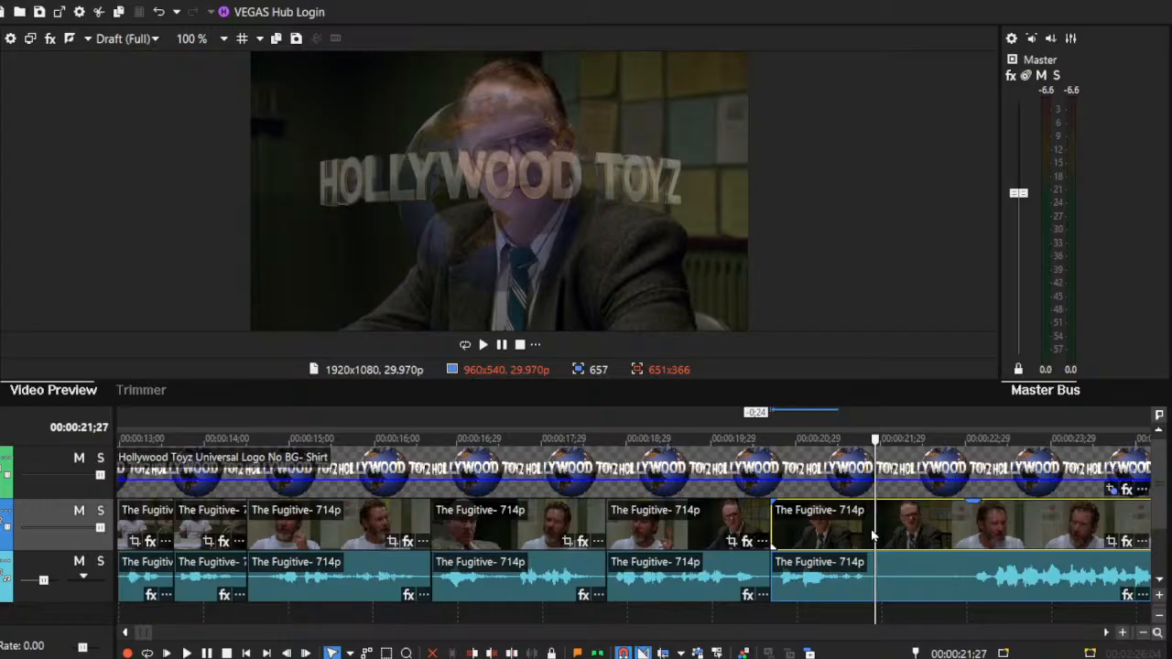
key(s)
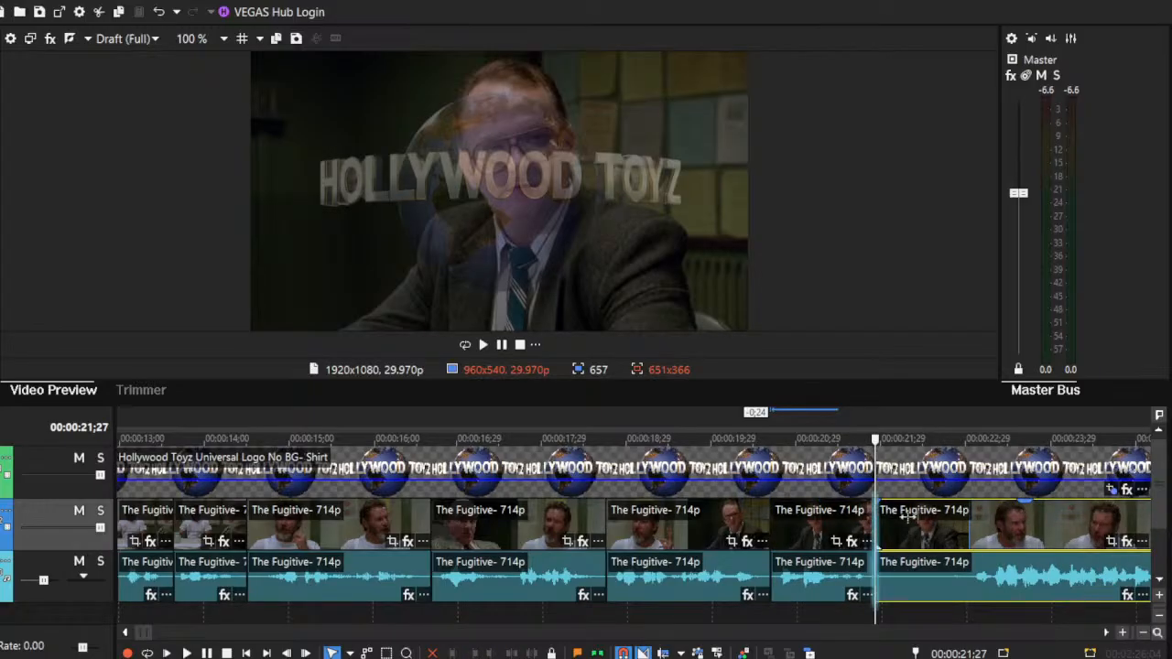
drag(877, 517, 915, 524)
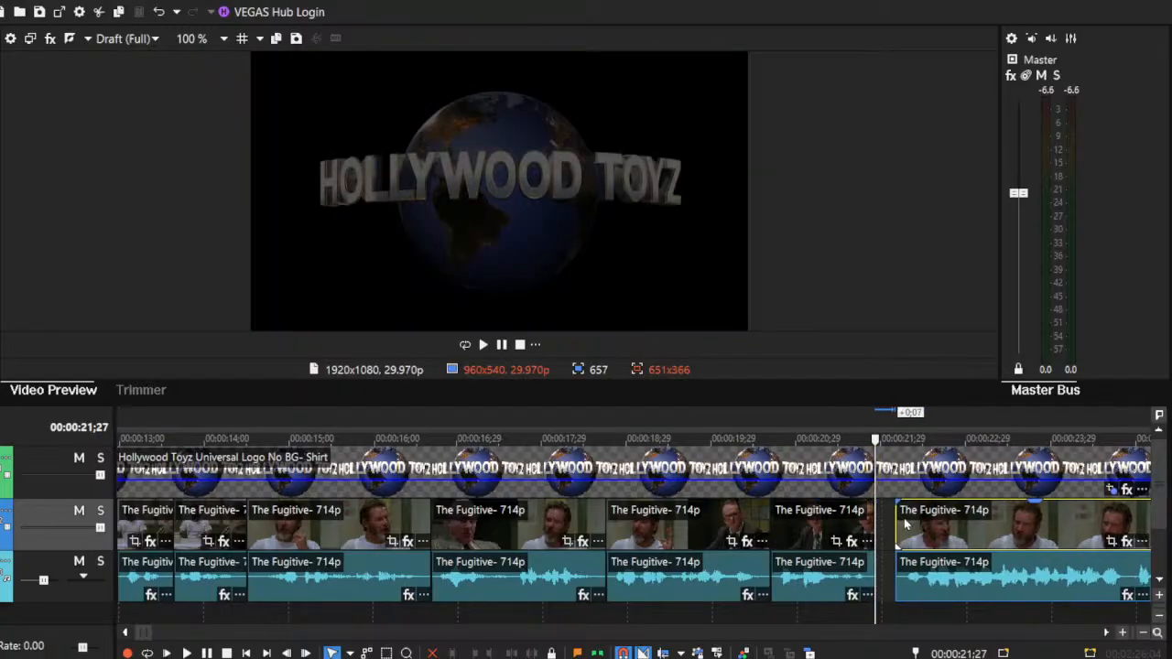
click(897, 511)
click(186, 653)
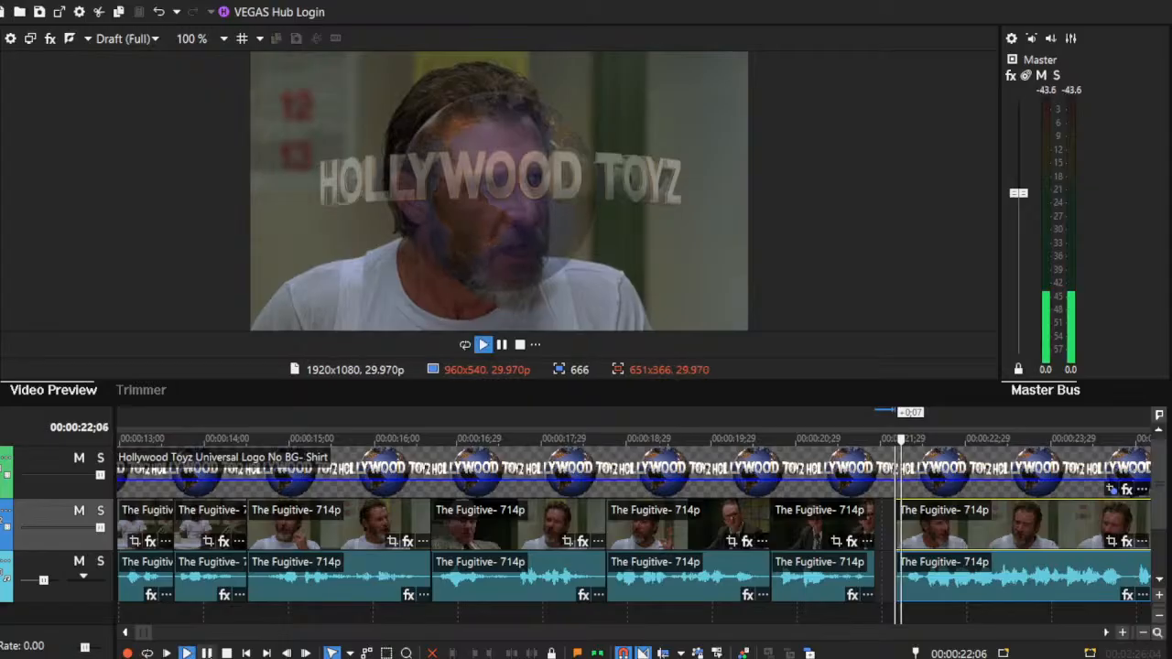
key(space)
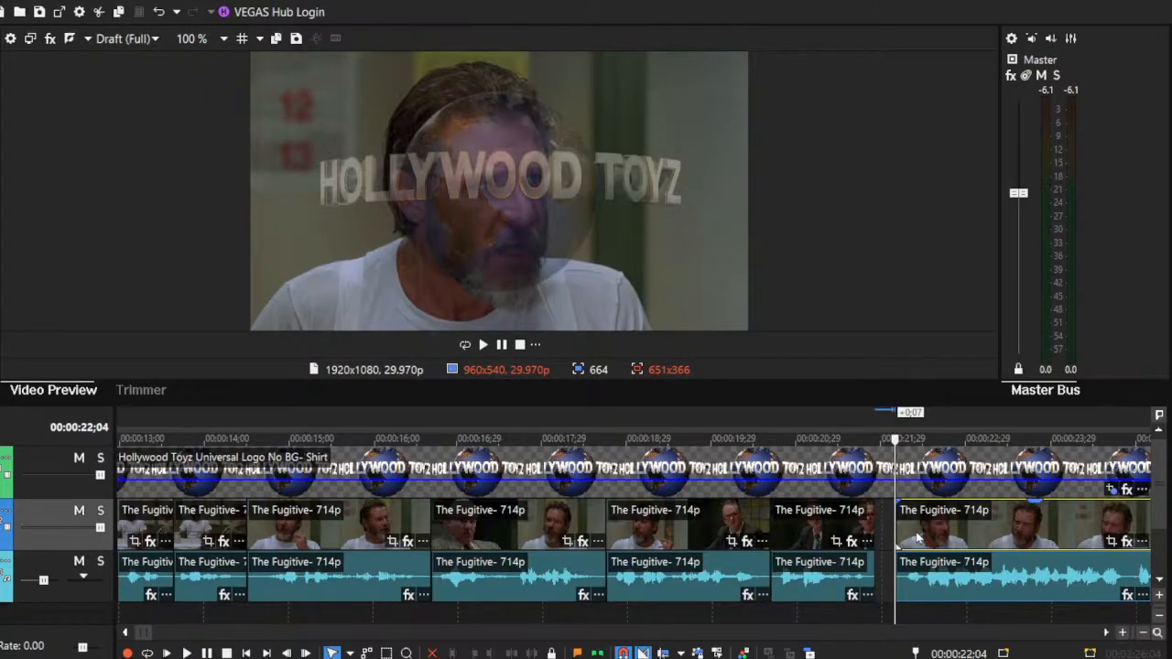
Step: Trim the remaining clip's start to 00:00:22;14, then move it back against the preceding clip and play the result
drag(894, 524, 924, 529)
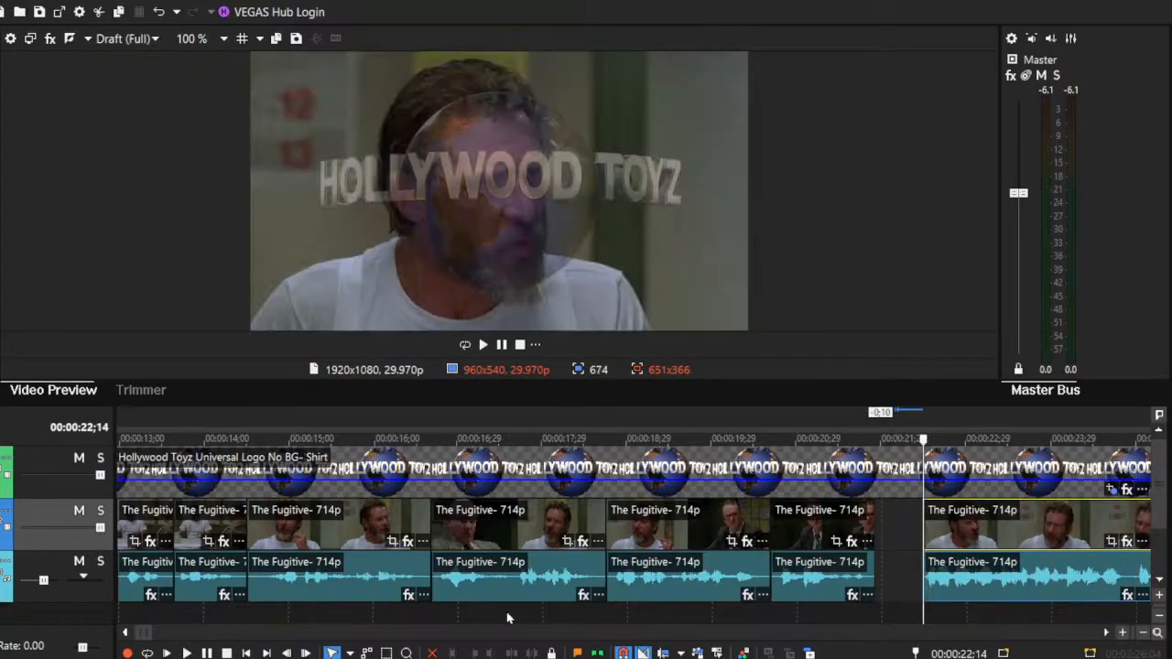
click(187, 653)
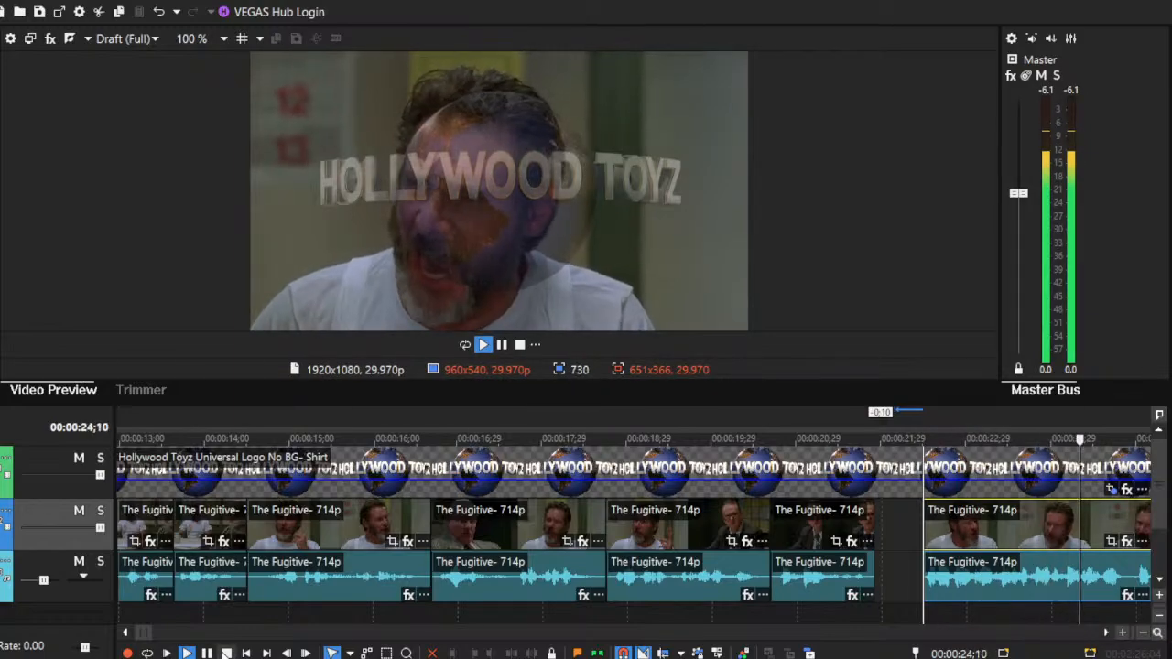
click(226, 653)
drag(999, 528, 950, 519)
click(187, 653)
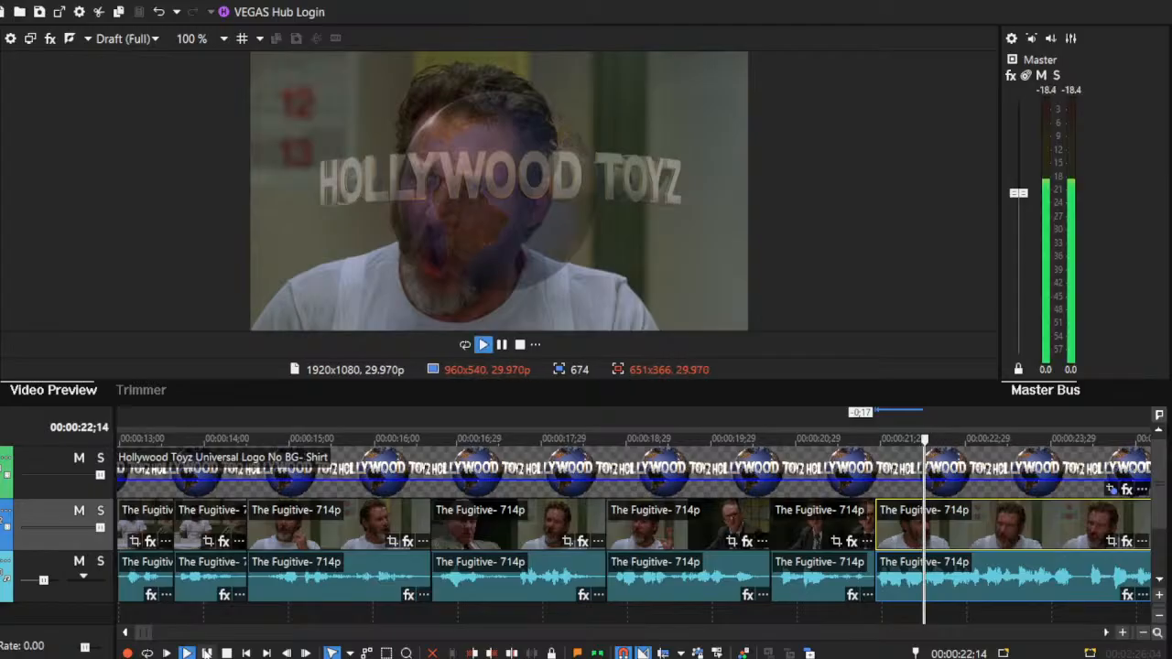
key(space)
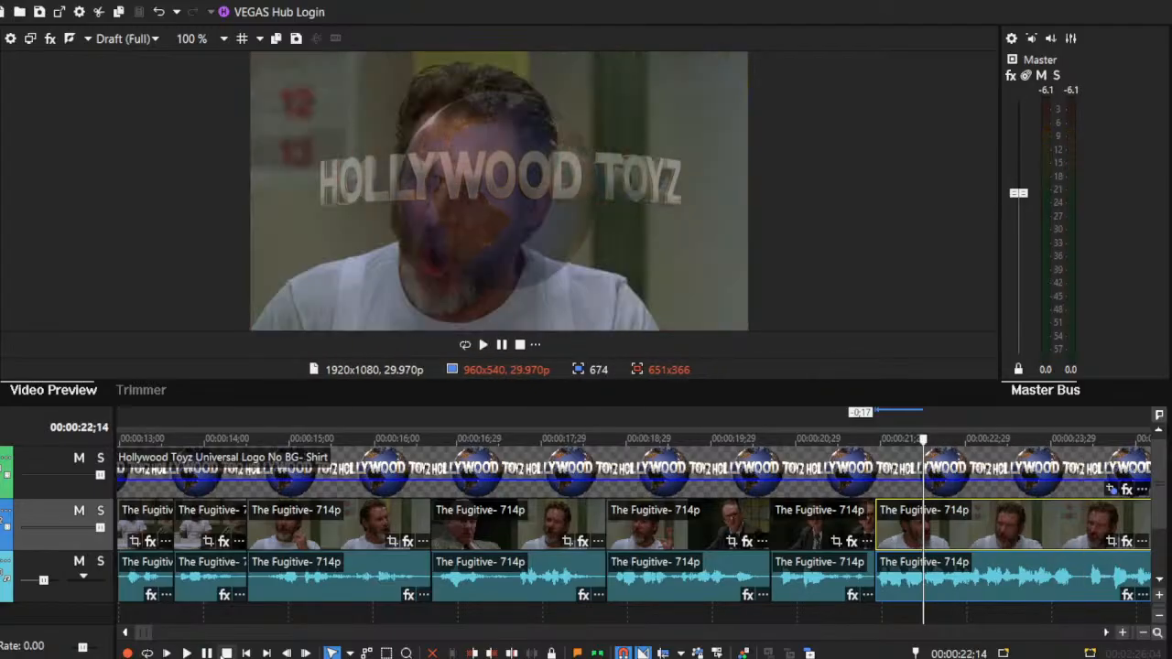
Step: Trim the remaining clip's opening close-up so it begins in the two-man table shot, position it at 00:00:22;04 and preview it
click(1107, 632)
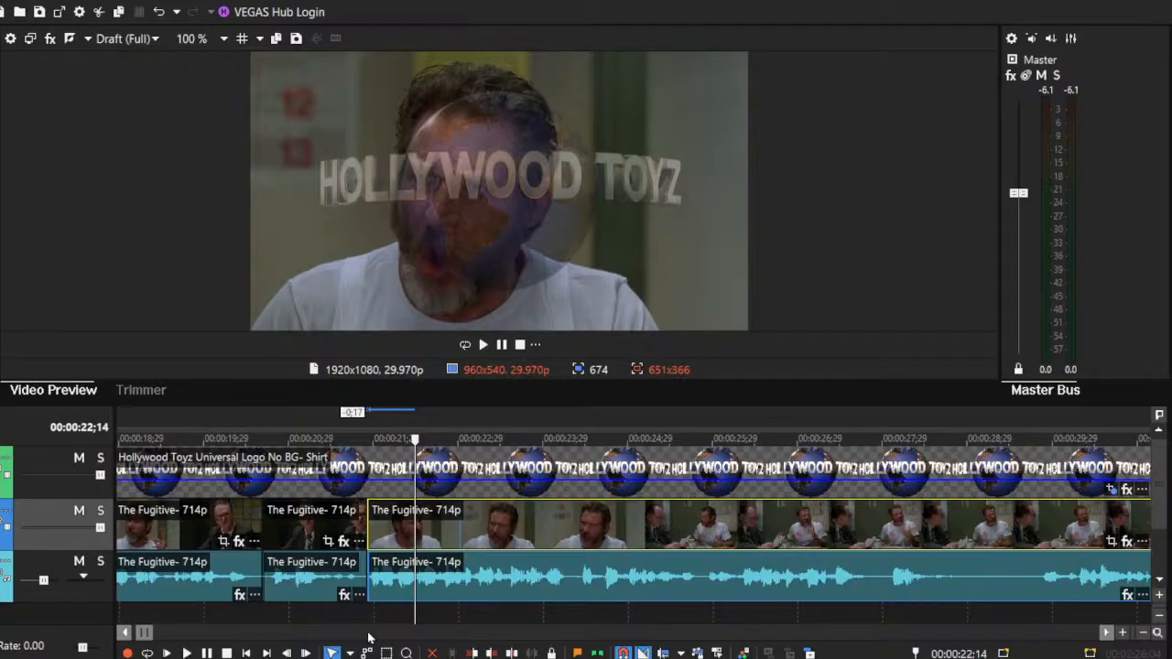
click(186, 653)
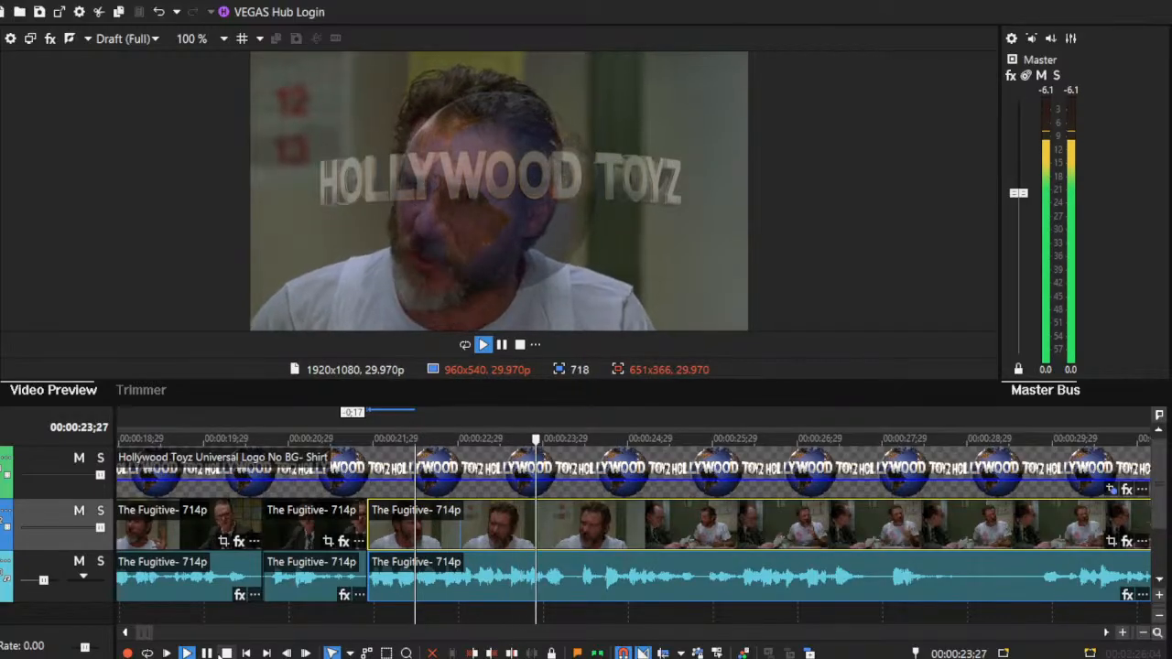
key(space)
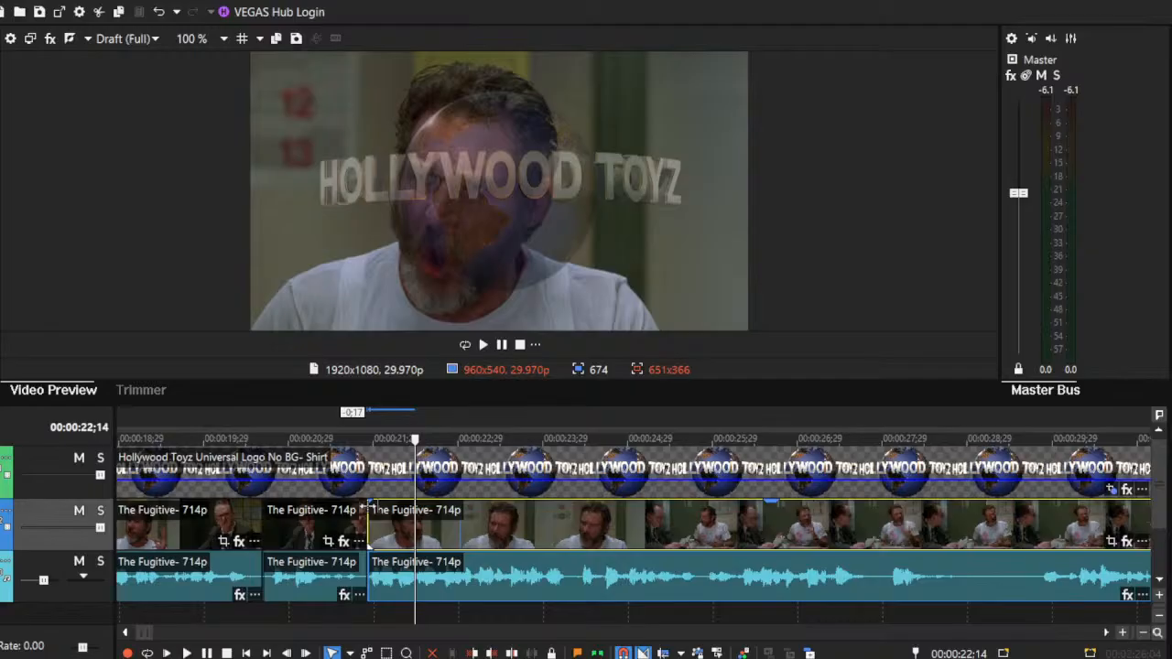
drag(369, 531, 439, 536)
click(384, 536)
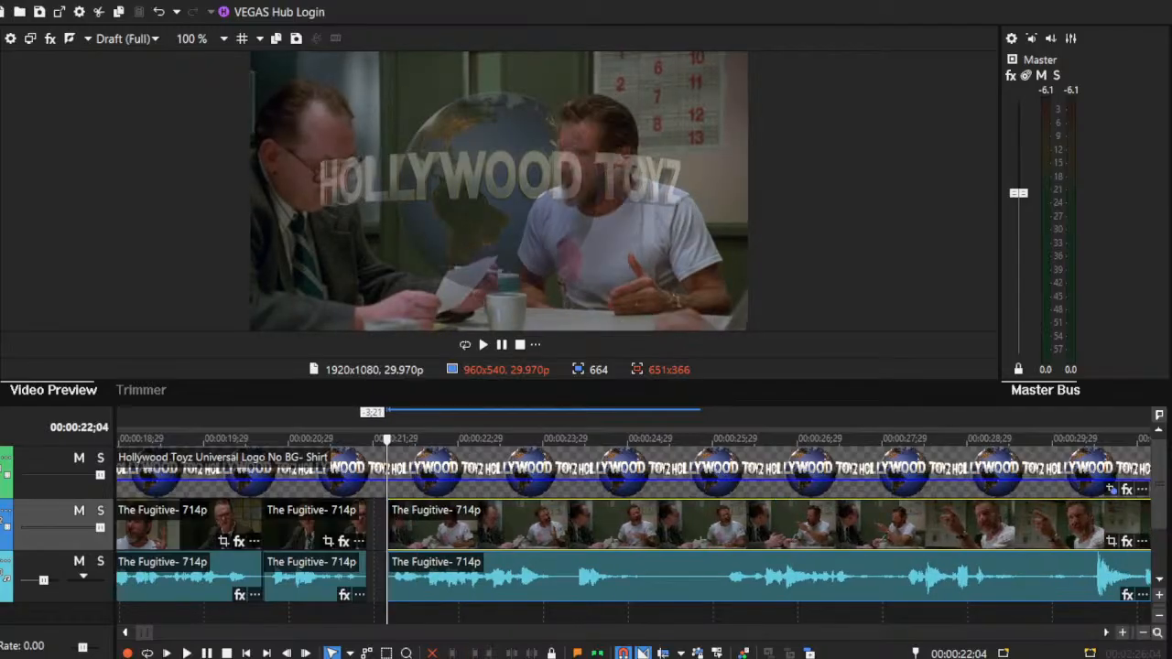
click(187, 653)
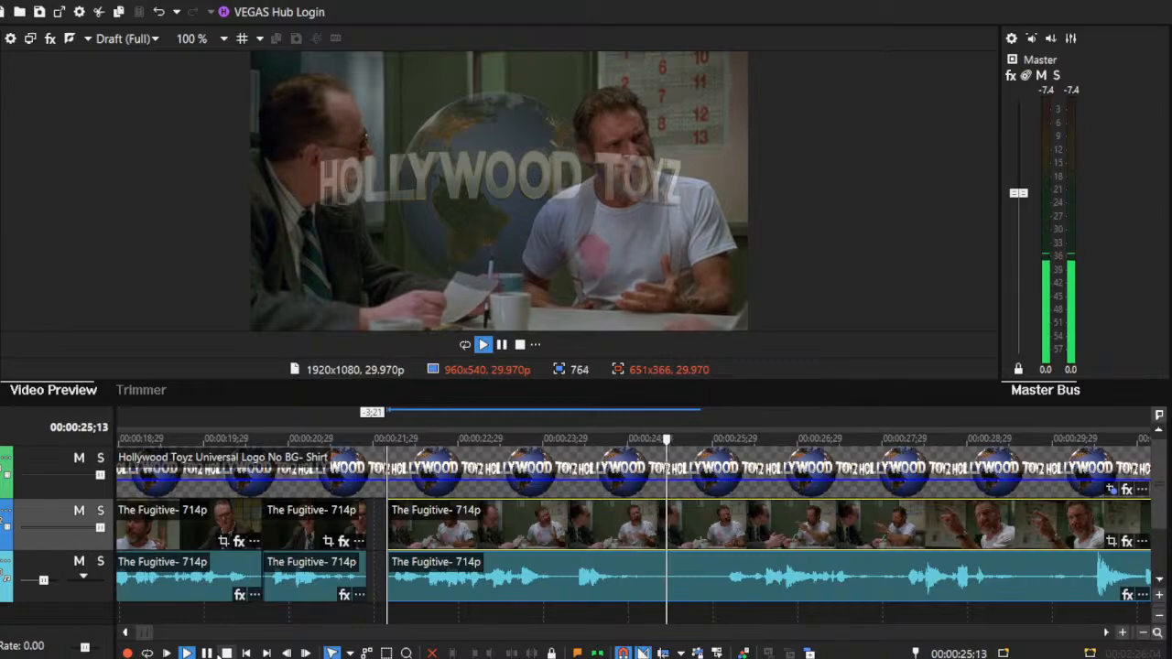
click(227, 653)
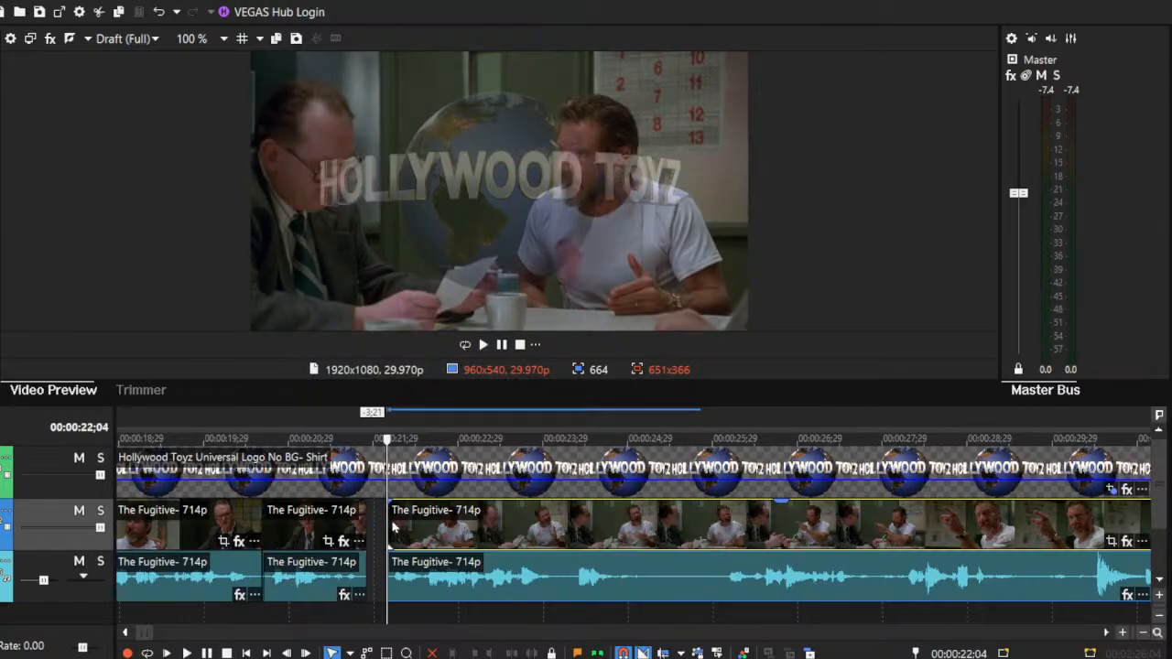
Step: Trim more from the start of the table shot, butt the clip against the preceding one and play across the joint
drag(388, 527, 427, 535)
click(353, 520)
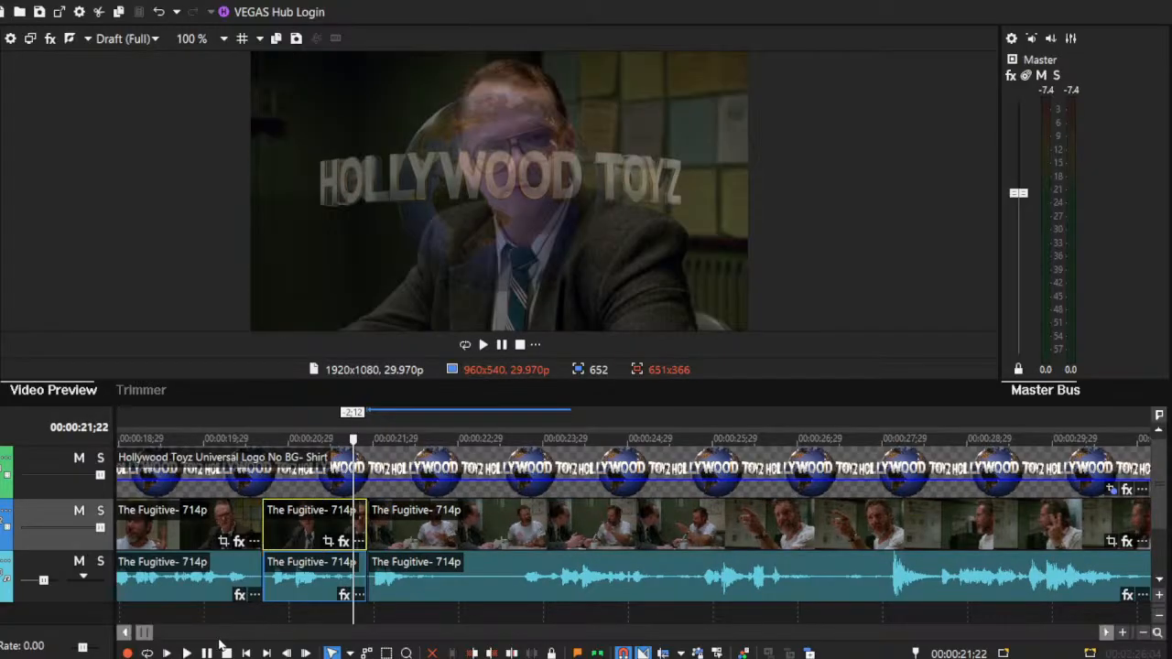
click(187, 653)
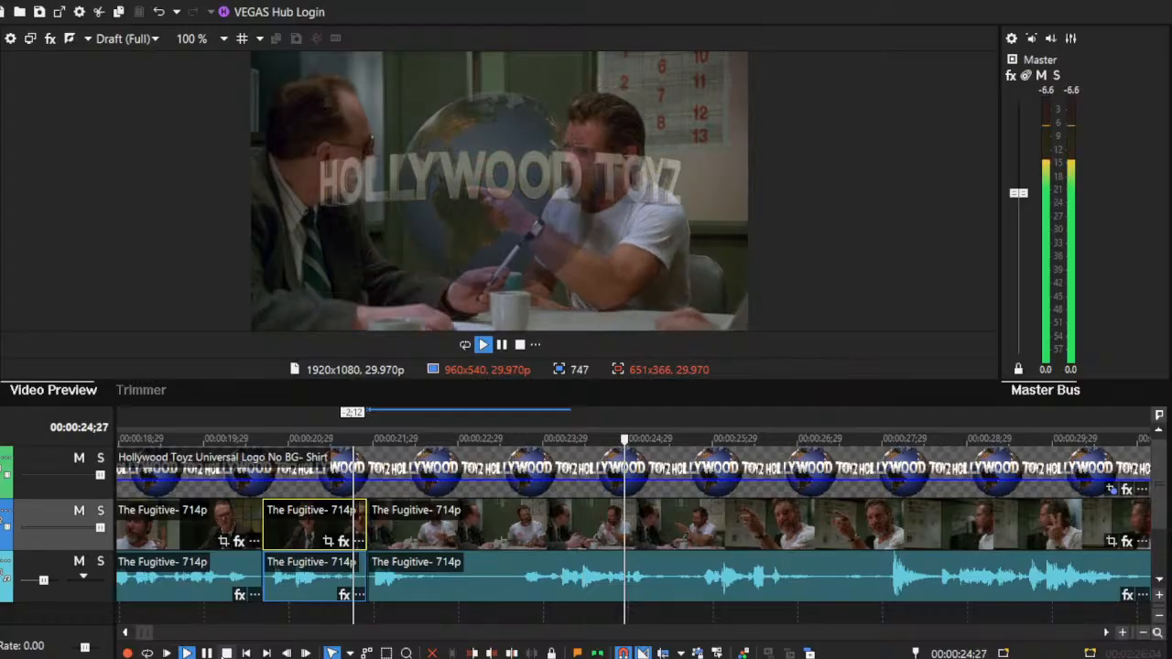
key(space)
click(187, 653)
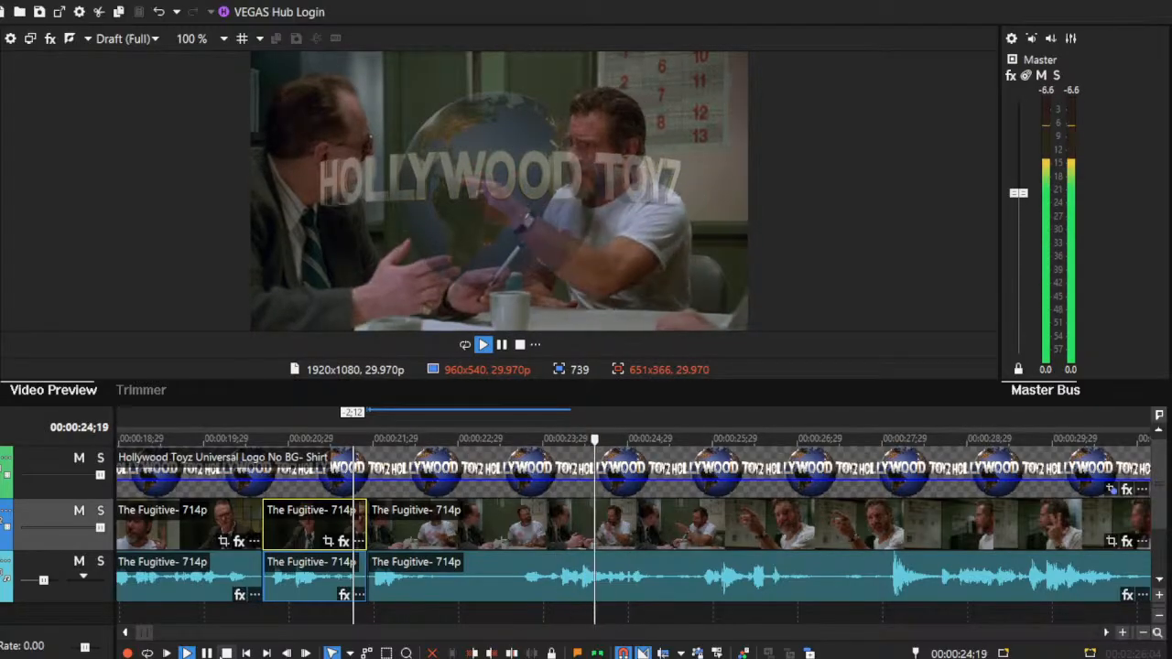
key(space)
Step: Split the table-shot clip at 00:00:22;24, trim the later part's opening, place it at 00:00:23;01 and preview it
click(441, 542)
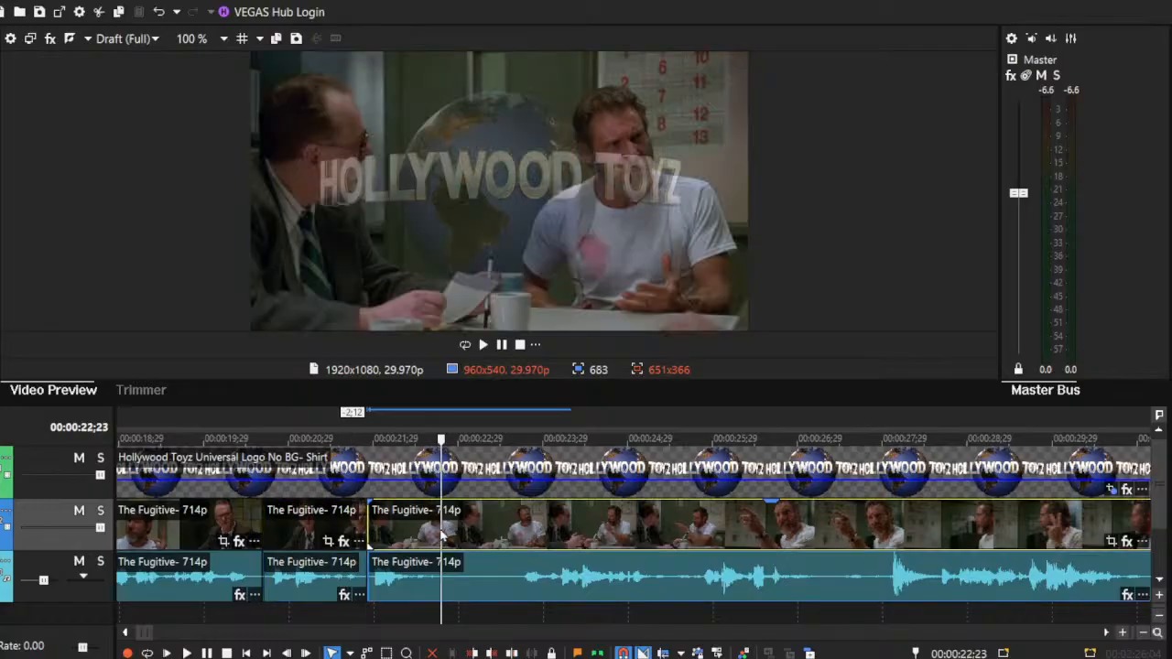
click(443, 526)
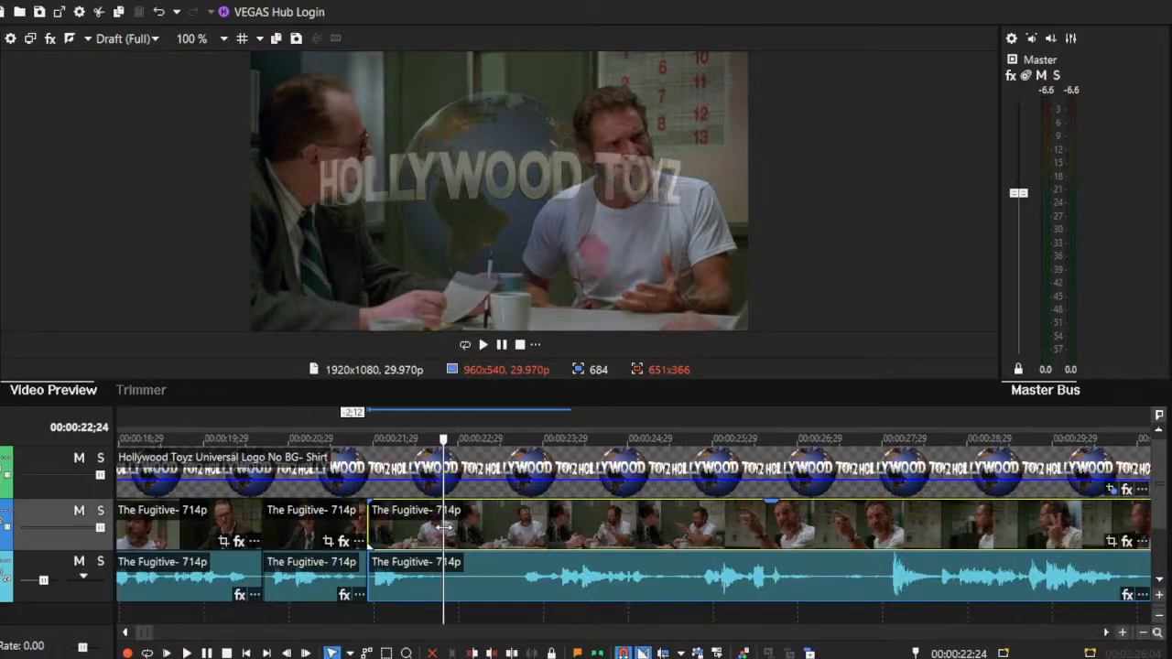
key(s)
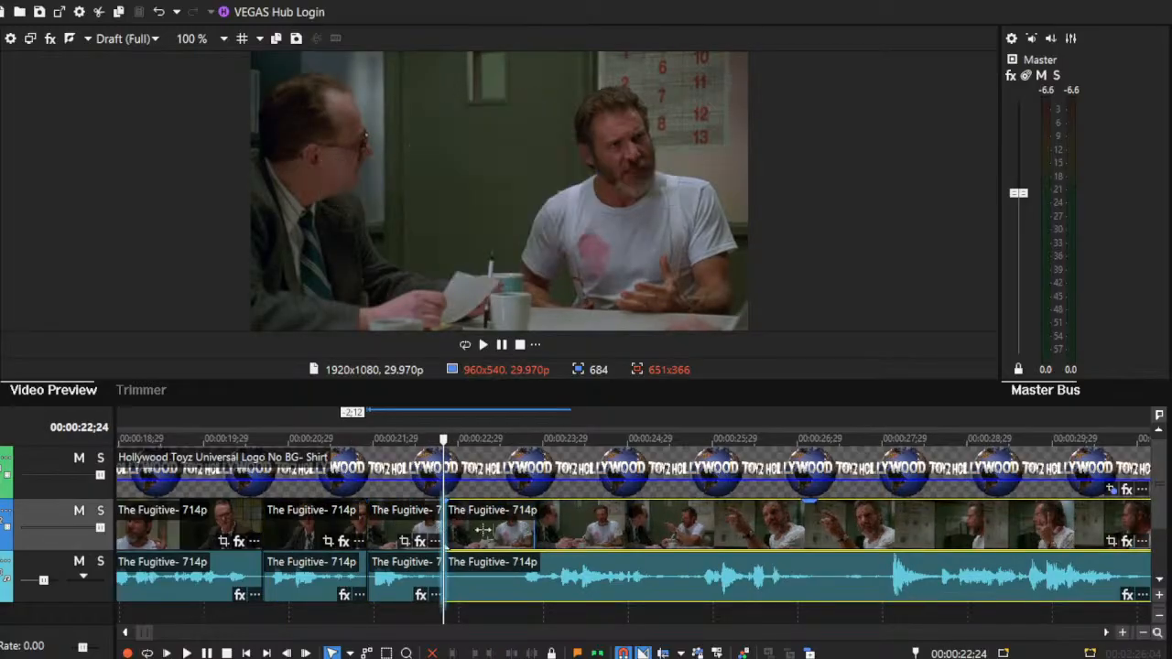
drag(442, 526, 517, 536)
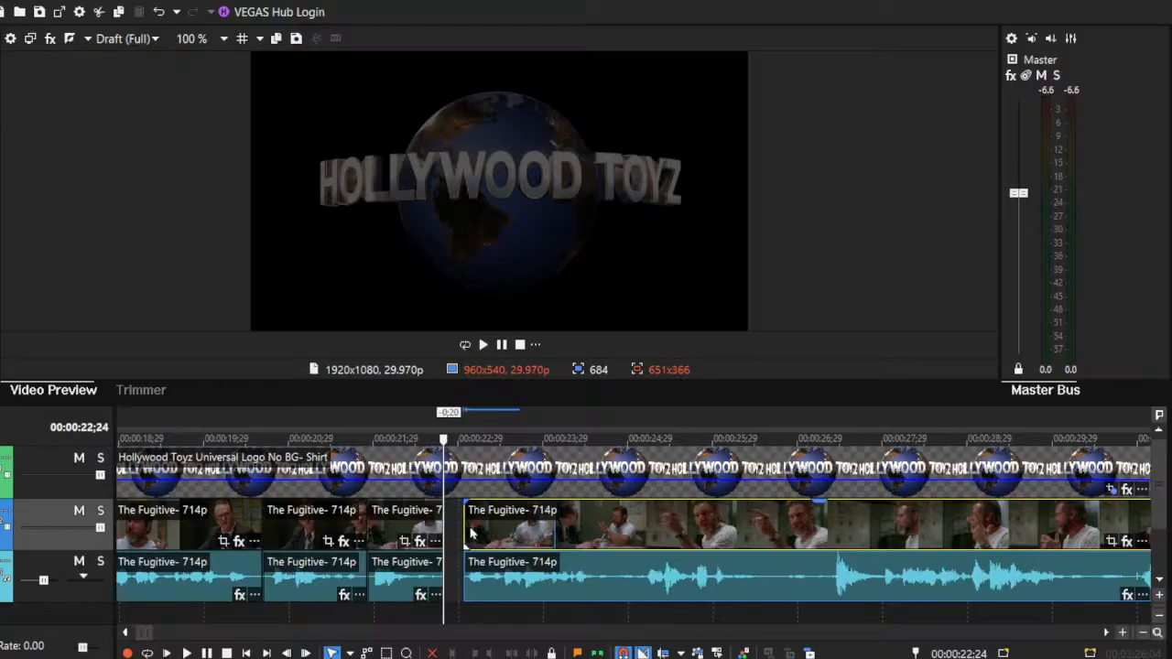
click(462, 522)
click(194, 653)
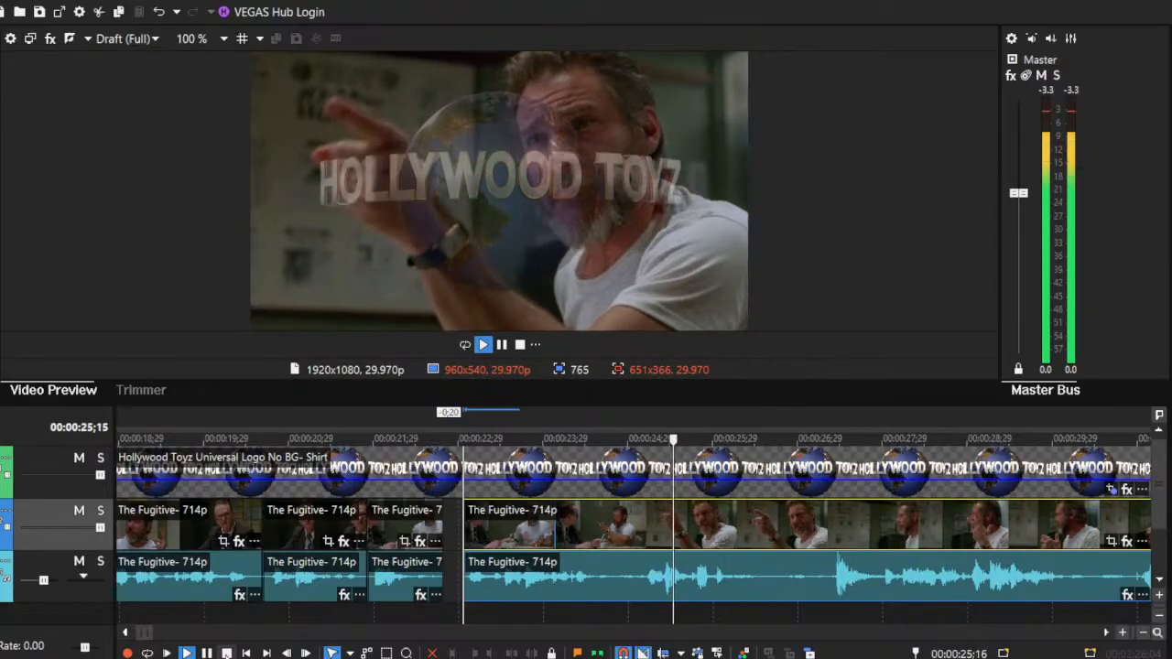
click(227, 654)
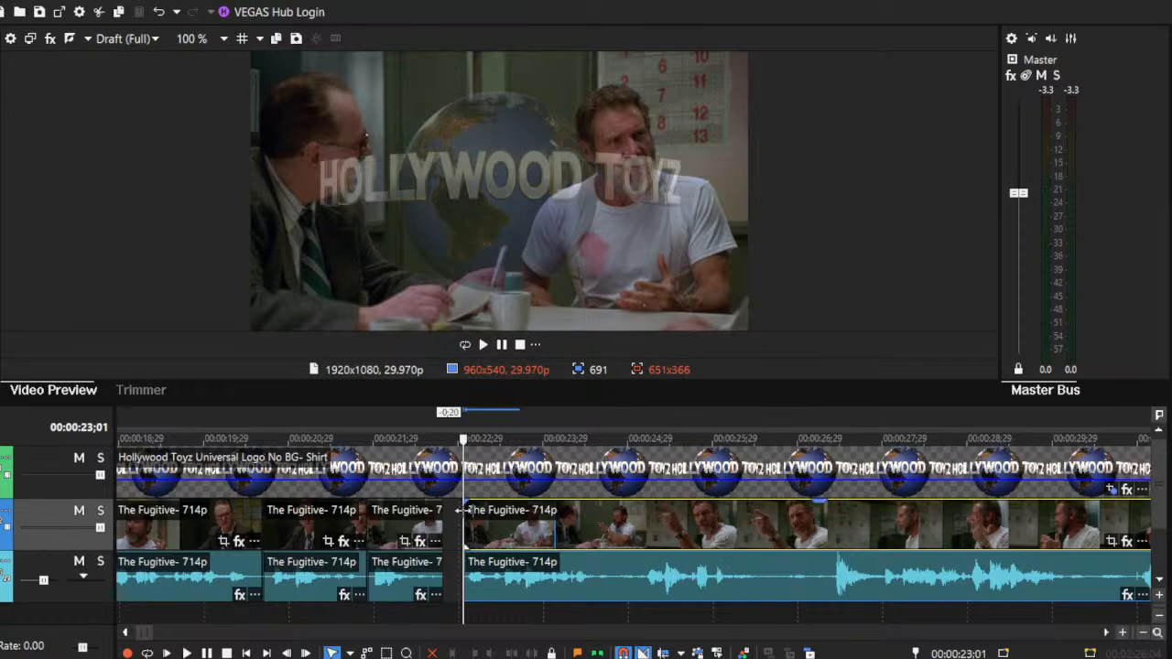
Step: Trim the last clip's opening table shot so it starts on the pointing close-up at 00:00:23;01, then split it at 00:00:24;13
drag(463, 511, 504, 528)
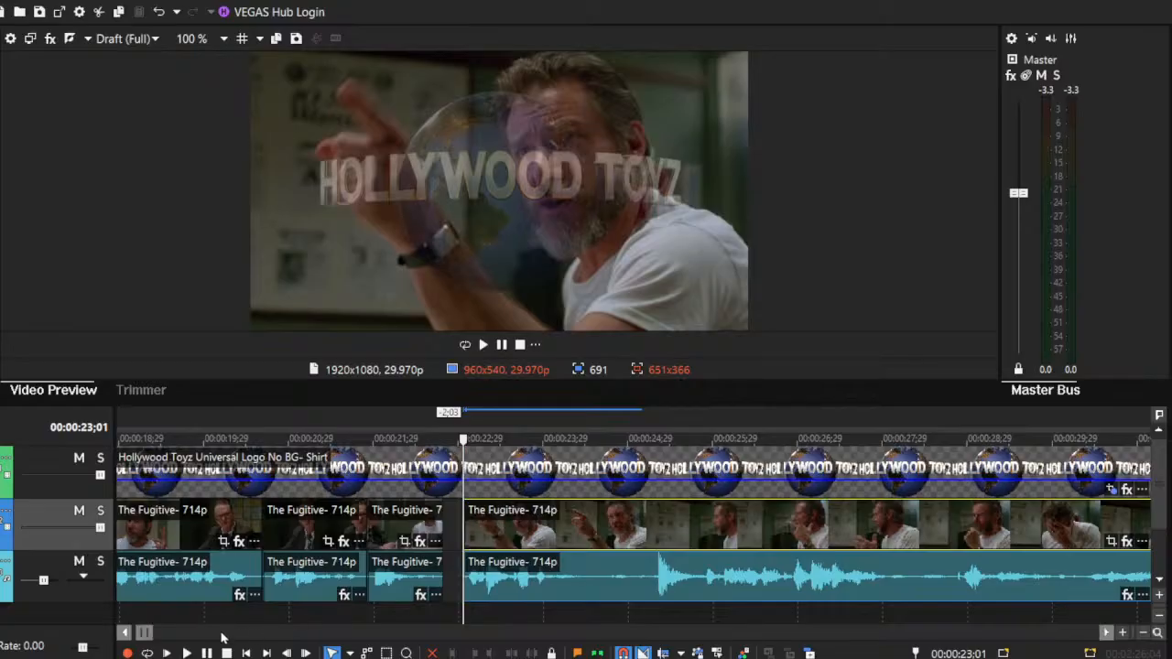
key(space)
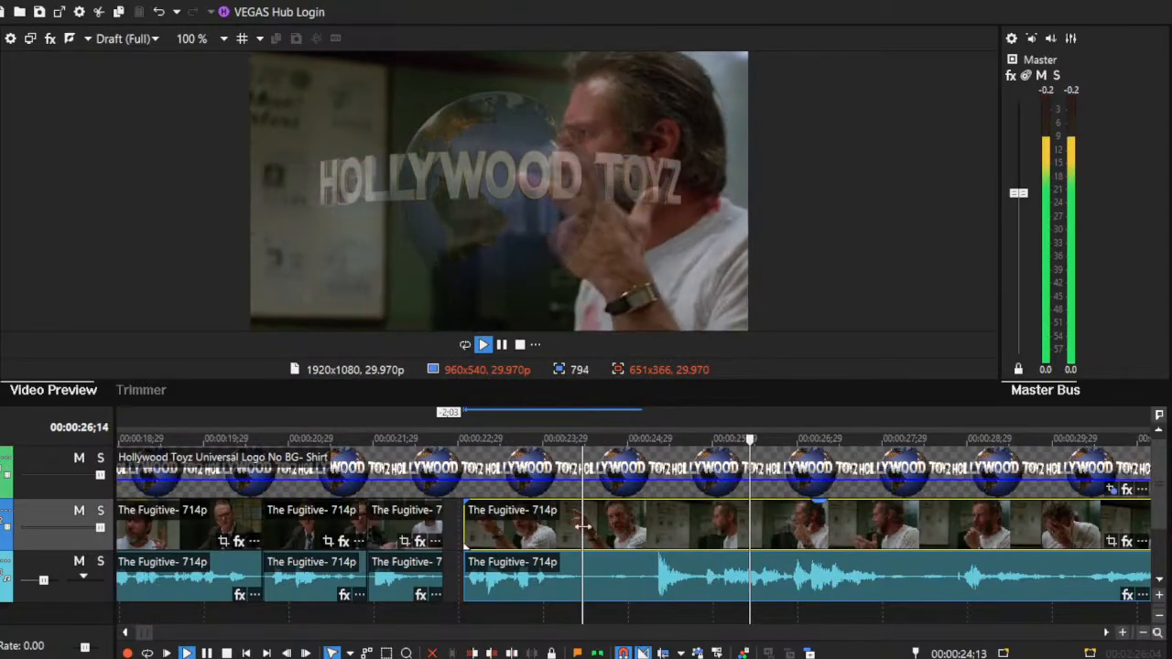
key(space)
key(s)
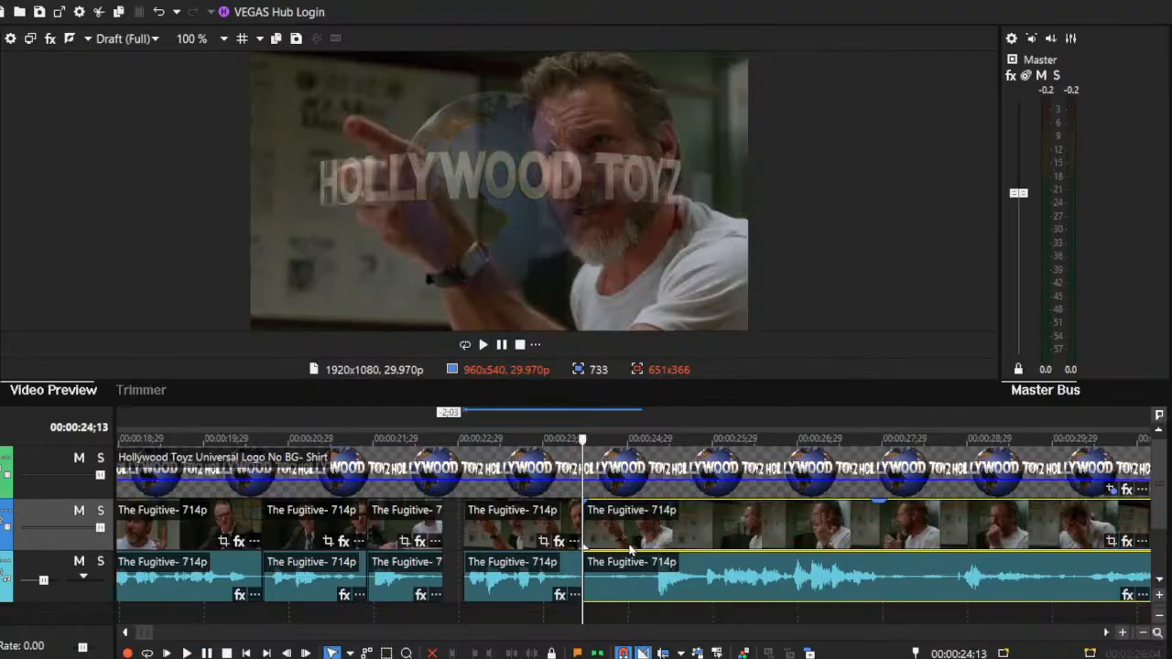
Step: Trim the later part's opening and place it at 00:00:24;23, then butt the pointing close-up against the preceding table shot
drag(586, 513, 665, 528)
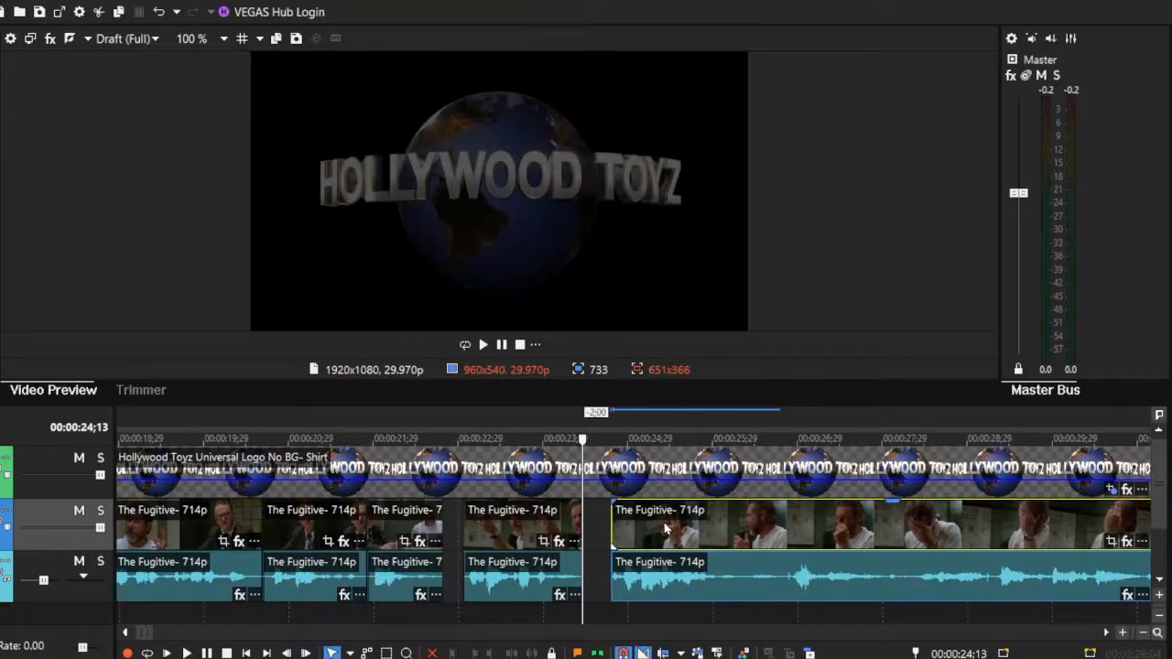
click(607, 522)
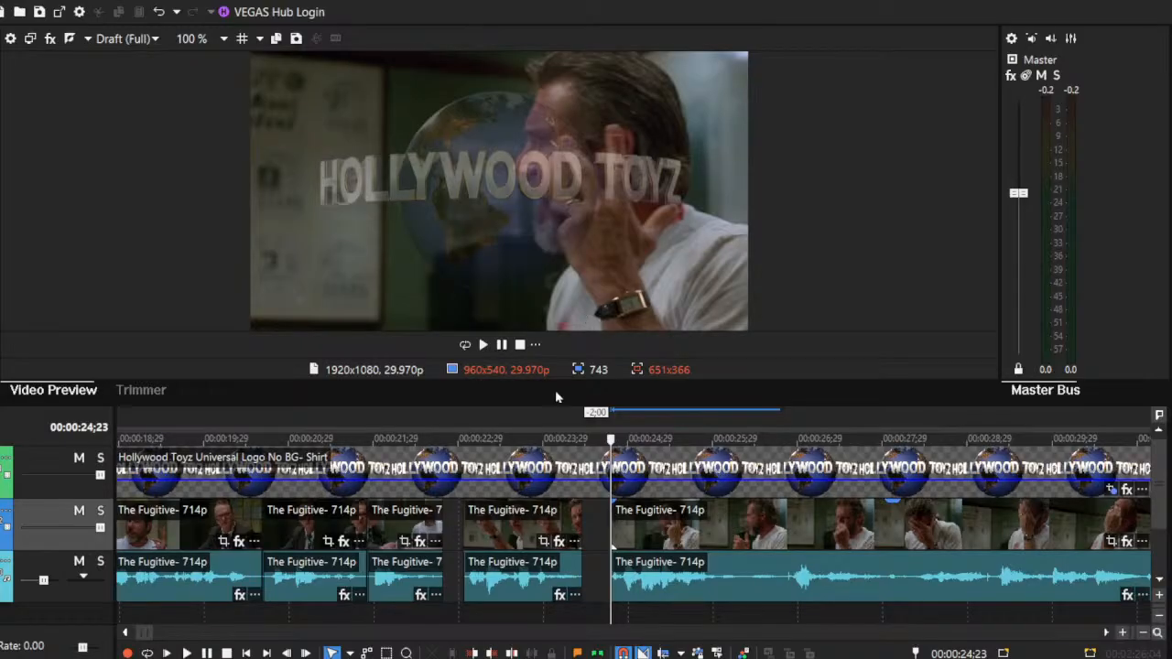
click(473, 533)
click(421, 525)
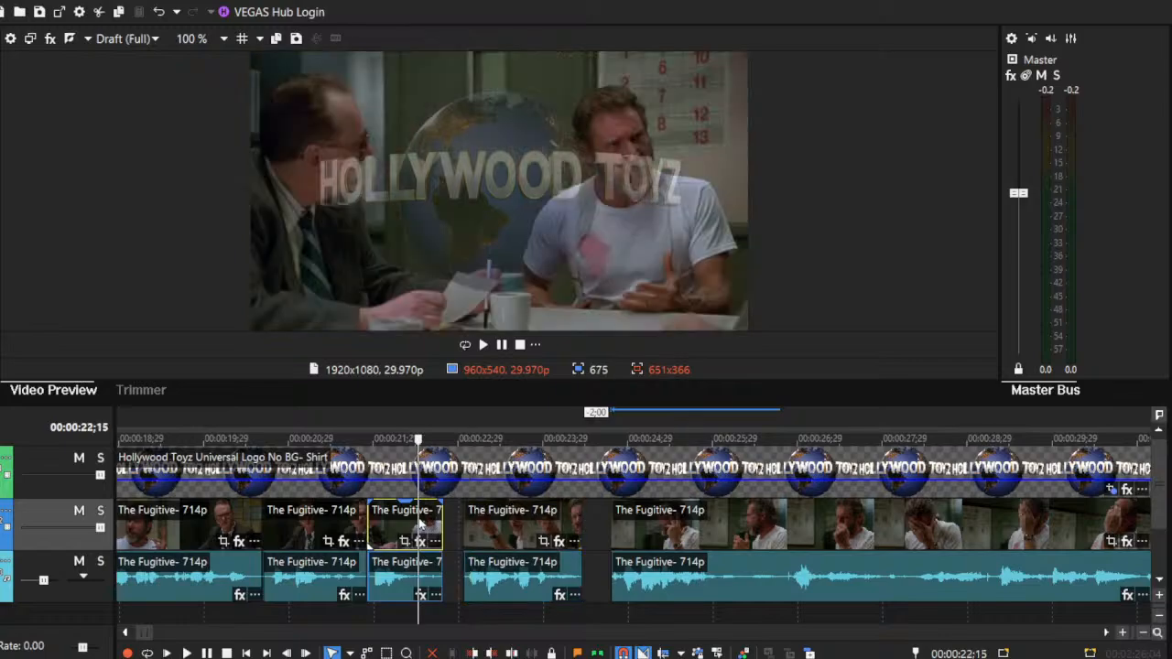
key(space)
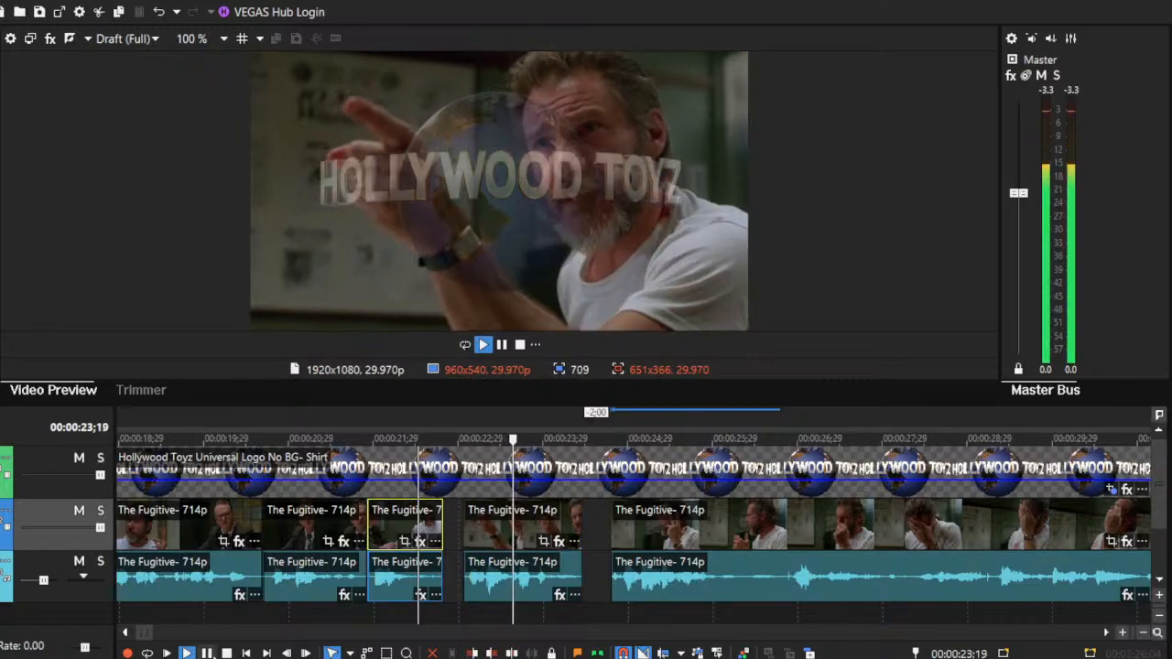
drag(488, 531, 472, 531)
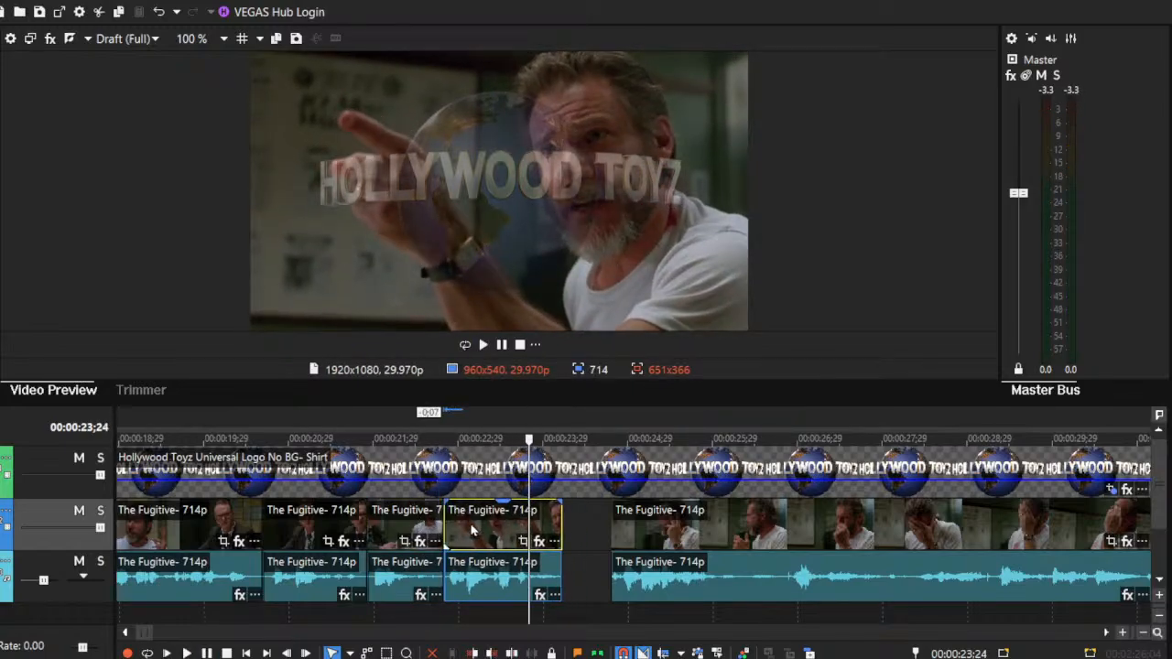
Step: Move the remaining clip to 00:00:24;18, play it through to review its footage, then delete it
drag(673, 546, 670, 537)
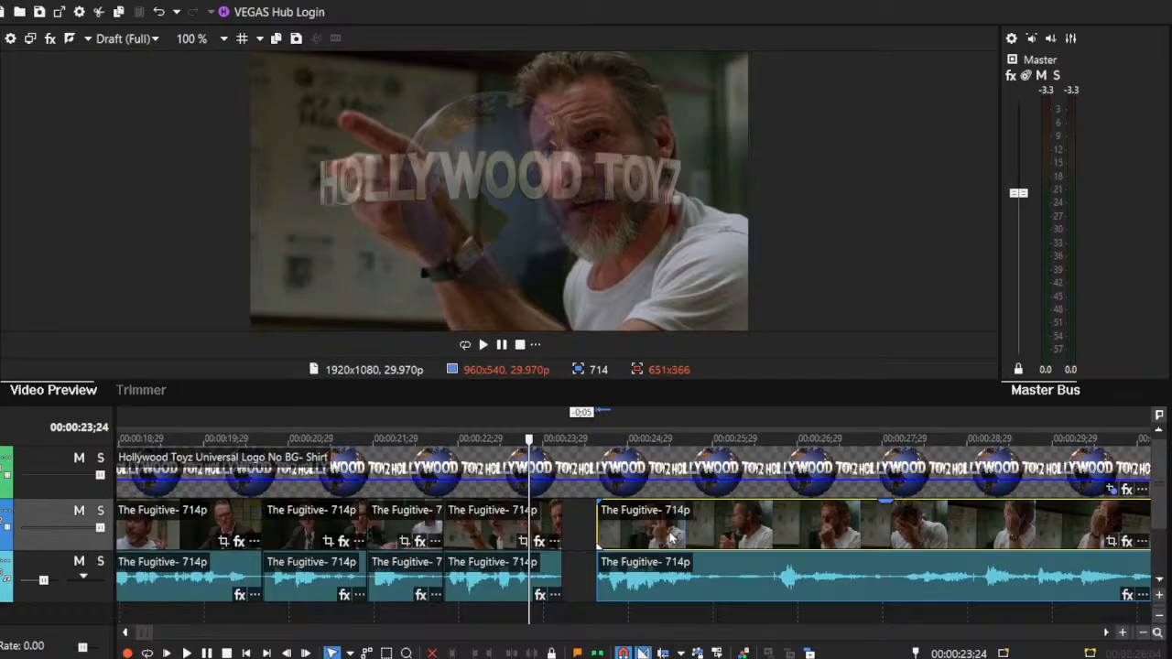
click(594, 514)
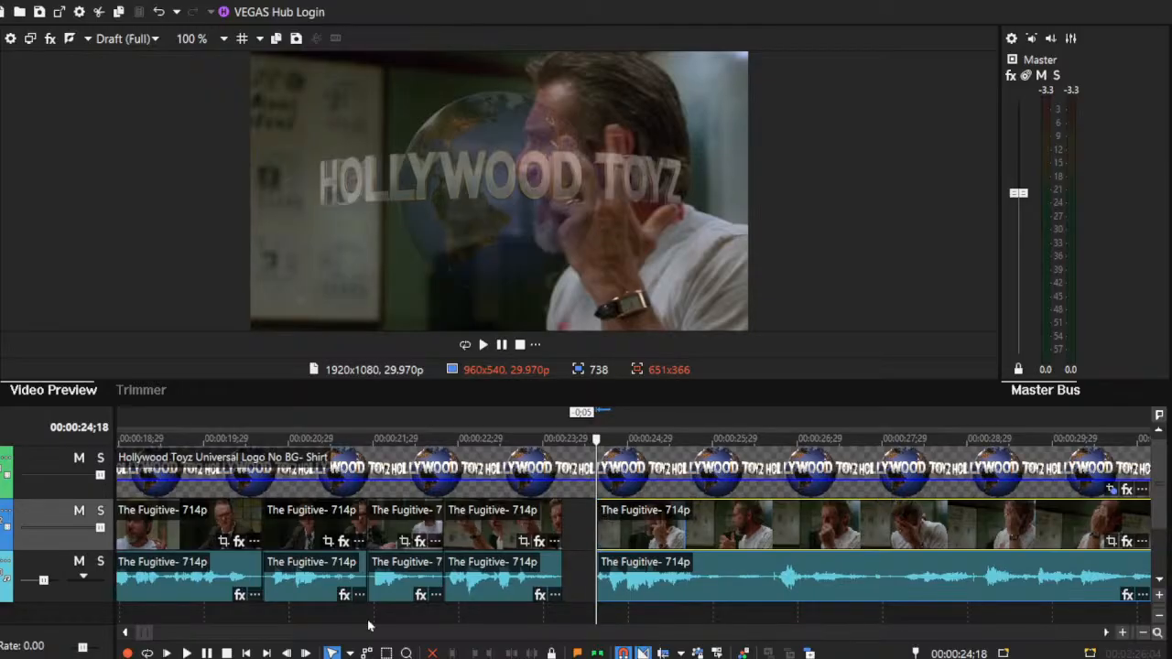
click(188, 653)
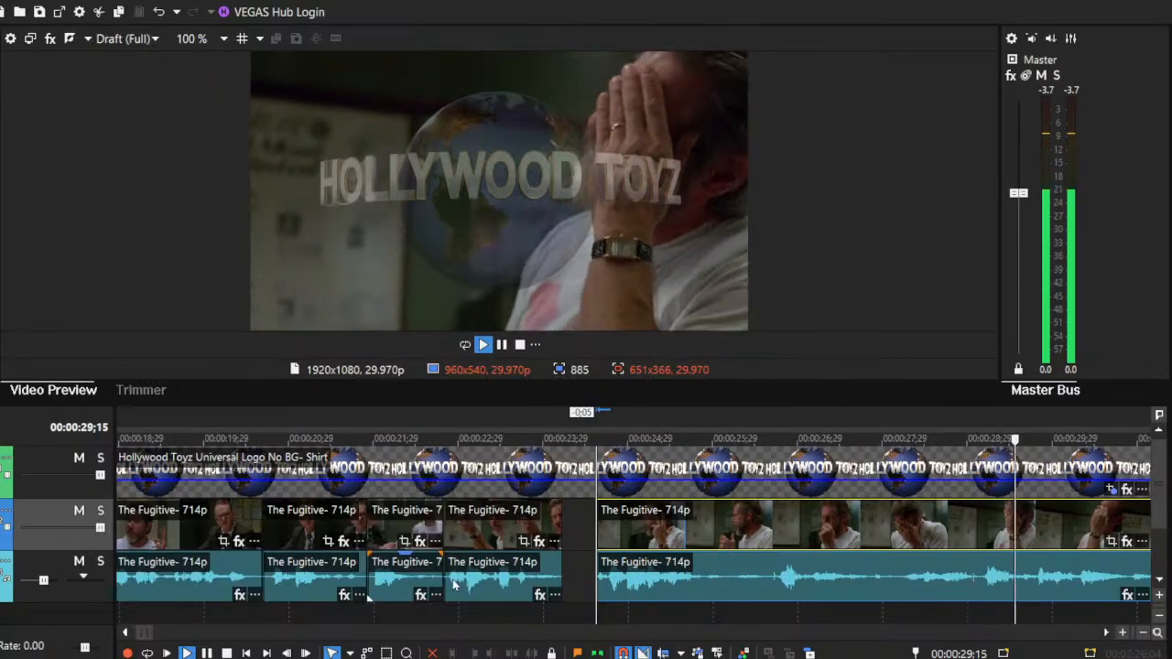
click(1142, 633)
click(1142, 633)
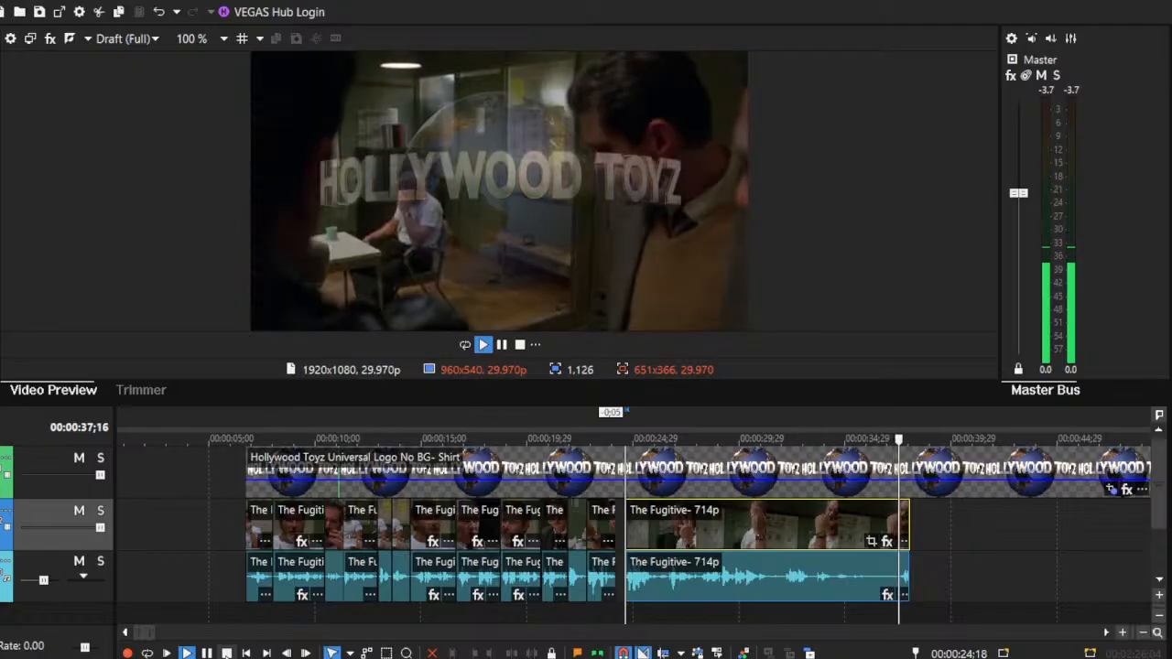
key(space)
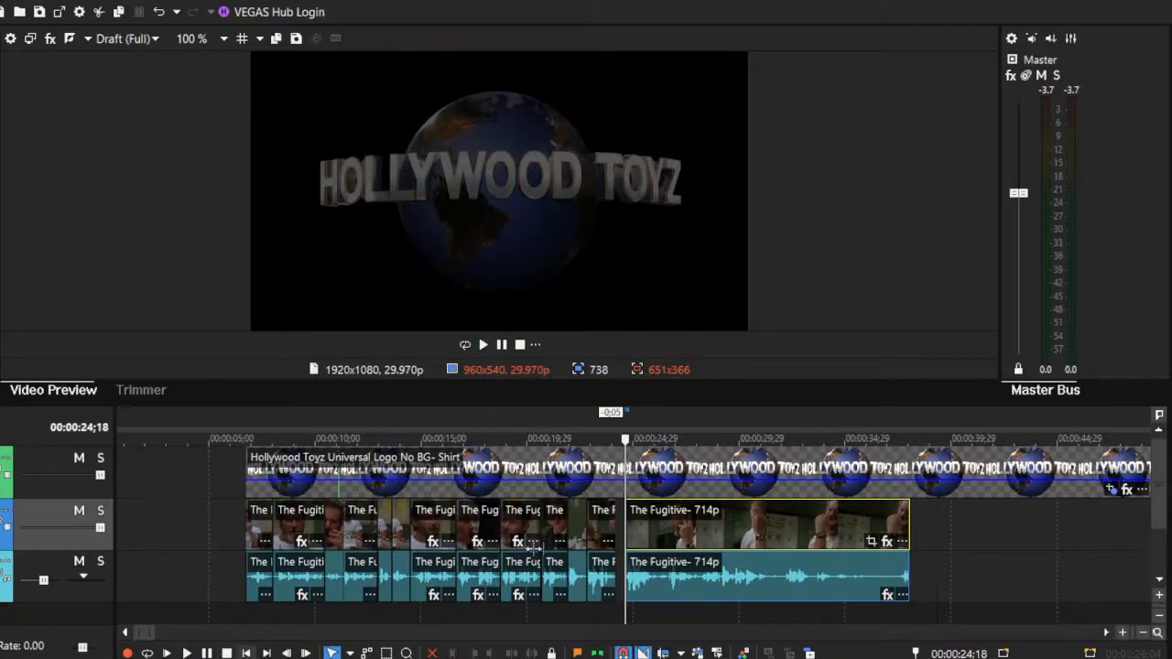
click(749, 534)
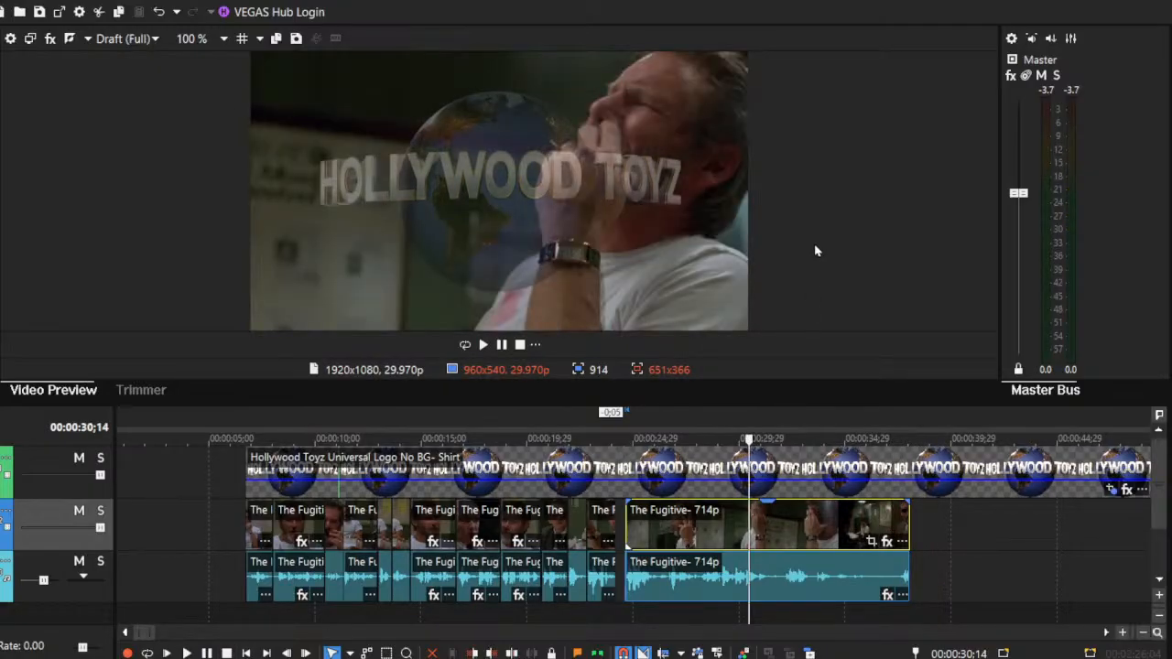
key(Delete)
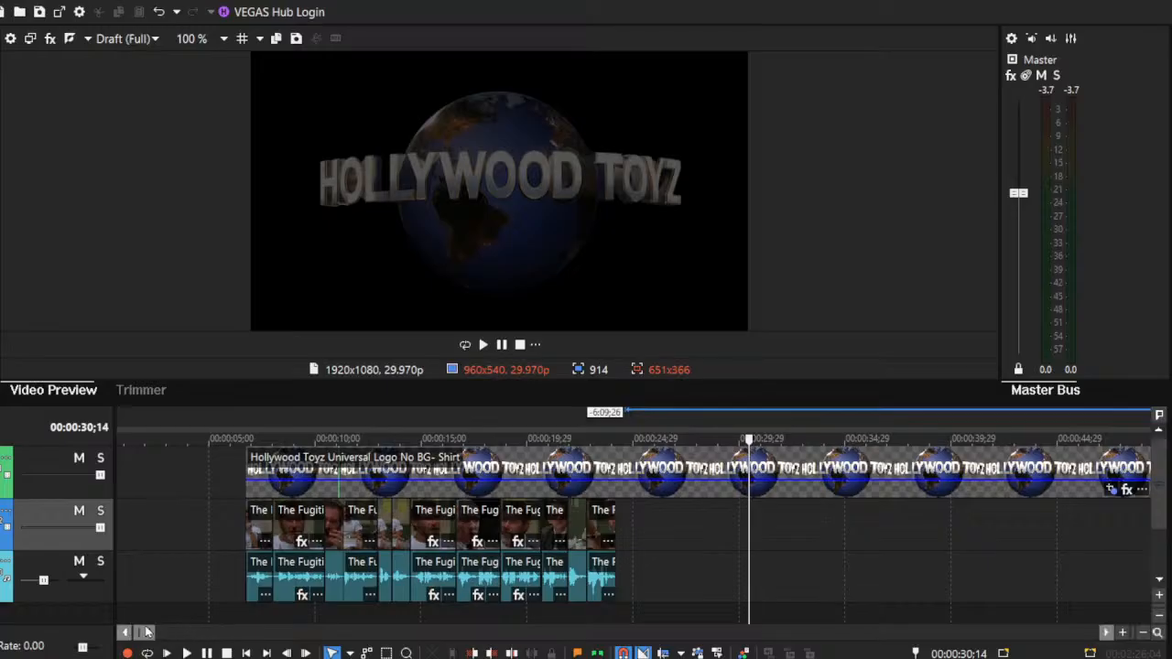
Step: Play the assembled scene from its beginning at 00:00:06;22 to review the cuts
click(247, 495)
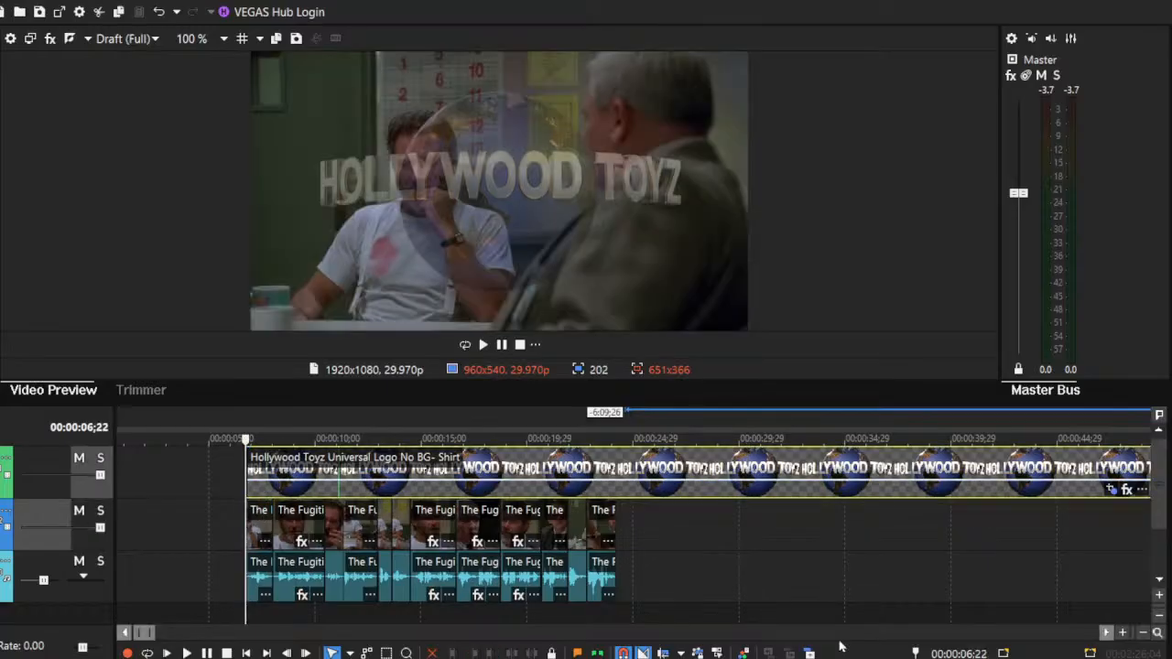
click(1124, 633)
click(1124, 632)
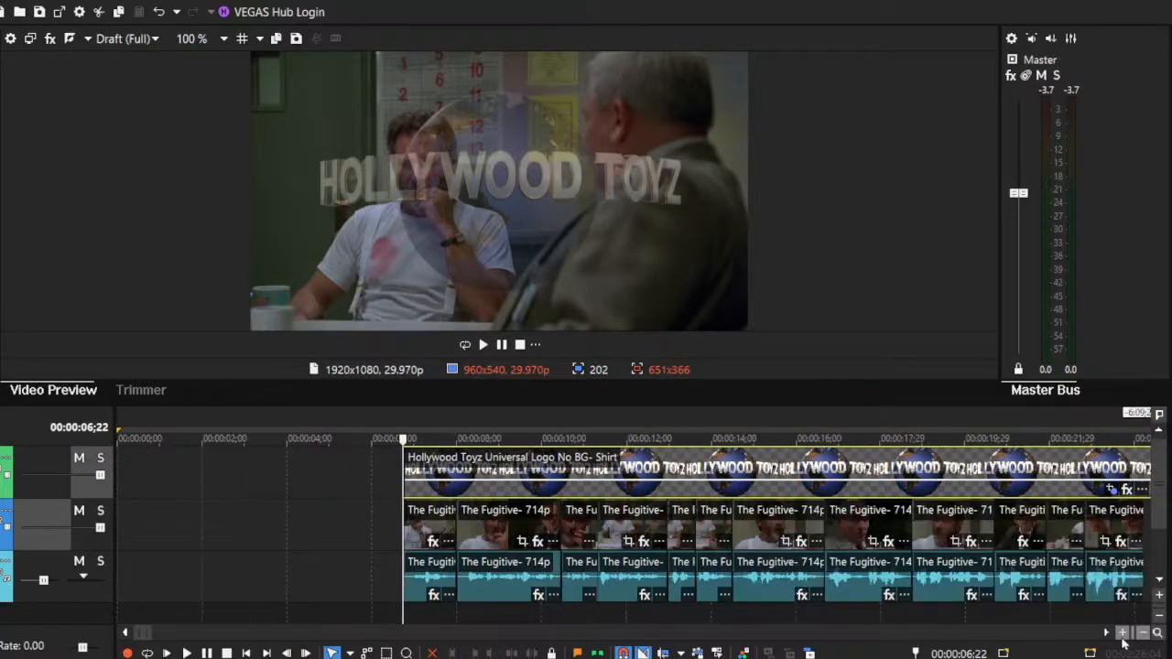
click(1106, 633)
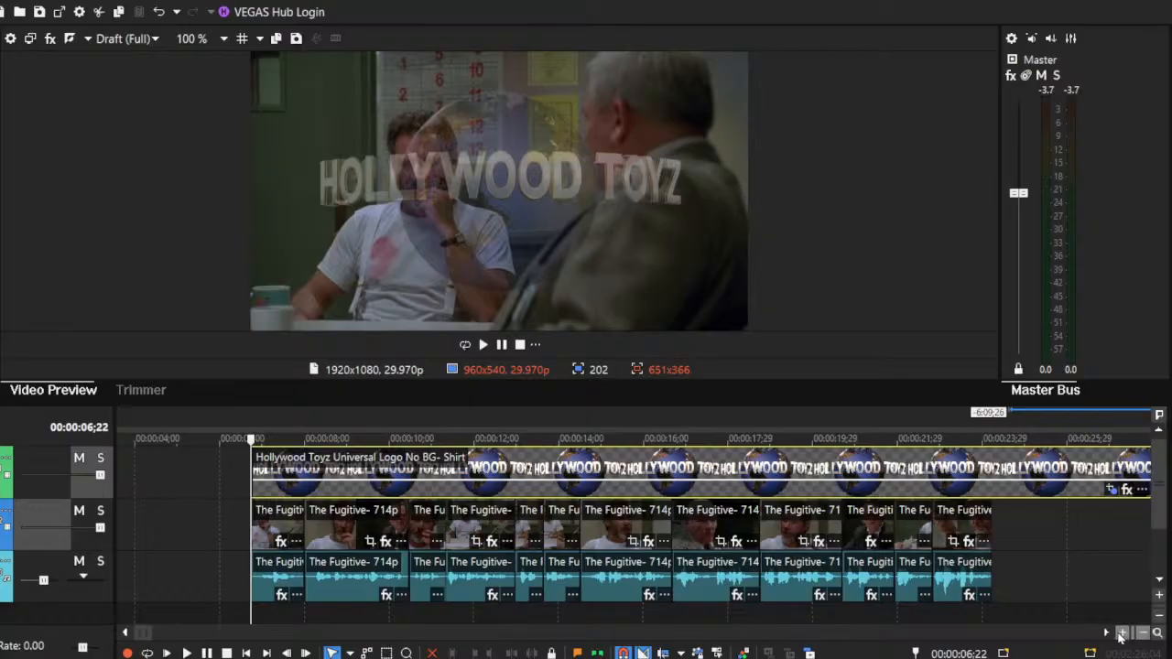
click(1121, 633)
click(1106, 633)
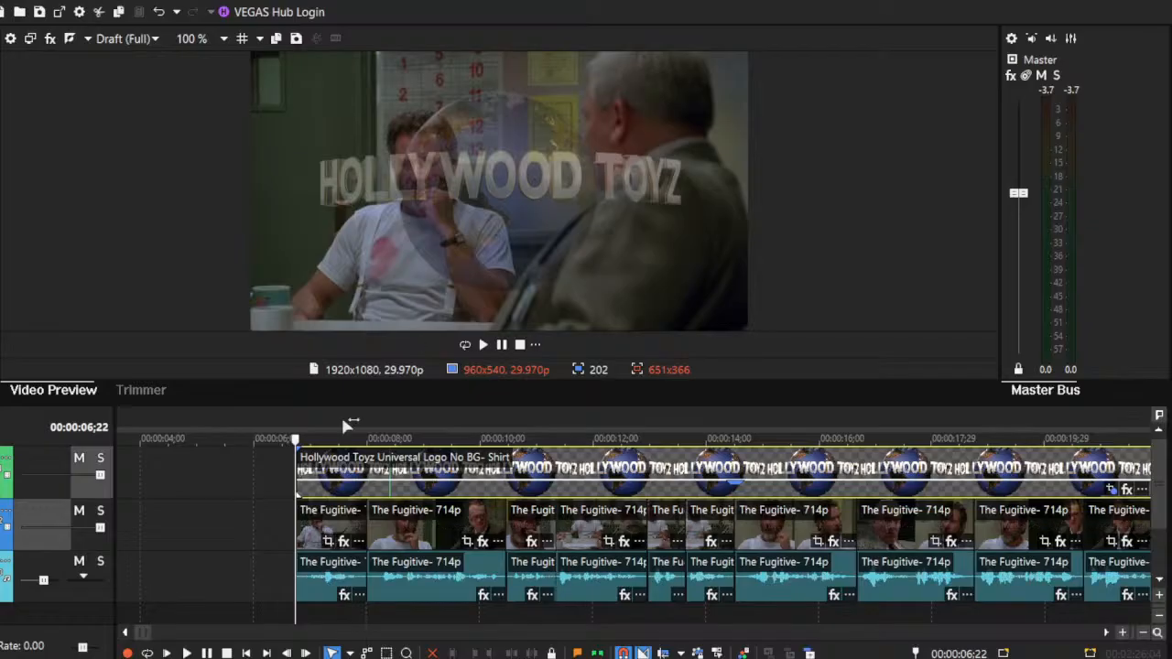
click(187, 654)
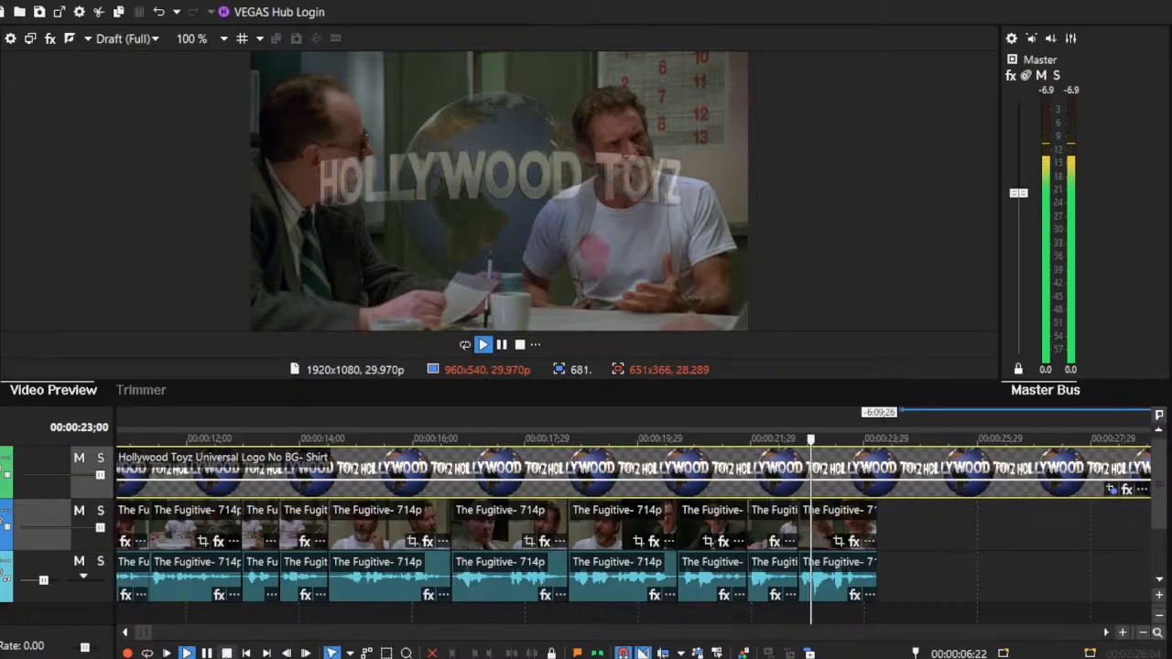
click(226, 652)
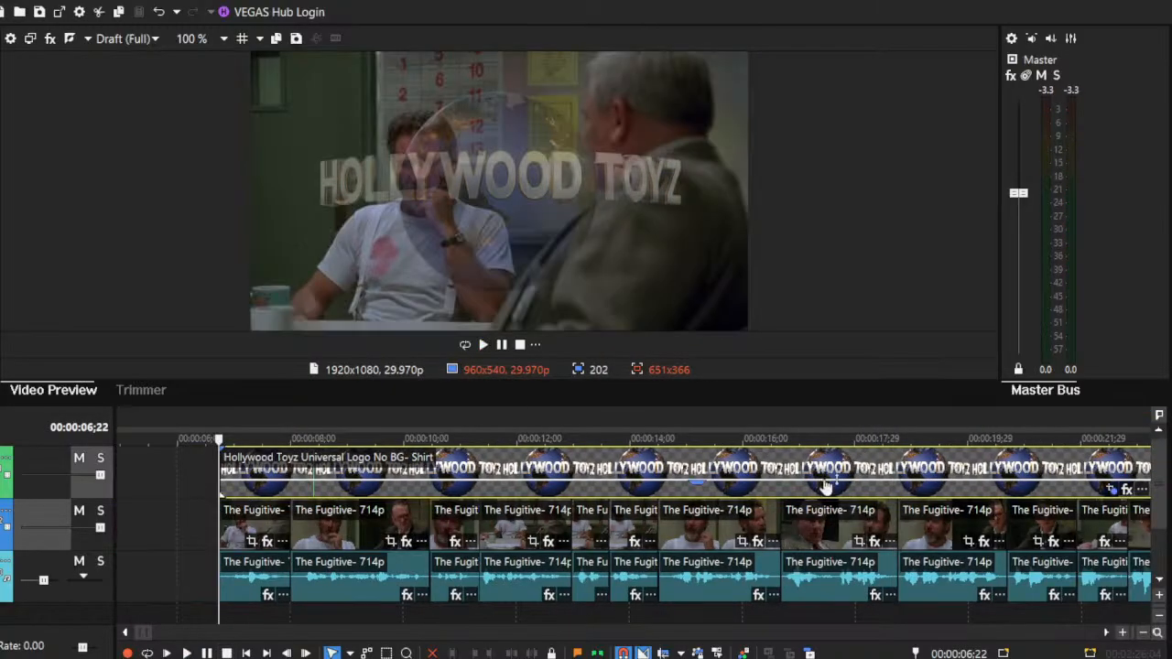
Step: Set the timeline's time selection from 00:00:06;22 to 00:00:24;06 to span all the edited clips
drag(224, 429, 595, 458)
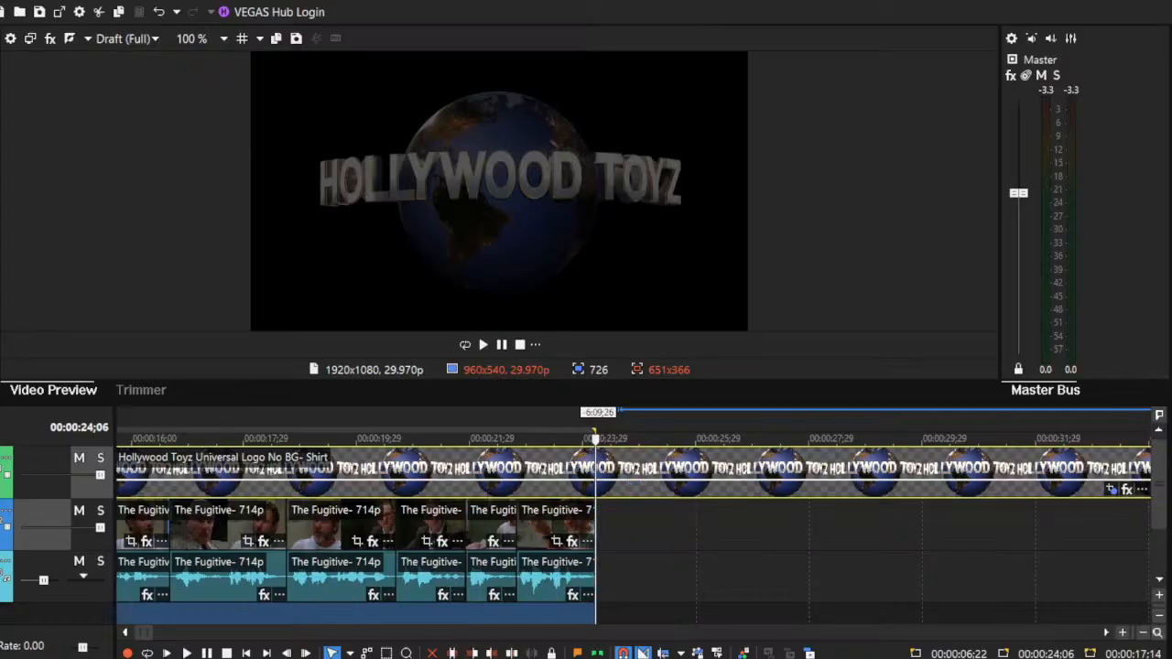
click(126, 632)
click(126, 632)
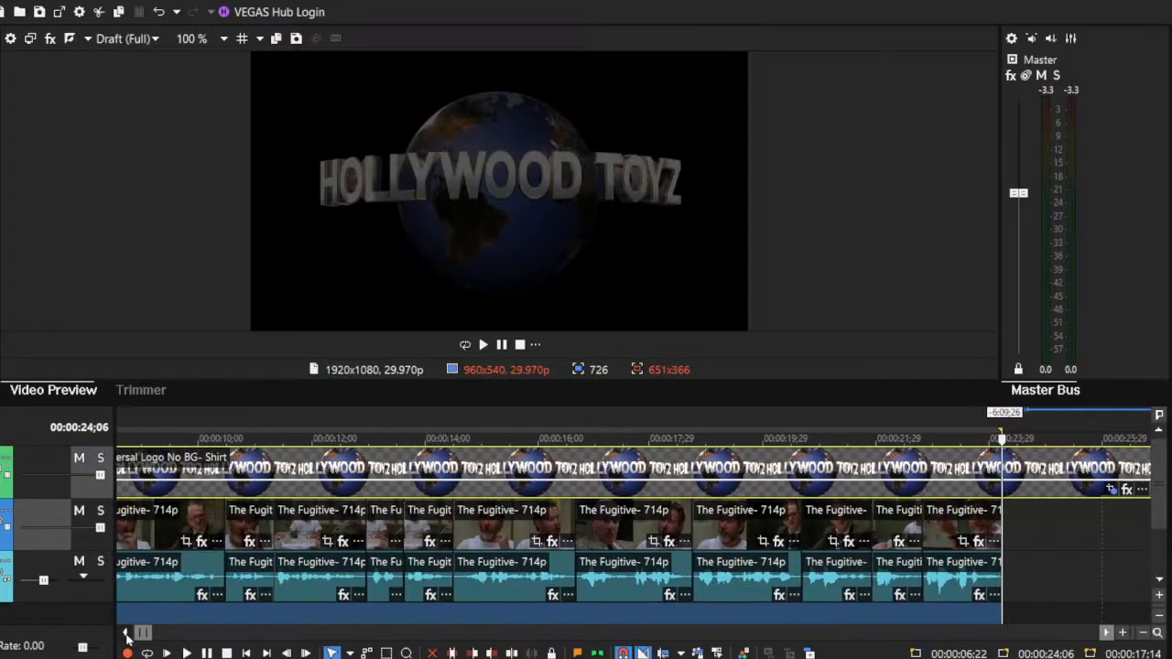
click(1144, 632)
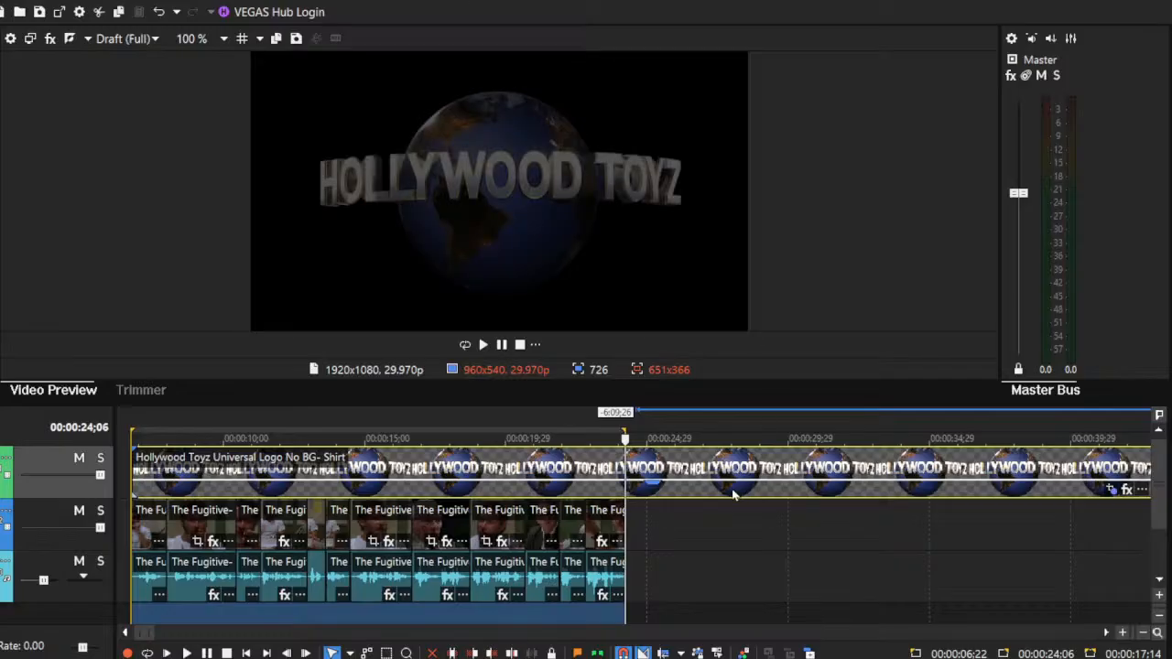
Step: Delete all twelve edited Fugitive clips beneath the logo between 00:00:06;22 and 00:00:24;06, one after another
click(150, 522)
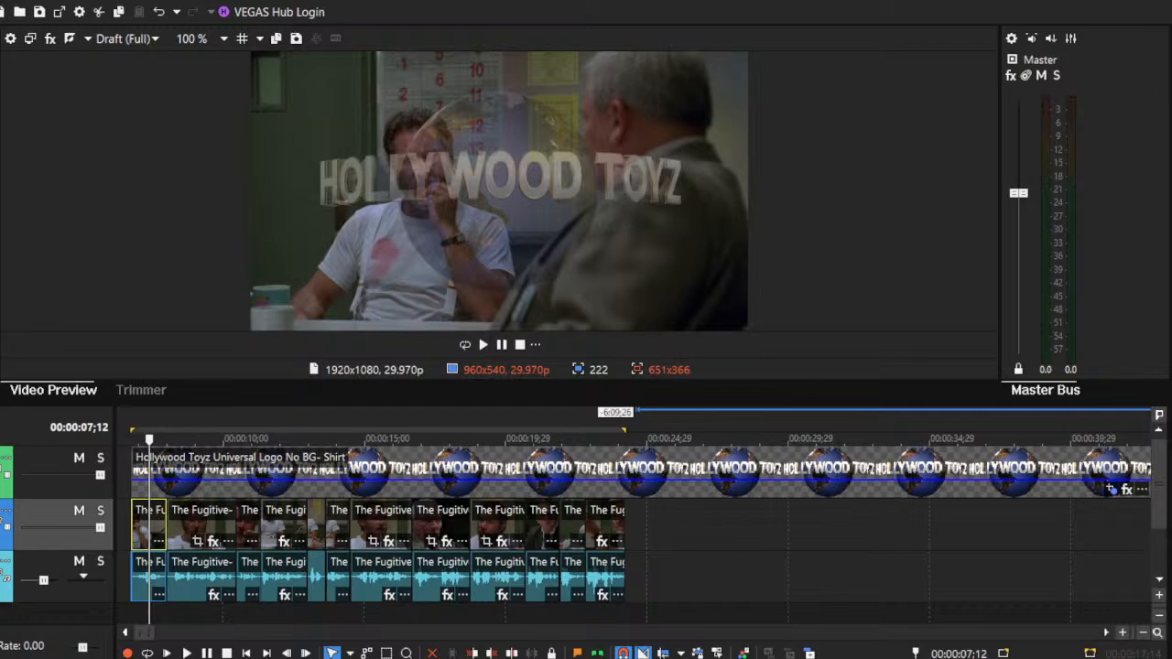
click(1122, 634)
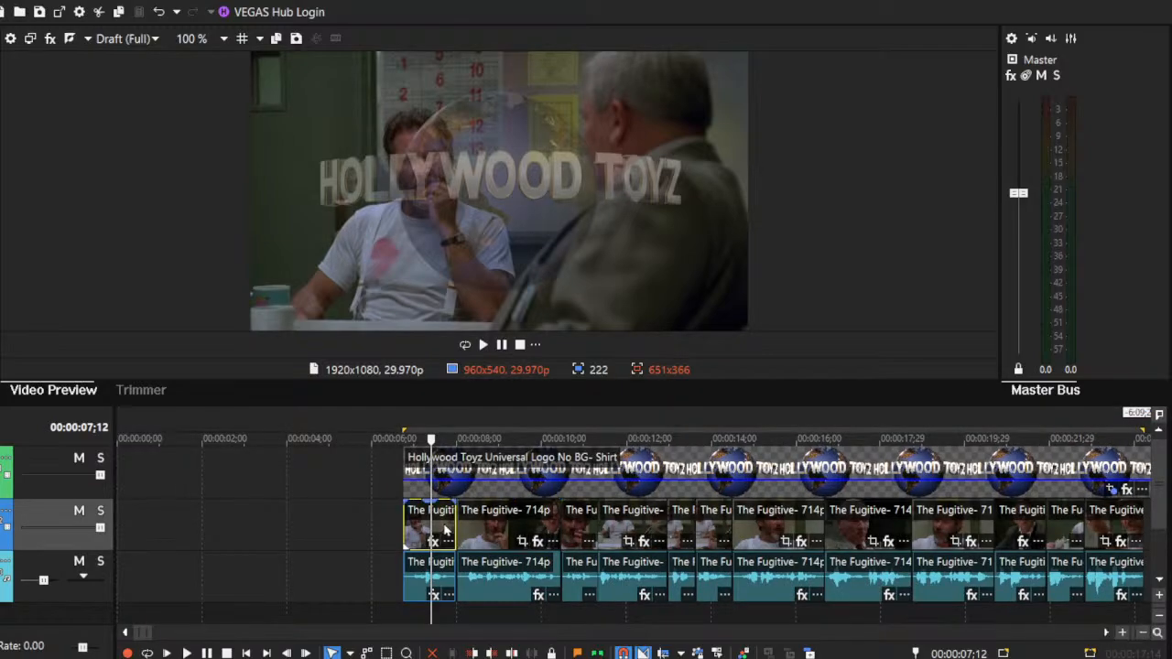
key(Delete)
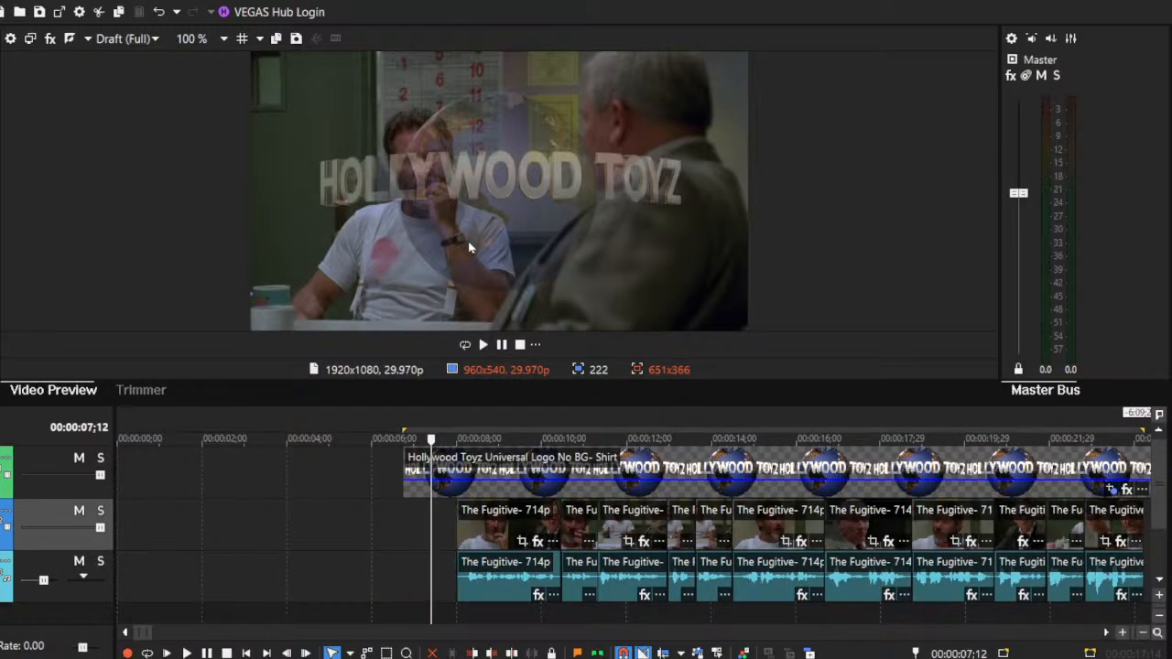
click(506, 522)
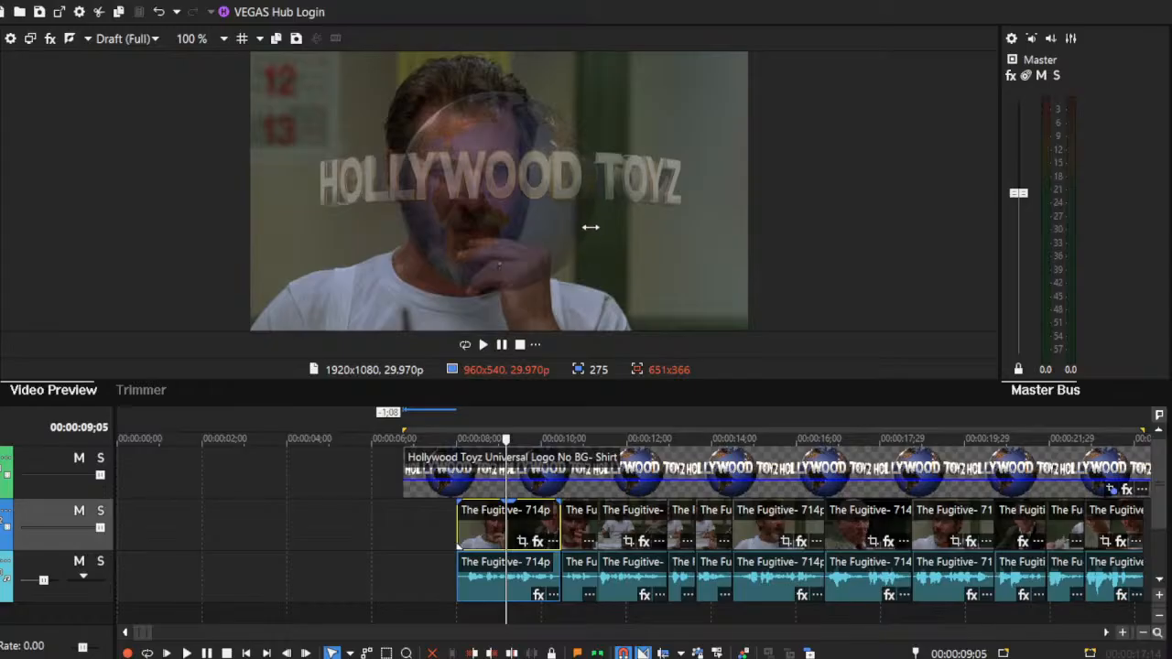
key(Delete)
click(576, 510)
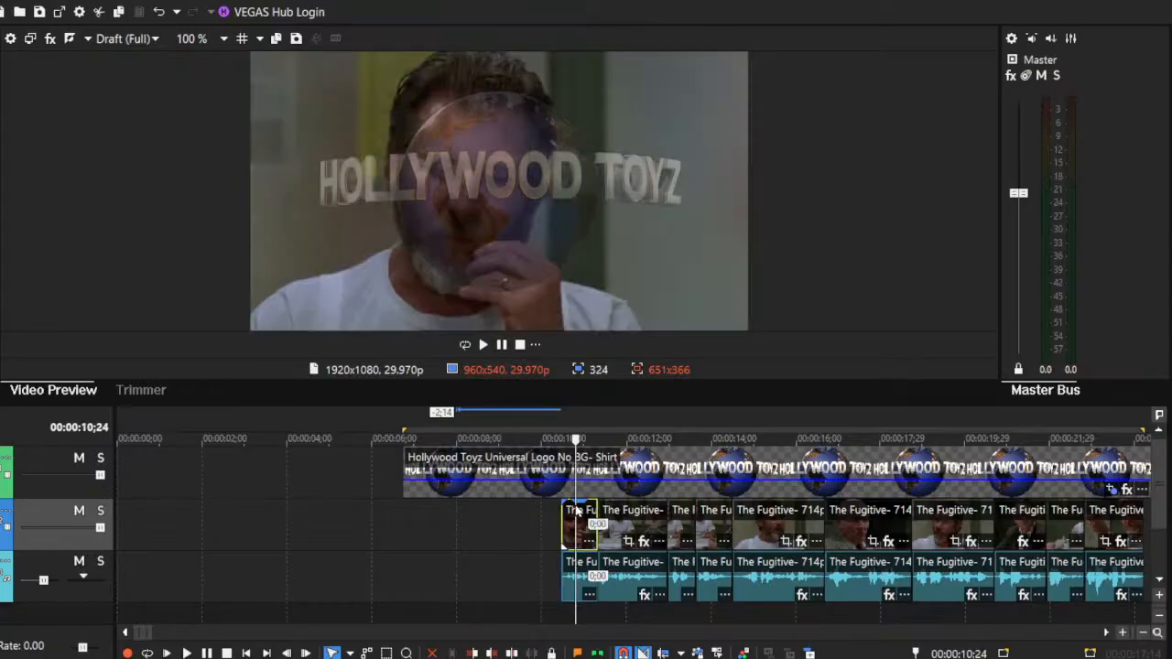
key(Delete)
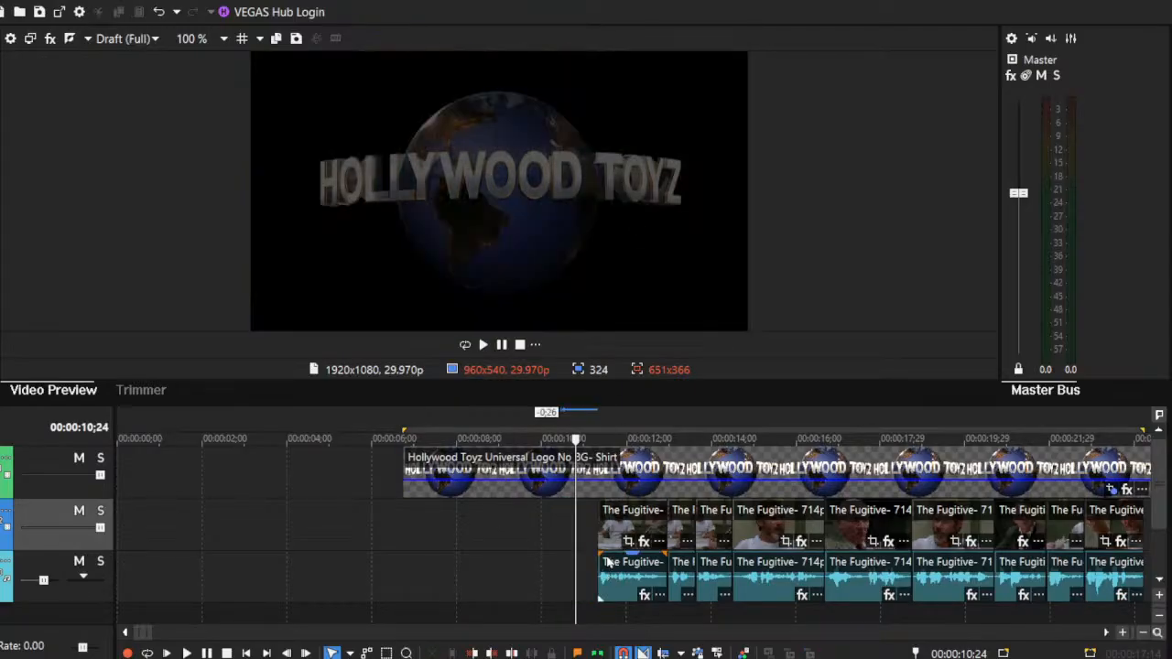
click(631, 529)
key(Delete)
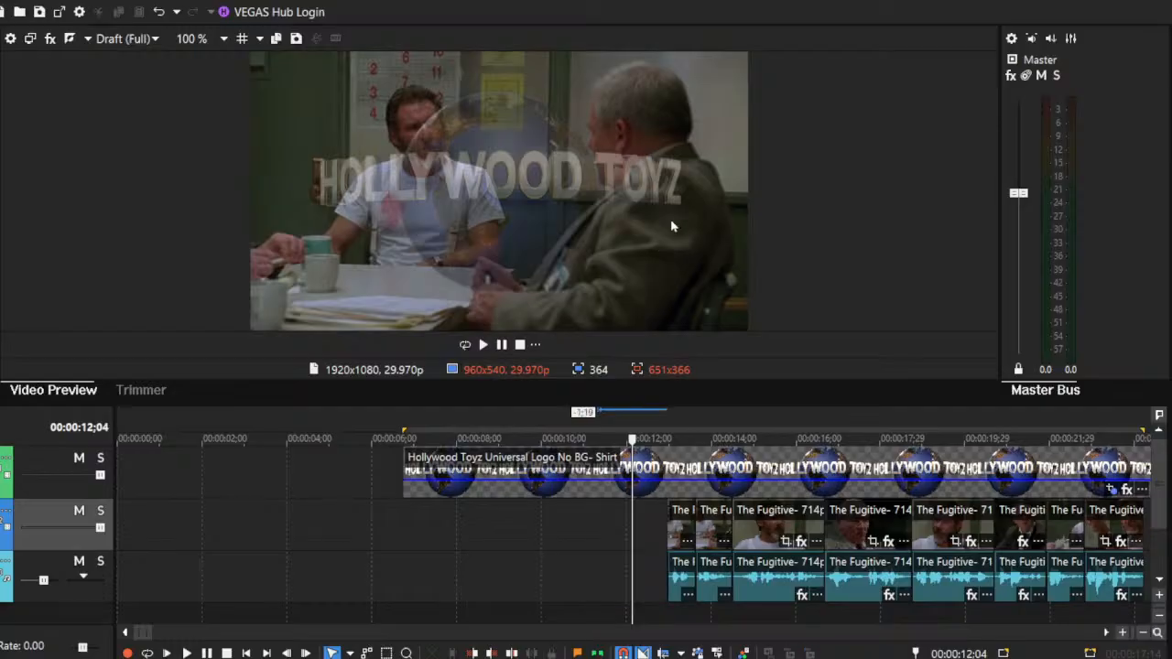
click(683, 530)
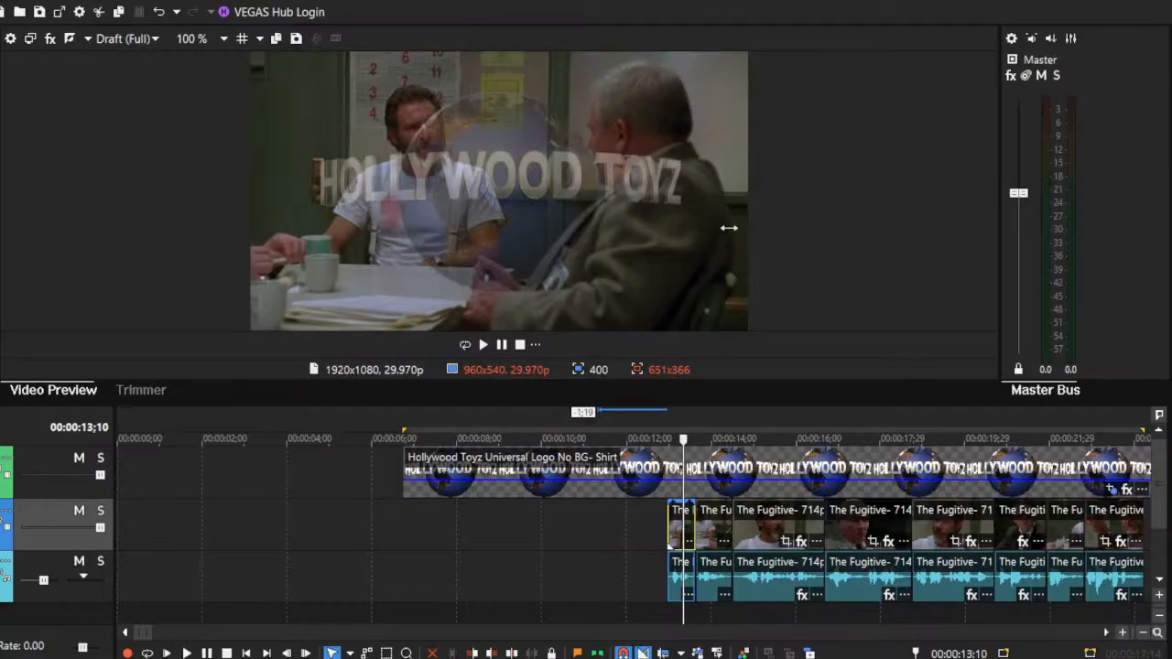
key(Delete)
click(714, 529)
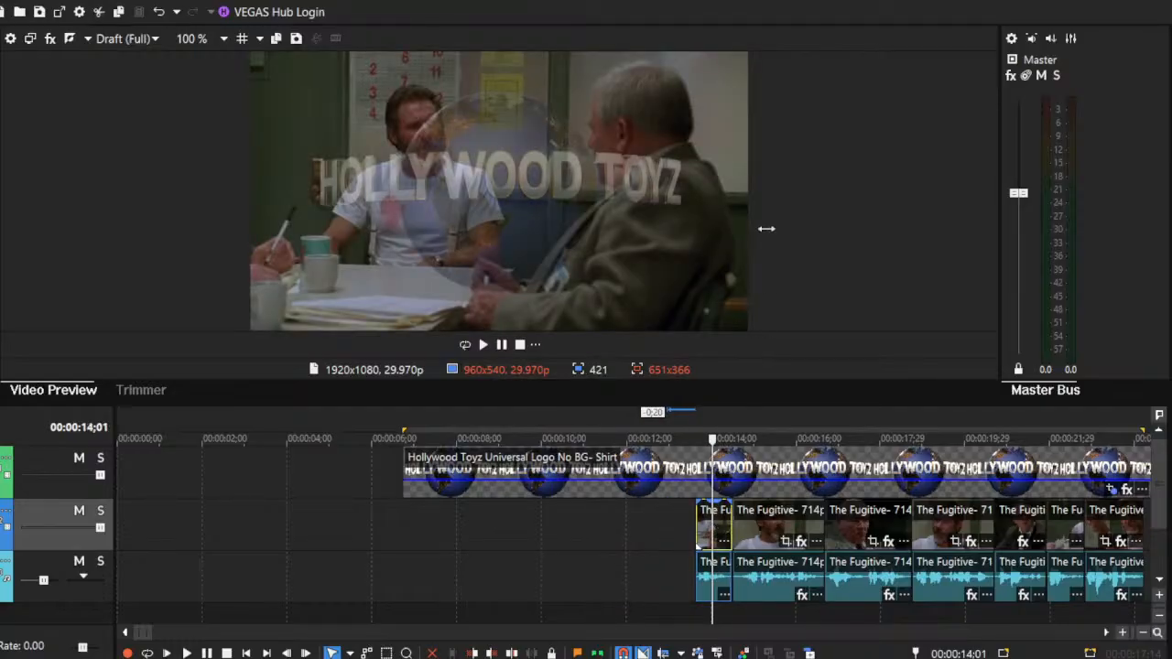
key(Delete)
click(758, 528)
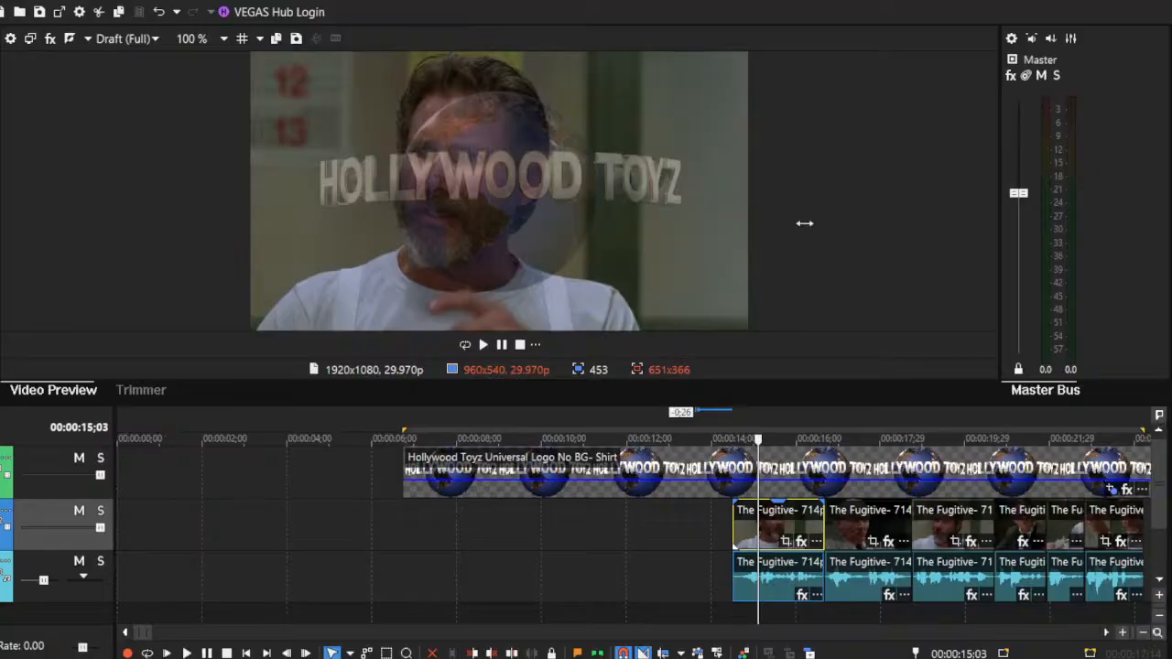
key(Delete)
click(847, 521)
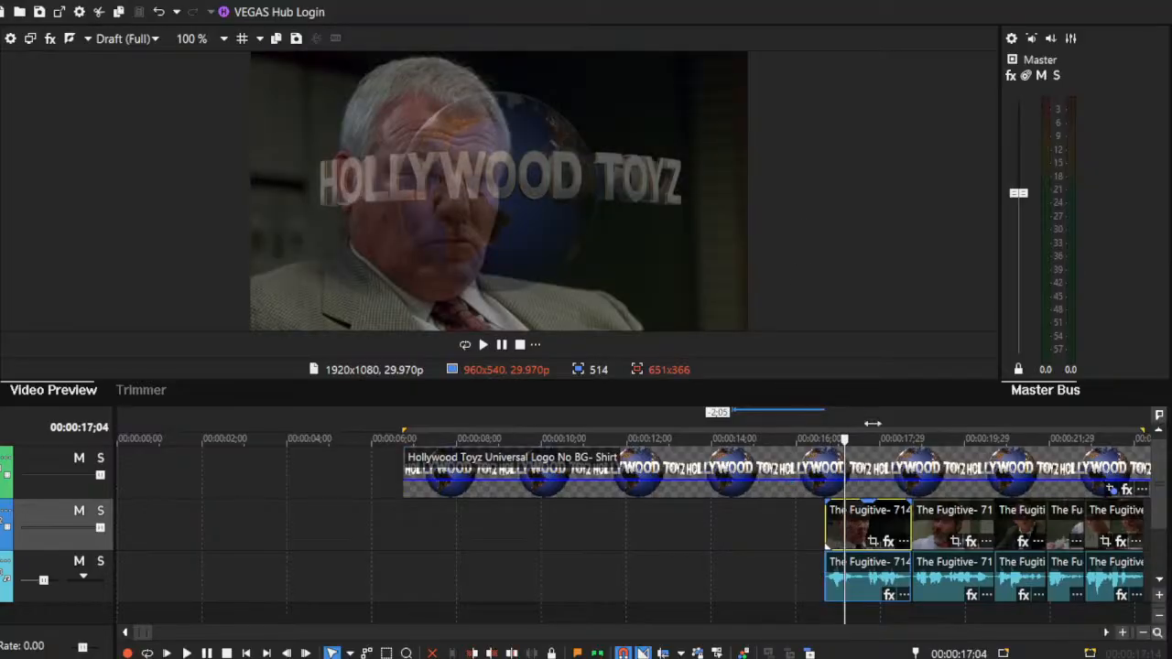
key(Delete)
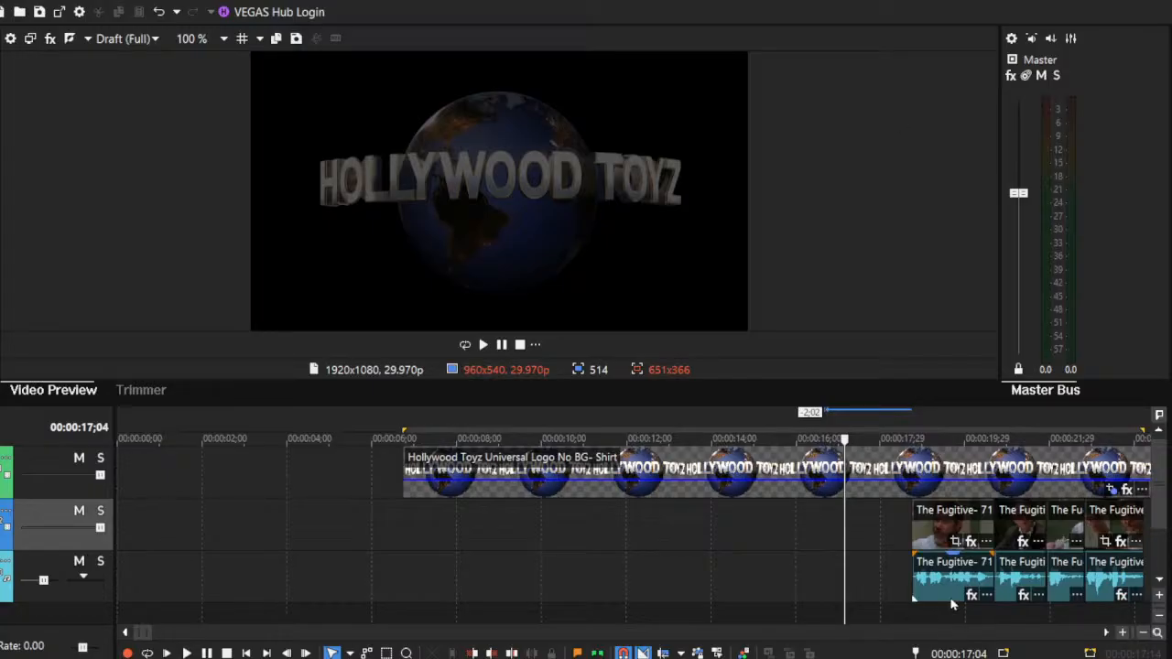
click(953, 524)
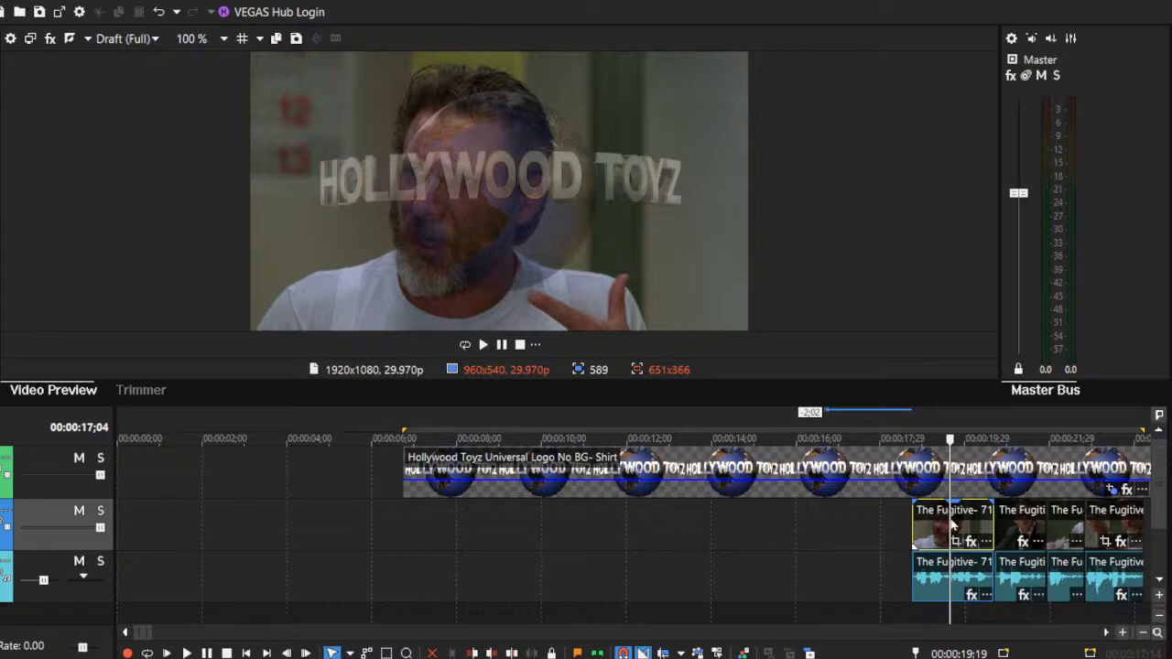
key(Delete)
click(1025, 520)
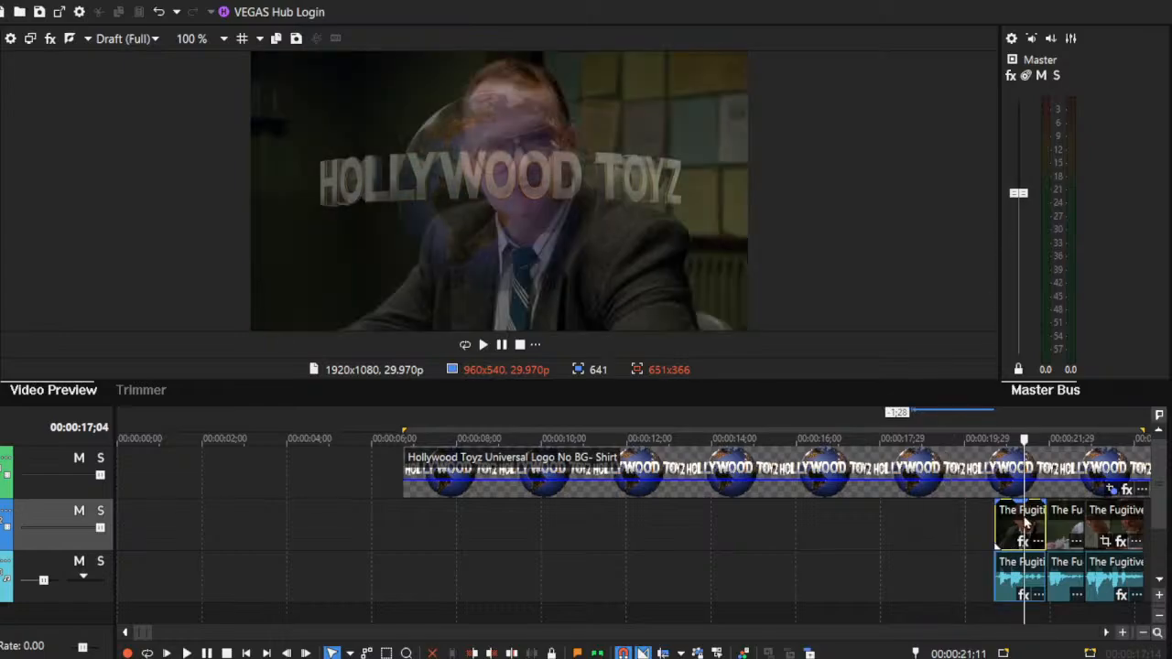
key(Delete)
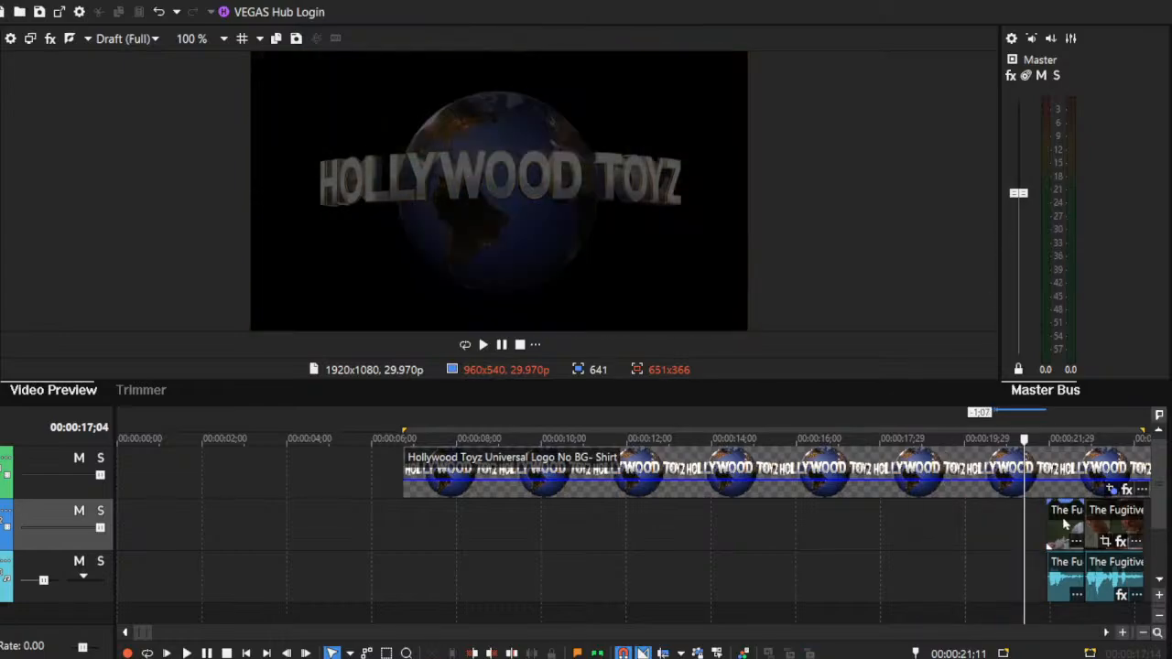
click(1064, 522)
key(Delete)
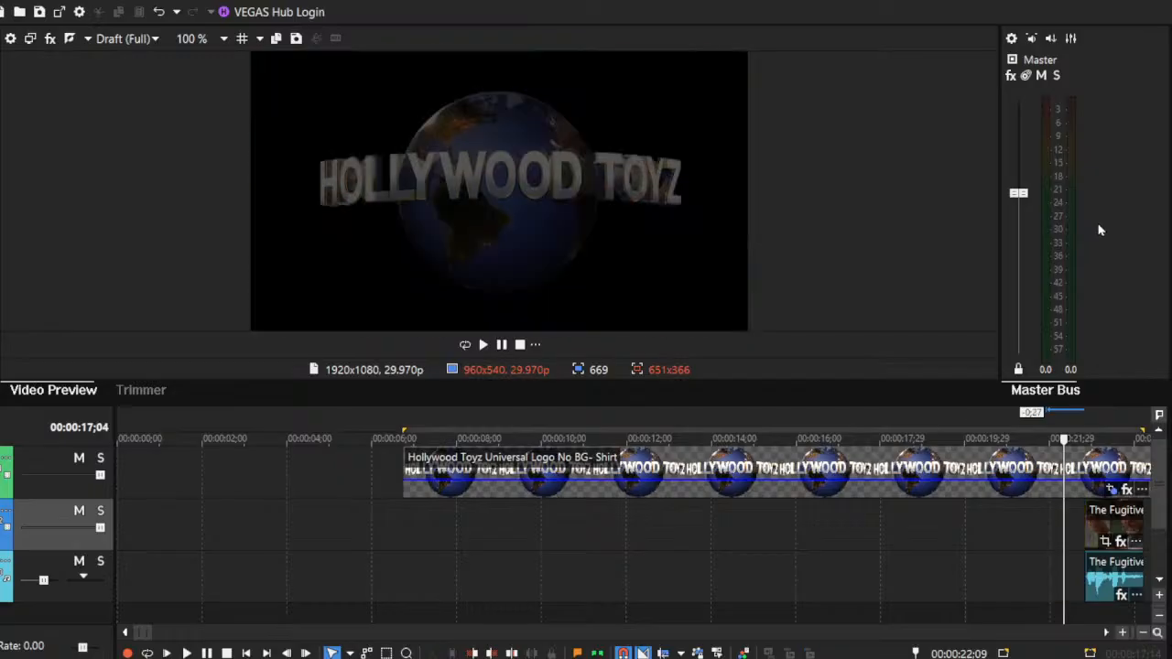
click(1113, 534)
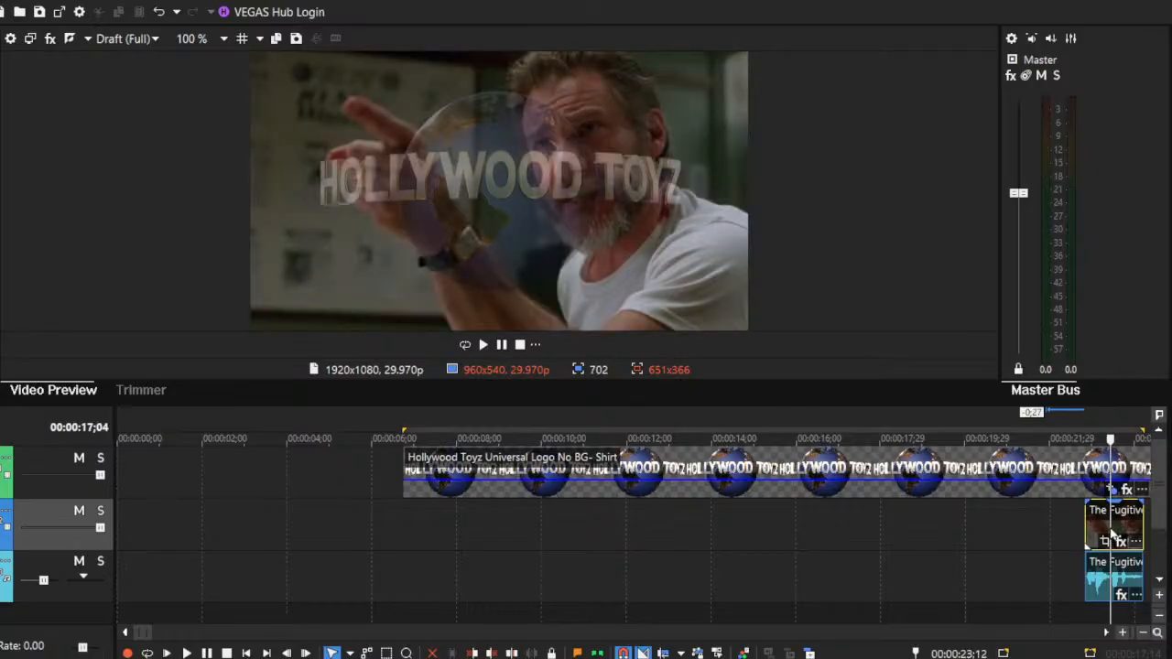
key(Delete)
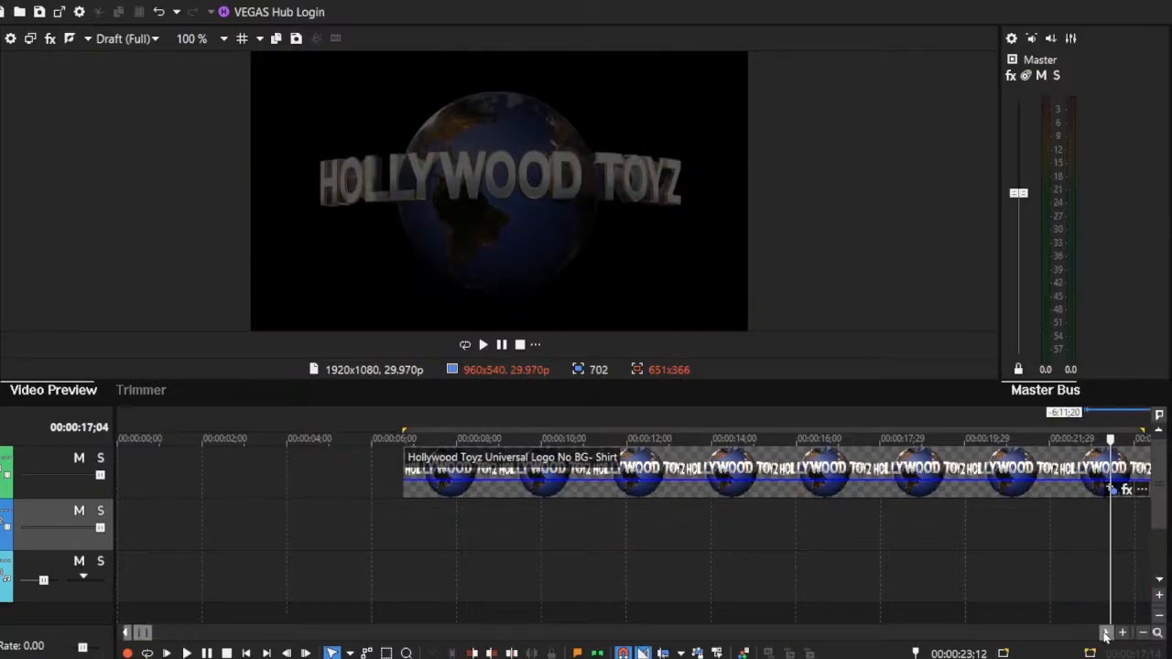
Step: Move the remaining Fugitive clip to 00:00:50;13 and align the Hollywood Toyz logo clip's start with it
click(1106, 632)
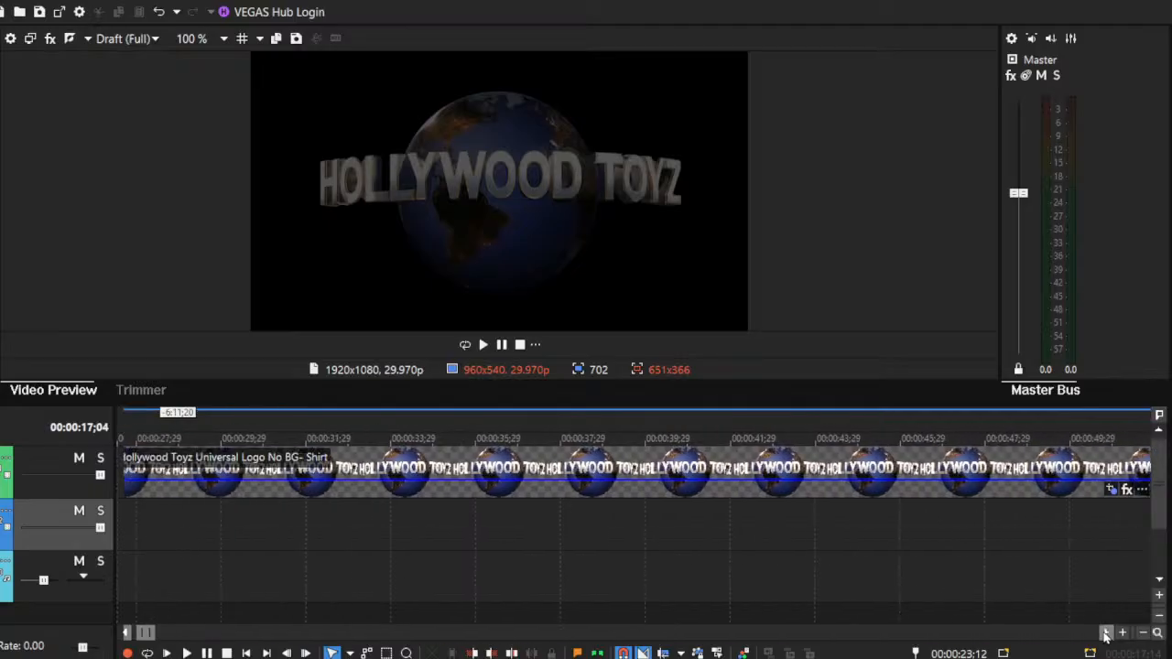
click(1090, 550)
click(1141, 633)
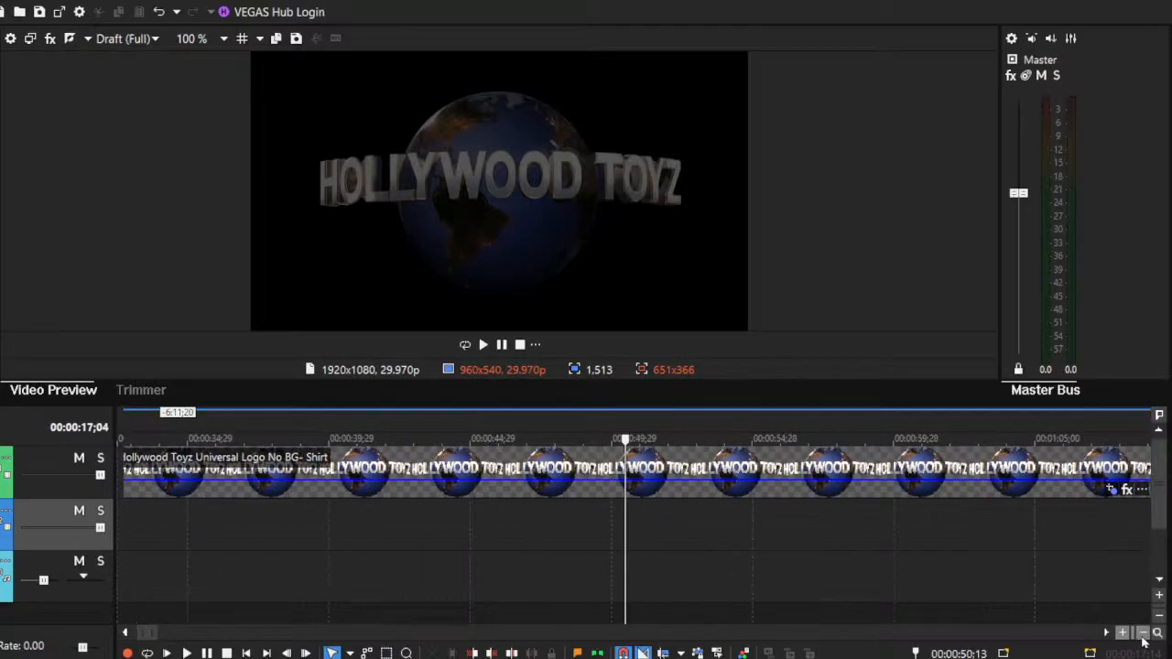
click(1142, 633)
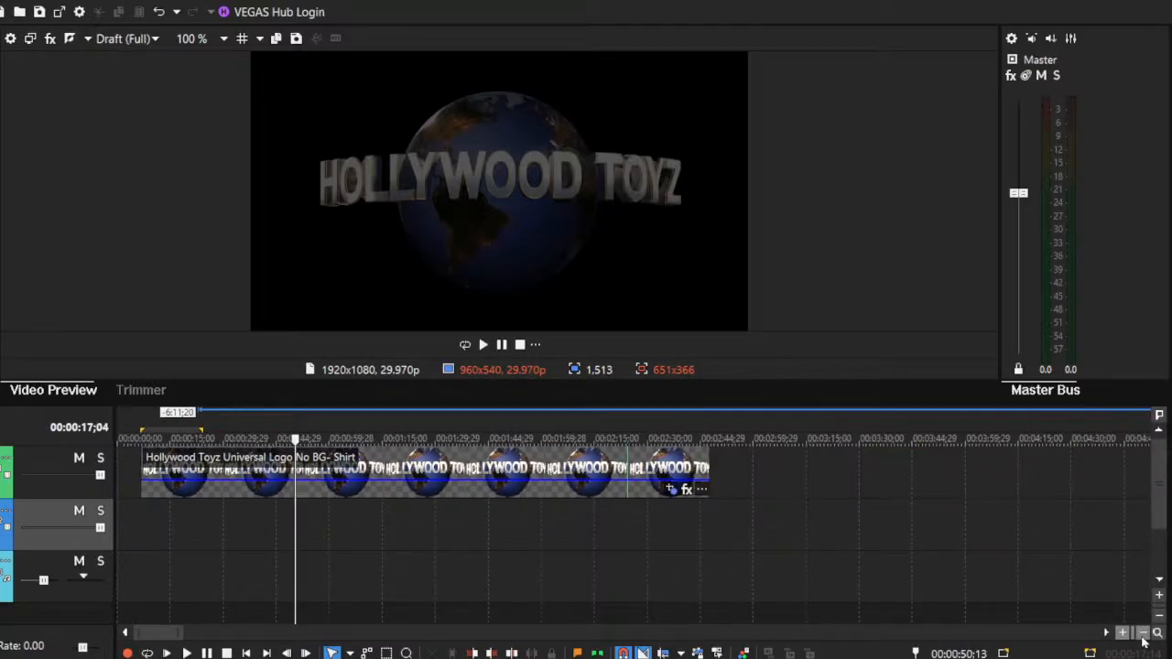
click(1142, 634)
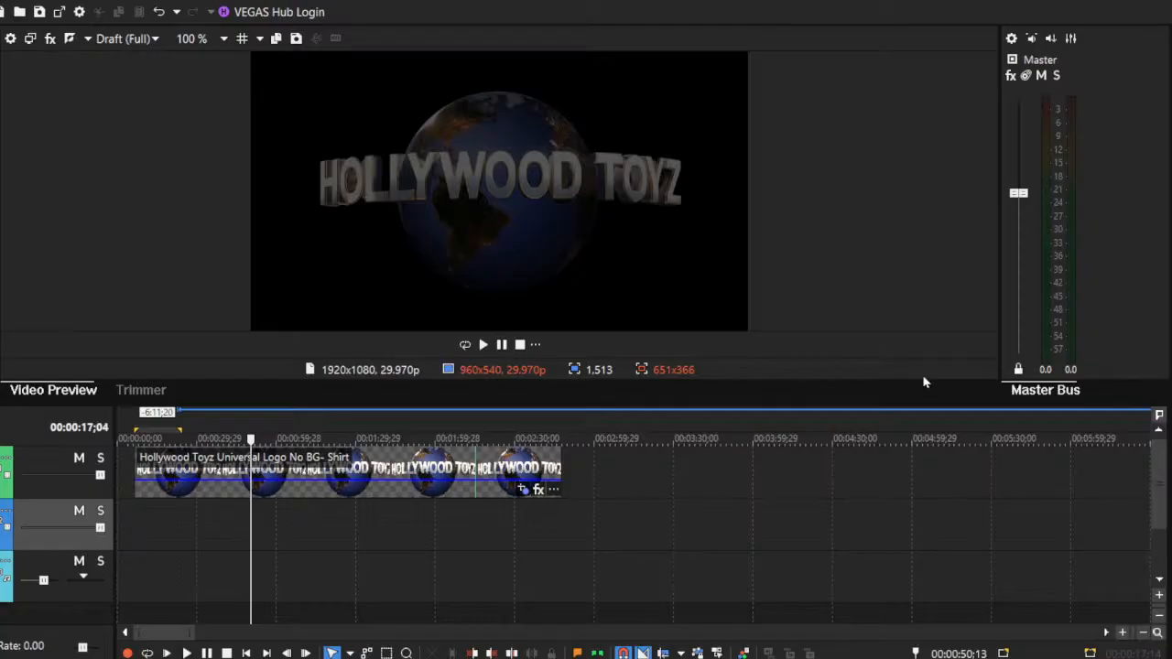
click(1143, 634)
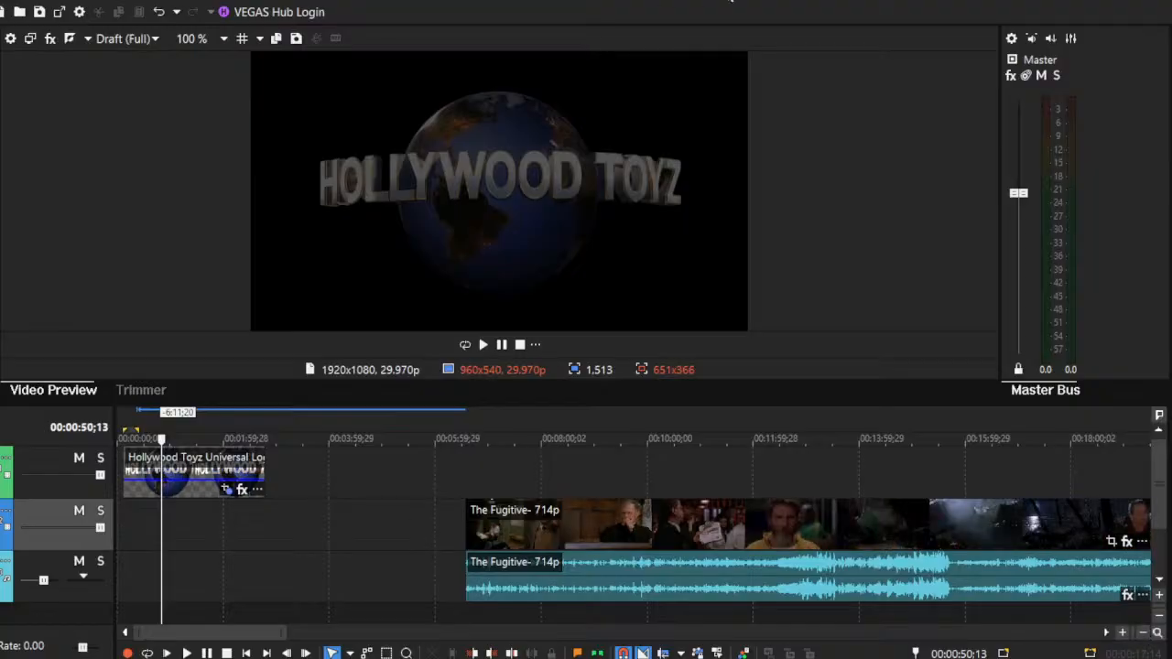
drag(553, 533, 286, 534)
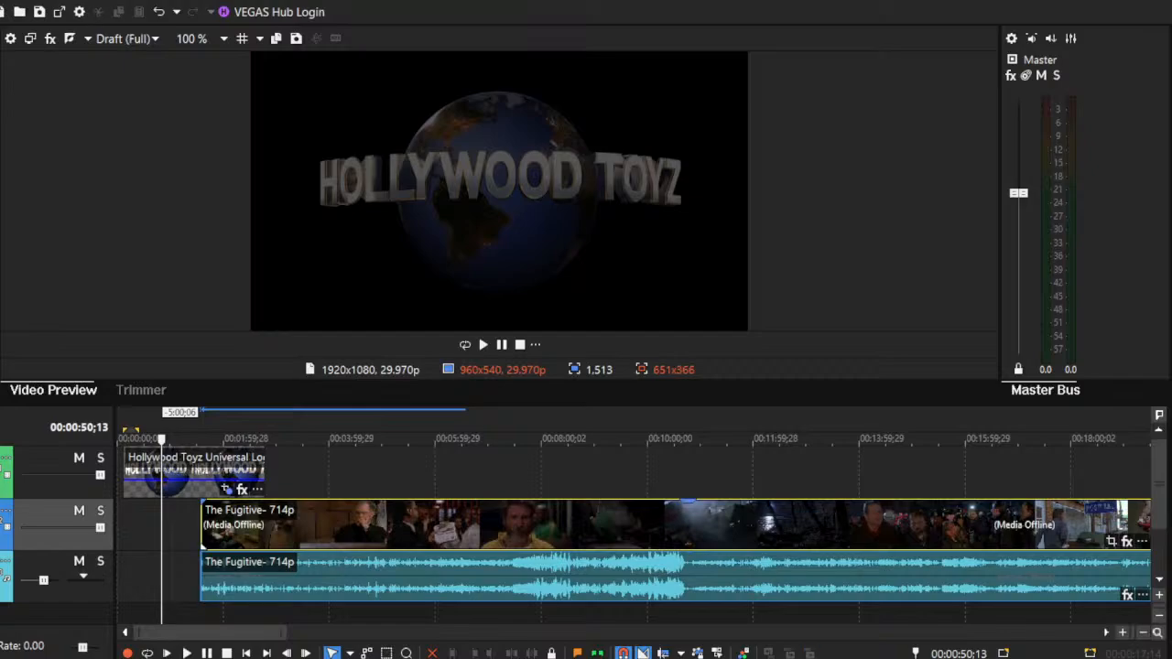
drag(332, 543, 291, 543)
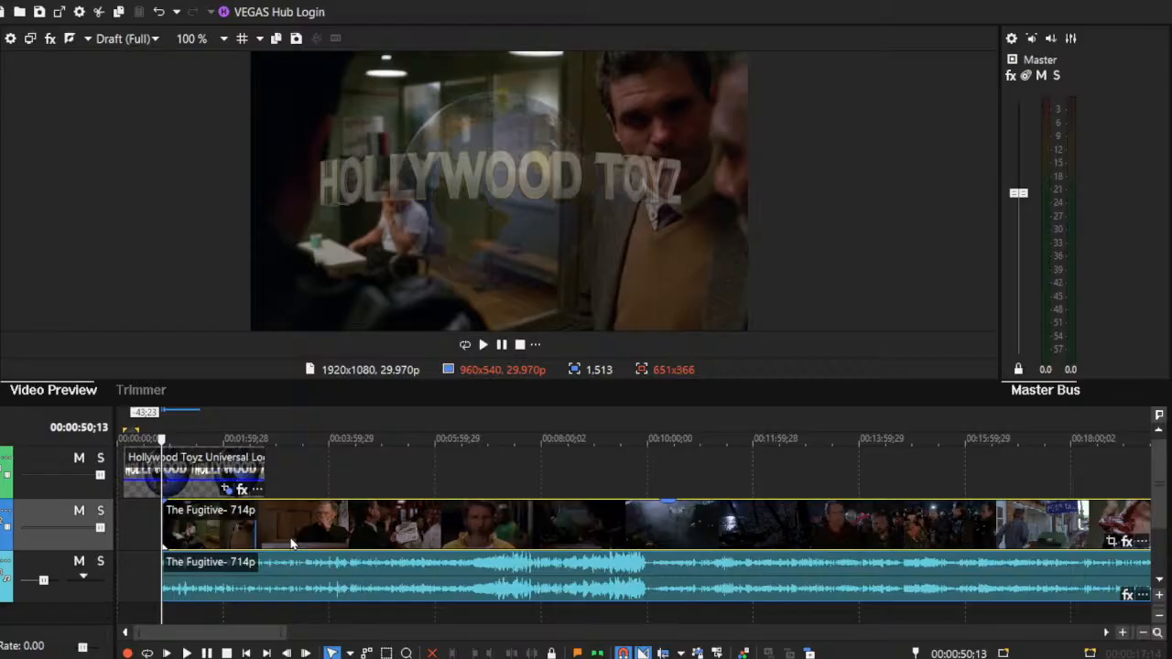
drag(183, 477, 221, 476)
Step: Trim the Fugitive clip's opening up to 00:01:48;09 and play from there to check the footage
click(196, 538)
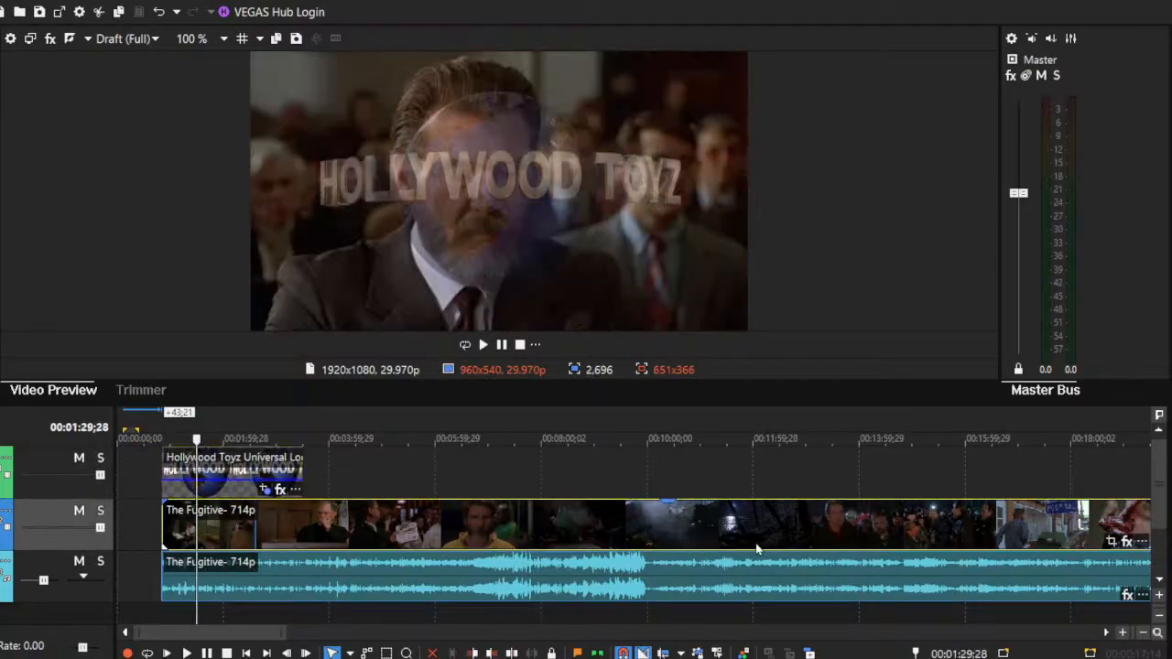
drag(1119, 633, 1122, 633)
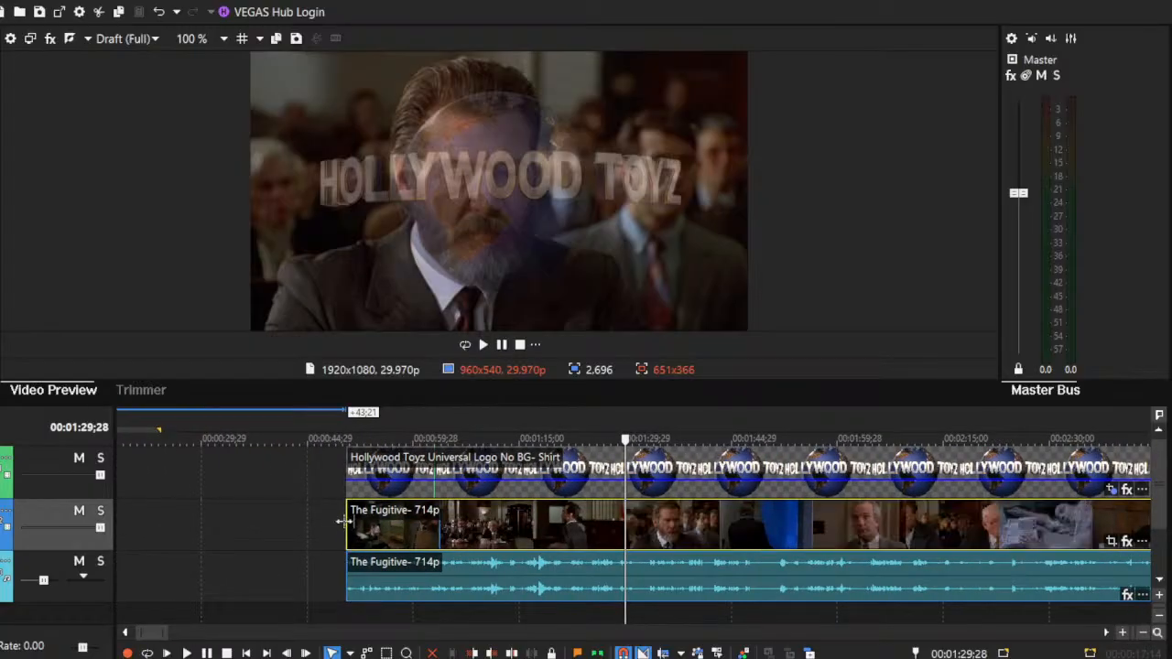
drag(353, 517, 406, 524)
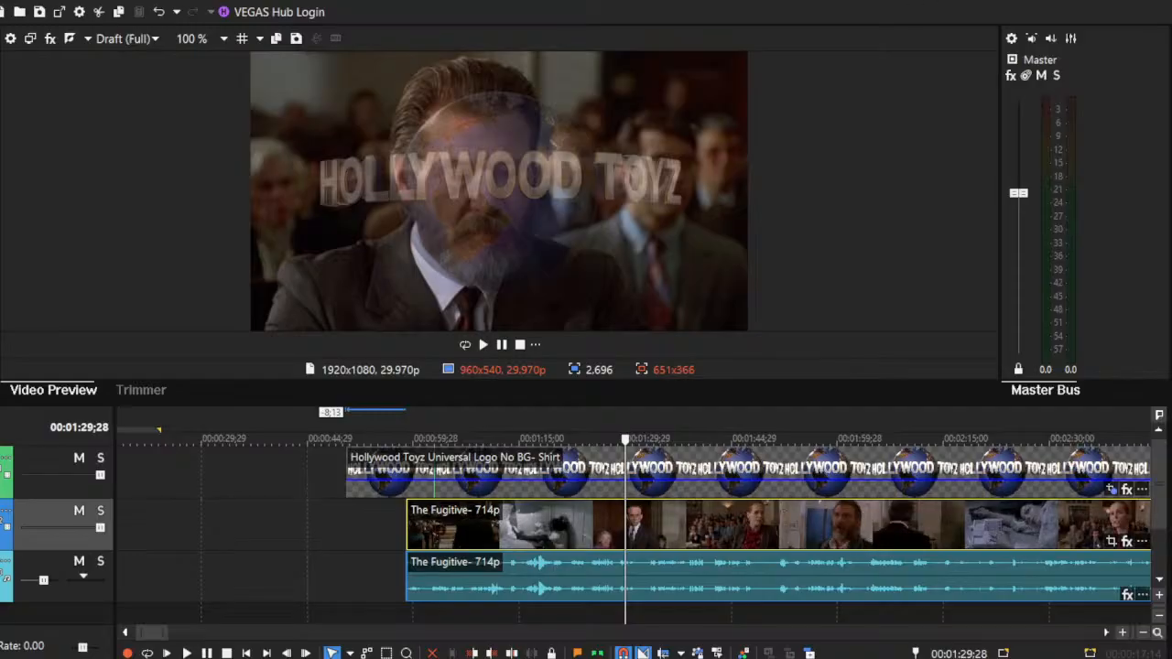
click(376, 531)
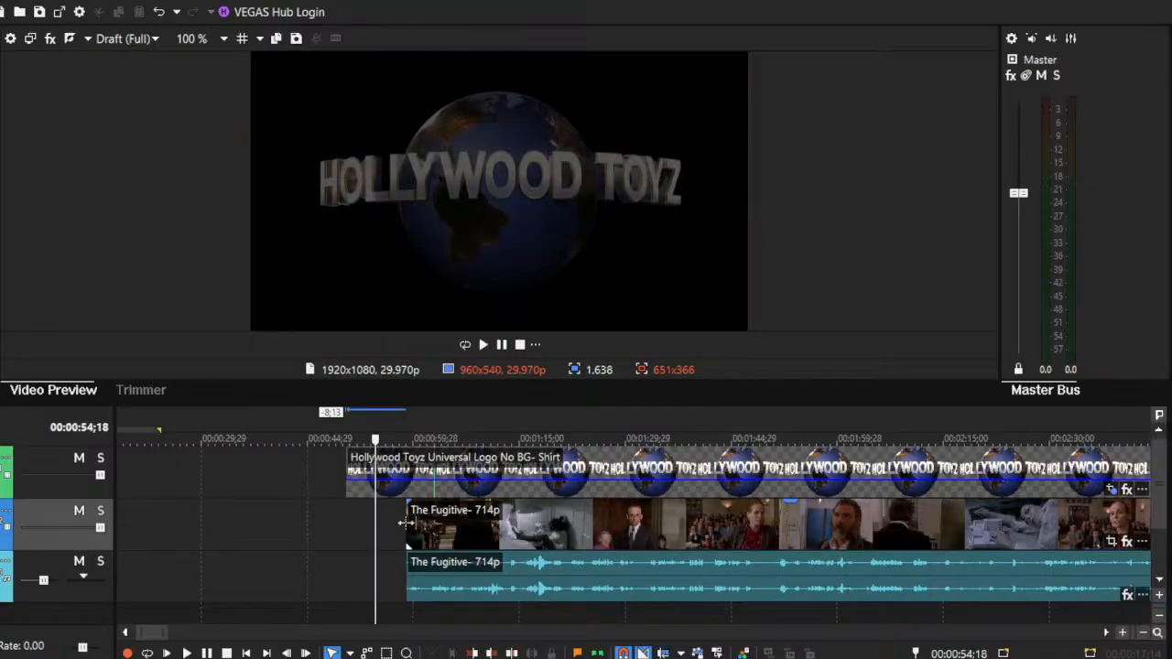
drag(419, 524, 427, 527)
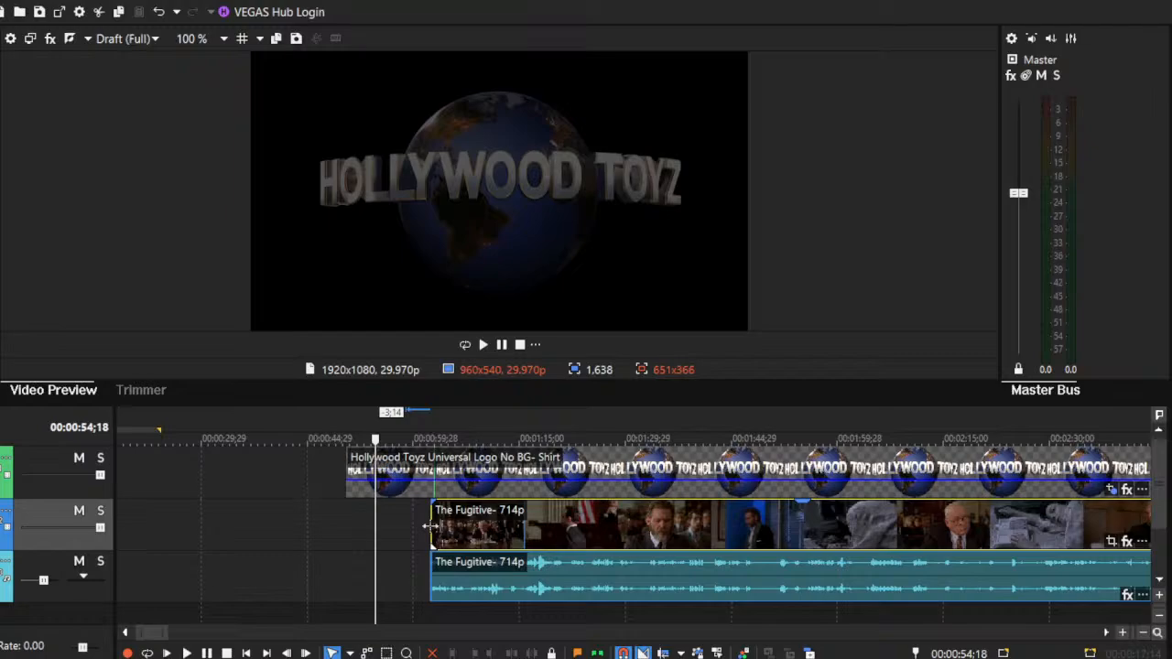
drag(427, 527, 752, 541)
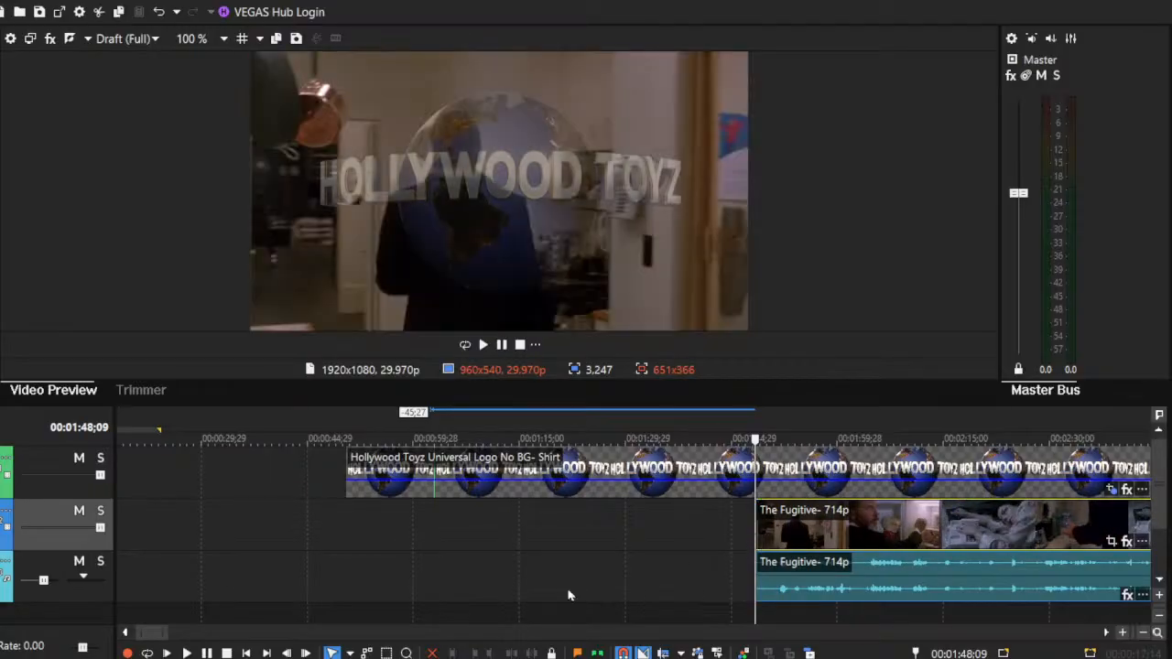
click(185, 653)
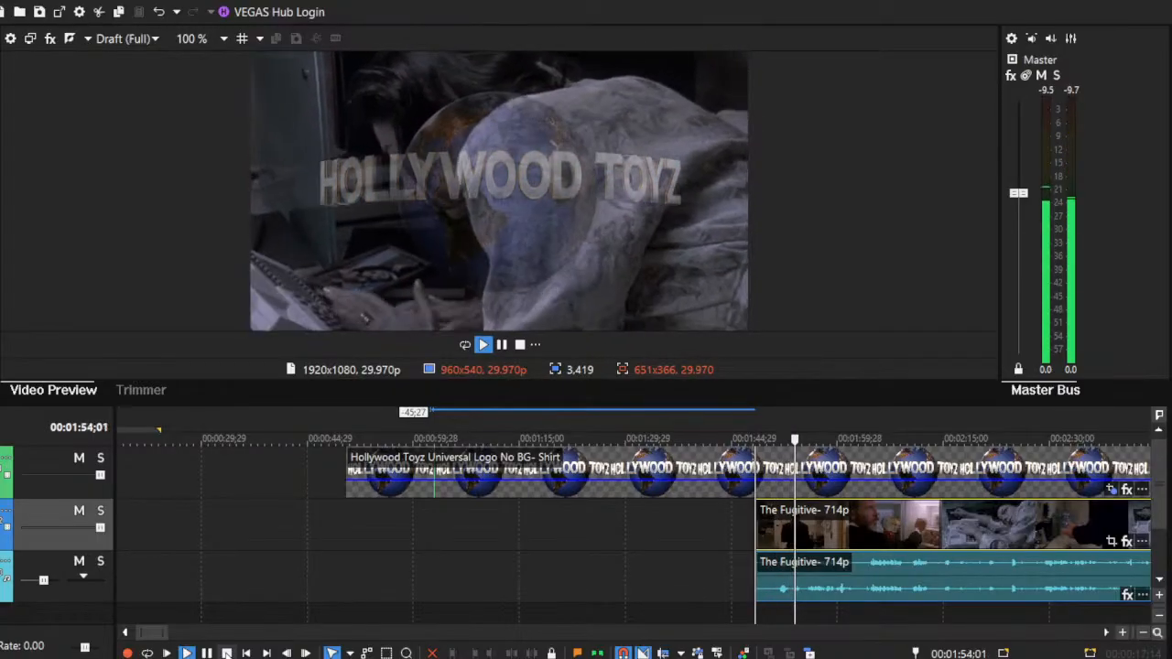
click(226, 653)
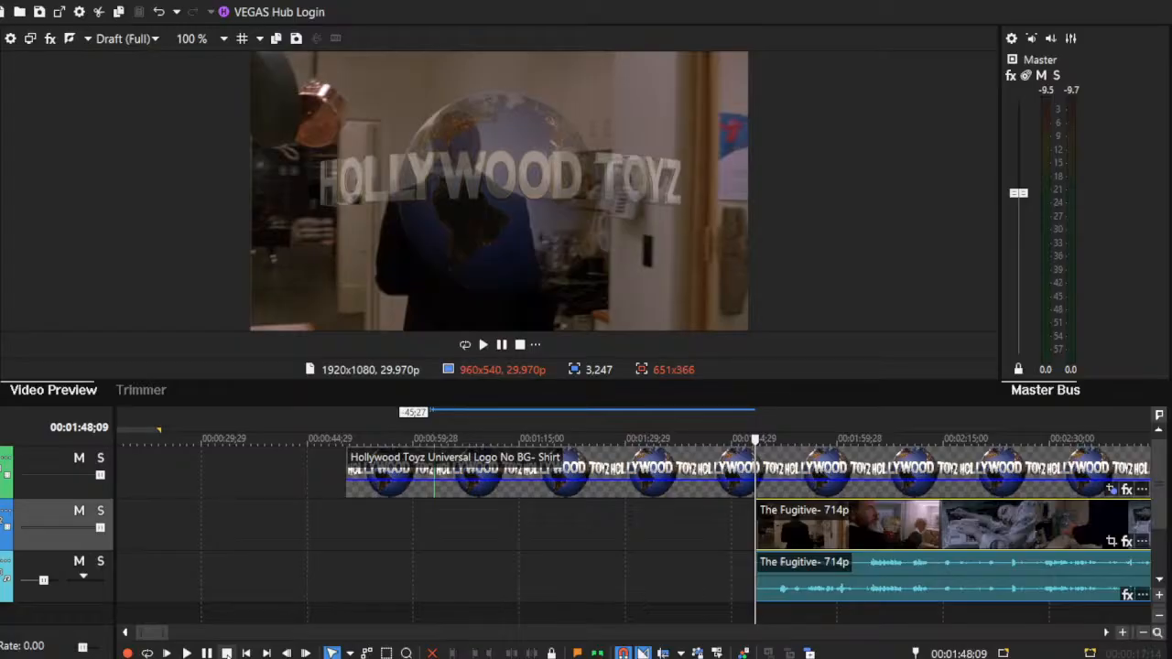
Step: Move the Fugitive clip back to about 00:00:55 and trim its opening up to the prisoner boarding the bus
drag(822, 528, 376, 521)
click(309, 524)
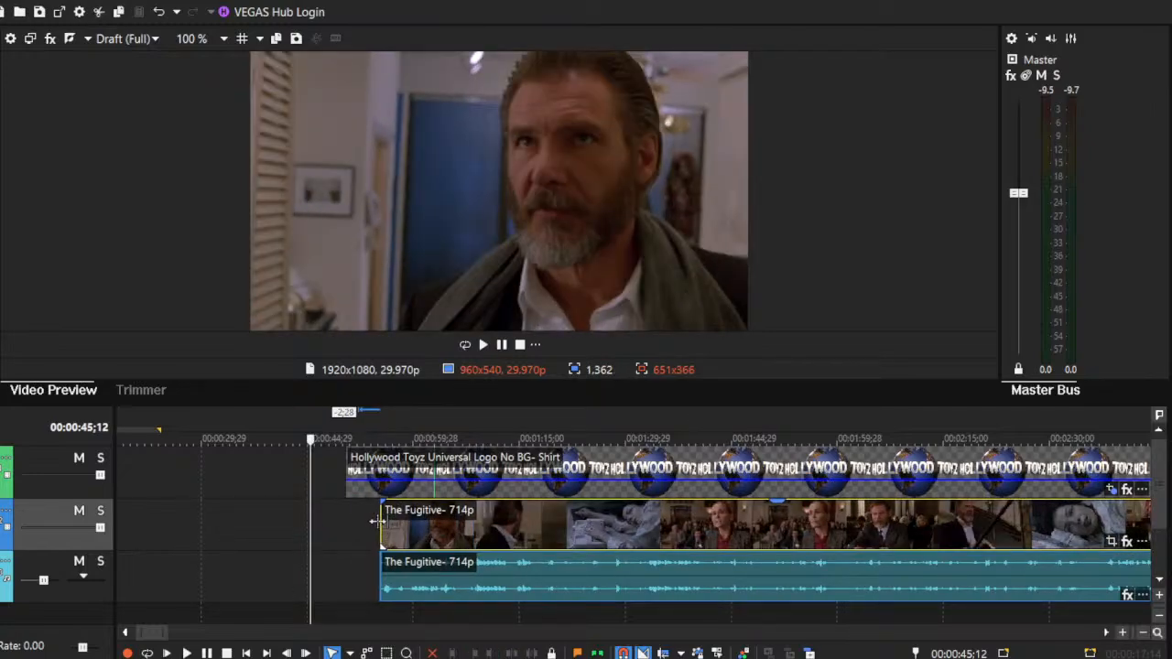
drag(375, 520, 398, 535)
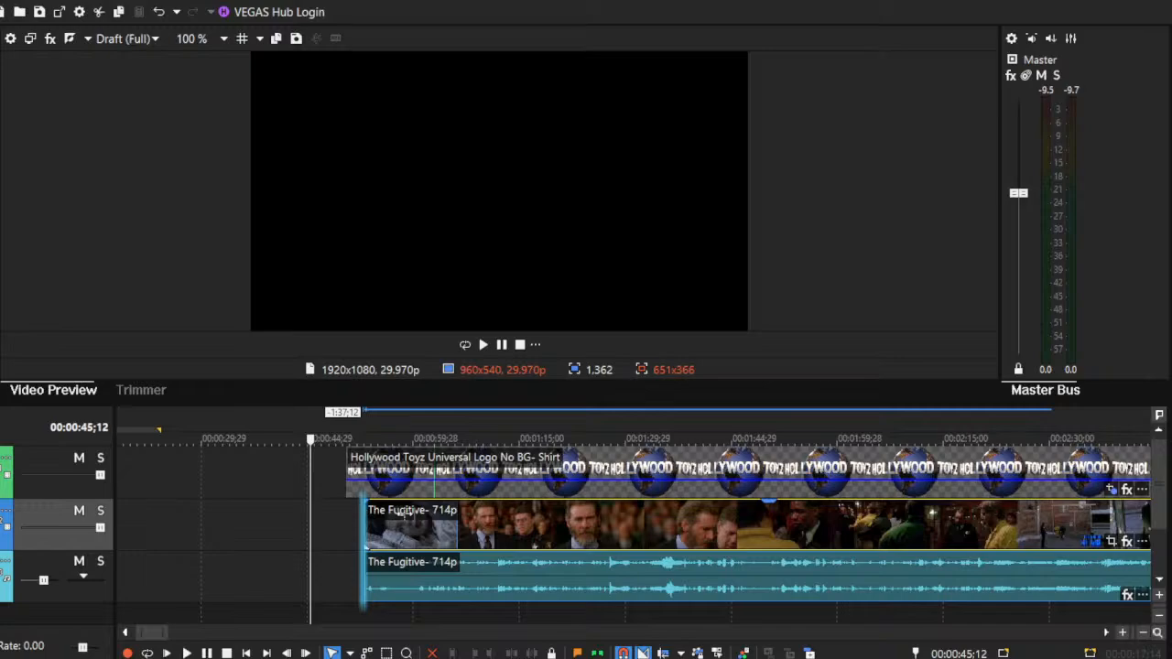
drag(366, 515, 444, 519)
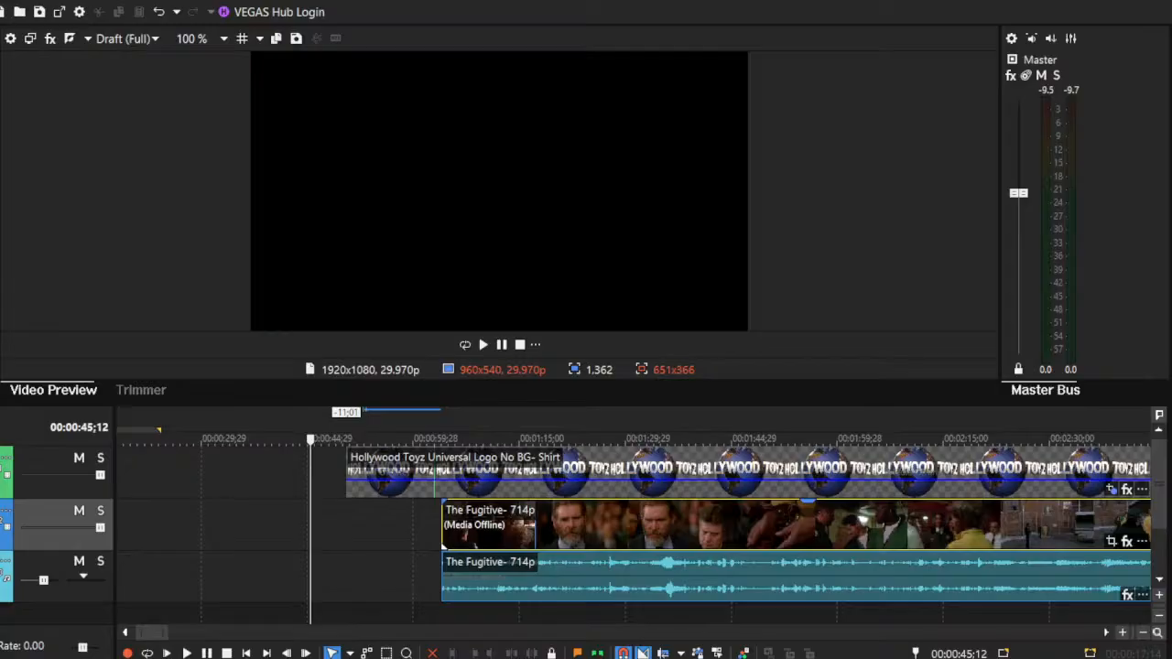
mouse_move(446, 515)
mouse_down()
mouse_move(977, 543)
mouse_move(1092, 532)
mouse_move(421, 526)
mouse_move(430, 511)
mouse_up()
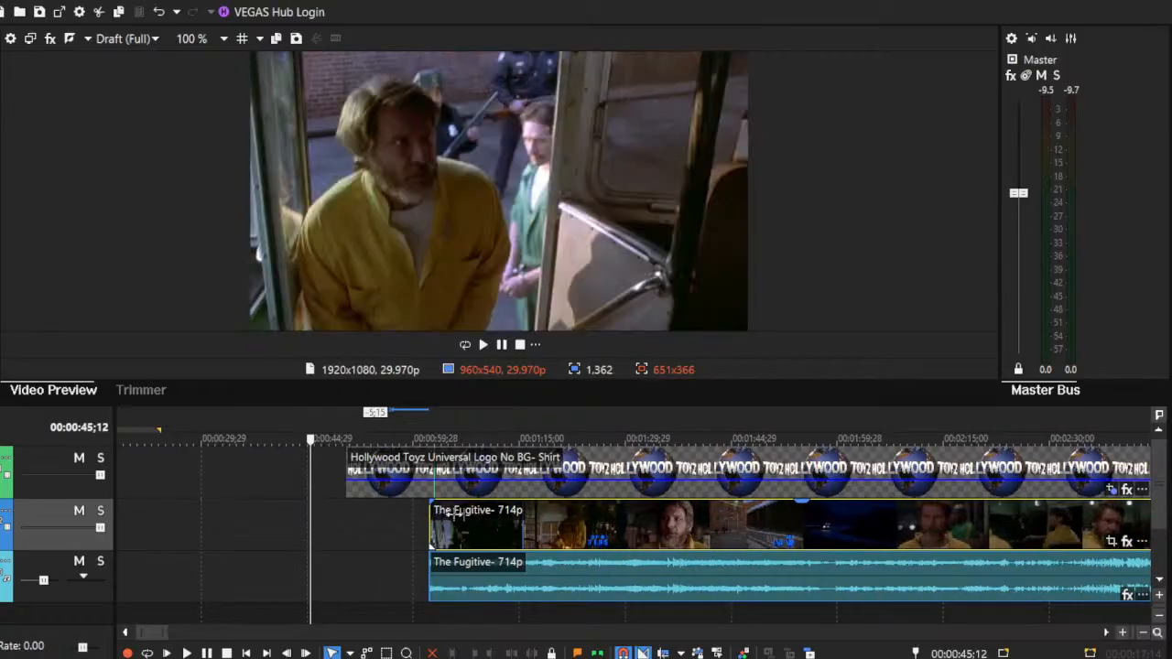
Step: Move the Fugitive clip to 00:00:53;24, trim about eight more seconds off its opening and check the bus footage
drag(521, 518, 364, 522)
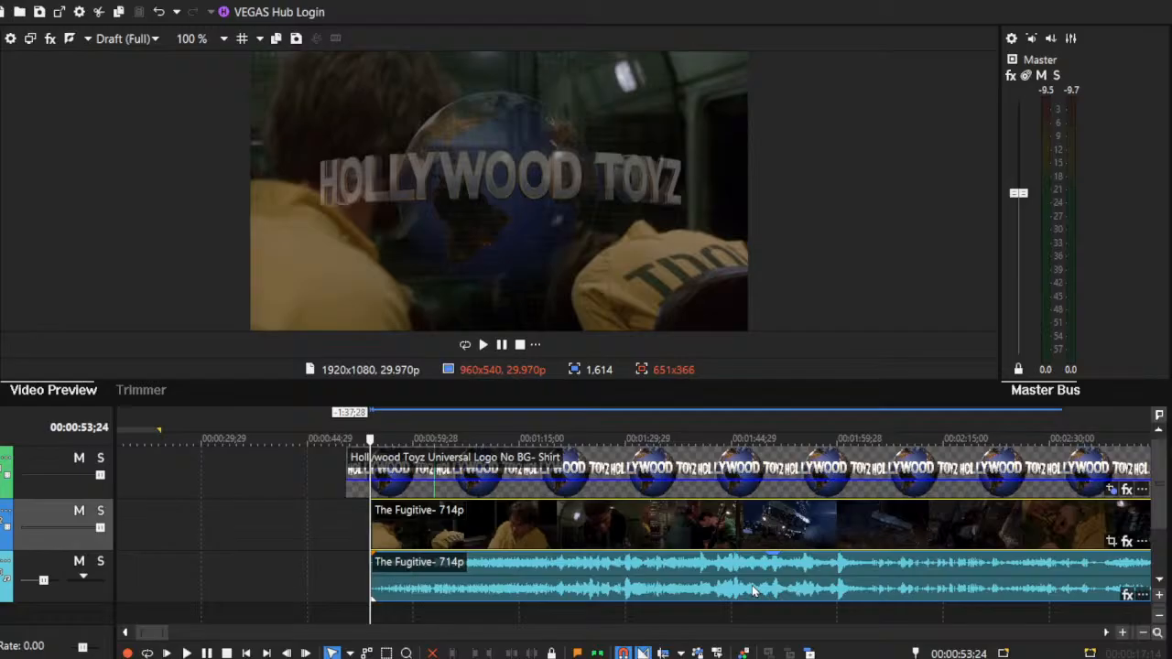
click(476, 591)
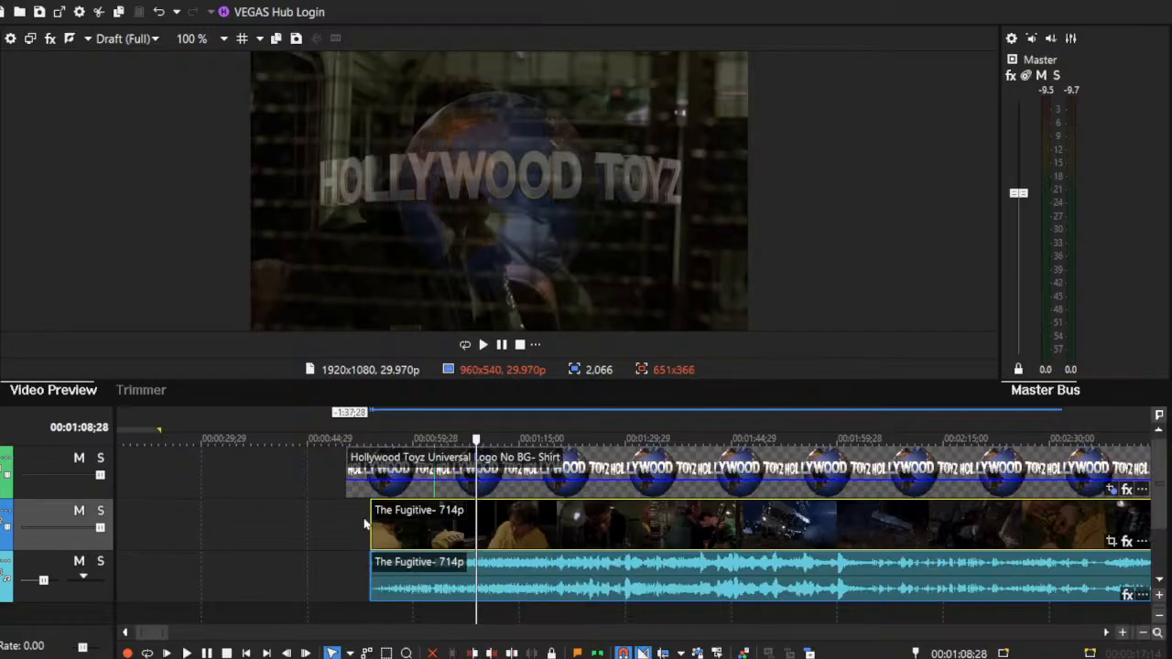
drag(605, 520, 431, 523)
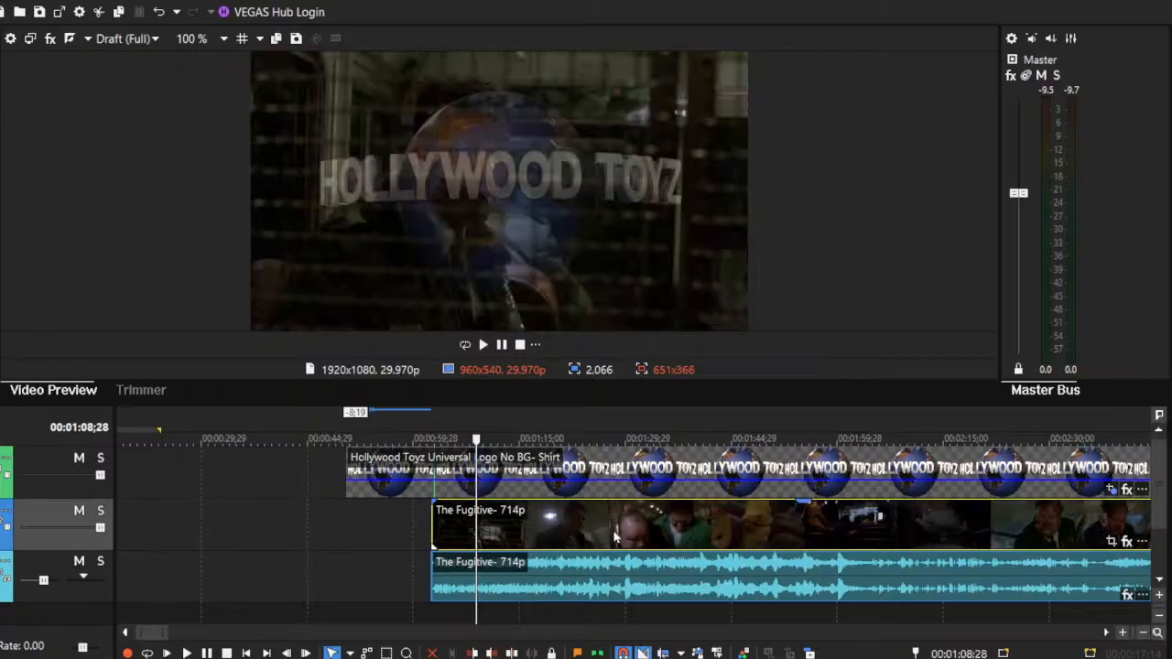
click(613, 535)
click(745, 524)
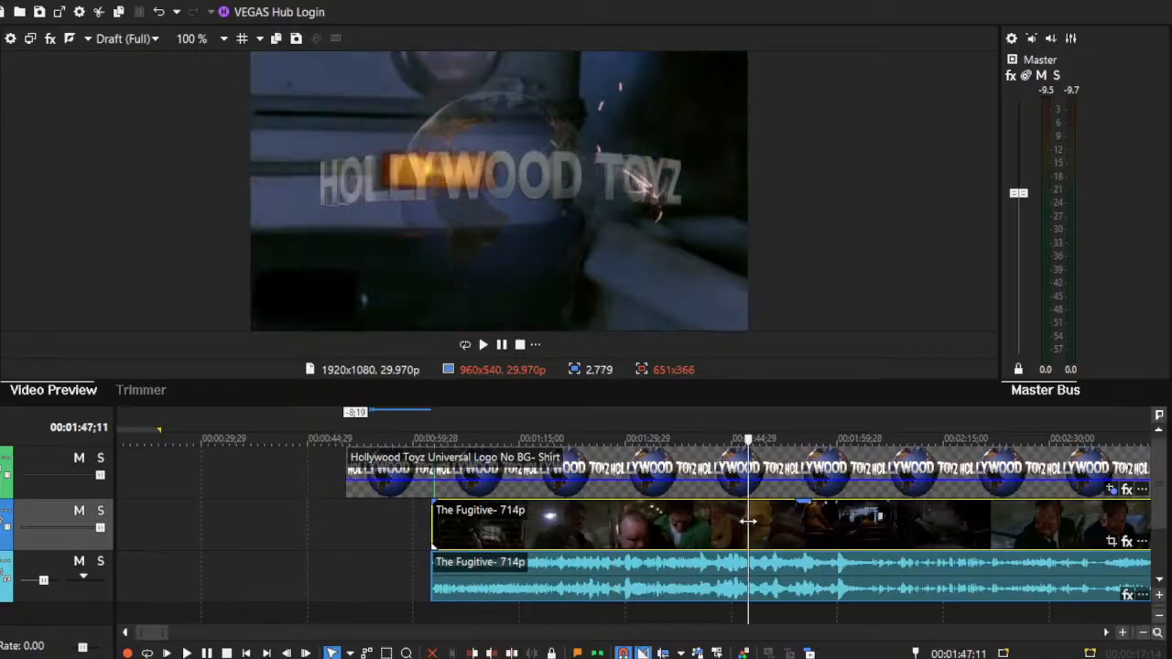
click(575, 524)
Step: Trim the Fugitive clip's opening up to the crash scene and move its start back to 00:00:50;13
click(1142, 634)
click(1142, 634)
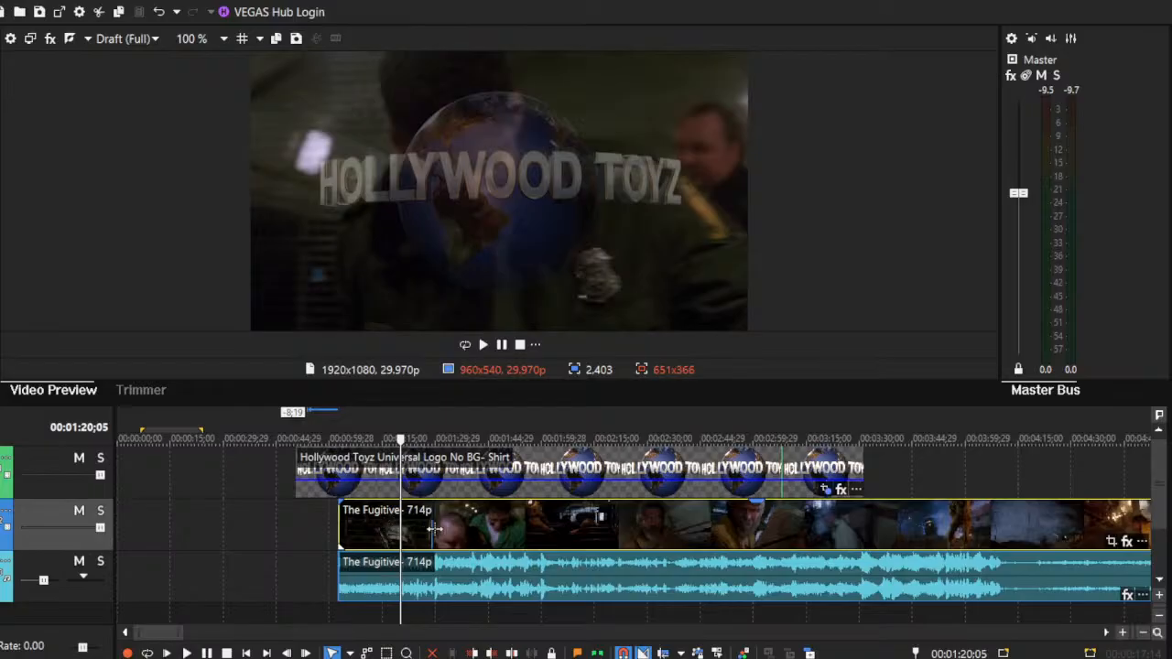
drag(435, 529, 351, 531)
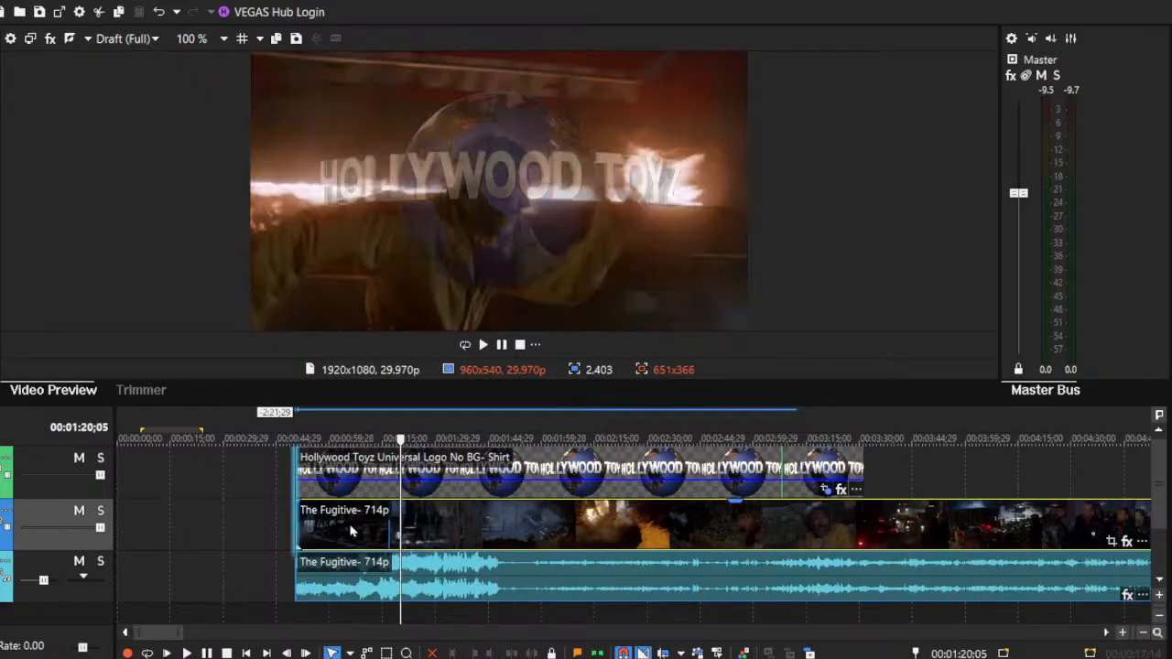
click(268, 515)
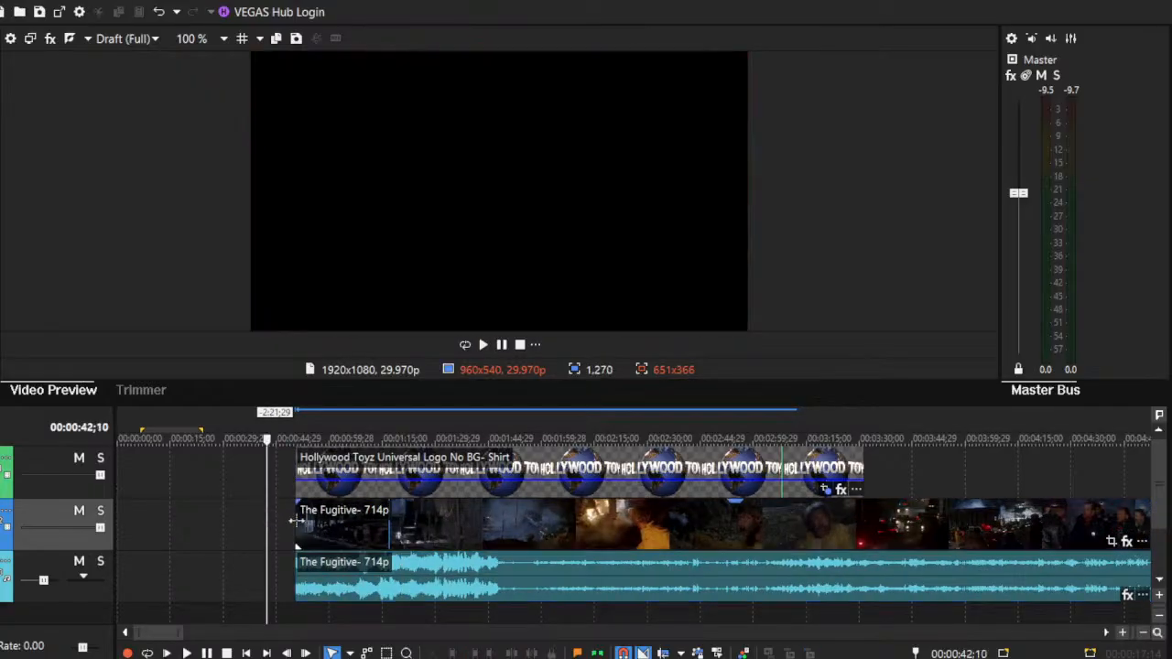
Step: Trim the Fugitive clip's opening up to 00:02:13;22 and move it back to the logo clip's start
drag(295, 517, 385, 545)
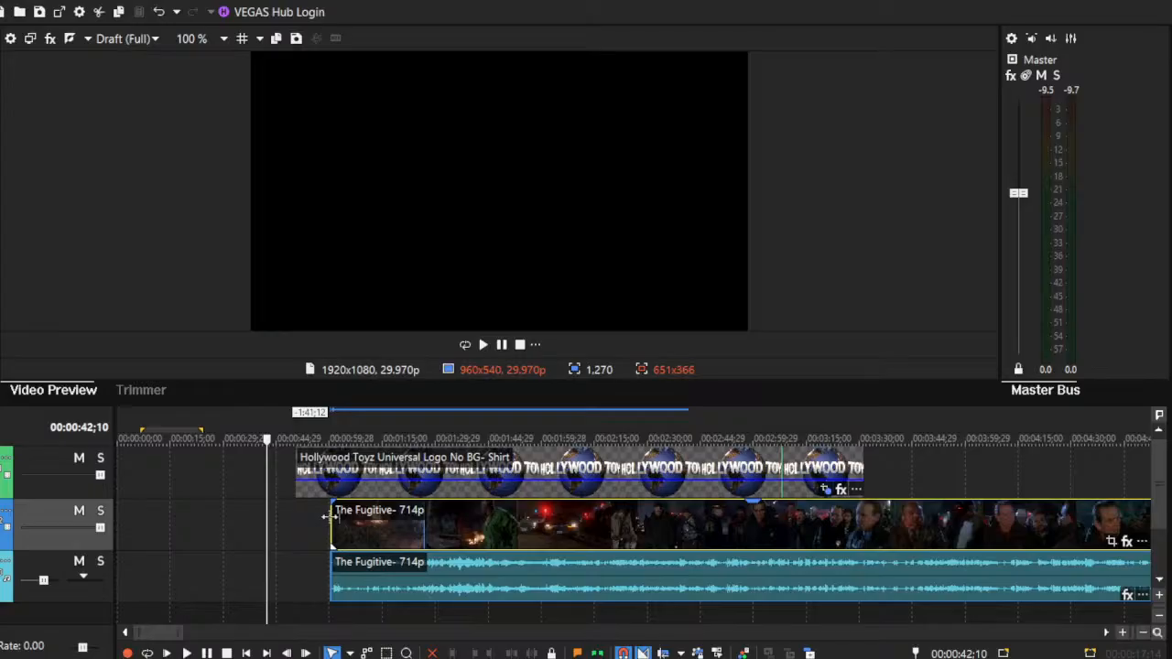
drag(328, 517, 590, 533)
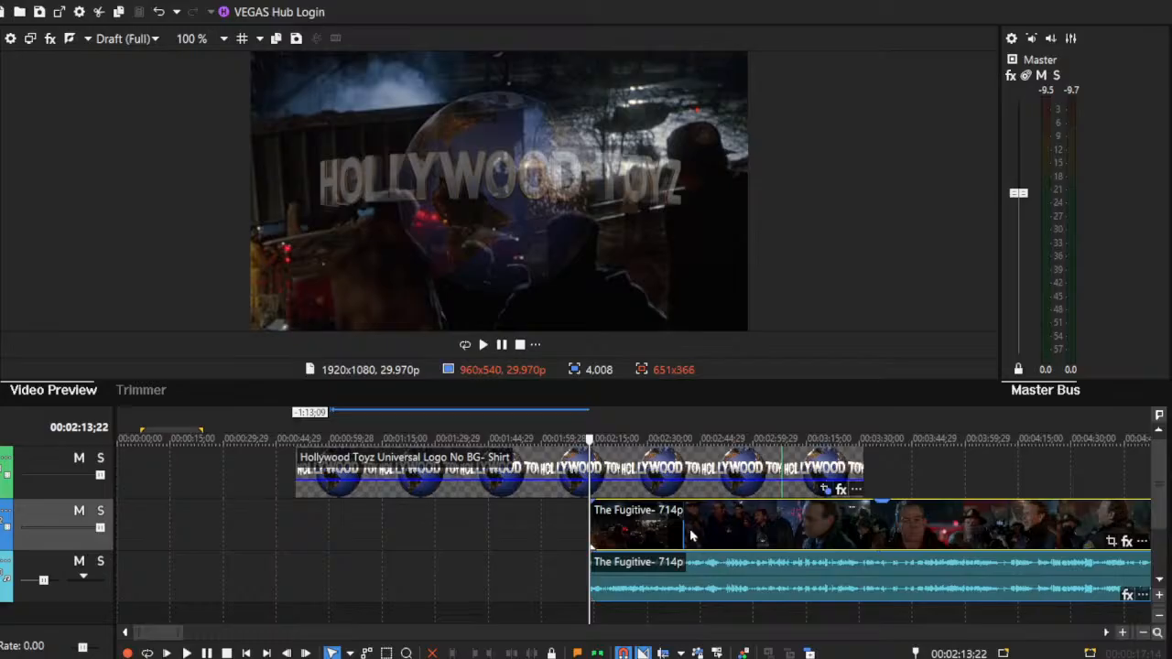
drag(692, 535, 392, 542)
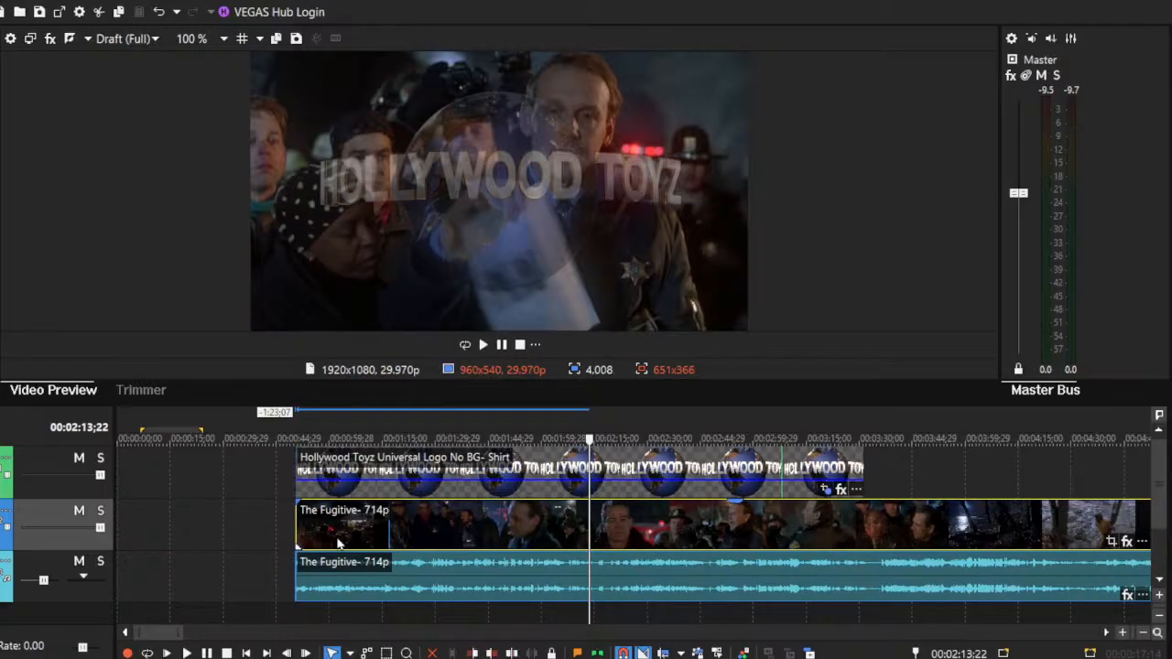
Step: Trim the Fugitive clip's opening up to 00:01:08;05
click(1122, 633)
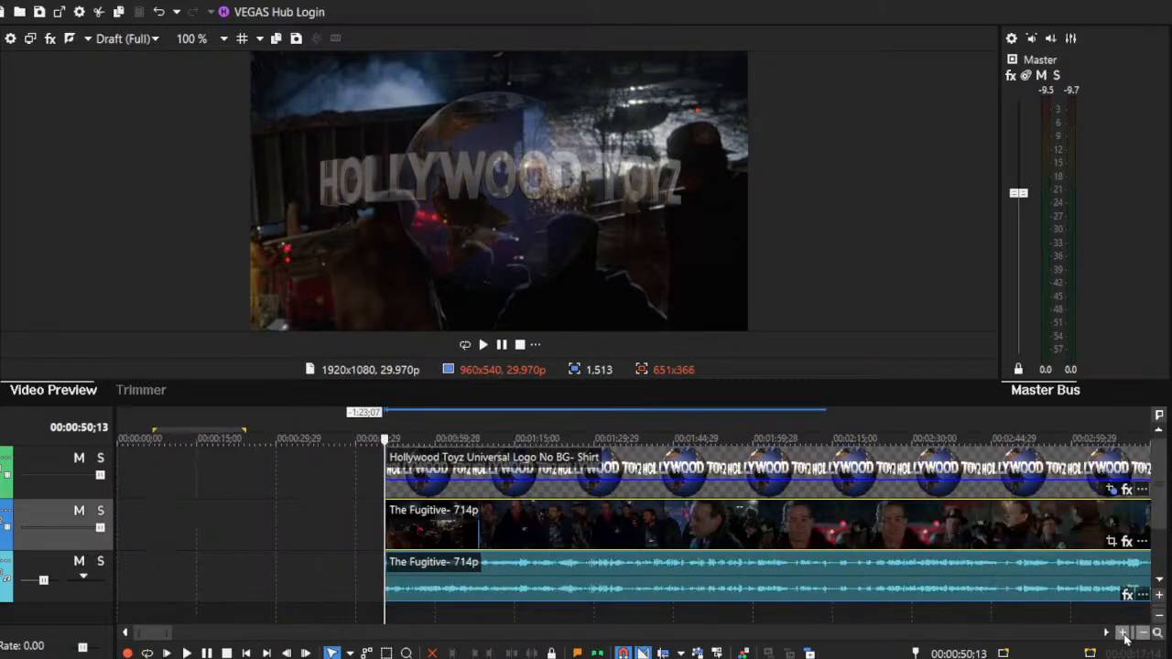
click(1123, 634)
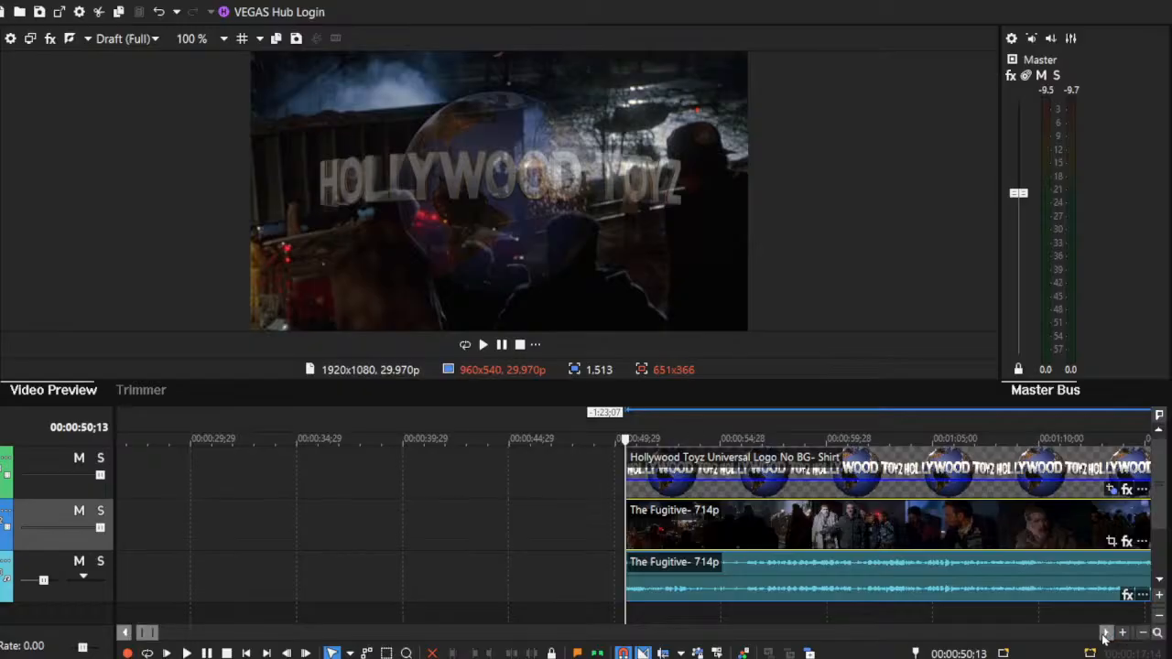
drag(1105, 634, 1106, 634)
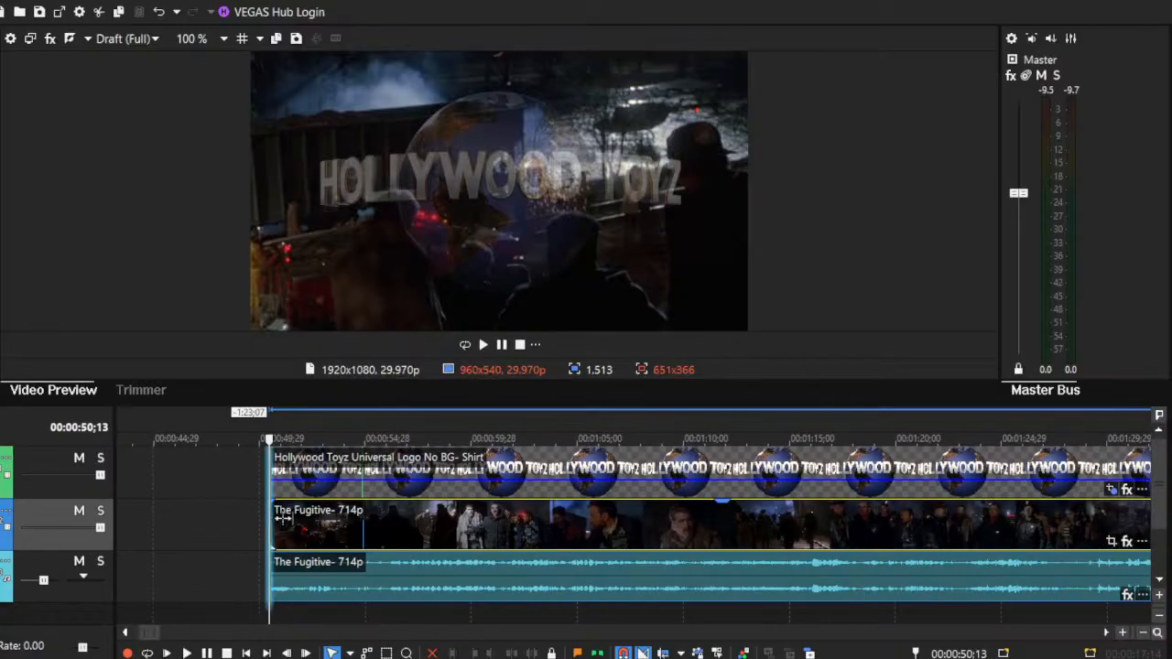
drag(281, 518, 642, 540)
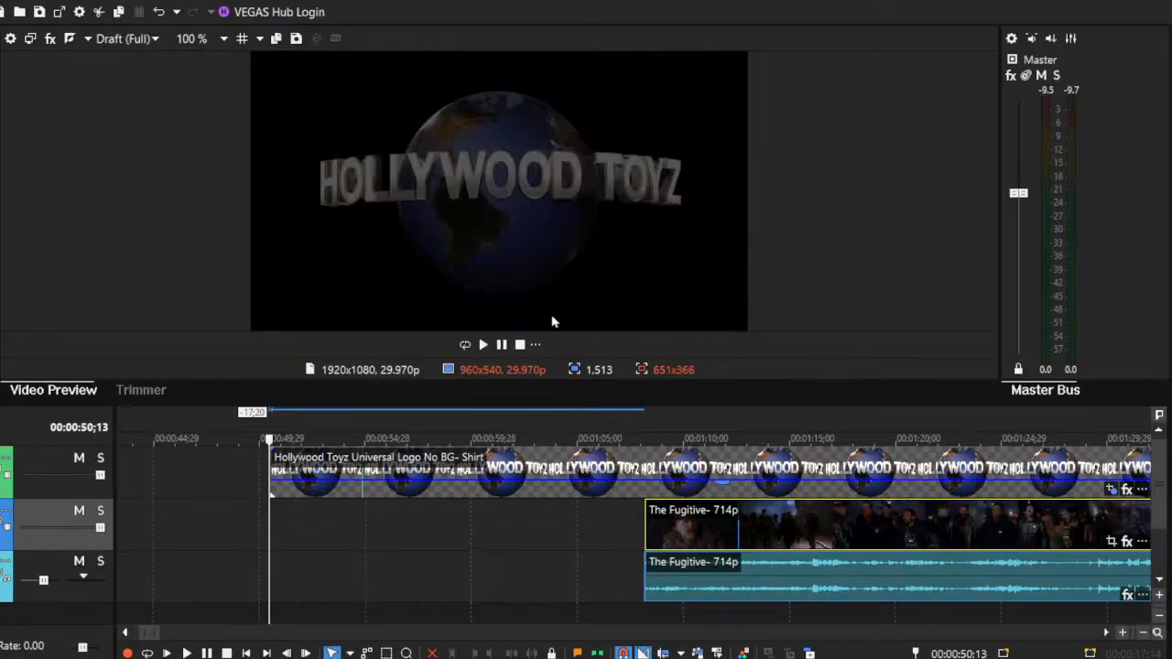
Step: Lower the Hollywood Toyz logo clip's opacity to zero and set the Fugitive clip's start to about 00:01:13
click(646, 520)
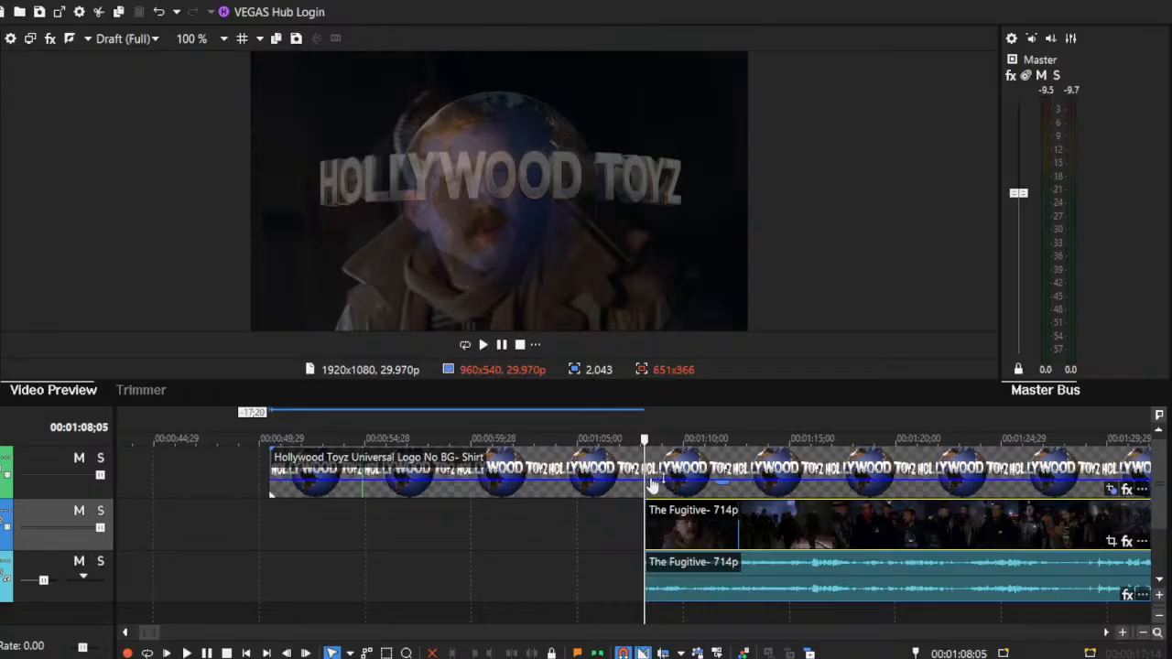
drag(652, 482, 615, 527)
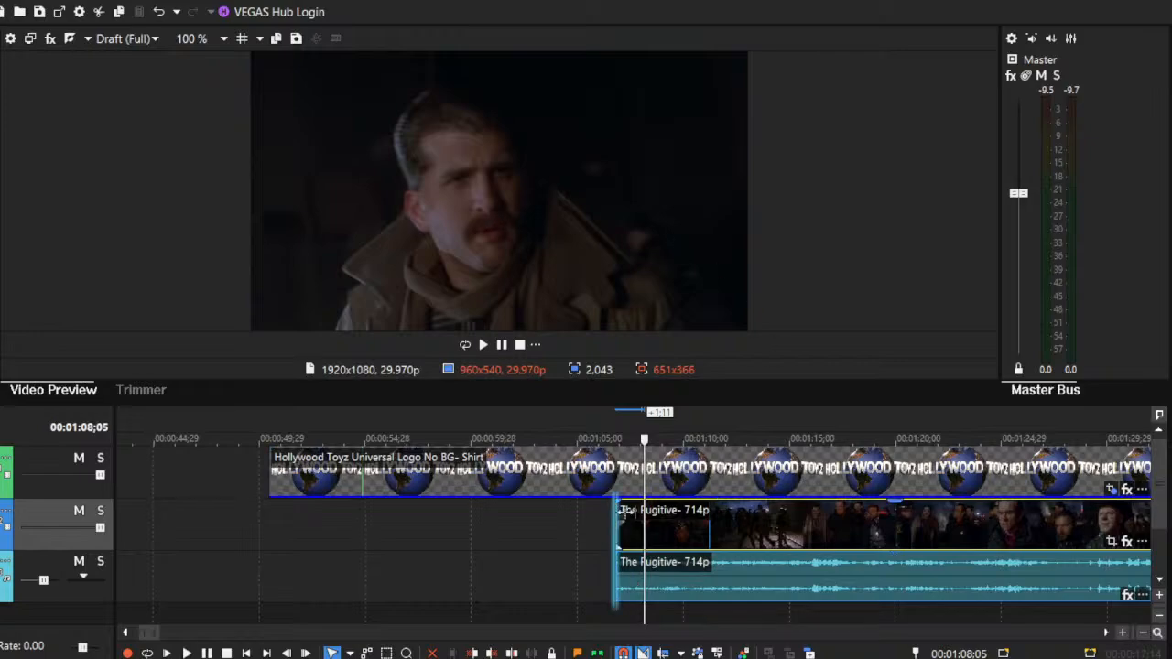
drag(619, 513, 746, 526)
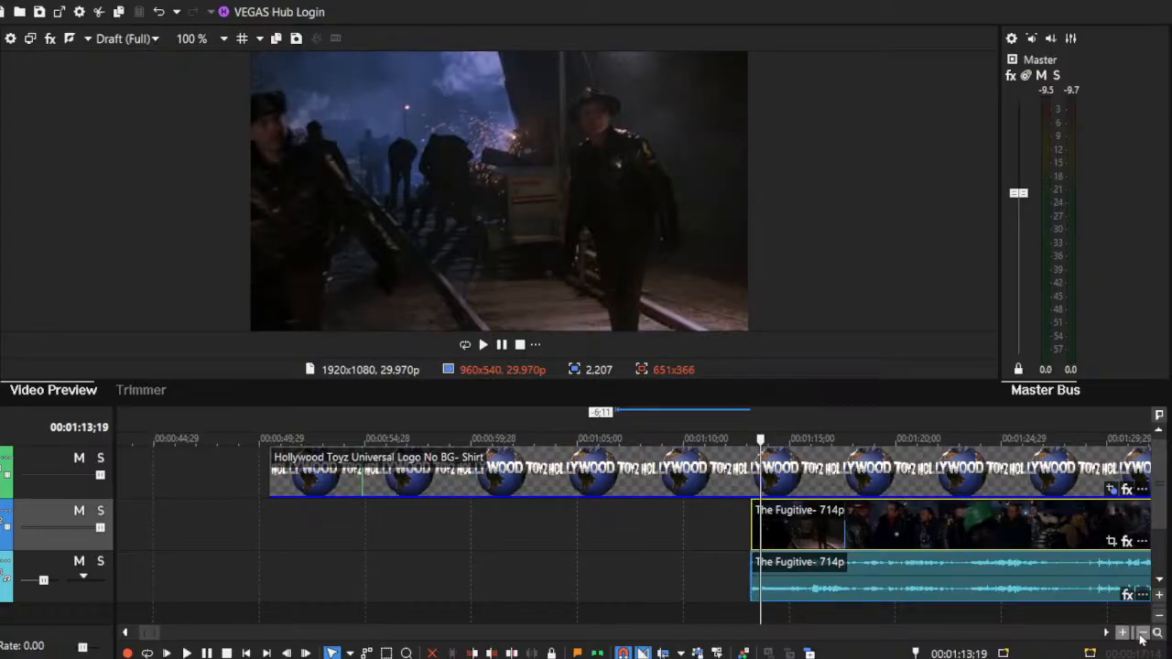
Step: Trim the Fugitive clip's opening up to about 00:01:37, within the injured guard's conversation at the crash site
click(1142, 633)
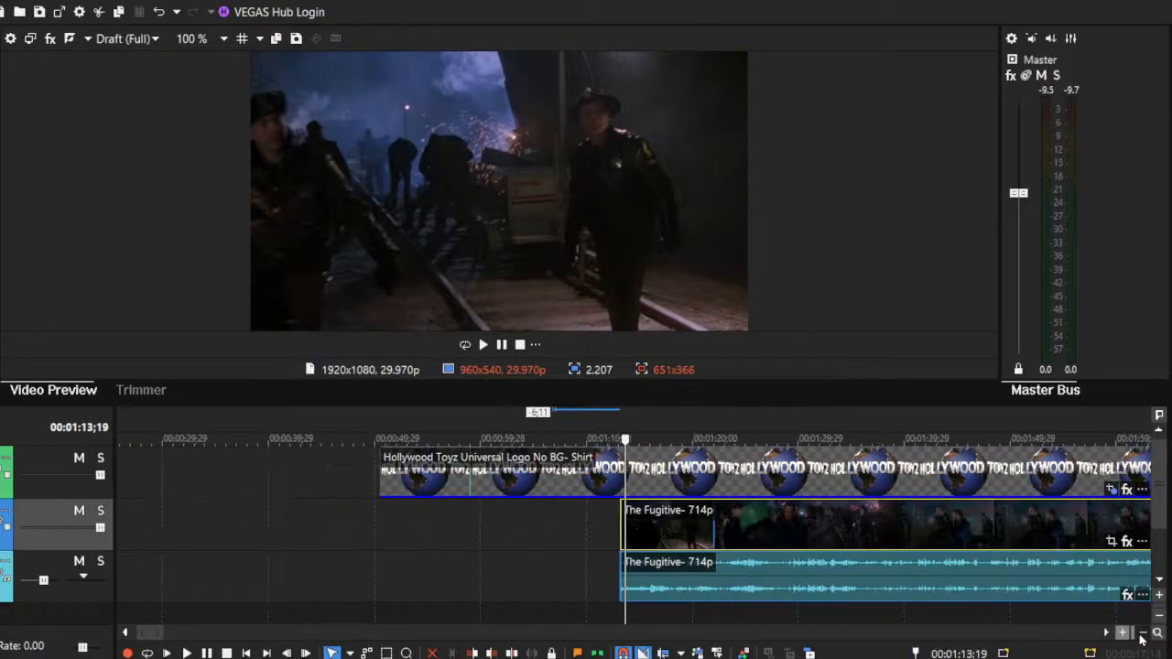
click(1142, 633)
click(1106, 632)
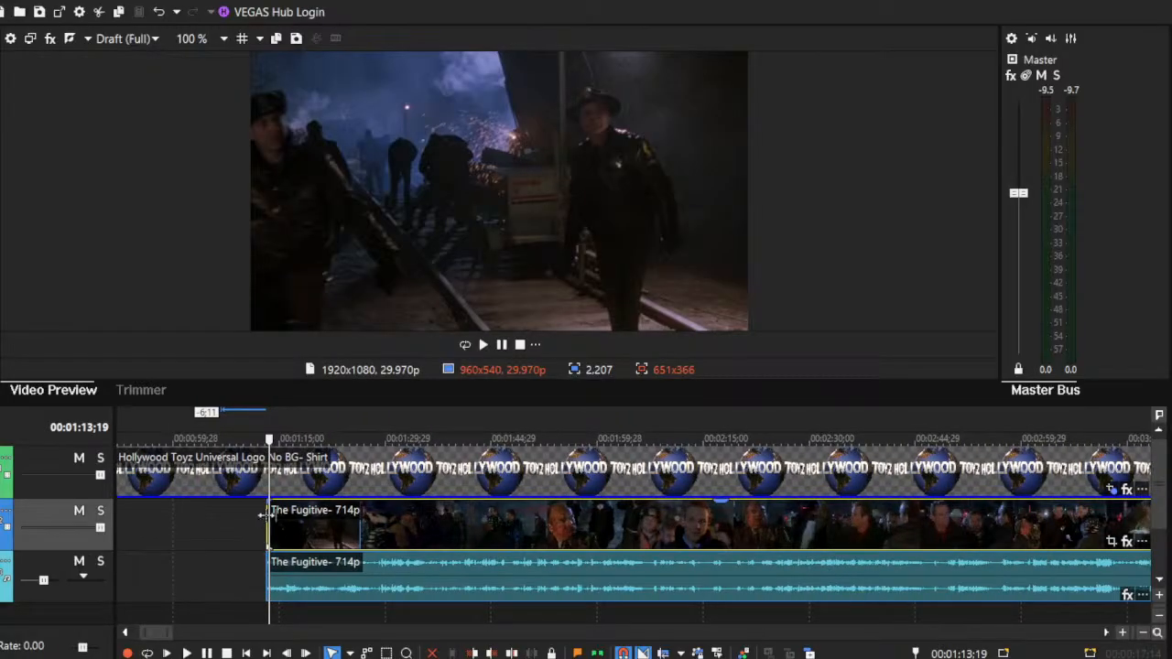
drag(279, 517, 414, 523)
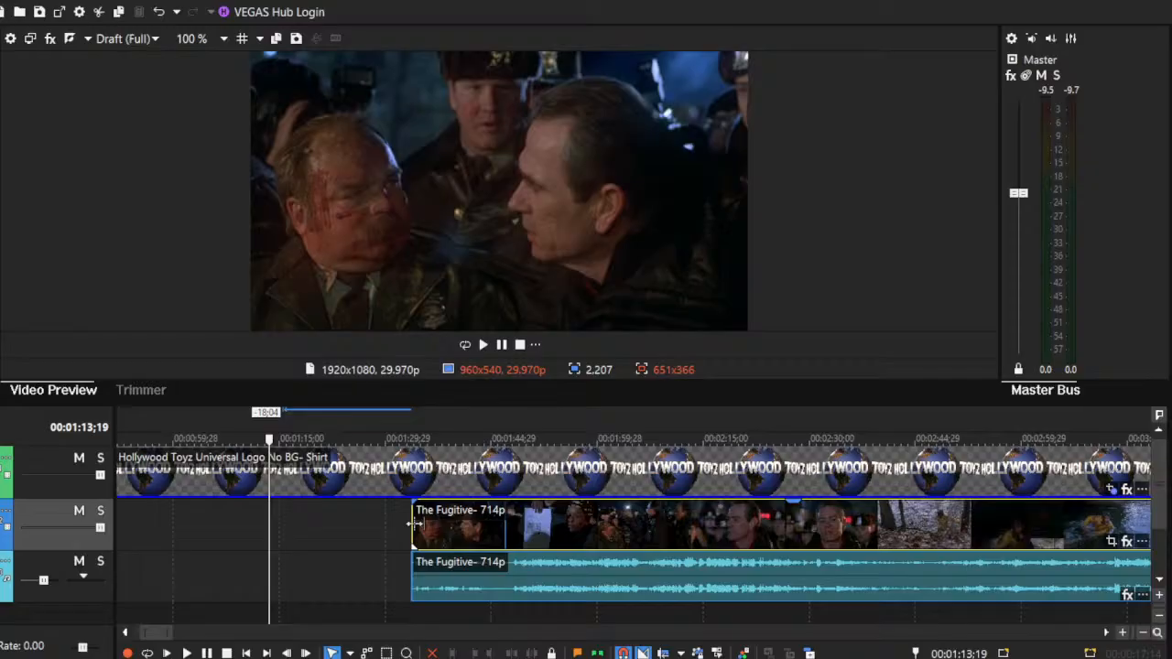
drag(417, 524, 442, 524)
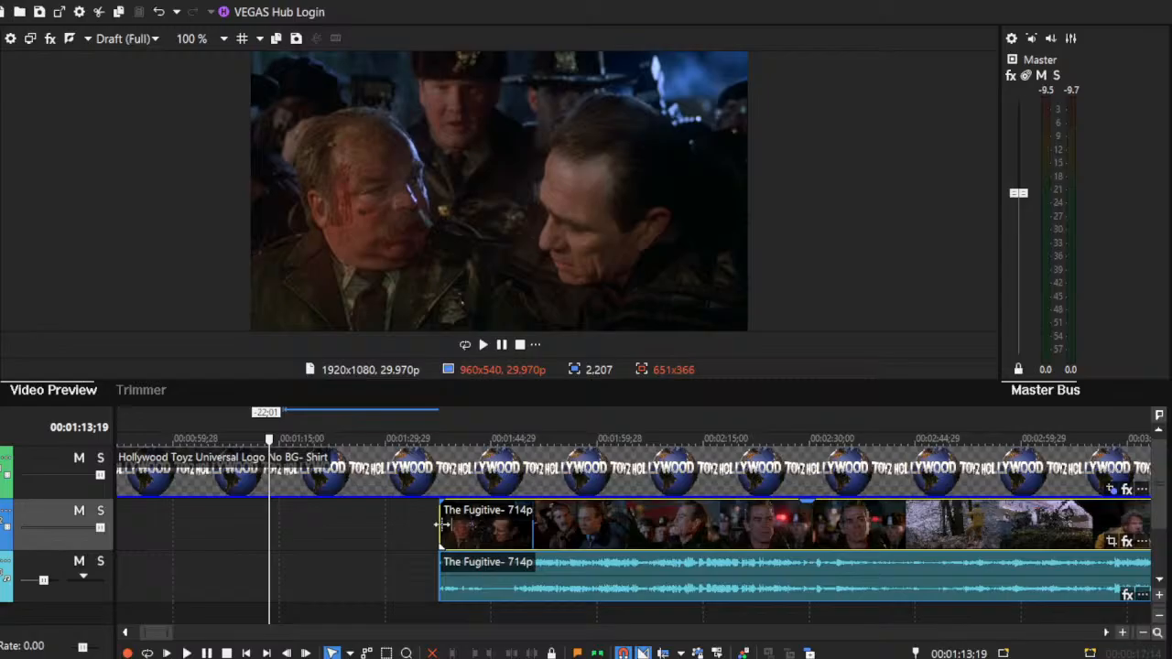
Step: Trim away the rest of the crash-site conversation and move the Fugitive clip's start back to about 00:01:00
drag(442, 524, 942, 562)
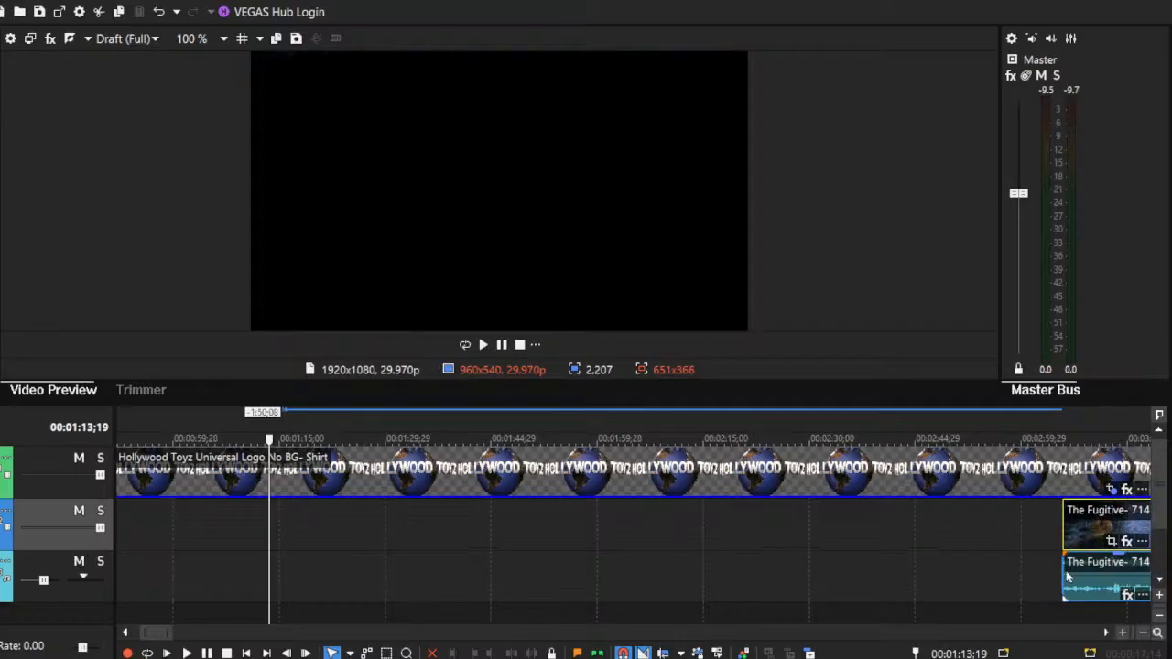
drag(907, 533, 170, 531)
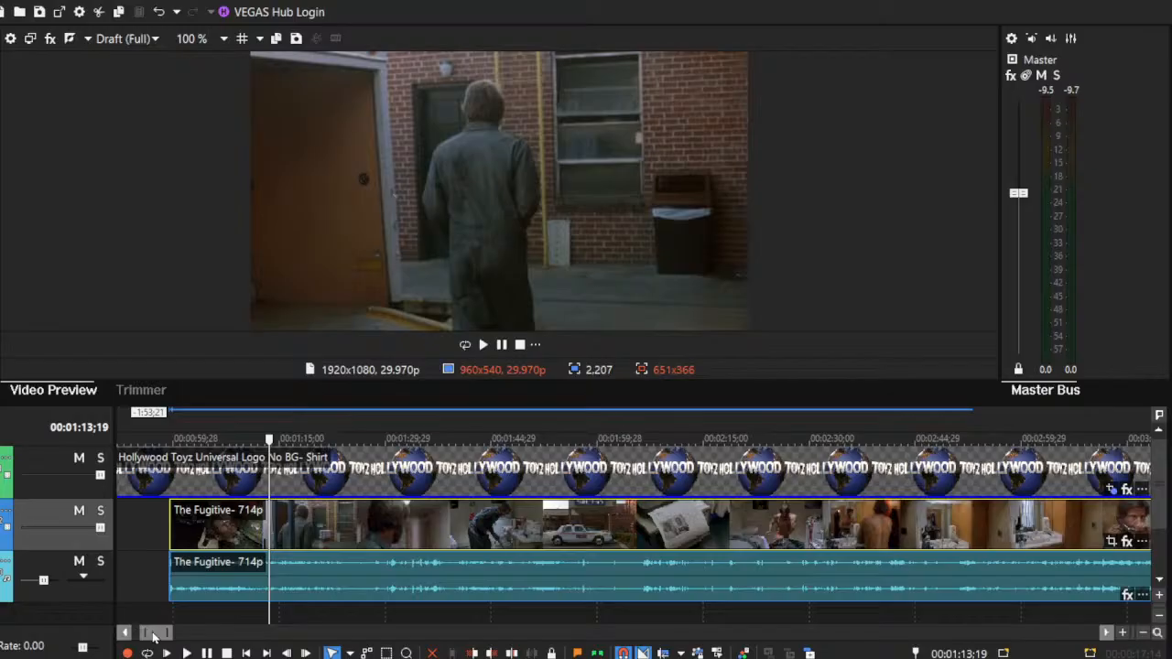
drag(153, 634, 147, 634)
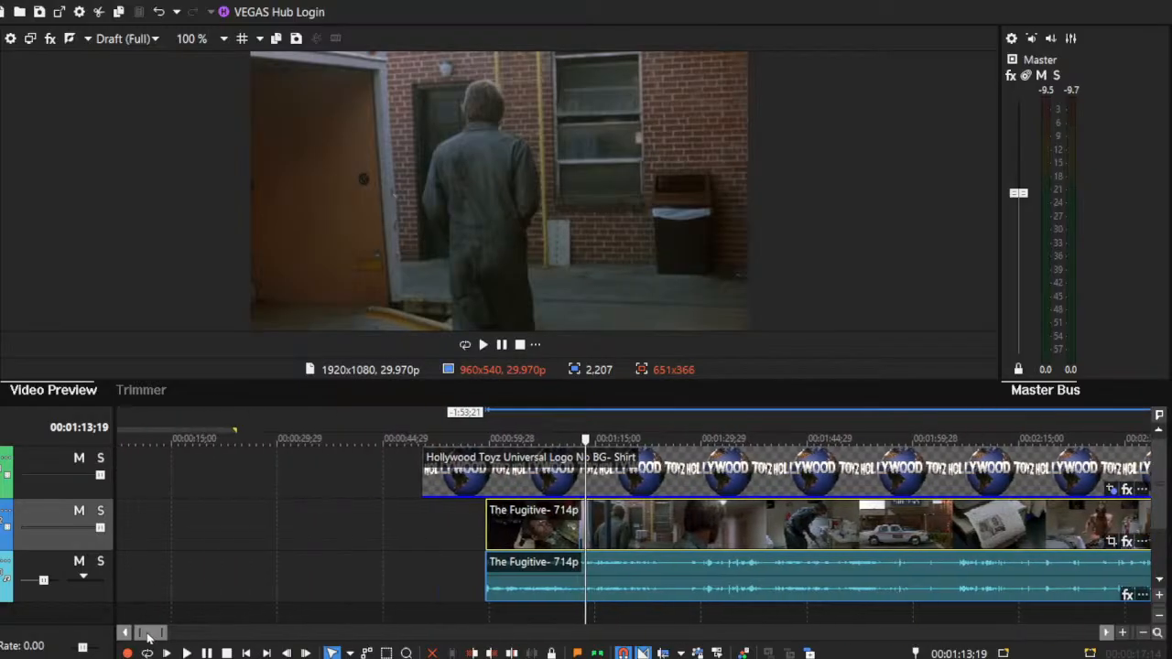
Step: Trim the loading-dock shots off the Fugitive clip's opening and move its start back to about 00:00:45
click(333, 494)
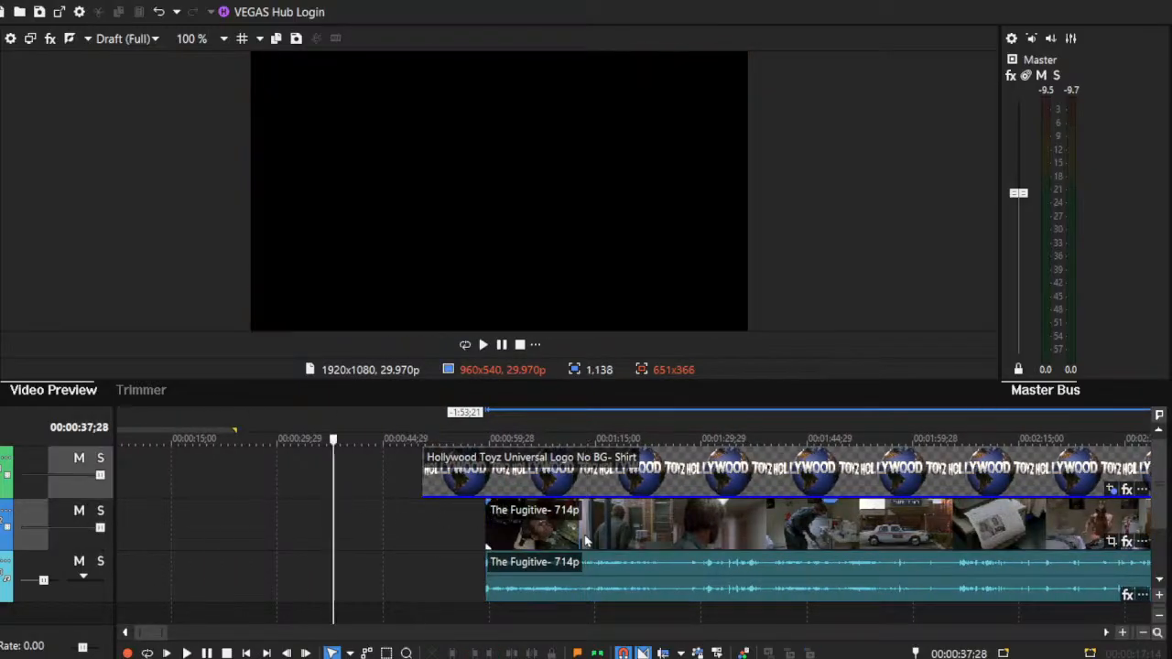
drag(592, 540, 491, 540)
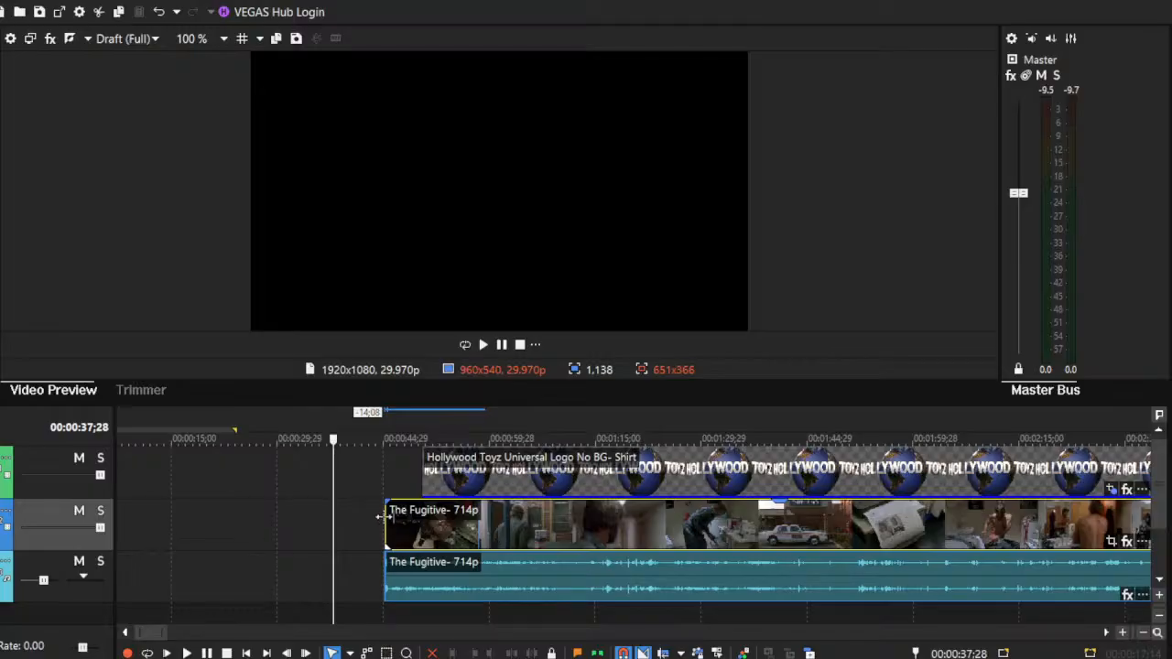
drag(383, 519, 469, 530)
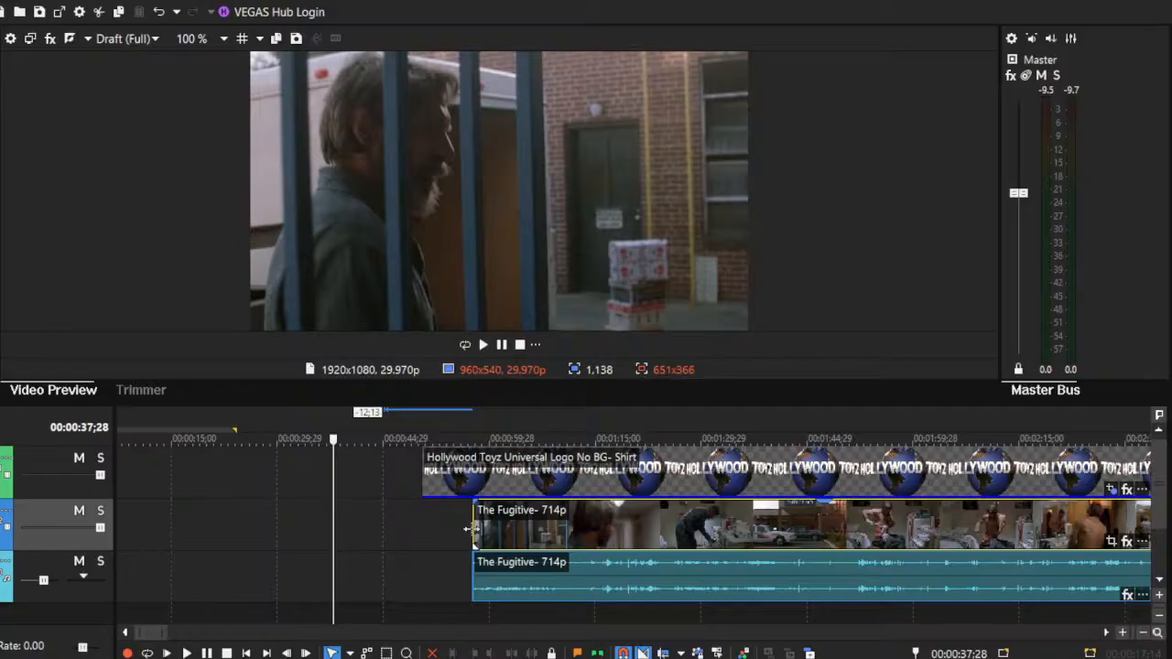
drag(471, 529, 426, 536)
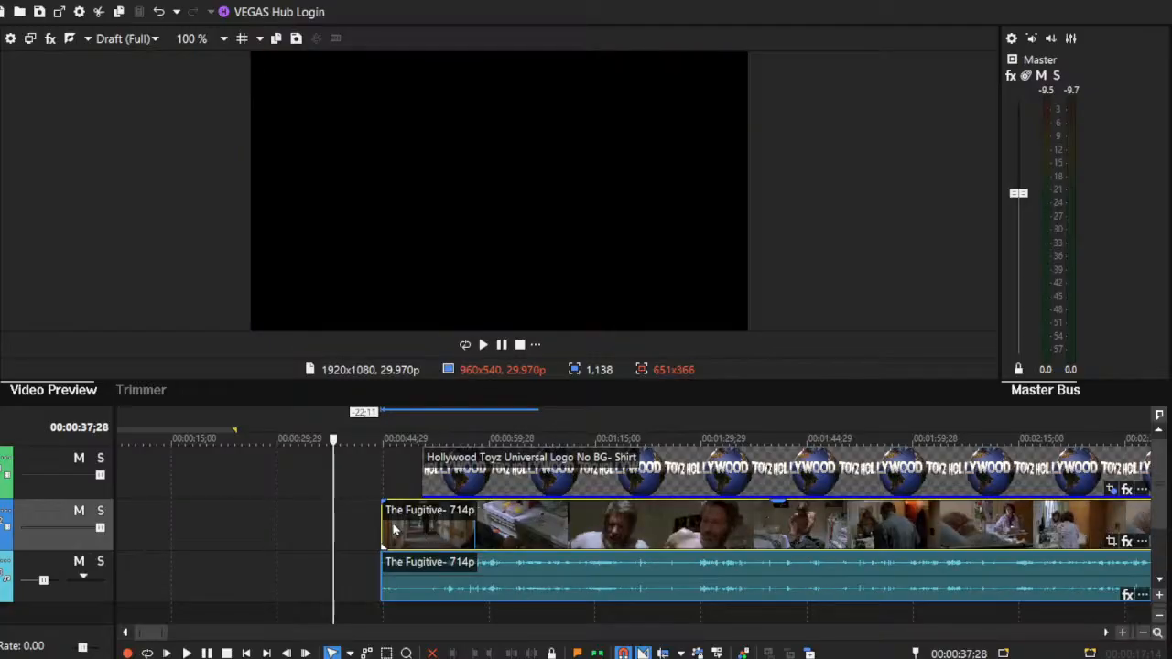
Step: Trim the Fugitive clip's opening up to about 00:02:06, at the hospital nurse shot, and move it back to 00:00:52;25
drag(382, 518, 962, 545)
drag(827, 547, 439, 510)
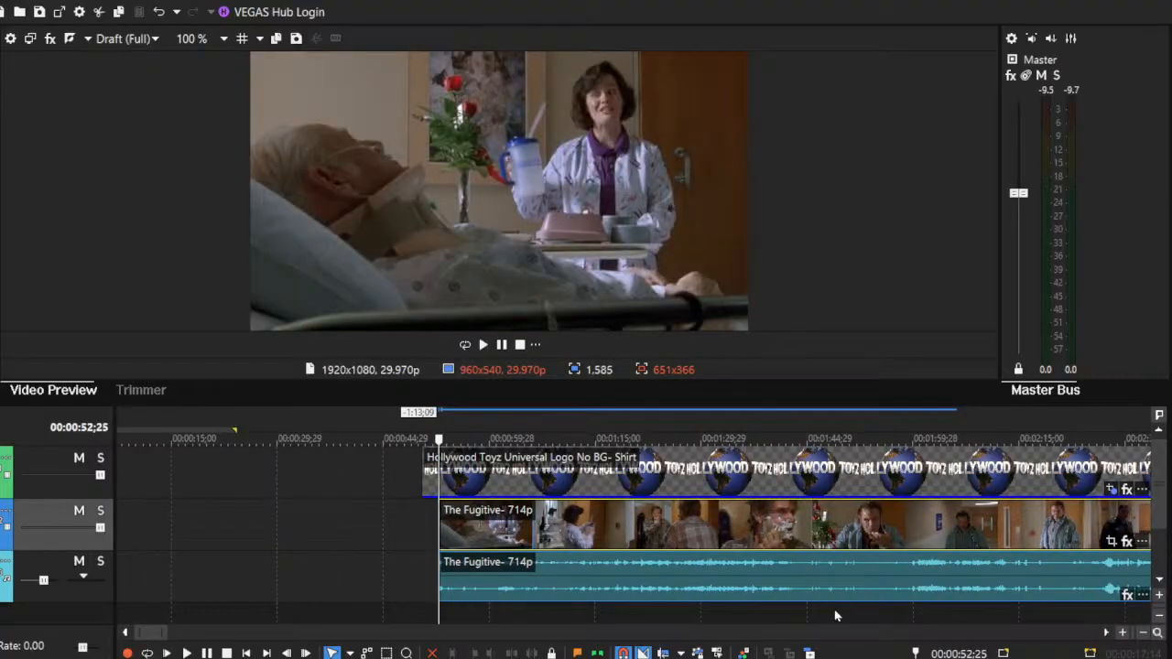
click(1143, 633)
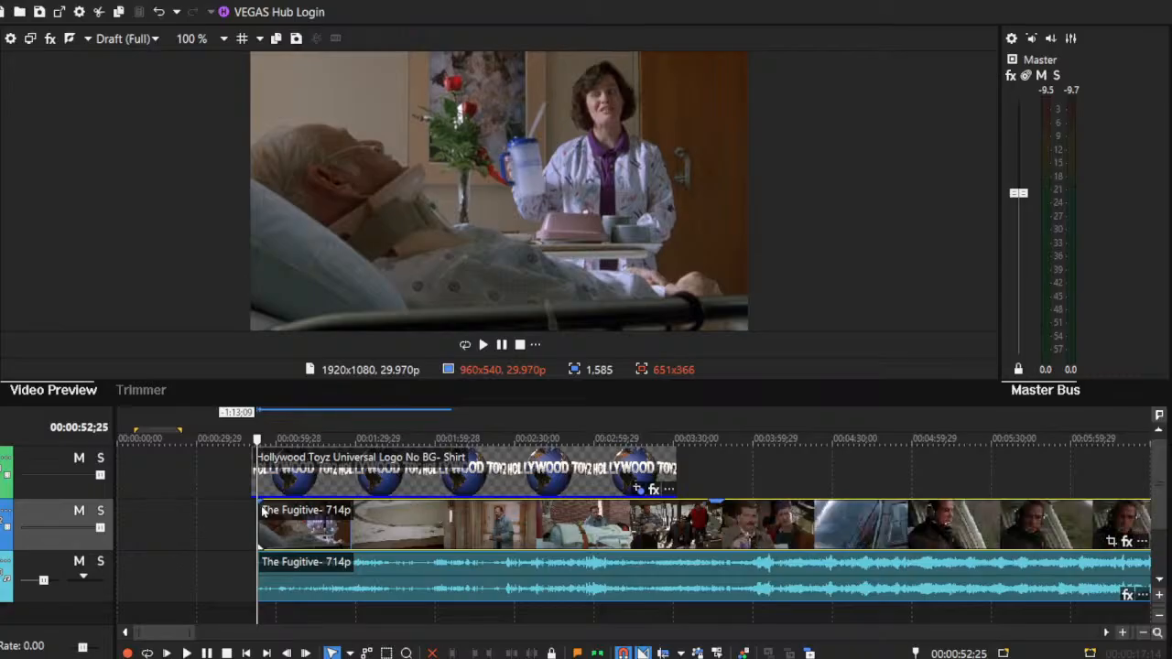
click(231, 522)
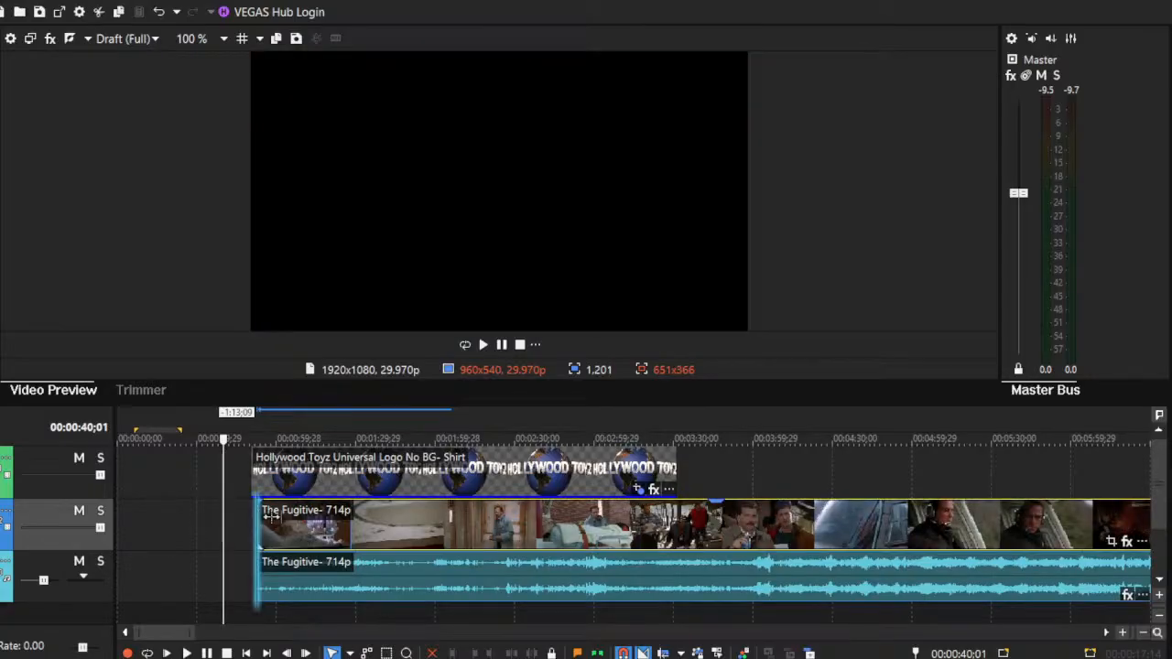
Step: Trim the Fugitive clip's opening up to about 00:01:47 and extend the Hollywood Toyz logo clip to the end of the Fugitive footage
drag(270, 515, 440, 521)
click(515, 474)
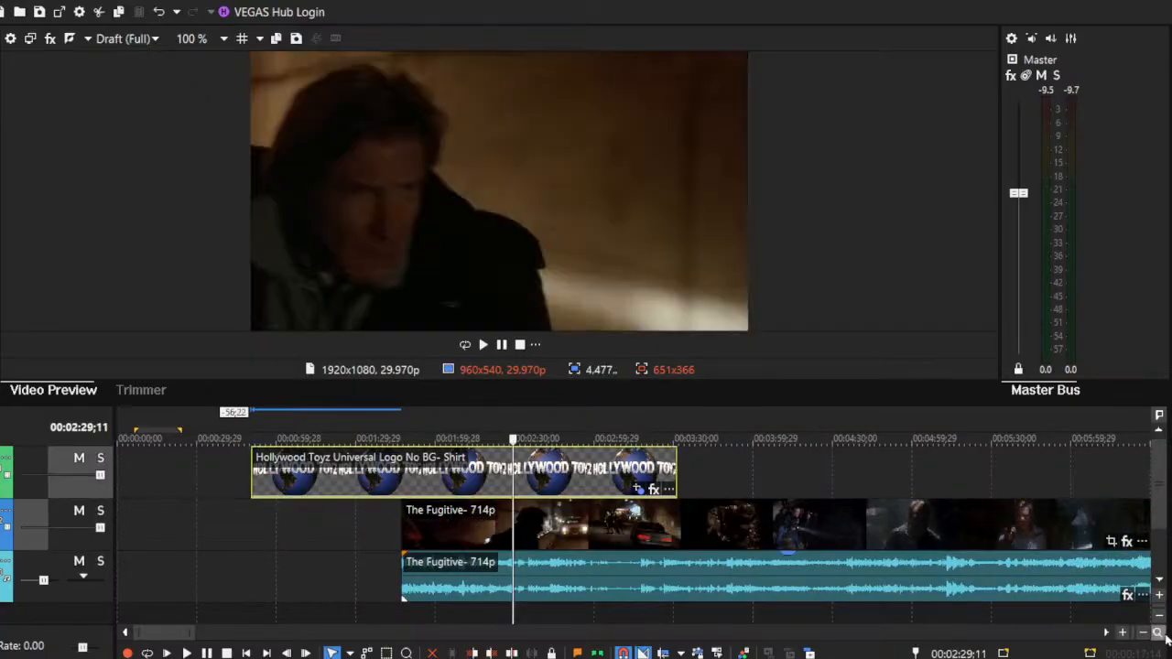
click(1143, 634)
click(1143, 634)
click(1143, 633)
click(1143, 634)
click(1143, 634)
click(1143, 634)
click(1143, 634)
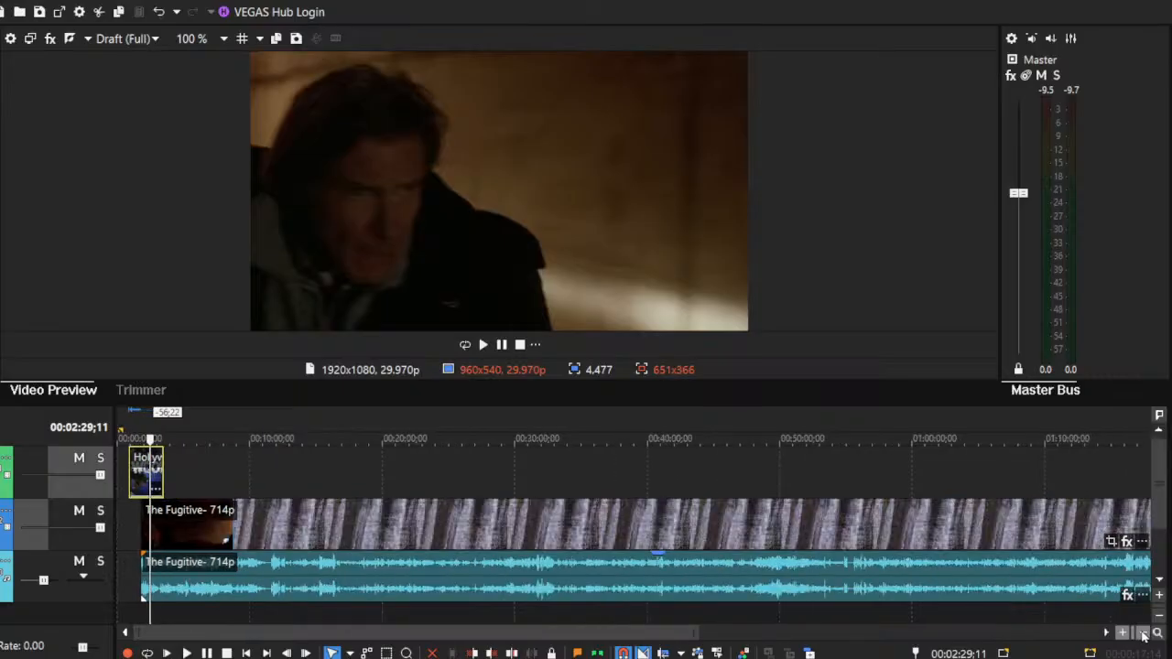
drag(163, 475, 746, 493)
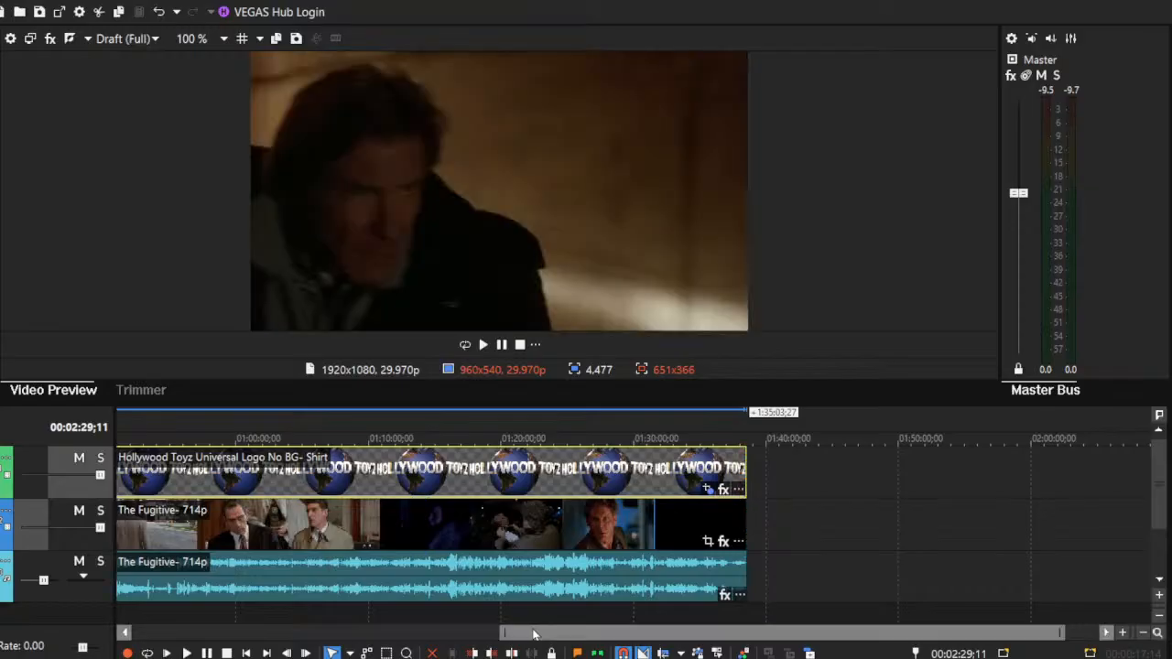
Step: Trim the Fugitive clip's opening forward to the waterfall shot of the dam scene and move it back to the logo clip's start
drag(536, 634, 154, 634)
click(148, 520)
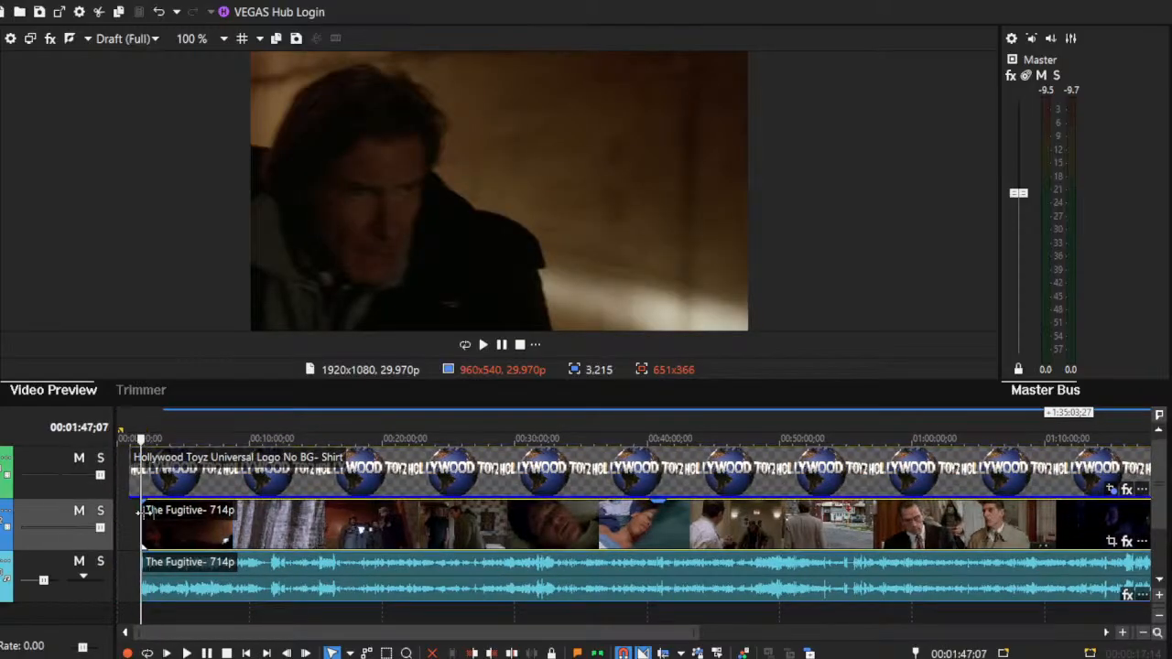
click(1123, 633)
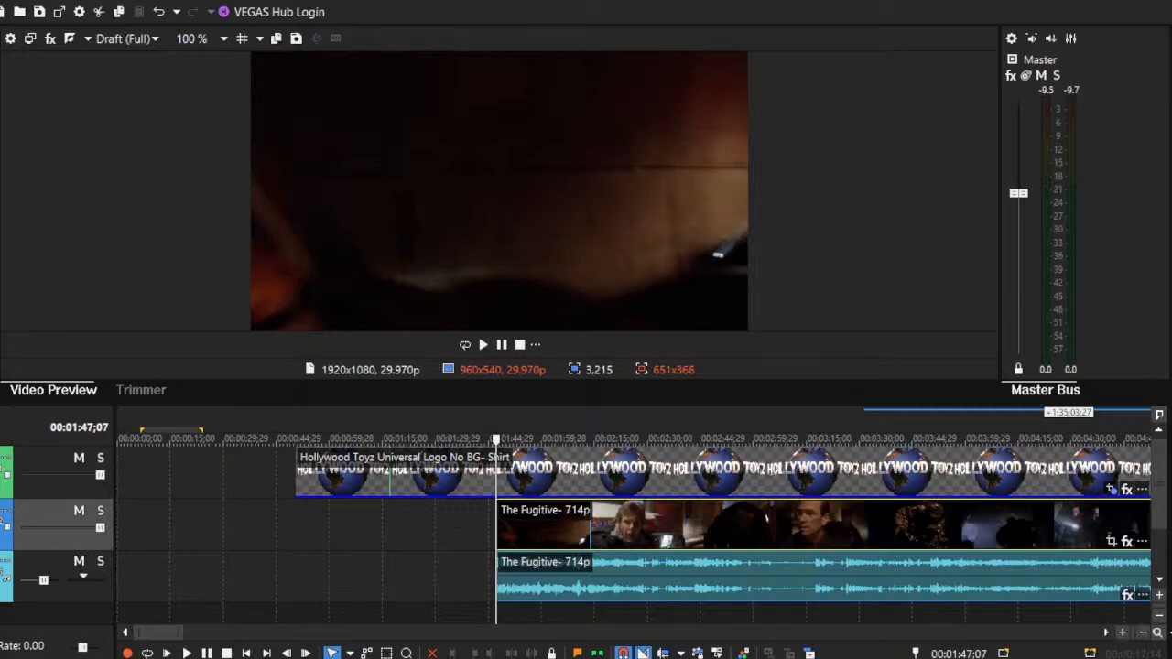
click(1141, 634)
click(335, 547)
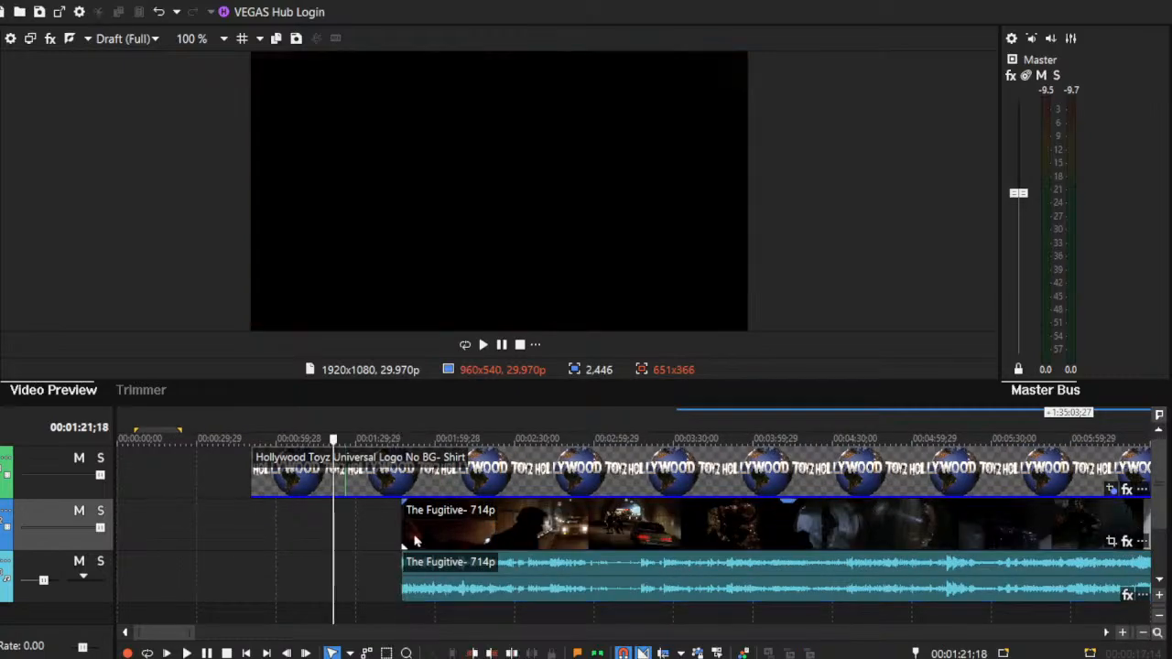
drag(400, 525, 547, 535)
drag(576, 540, 302, 524)
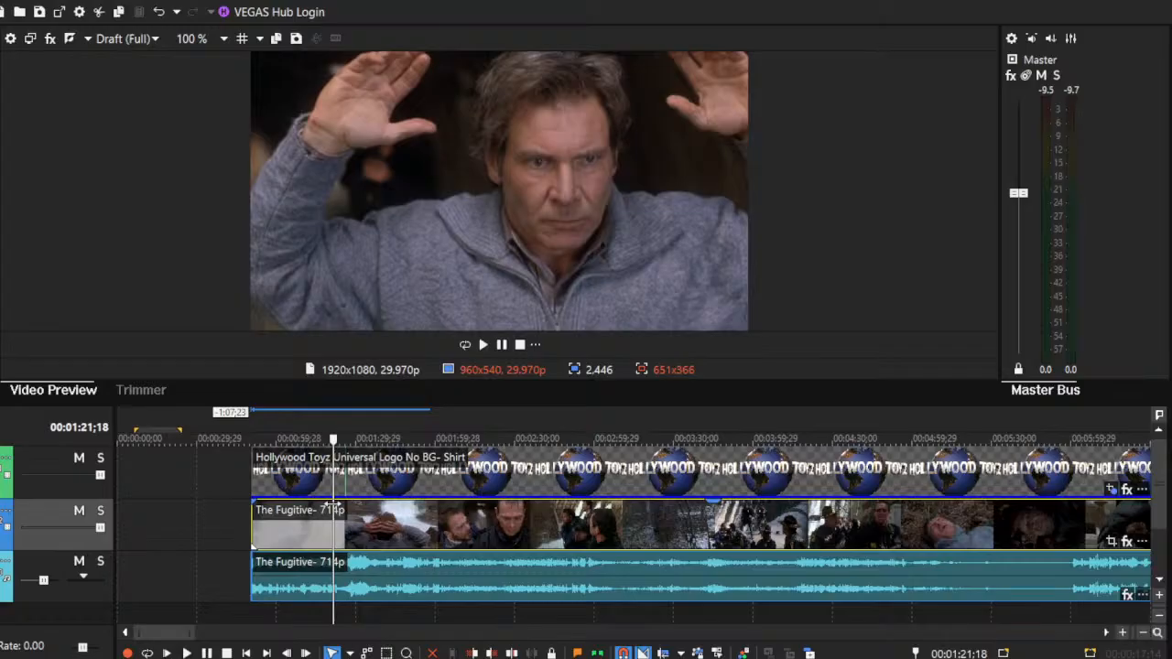
Step: Split the Fugitive clip at 00:02:07;14 and separate the parts, shifting the dam scene segment 5;06 to start at 00:00:55;19
drag(334, 510, 456, 520)
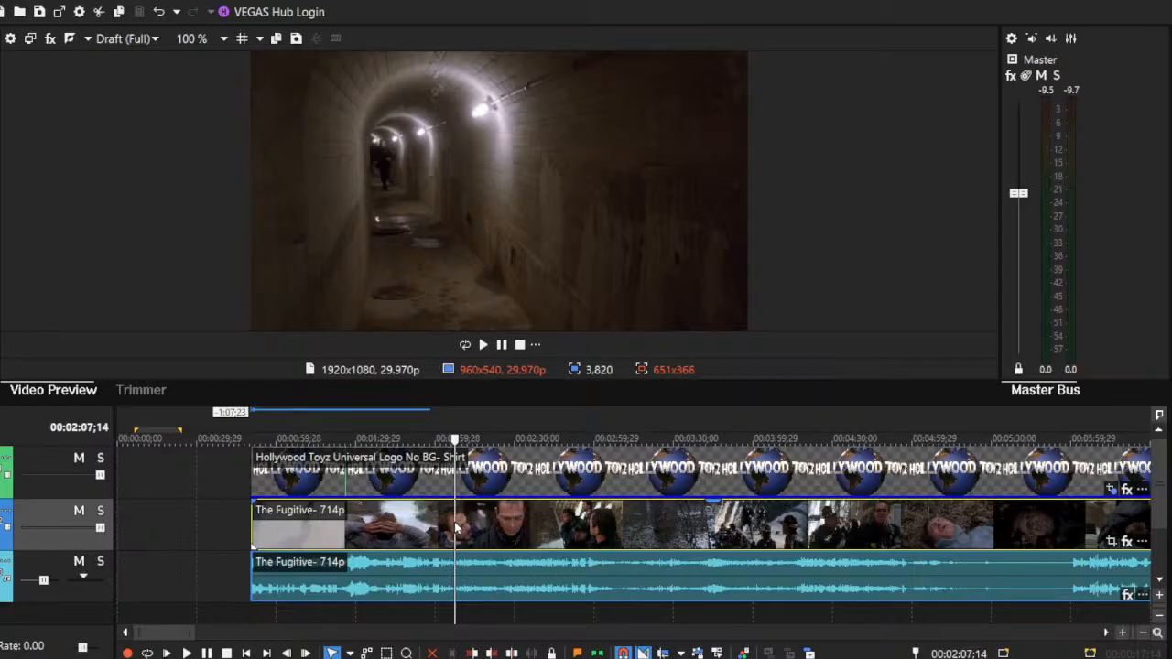
key(s)
drag(456, 526, 484, 527)
drag(392, 521, 405, 522)
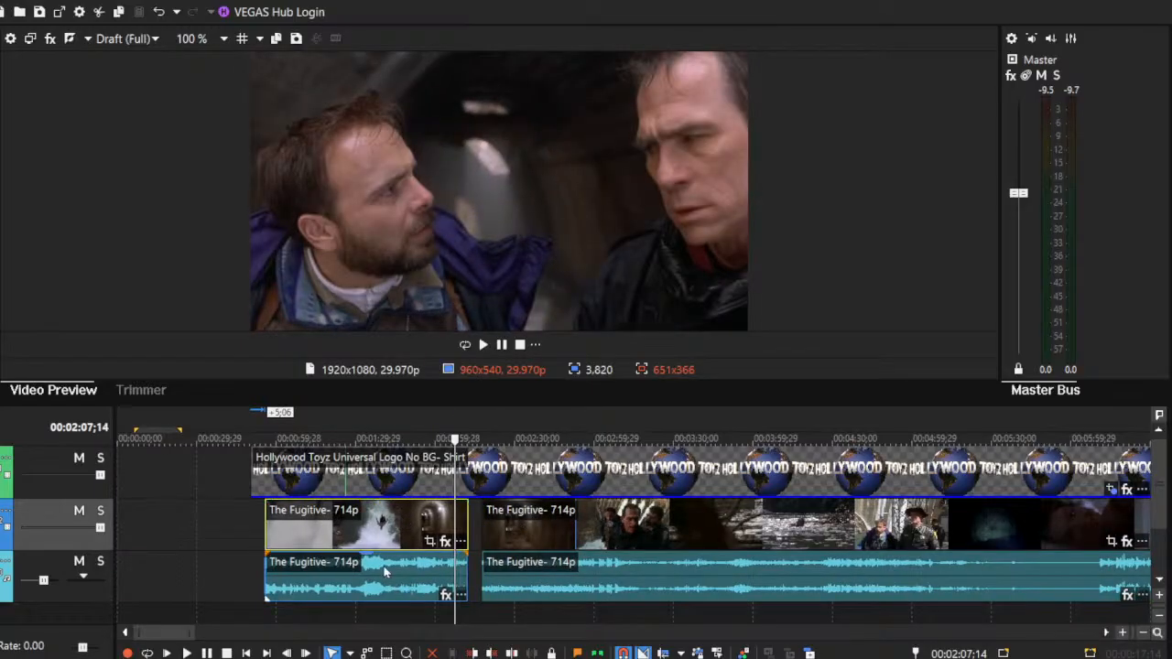
Step: Raise the dam segment's audio level and combine its two audio channels into one
click(385, 572)
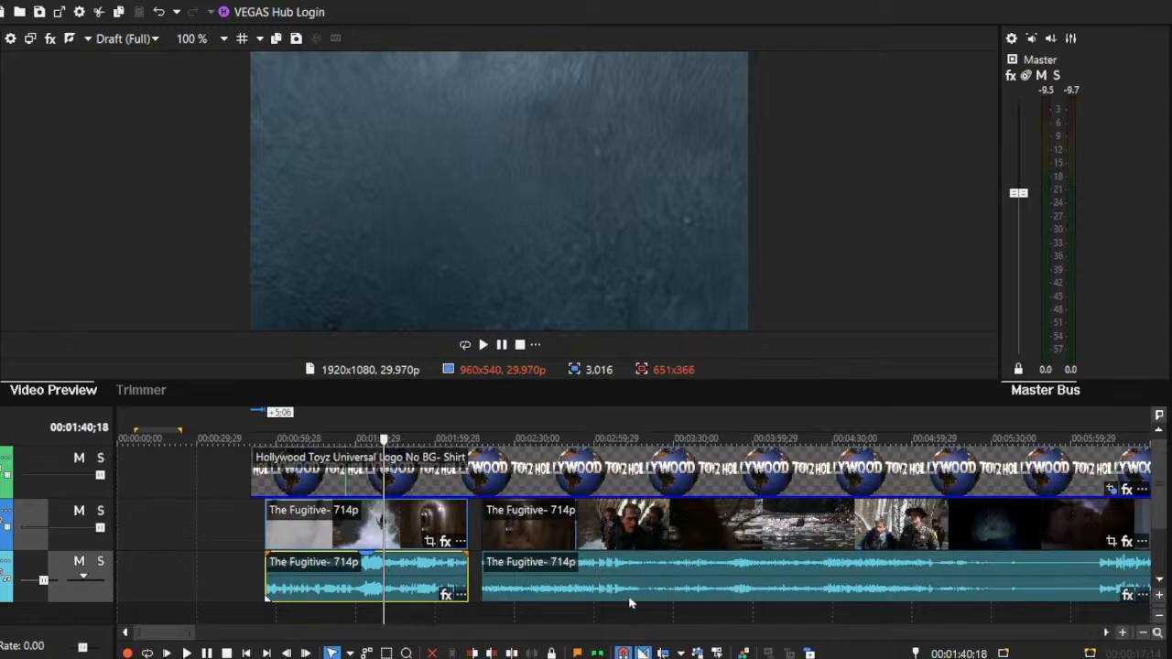
click(373, 562)
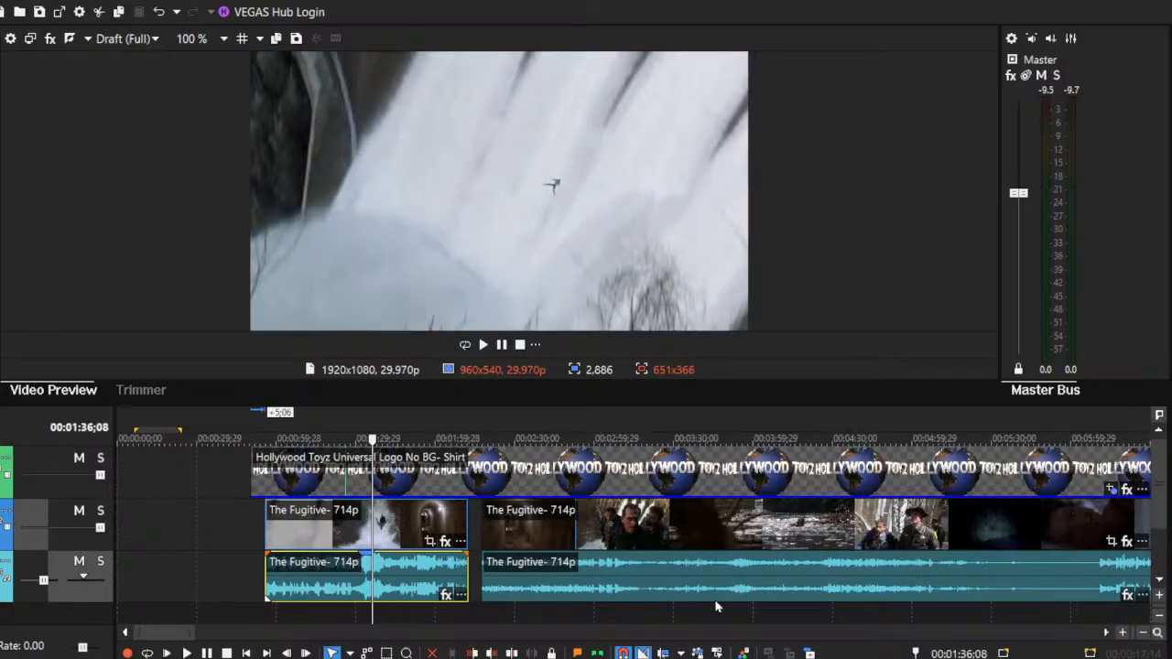
Step: Play back the dam segment closely from its start at 00:00:55;19 to check its sound
click(265, 522)
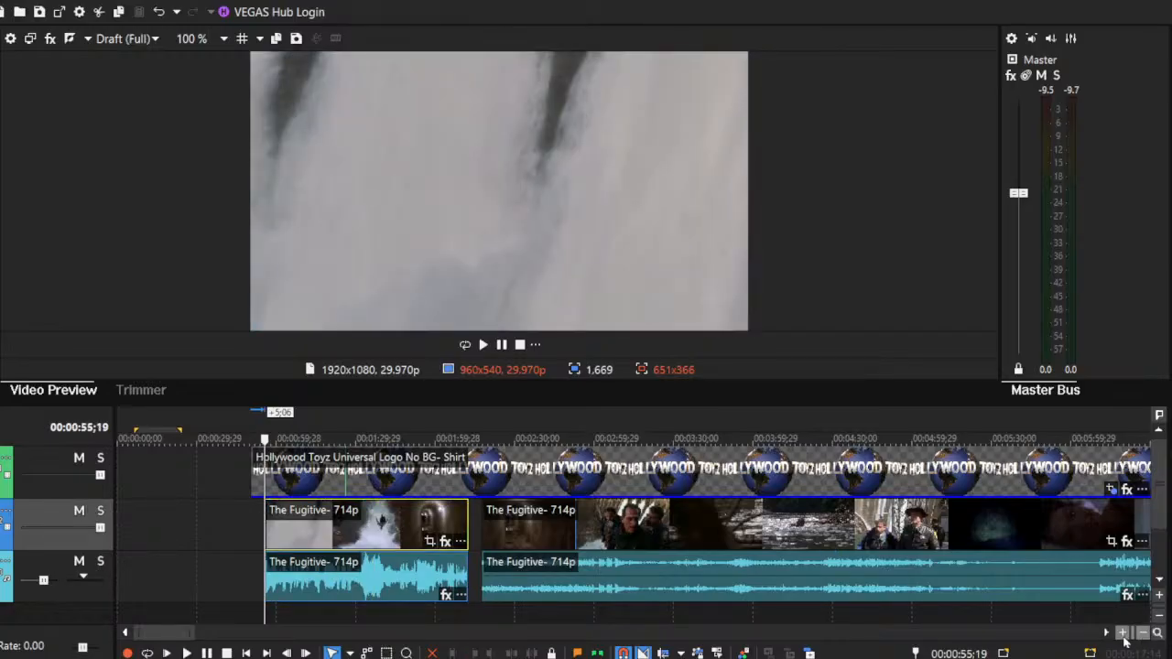
click(1122, 633)
click(1123, 633)
click(1123, 632)
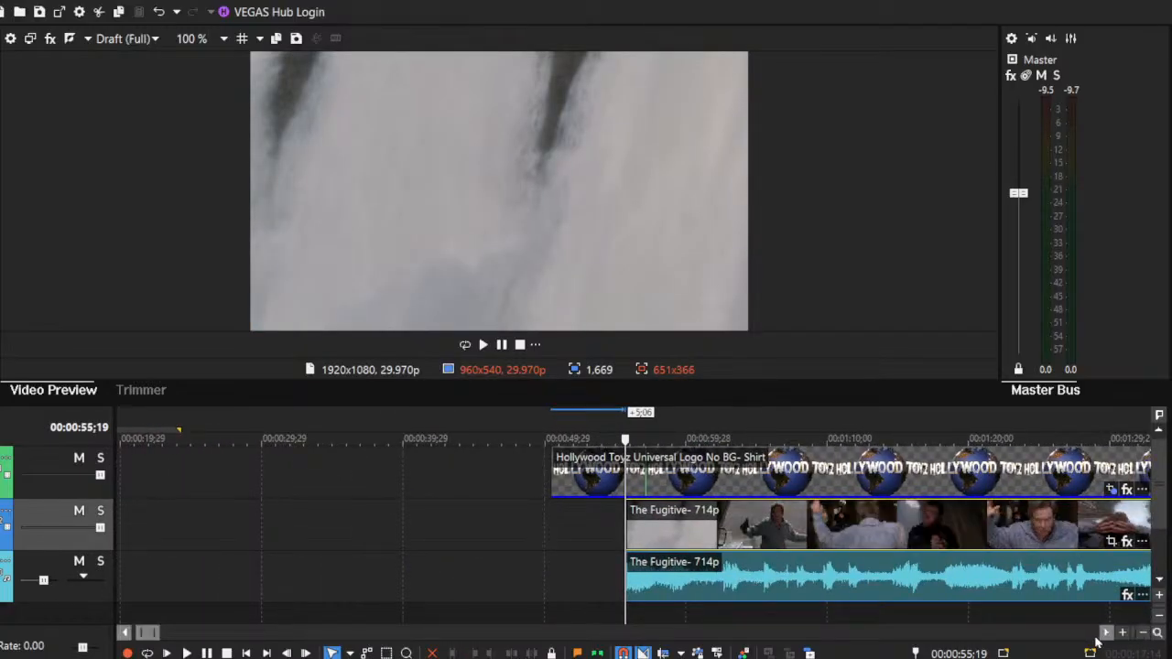
click(1104, 636)
click(1142, 634)
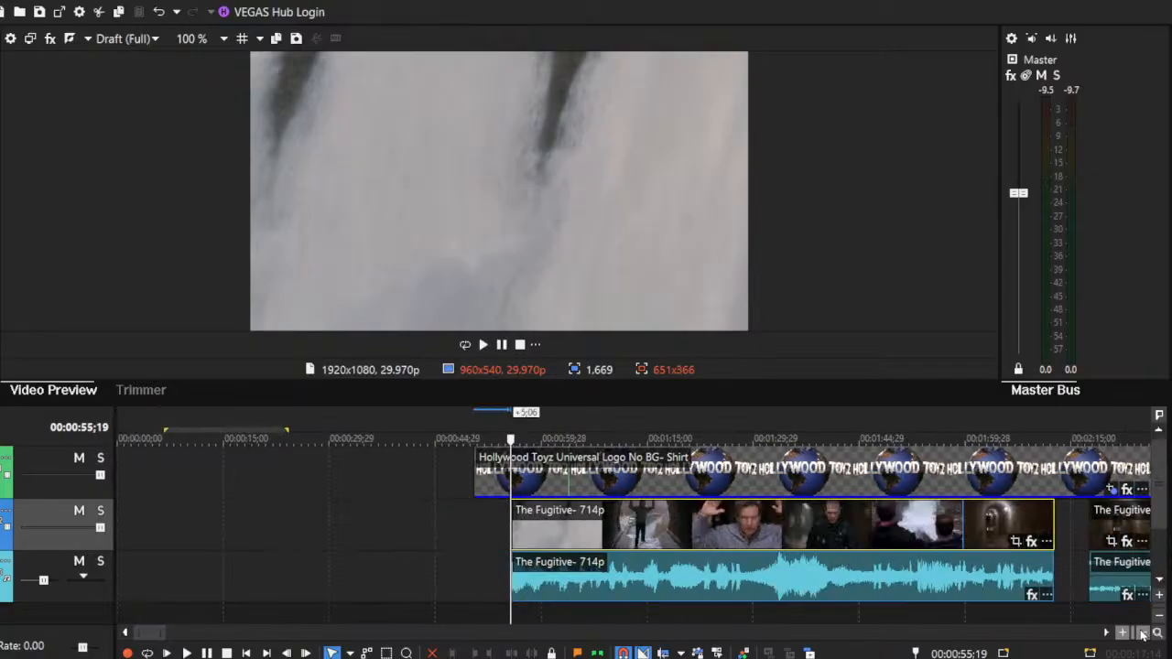
click(1108, 635)
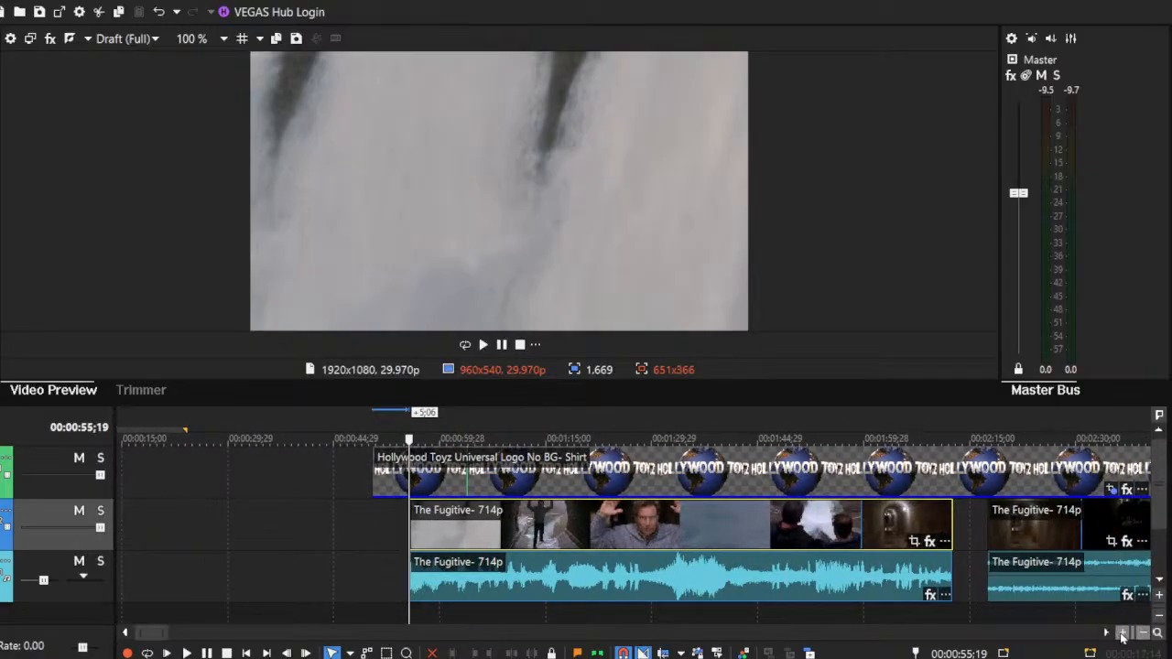
click(1107, 636)
click(1106, 636)
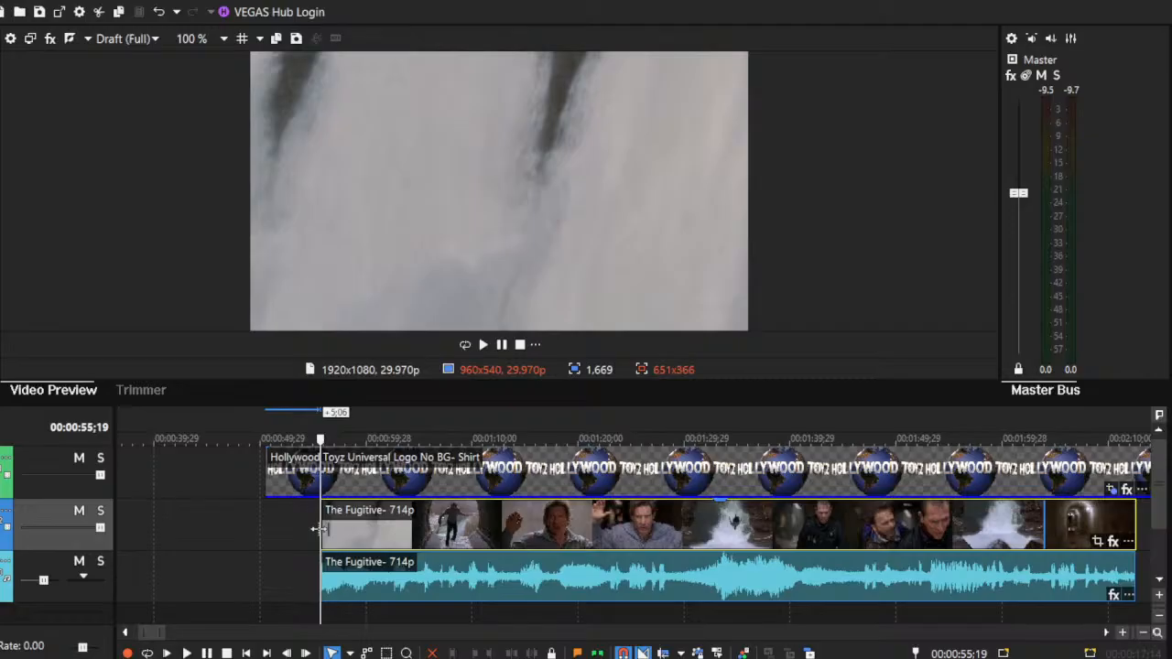
click(186, 653)
Step: Lower the gain of the dam segment's audio event in small increments
click(728, 565)
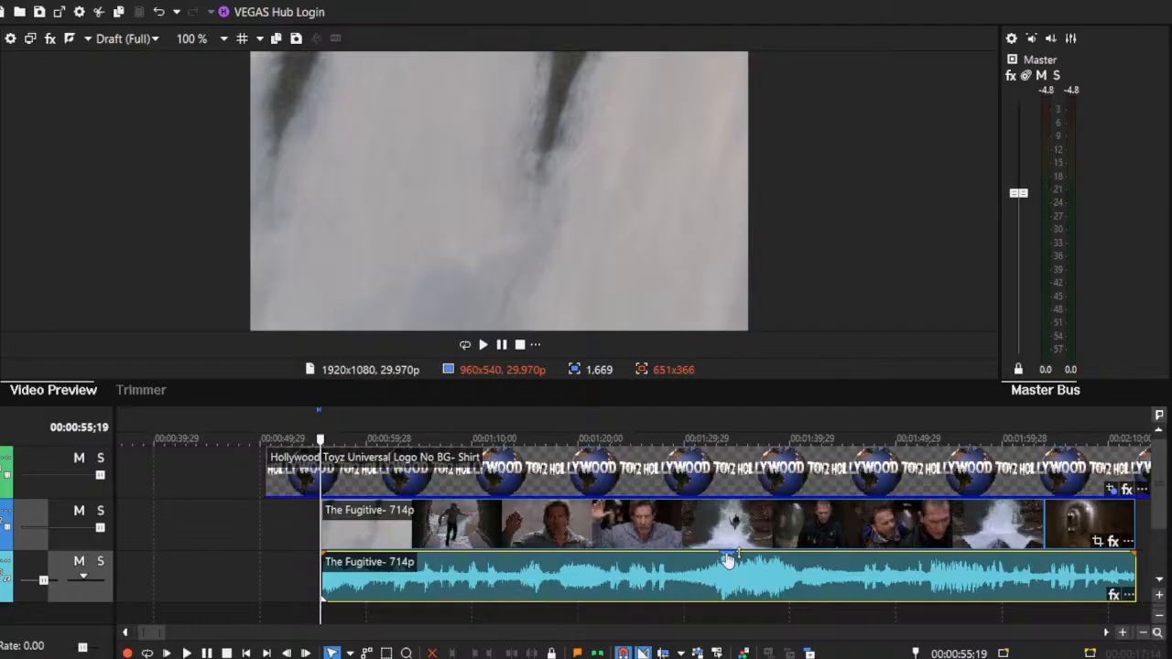
drag(730, 560, 731, 571)
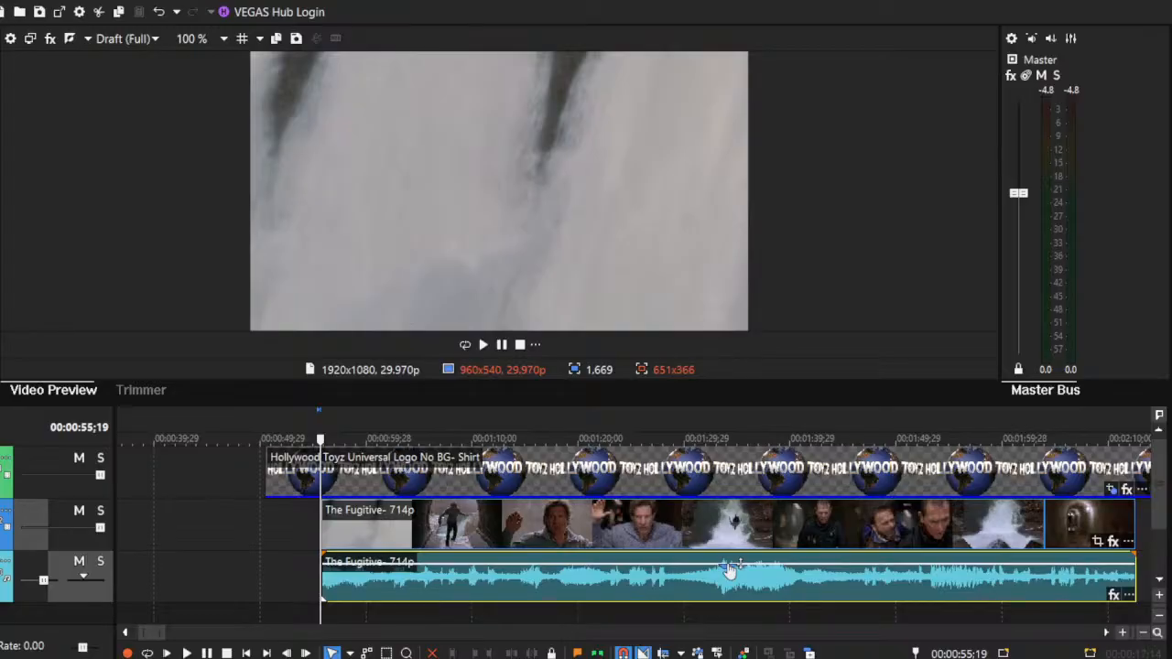
drag(730, 569, 730, 577)
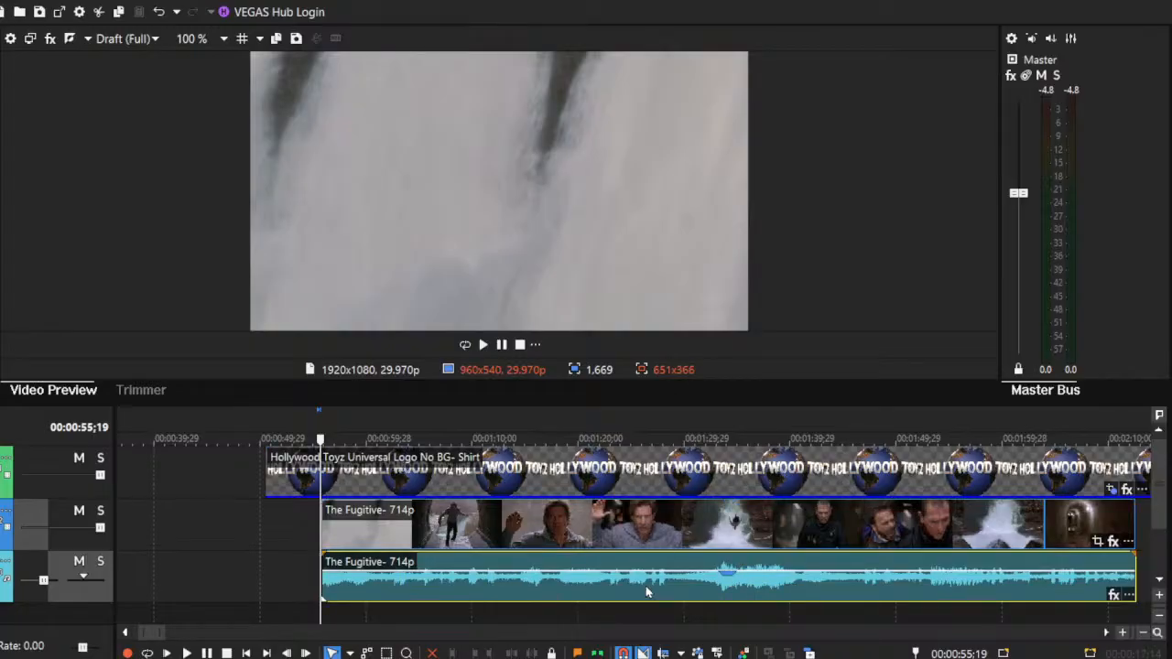
drag(730, 576, 730, 579)
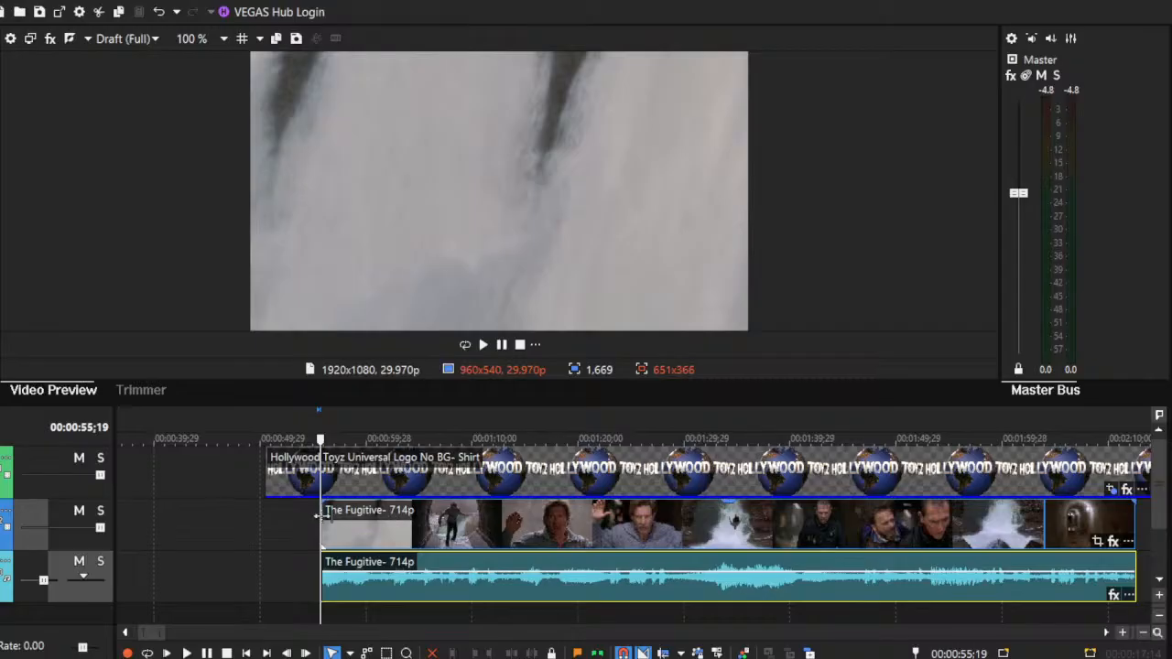
Step: Trim the waterfall shot off the dam segment's opening, up to 00:00:58;24, and play back the new opening
drag(323, 516, 355, 532)
click(354, 531)
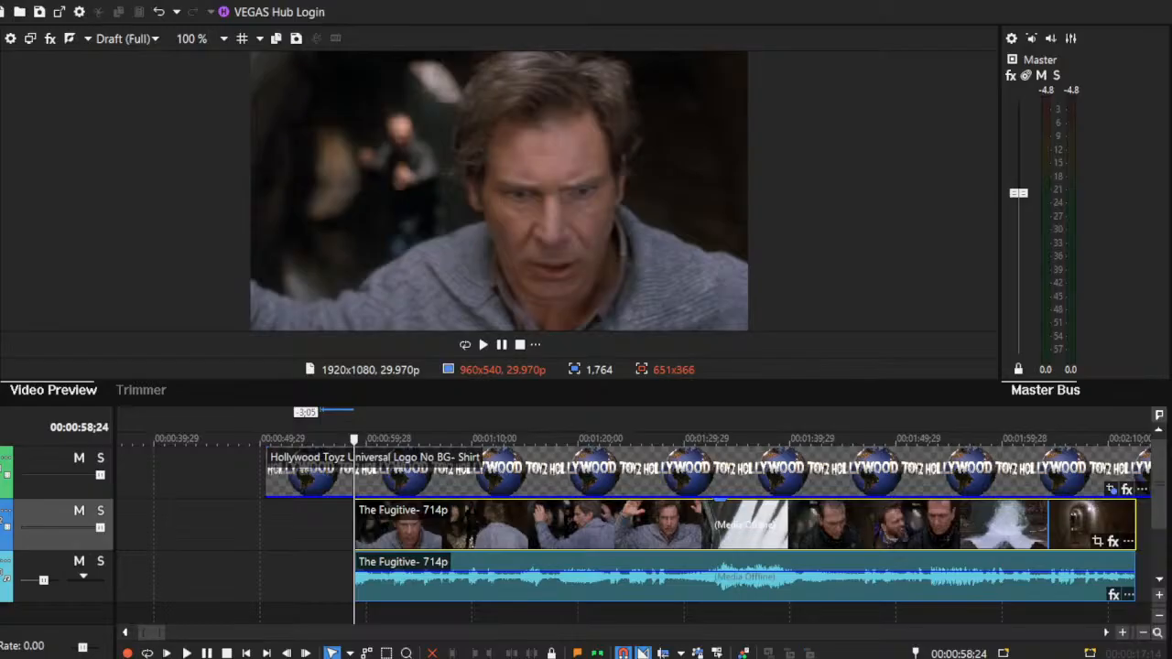
click(188, 653)
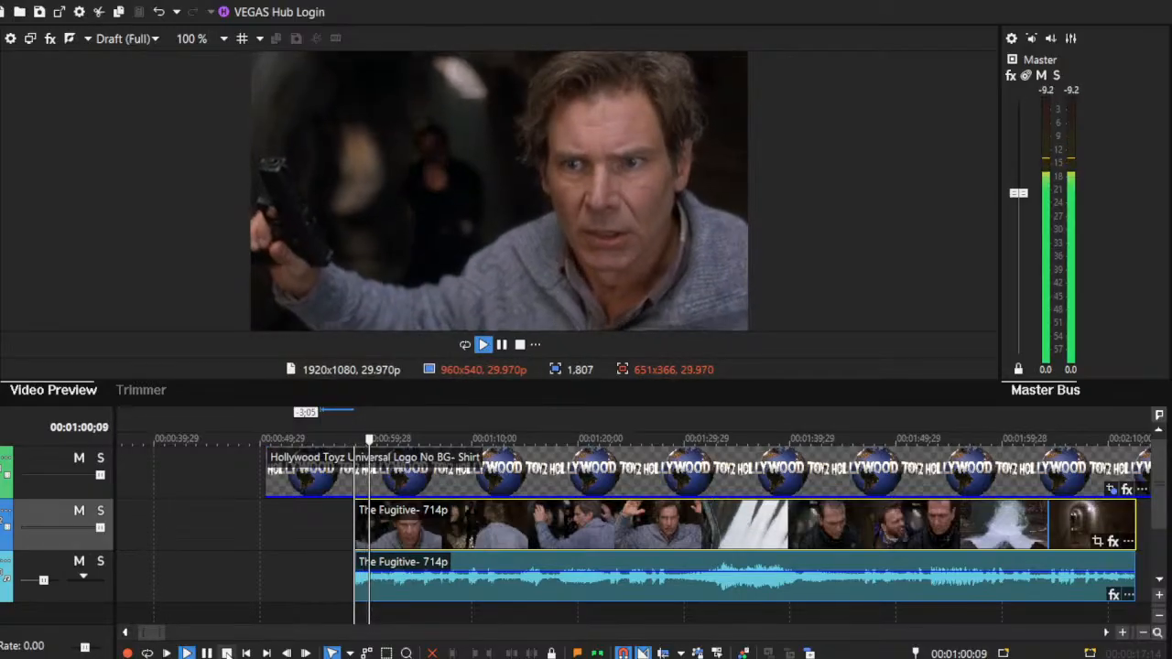
click(226, 653)
click(370, 530)
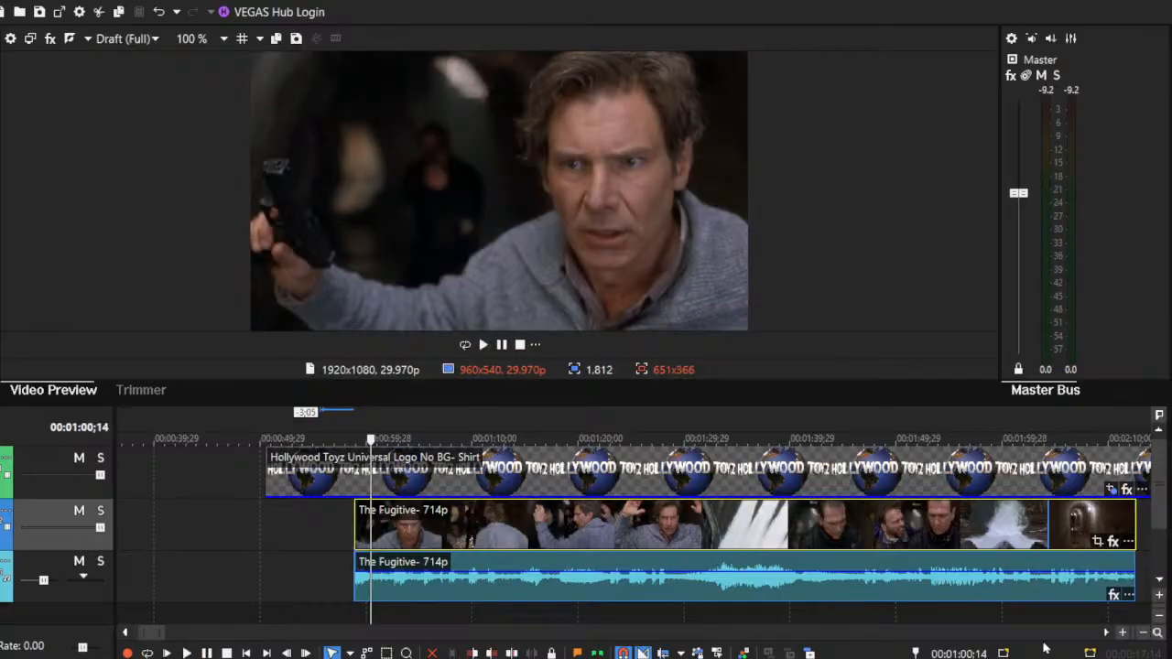
click(1122, 633)
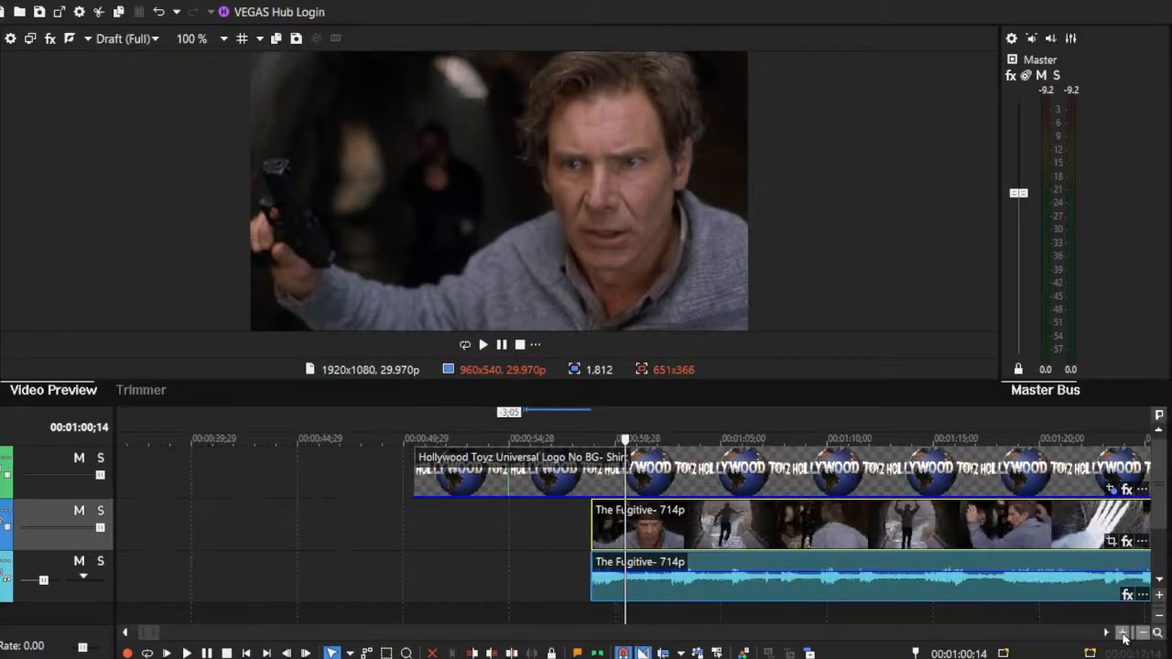
click(575, 531)
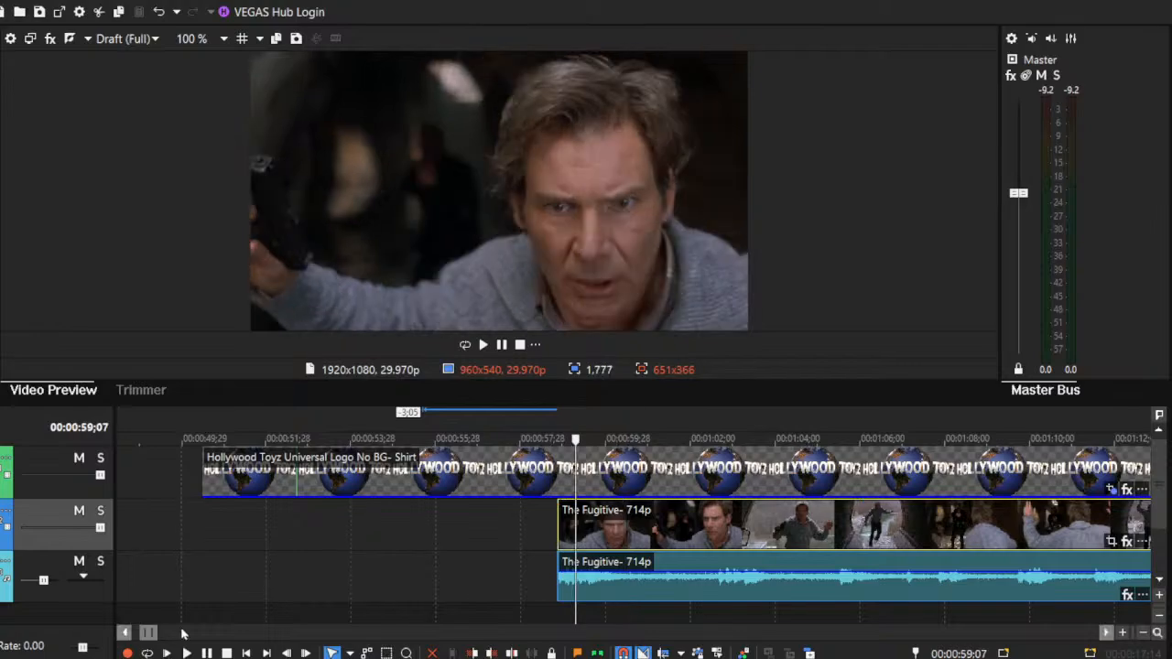
click(187, 653)
click(226, 653)
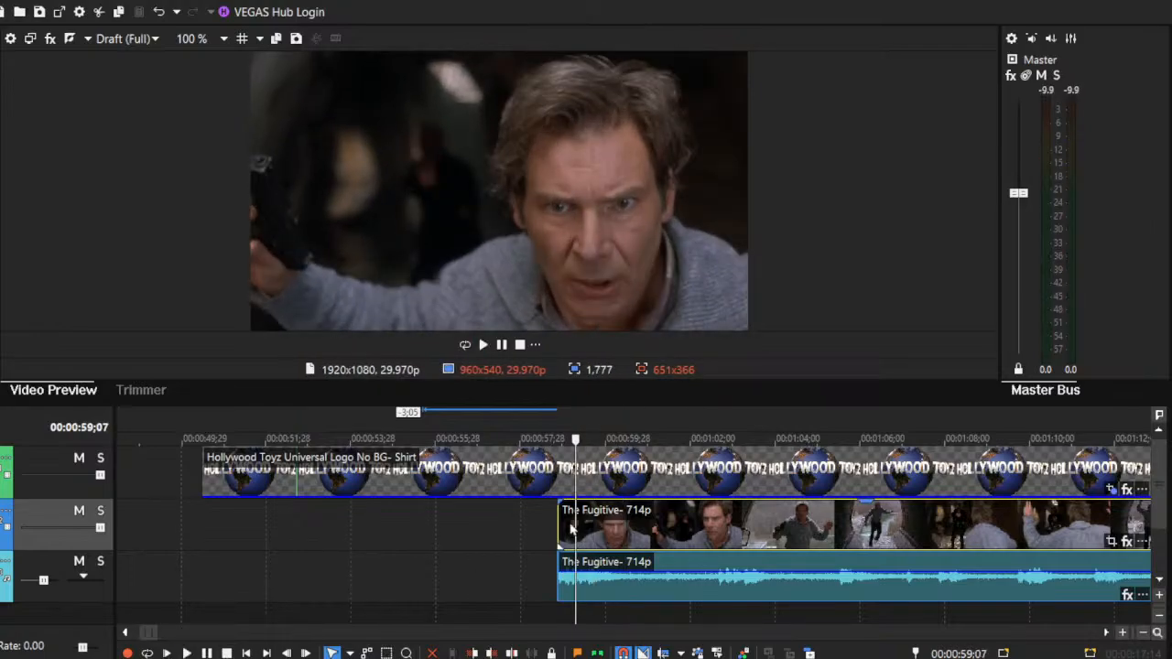
Step: Raise the Hollywood Toyz logo's opacity to about half over the footage and play the dam segment from its start
click(652, 485)
drag(692, 499, 699, 471)
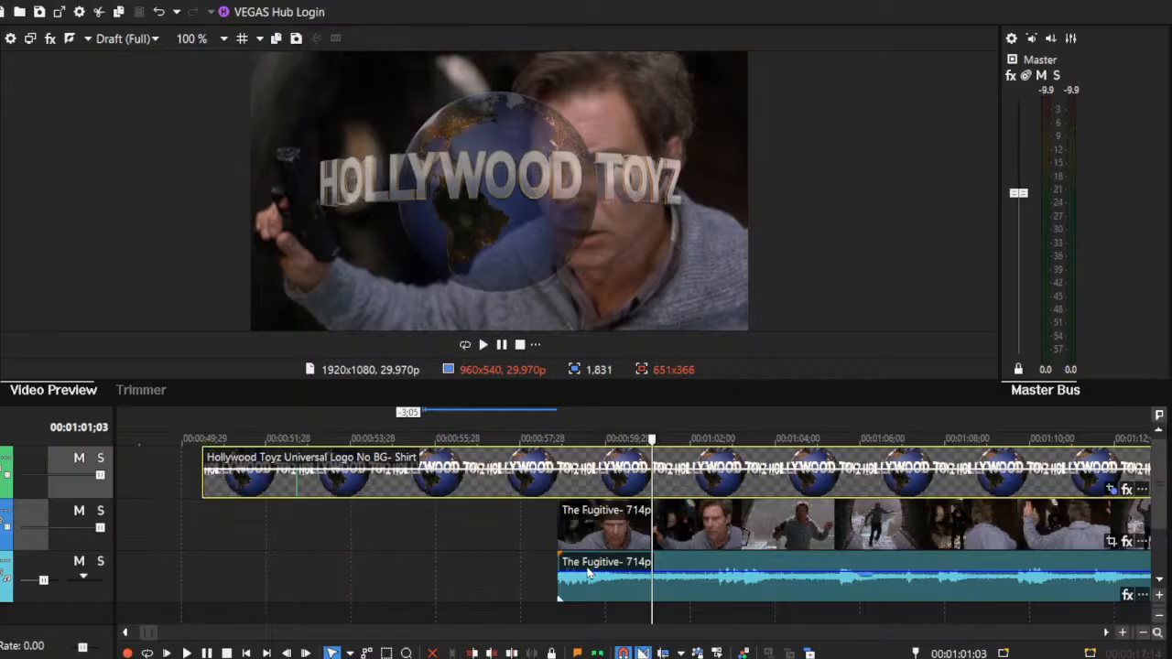
click(559, 537)
click(186, 653)
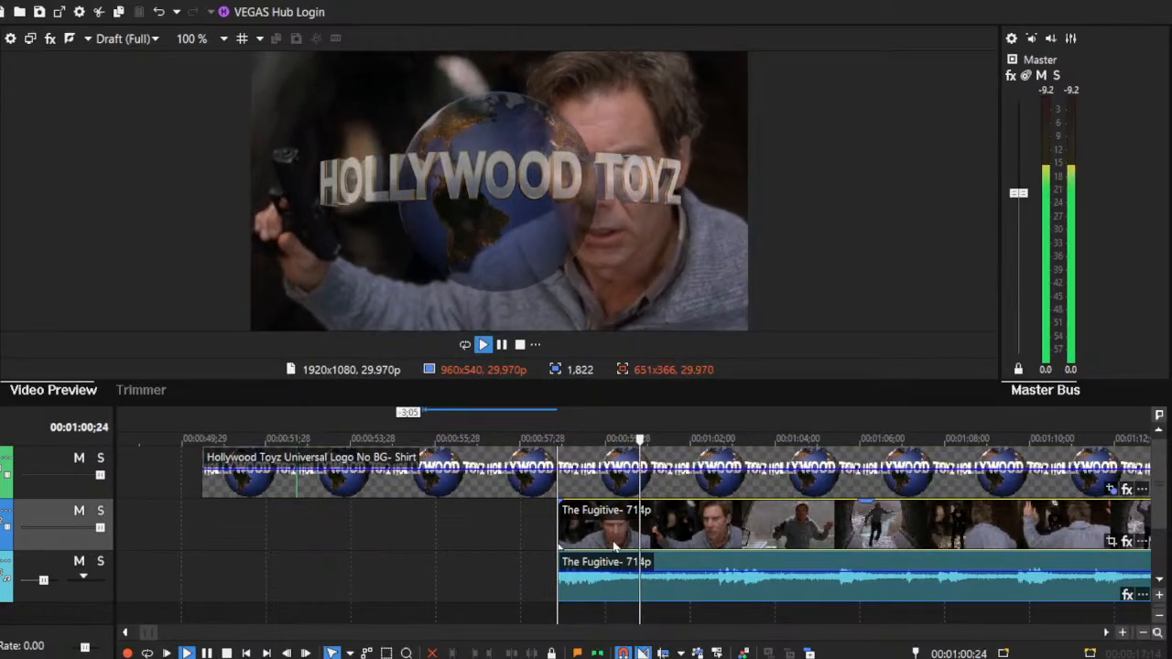
Step: Split the dam segment at 00:01:00;06 and remove about 2;09 of footage after the cut, closing the gap
key(s)
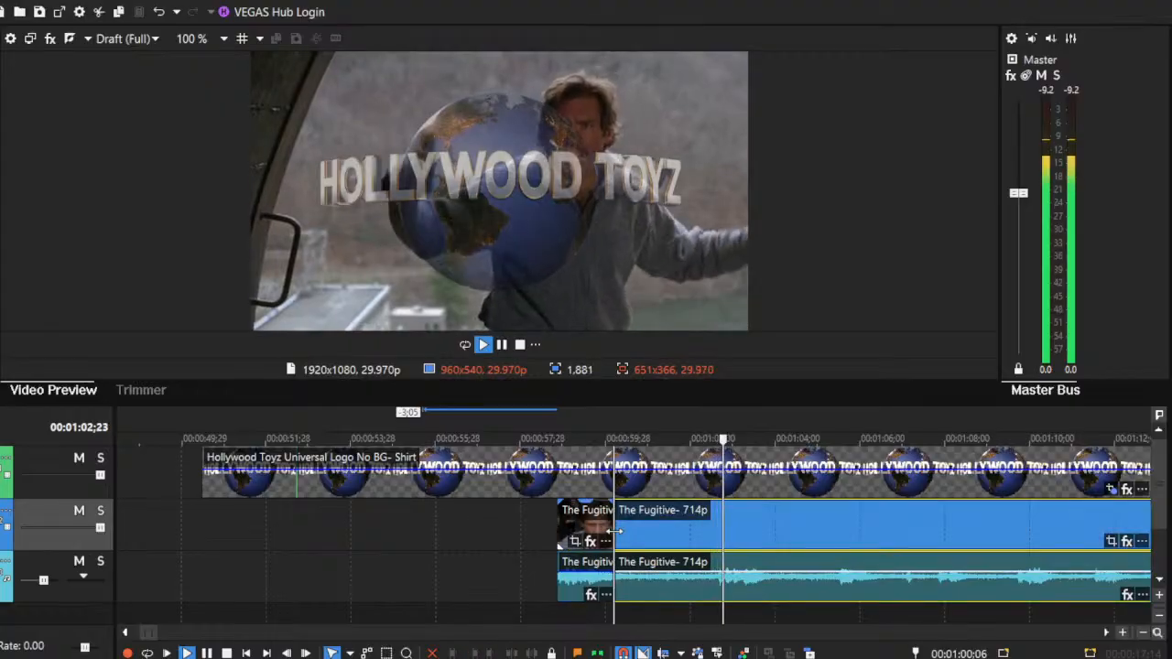
key(space)
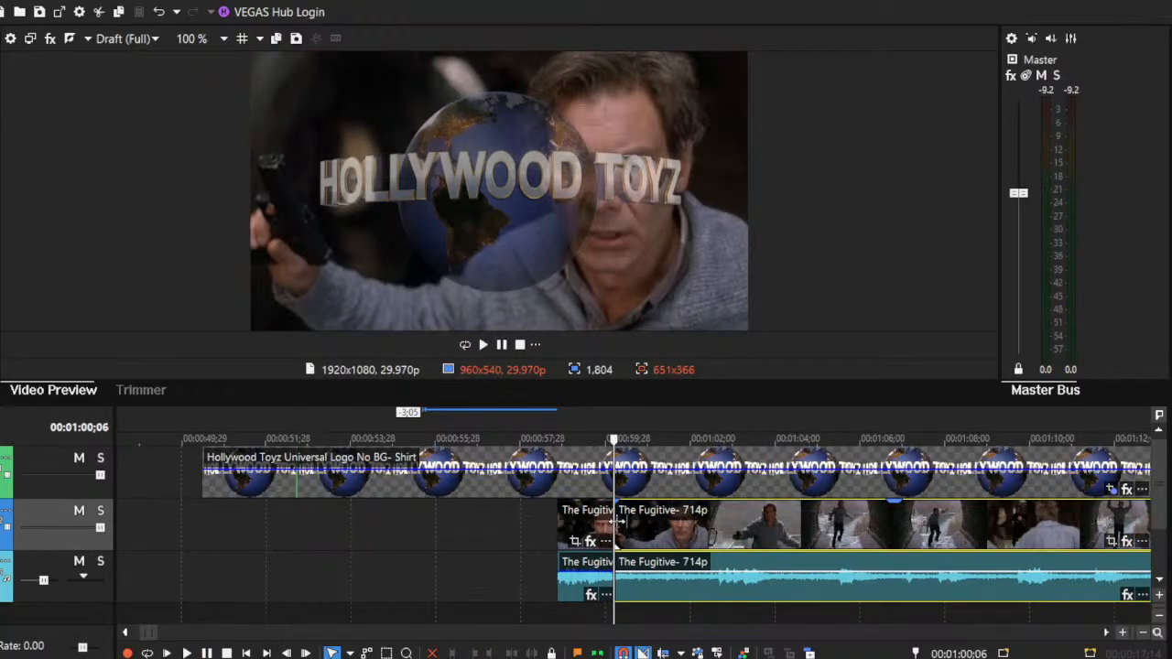
drag(615, 520, 711, 542)
key(ctrl+z)
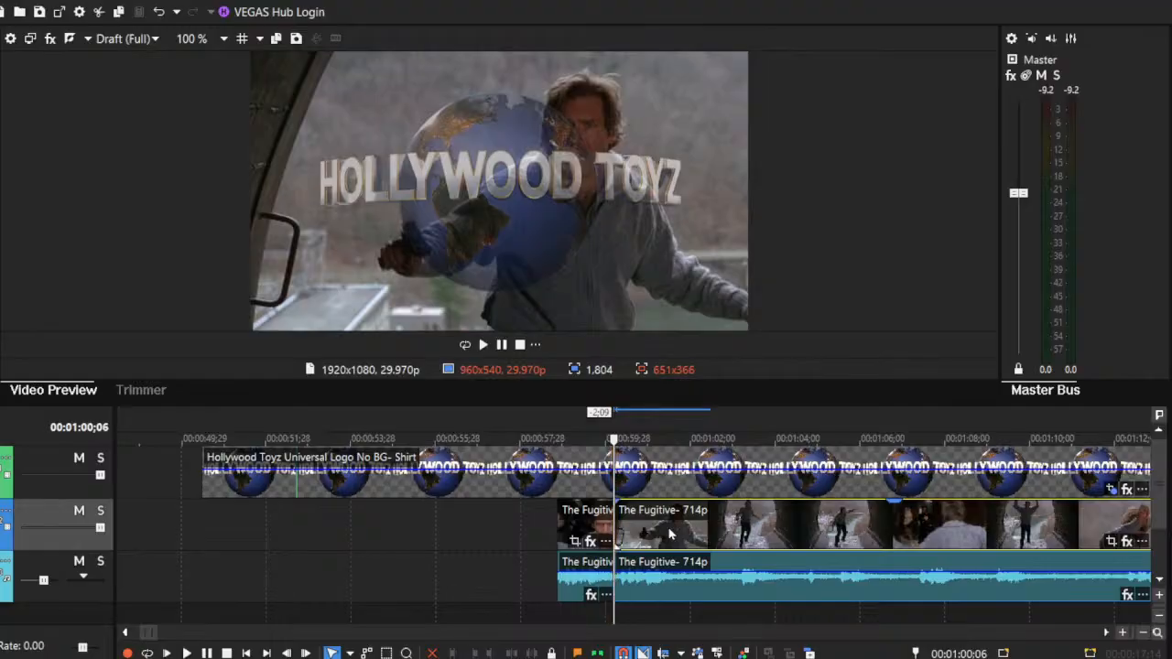
Step: Split the dam segment at 00:01:01;23 and remove about 1;11 of footage after the cut, closing the gap
click(204, 652)
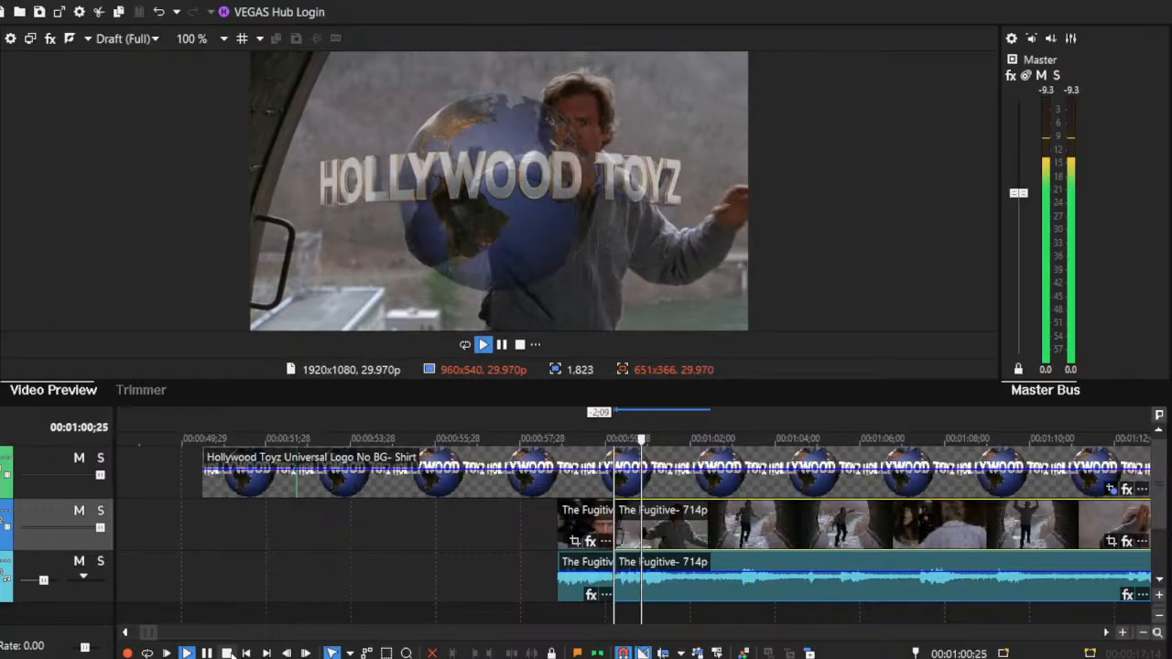
key(s)
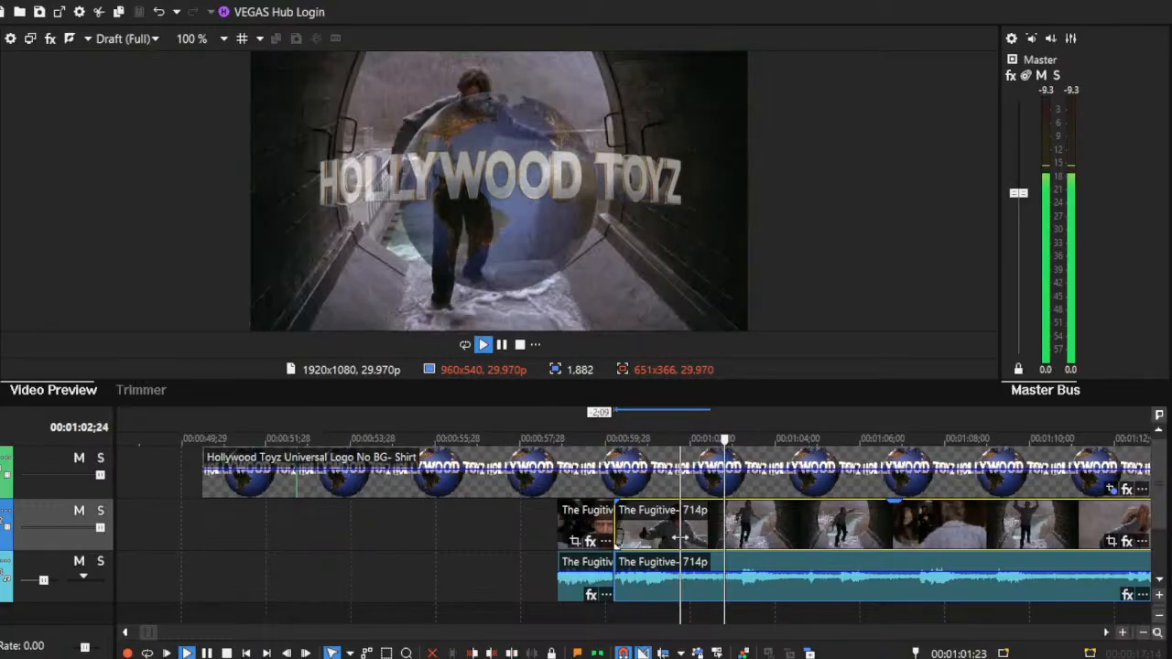
click(685, 536)
drag(685, 536, 739, 533)
key(space)
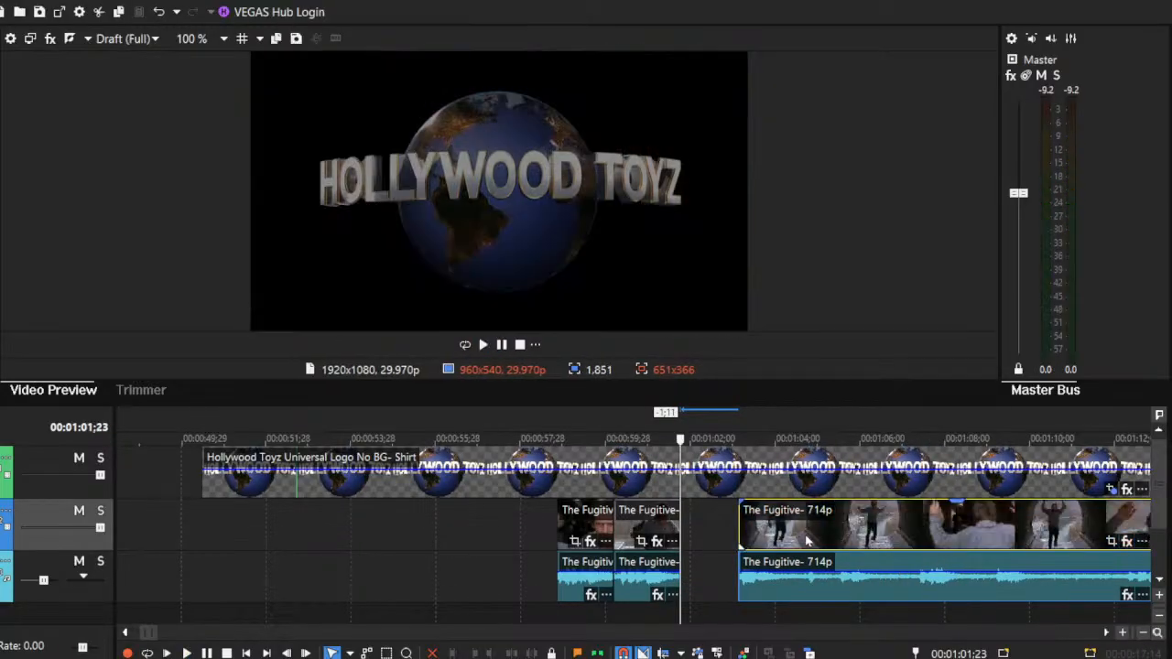
drag(809, 538, 752, 537)
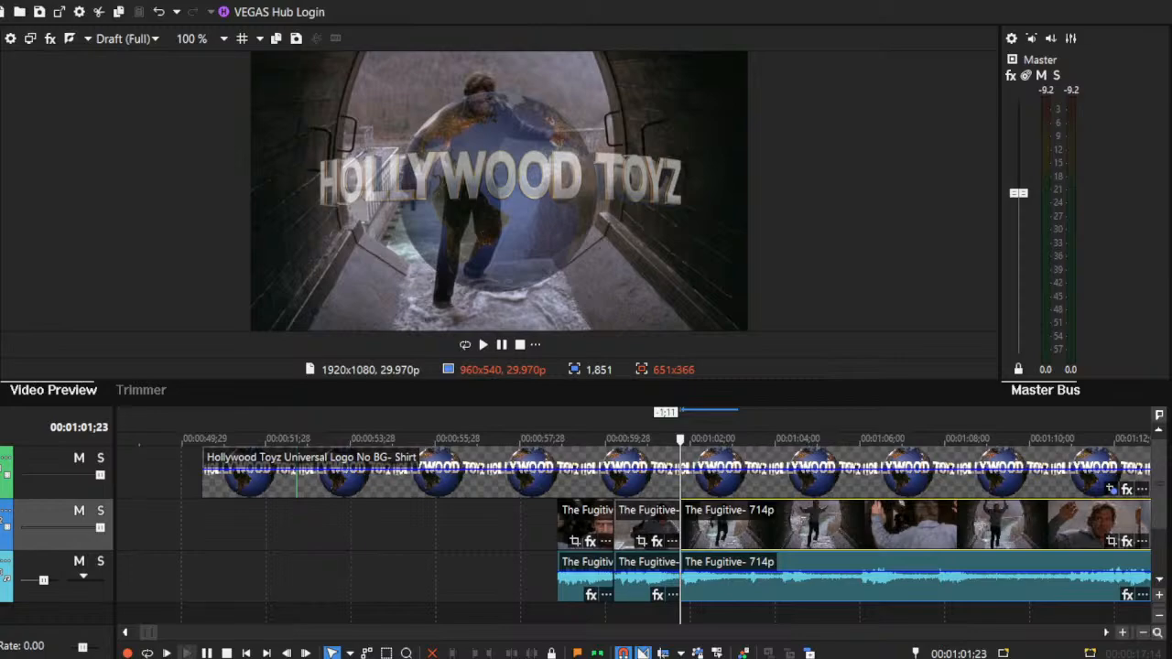
Step: Split the dam segment at 00:01:02;22 and remove about 1;07 of footage after the cut, closing the gap
key(space)
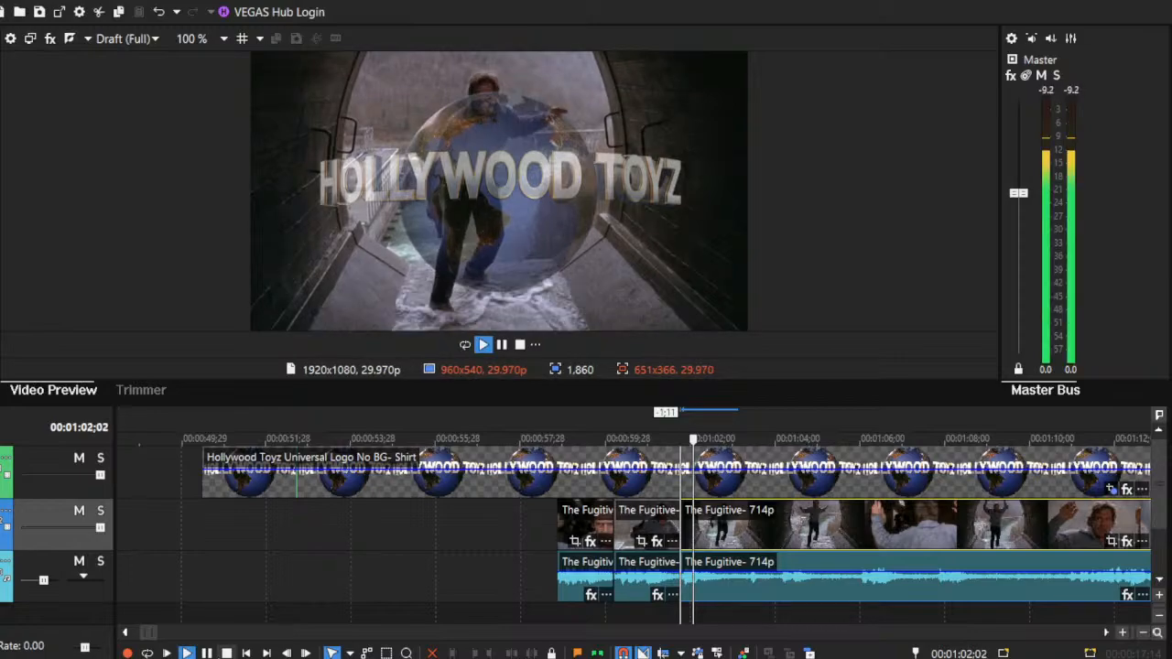
click(722, 536)
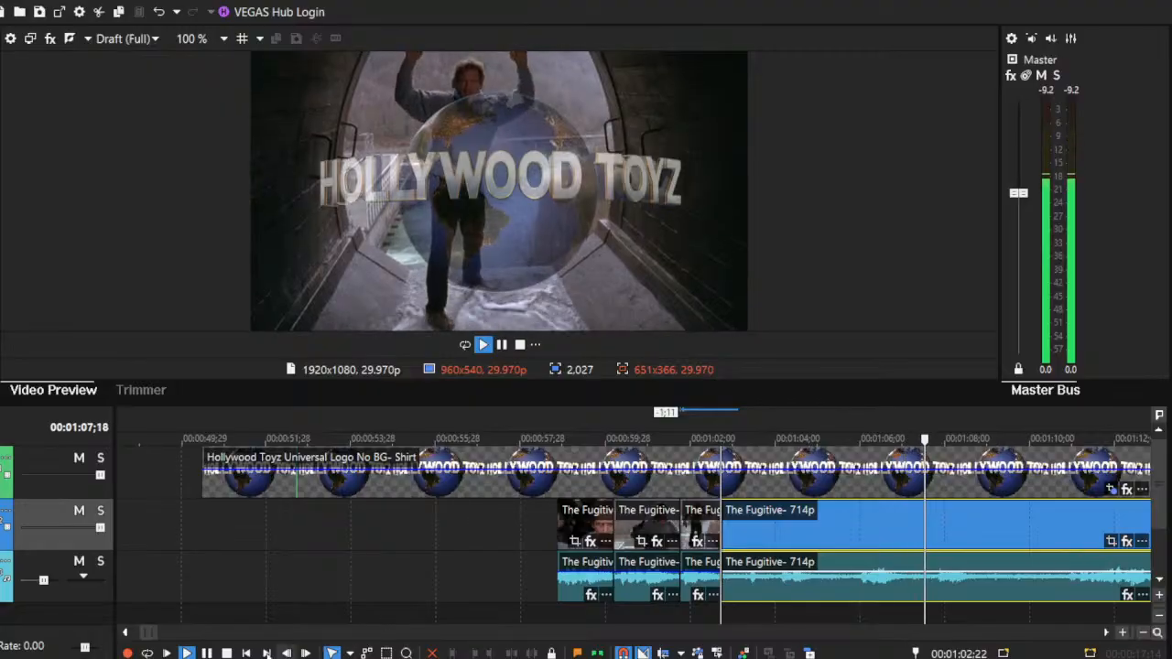
click(227, 653)
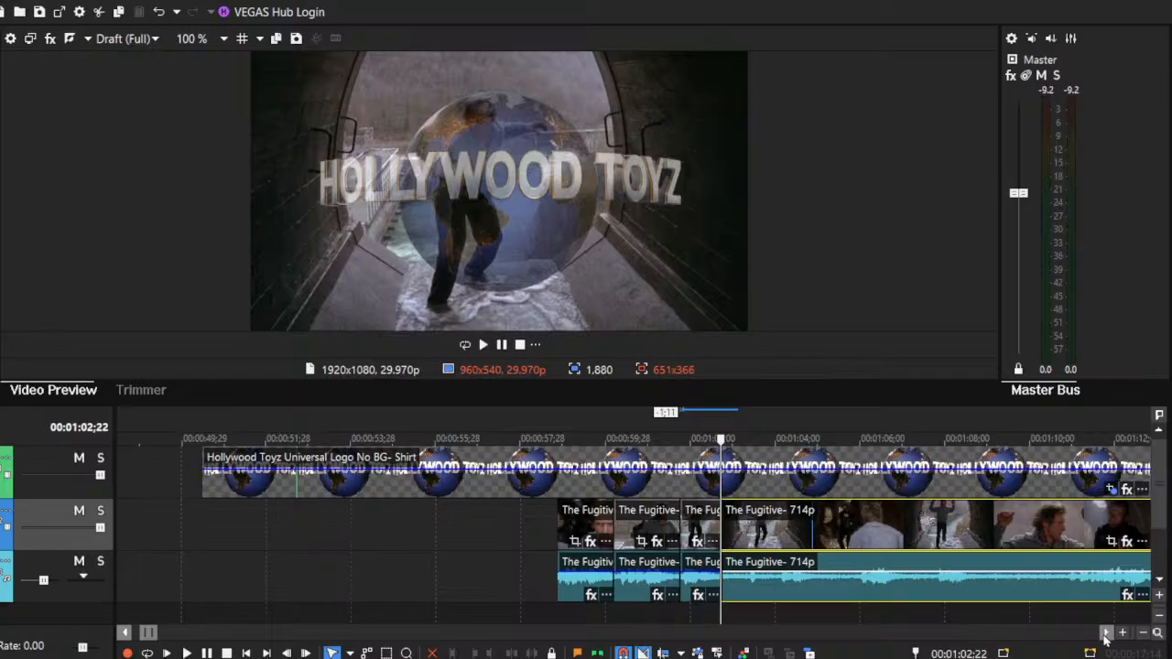
drag(1104, 633, 1104, 634)
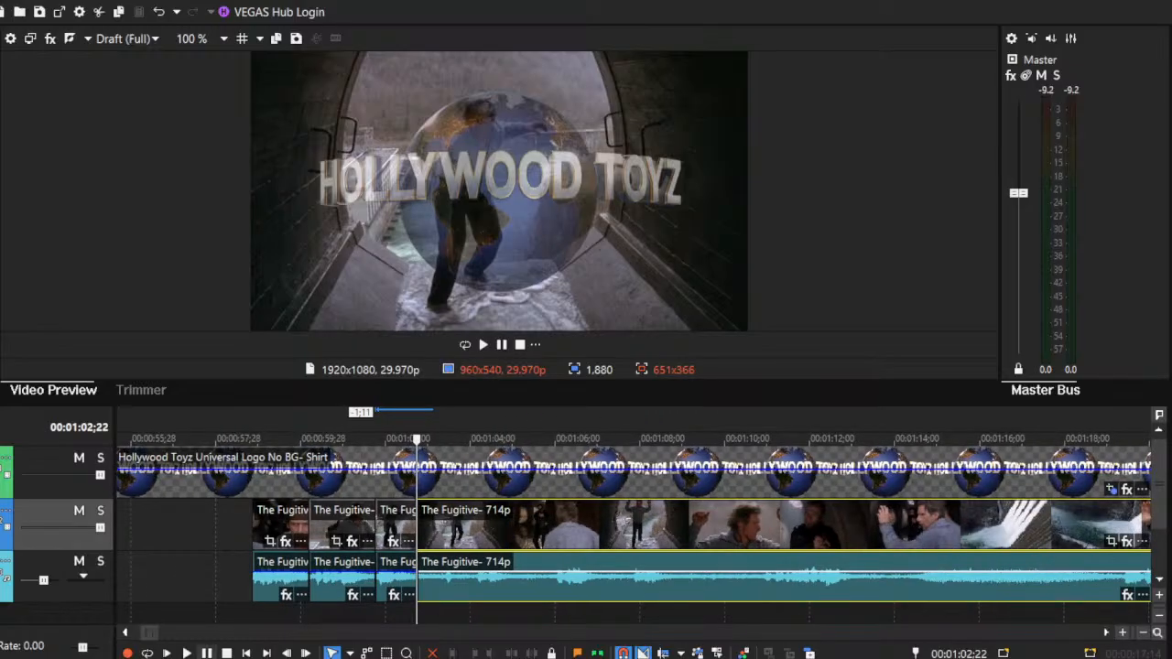
click(185, 653)
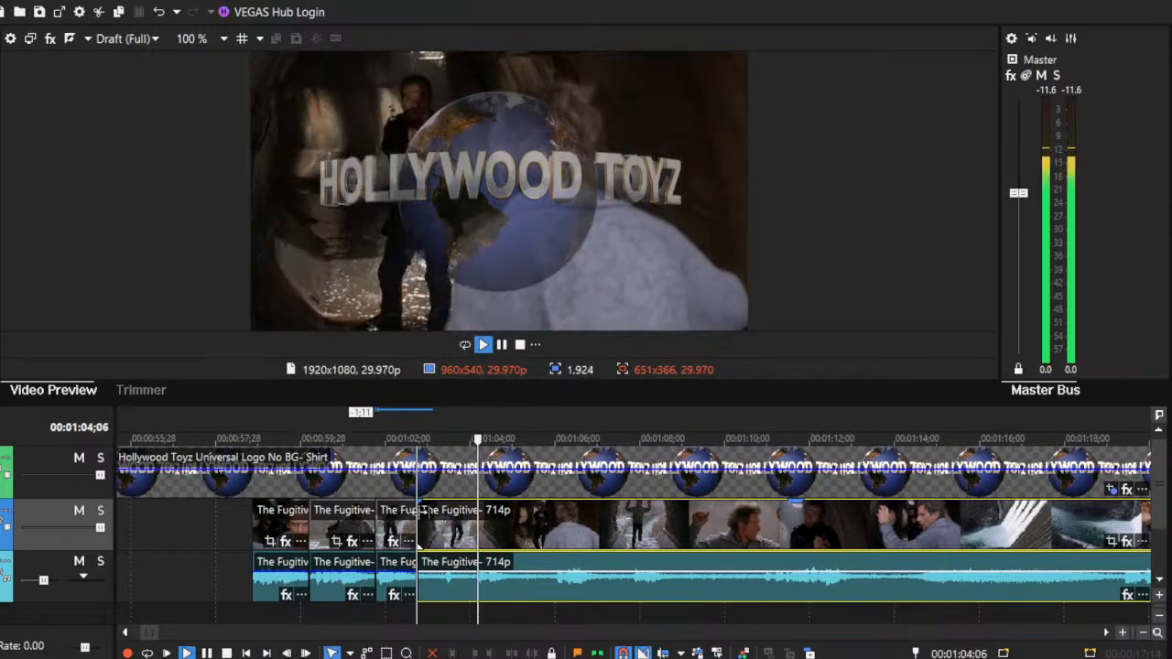
drag(418, 526, 456, 534)
key(space)
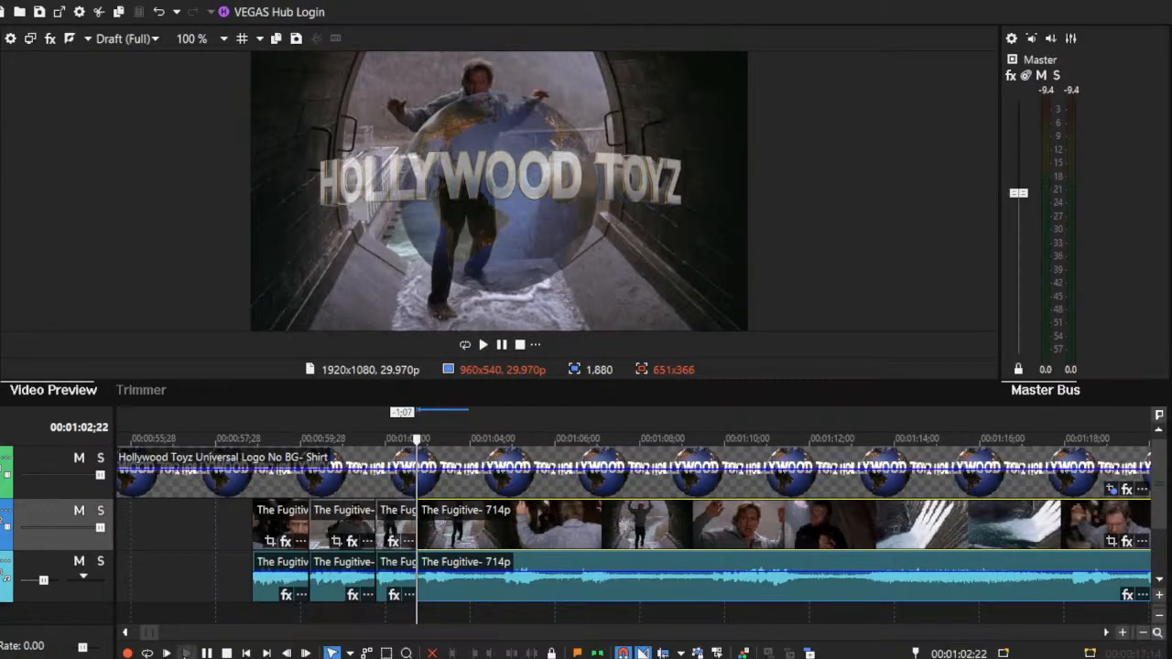
Step: Split the dam segment at 00:01:03;28 and remove about 0;20 of footage after the cut, closing the gap
key(space)
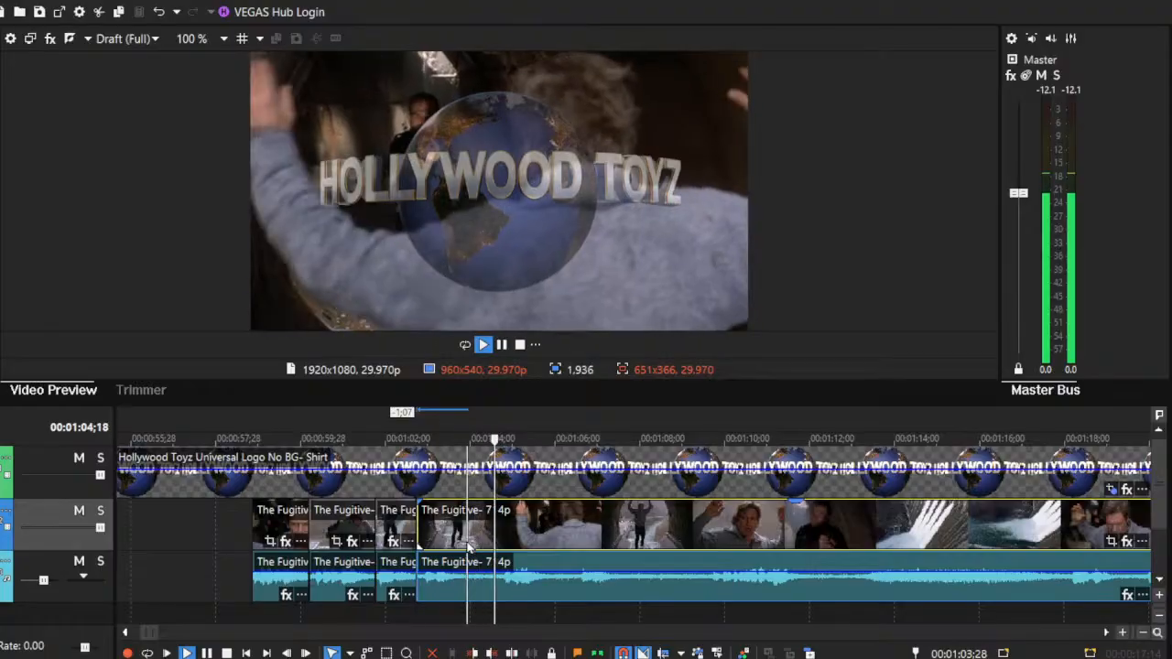
key(s)
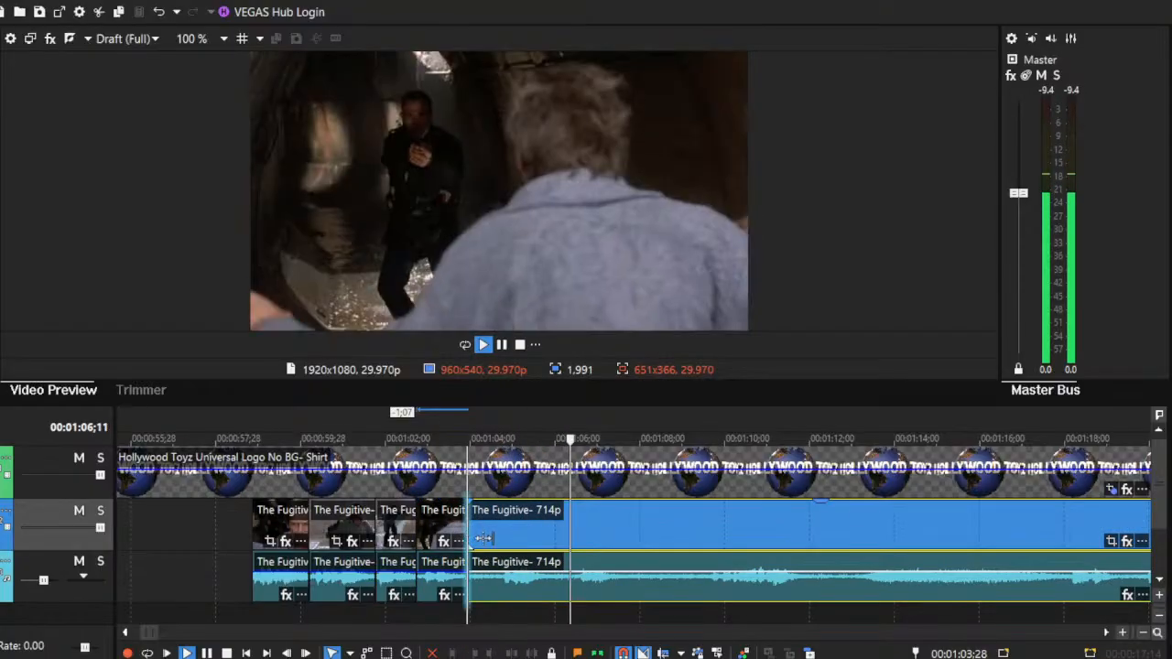
drag(468, 536, 495, 536)
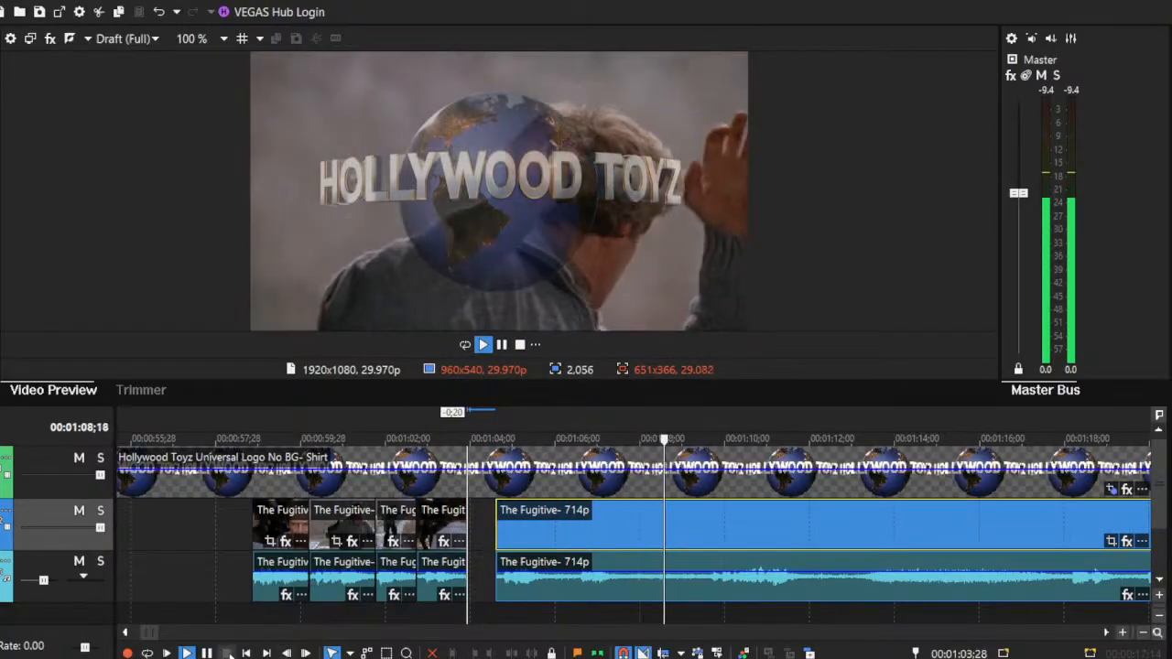
key(space)
key(ctrl+z)
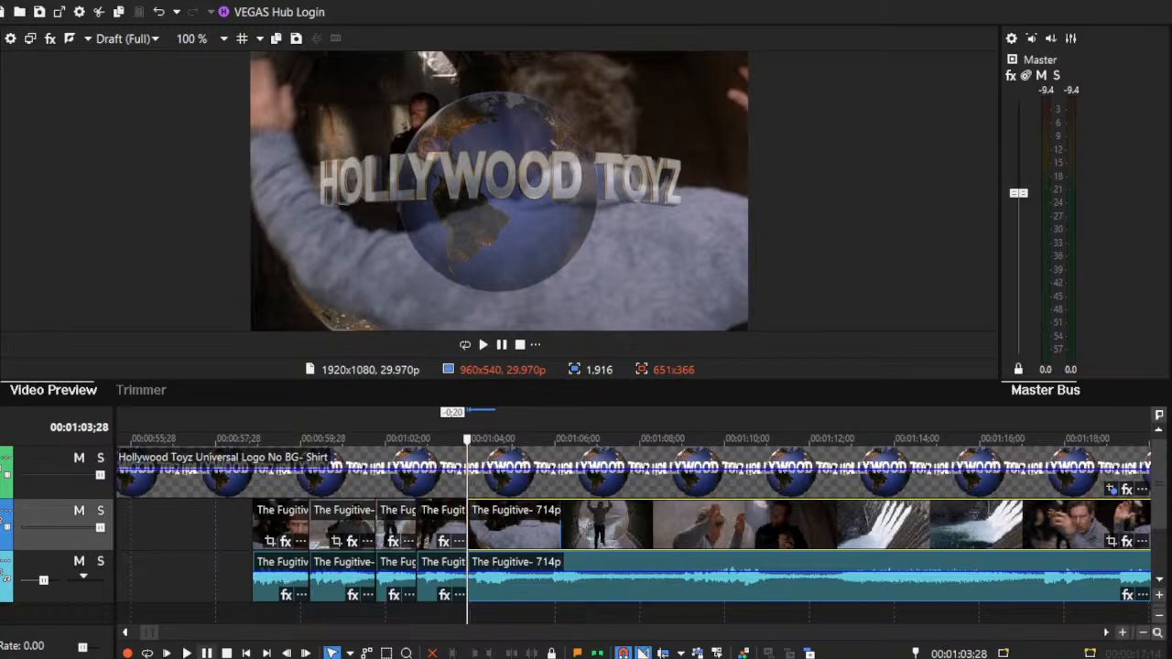
Step: Split the dam segment at 00:01:05;08 and remove about 0;16 of footage after the cut, closing the gap
key(space)
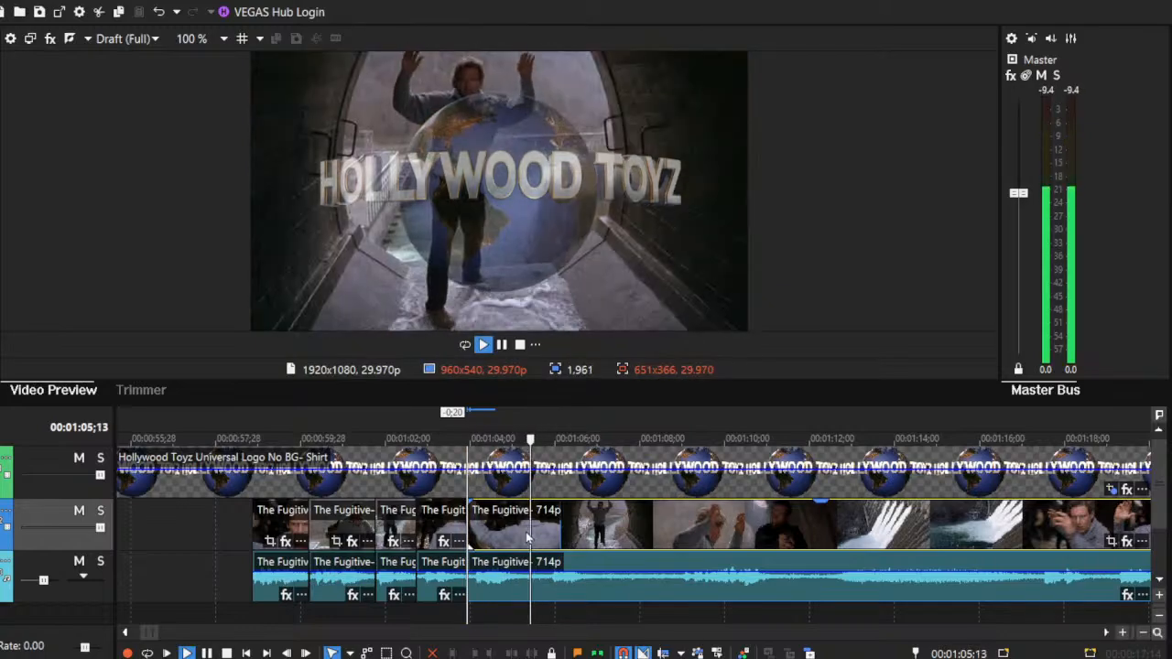
drag(469, 531, 525, 529)
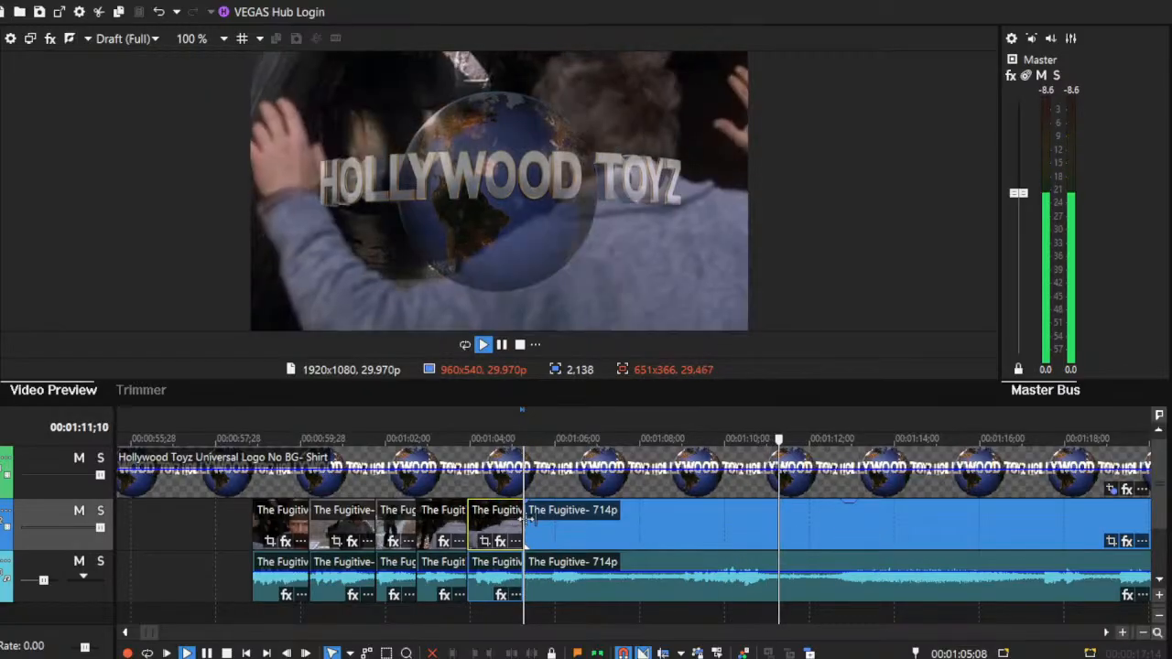
drag(529, 520, 593, 537)
click(227, 653)
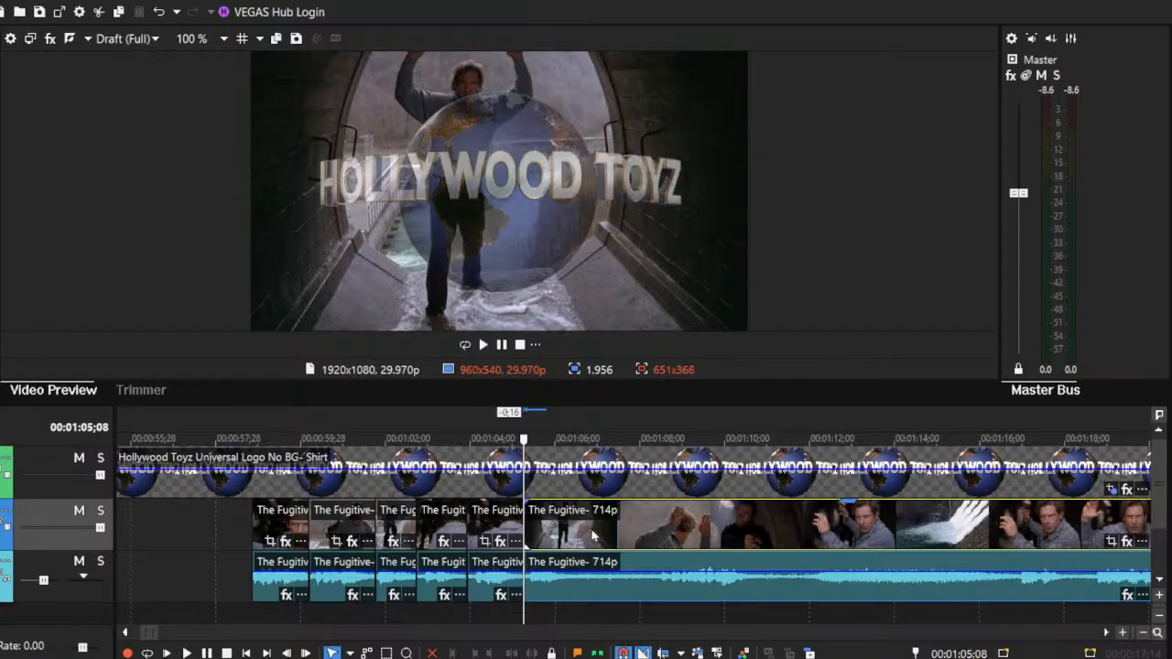
Step: Split the dam segment at 00:01:06;13 and remove about 1;26 of footage after the cut, closing the gap
key(space)
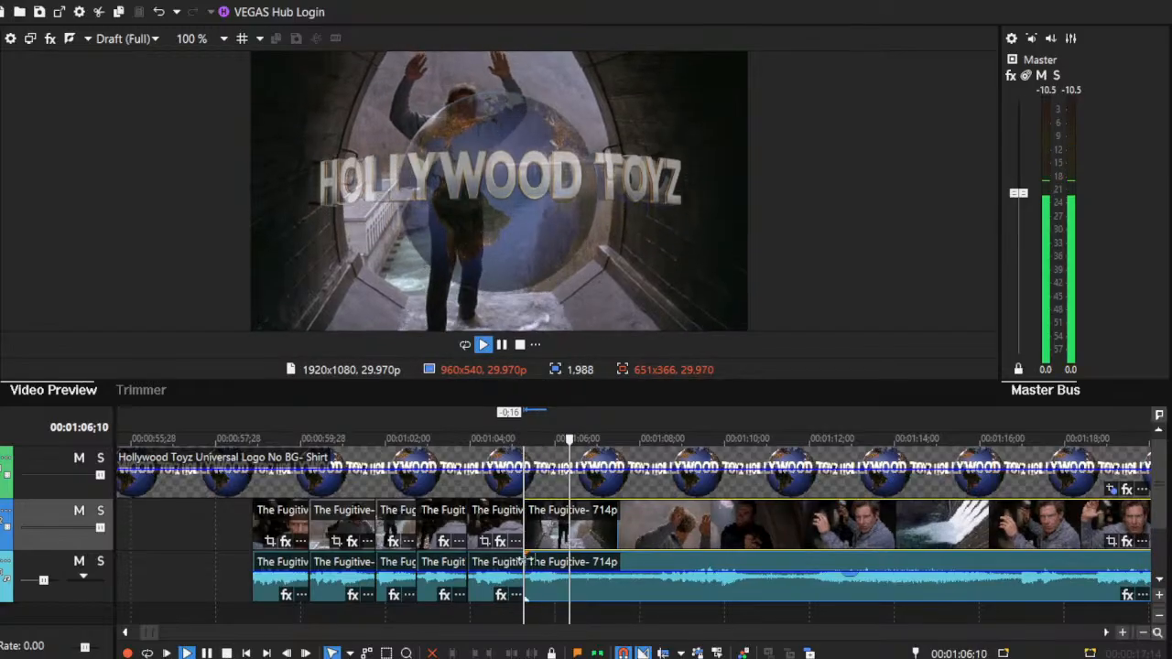
click(577, 545)
key(s)
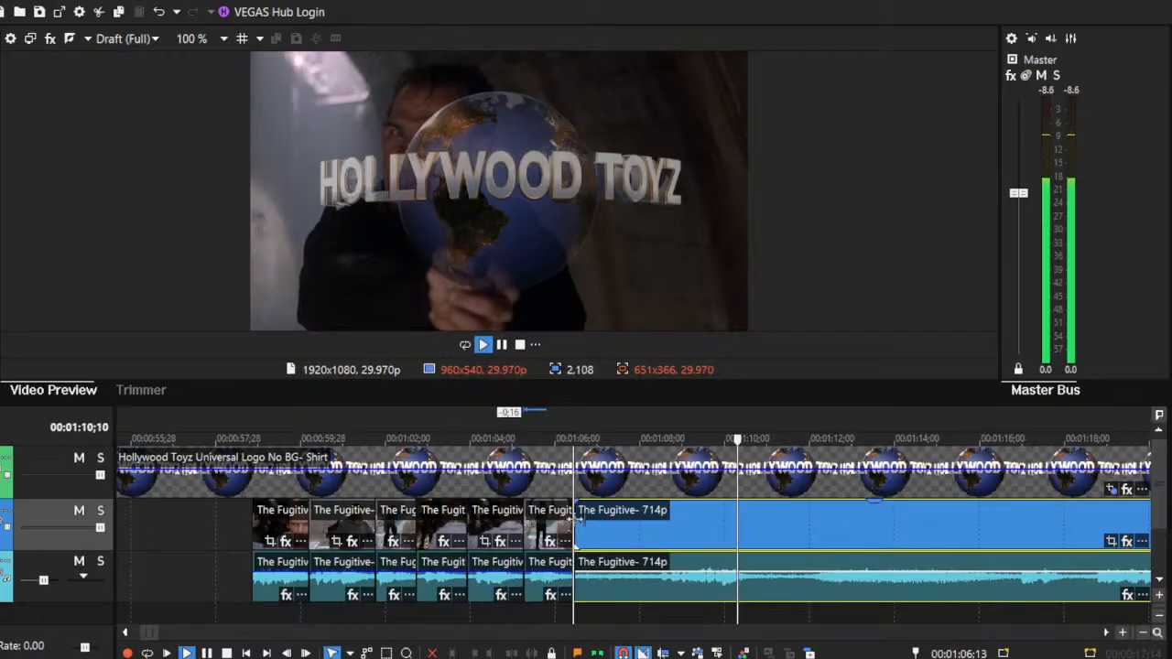
mouse_move(634, 527)
mouse_down()
mouse_move(718, 528)
mouse_move(647, 542)
mouse_up()
key(space)
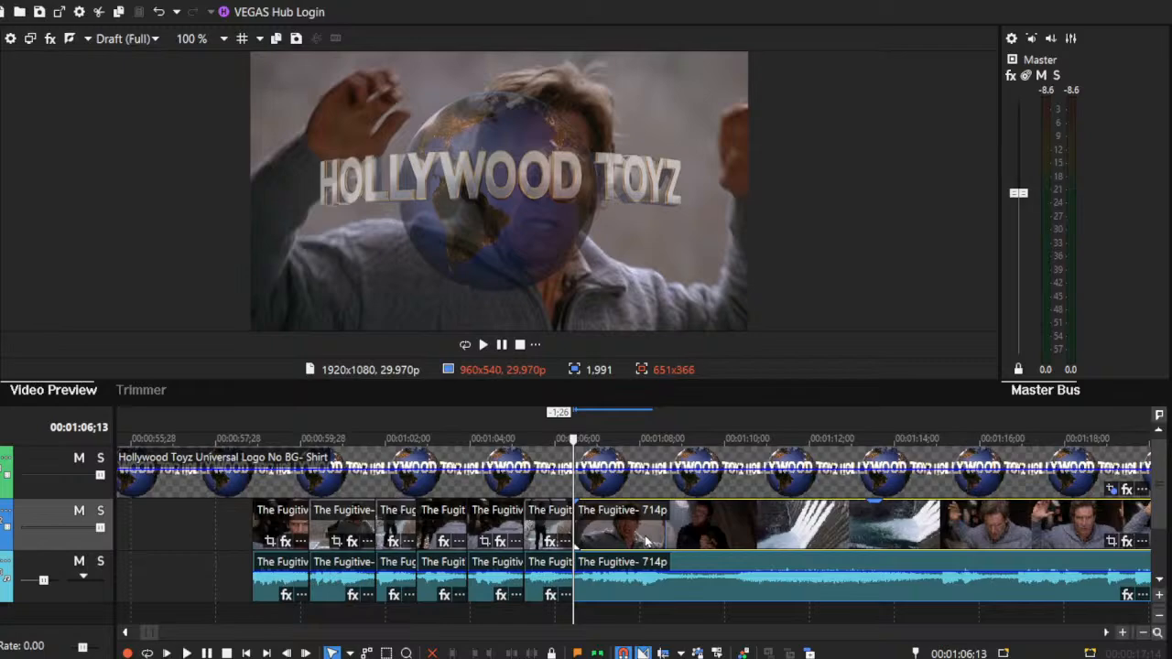
Step: Split the dam segment at 00:01:09;01, remove the waterfall footage after the cut, and close the gap of about 5;28
click(554, 524)
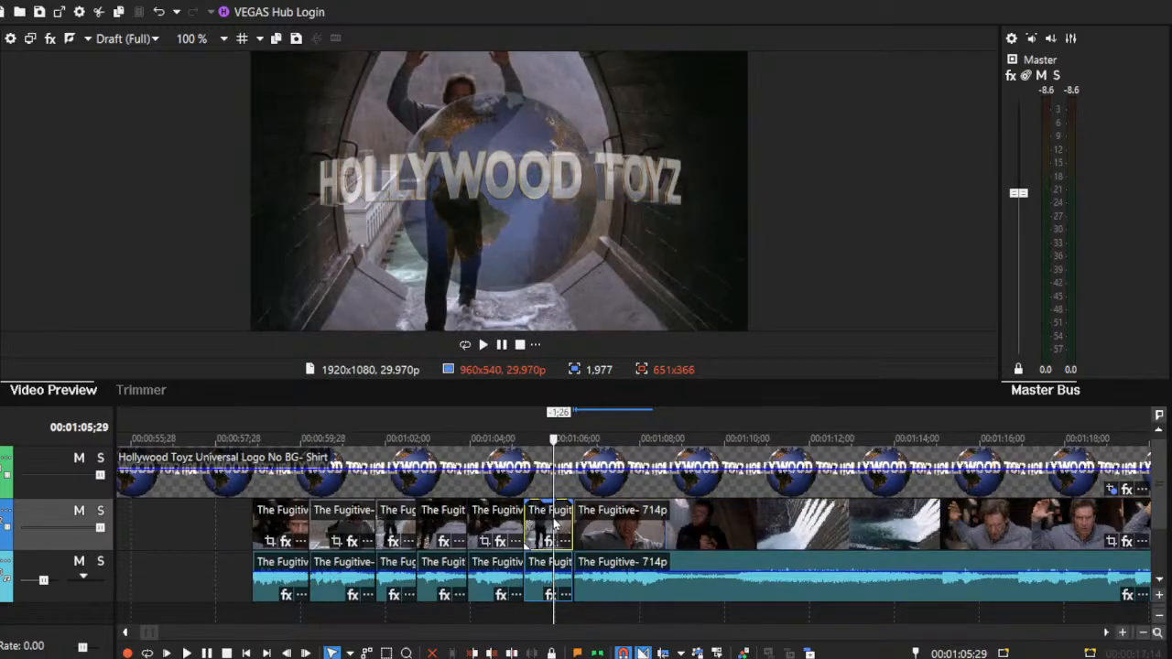
click(188, 653)
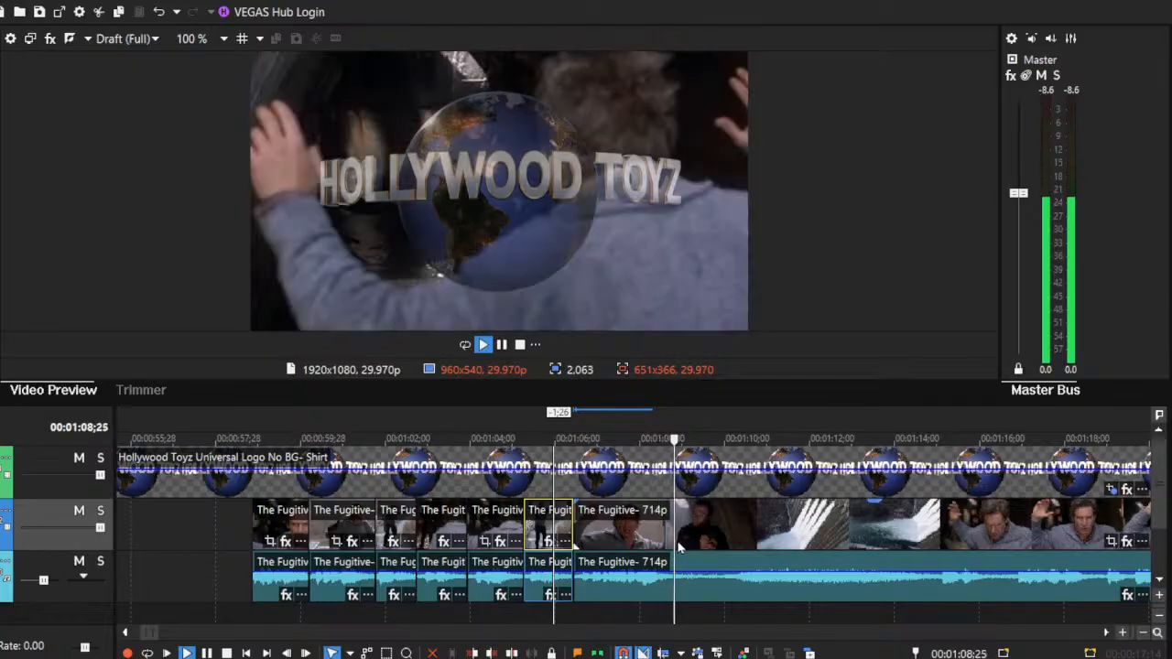
click(685, 546)
key(s)
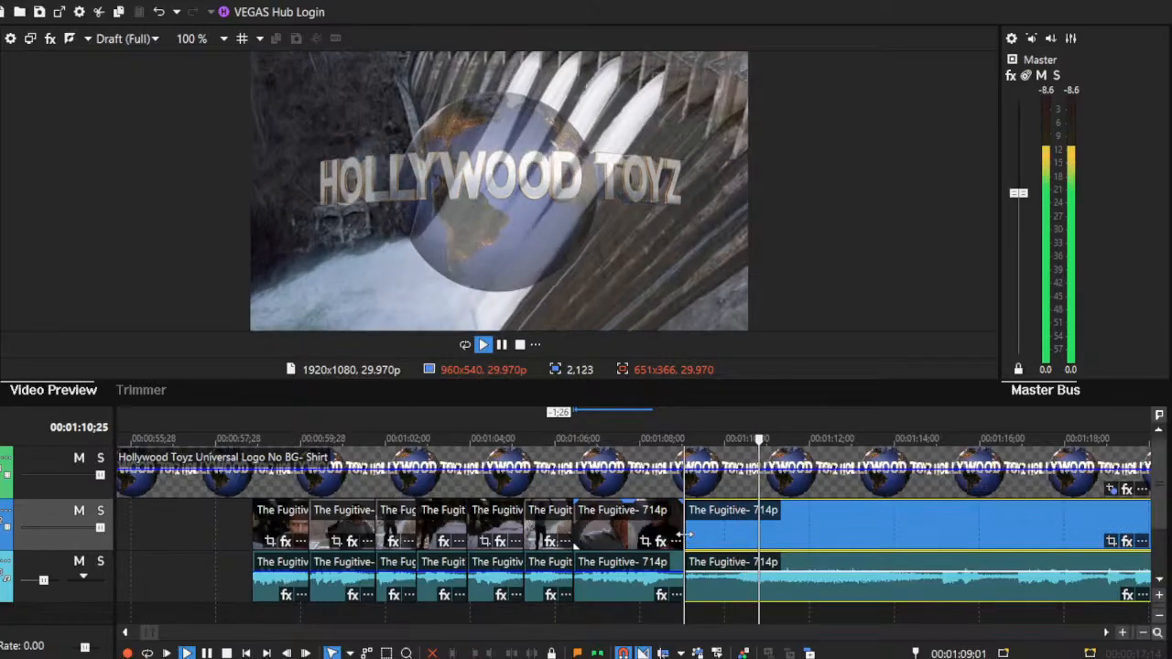
drag(693, 513, 807, 512)
scroll(534, 520, right, 3)
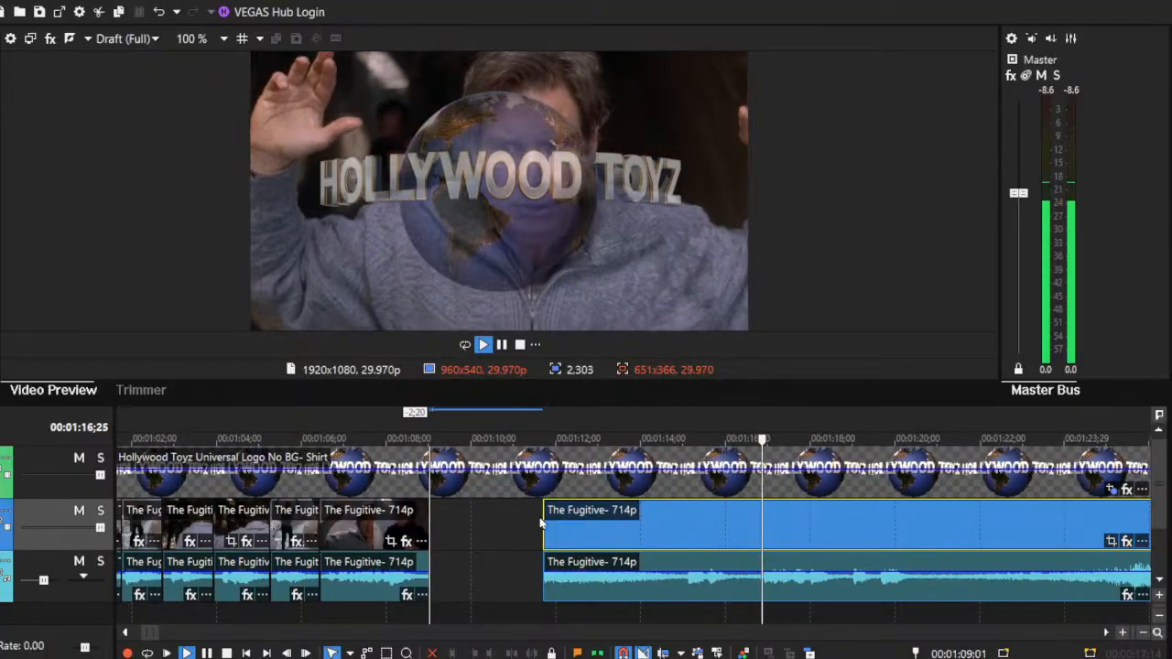
drag(542, 522, 684, 540)
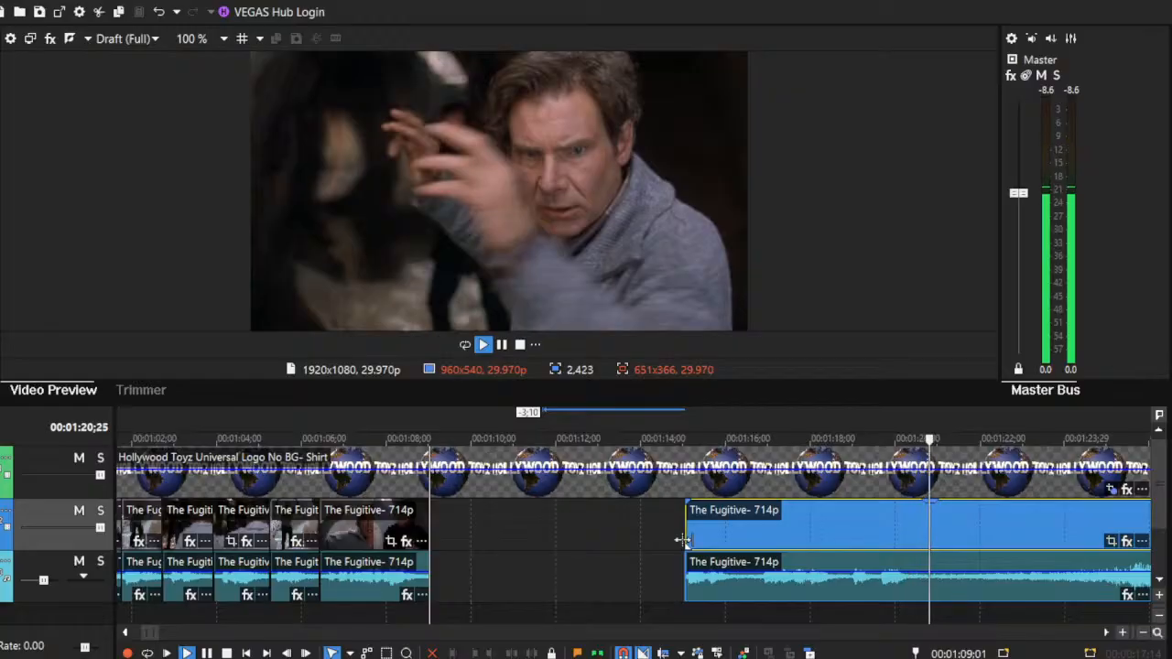
key(space)
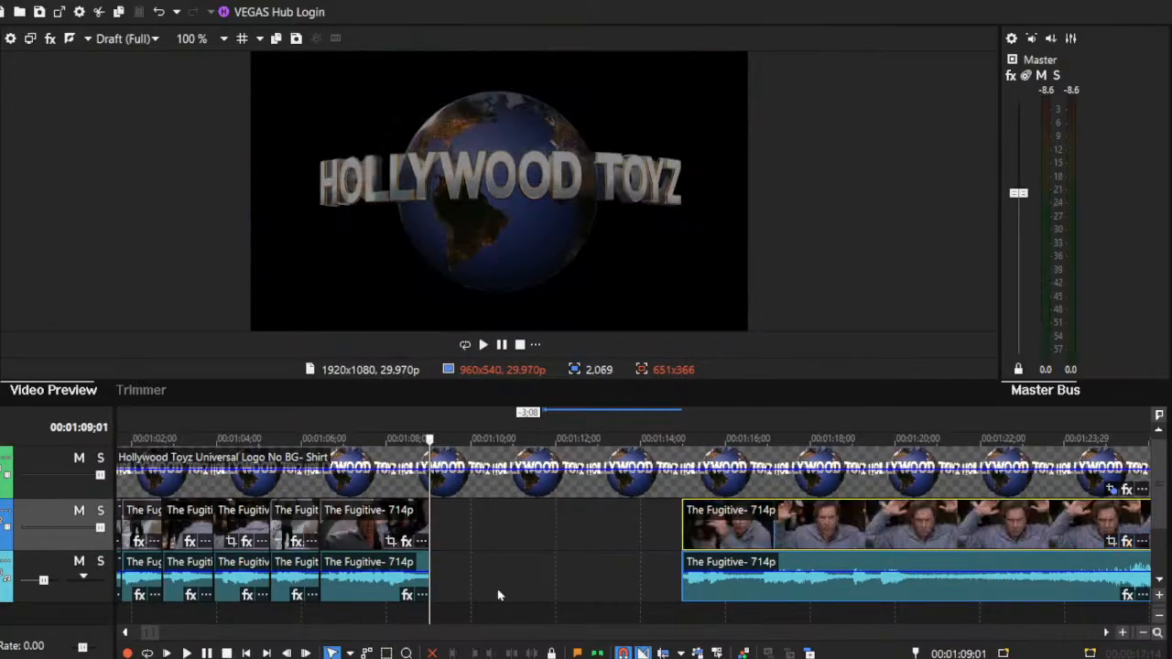
drag(747, 536, 498, 536)
Step: Split the dam segment at 00:01:10;12 and remove about 0;13 of footage after the cut, closing the gap
click(187, 652)
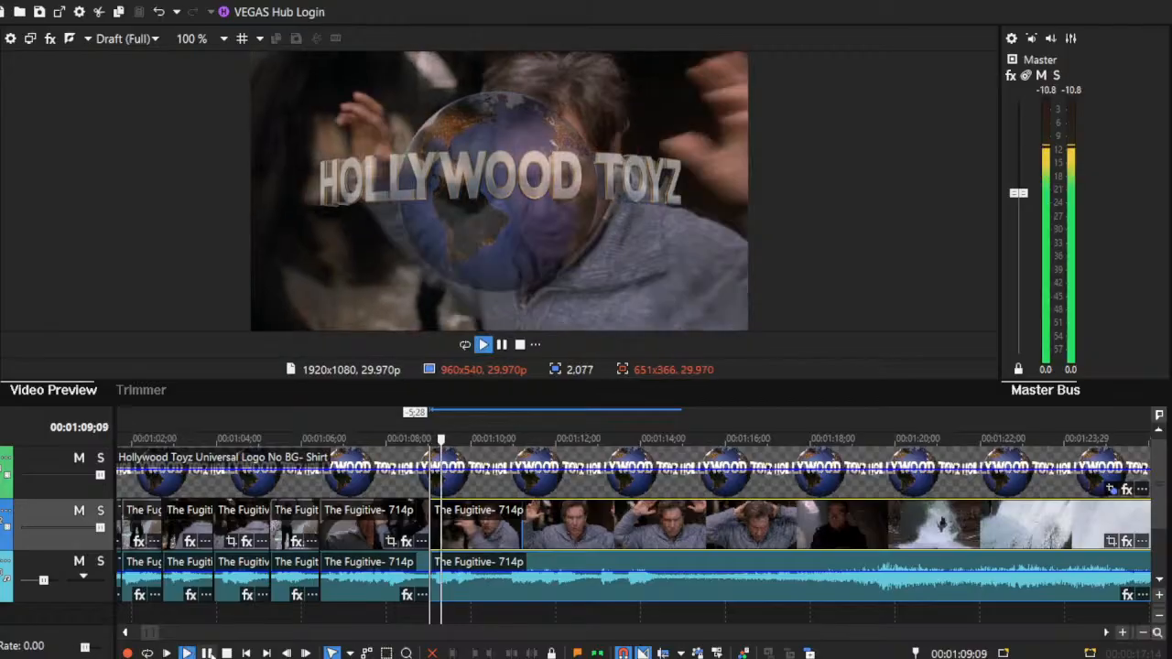
click(488, 543)
key(s)
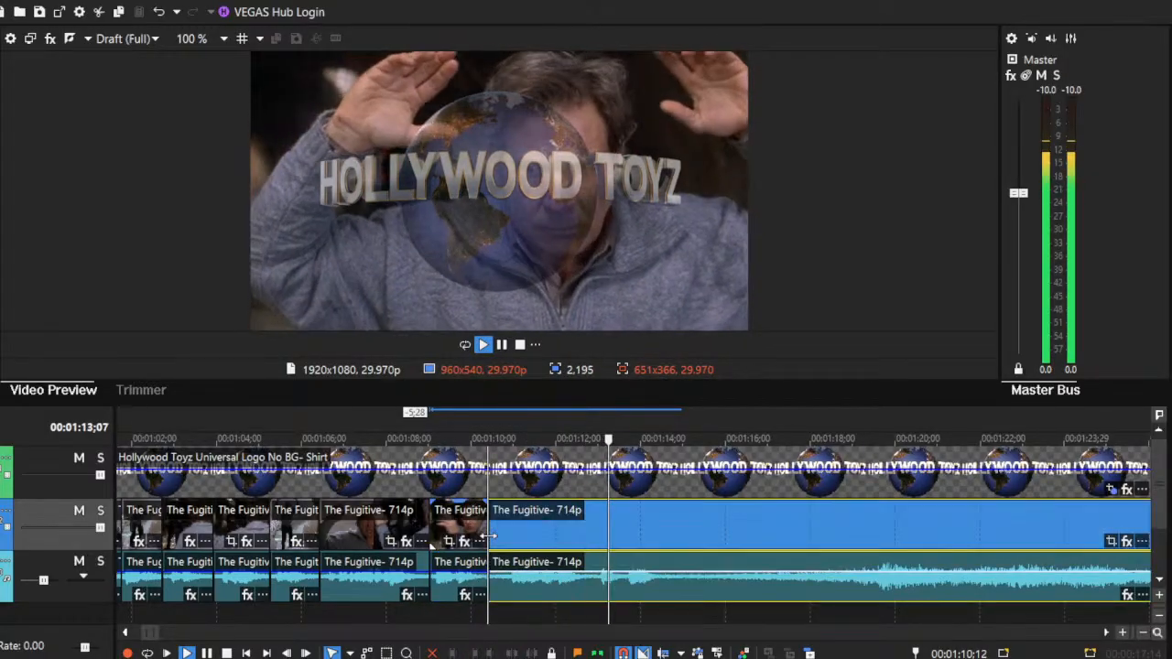
drag(491, 531, 509, 540)
click(227, 653)
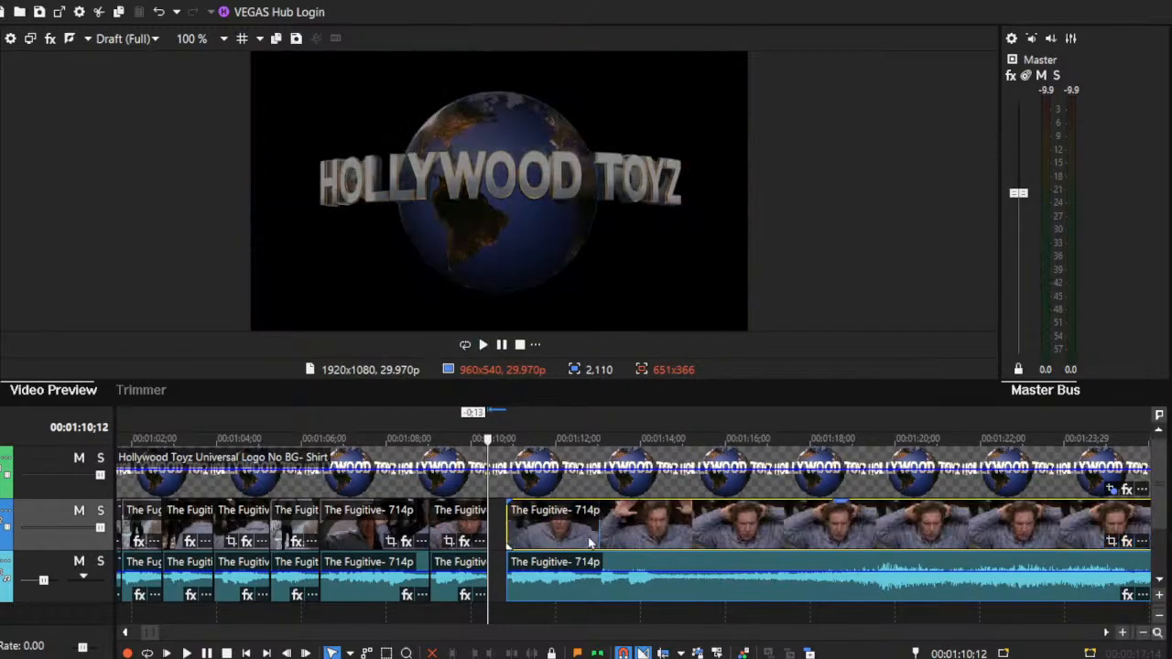
drag(613, 533, 595, 531)
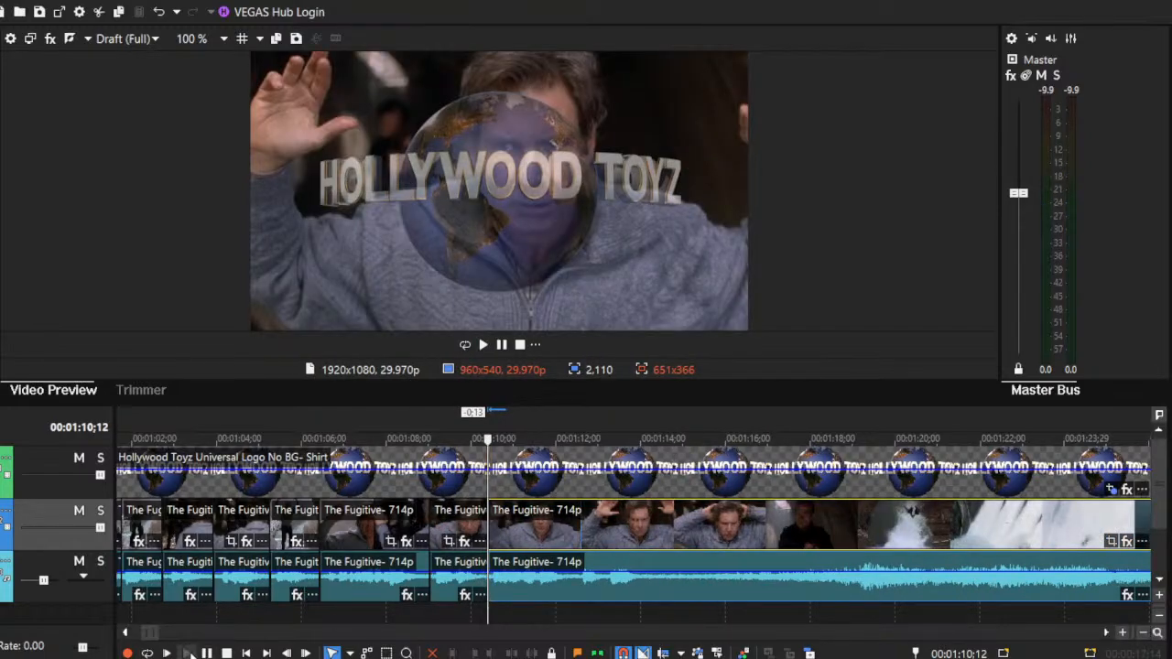
Step: Split the dam segment at 00:01:14;07 and play through the footage after the cut
click(187, 653)
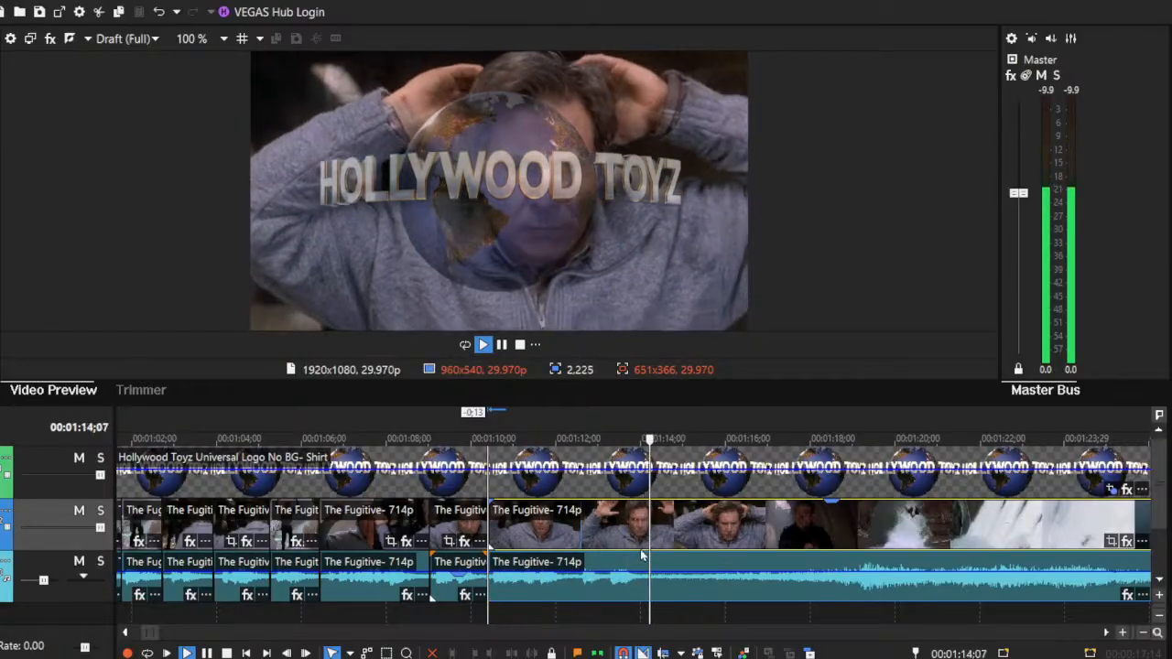
key(s)
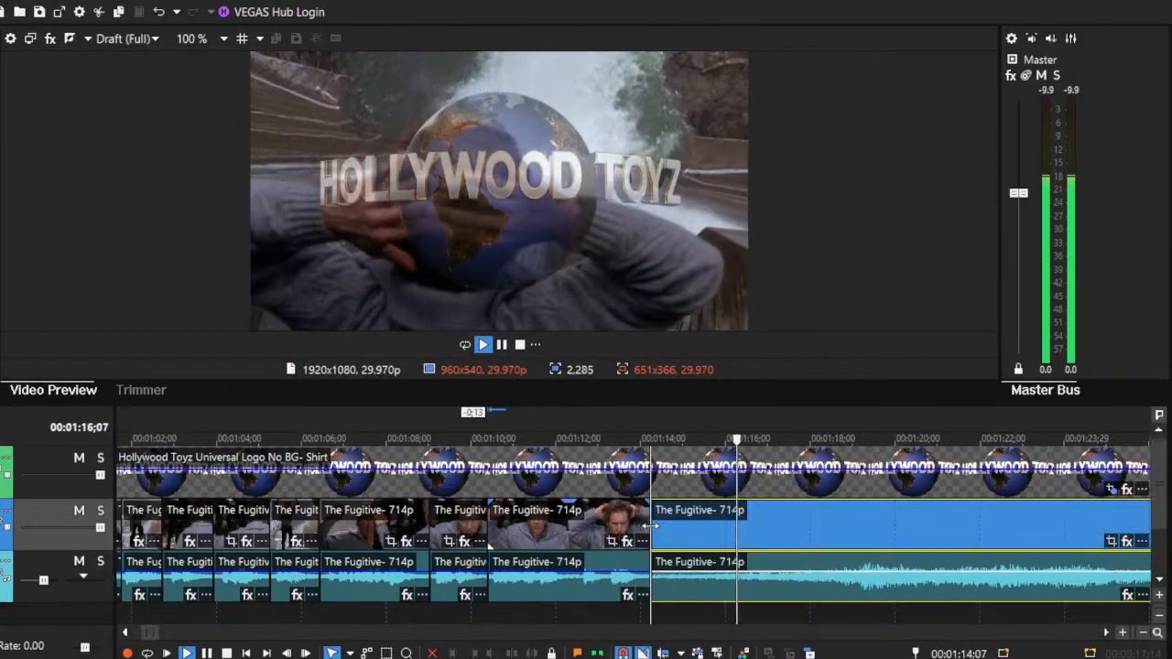
click(1141, 635)
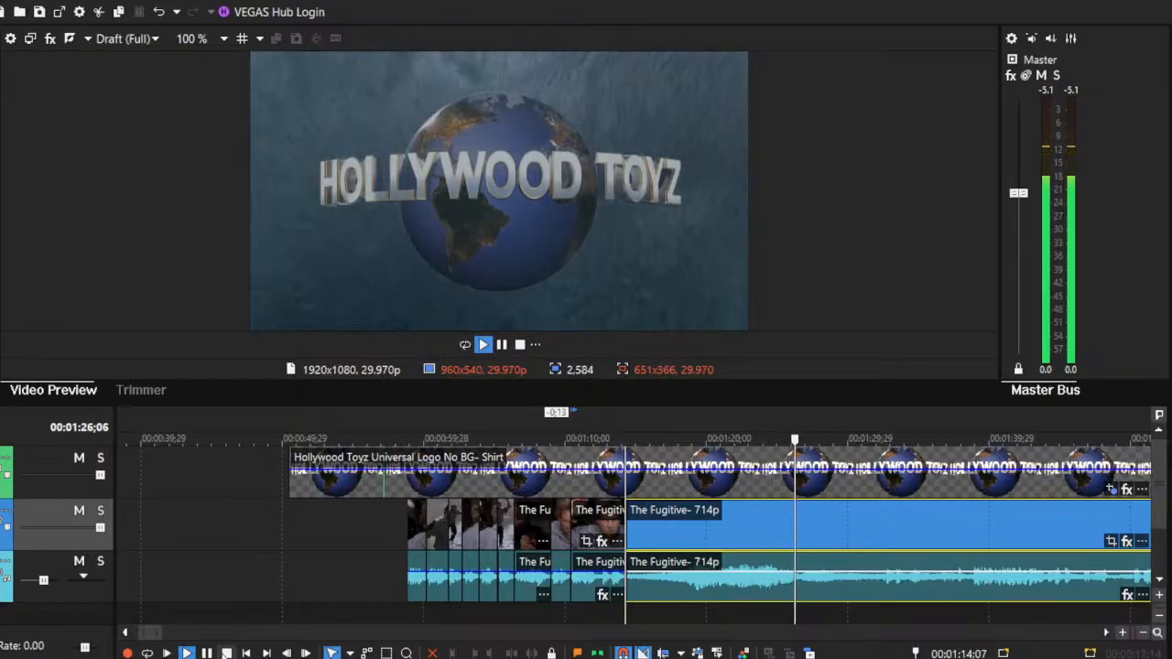
click(226, 653)
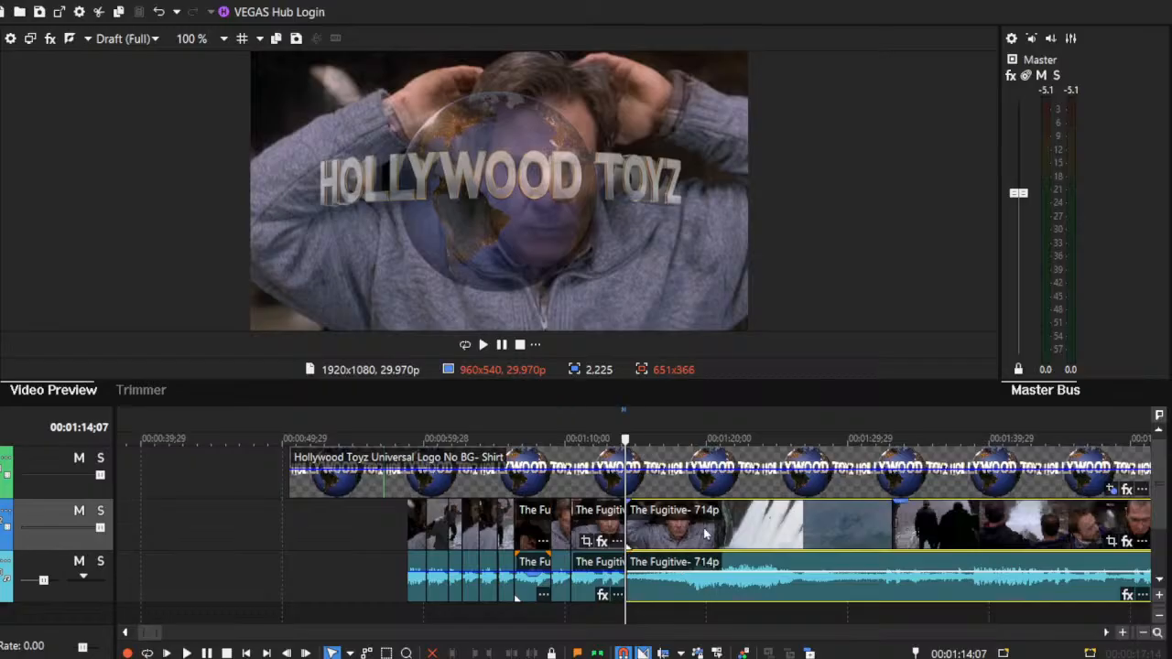
Step: Separate the last dam segment from the montage, extend its start about 3;15 earlier, and split it at 00:01:19;09
drag(705, 535, 655, 524)
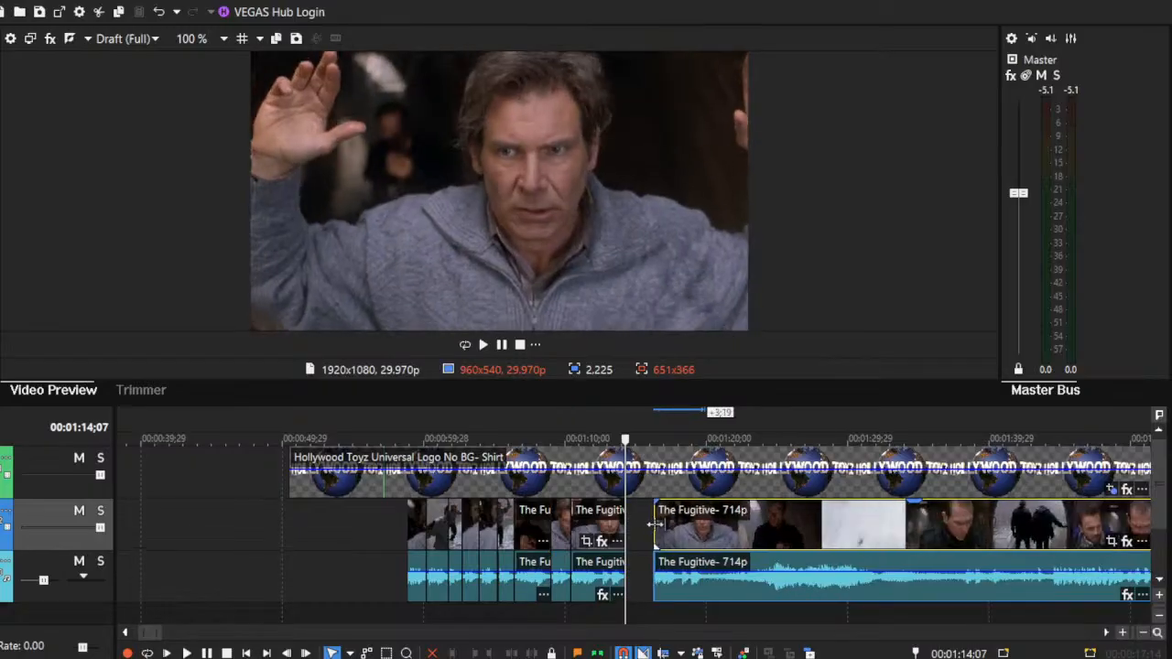
click(698, 541)
key(s)
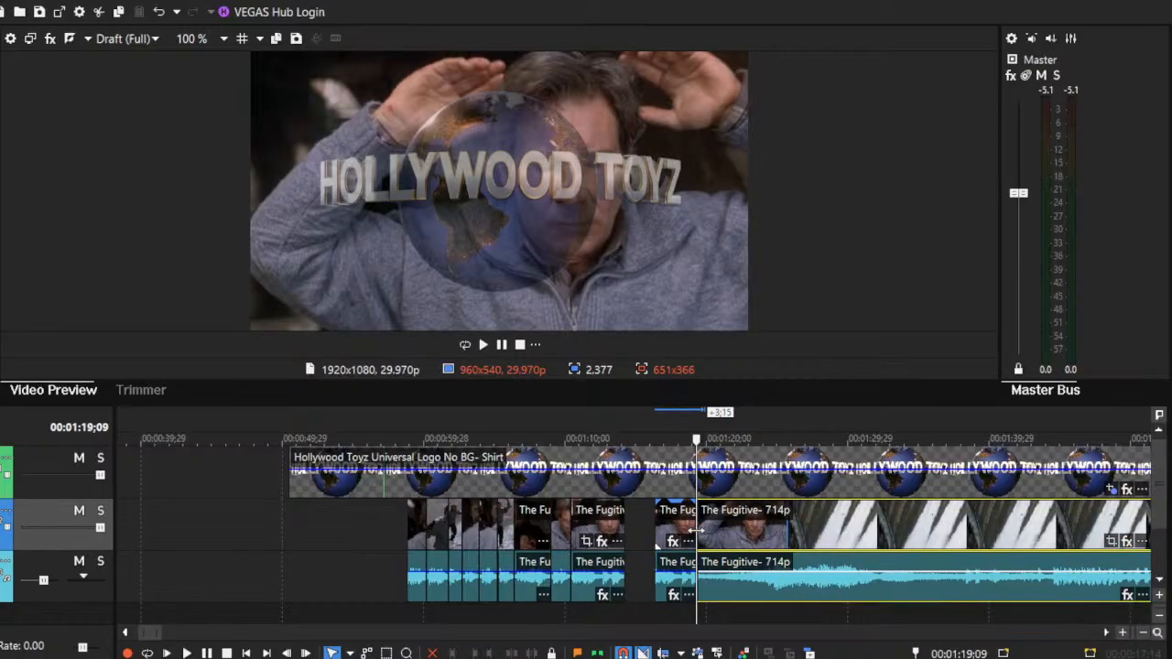
Step: Move the short split-off piece ahead of the montage and extend its opening back into earlier tunnel footage, starting at about 00:00:16;05
drag(719, 537, 320, 520)
drag(153, 639, 120, 633)
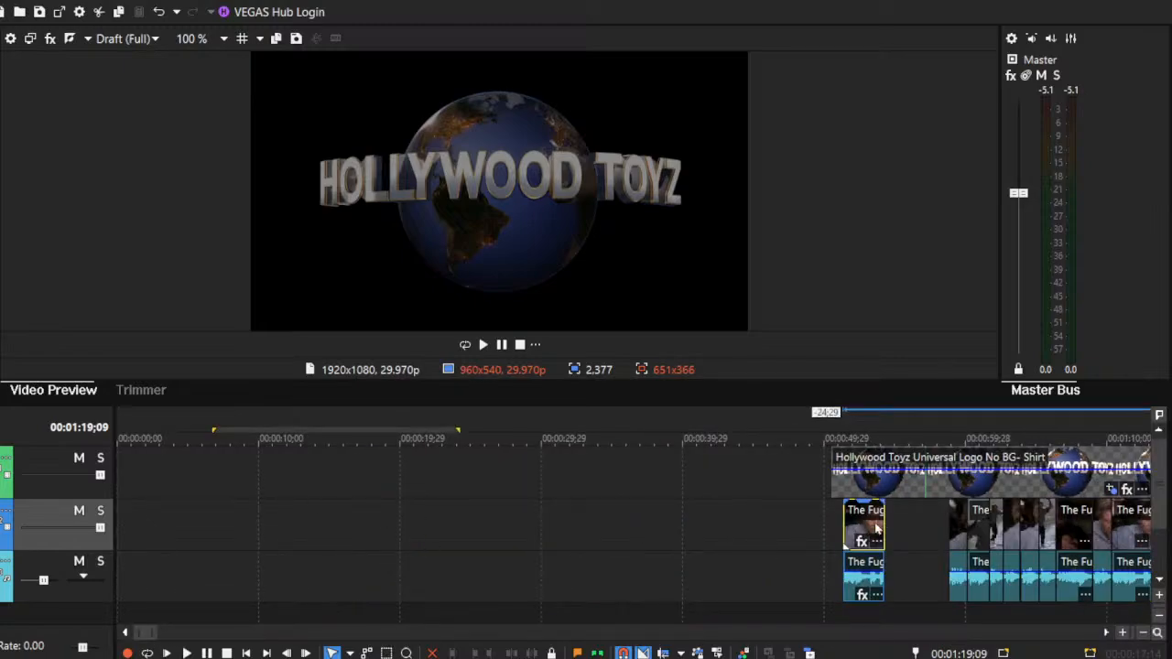
drag(724, 525, 421, 522)
drag(882, 519, 446, 518)
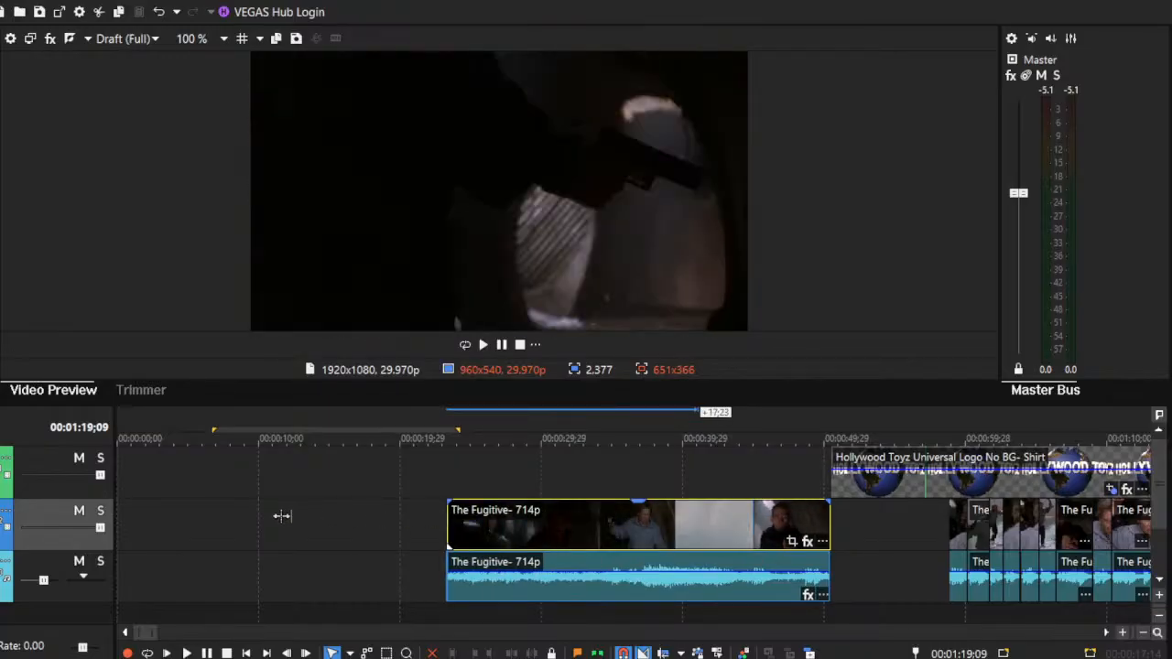
drag(281, 515, 280, 516)
drag(667, 509, 348, 528)
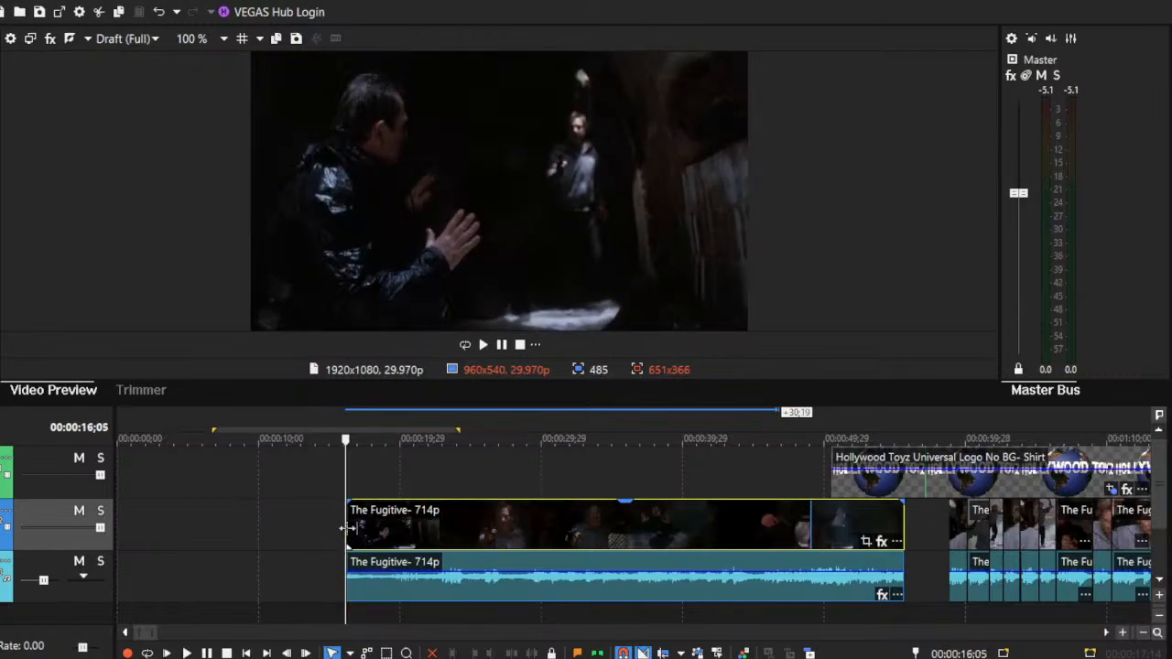
Step: Play through the recovered tunnel clip, trimming about 12;09 from its end and 3;25 from its start to begin at 00:00:20;00
click(186, 653)
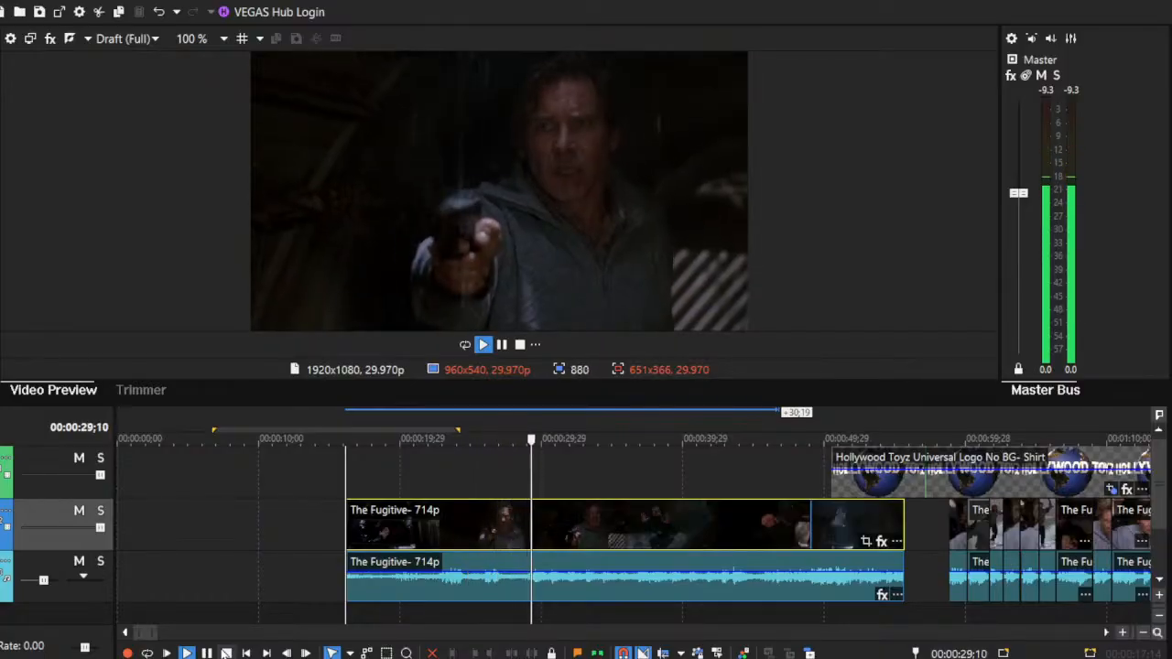
click(225, 653)
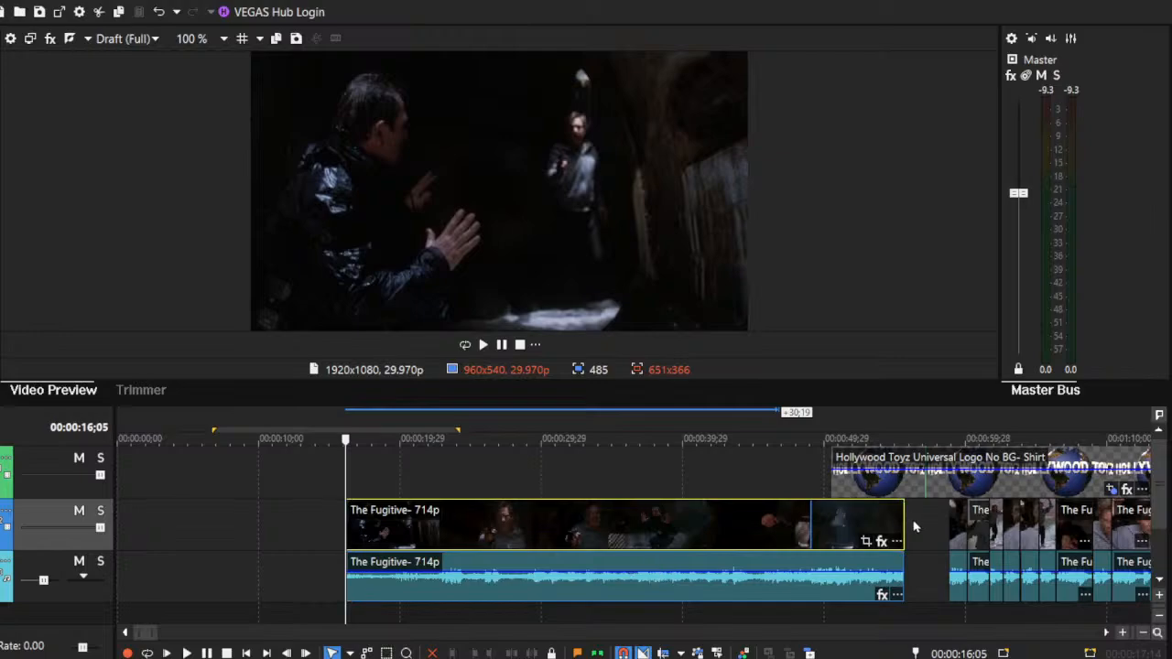
drag(906, 518, 733, 525)
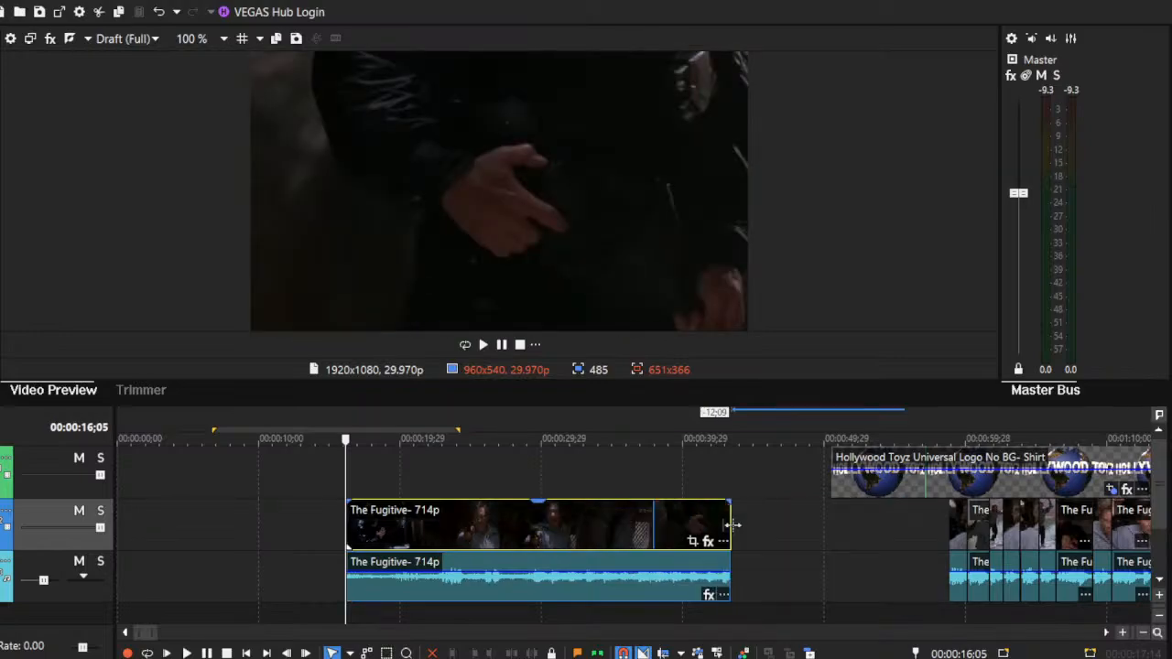
click(186, 653)
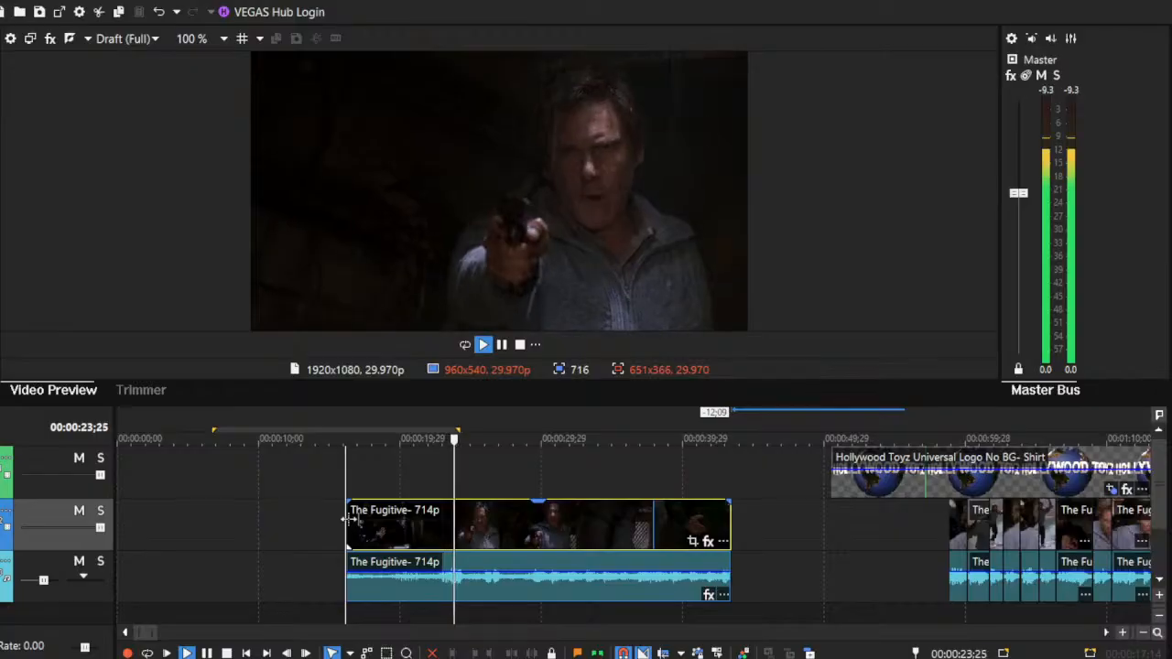
drag(348, 519, 400, 519)
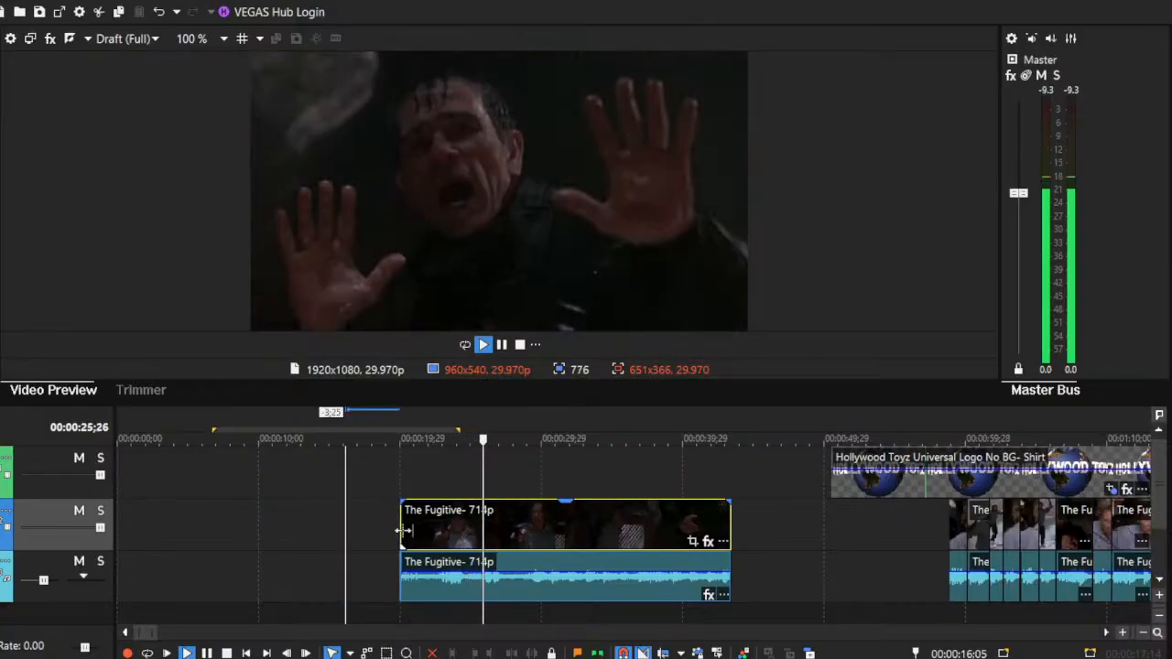
click(227, 653)
click(400, 519)
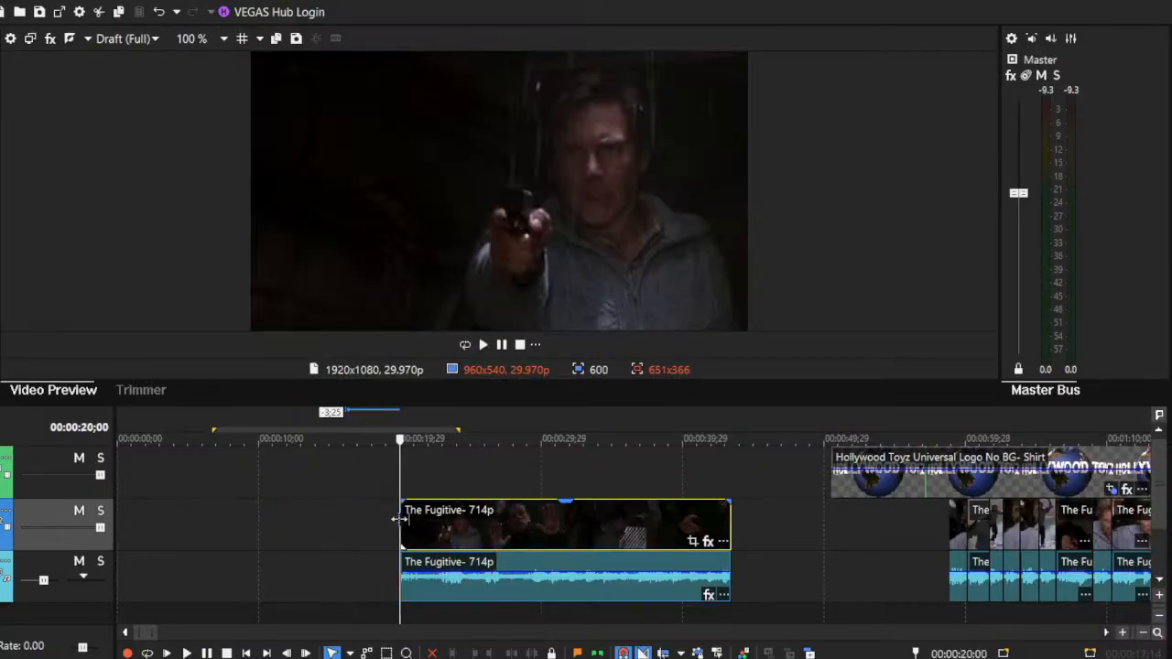
Step: Play the tunnel clip from its new start and trim another 1;28 from its beginning and 18;09 from its end
click(188, 653)
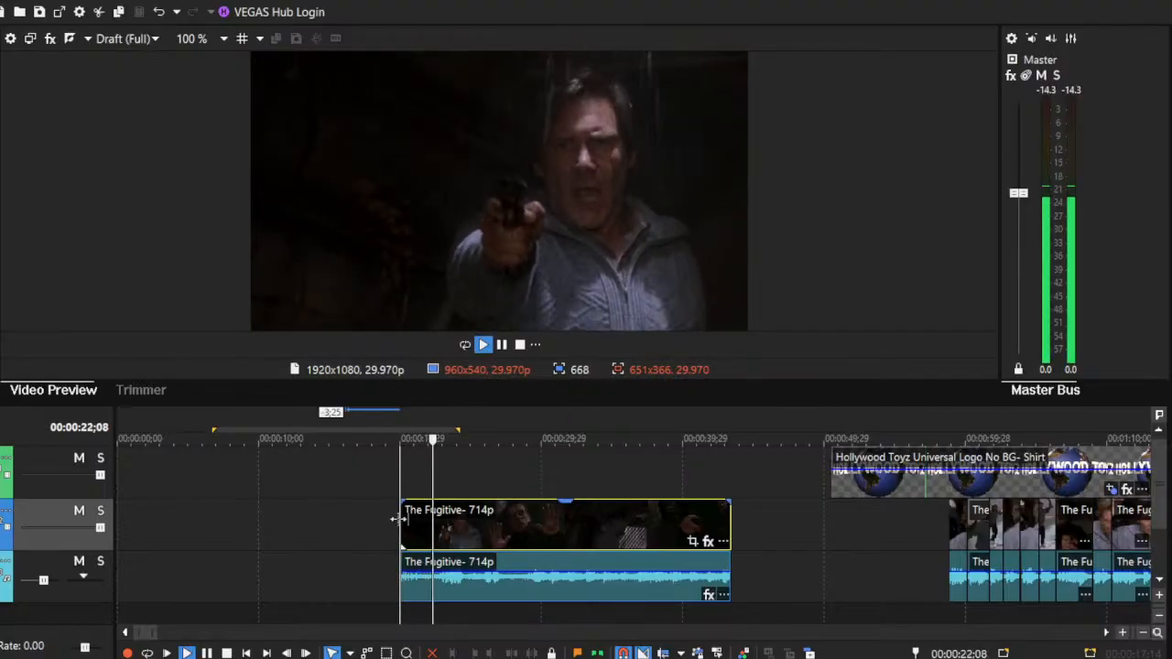
drag(397, 519, 424, 526)
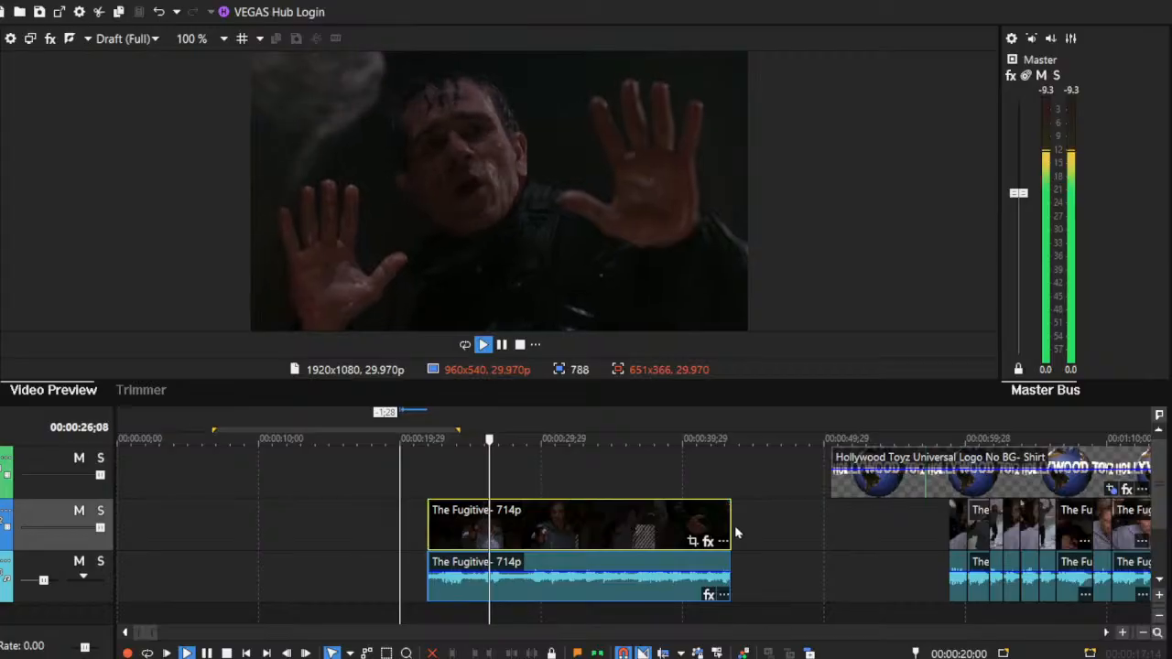
drag(729, 524, 471, 540)
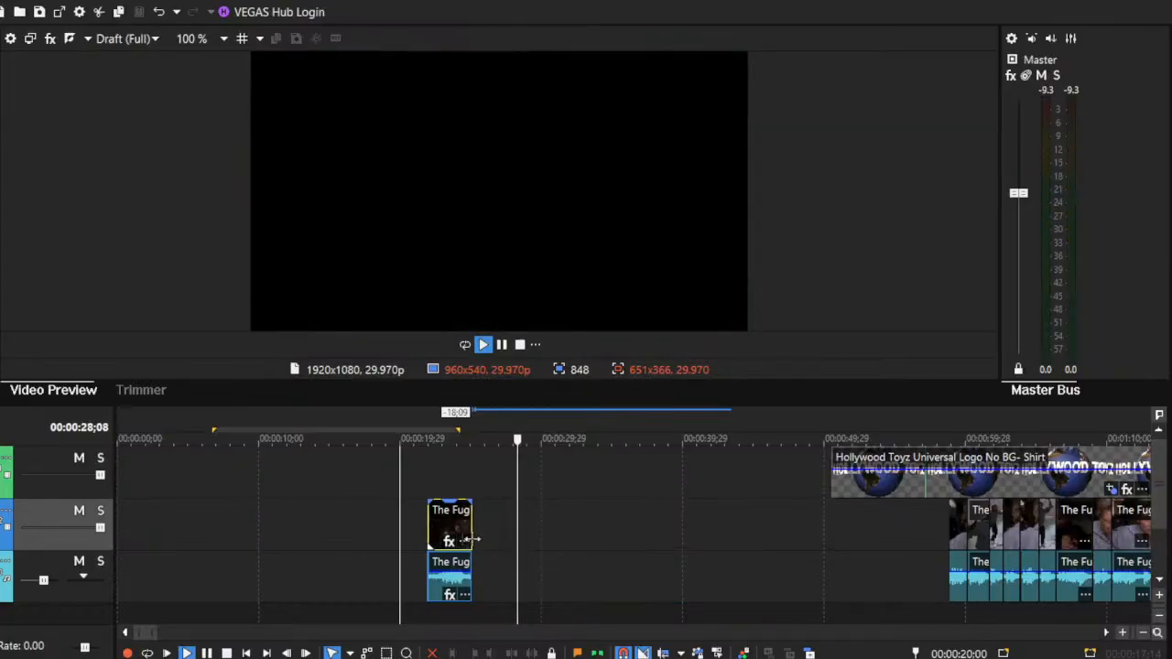
click(227, 653)
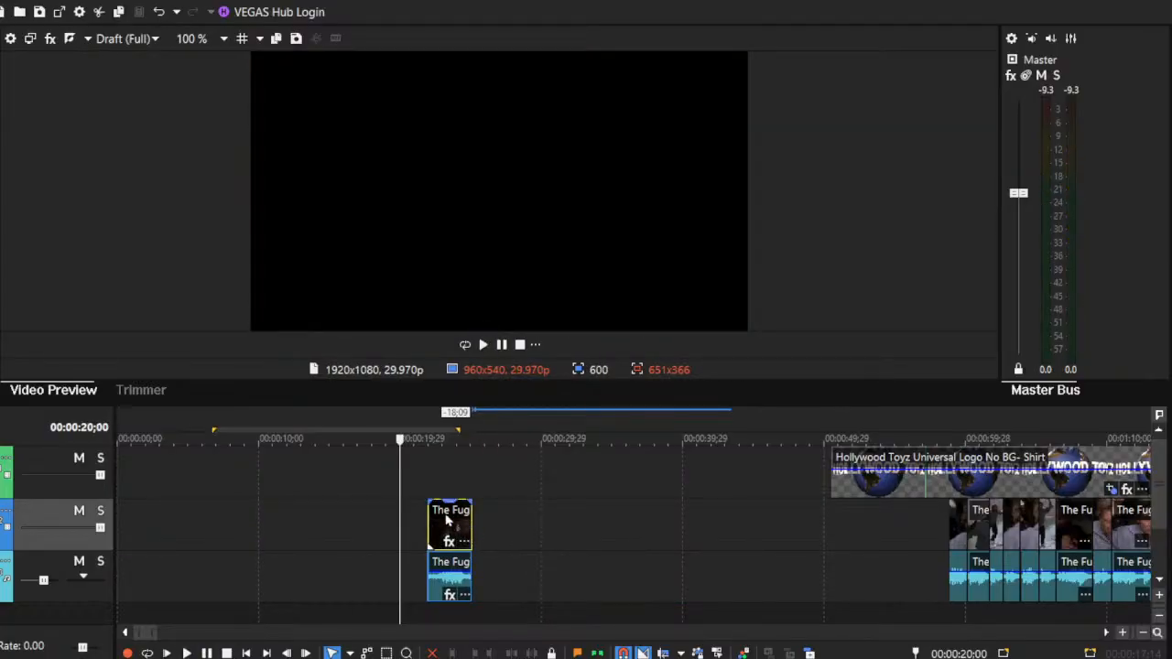
Step: Move the short tunnel clip to about 00:00:44;12, play it, and trim 0;23 from the start of its video and audio
drag(448, 520, 744, 514)
click(1121, 634)
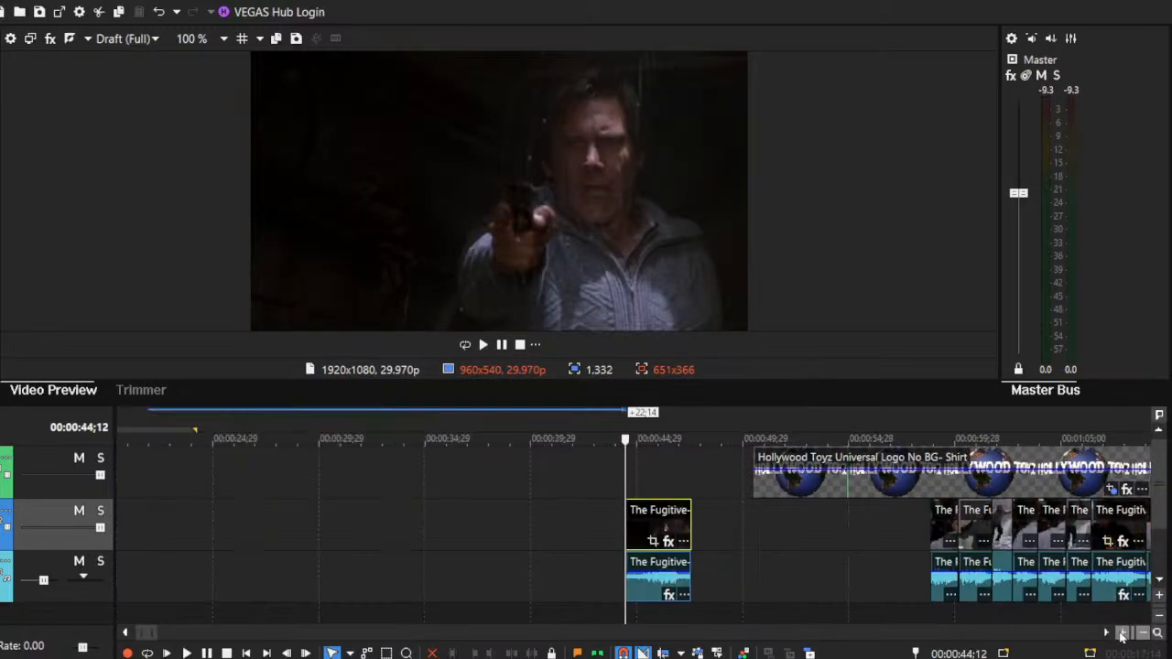
click(1121, 634)
key(space)
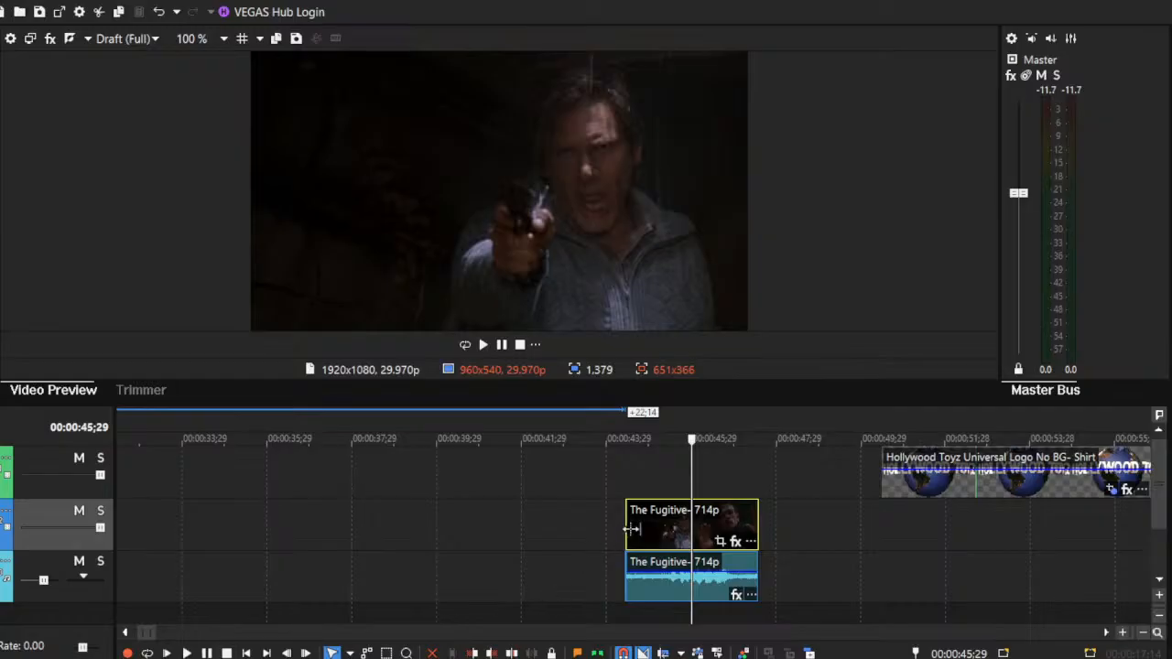
drag(645, 524, 653, 526)
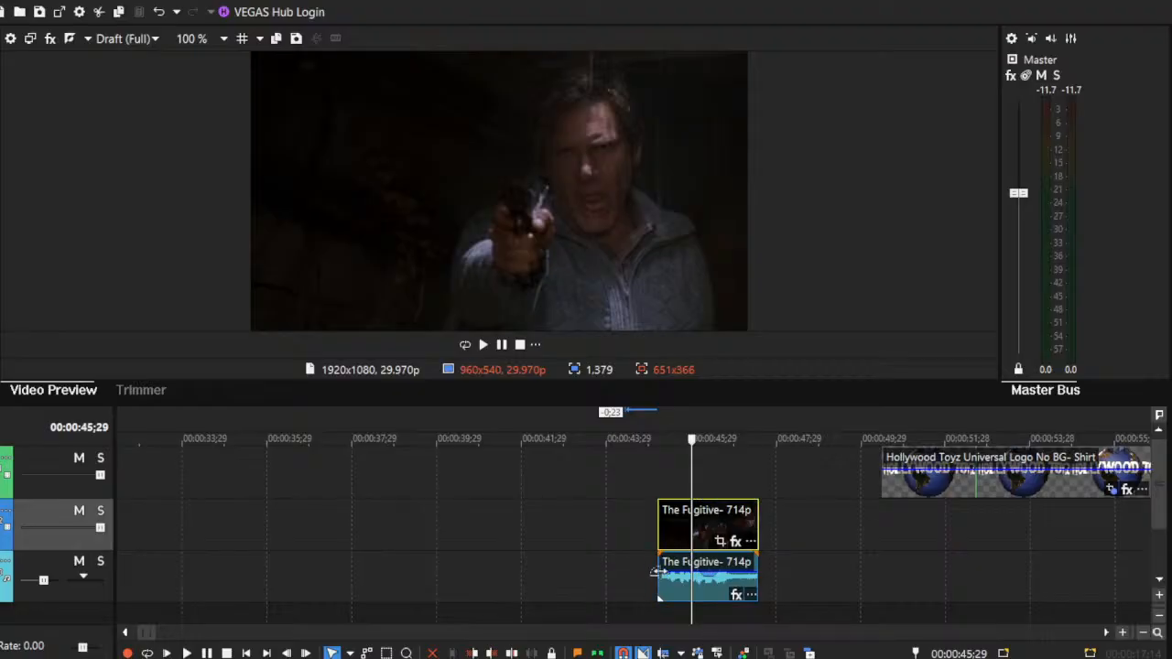
drag(656, 561, 658, 572)
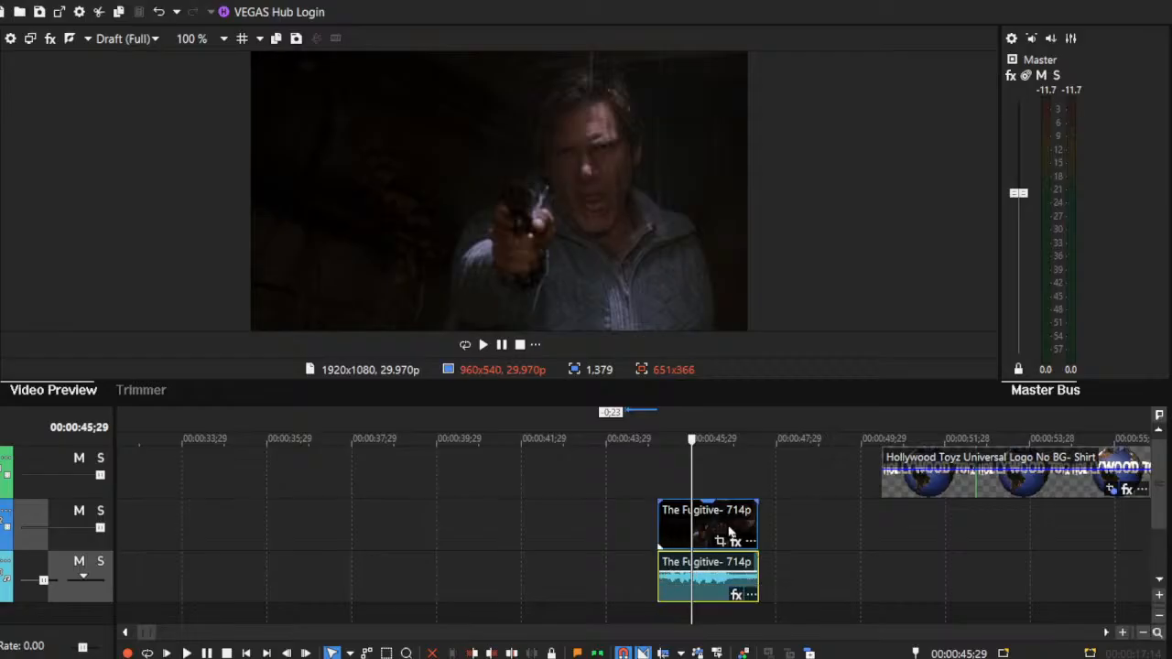
Step: Trim 0;04 from the end of the tunnel clip and play its closing part
click(725, 526)
click(1122, 632)
click(1122, 632)
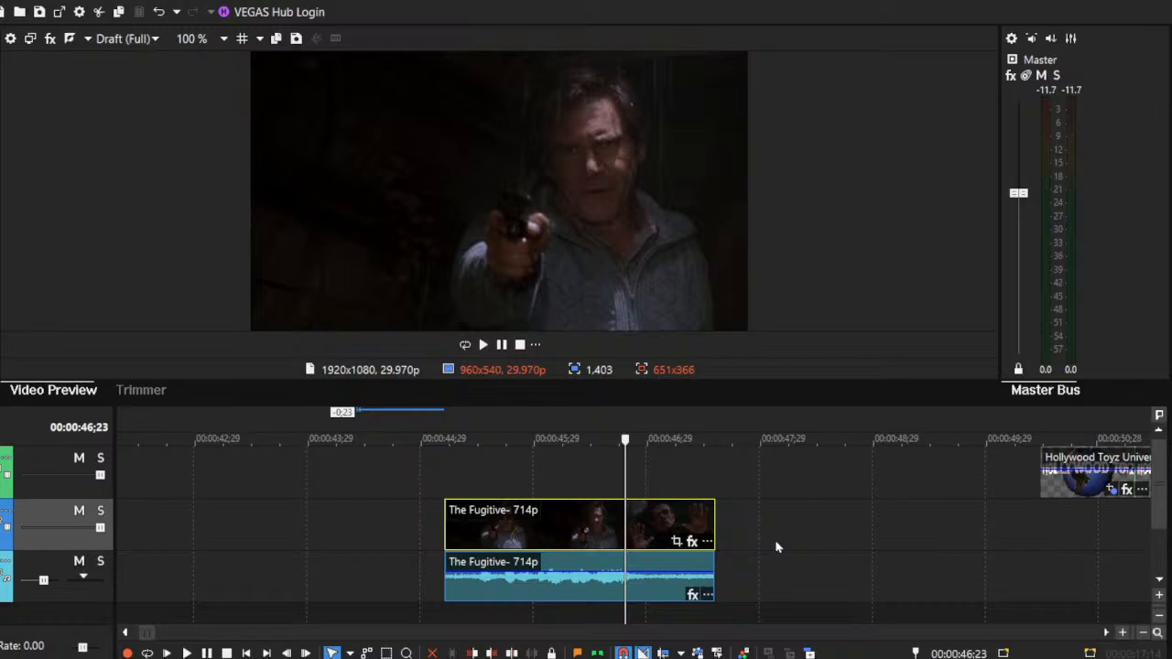
drag(714, 524, 699, 526)
click(561, 529)
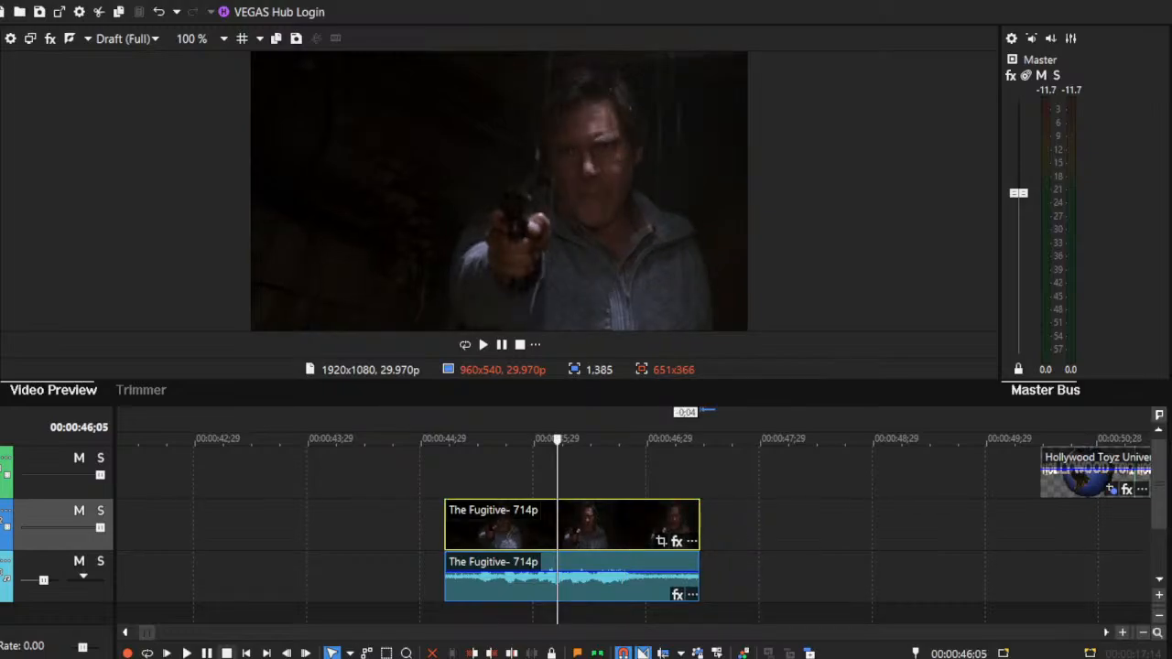
click(189, 653)
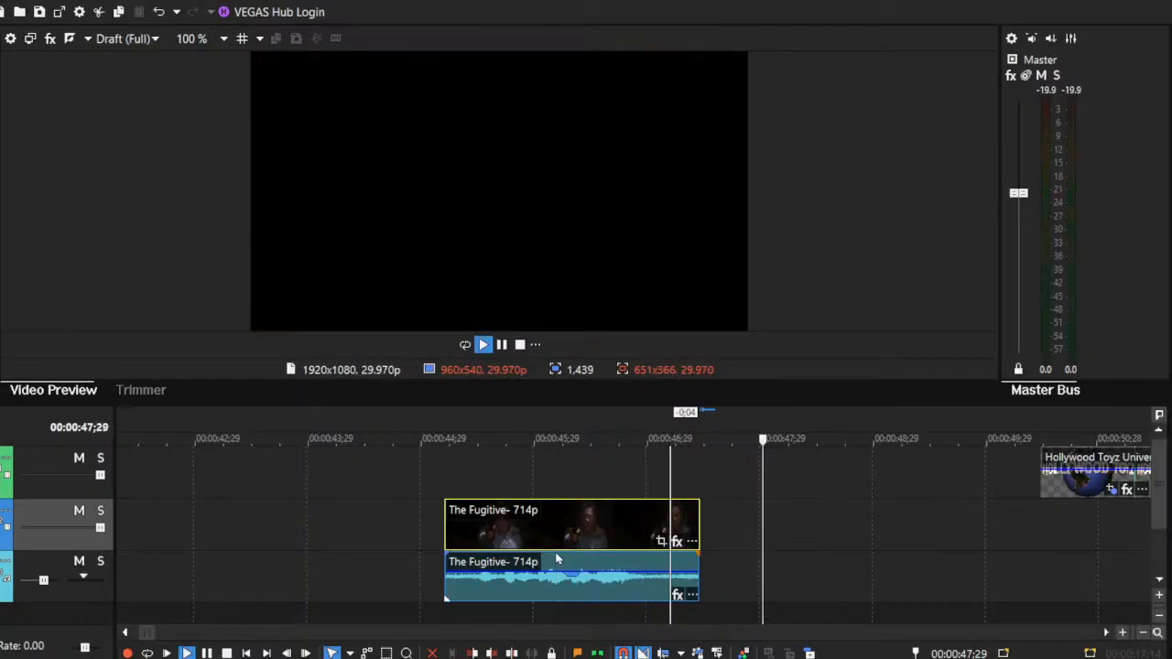
click(226, 653)
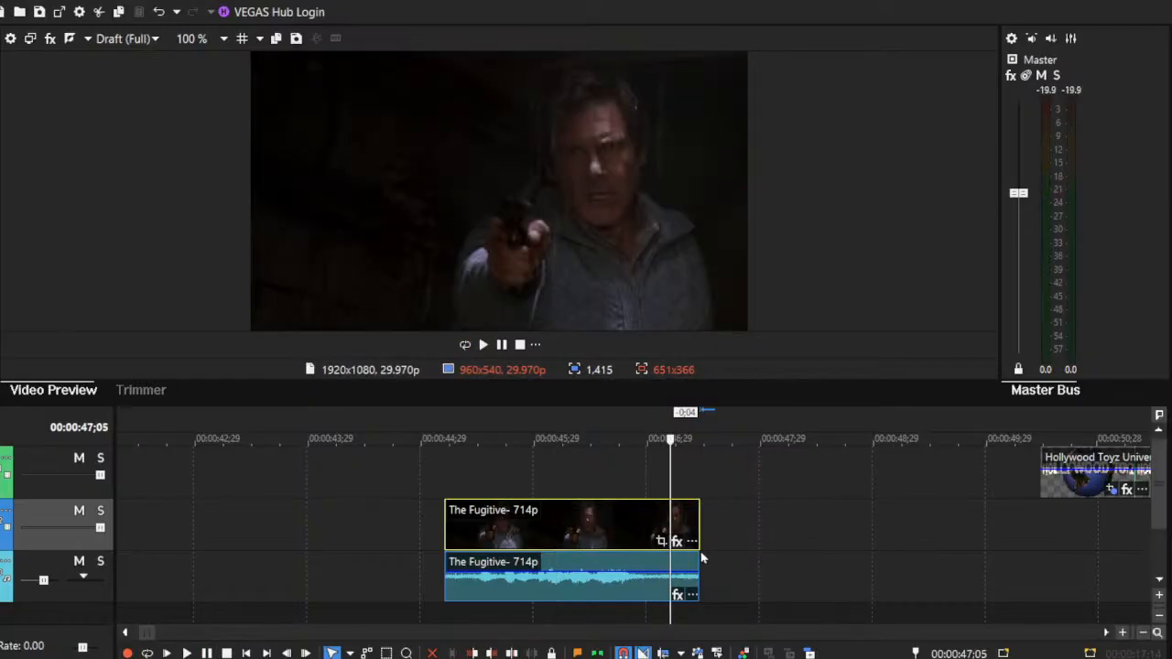
Step: Trim 0;08 more from the tunnel clip's end so it stops at 00:00:47;05, and give its audio short fades in and out
drag(696, 556, 668, 531)
drag(436, 555, 451, 550)
click(454, 547)
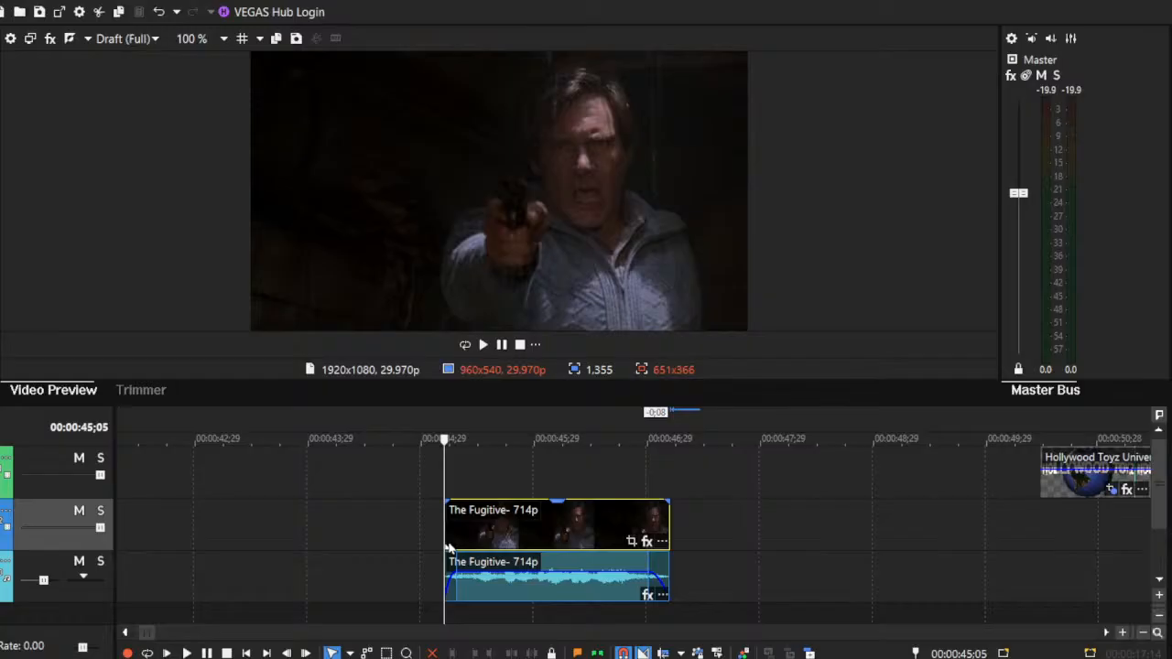
Step: Play the finished tunnel clip and select its time range from 00:00:45;05 to 00:00:47;05
click(186, 652)
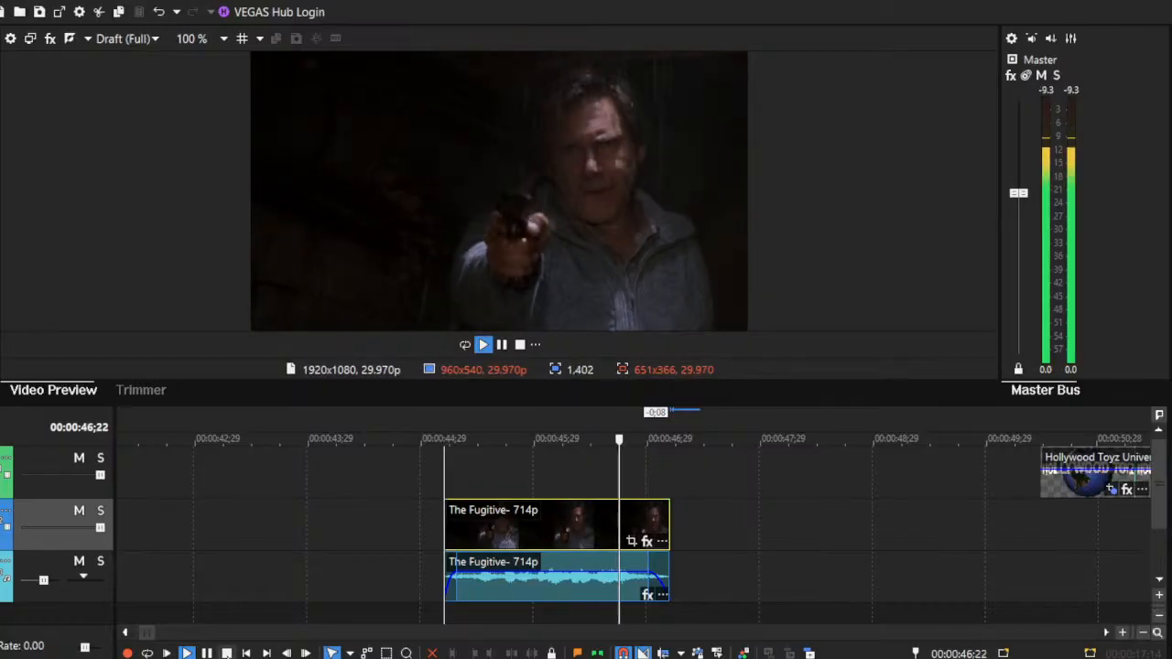
key(space)
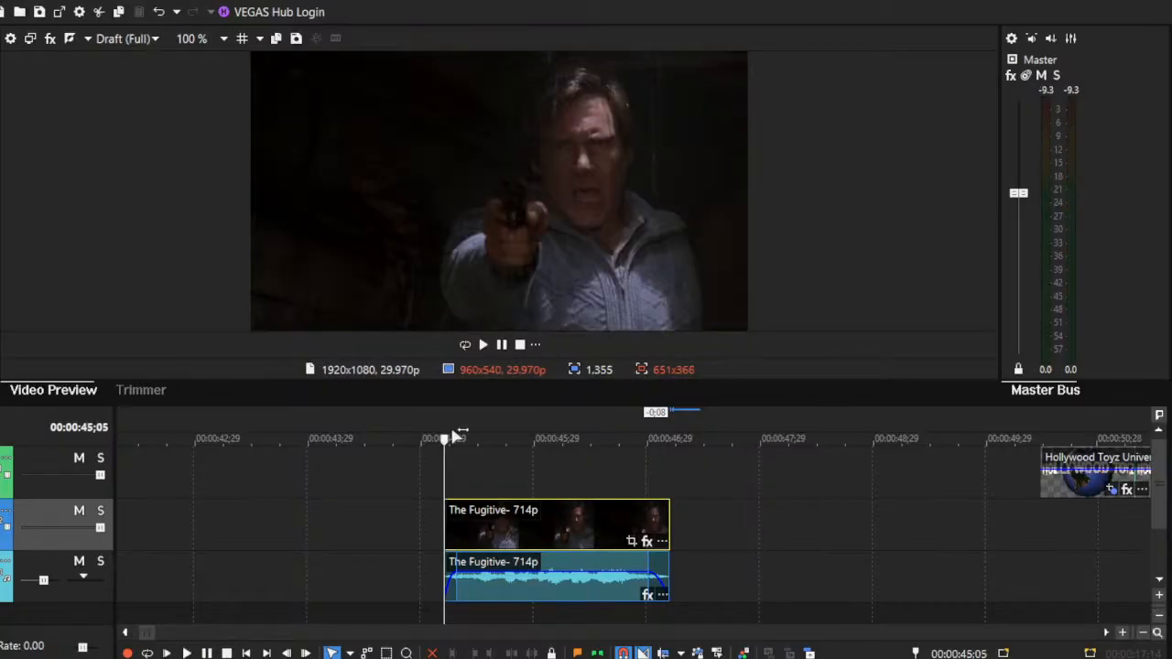
drag(447, 437, 671, 438)
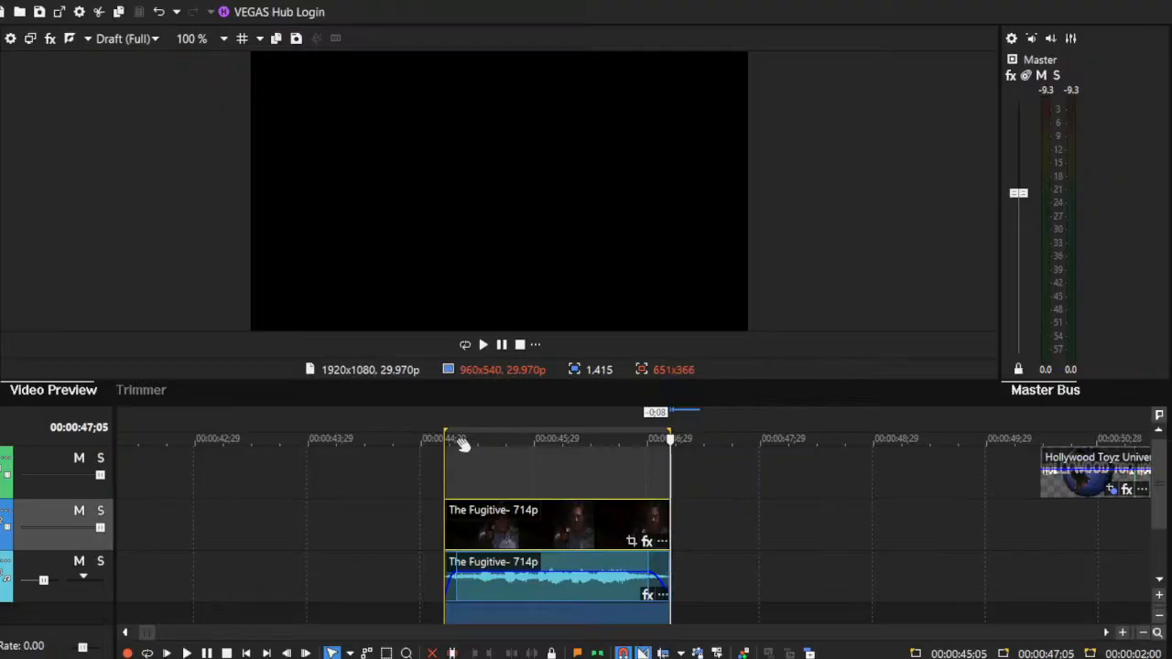
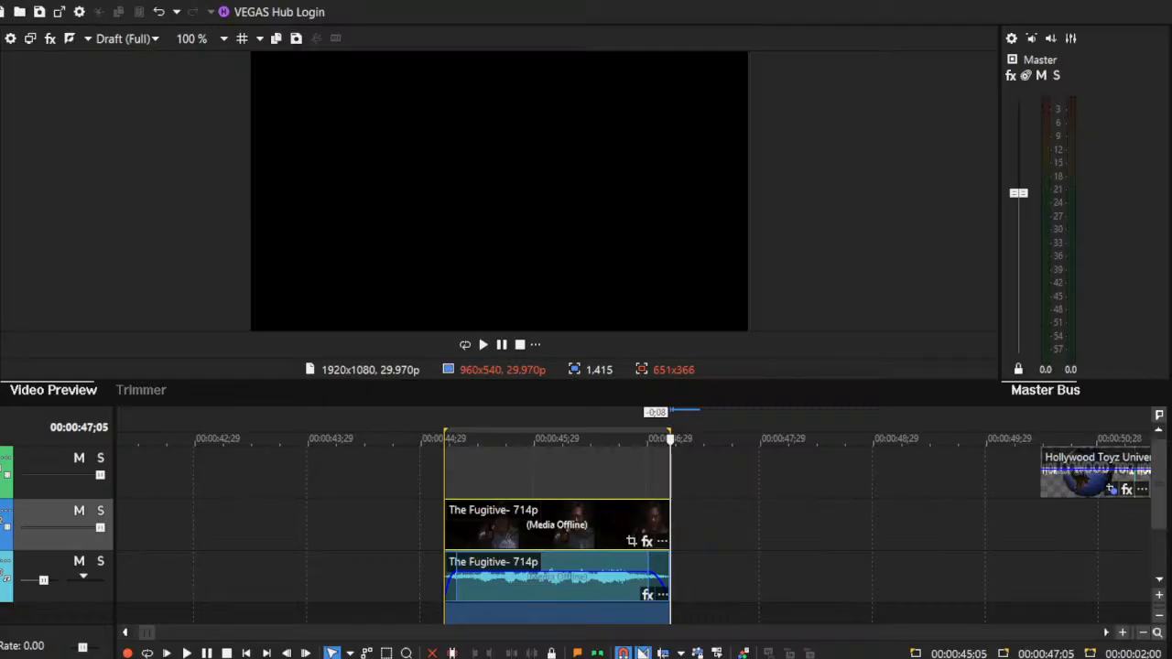
Step: Delete the two-second tunnel clip ahead of the montage
click(554, 541)
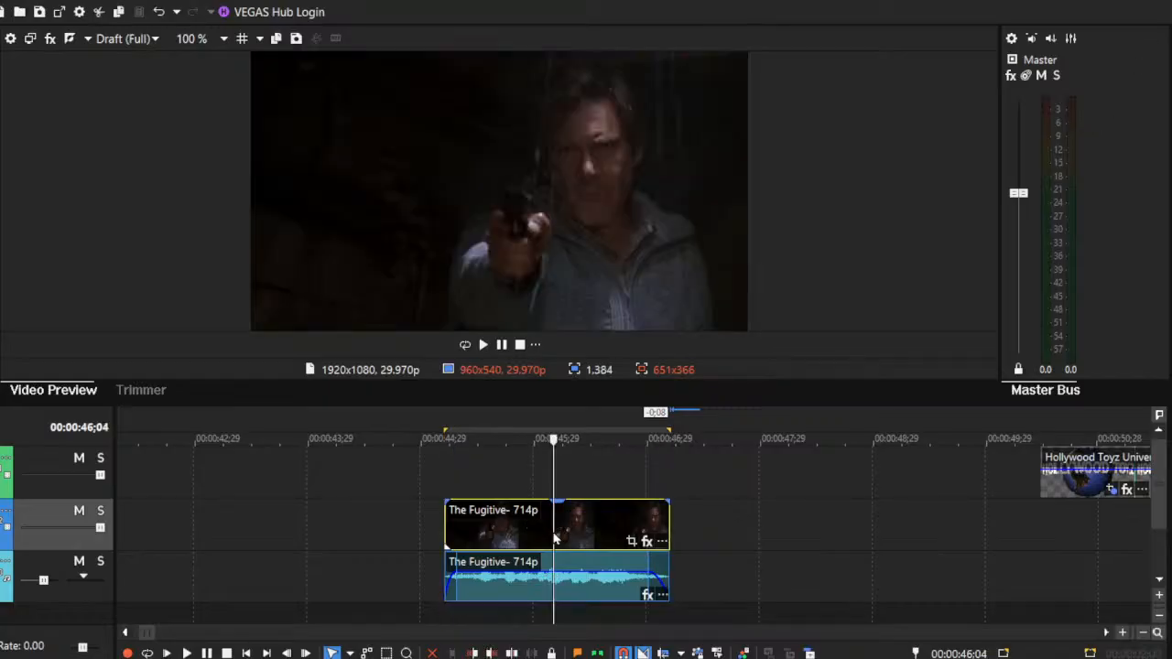
key(Delete)
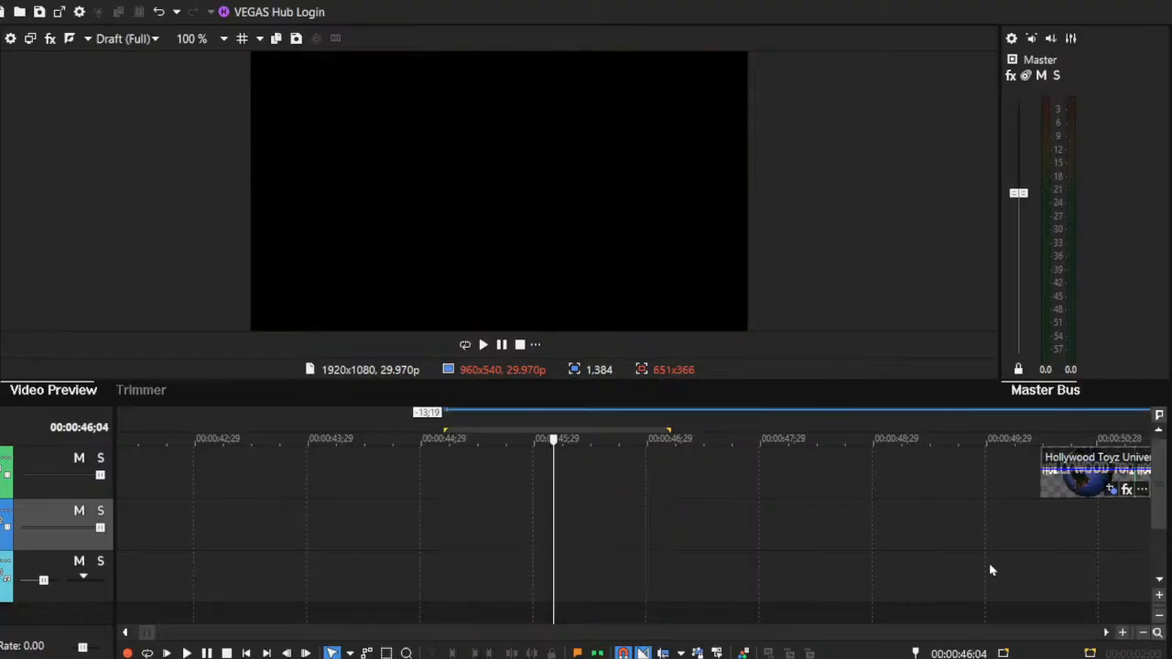
Step: Select the time range of the cut montage beneath the logo, from 00:00:58;24 to 00:01:14;07
click(1104, 632)
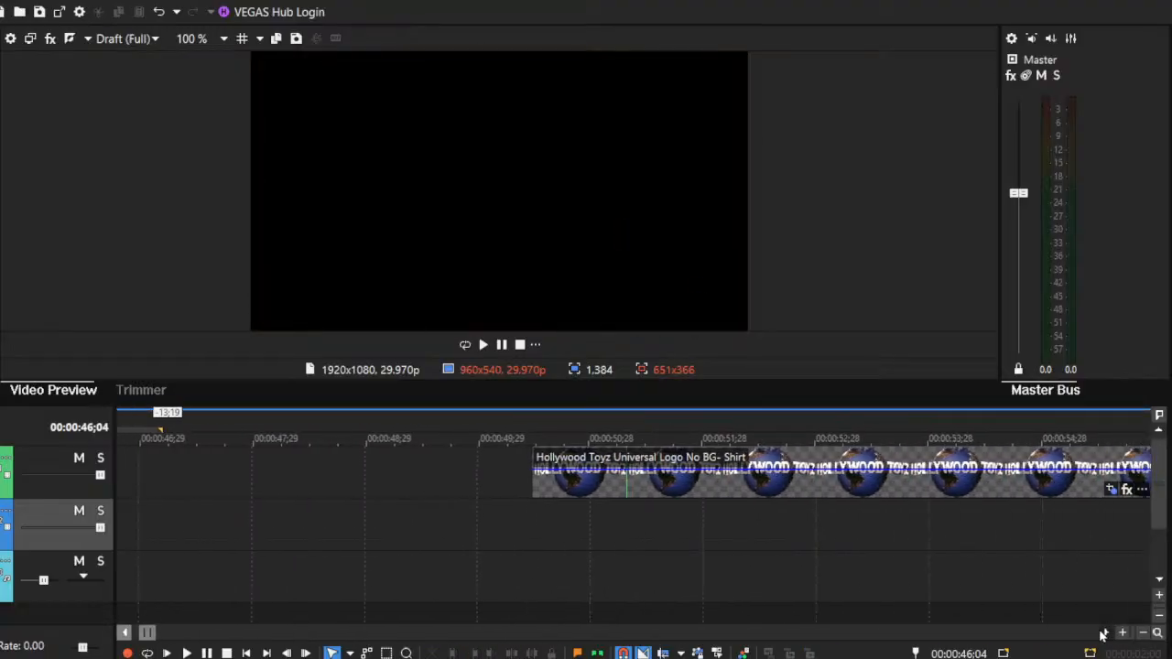
click(942, 552)
click(1143, 633)
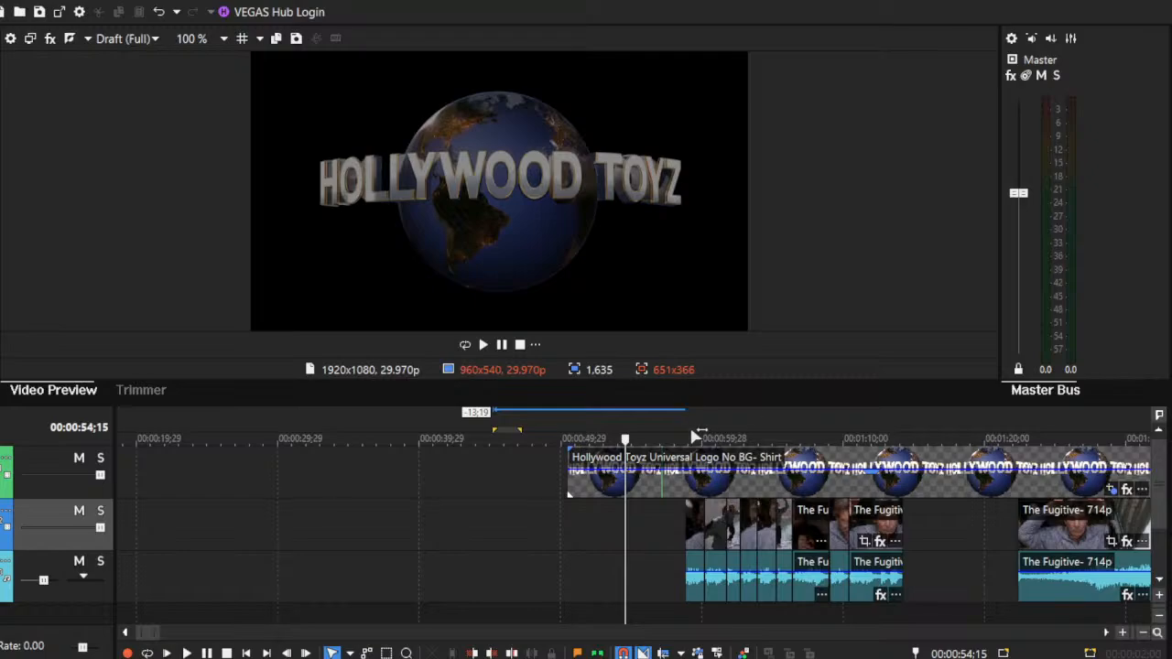
drag(694, 438, 902, 440)
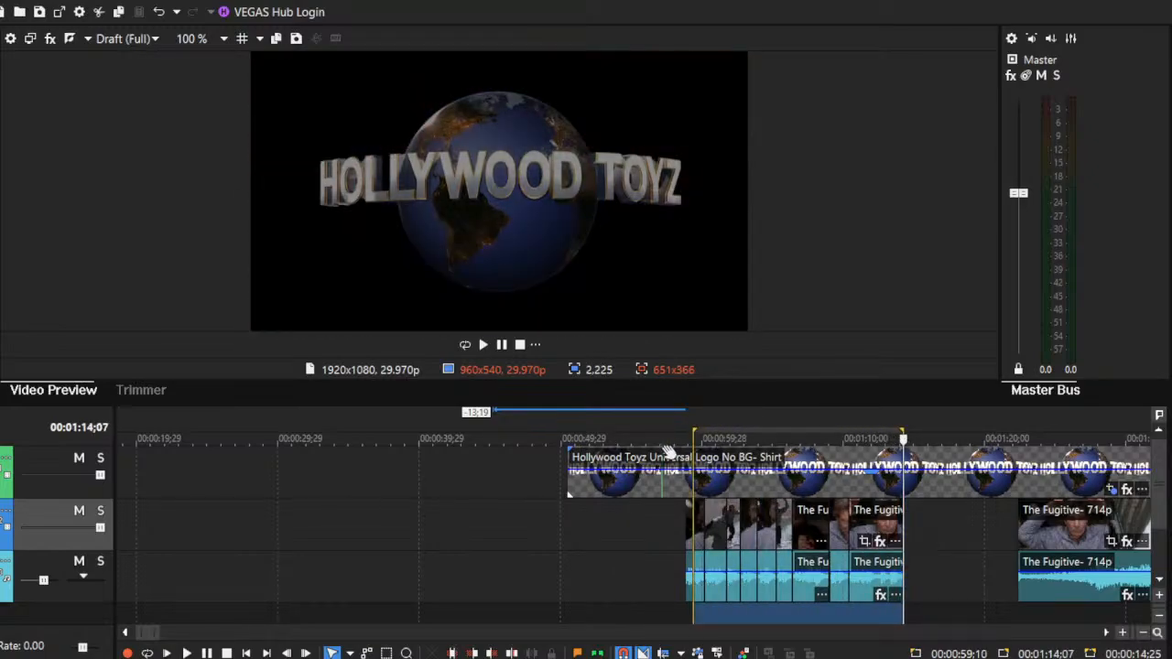
click(691, 431)
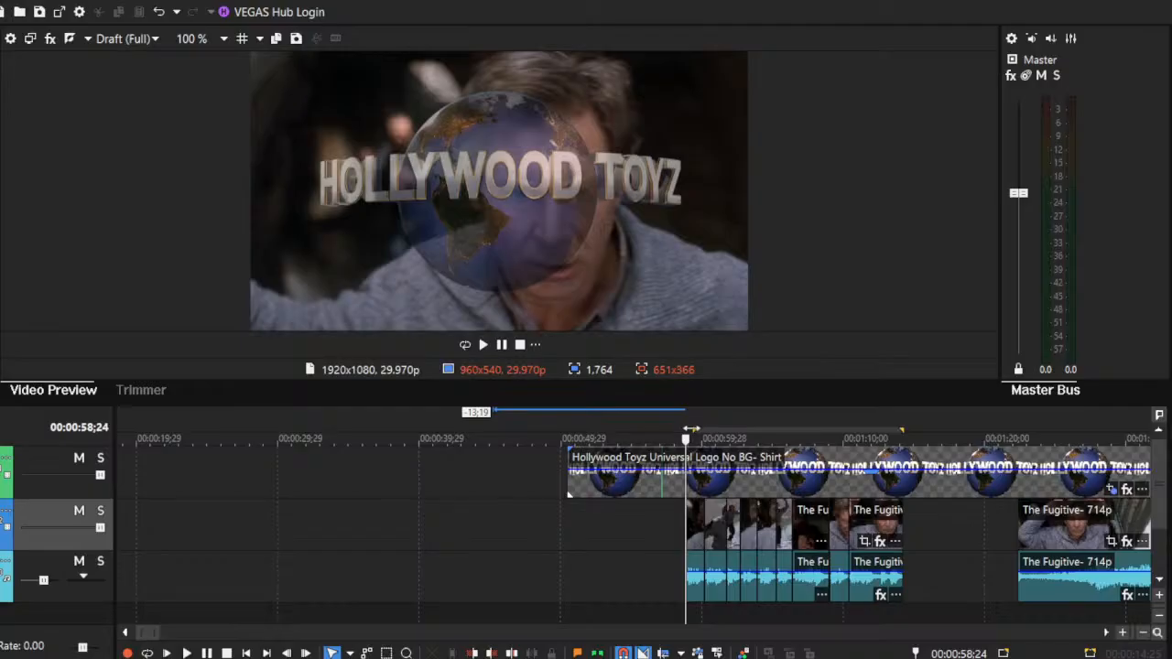
drag(695, 430, 903, 435)
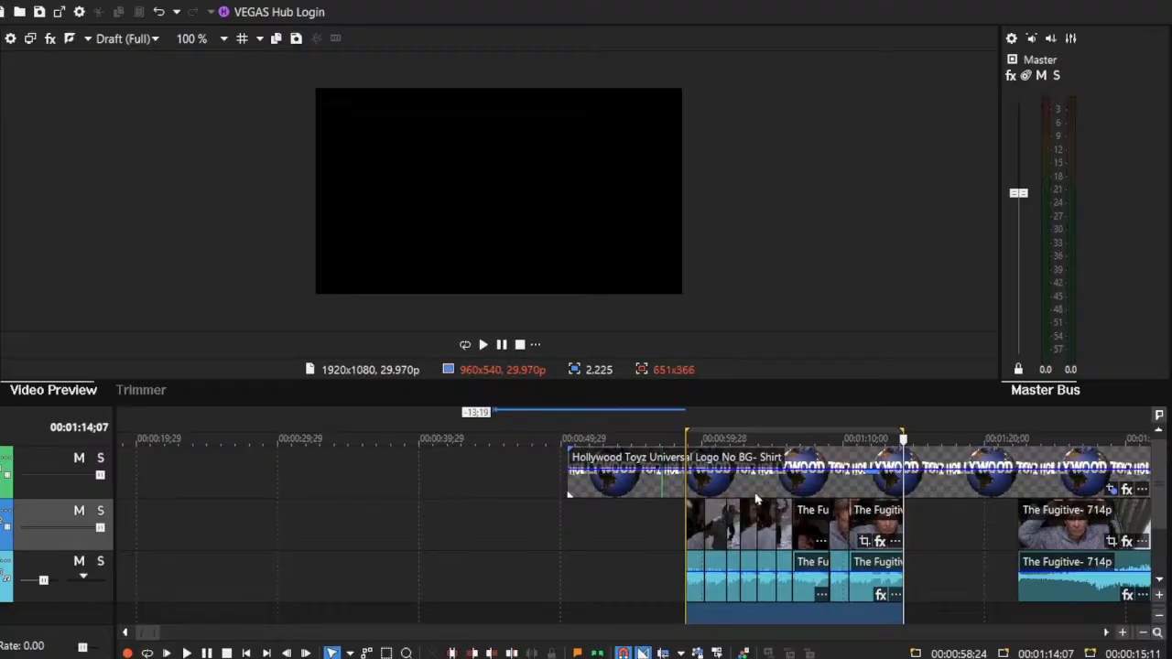
Step: Delete the first four segments of the cut dam montage beneath the logo
click(693, 524)
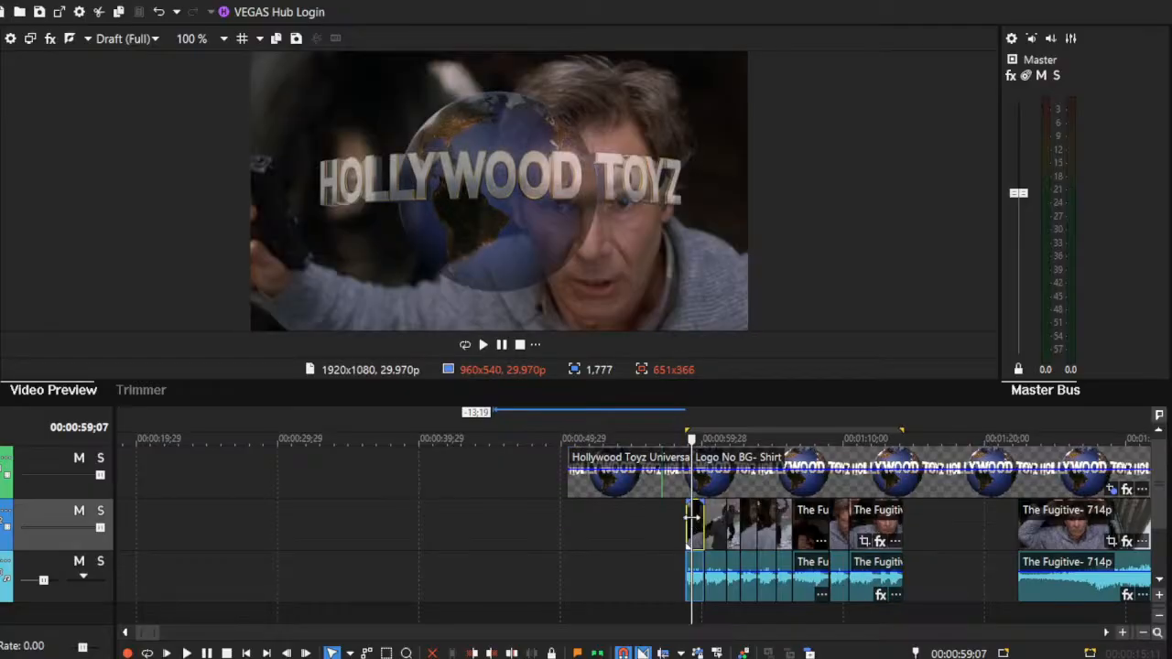
key(Delete)
click(718, 525)
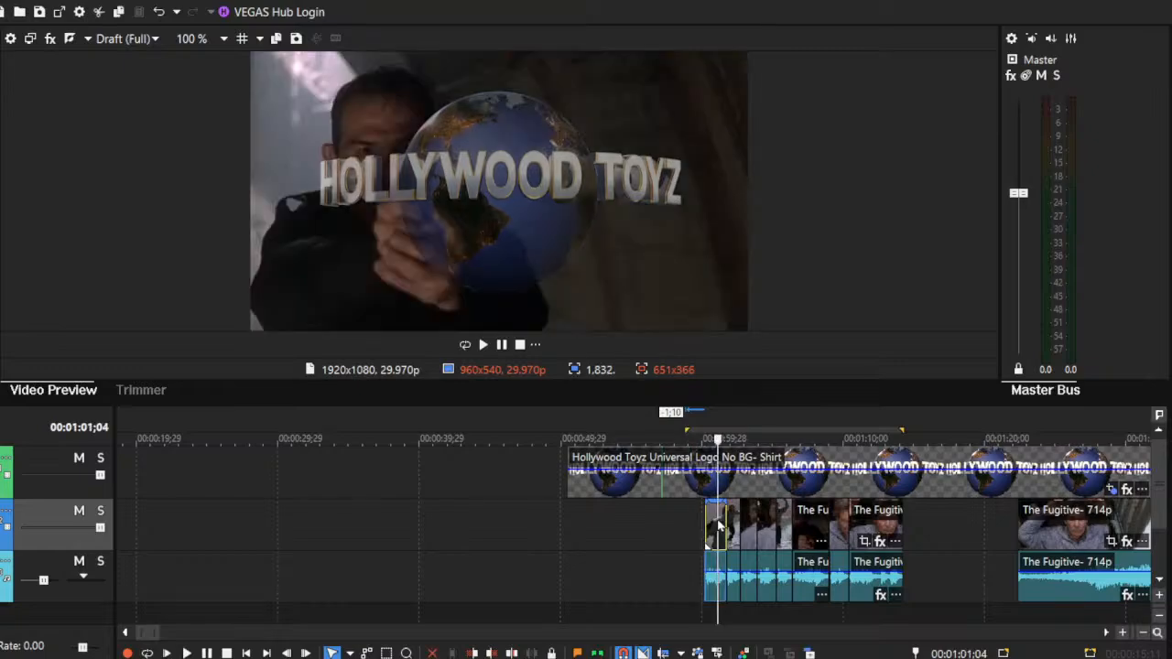
key(Delete)
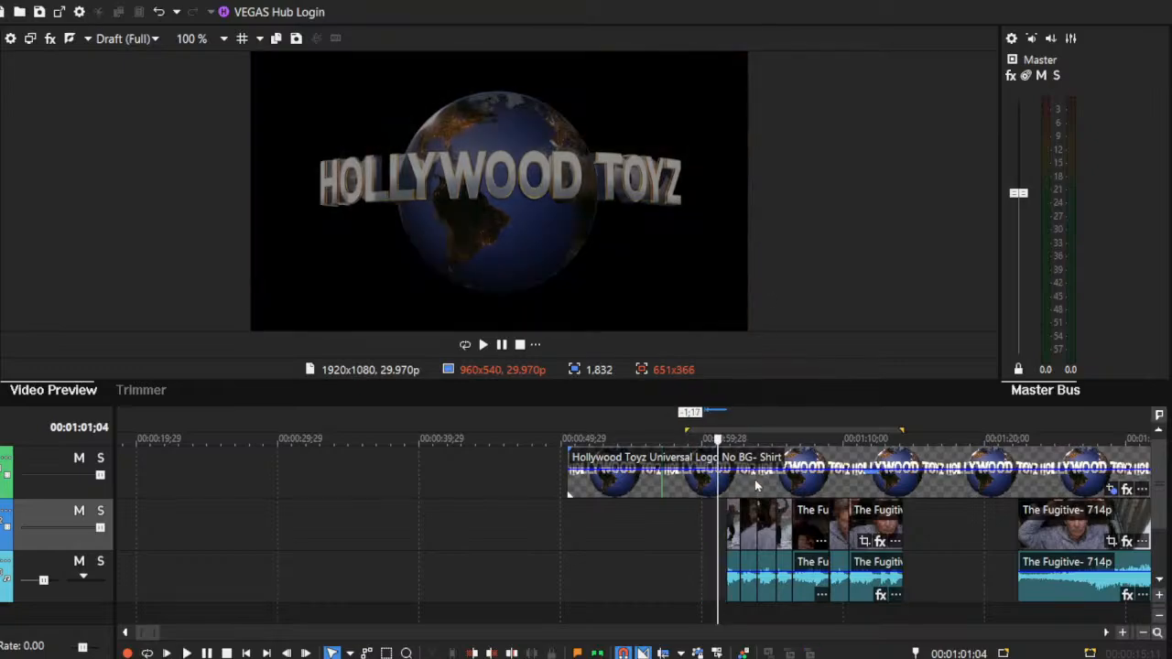
drag(723, 522, 740, 528)
click(750, 533)
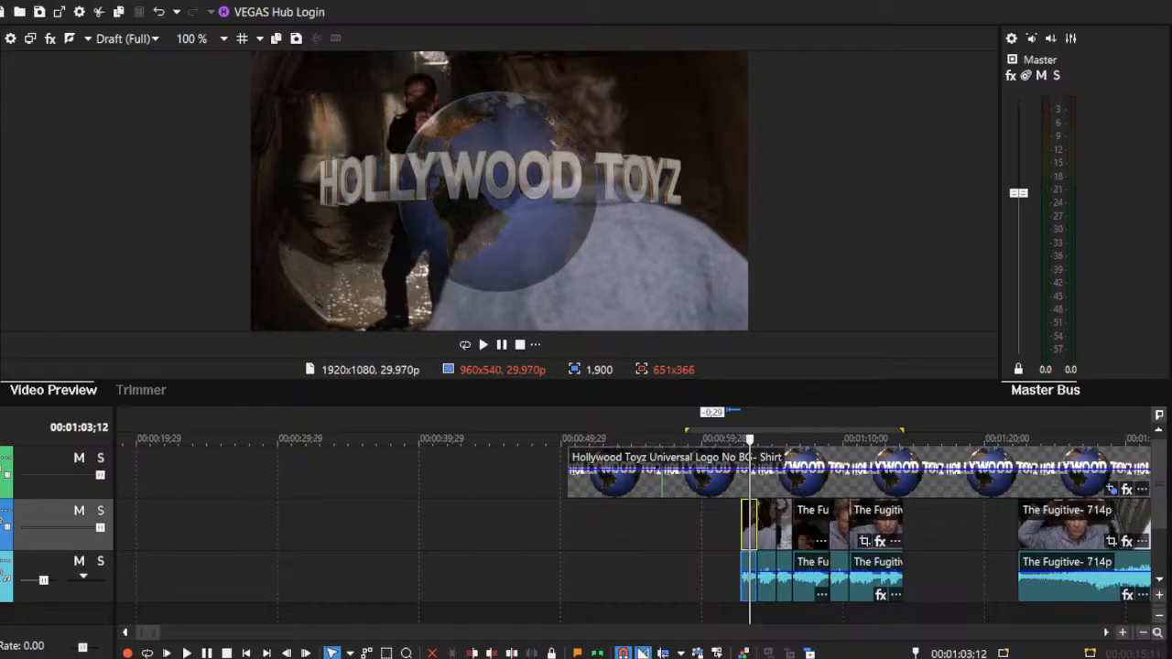
click(1125, 634)
click(1124, 634)
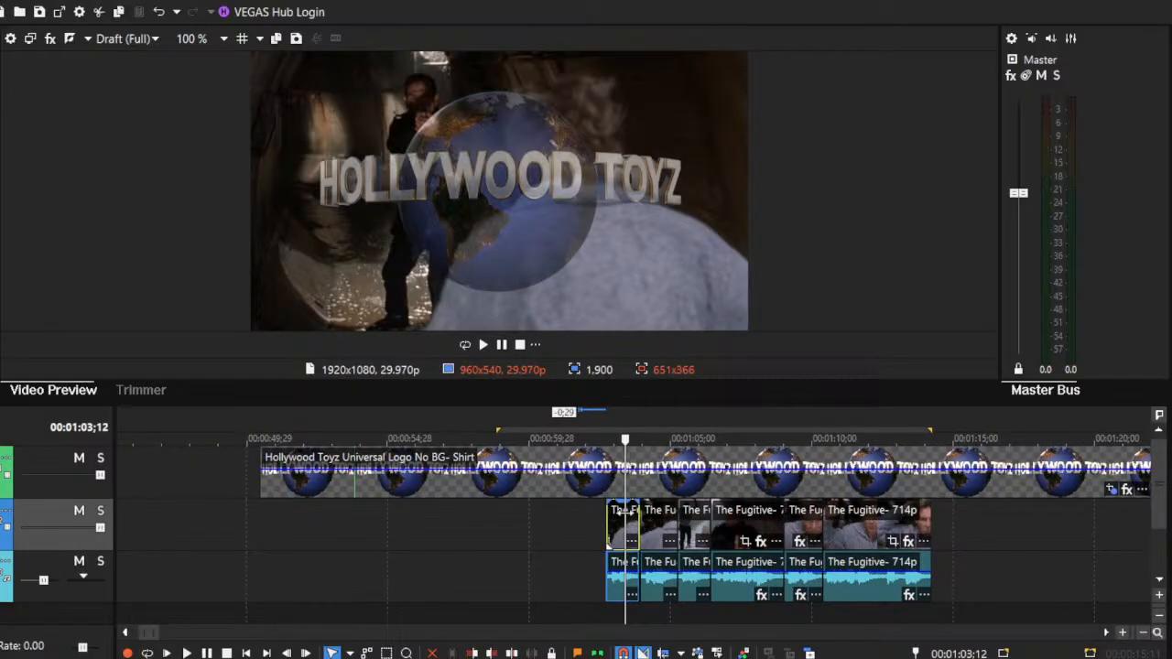
key(Delete)
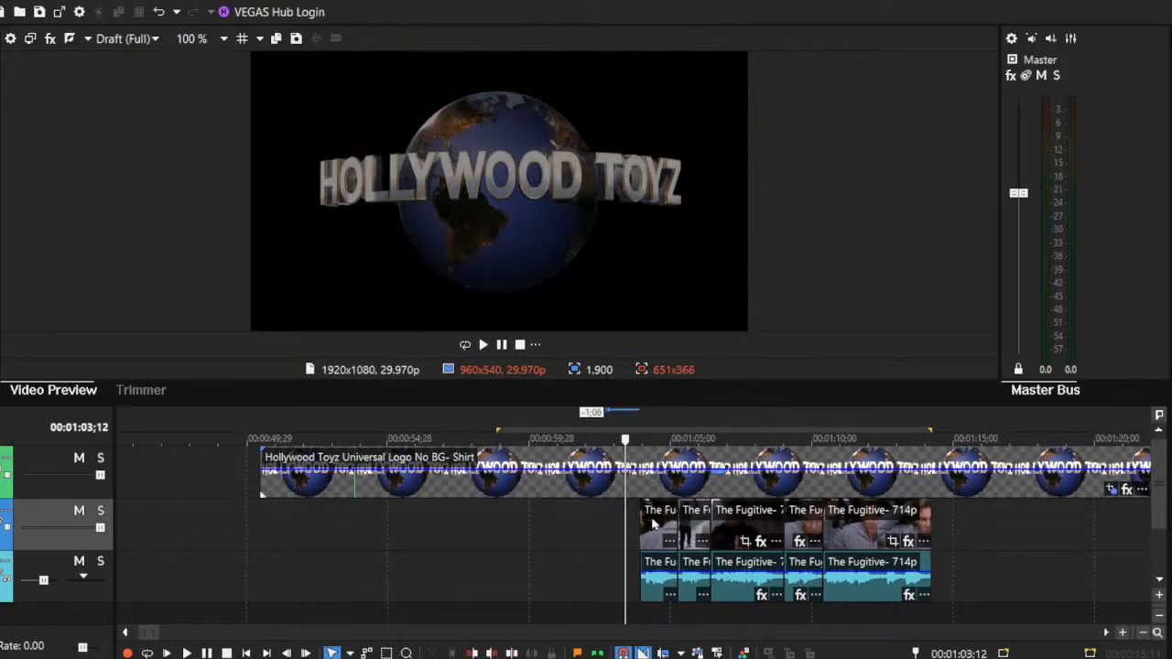
Step: Delete the remaining five montage segments, ending with the raised-hands shot
click(655, 522)
key(Delete)
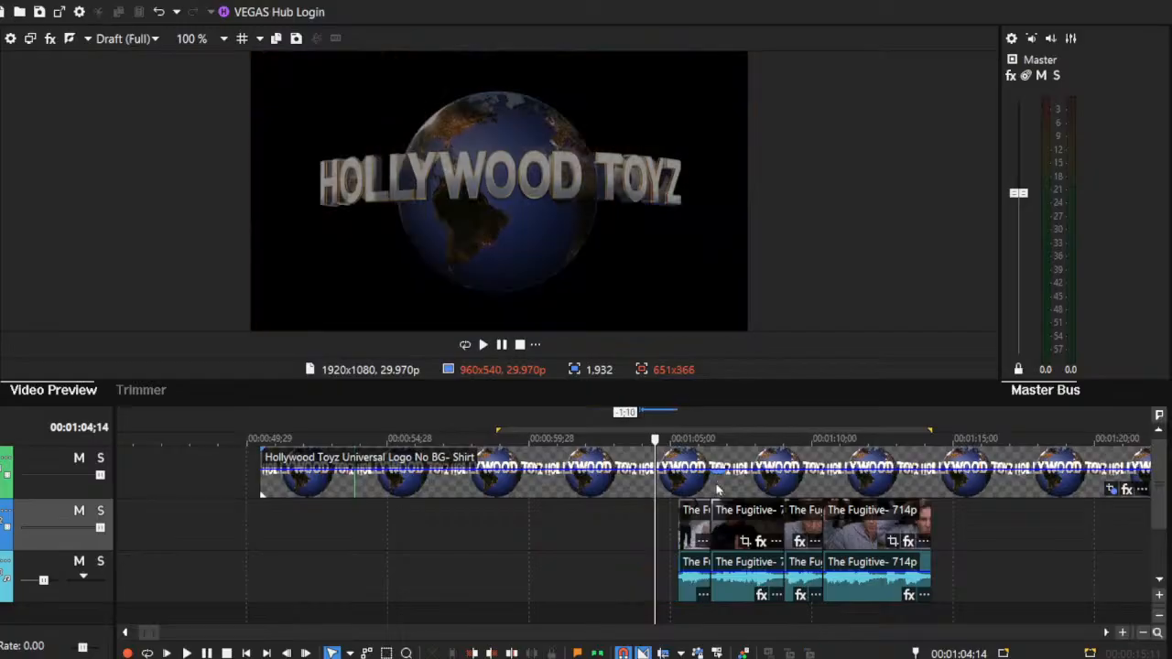
click(697, 522)
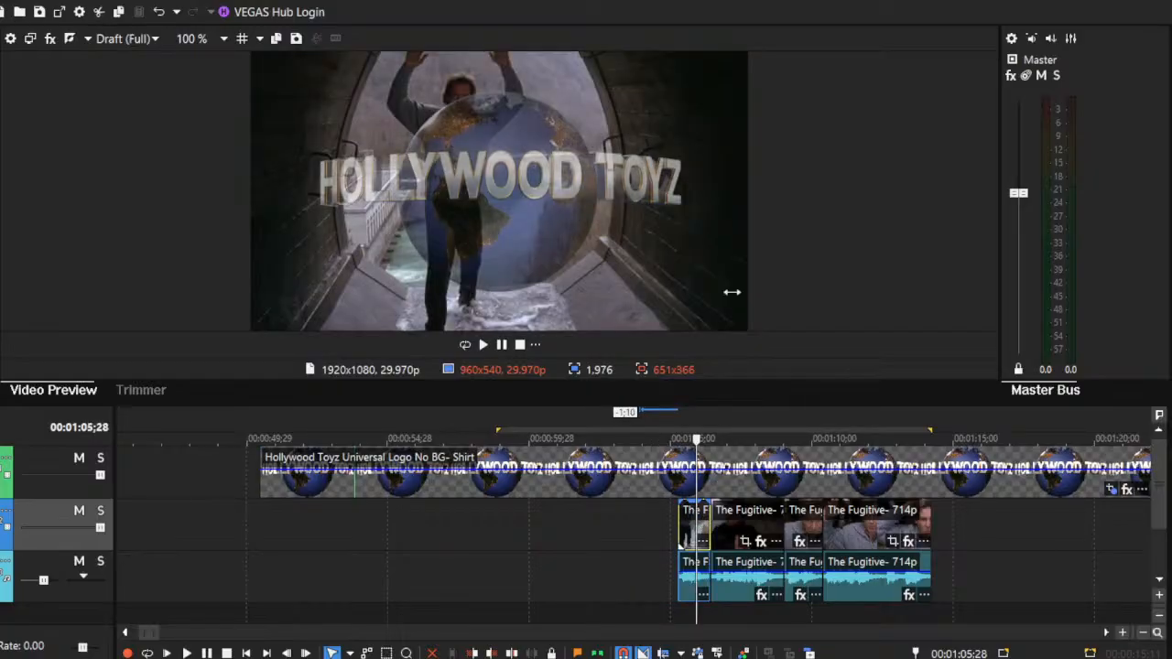
key(Delete)
click(737, 524)
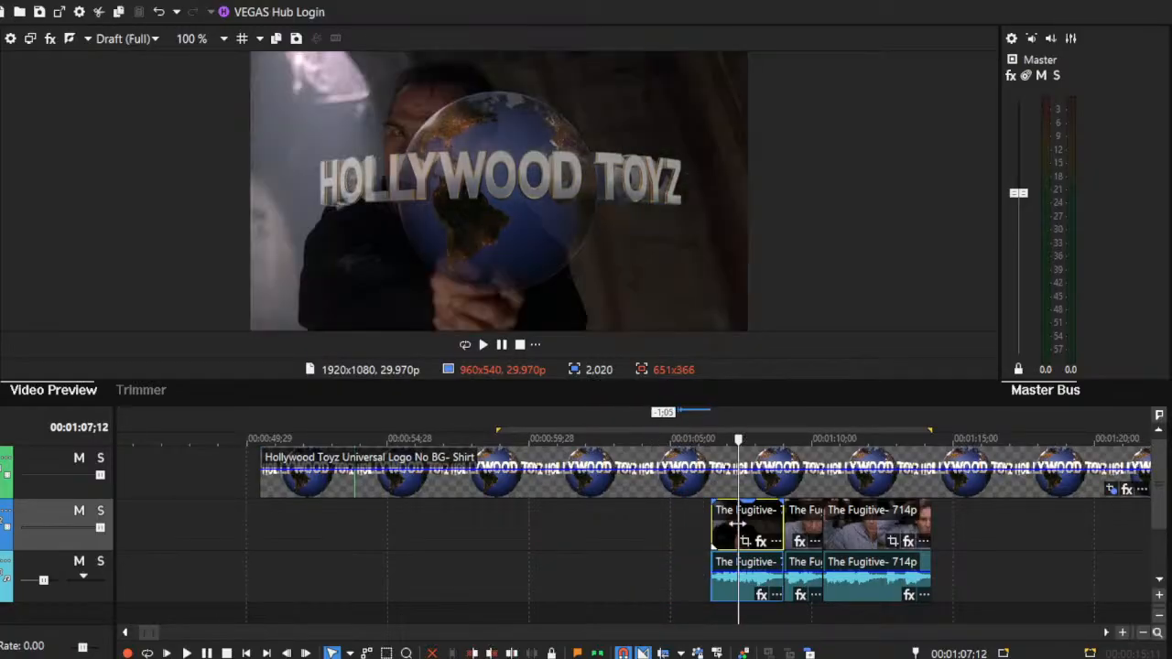
key(Delete)
click(802, 526)
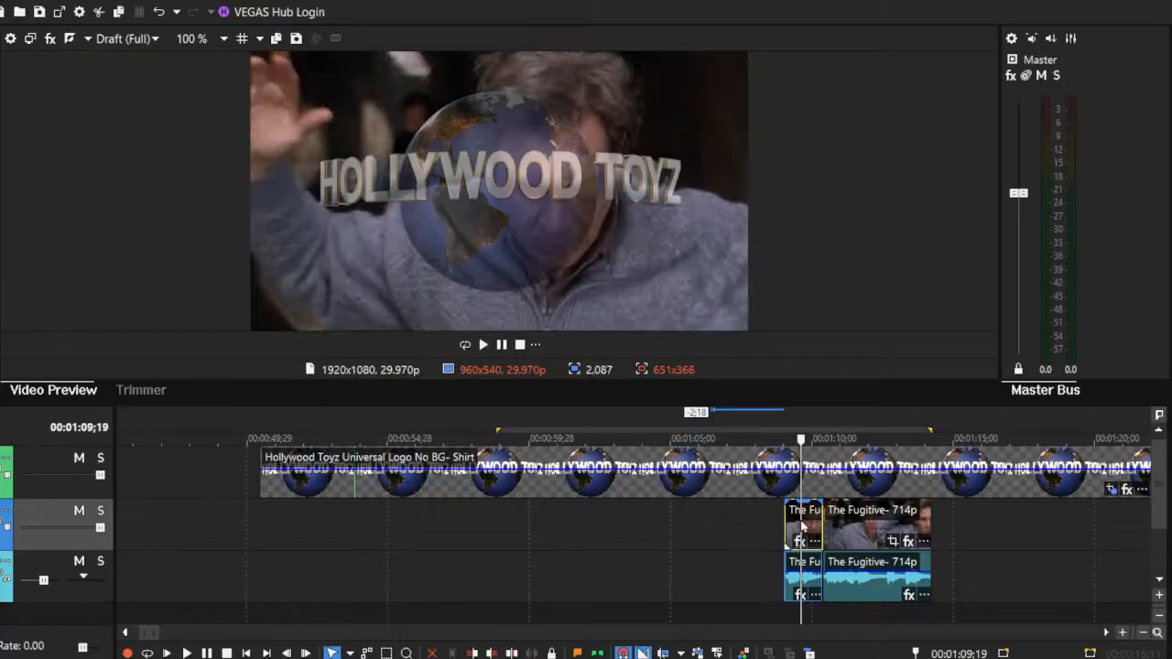
key(Delete)
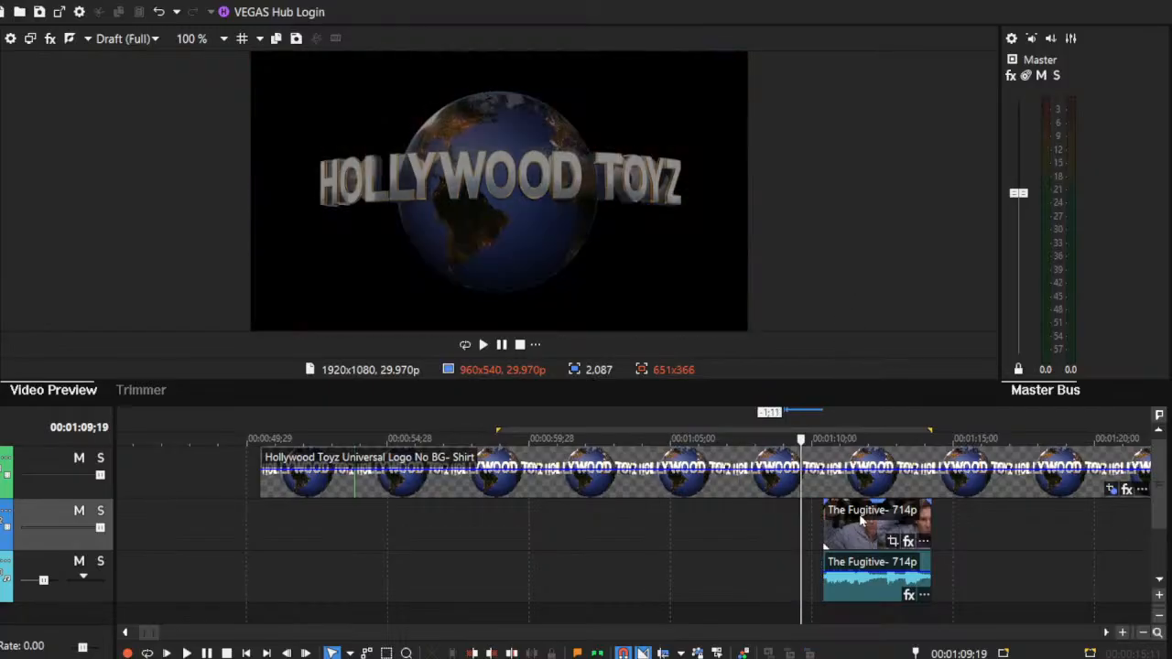
click(861, 520)
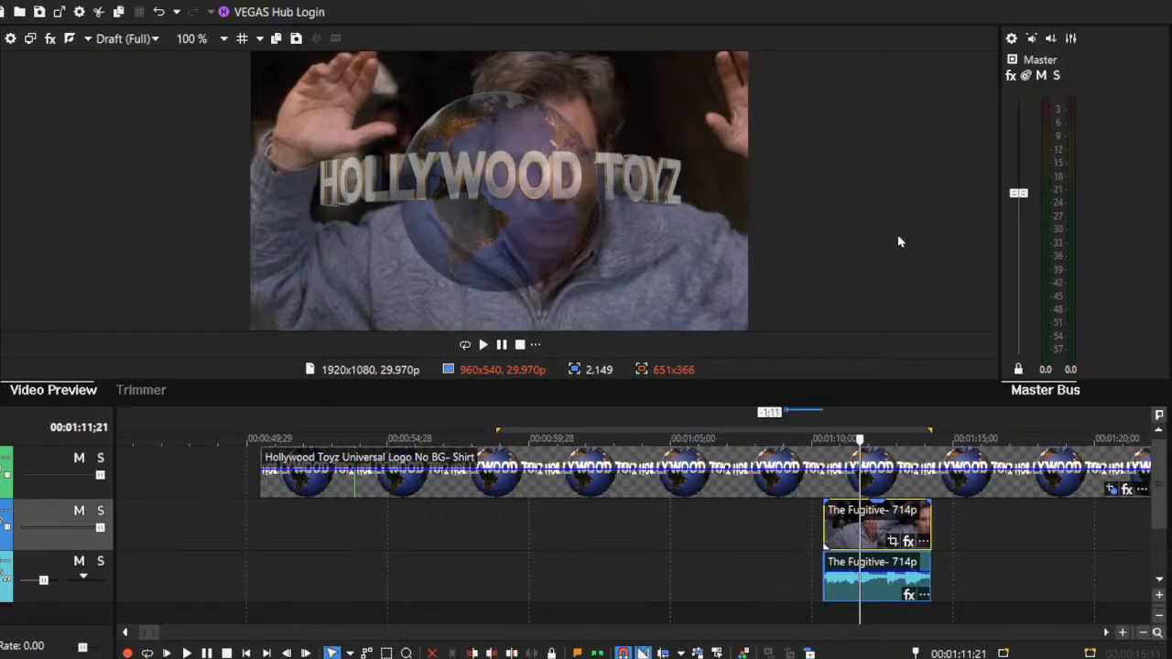
key(Delete)
Step: Bring the following Fugitive clip back beneath the logo's start, preview it briefly, and delete it
click(1141, 634)
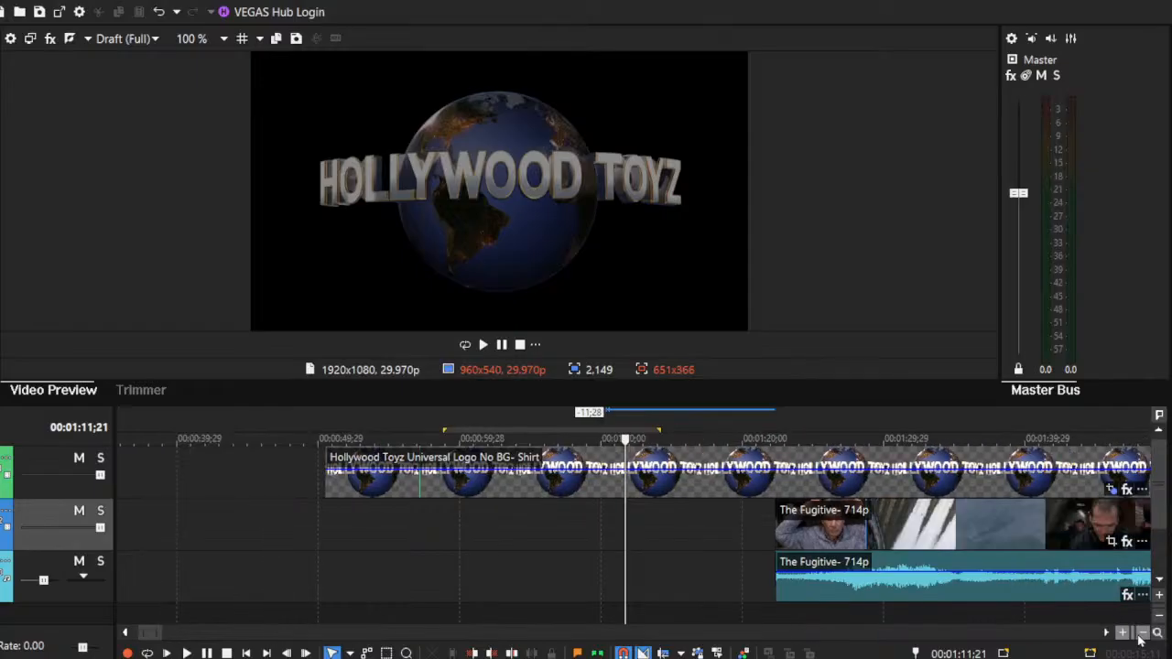
drag(861, 522, 417, 522)
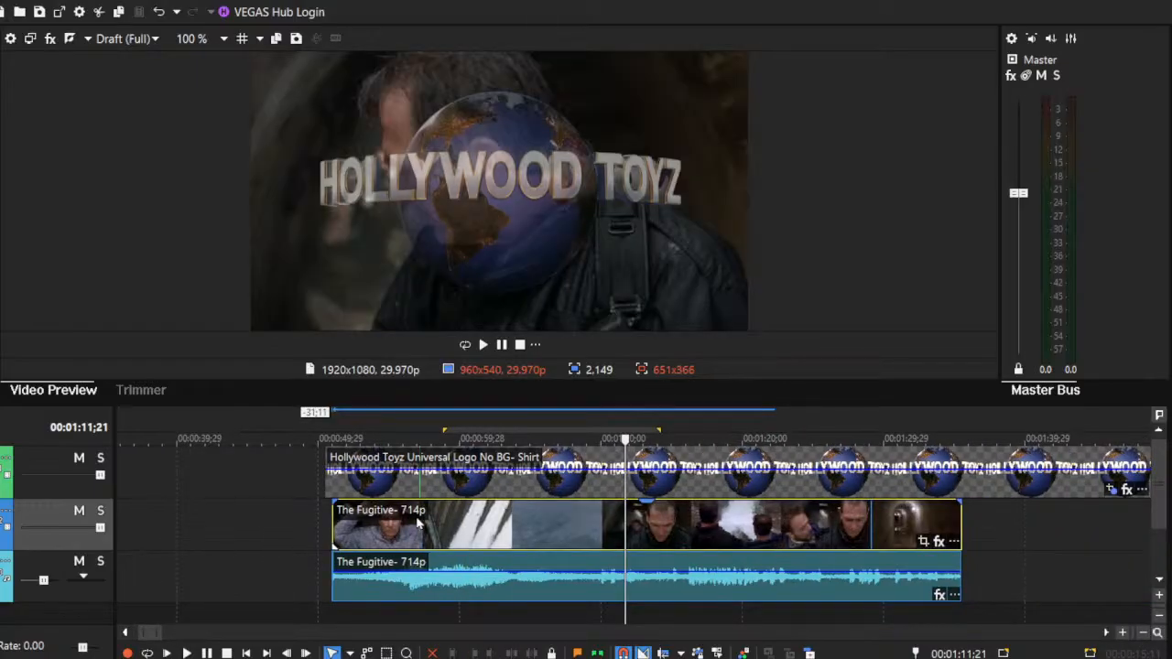
click(382, 542)
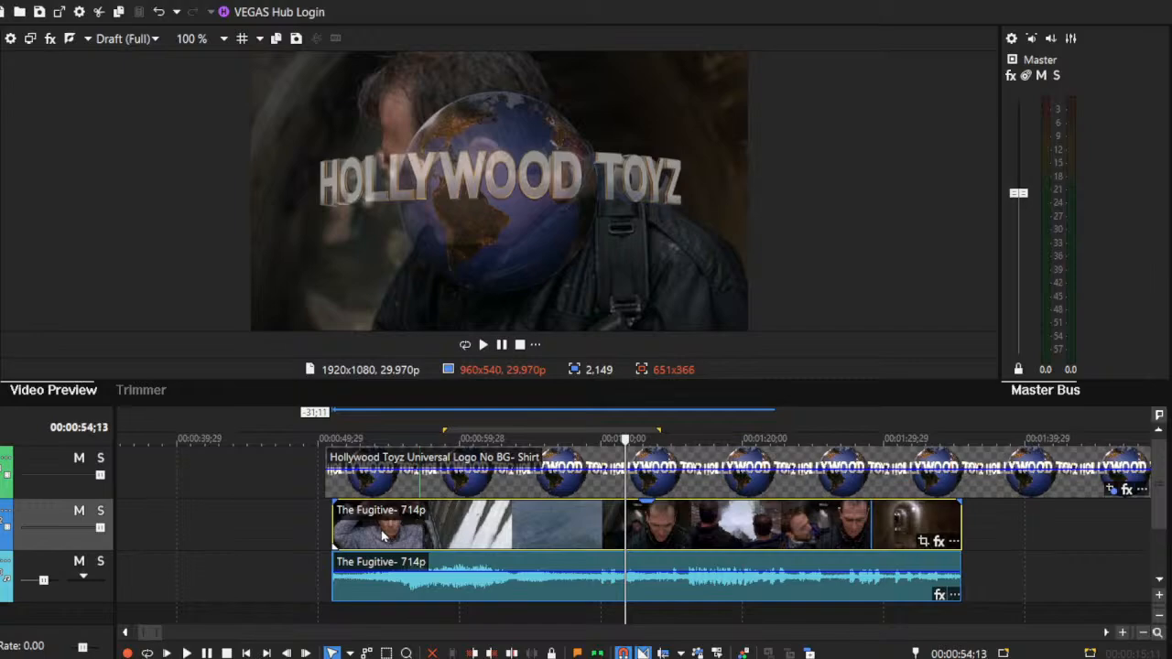
click(188, 653)
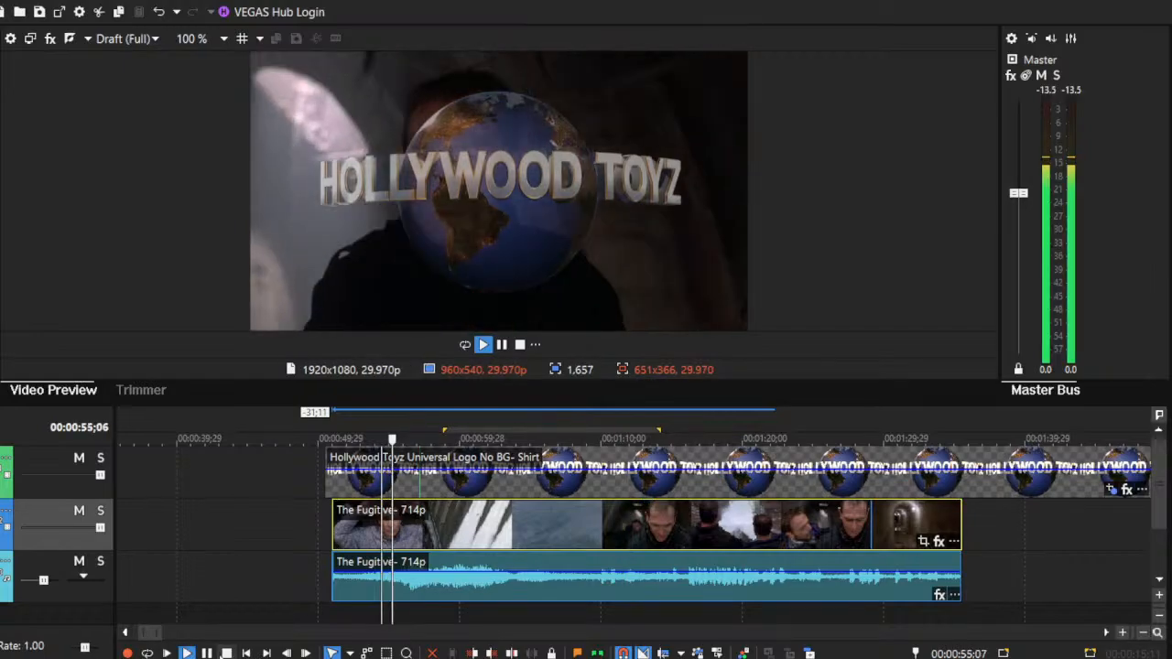
click(226, 653)
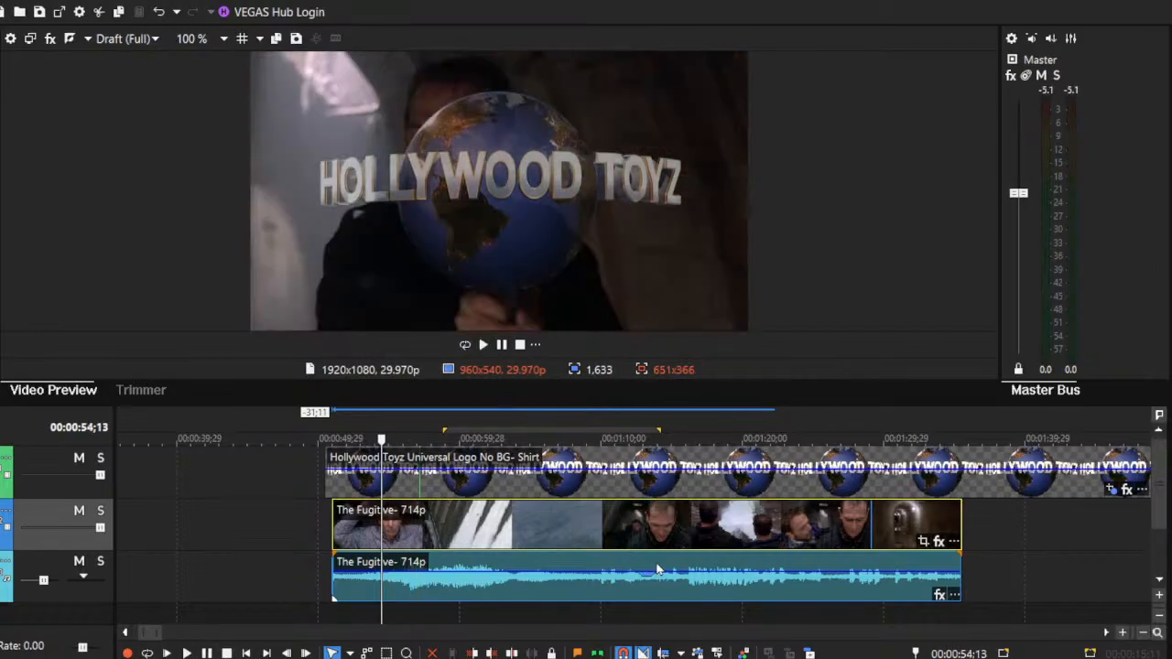
click(619, 534)
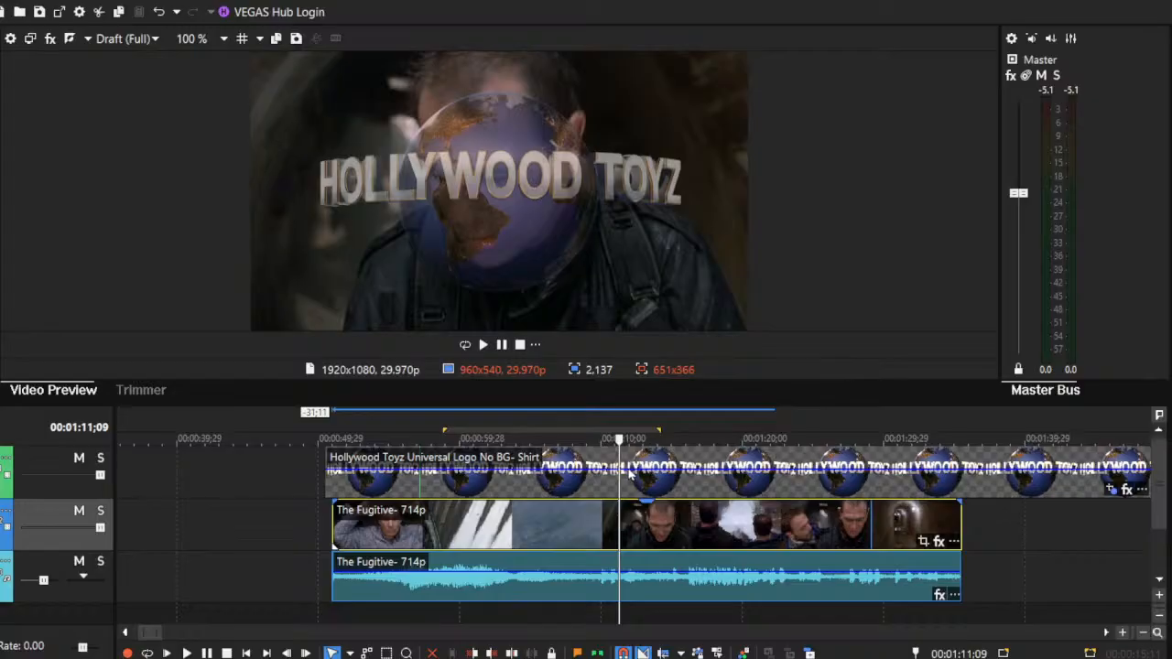
key(Delete)
Step: Move the remaining long Fugitive clip earlier so it starts at 00:00:44;21, just before the logo
click(1144, 633)
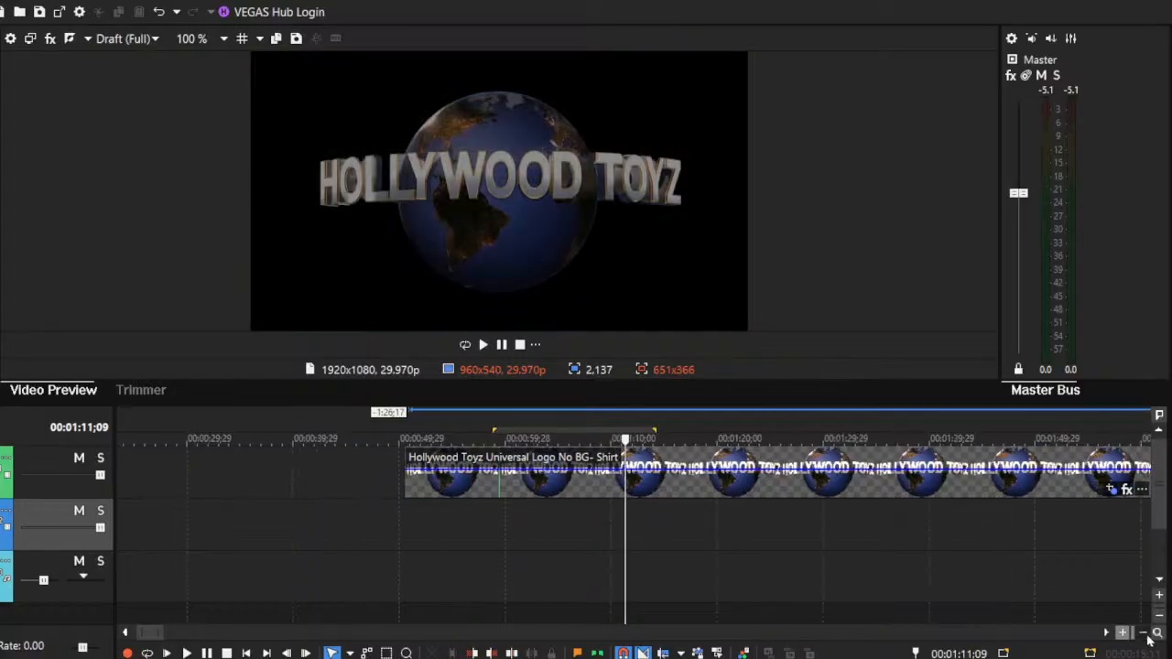
click(1145, 633)
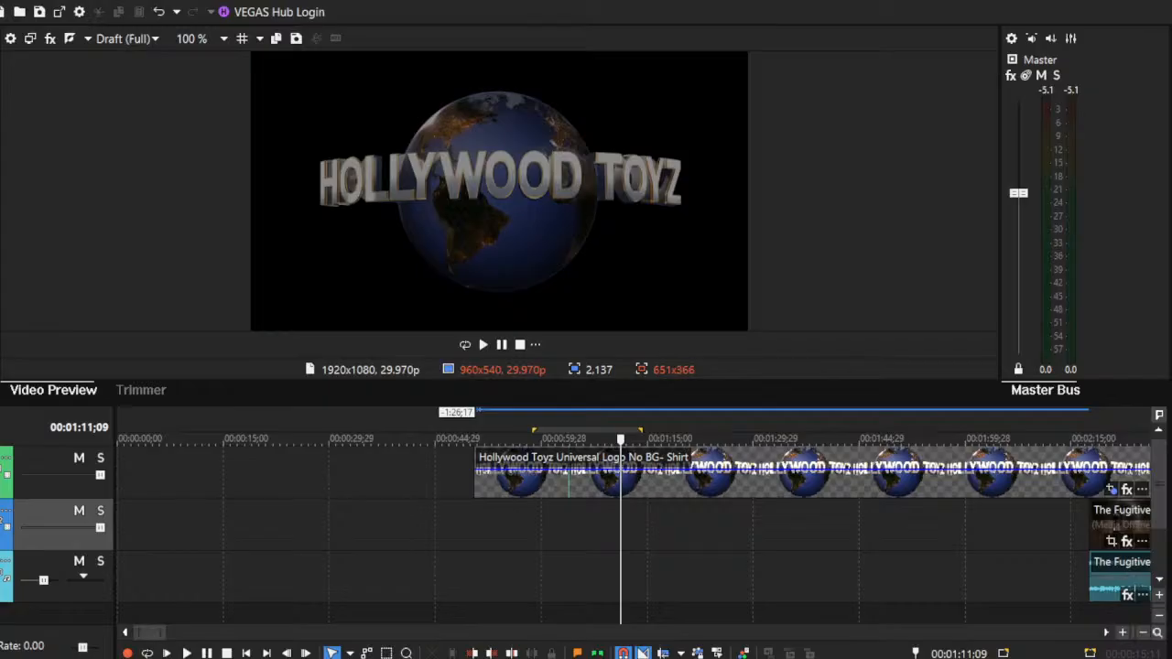
drag(616, 520, 435, 522)
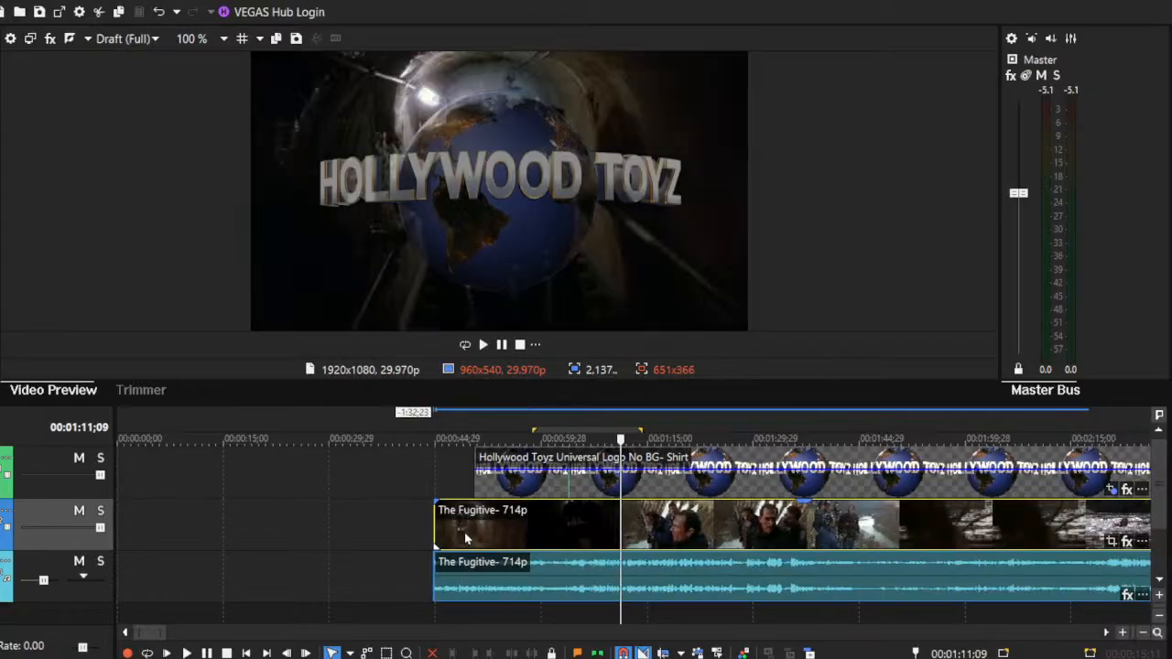
click(435, 523)
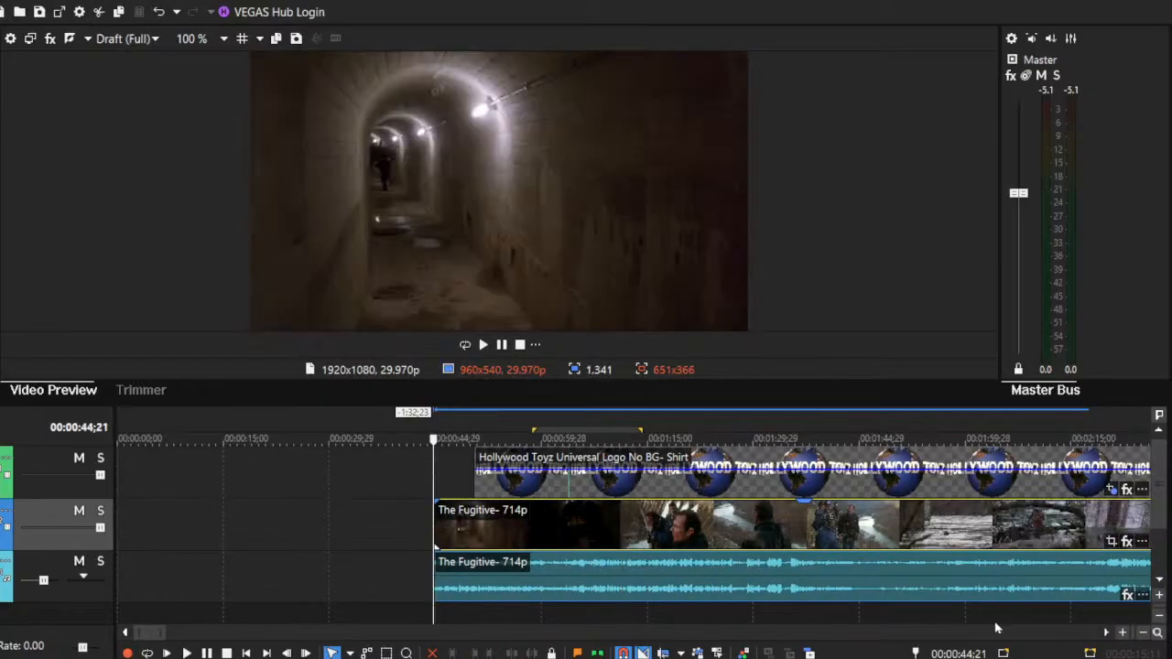
Step: Trim the long clip's start to the office scene at 00:01:26;08 and play from there
click(1142, 632)
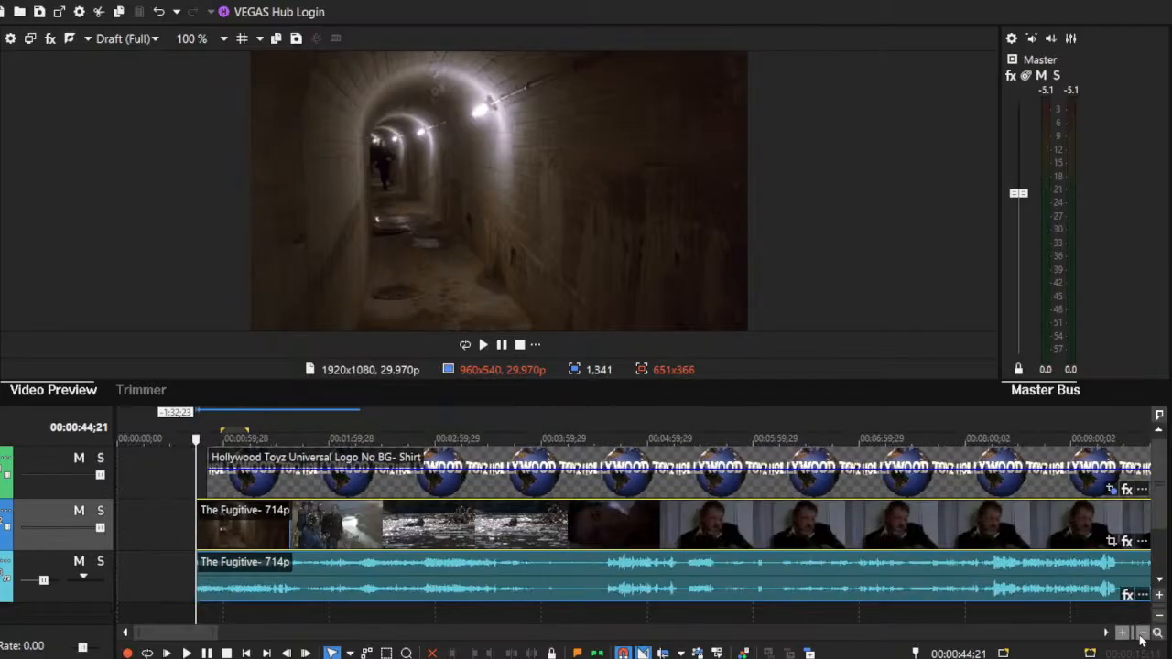
drag(196, 523, 277, 518)
click(276, 520)
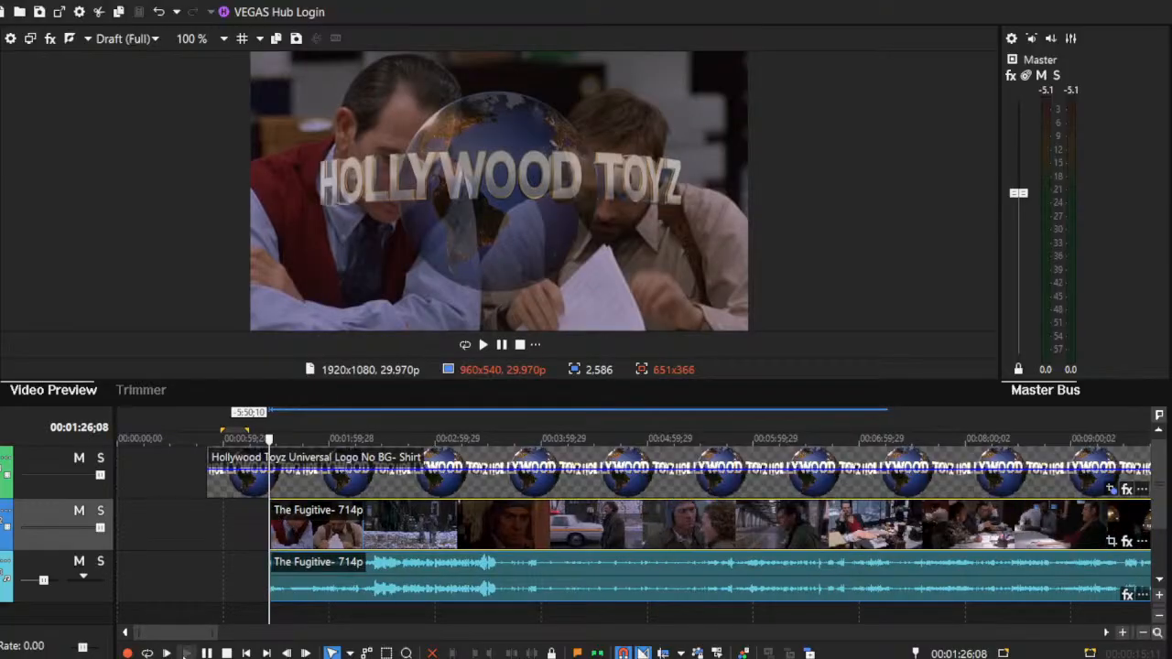
click(187, 653)
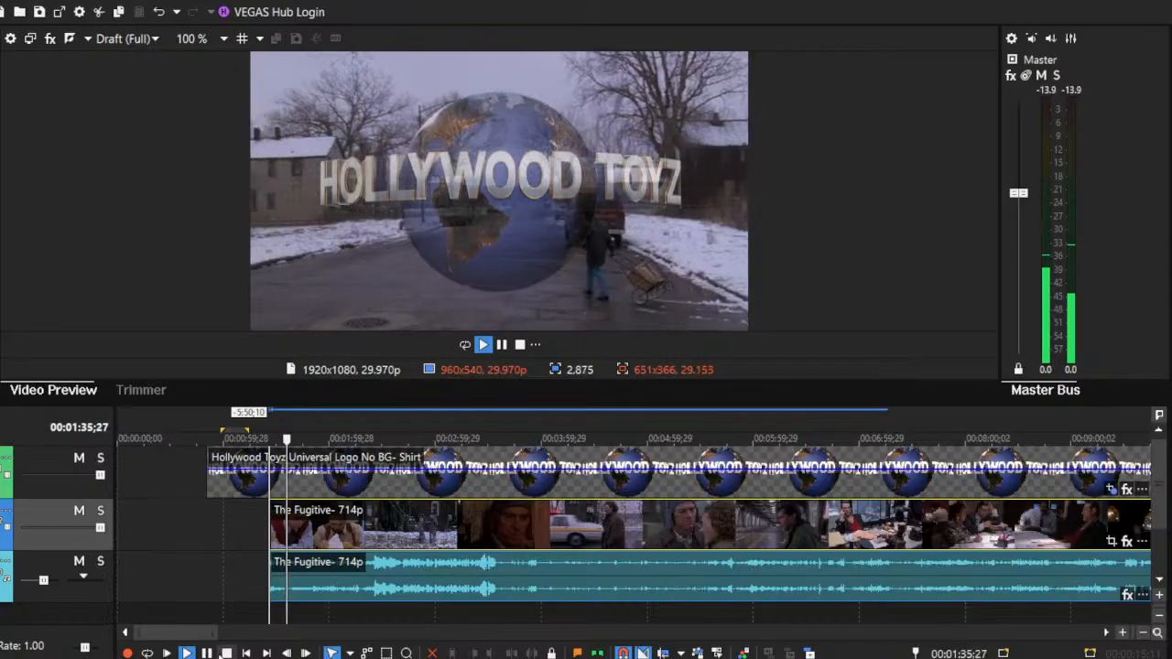
click(226, 653)
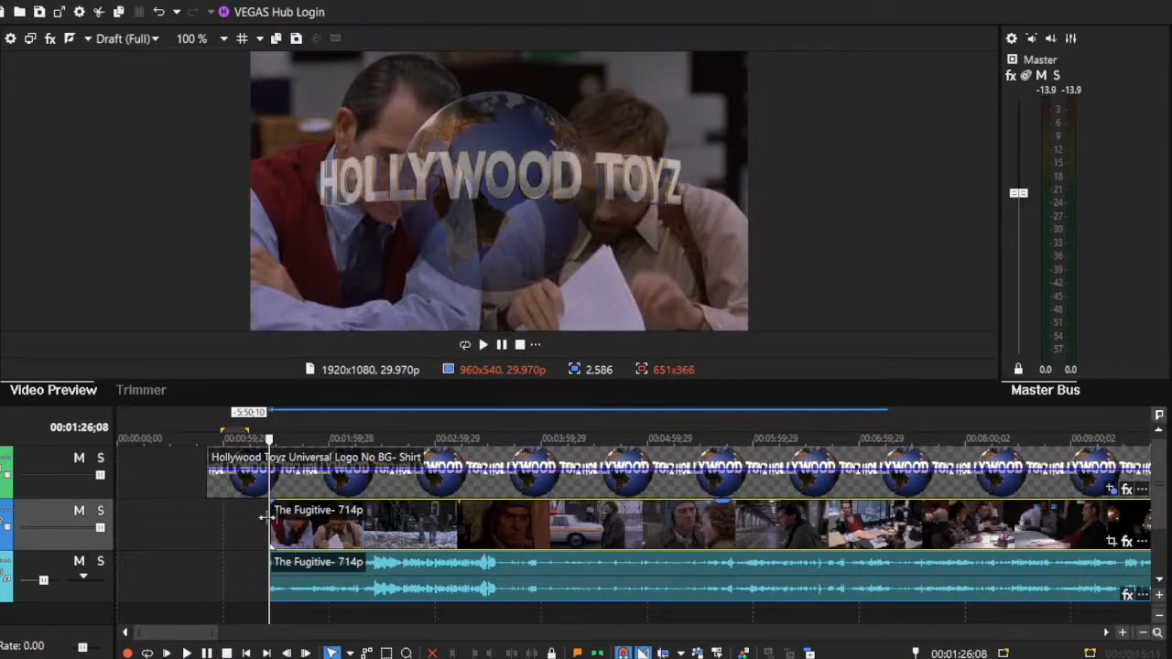
Step: Extend the clip's start 17;09 earlier to 00:01:08;29 and play the opening of the office scene
drag(271, 521, 235, 520)
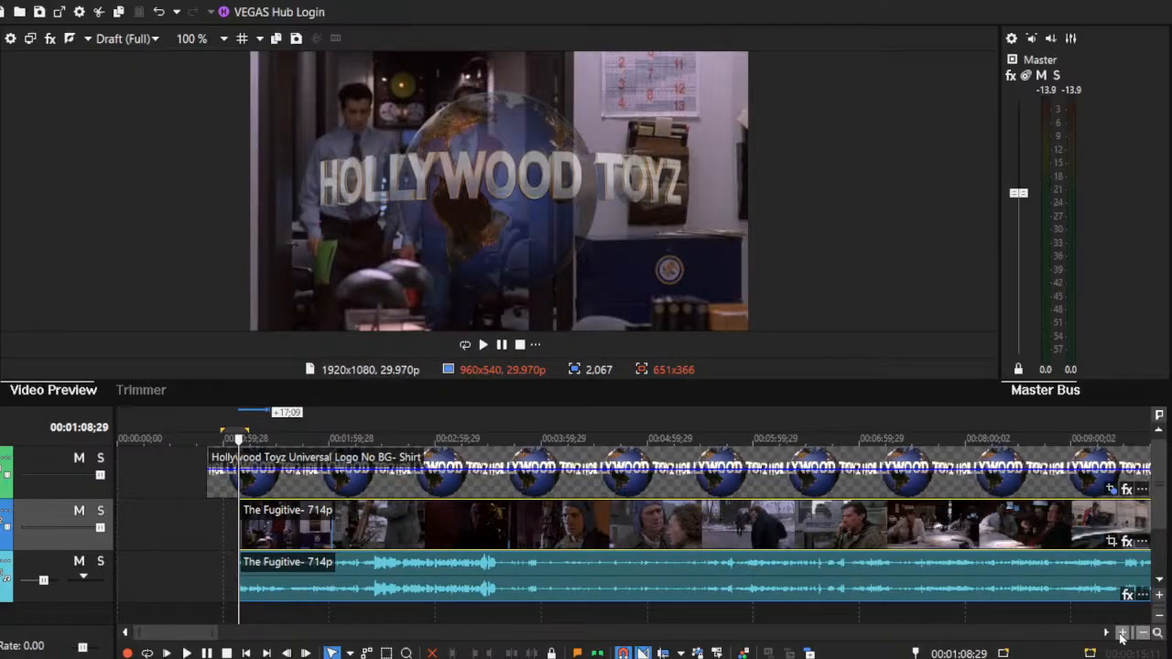
click(1122, 633)
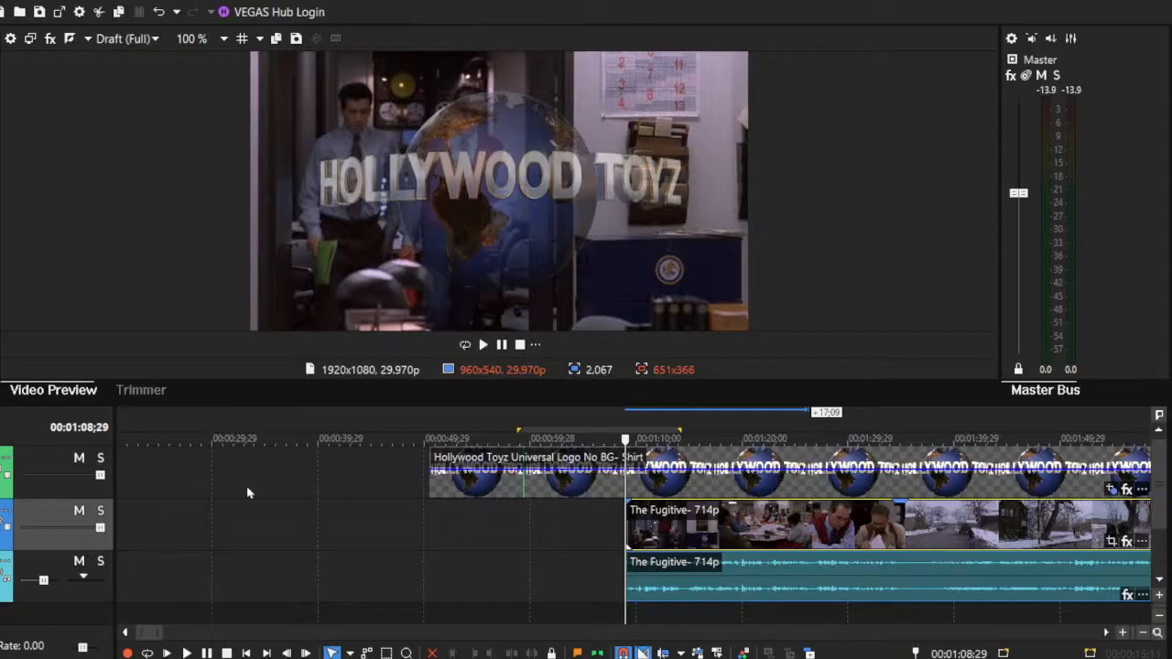
click(186, 653)
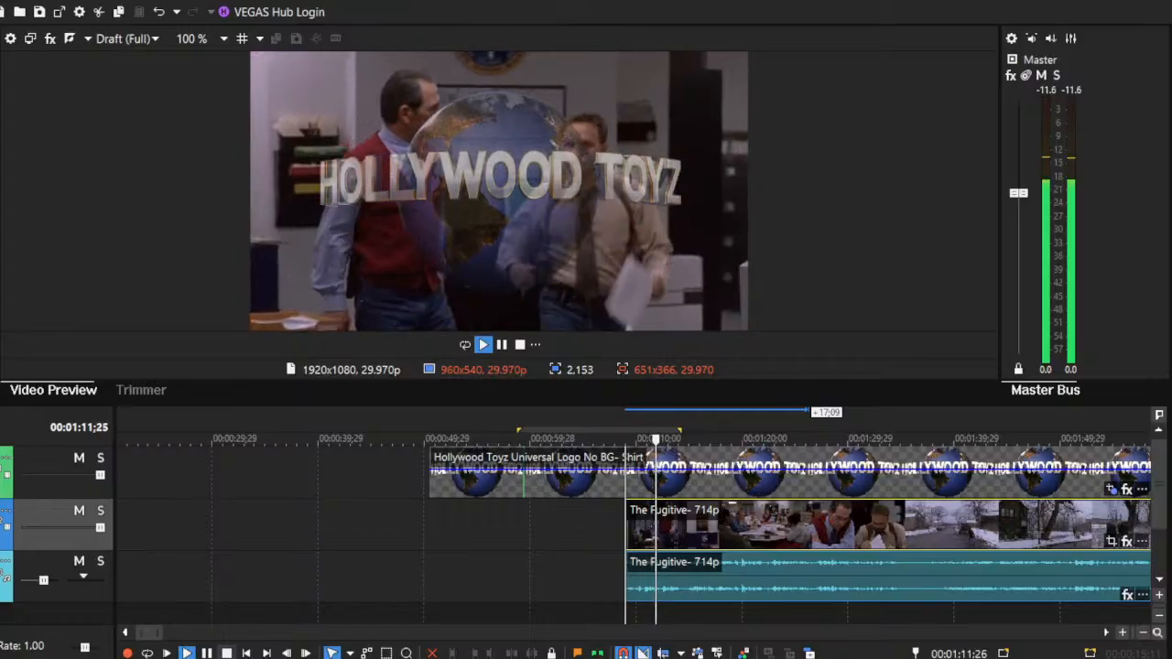
key(space)
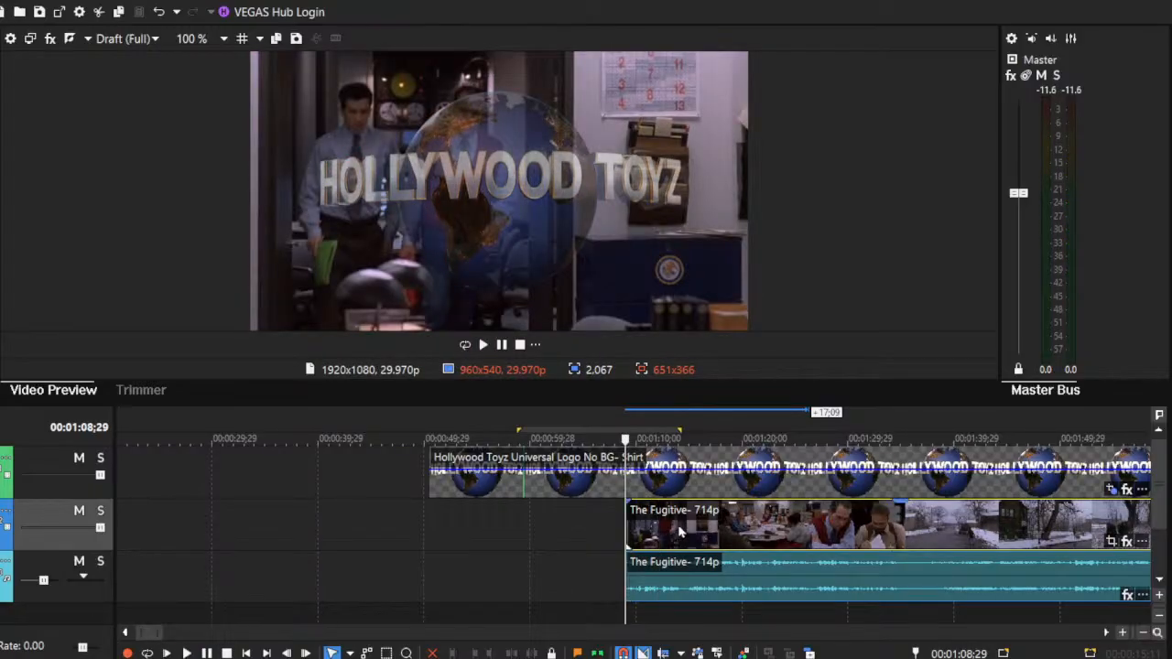
Step: Move the long clip 11;07 earlier, and split off the office scene to place it 4;25 earlier as a separate segment
drag(630, 586, 506, 586)
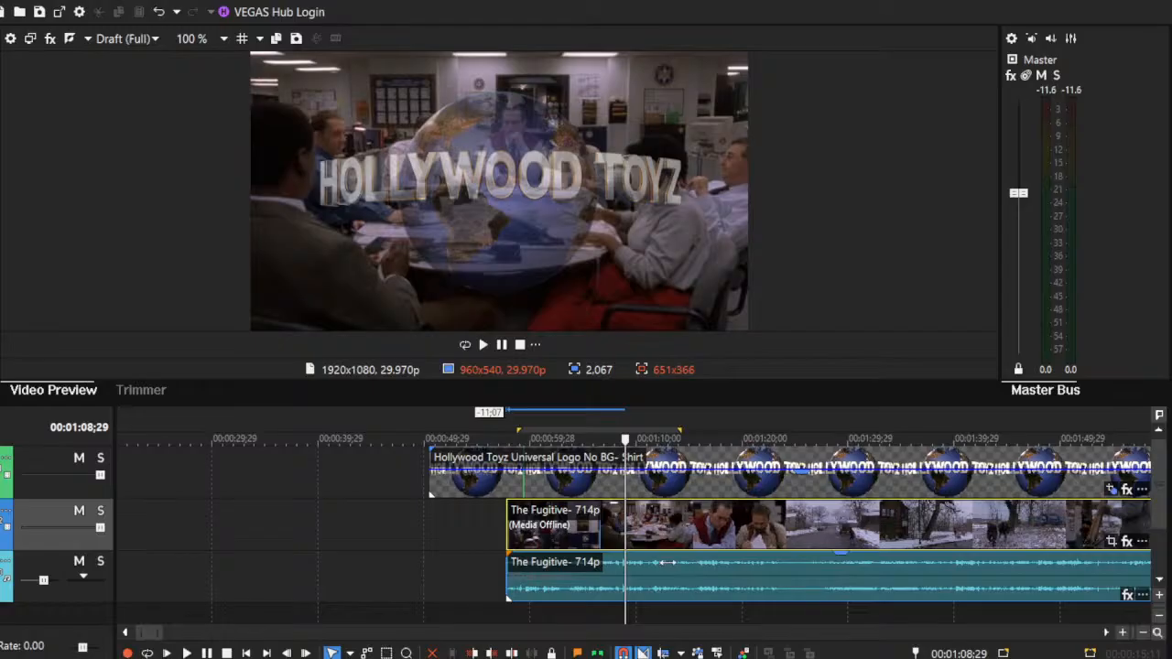
drag(671, 562, 787, 563)
key(s)
drag(725, 540, 674, 540)
Step: Boost the audio level of the split-off office segment and play it from its start
click(548, 586)
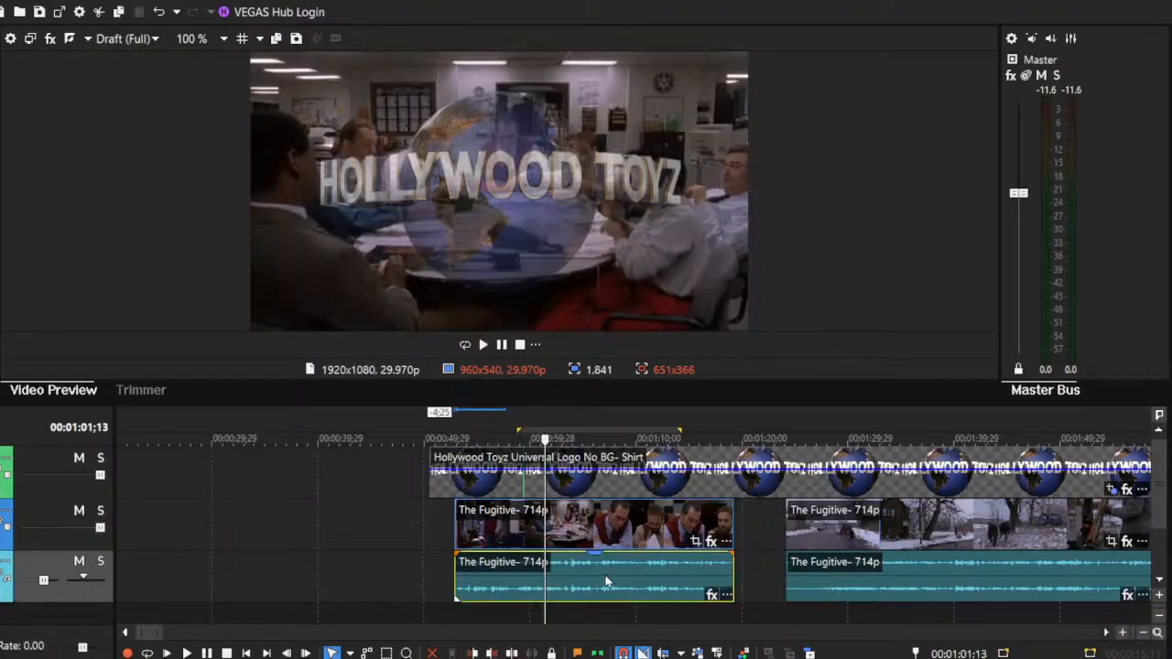
click(605, 582)
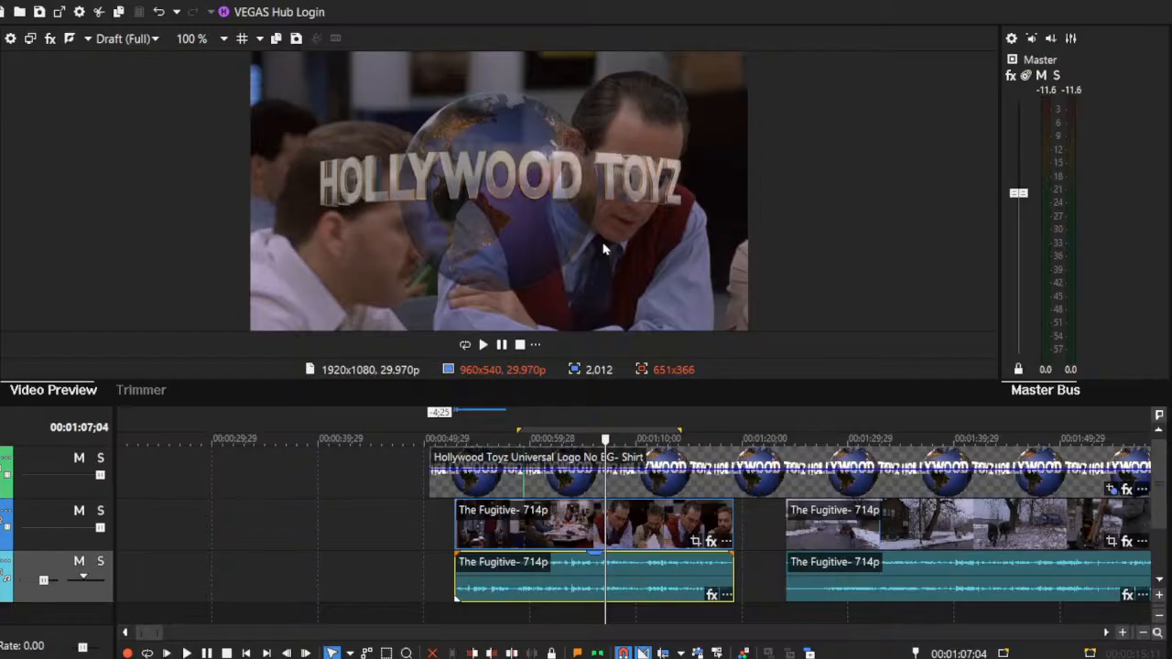
click(455, 509)
click(186, 653)
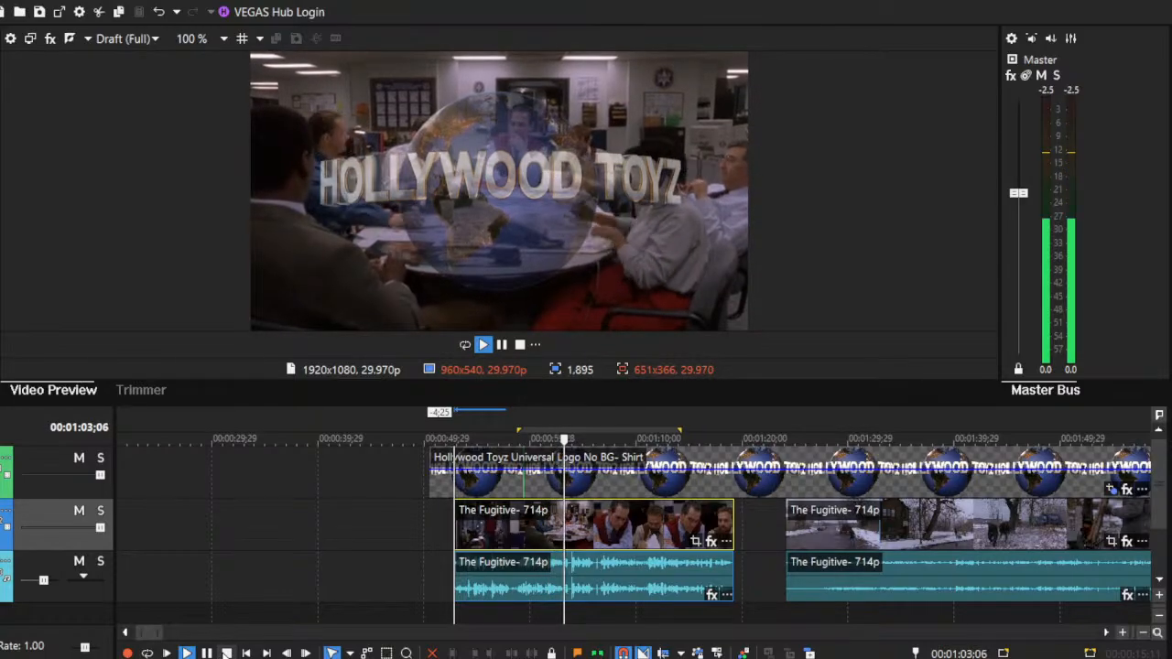
click(579, 534)
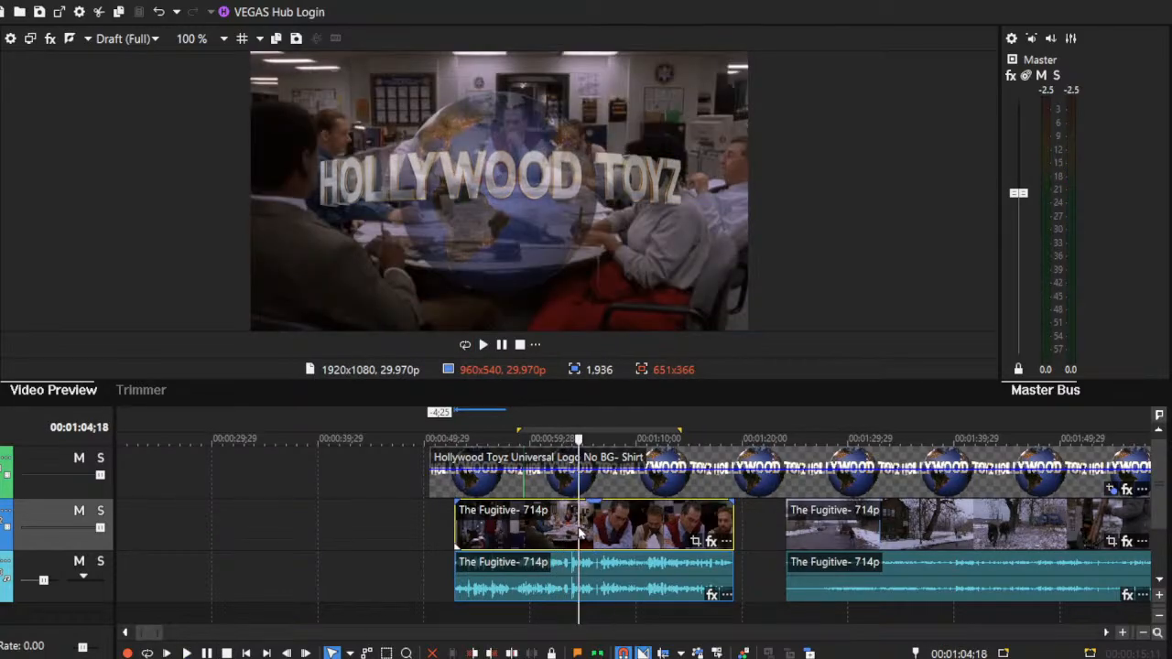
Step: Delete the office segment and move the long Fugitive clip 20;11 earlier beneath the logo
key(Delete)
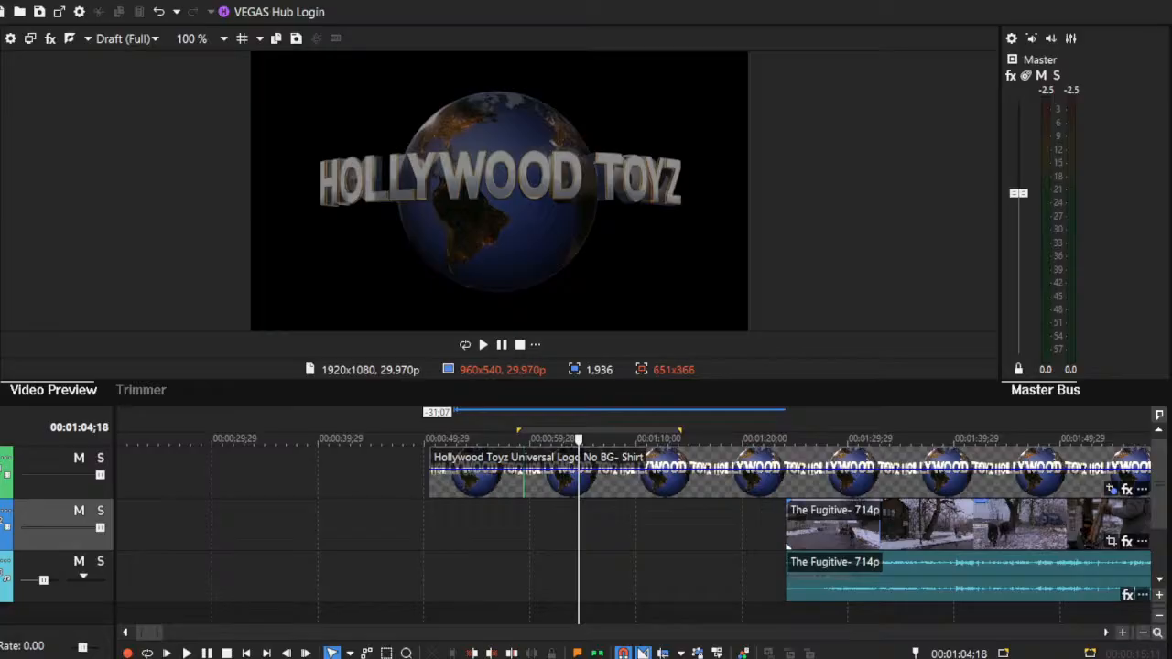
drag(703, 544, 685, 538)
click(820, 508)
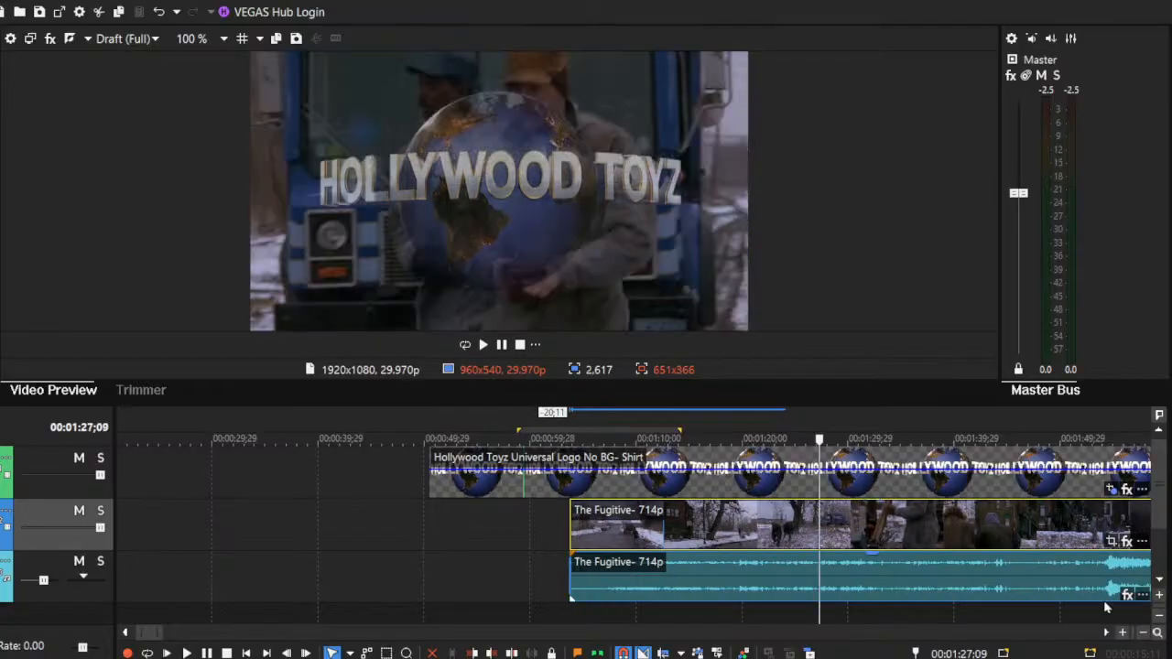
Step: Trim away the opening section of the long clip and move the clip 1:55;17 earlier
click(1143, 634)
click(1143, 635)
click(1143, 635)
click(1143, 635)
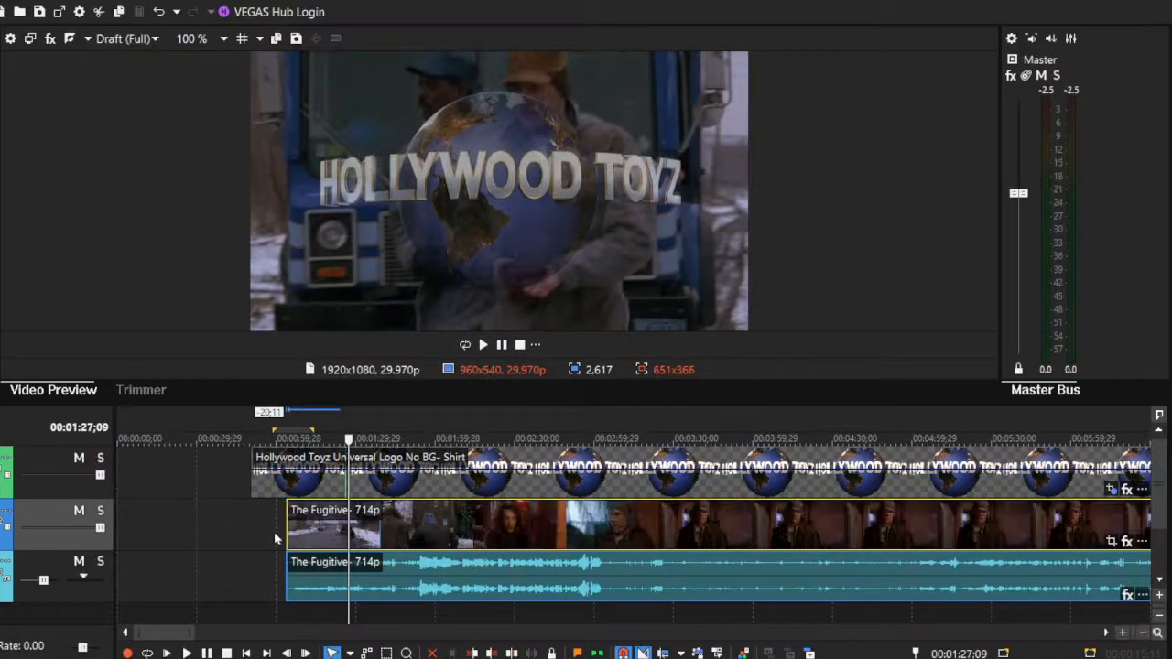
click(264, 536)
drag(288, 531, 349, 532)
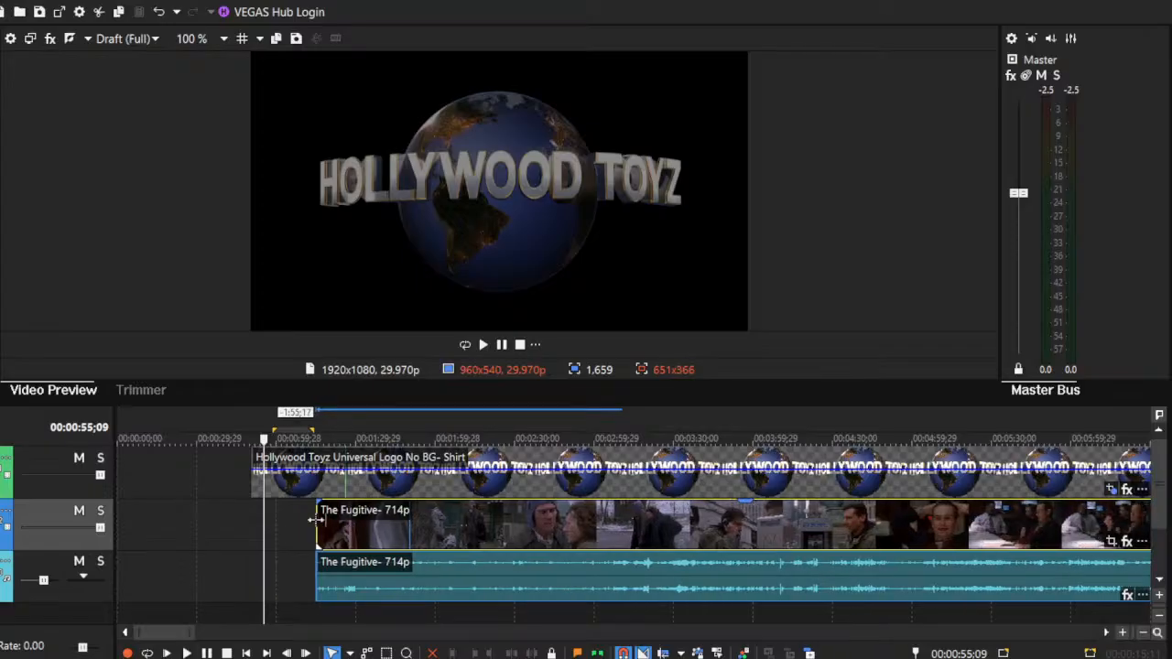
Step: Trim the long clip's start to the snowy street conversation at 00:02:23;11 and play from there
drag(314, 520, 498, 549)
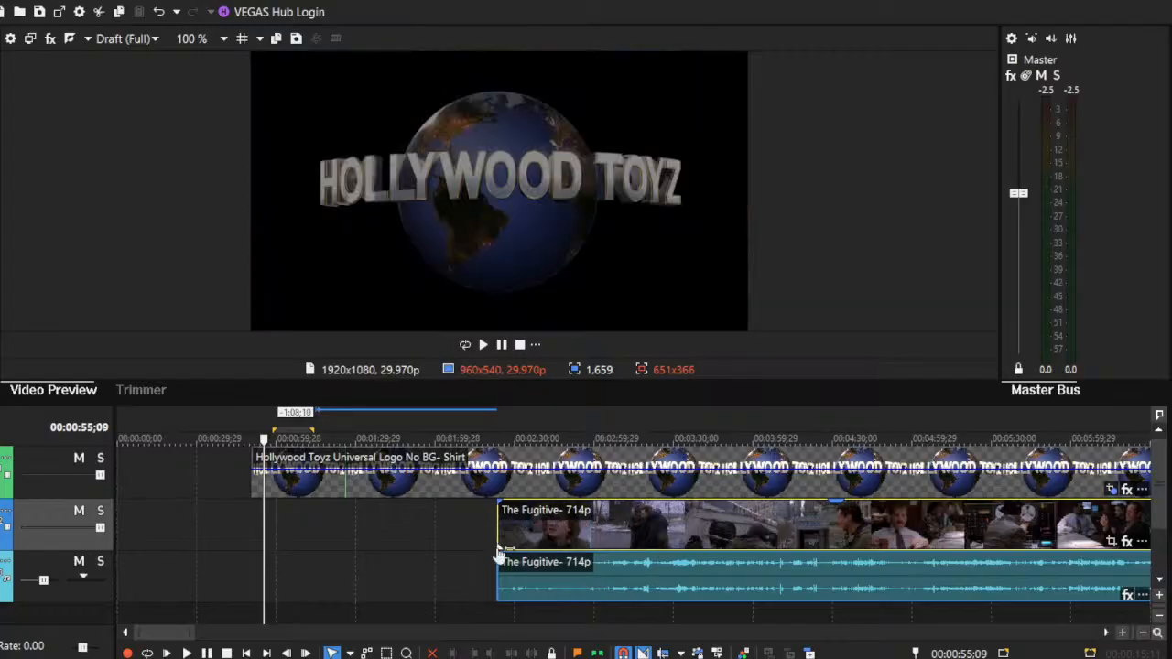
click(499, 553)
click(191, 652)
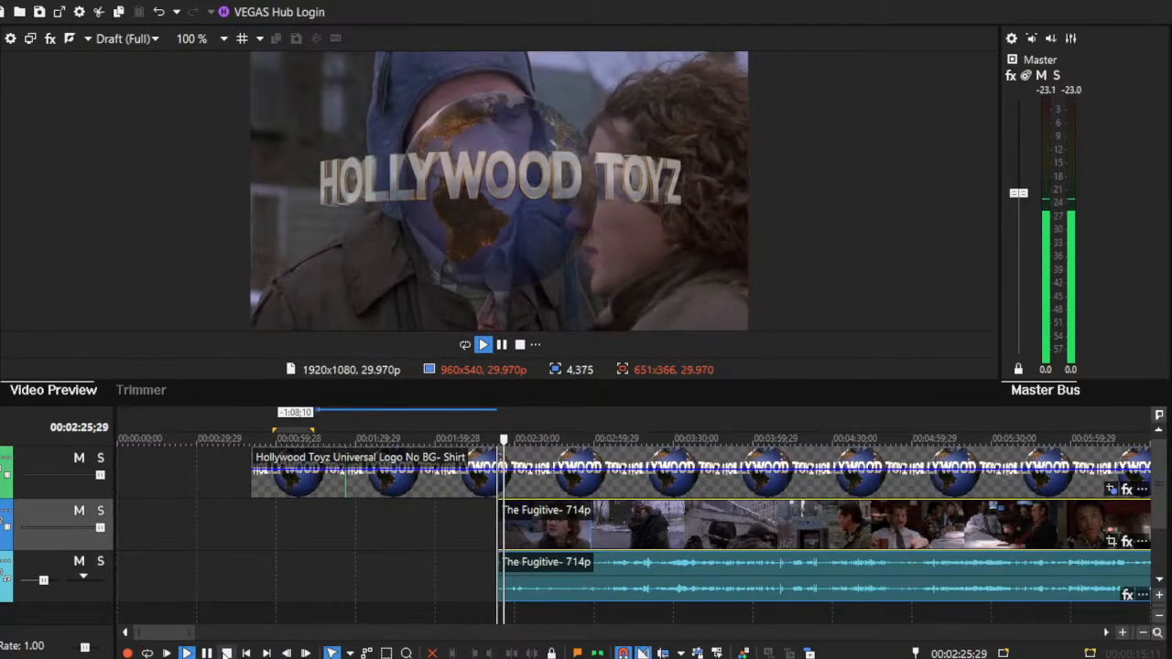
click(226, 653)
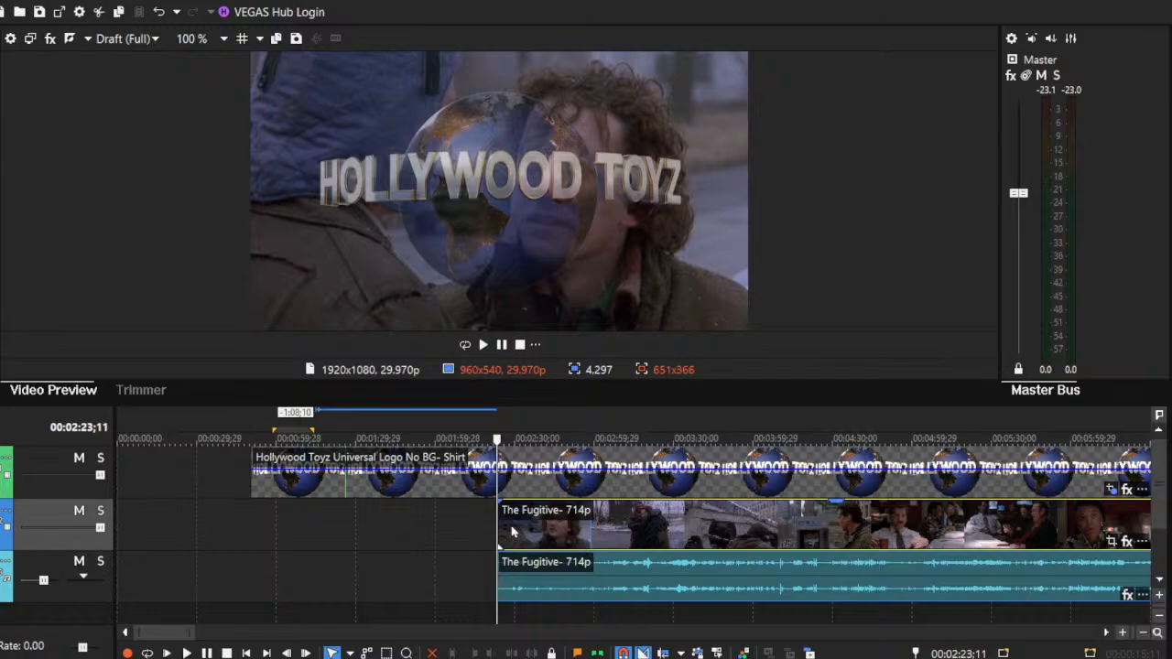
Step: Move the long clip 46;20 earlier, and split off the street conversation at 00:02:12;19, shifting the remainder 19;00 later
drag(492, 517, 338, 527)
click(401, 527)
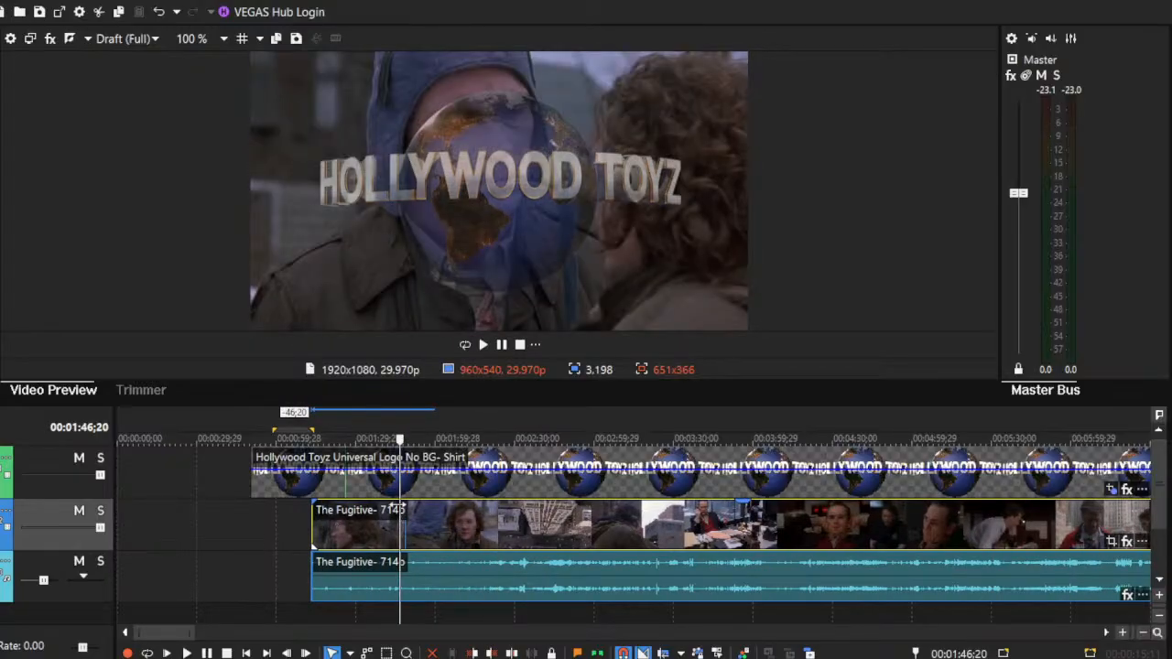
drag(399, 506, 525, 518)
key(s)
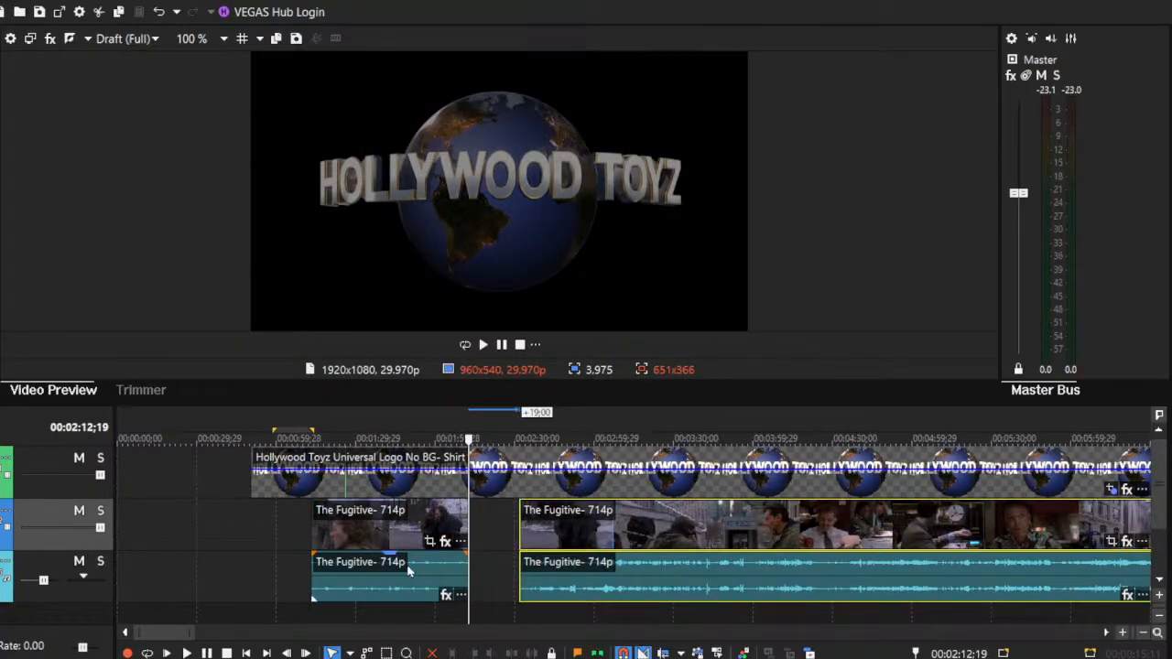
Step: Boost the audio level of the split-off street segment and convert its sound to a single channel
click(409, 569)
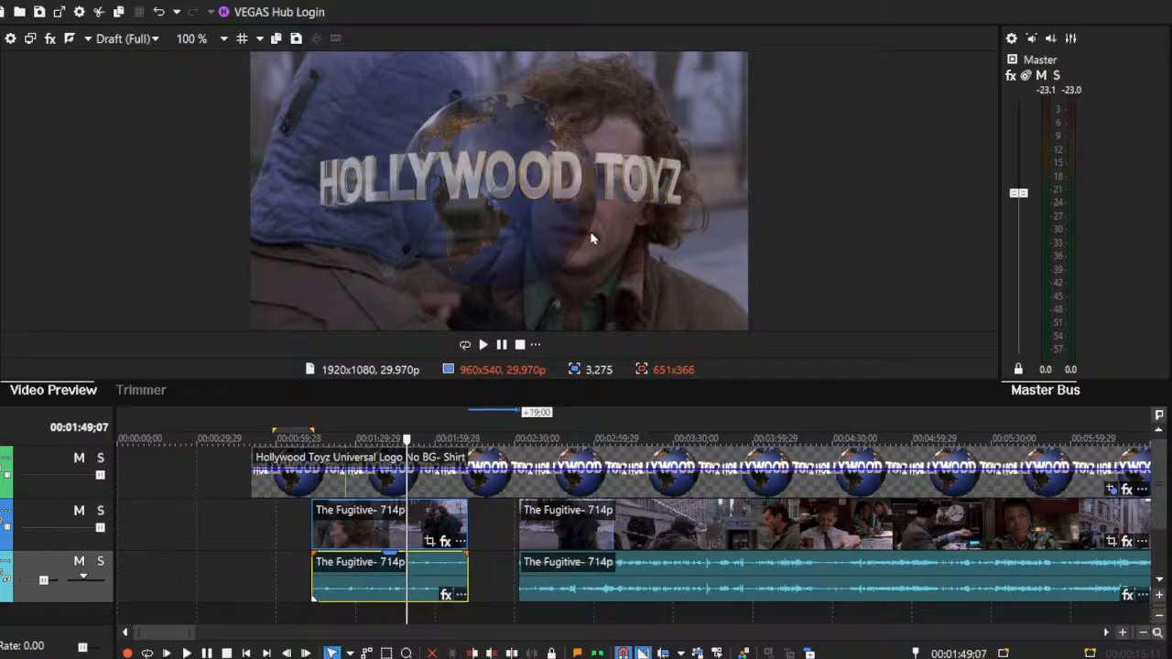
click(571, 650)
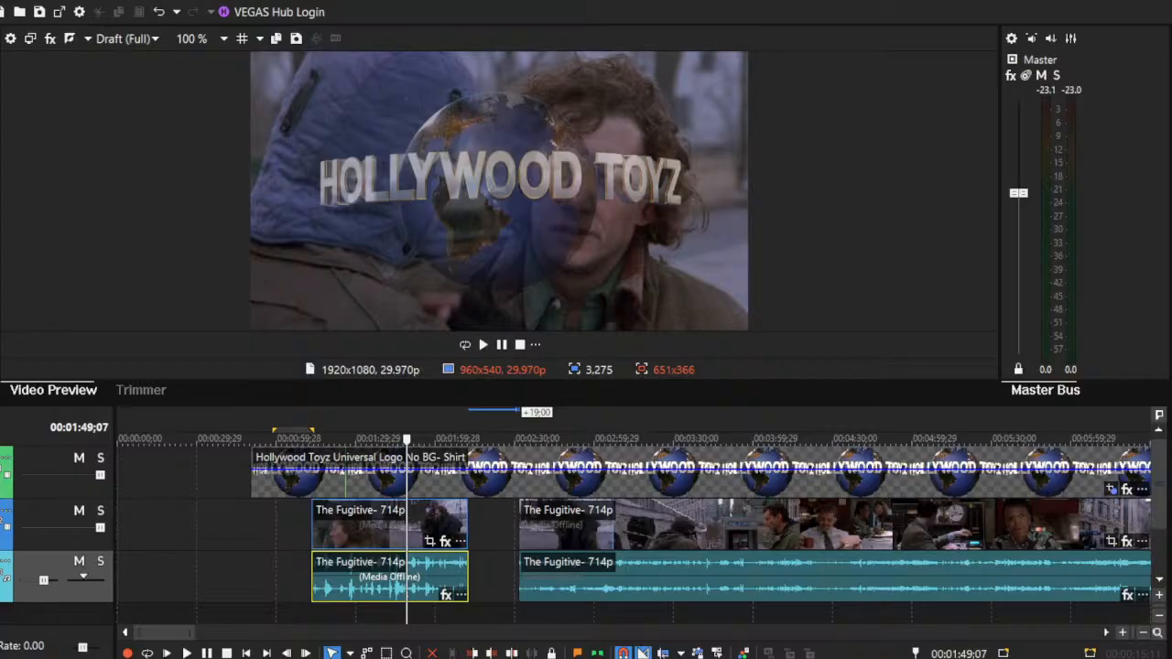
click(359, 582)
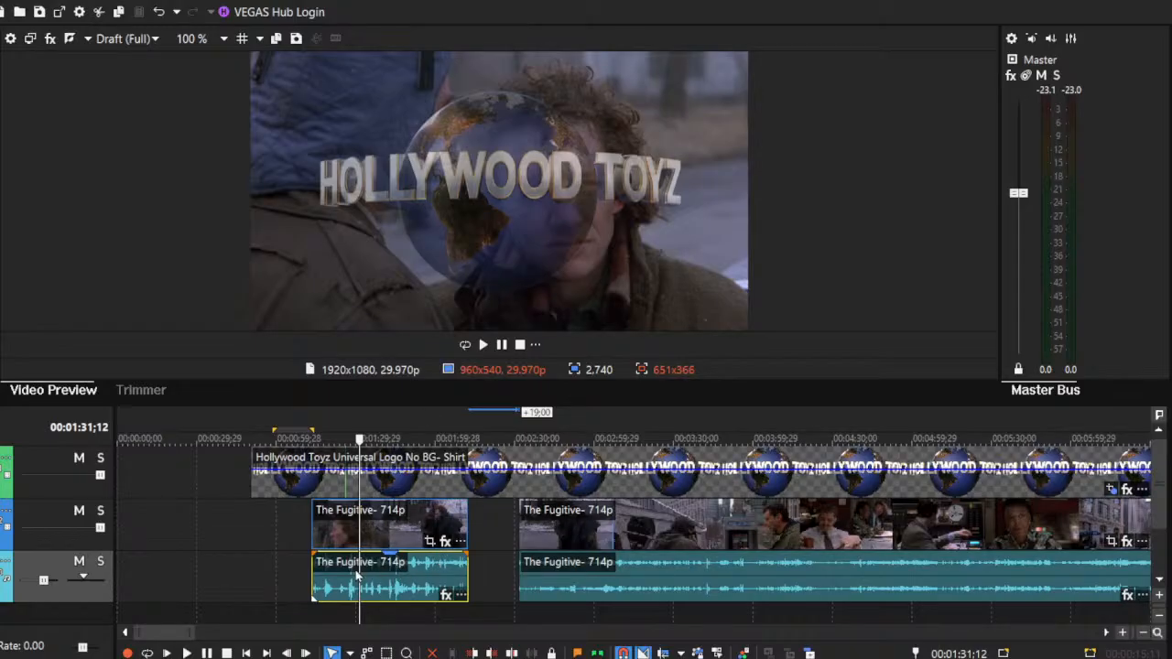
click(385, 586)
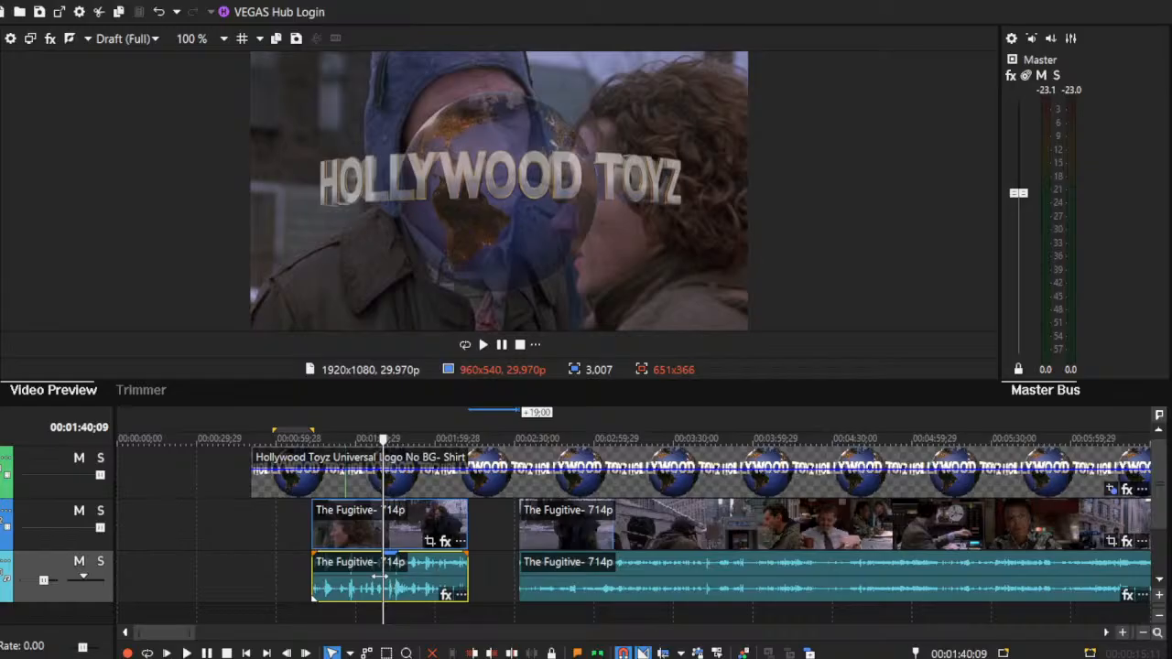
click(381, 586)
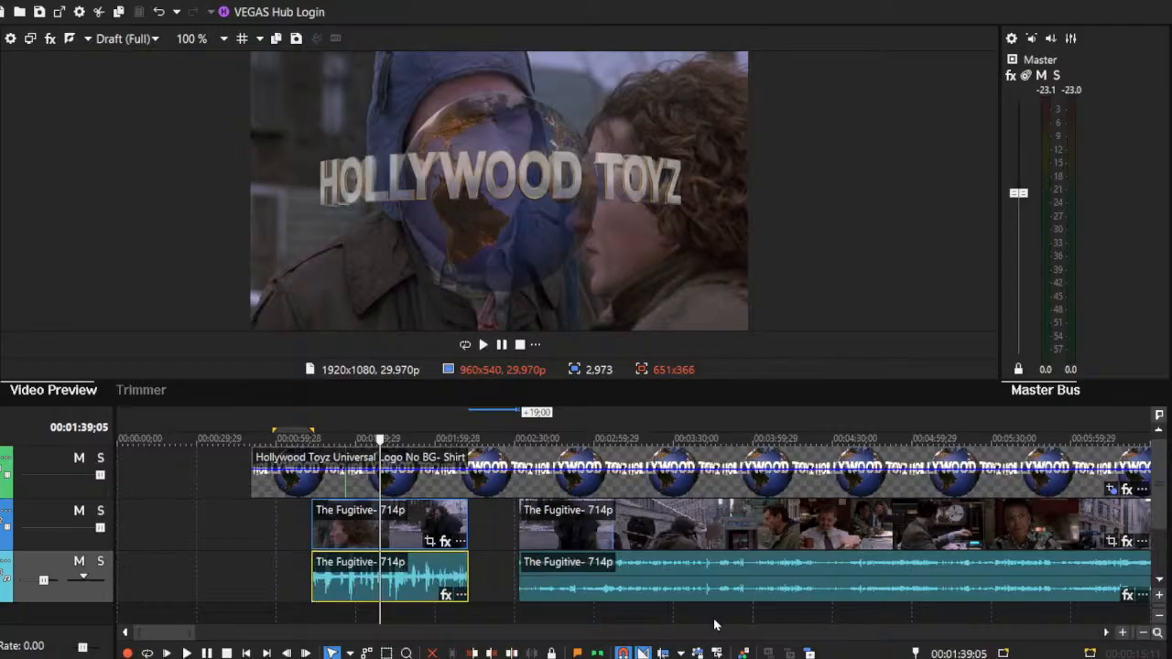
Step: Play the street conversation segment from its start at 00:01:13;09
click(308, 524)
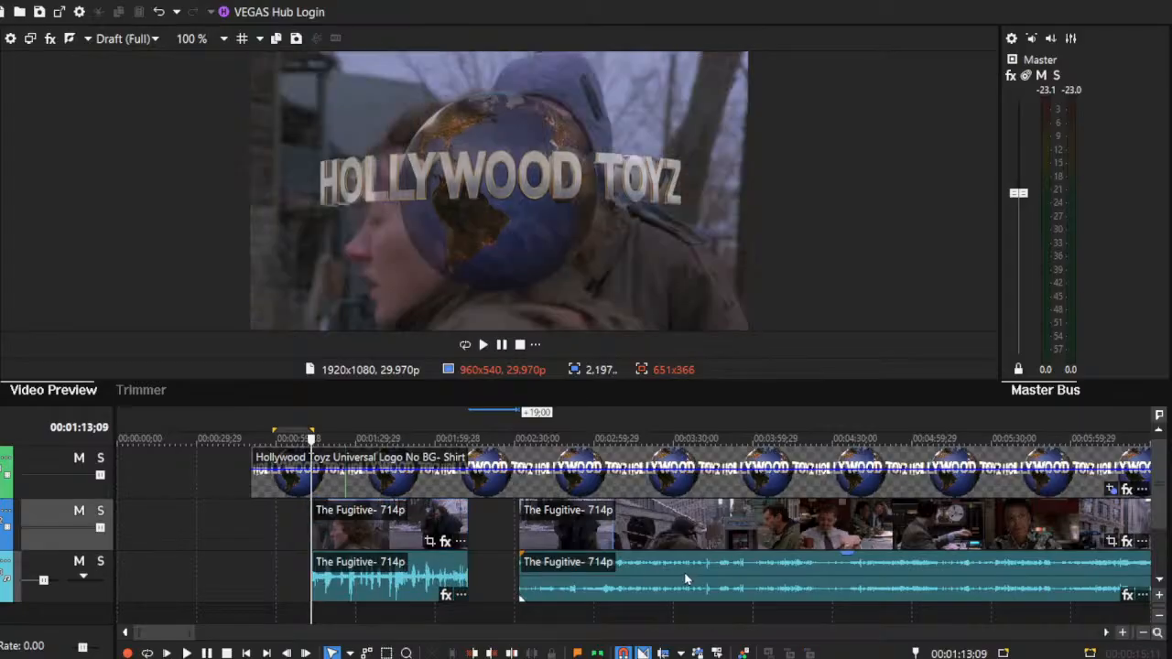
click(1125, 634)
click(1125, 633)
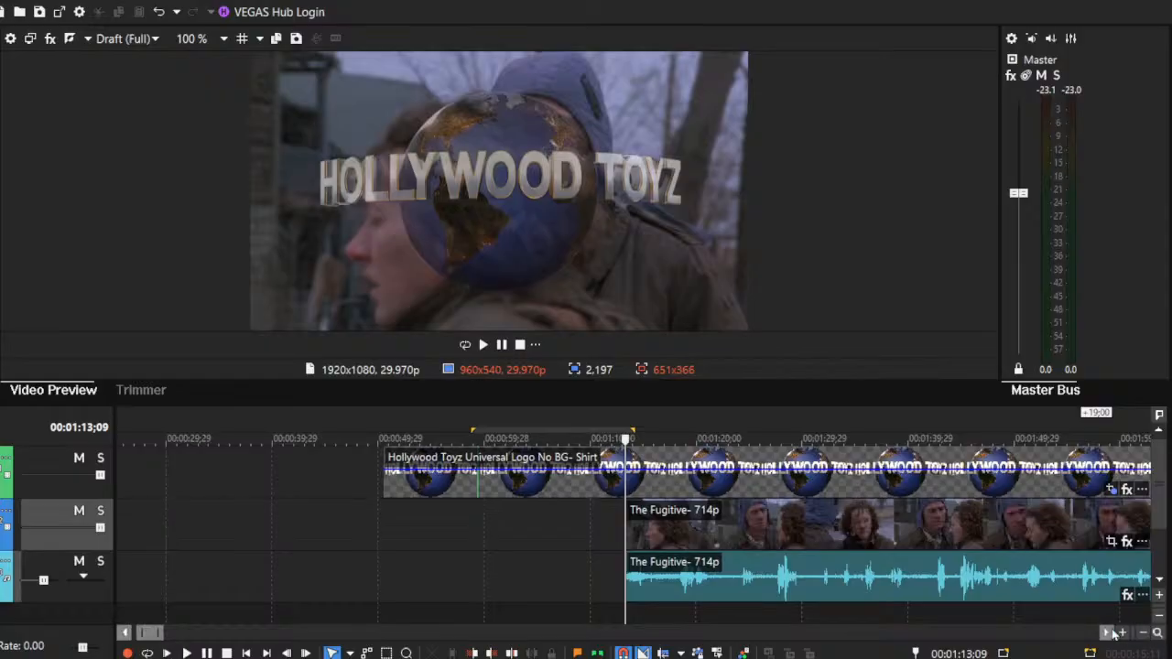
click(1106, 632)
click(1106, 632)
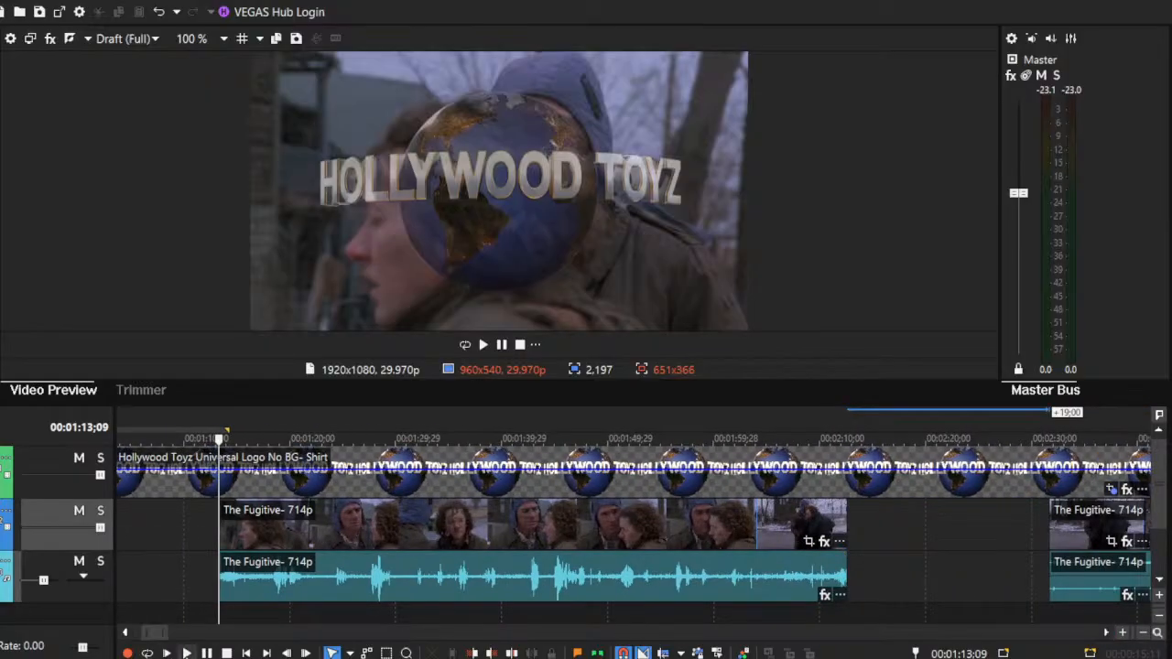
click(186, 653)
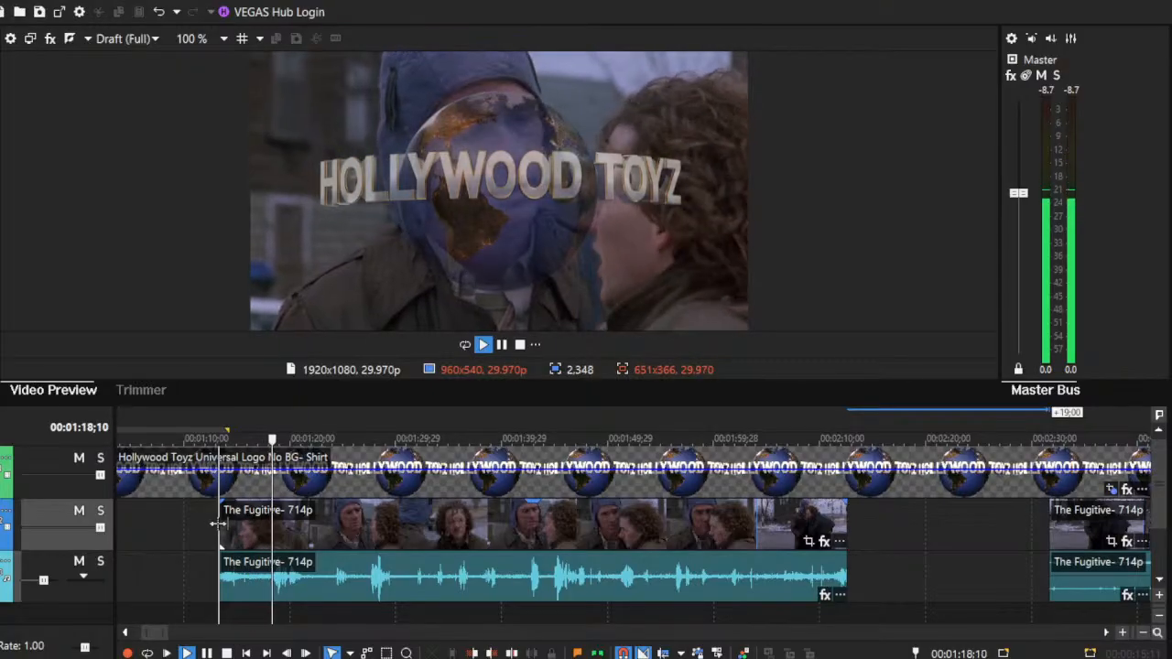
Step: Trim the street segment's start to 00:01:27;12 and stop playback
drag(218, 524, 274, 529)
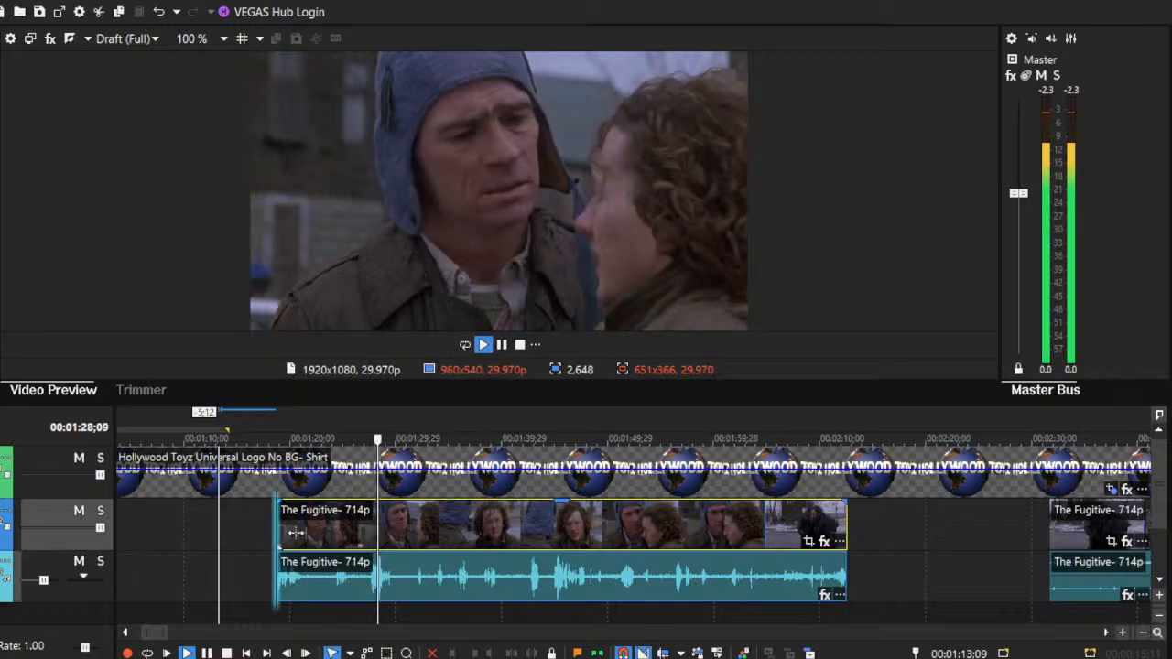
drag(274, 529, 367, 540)
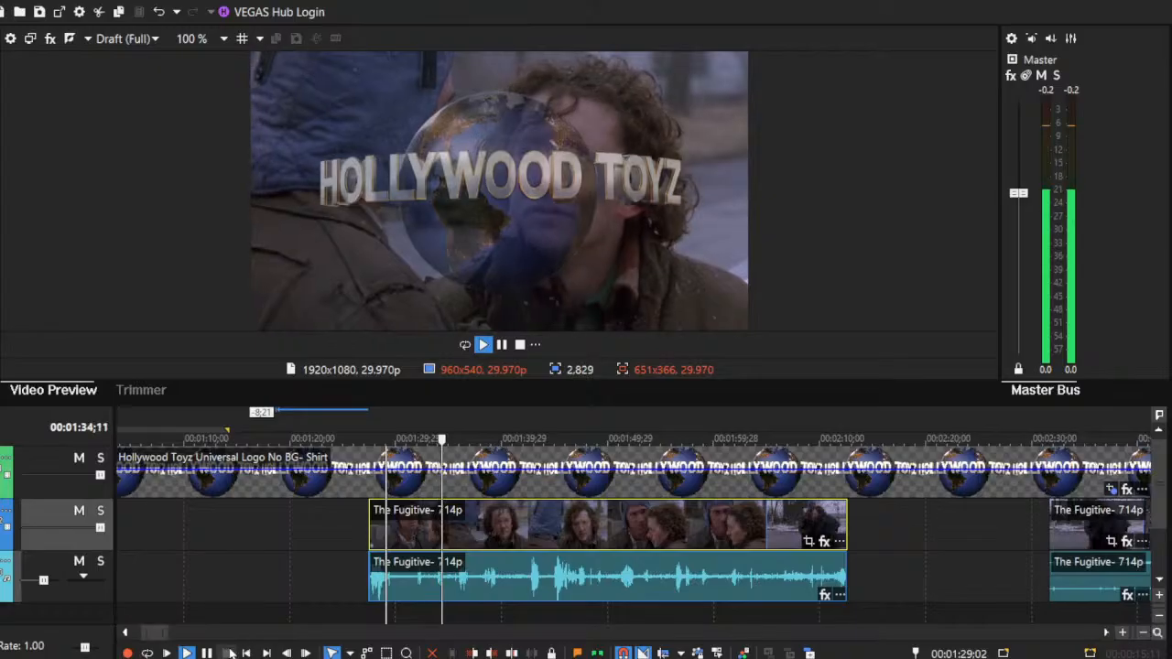
key(space)
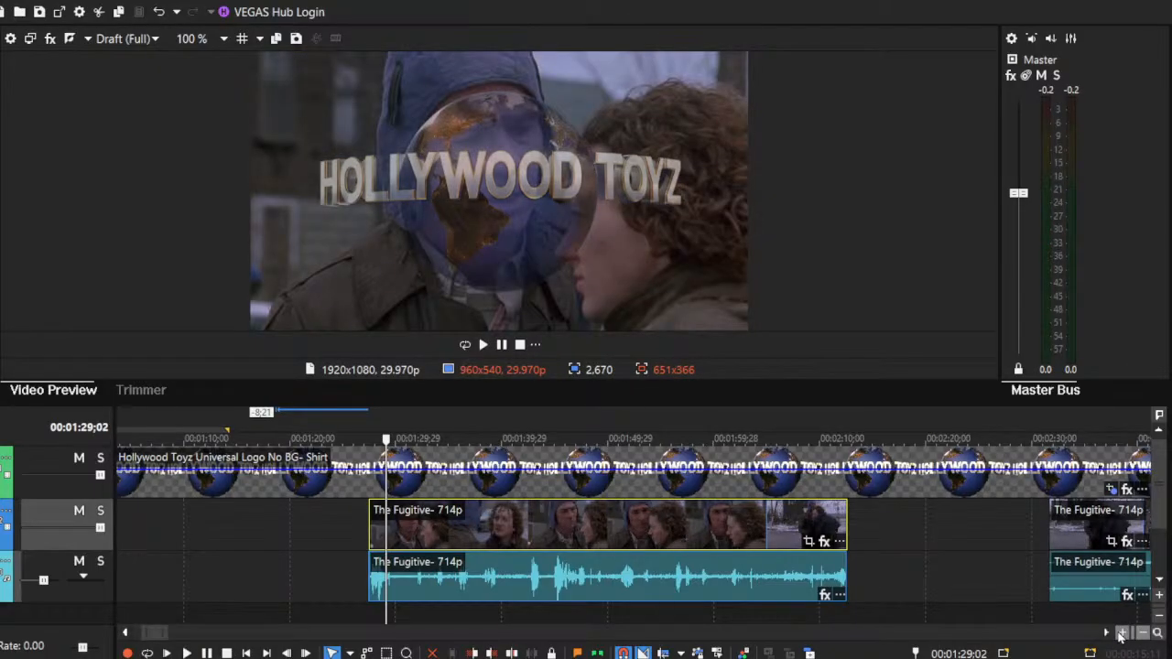
Step: Split the street segment at 00:01:29;14, just after the opening line of dialogue
click(1123, 633)
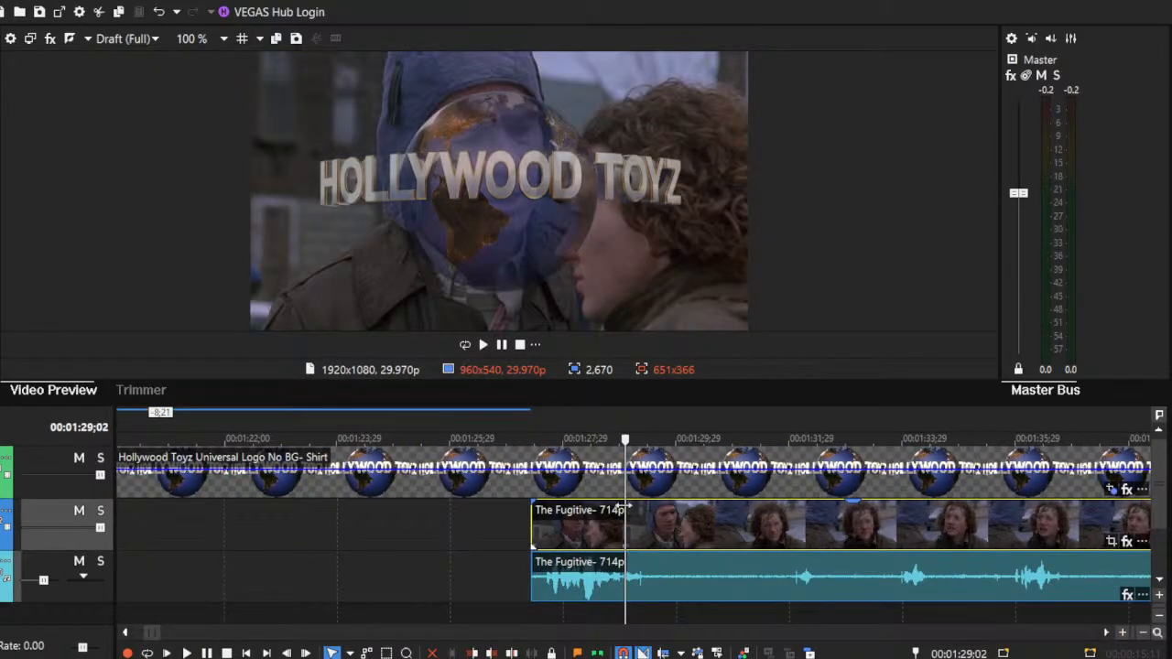
drag(645, 506, 648, 506)
key(s)
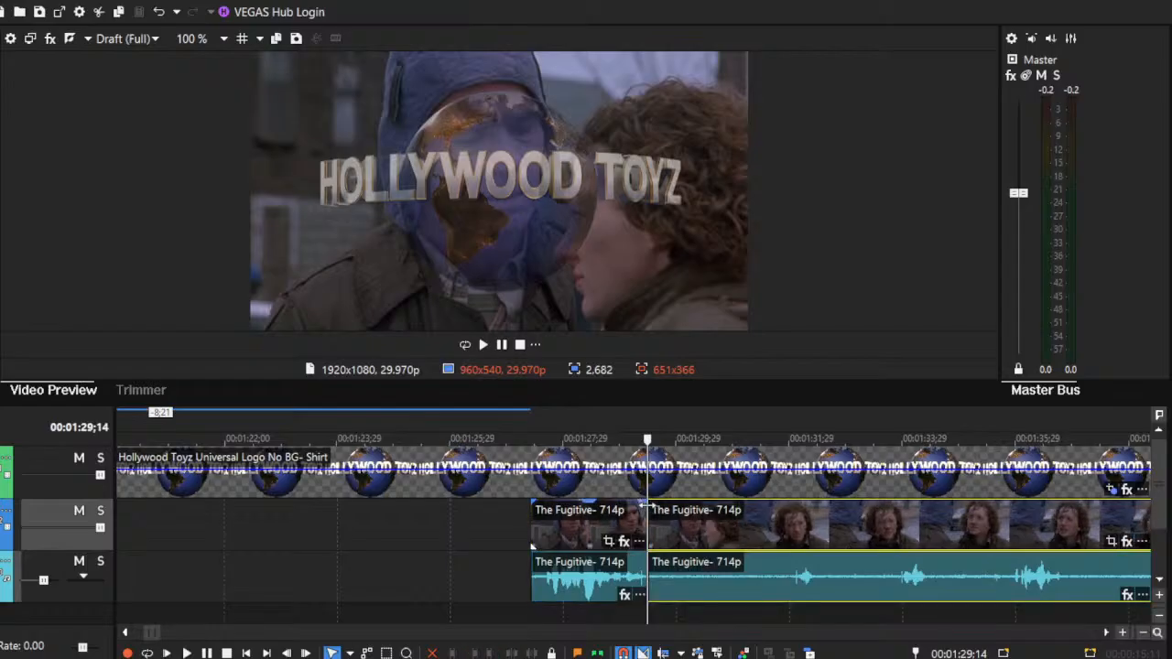
Step: Trim the start of the remaining street segment to 00:01:33;00 and play from there
drag(675, 510, 774, 527)
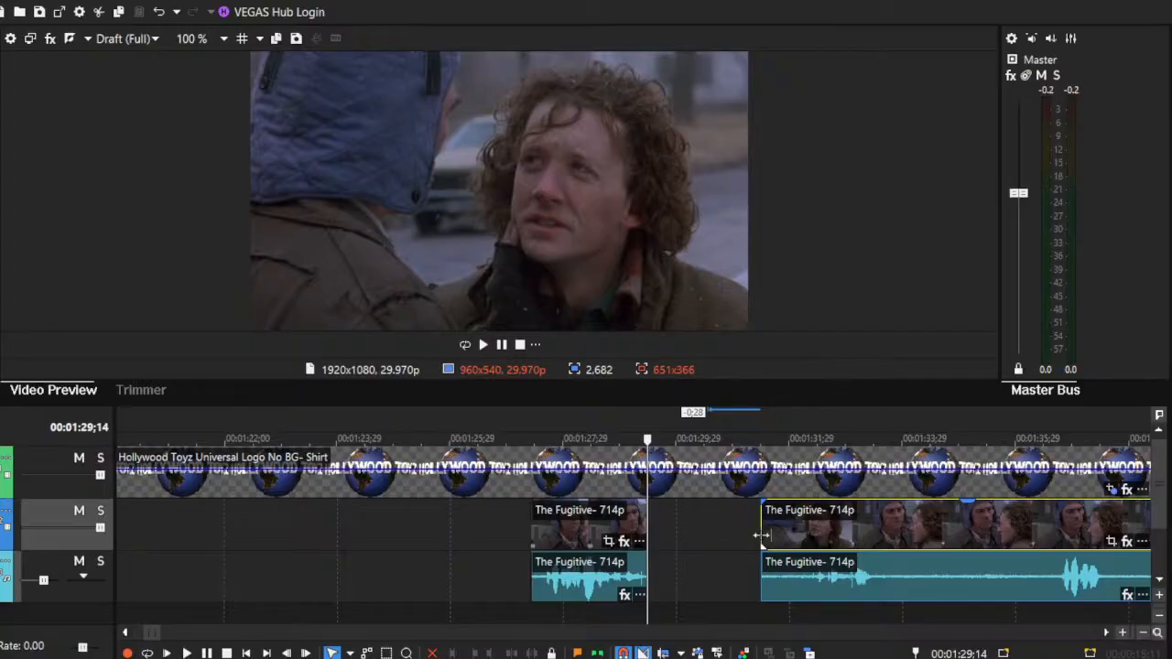
drag(760, 535, 848, 530)
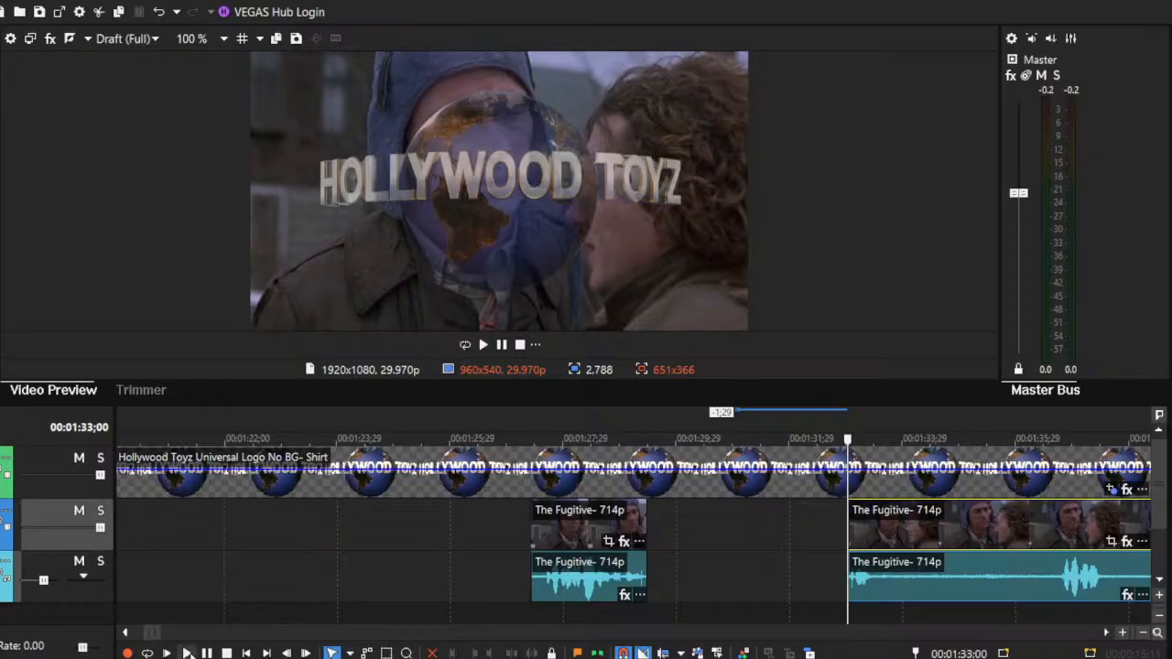
click(186, 653)
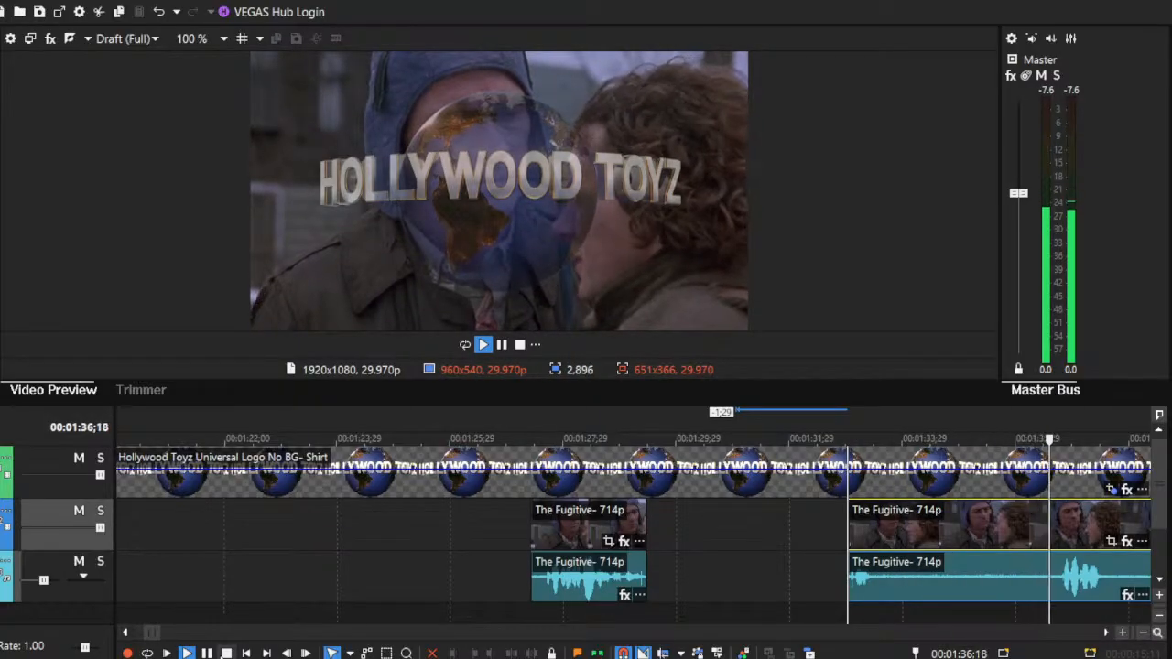
key(space)
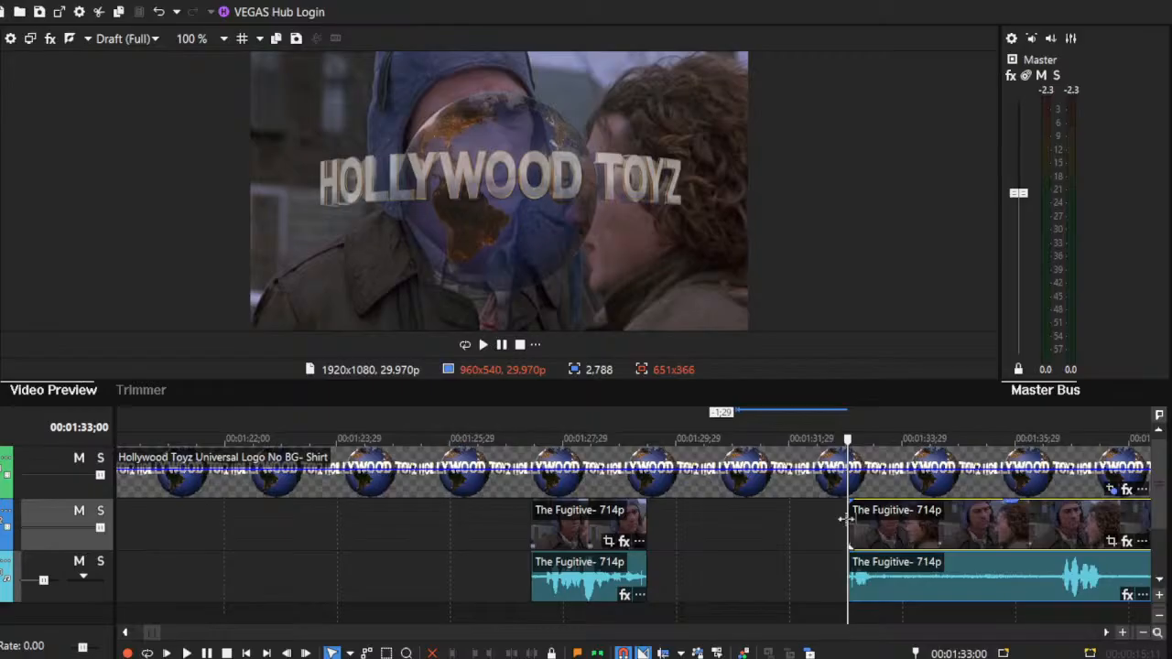
Step: Trim the remaining segment further, move it 7;06 earlier against the first piece, and split it at 00:01:30;10
drag(843, 519, 708, 525)
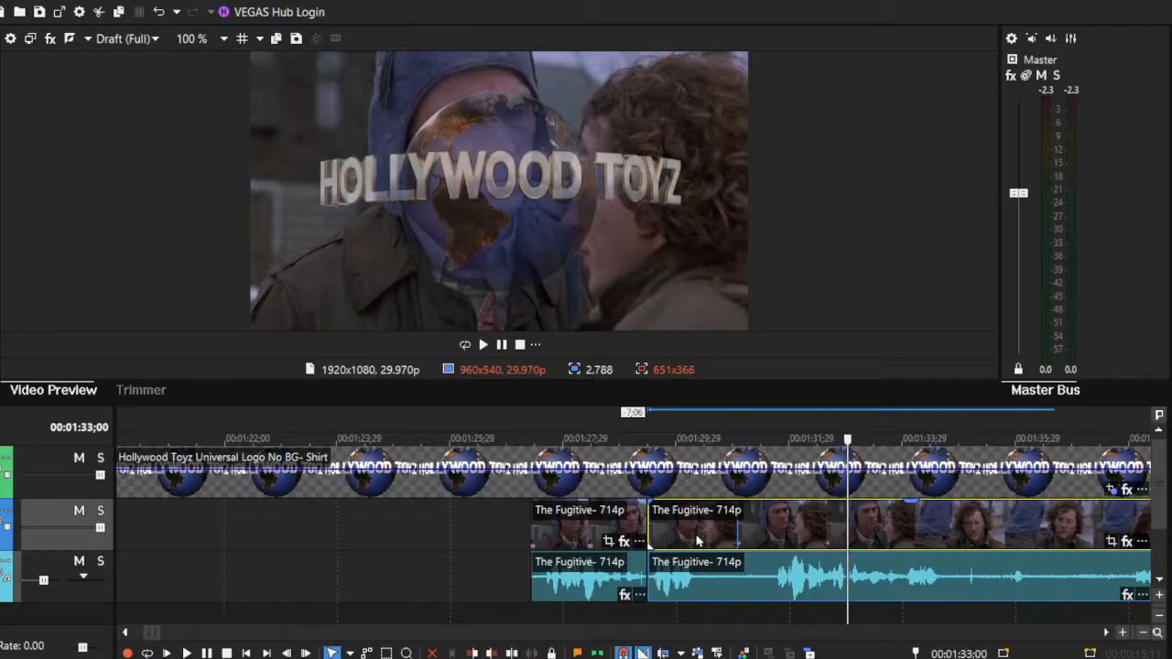
click(696, 541)
key(s)
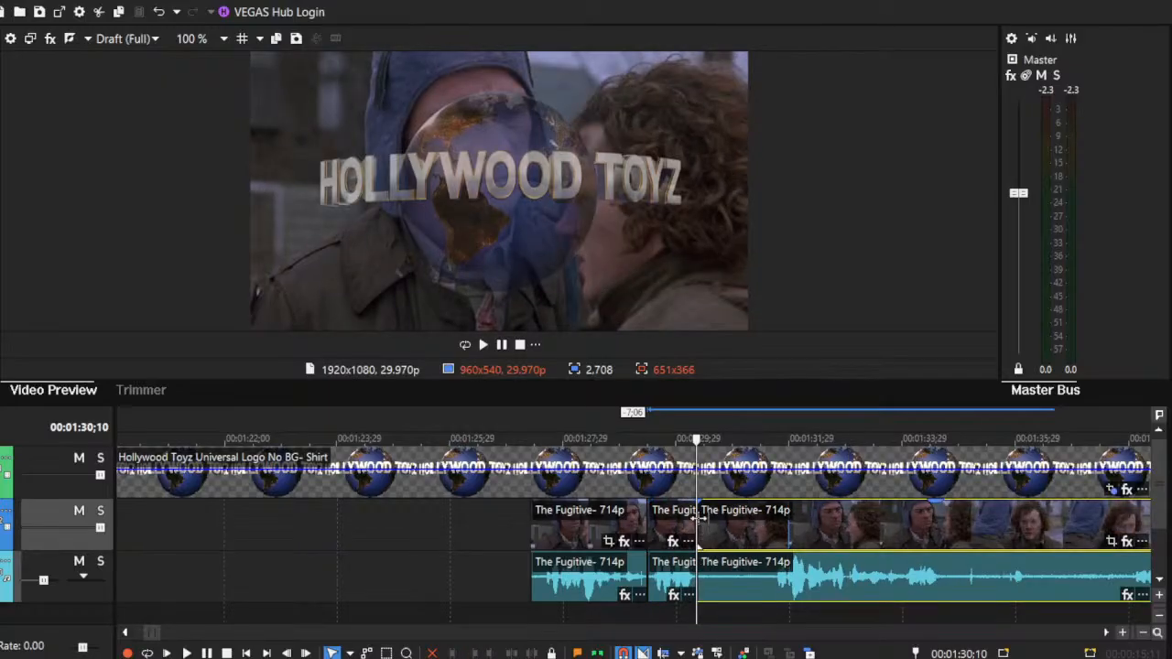
Step: Delete the remainder of the street conversation after the second short piece
drag(699, 518, 879, 520)
click(934, 528)
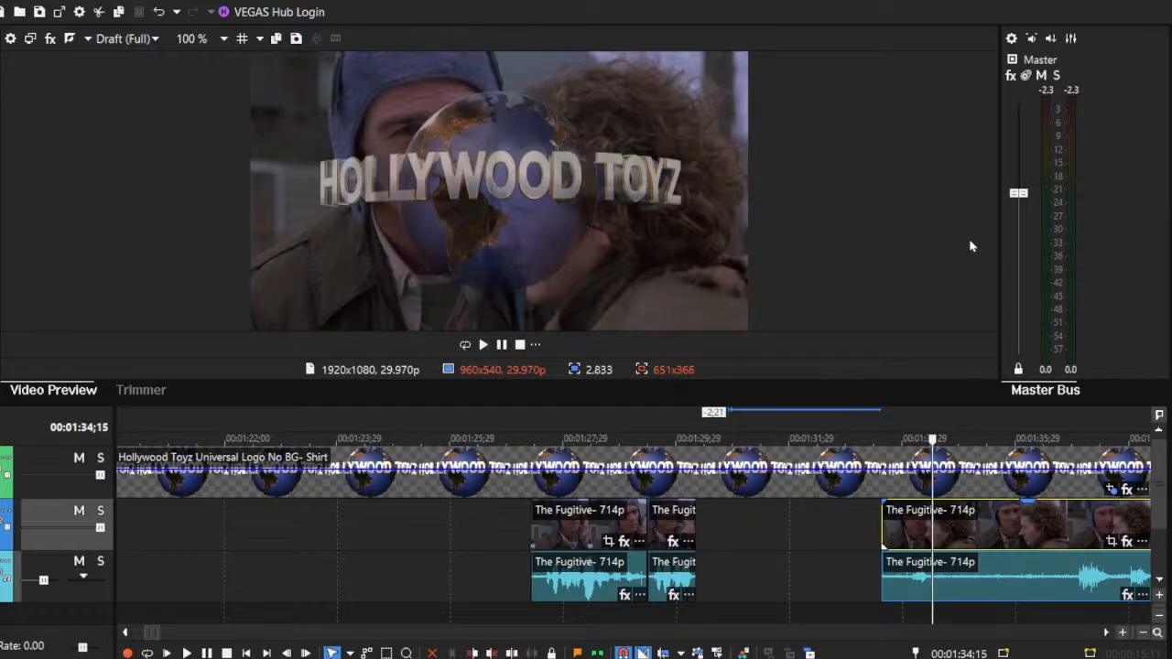
key(Delete)
Step: Play the two joined street pieces and mark the time range from 00:01:27;12 to 00:01:30;10 around them
click(537, 514)
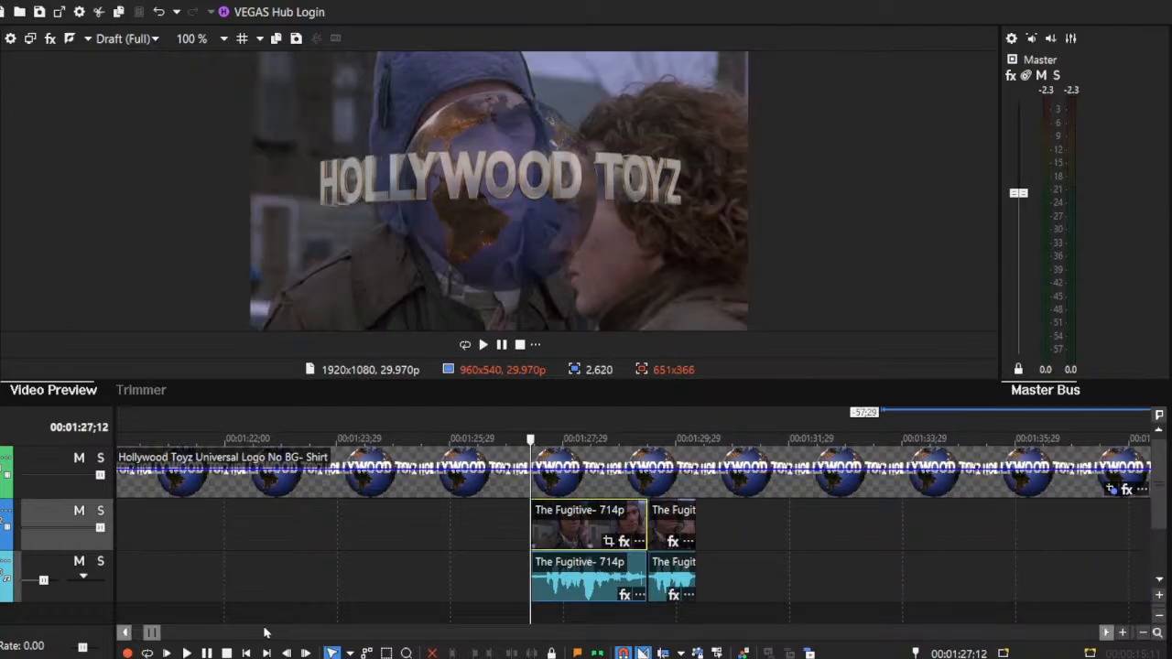
click(188, 653)
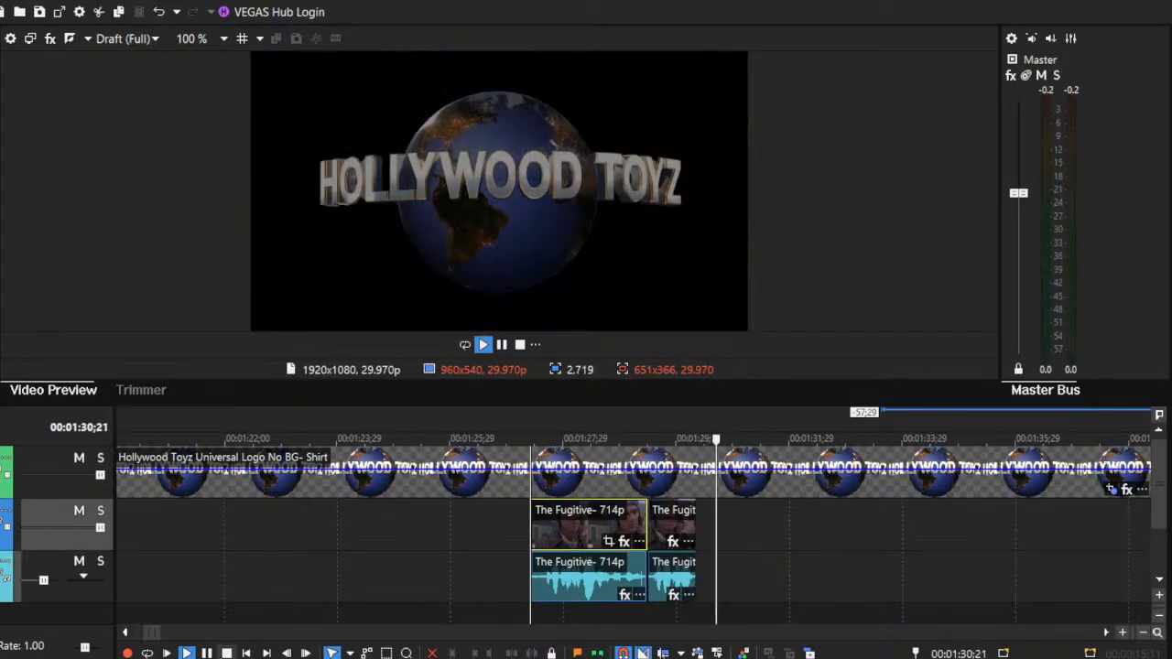
key(space)
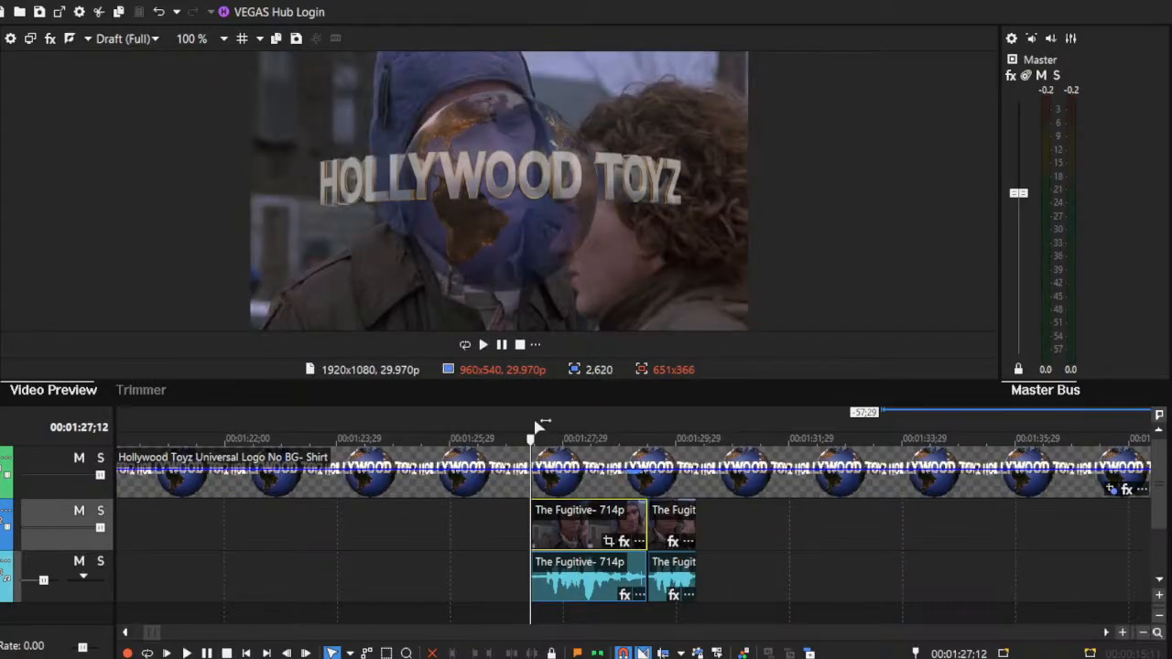
mouse_move(541, 426)
mouse_down()
mouse_move(706, 438)
mouse_move(696, 438)
mouse_up()
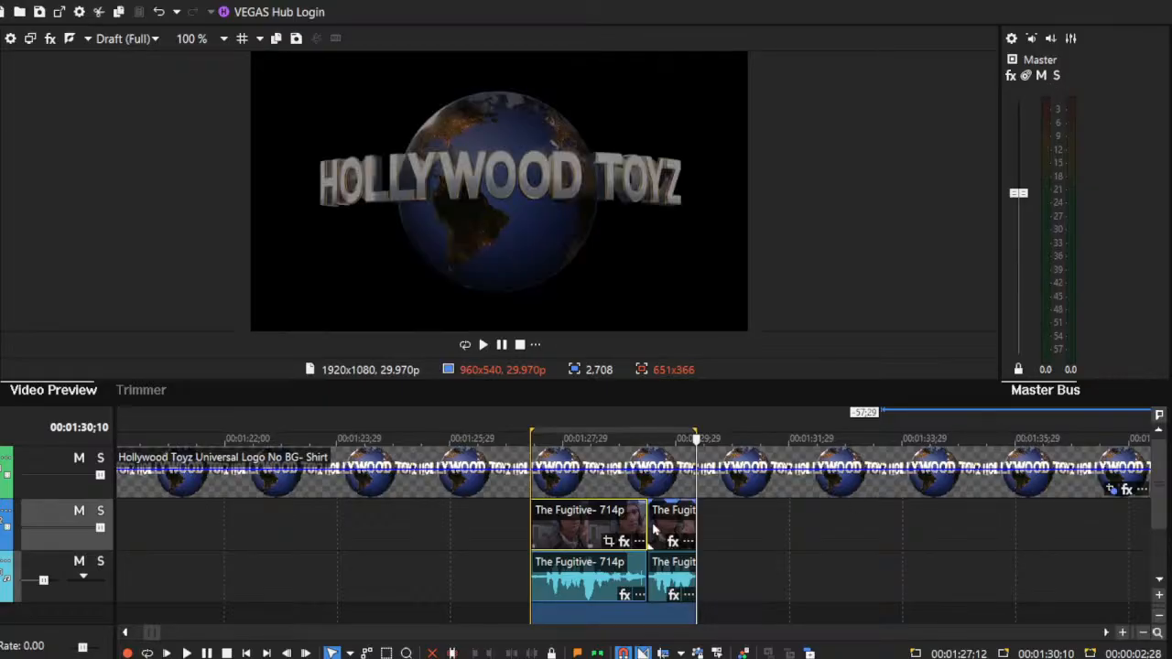
click(592, 524)
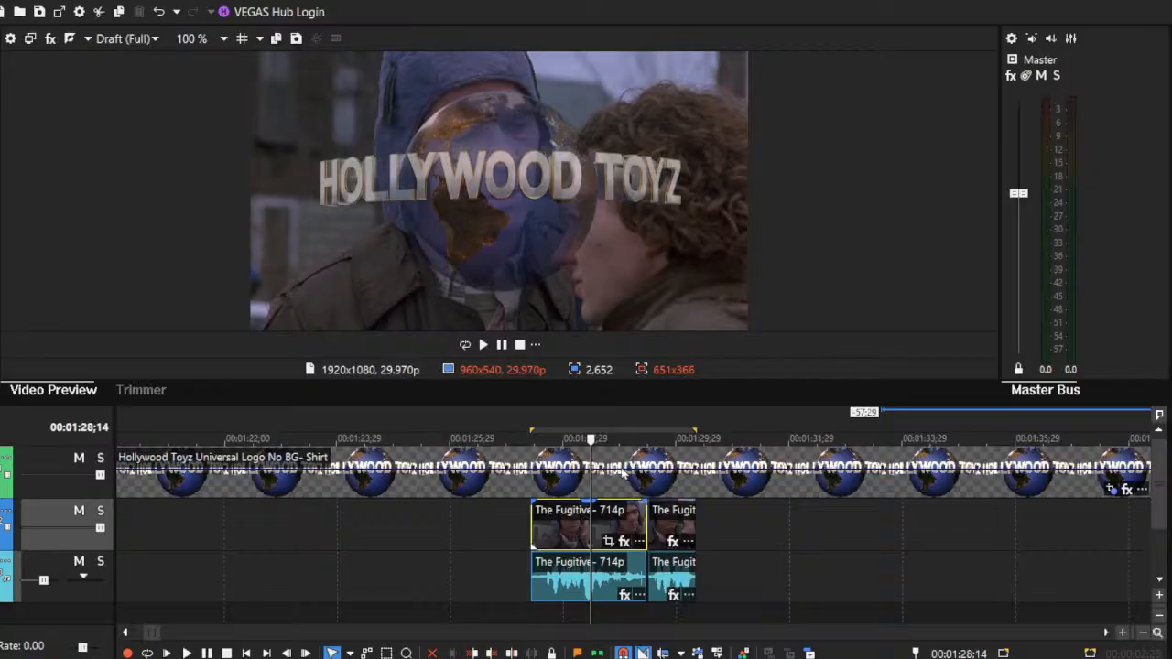
Step: Delete the two short street pieces beneath the Hollywood Toyz logo
key(Delete)
click(669, 529)
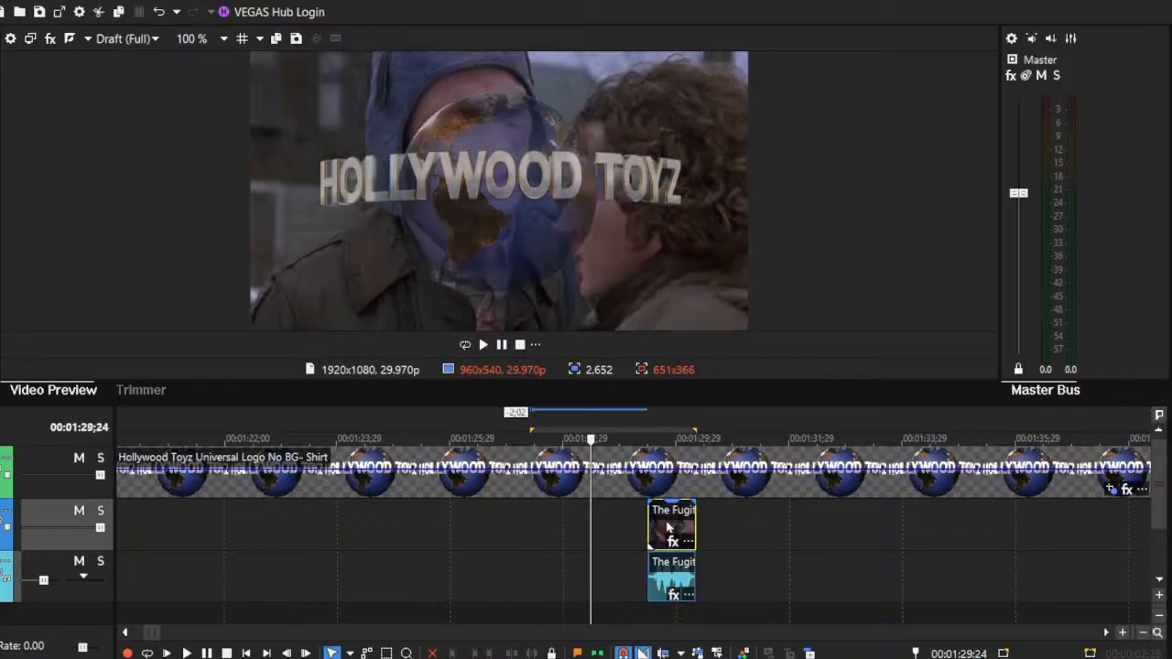
key(Delete)
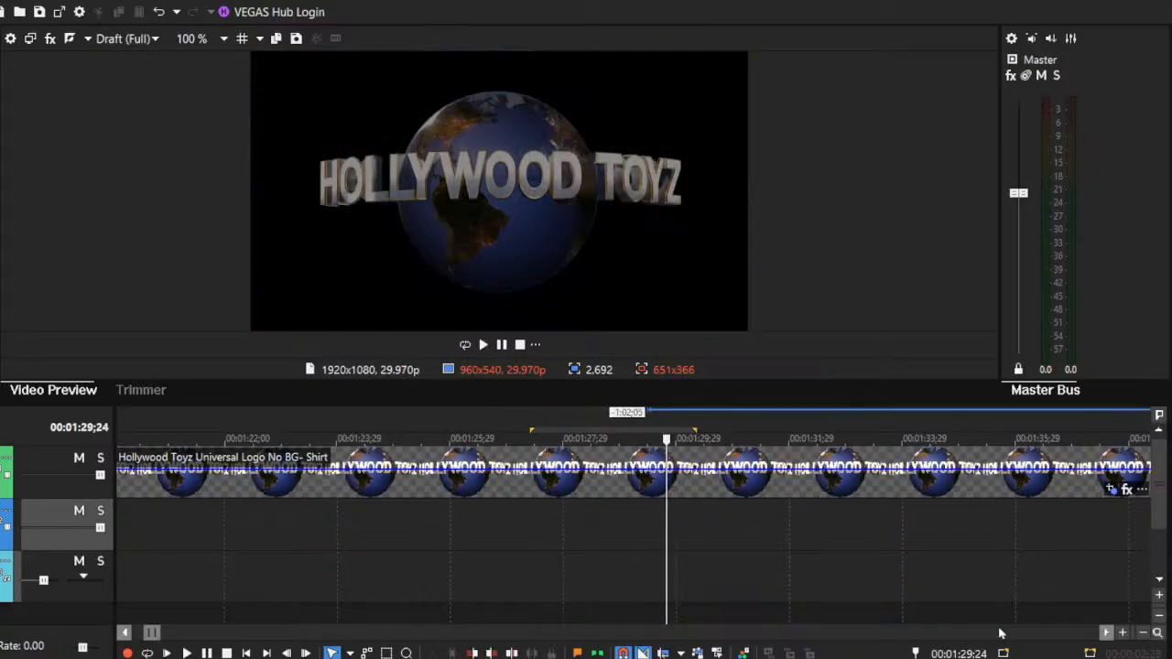
click(1143, 634)
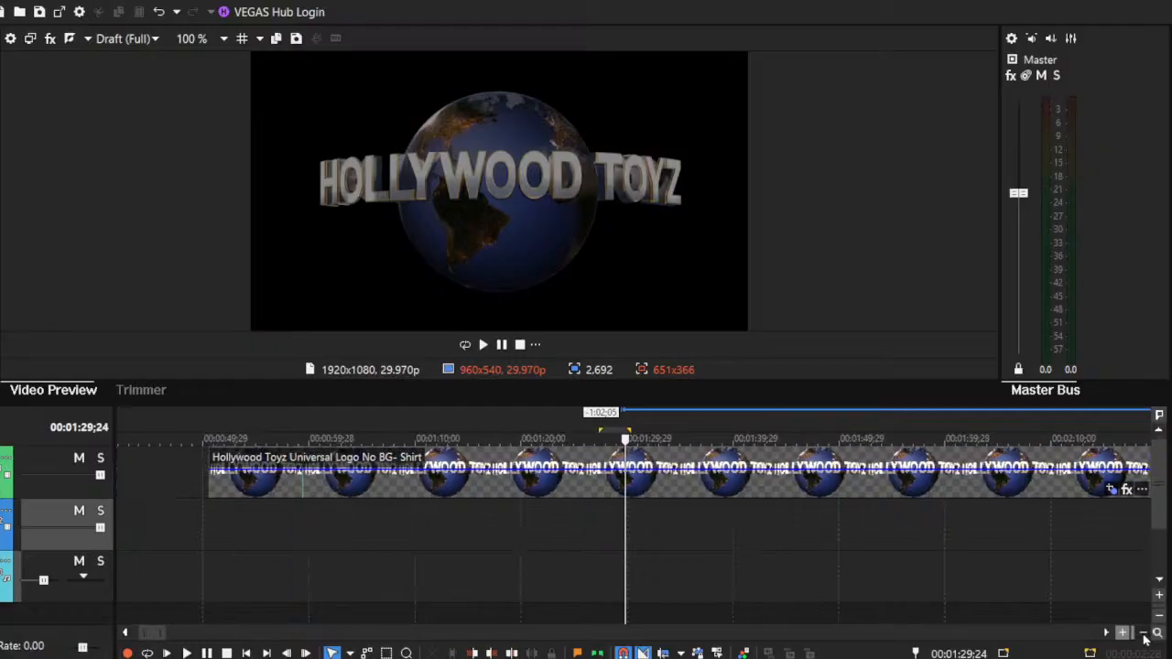
click(1143, 634)
Step: Trim the start of the Fugitive footage to the control room meeting and place it at 00:00:56;14
drag(668, 512, 439, 524)
click(307, 526)
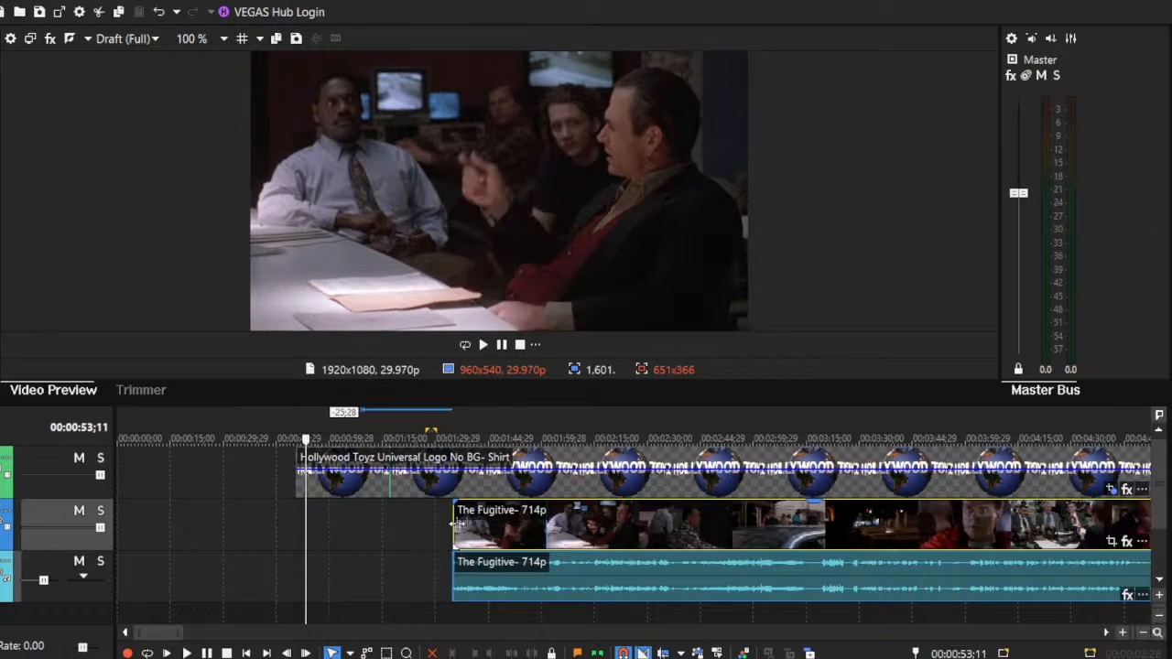
drag(463, 525, 316, 552)
click(316, 552)
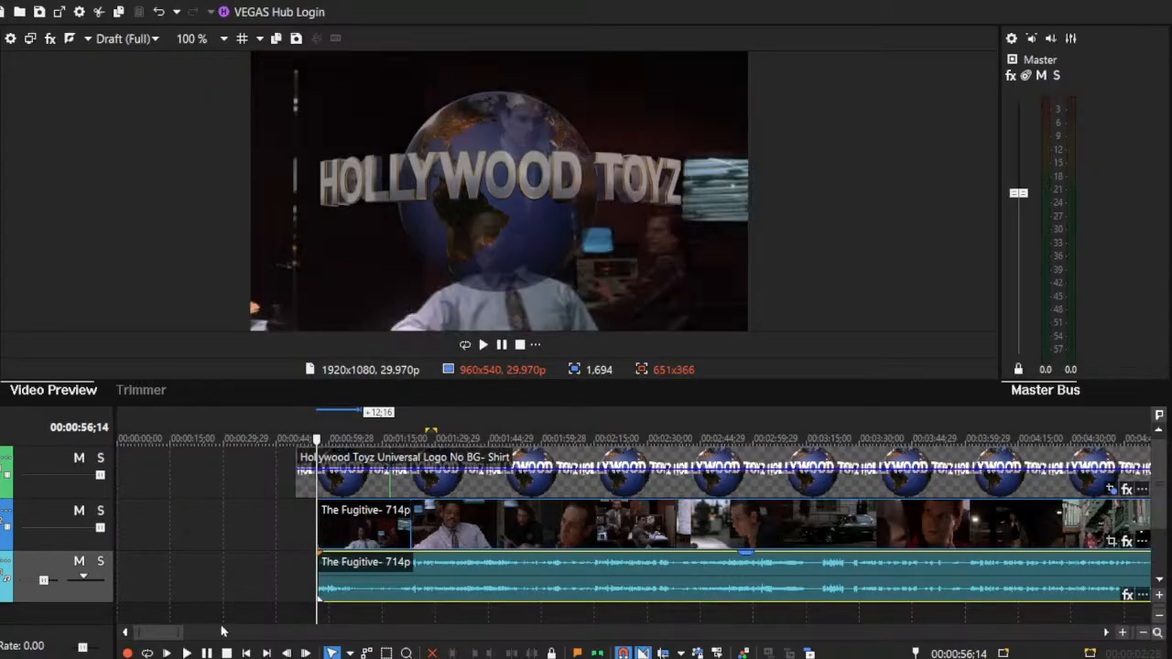
Step: Play the meeting footage from 00:00:56;14 to review the dialogue
click(187, 653)
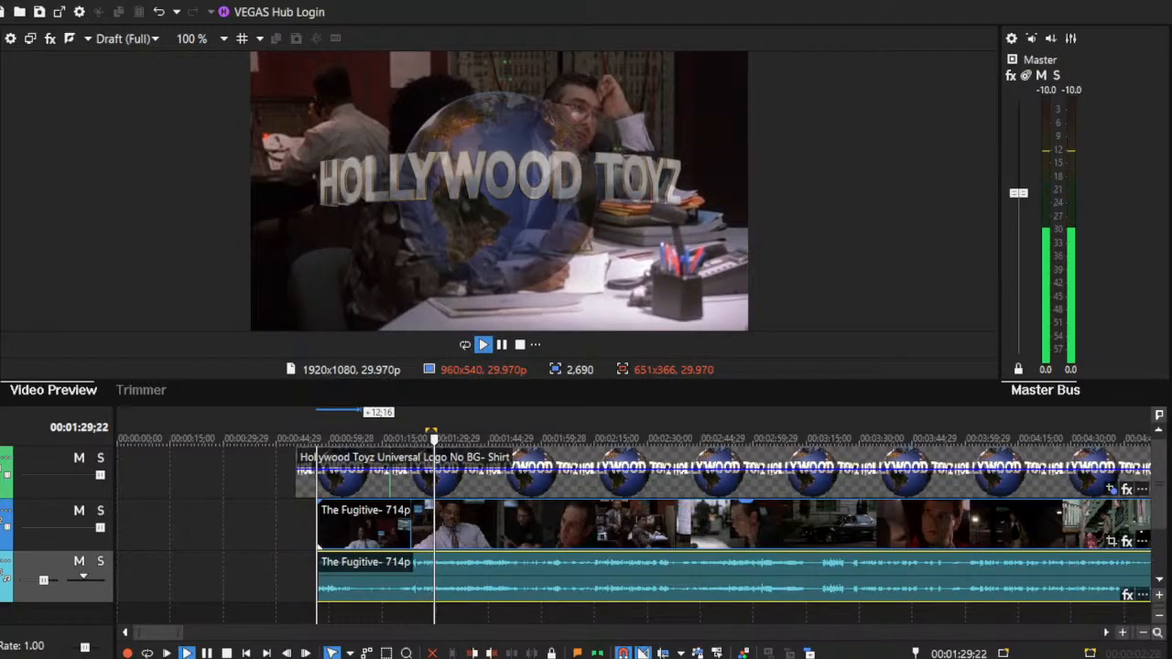
click(322, 514)
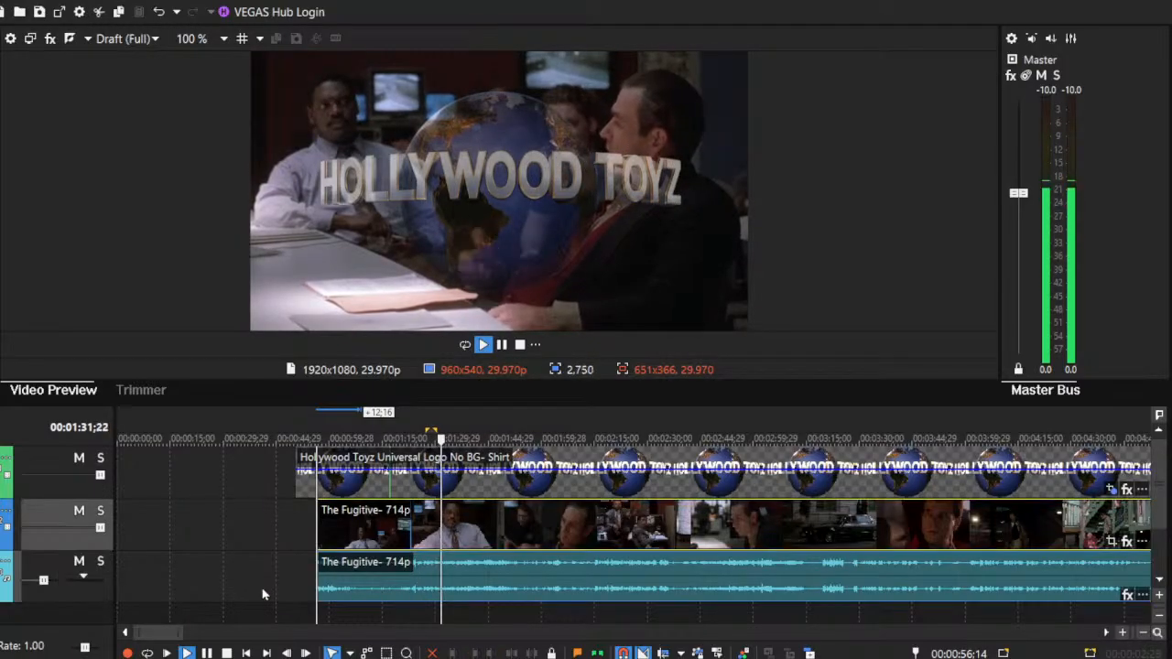
key(space)
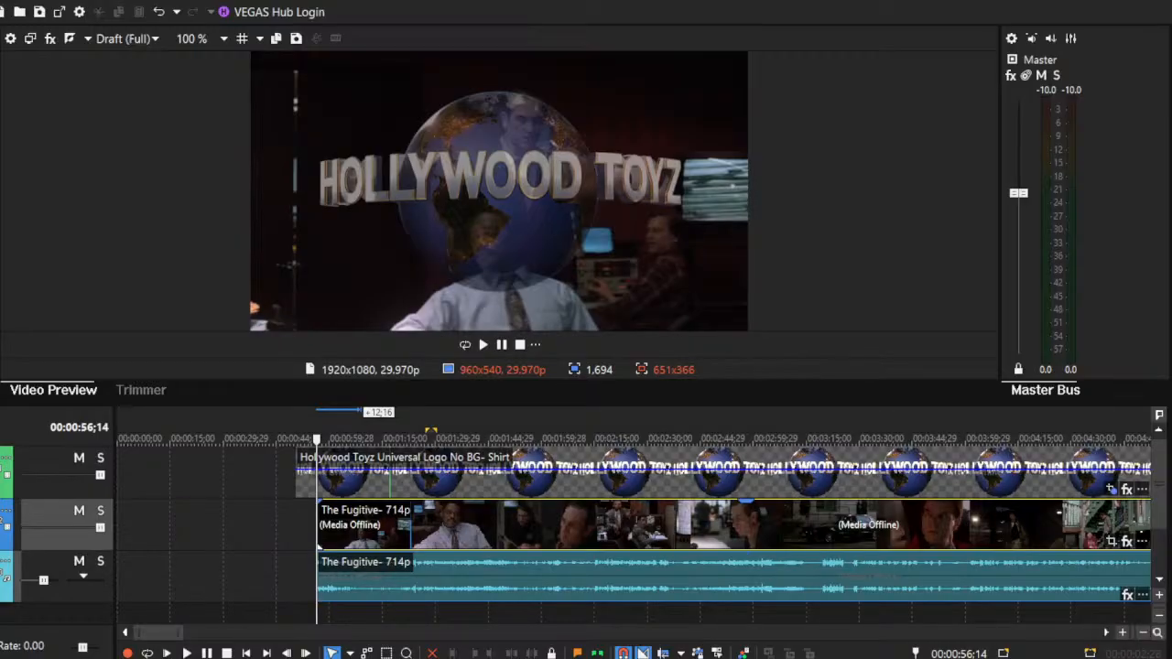
click(186, 653)
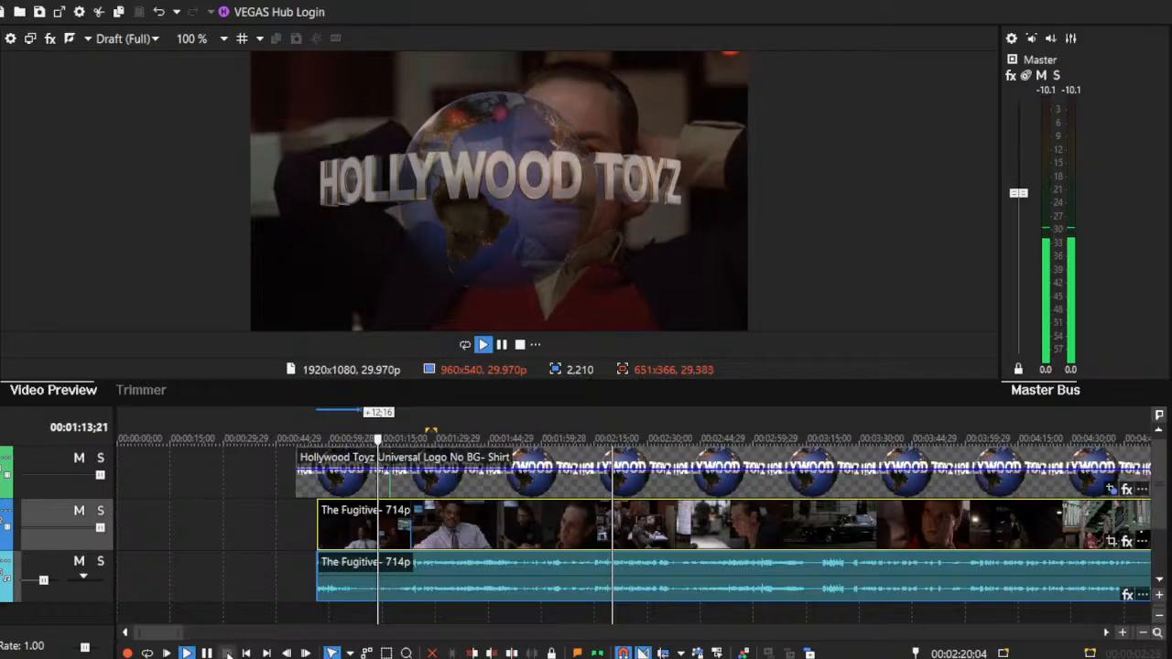
Step: Split the Fugitive footage at 00:02:38;15 and move the part after the split 10;18 later
click(614, 540)
drag(613, 518, 675, 500)
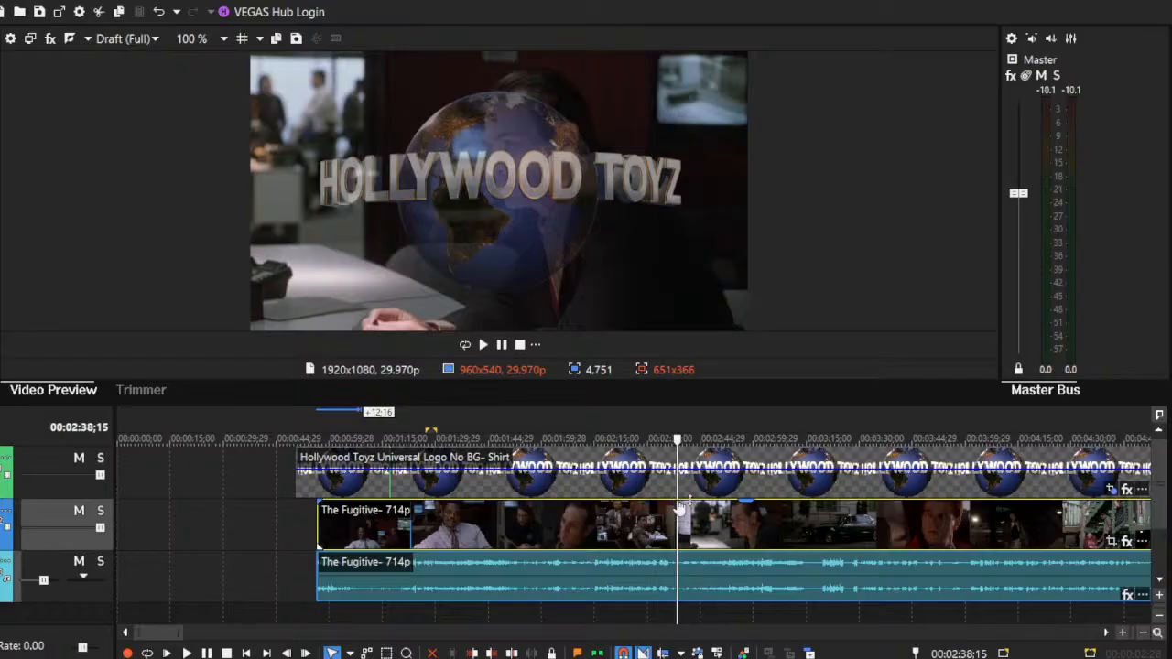
key(s)
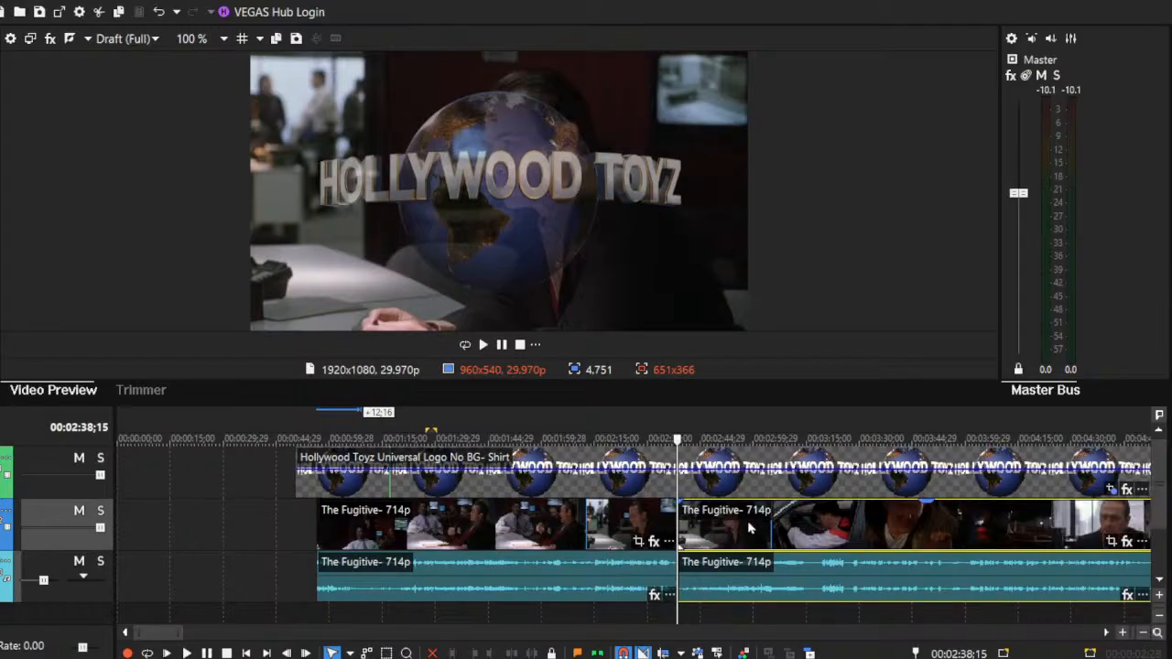
drag(696, 533, 734, 533)
Step: Normalize the audio of the meeting segment before the gap and play the segment from its start
click(517, 586)
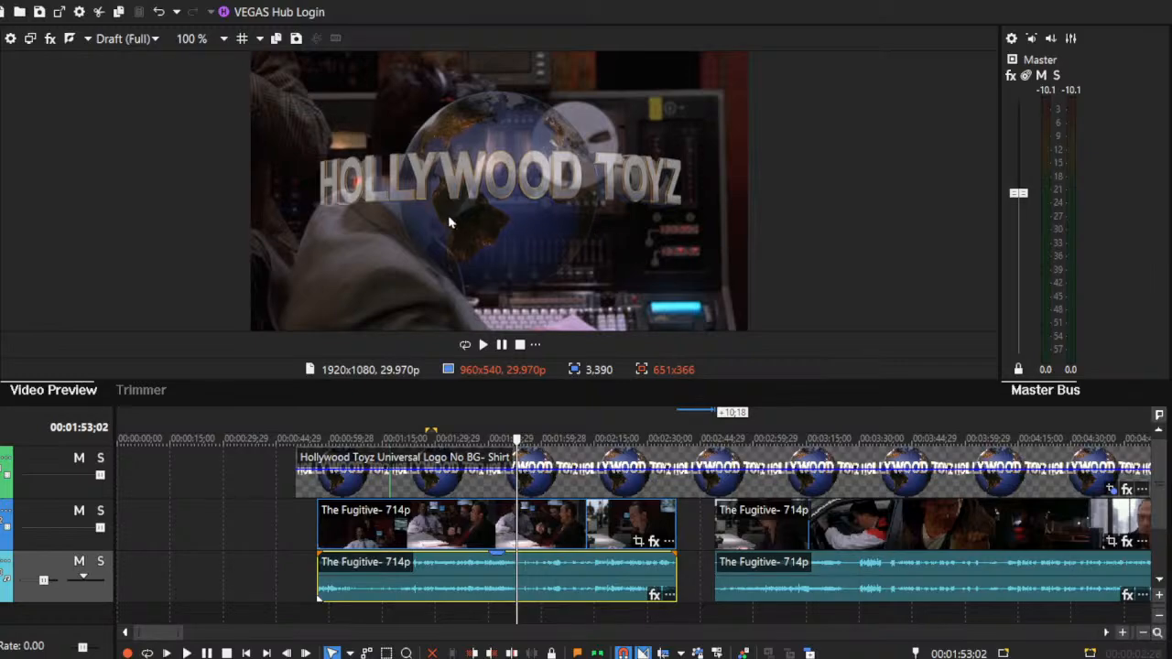
click(479, 573)
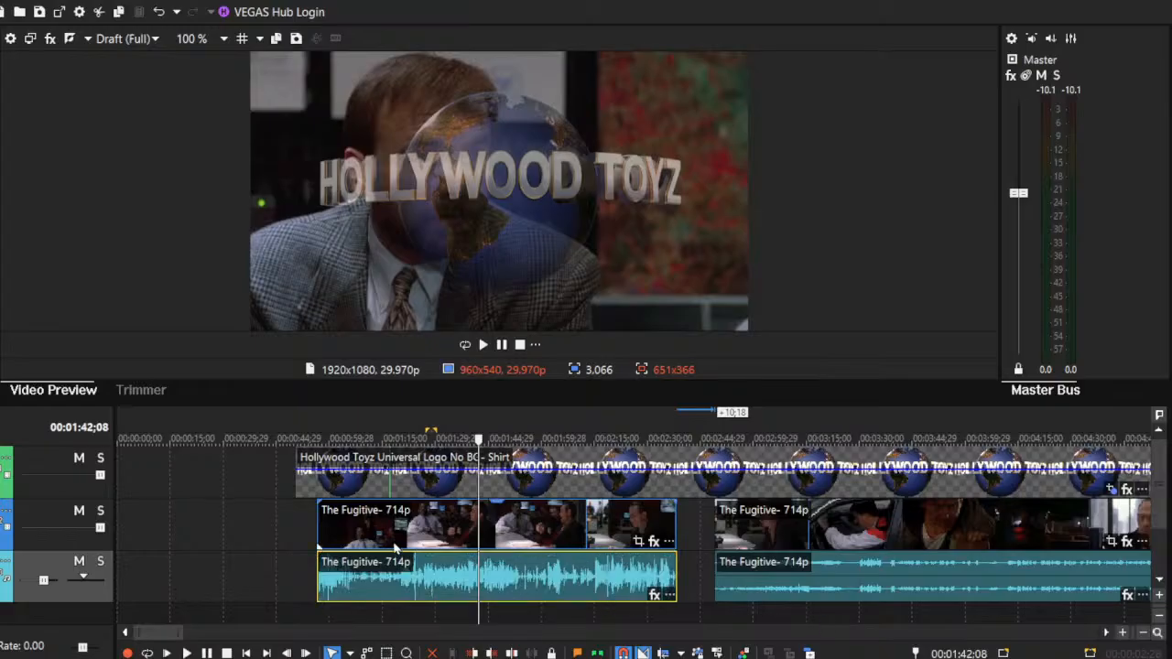
click(317, 520)
key(space)
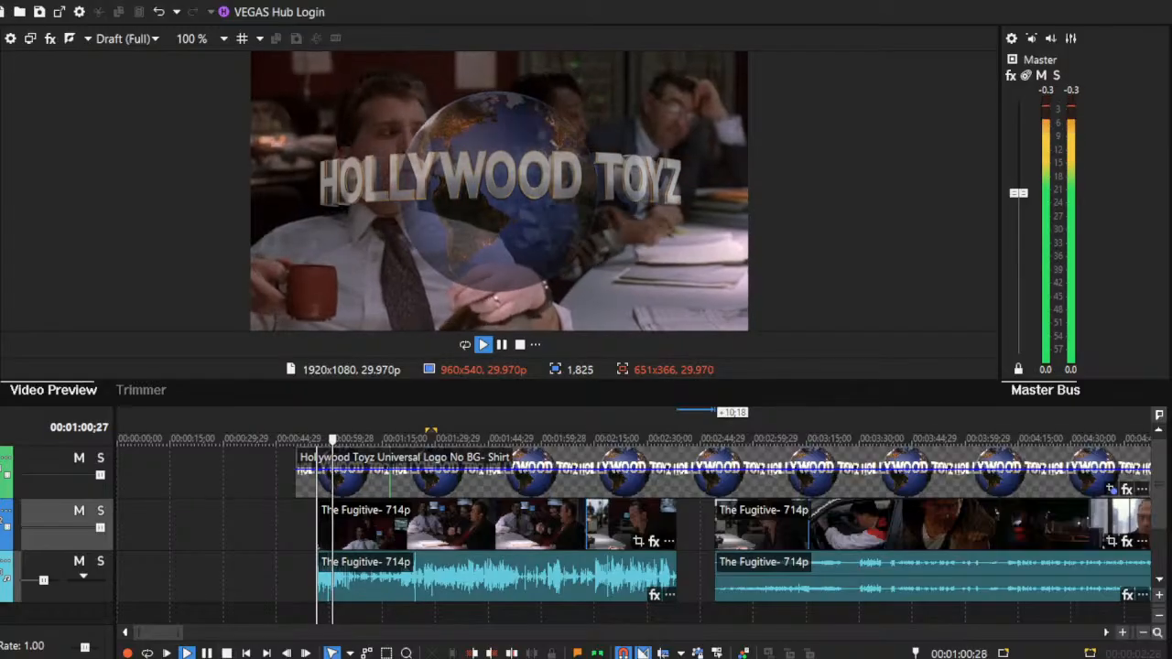
Step: Trim the opening off the meeting segment and move it 9;27 earlier to start at 00:00:54;11
click(1123, 633)
click(1123, 633)
click(1123, 633)
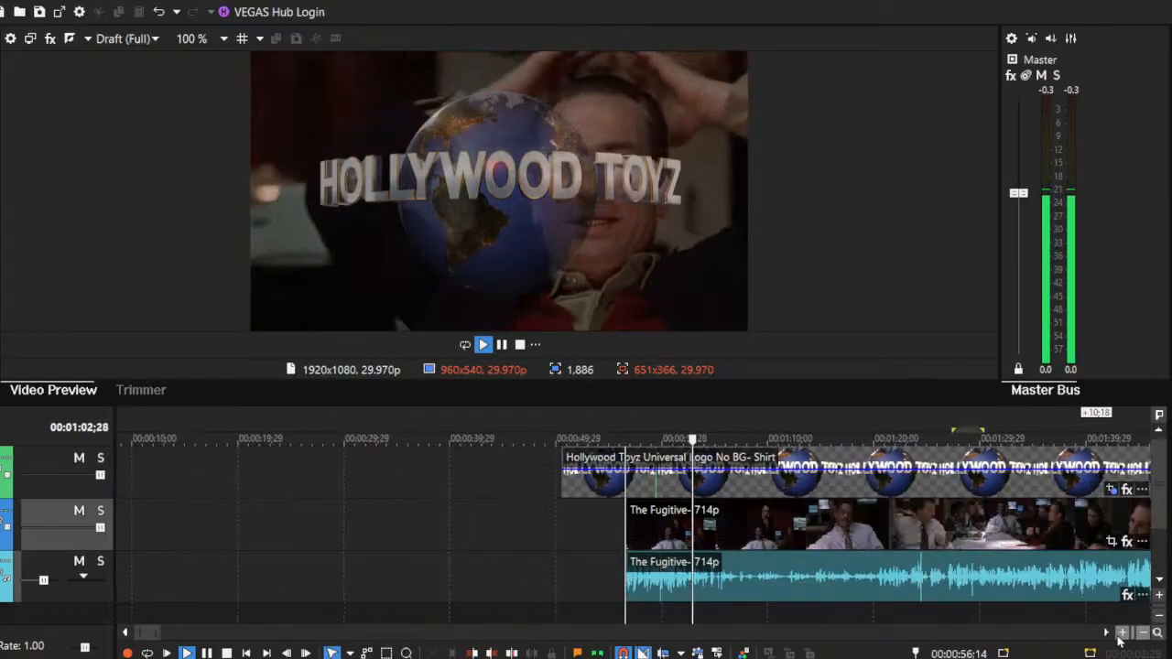
click(1123, 633)
click(1122, 632)
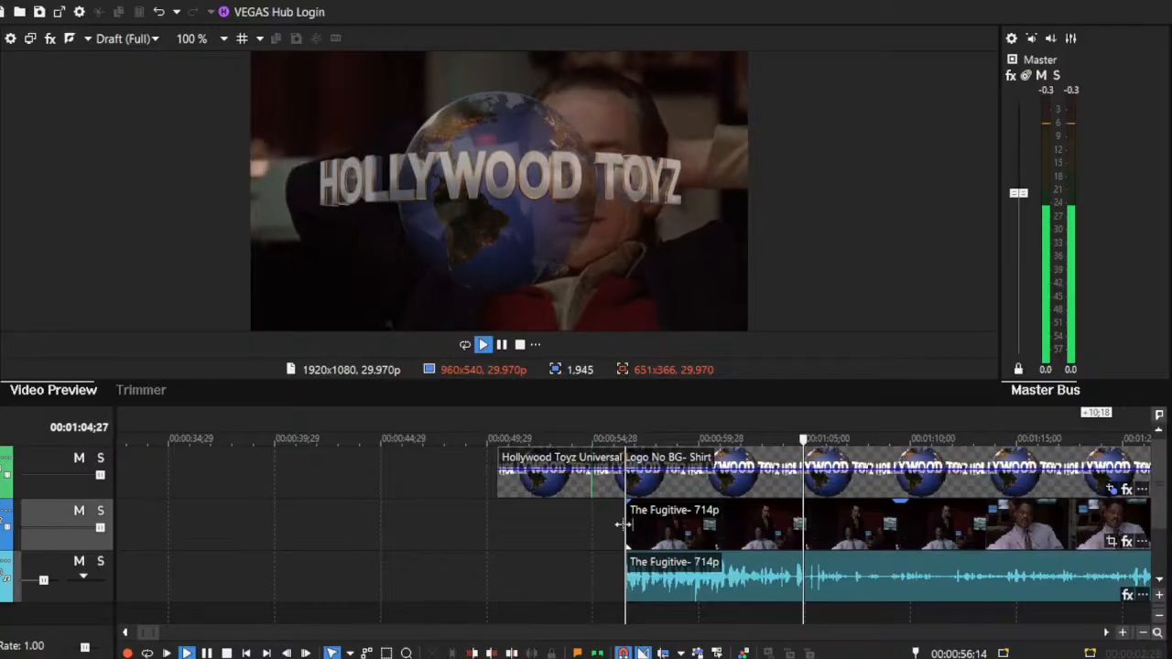
click(736, 535)
drag(628, 537, 580, 526)
key(space)
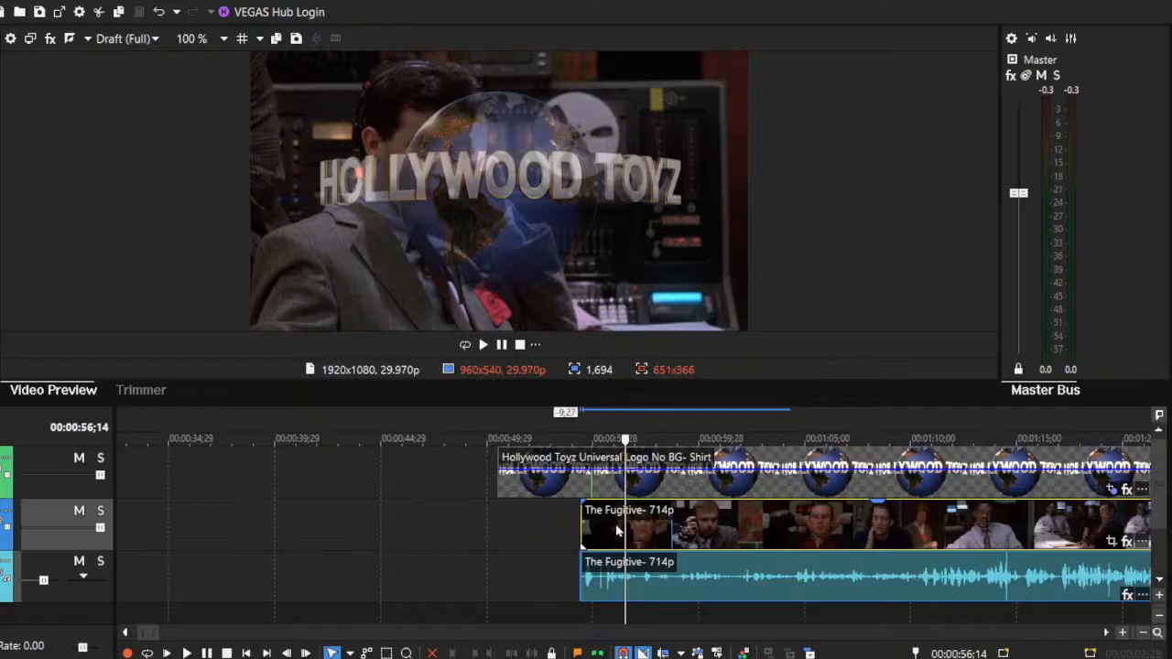
click(580, 518)
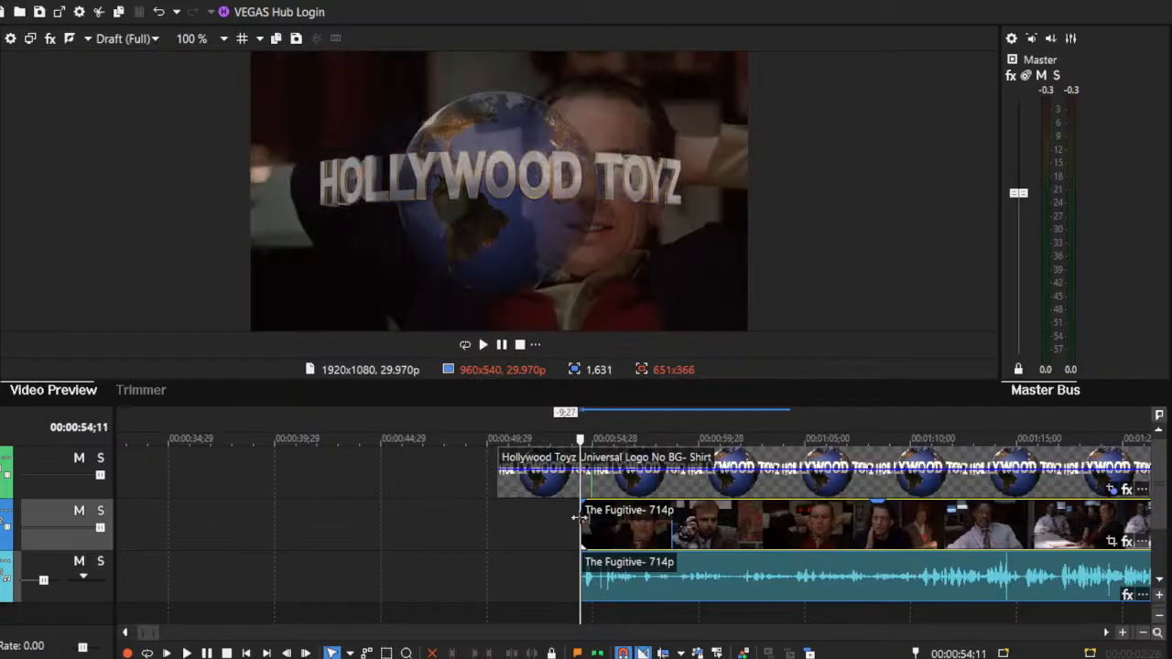
Step: Play the opening line, trim 0;05 off the start of the meeting segment, and split it at 00:00:55;02
click(1122, 633)
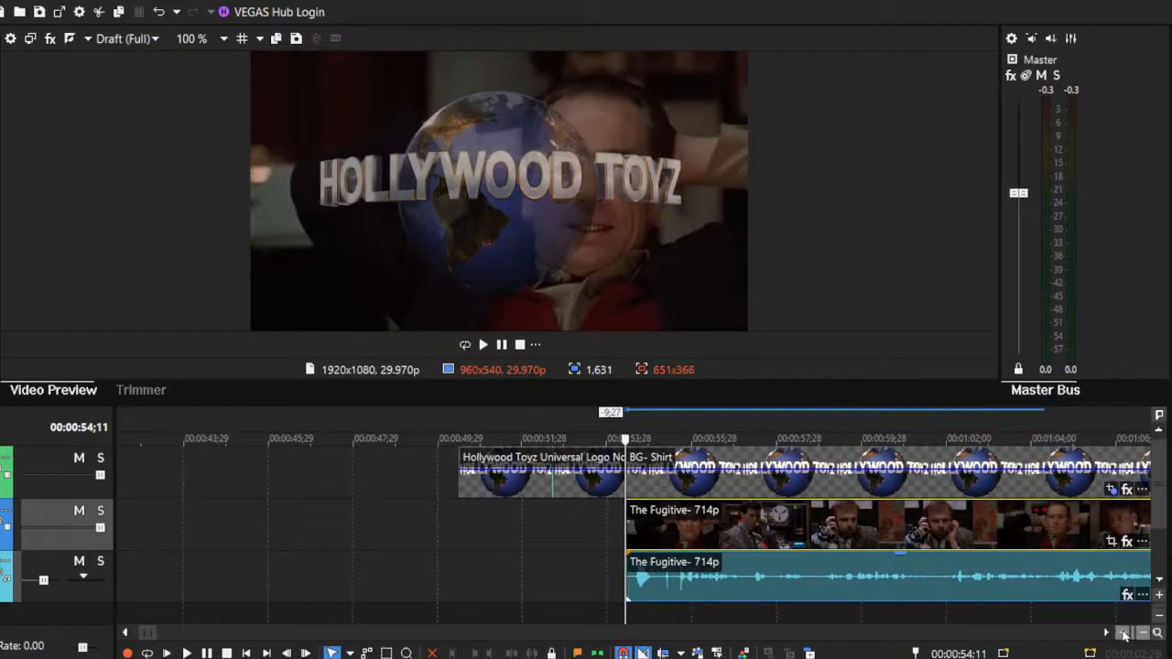
click(186, 653)
key(Return)
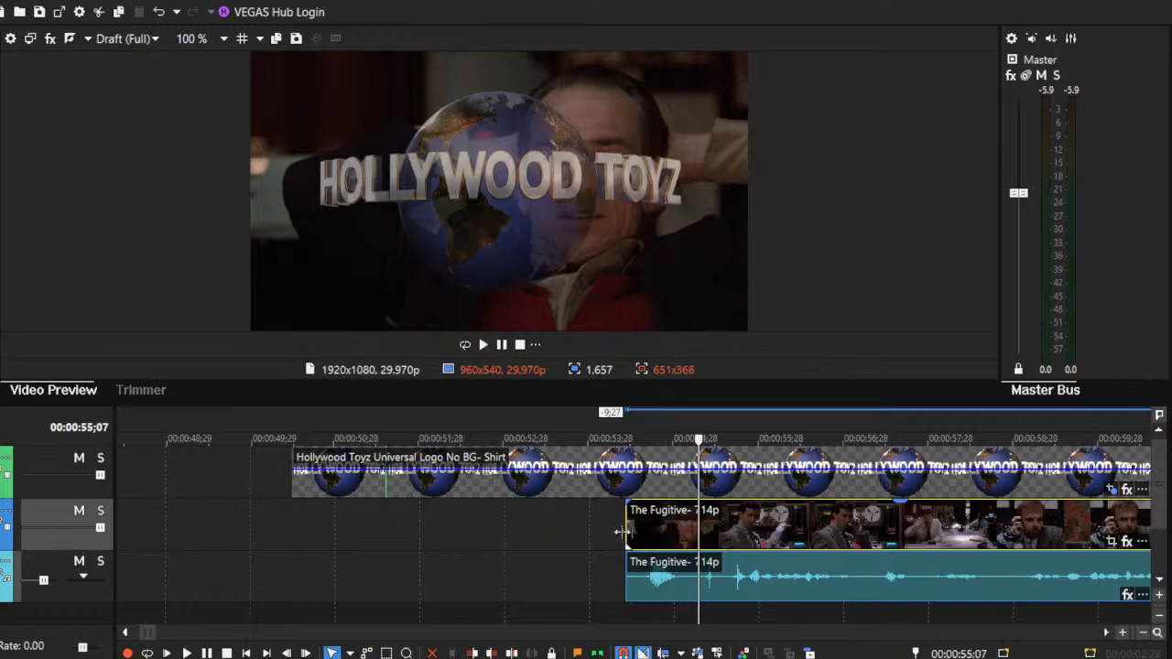
drag(626, 529, 685, 526)
click(678, 526)
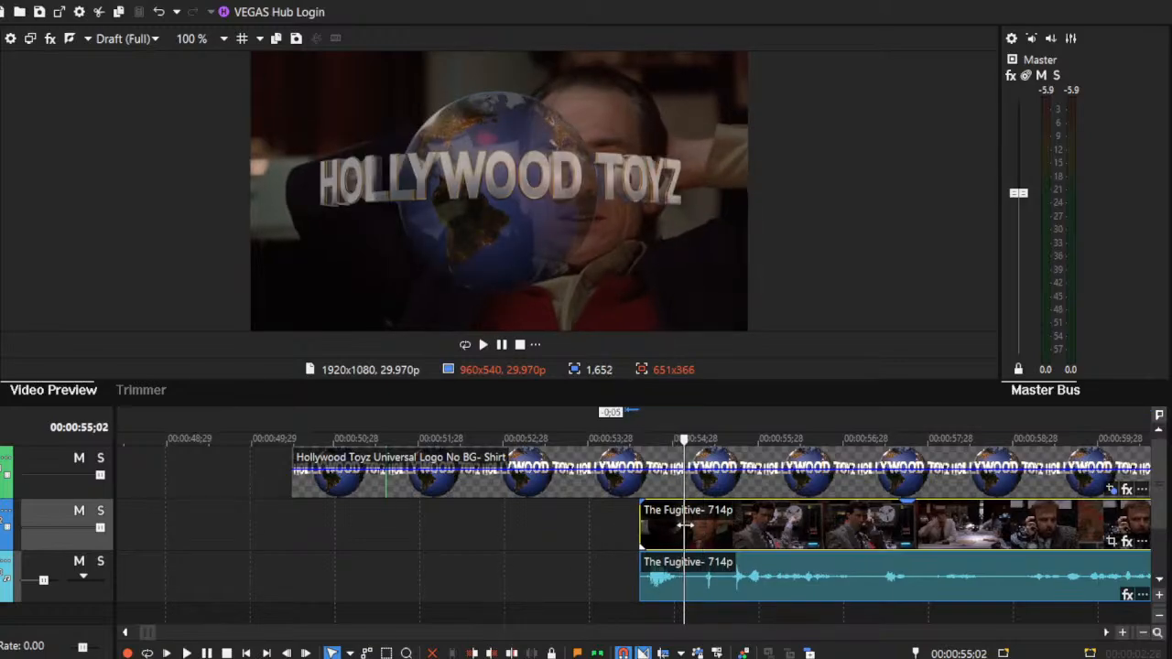
key(s)
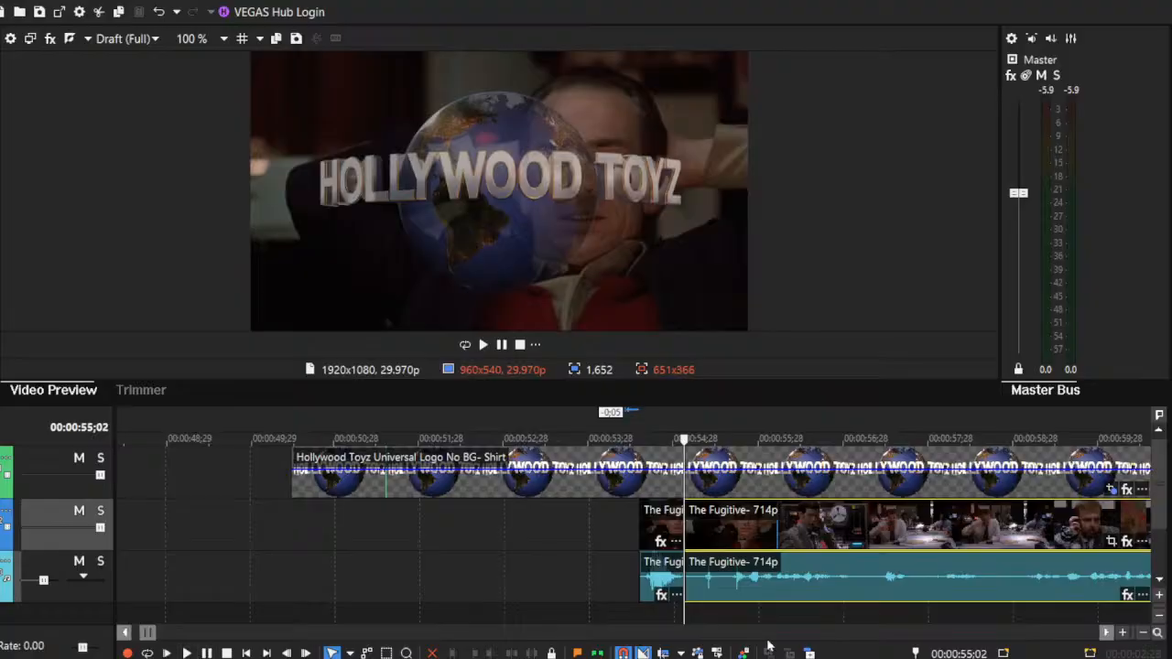
Step: Play the remaining meeting segment and trim its start by 3;10 and a further 16;22
click(1156, 633)
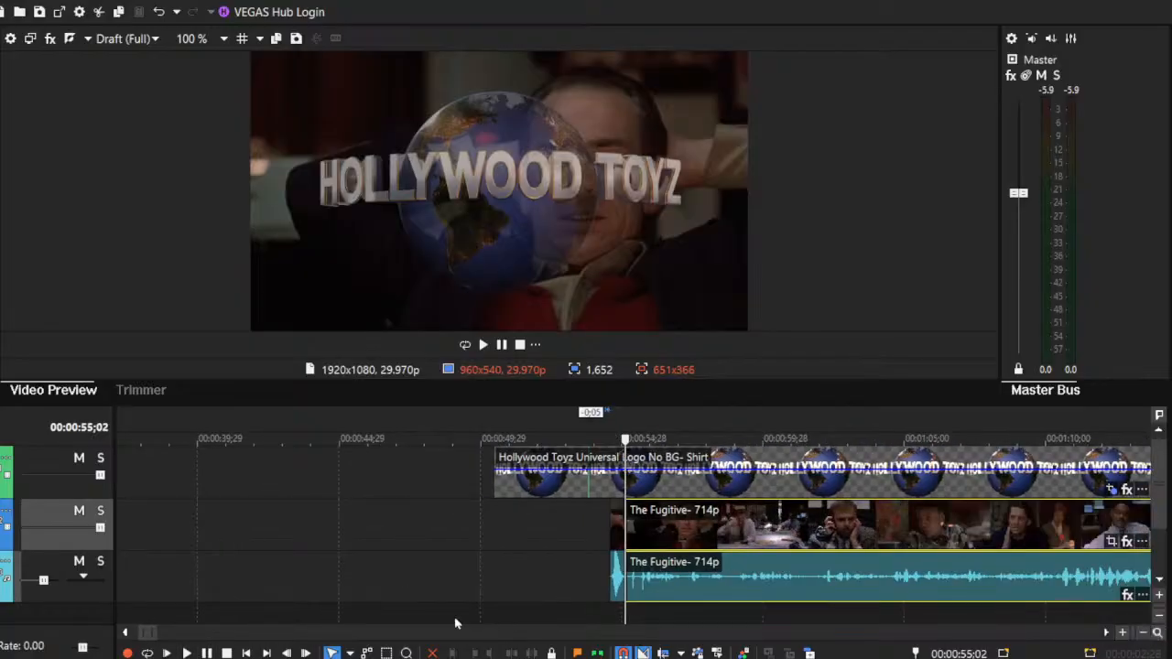
key(space)
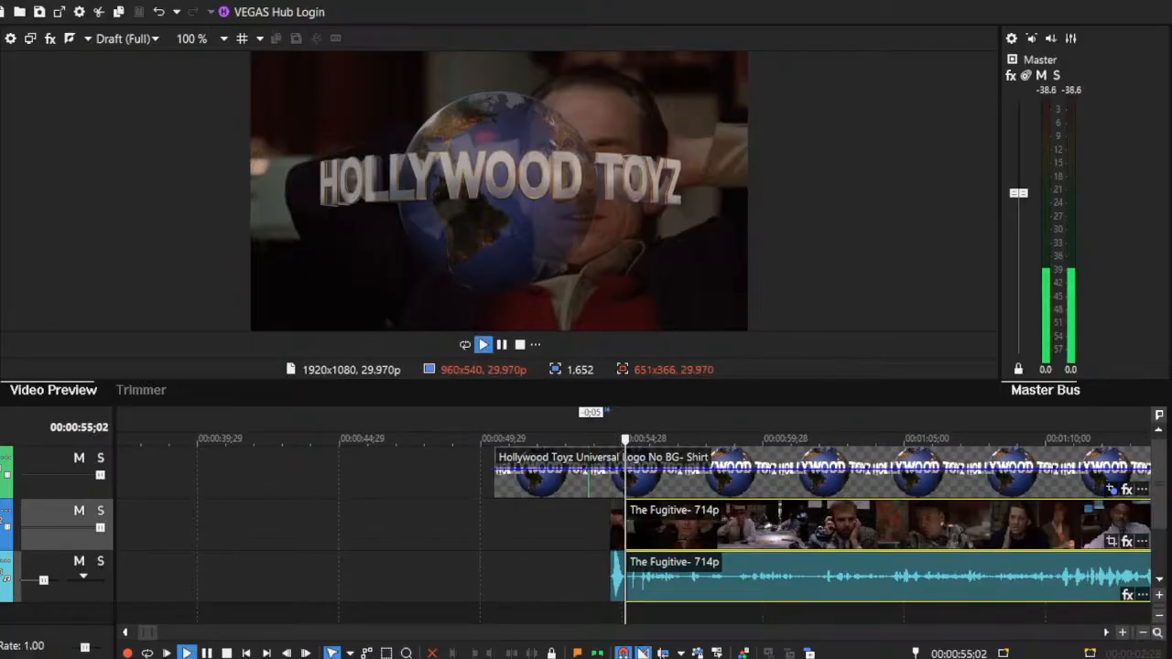
click(1106, 633)
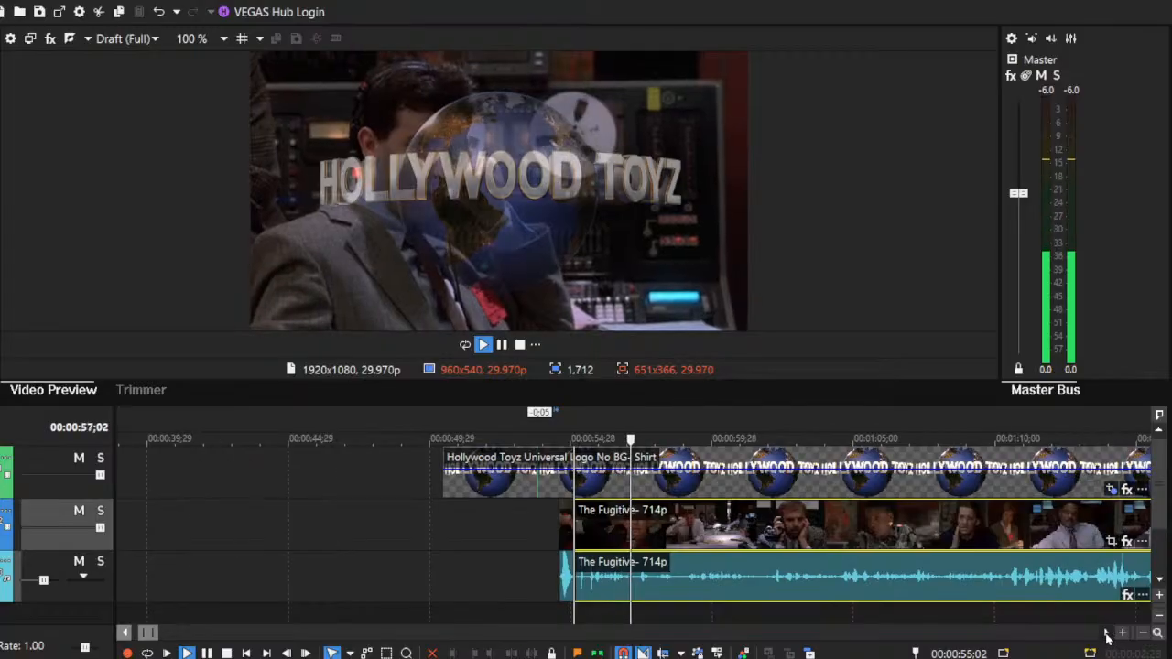
drag(321, 520, 417, 521)
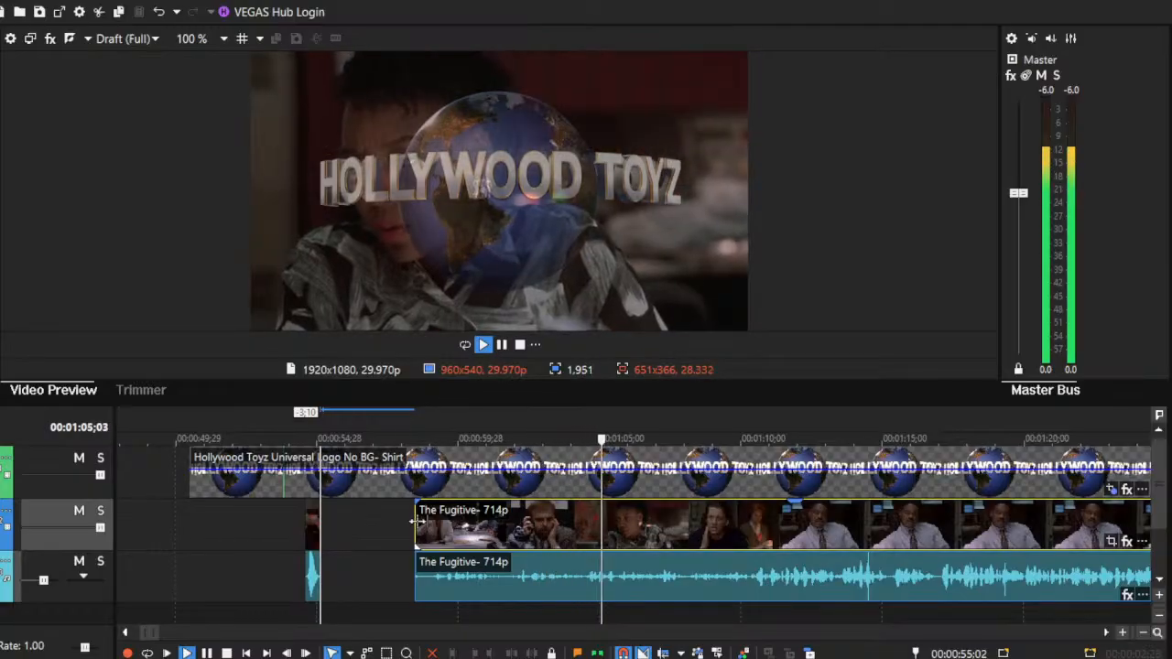
drag(417, 520, 889, 551)
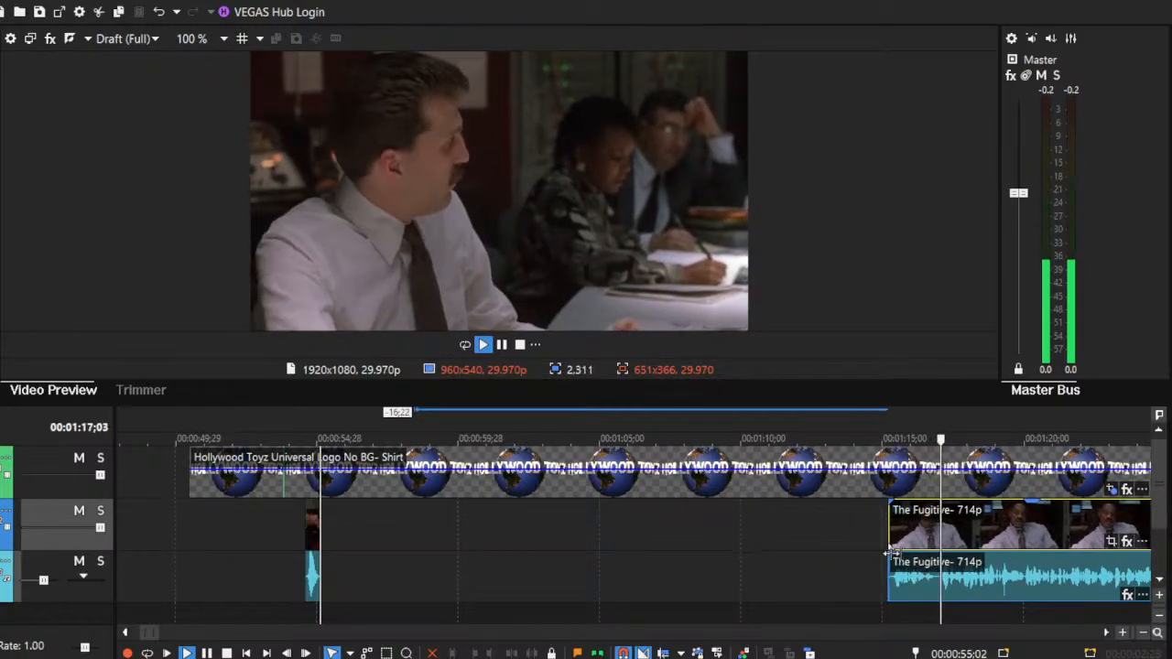
key(space)
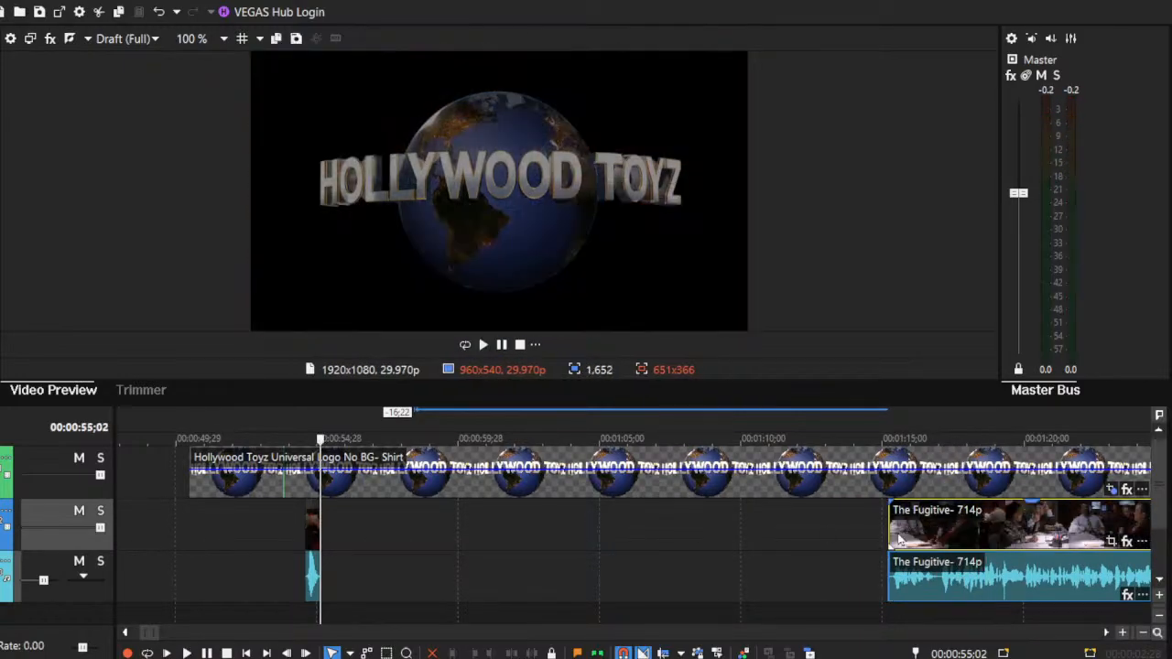
Step: Move the trimmed meeting segment 19;12 earlier to start at 00:00:55;22, close to the first short piece
drag(949, 532, 785, 538)
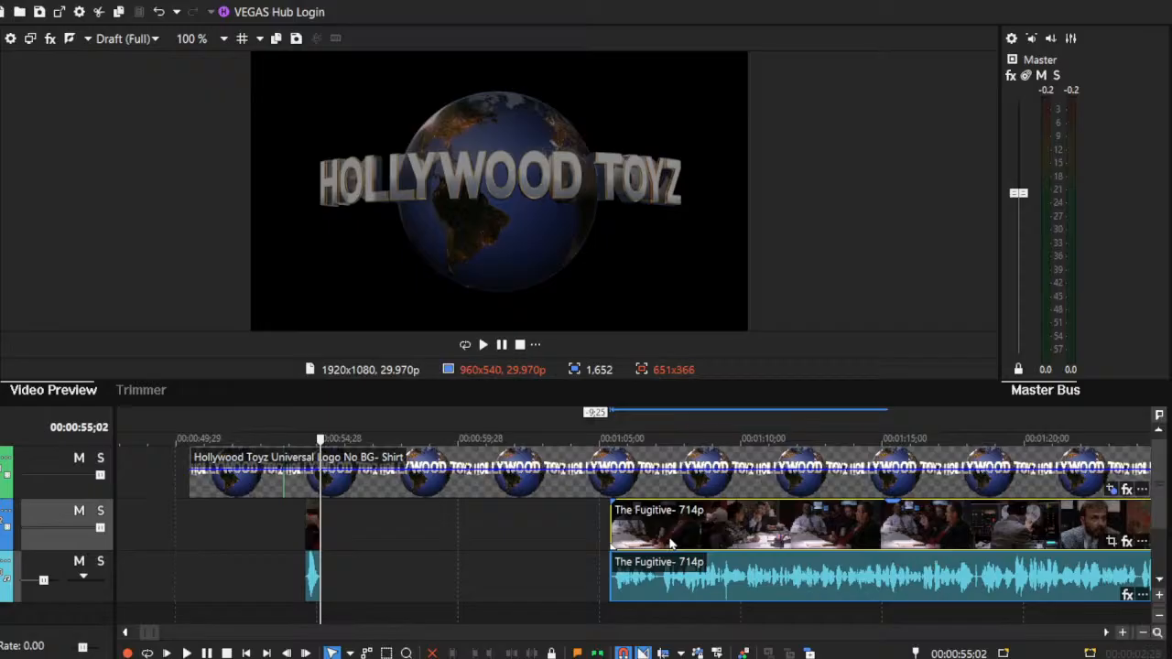
drag(670, 543, 550, 546)
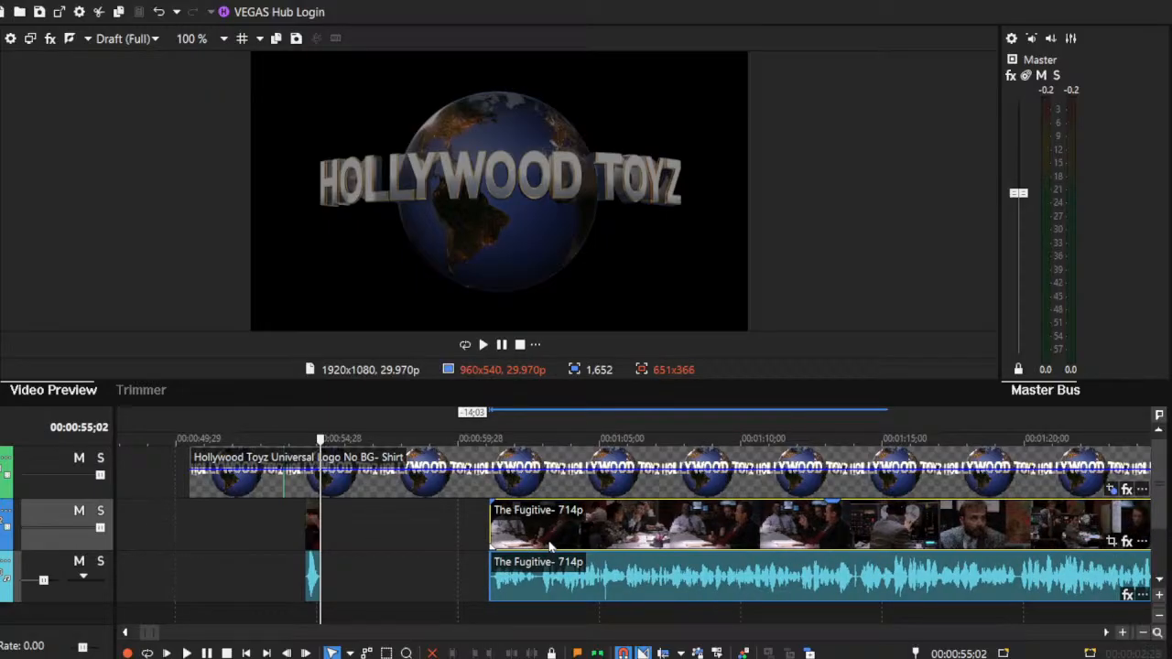
drag(551, 547, 399, 542)
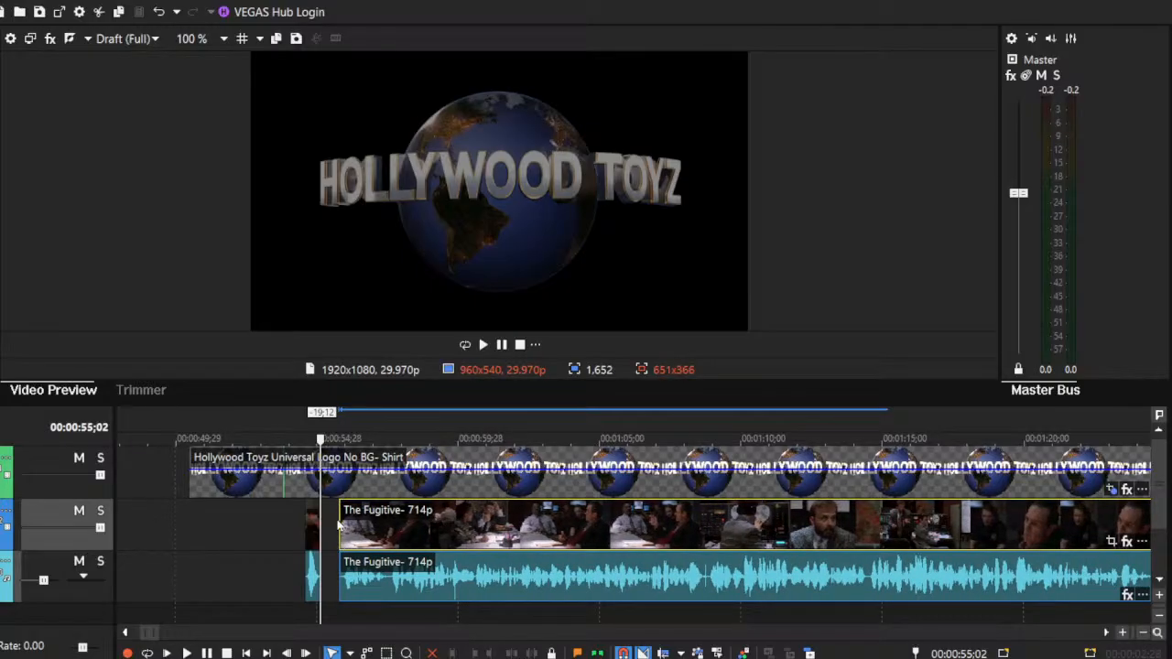
Step: Move the meeting segment 0;20 earlier against the first short piece and trim 0;04 off its start, keeping the two joined
key(space)
click(186, 653)
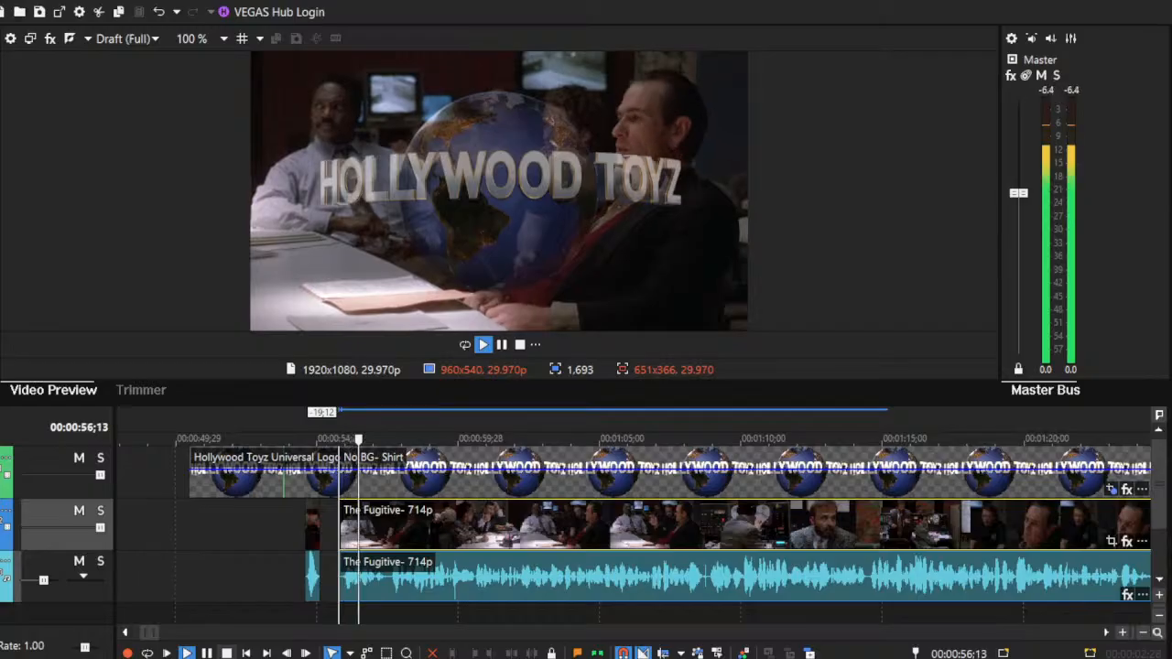
key(space)
drag(424, 525, 406, 525)
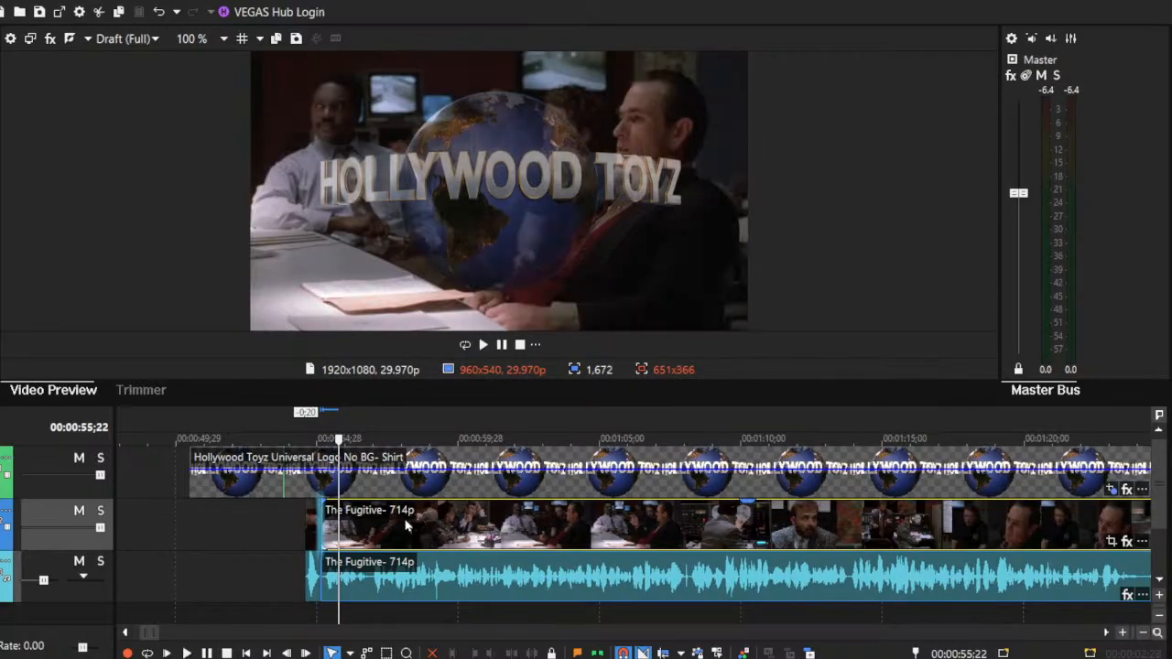
click(1125, 636)
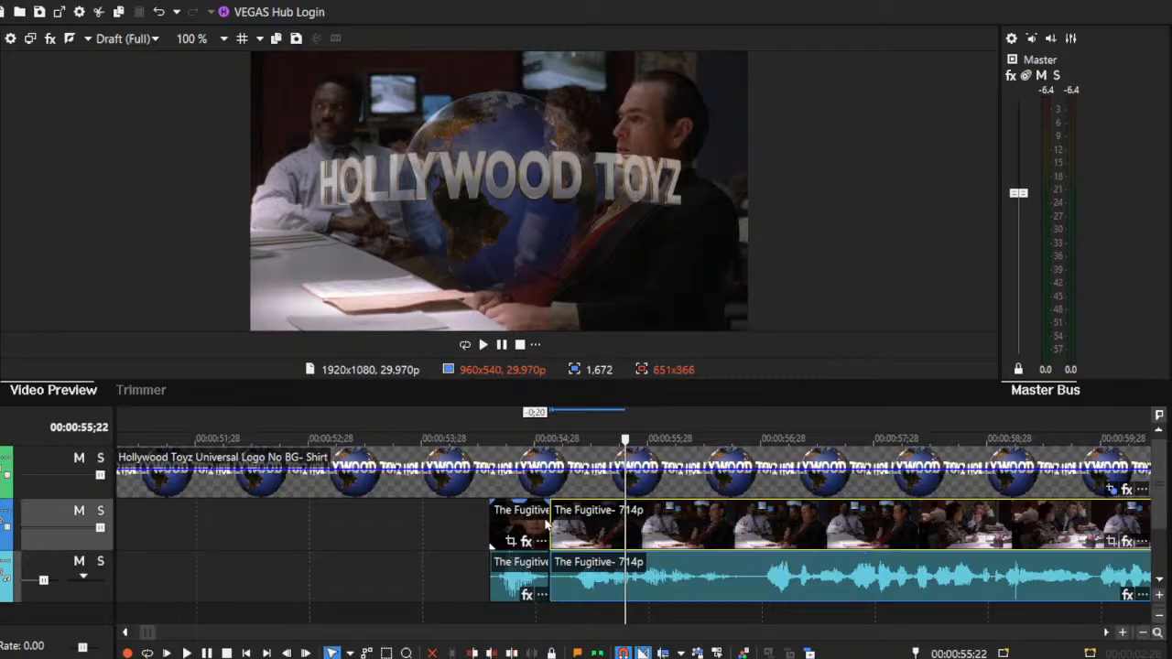
drag(556, 516, 575, 528)
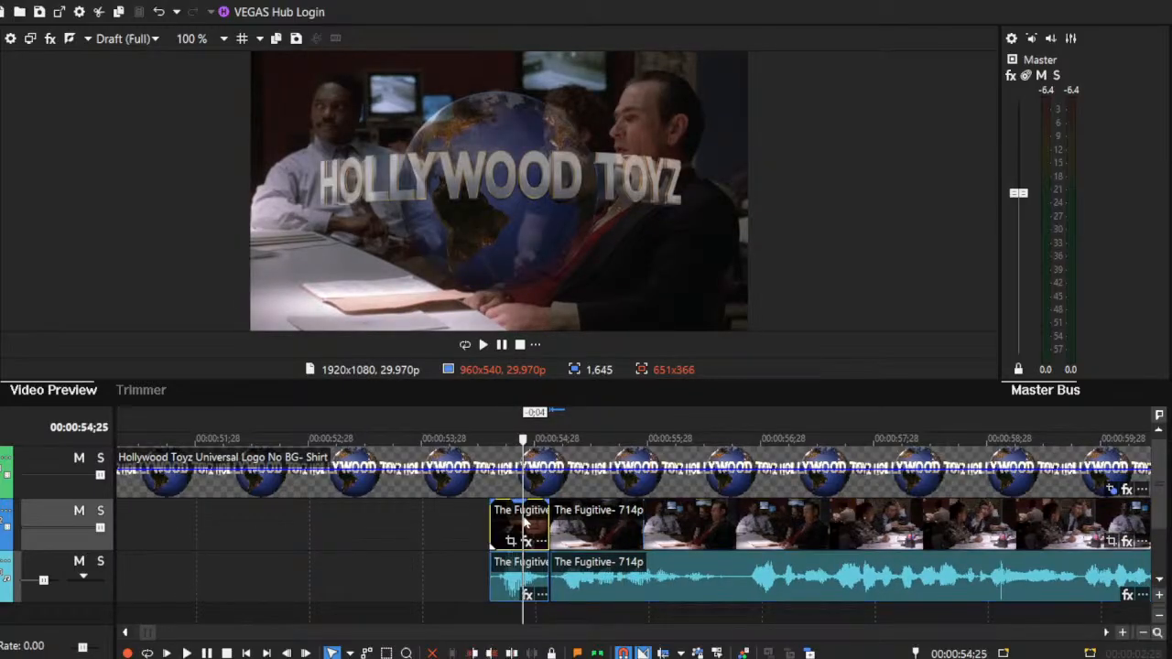
Step: Play the joined short pieces into the meeting segment and split the segment at 00:00:56;21
click(523, 526)
key(space)
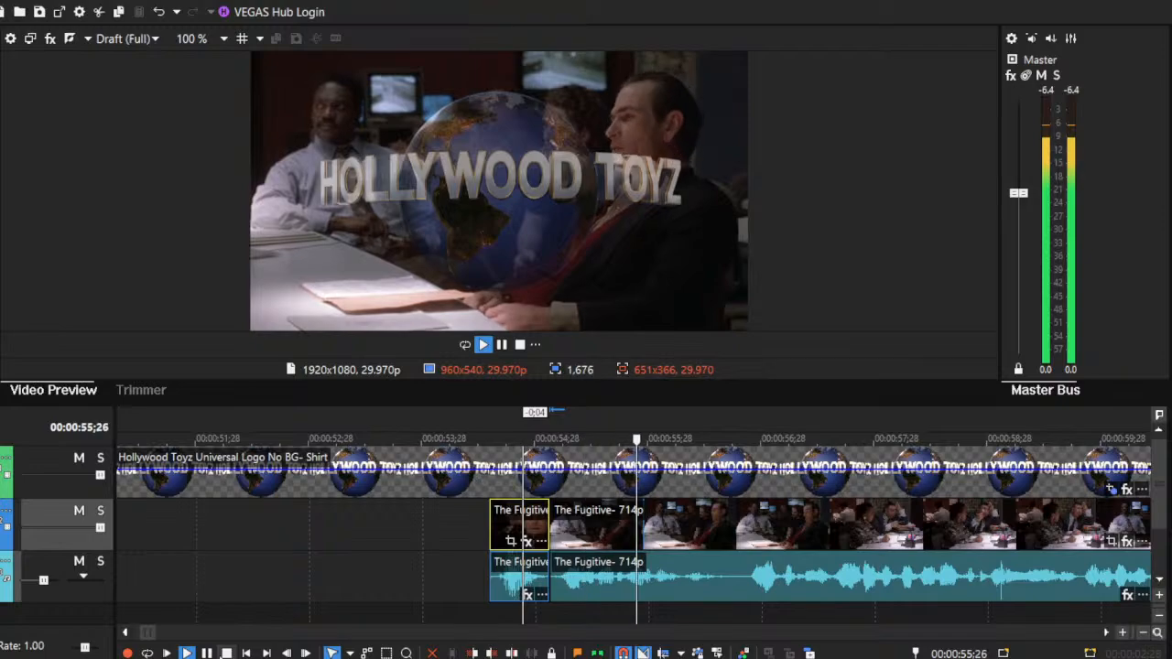
click(226, 653)
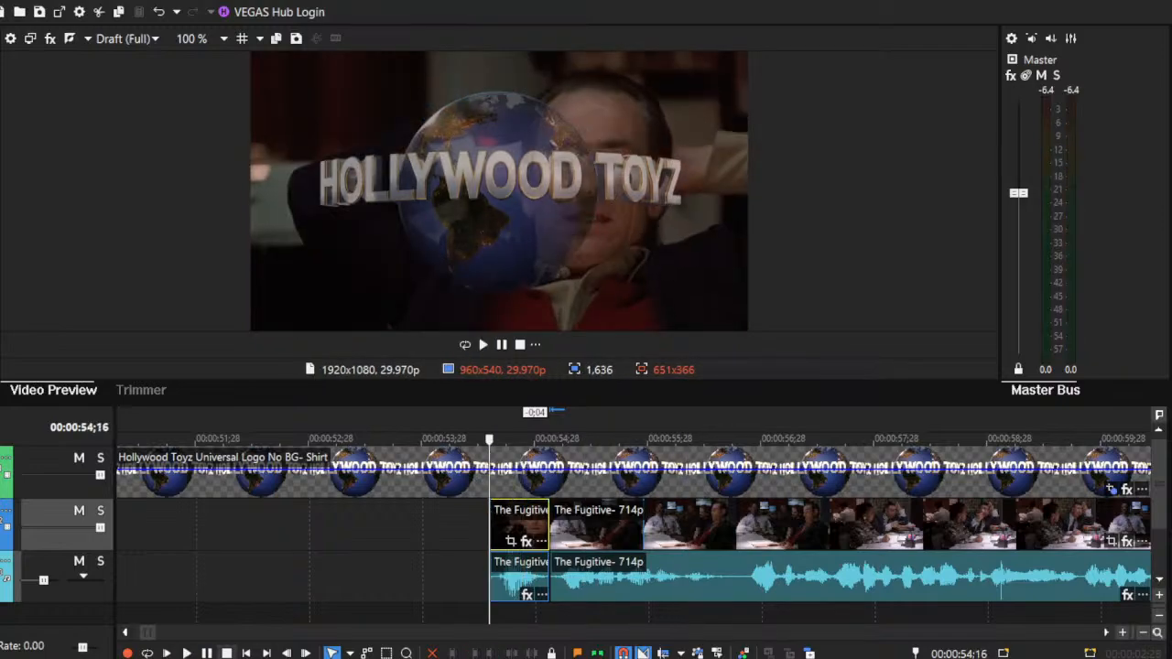
click(186, 653)
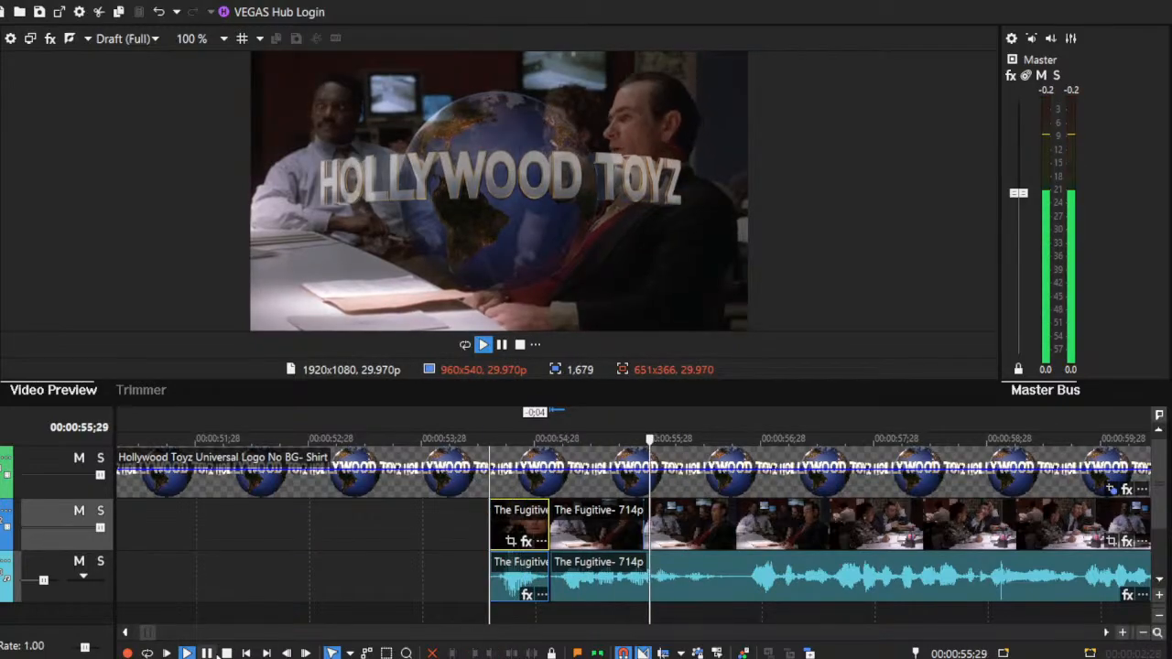
click(730, 527)
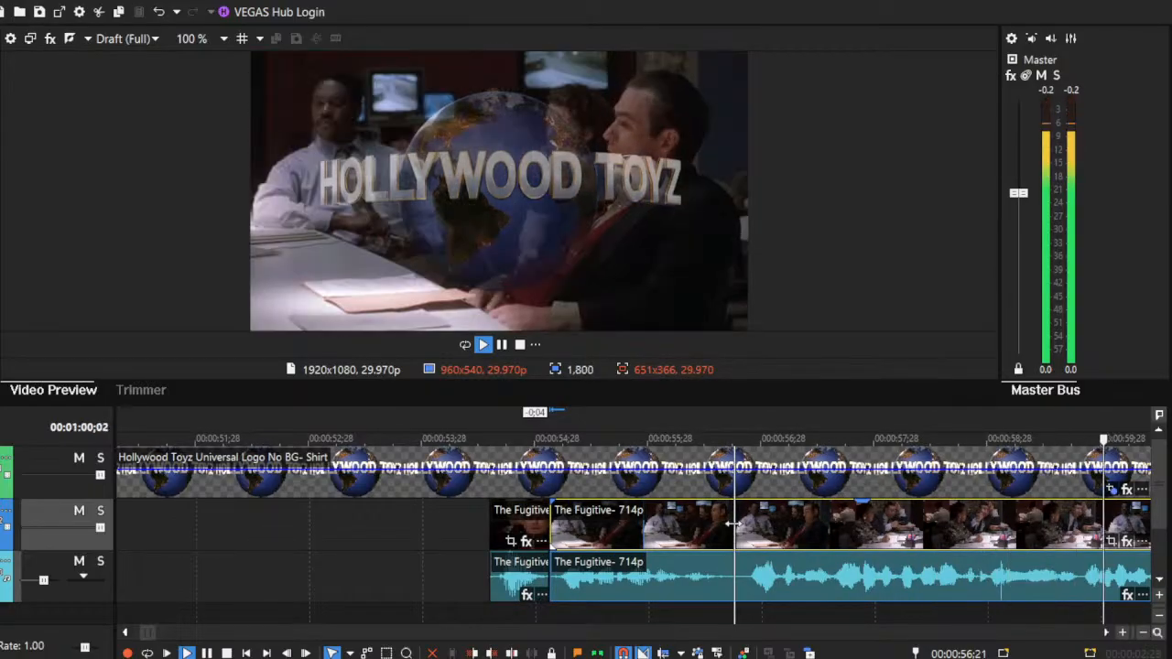
key(s)
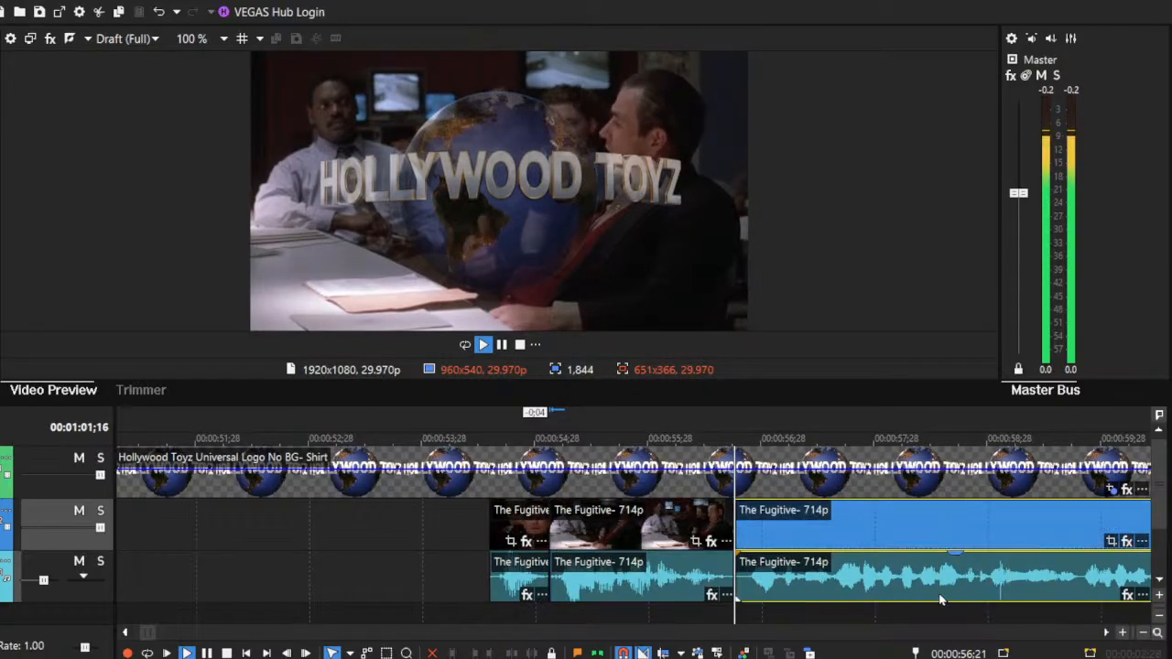
Step: Trim about 3;00 off the start of the remaining meeting segment and move it 3;00 earlier, back beside the preceding piece
click(1143, 633)
click(1143, 633)
click(1143, 633)
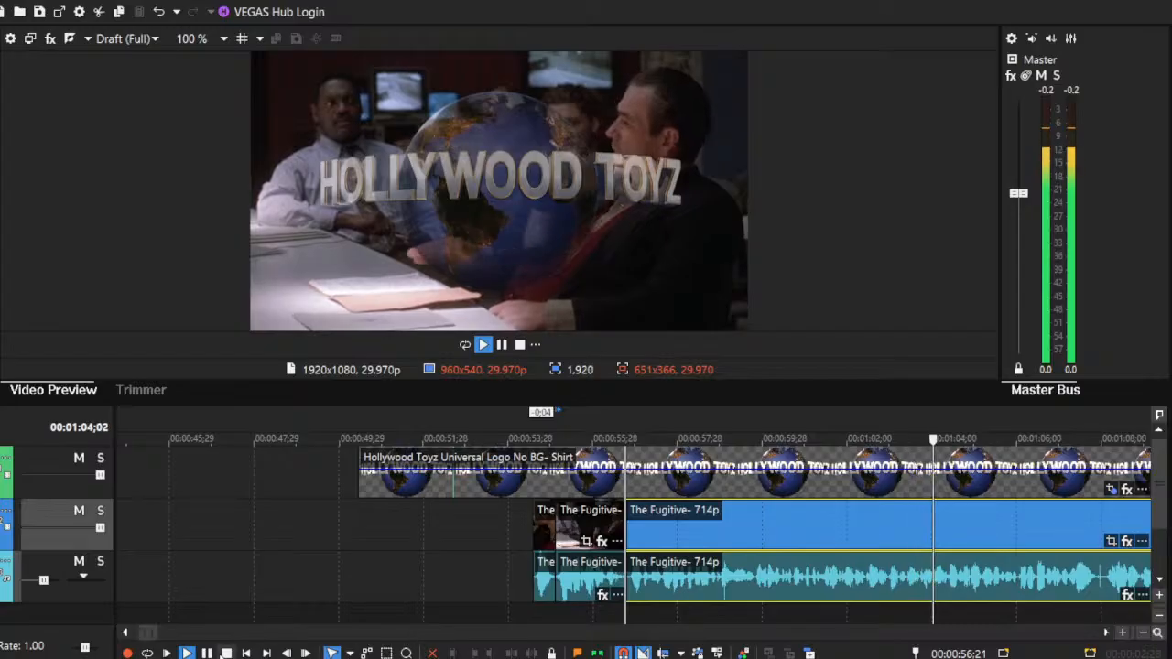
key(space)
click(1122, 633)
click(1122, 633)
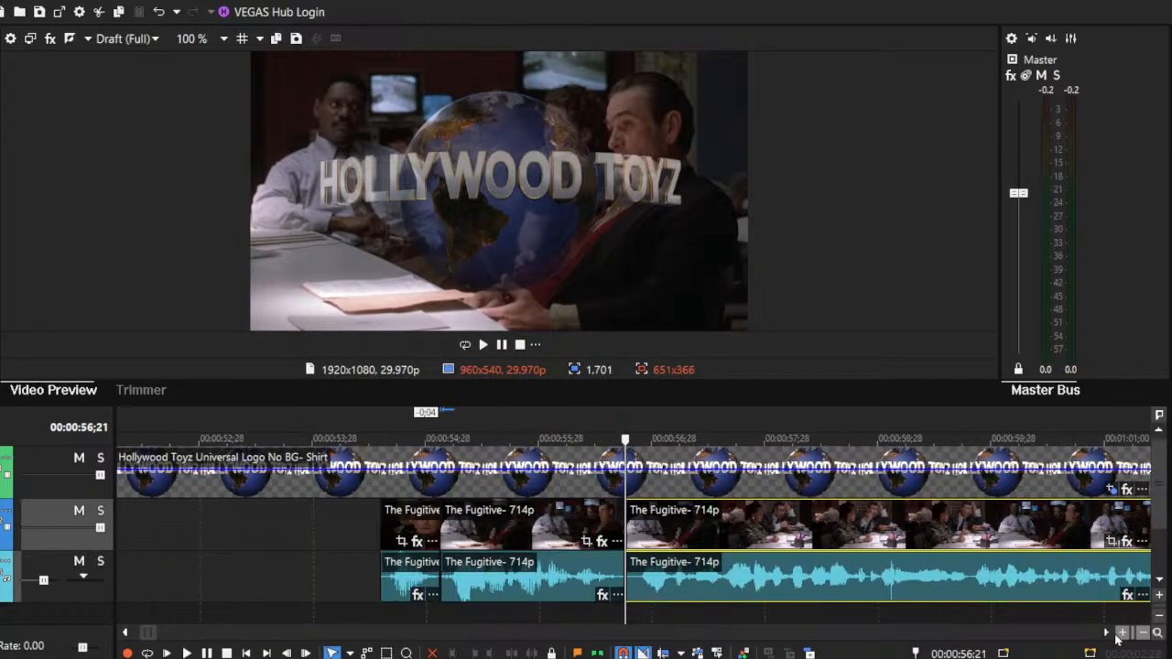
drag(622, 518, 866, 523)
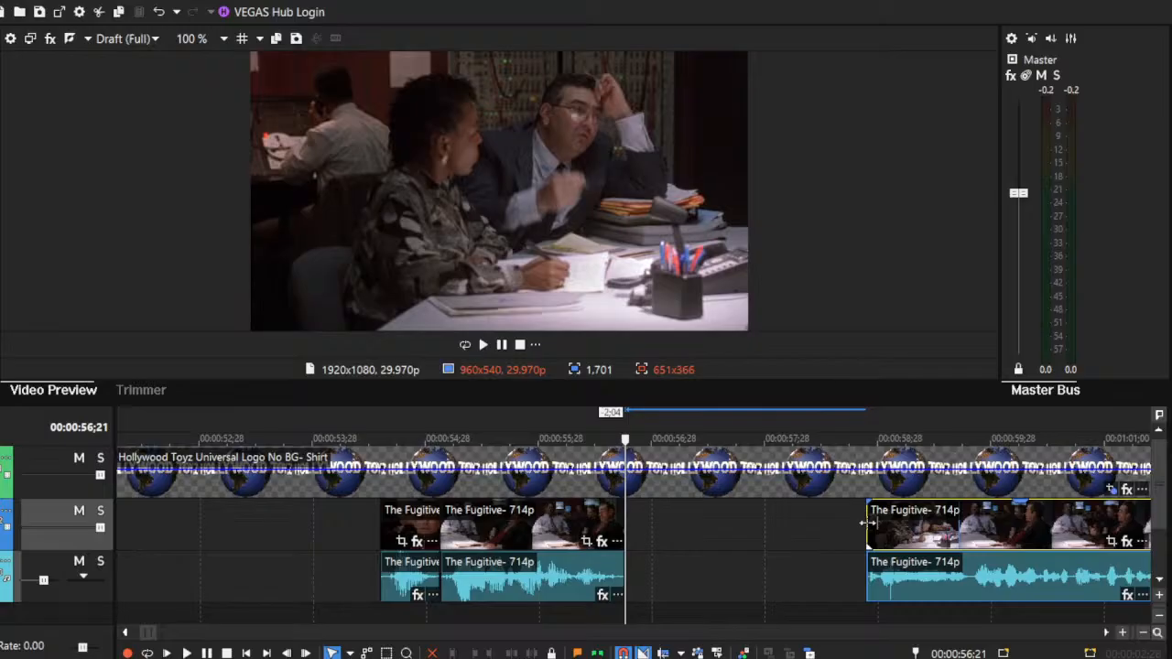
drag(868, 522, 661, 519)
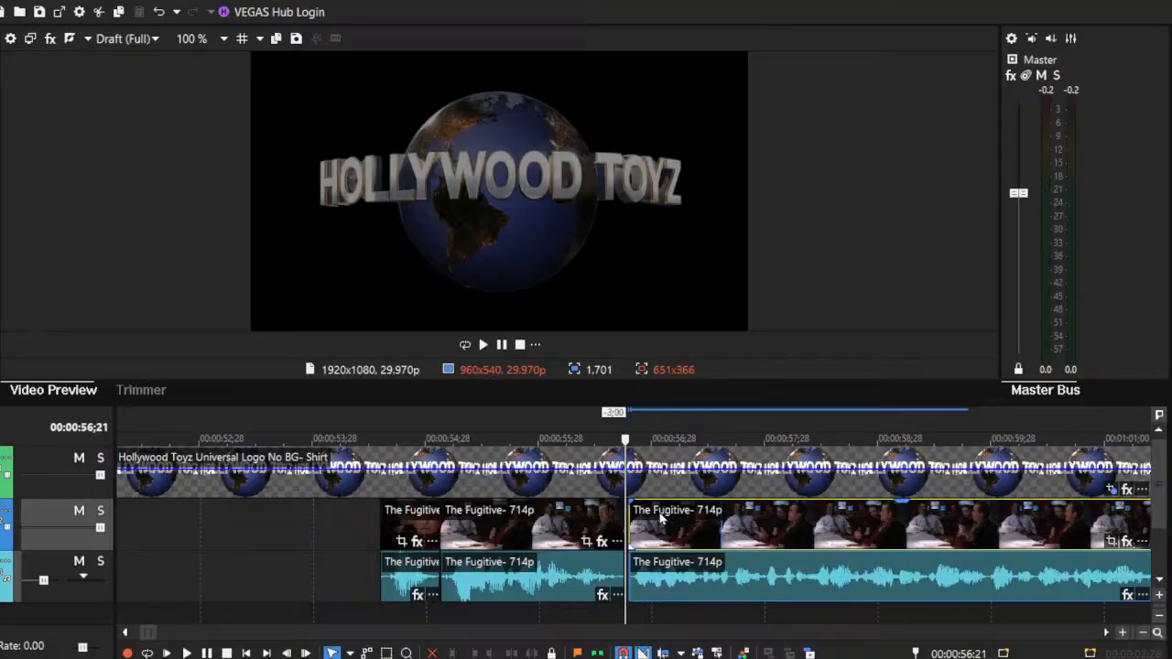
Step: Play the moved meeting segment and split it after the spoken line at 00:01:04;26
click(187, 653)
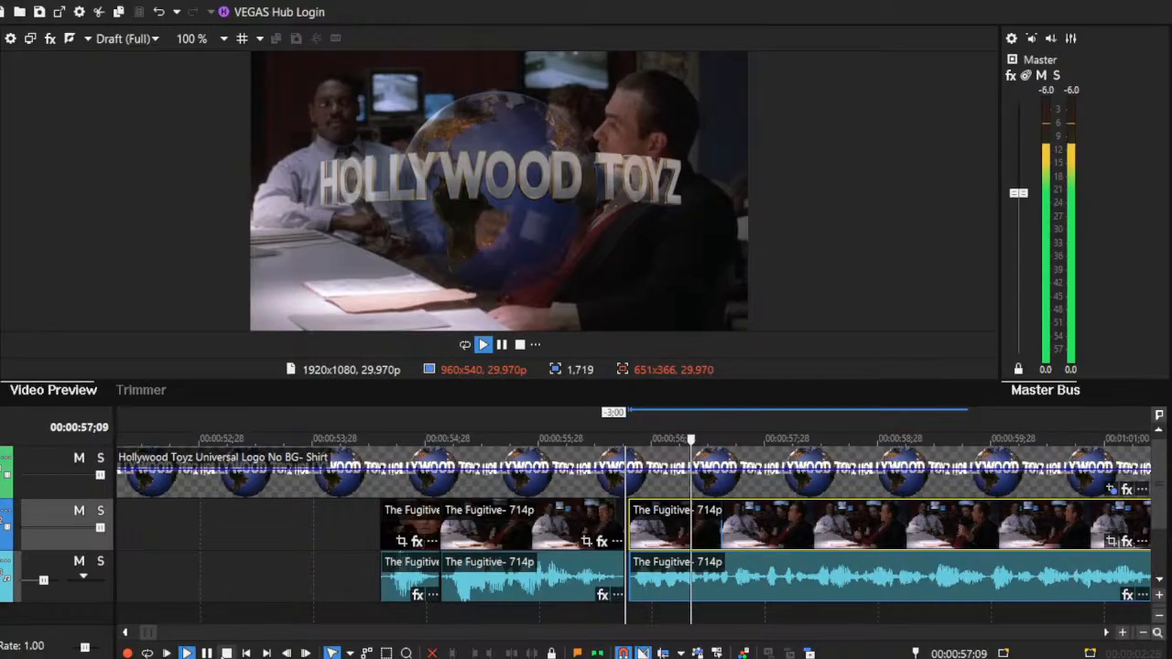
click(1106, 634)
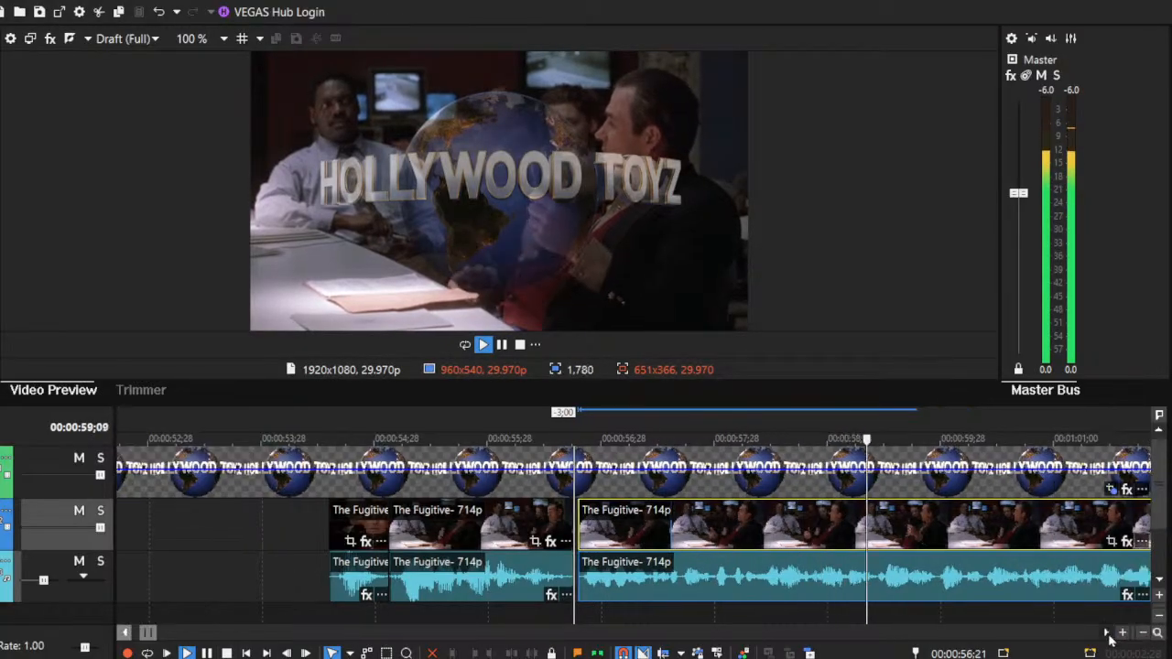
click(1106, 634)
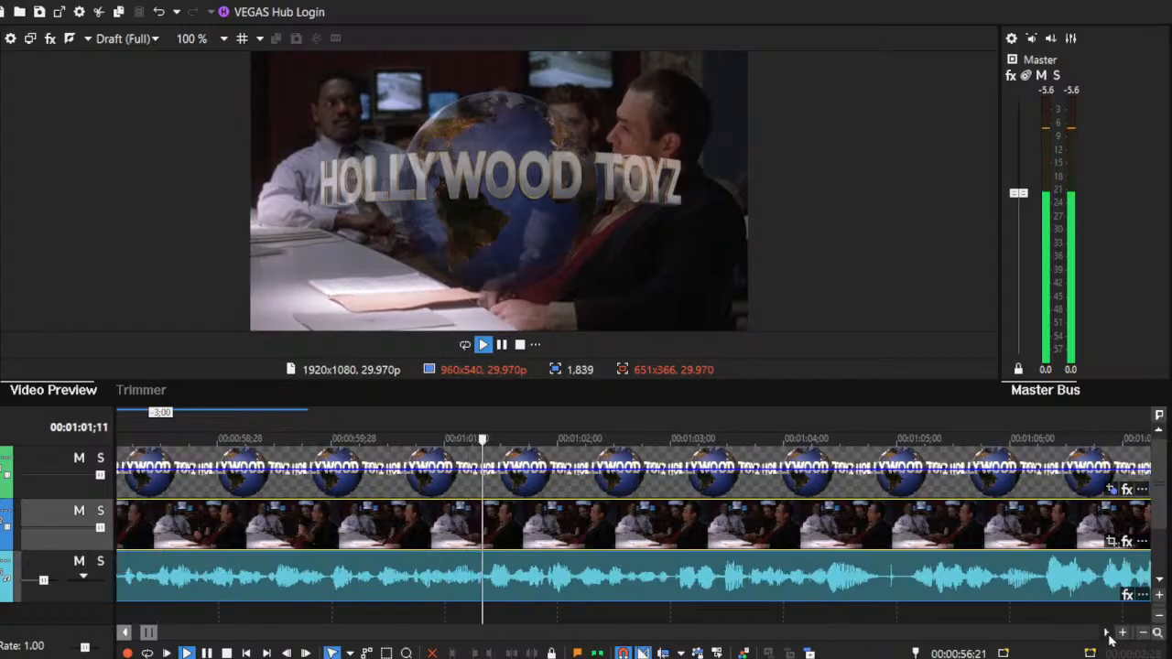
click(1107, 634)
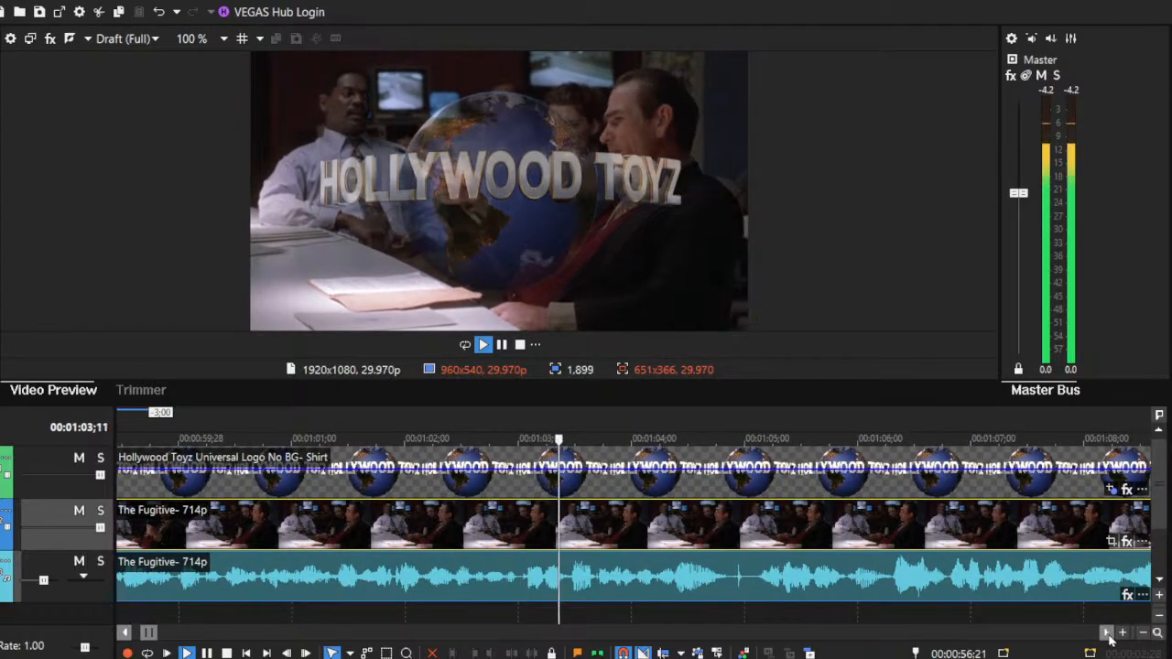
click(586, 551)
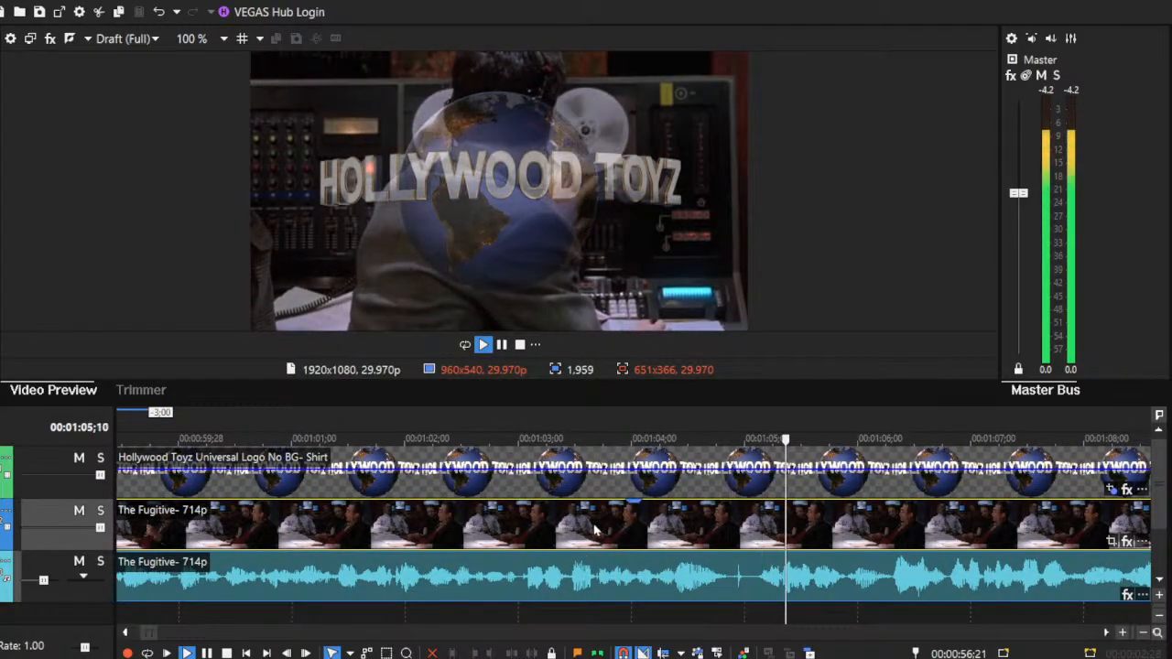
click(229, 653)
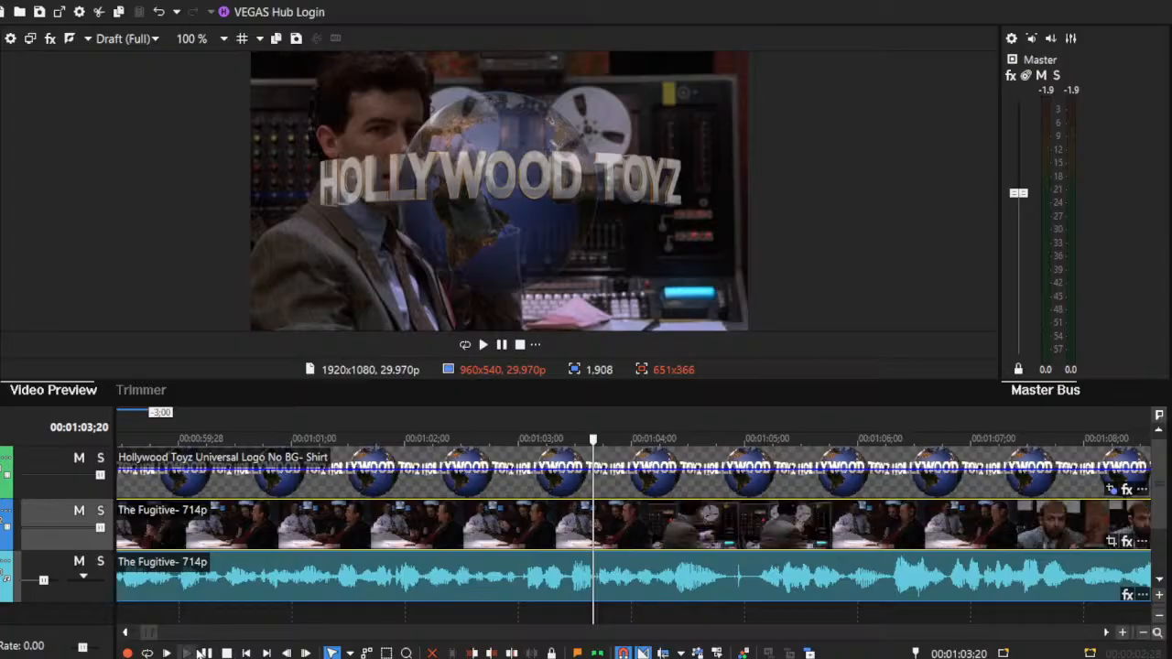
click(207, 653)
click(209, 653)
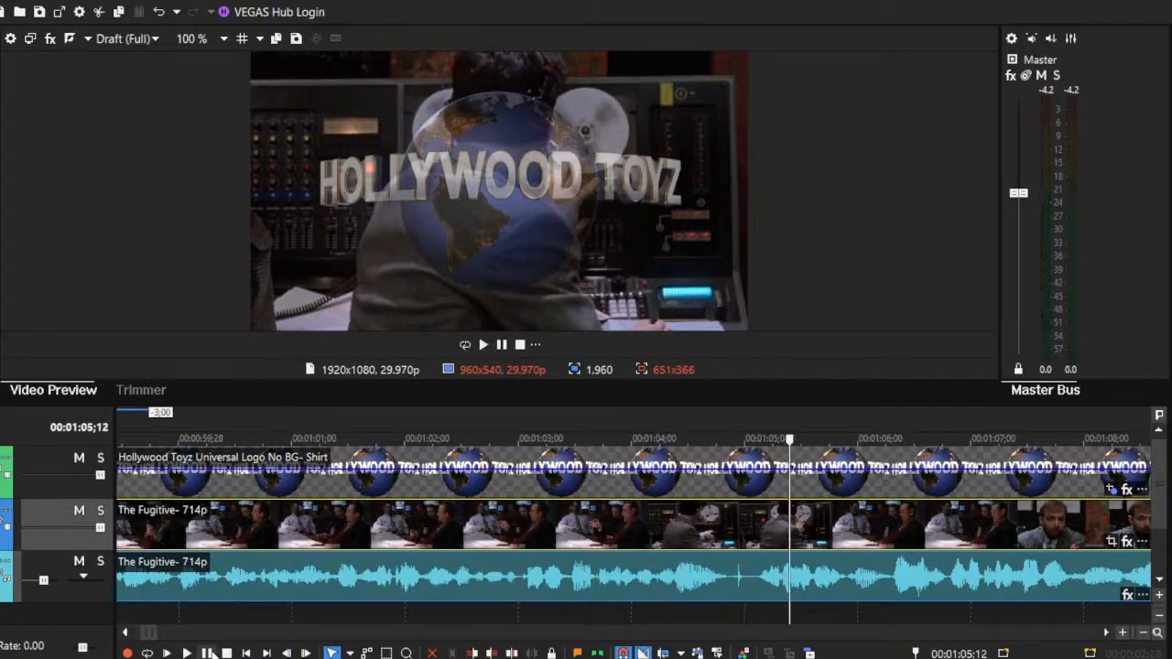
click(727, 535)
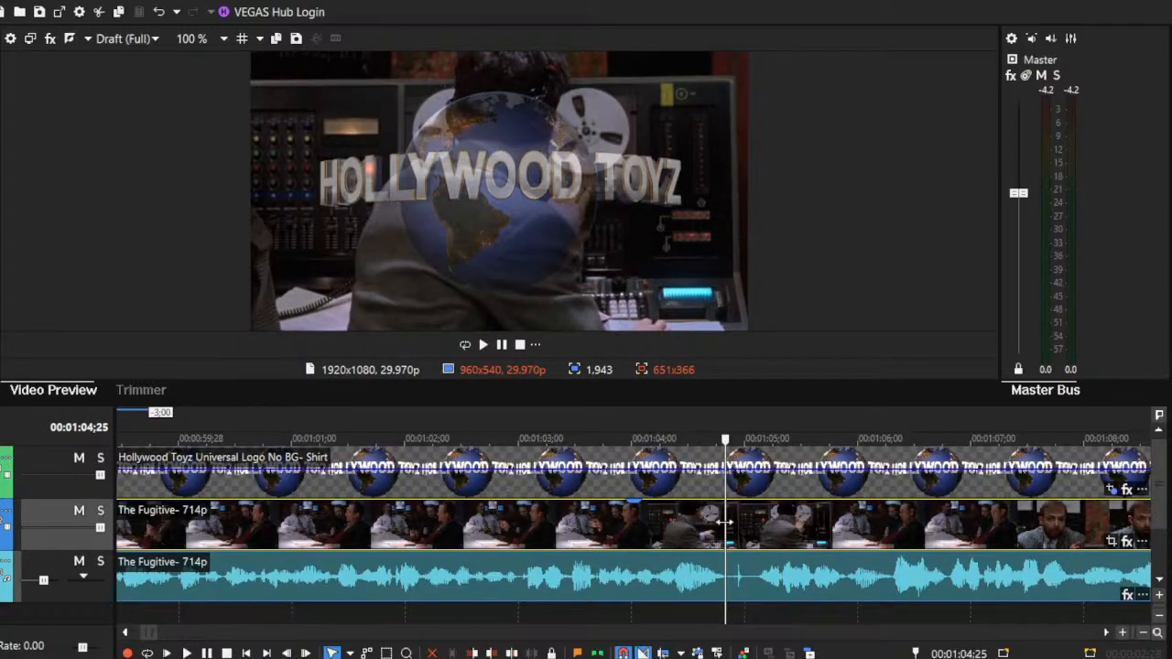
mouse_move(724, 521)
mouse_down()
mouse_move(745, 522)
mouse_move(731, 523)
mouse_up()
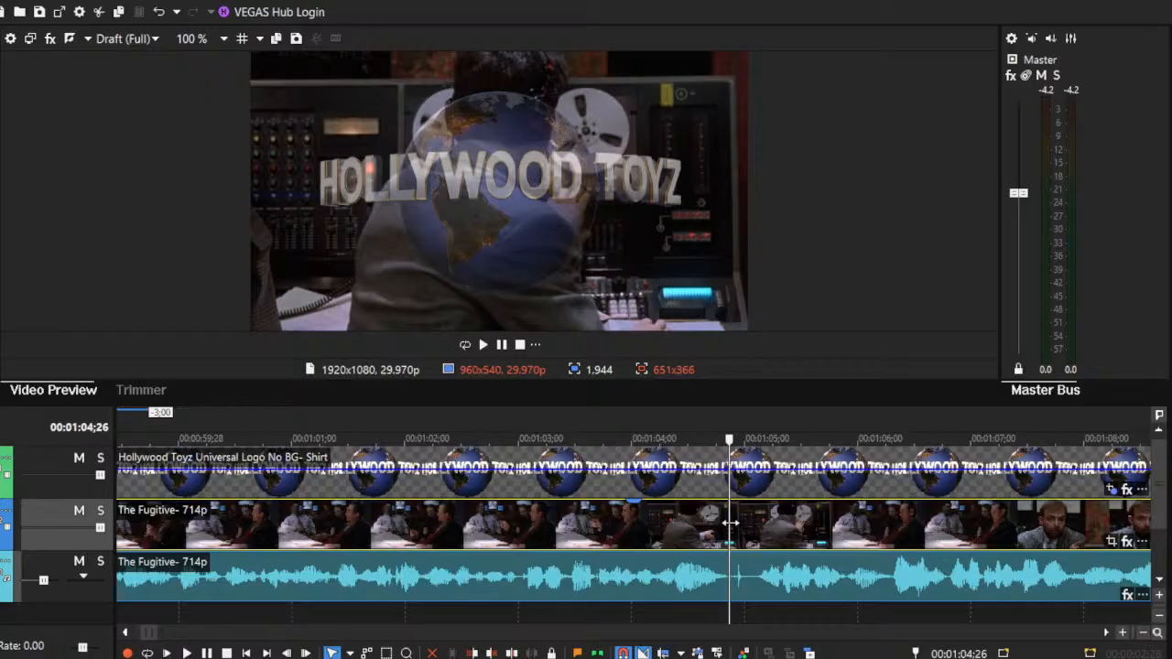
key(s)
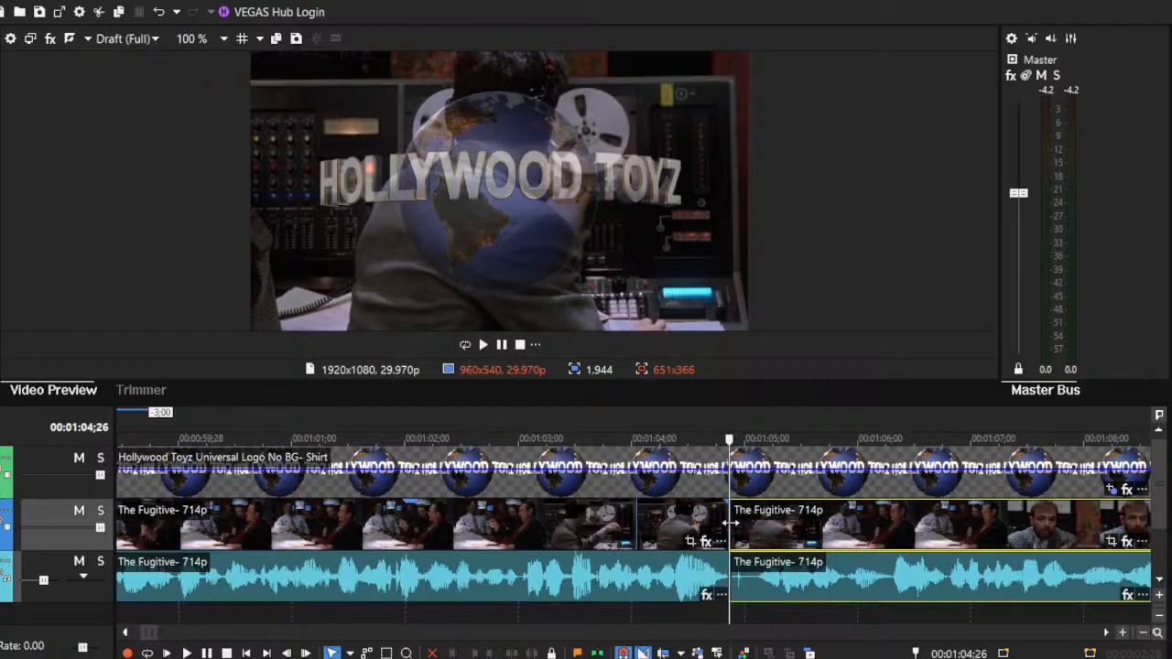
Step: Play the leftover meeting segment, trim 4;21 off its start, and move it 4;05 earlier, closer to the preceding piece
click(1144, 635)
click(1106, 634)
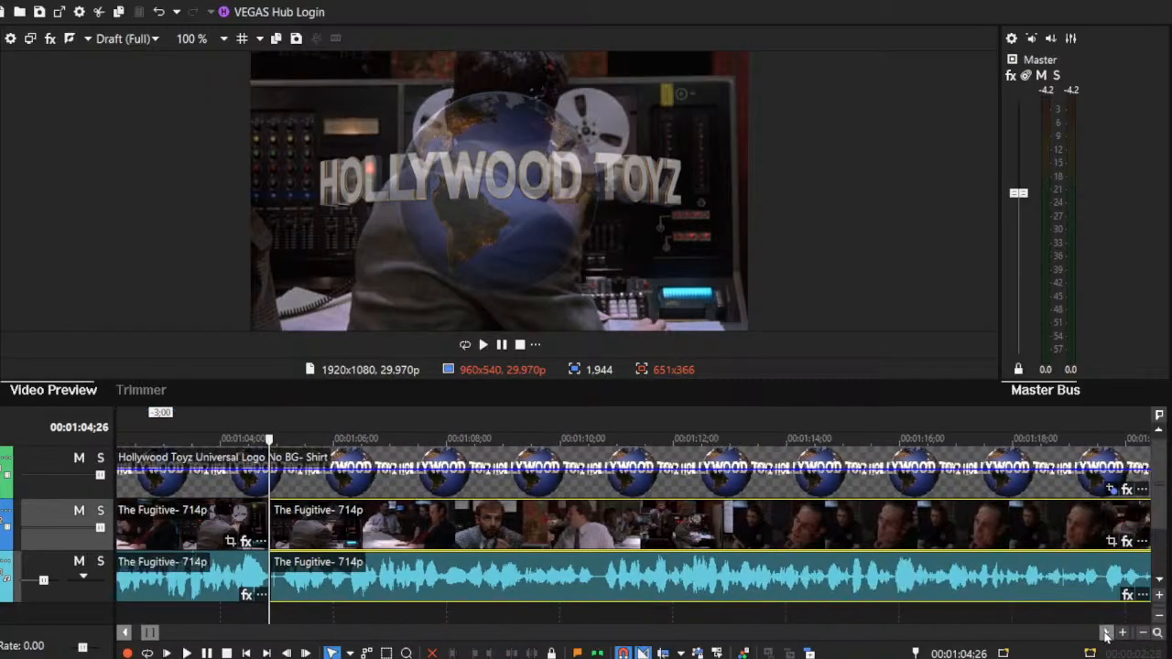
click(188, 653)
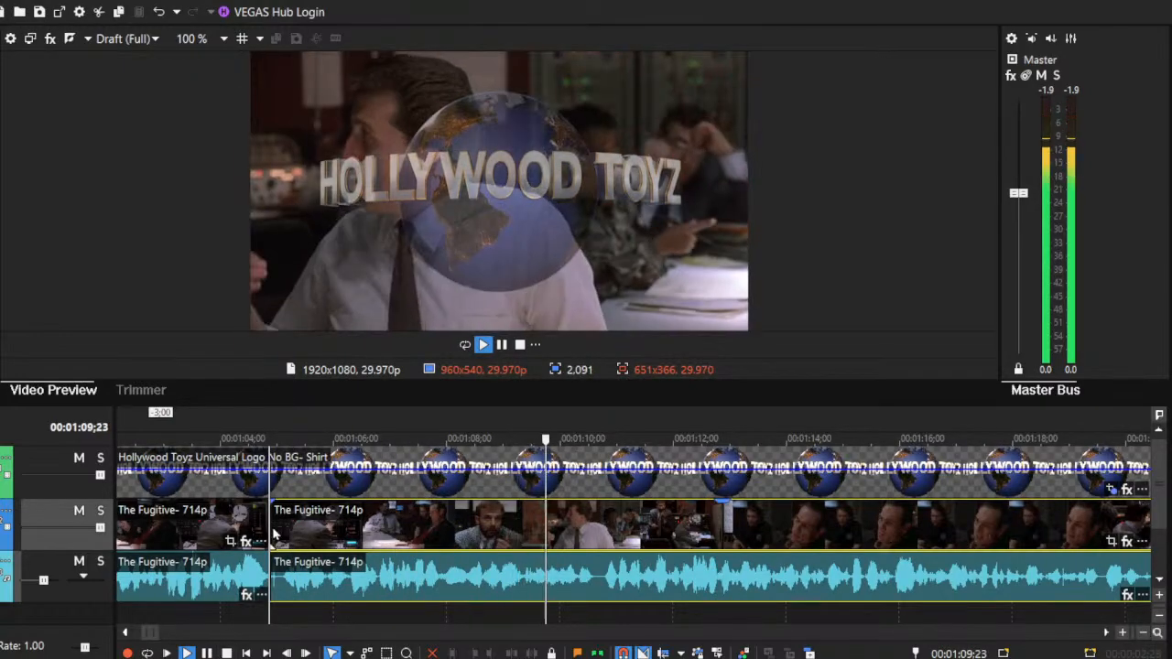
drag(271, 523, 537, 531)
key(space)
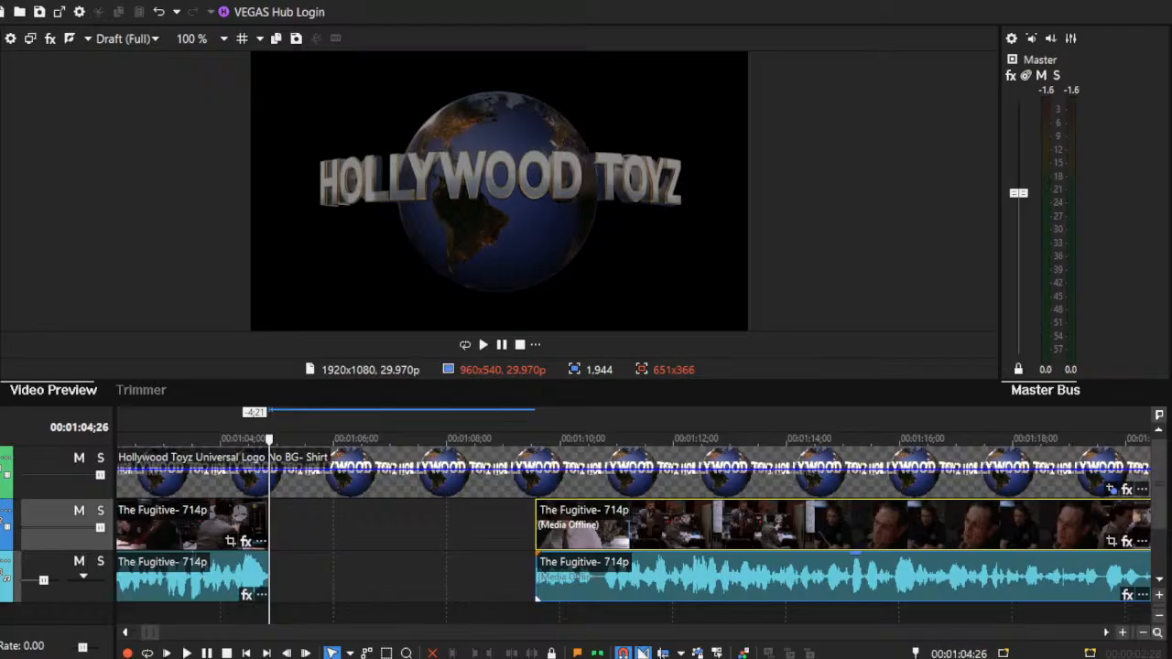
drag(448, 538, 347, 526)
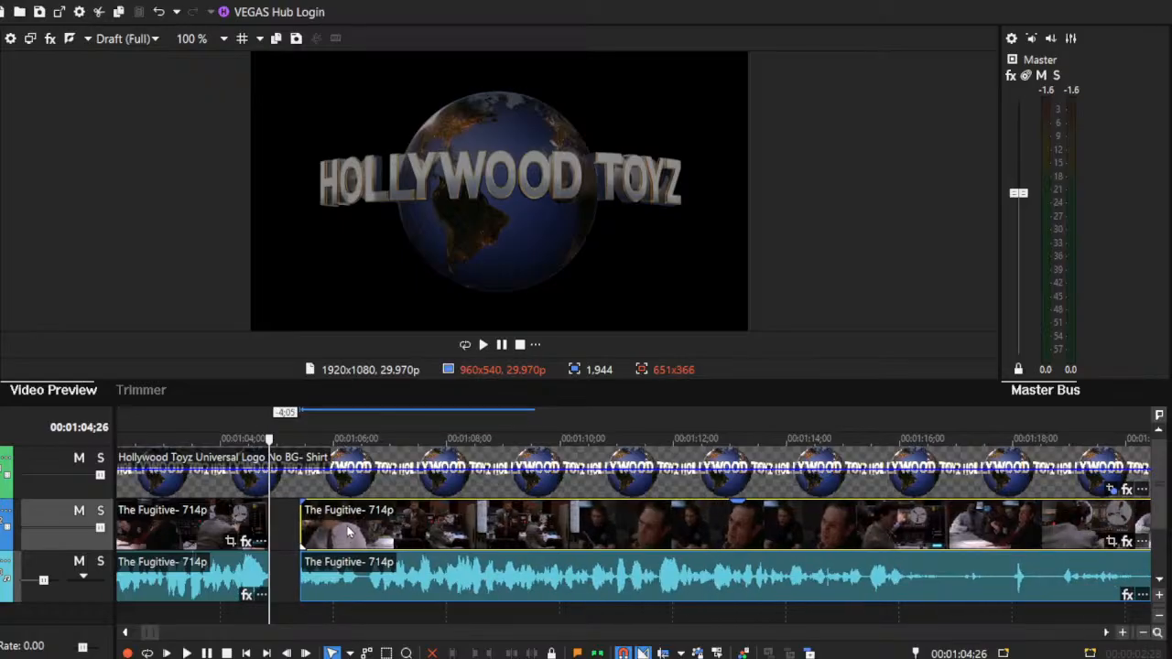
Step: Play the leftover meeting segment and trim its start by 2;11 and a further 0;25, to 00:01:08;18
click(301, 522)
click(187, 653)
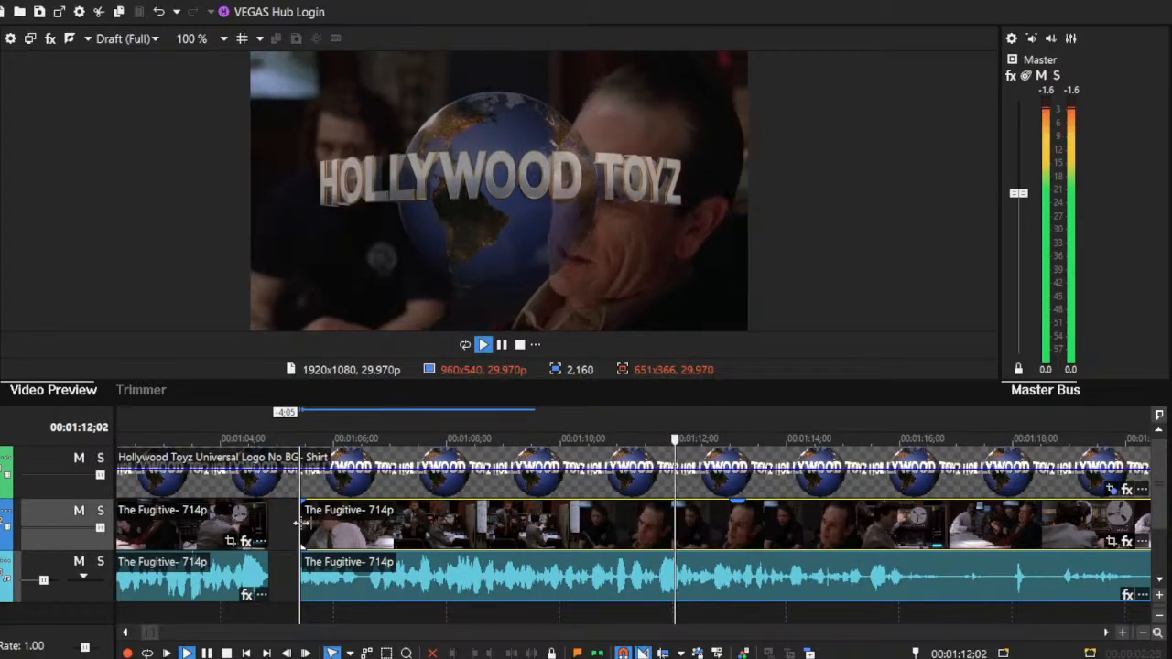
drag(302, 523, 438, 532)
click(438, 532)
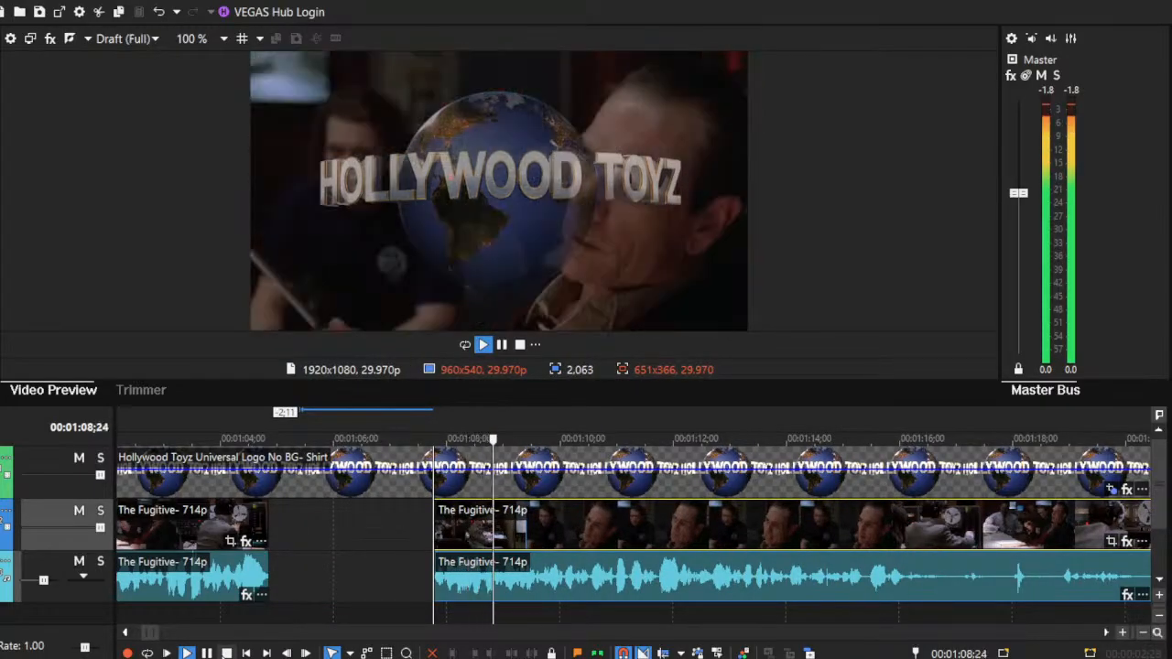
key(space)
drag(430, 511, 477, 510)
click(480, 510)
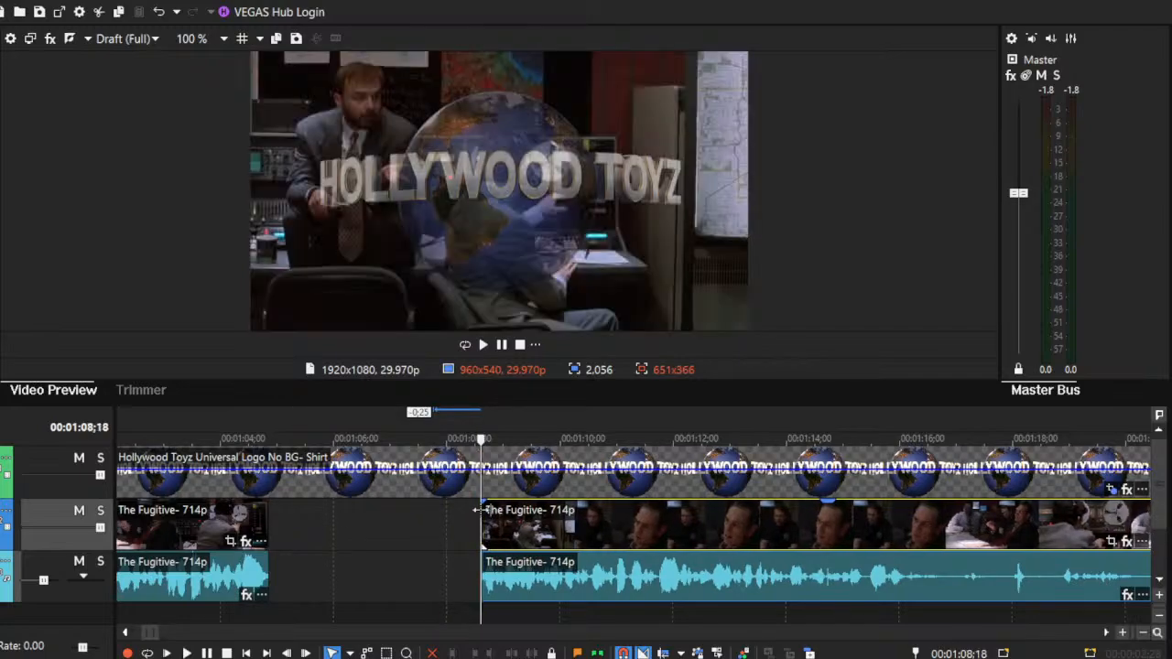
Step: Play the leftover meeting segment from 00:01:08;18 and trim 12;03 off its start
click(189, 653)
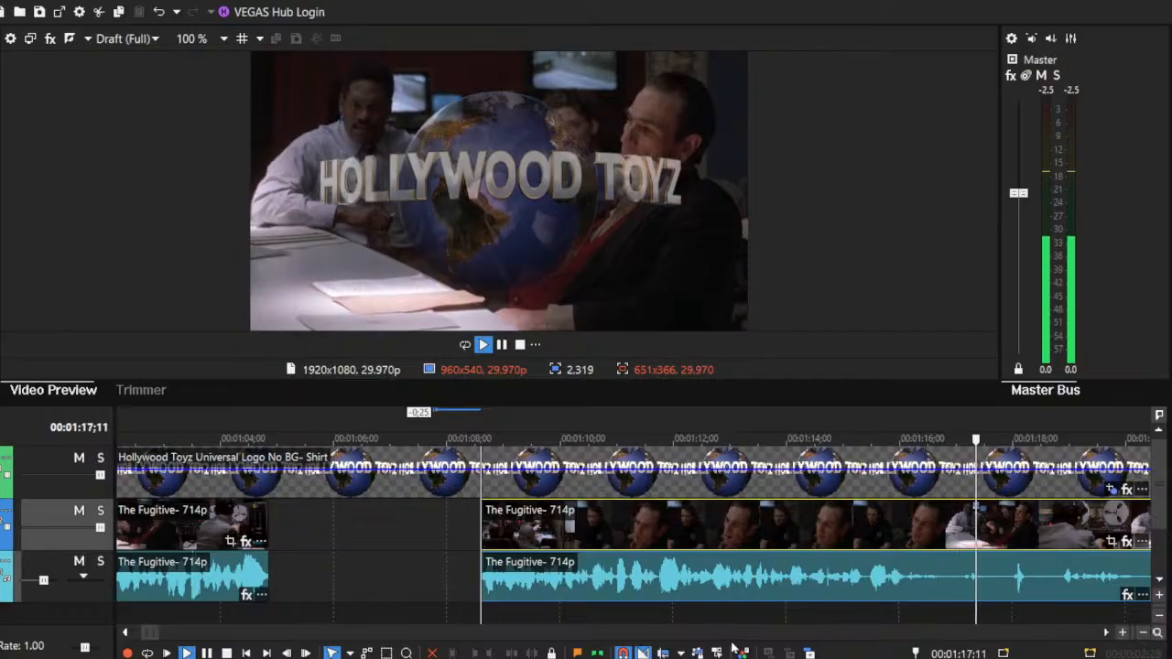
click(1142, 635)
click(1143, 635)
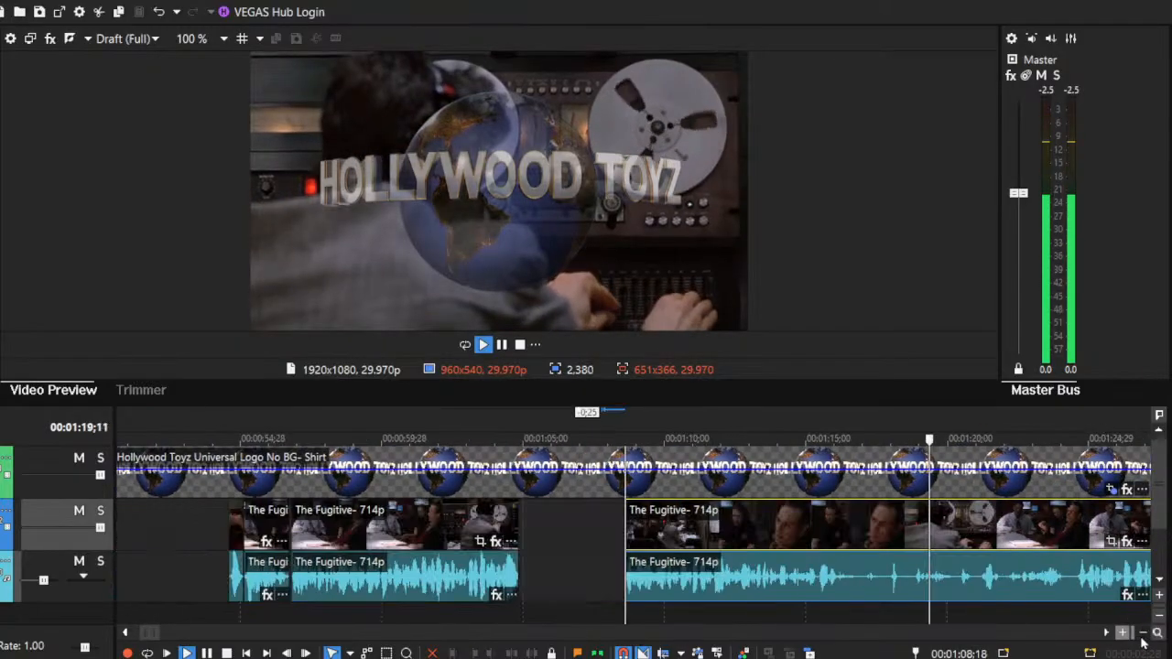
click(1143, 635)
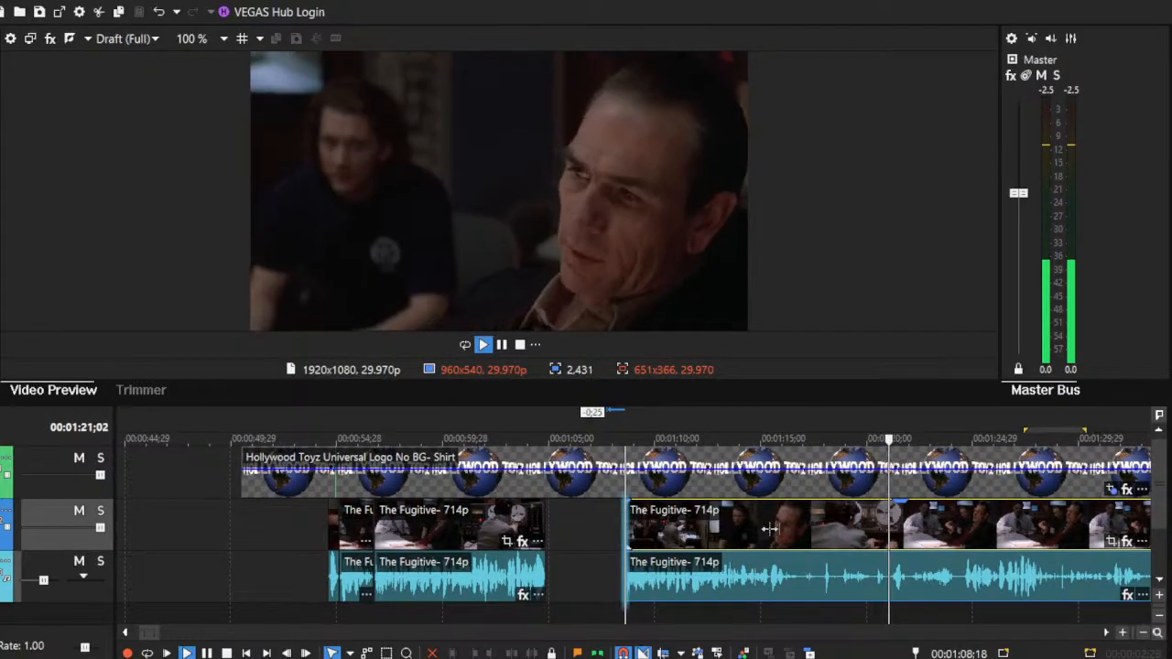
drag(626, 541, 876, 540)
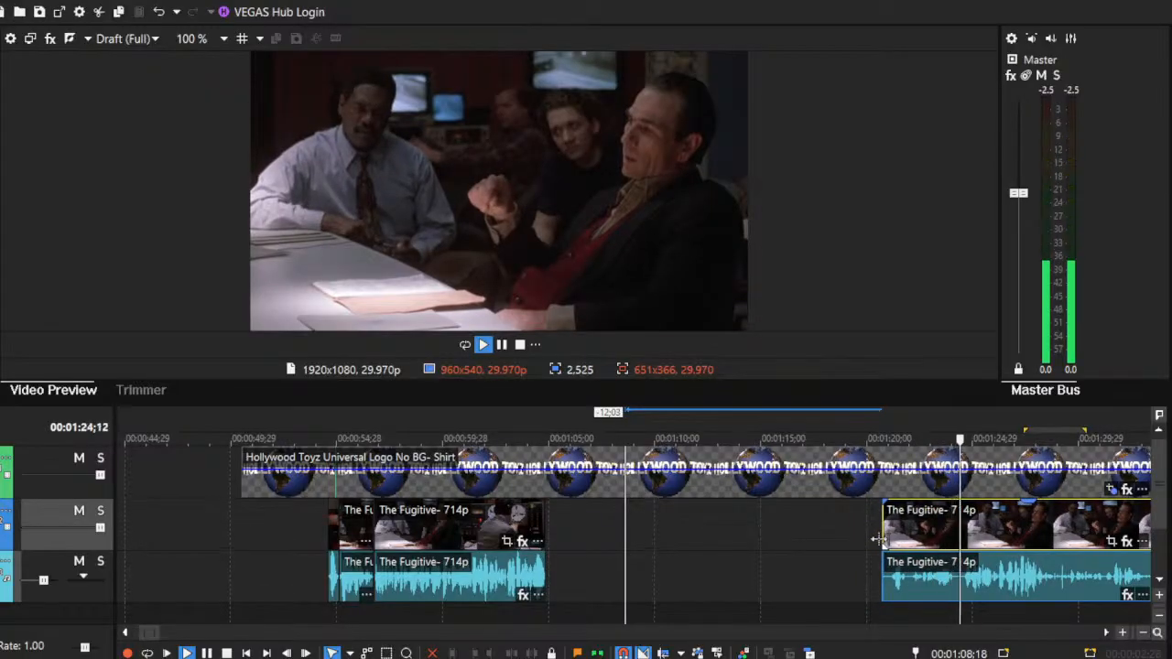
Step: Play the trimmed leftover segment to its end and move it earlier to start at 00:01:08;18
click(1101, 635)
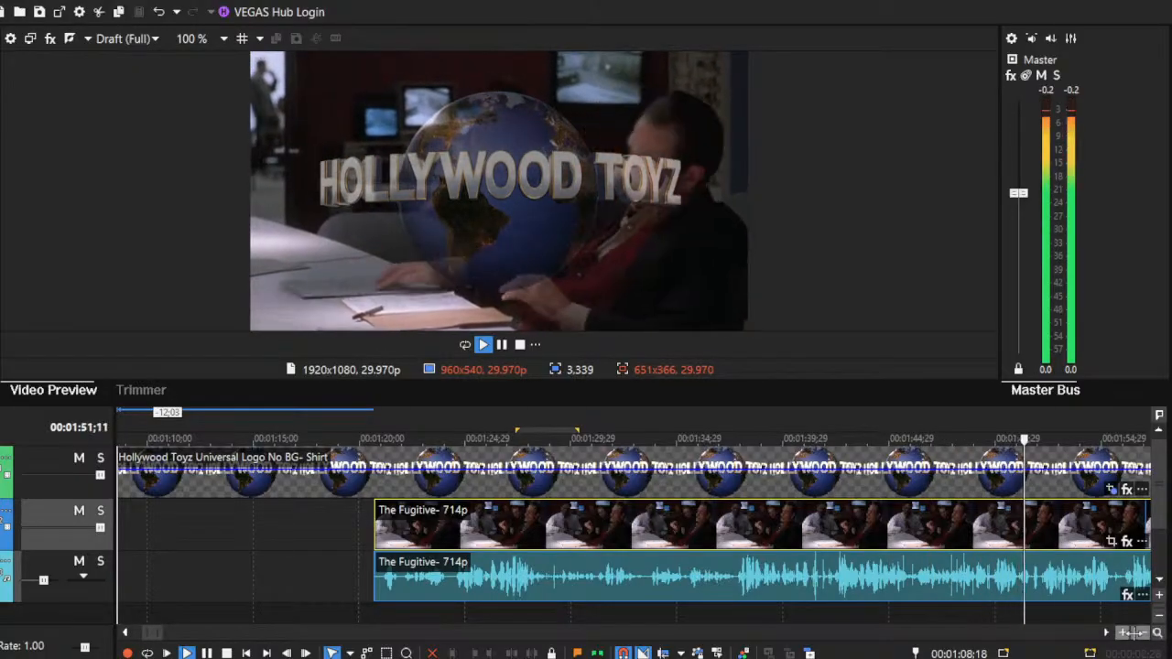
click(1142, 635)
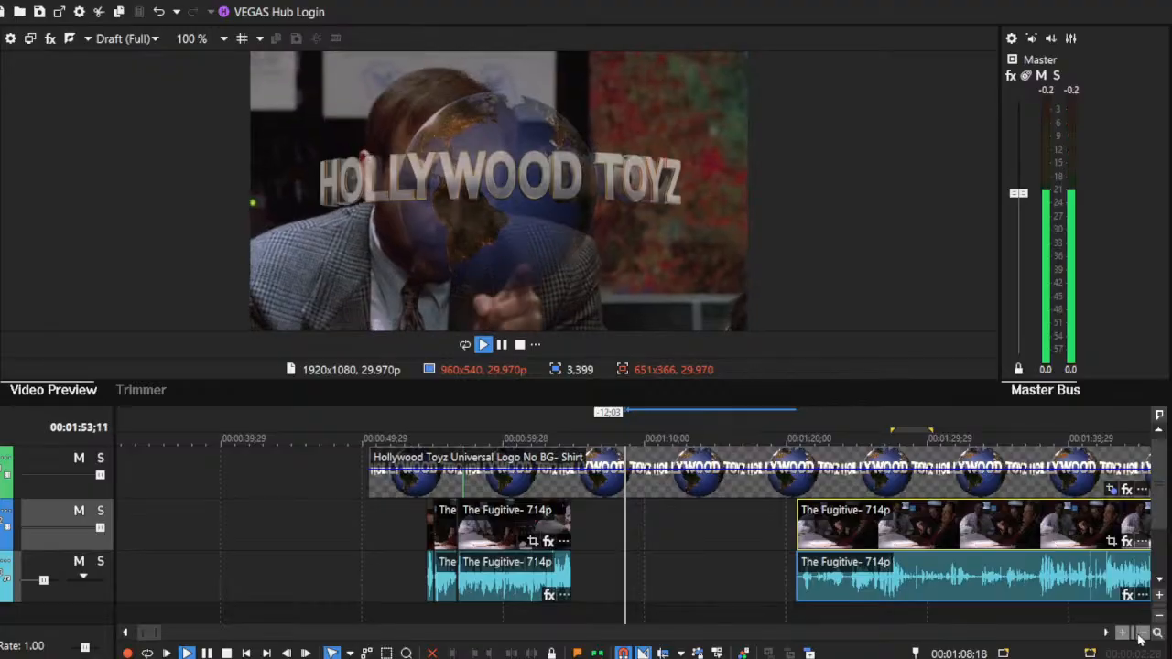
click(1107, 635)
click(1107, 635)
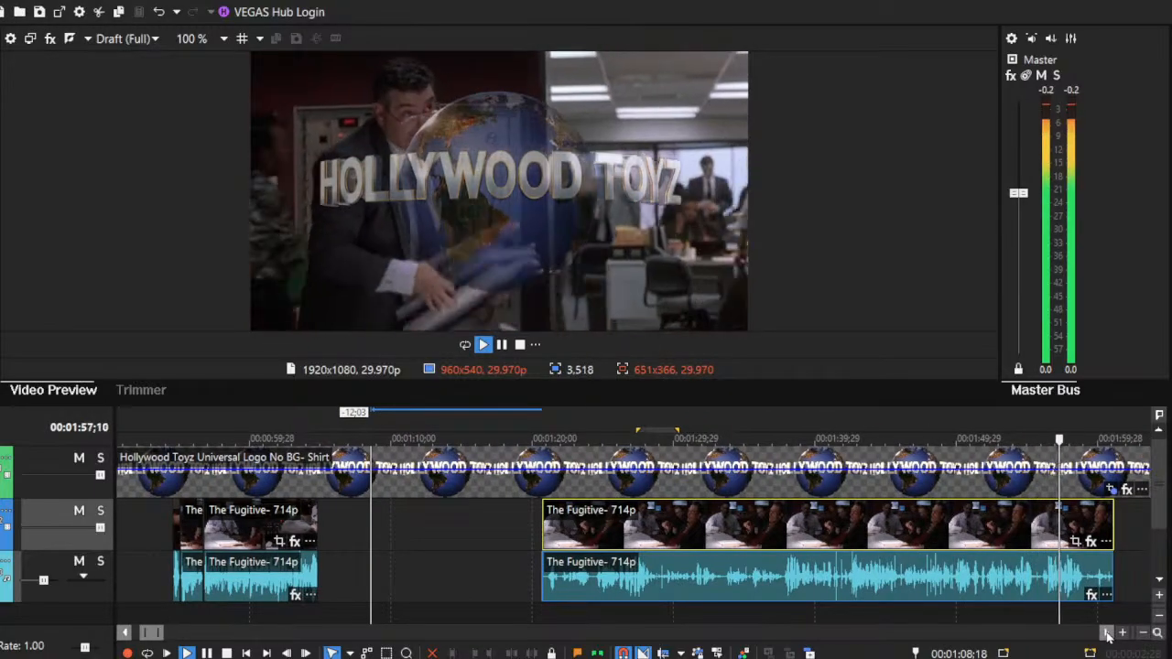
click(226, 653)
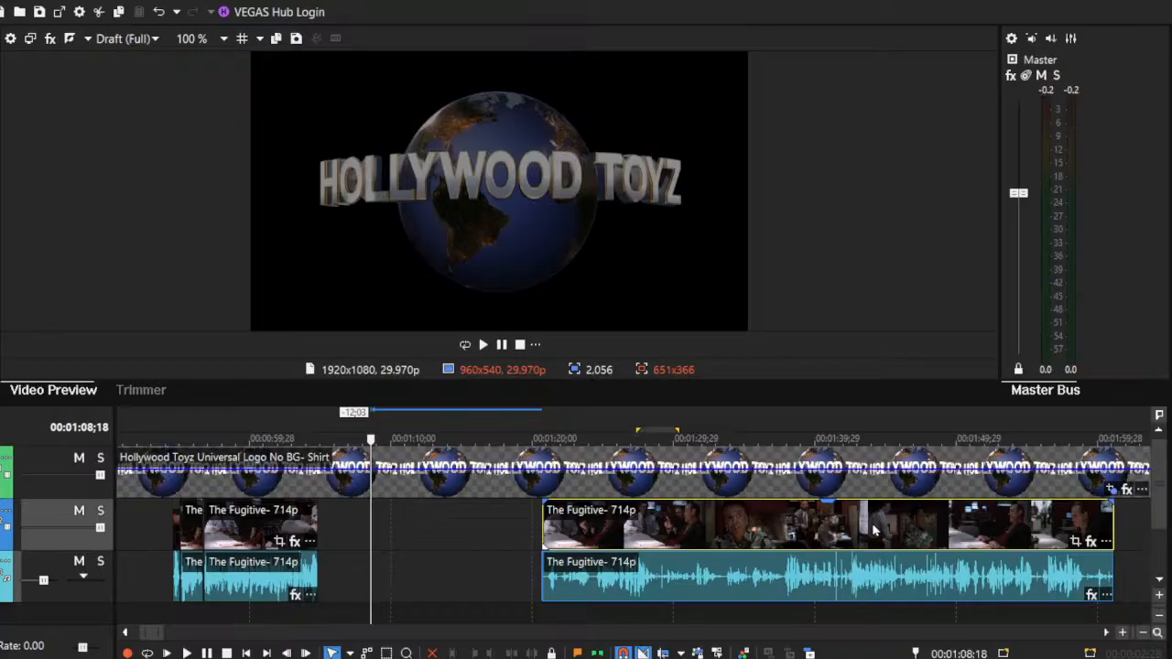
drag(612, 529, 443, 529)
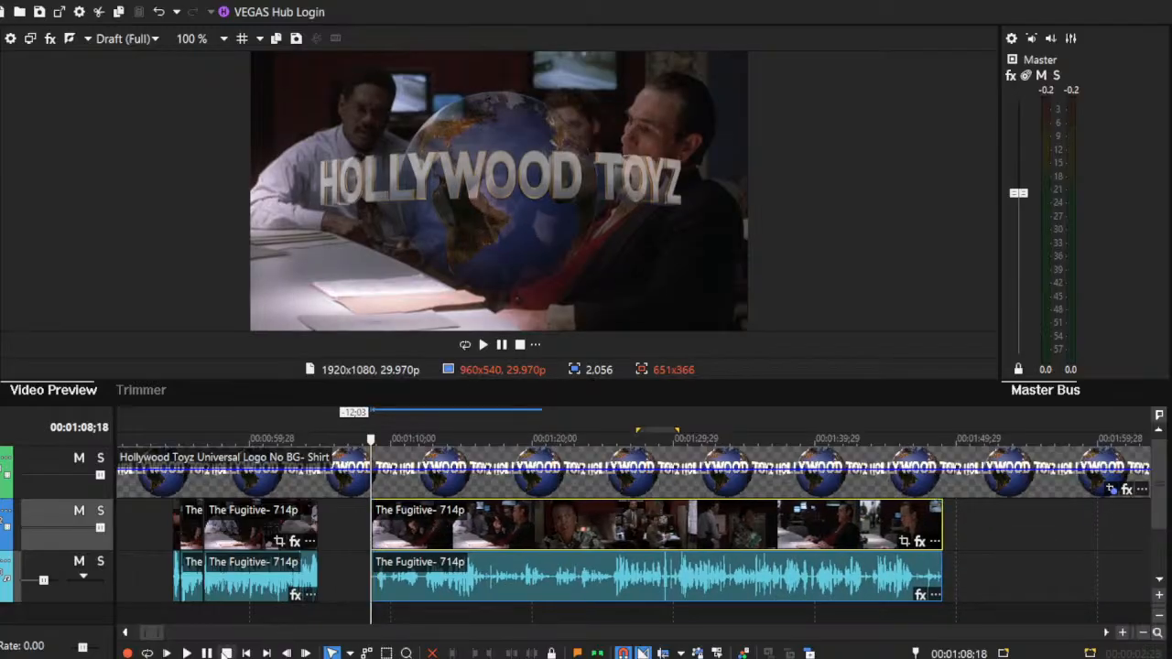
Step: Delete the leftover meeting segment and set the time selection over the joined clips, from 00:00:54;16 to 00:01:04;26
click(439, 539)
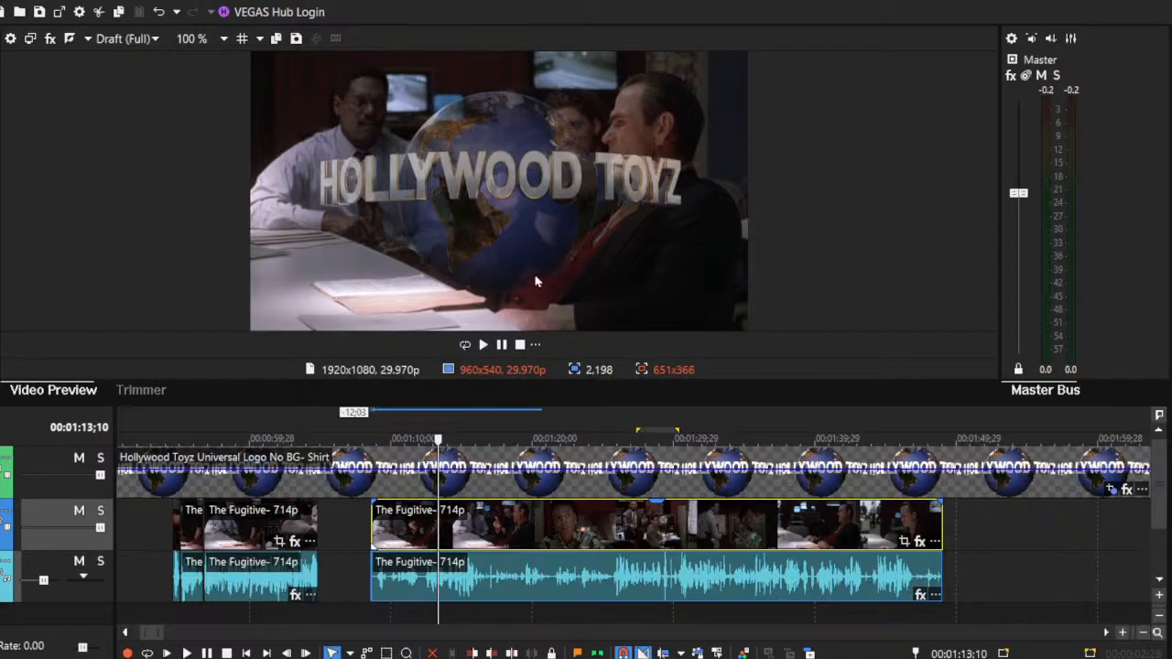
key(Delete)
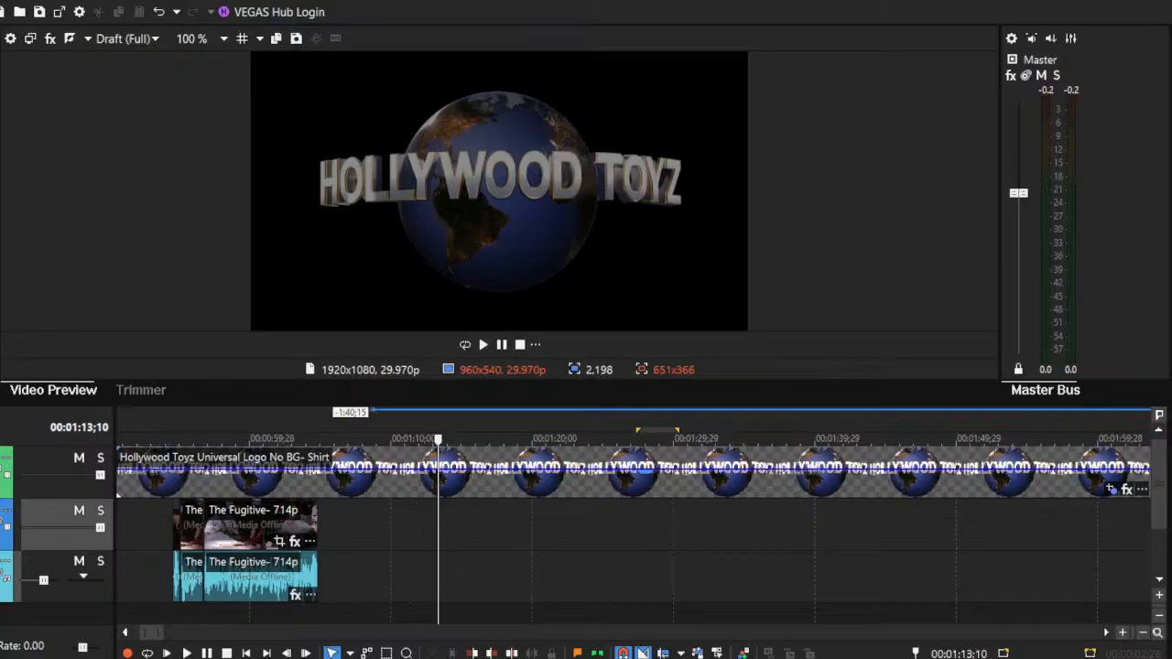
drag(174, 431, 318, 431)
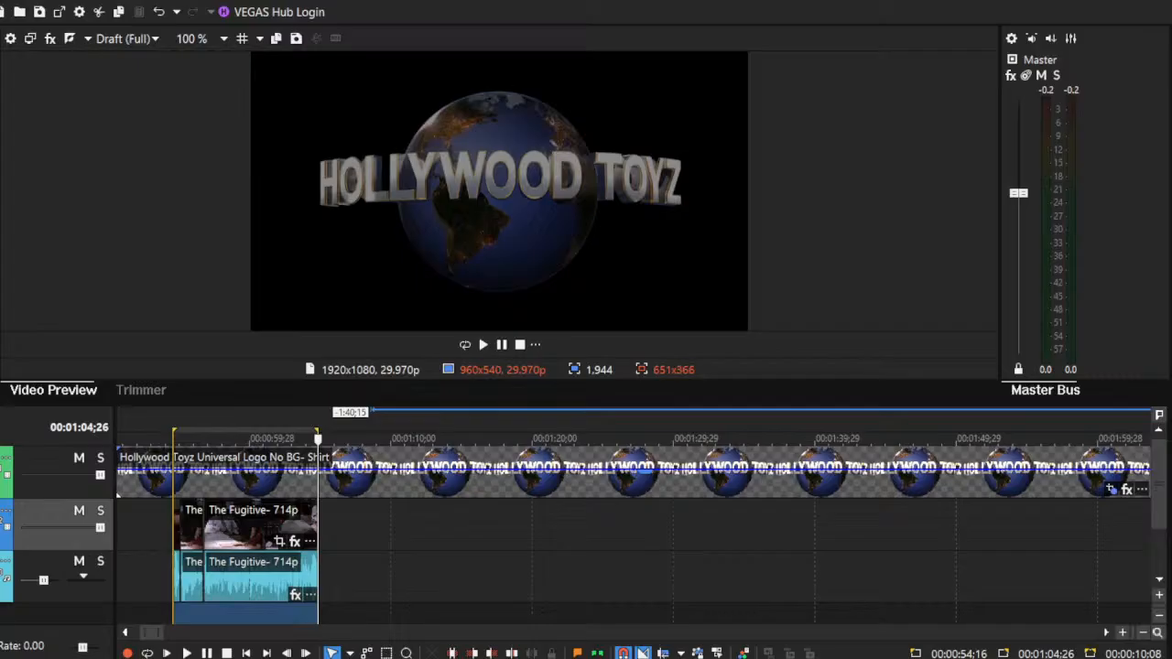
key(space)
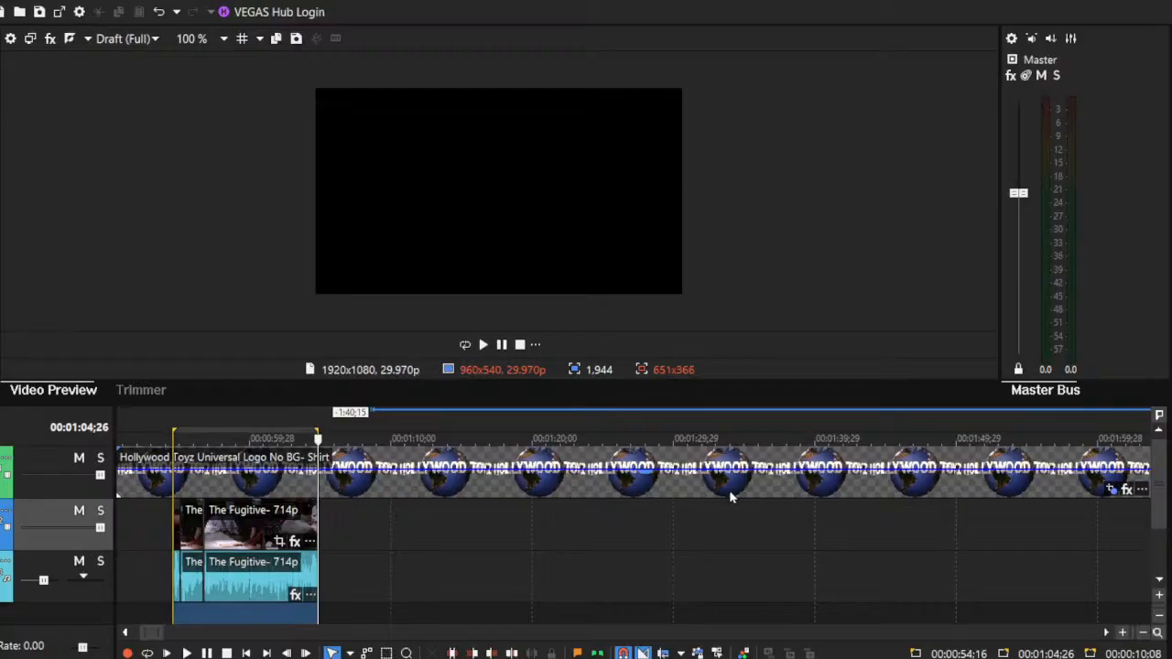
Step: Delete the three short The Fugitive clips with their audio between about 54 seconds and 1:04 on the timeline
click(259, 526)
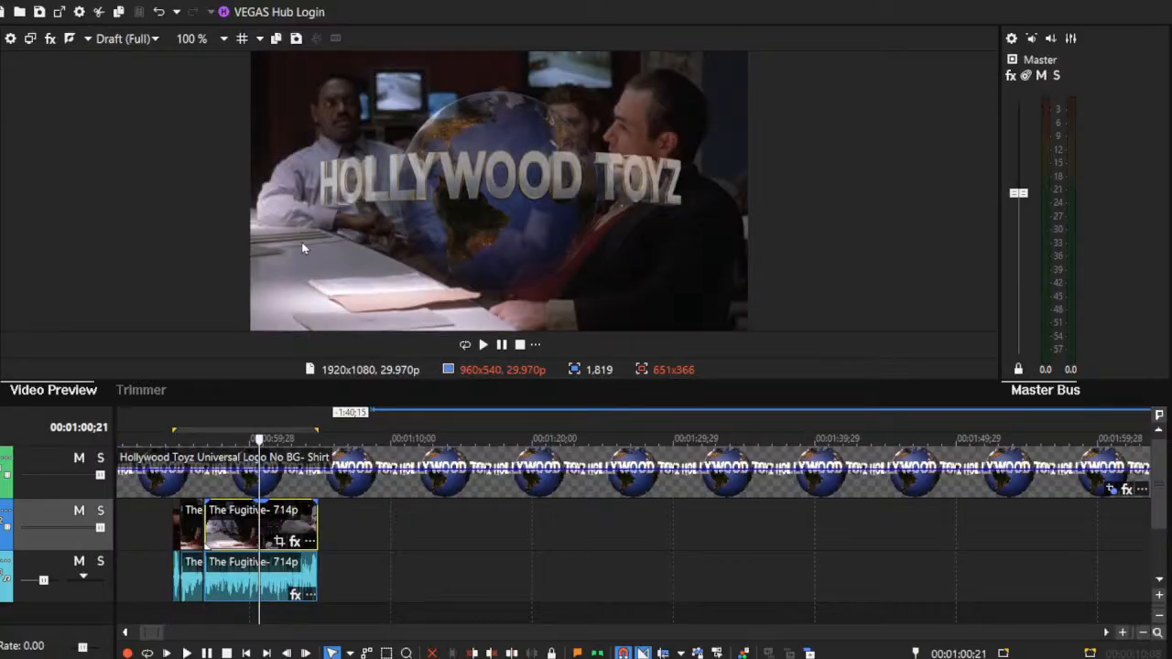
key(Delete)
click(191, 524)
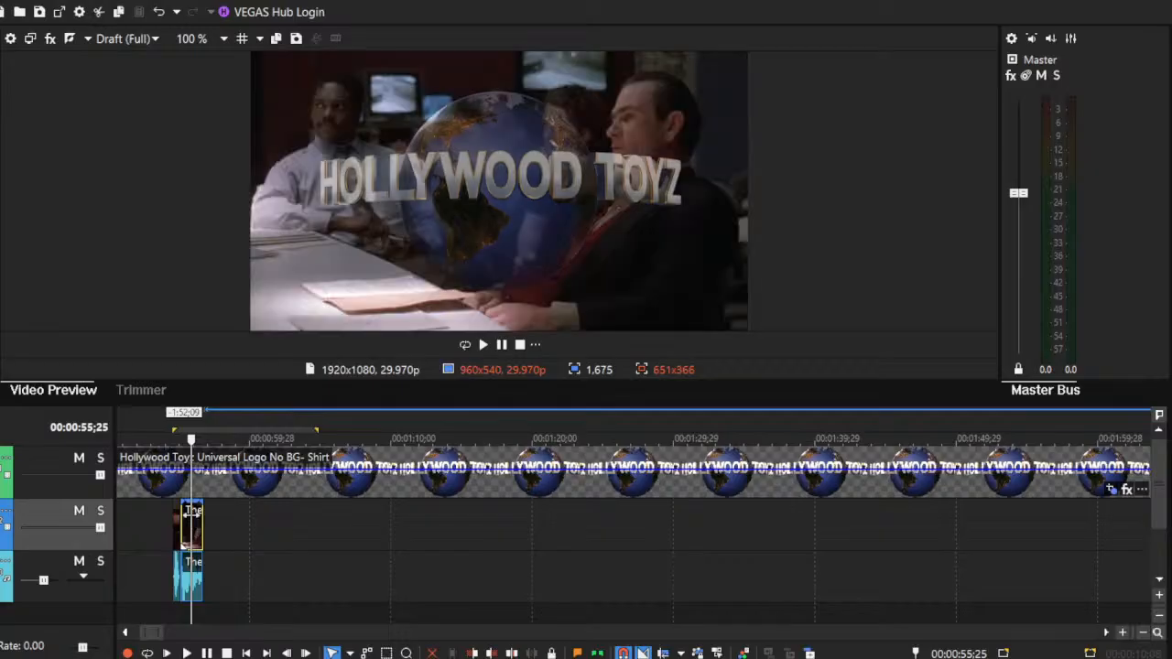
key(Delete)
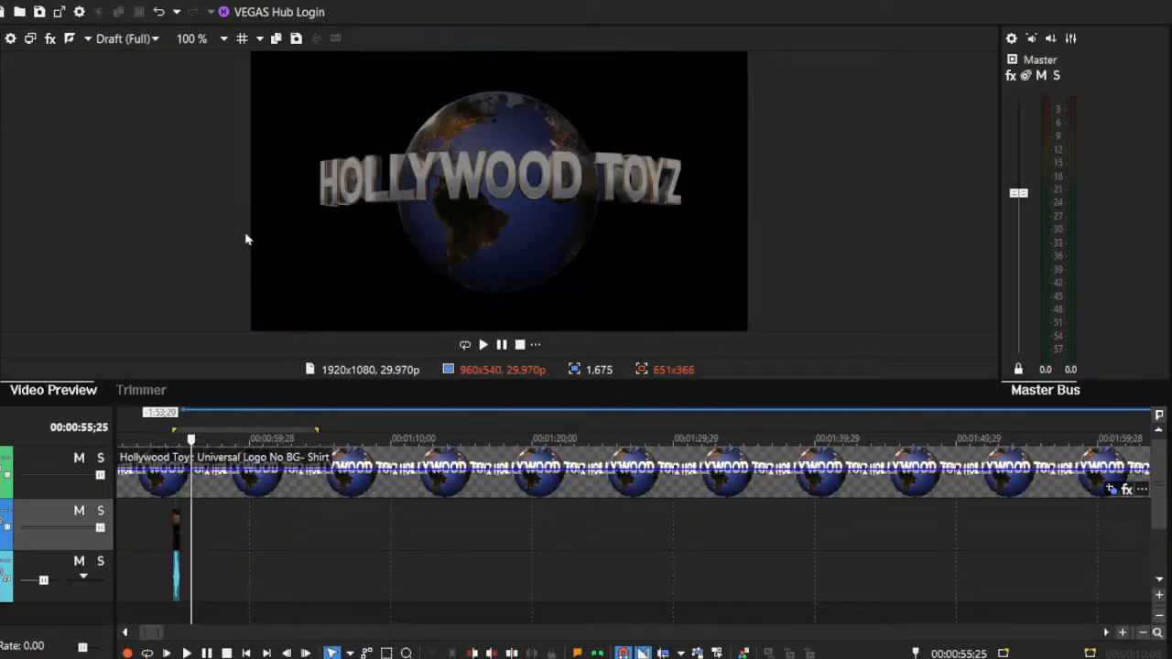
click(175, 525)
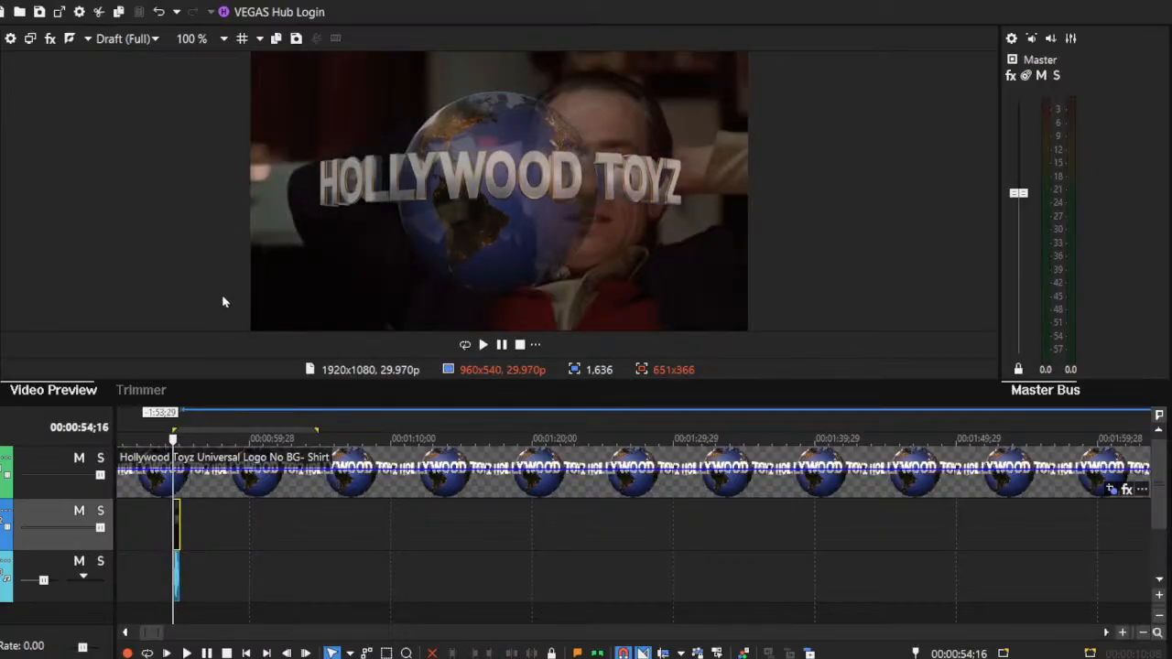
key(Delete)
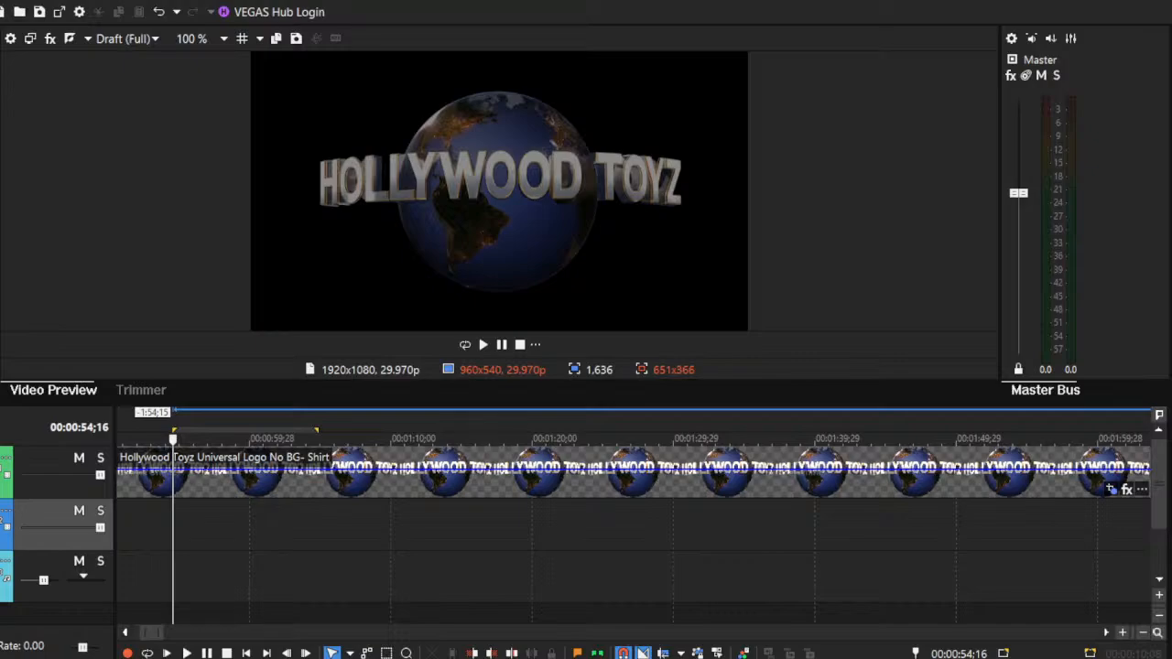
Step: Move the remaining long The Fugitive clip about 1:58;18 earlier so it starts beneath the beginning of the logo overlay
click(561, 522)
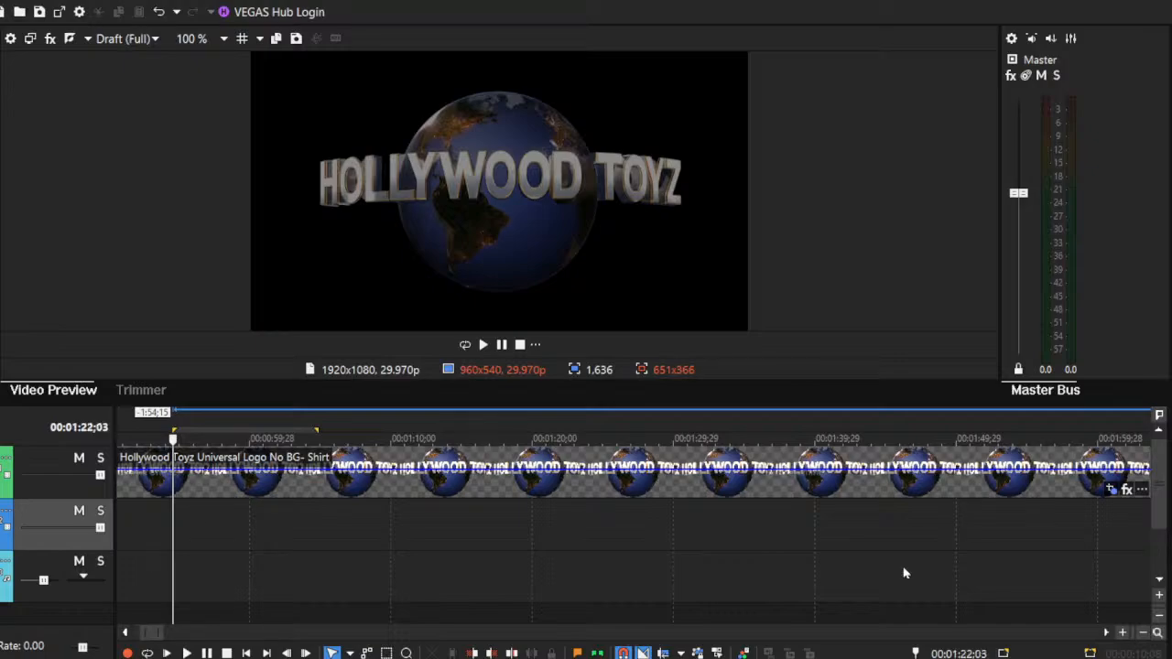
click(1144, 633)
click(1145, 634)
click(1145, 634)
click(1145, 633)
click(1145, 634)
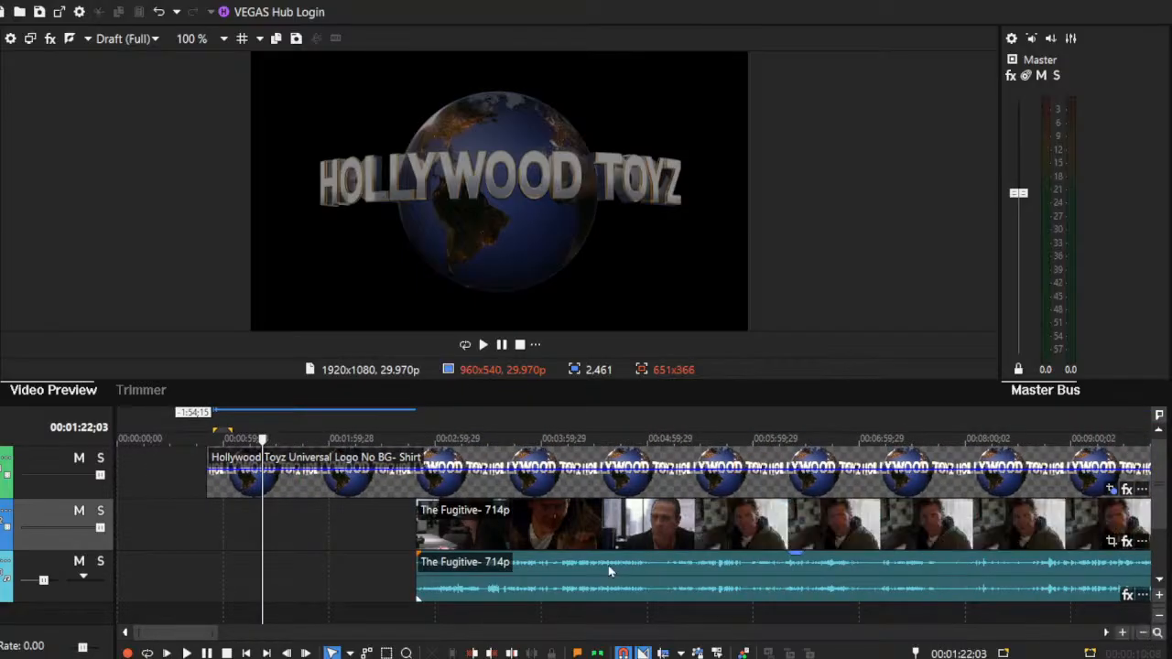
drag(519, 542, 370, 540)
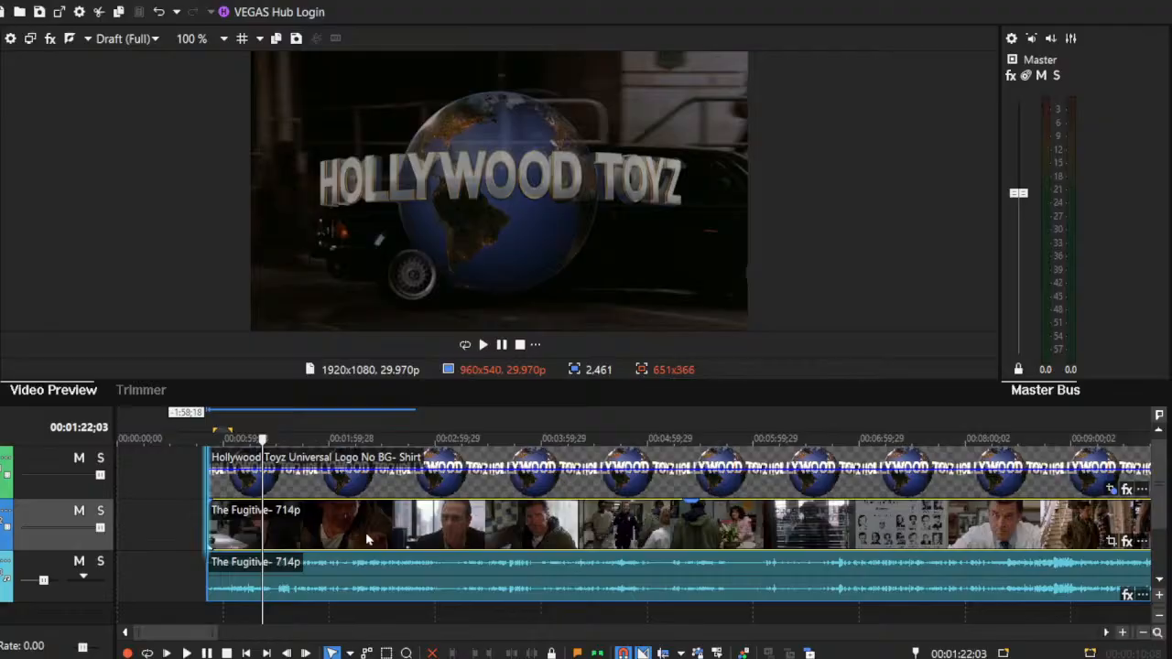
Step: Trim unwanted footage off the start of the long The Fugitive clip in two passes, shifting it about 54;26 earlier between them
click(192, 524)
drag(209, 524, 352, 547)
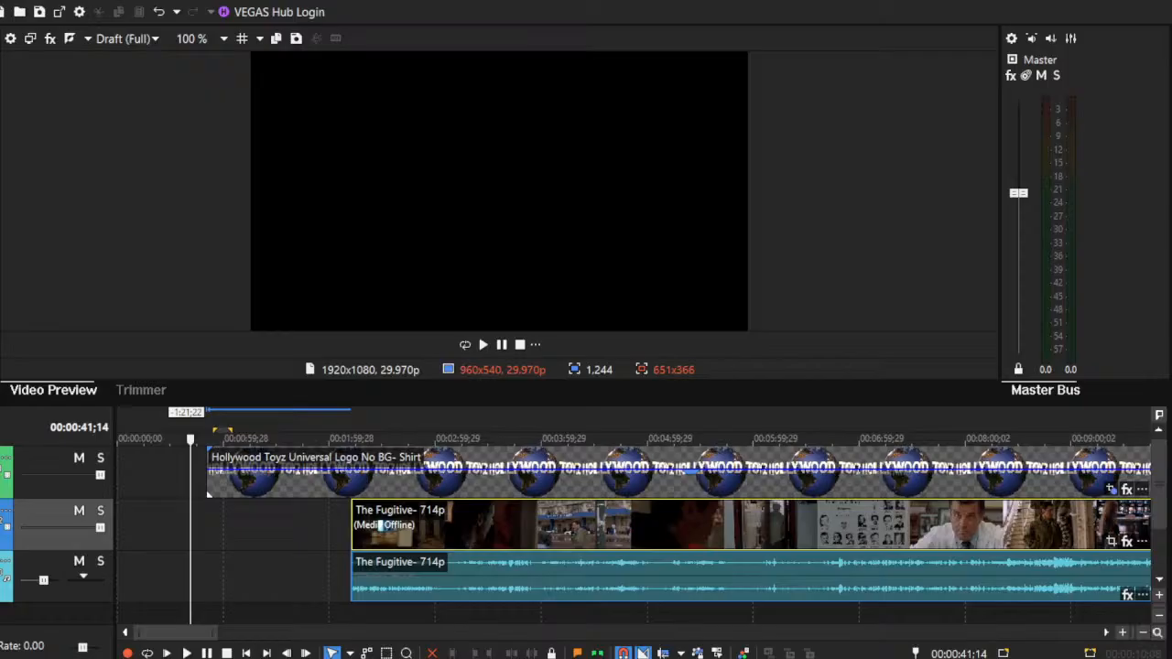
drag(380, 525, 322, 534)
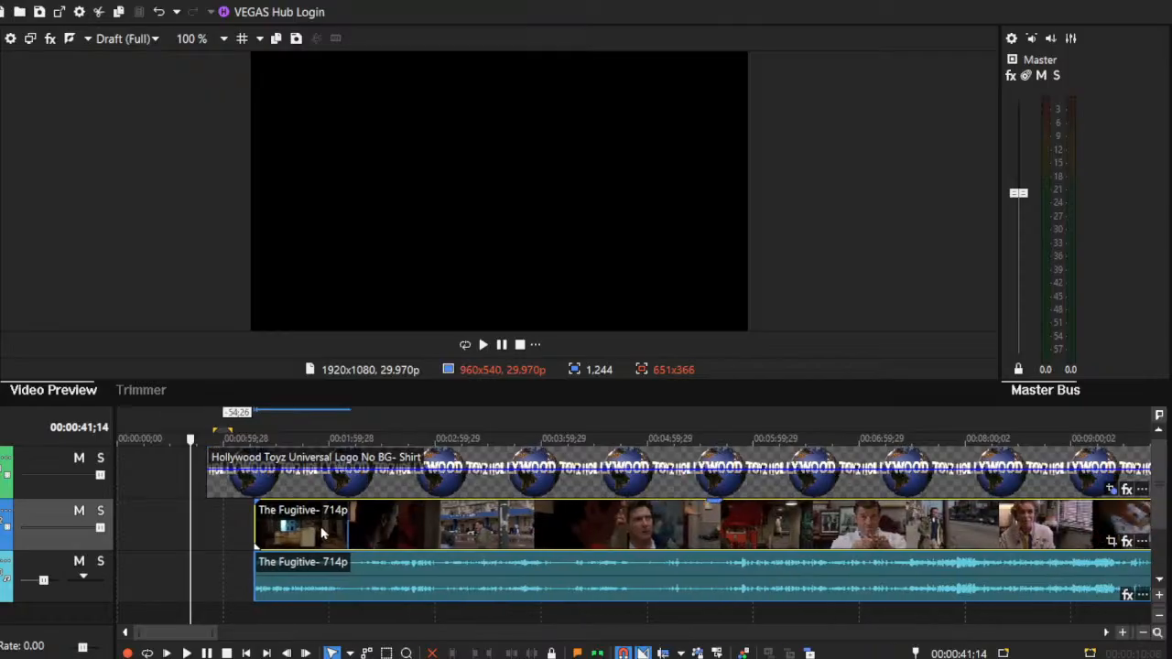
drag(255, 511, 355, 567)
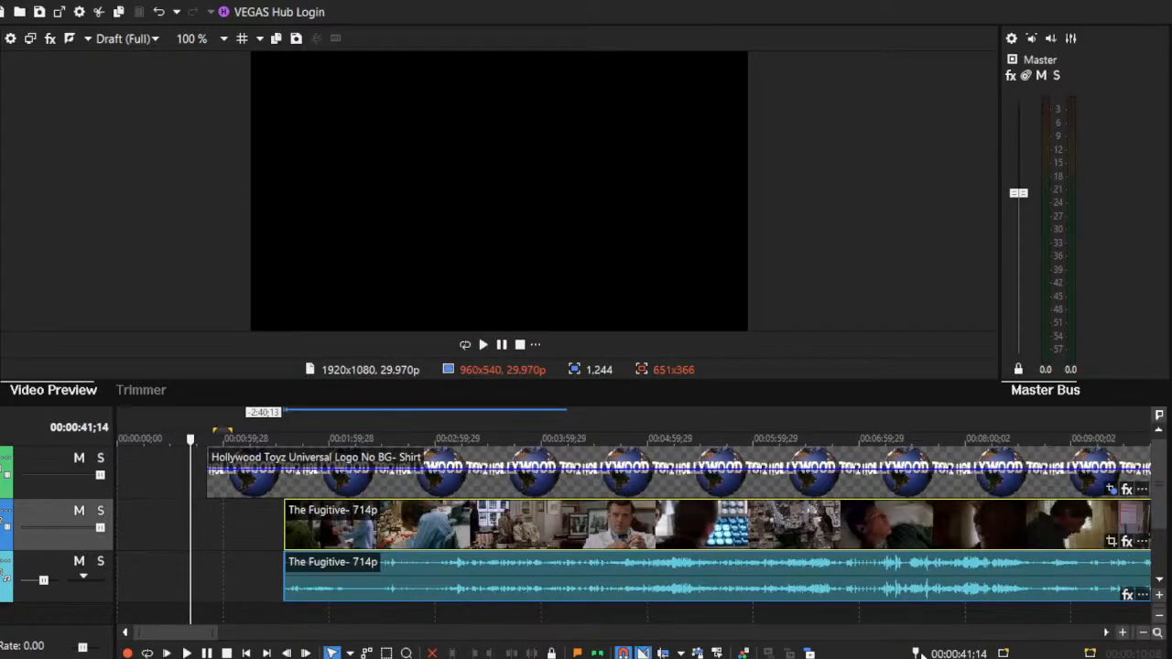
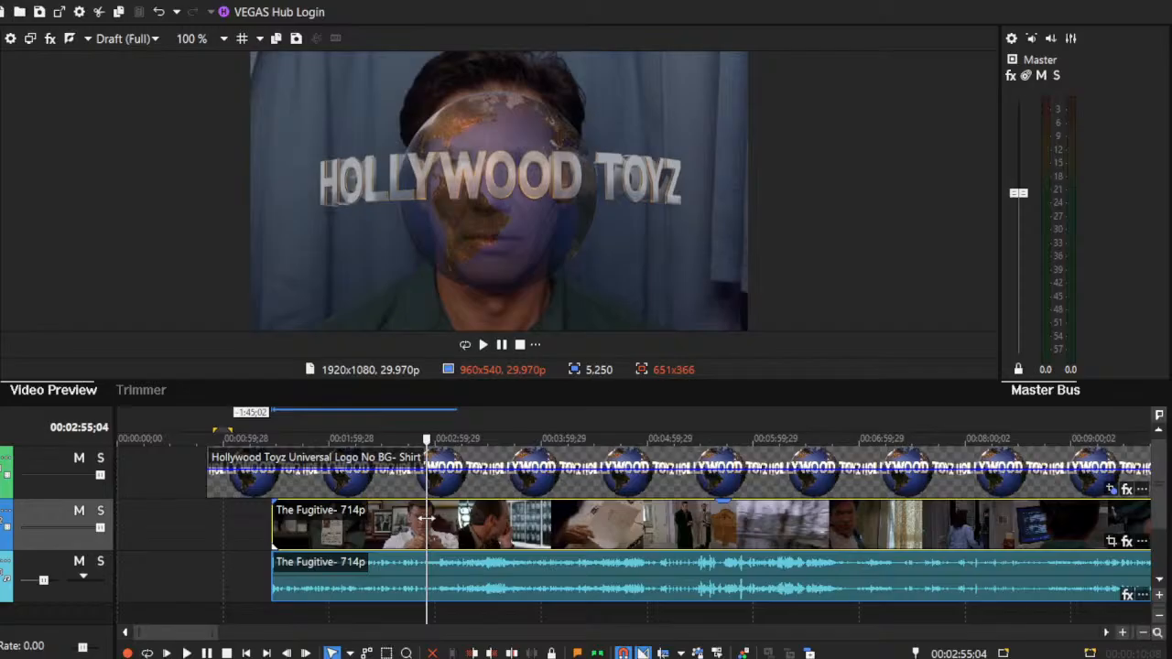
Step: Split the The Fugitive clip at 00:02:55;04 and move the portion after the cut 12;16 later
key(s)
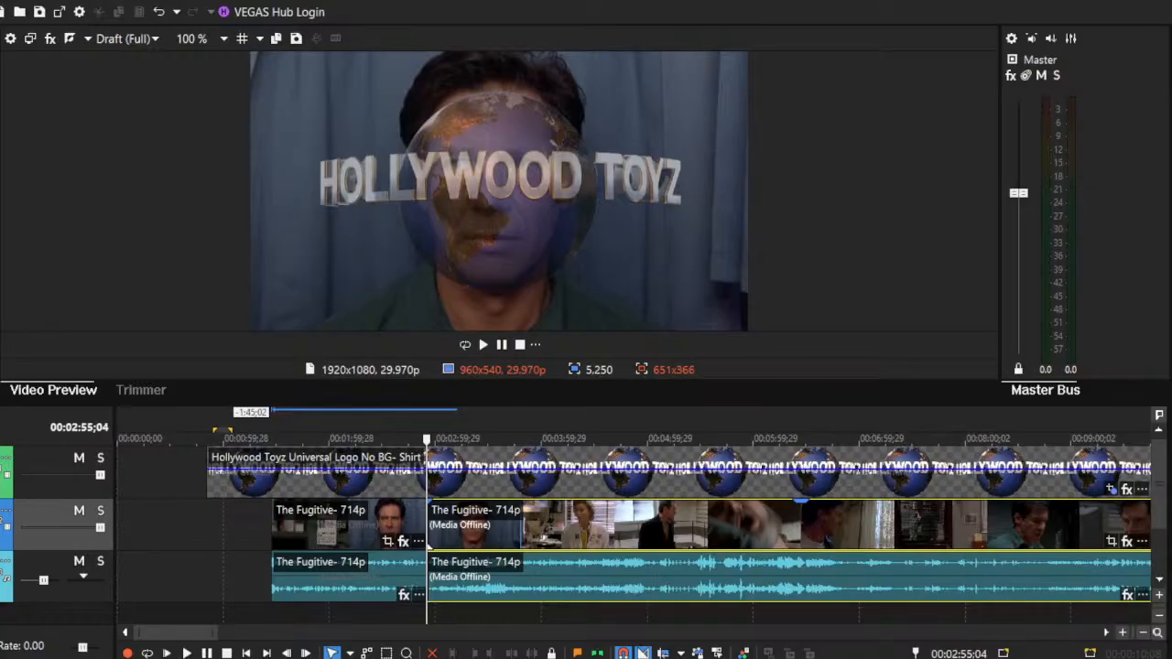
drag(476, 522, 499, 527)
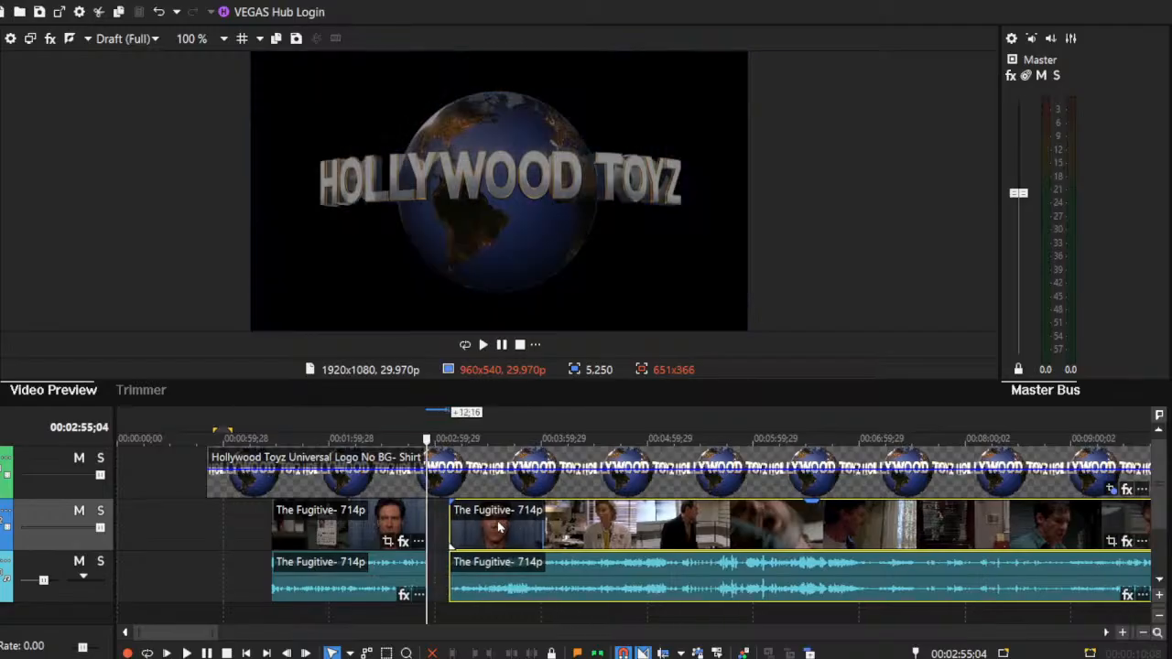
Step: Play the first The Fugitive segment from its start at 00:01:27;08 to review its opening
click(340, 576)
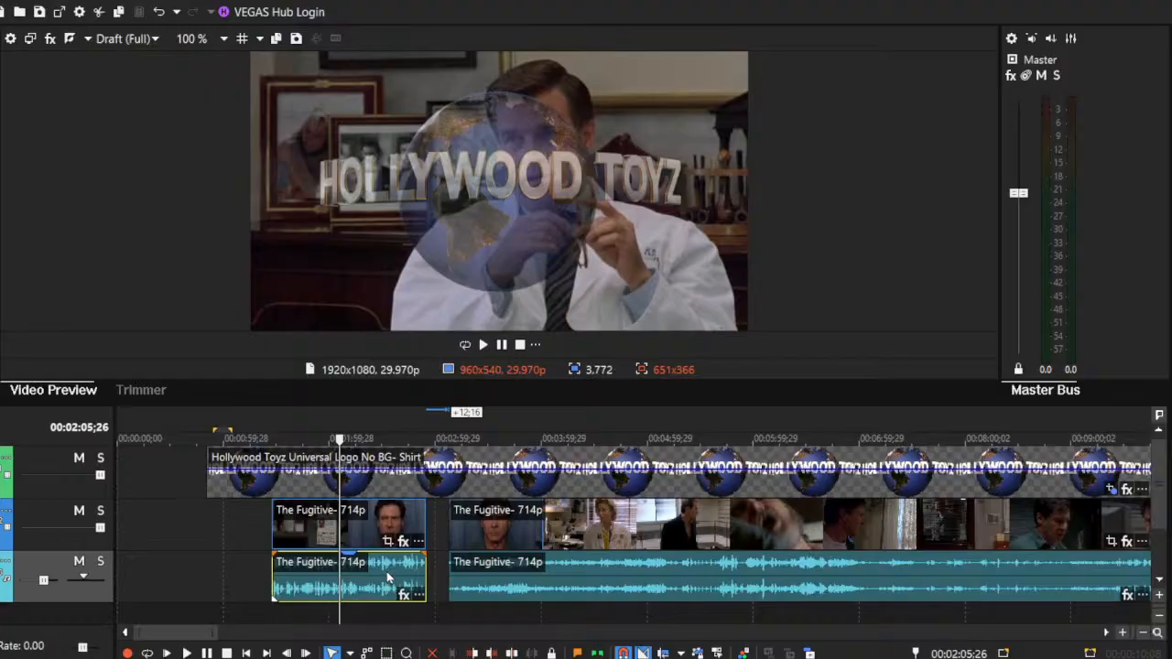
click(328, 570)
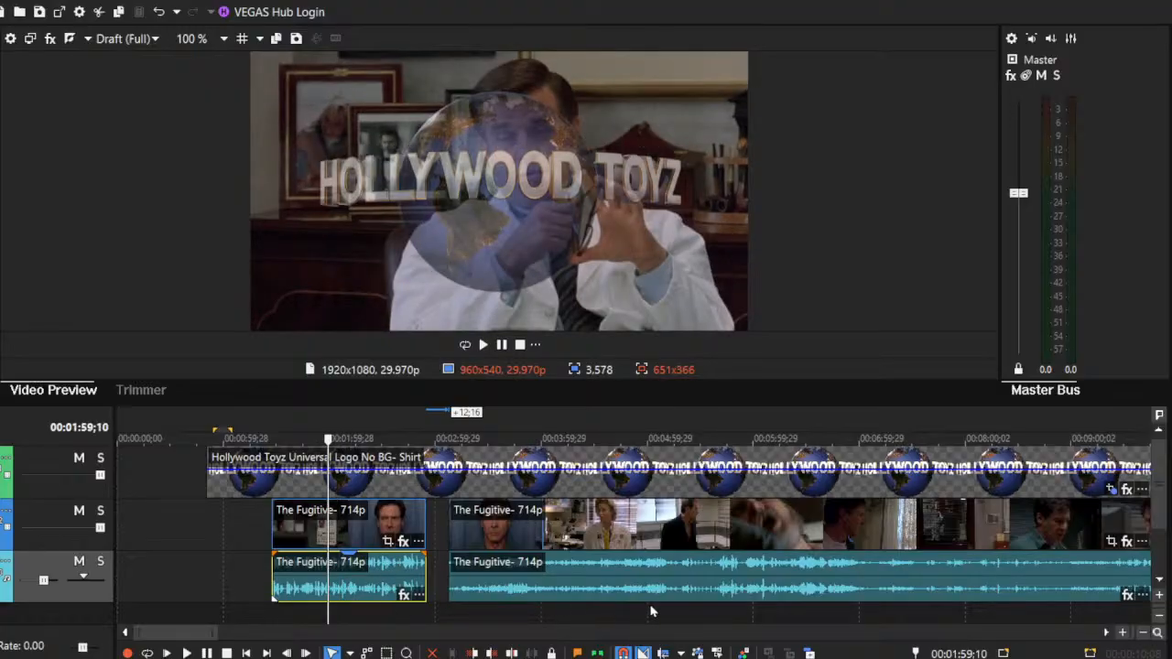
click(272, 520)
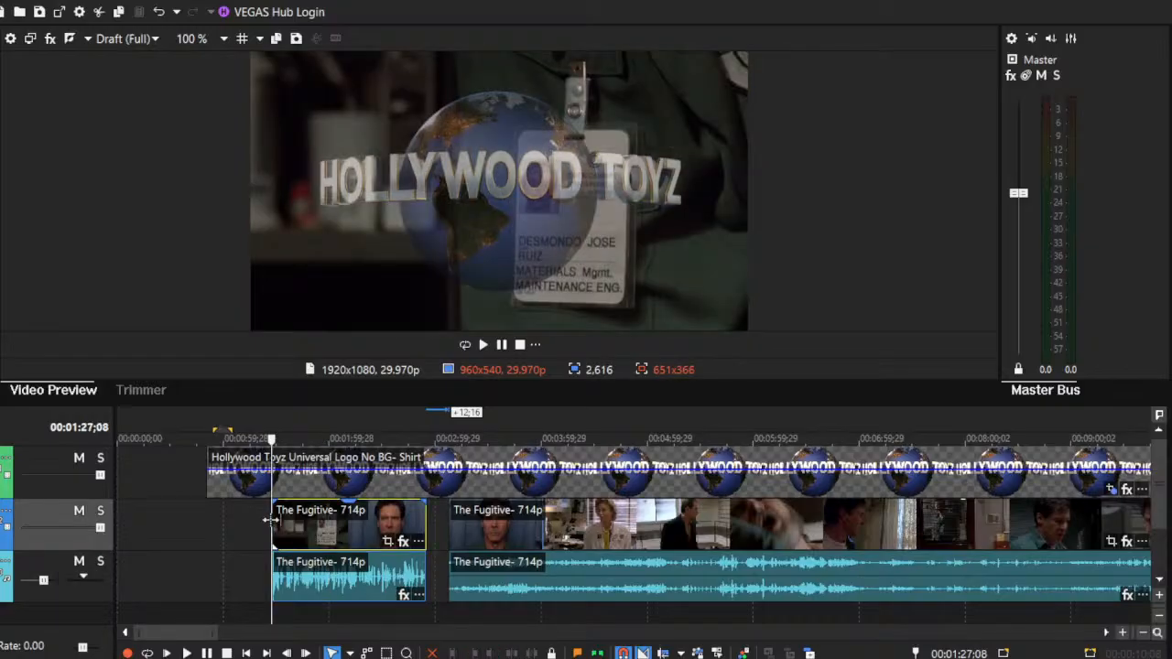
click(1122, 634)
click(1122, 634)
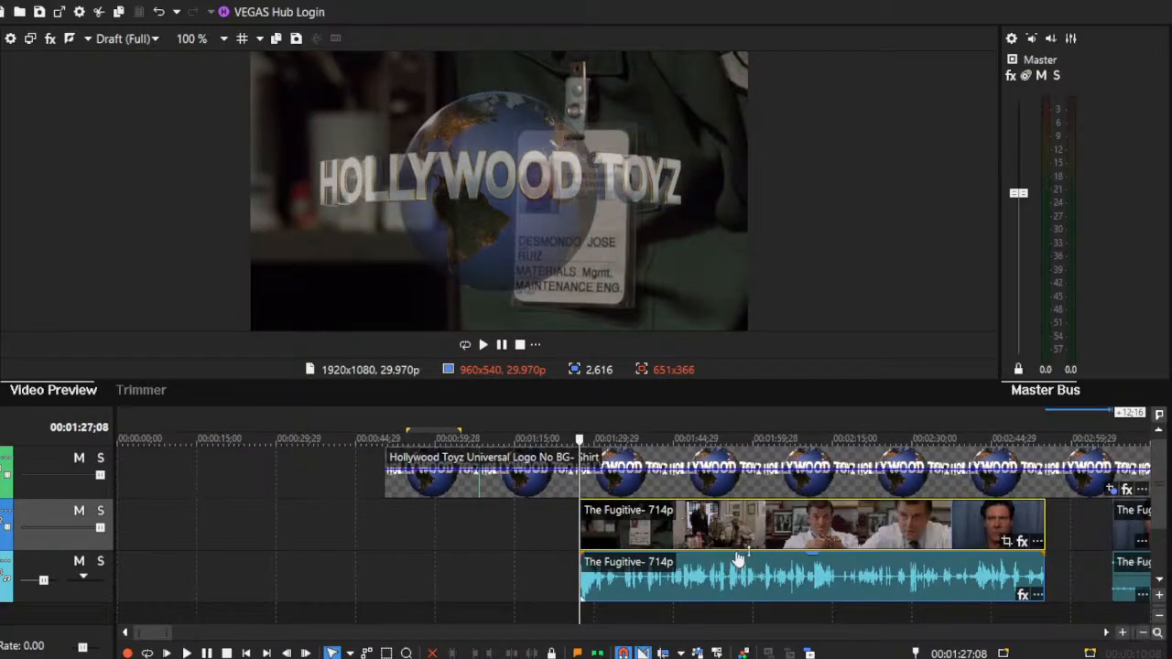
click(530, 534)
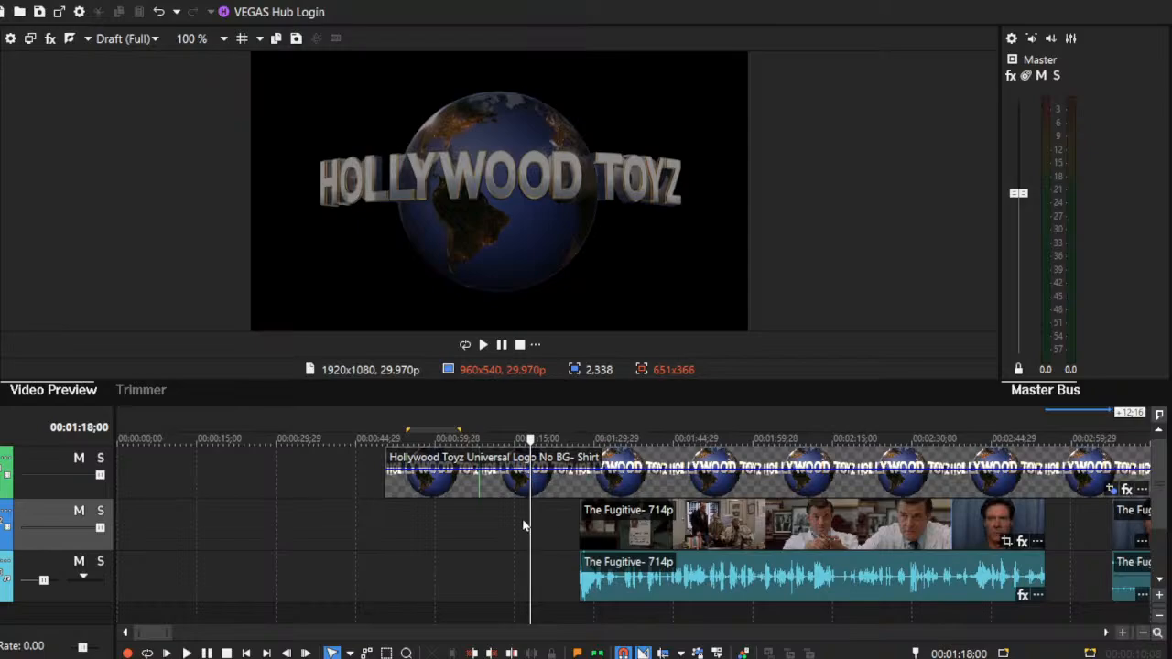
drag(528, 514, 578, 507)
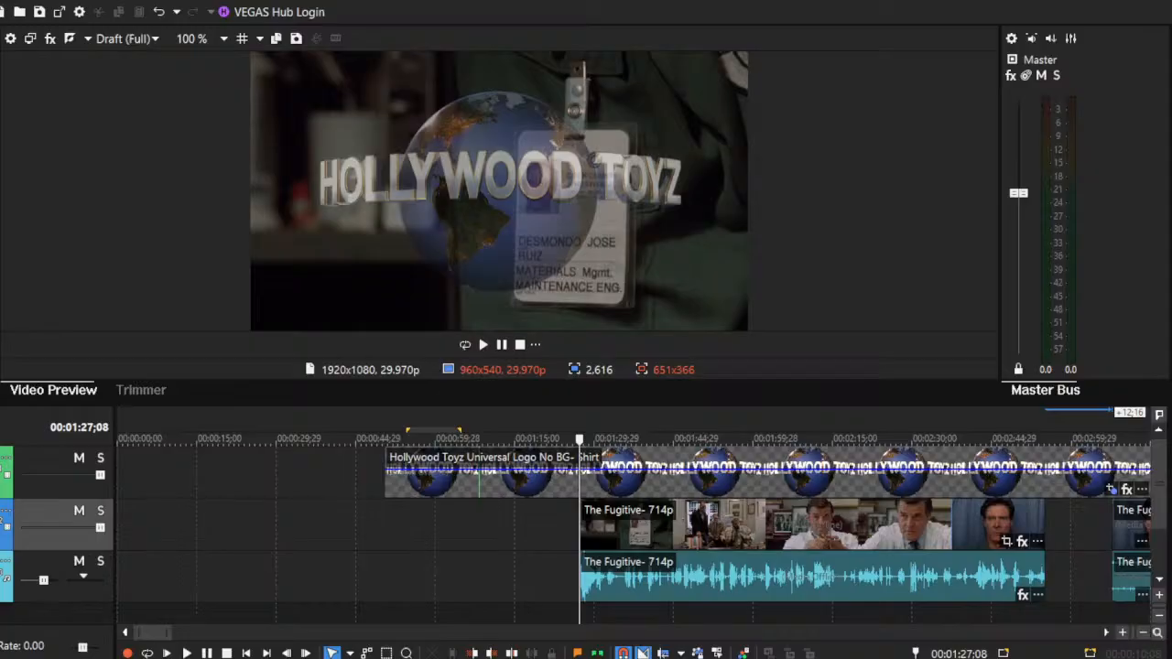
click(600, 514)
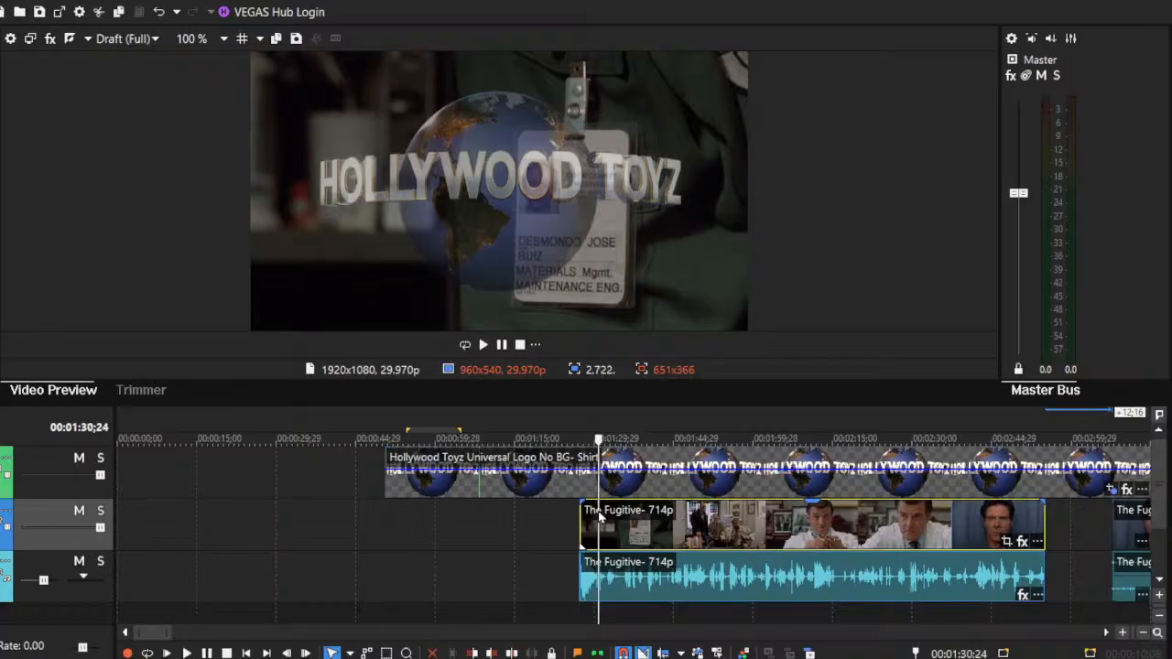
click(579, 513)
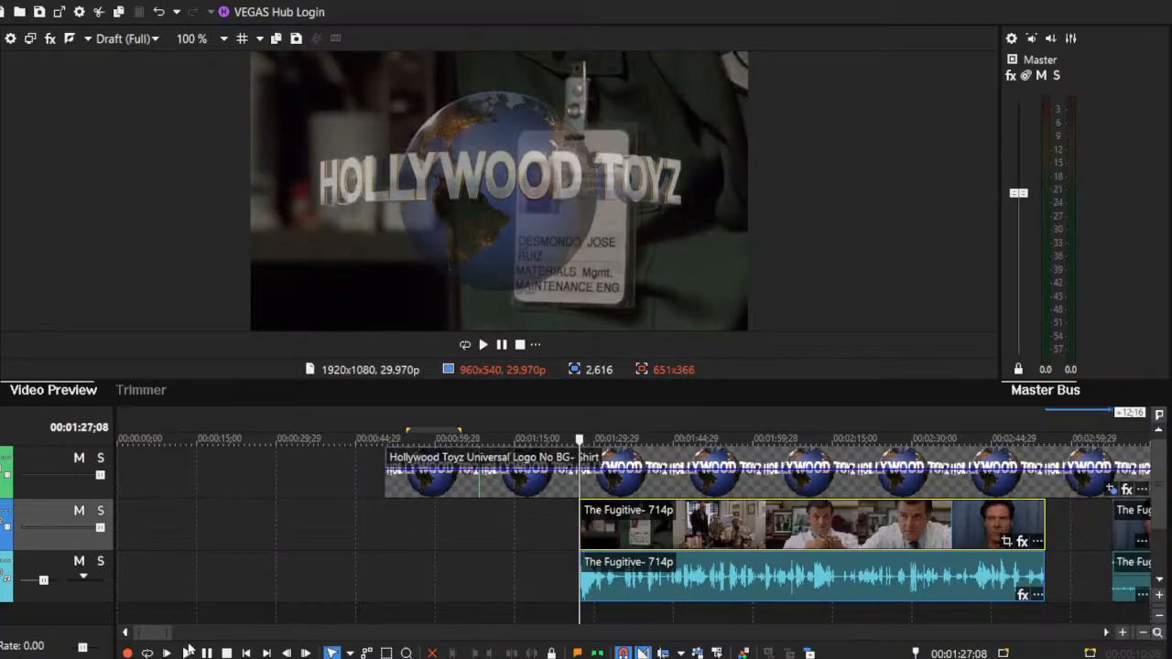
click(818, 560)
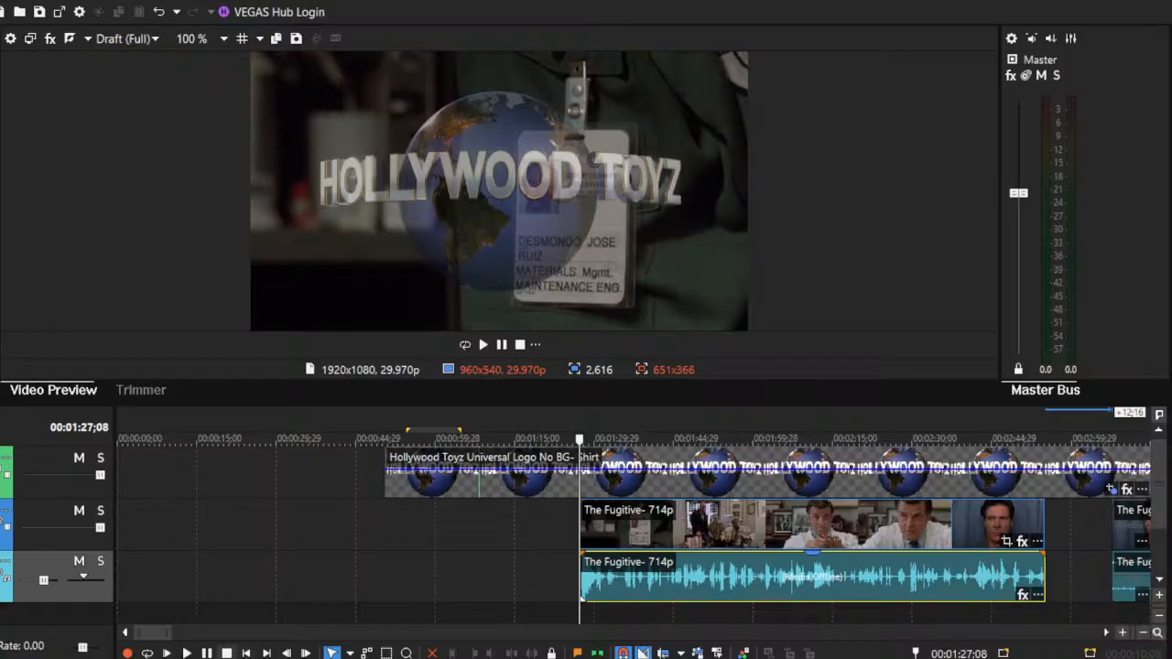
click(189, 652)
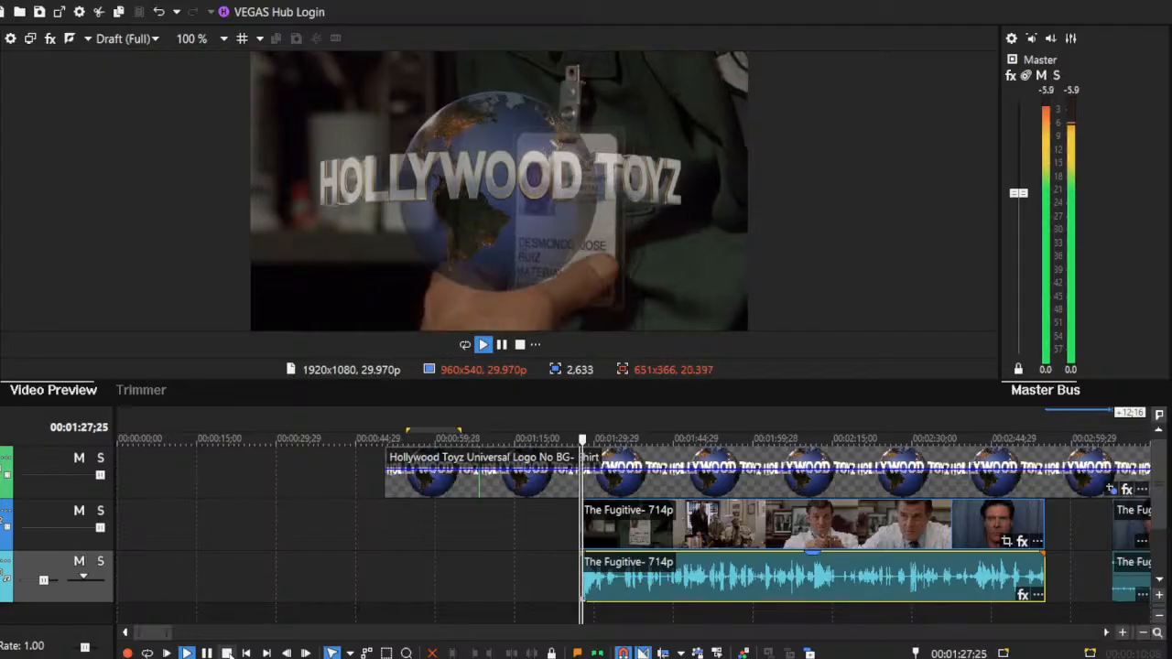
Step: Trim the start of the first The Fugitive segment to about 00:01:28;20 and replay it from the new start
click(1123, 632)
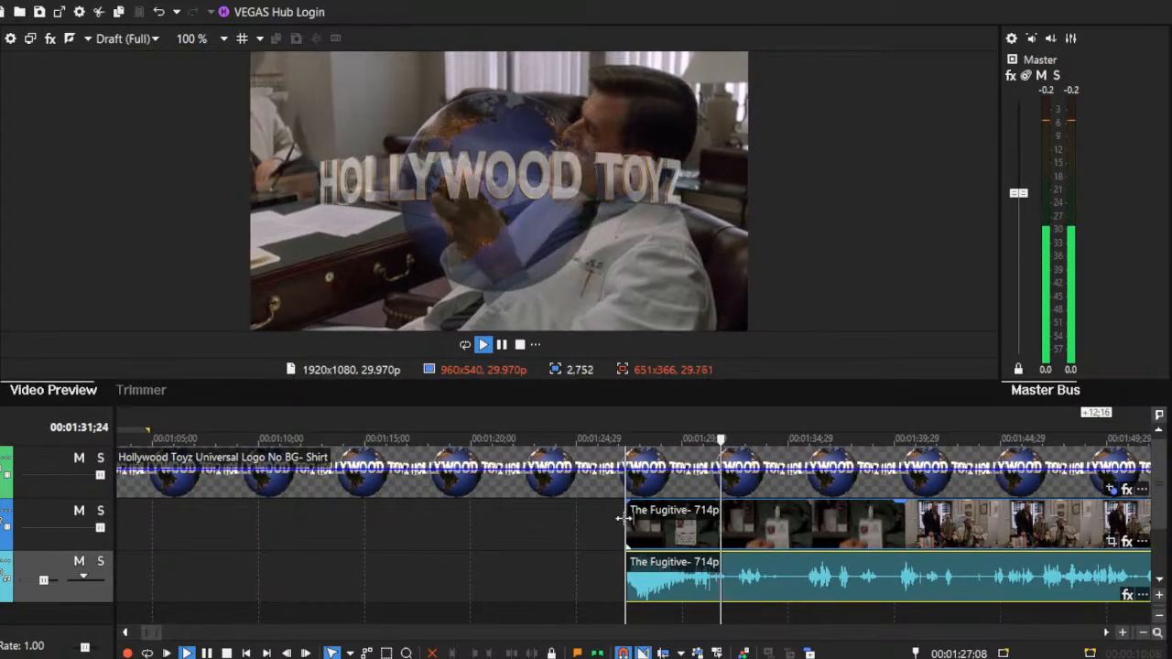
drag(627, 524, 654, 524)
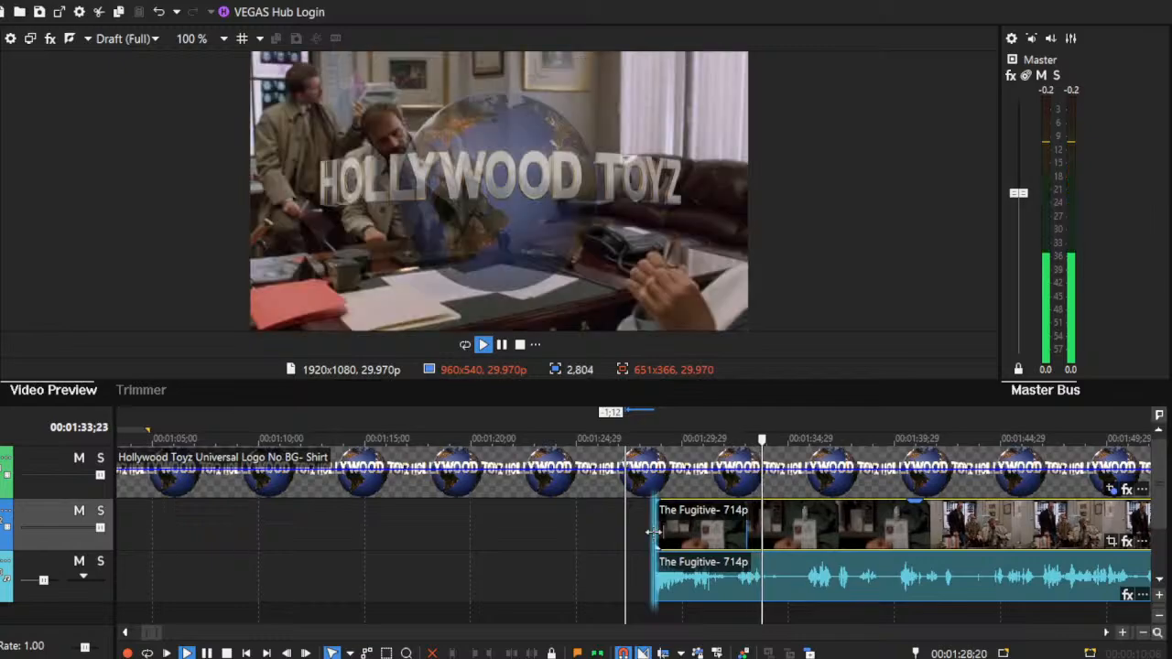
click(226, 653)
click(188, 653)
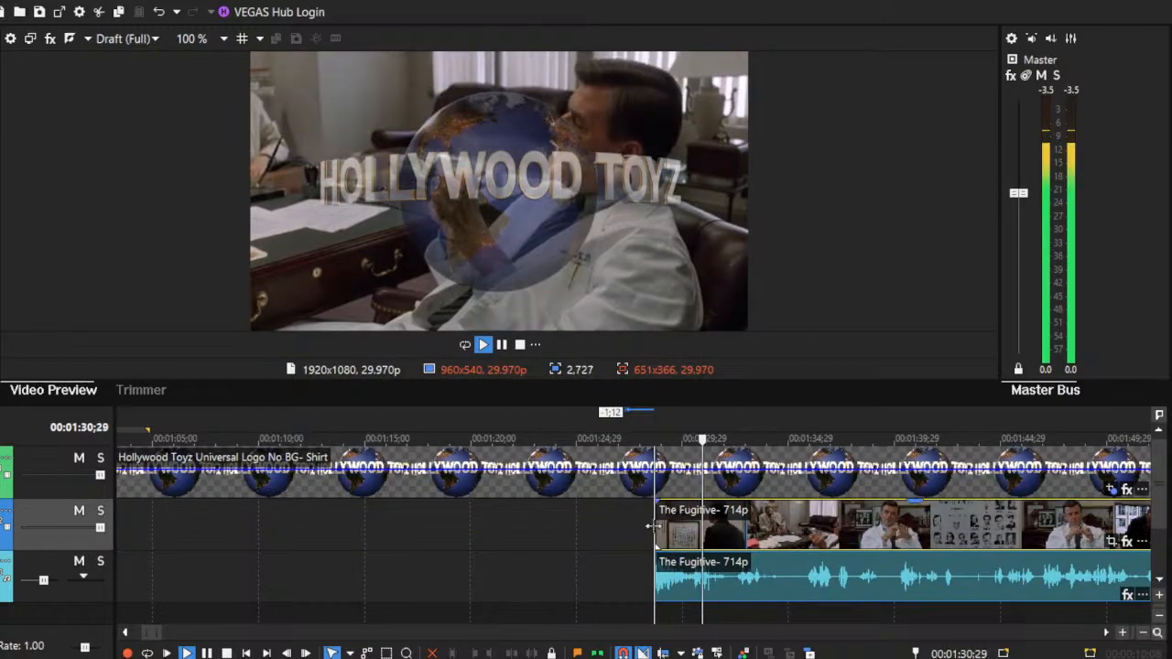
Step: Trim the segment's start further to about 00:01:32;11, checking the cut by playback along the way
drag(654, 525, 726, 533)
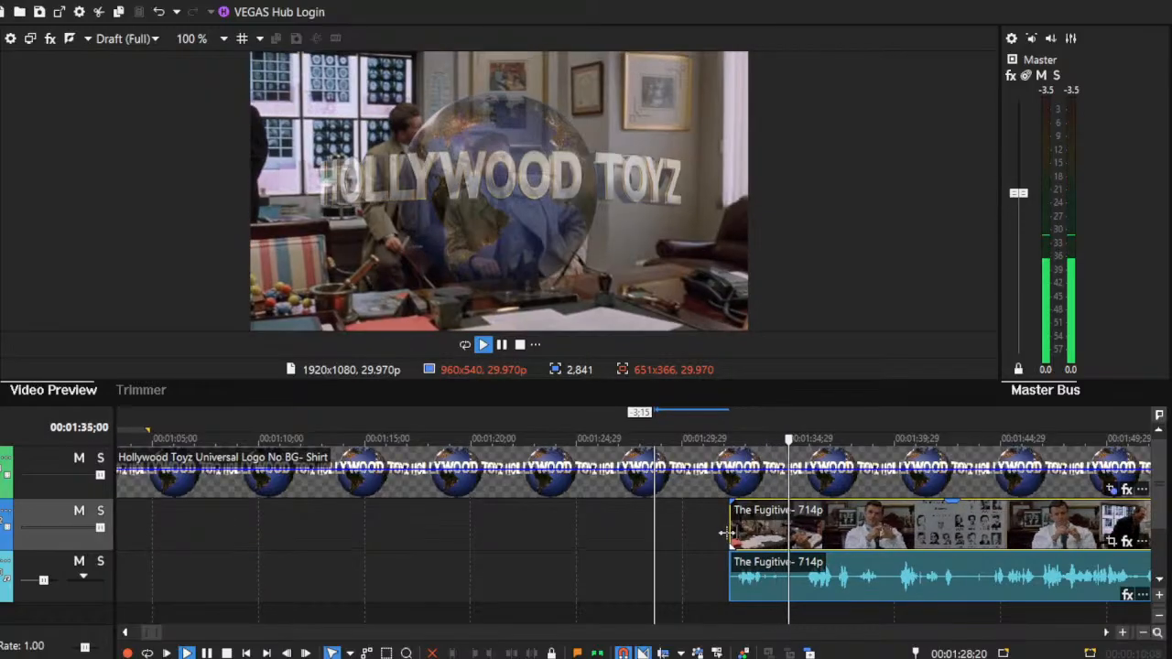
click(225, 654)
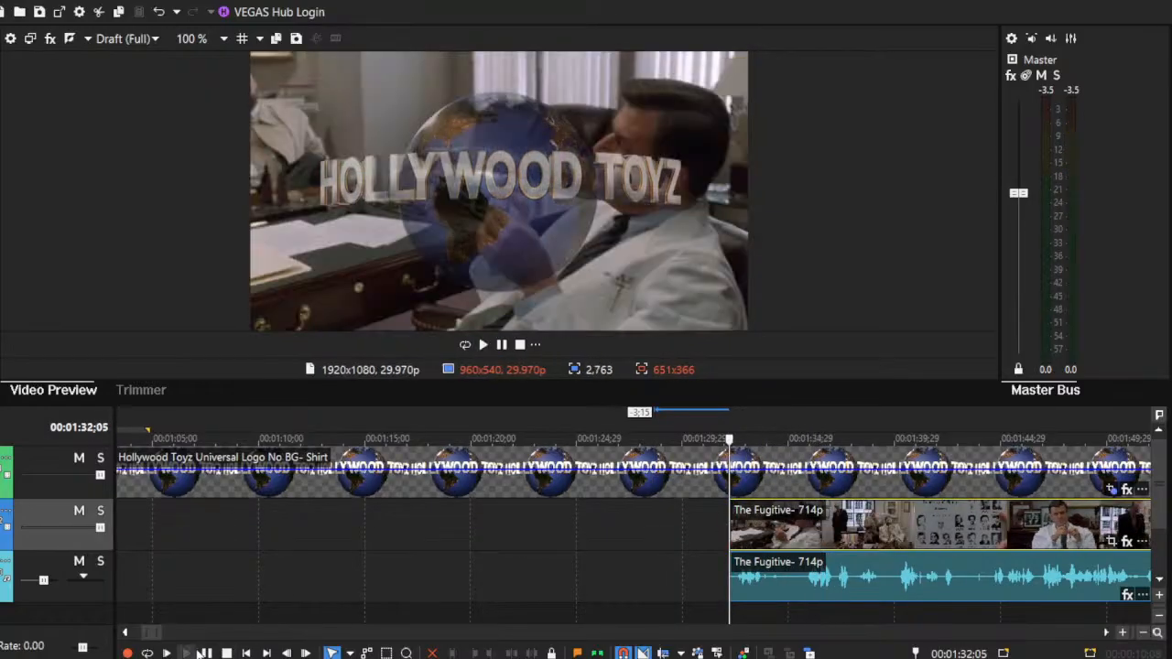
click(187, 654)
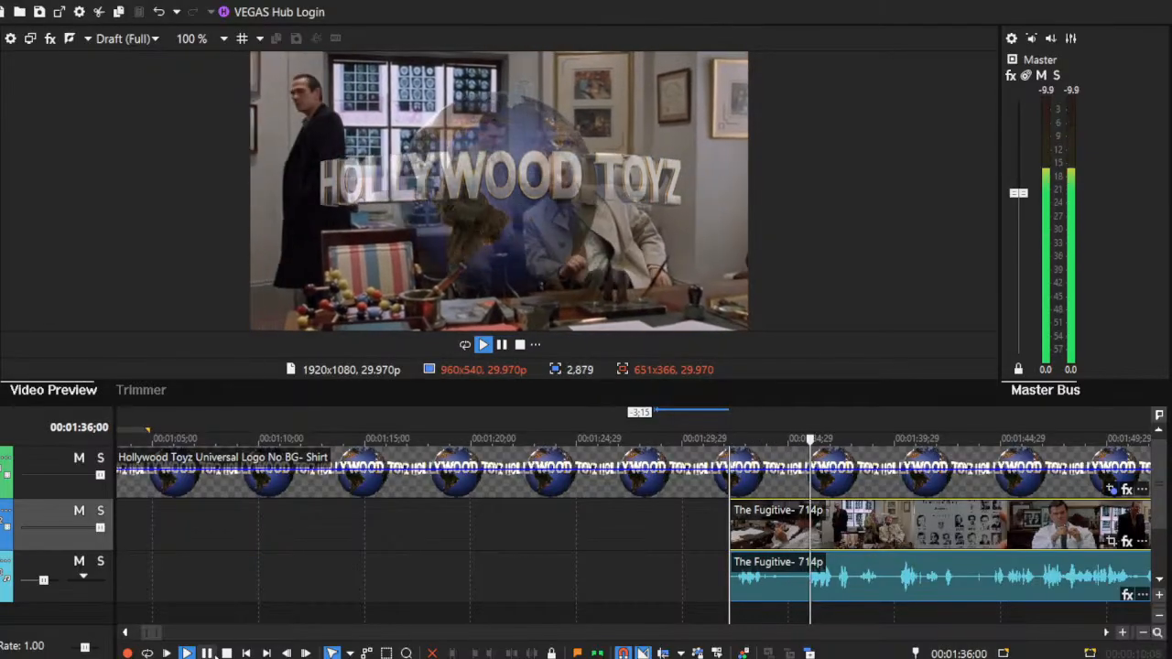
key(Return)
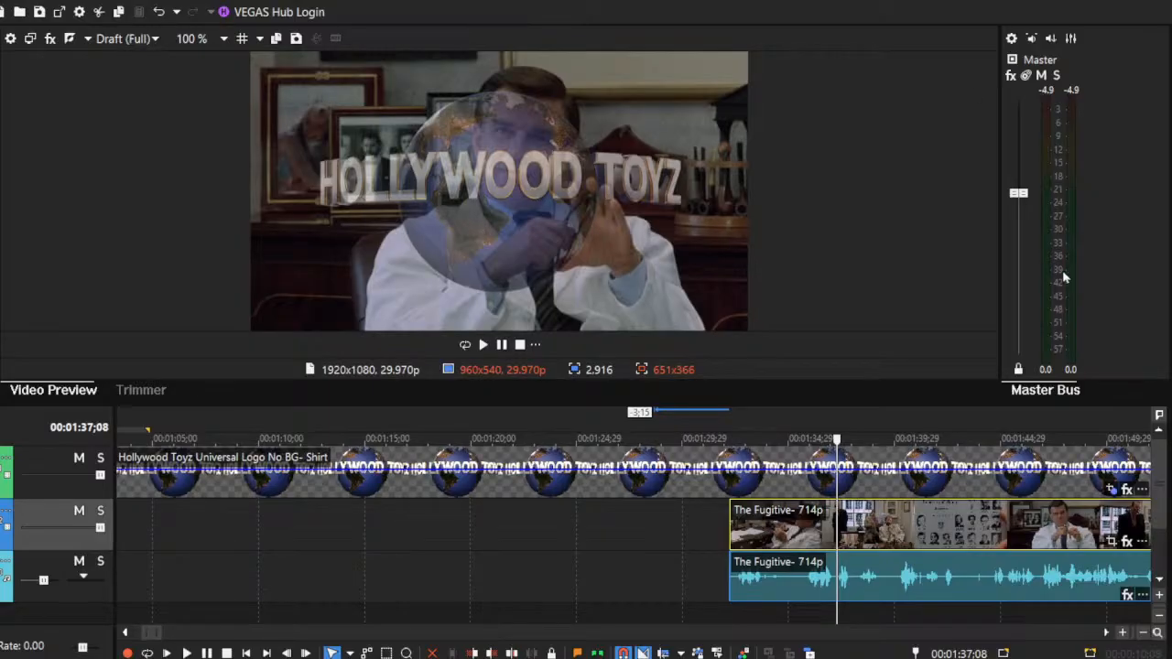
drag(732, 518, 740, 522)
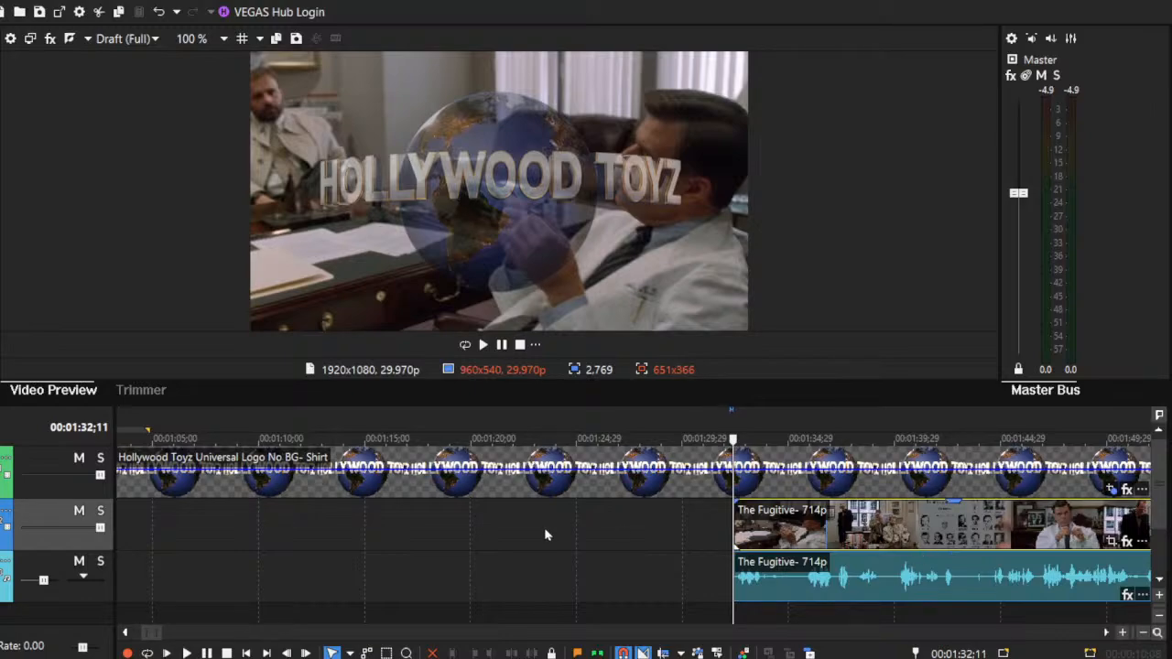
Step: Move the trimmed The Fugitive segment earlier so it begins beneath the start of the logo overlay, at about 51 seconds
drag(547, 535, 381, 516)
drag(259, 518, 259, 519)
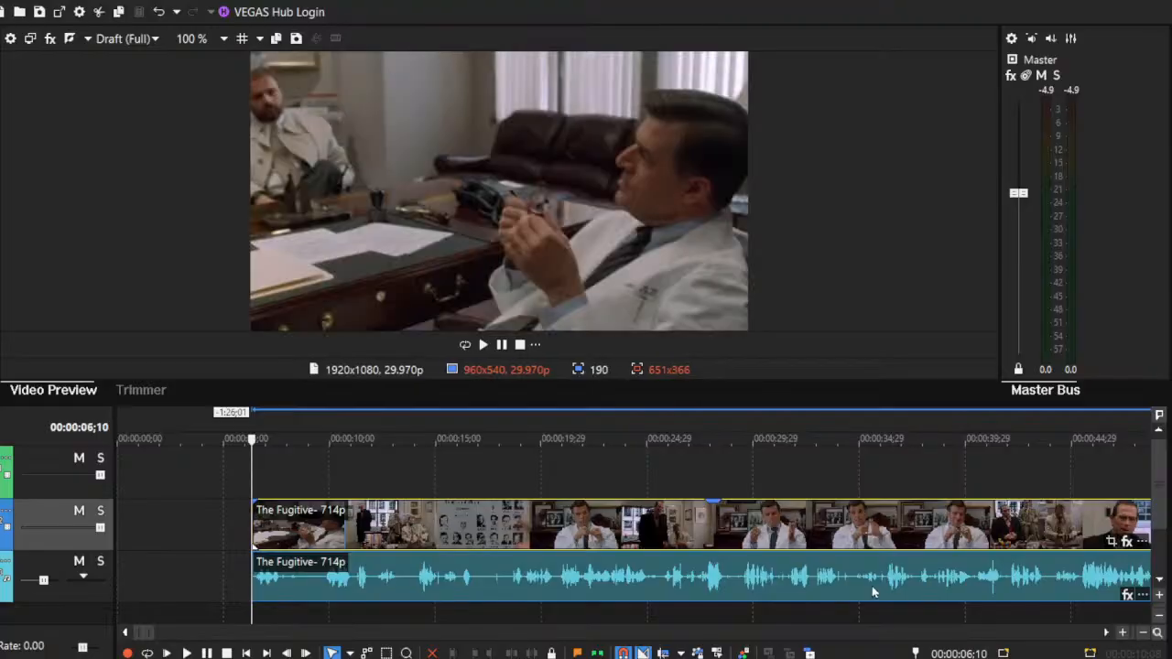
click(1142, 633)
click(1142, 633)
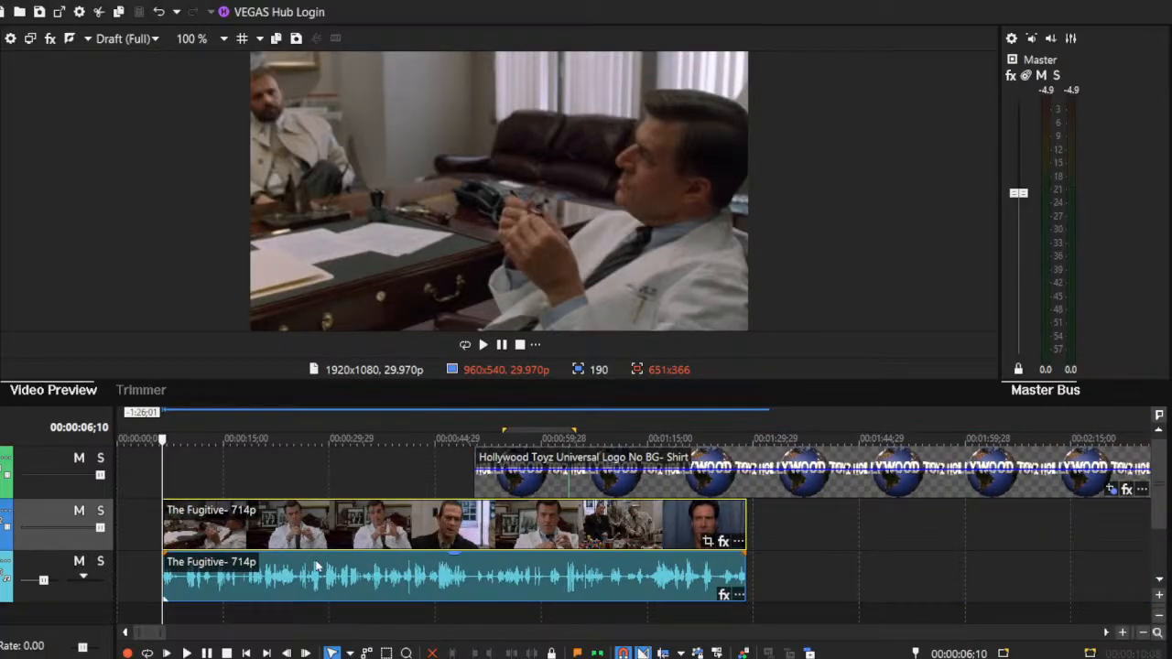
drag(319, 535, 639, 530)
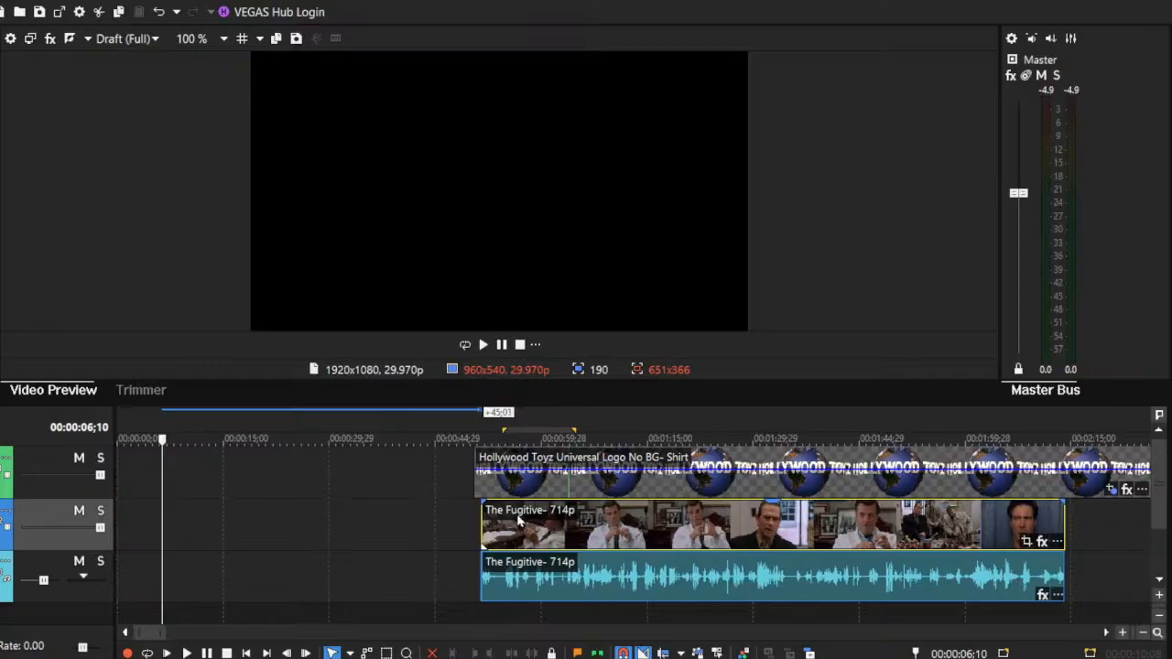
Step: Align the start of The Fugitive segment with the start of the logo overlay at 00:00:50;13
drag(518, 520, 510, 520)
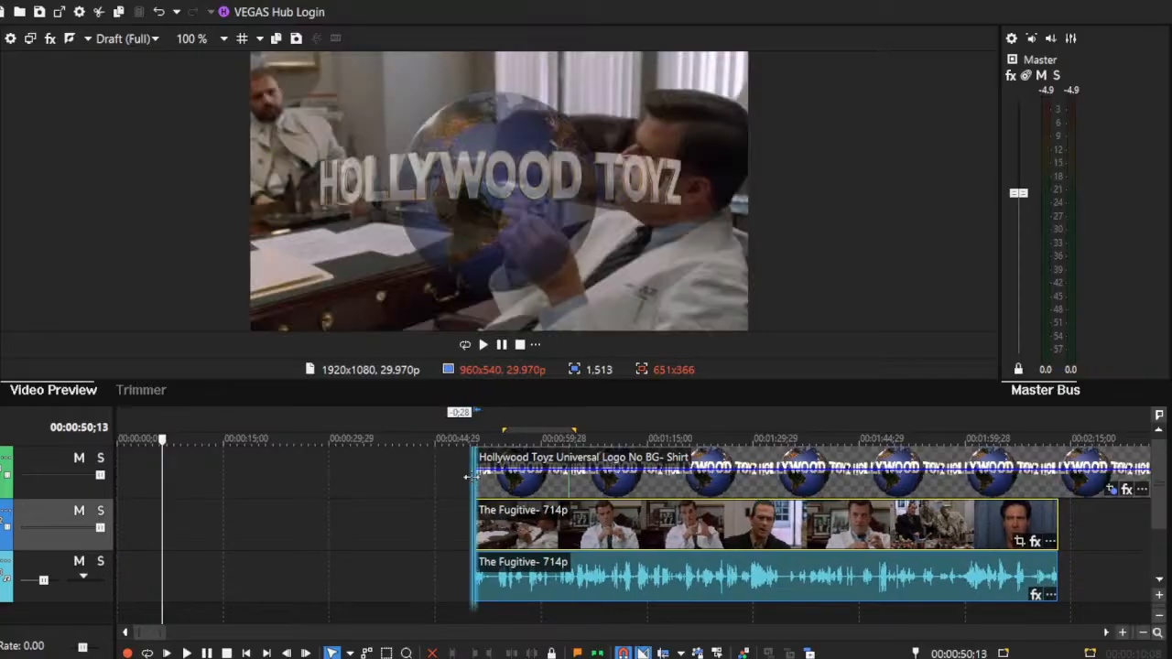
click(1123, 632)
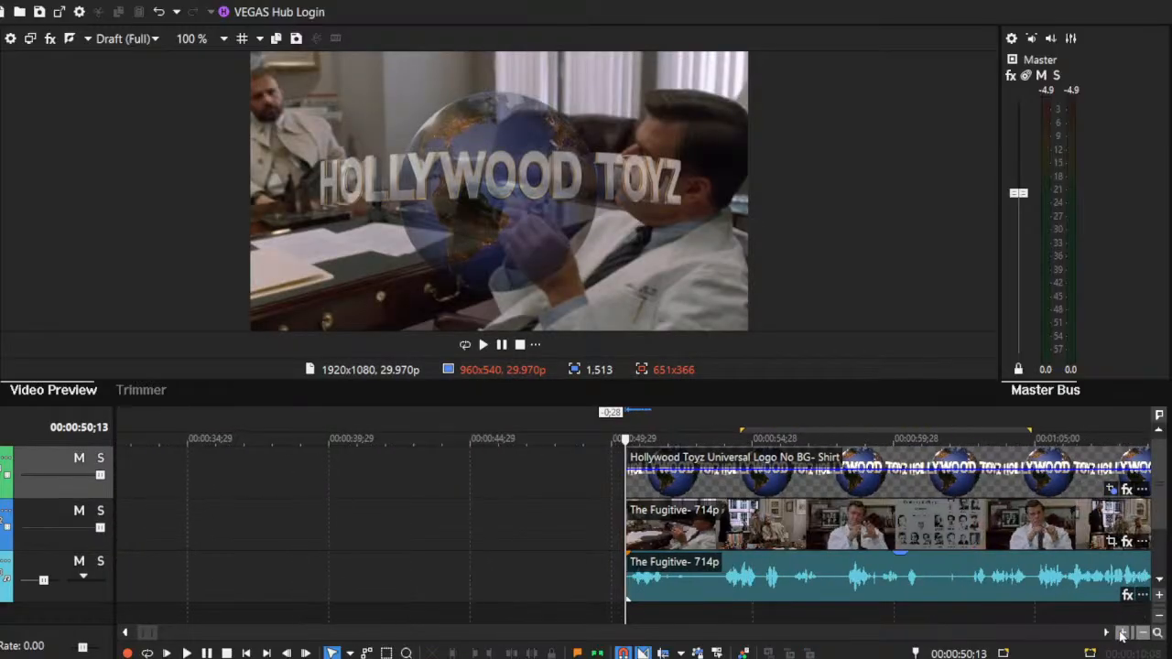
scroll(1123, 636, right, 5)
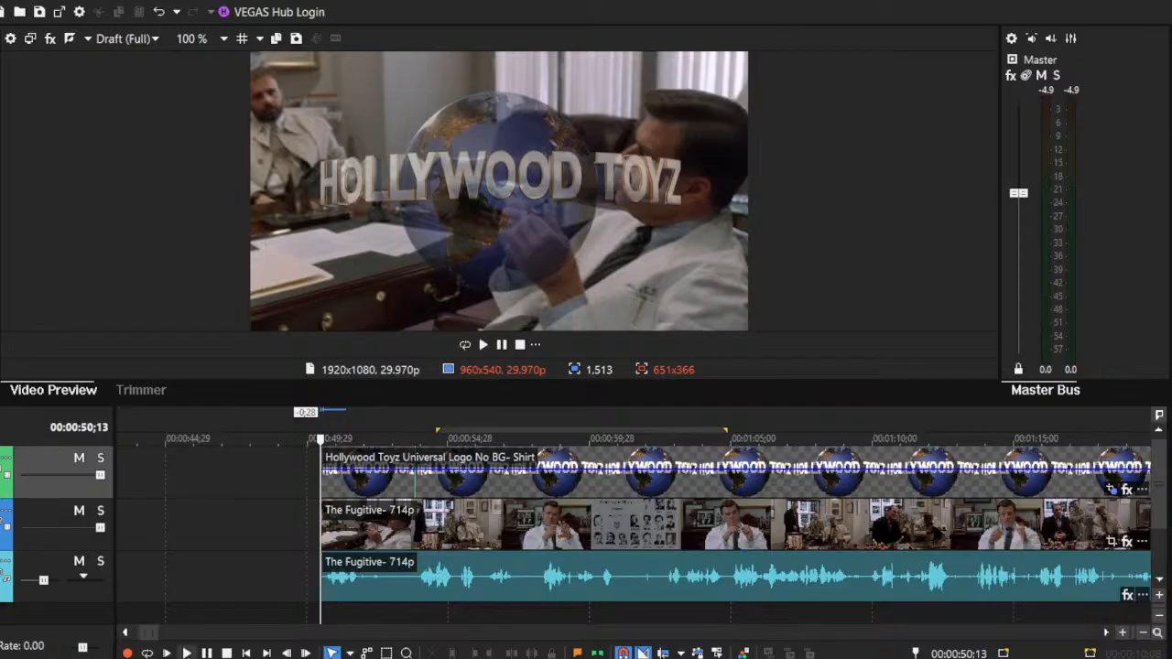
Step: Review the opening by playback, then cut about 2;02 of The Fugitive from 00:00:51;23 onward and close the gap
key(space)
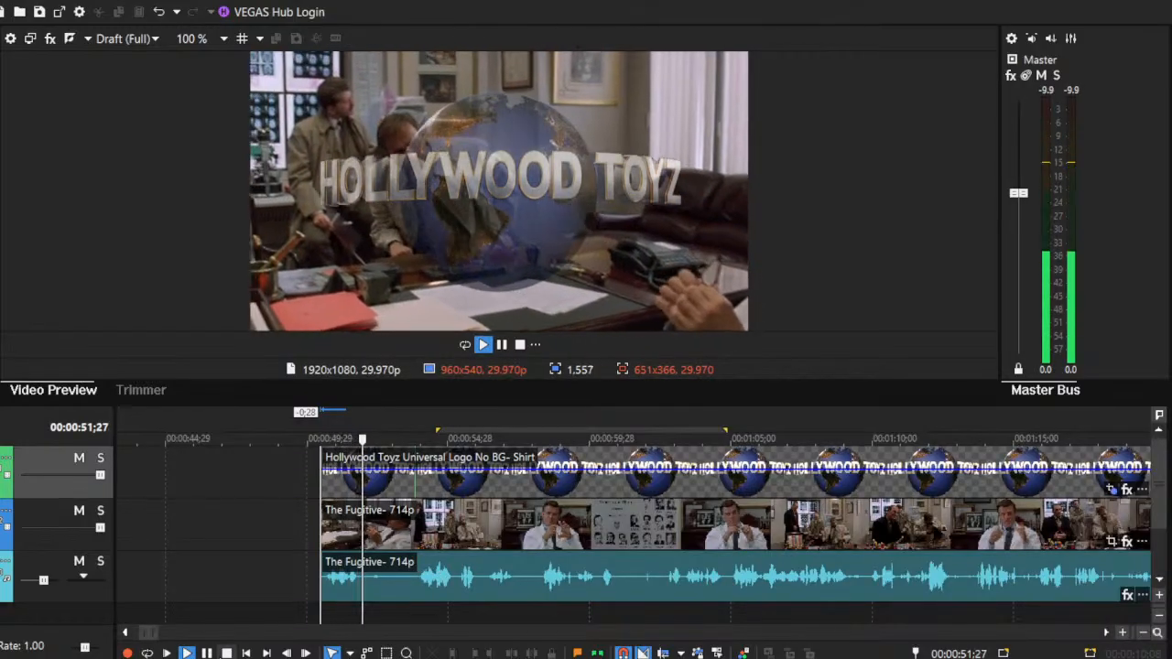
click(360, 532)
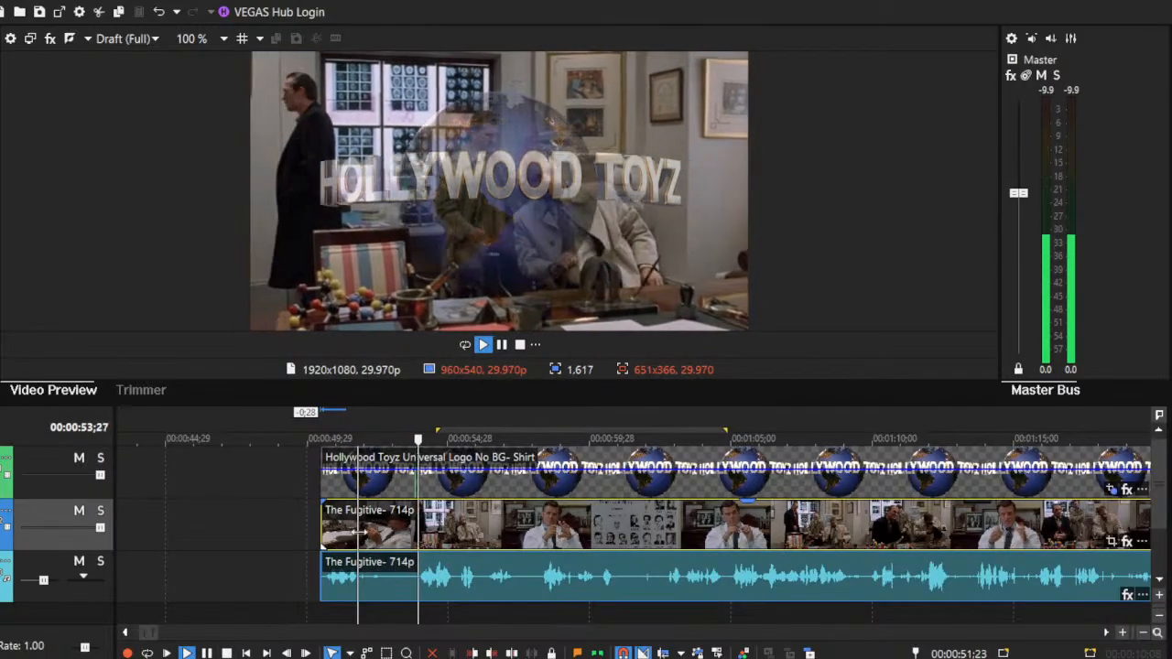
key(s)
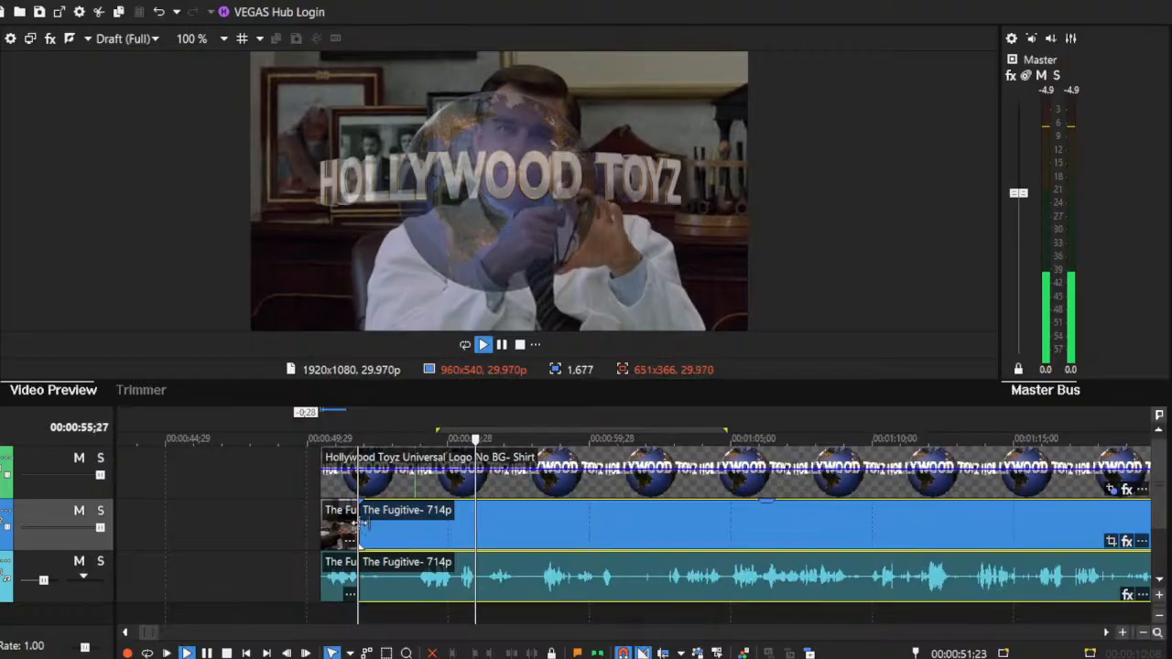
drag(363, 524, 393, 530)
key(space)
Step: Play on from 00:00:51;23, cut about 1;05 of The Fugitive from 00:00:53;02 onward and close the gap
click(1121, 632)
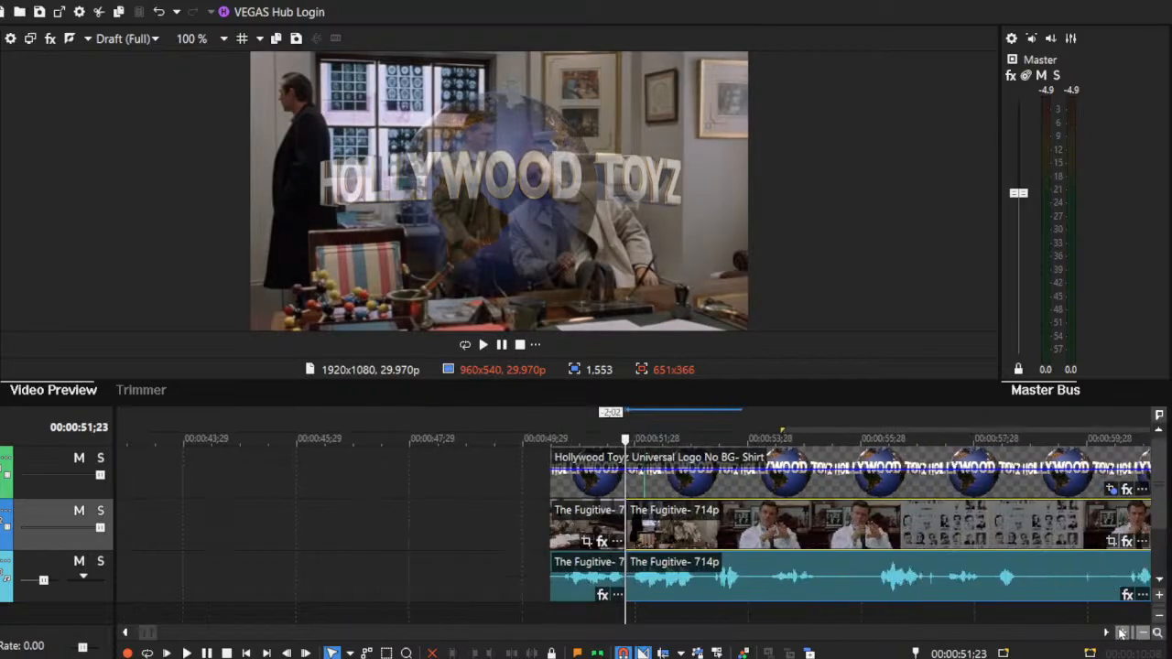
click(188, 653)
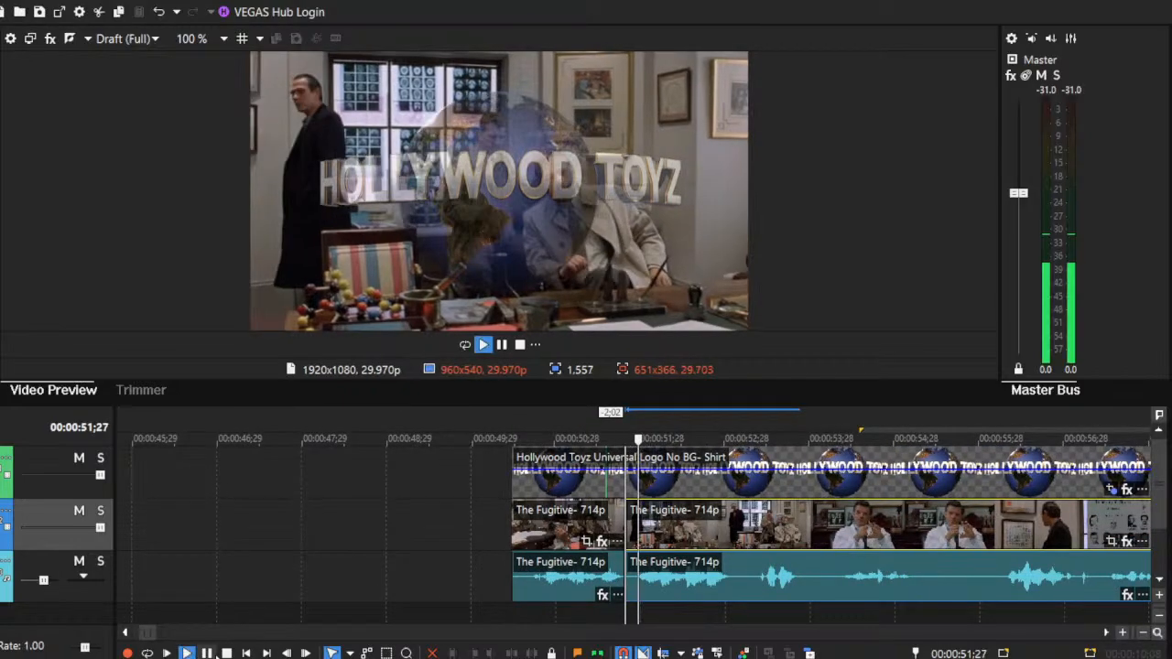
click(735, 529)
key(s)
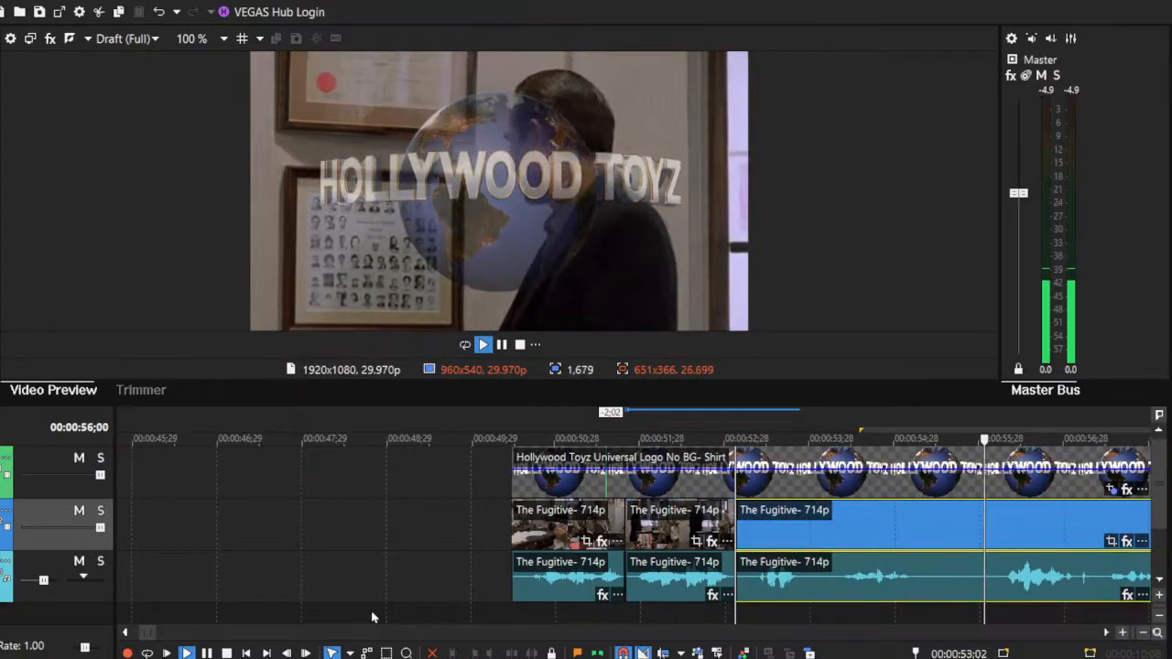
key(space)
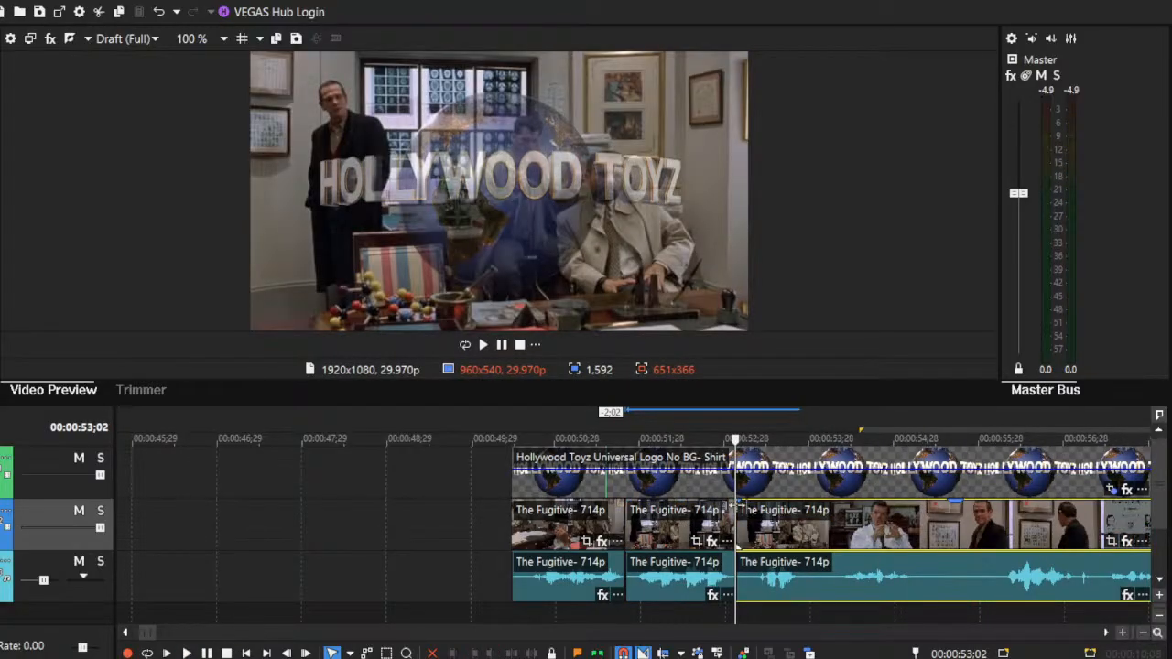
drag(734, 510, 783, 520)
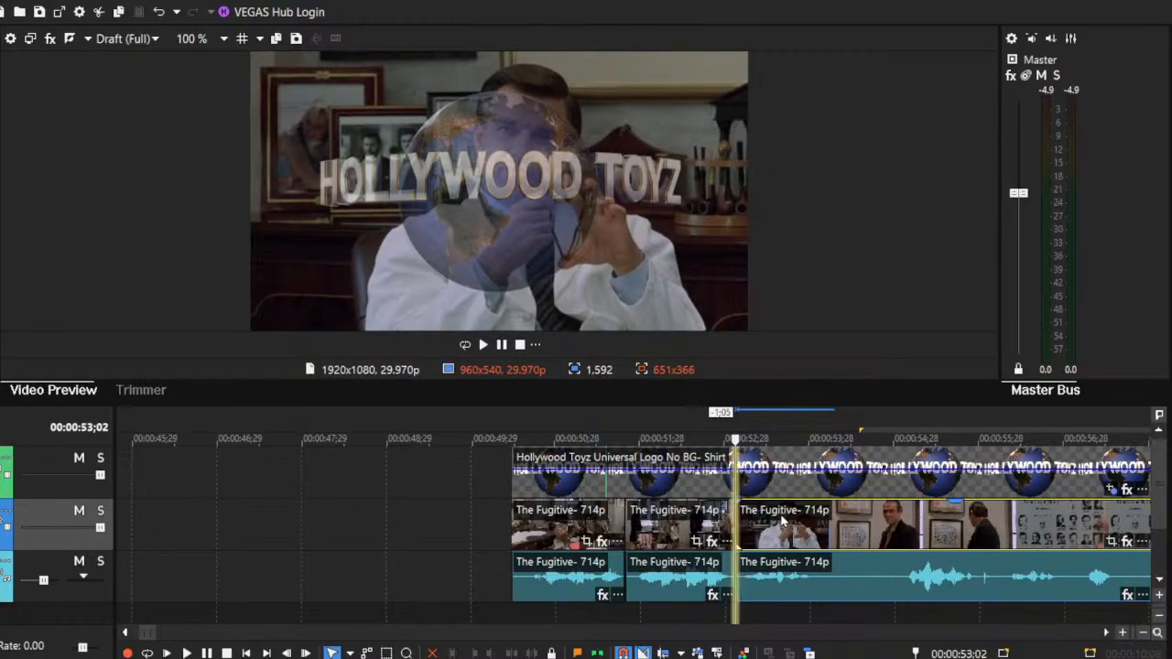
Step: Check the last cut by playback, then remove about 0;29 of The Fugitive from 00:00:54;02 onward and close the gap
click(761, 523)
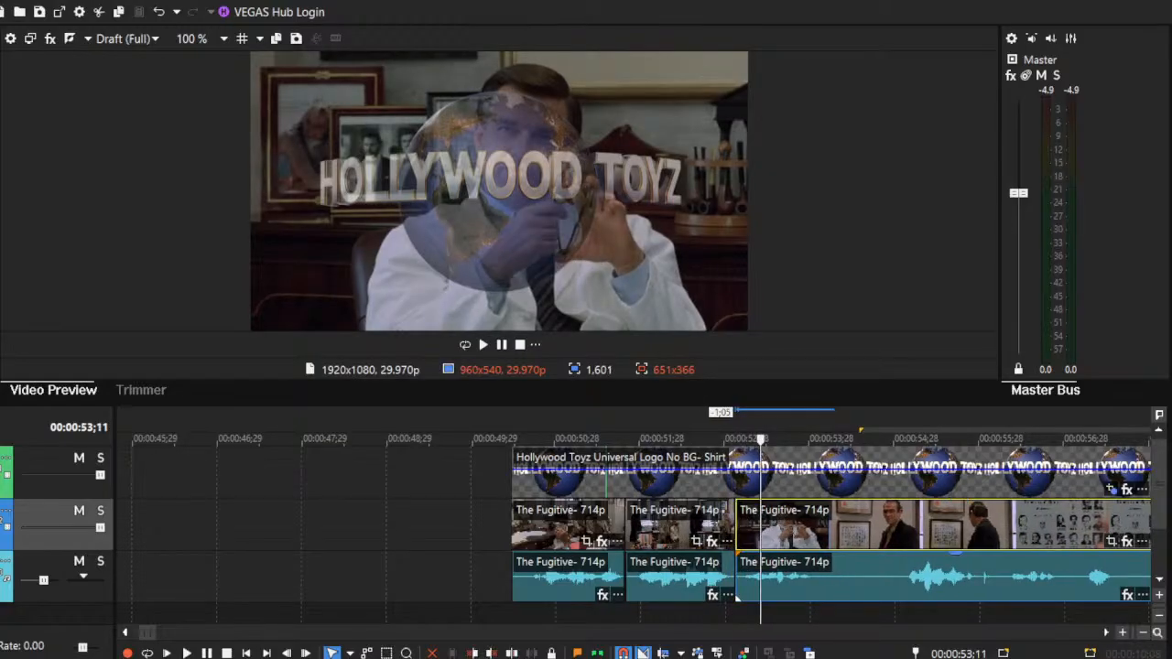
click(1106, 632)
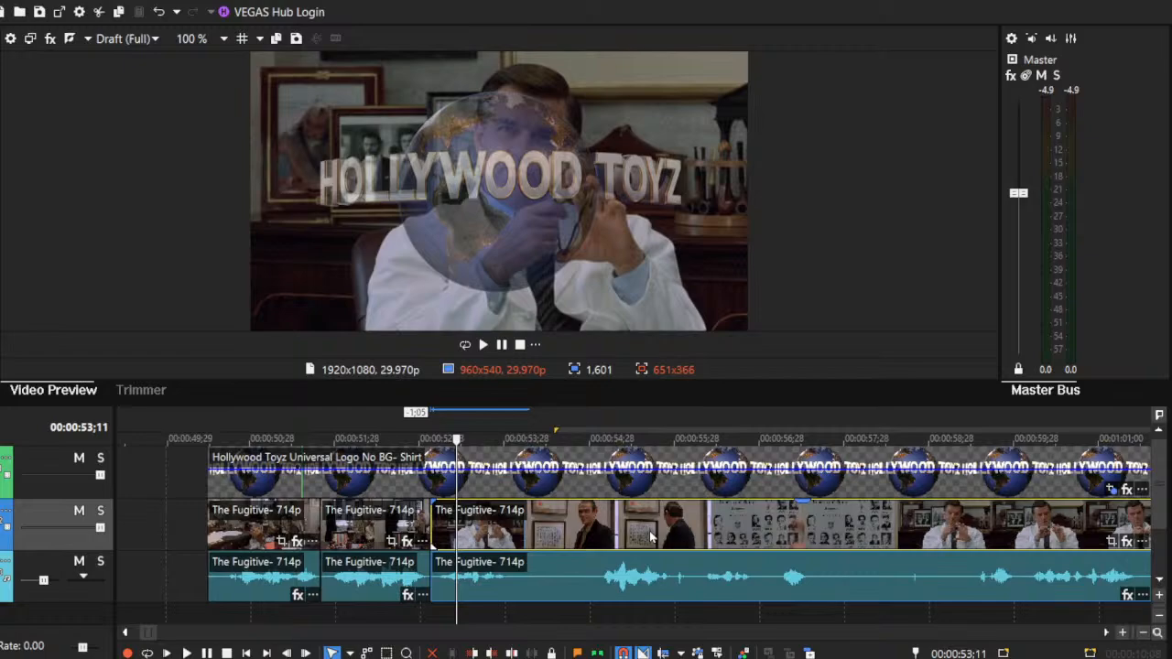
click(414, 520)
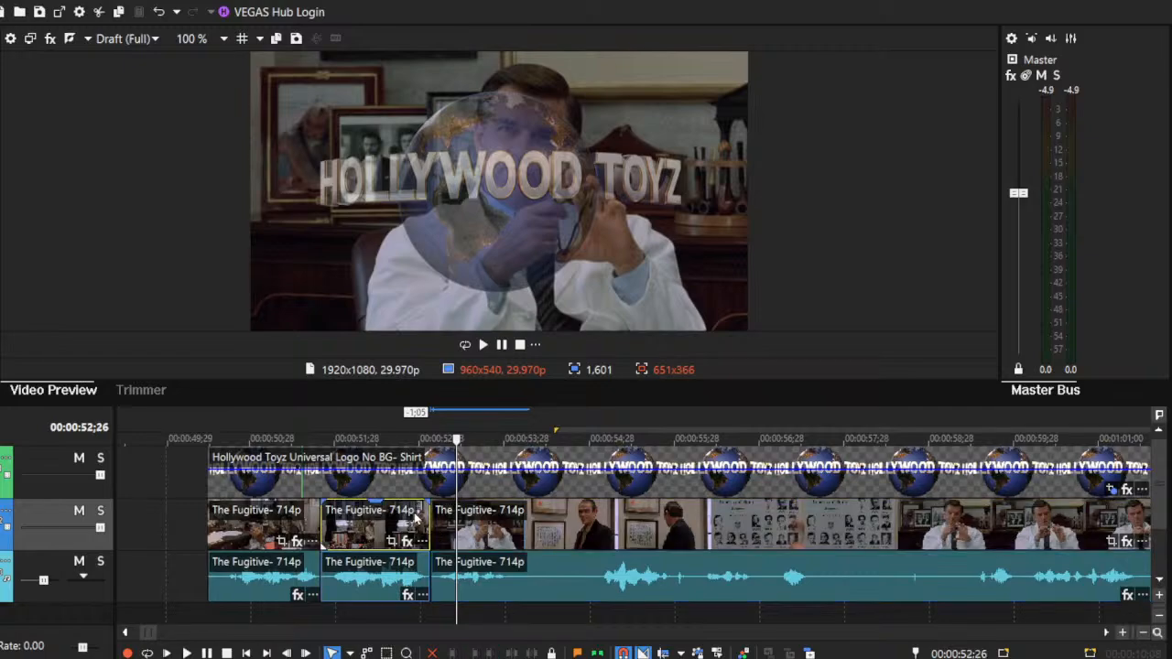
click(185, 653)
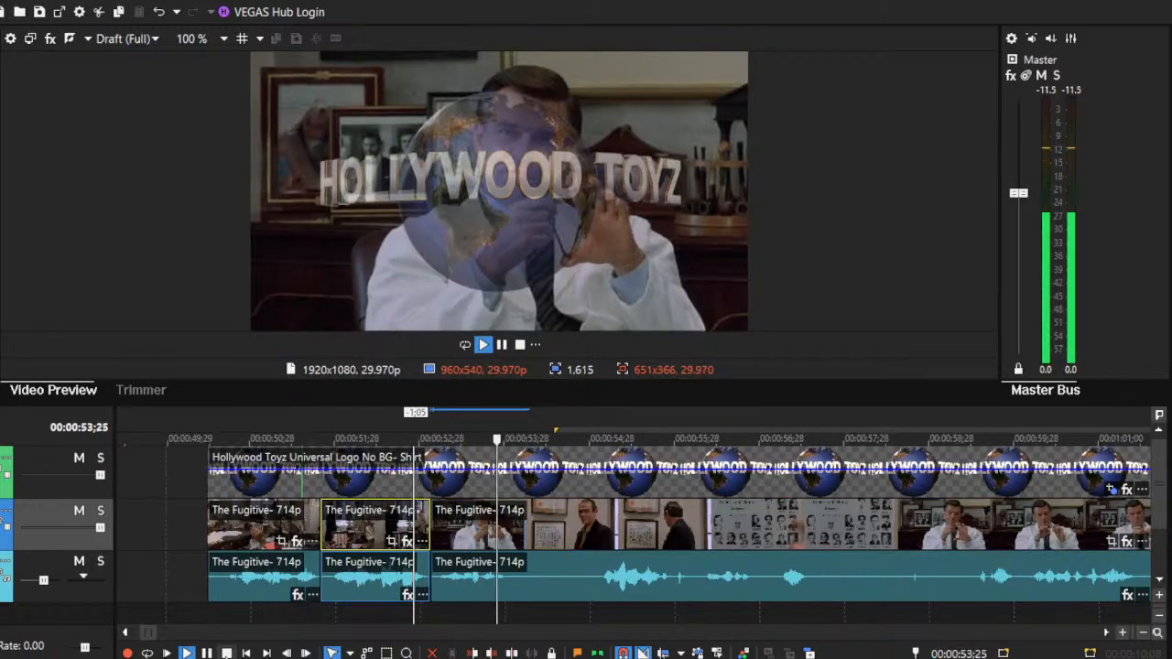
click(516, 527)
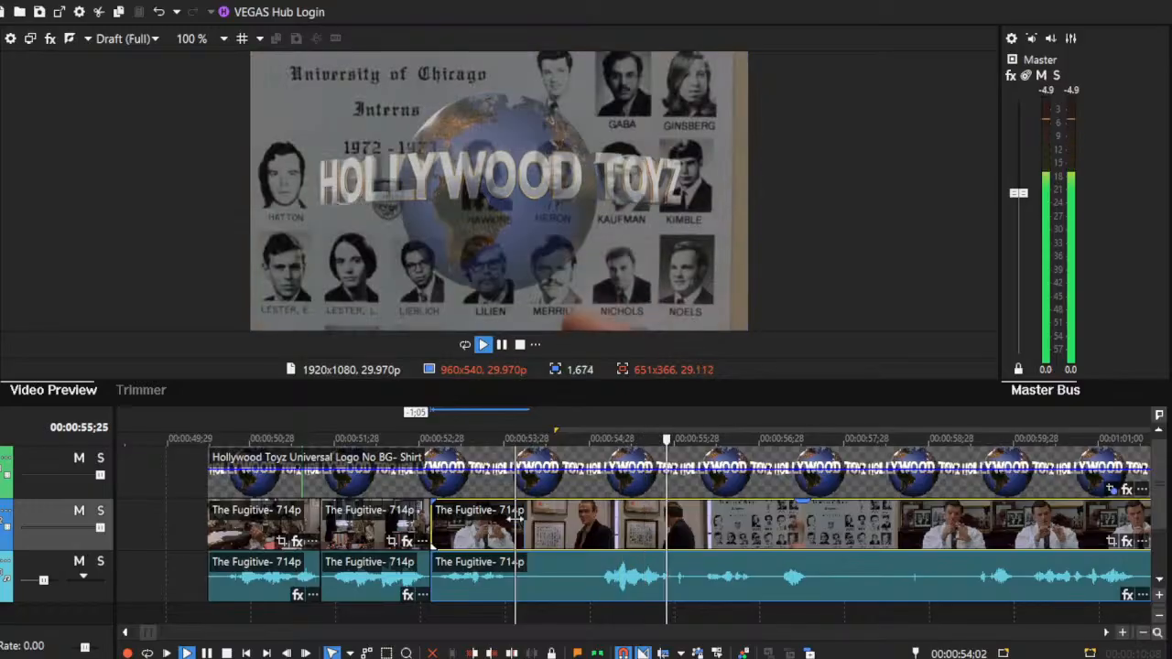
key(s)
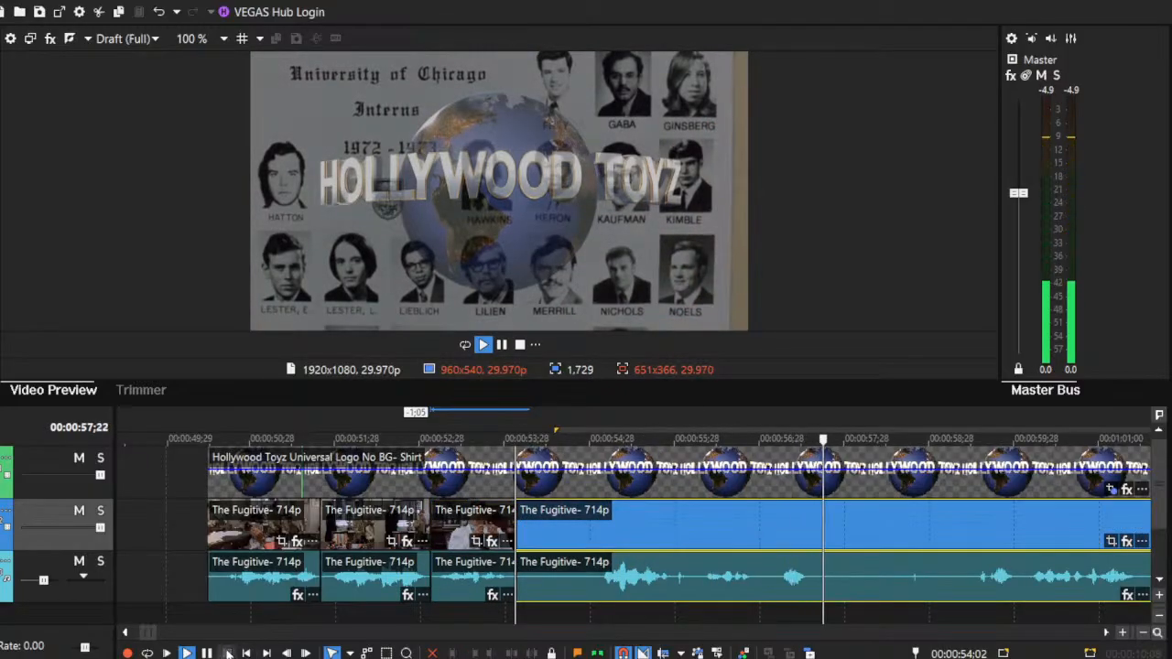
key(space)
drag(518, 515, 557, 528)
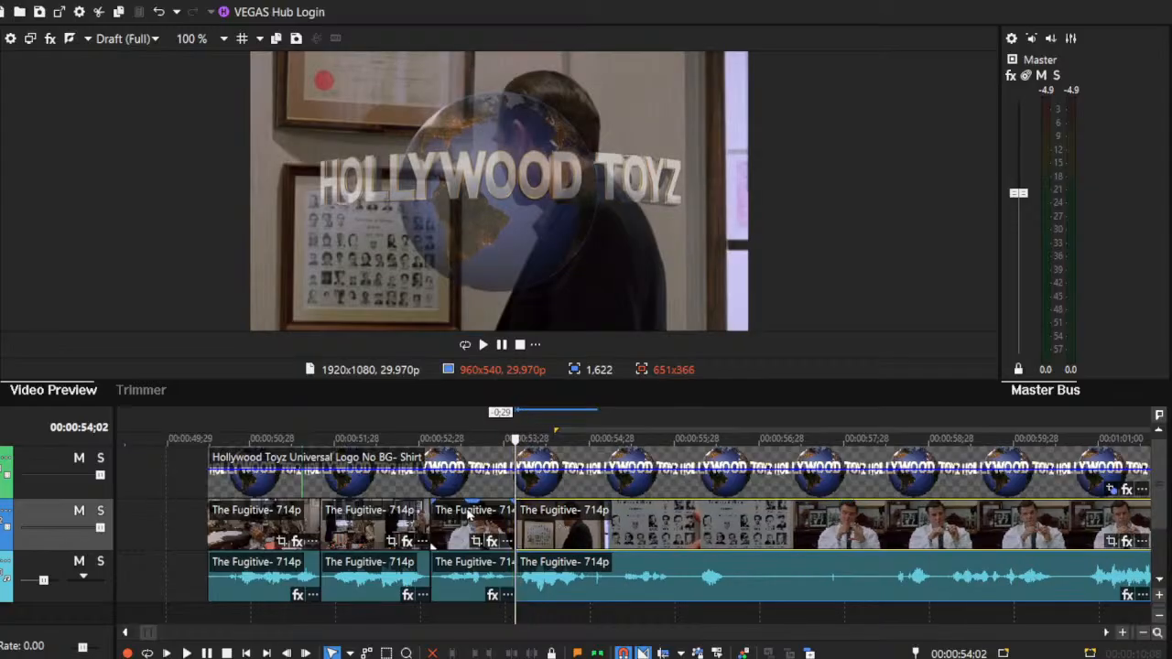
Step: Review the new transition, then cut about 1;05 of The Fugitive from 00:00:54;29 onward and close the gap
click(467, 526)
key(space)
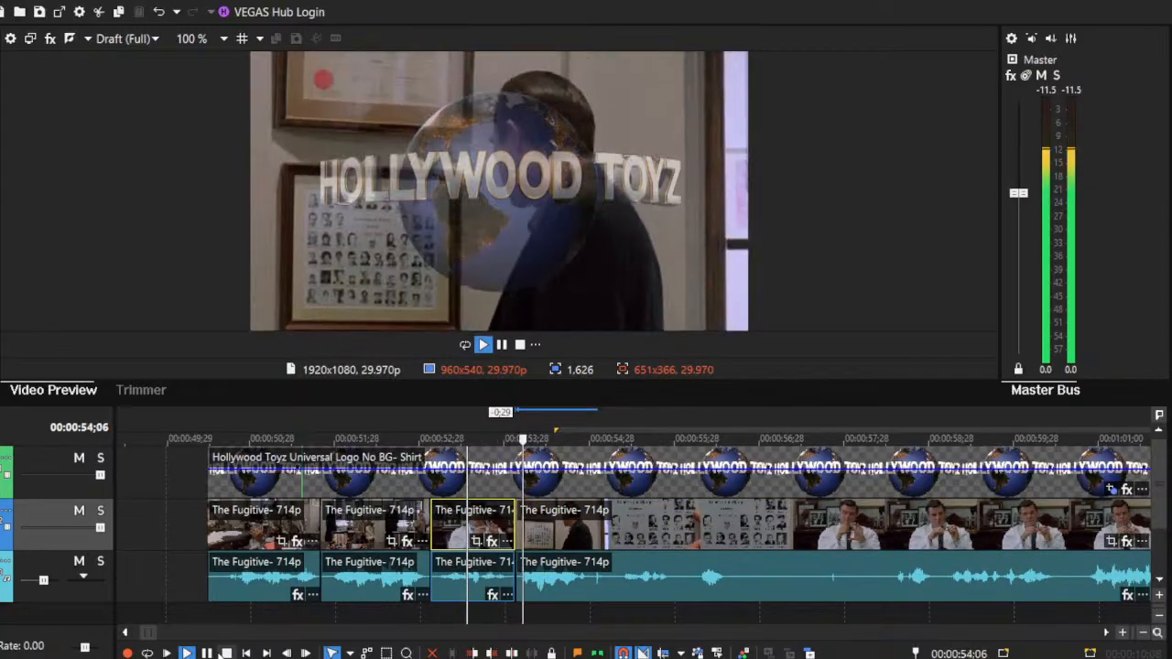
click(593, 538)
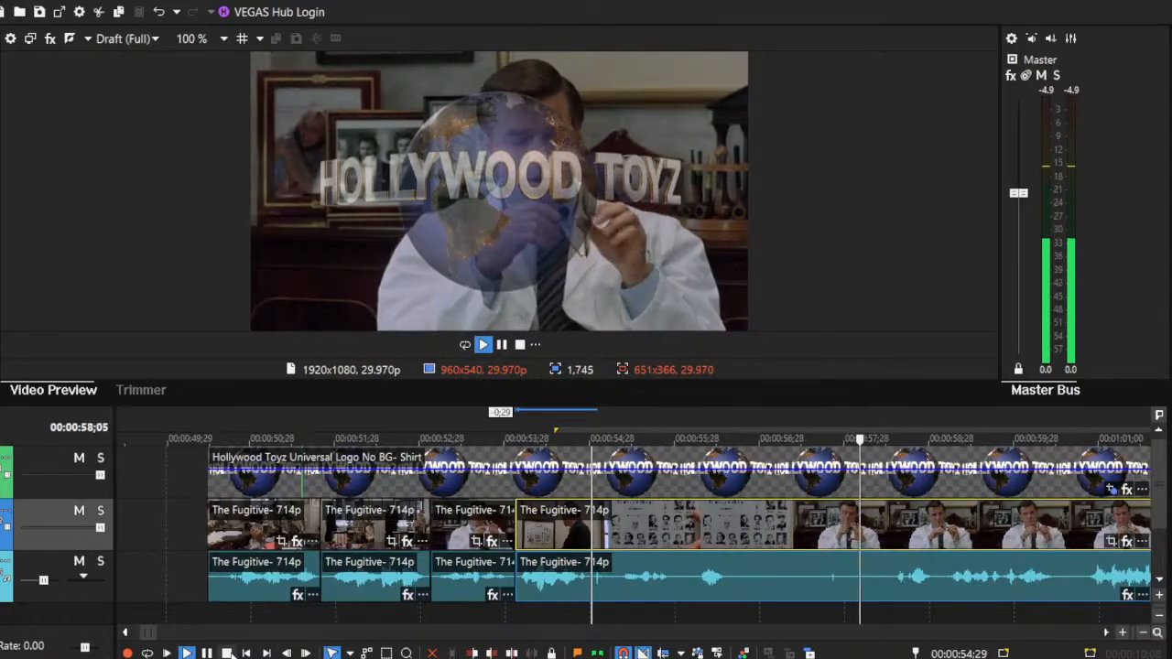
click(227, 653)
key(s)
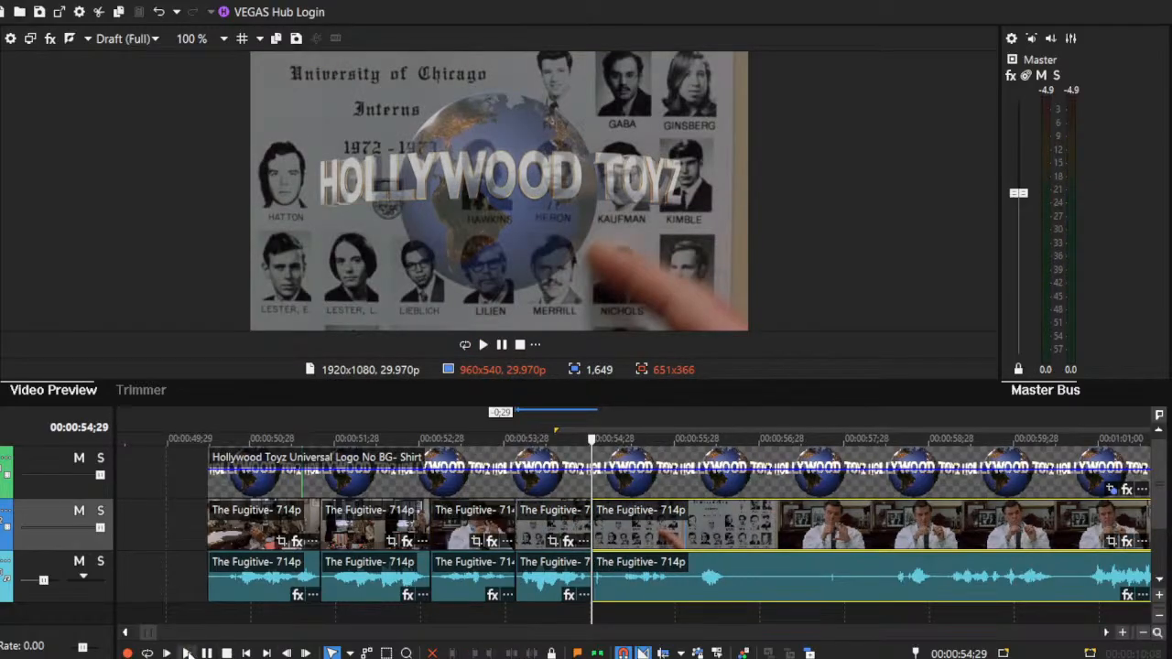
click(187, 653)
click(226, 653)
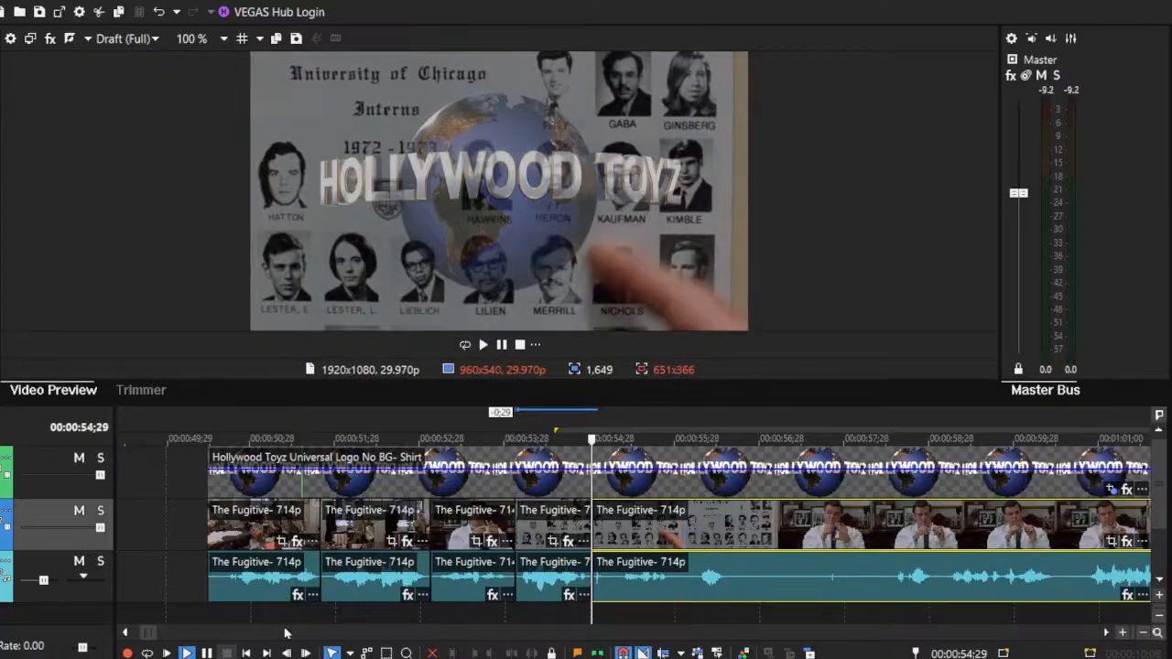
drag(592, 517, 692, 523)
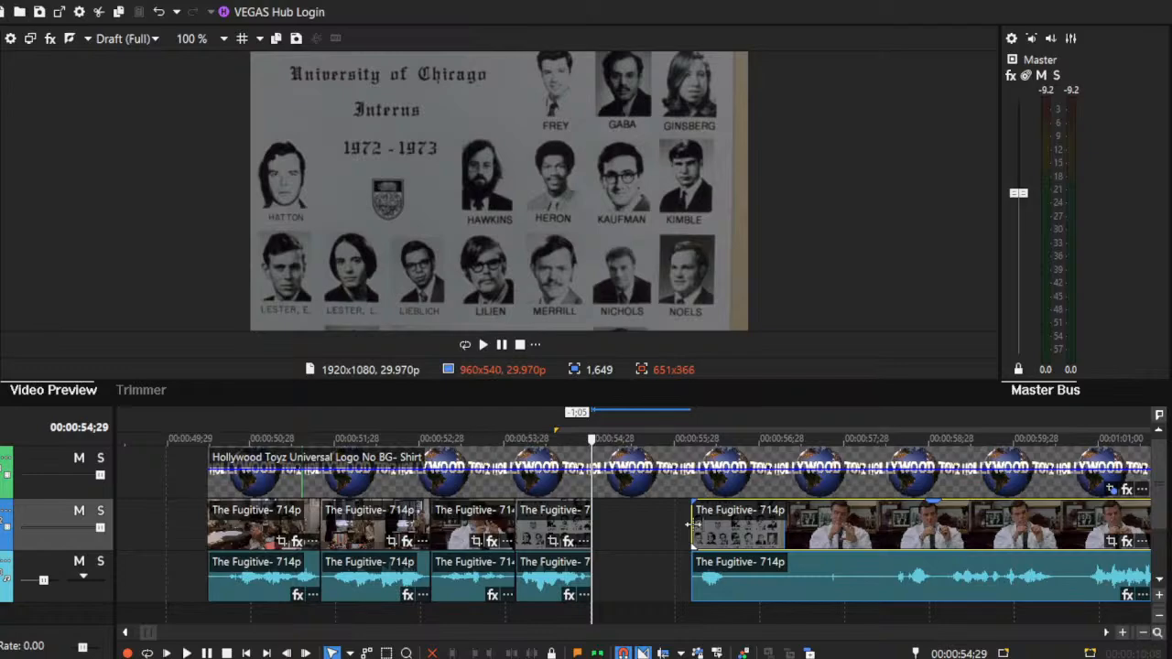
drag(730, 518, 636, 519)
Step: Cut about 14;26 of The Fugitive from 00:00:55;14 onward and join the remaining footage to the preceding clip
key(space)
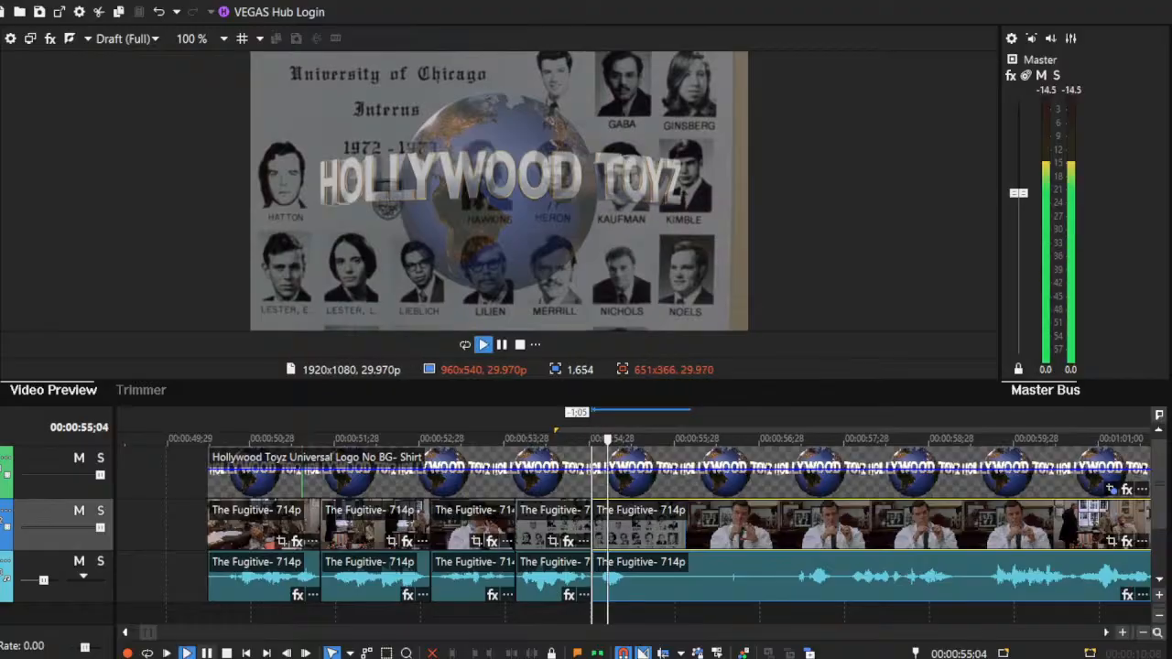
click(638, 525)
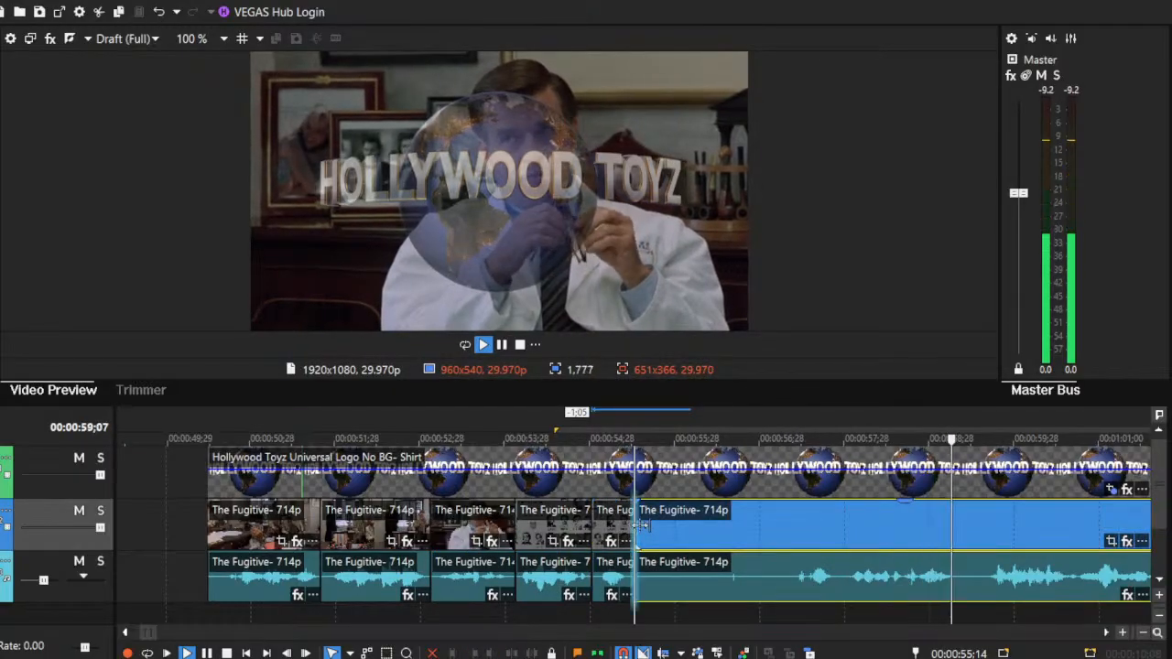
drag(638, 525, 772, 524)
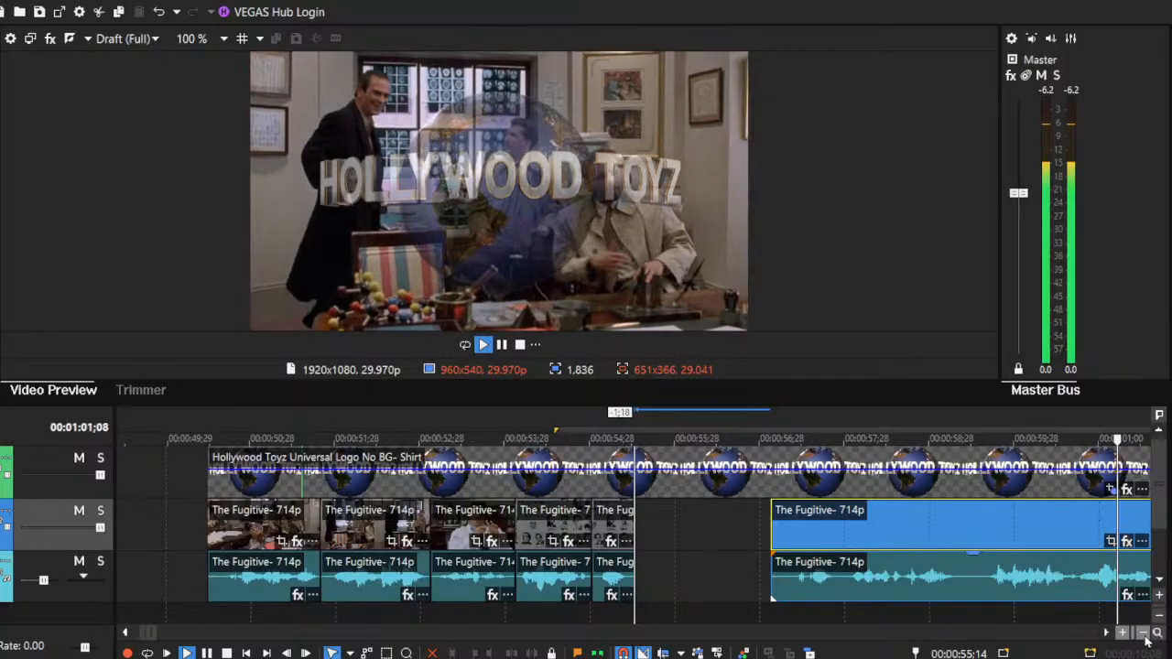
click(1140, 632)
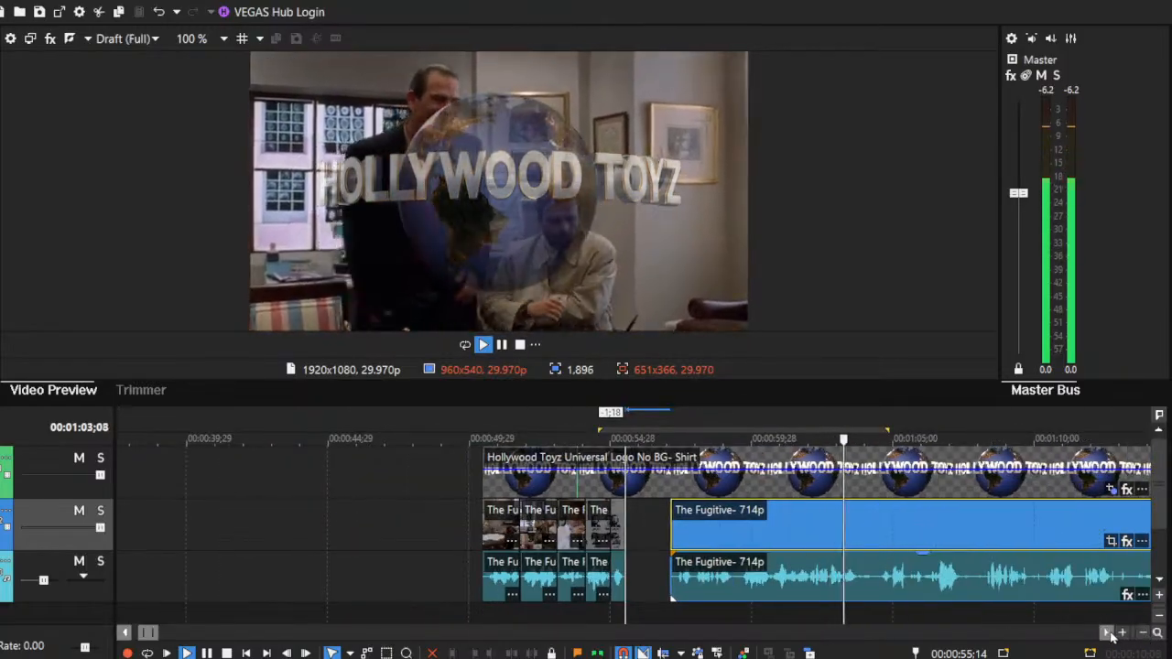
click(1107, 633)
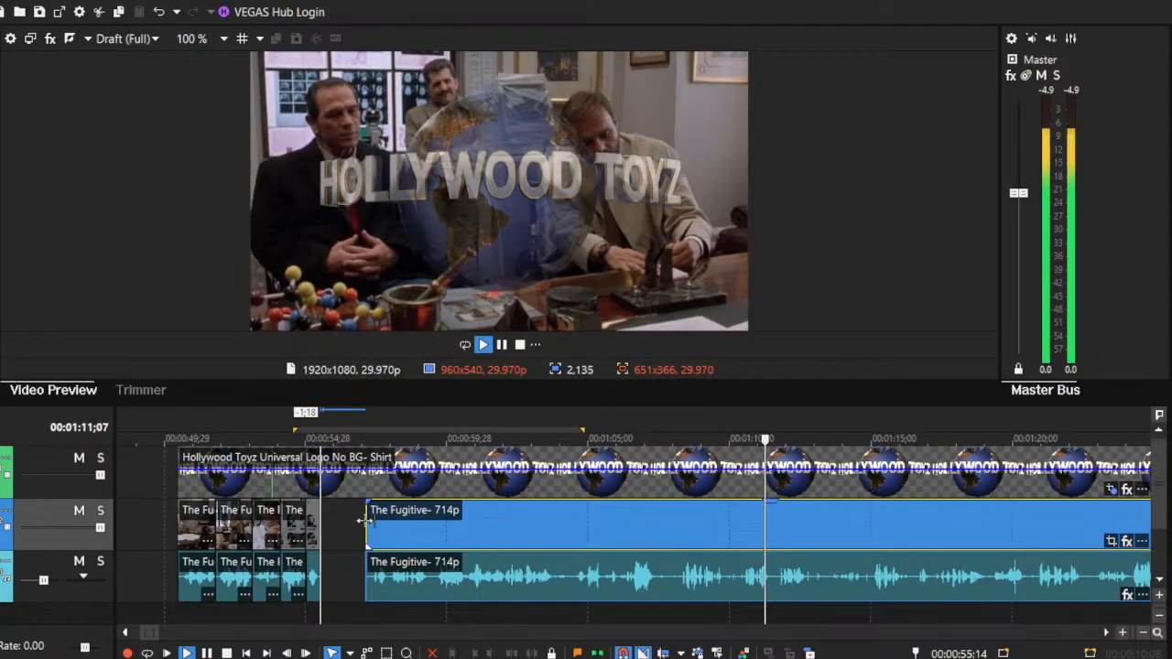
drag(364, 522, 737, 548)
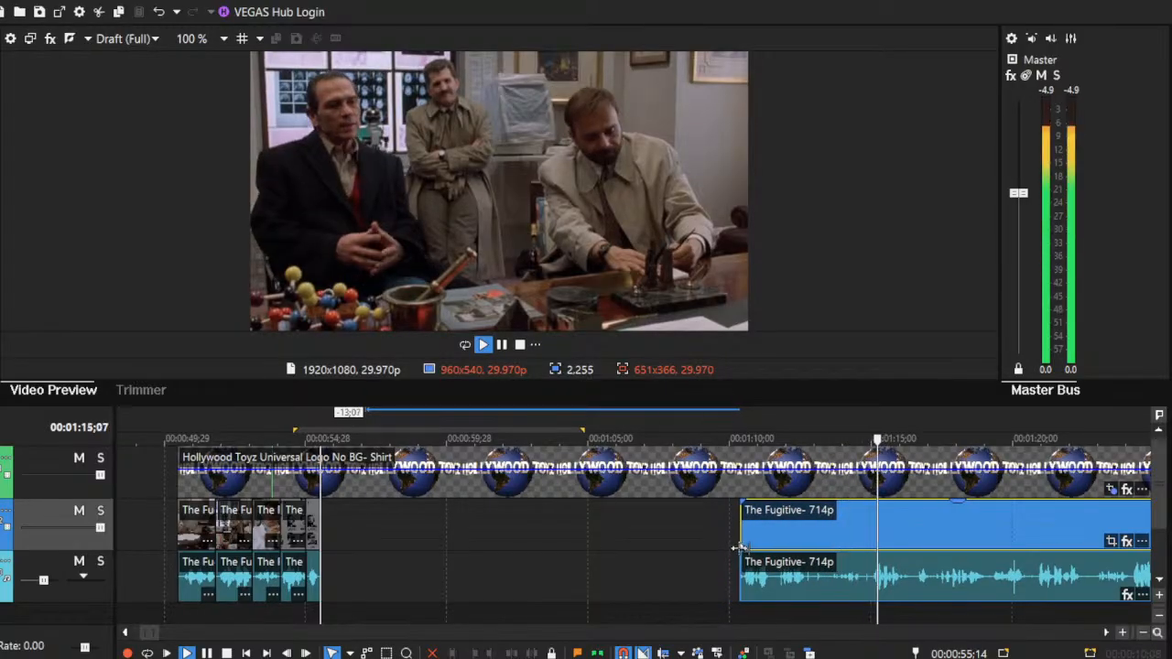
key(space)
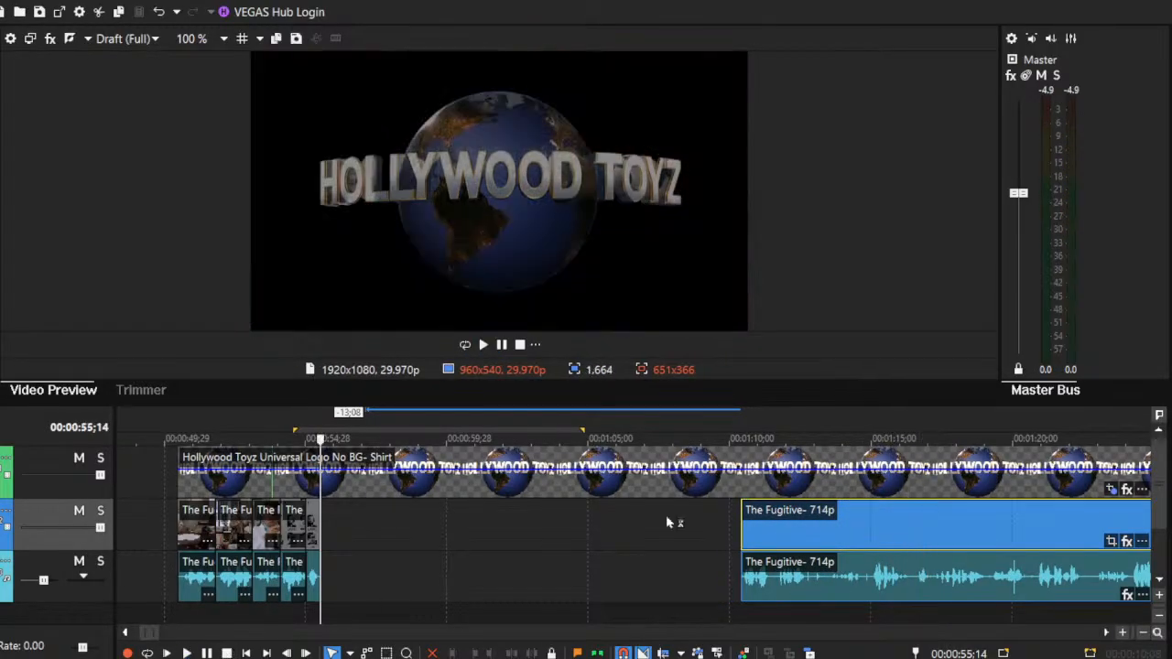
drag(786, 527, 394, 529)
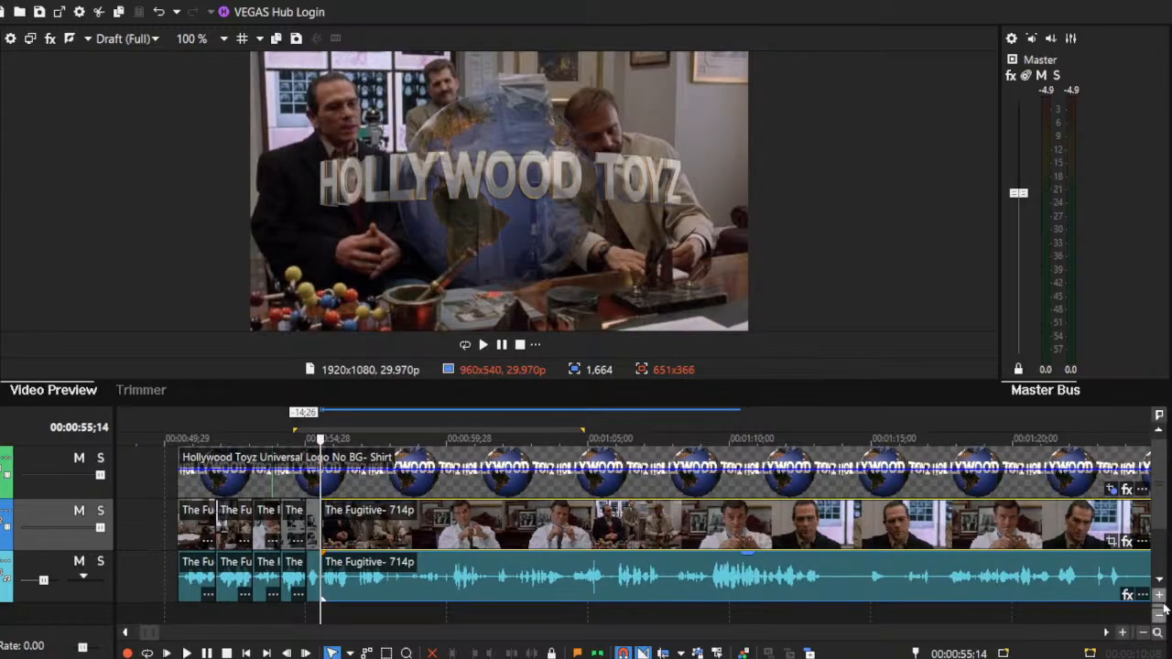
Step: Trim about 0;10 off the start of the last The Fugitive segment and move it back against the clip ending at 00:00:55;14
click(1123, 633)
click(1124, 632)
click(1123, 633)
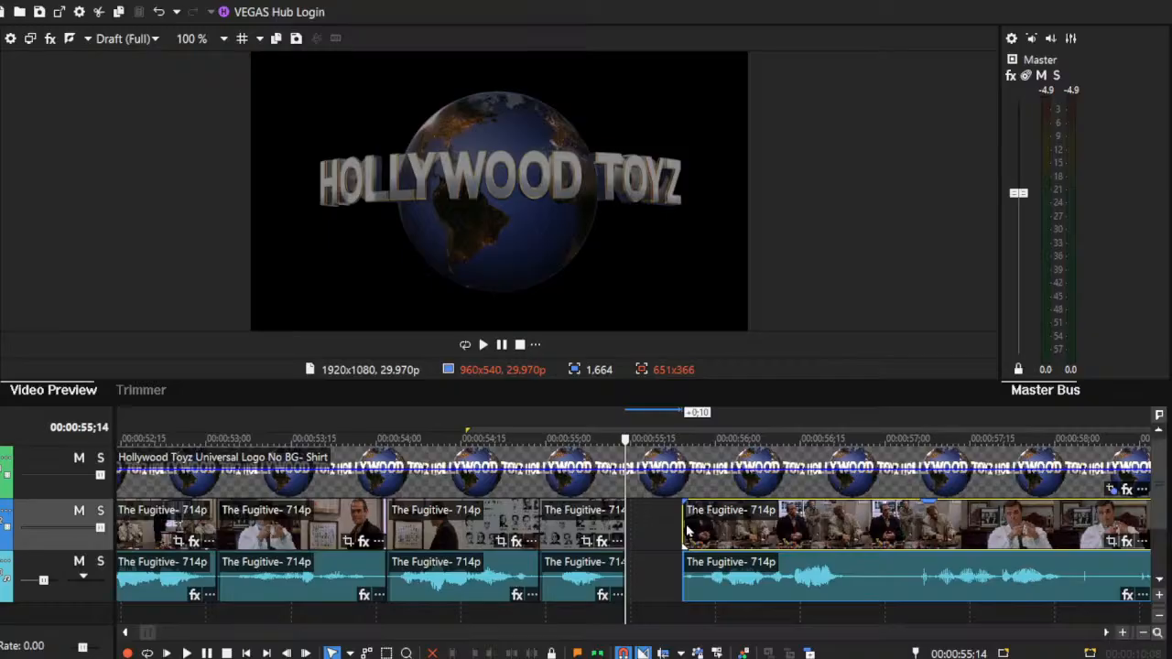
click(687, 532)
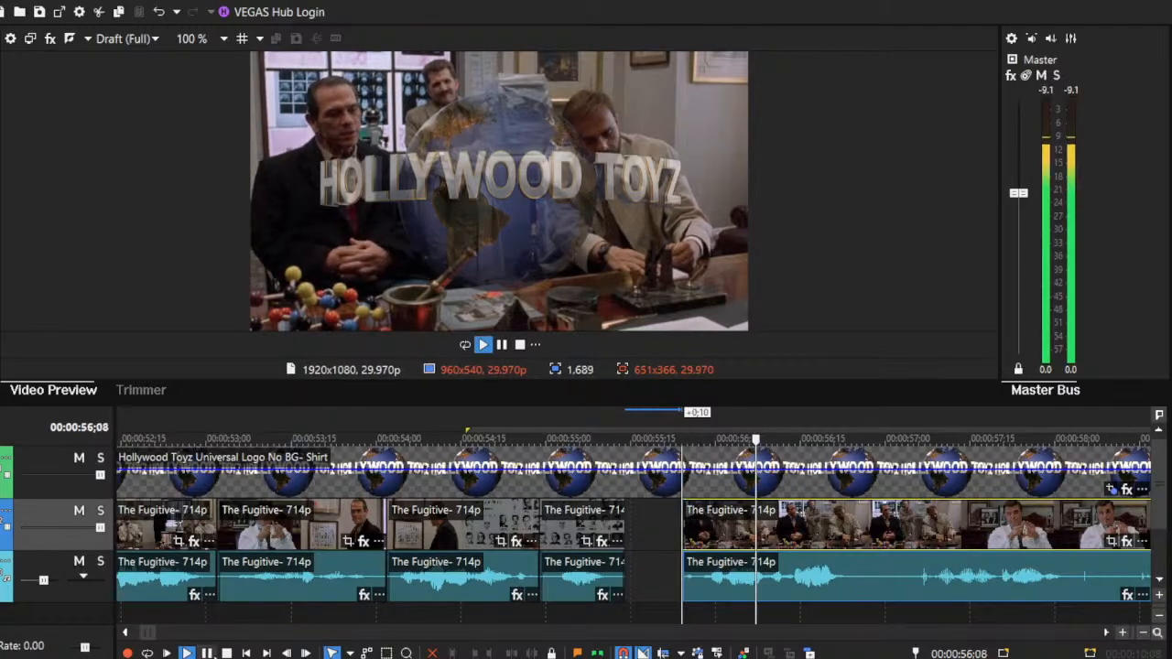
drag(771, 543, 719, 543)
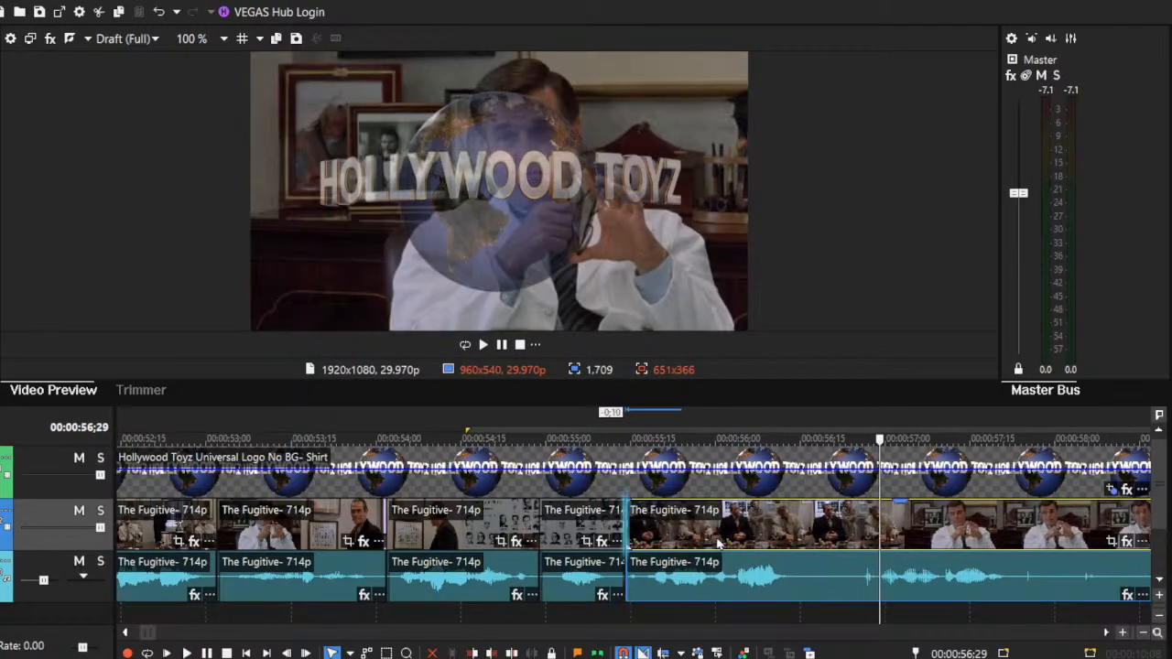
click(806, 532)
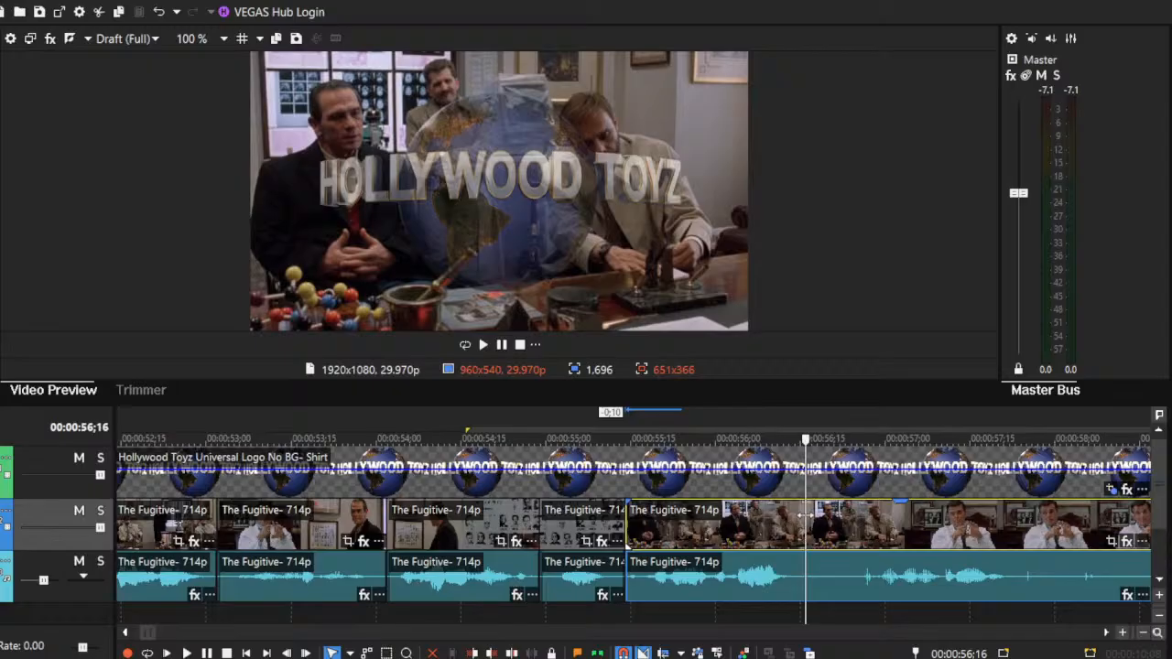
Step: Split The Fugitive at 00:00:56;15, preview the remaining footage, and trim about 5;09 off its start
click(794, 517)
key(s)
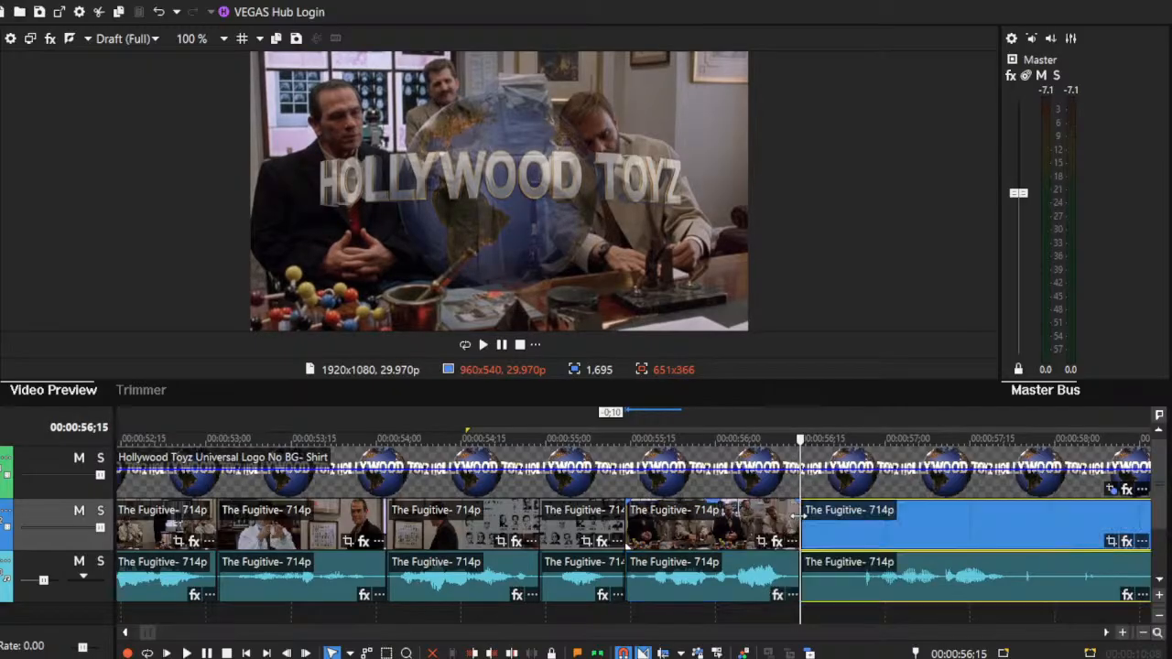
click(1148, 637)
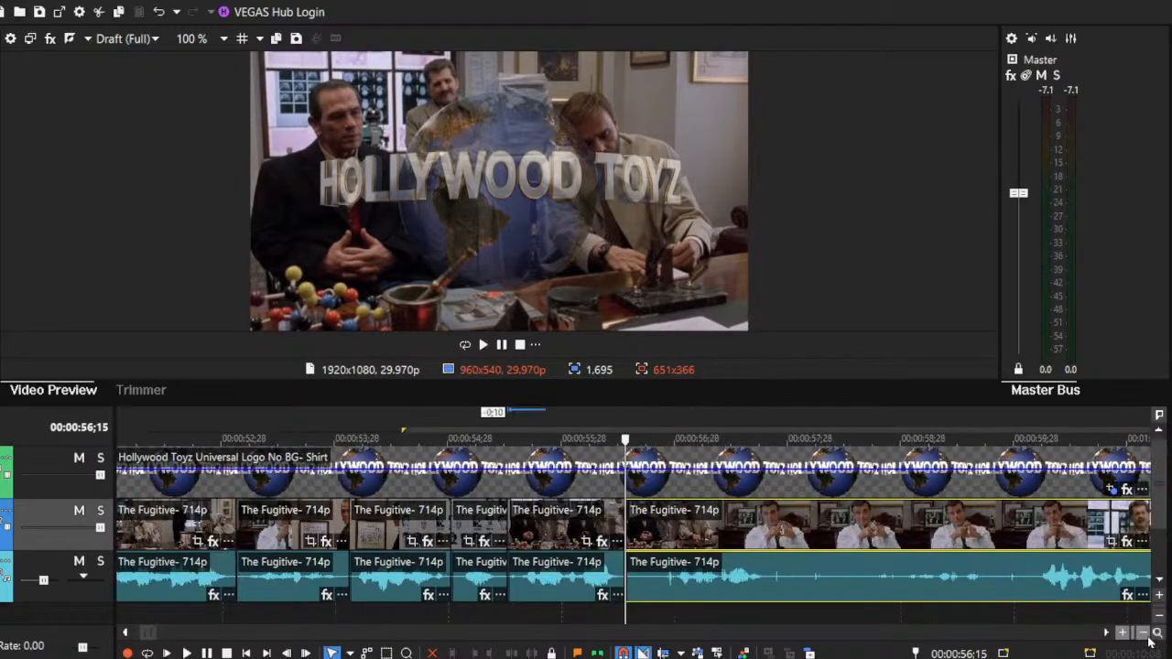
click(187, 653)
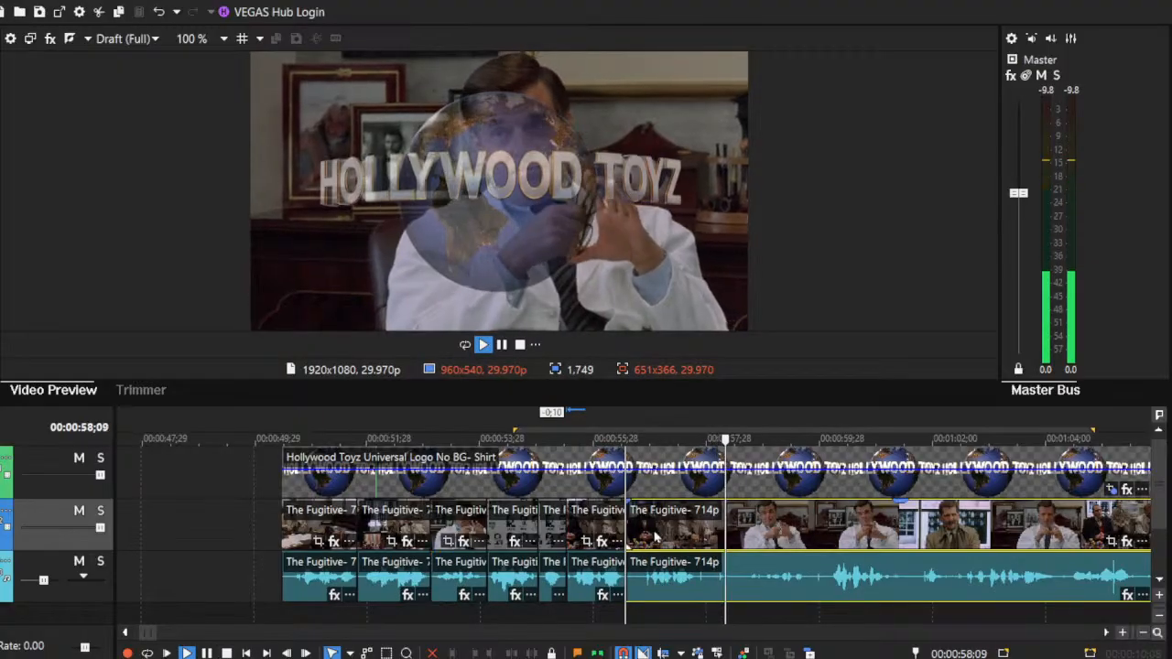
drag(655, 537, 931, 526)
Step: Preview the remaining footage, trim its start to about 00:01:05;29 and move it back to about 00:00:57;00
click(1143, 633)
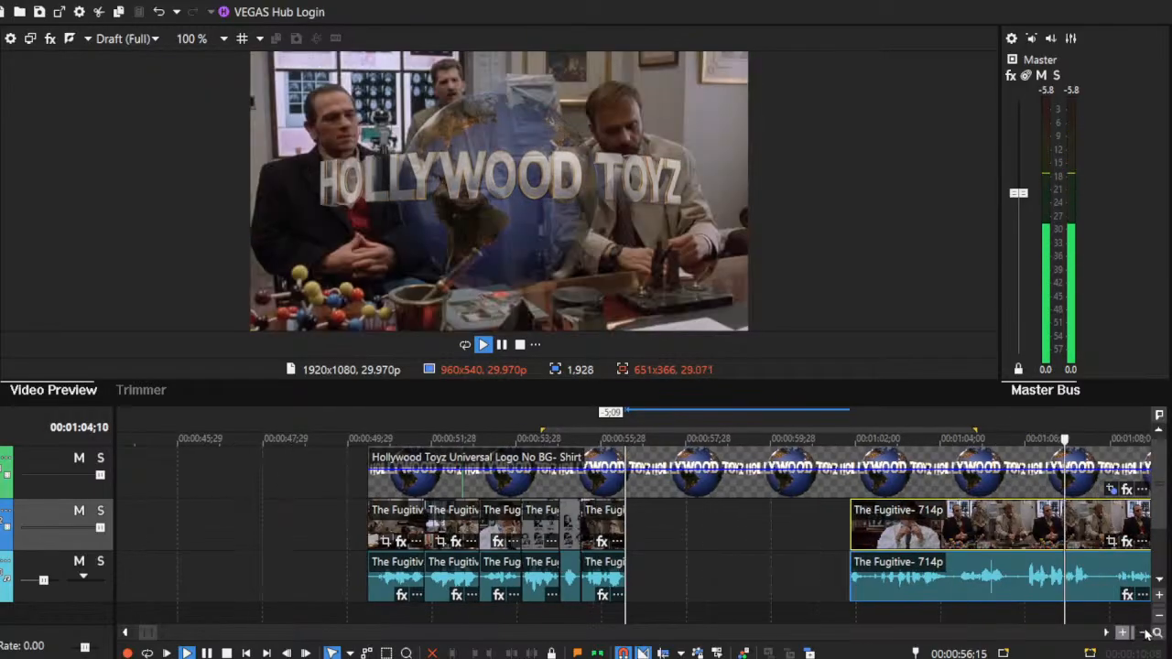
click(1107, 633)
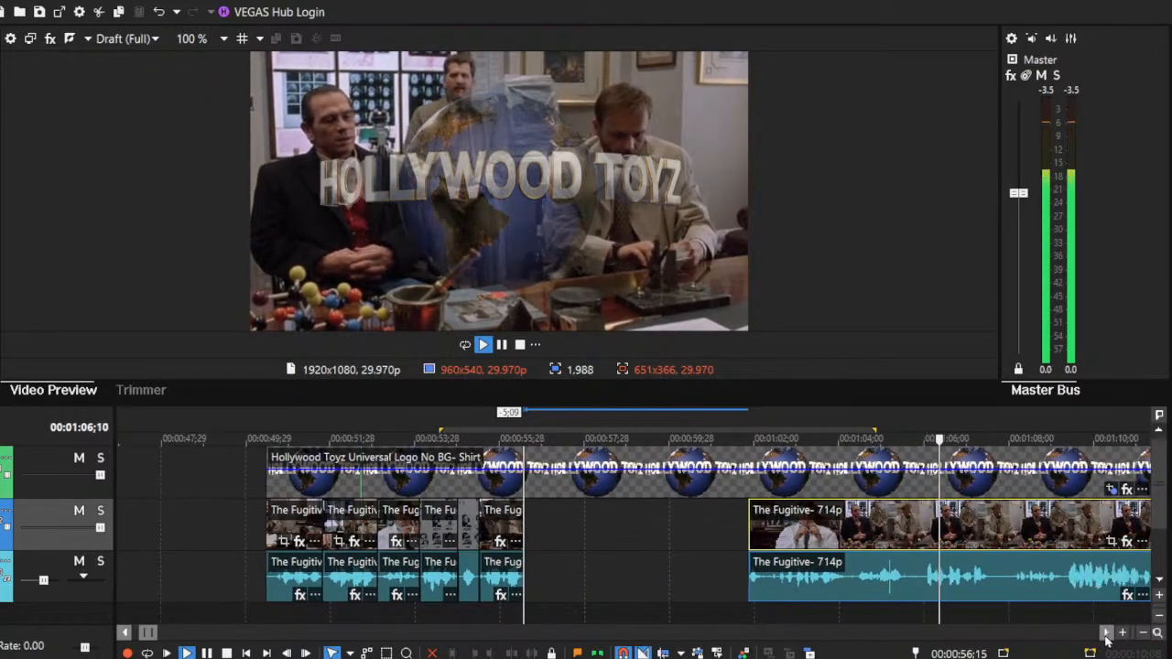
click(1106, 633)
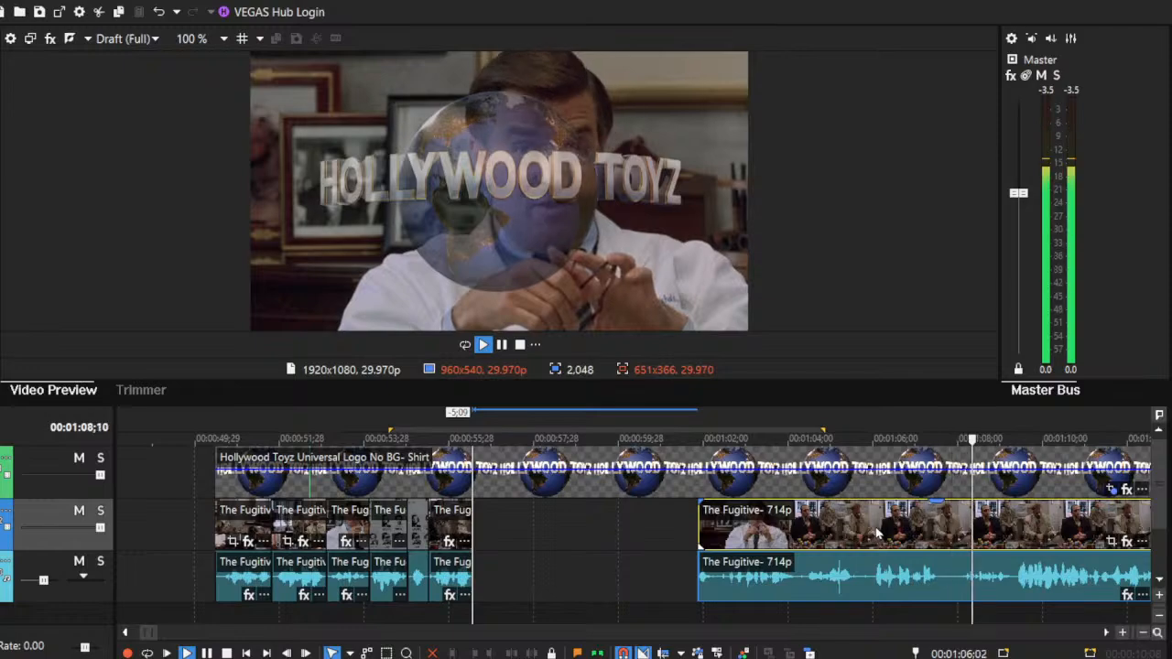
click(871, 528)
key(space)
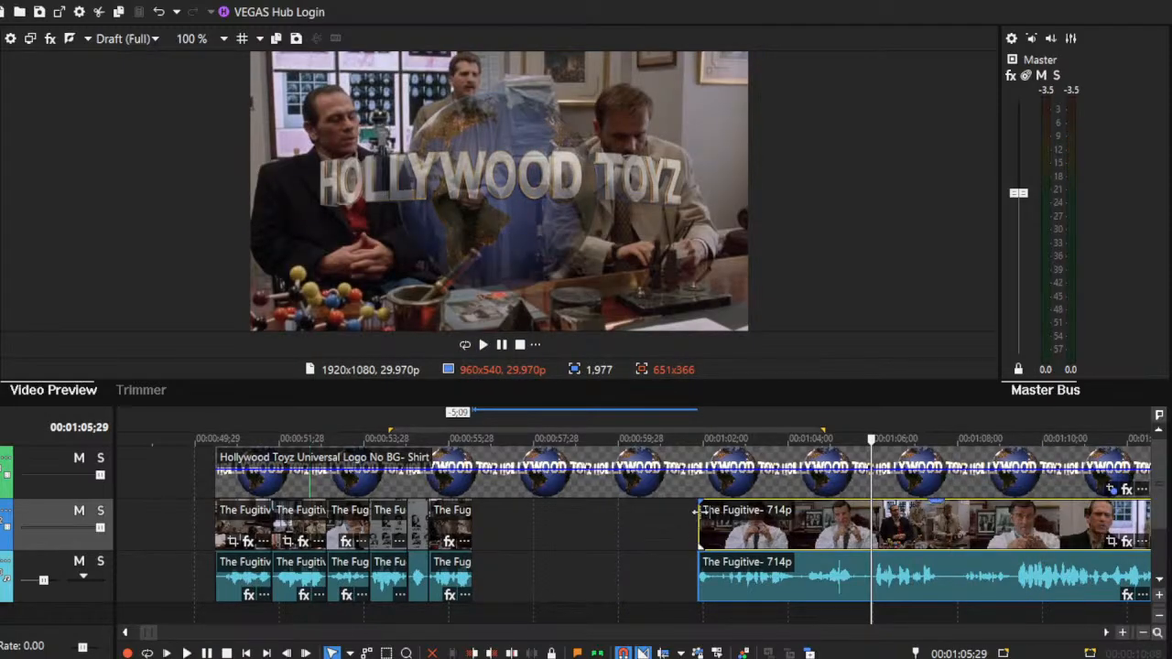
drag(735, 515, 510, 541)
click(500, 523)
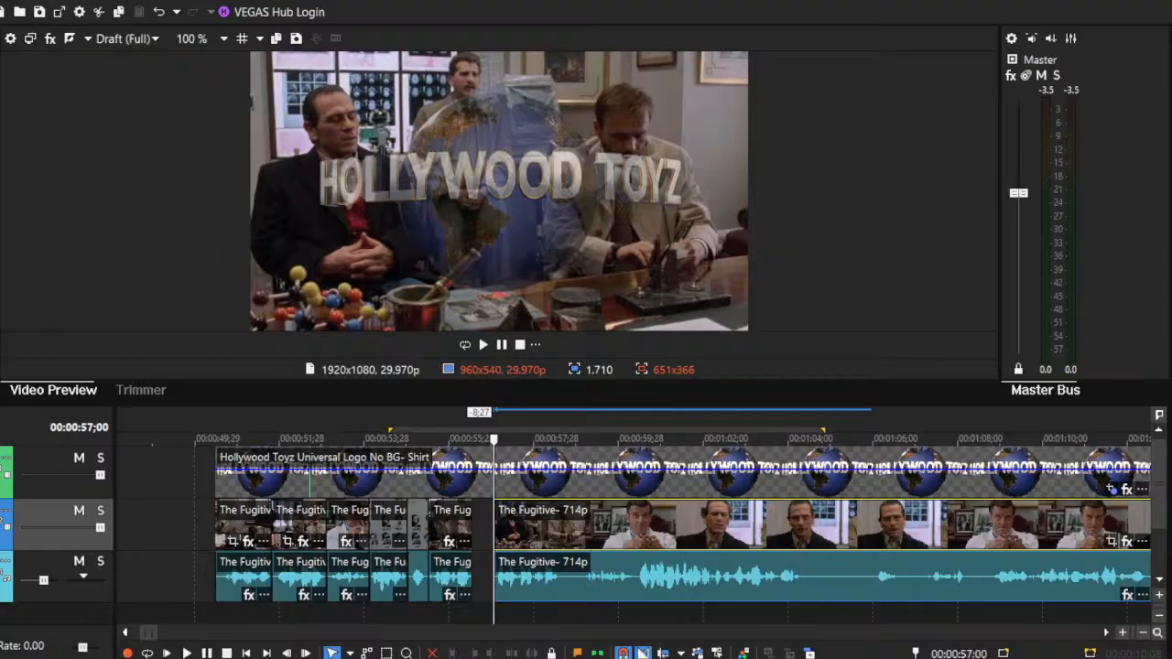
Step: Trim about 0;02 off the last segment's start and 0;01 off the preceding clip's end, closing the gap between them
click(1122, 633)
click(1122, 634)
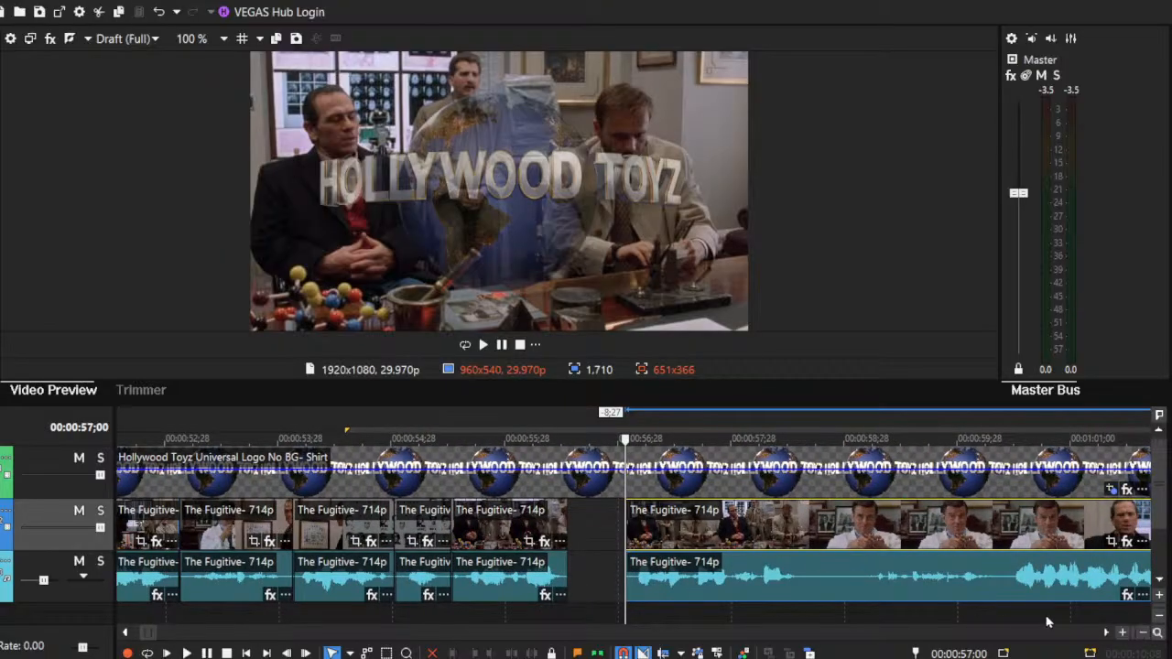
click(1124, 633)
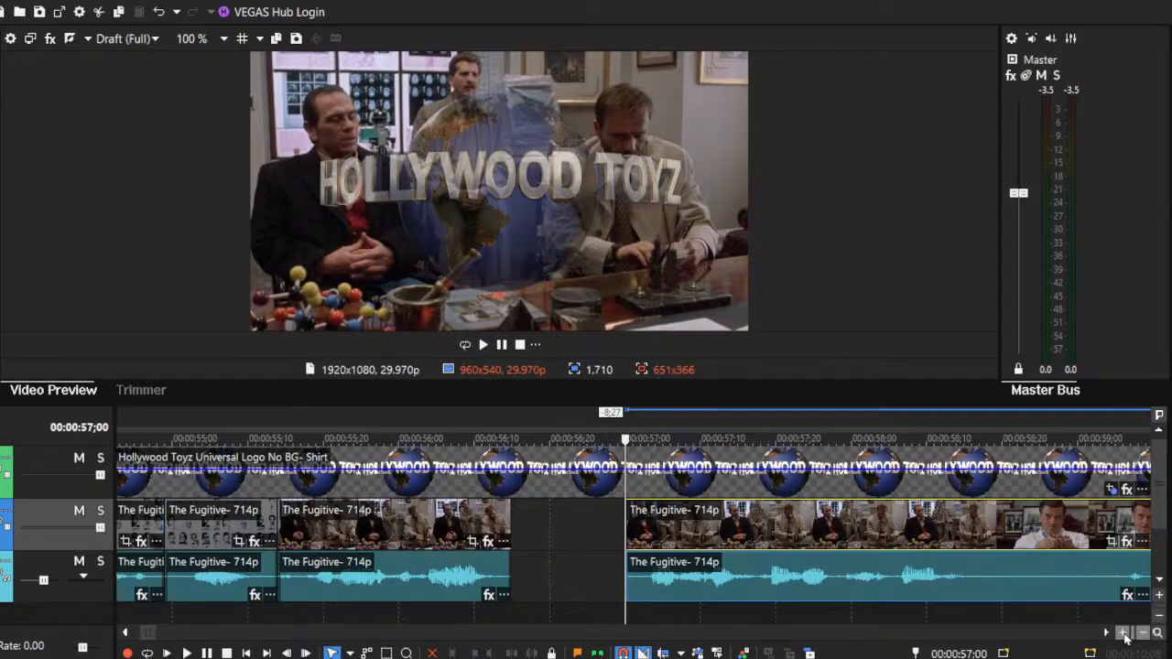
drag(622, 519, 640, 536)
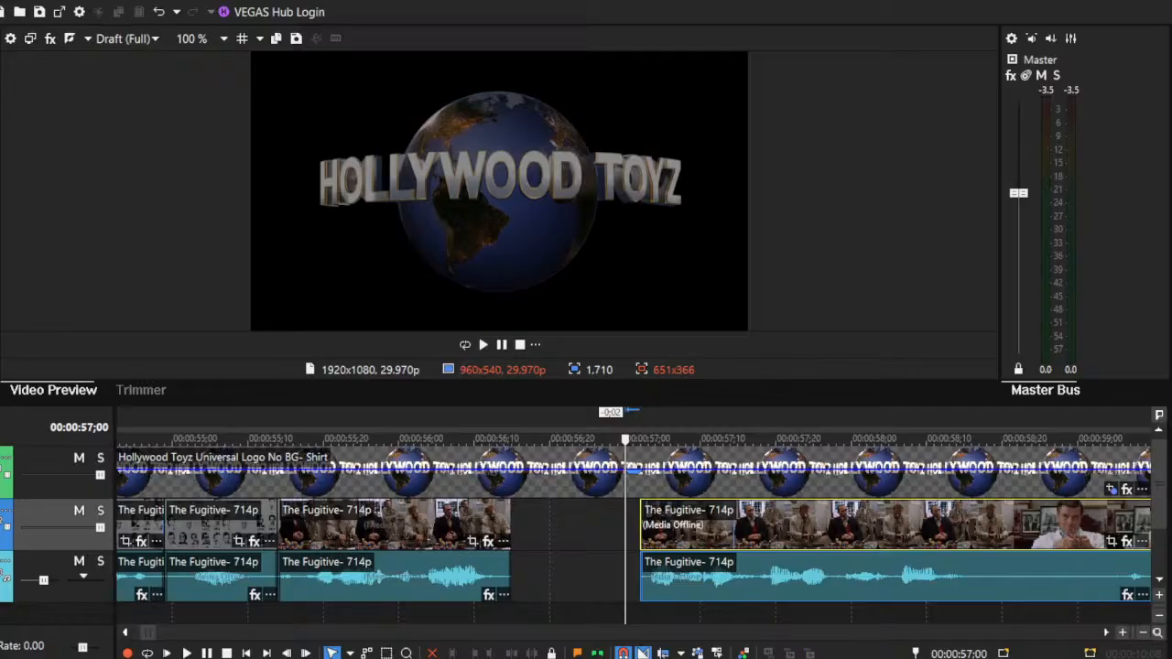
drag(514, 515, 503, 518)
click(639, 554)
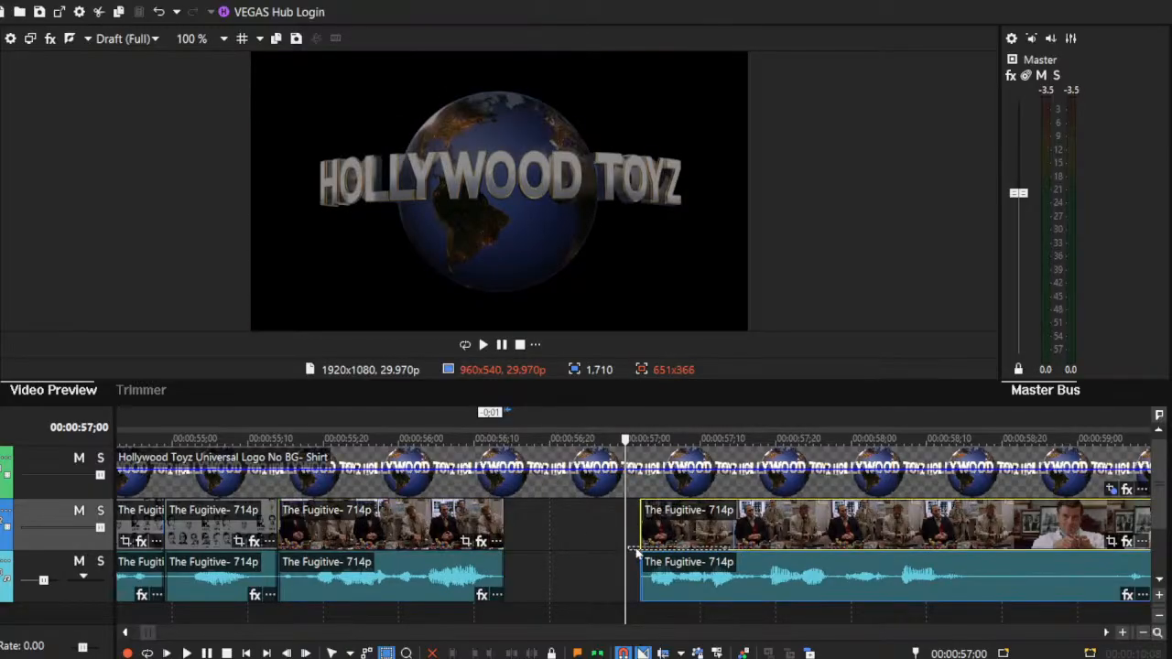
drag(756, 522, 618, 527)
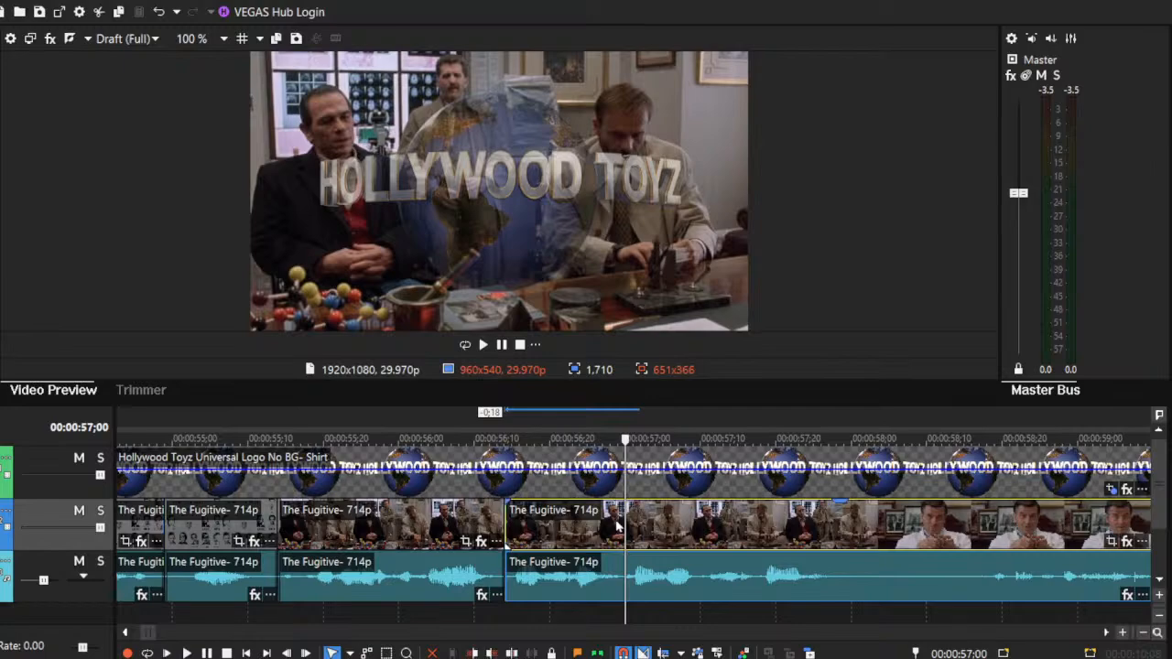
Step: Play from the end of the preceding clip to check the new cut, then split The Fugitive at 00:00:57;29
click(460, 525)
click(186, 653)
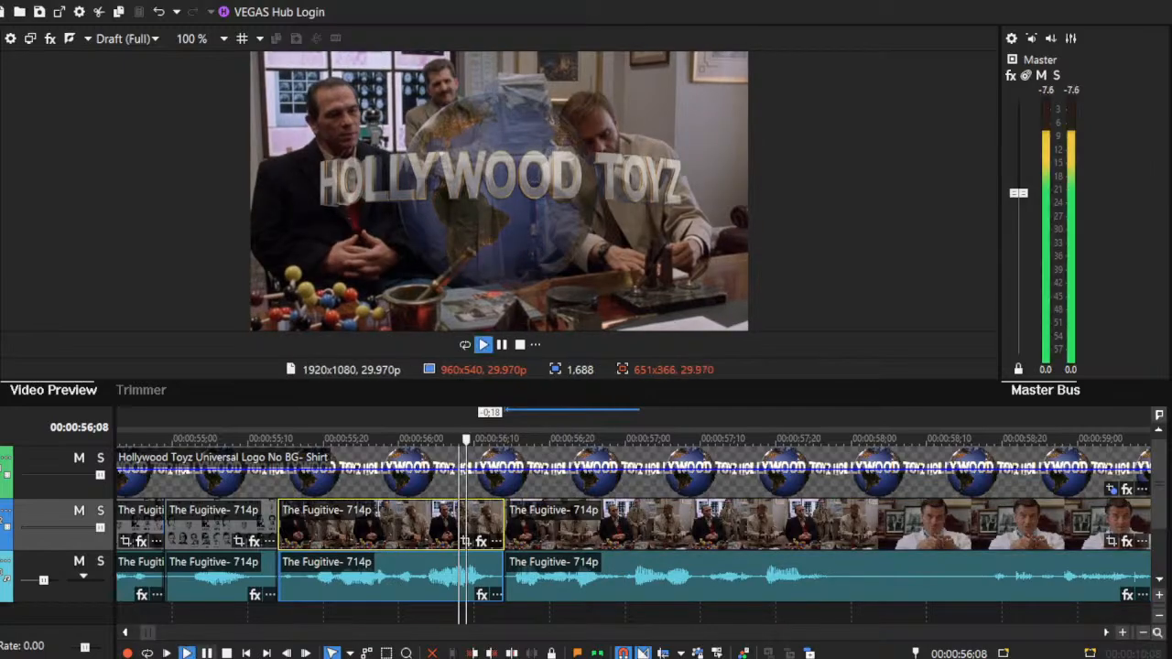
key(space)
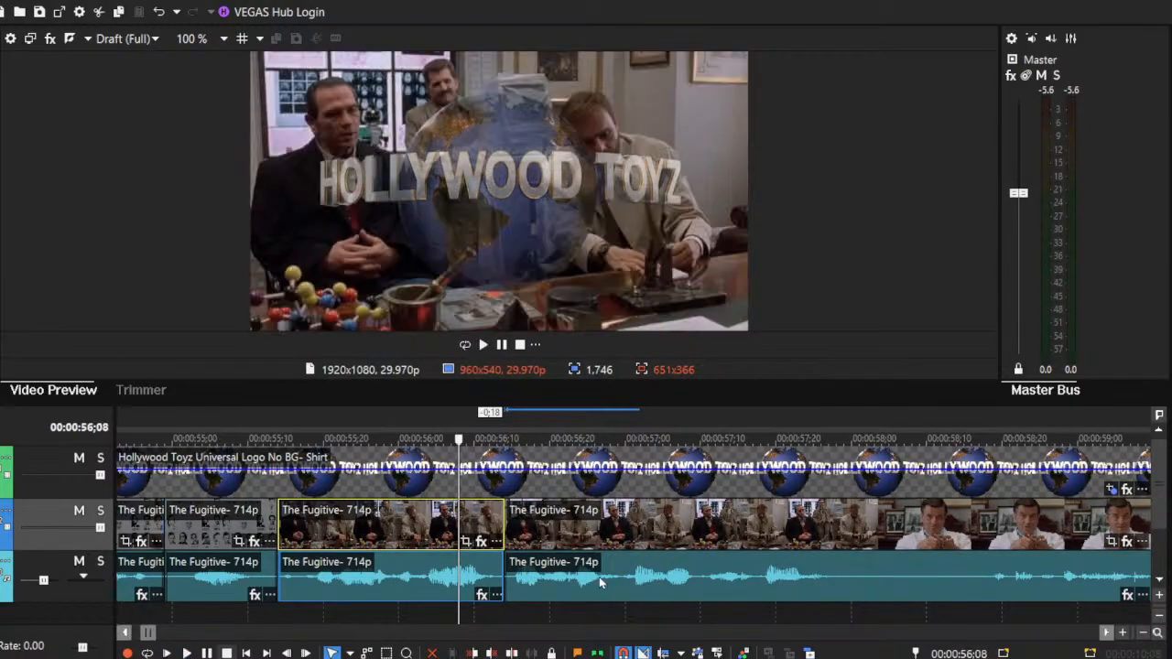
click(843, 528)
key(s)
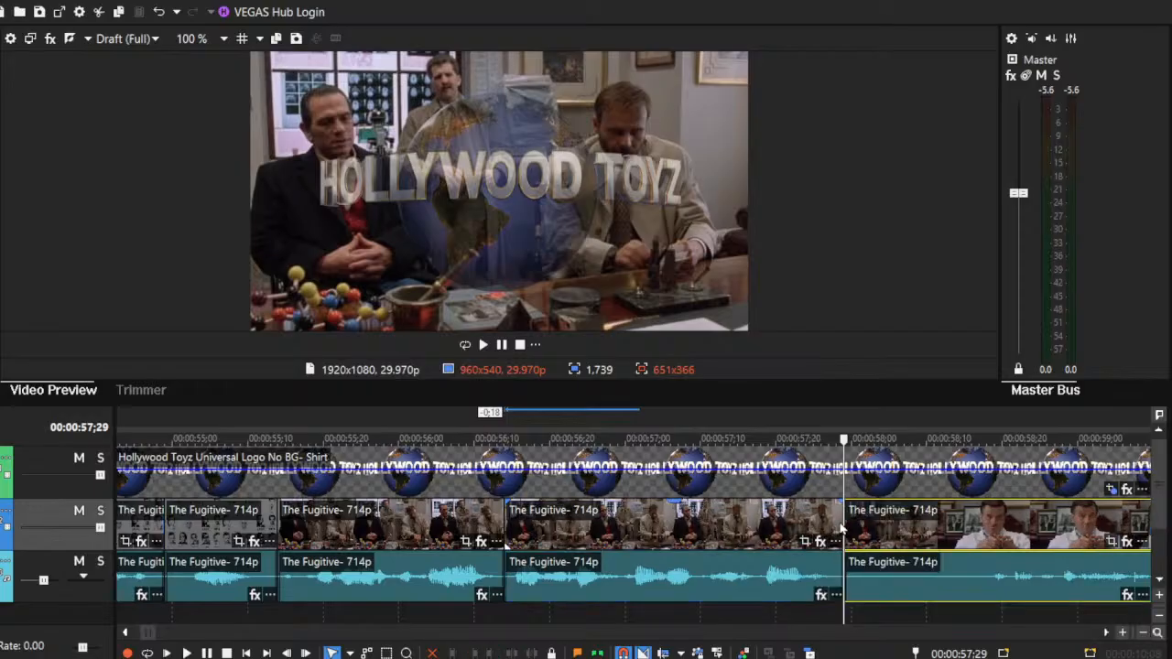
Step: Trim about 1;26 off the start of the last segment and move it back against the clip ending at 00:00:57;29
click(1144, 633)
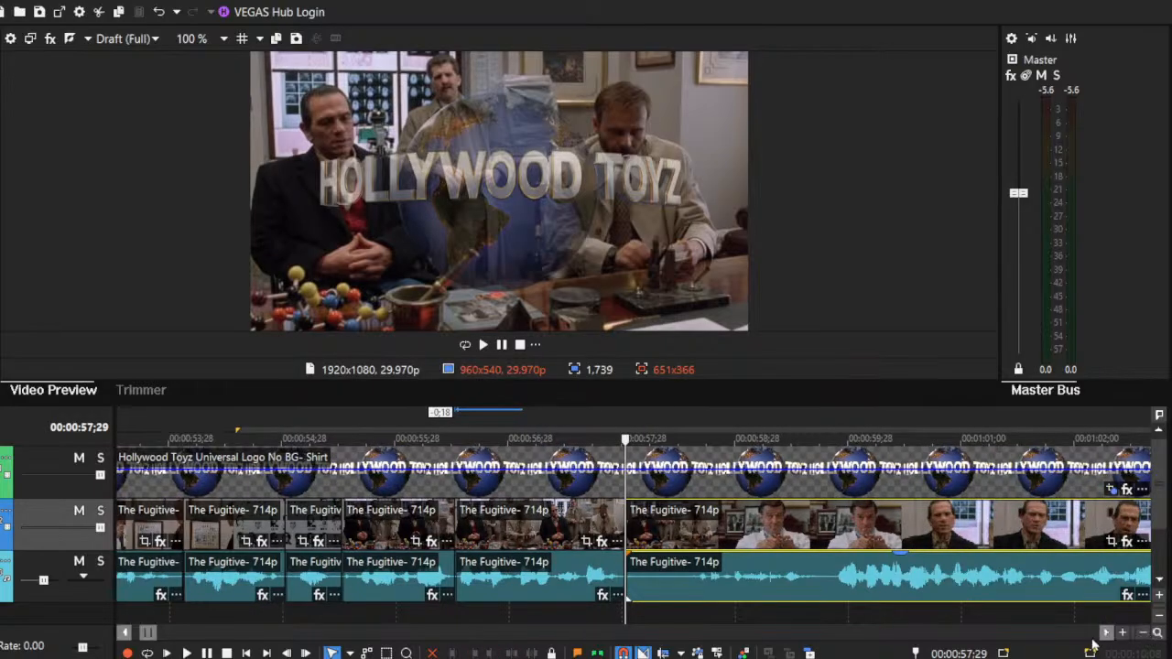
click(1105, 633)
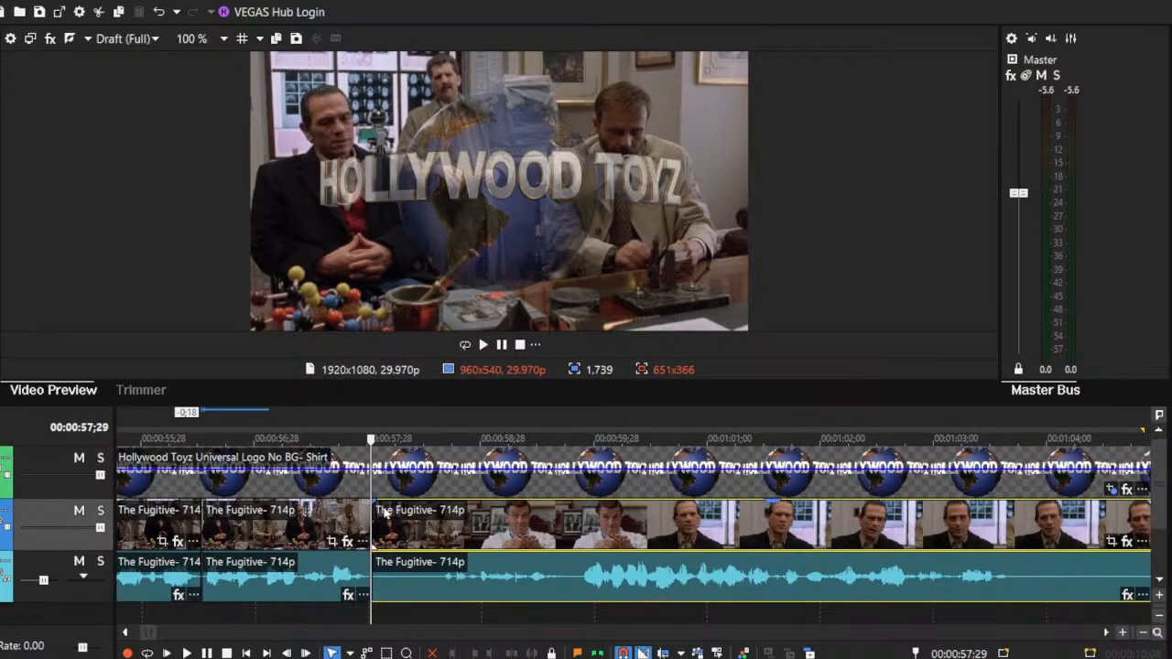
drag(375, 522, 582, 536)
click(583, 536)
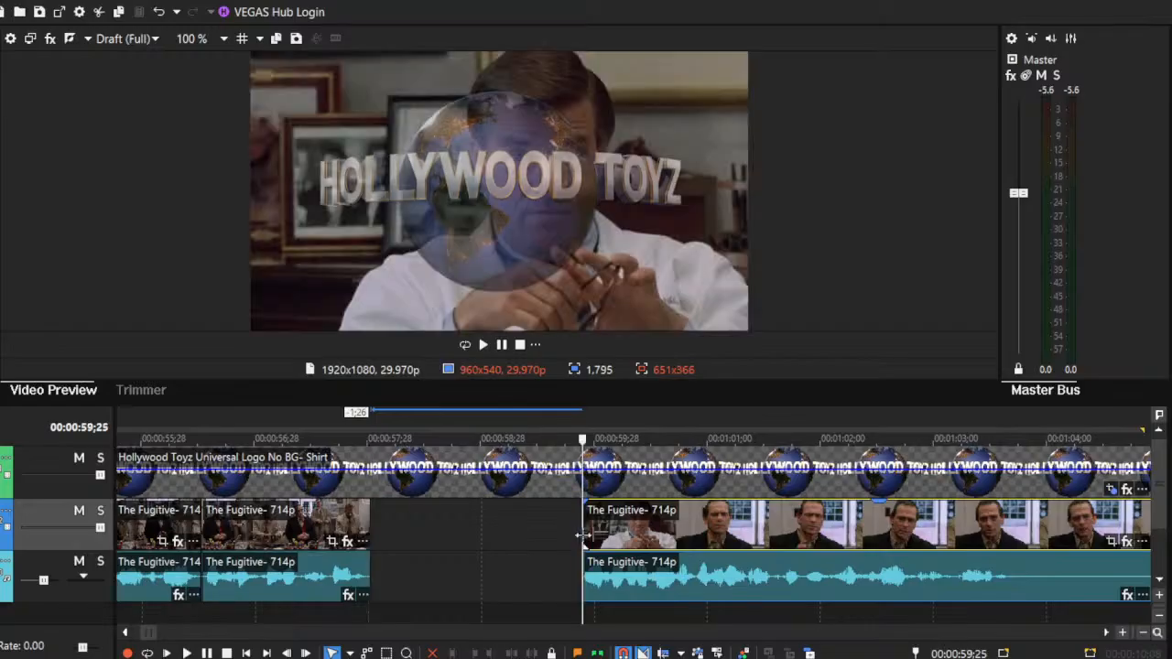
key(space)
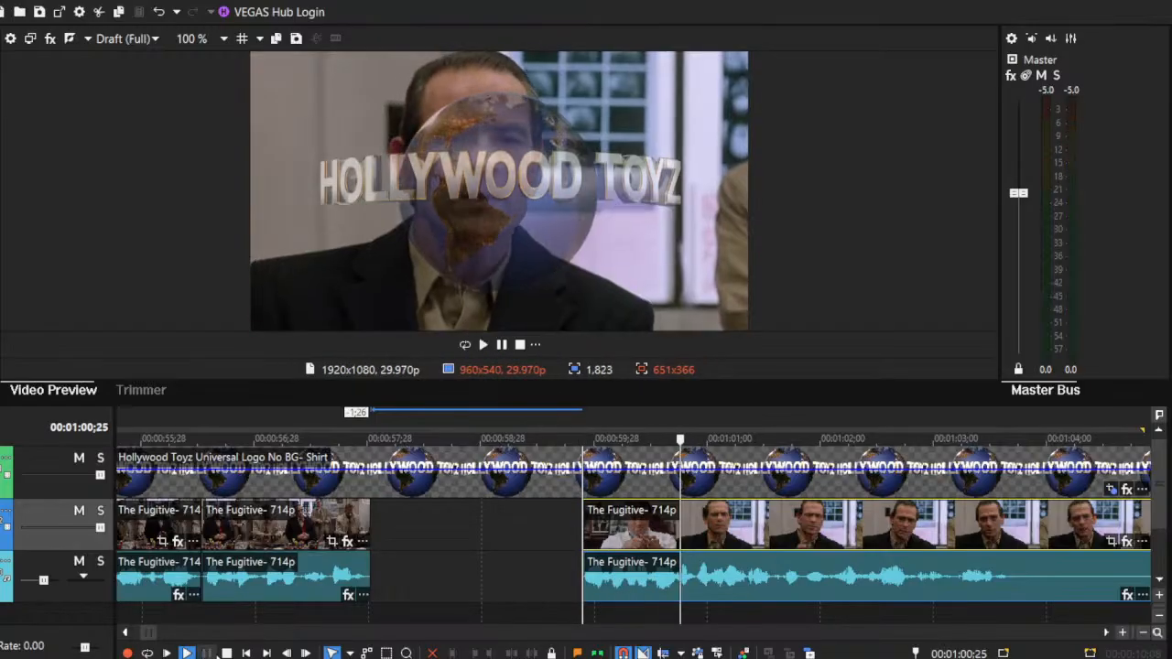
drag(644, 536, 427, 536)
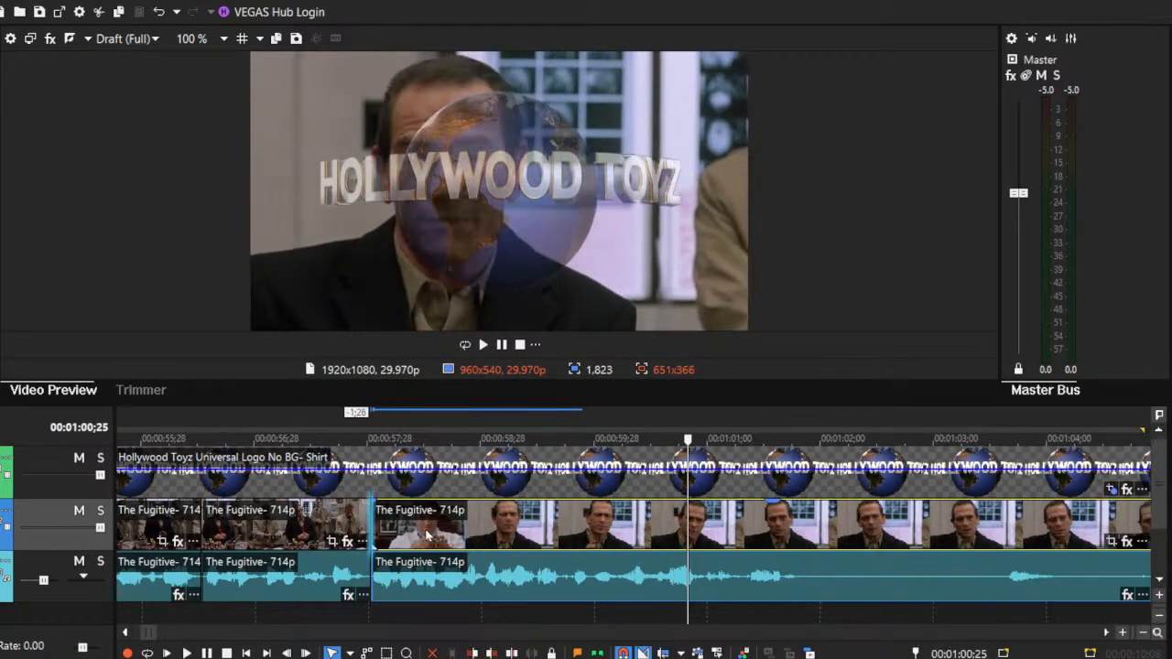
Step: Preview the segment from 00:00:58;07, then cut about 1;21 of The Fugitive from 00:01:01;27 onward and close the gap
click(403, 536)
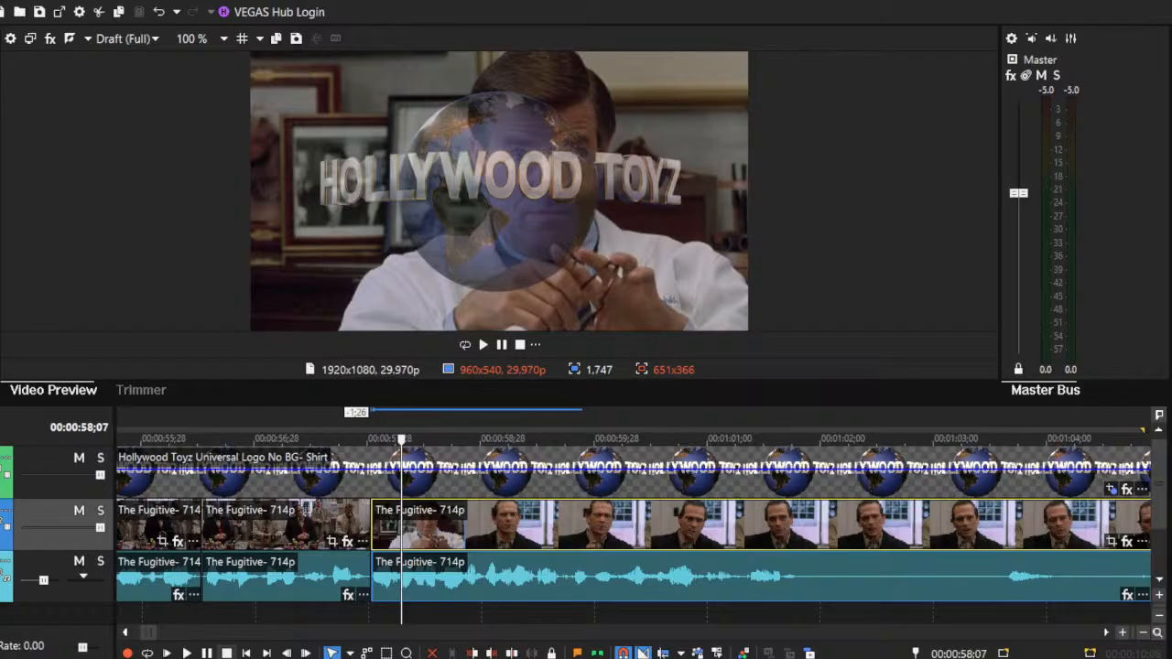
click(188, 653)
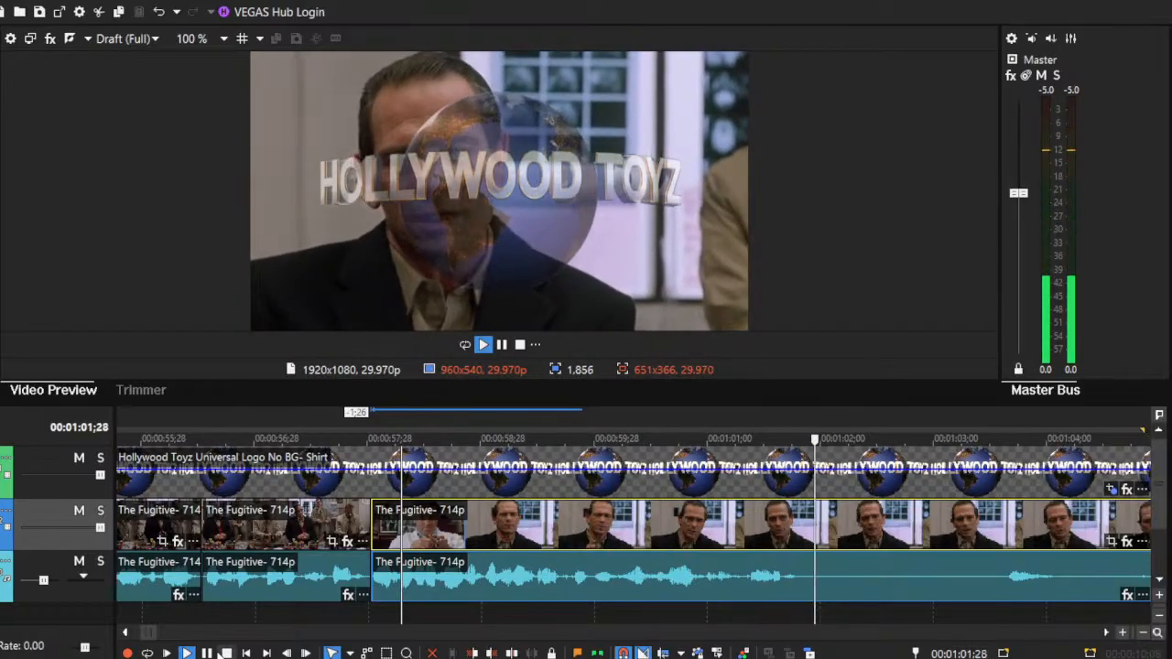
click(809, 530)
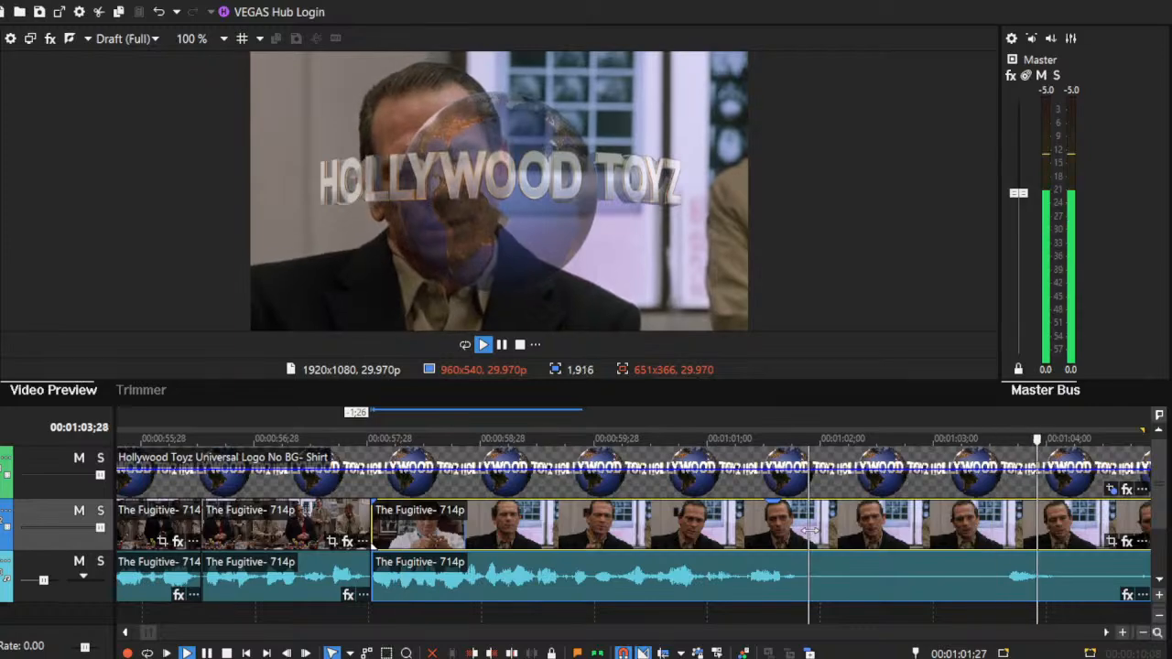
key(s)
key(space)
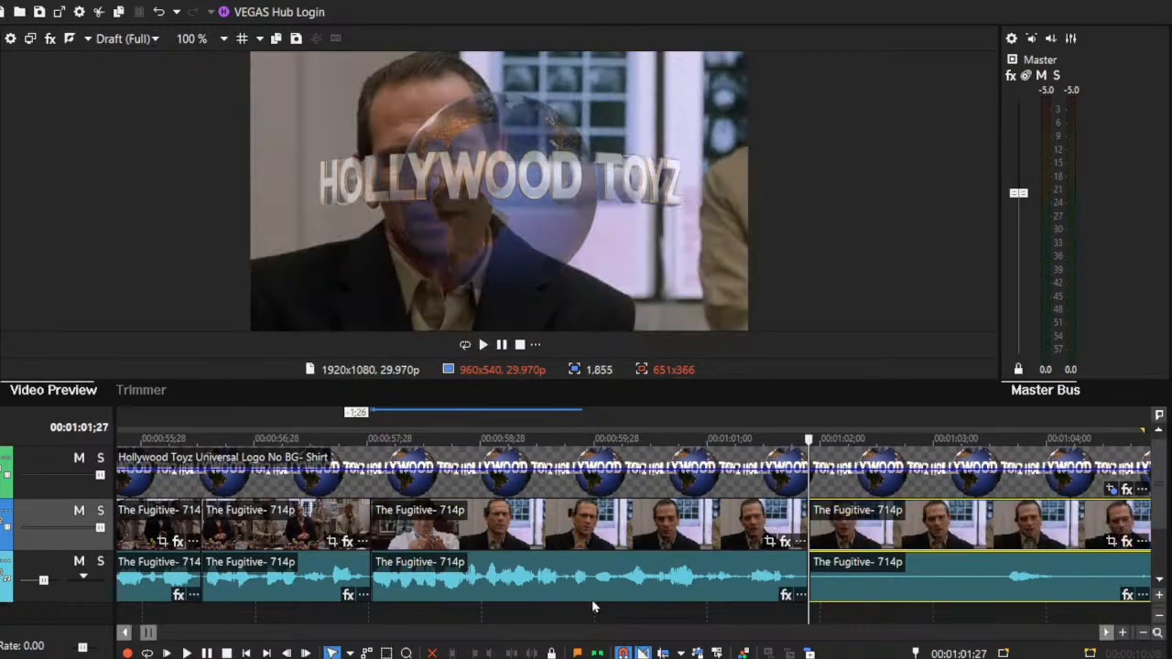
drag(808, 514, 854, 526)
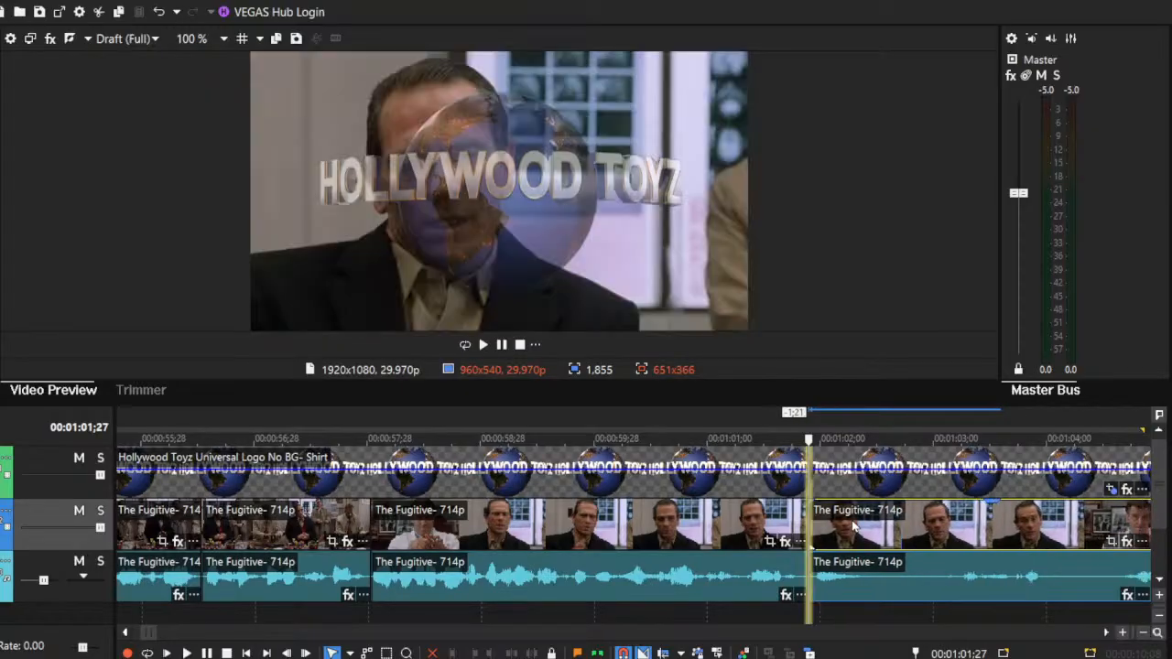
Step: Check the new cut by playback, then split The Fugitive at 00:01:02;17 and trim the following segment's start, keeping it joined
click(745, 523)
key(space)
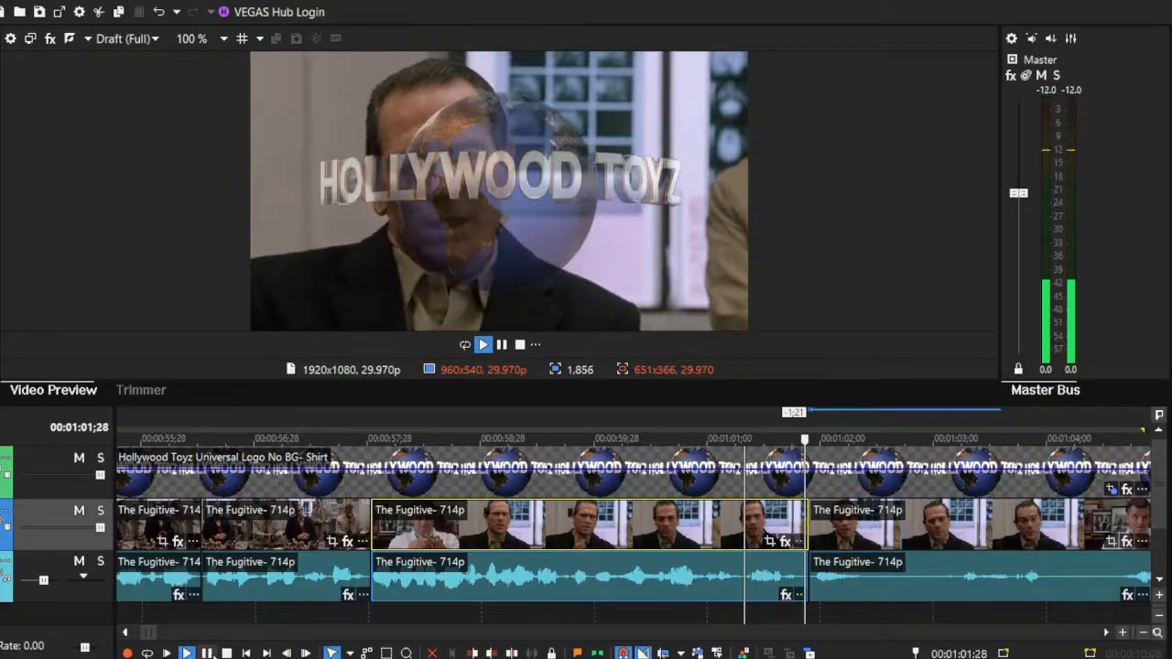
click(872, 531)
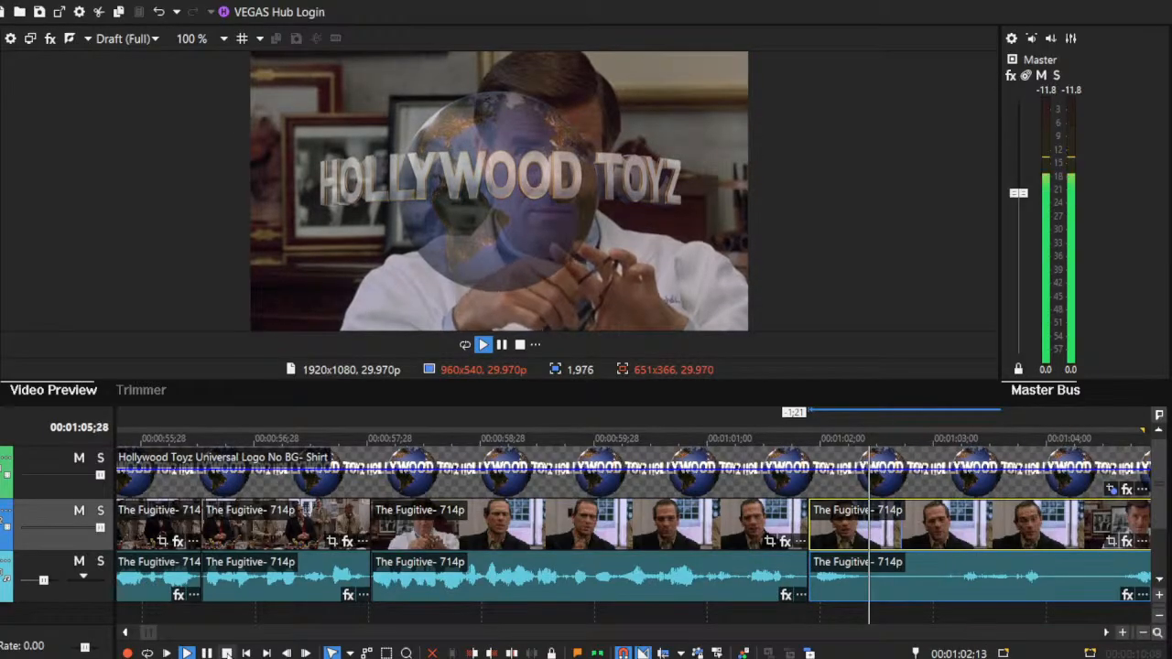
key(space)
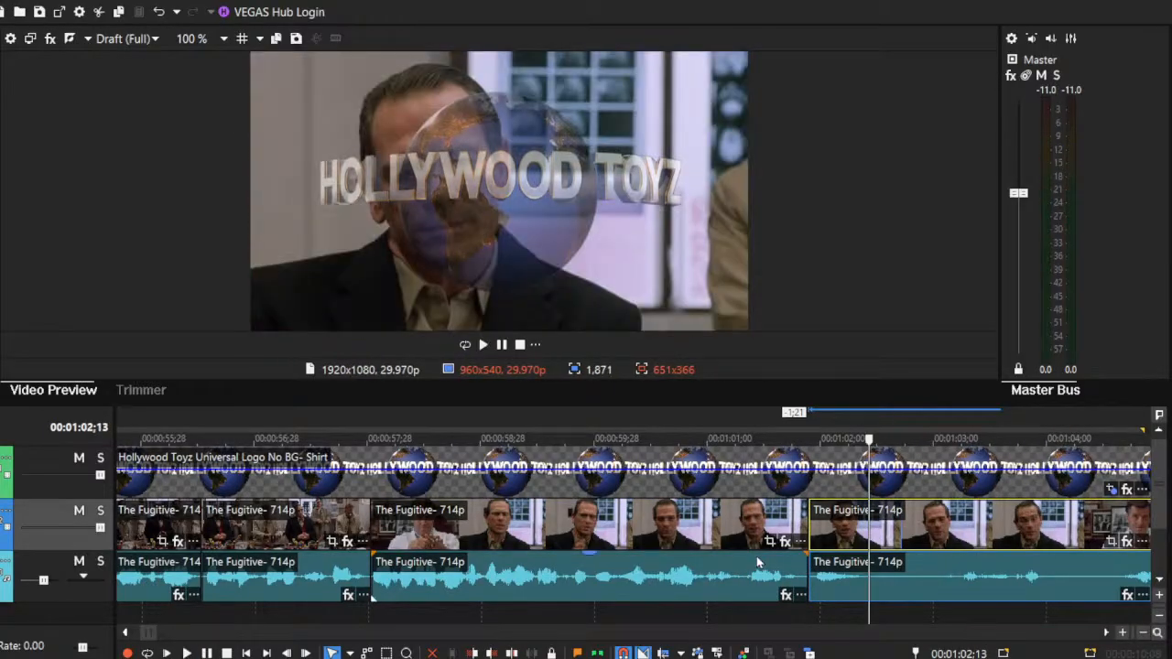
click(883, 519)
key(s)
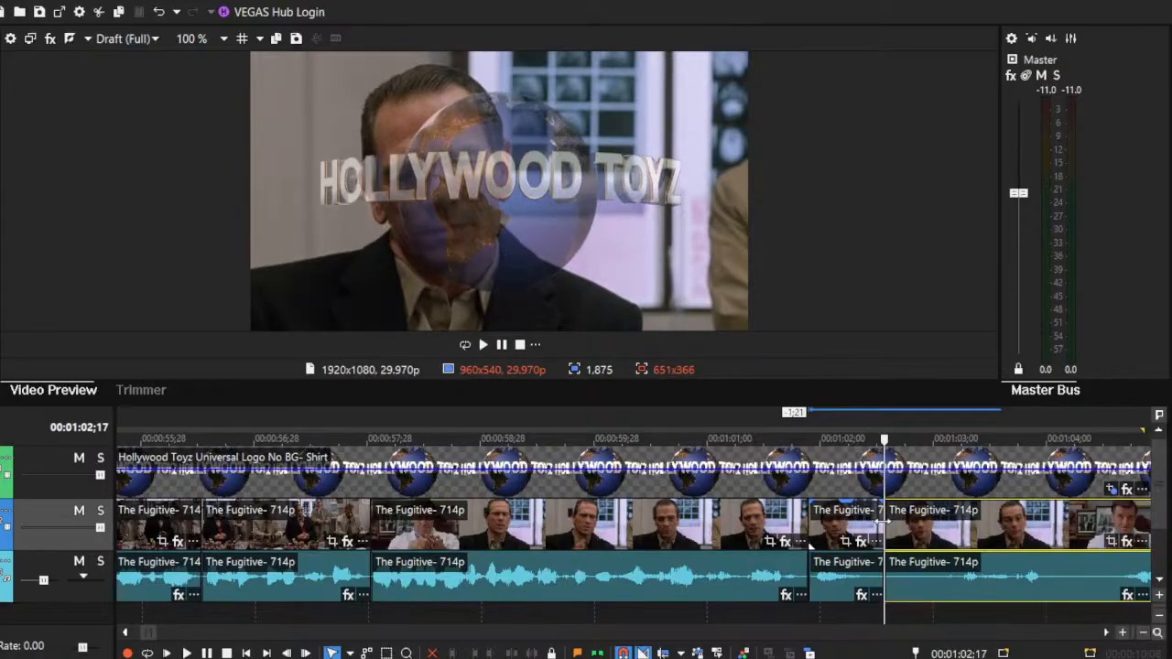
mouse_move(934, 526)
mouse_down()
mouse_move(1008, 531)
mouse_move(940, 530)
mouse_up()
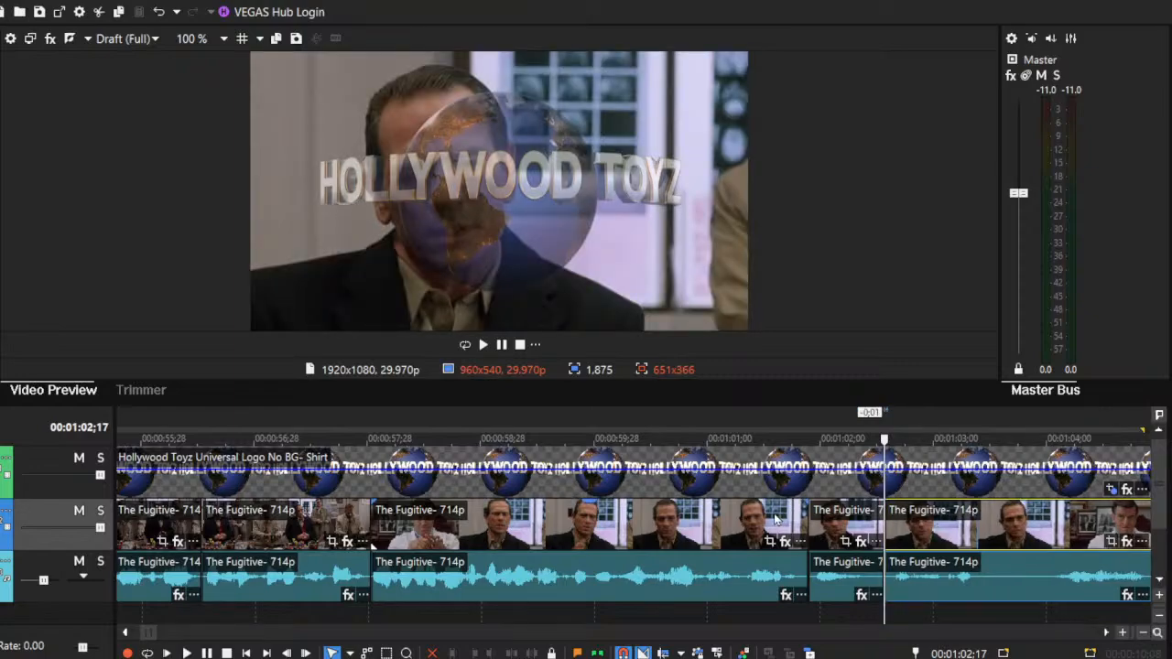
Step: Play from 00:01:01;18 to check the cut, then split The Fugitive at 00:01:03;13 and trim the following segment's start by about 0;17, keeping it joined
click(776, 520)
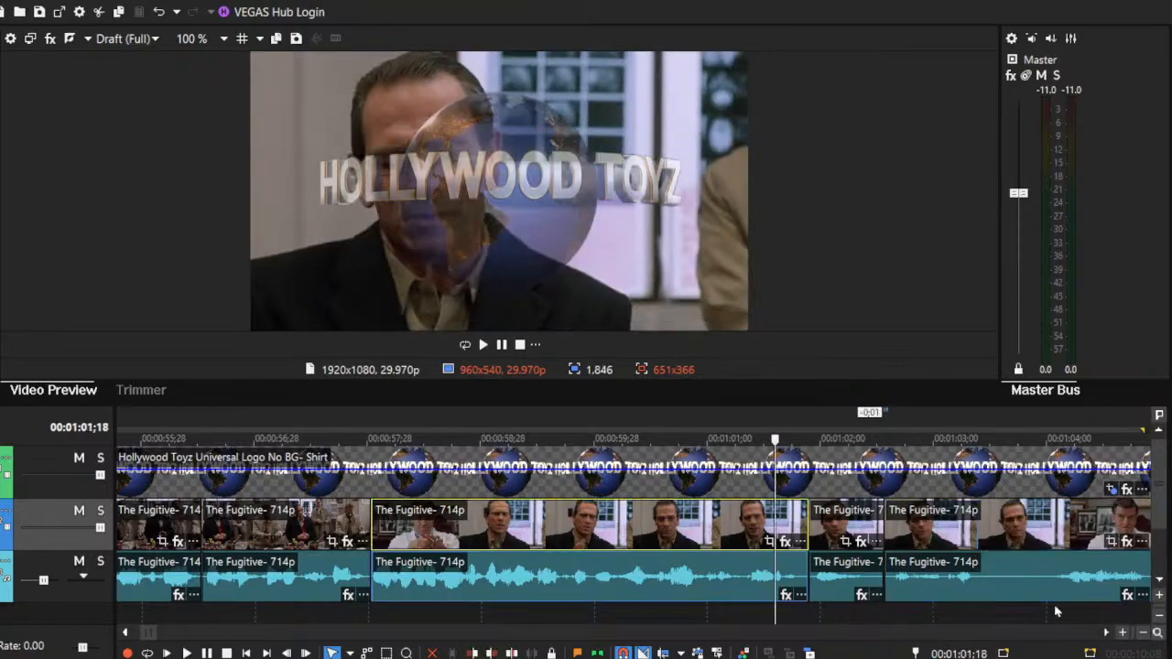
drag(1108, 635, 1104, 635)
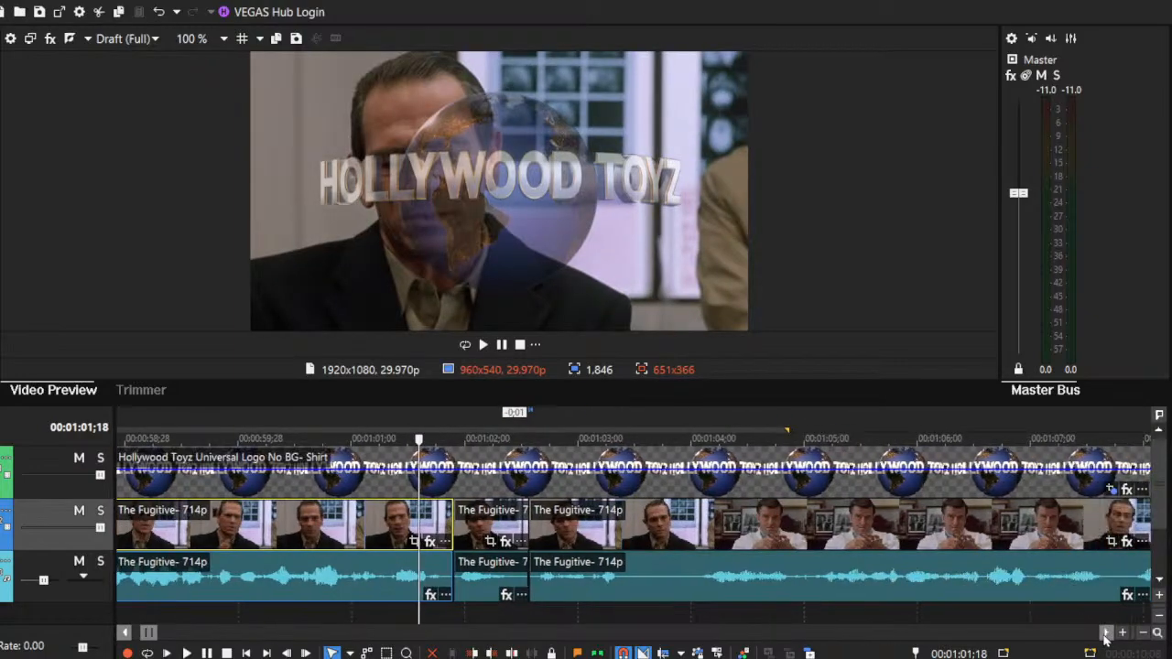
click(188, 653)
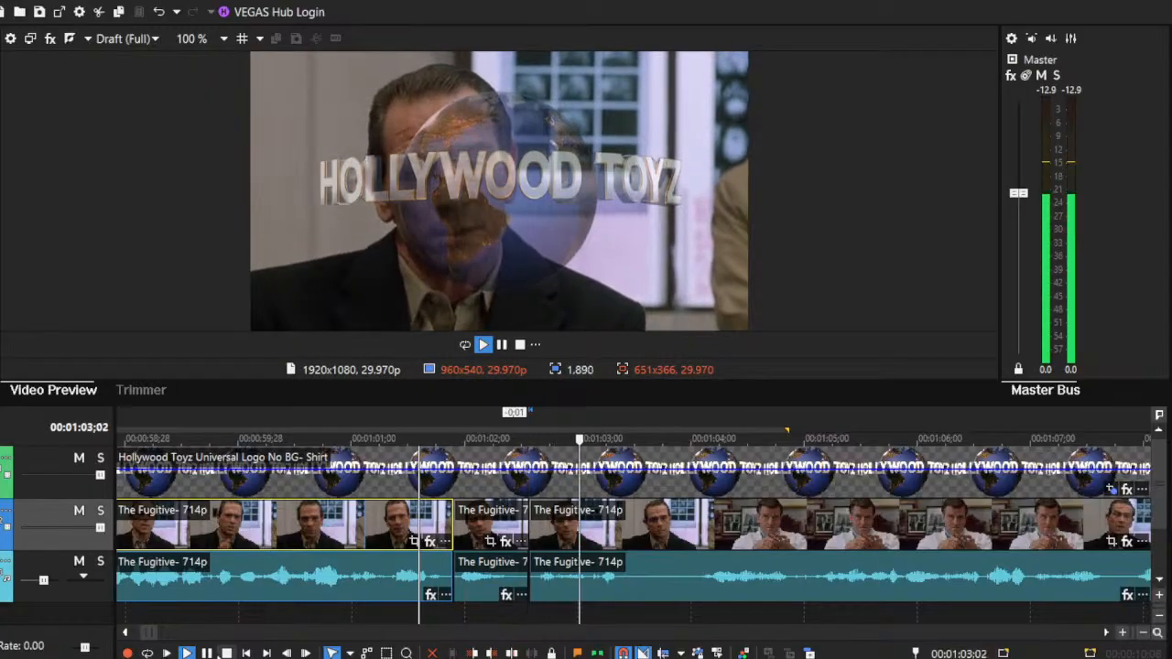
click(627, 529)
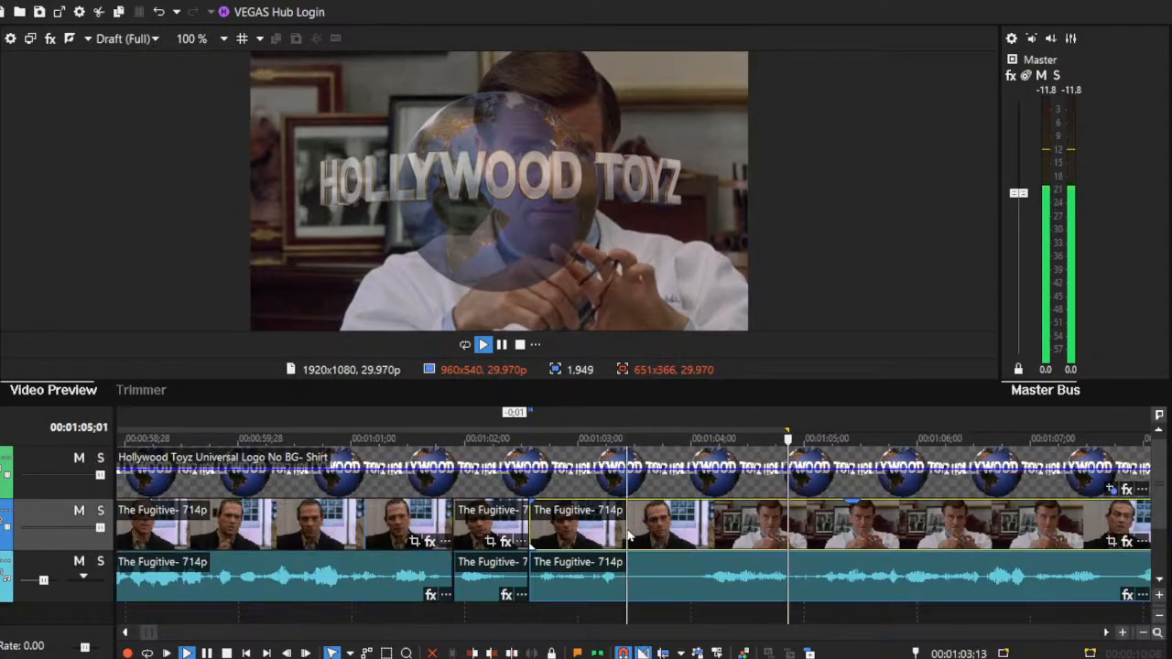
key(s)
key(space)
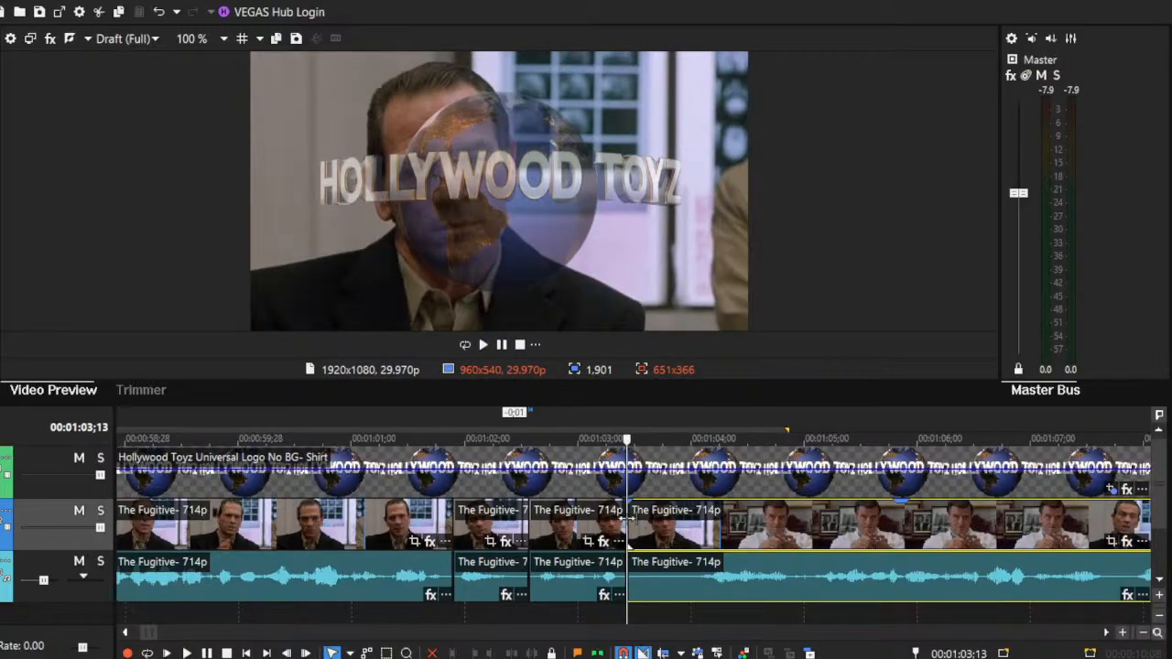
drag(629, 518, 676, 520)
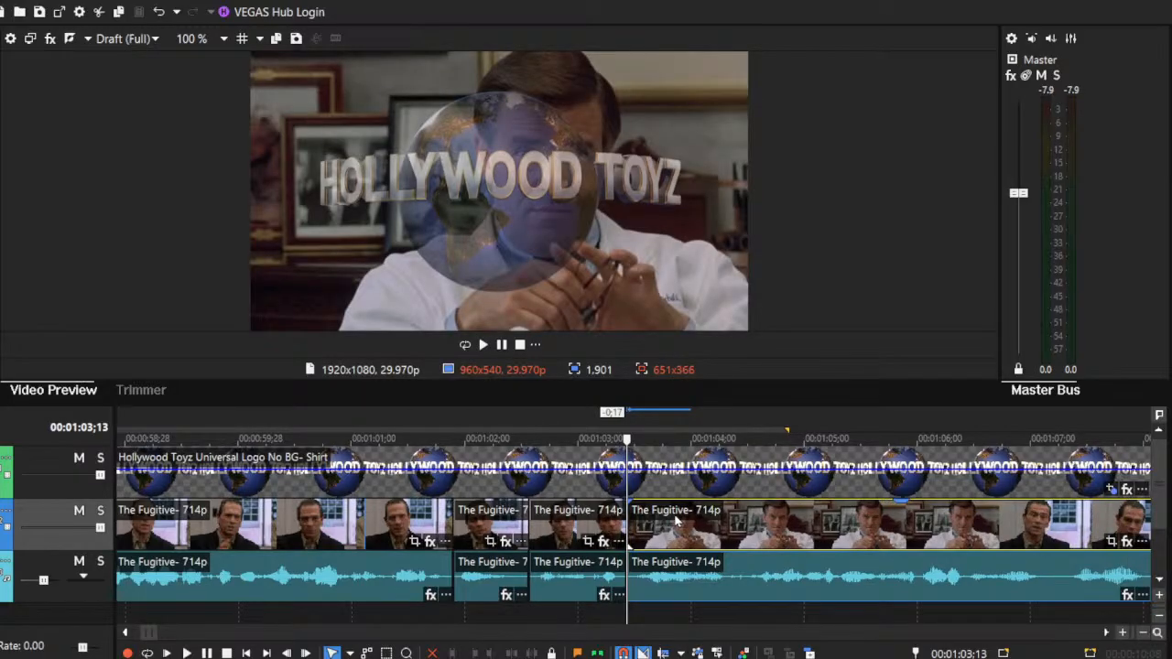
Step: Check the new cut by playback from 00:01:02;21, then split The Fugitive at 00:01:08;06
click(544, 527)
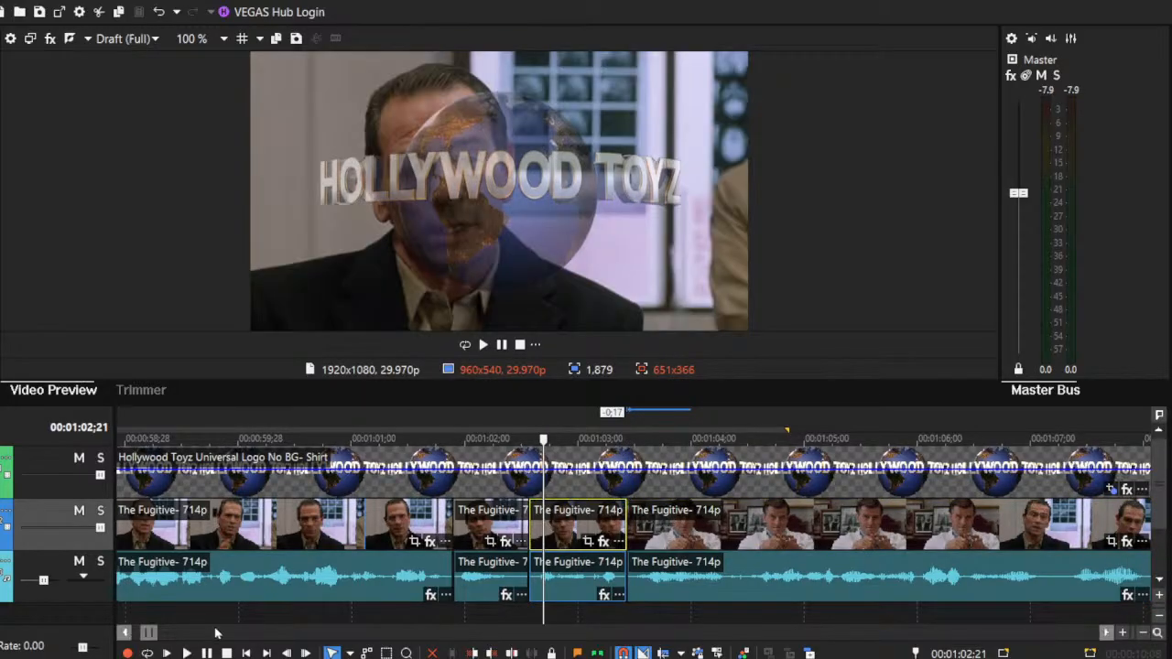
click(186, 652)
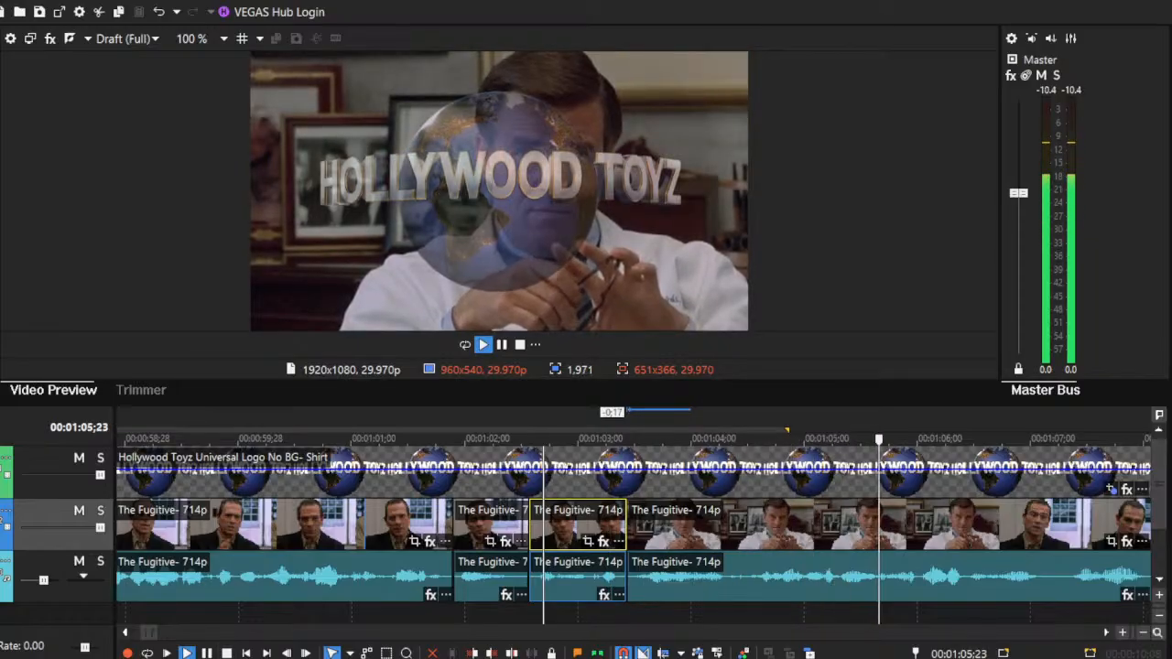
click(1141, 633)
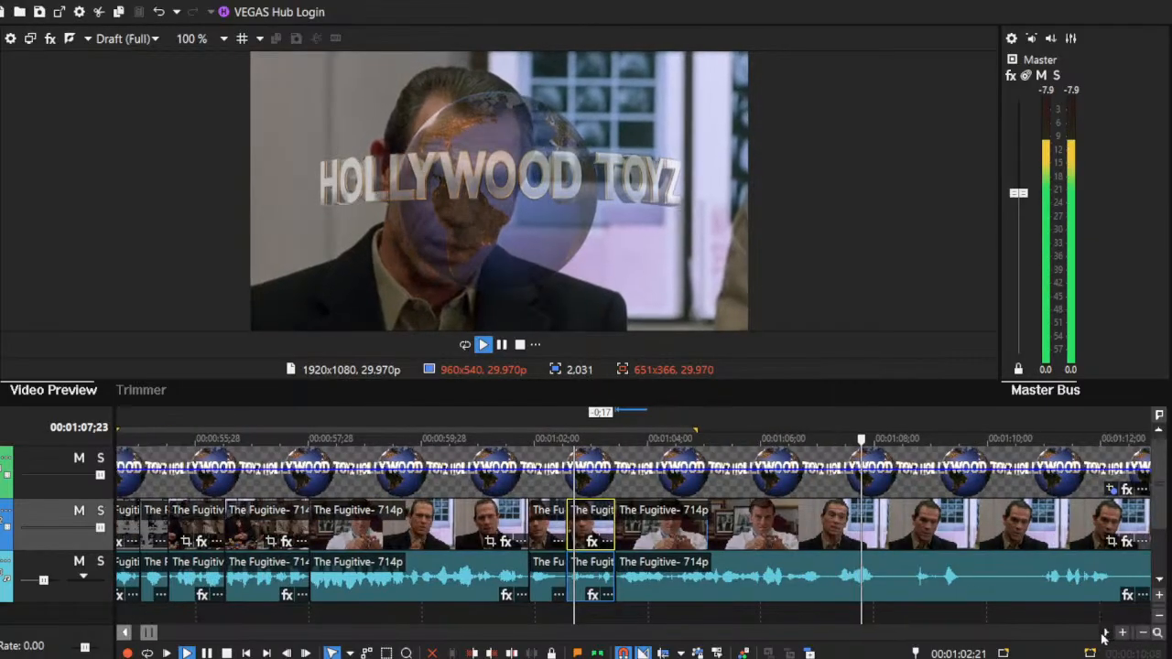
click(1106, 634)
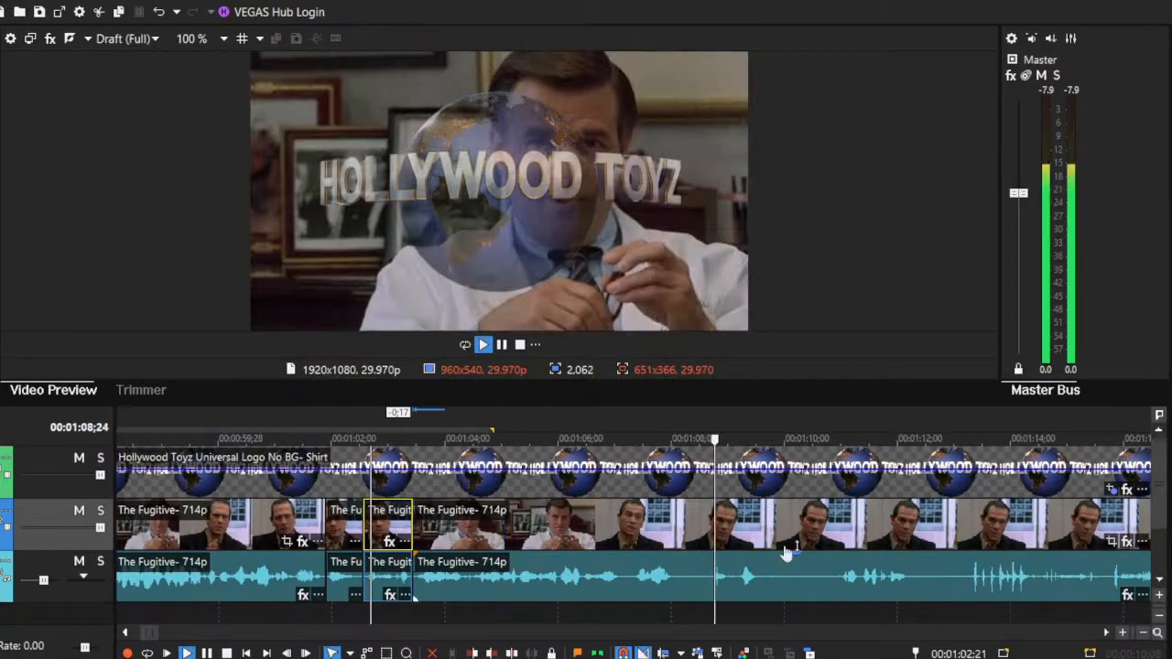
click(682, 533)
key(s)
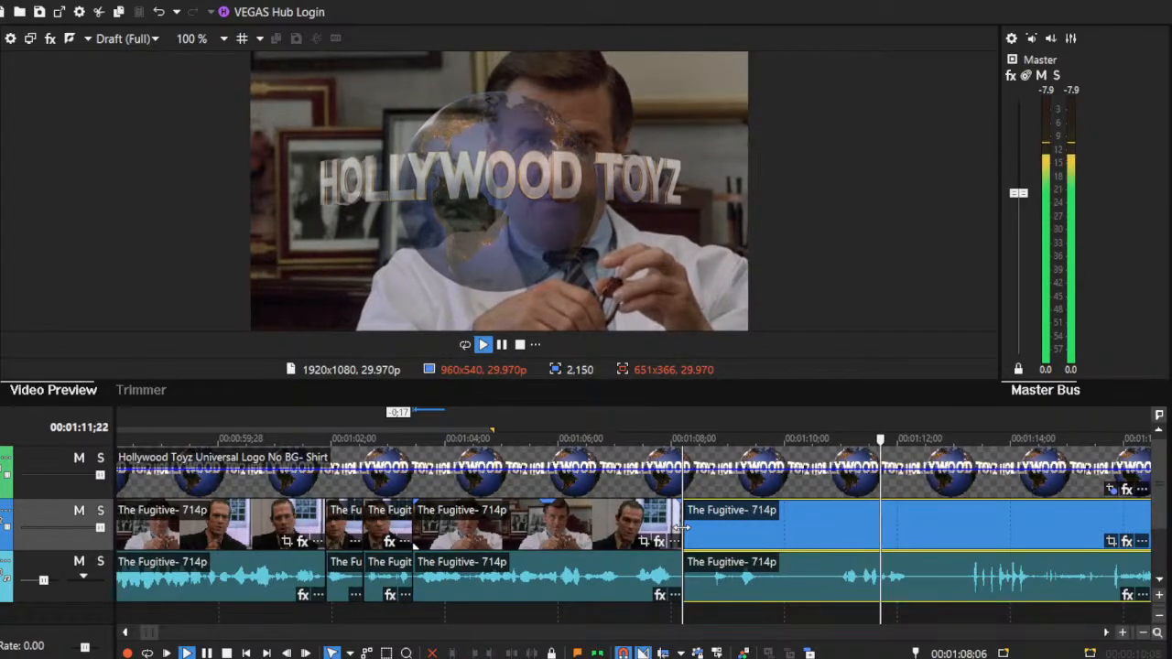
key(space)
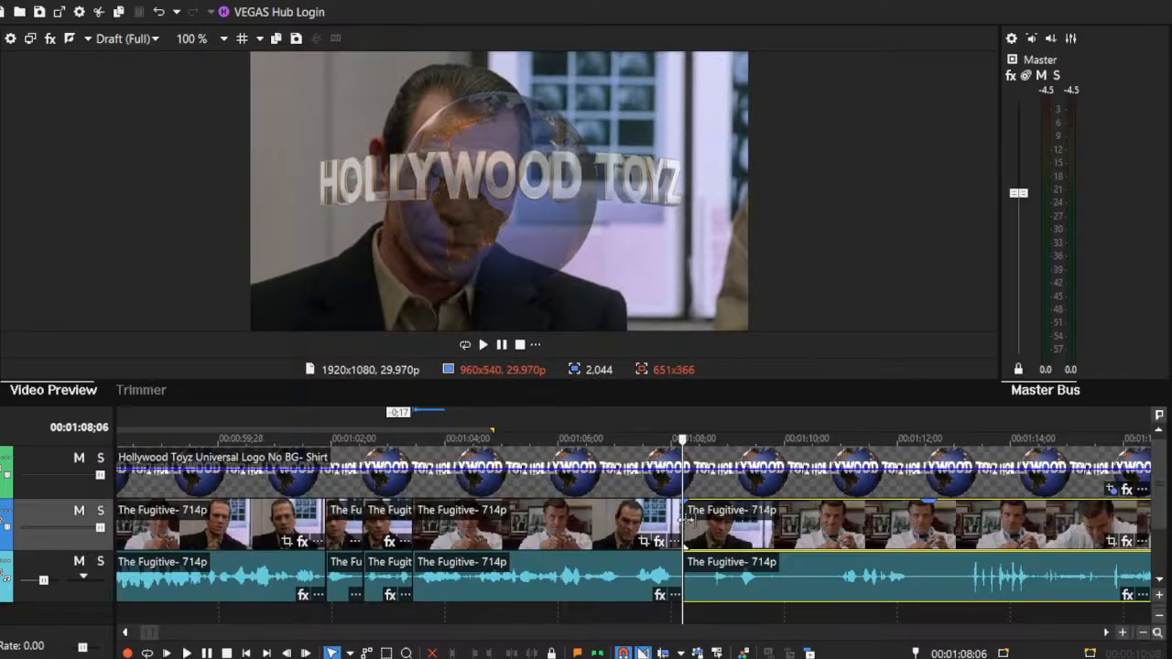
Step: Trim about six seconds off the start of the segment after the 00:01:08;06 split and move it back 5;25 to start at 00:01:08;17
drag(685, 519, 740, 536)
click(740, 536)
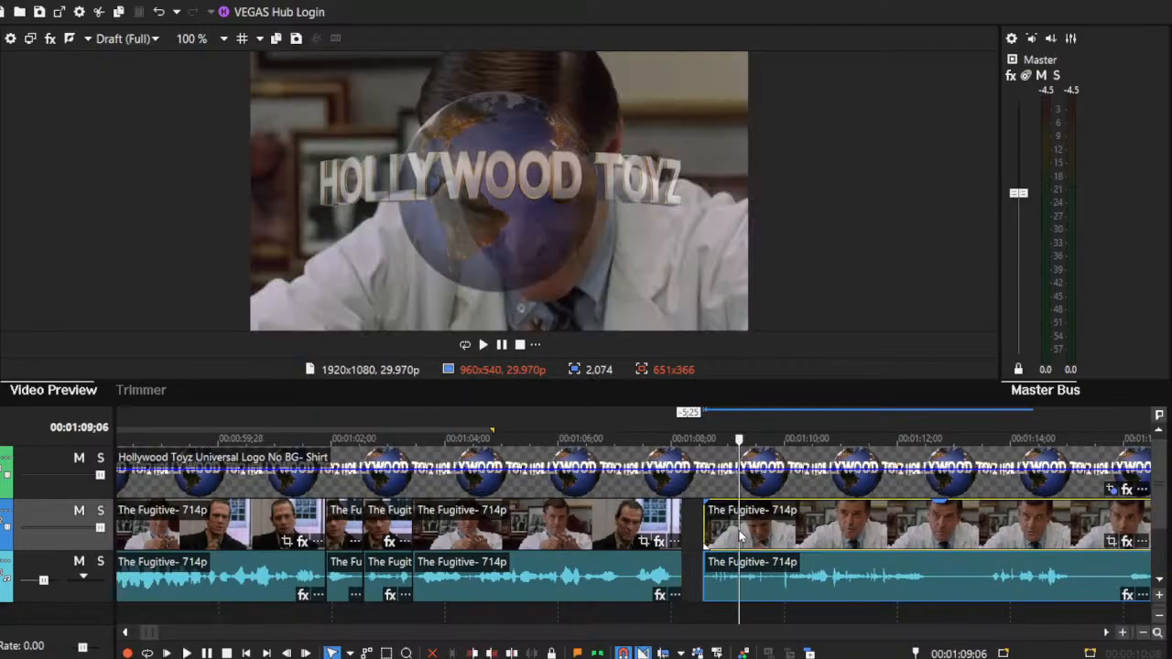
click(670, 520)
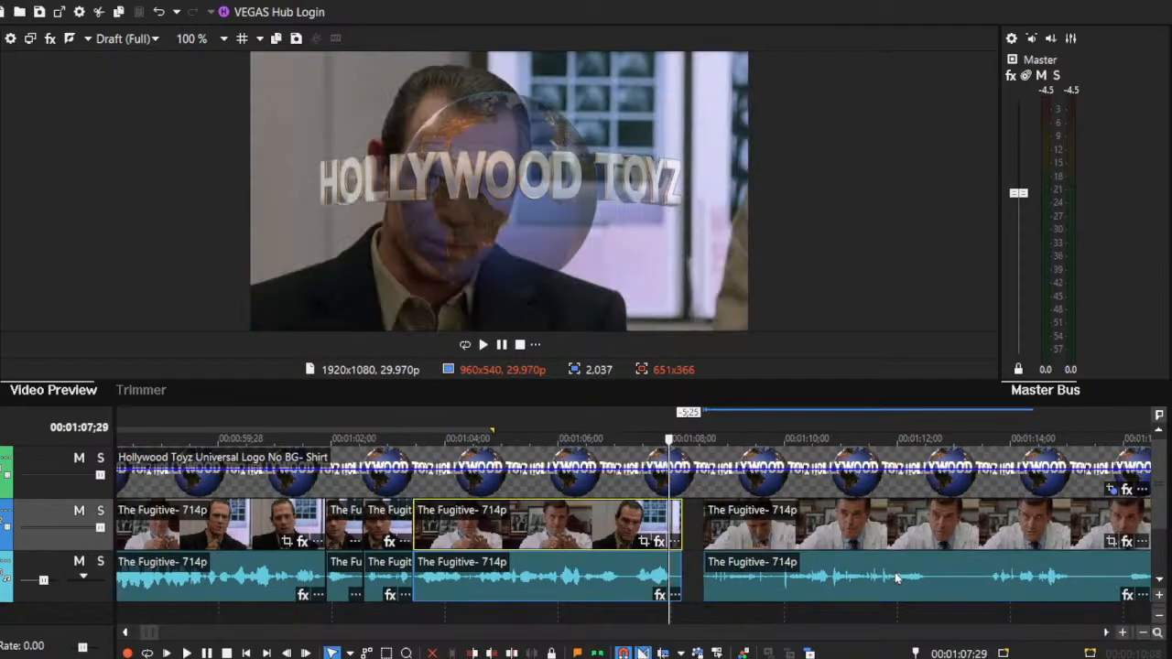
click(1122, 634)
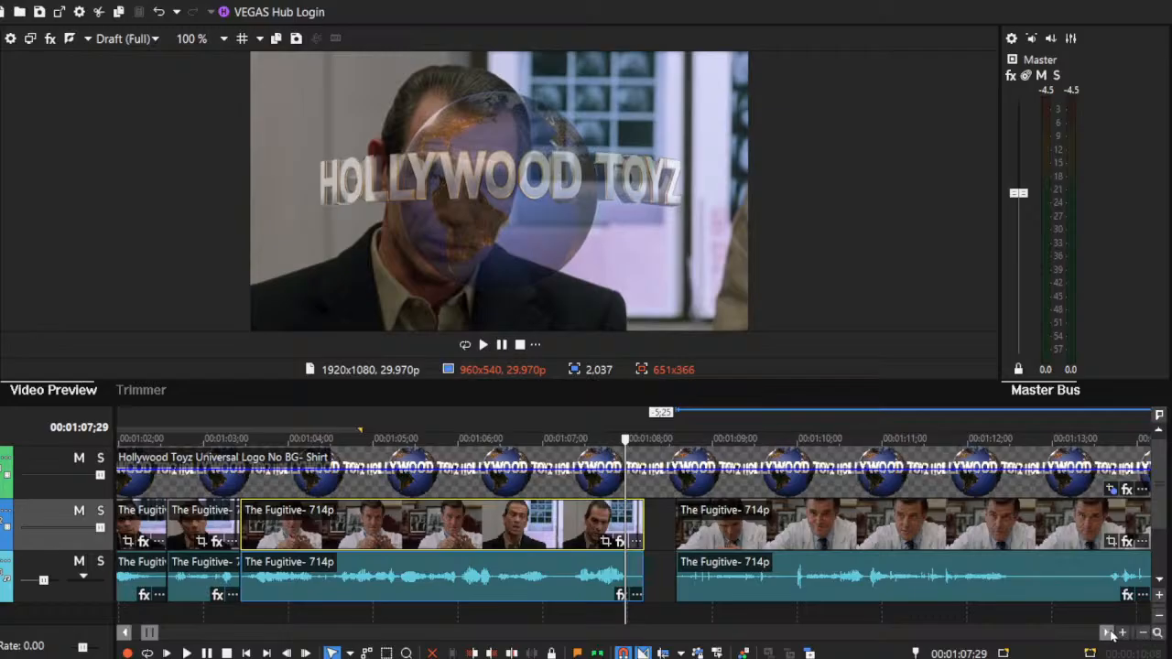
click(1108, 634)
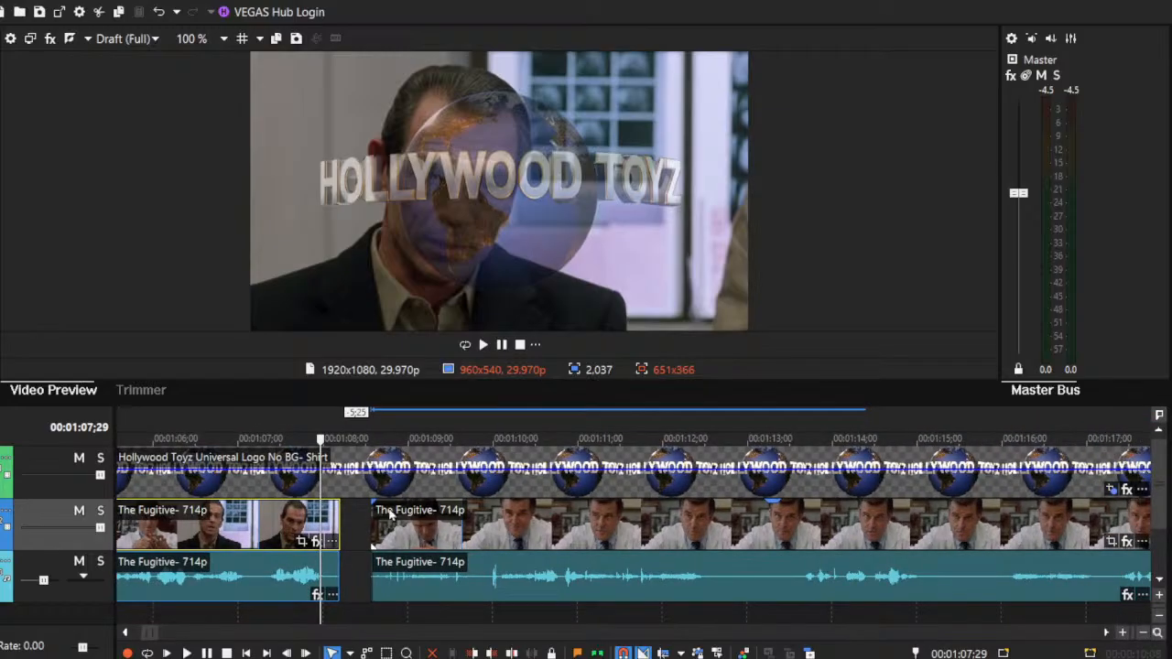
click(371, 521)
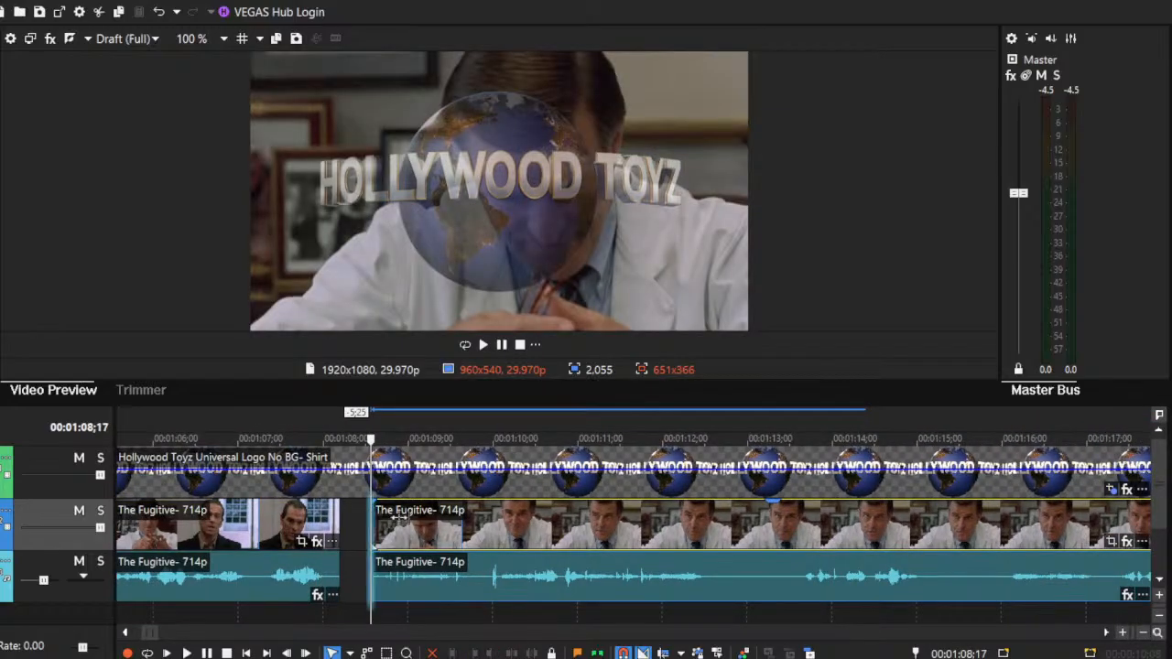
Step: Trim about 3;02 off the last segment's start, move it back 2;27 to 00:01:08;22, and preview it from there
drag(372, 520, 628, 537)
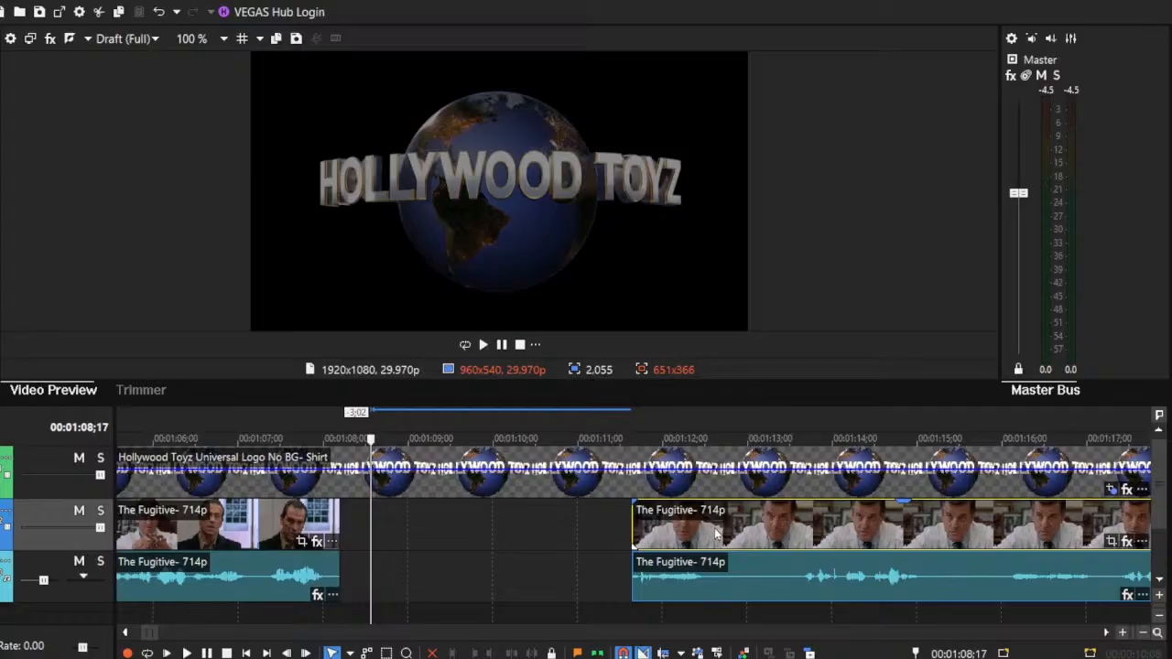
drag(717, 534, 471, 531)
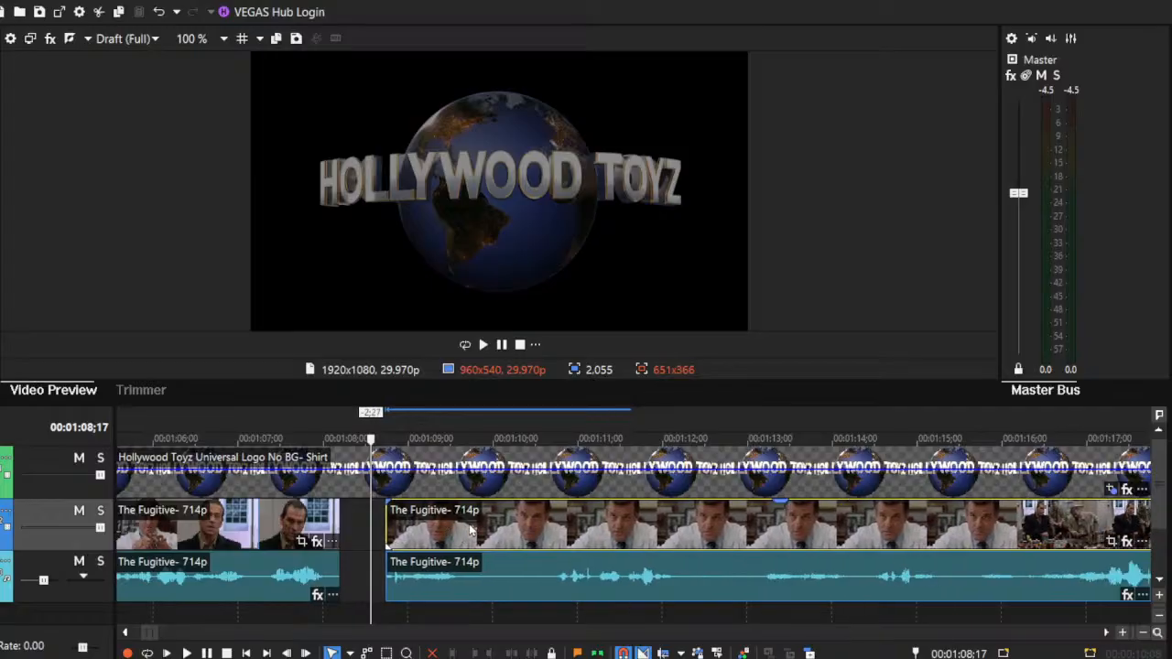
drag(390, 513, 388, 515)
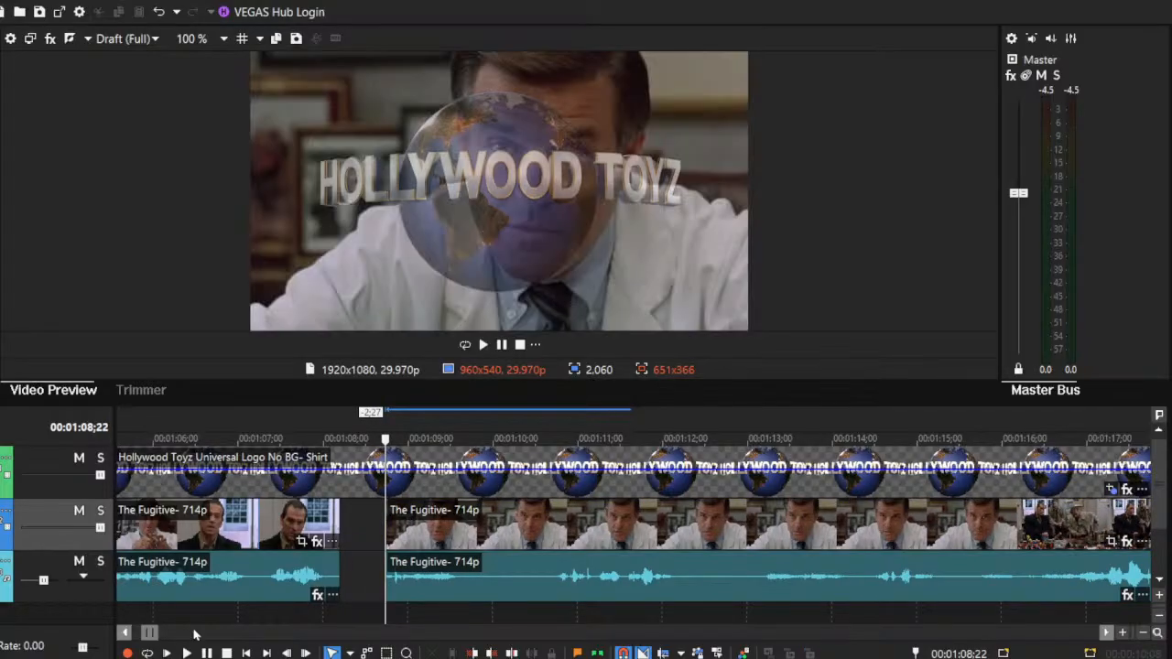
click(186, 653)
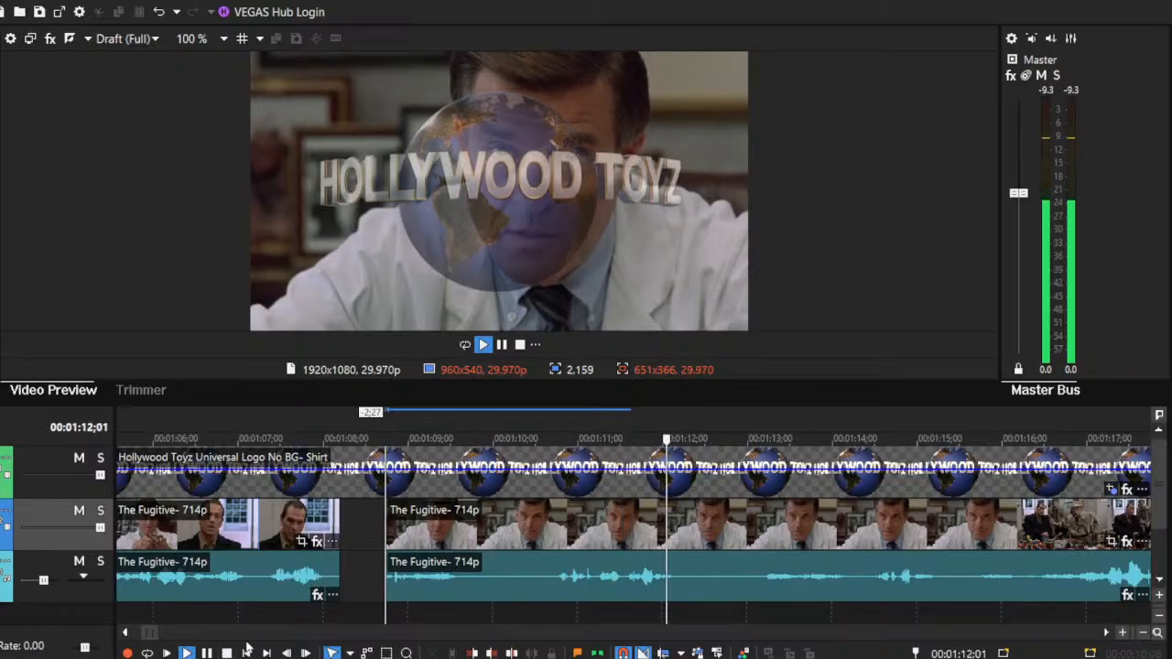
Step: Trim the last segment's start to the office group shot's lead-in, move it back 5;26, and preview it from its new start
drag(387, 531, 362, 519)
key(space)
click(186, 653)
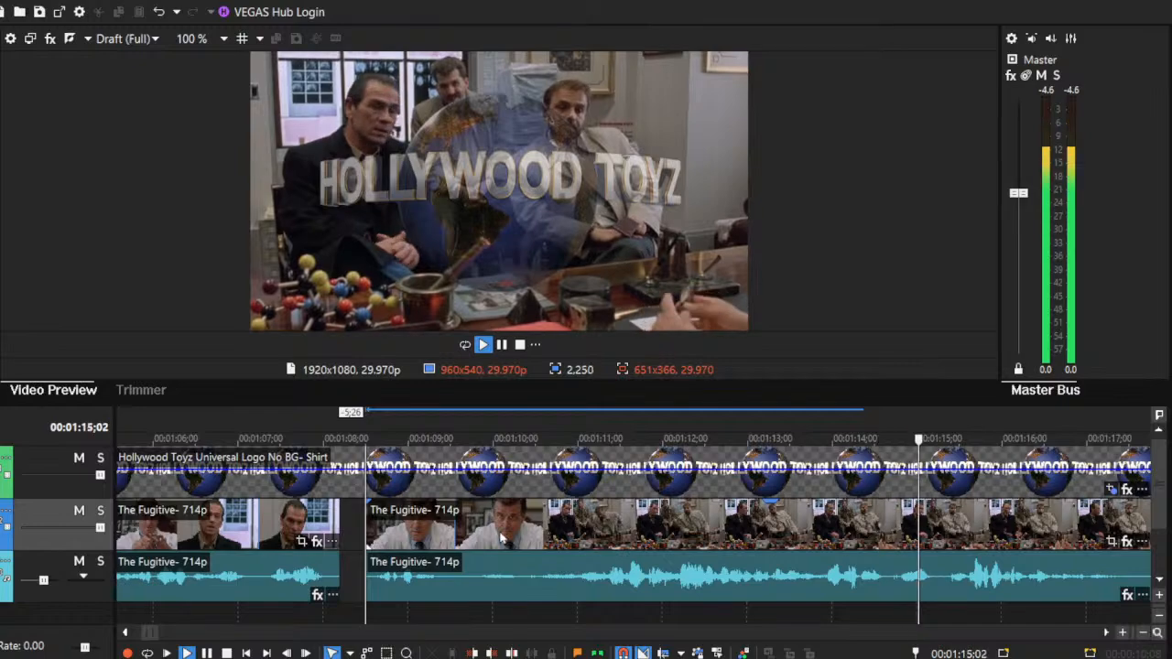
Step: Trim the last segment's start to 00:01:13;26 and move the segment back 5;17 to start at 00:01:08;09
click(821, 524)
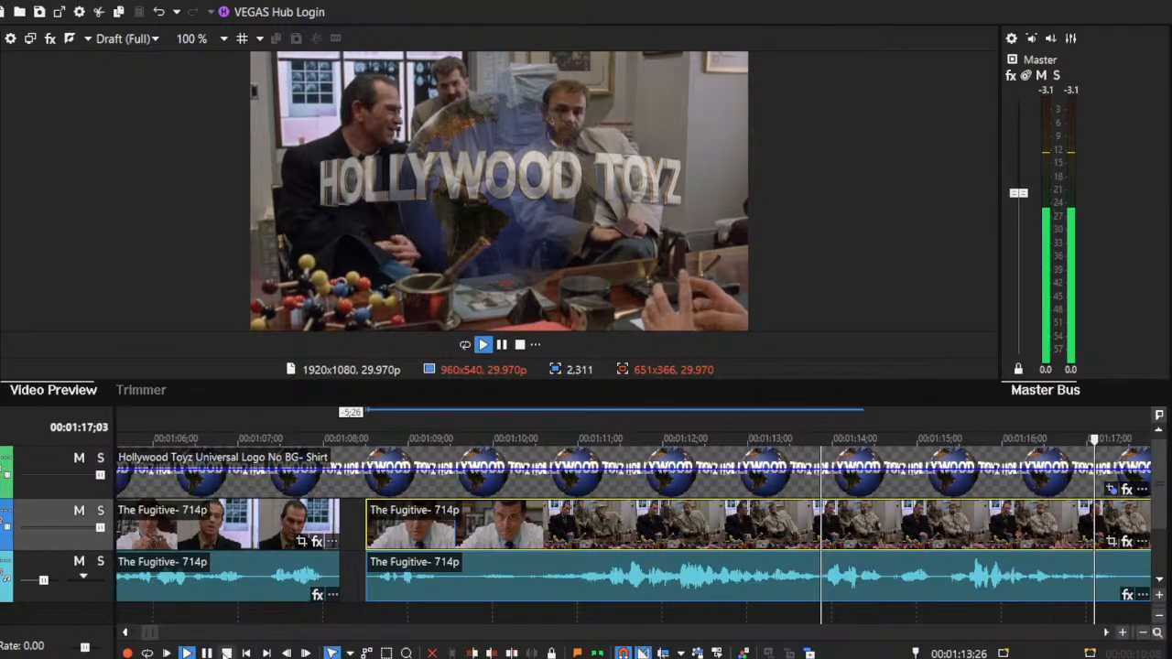
key(space)
drag(632, 568, 350, 540)
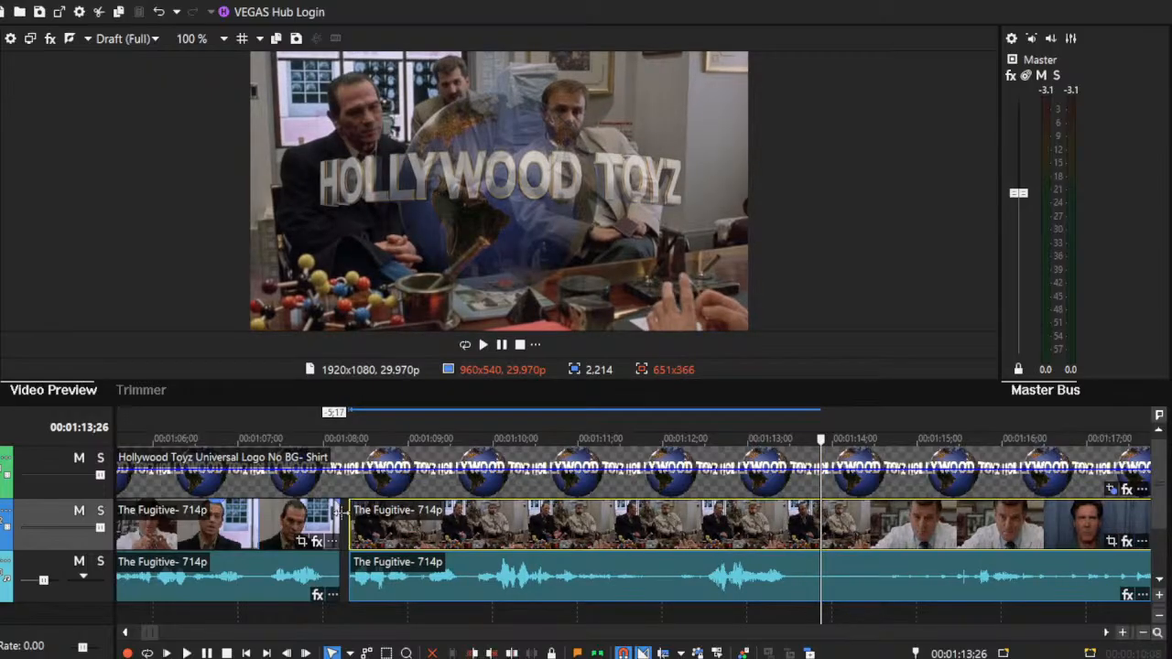
Step: Preview the last segment from 00:01:08;09, then move it back 0;03 against the clip ending at 00:01:08;06
click(338, 513)
click(353, 517)
click(186, 653)
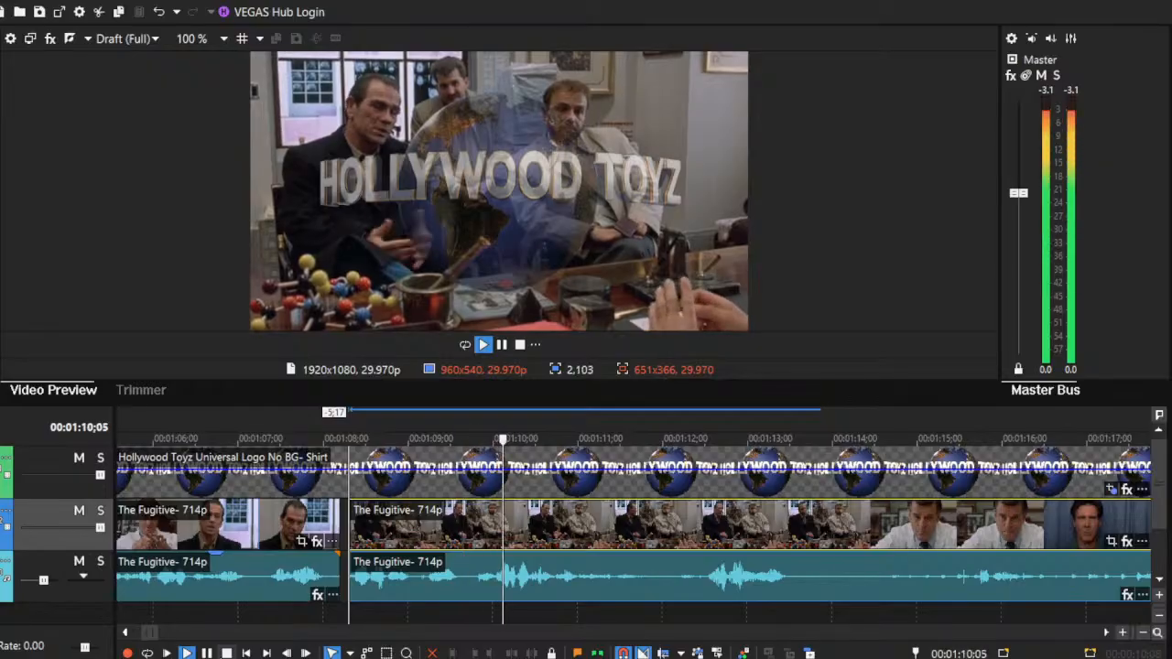
key(space)
drag(411, 511, 401, 511)
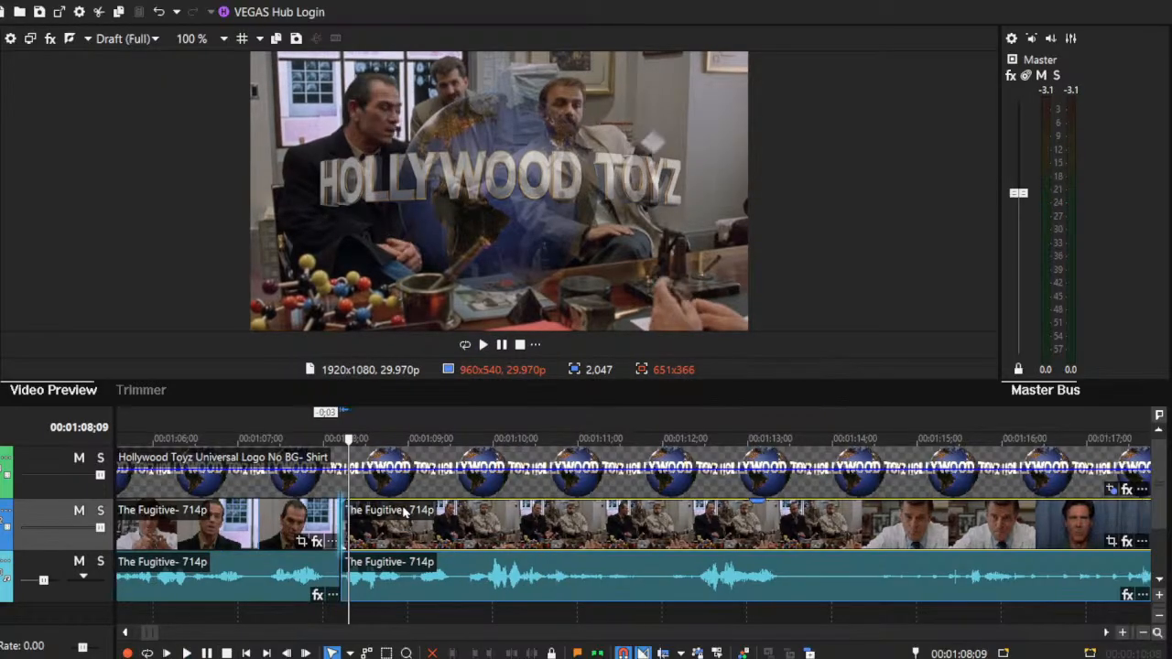
Step: Play from 00:01:07;12 across the join at 00:01:08;06 to check the cut
click(272, 522)
key(space)
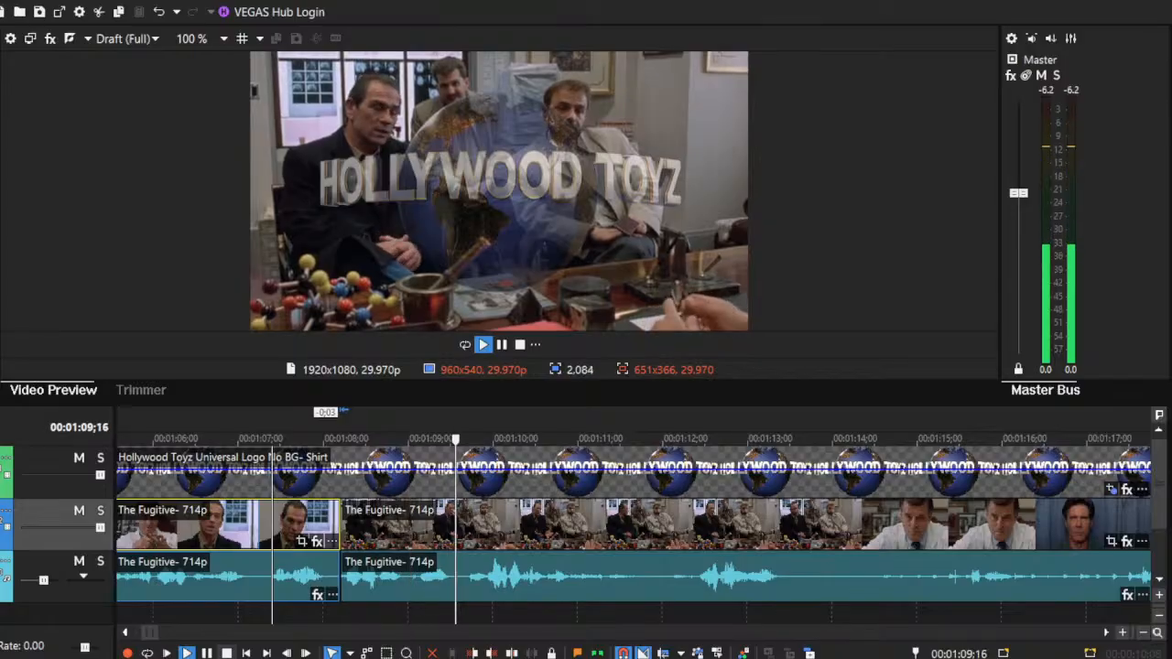
key(space)
key(space)
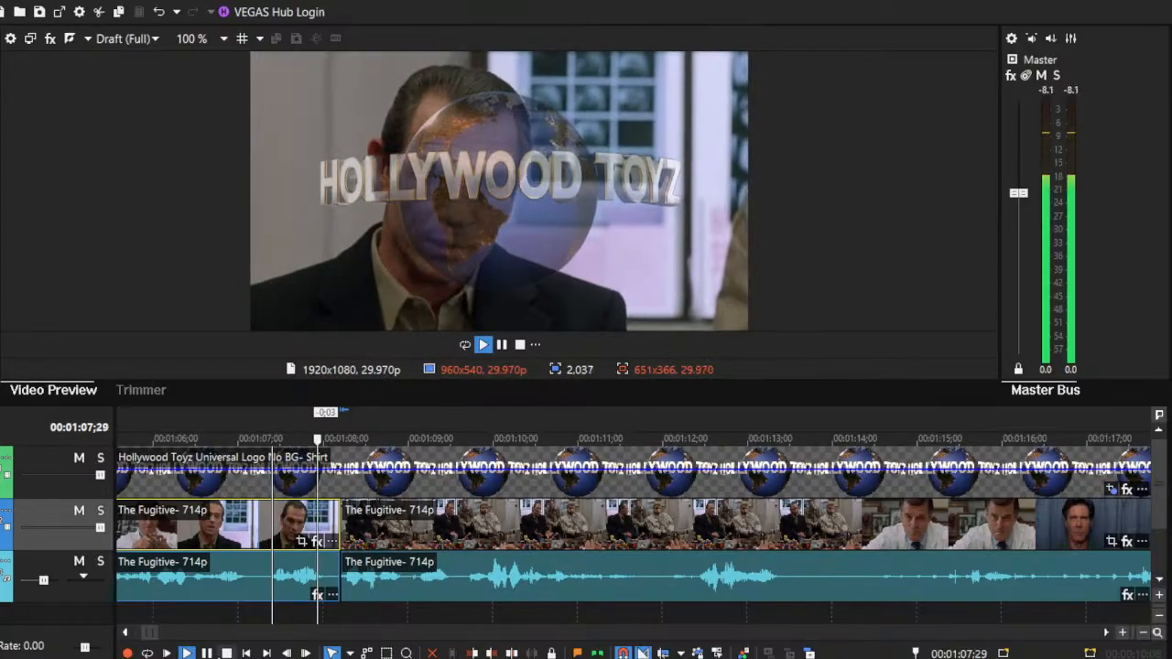
key(space)
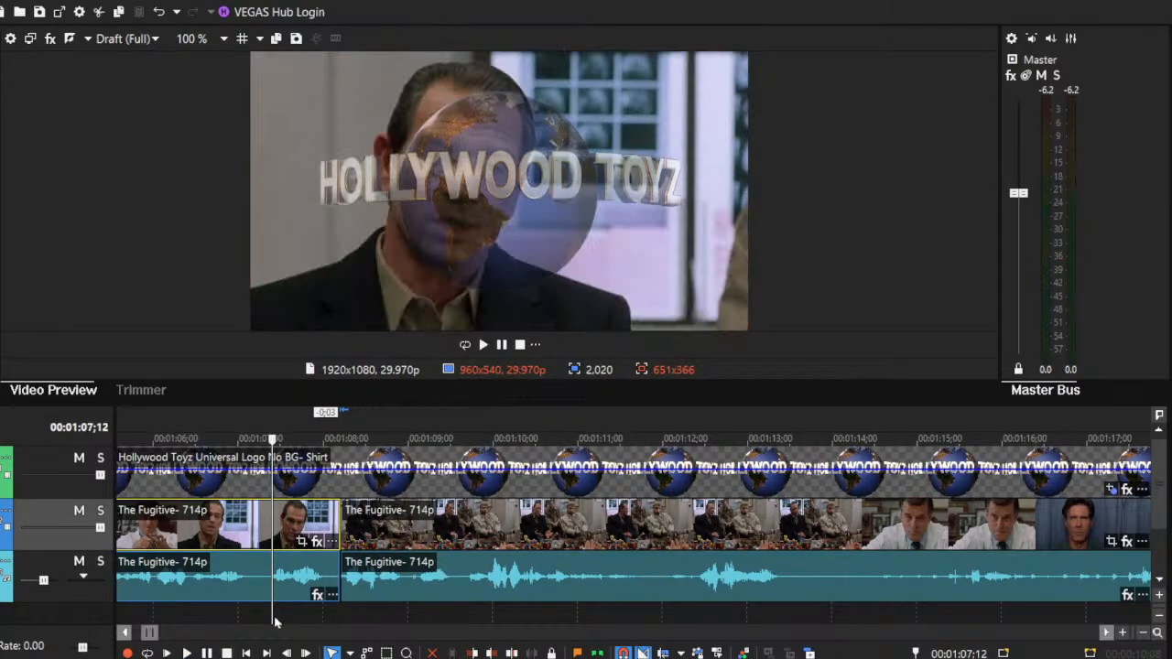
Step: Trim about 0;12 off the last segment's start, preview it from 00:01:09;01, and move it back 0;25 against the preceding clip
drag(363, 538, 412, 528)
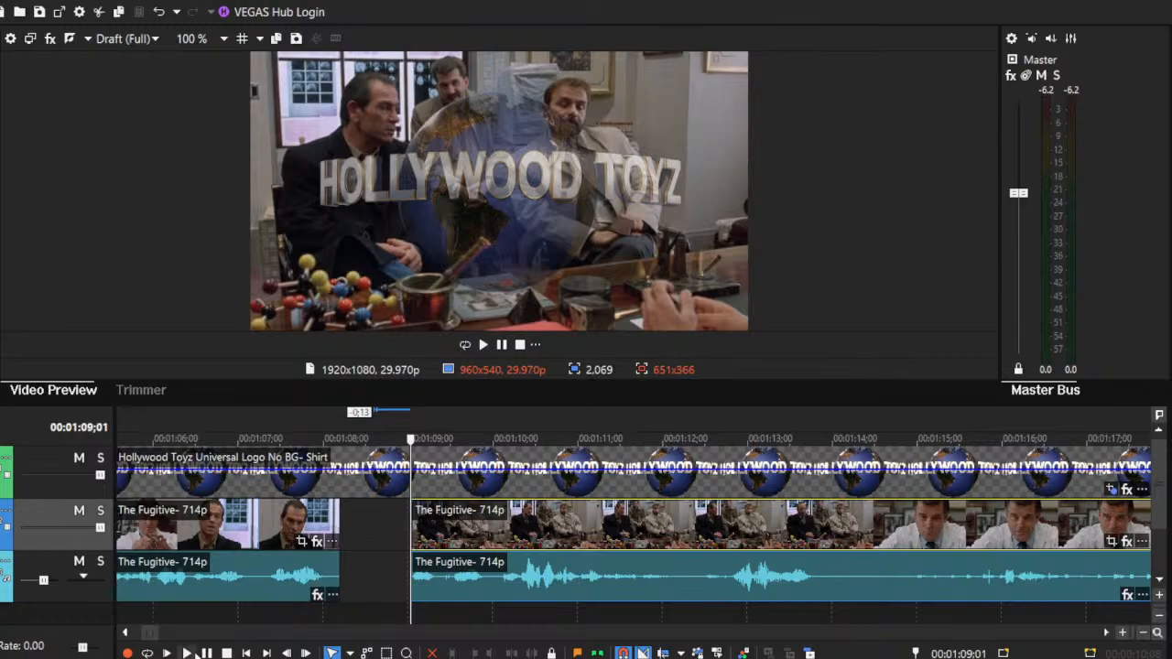
key(space)
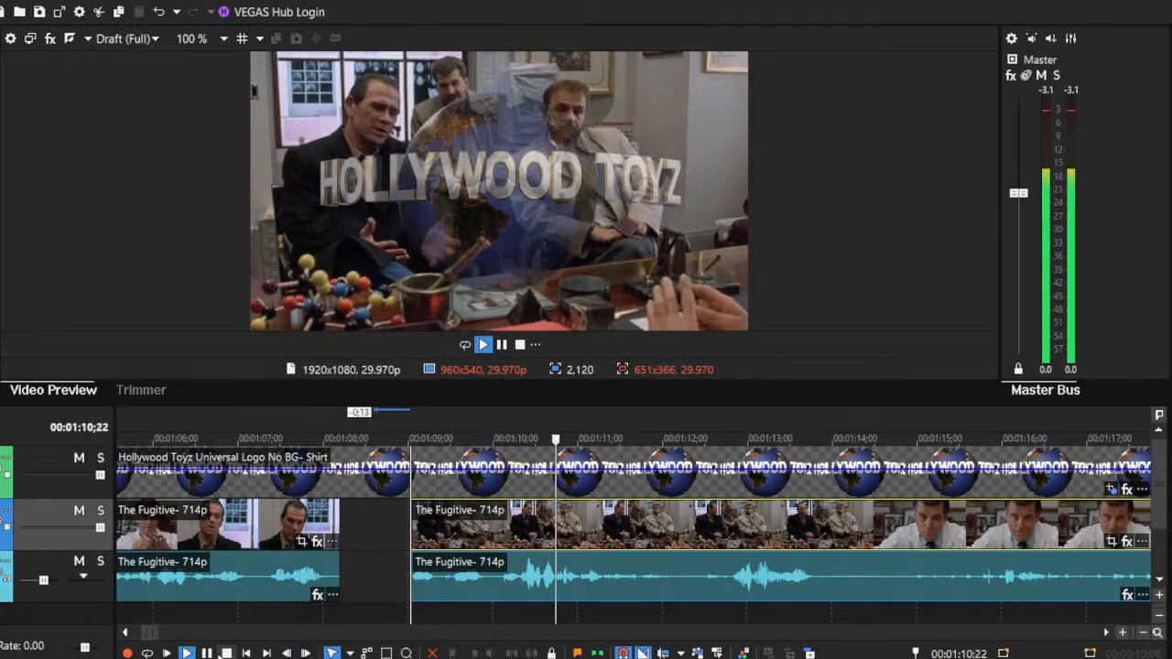
key(space)
drag(475, 535, 402, 535)
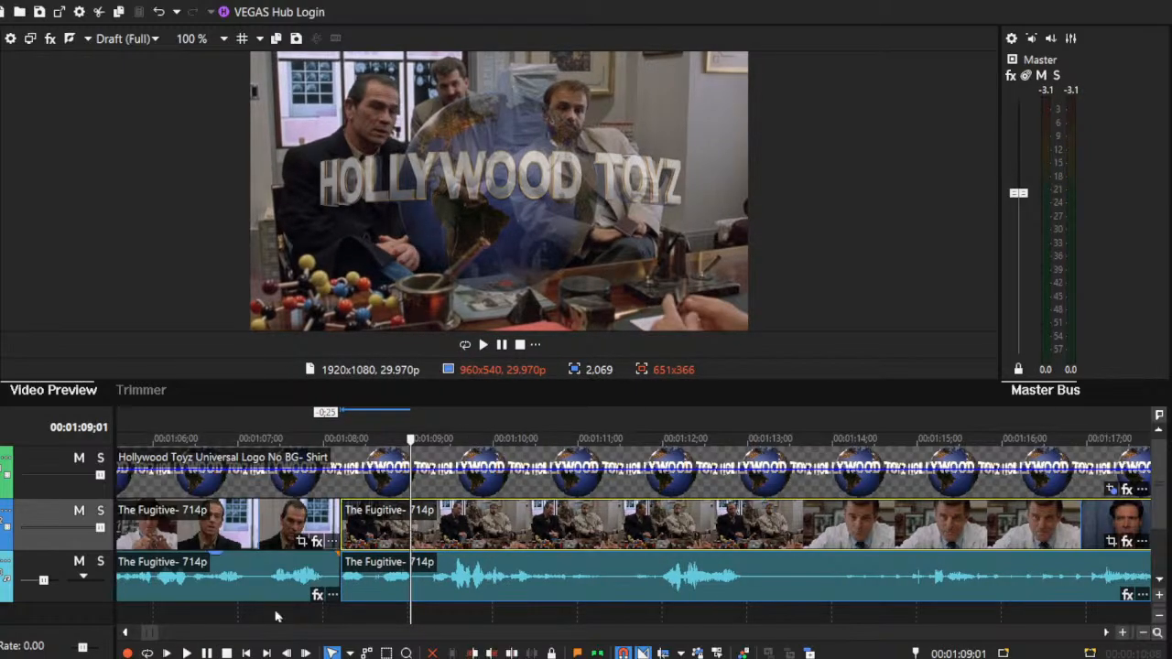
Step: Play the last segment from 00:01:09;01 and split it at 00:01:13;03
click(185, 653)
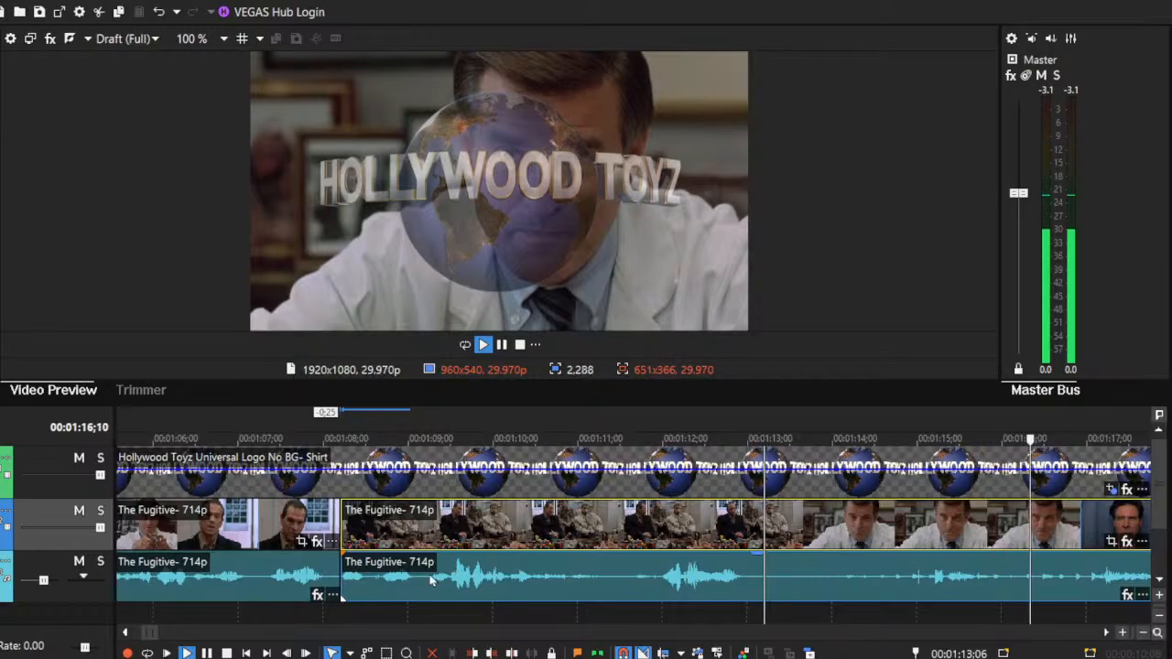
click(226, 653)
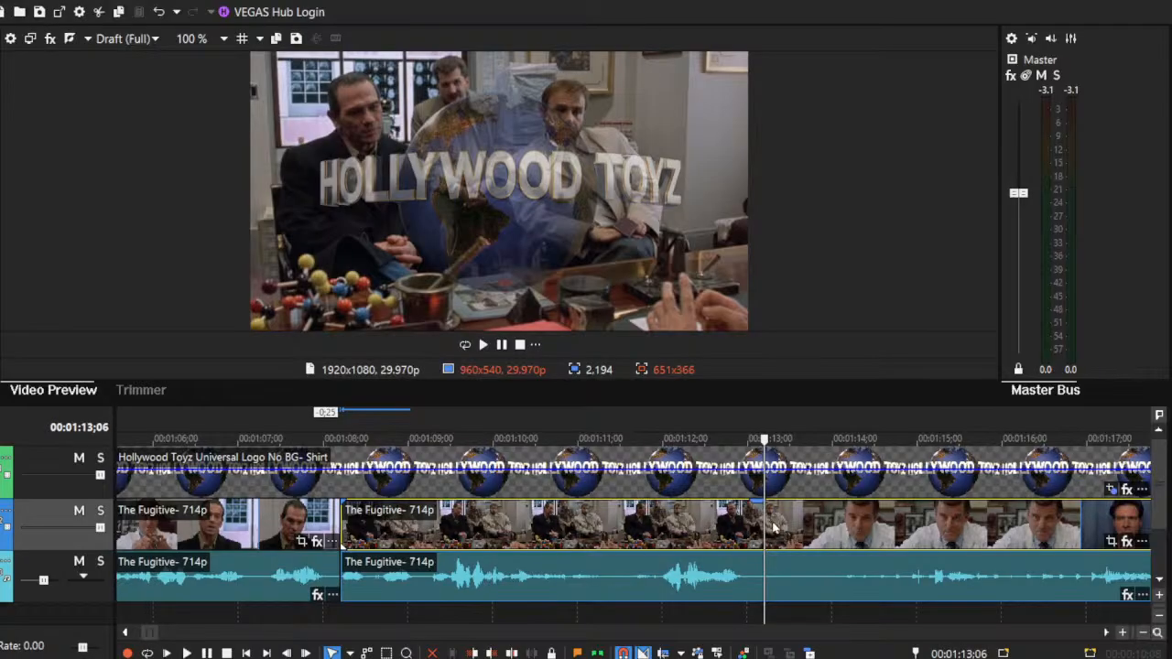
drag(766, 512, 754, 513)
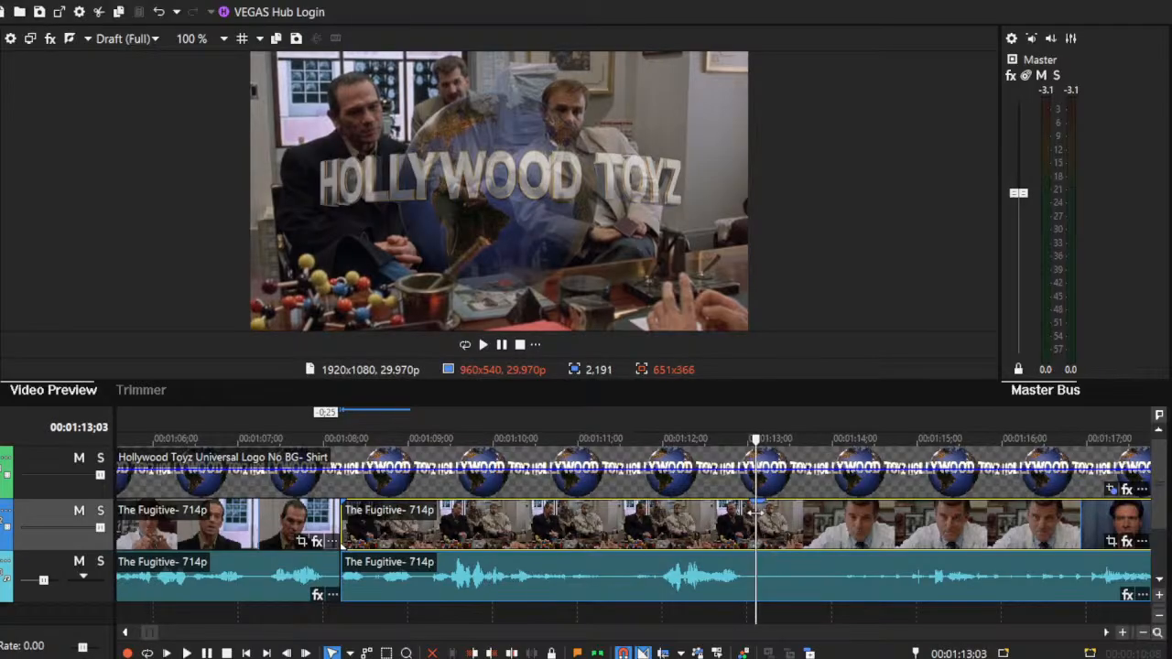
key(s)
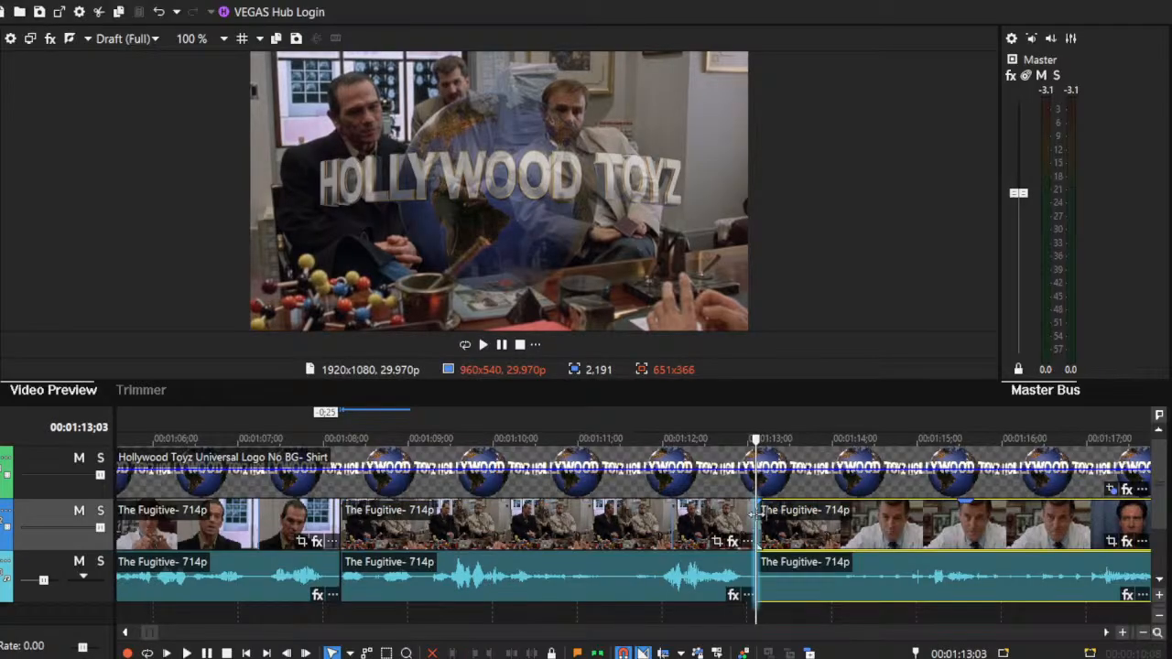
Step: Trim 1;13 off the start of the segment after the 00:01:13;03 split, then delete that leftover segment
drag(757, 515, 878, 515)
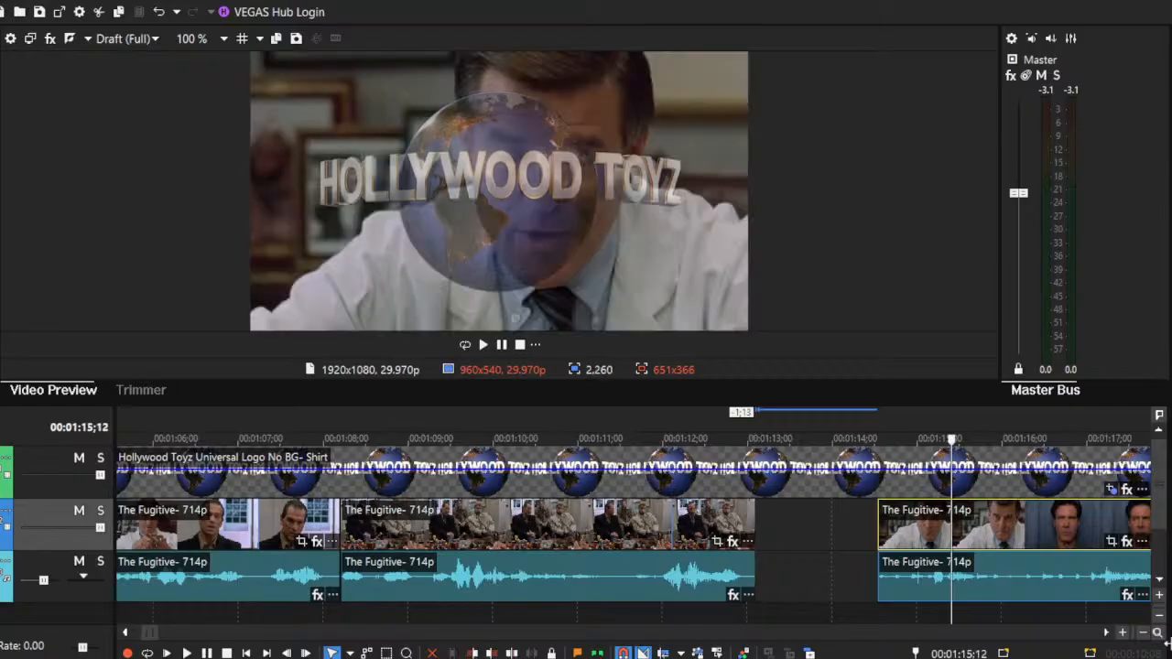
click(1142, 634)
click(1141, 634)
click(670, 530)
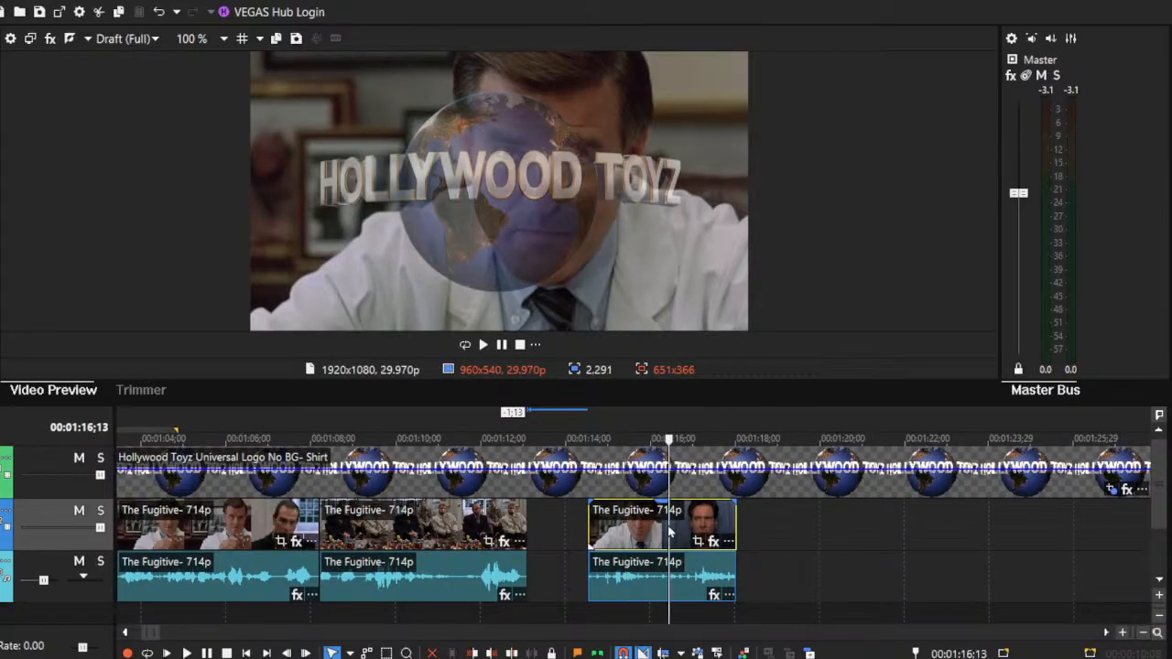
key(Delete)
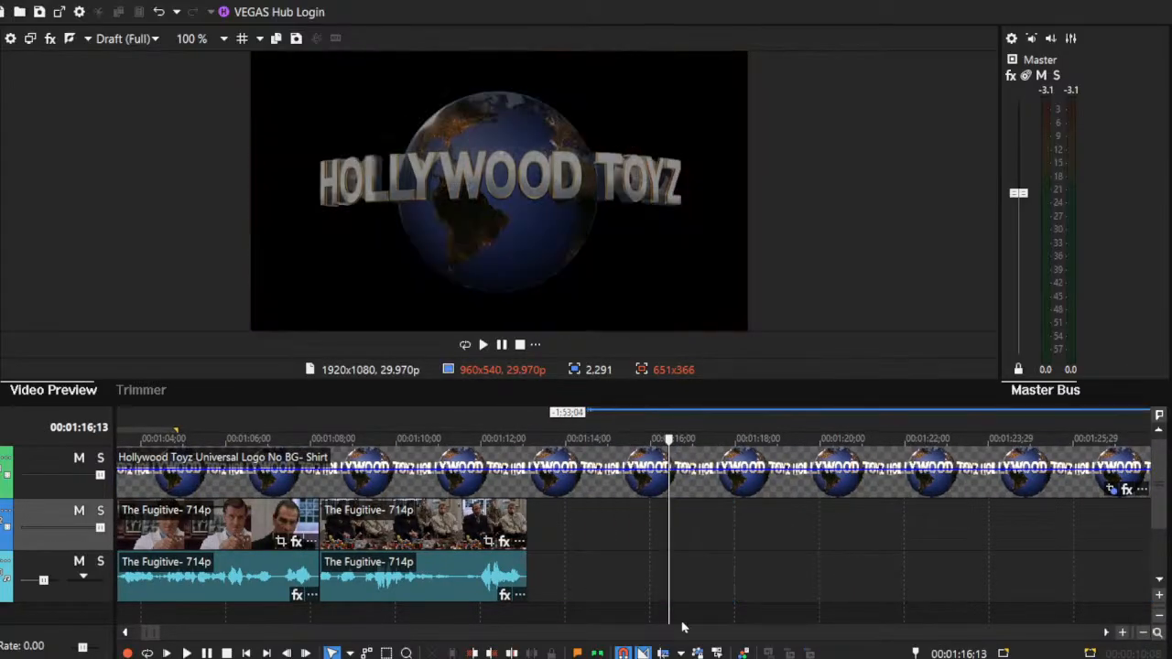
Step: Play the assembled Fugitive clips from their start at 00:00:50;13 to check the opening of the edit
click(420, 530)
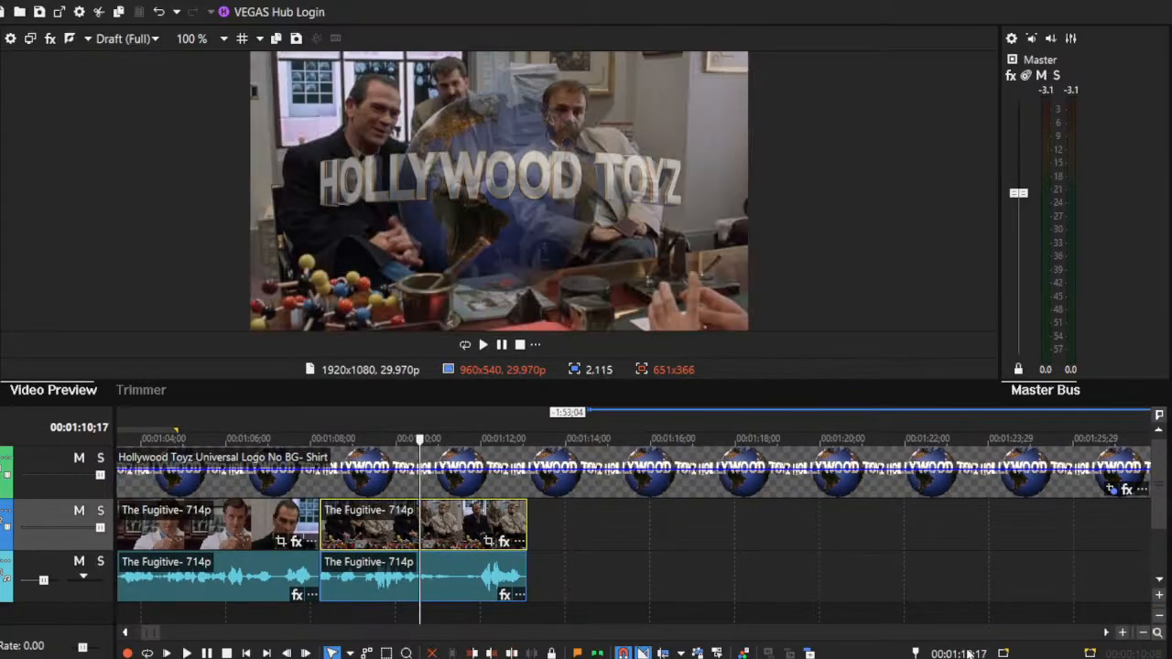
click(1142, 634)
click(1142, 634)
click(484, 533)
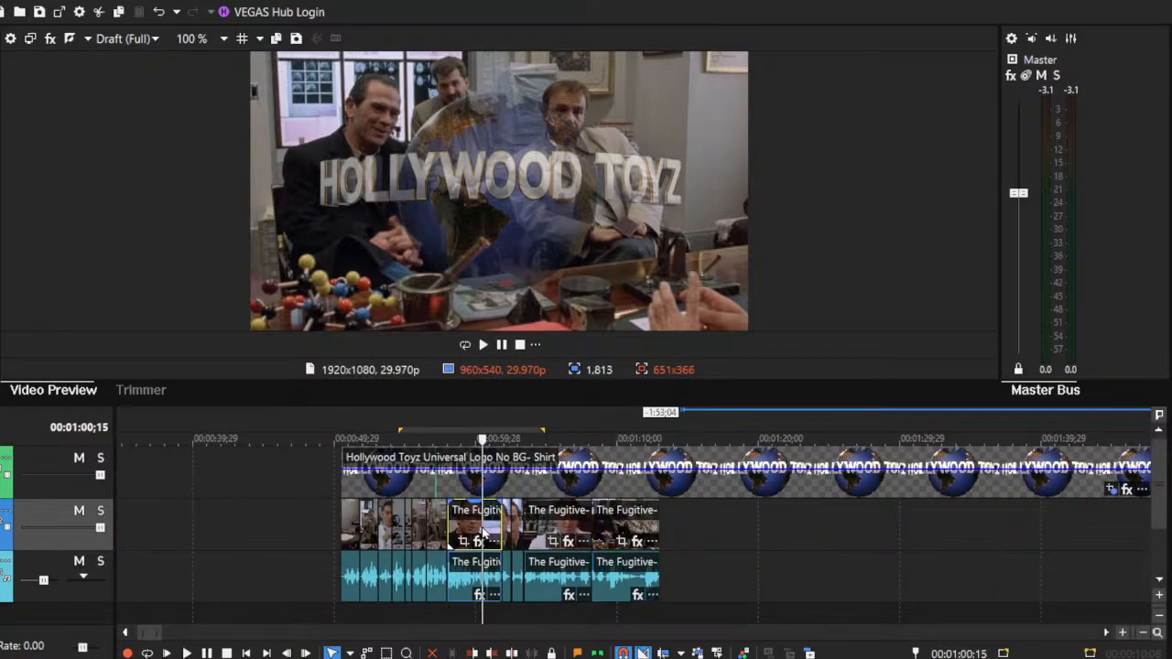
click(1122, 632)
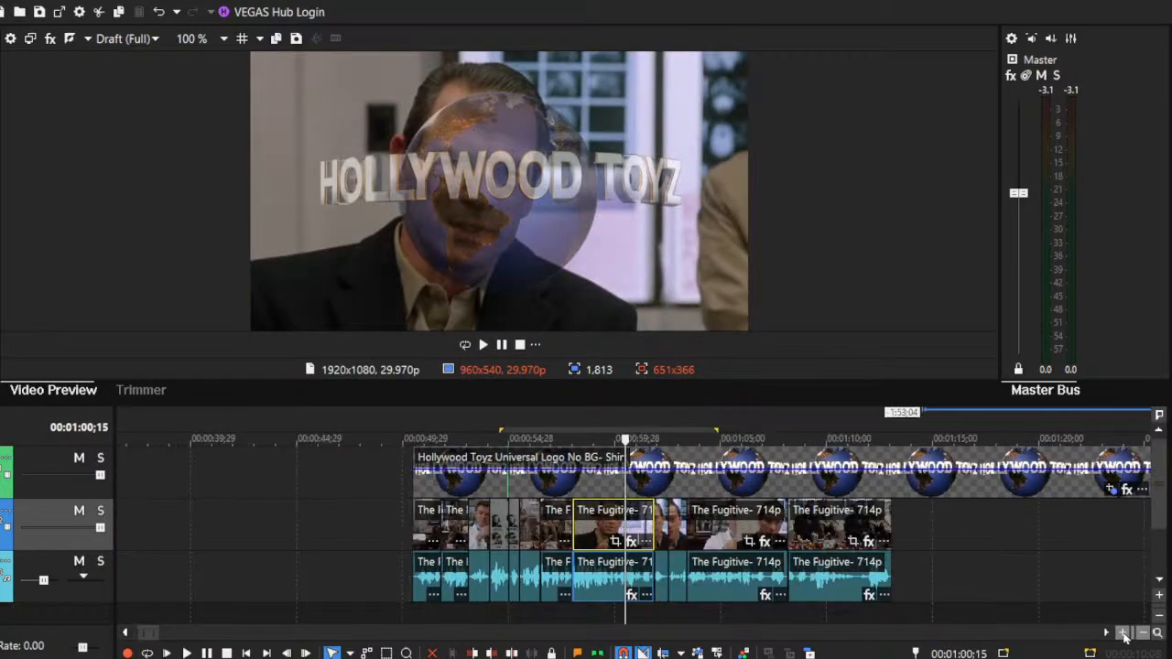
click(1123, 633)
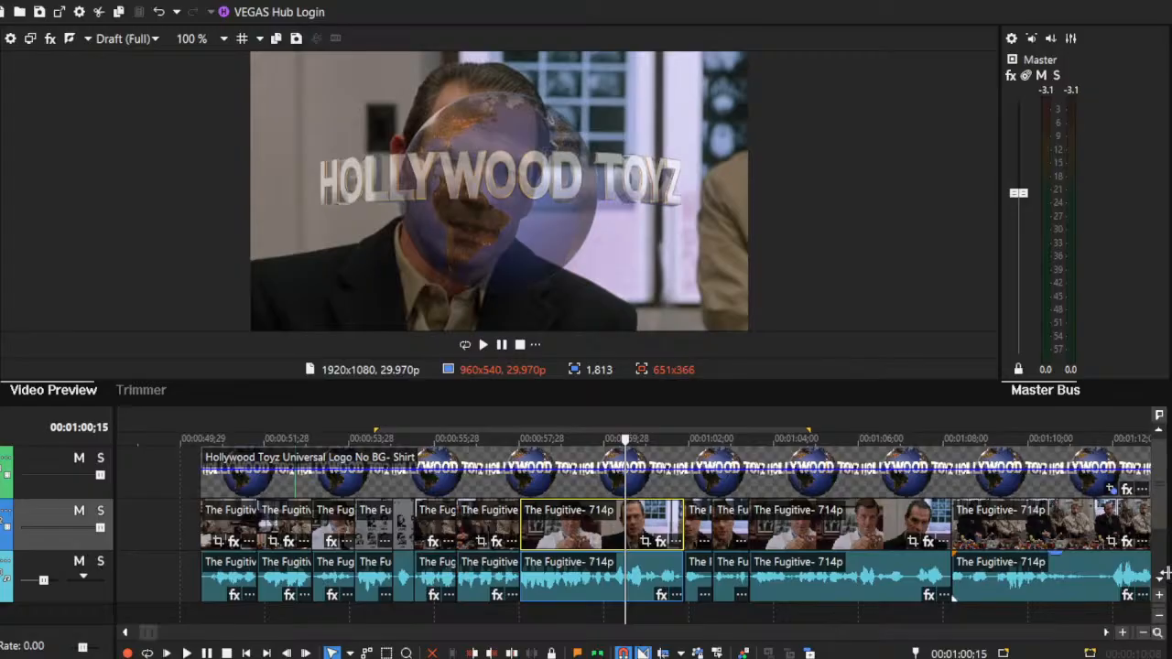
click(1106, 632)
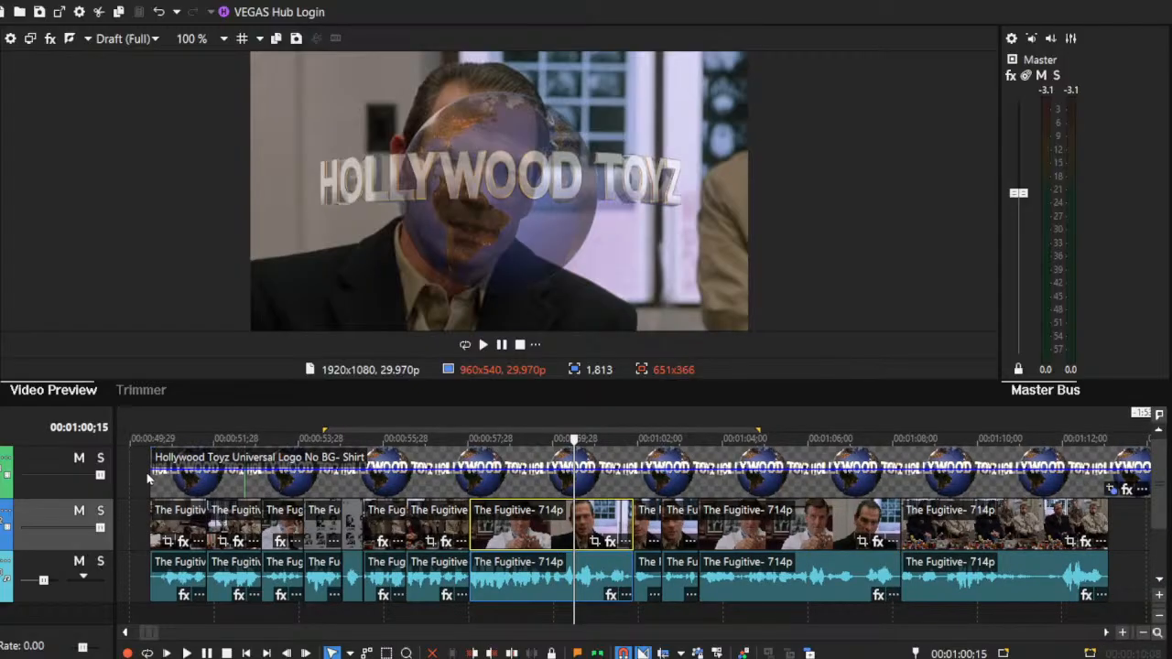
click(150, 612)
click(187, 653)
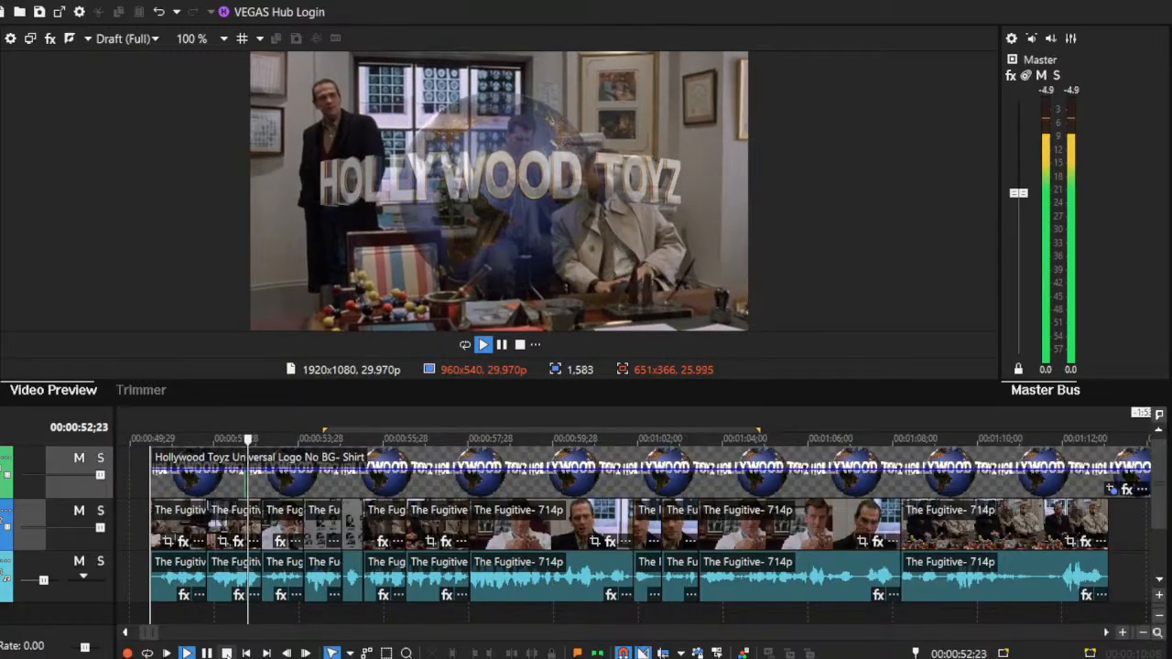
click(188, 653)
click(188, 653)
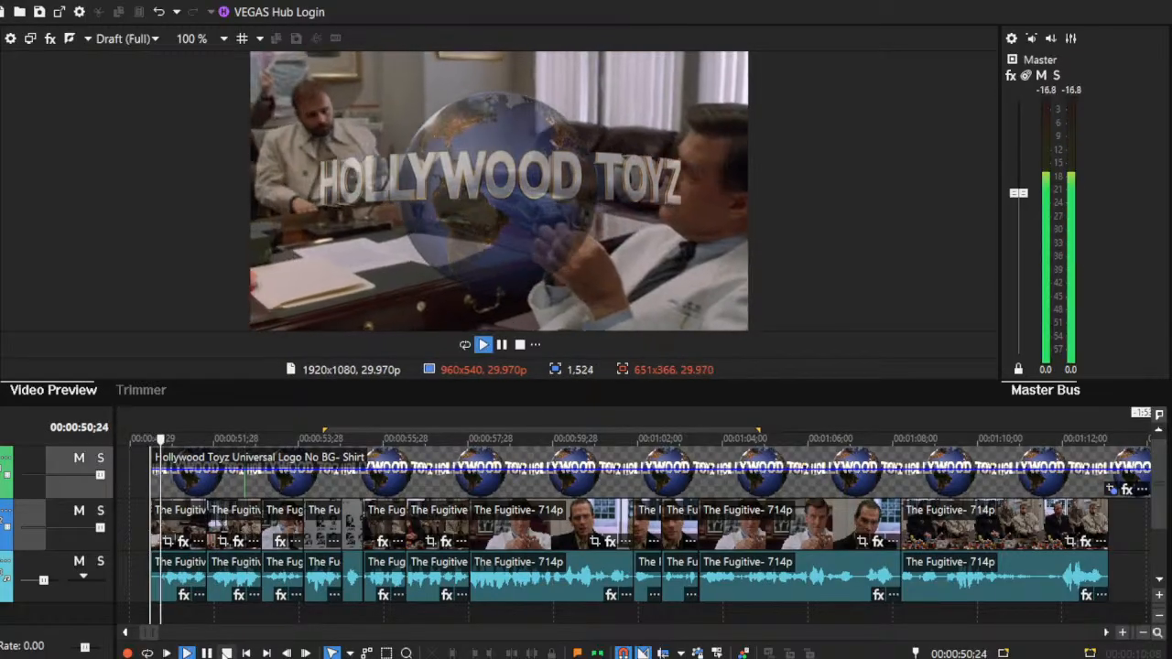
key(space)
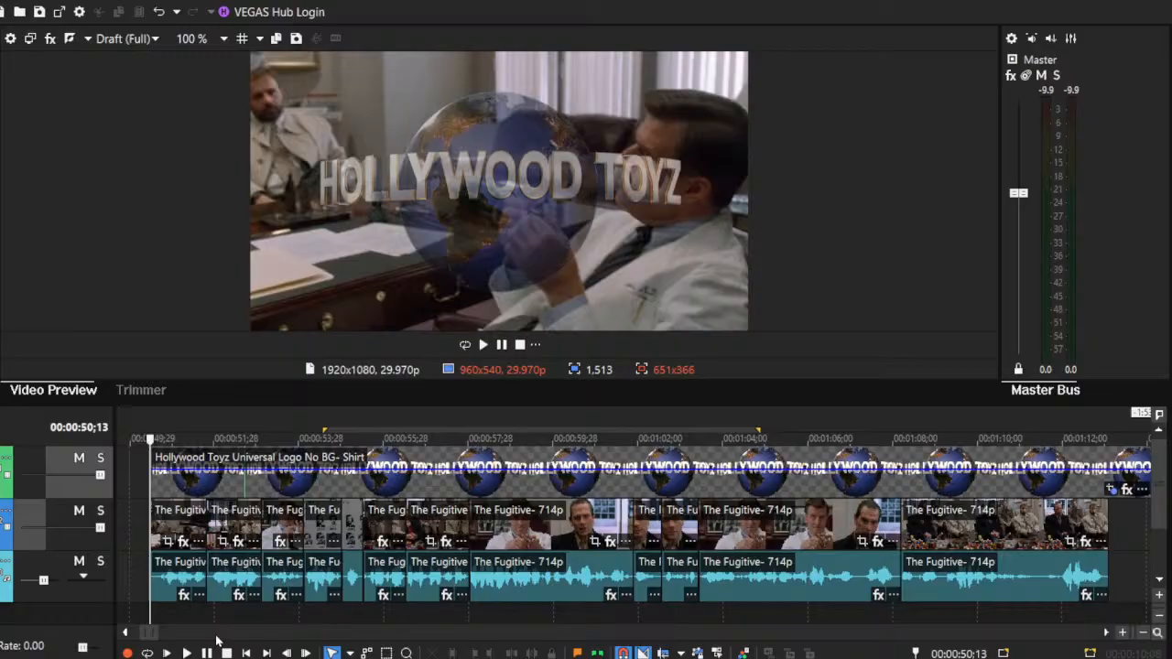
Step: Delete the first Fugitive clip, which starts at 00:00:50;13, together with its audio
click(183, 513)
key(Delete)
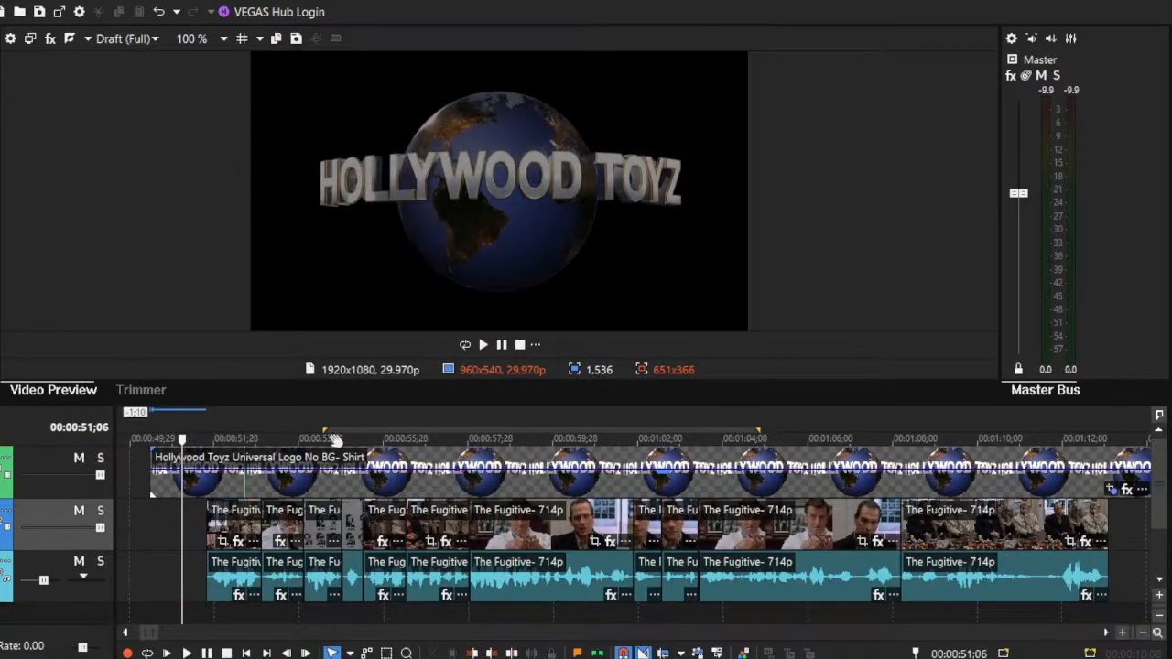
Step: Play the remaining clips from 00:00:51;23 and select the time range from 00:00:51;23 to 00:01:13;03 around them
click(208, 519)
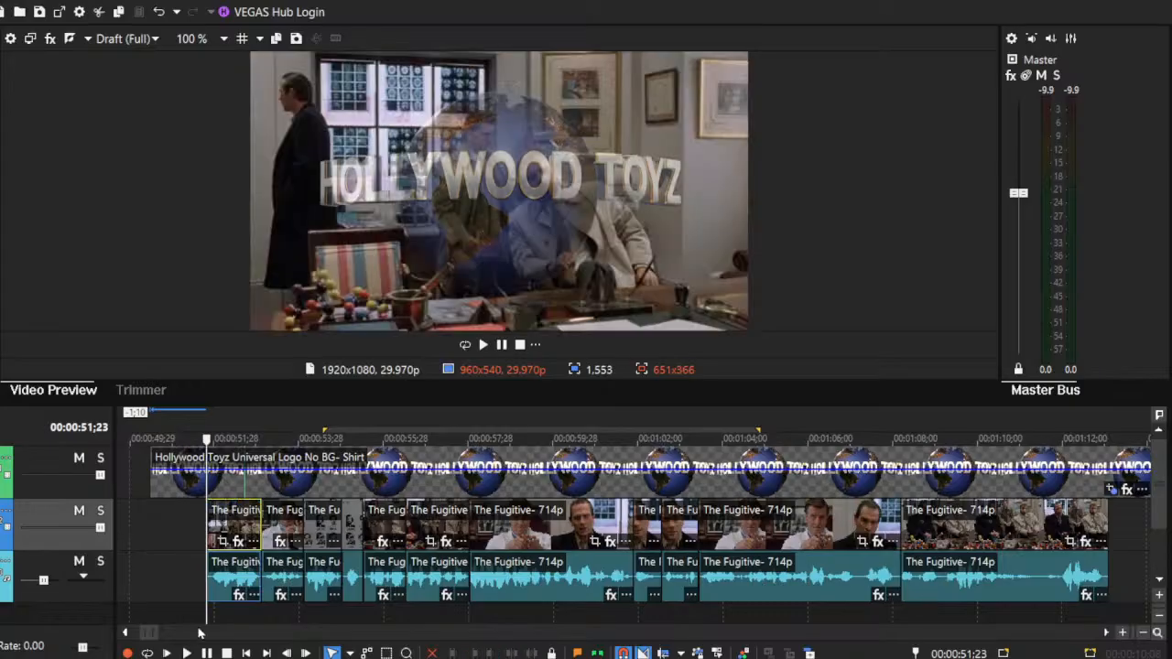
click(186, 653)
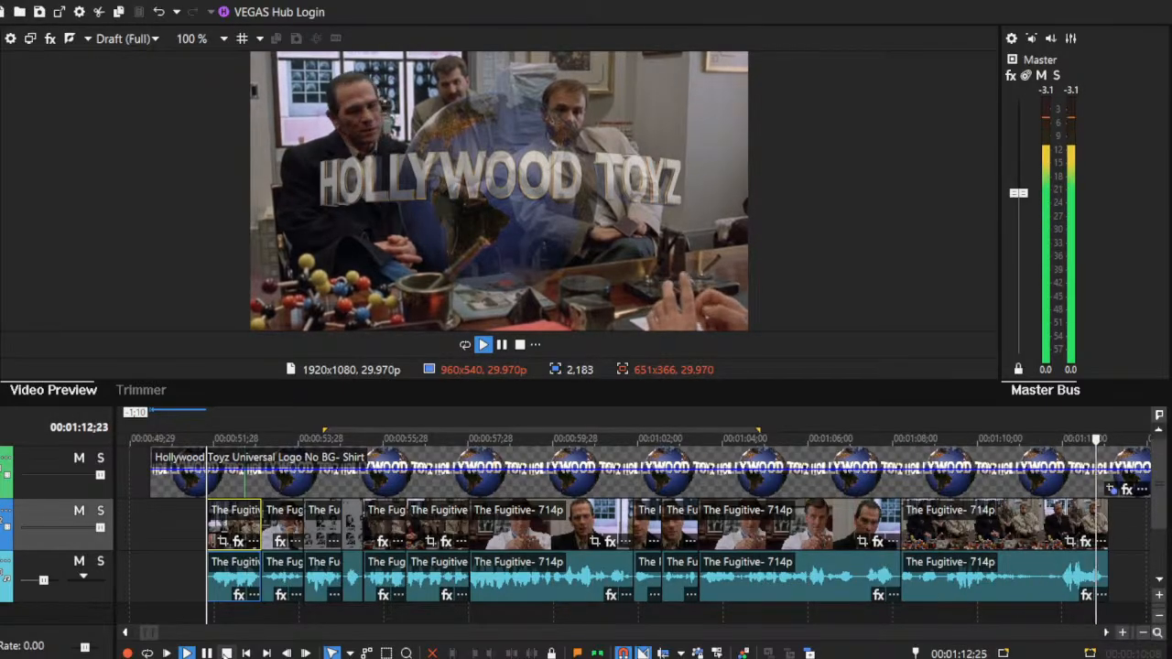
click(226, 653)
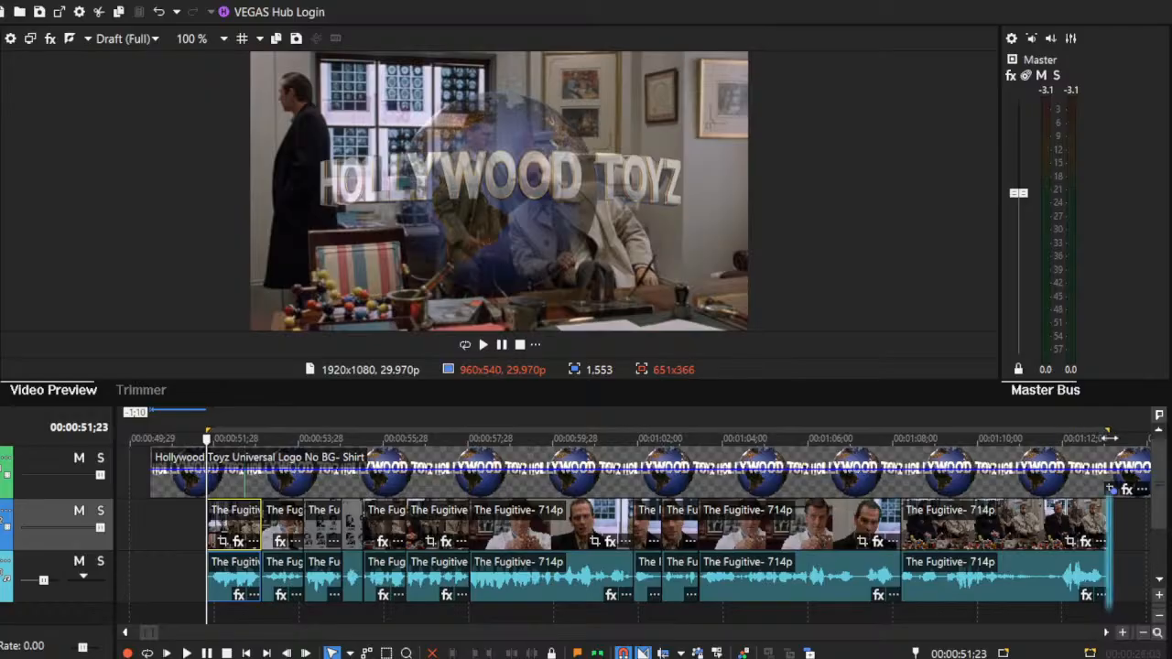
double_click(1051, 433)
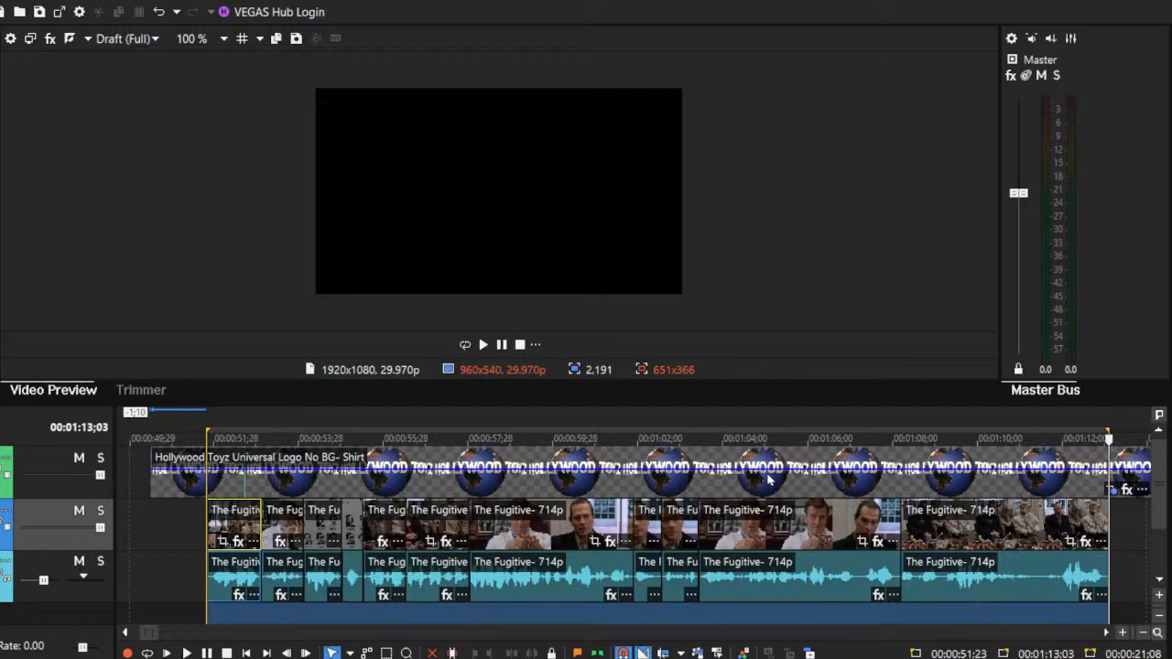
Step: Delete all remaining Fugitive clips between 00:00:51;23 and 00:01:13;03 one after another, keeping the logo overlay
click(225, 523)
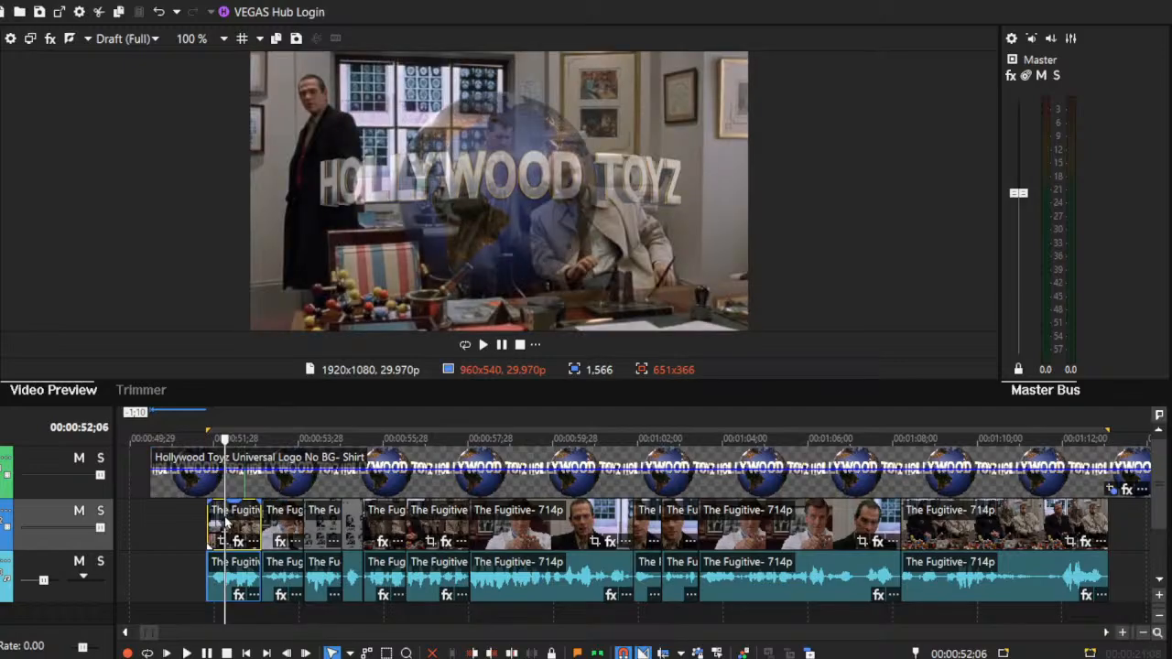
key(Delete)
click(292, 515)
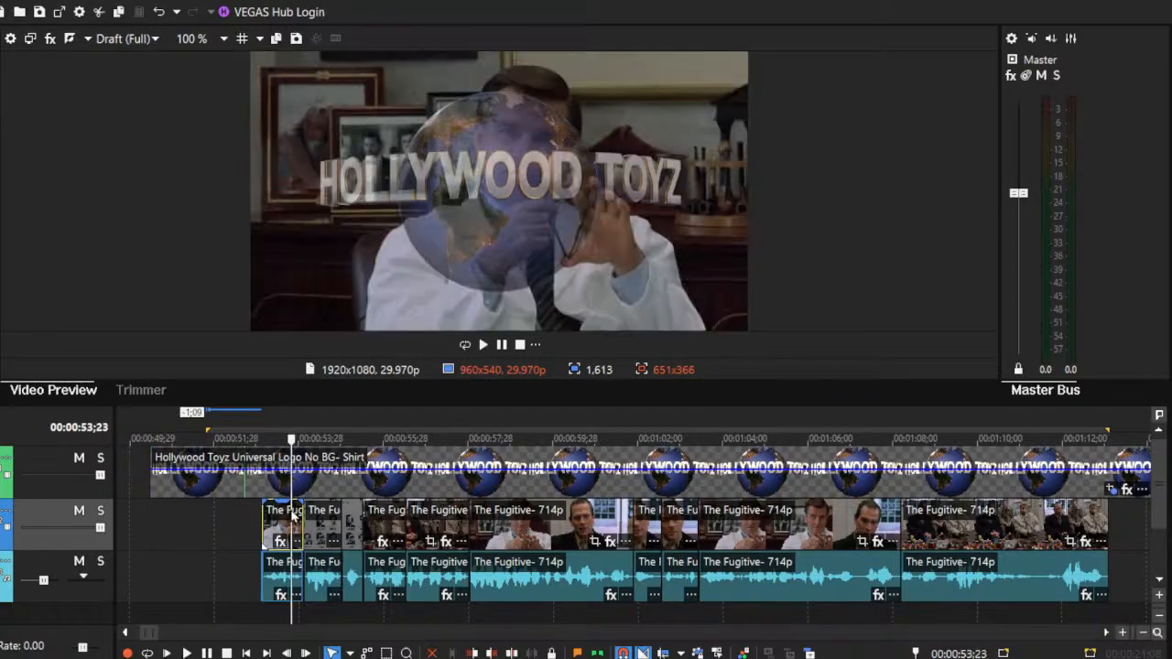
key(Delete)
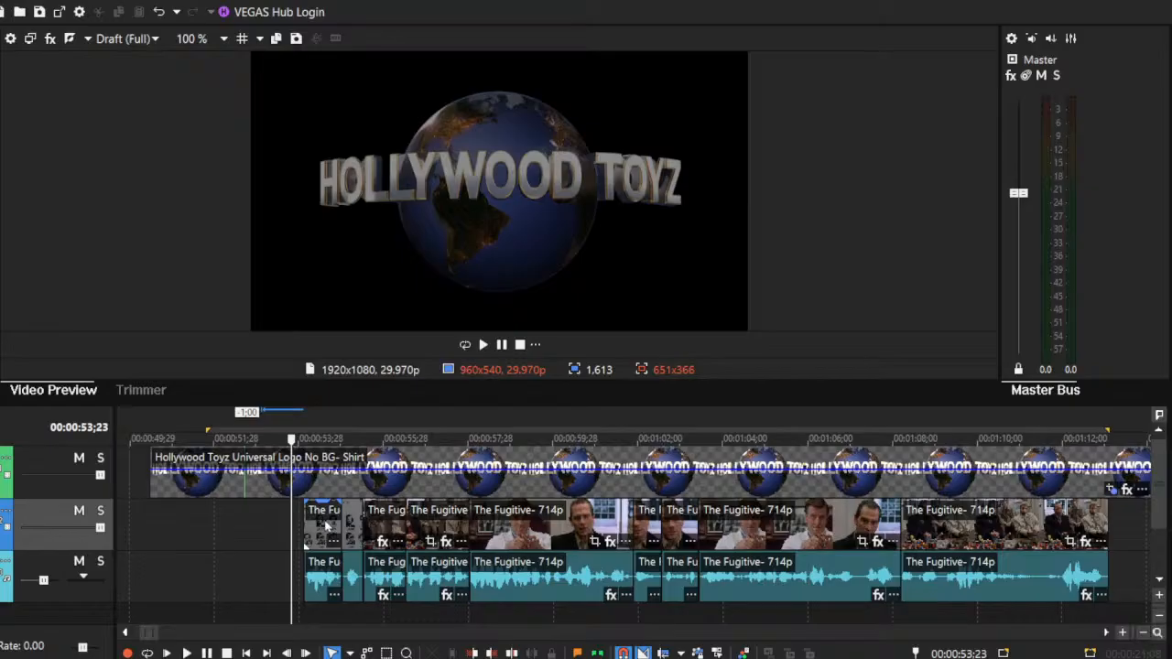
click(326, 523)
key(Delete)
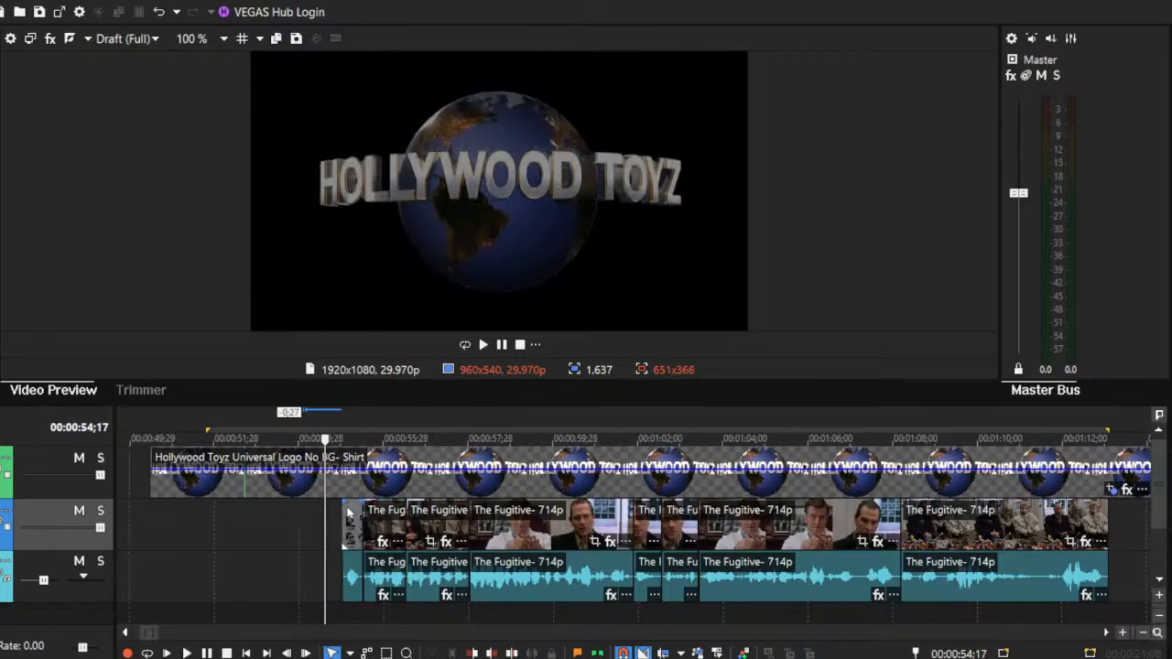
click(342, 512)
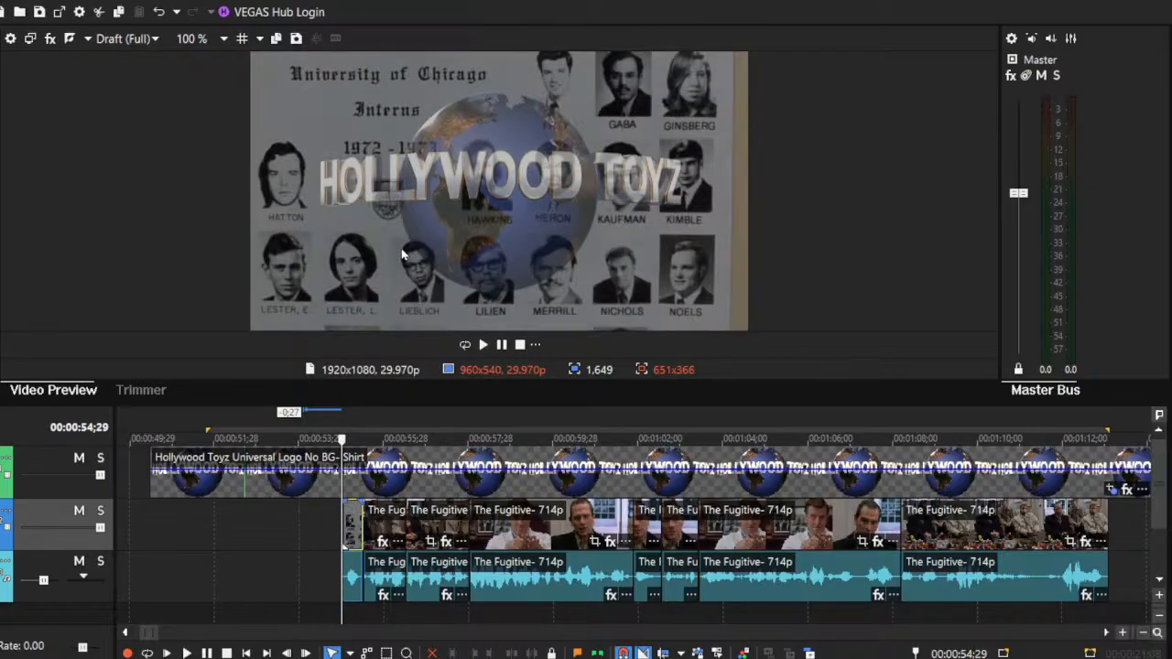
key(Delete)
click(386, 526)
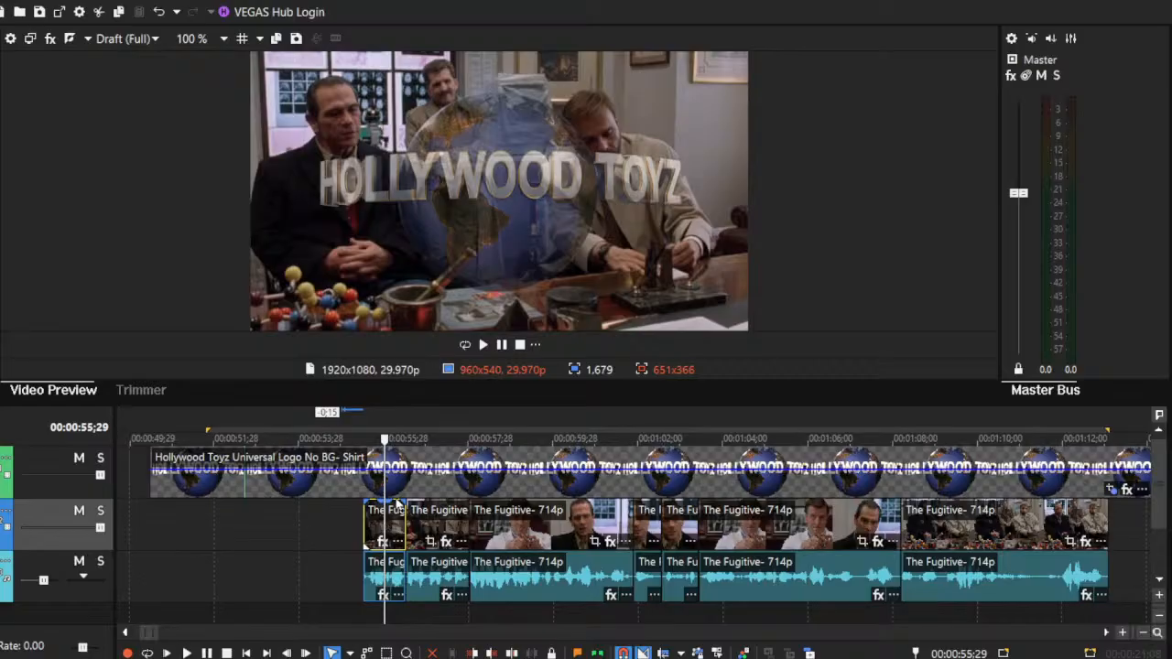
key(Delete)
click(436, 517)
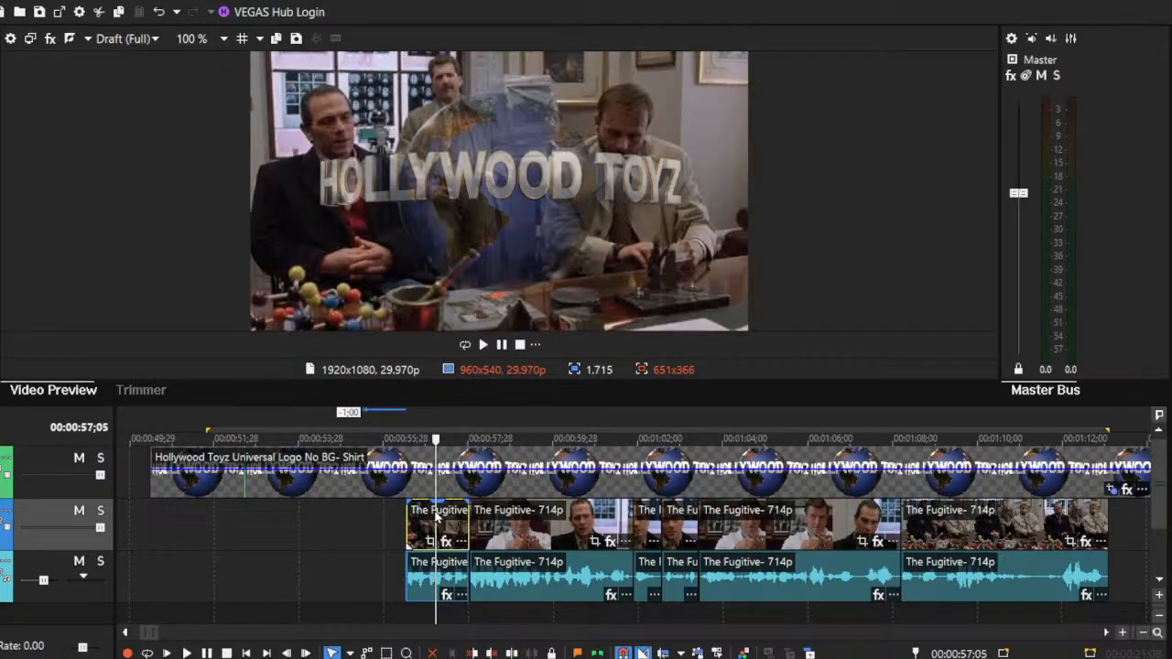
key(Delete)
click(511, 538)
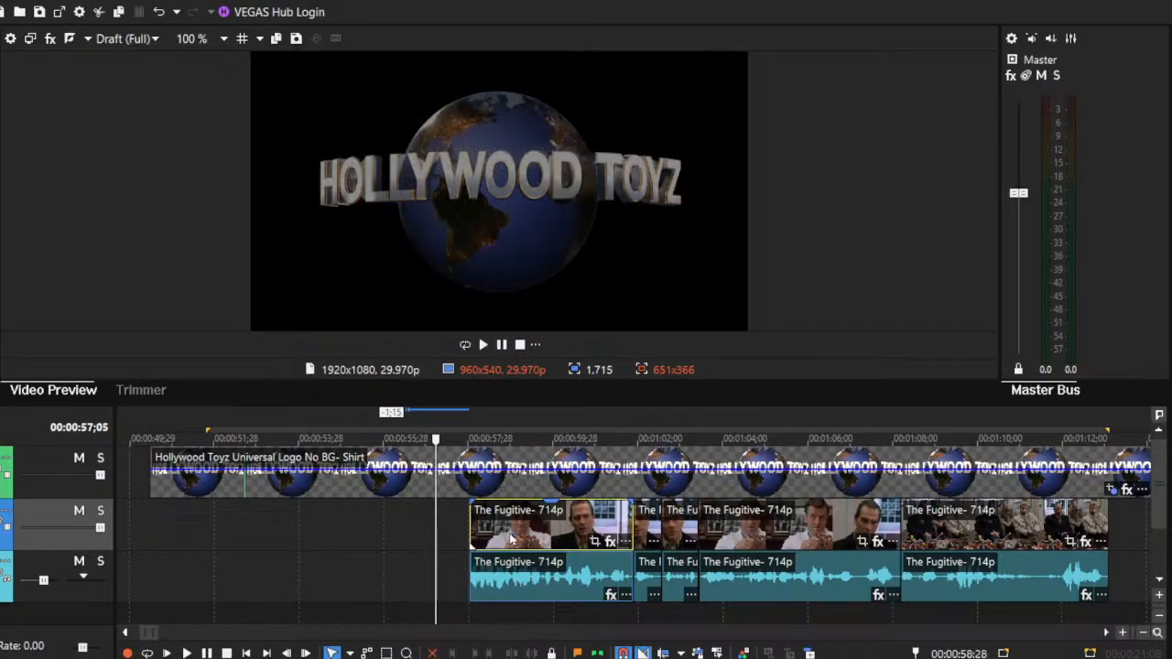
key(Delete)
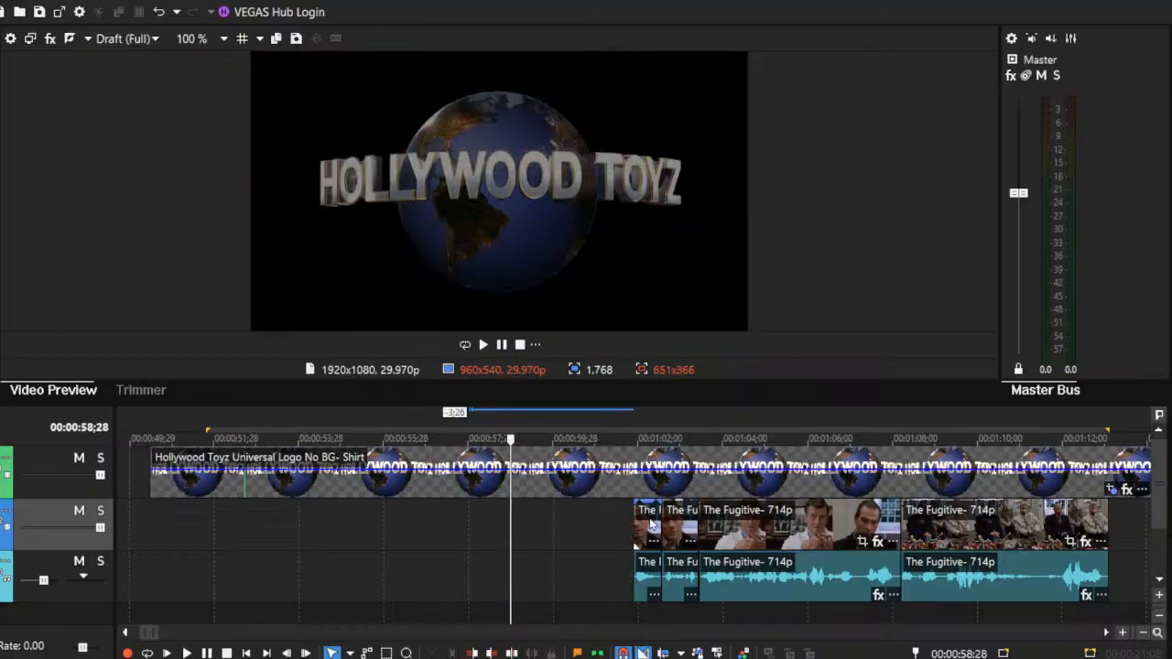
click(651, 524)
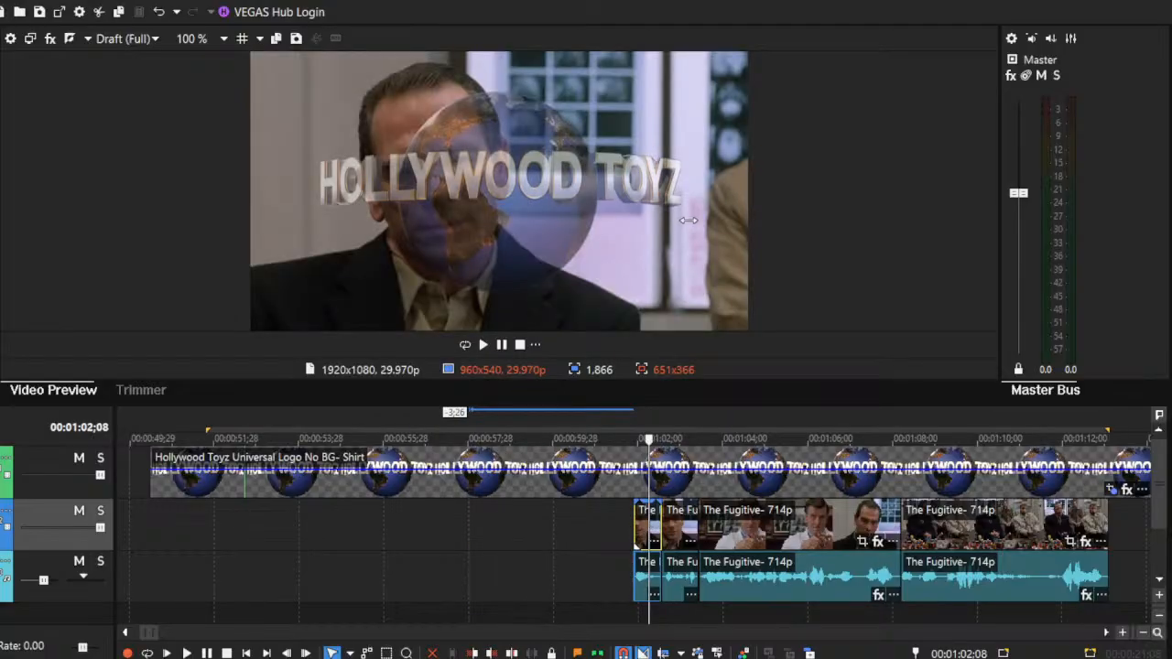
key(Delete)
click(689, 519)
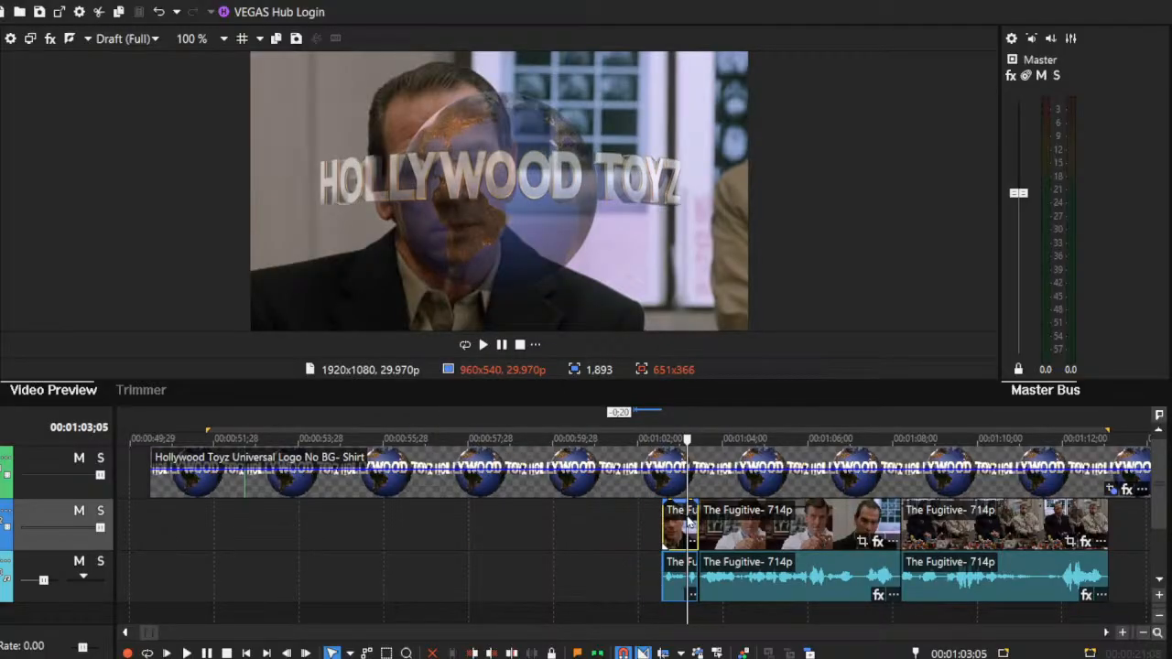
key(Delete)
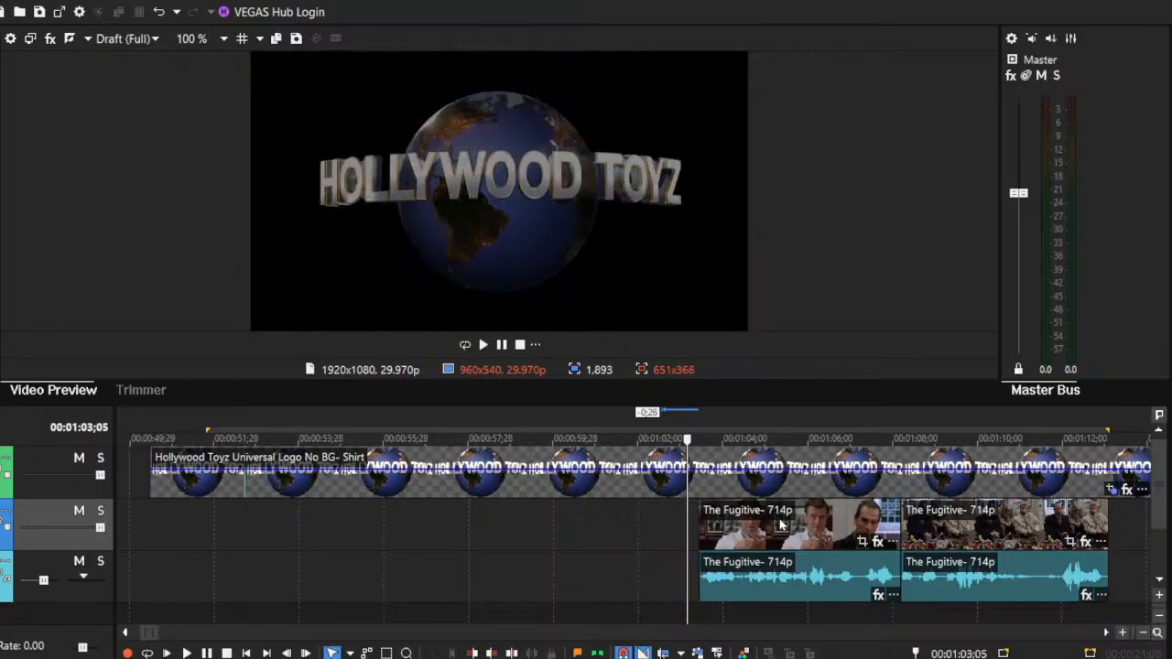
click(763, 524)
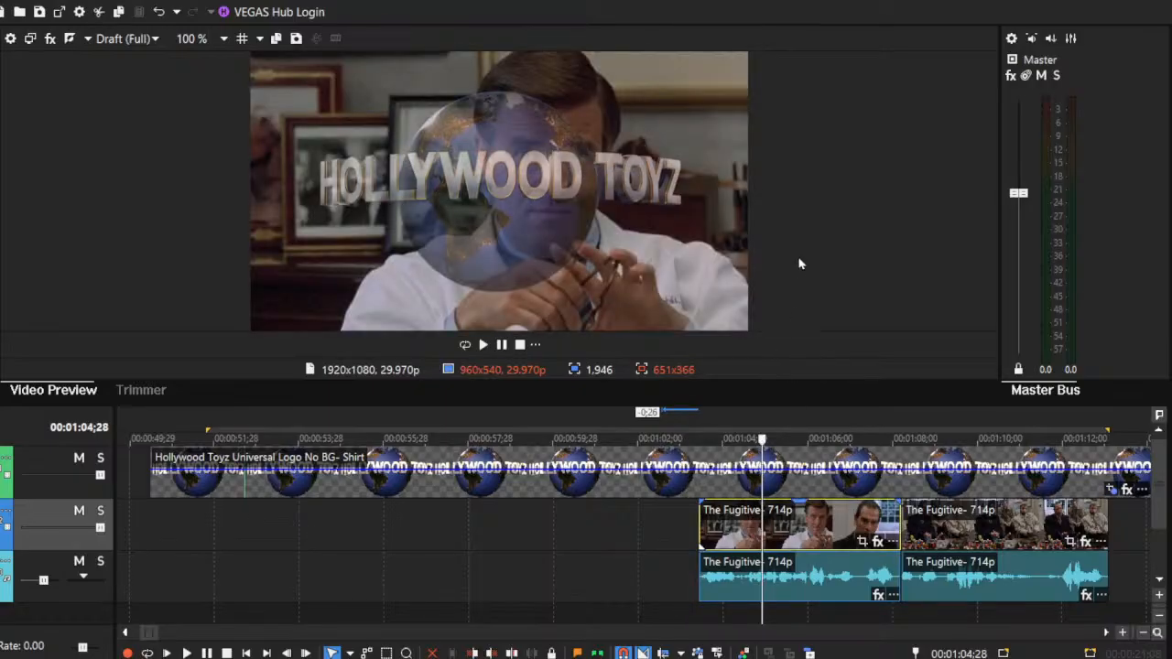
key(Delete)
click(998, 529)
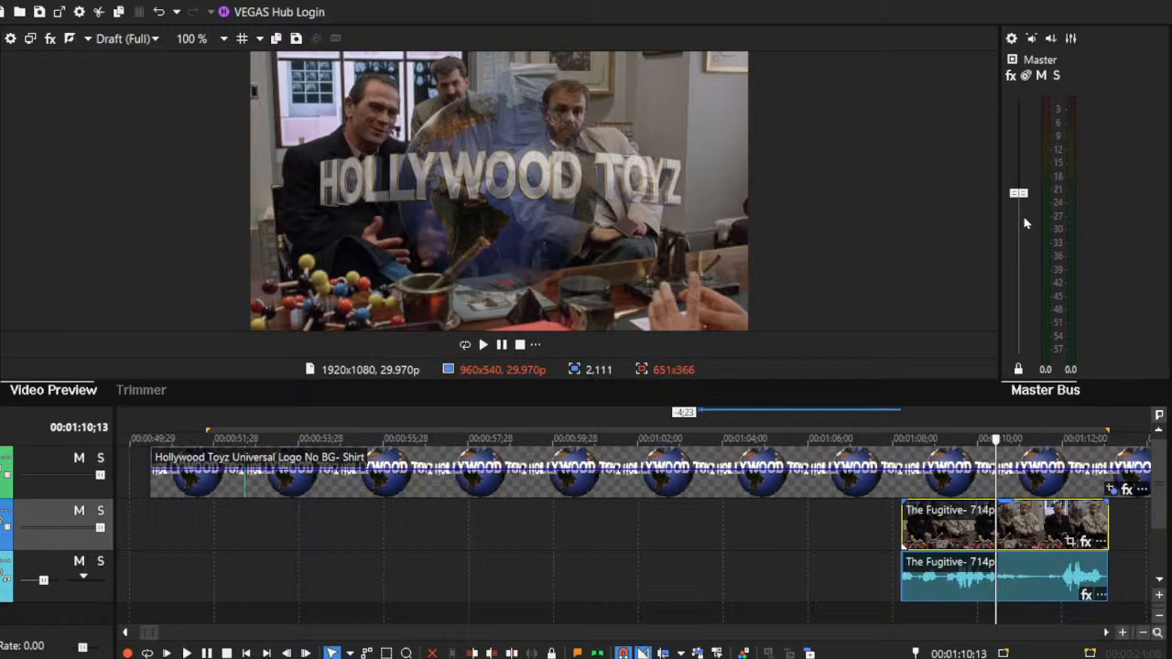
key(Delete)
click(1142, 633)
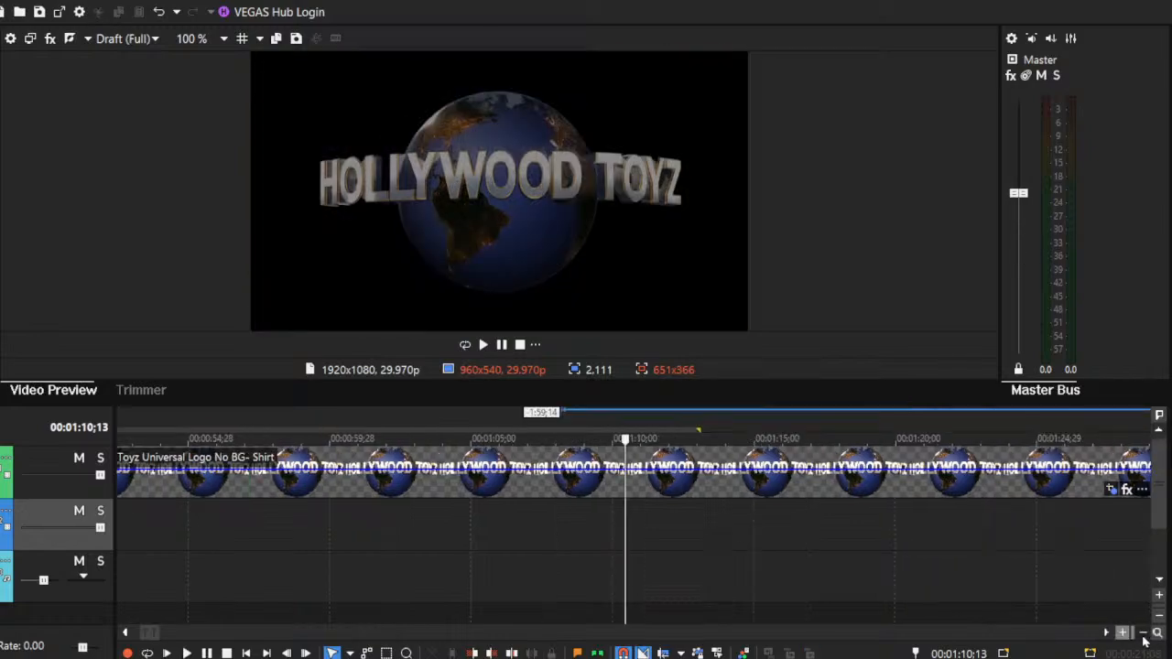
Step: Trim the start of the remaining Fugitive clip and its audio to 00:03:23;26
drag(1142, 634, 1142, 634)
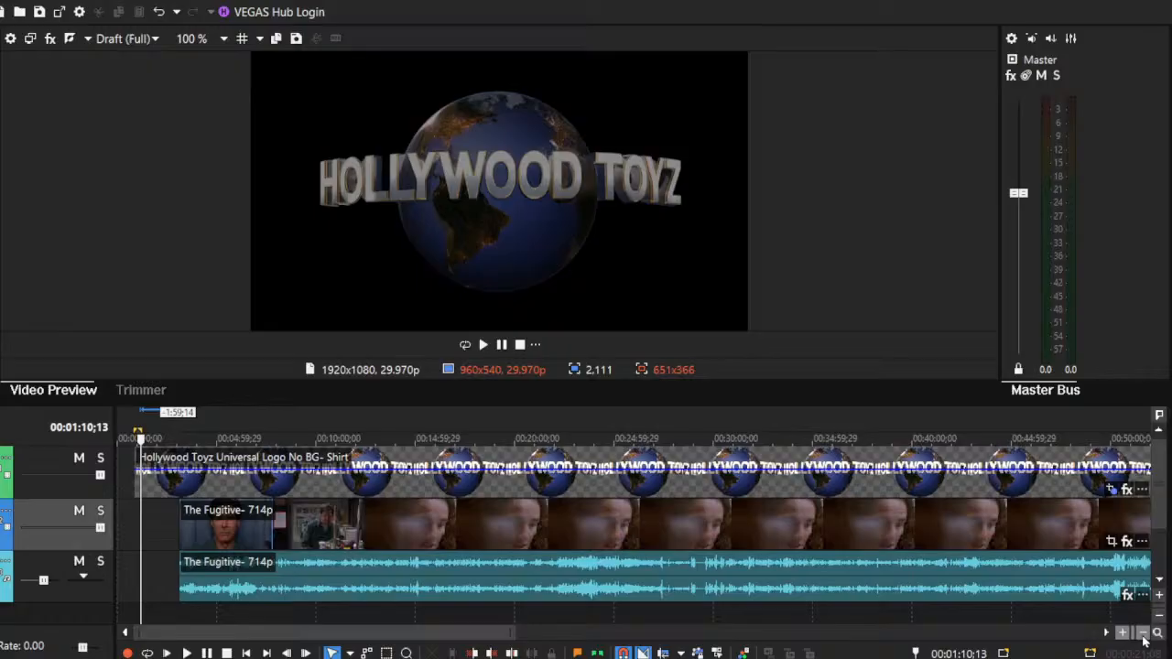
click(1062, 540)
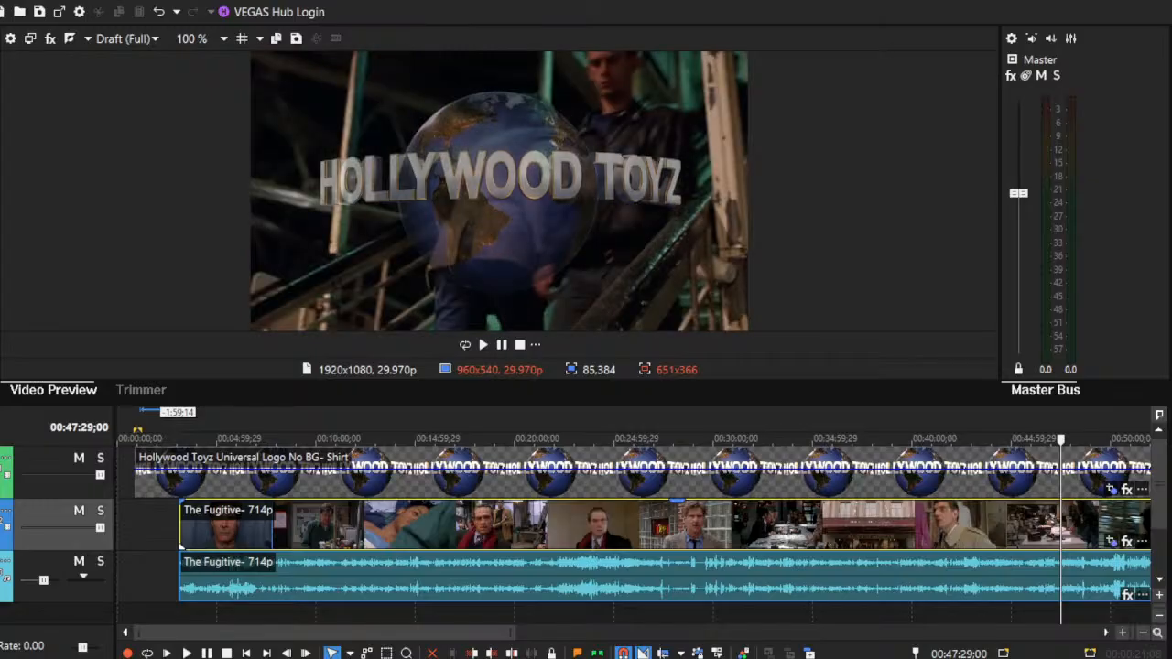
click(877, 594)
click(177, 509)
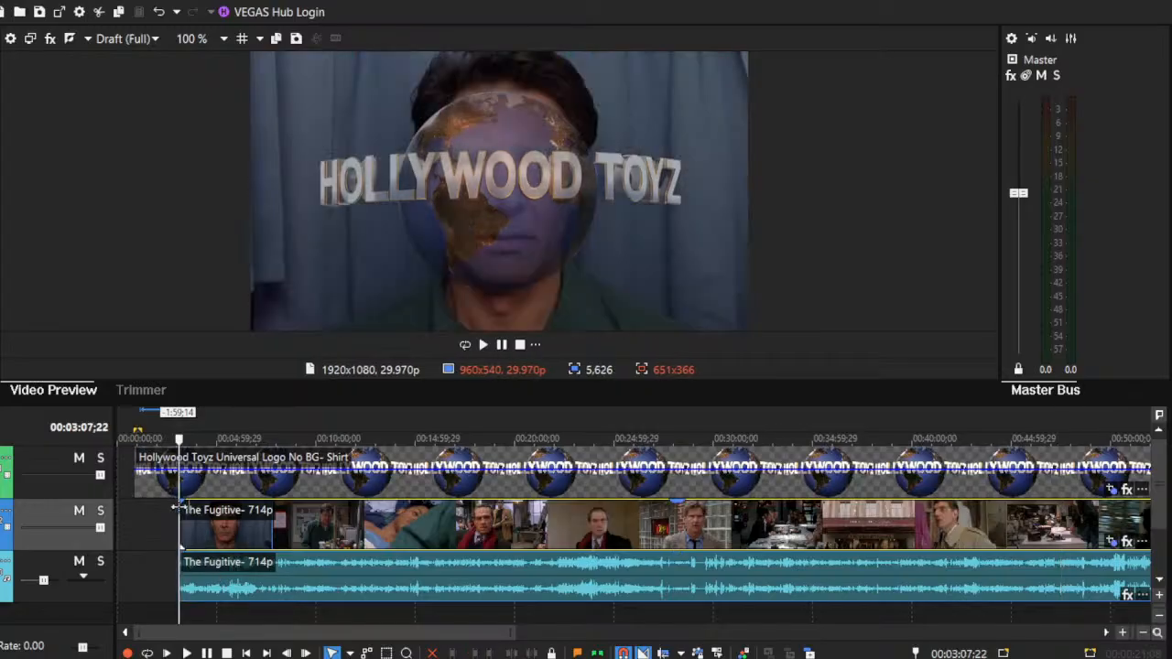
click(1123, 632)
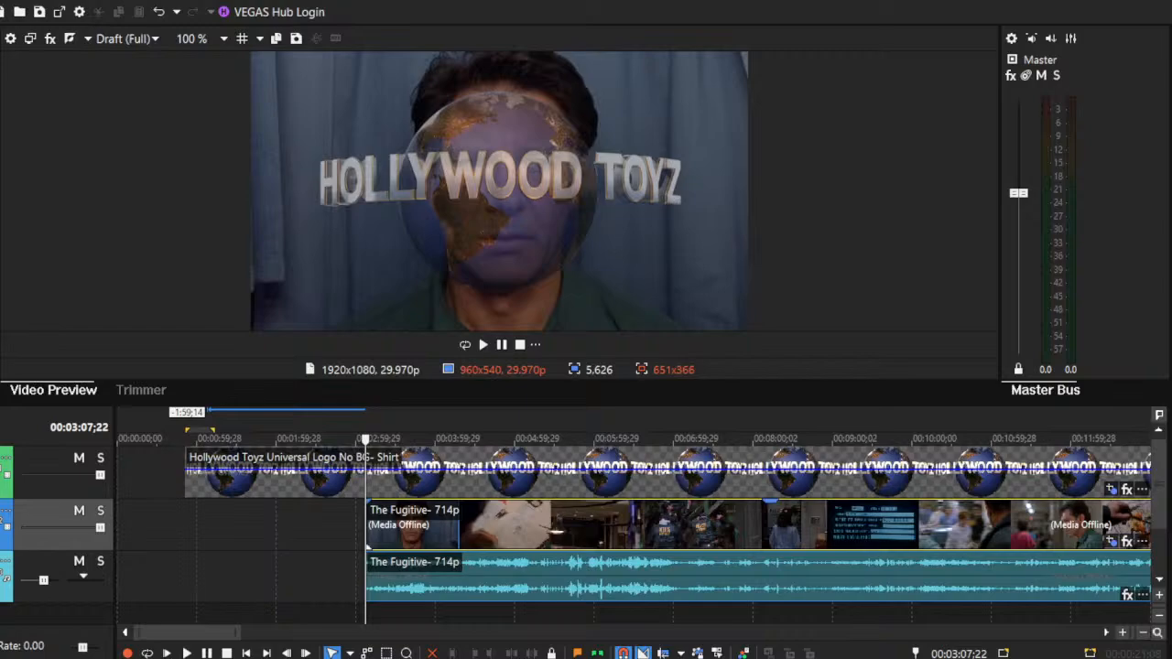
drag(394, 522, 416, 522)
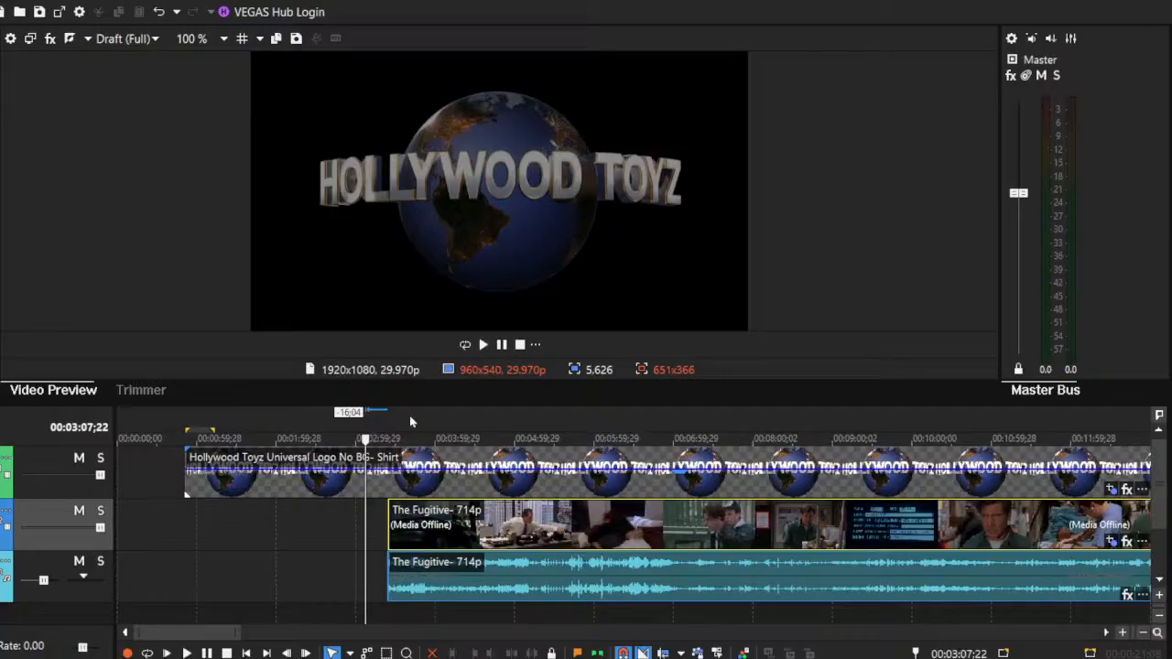
click(388, 519)
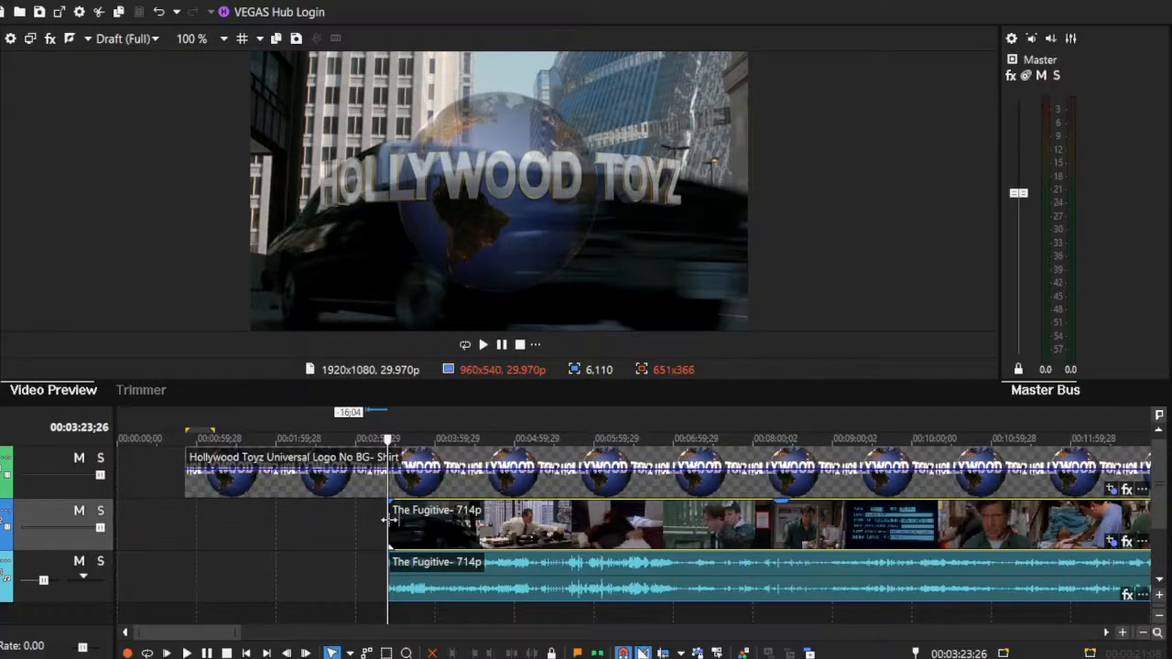
Step: Trim the Fugitive clip's opening up to the street parade scene and move the clip to start at 00:01:40;09
drag(388, 520, 775, 544)
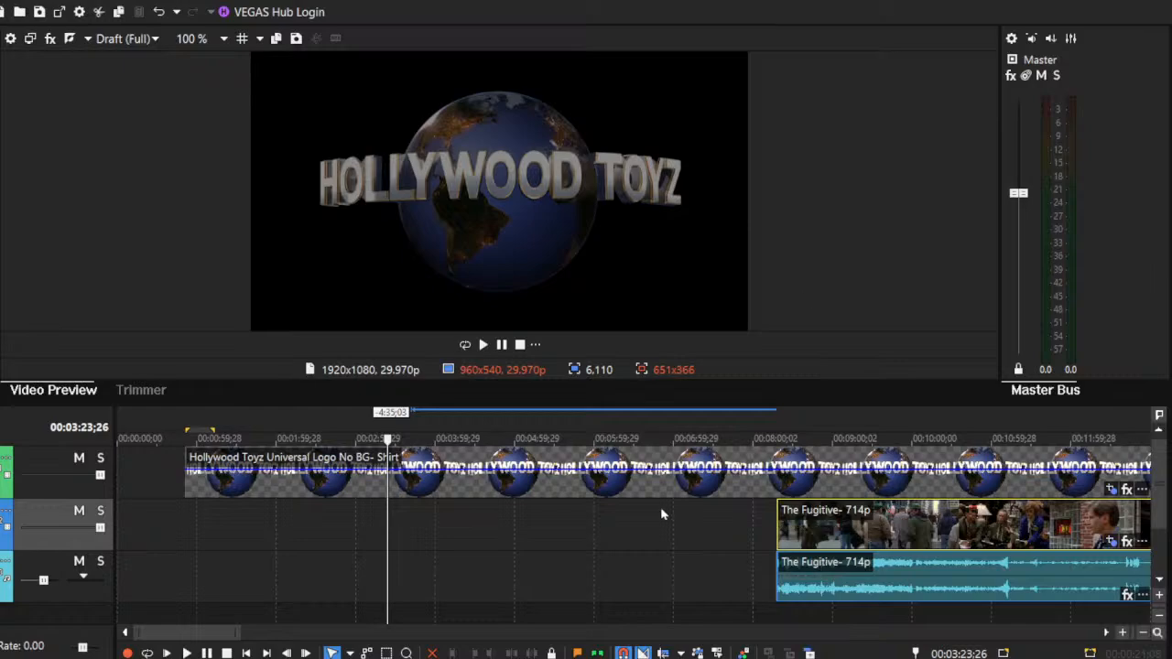
drag(838, 546, 358, 527)
click(249, 535)
mouse_move(268, 526)
mouse_down()
mouse_move(229, 527)
mouse_move(251, 528)
mouse_up()
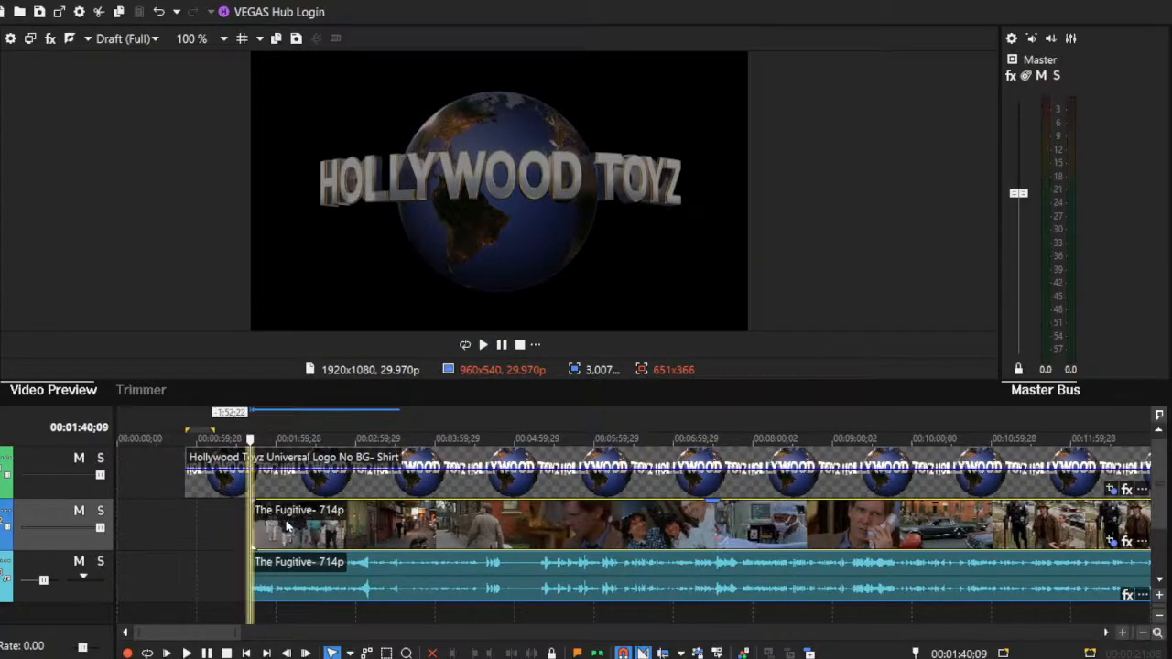
Step: Trim the Fugitive clip's opening up to the surgery scene and move the clip to start at 00:03:14;20
click(1142, 634)
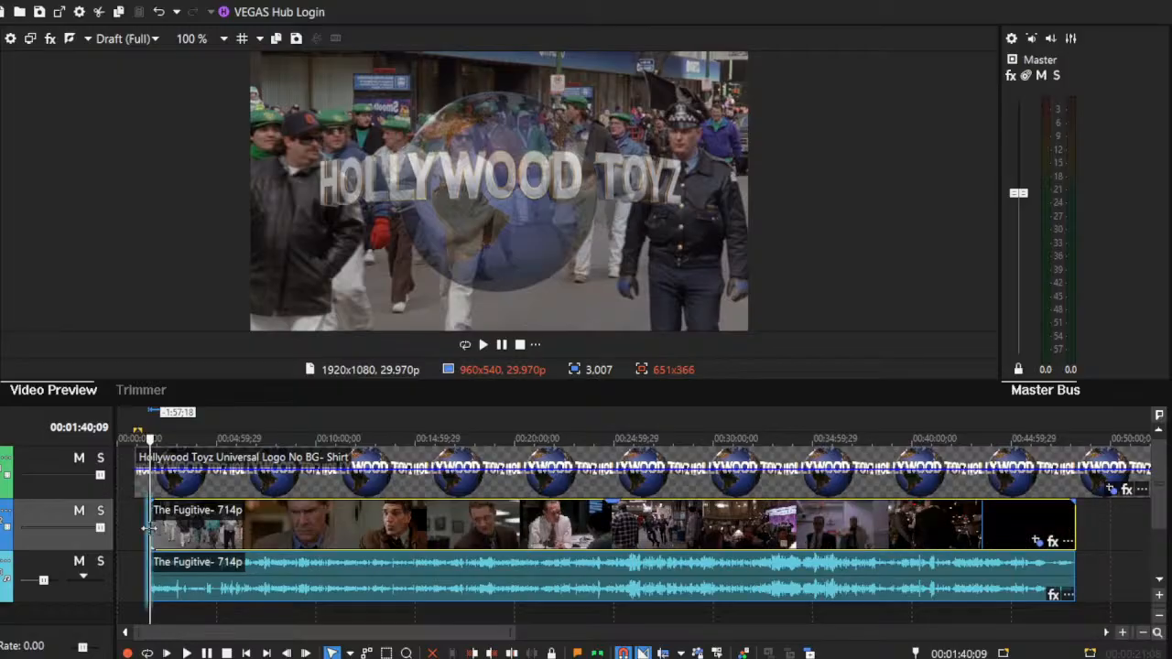
drag(148, 528, 271, 571)
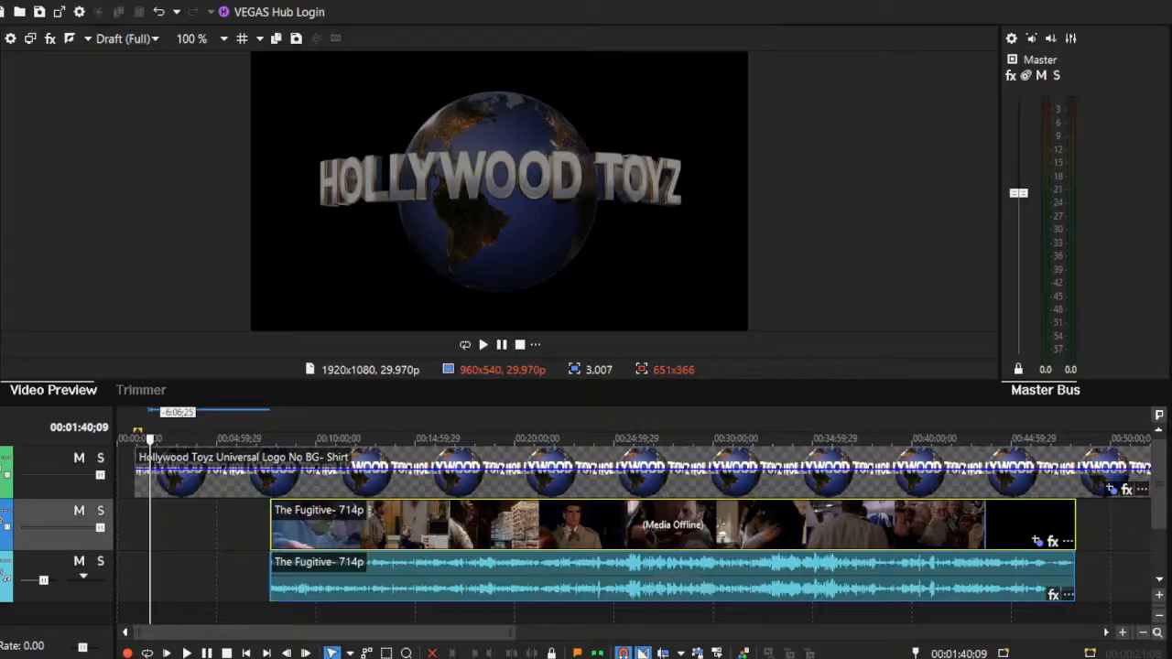
drag(303, 542, 227, 542)
click(181, 512)
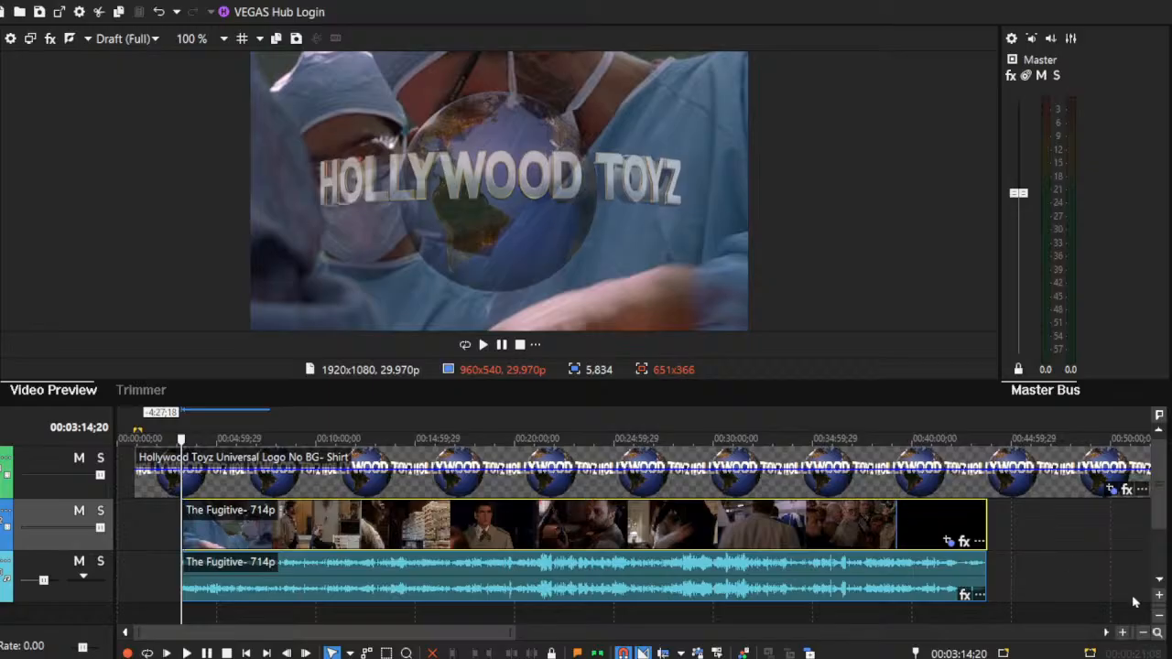
Step: Move the Fugitive clip back to start at 00:01:39;22 and trim its beginning to 00:01:54;21
click(1124, 633)
click(1125, 635)
click(1125, 636)
click(1124, 636)
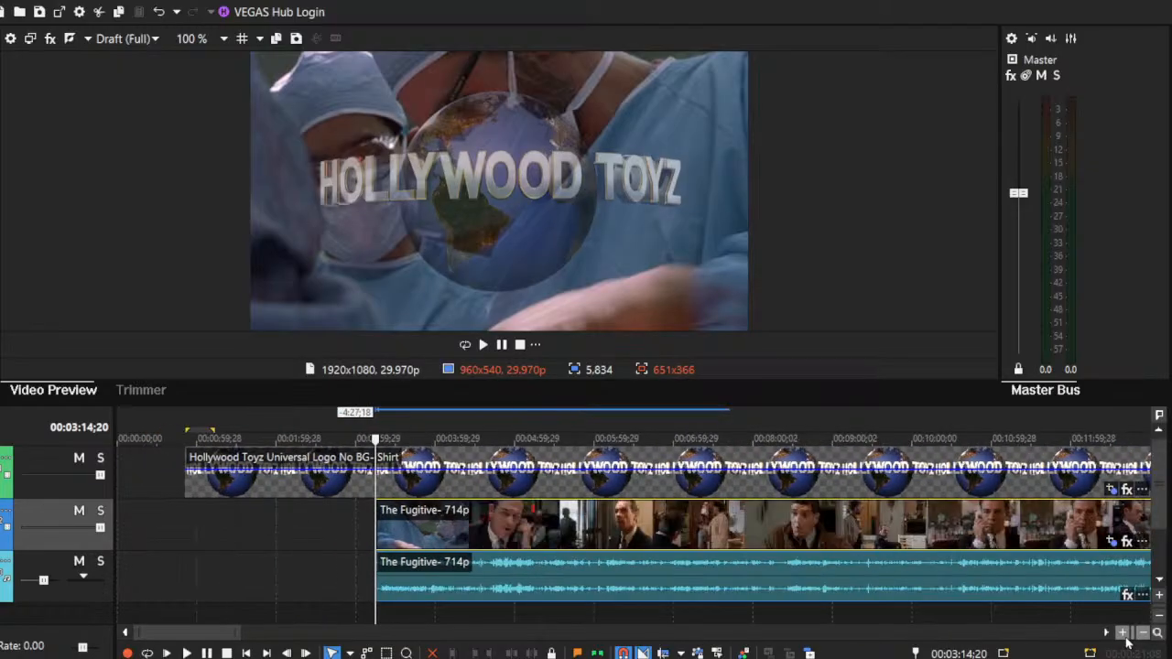
click(250, 516)
drag(466, 542, 426, 542)
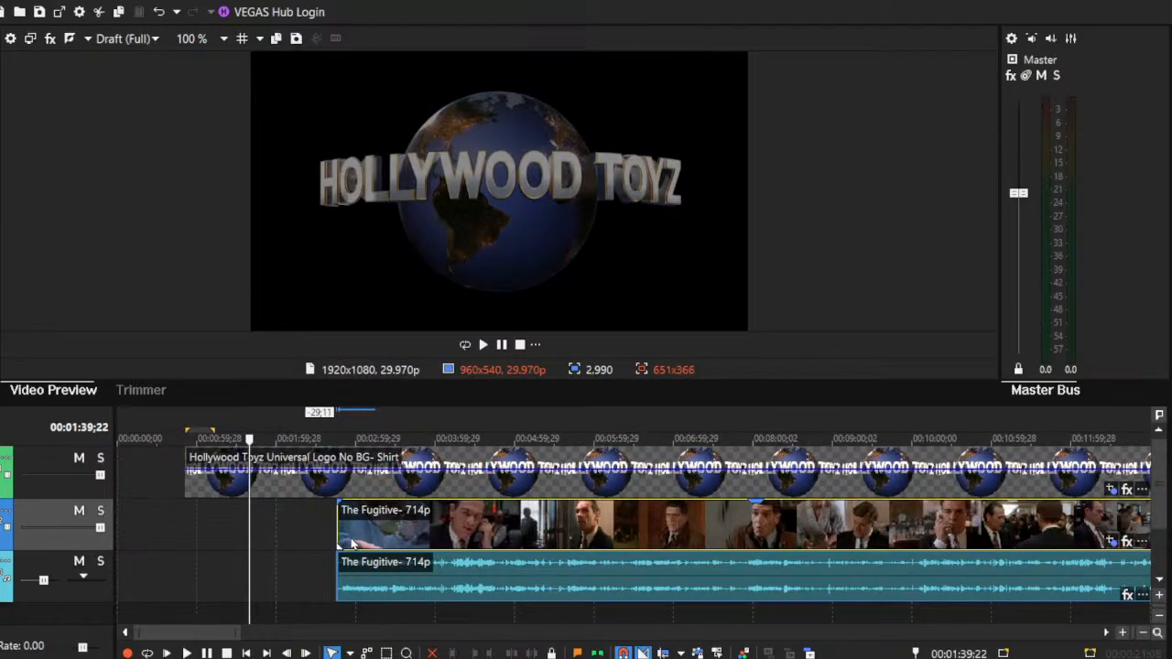
drag(352, 544, 261, 539)
drag(259, 539, 269, 539)
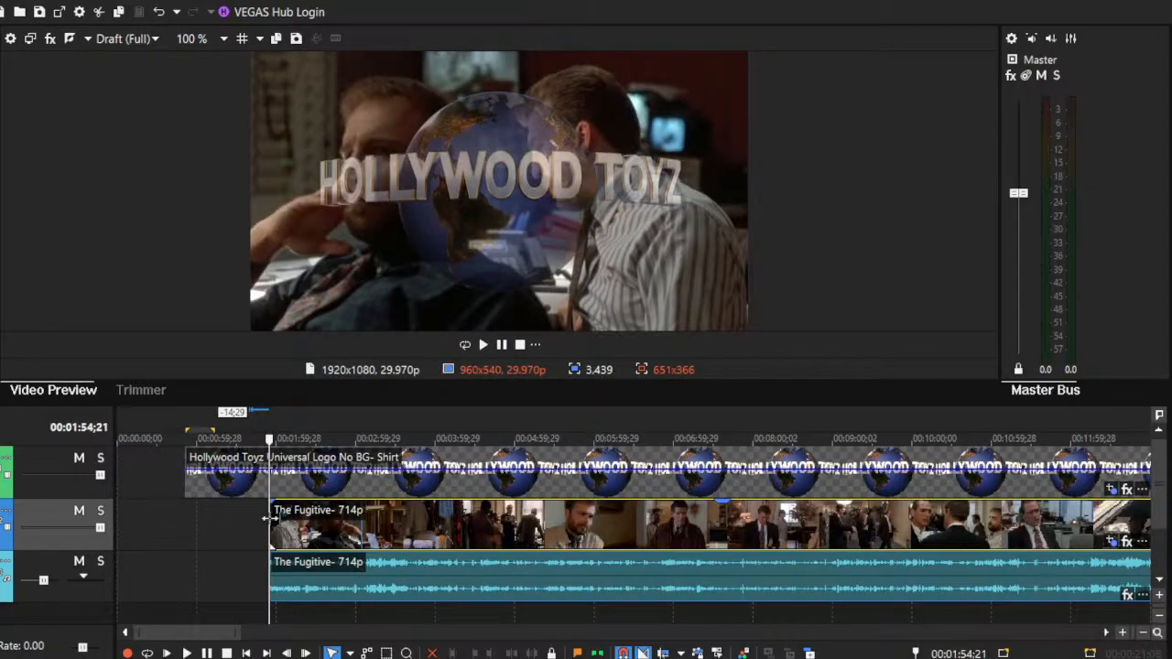
Step: Move the Fugitive clip to start at 00:00:59;27 and trim its opening so it begins with the phone call scene
drag(270, 522, 275, 530)
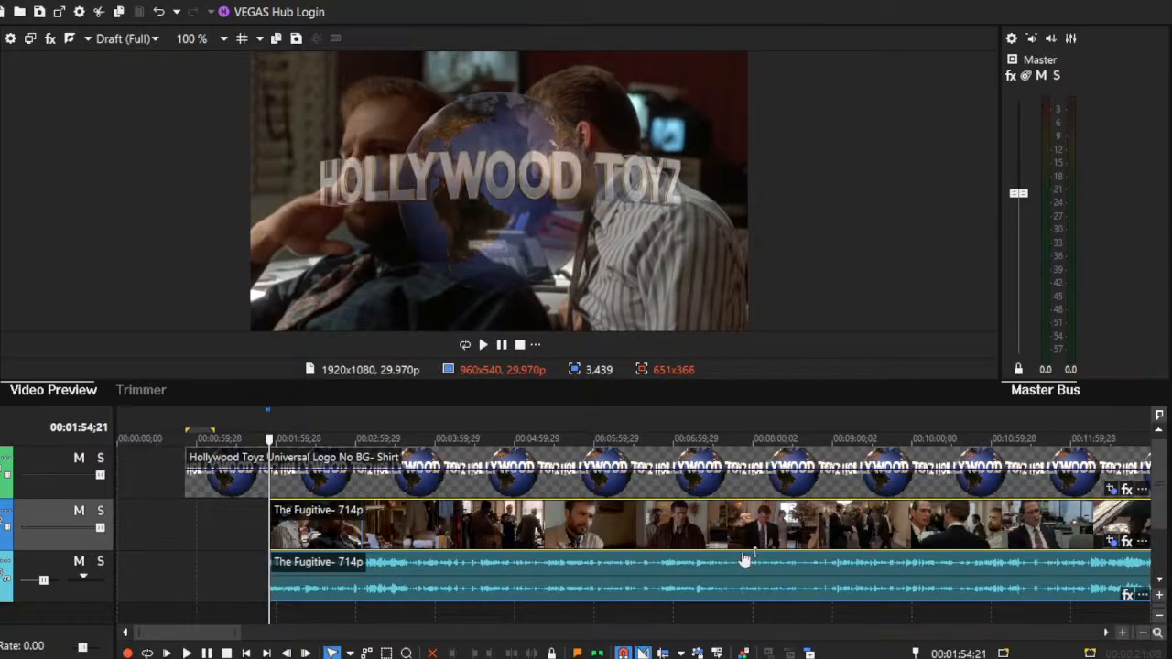
click(1124, 632)
click(1123, 633)
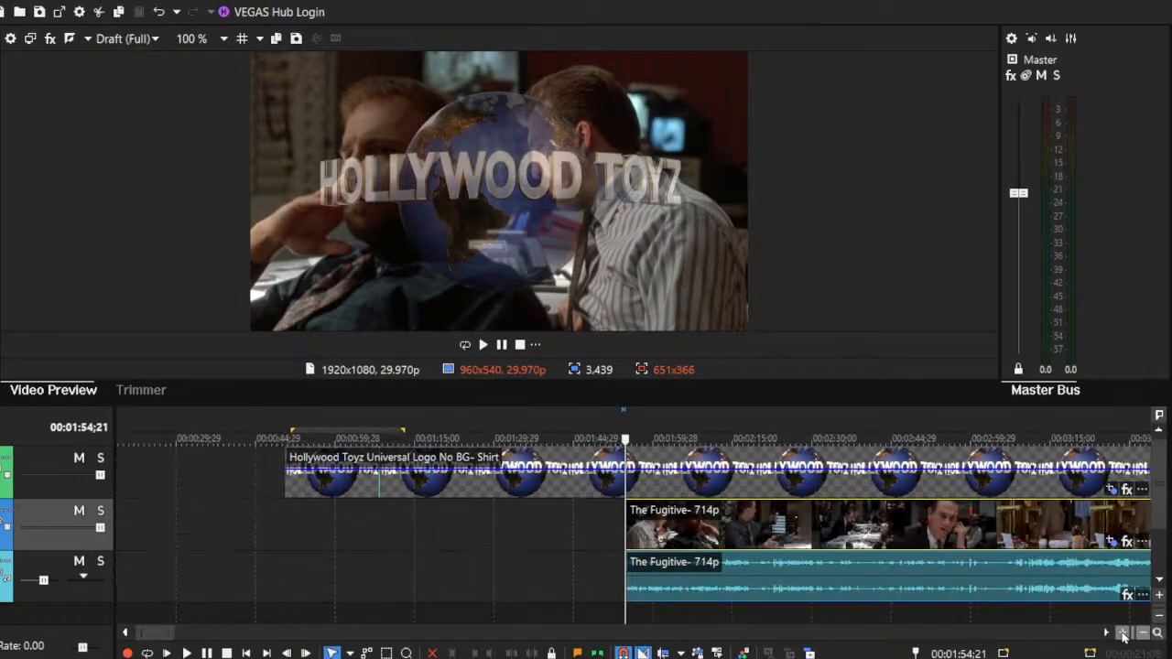
drag(690, 529, 399, 529)
click(335, 510)
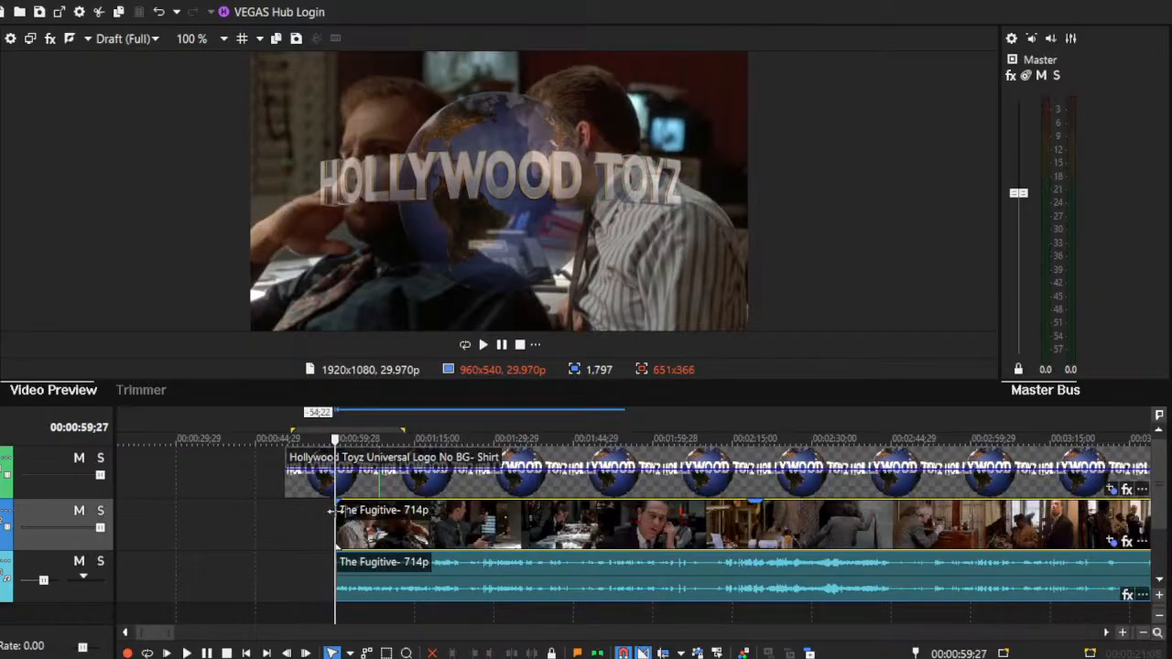
click(335, 510)
drag(336, 513, 378, 532)
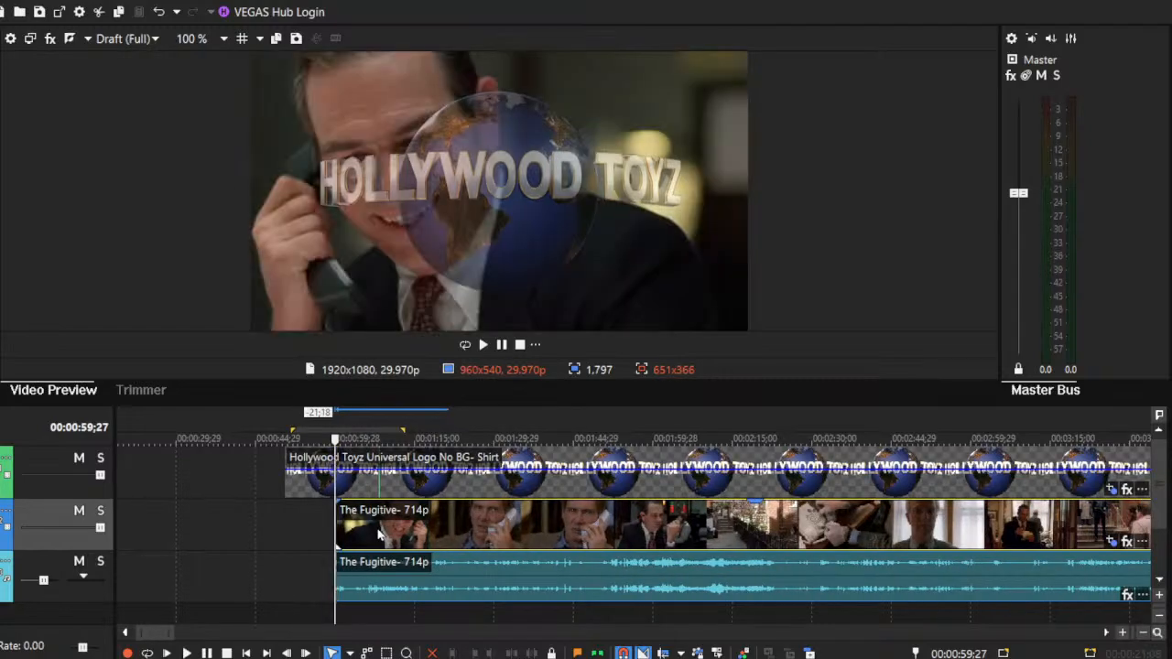
Step: Play the phone call scene from 00:01:04;15 to check its dialogue
click(484, 528)
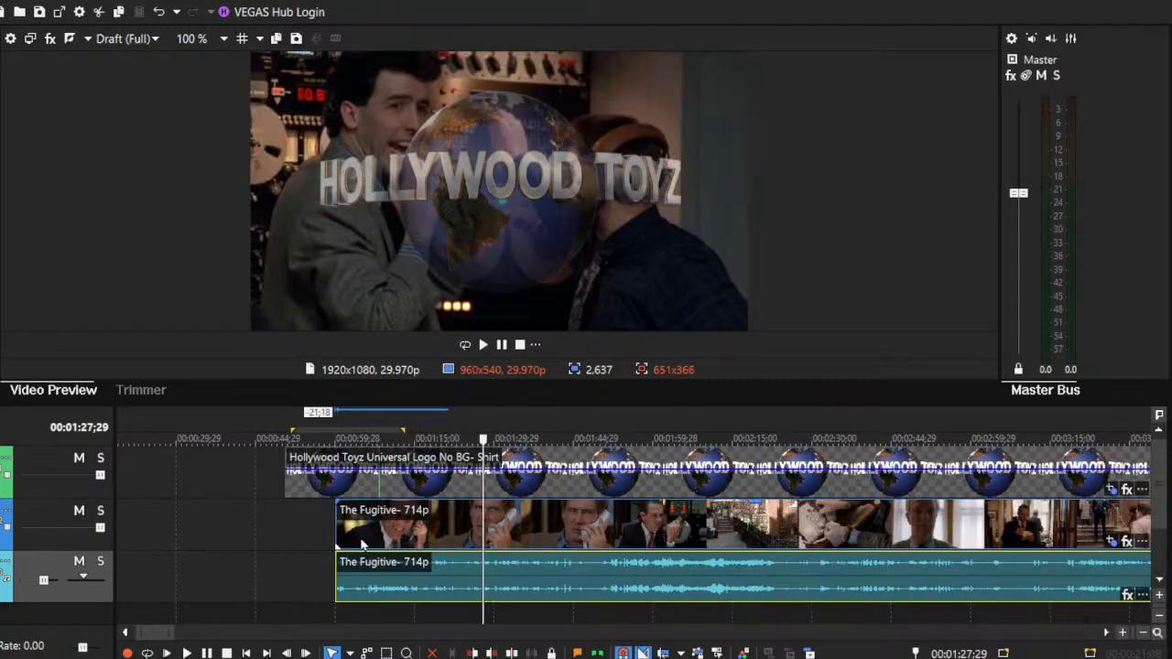
click(362, 544)
click(186, 653)
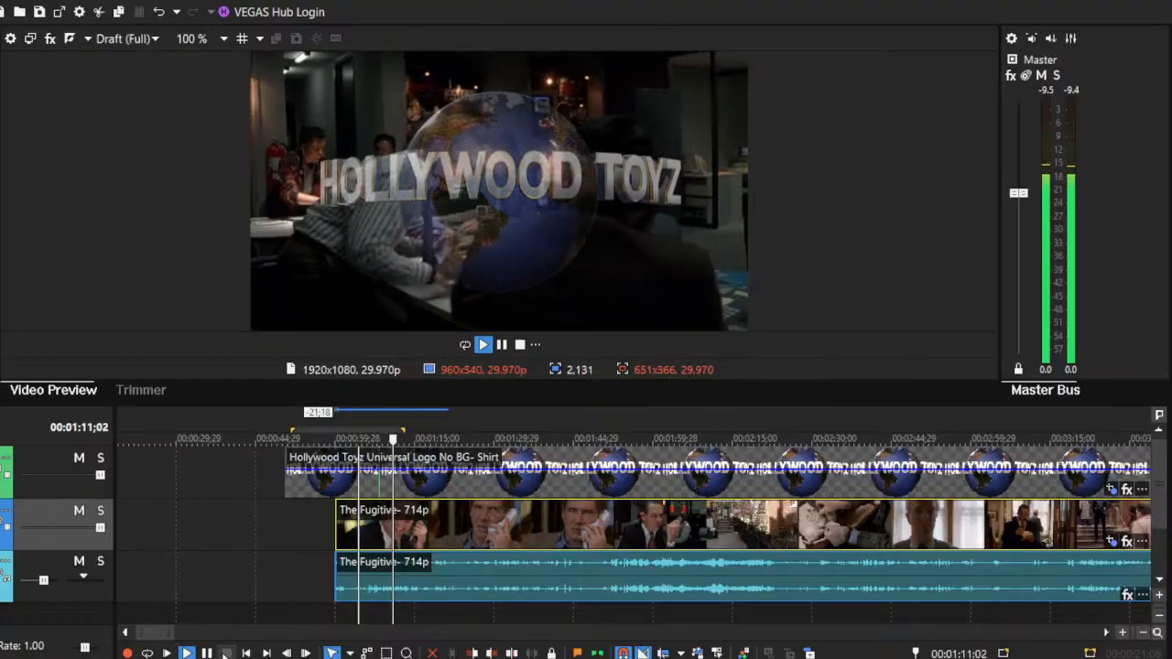
click(225, 653)
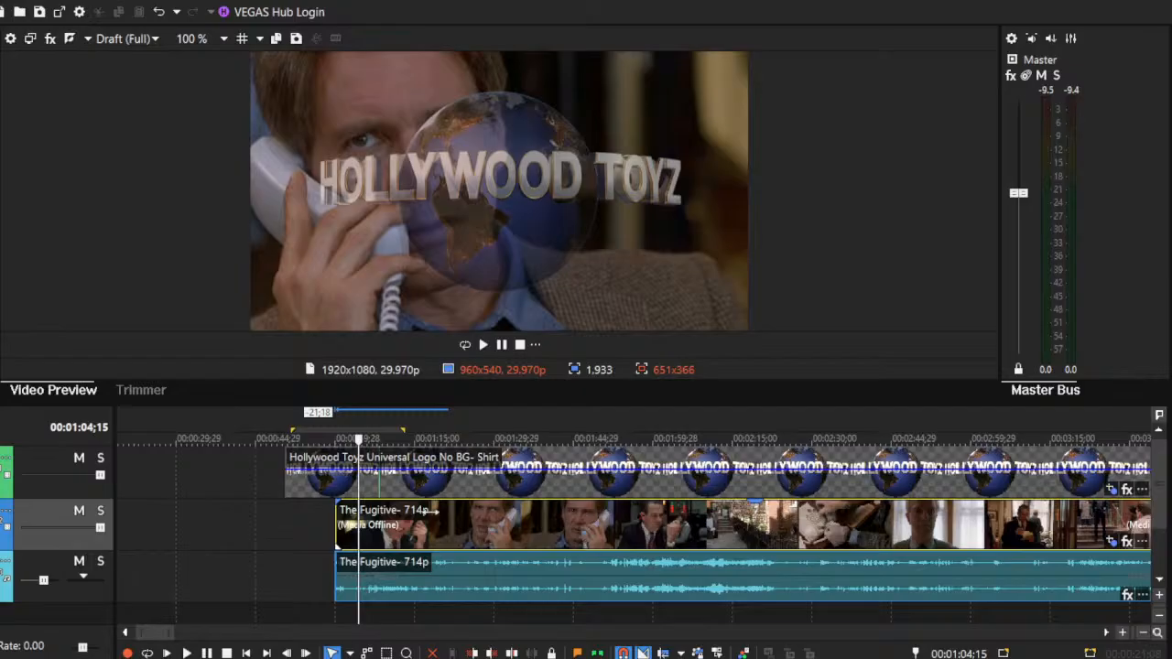
Step: Split the Fugitive clip and its audio at 00:01:53;06 and move the remainder about 18 seconds later
drag(435, 510, 618, 510)
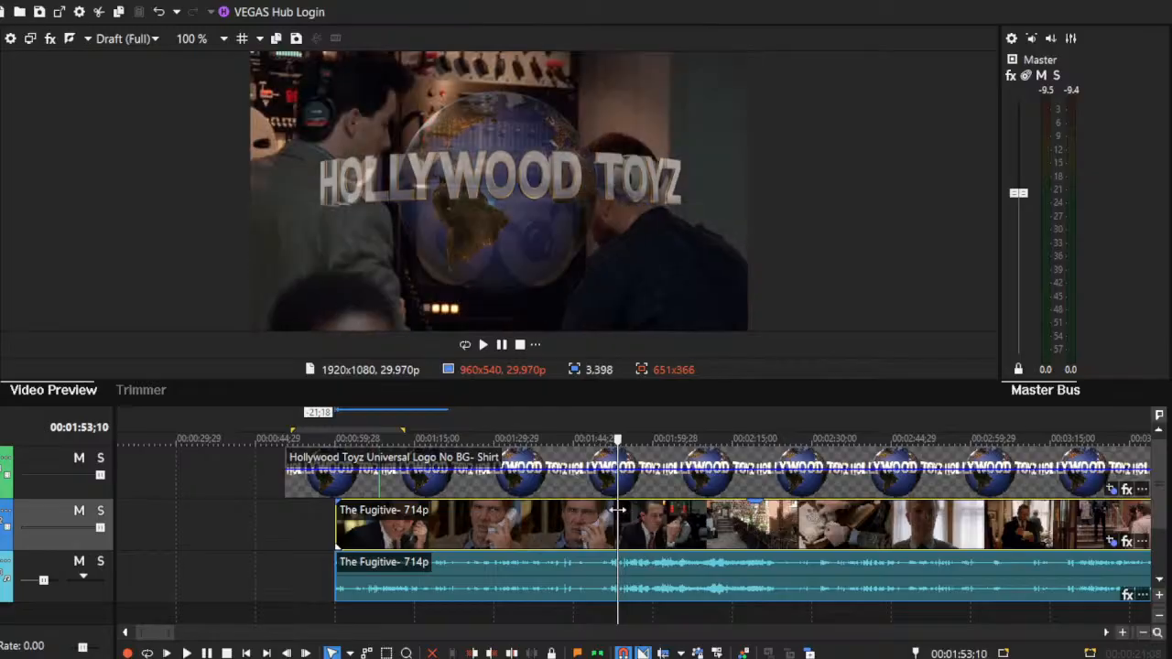
click(617, 570)
key(s)
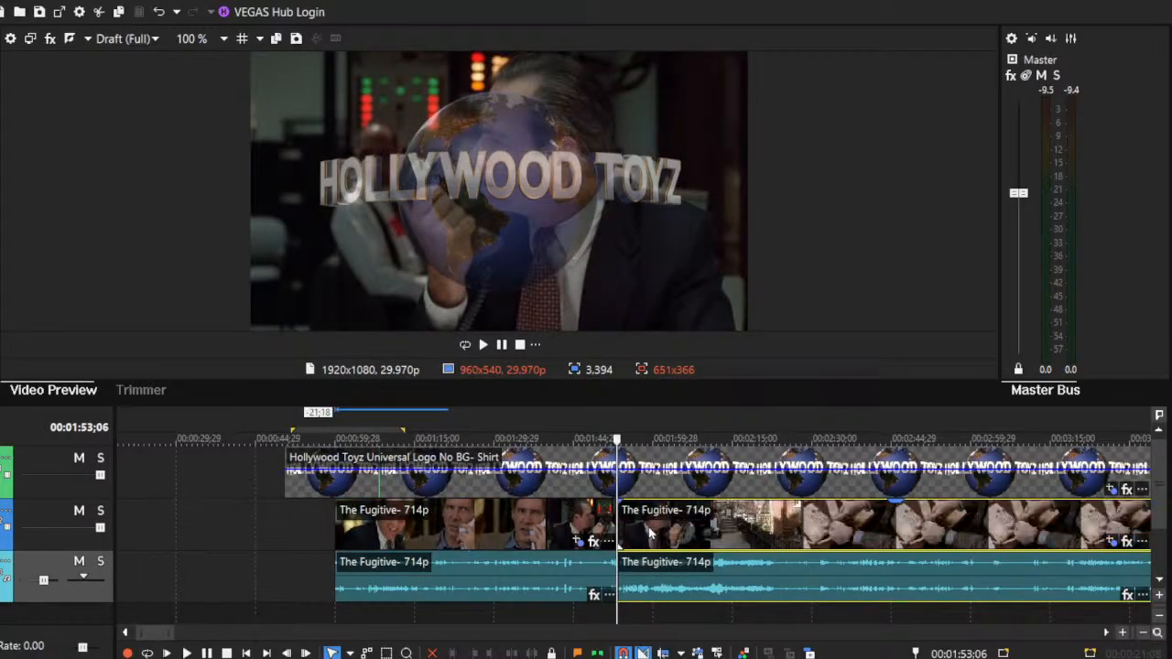
drag(650, 533, 746, 535)
Step: Normalize the audio of the phone call clip starting at 00:00:59;27 and combine its two channels
click(501, 568)
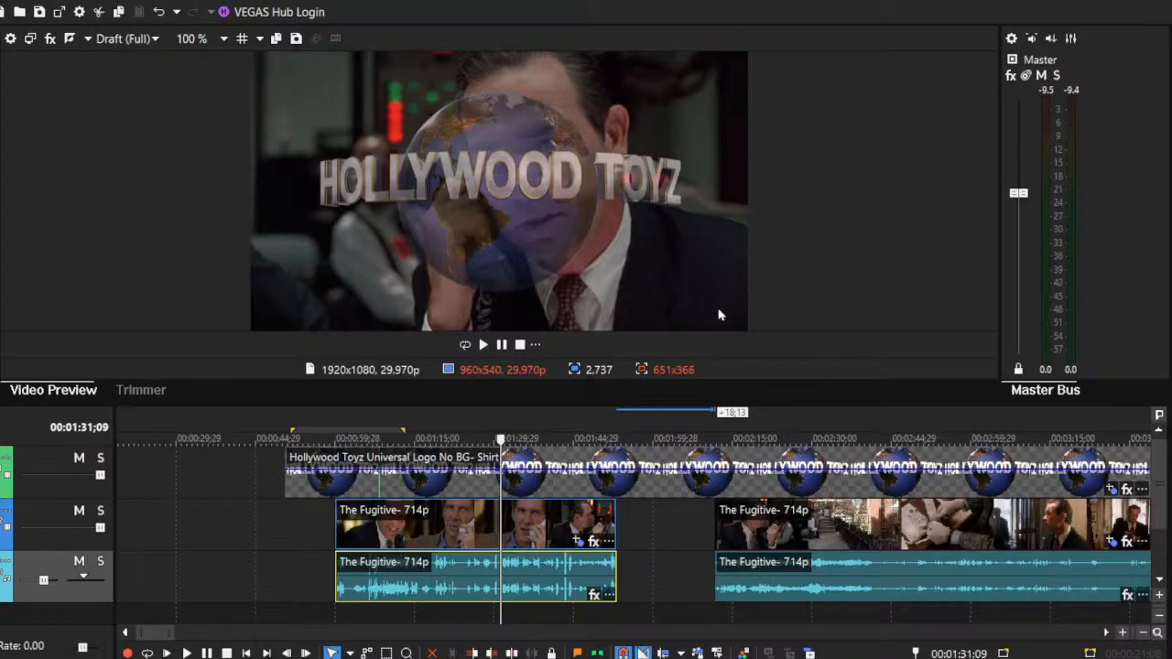
click(337, 518)
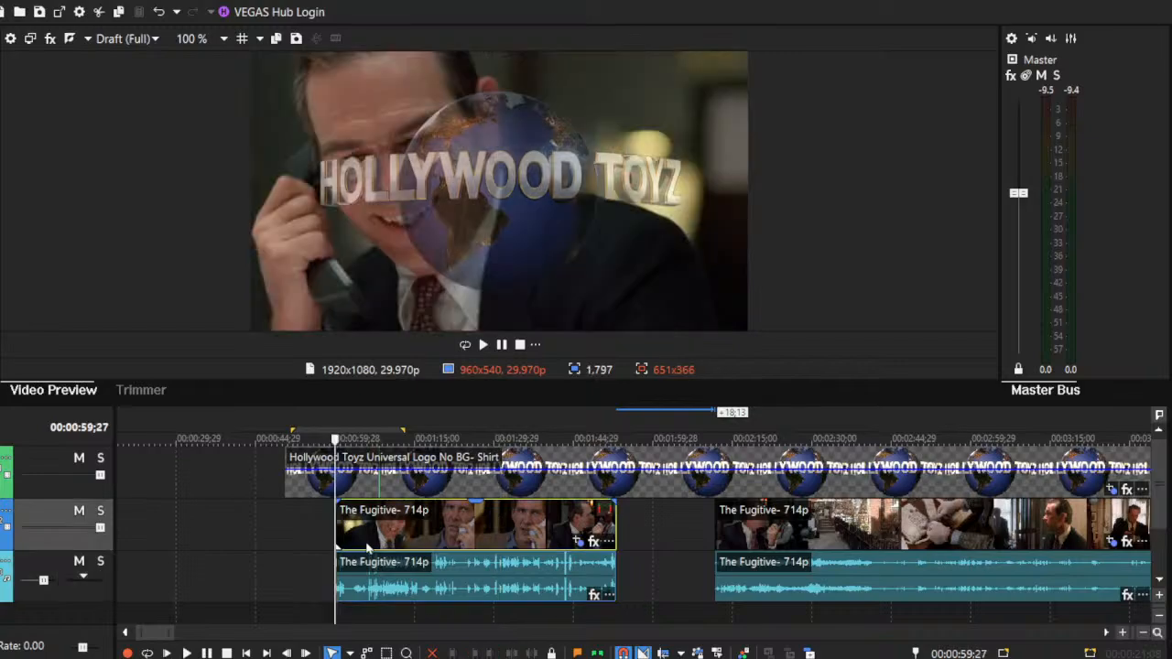
click(420, 586)
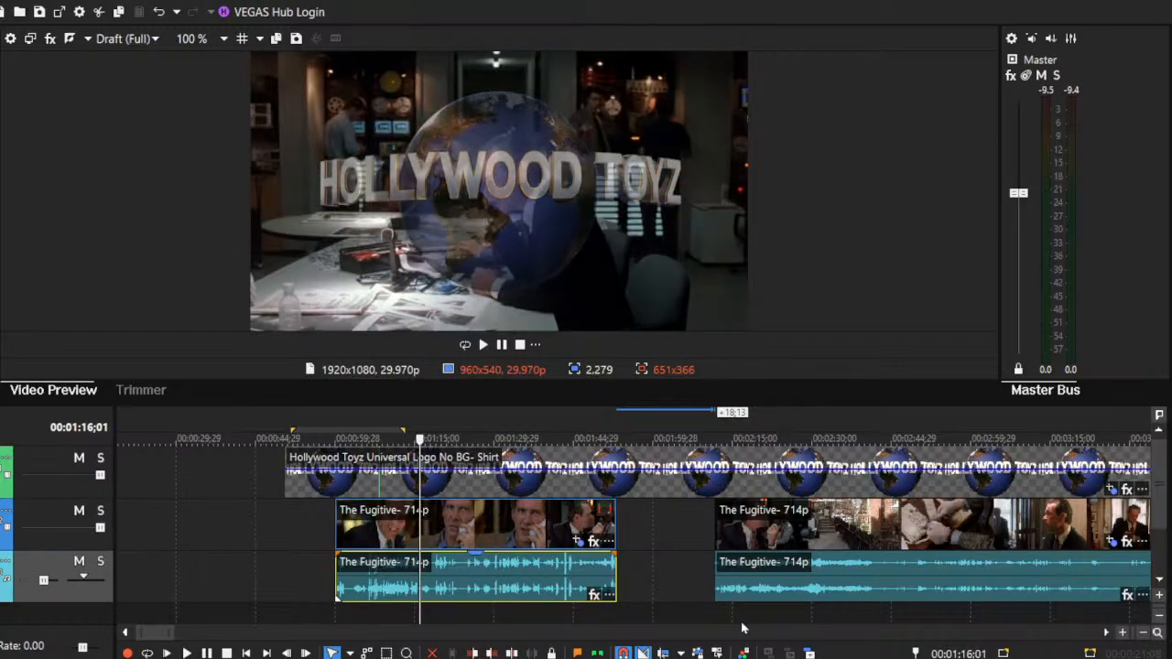
Step: Play the phone call clip from its beginning to check the adjusted audio
click(339, 523)
click(186, 653)
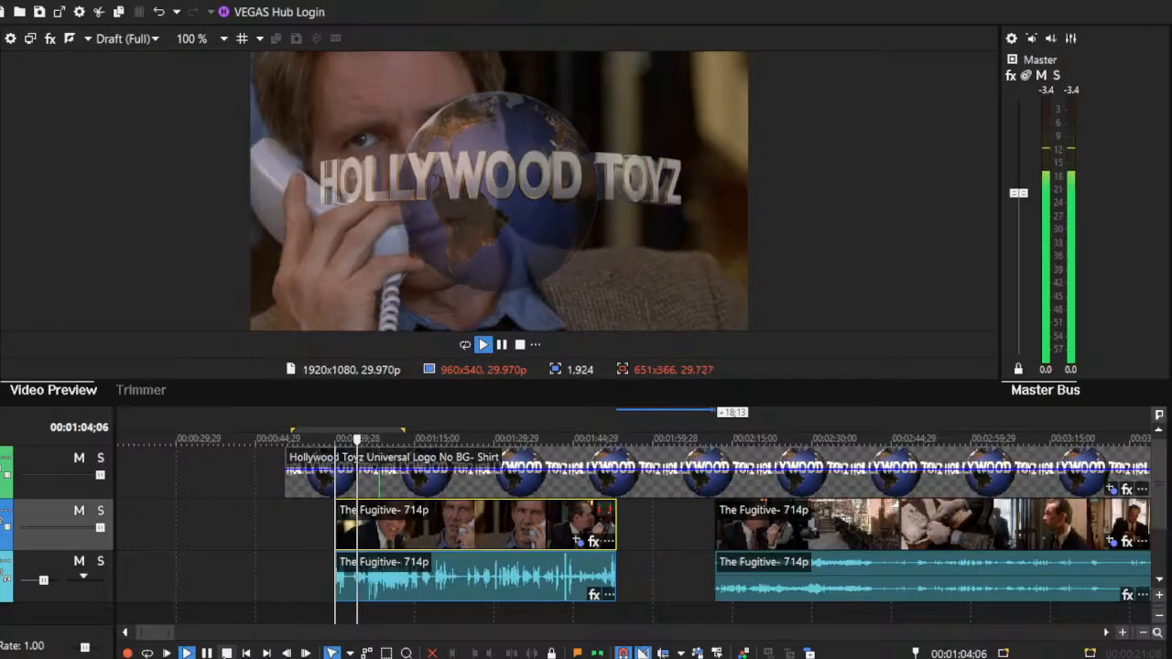
key(space)
Step: Trim the start of the phone call clip and its audio to 00:01:03;09
drag(334, 513, 351, 512)
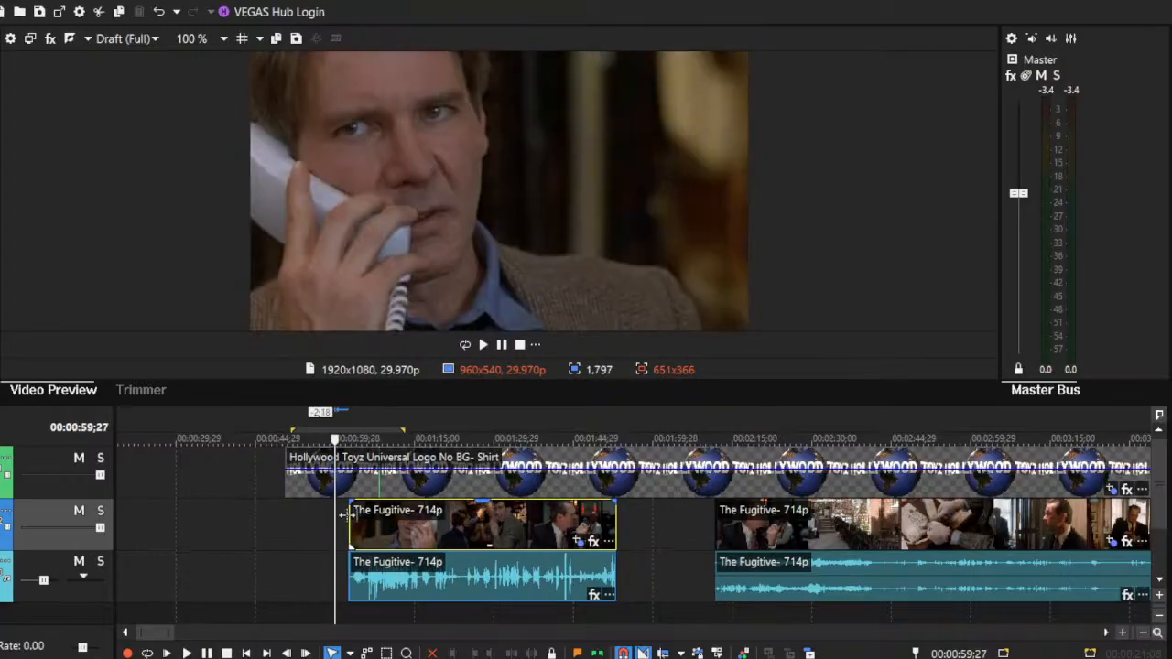
click(1121, 634)
click(1122, 633)
click(1106, 634)
click(1105, 634)
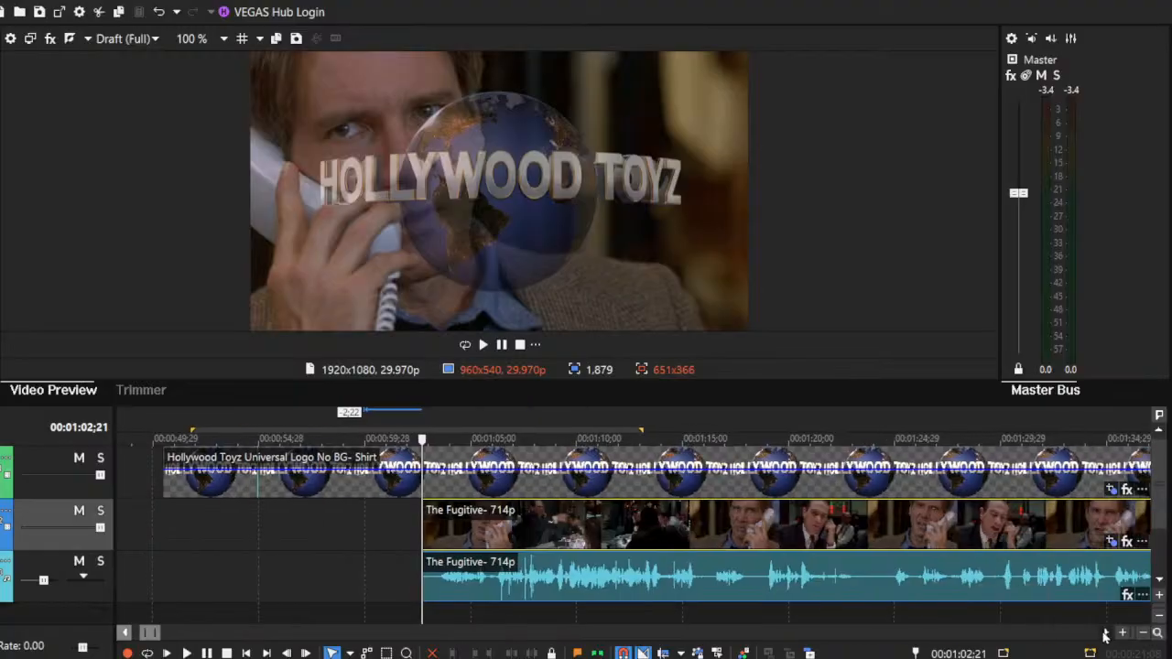
drag(271, 533, 283, 533)
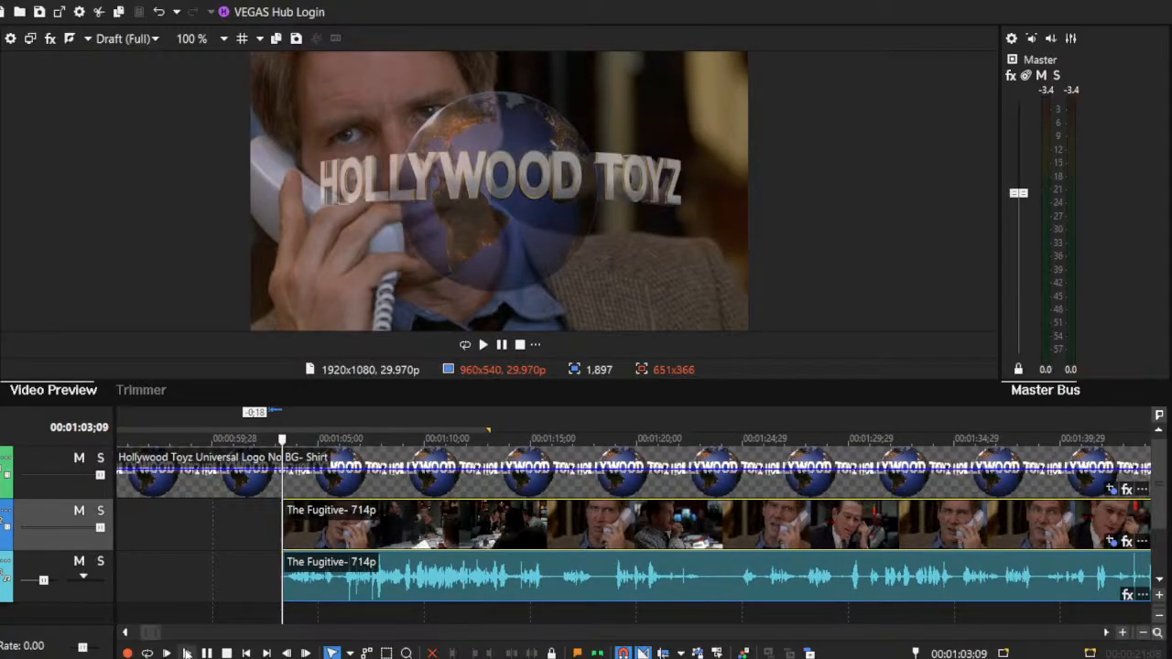
Step: Play the phone call clip, split it at 00:01:05;29, and move the remainder about 2.5 seconds later
click(186, 653)
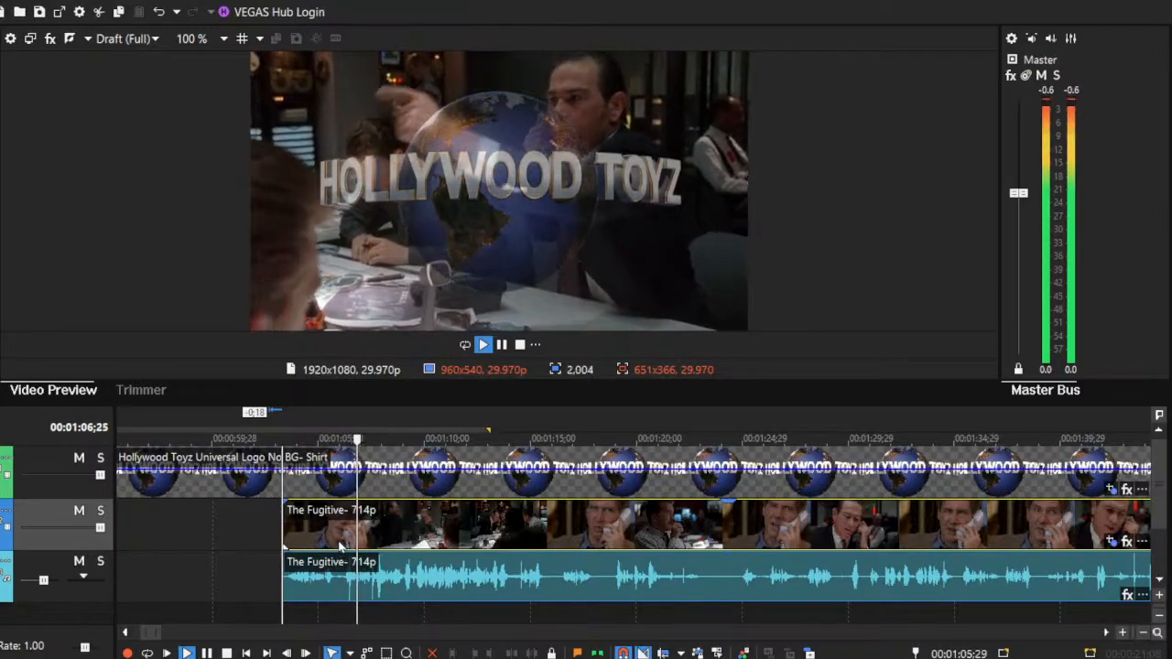
key(s)
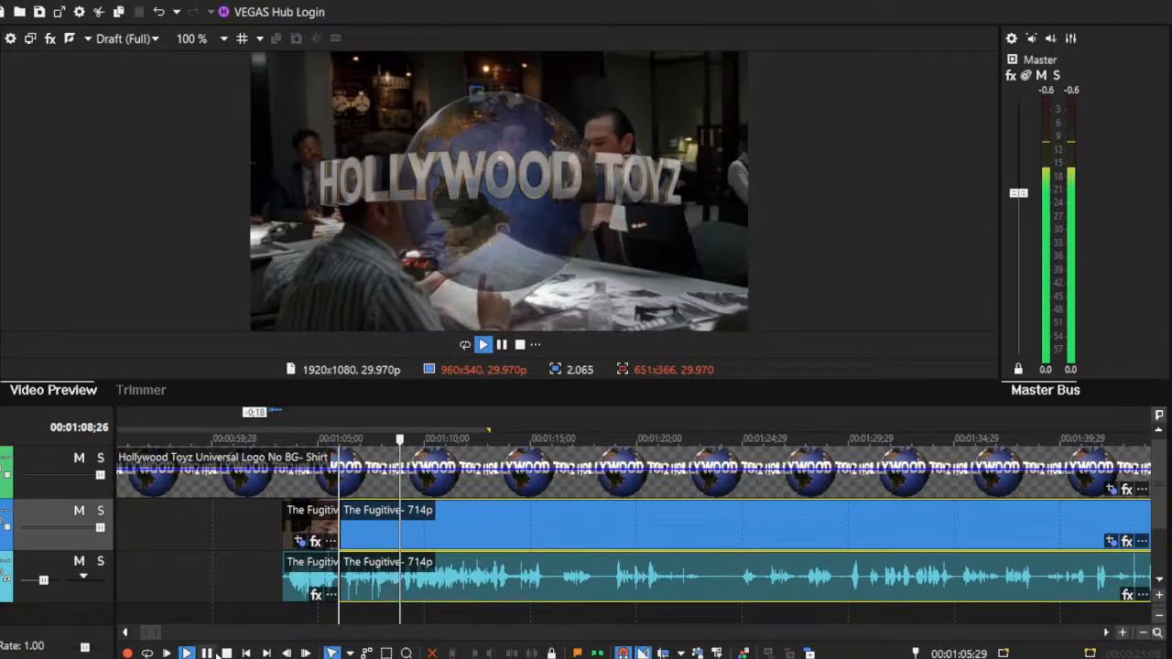
key(space)
drag(364, 538, 419, 539)
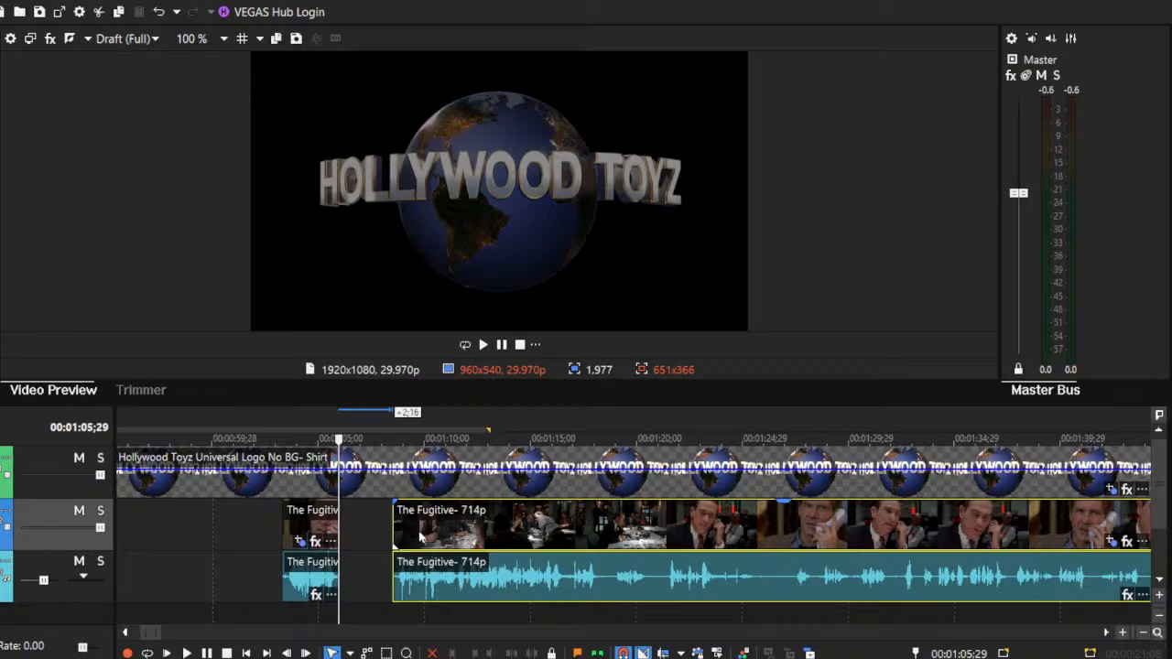
Step: Slightly lower the short phone call clip's audio gain and select the time range from 00:01:03;09 to 00:01:05;29 around it
click(311, 565)
drag(311, 566, 311, 575)
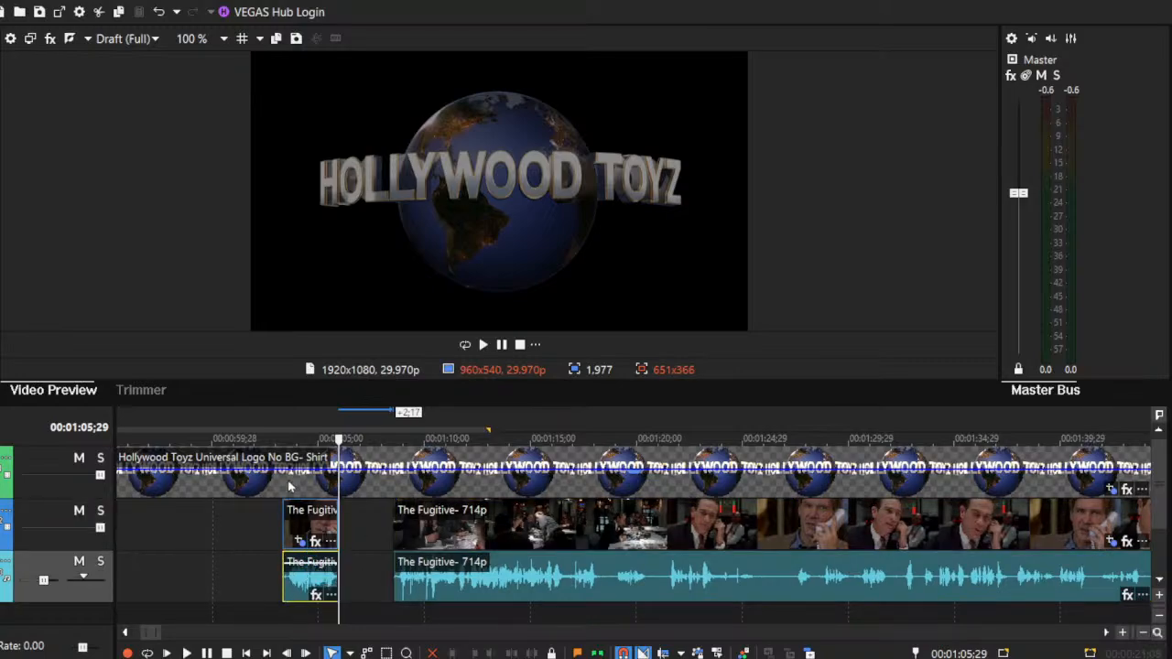
mouse_move(291, 413)
mouse_down()
mouse_move(339, 440)
mouse_move(282, 428)
mouse_up()
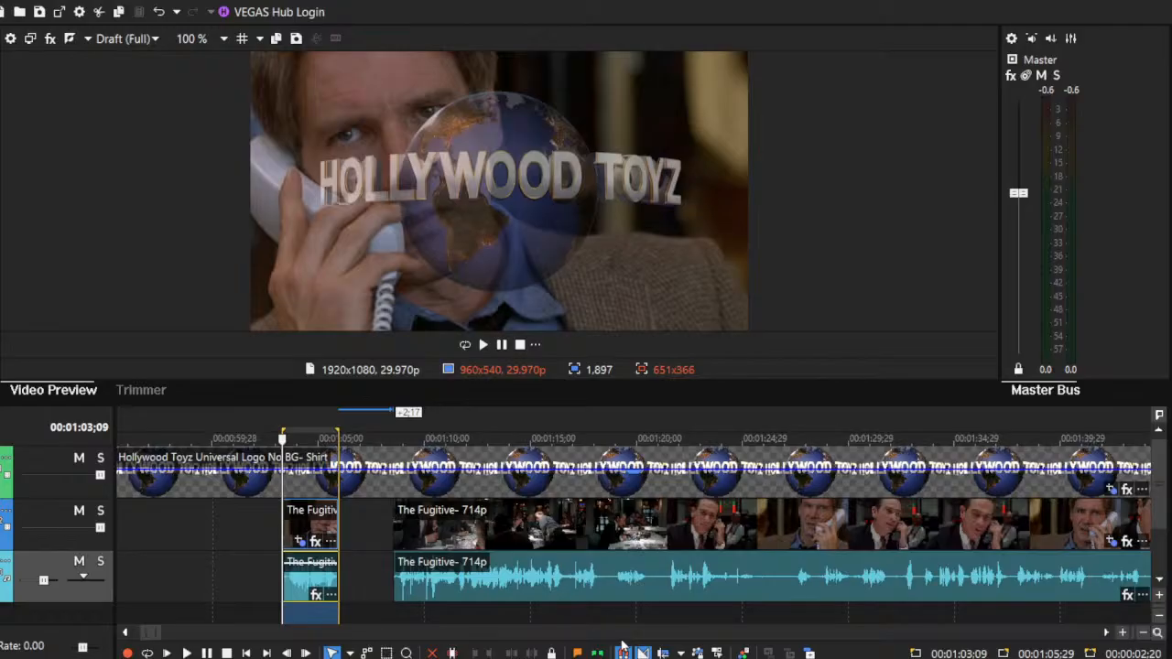
Step: Delete the short phone call clip and the remaining phone call section after it, including their audio
key(space)
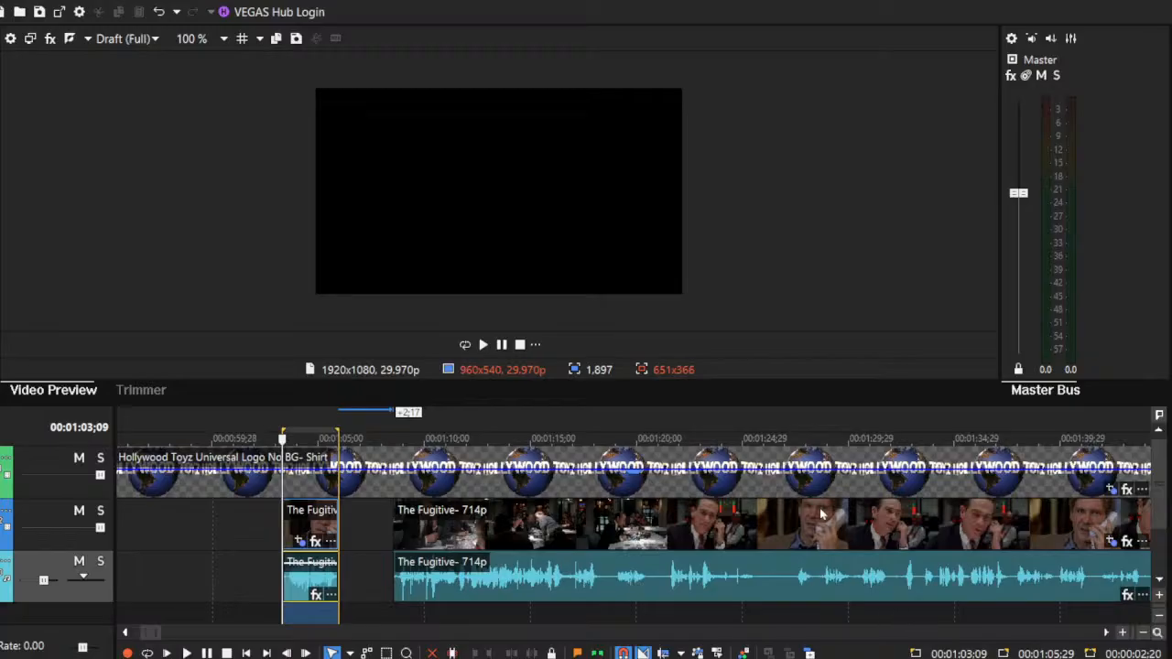
click(312, 531)
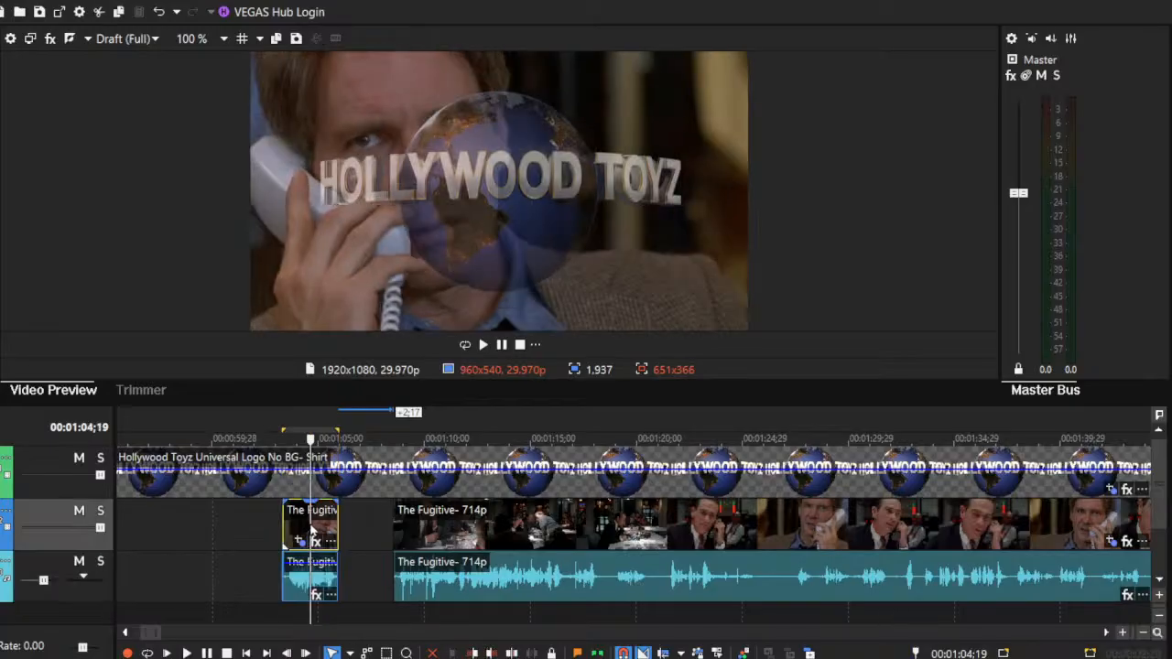
key(Delete)
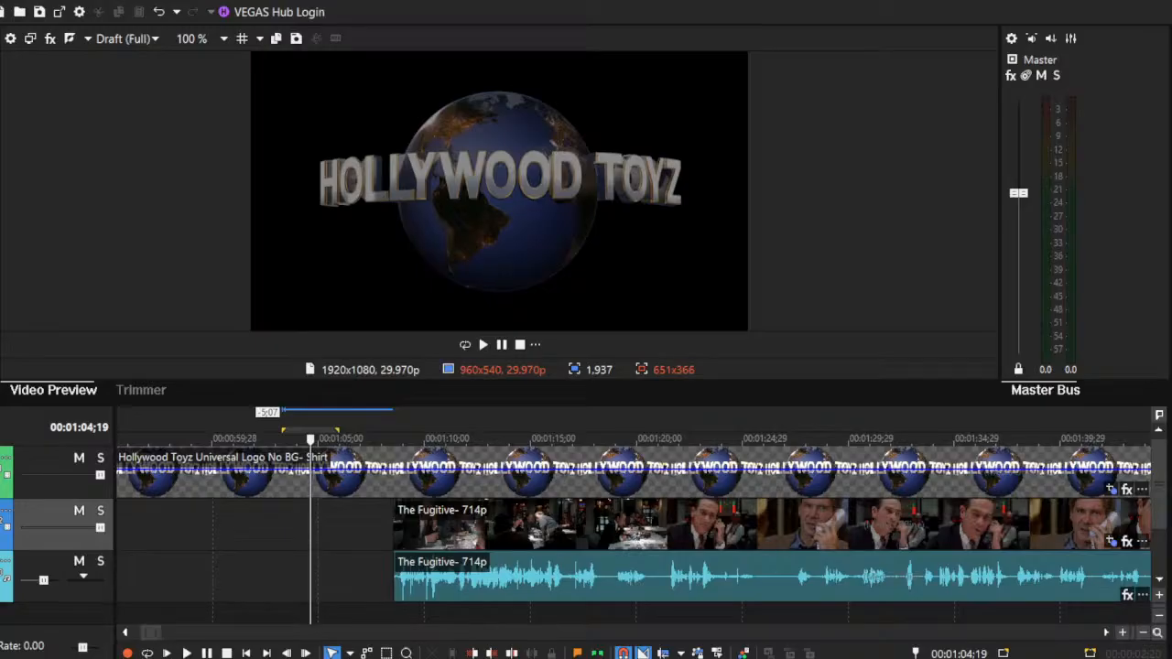
click(406, 525)
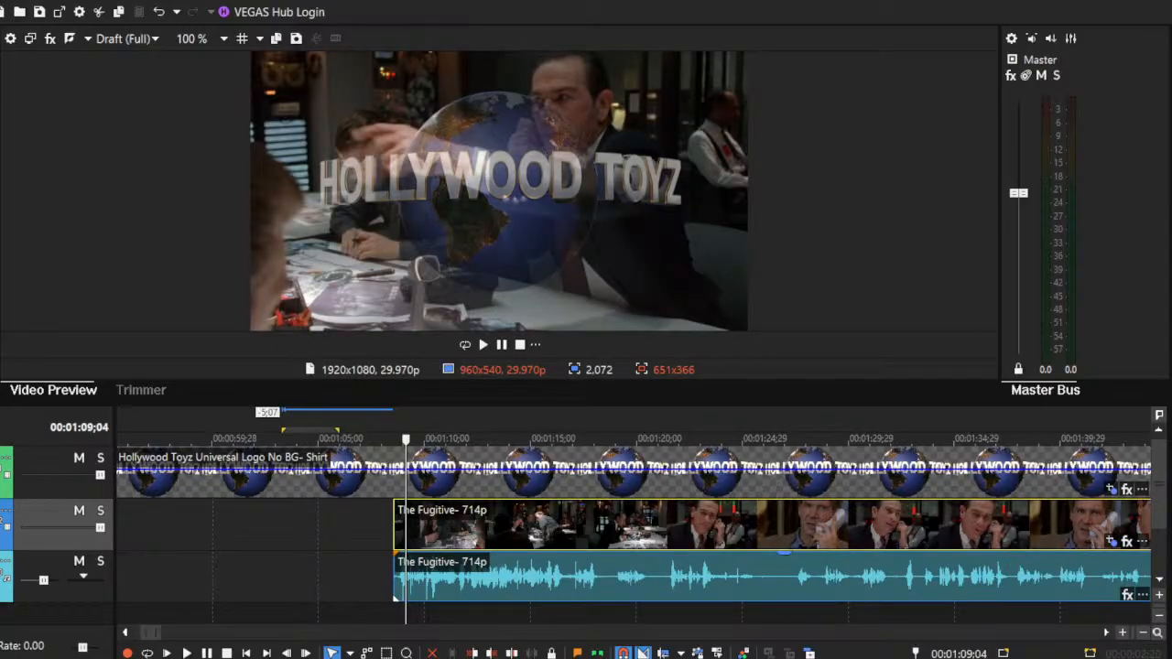
click(1142, 634)
click(1142, 634)
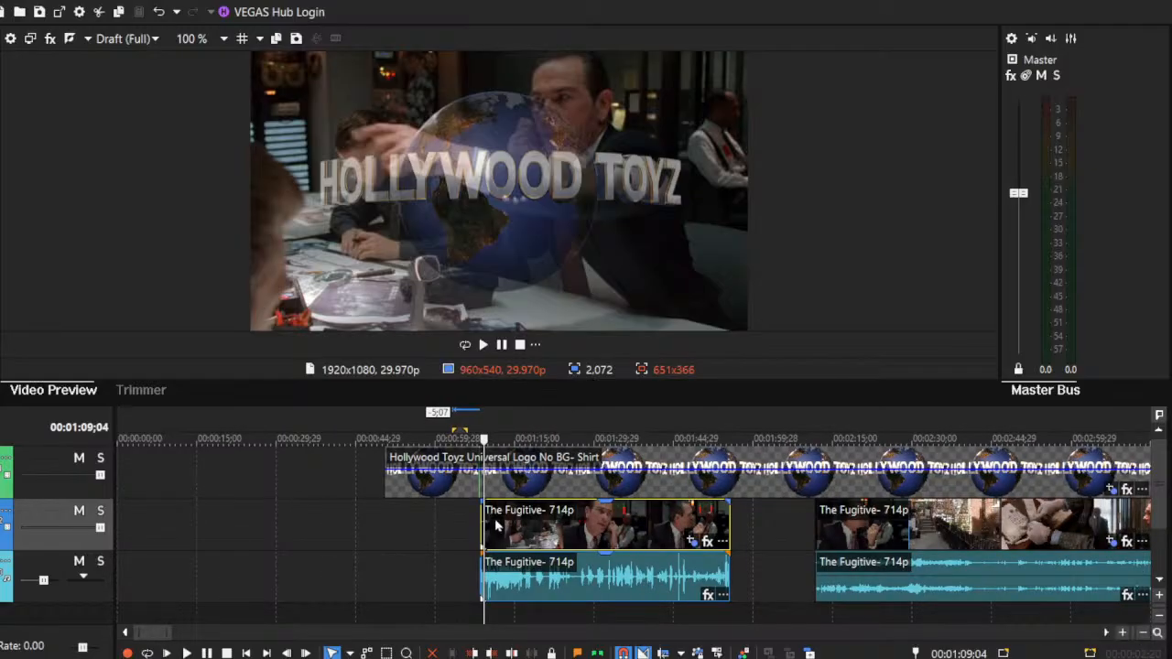
click(570, 529)
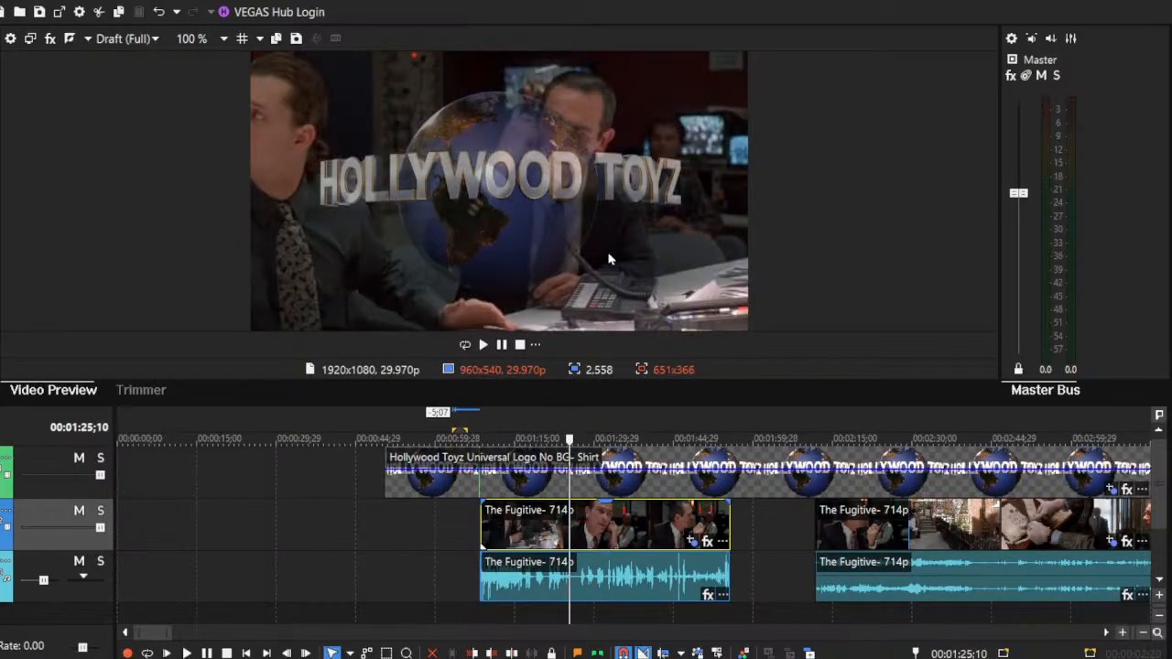
key(Delete)
Step: Move the remaining The Fugitive footage with its audio earlier so it starts at 00:00:53;11 under the logo
drag(819, 526, 400, 528)
click(403, 509)
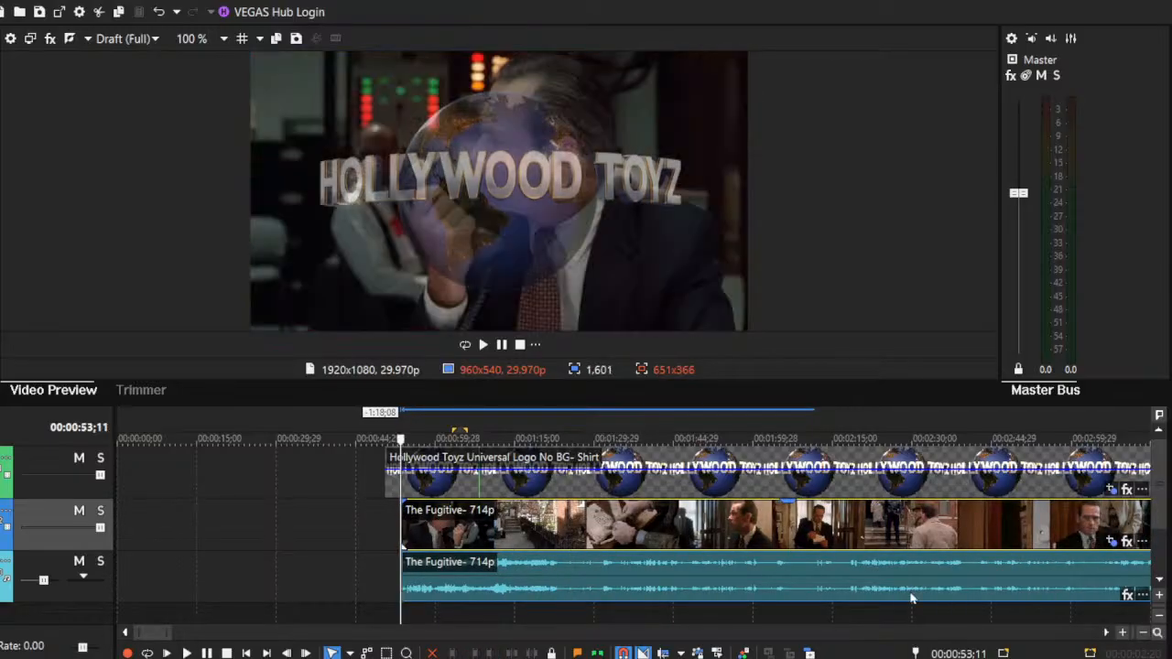
click(1143, 633)
click(1144, 634)
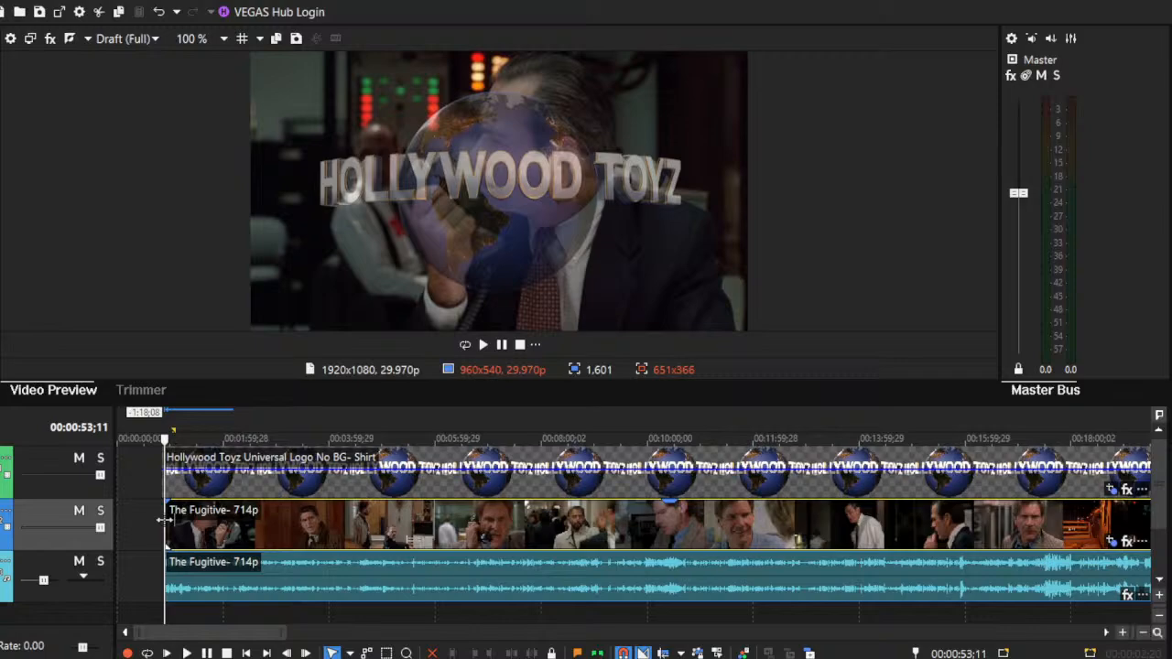
Step: Trim the footage's start to 00:01:54;24, play it, and trim the start further to 00:03:00;18
drag(165, 520, 218, 543)
click(218, 542)
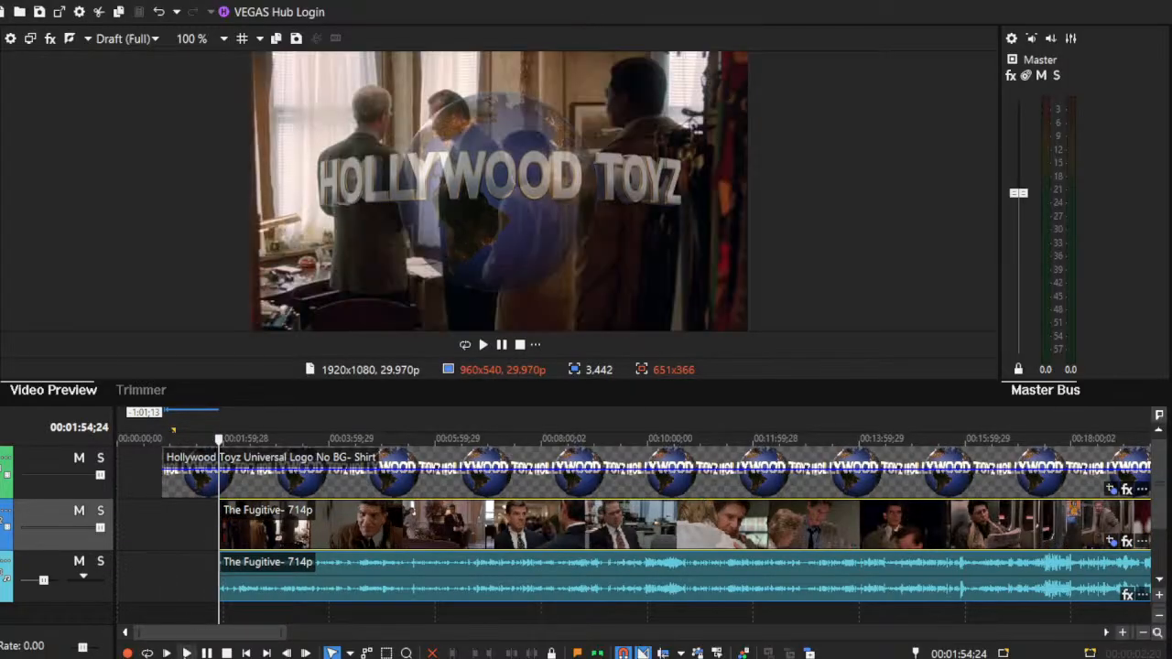
click(186, 653)
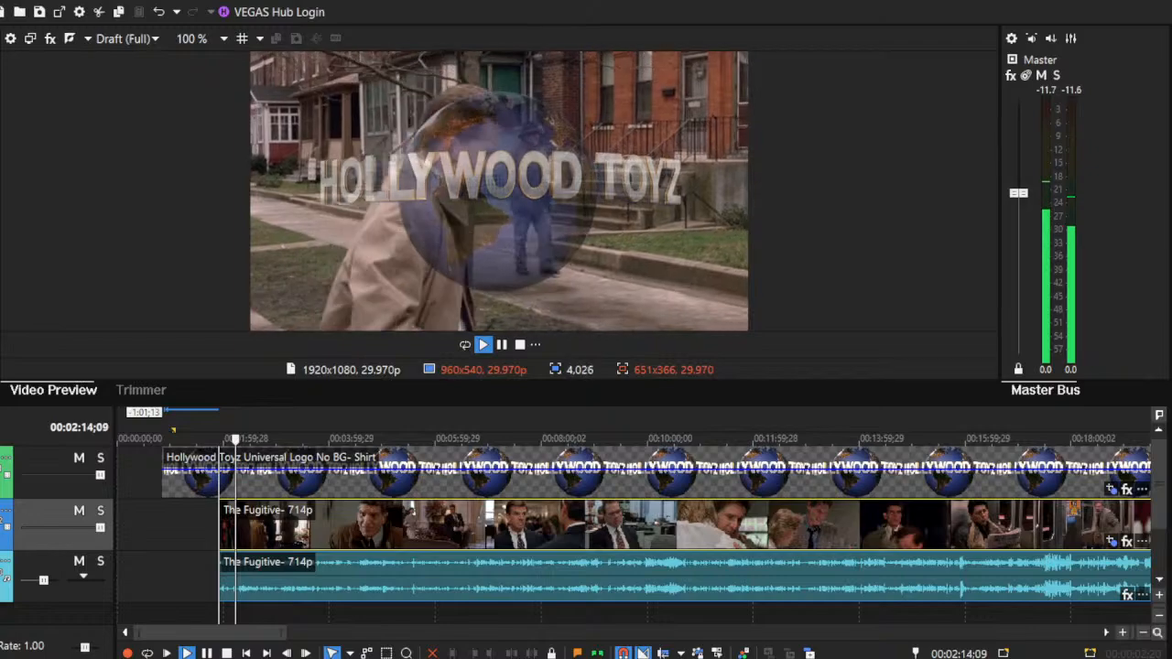
click(226, 653)
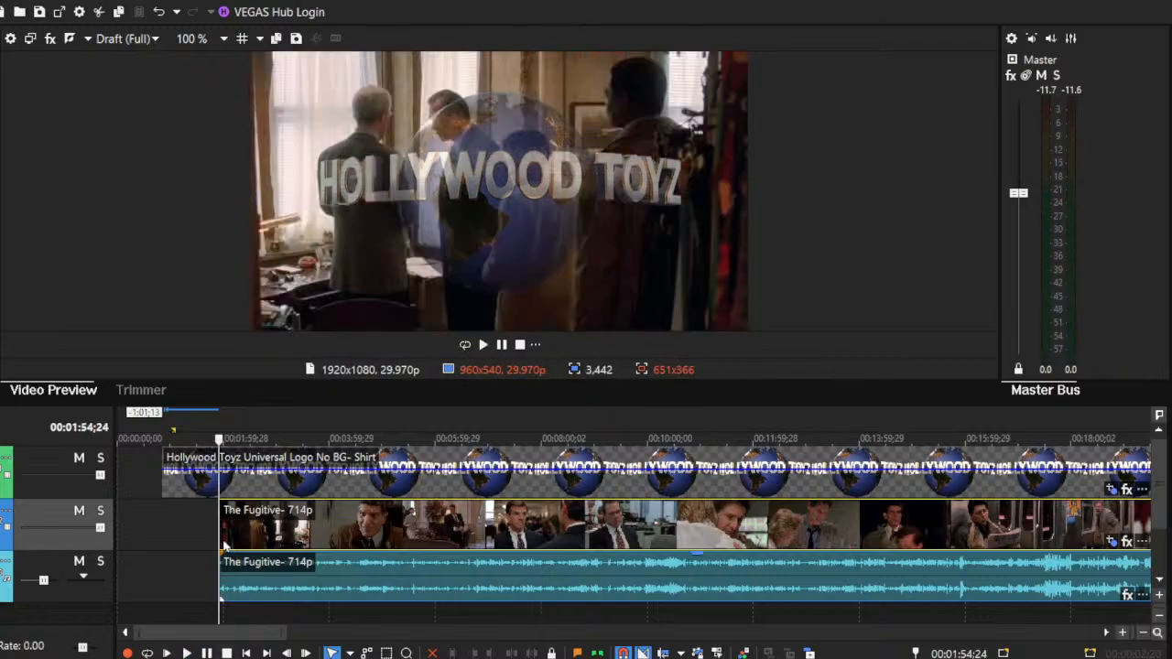
drag(222, 522, 279, 527)
click(278, 527)
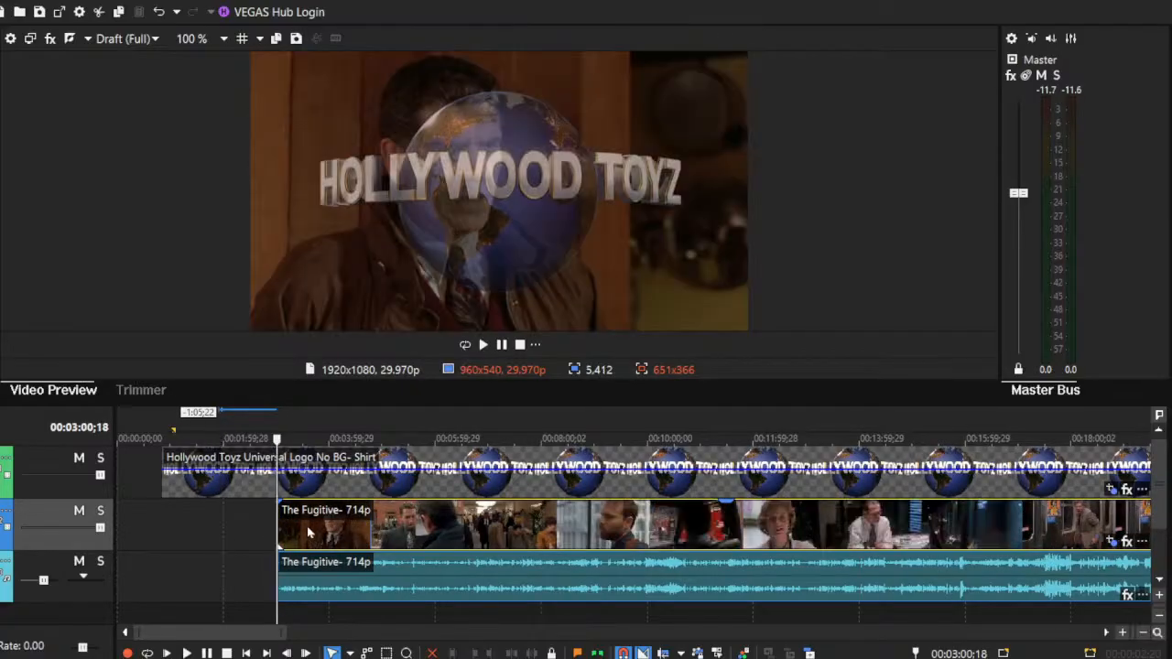
Step: Split the footage and its audio at 00:05:04;16 and move the first part about 32 seconds earlier
click(308, 530)
click(352, 513)
drag(353, 513, 382, 510)
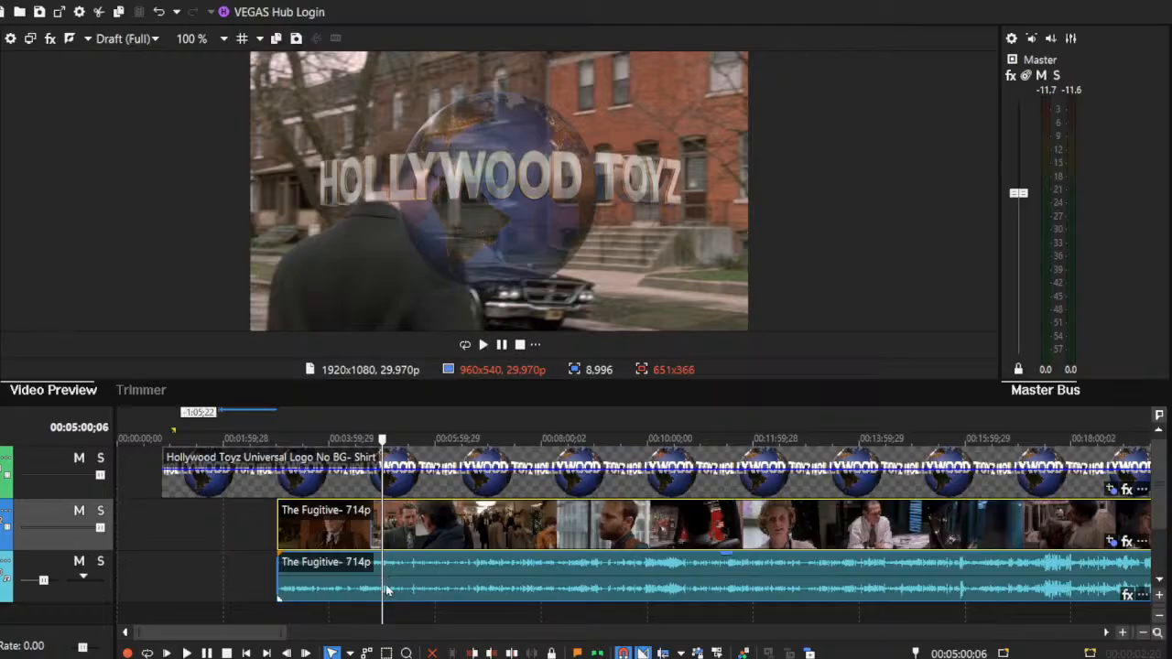
click(387, 588)
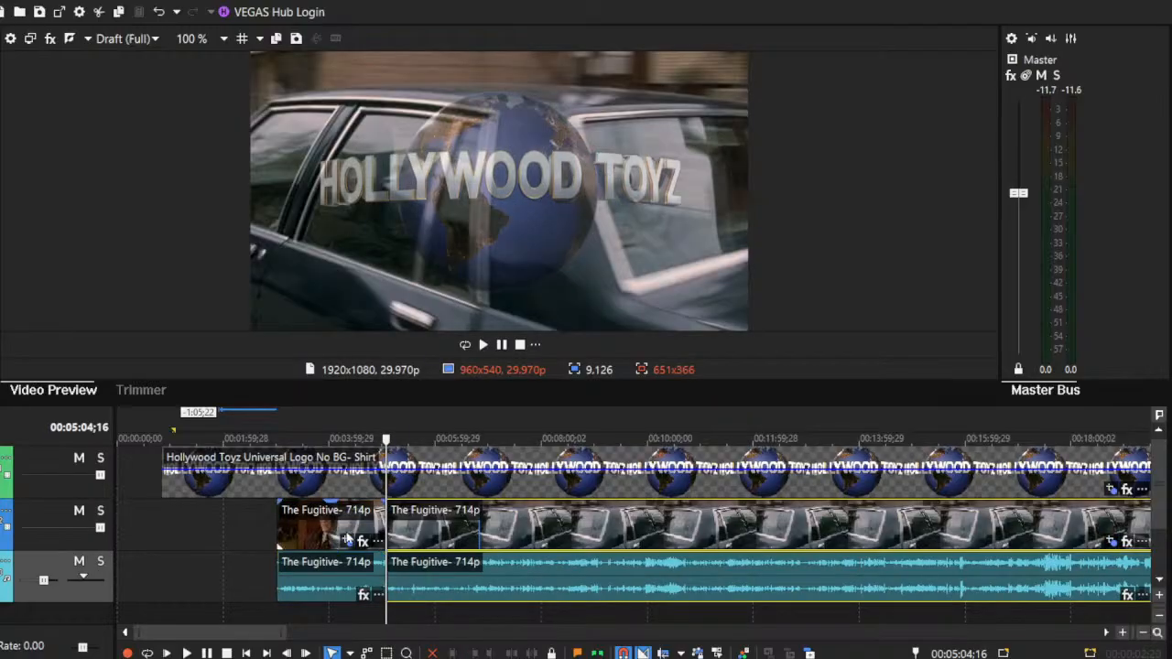
key(s)
drag(340, 535, 312, 533)
Step: Raise the audio level of the separated section
click(298, 578)
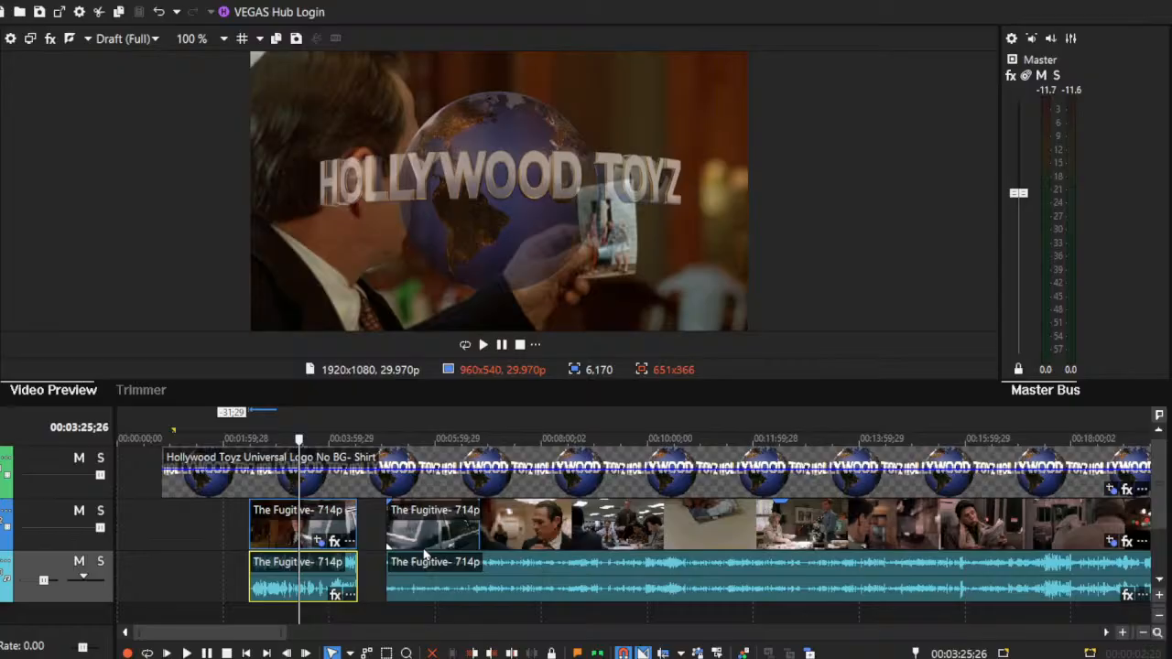
click(287, 582)
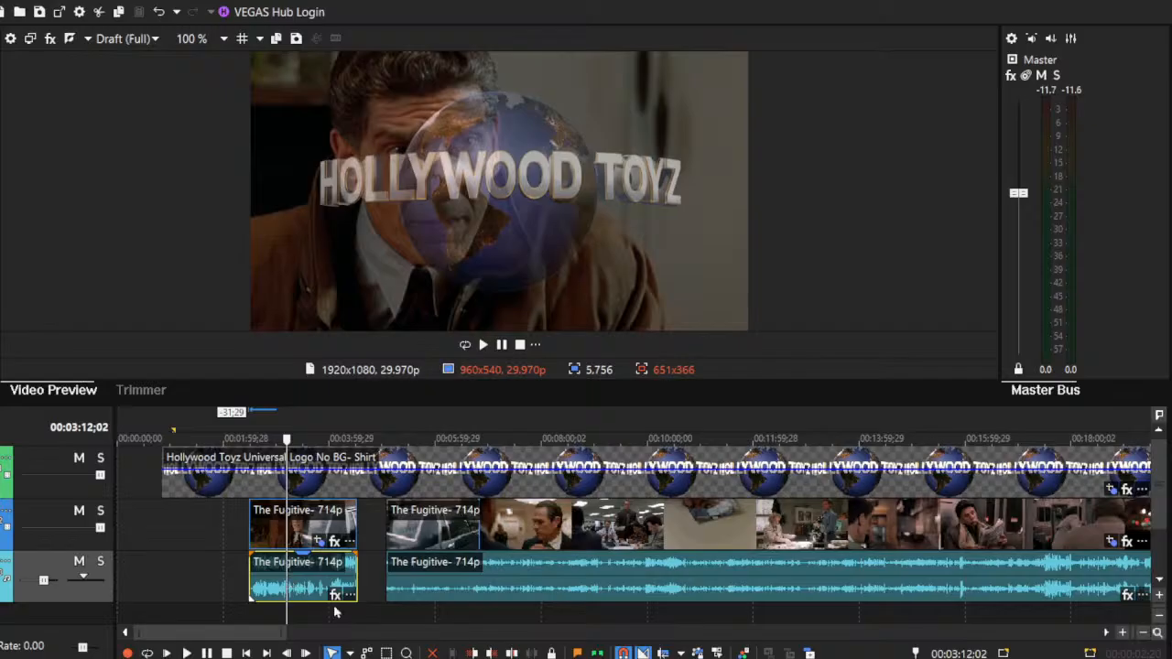
click(641, 652)
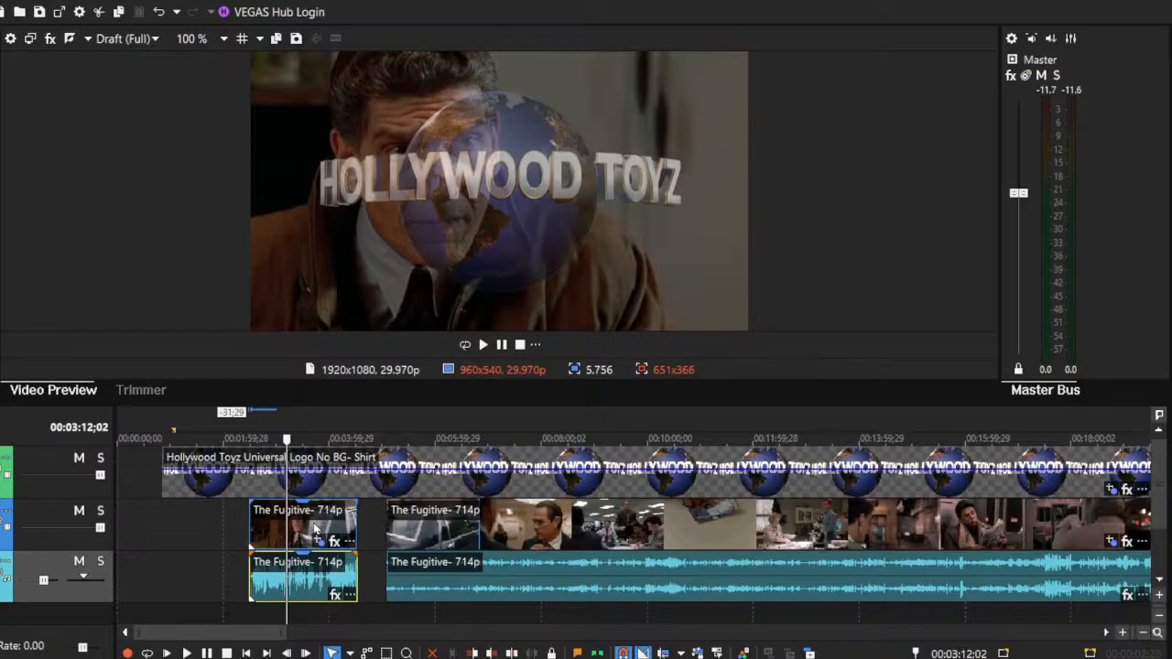
Step: Play the separated section from 00:02:28;17 and extend its start back to 00:02:04;02
click(261, 531)
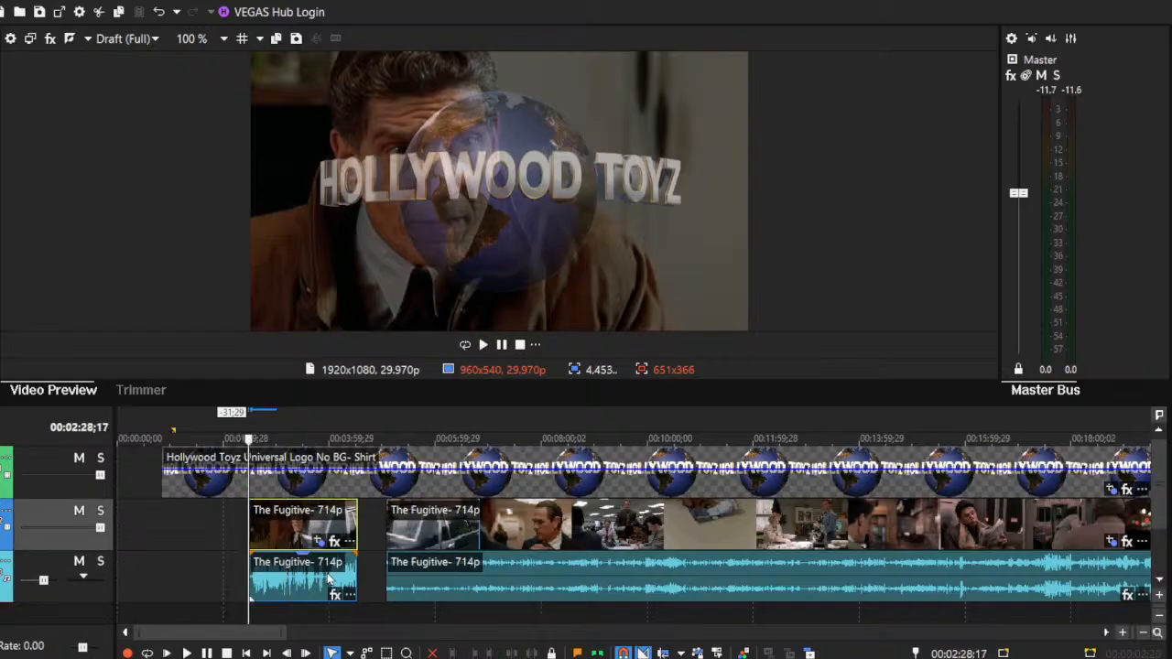
click(1123, 633)
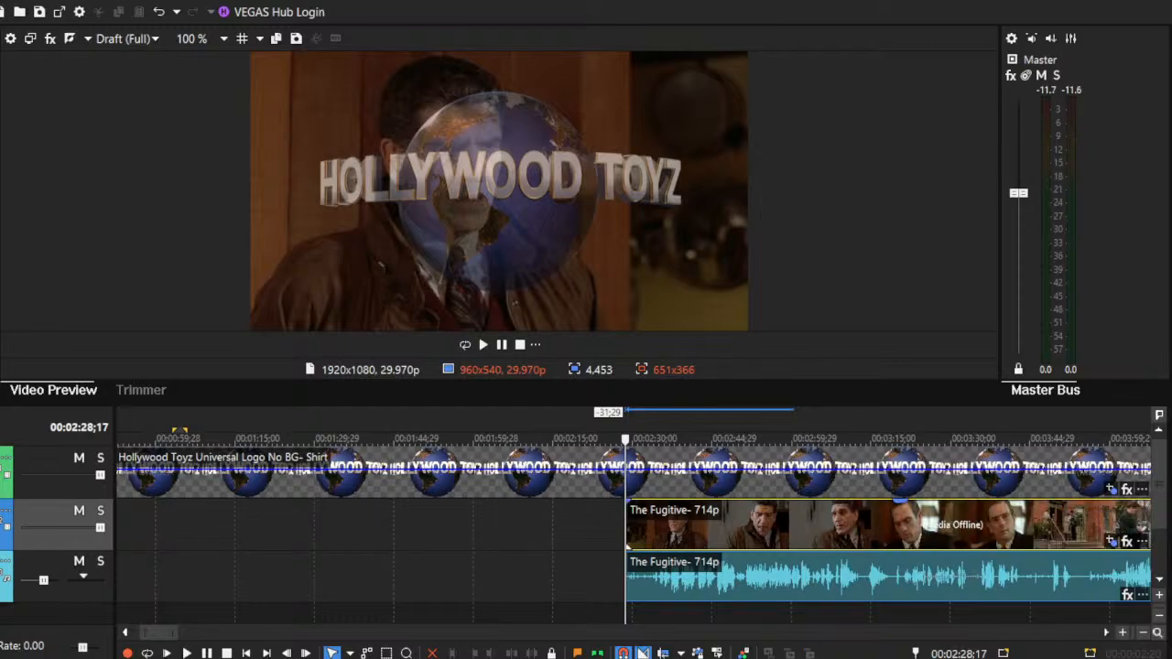
click(186, 653)
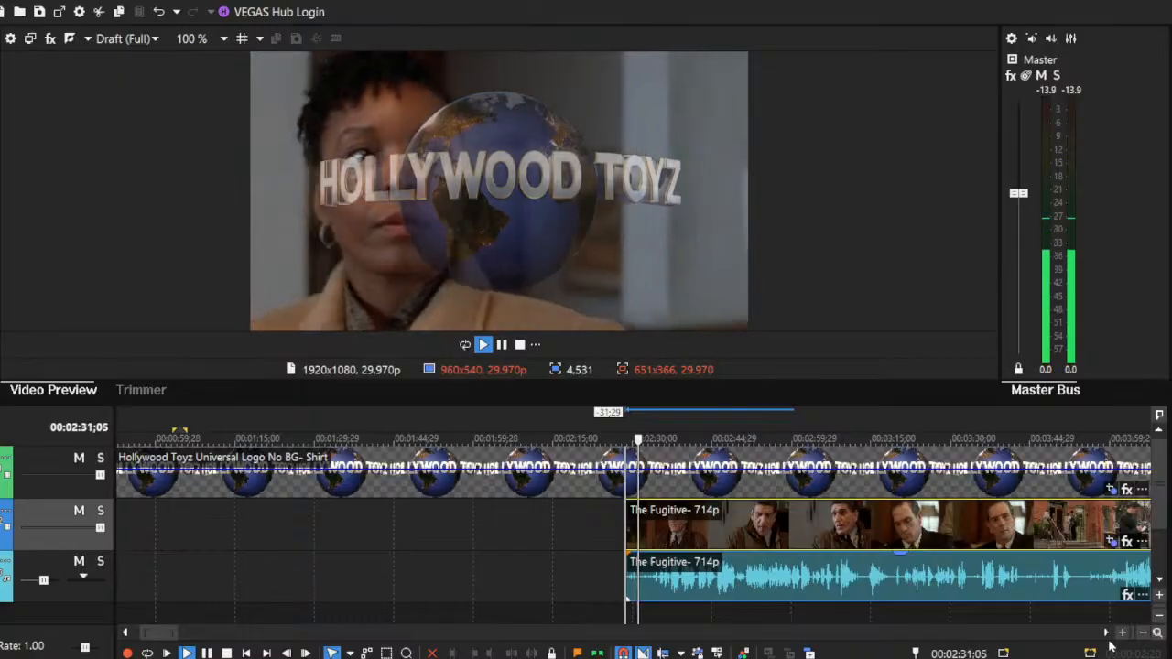
click(226, 653)
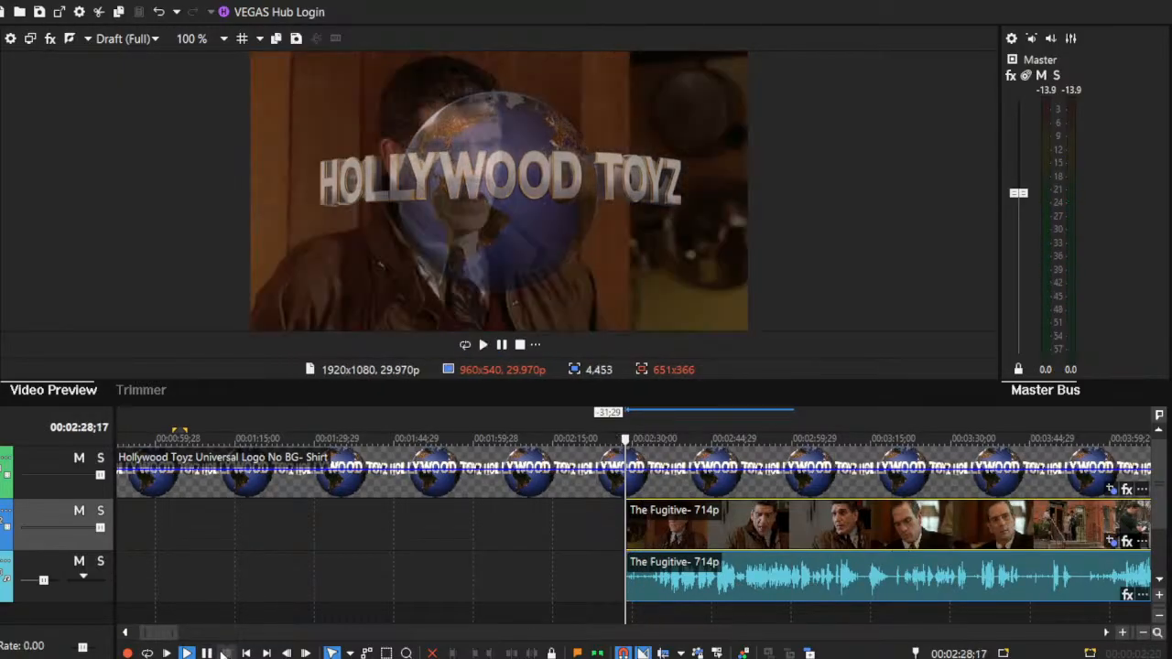
drag(623, 520, 494, 531)
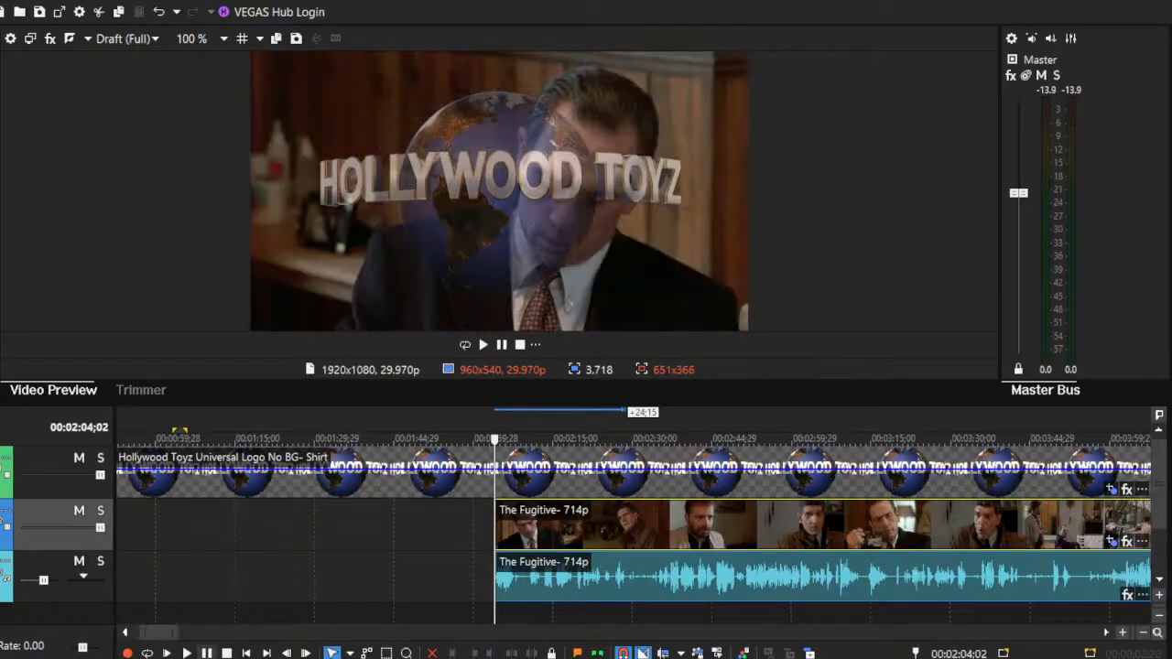
Step: Play the extended section, trim its opening, and move it earlier to start at 00:00:57;03
click(187, 653)
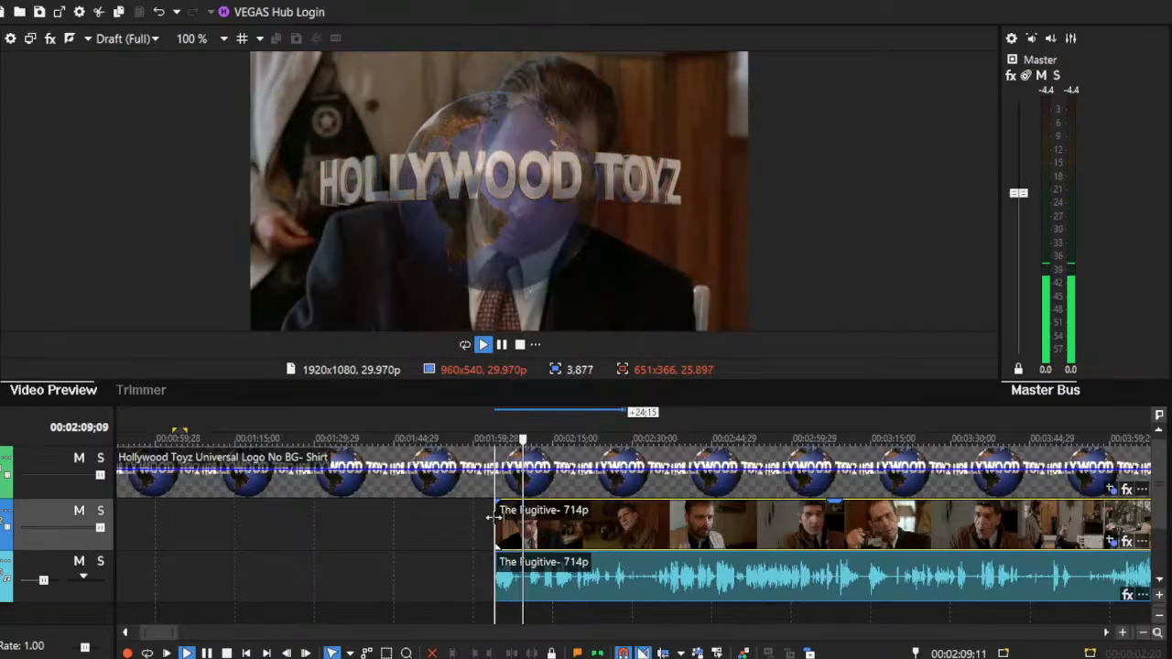
drag(493, 517, 341, 526)
key(space)
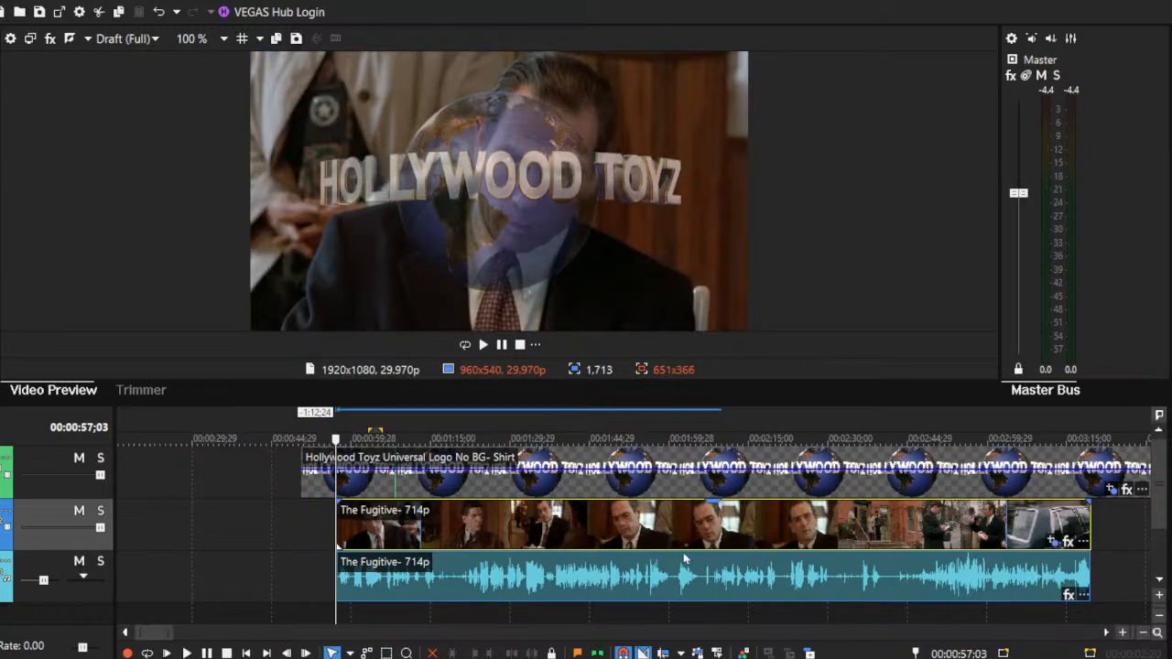
Step: Trim the start of the moved section and its audio to 00:00:57;23
click(1123, 633)
click(1124, 633)
click(1123, 633)
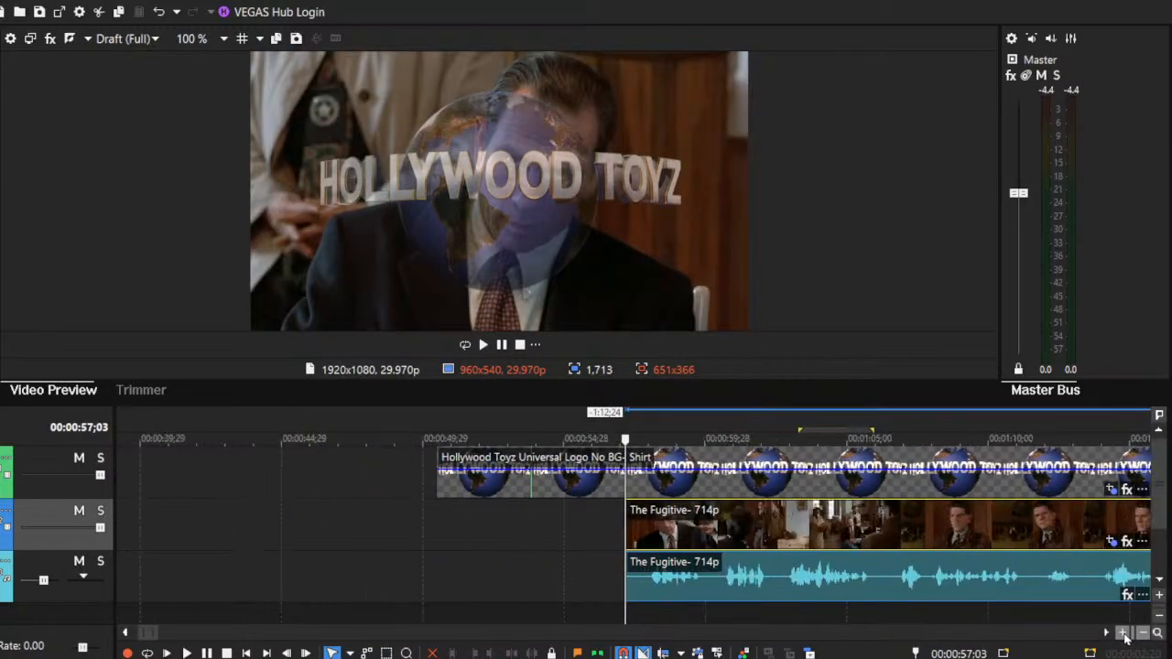
click(1106, 632)
click(1106, 632)
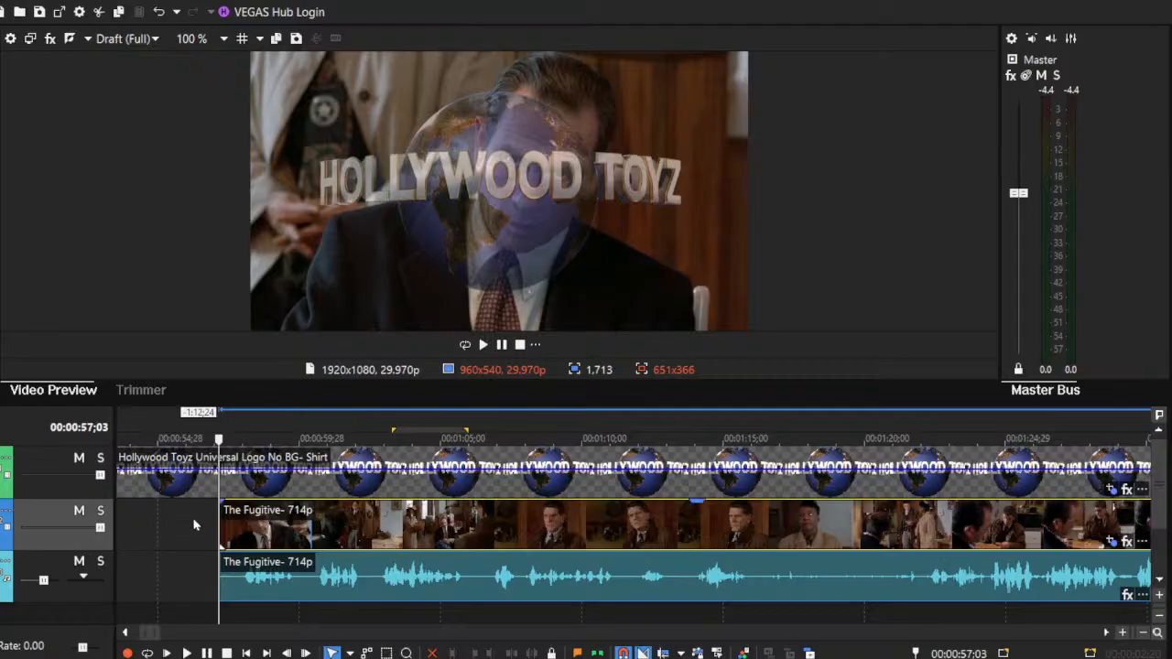
drag(220, 520, 237, 523)
click(238, 523)
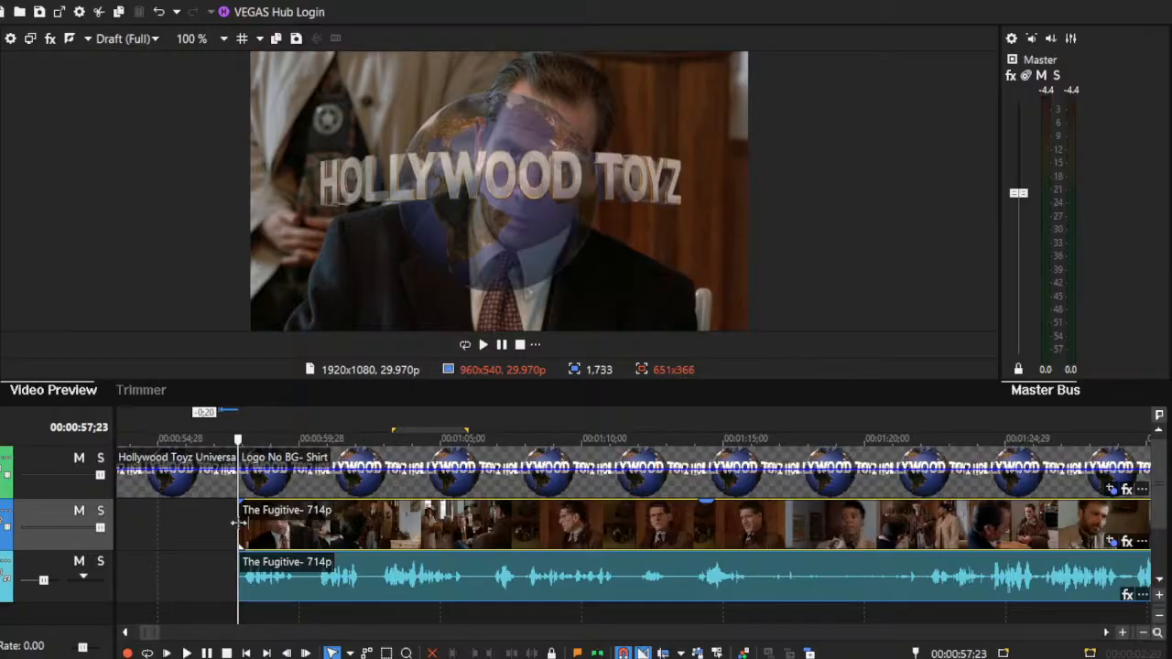
Step: Play the section, split it at 00:00:59;27, and cut the unwanted opening of the remainder, closing the gap
key(space)
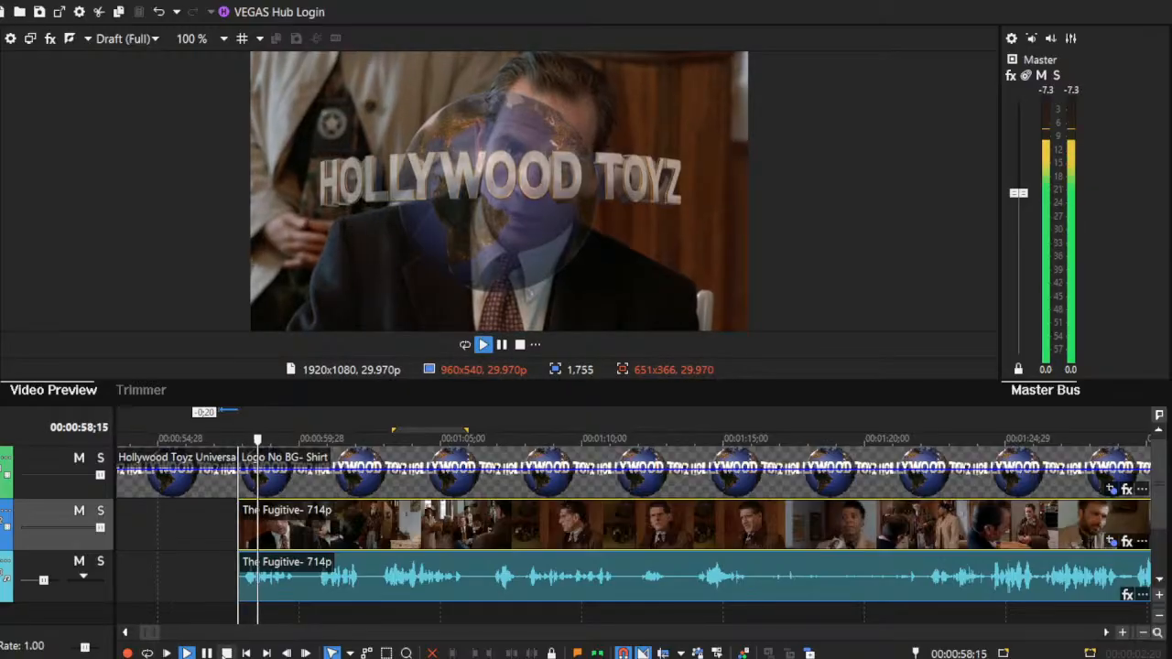
click(298, 528)
key(s)
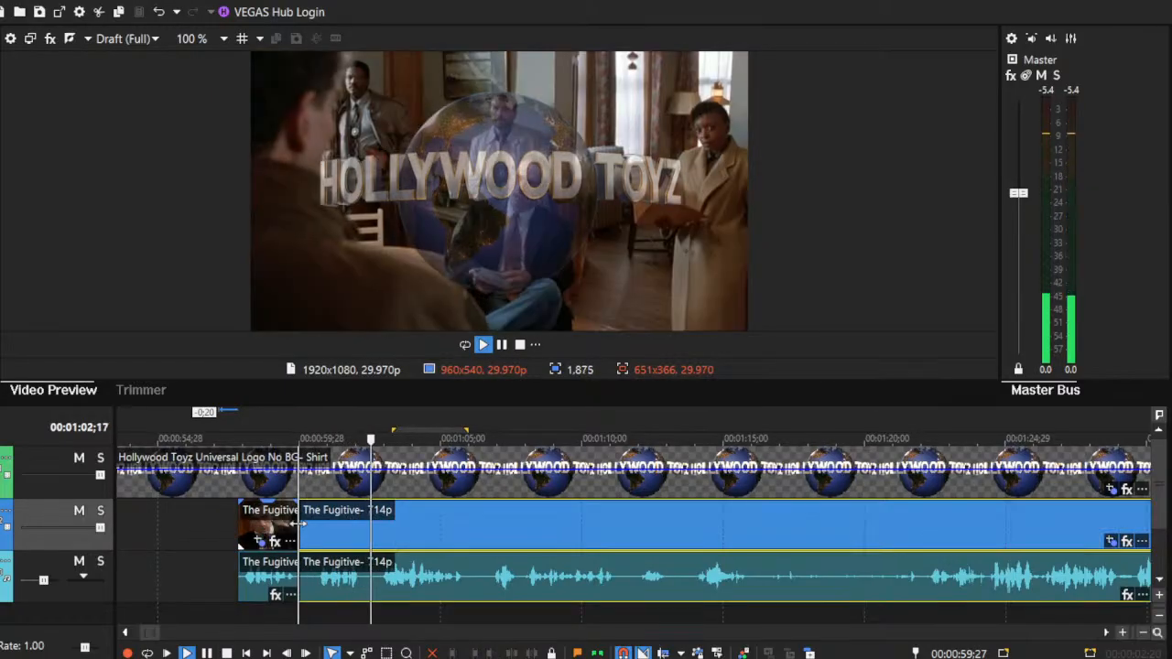
drag(298, 524, 343, 529)
click(227, 654)
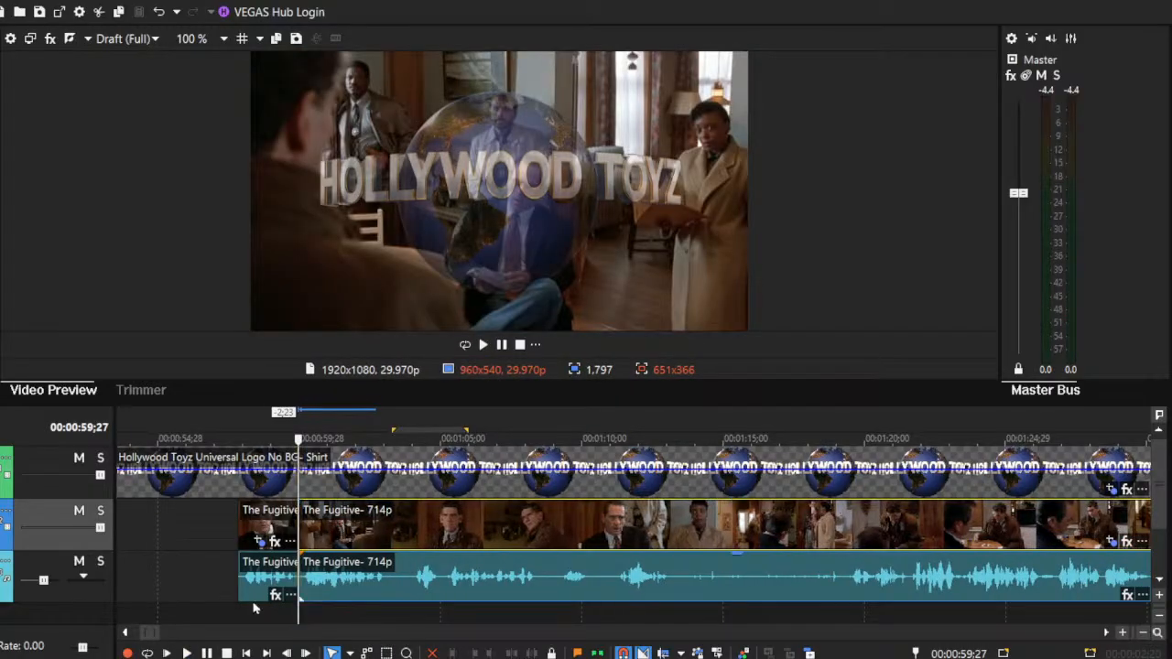
Step: Play the remainder, split it at 00:01:03;05, and trim the following part's opening, closing the gap
click(186, 654)
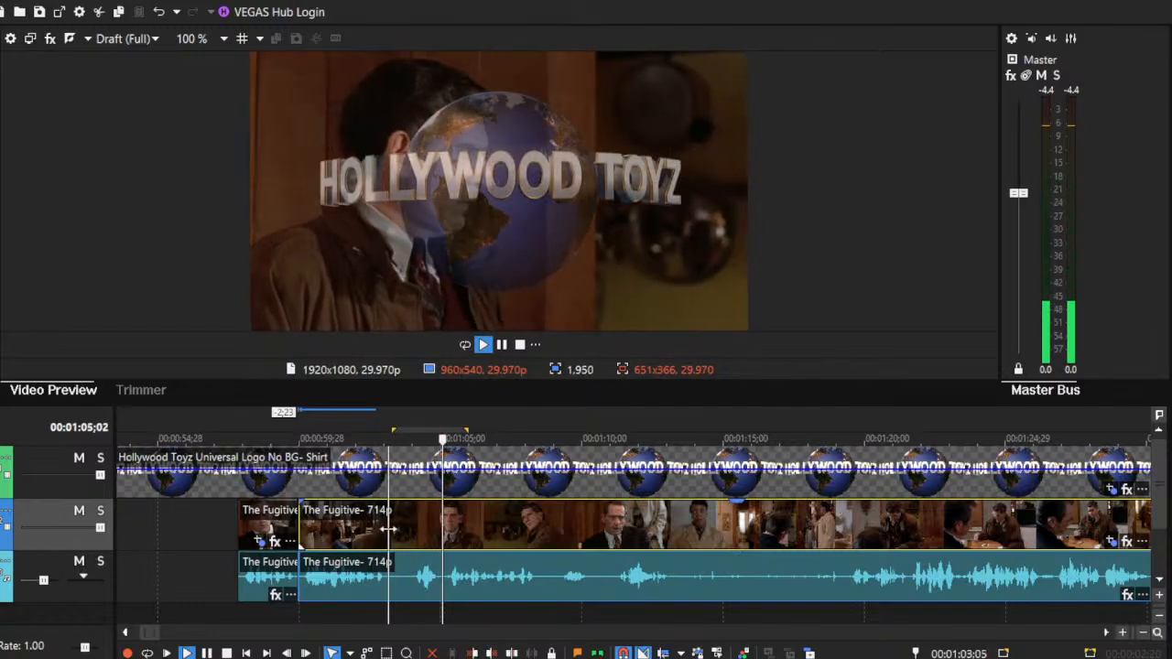
key(s)
key(space)
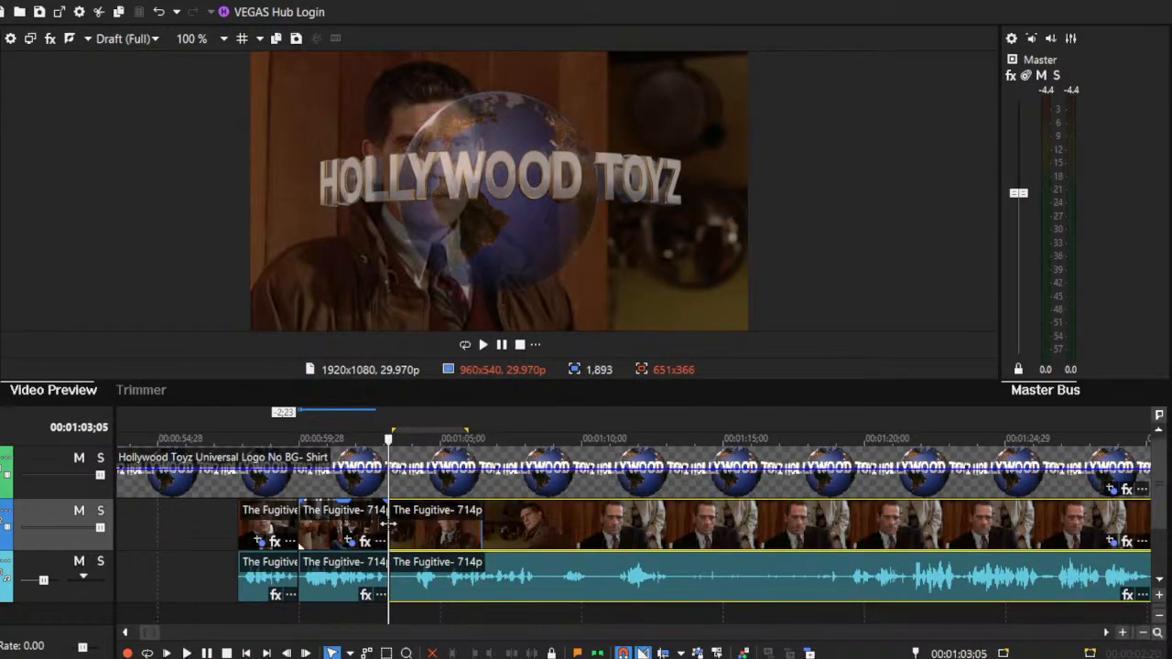
drag(389, 523, 448, 525)
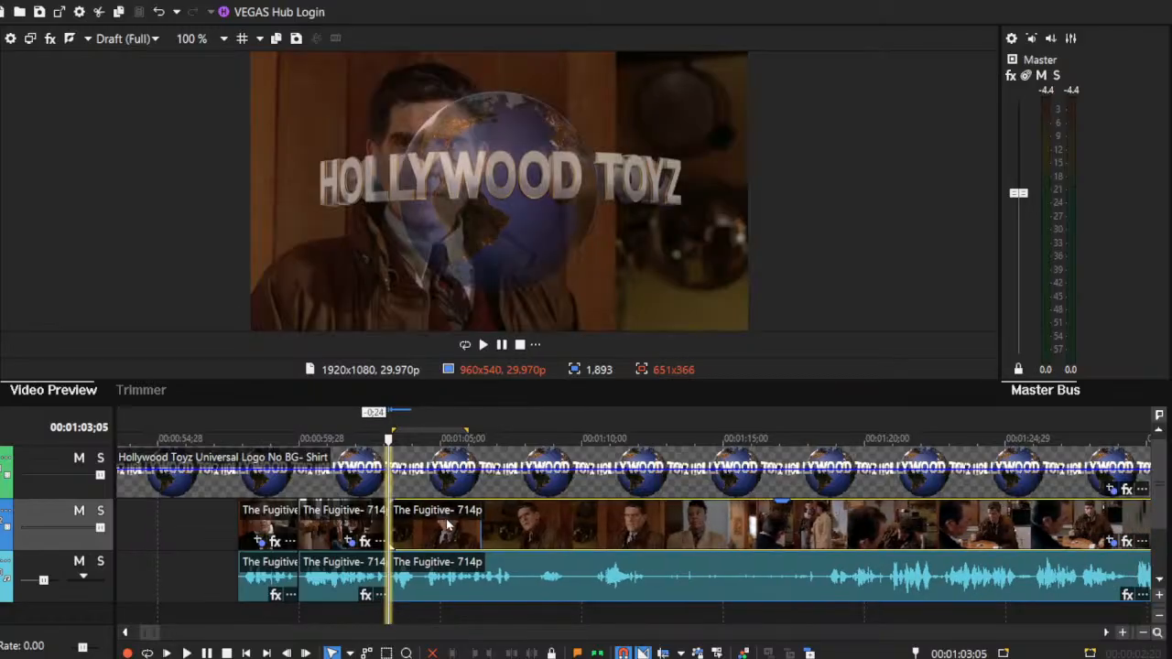
Step: Play the cut at 00:01:03;05 starting from 00:01:02;02 to check the join
click(359, 531)
click(186, 653)
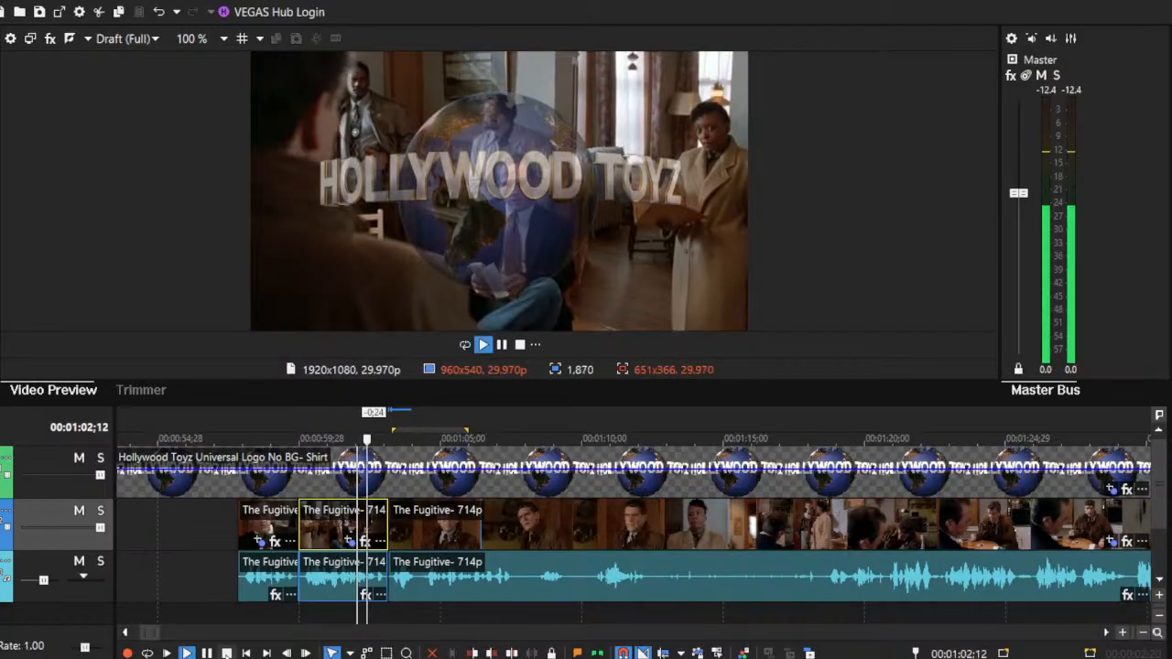
click(227, 653)
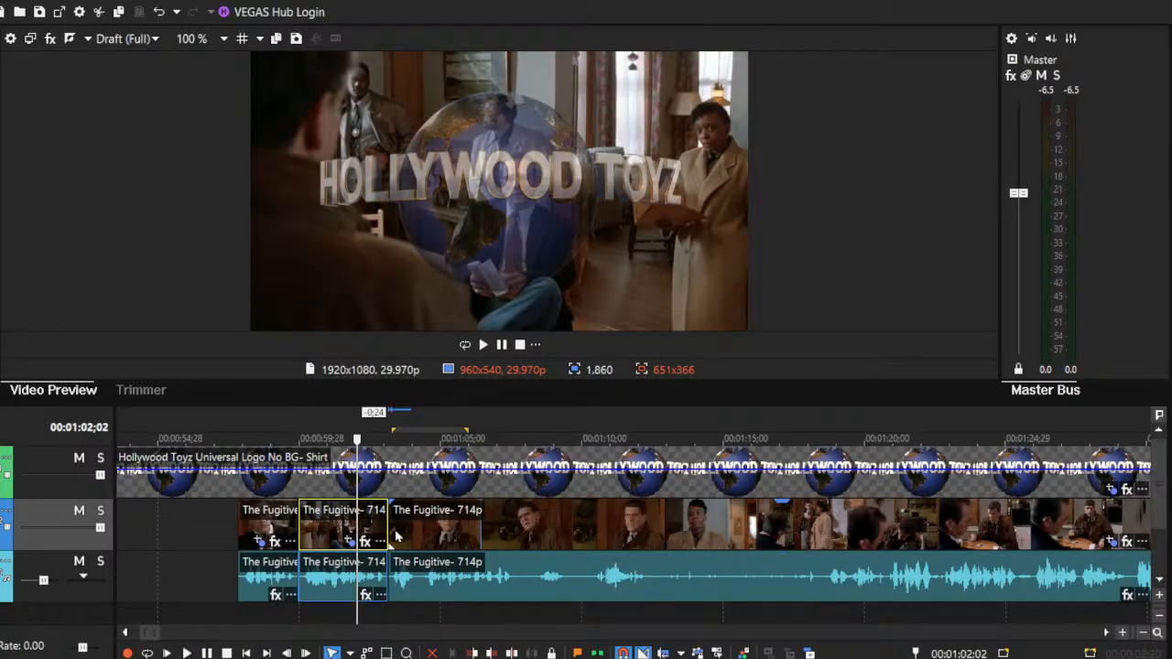
Step: Play the joined sections from 00:00:58;22 and split the last Fugitive part at 00:01:04;04
click(1125, 634)
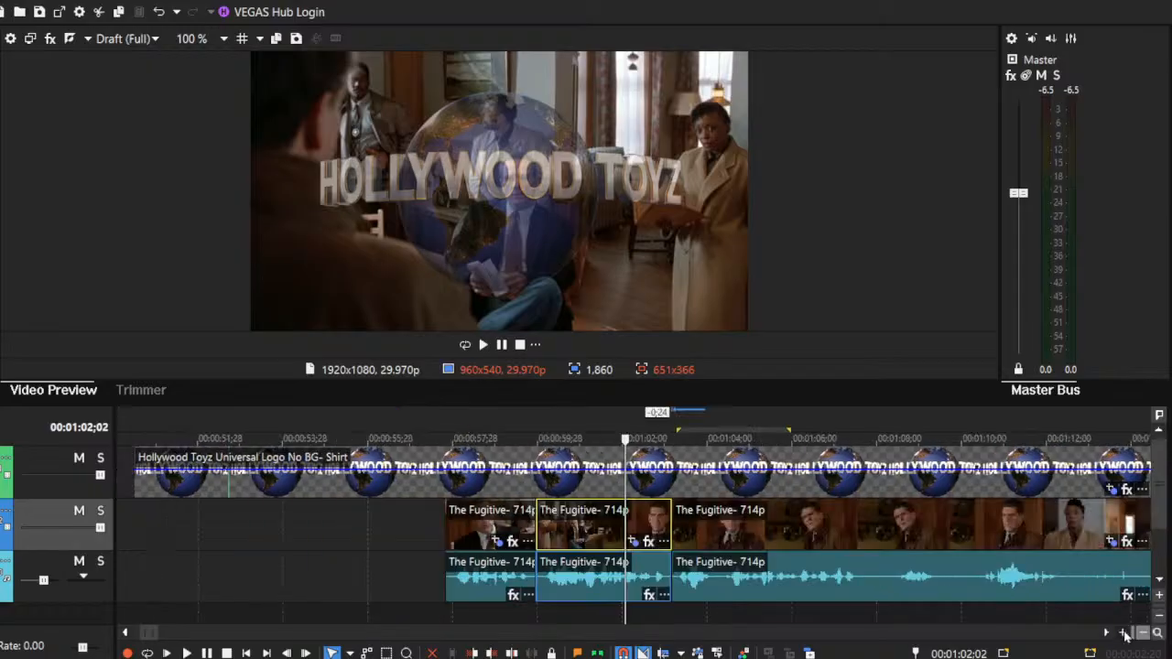
click(1125, 633)
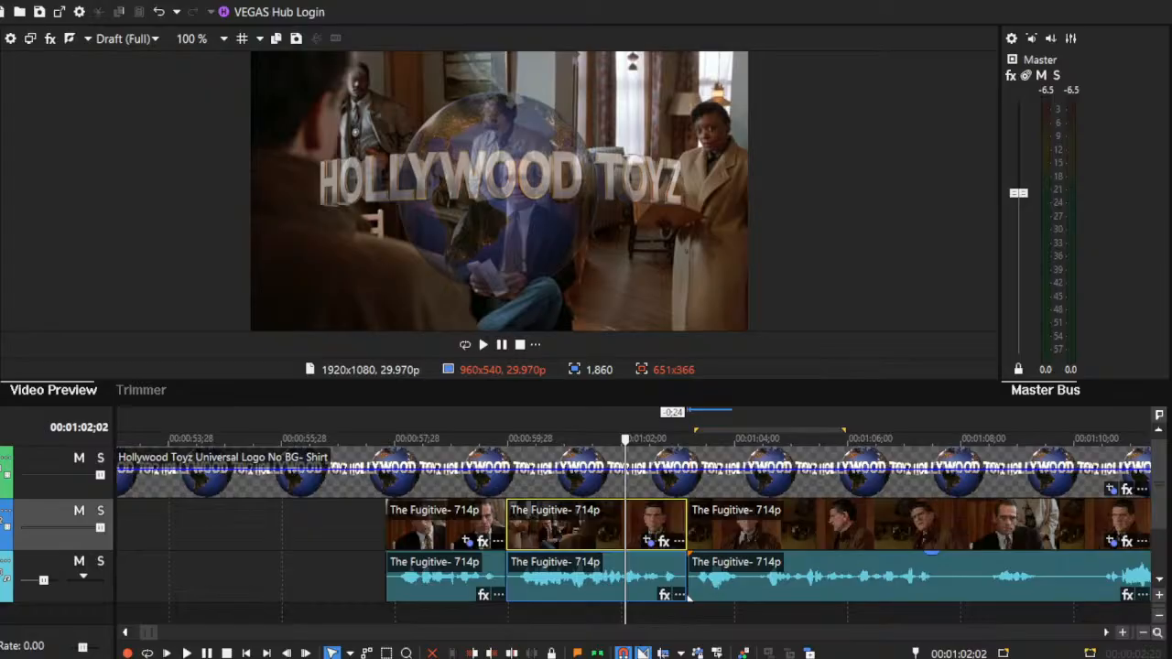
click(583, 520)
click(440, 533)
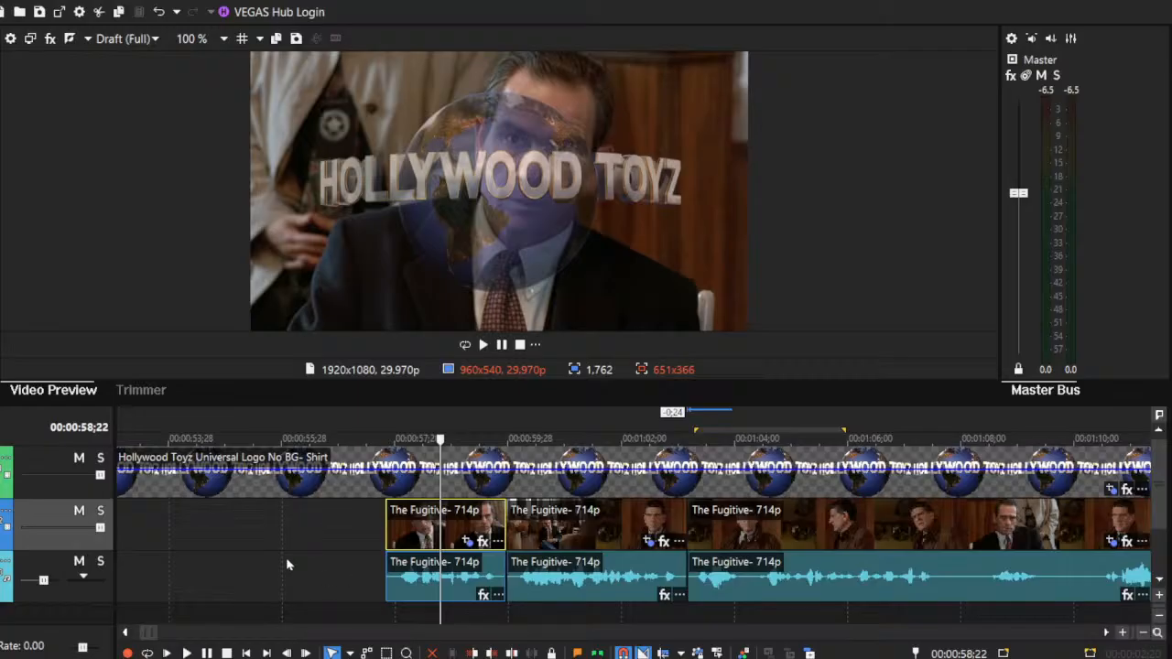
click(184, 653)
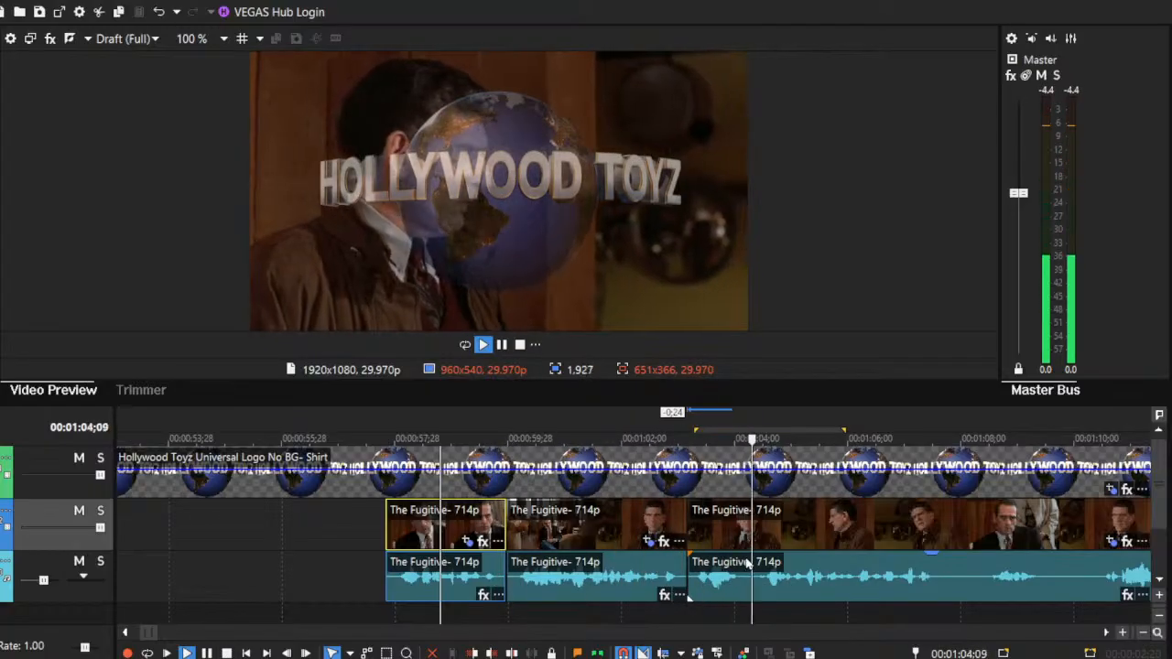
click(741, 512)
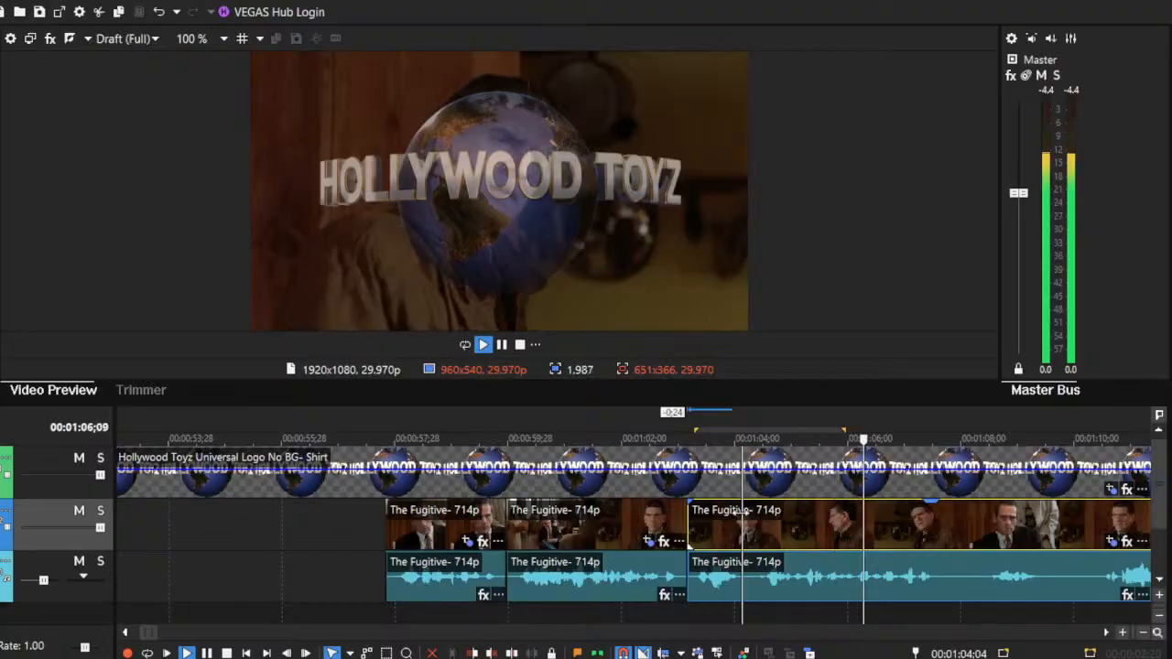
key(s)
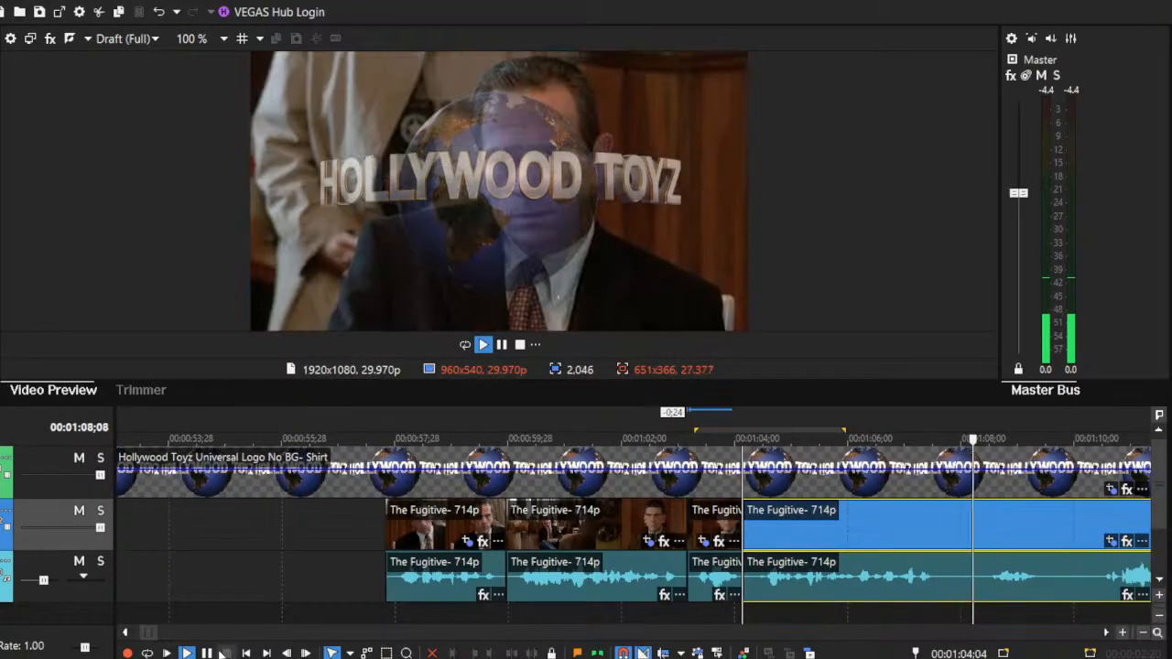
click(225, 652)
Step: Play the part after the 00:01:04;04 cut, trim its start to 00:01:05;00, and play the trimmed opening
drag(1105, 635, 1106, 636)
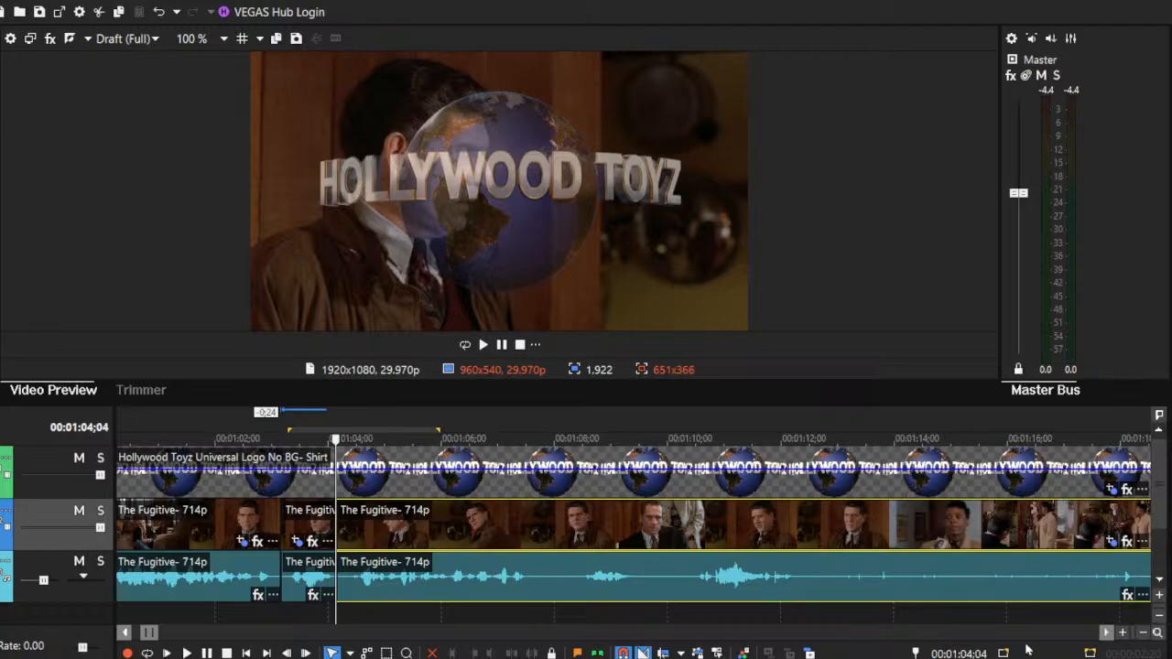
click(186, 653)
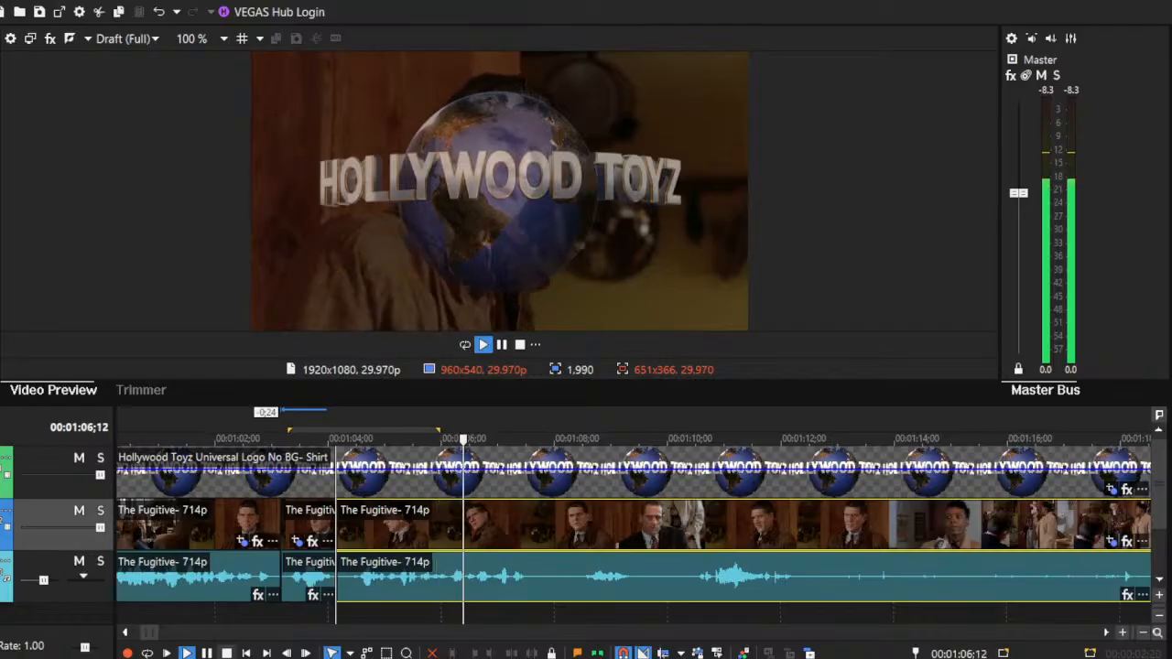
key(space)
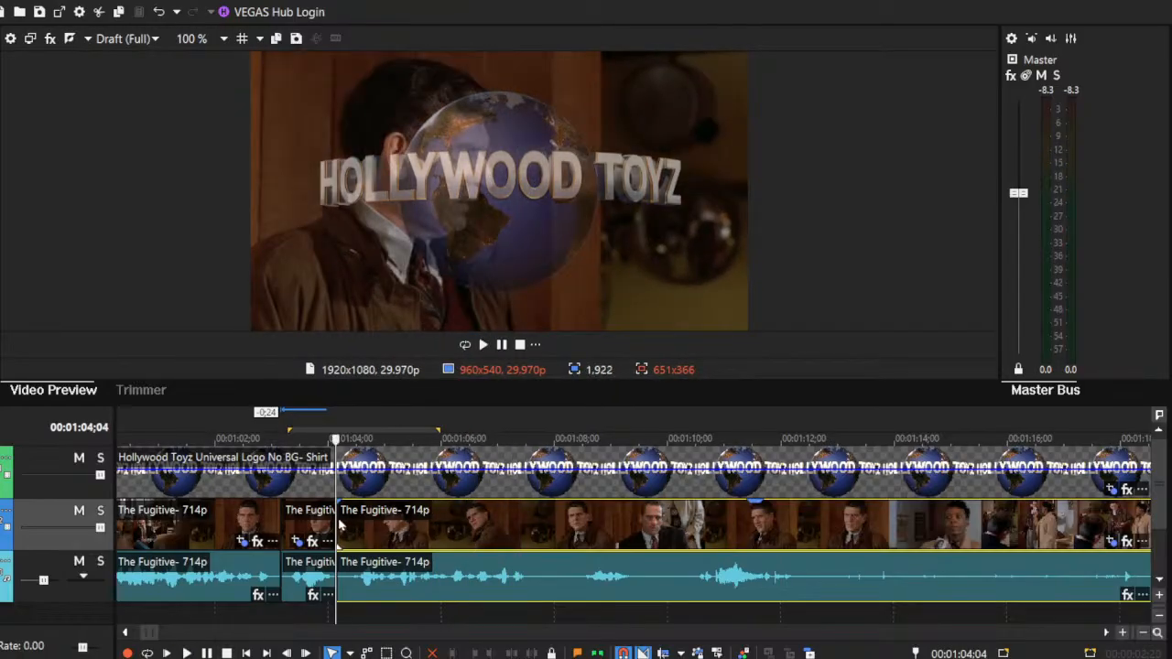
drag(337, 516, 384, 529)
click(188, 653)
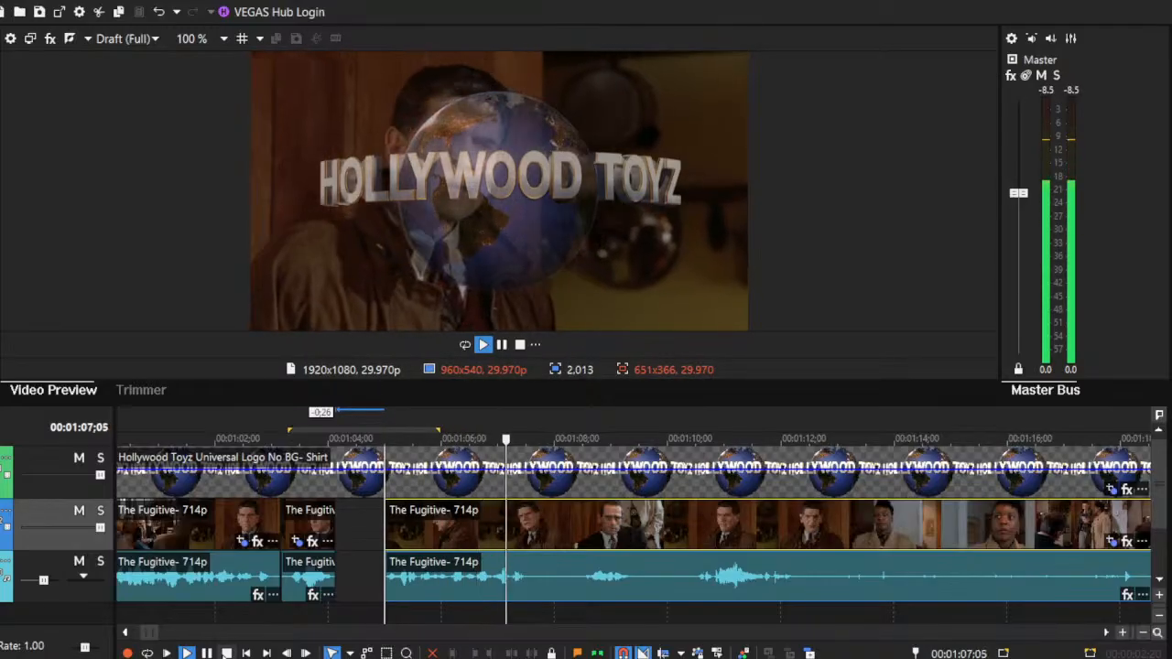
click(227, 652)
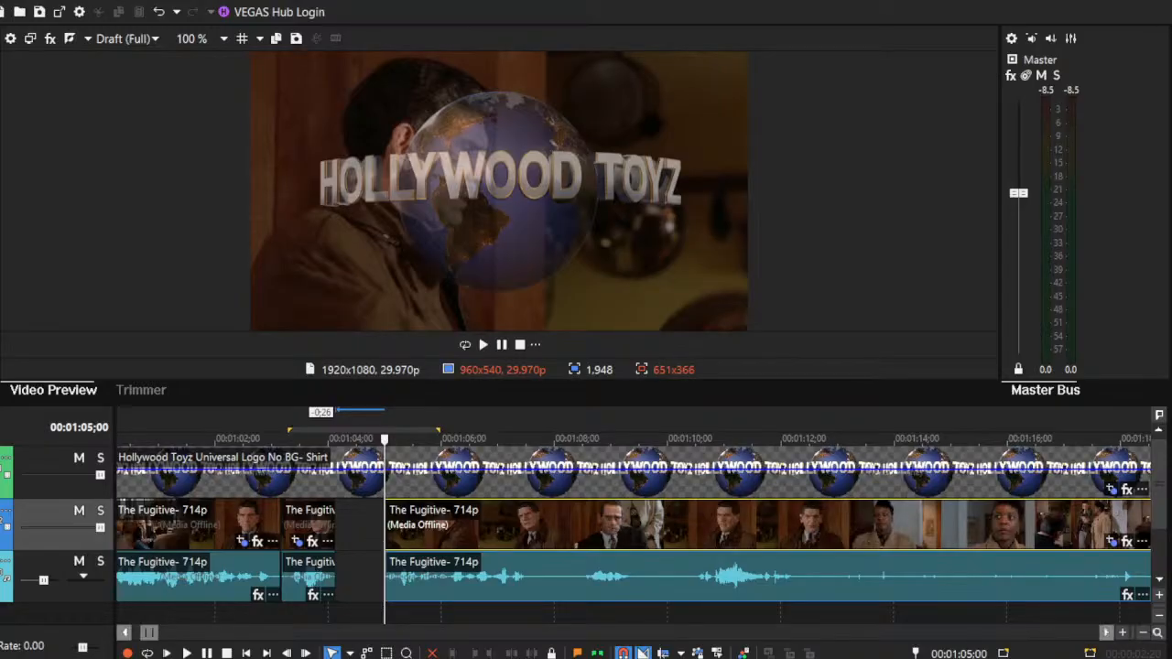
Step: Play the remainder further, trim more off its opening, and move it back against the clip ending at 00:01:04;04
key(space)
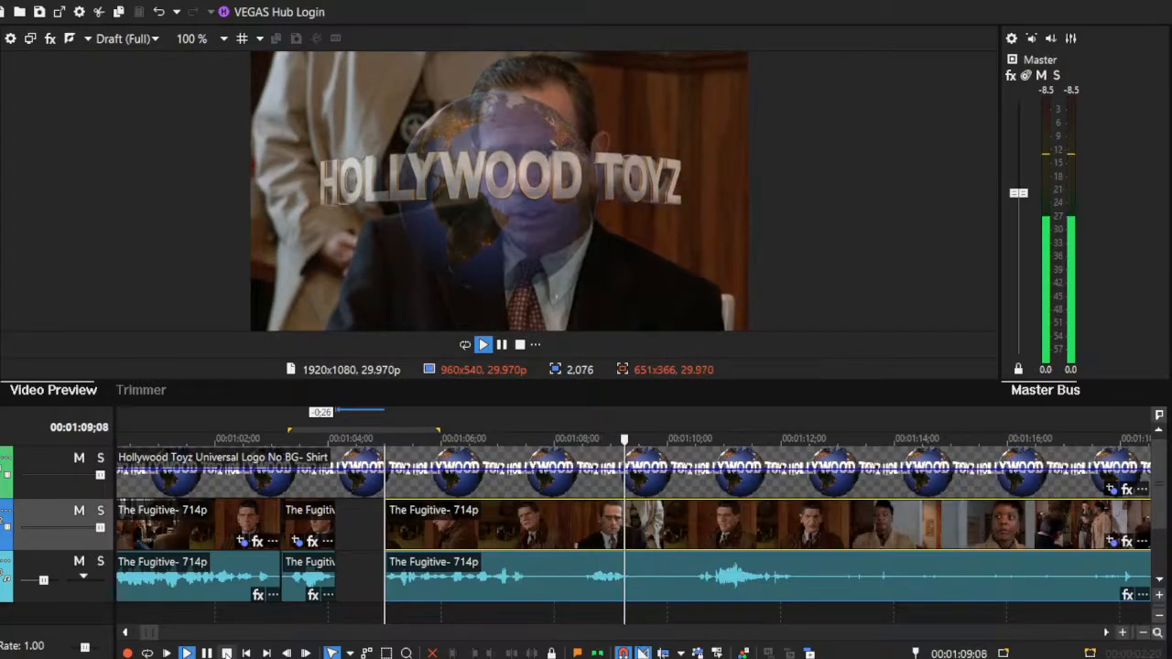
click(226, 653)
drag(385, 518, 577, 538)
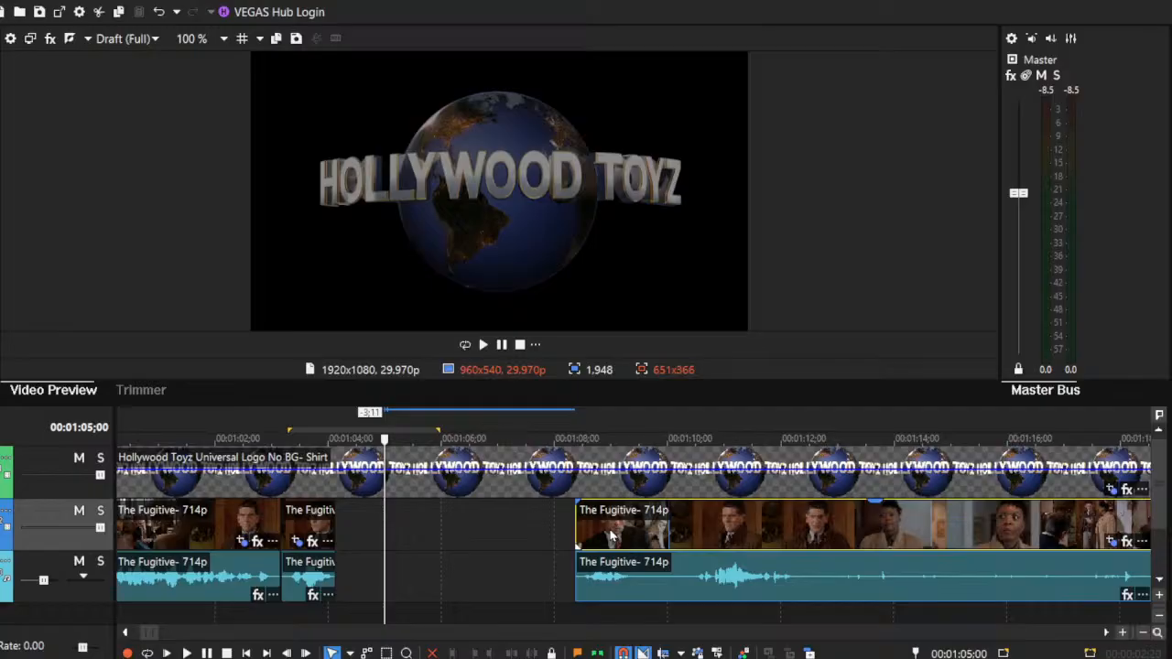
drag(611, 535, 379, 536)
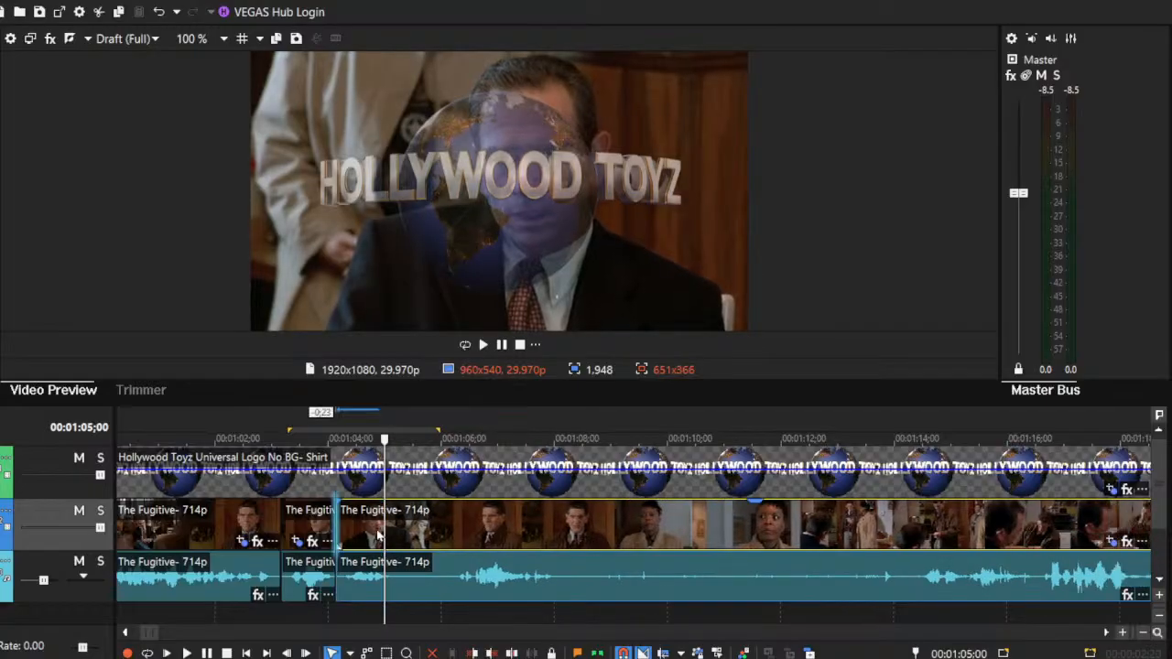
Step: Play the new join from 00:01:02;24 and split the last part at 00:01:05;10
click(261, 529)
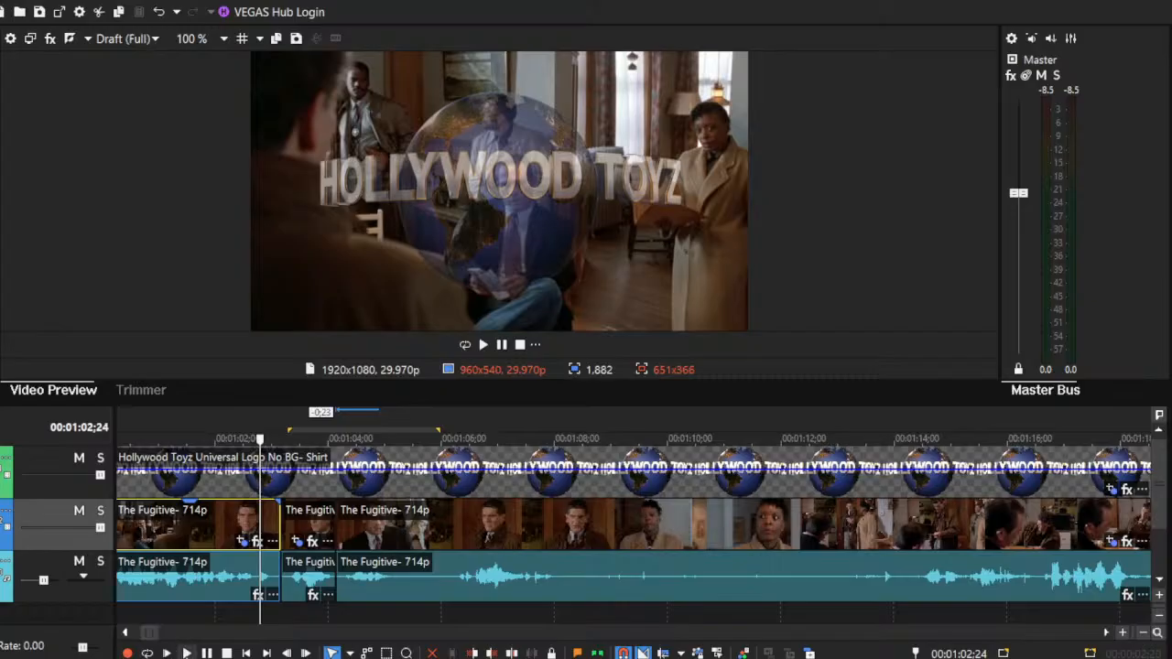
key(space)
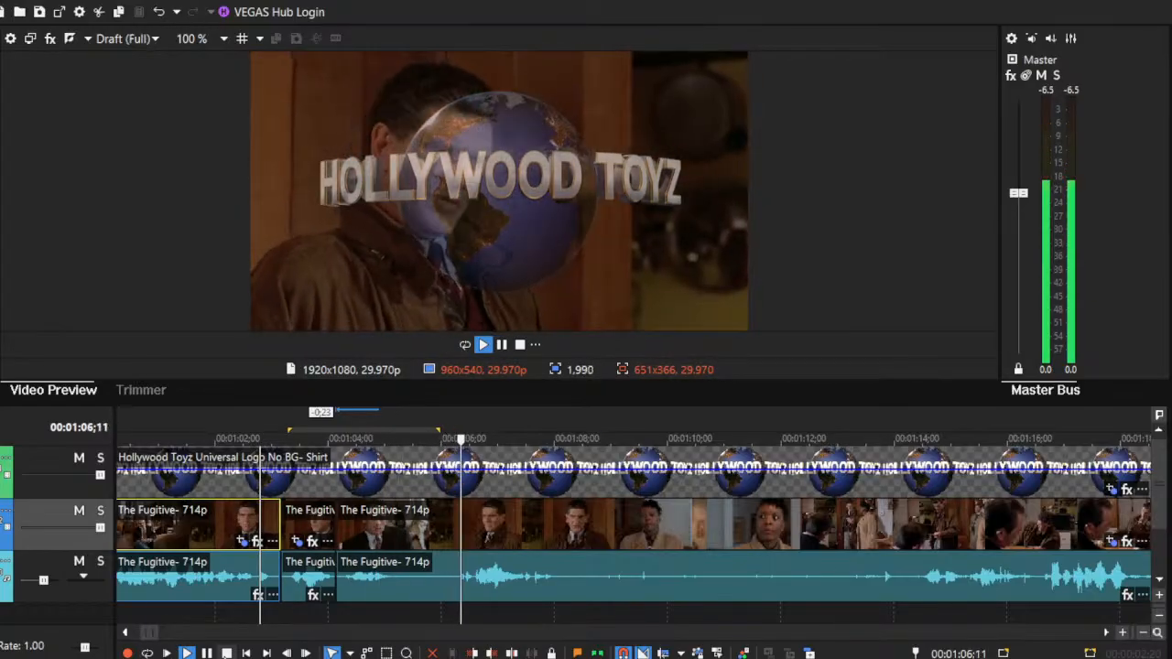
key(space)
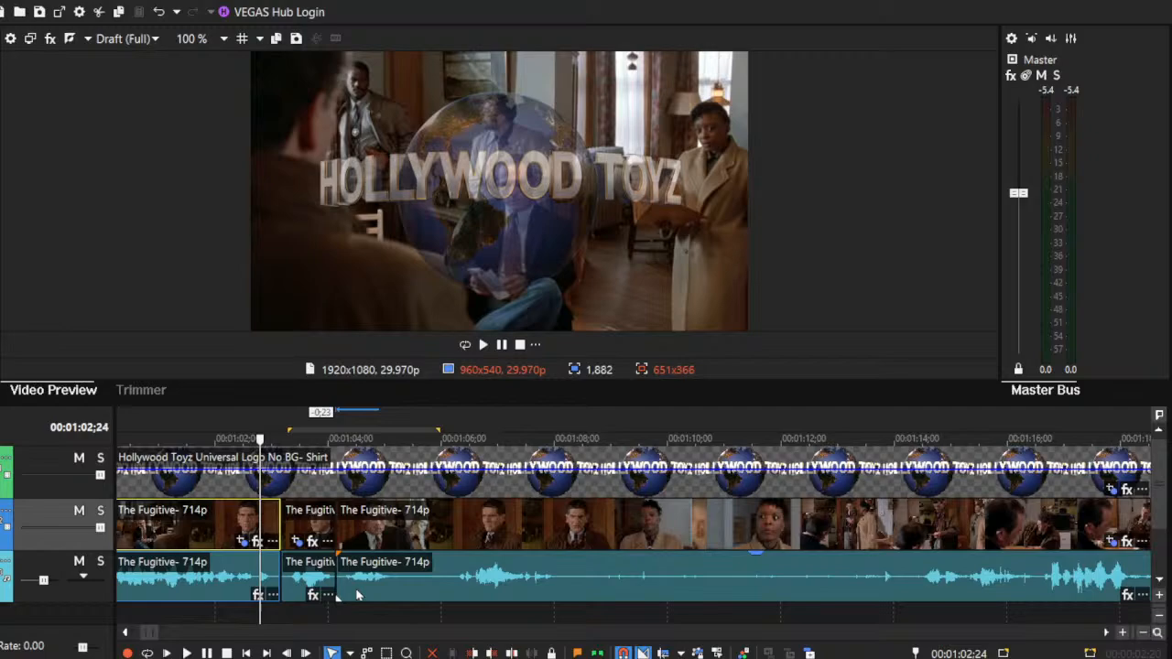
click(405, 529)
key(s)
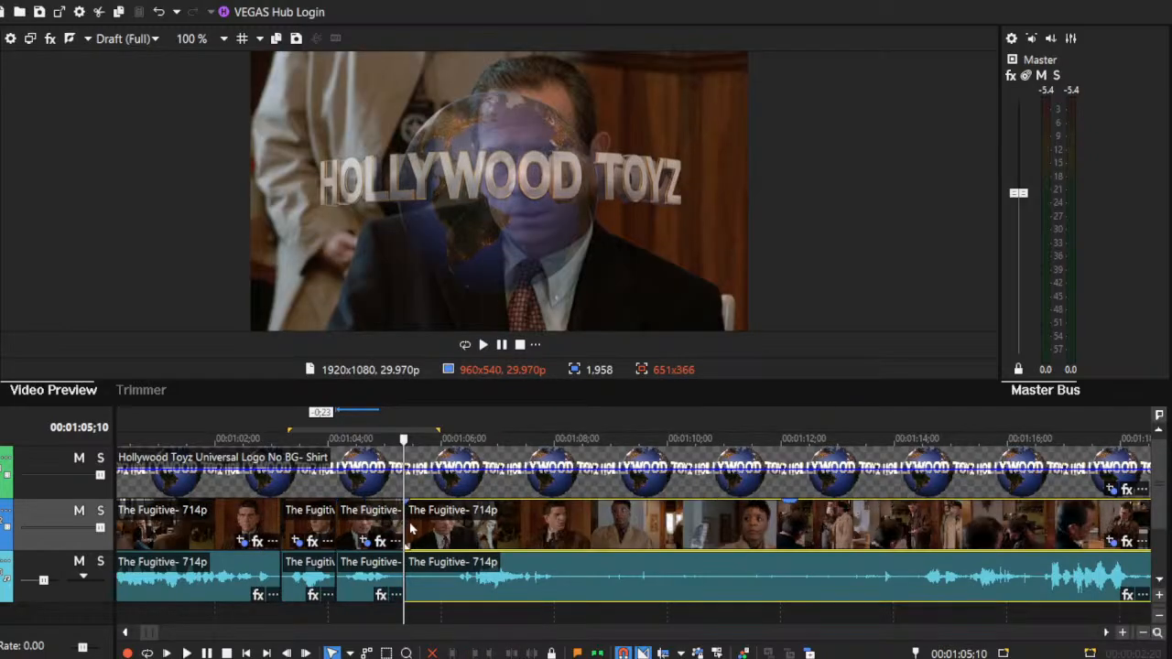
Step: Cut the unwanted opening of the part after 00:01:05;10, move it back near the cut, and play from 00:01:03;23
drag(576, 526, 467, 547)
click(315, 527)
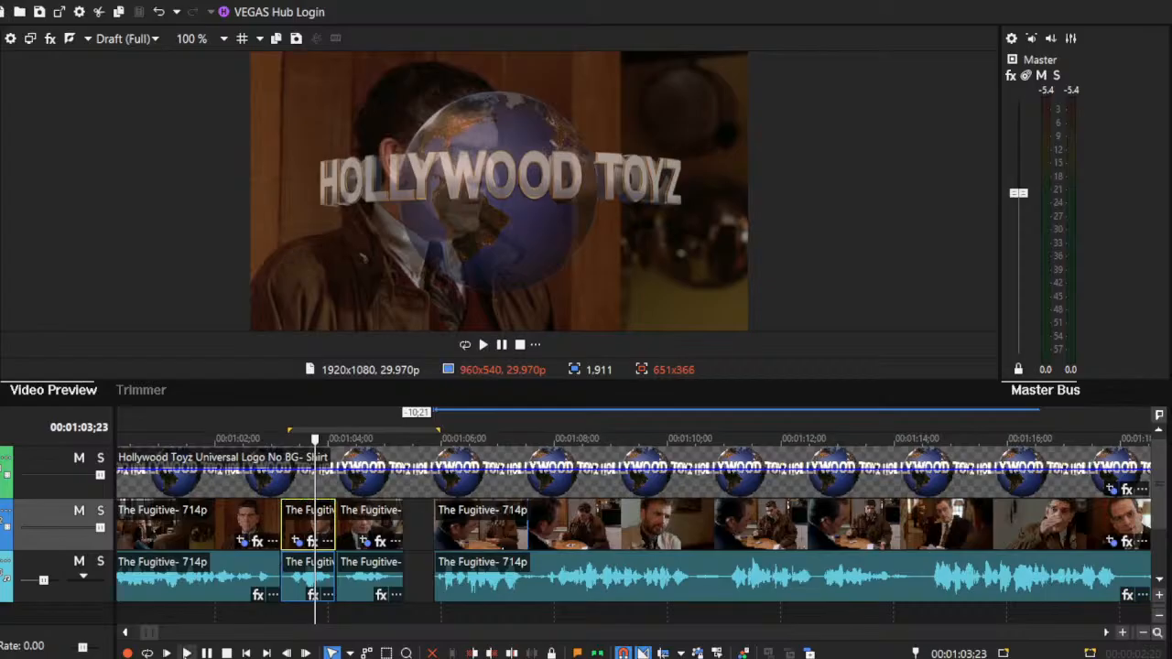
key(space)
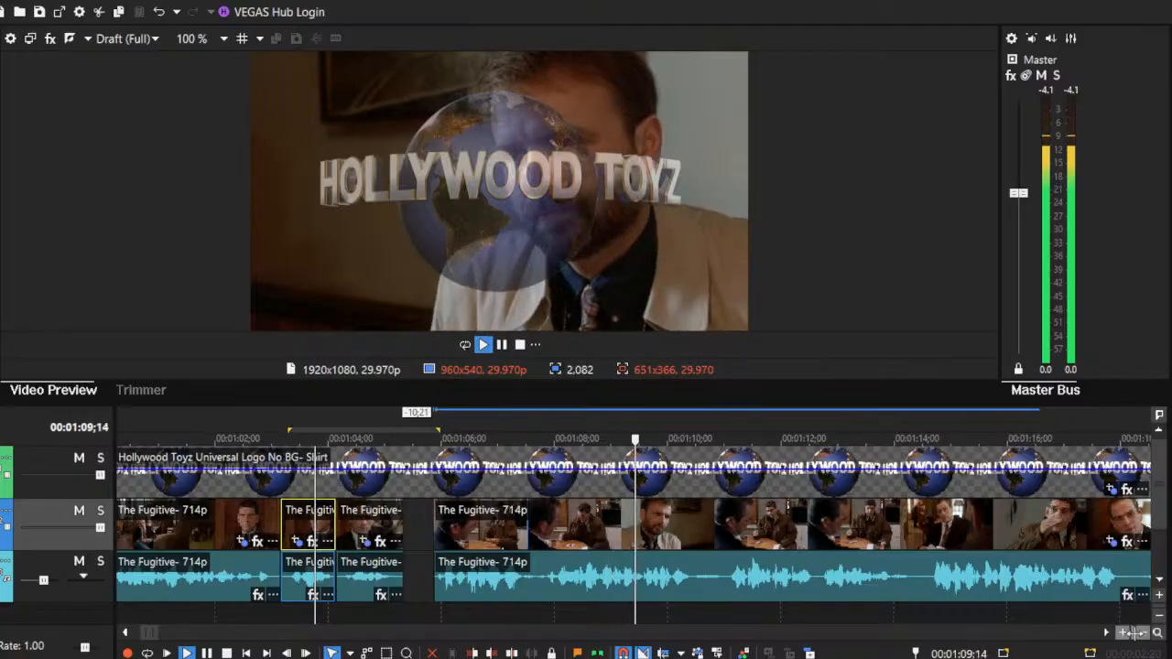
drag(1136, 633, 1143, 633)
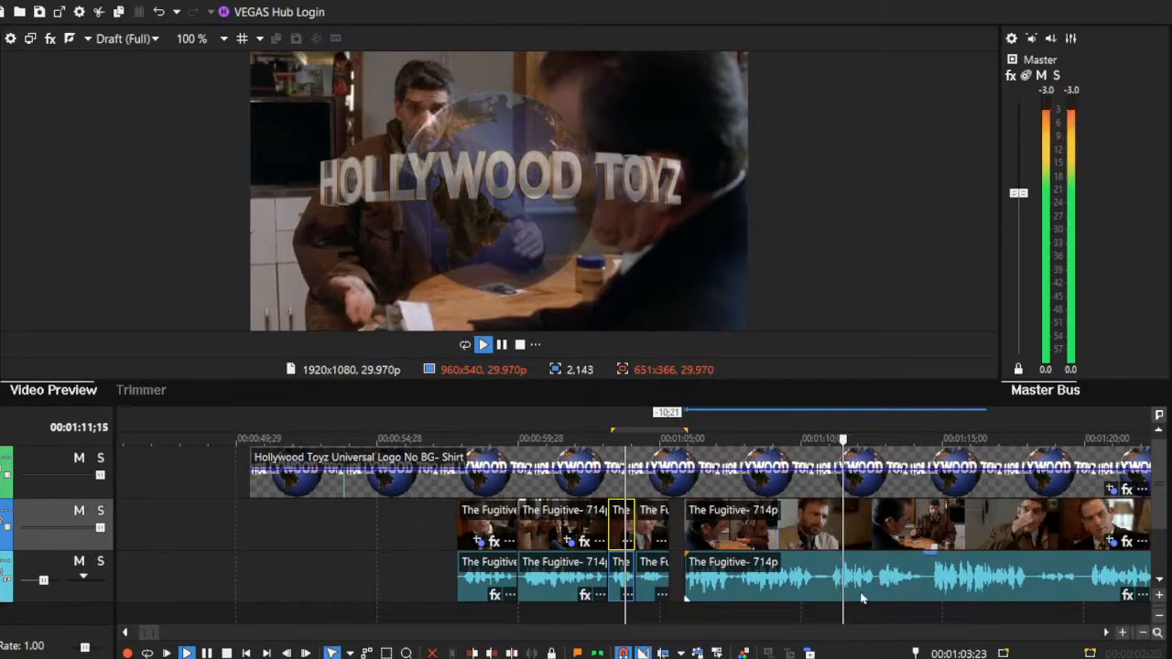
click(1106, 633)
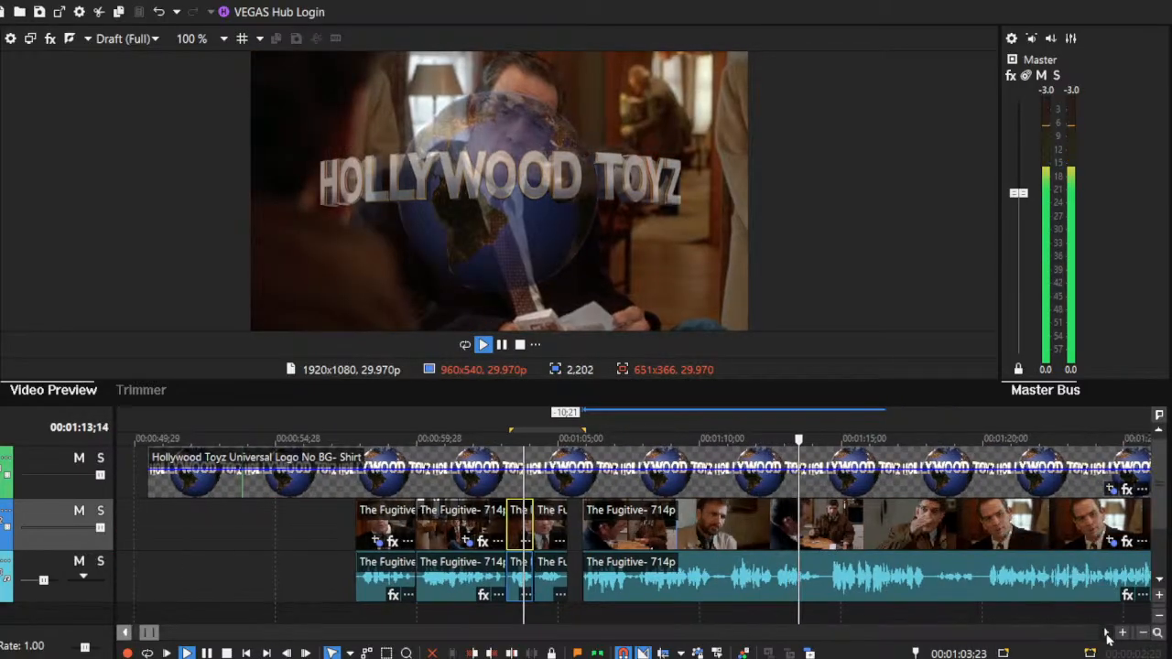
click(1107, 633)
Step: Trim the remainder's opening to just before 00:01:12;21 and move it back so it starts at 00:01:05;24
click(620, 540)
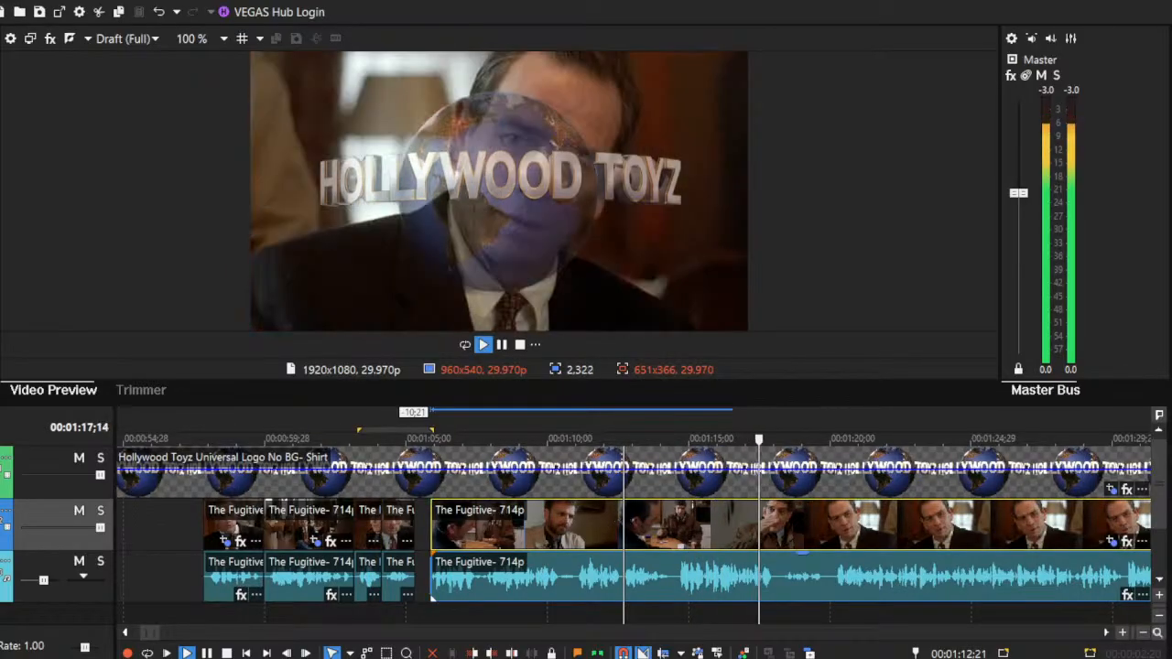
key(space)
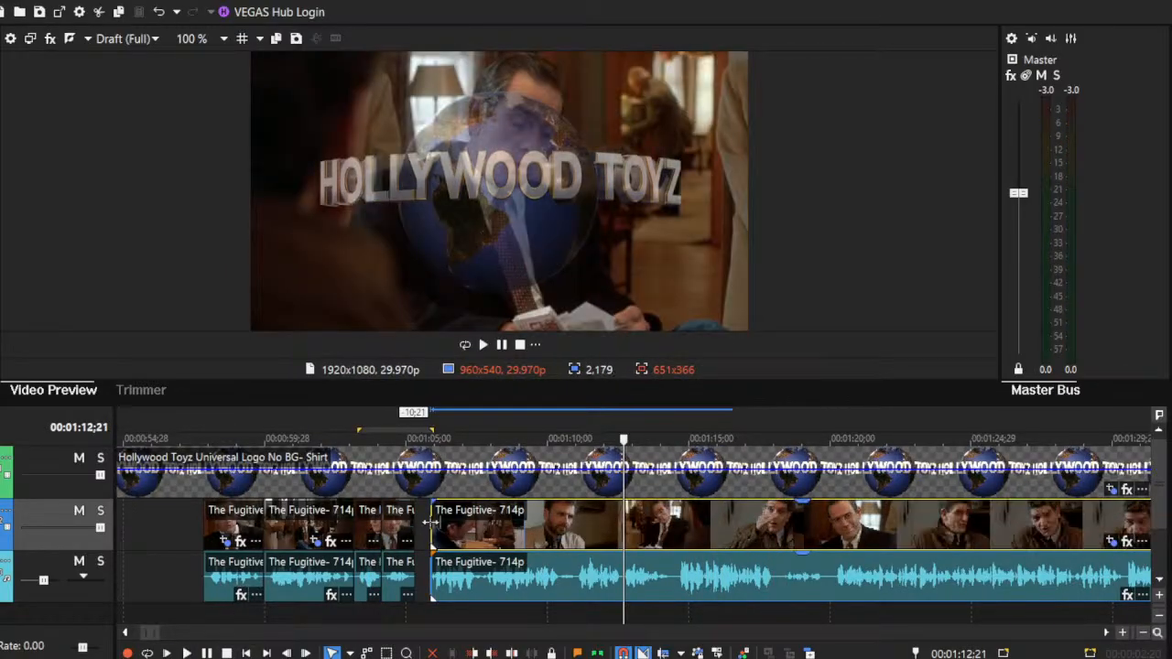
drag(426, 522, 617, 541)
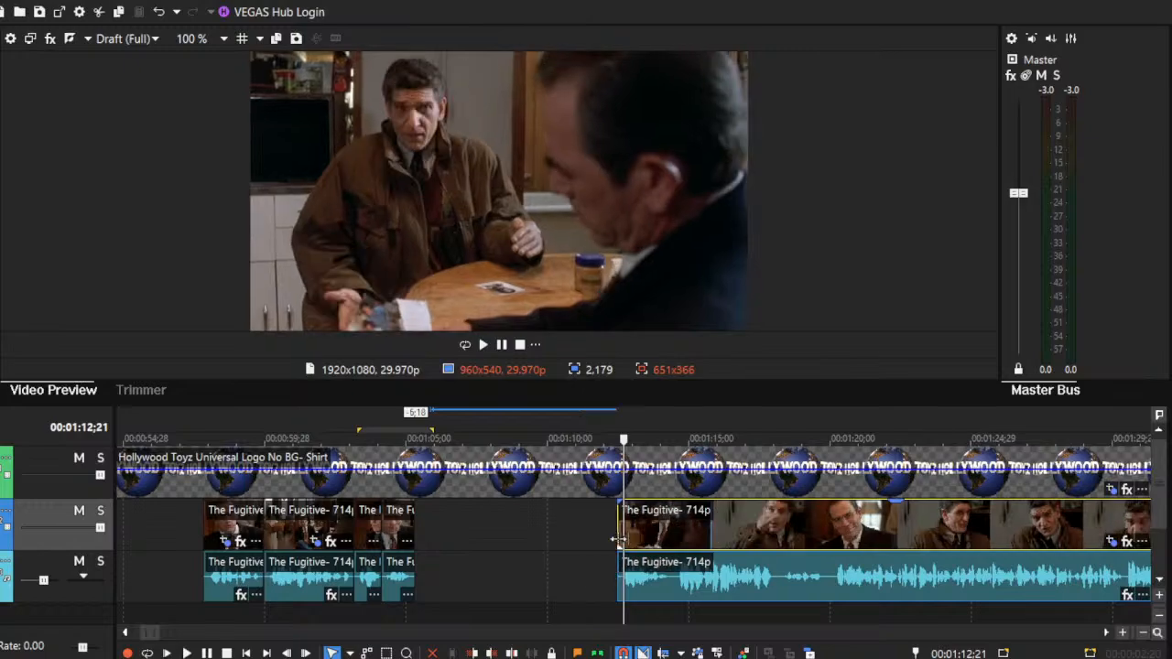
key(ctrl+z)
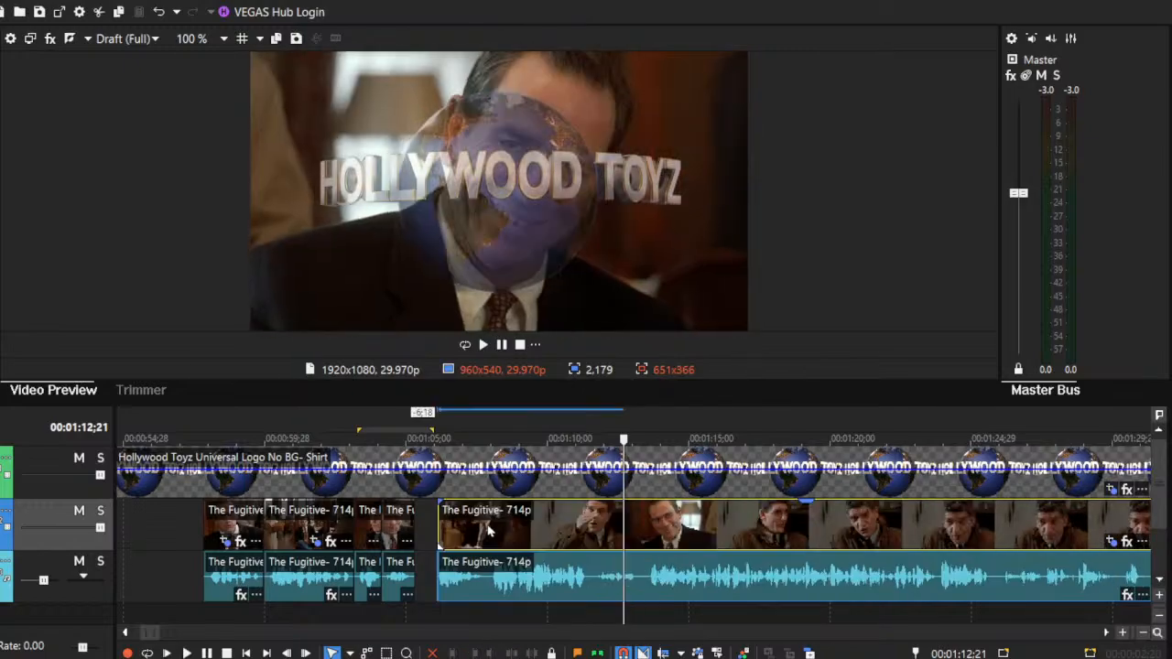
drag(487, 526, 486, 525)
click(432, 516)
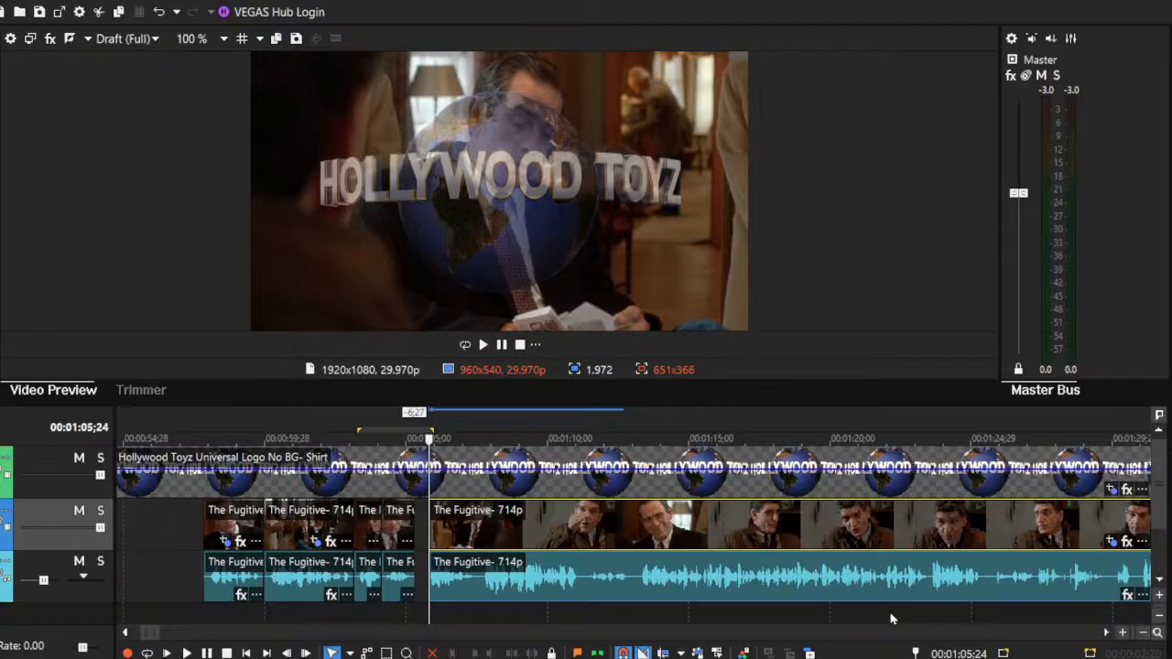
Step: Trim one frame off the end of the clip before the gap, close the gap with the remainder, and play the join
click(1123, 635)
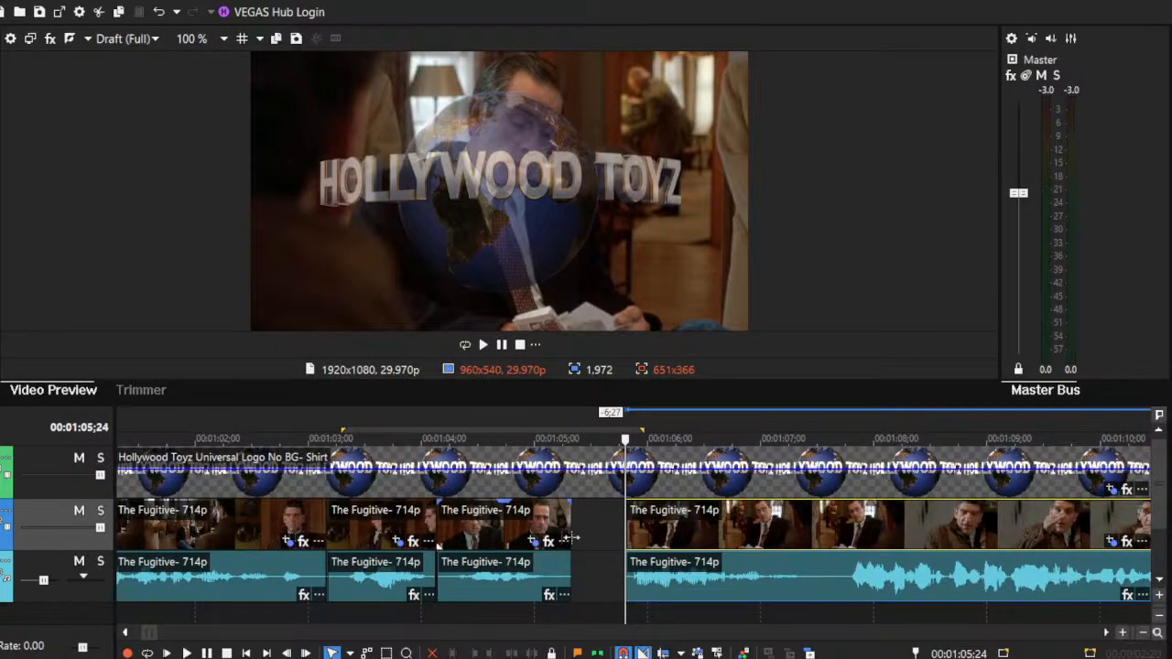
drag(573, 527, 567, 528)
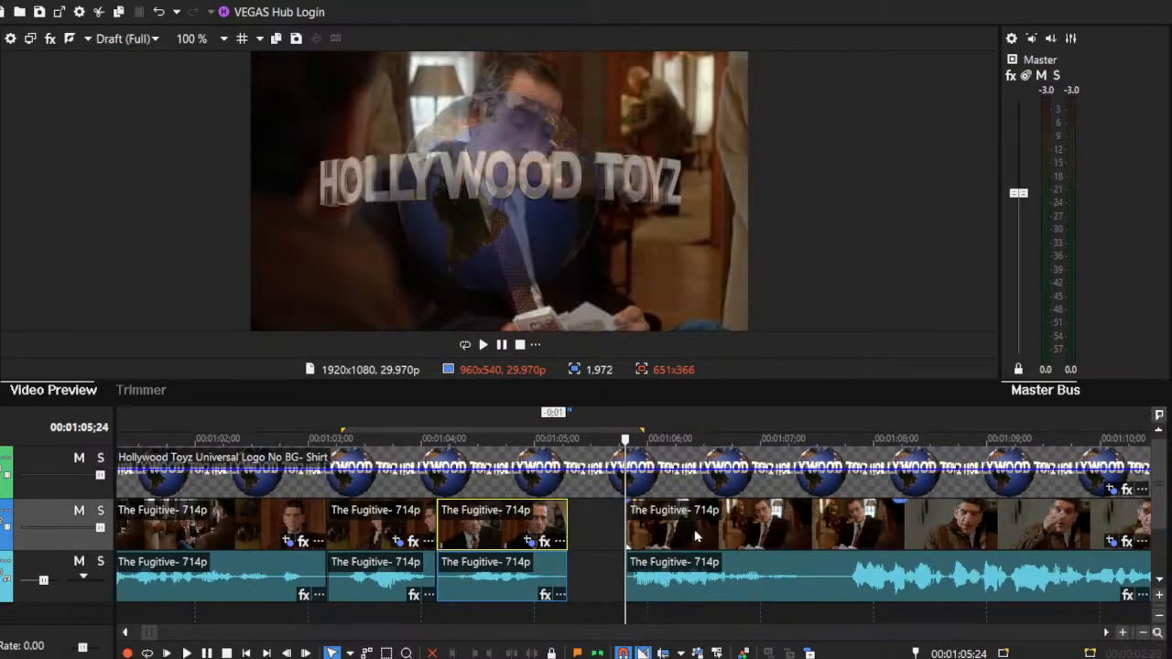
drag(678, 538, 641, 538)
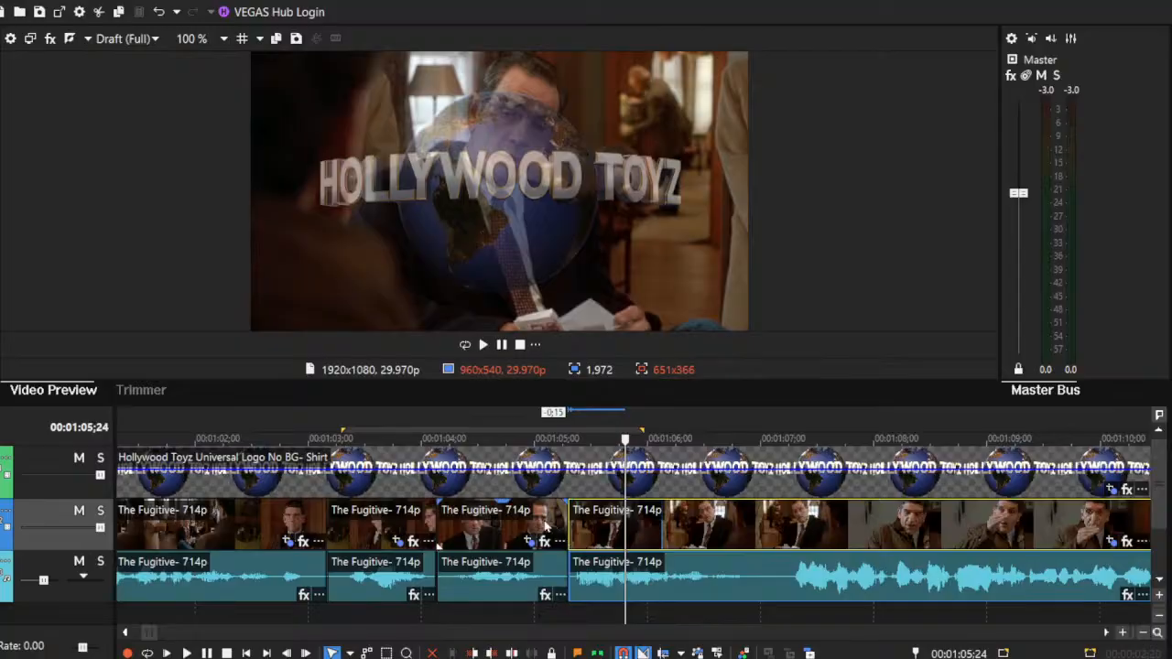
click(546, 525)
key(space)
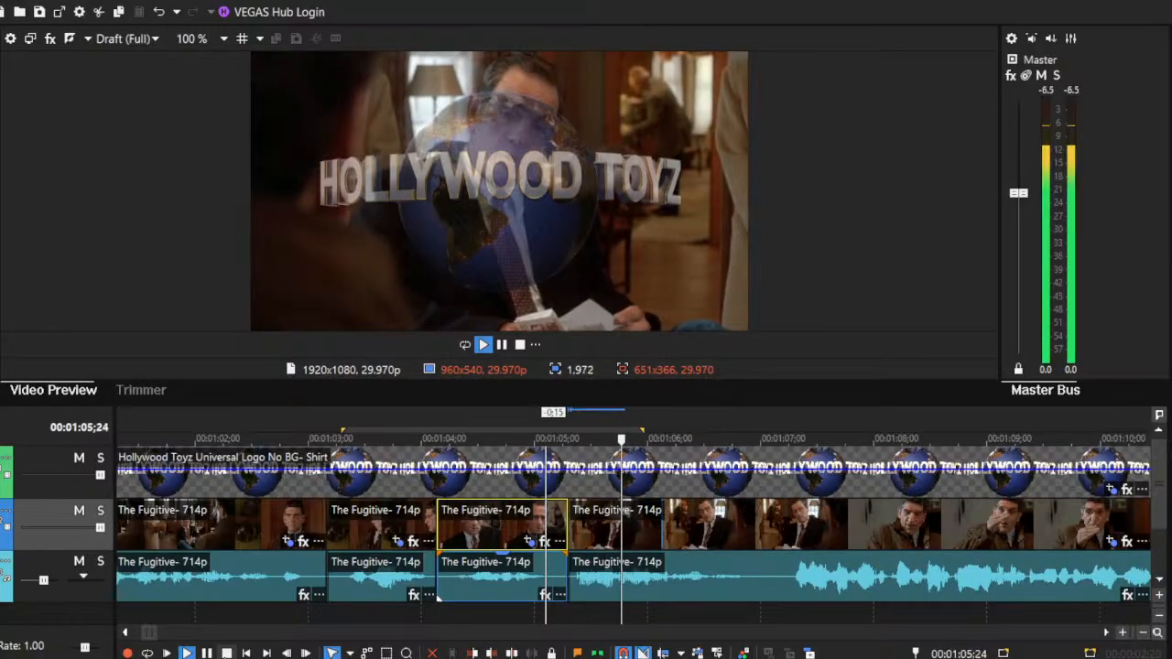
key(space)
Step: Split the last Fugitive part and its audio at 00:01:06;29
click(760, 536)
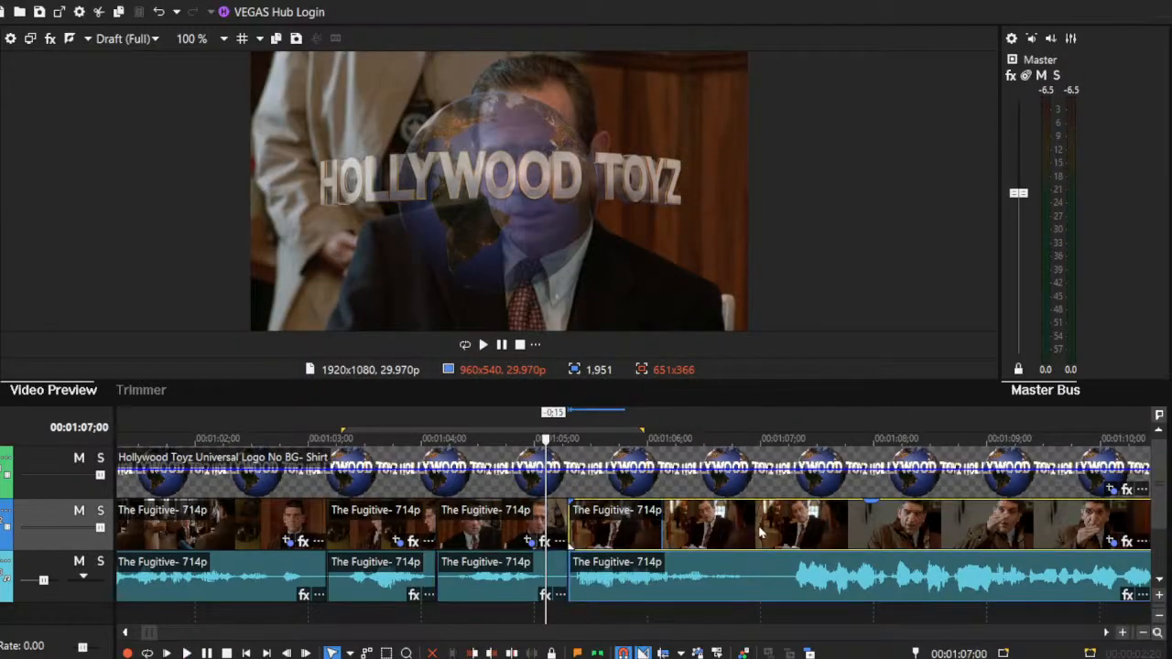
click(752, 520)
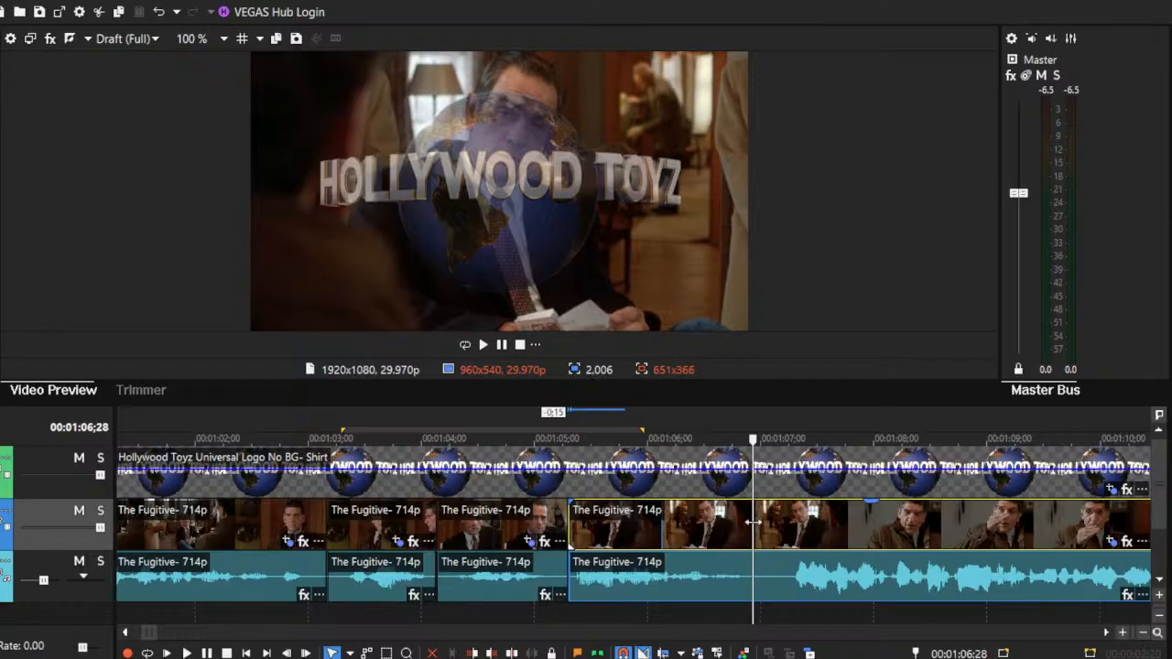
click(756, 522)
key(s)
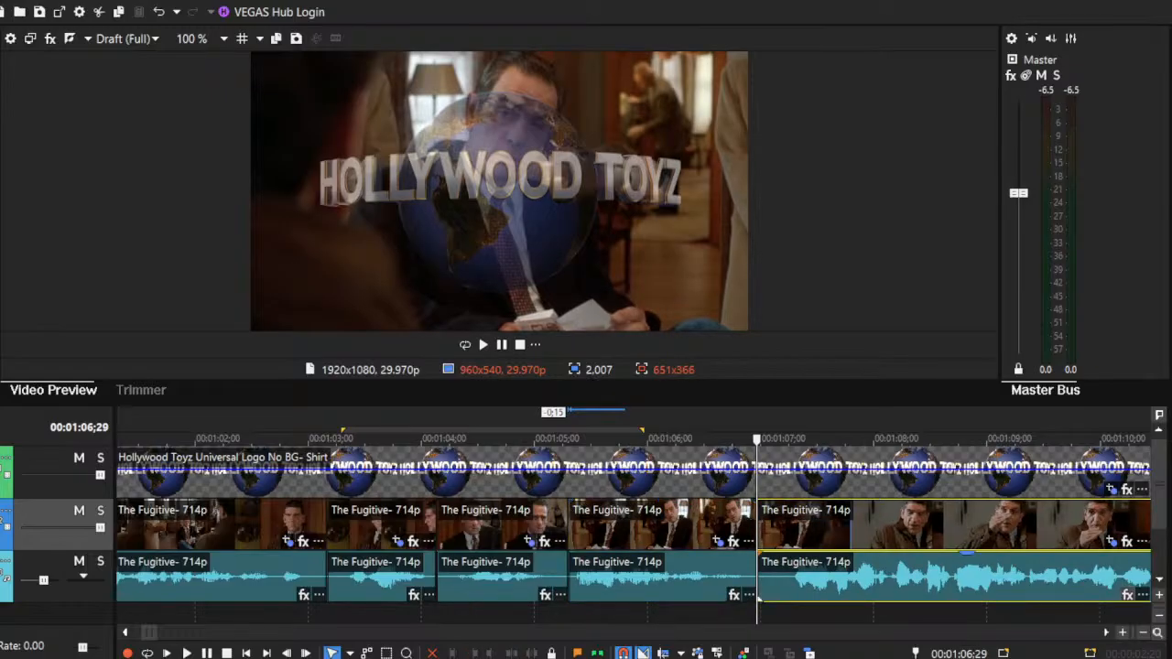
click(1143, 634)
click(1143, 634)
click(1143, 634)
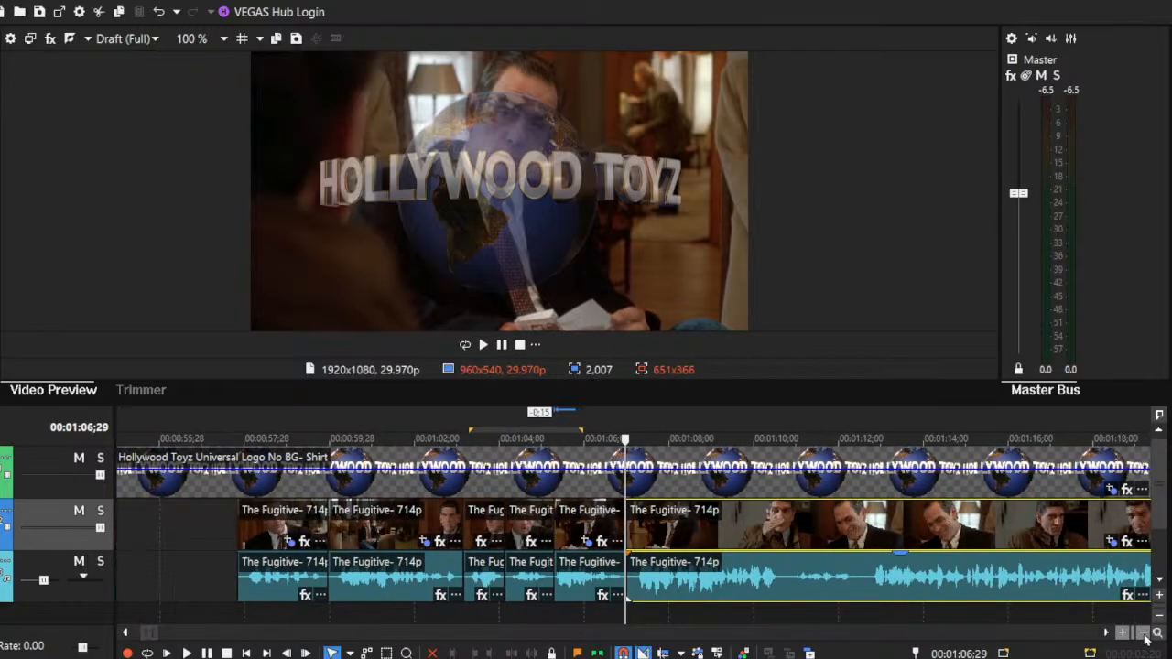
Step: Cut the unwanted opening of the part after 00:01:06;29, position it at 00:01:07;16, and play from its start
drag(631, 520, 687, 529)
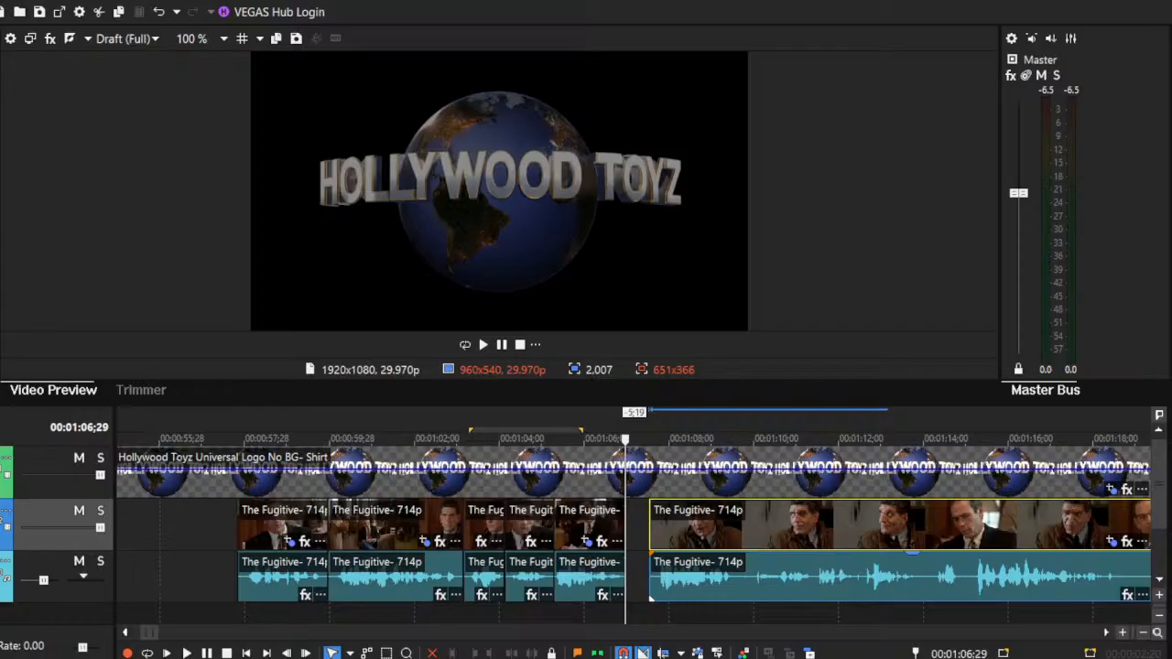
click(650, 510)
click(196, 653)
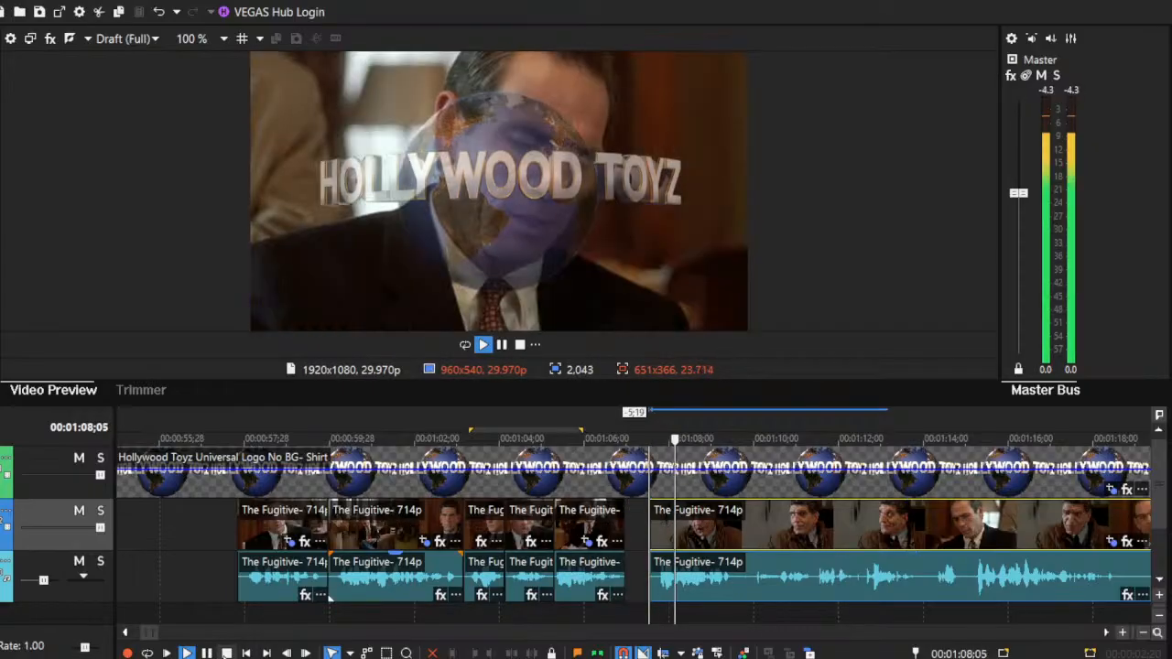
key(space)
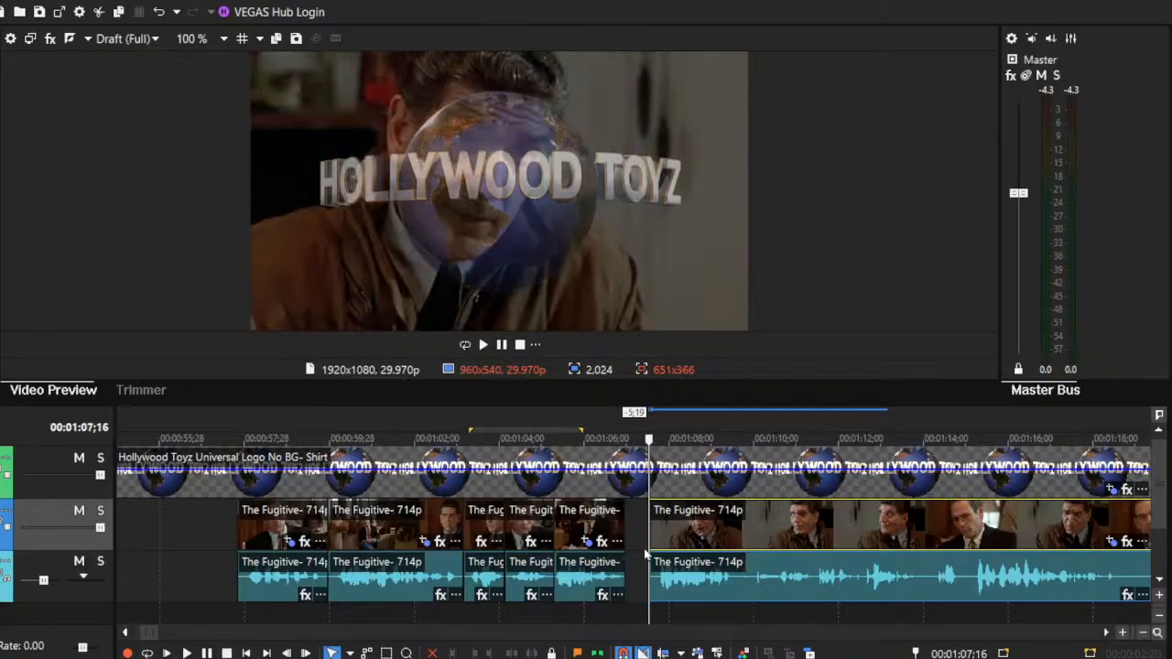
Step: Trim the part's opening slightly further, close the gap at 00:01:06;29, and play from 00:01:07;16
click(1125, 633)
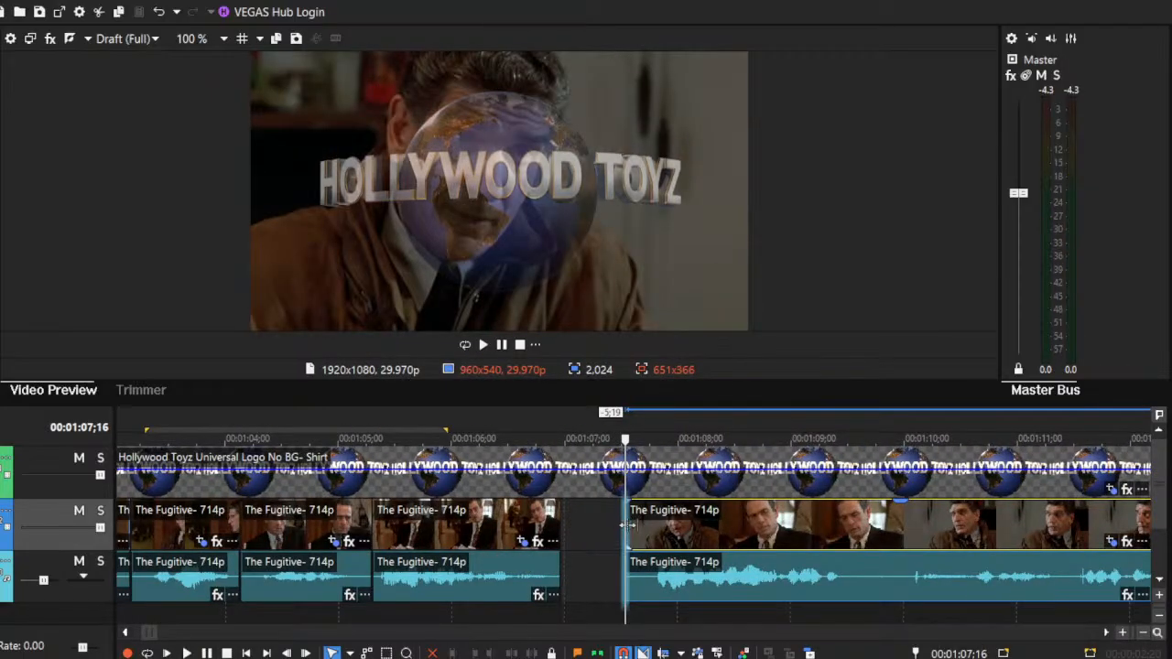
drag(625, 525, 562, 532)
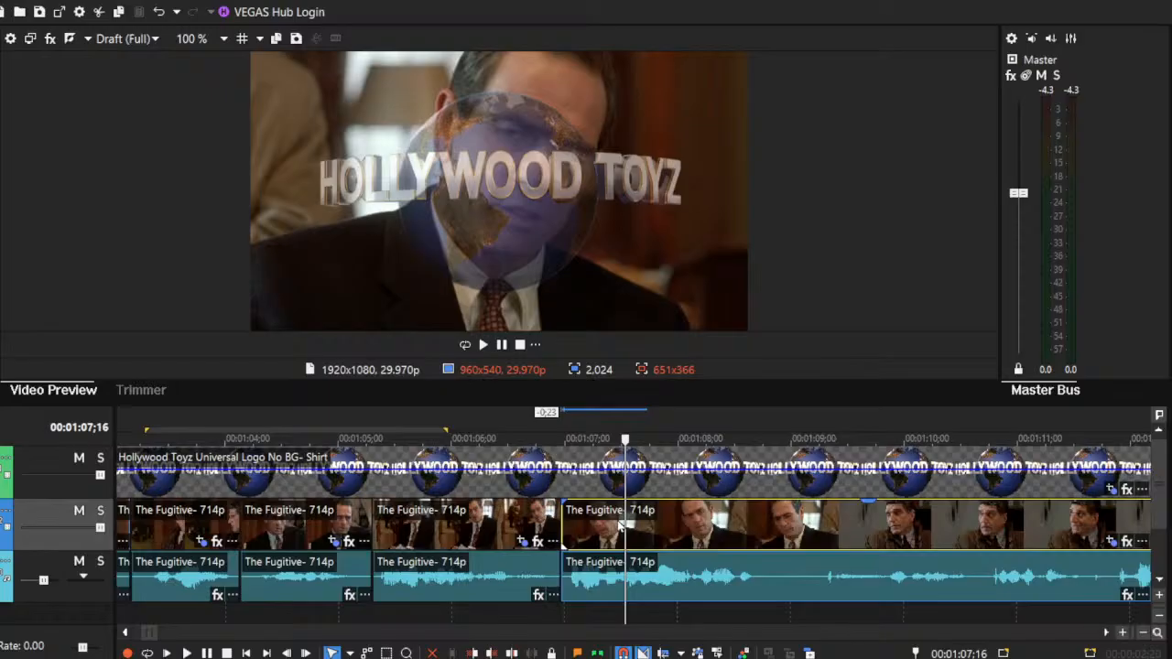
click(188, 653)
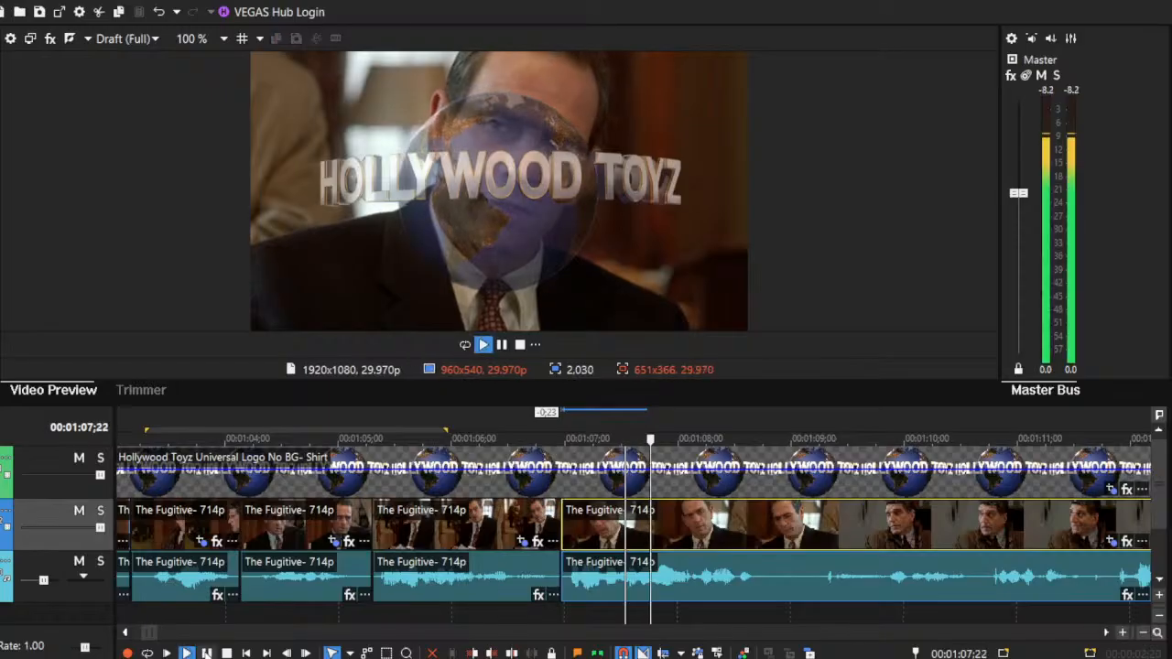
key(space)
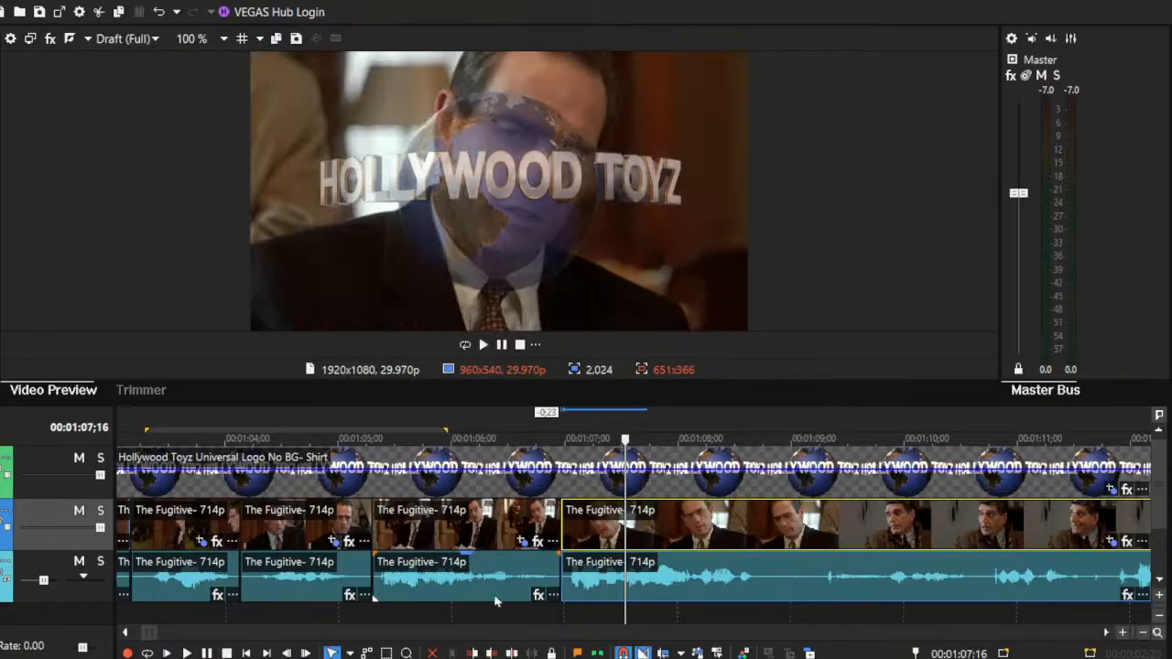
Step: Split the last Fugitive part and its audio at 00:01:08;25 and play the remainder from the cut
click(773, 531)
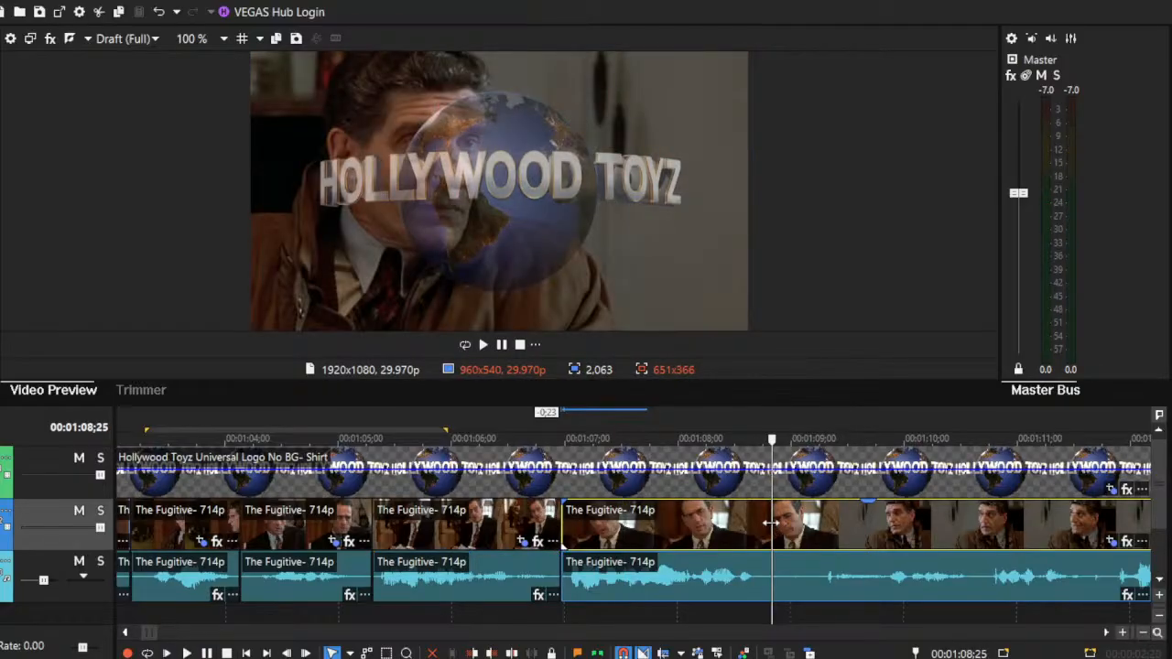
key(s)
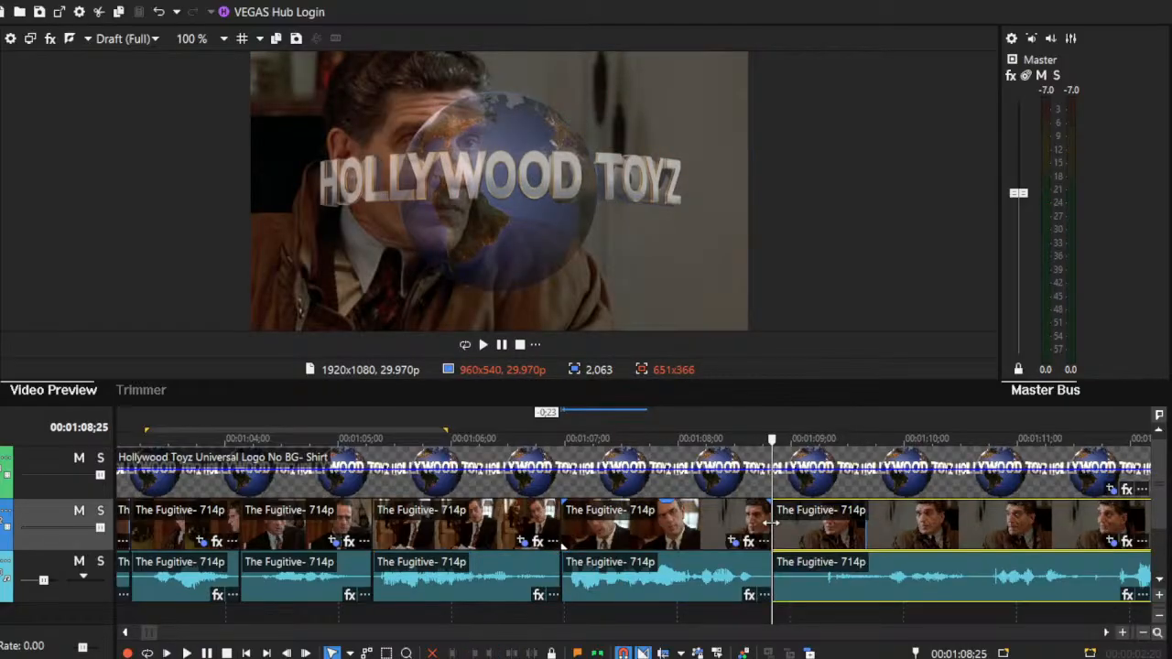
click(1145, 634)
click(1106, 632)
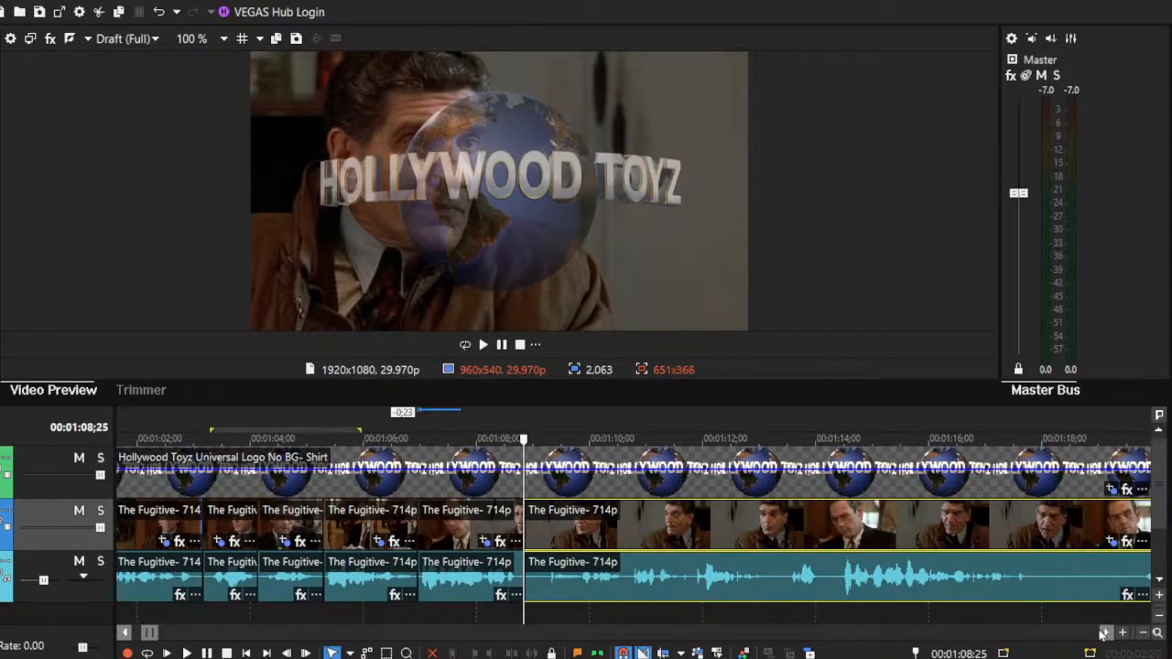
click(188, 653)
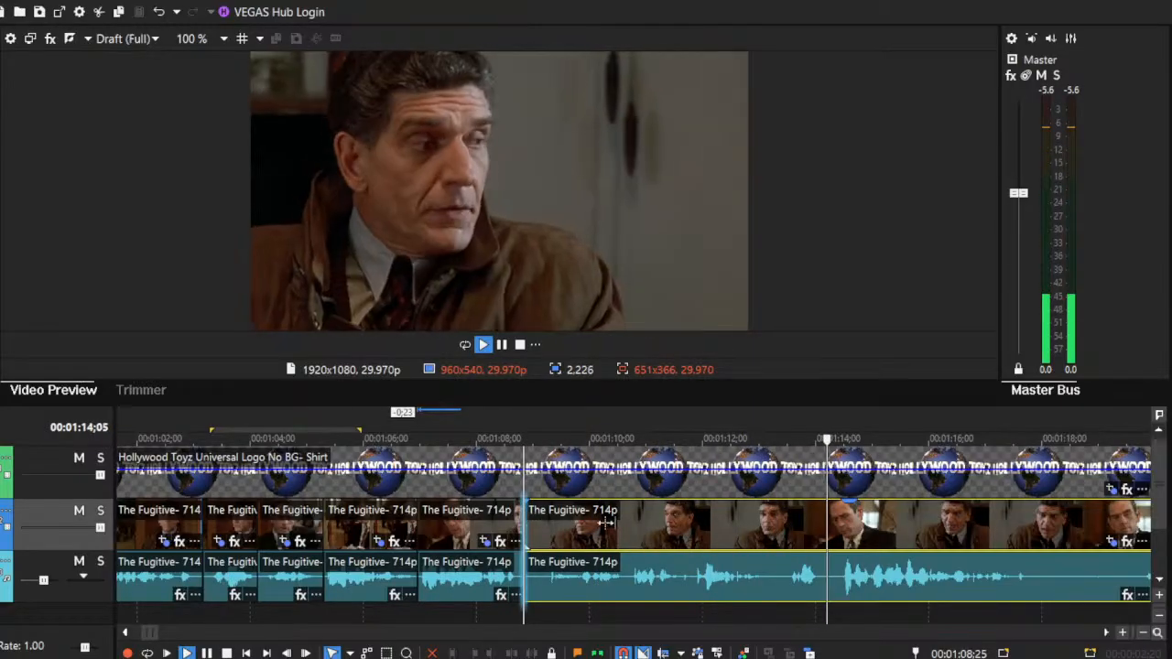
Step: Trim the remainder's opening to about 00:01:19;15 and move it back to the cut at 00:01:08;25
drag(606, 522, 868, 534)
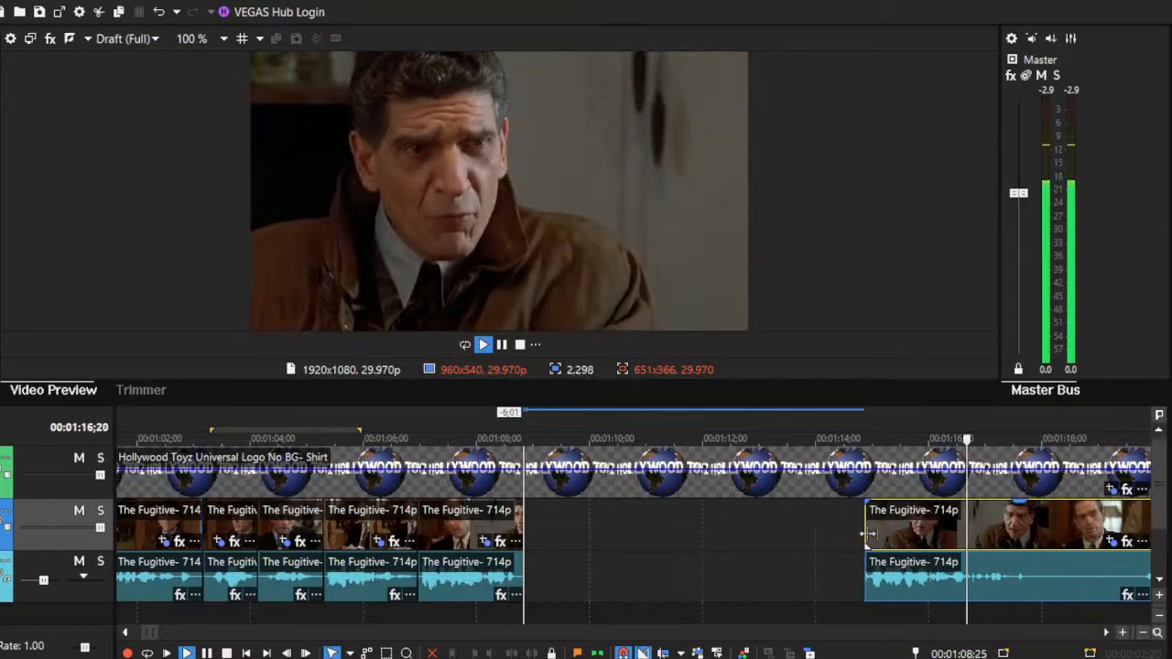
click(1143, 633)
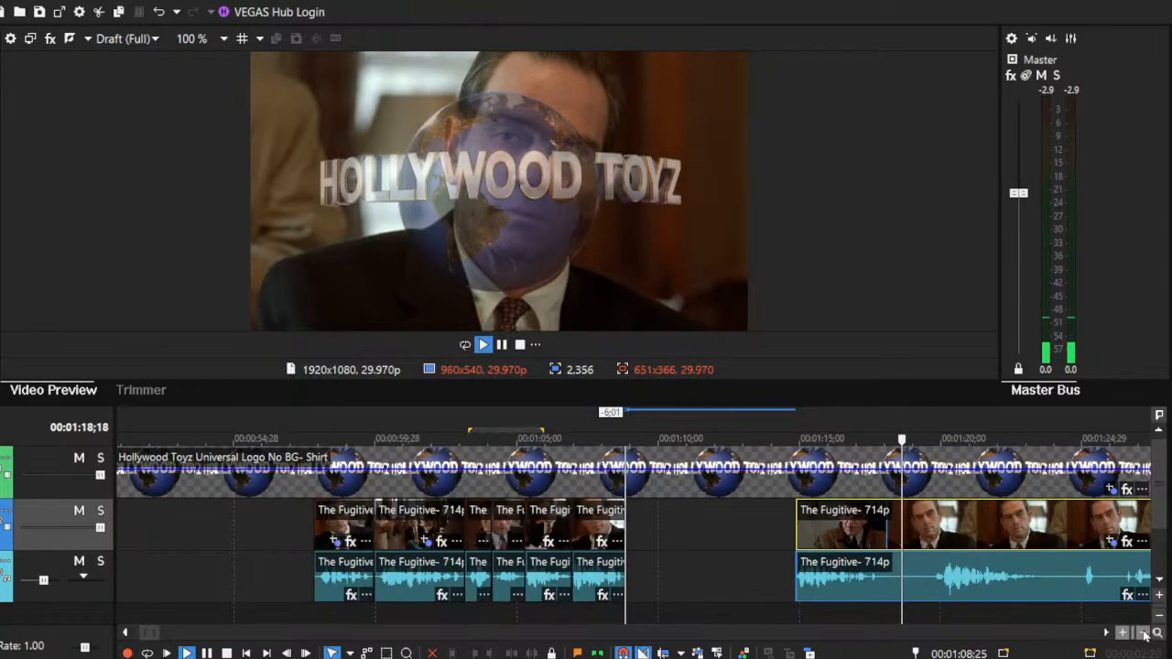
scroll(561, 554, right, 5)
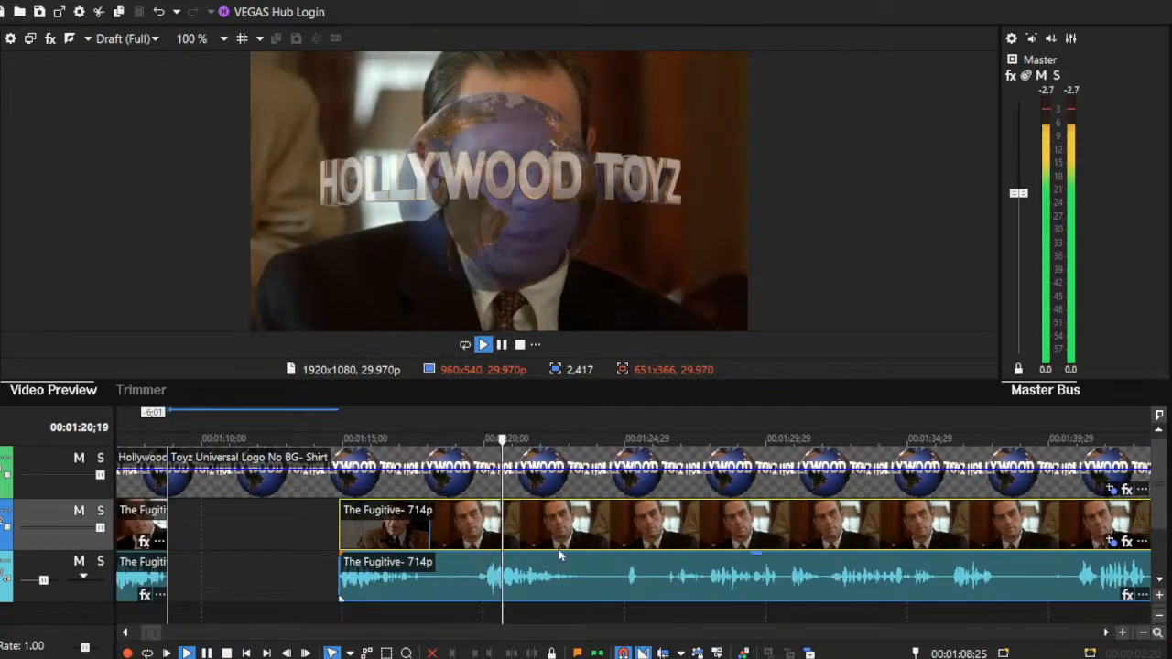
drag(400, 521, 531, 521)
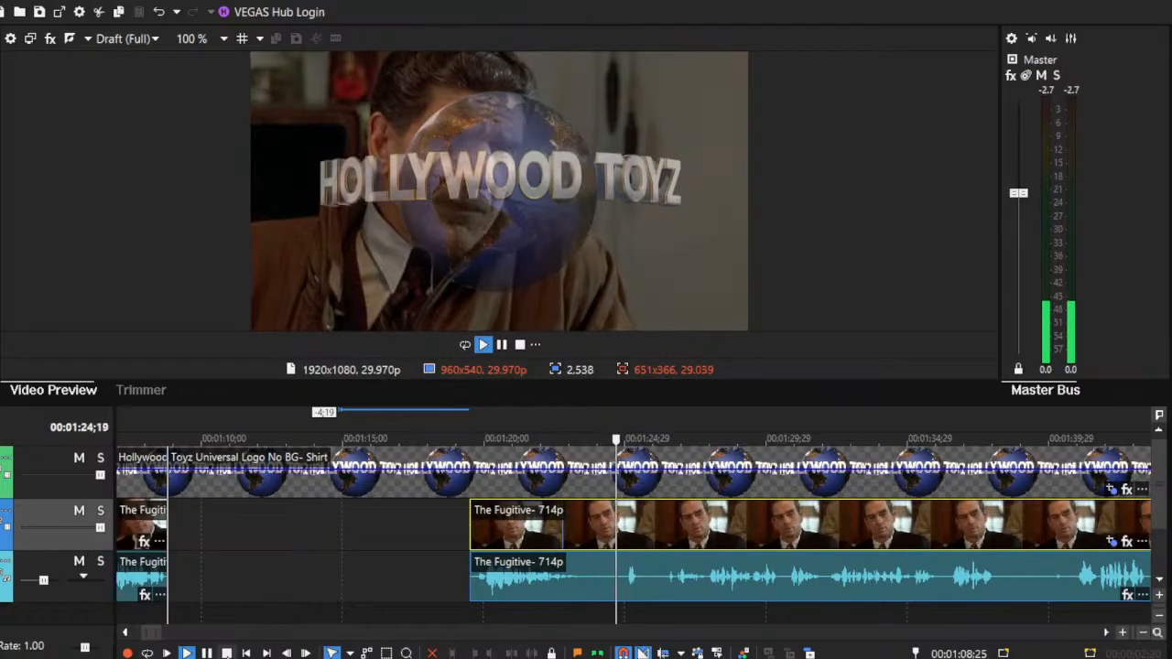
key(space)
drag(531, 521, 227, 523)
Step: Check the frames after the join and split the last Fugitive part and its audio at 00:01:13;00
click(223, 520)
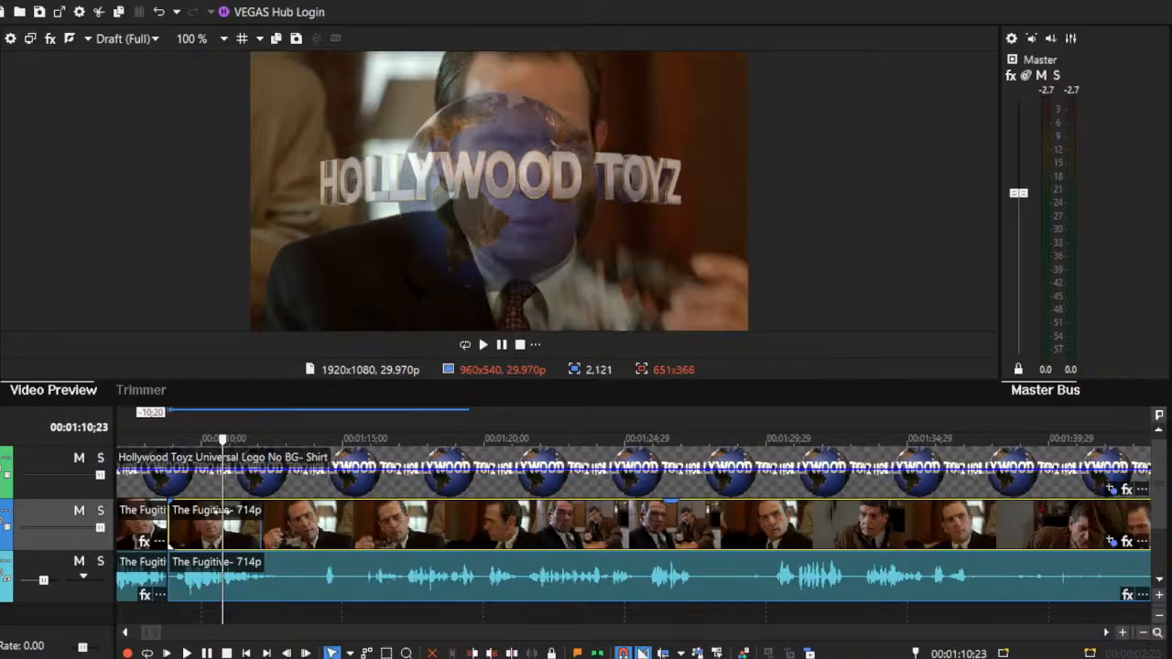
click(280, 521)
click(287, 521)
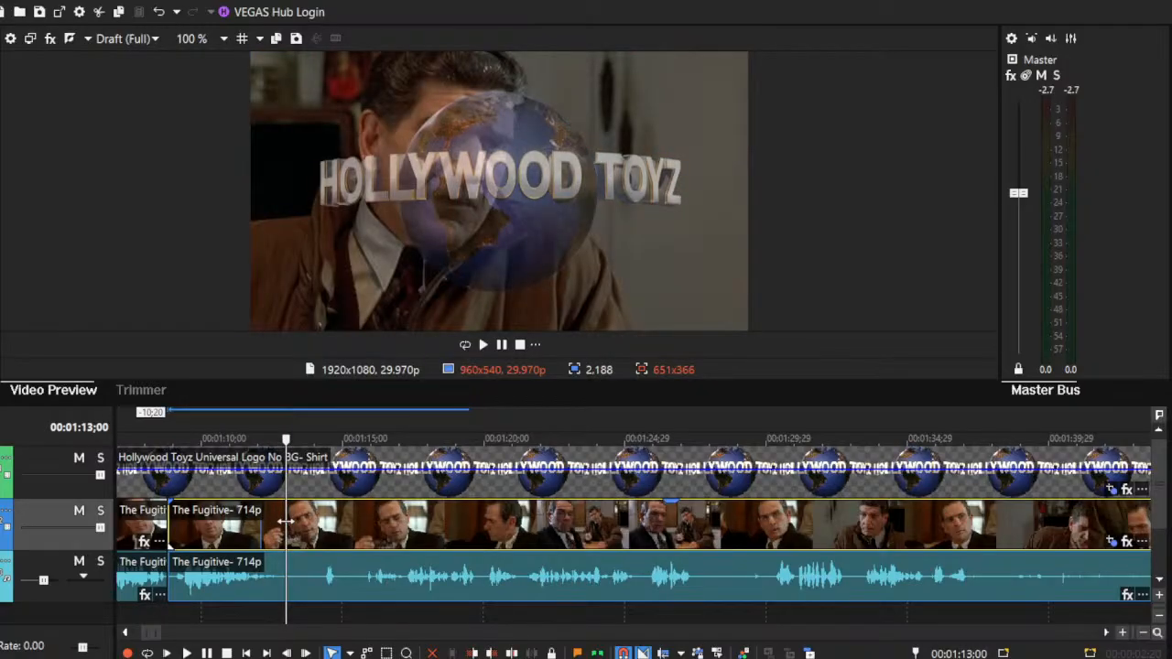
key(s)
Step: Cut the opening of the part after 00:01:13;00, move it back near the cut, and trim its start to 00:01:14;08
drag(287, 521, 377, 531)
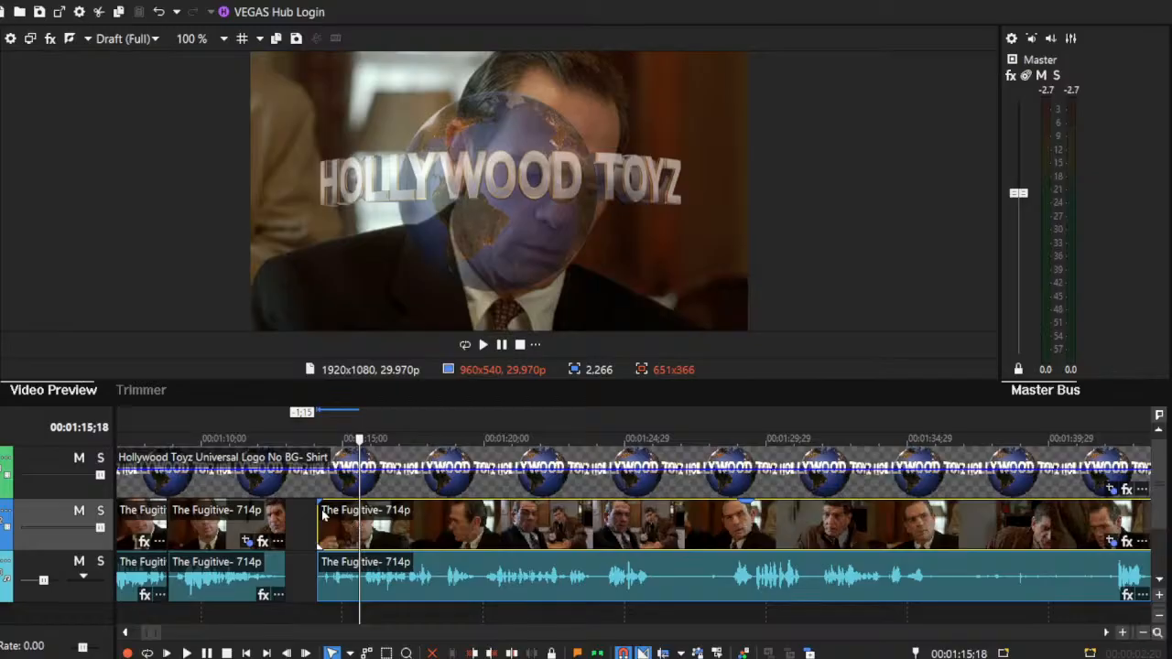
drag(315, 503, 316, 503)
click(1119, 632)
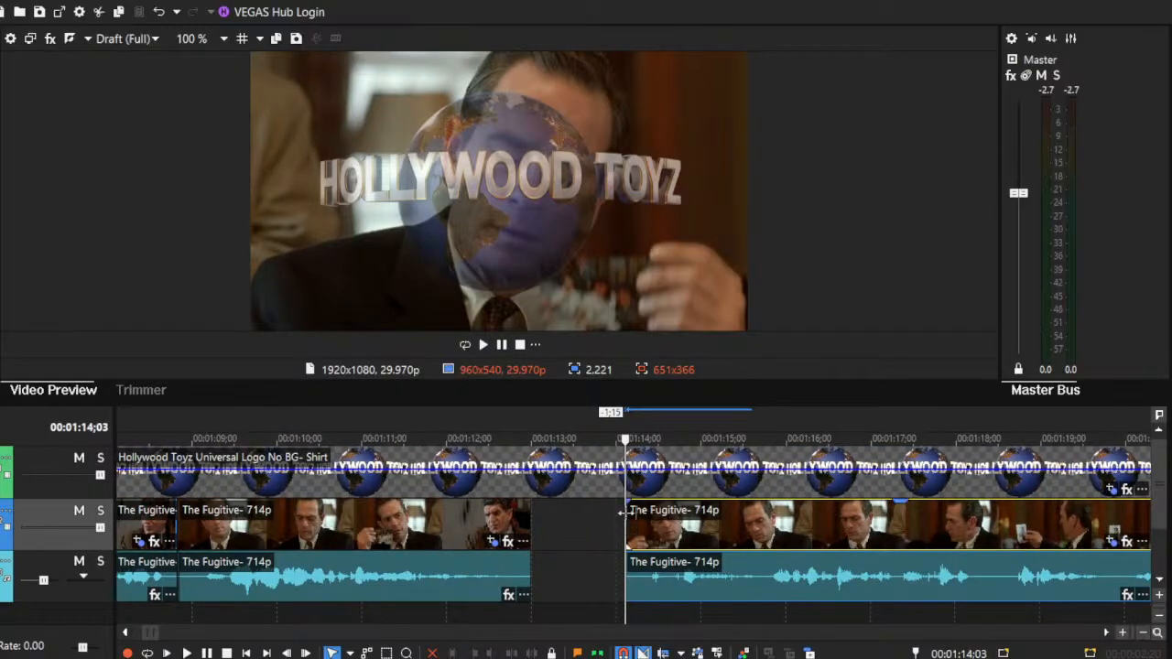
drag(626, 516, 638, 521)
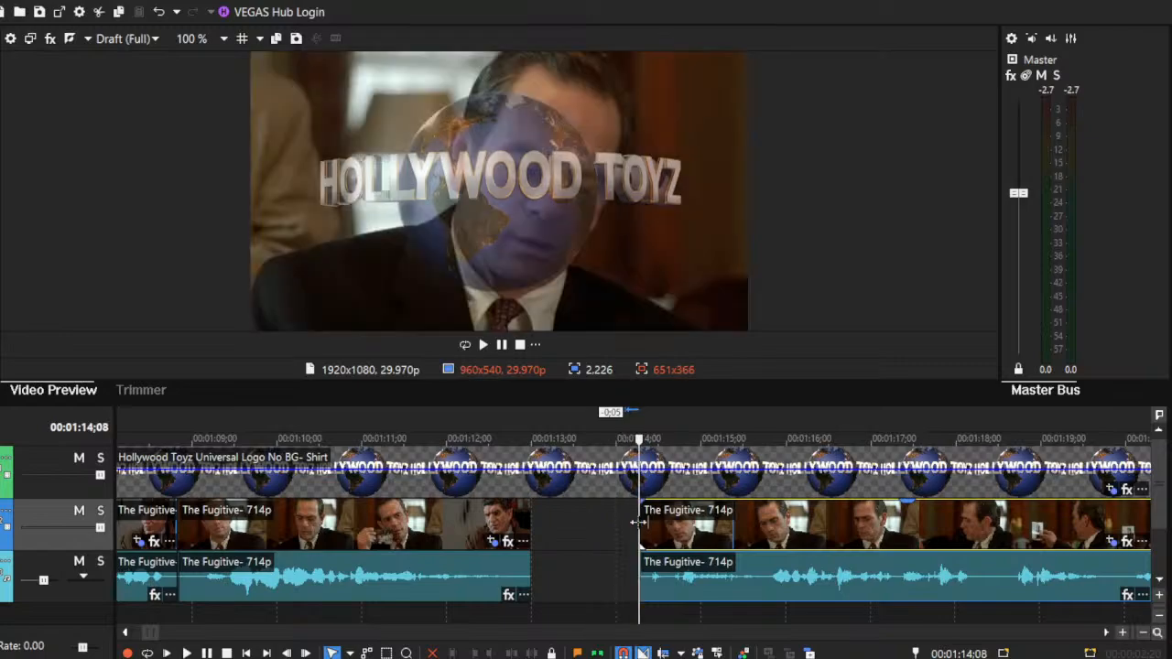
Step: Play from 00:01:14;08, trim the part's opening to about 00:01:17;09, and close the gap at 00:01:13;00
click(186, 653)
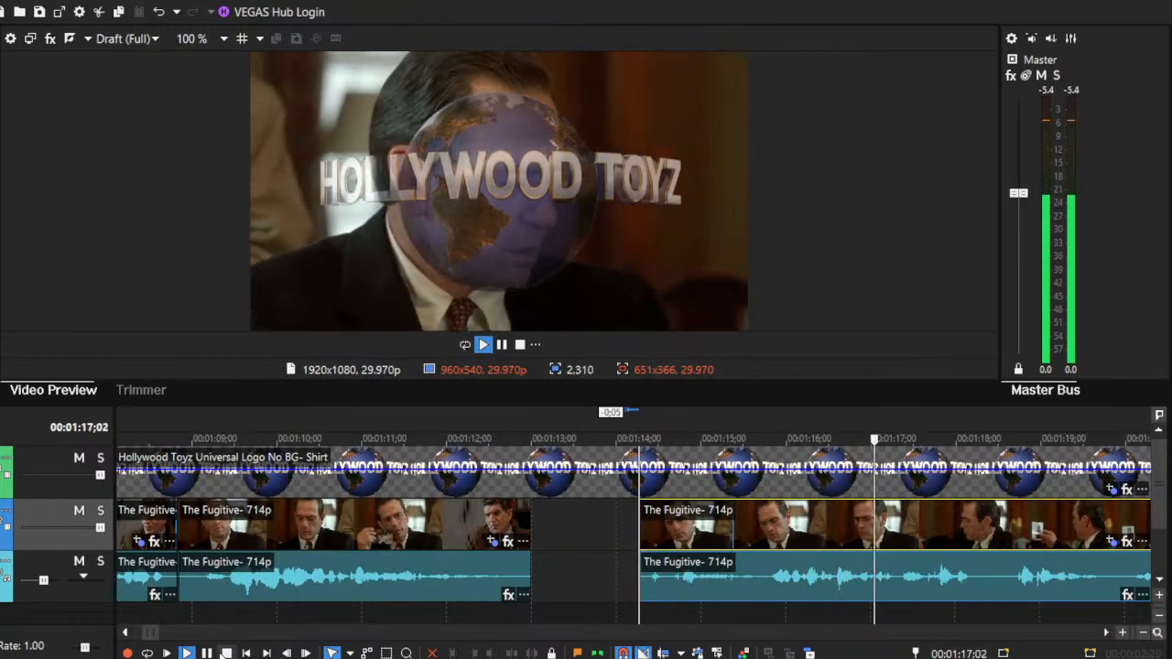
click(227, 653)
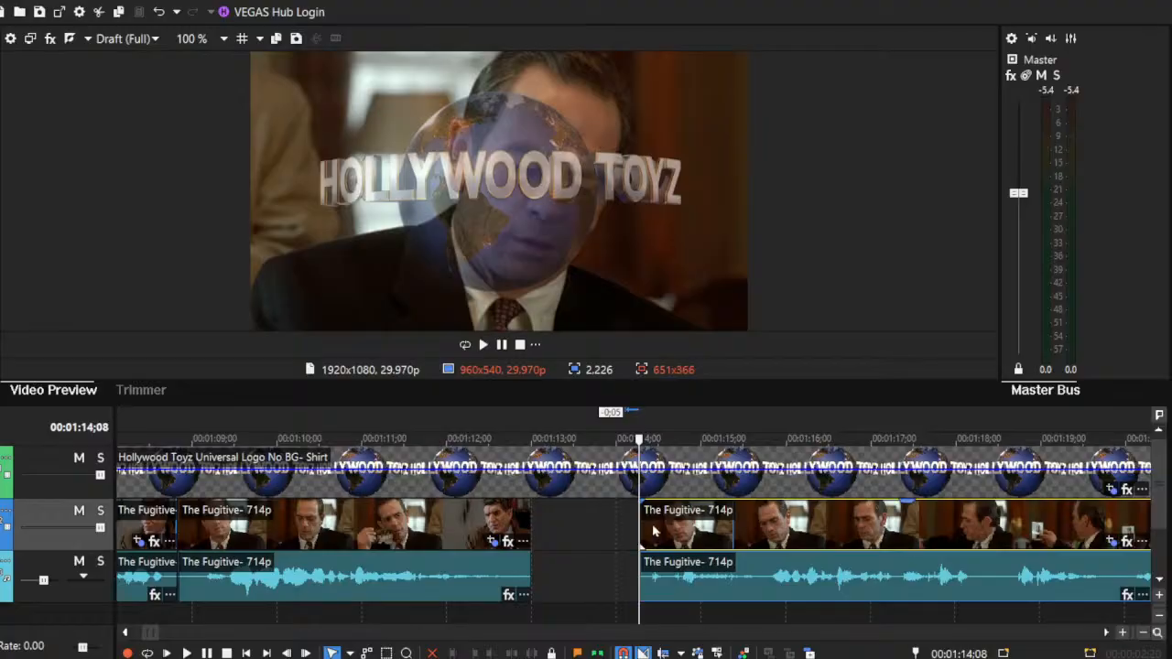
drag(638, 518, 579, 529)
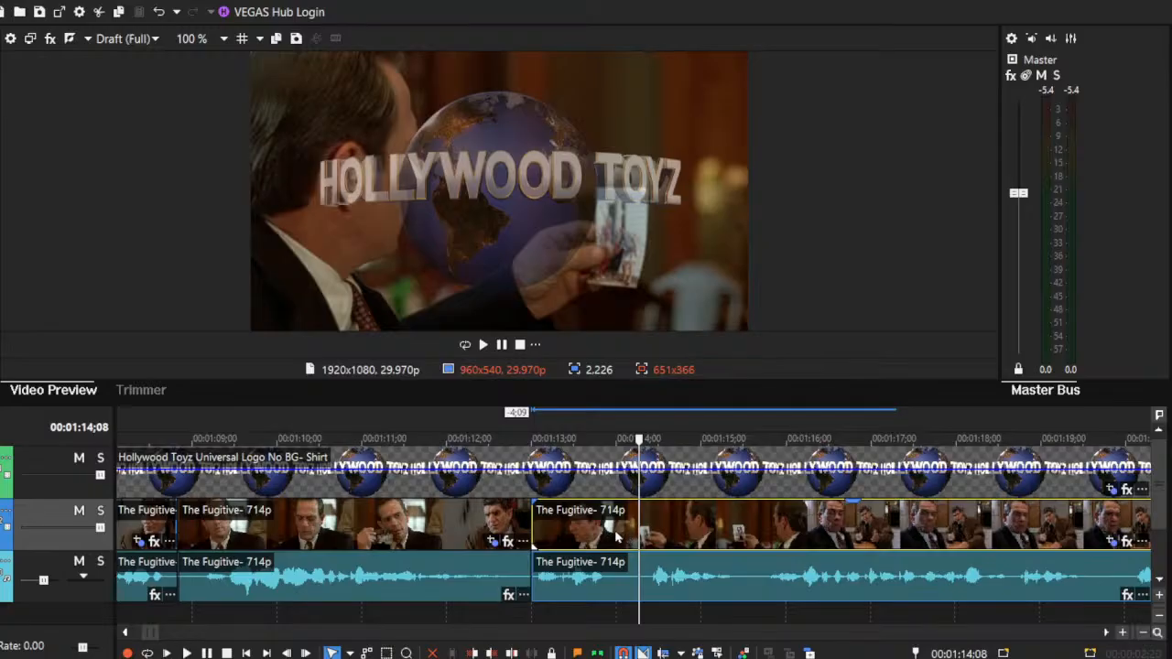
Step: Split the last Fugitive part and its audio at 00:01:14;00 and play from the cut
click(617, 539)
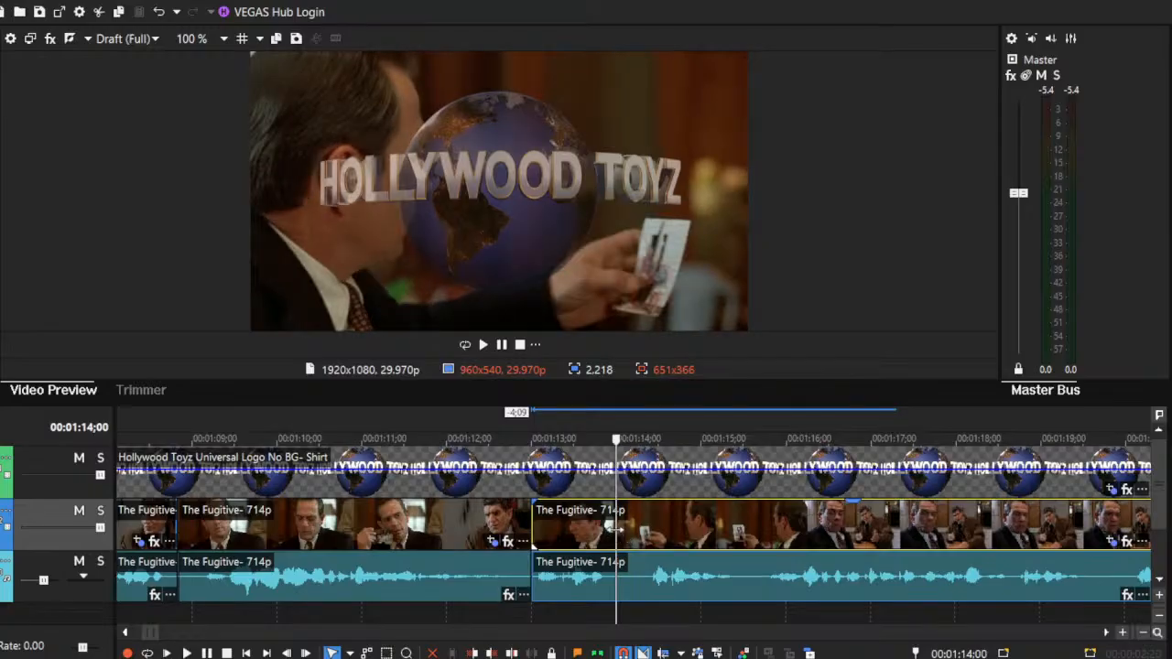
key(s)
click(186, 653)
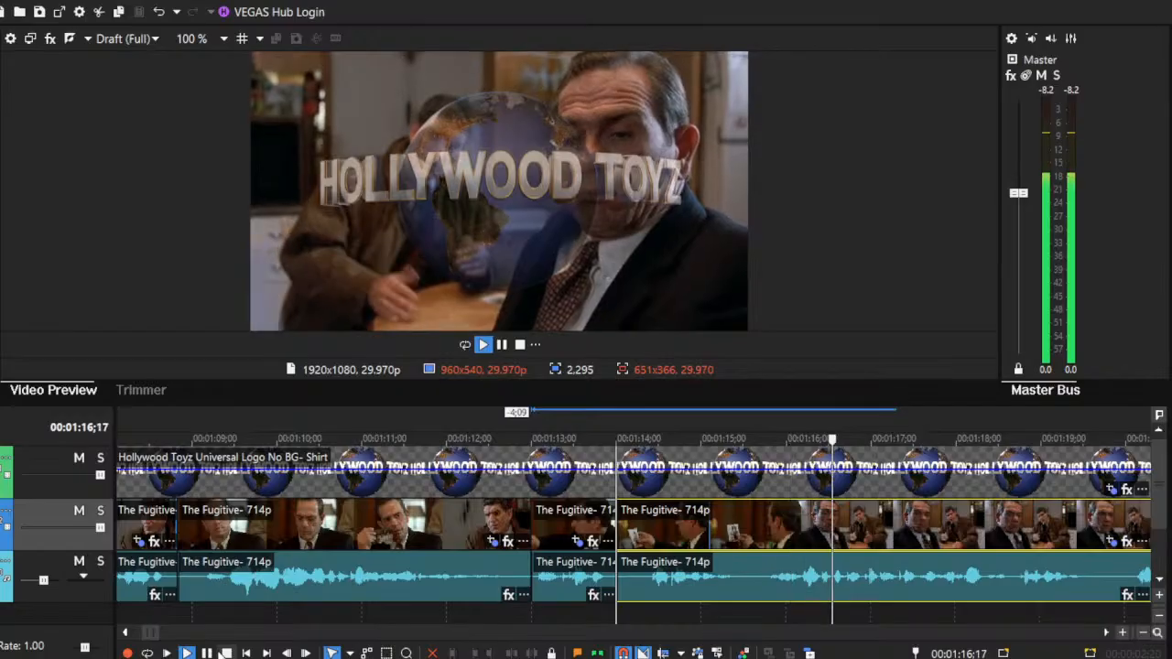
key(space)
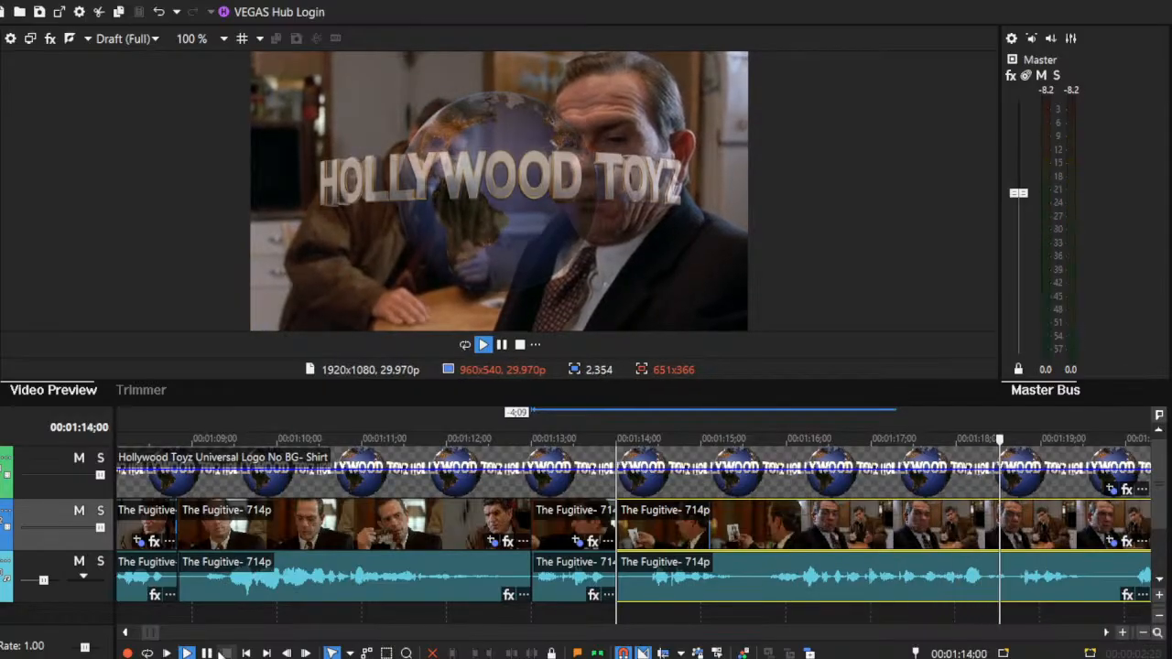
Step: Cut the opening of the part after 00:01:14;00, place it at about 00:01:14;18, and play from 00:01:11;07
drag(619, 524, 707, 535)
click(385, 520)
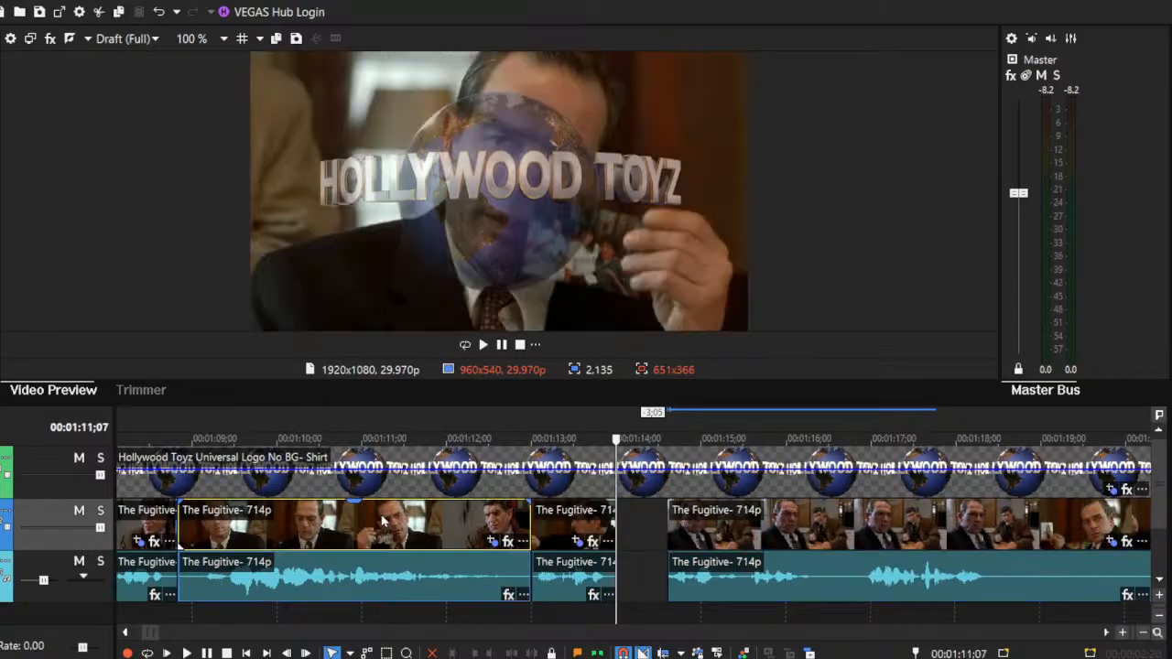
click(191, 652)
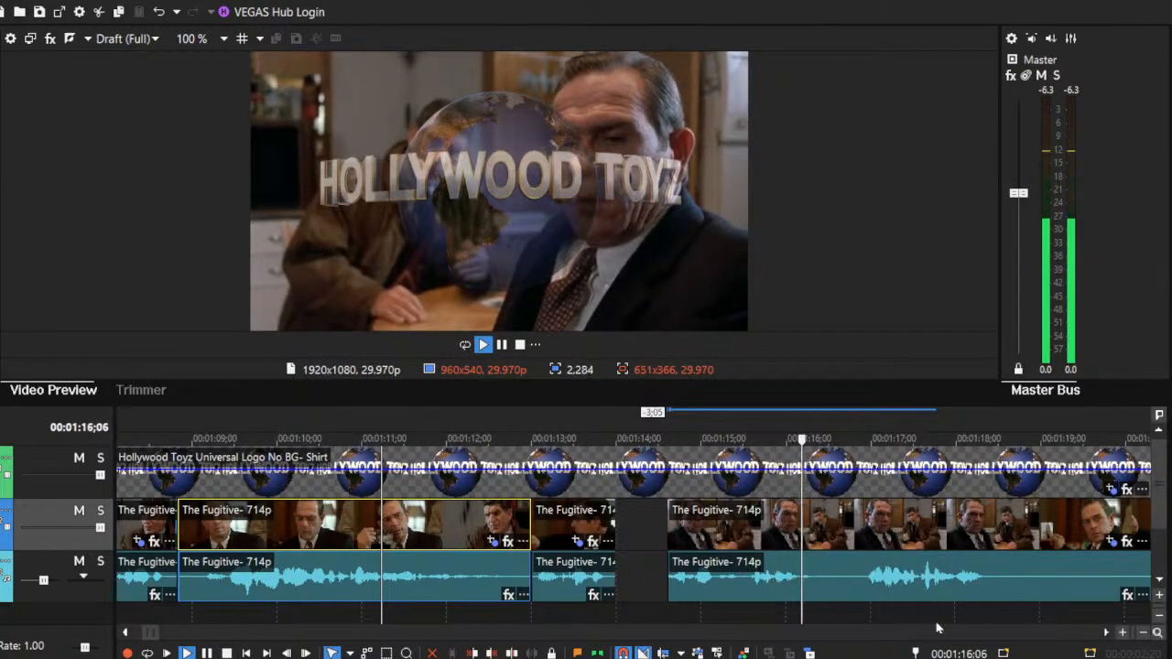
Step: Trim another 26 frames off the remainder's opening and move it back to the cut at 00:01:14;00
drag(667, 518, 740, 524)
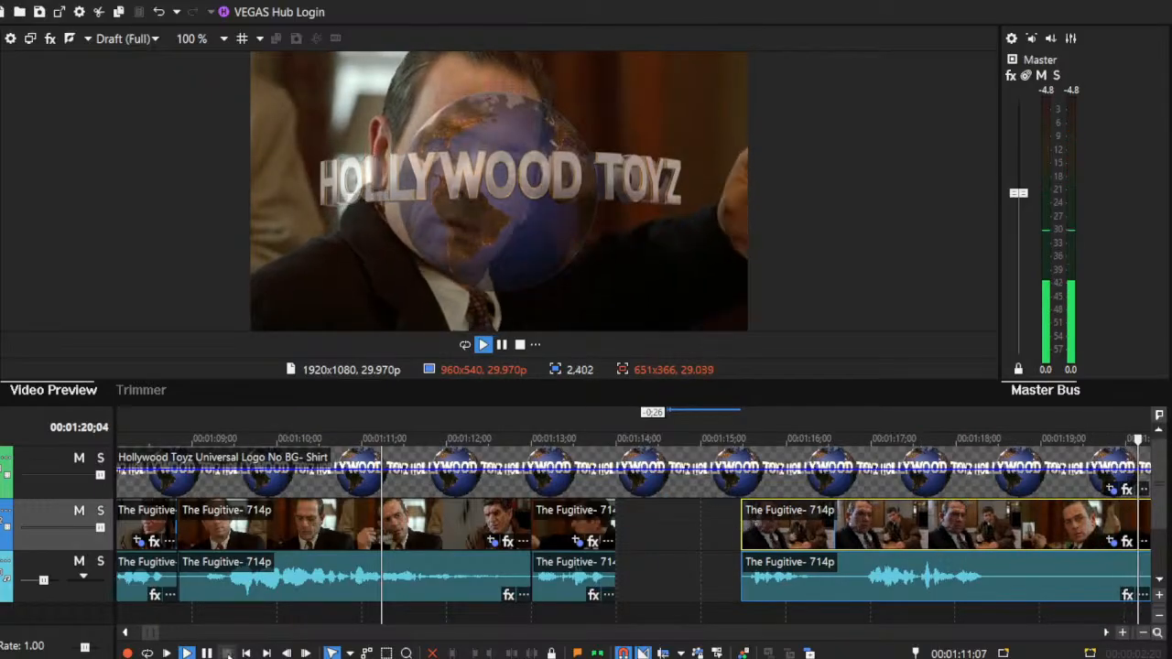
key(space)
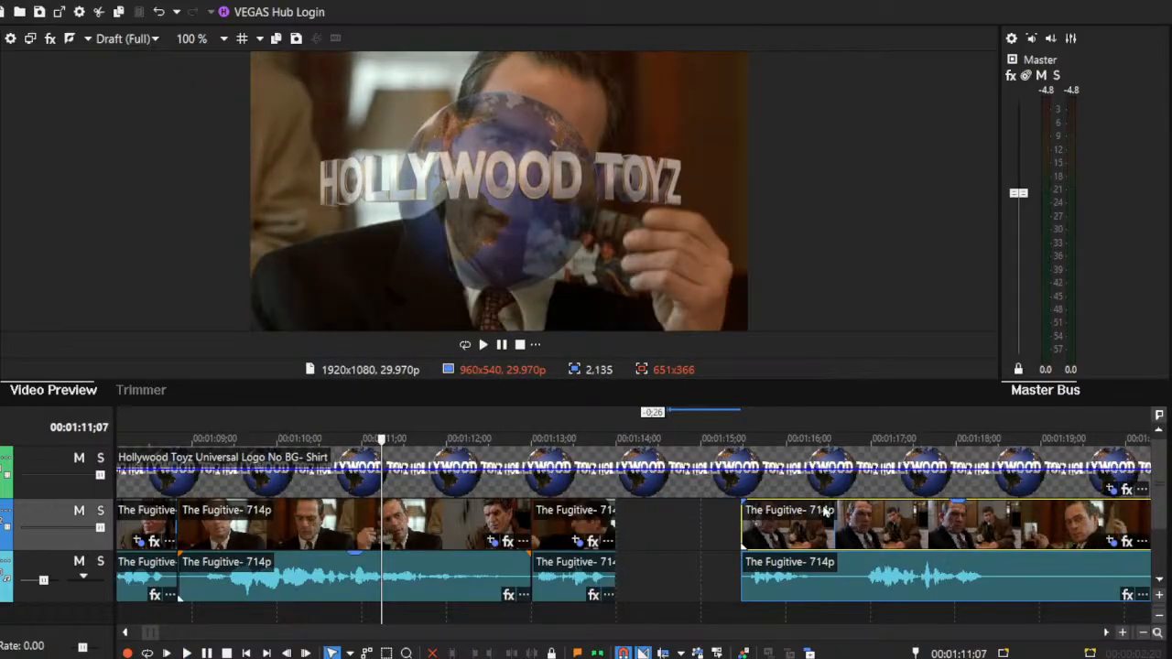
drag(826, 513, 698, 513)
Step: Split the last Fugitive part and its audio at 00:01:14;28 and play the remainder from the cut
click(696, 522)
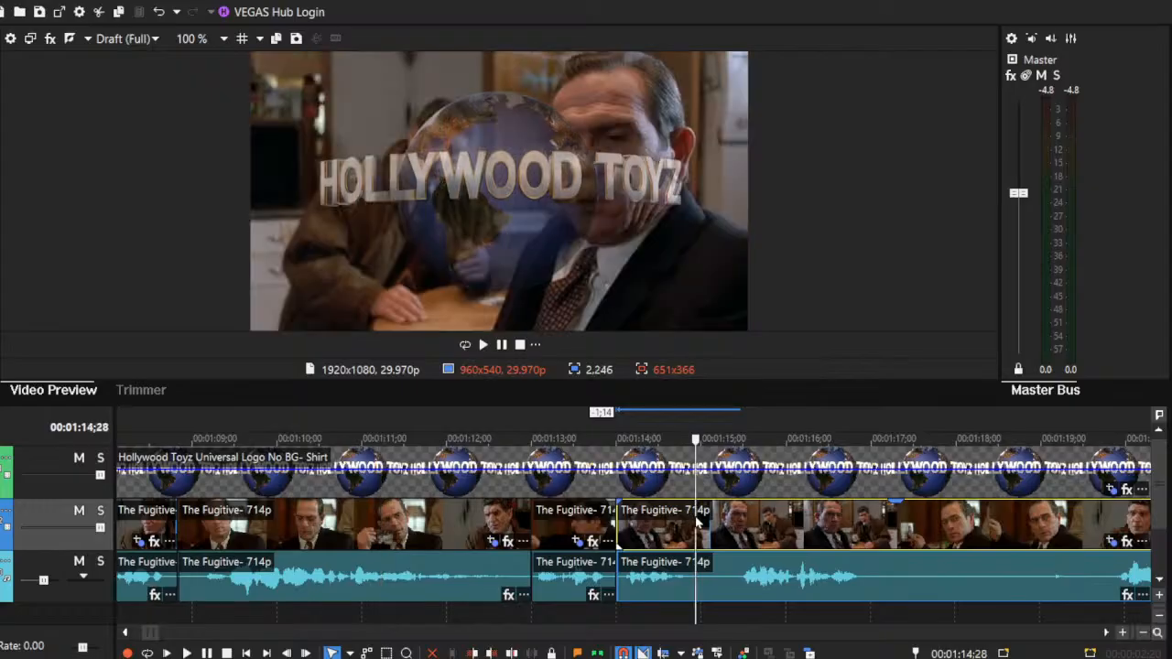
key(s)
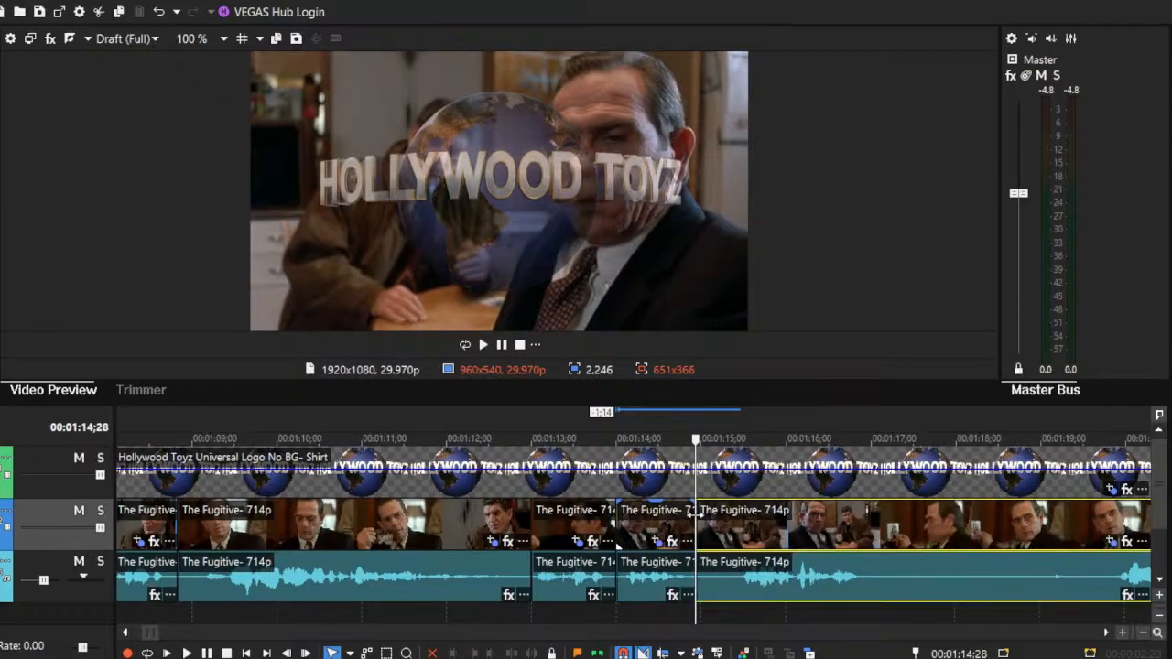
click(187, 653)
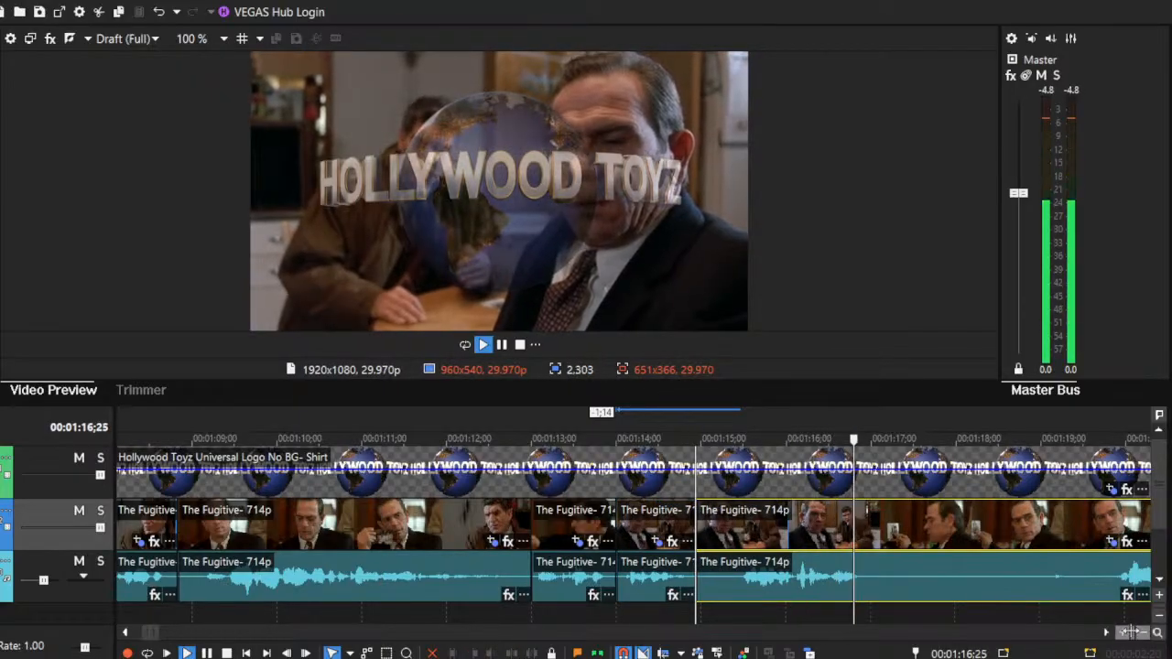
scroll(1131, 632, down, 5)
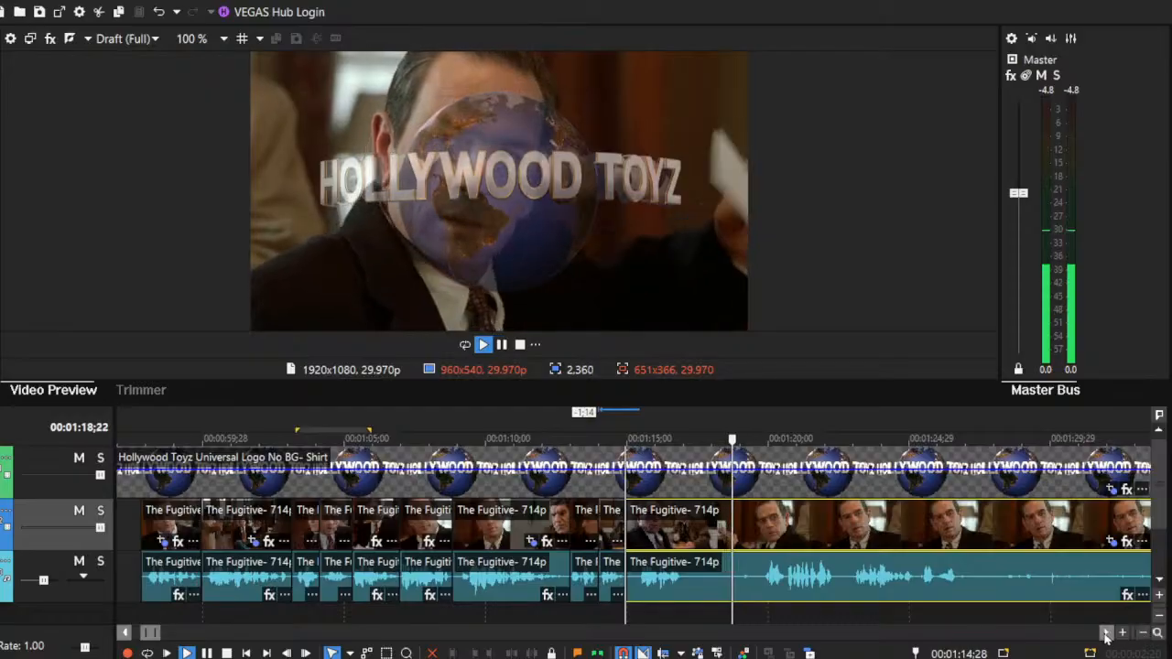
scroll(1106, 635, right, 5)
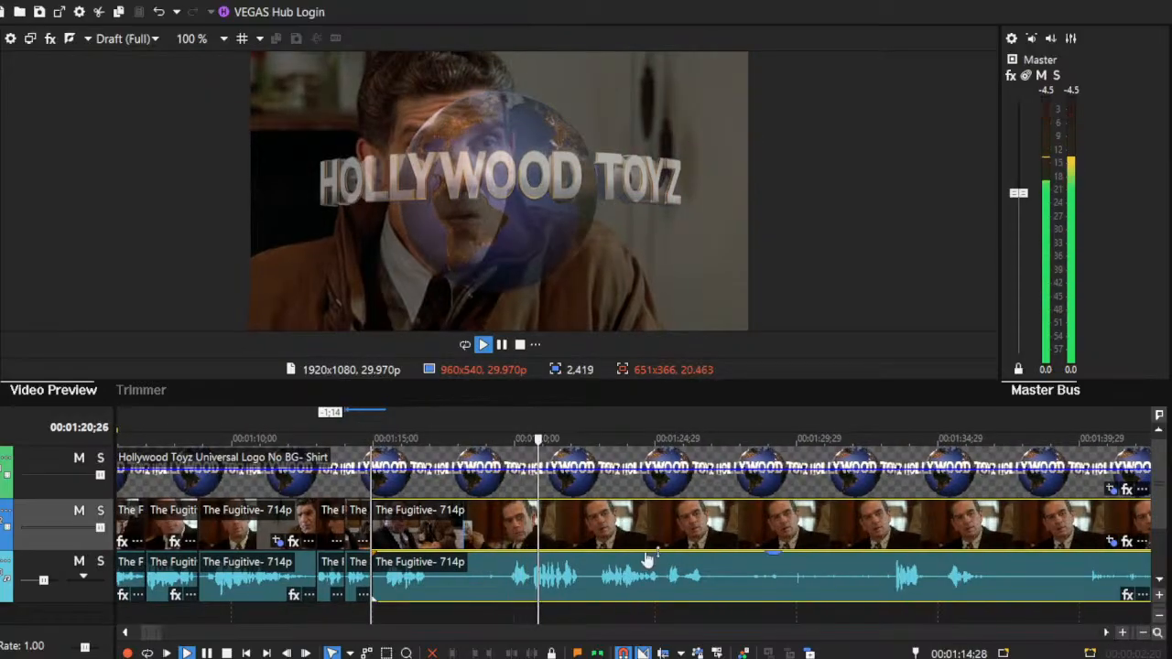
Step: Trim the opening of the Fugitive part after 00:01:14;28, move it back to the cut, and play from 00:01:14;11
drag(372, 527, 495, 536)
key(space)
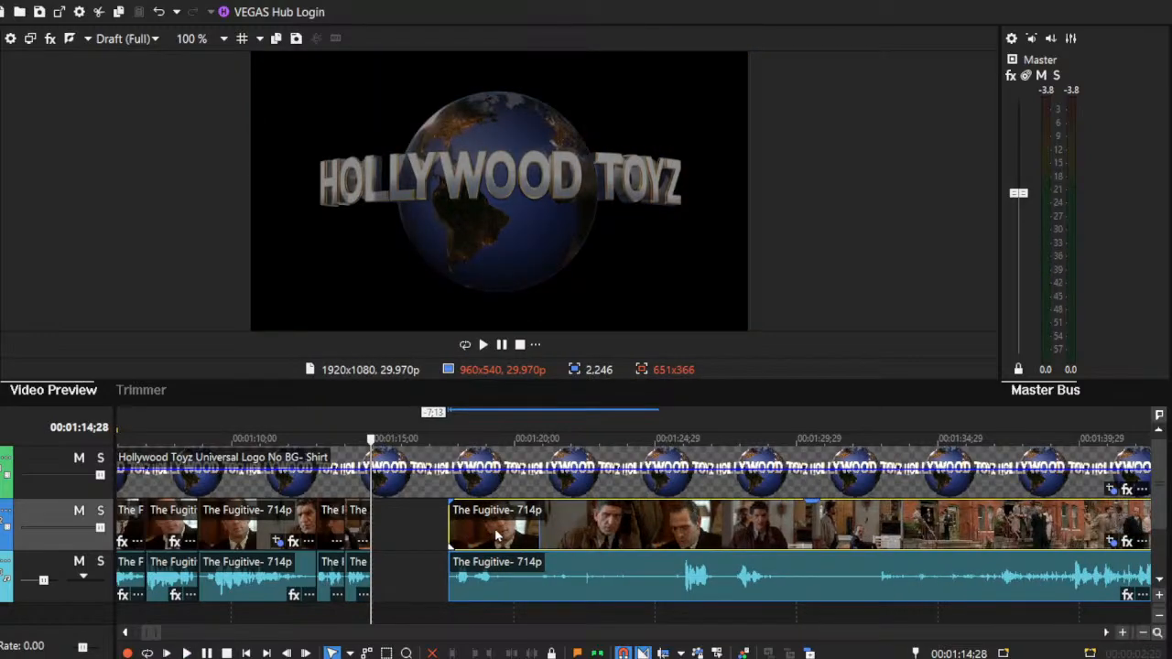
drag(496, 535, 419, 531)
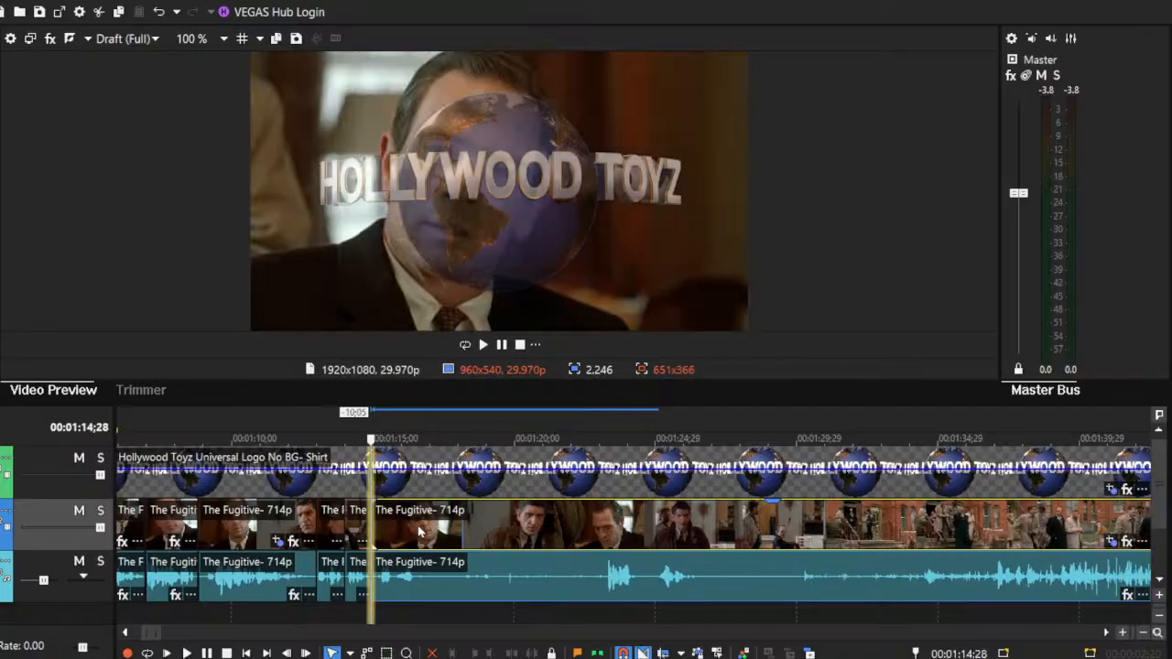
click(357, 519)
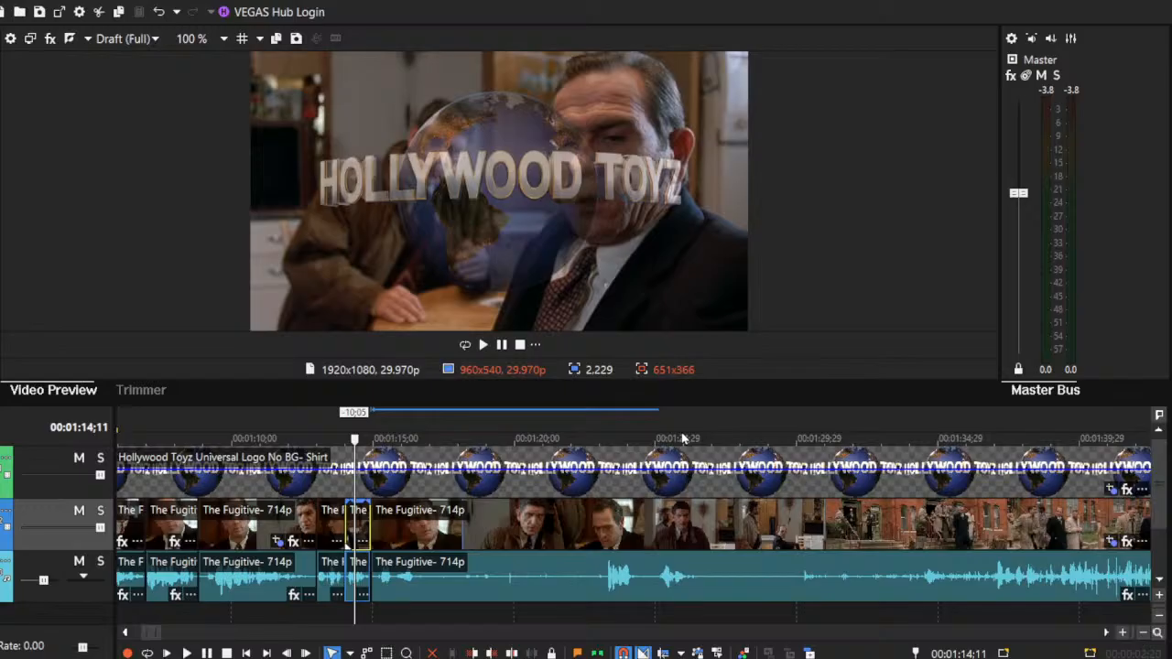
scroll(683, 438, up, 4)
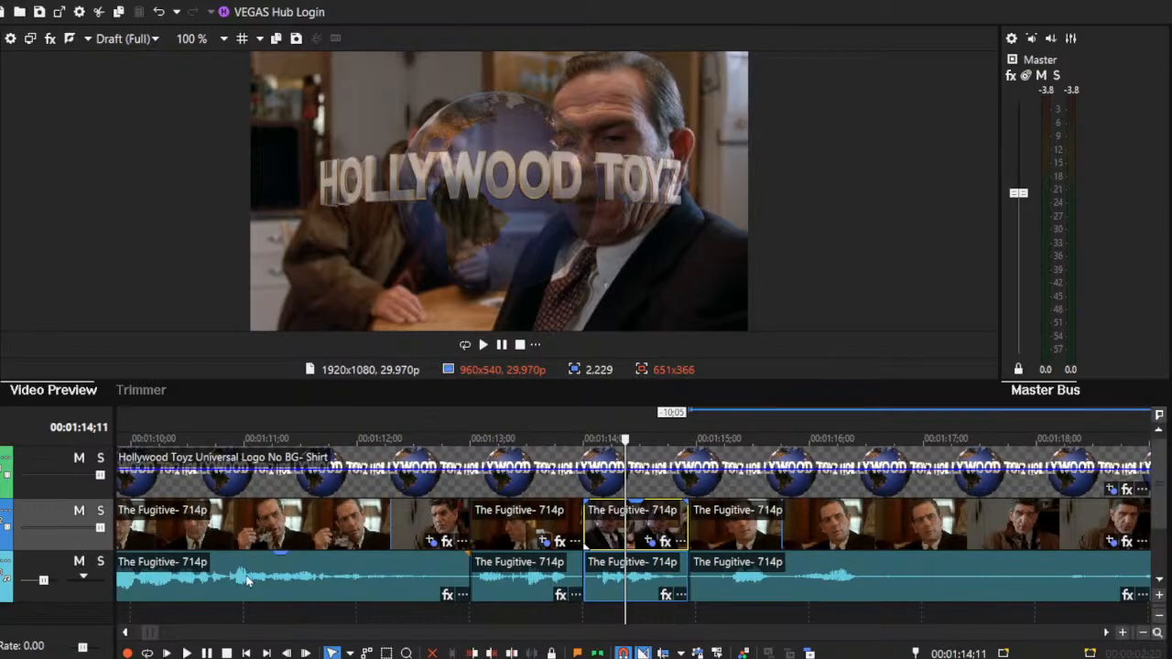
click(188, 653)
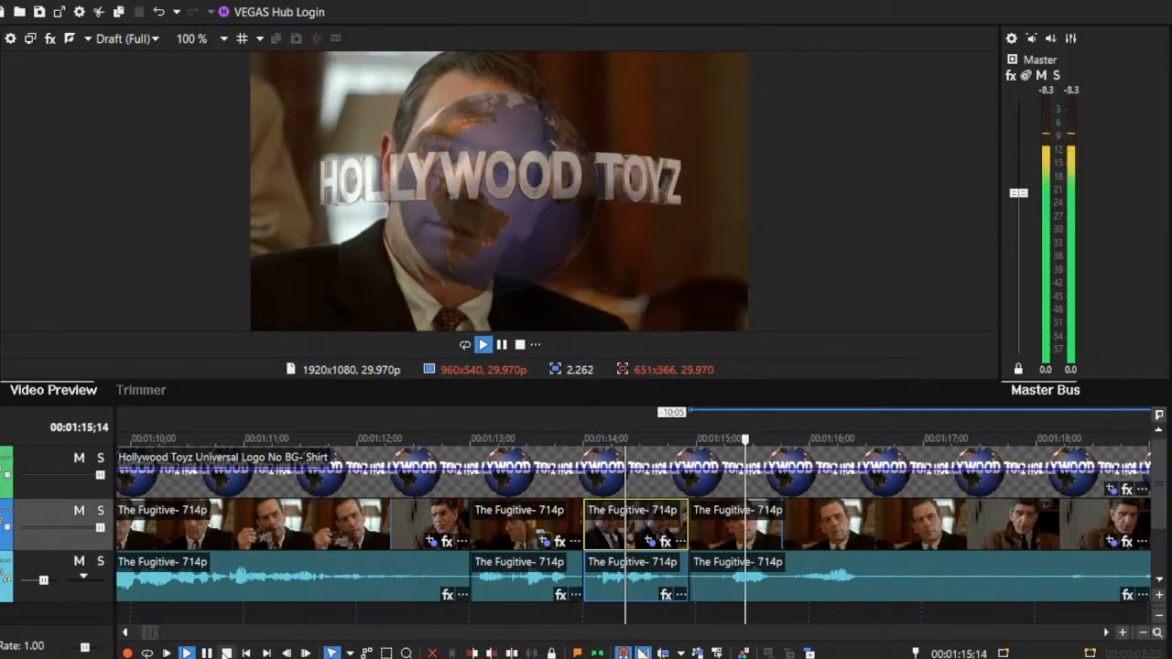
key(space)
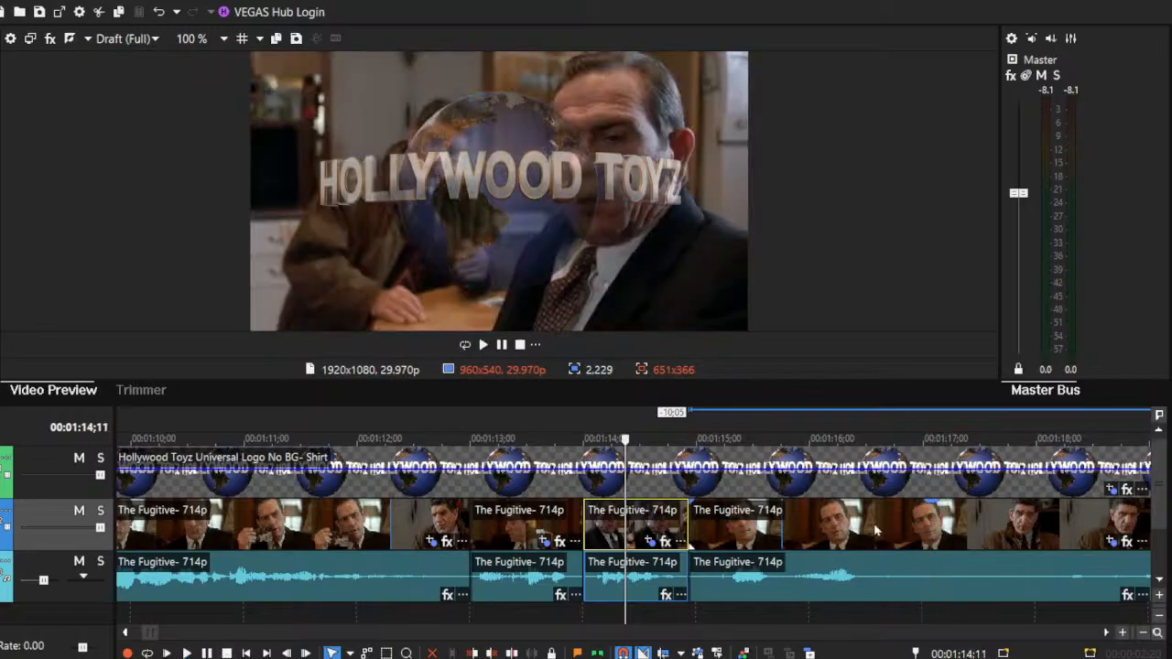
Step: Split the last Fugitive part and its audio at 00:01:16;18 and play the remainder from the cut
click(873, 524)
click(884, 518)
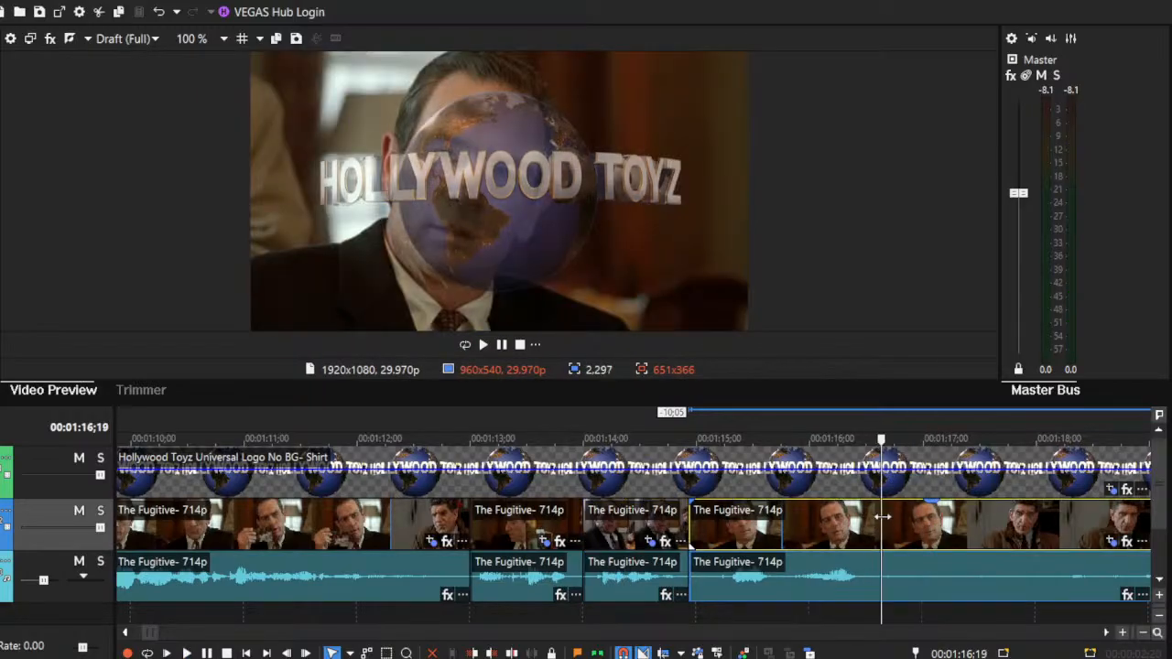
key(s)
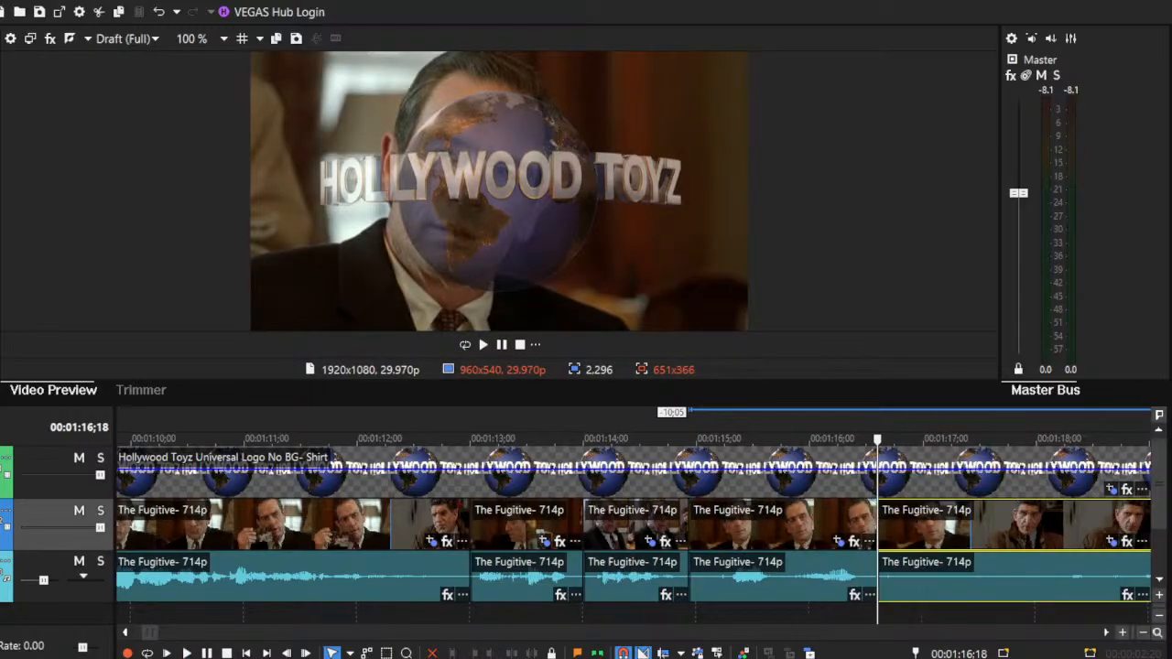
click(1143, 635)
click(1143, 635)
click(1107, 632)
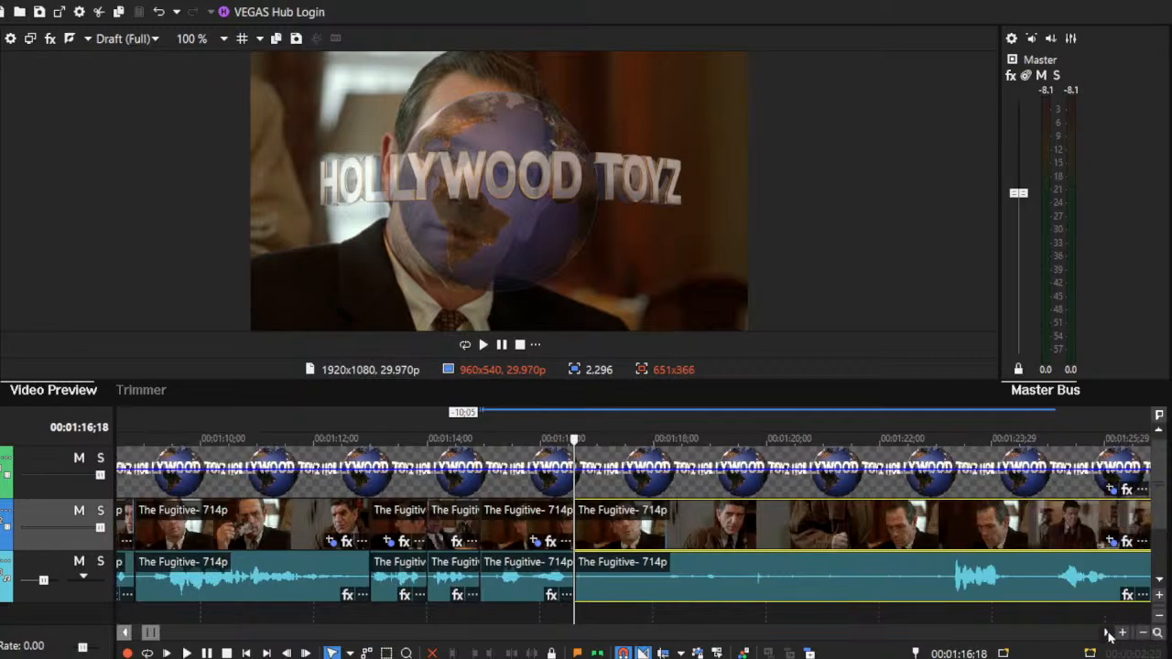
click(1109, 635)
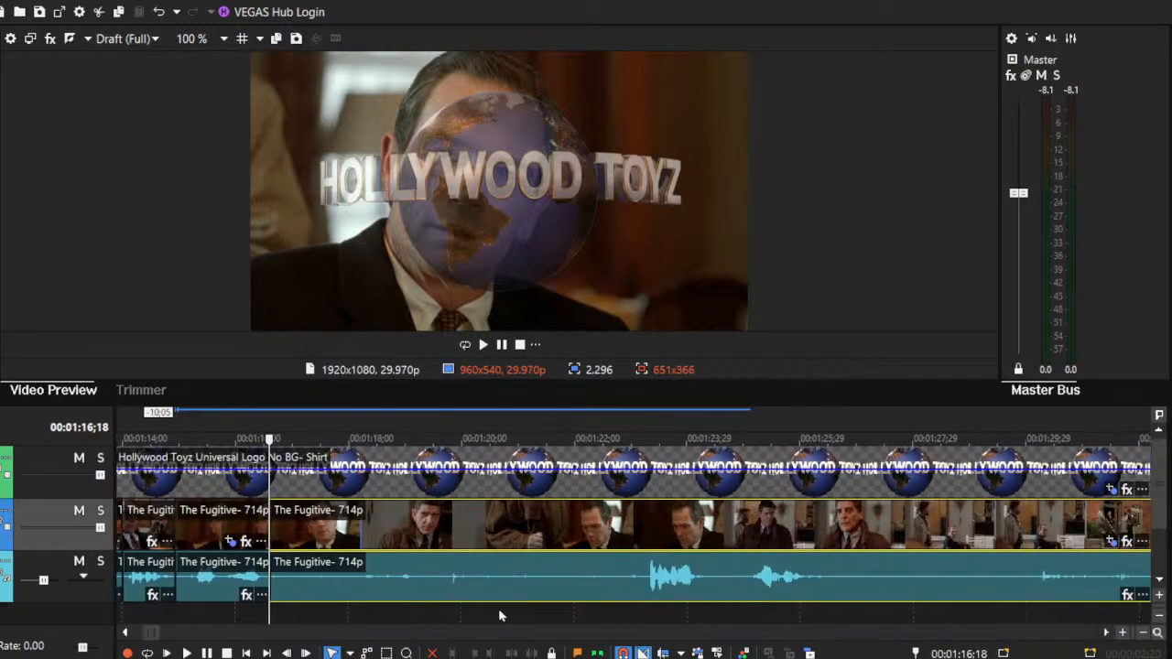
click(188, 653)
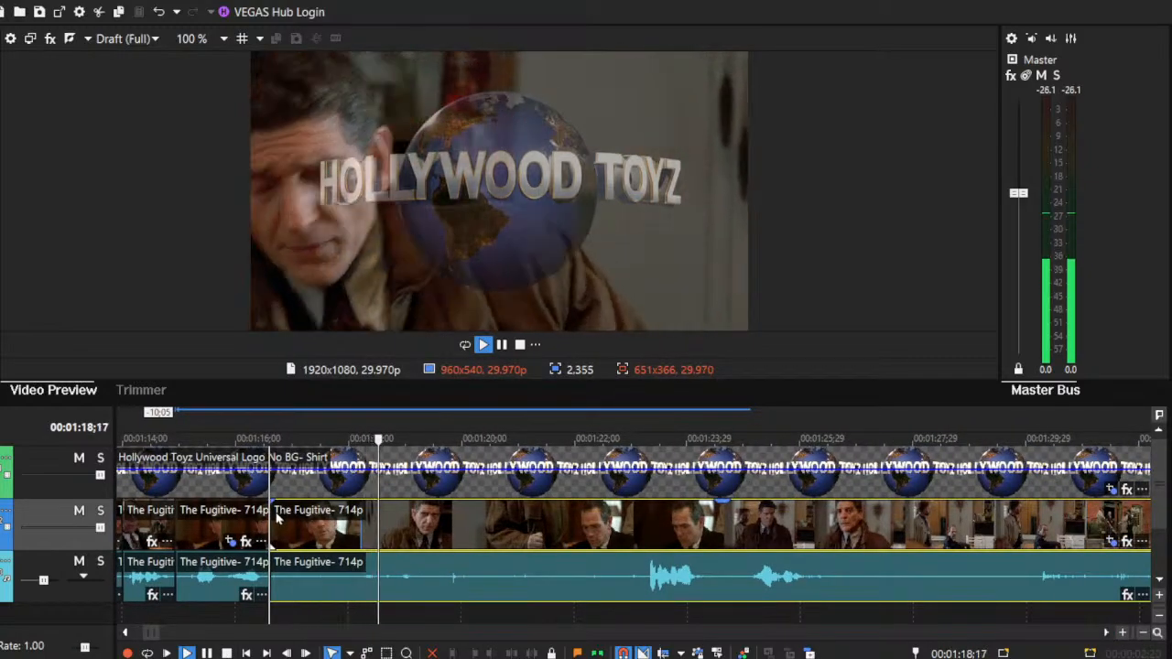
Step: Play through the rest of the Fugitive remainder after 00:01:16;18 and delete it together with its audio
drag(275, 521, 669, 550)
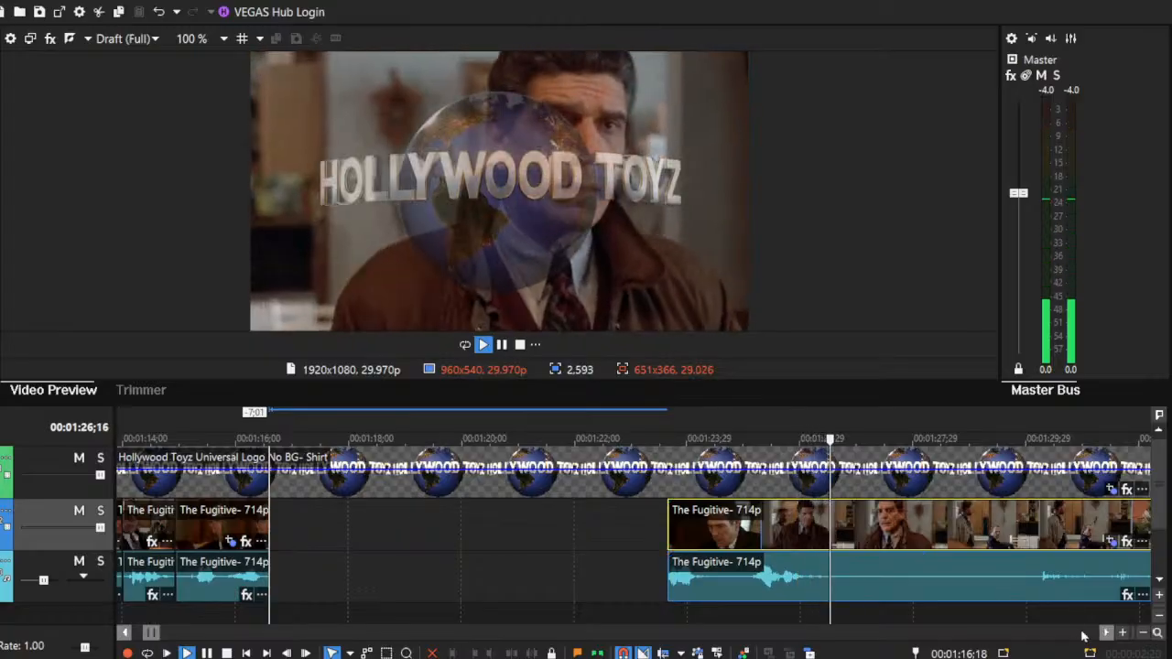
click(1143, 633)
click(1143, 633)
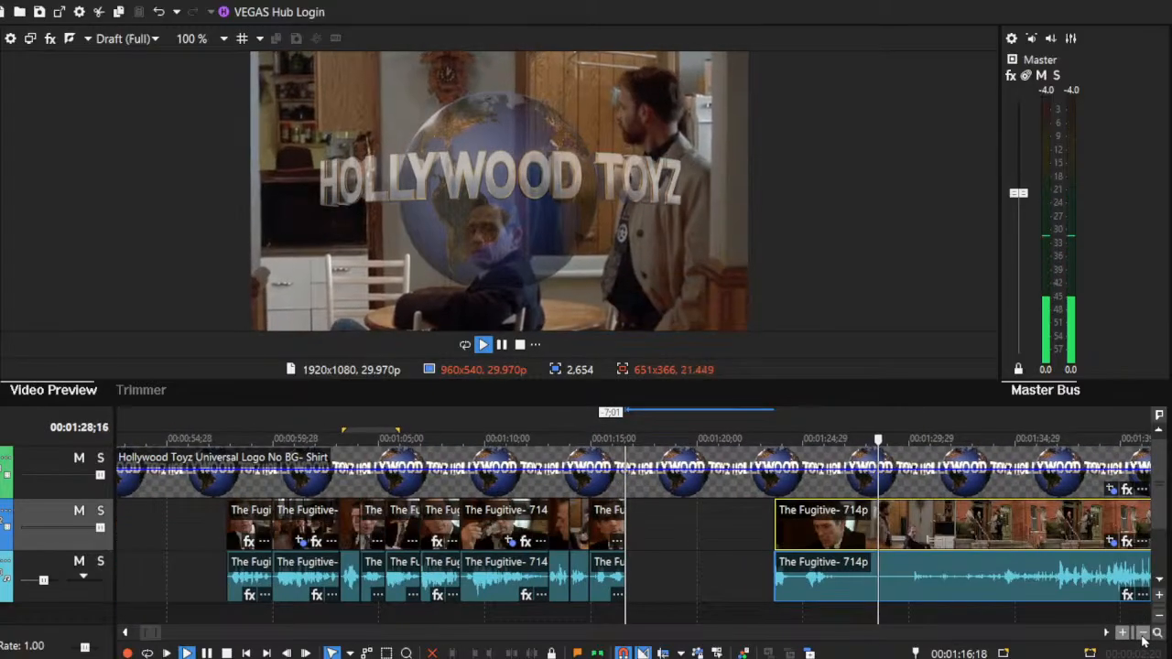
click(1142, 638)
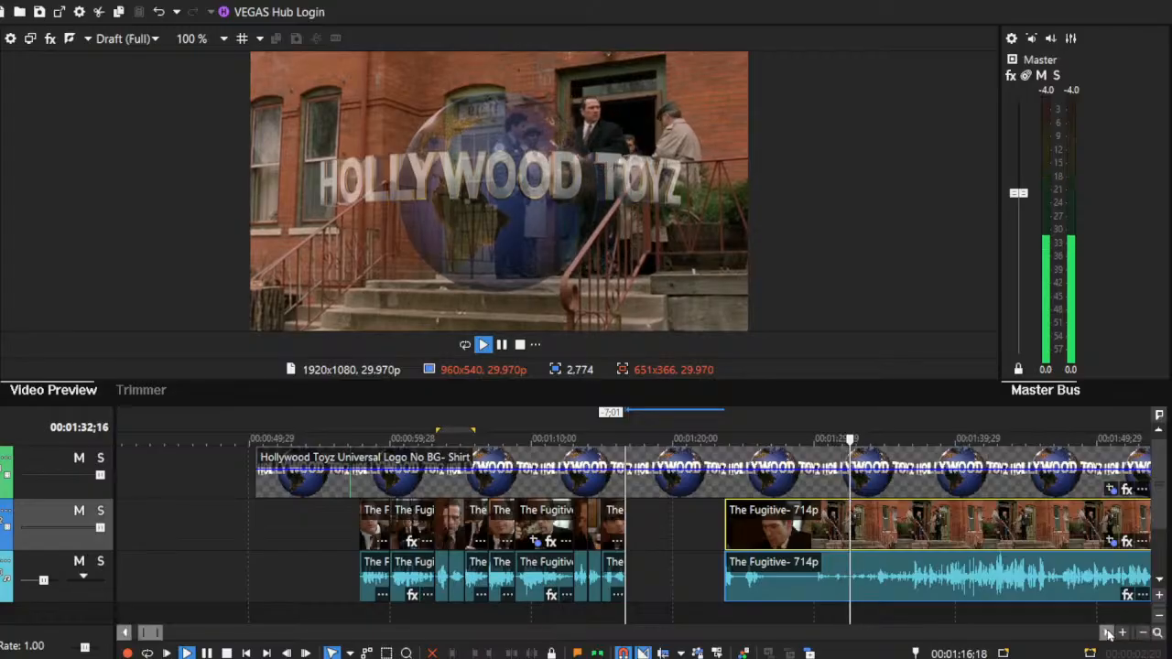
click(1106, 632)
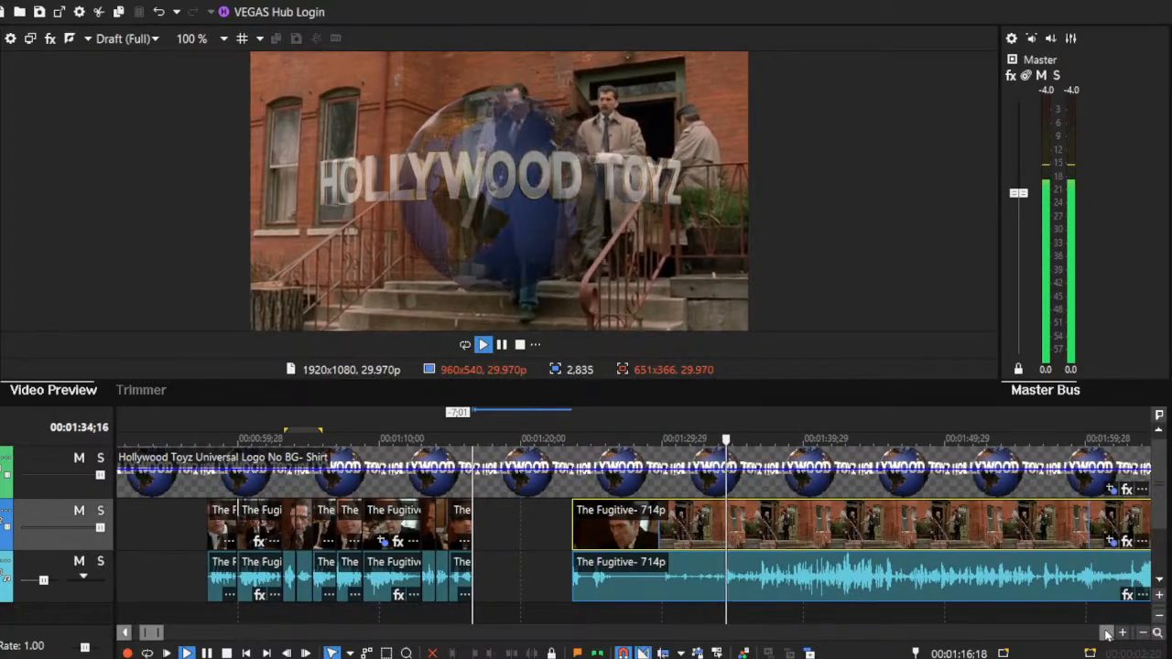
click(1144, 634)
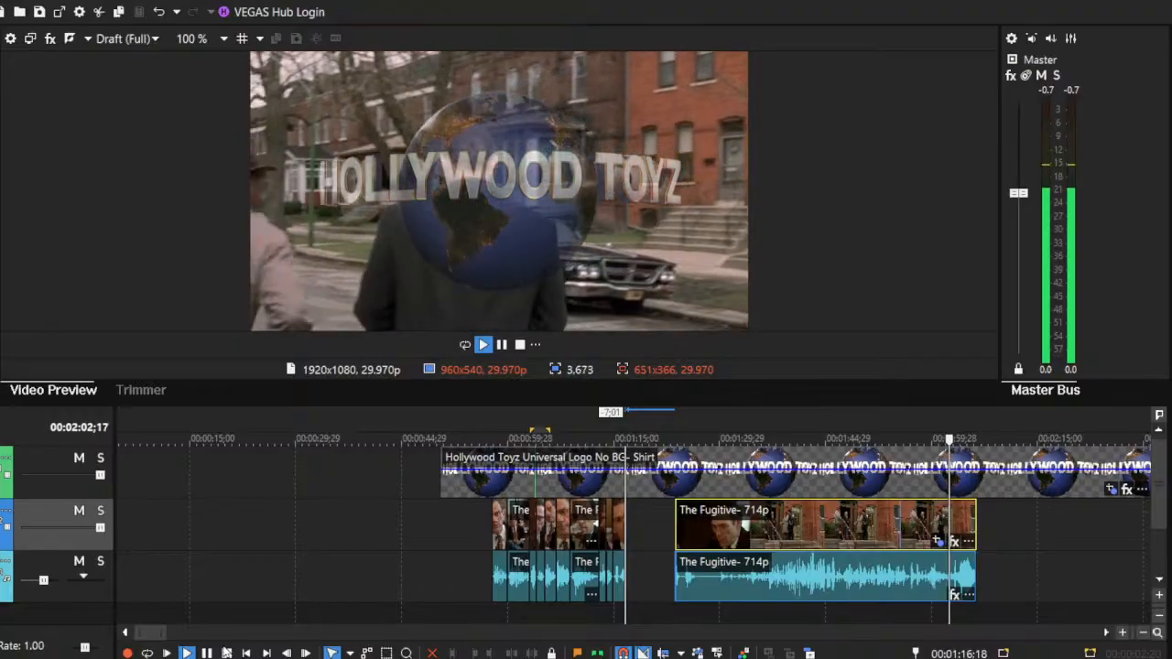
key(space)
click(816, 526)
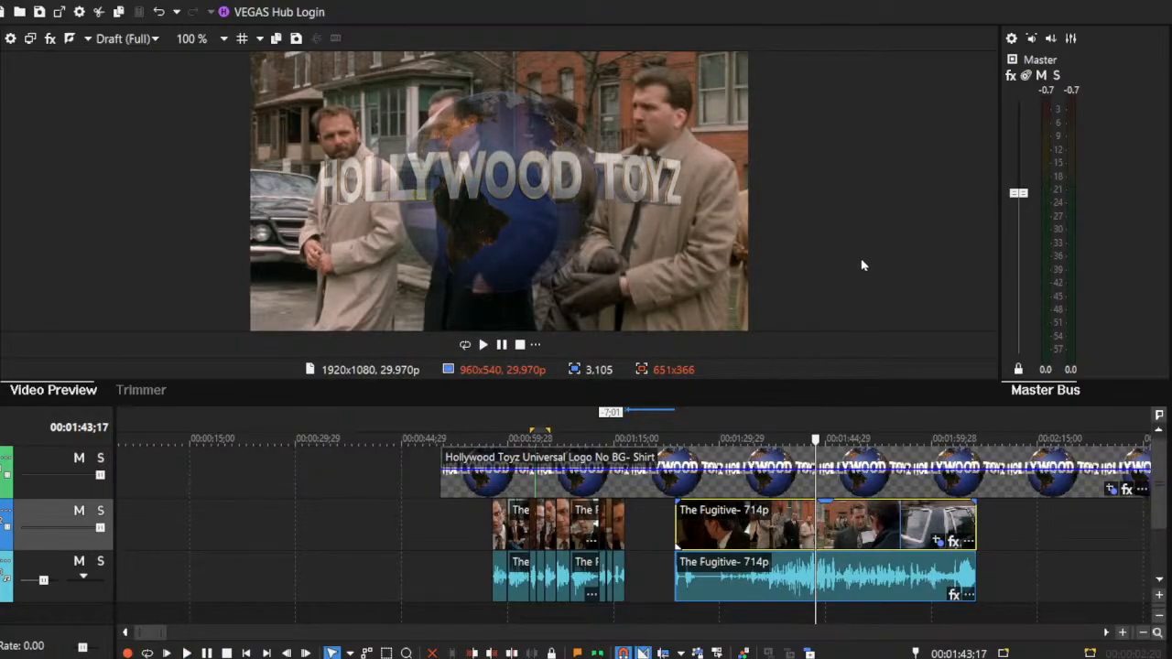
key(Delete)
Step: Play the assembled Fugitive clips from 00:00:57;23 through the end of the last clip to review the section
click(490, 522)
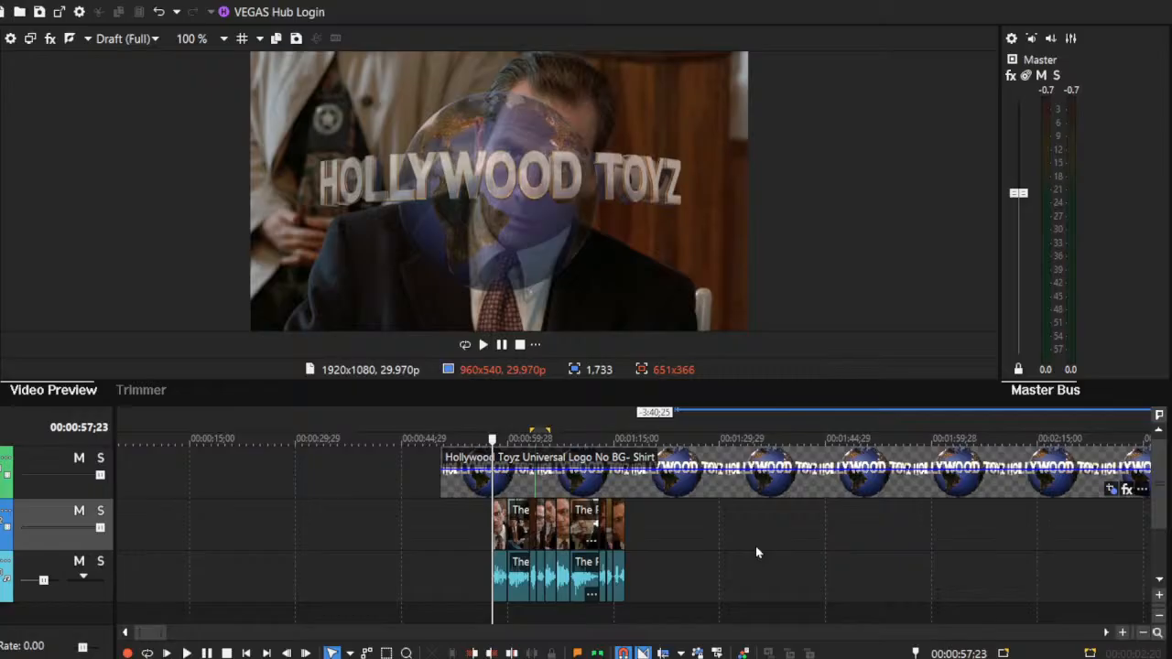
click(1123, 632)
click(1123, 633)
click(1122, 633)
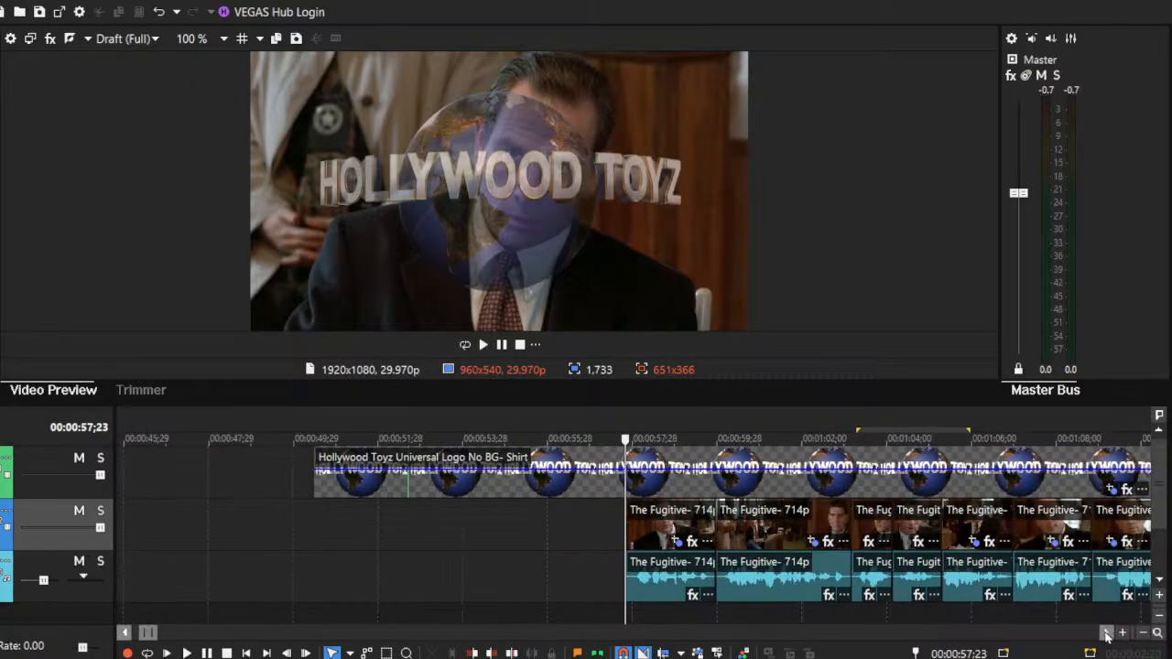
click(1106, 633)
click(1106, 633)
click(1105, 632)
click(1105, 633)
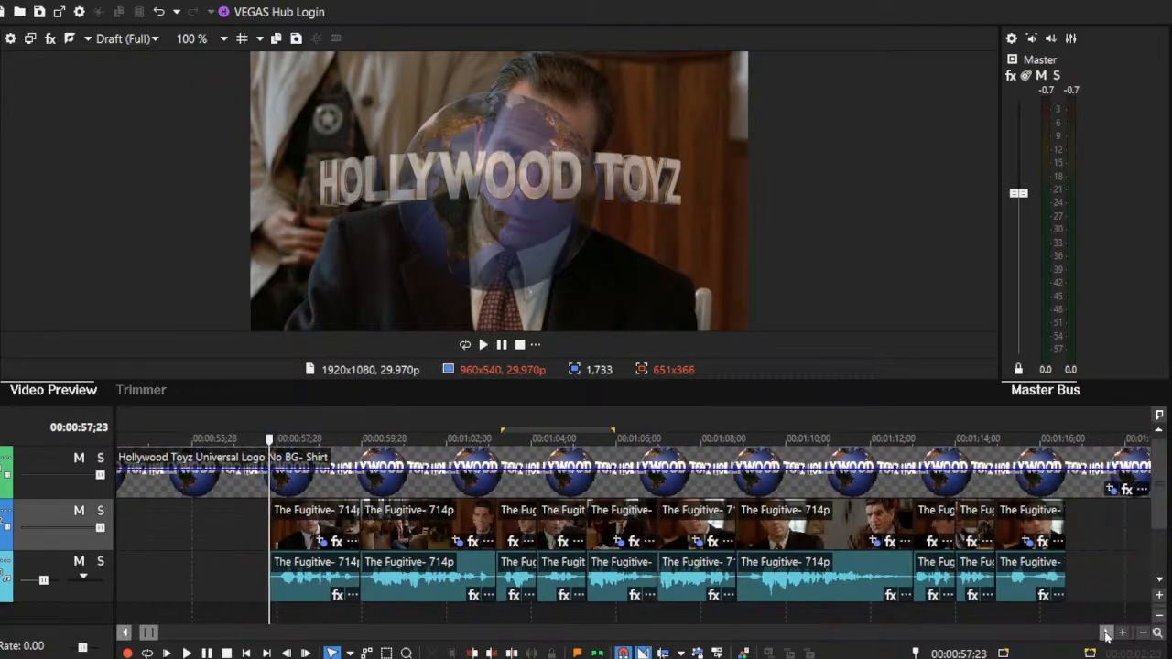
click(187, 653)
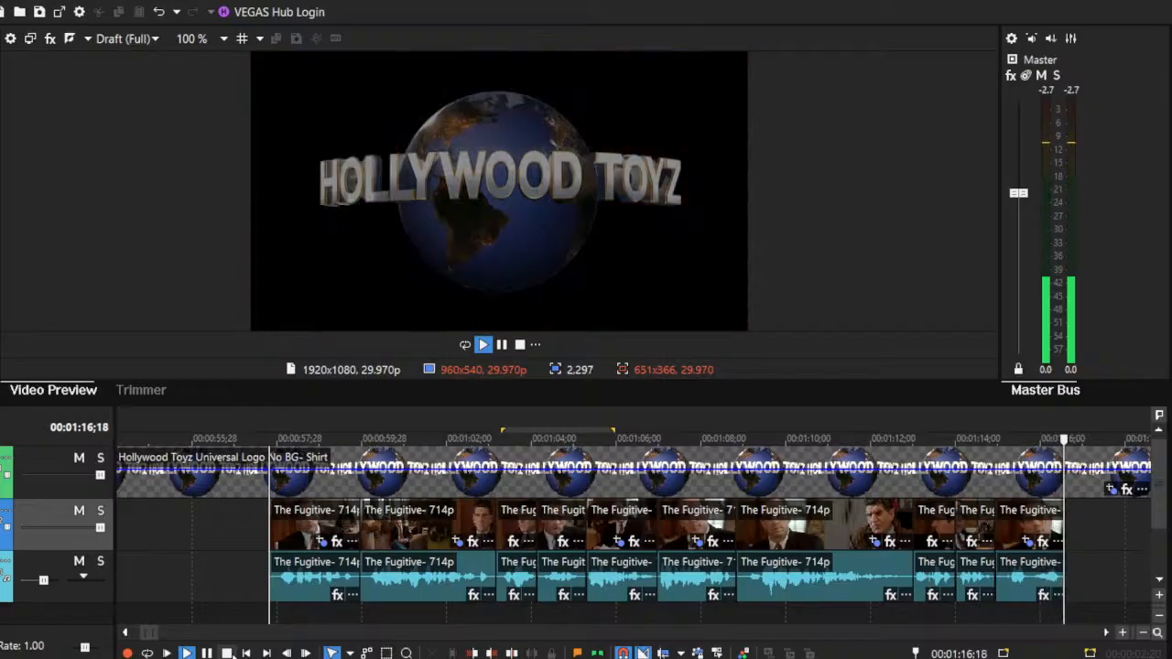
click(227, 653)
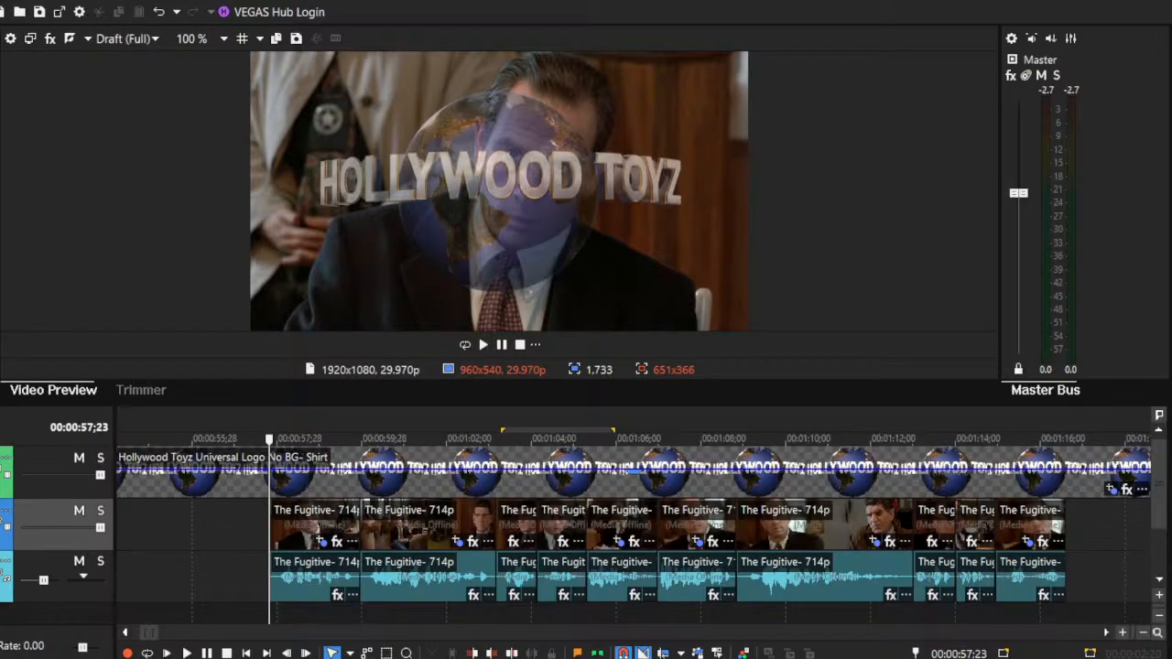
Step: Set the loop region from 00:00:57;23 to 00:01:16;18 around the Fugitive clips and select that time range
drag(374, 430, 269, 431)
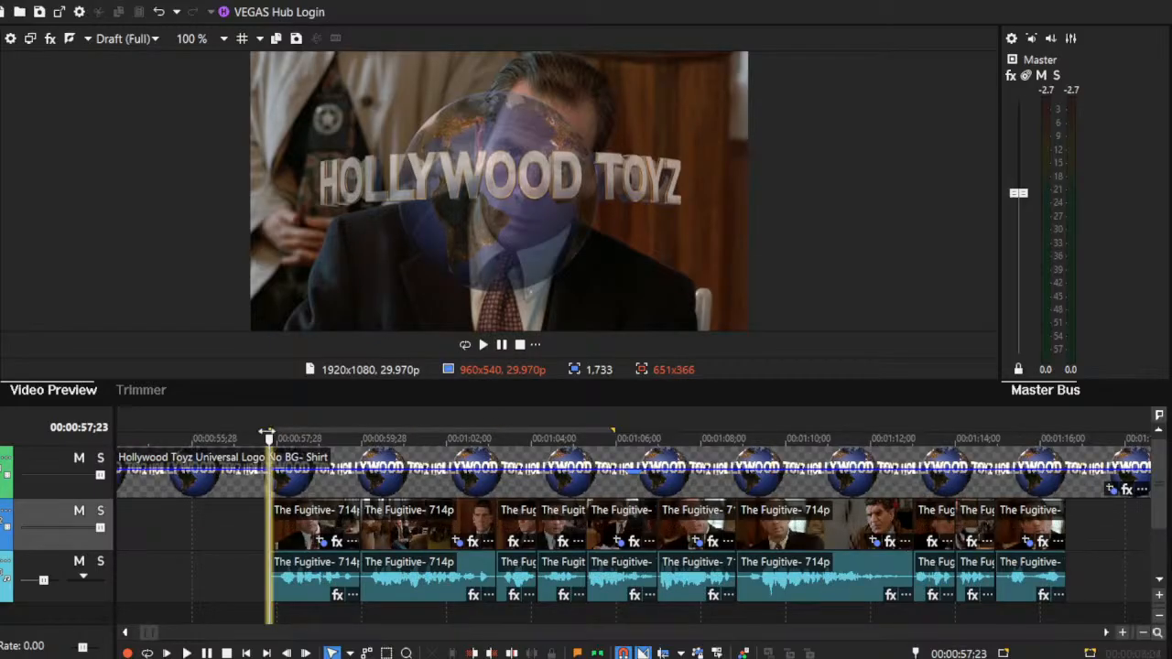
drag(610, 428, 1063, 439)
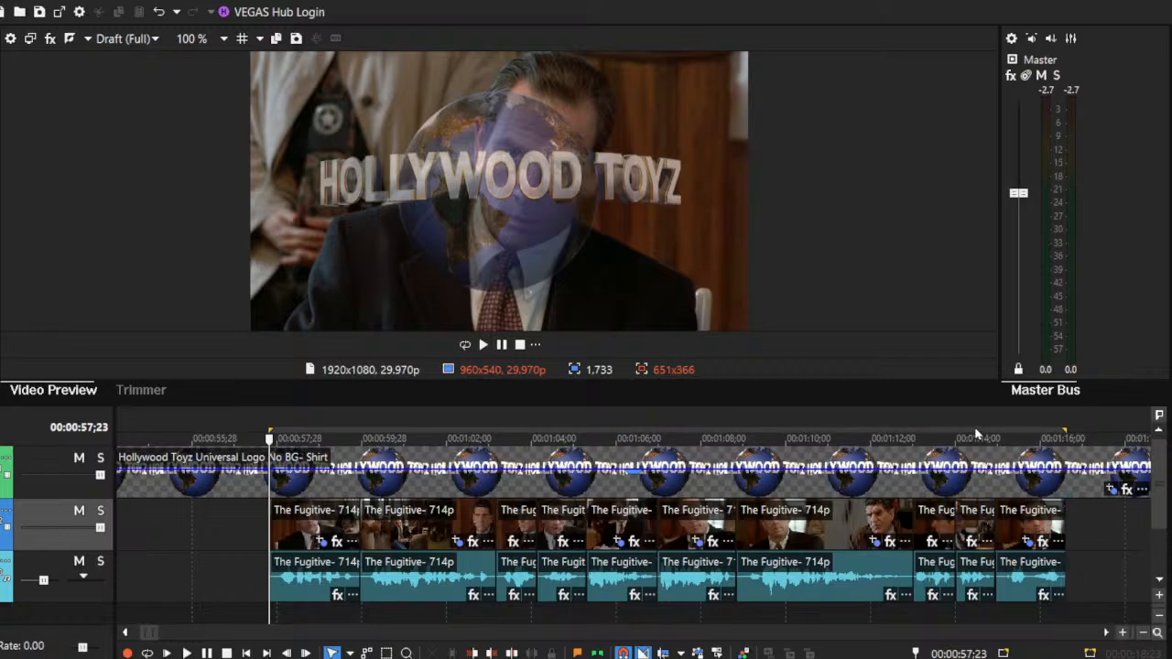
double_click(976, 433)
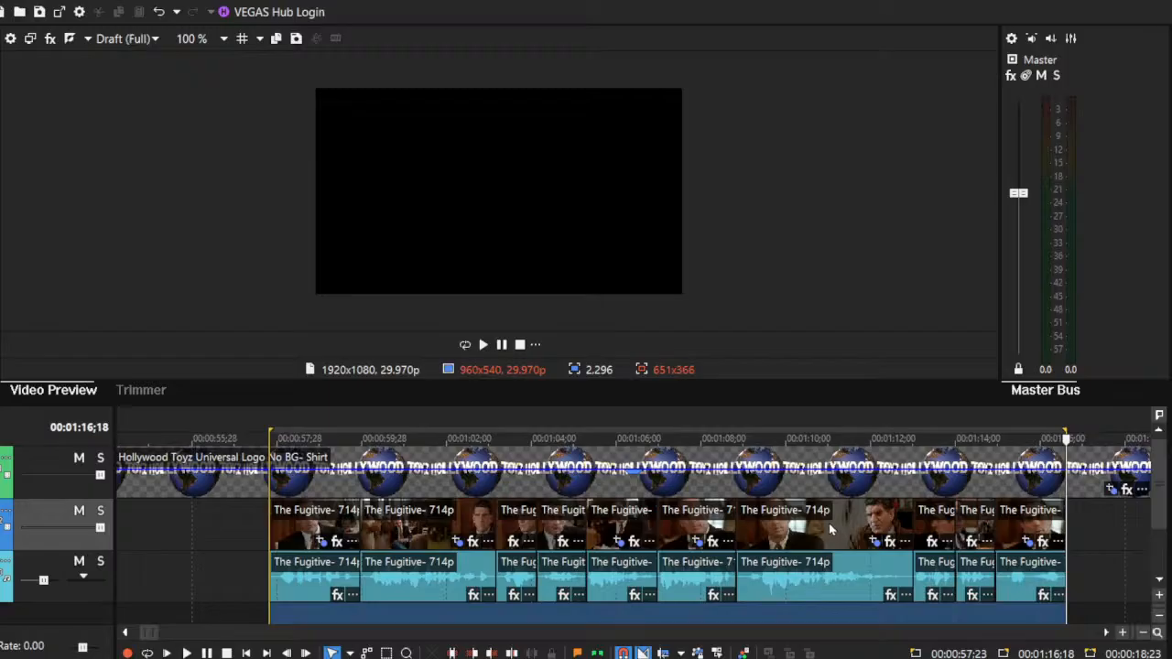
Step: Delete all ten Fugitive clips together with their audio between 00:00:57;23 and 00:01:16;18
click(321, 520)
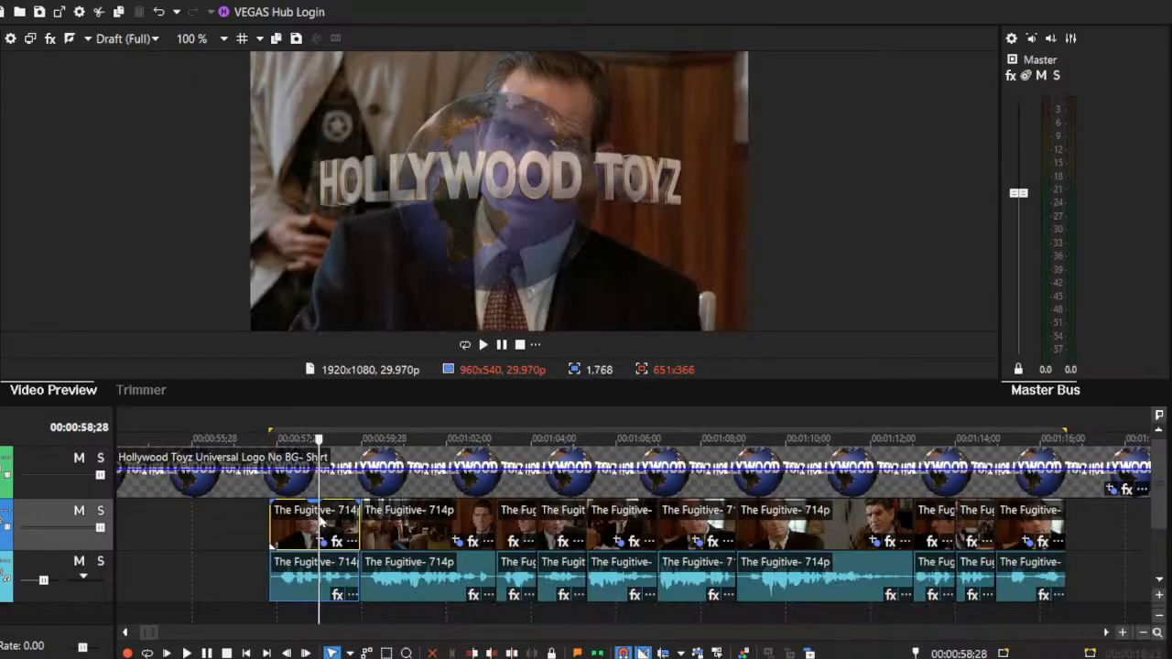
key(Delete)
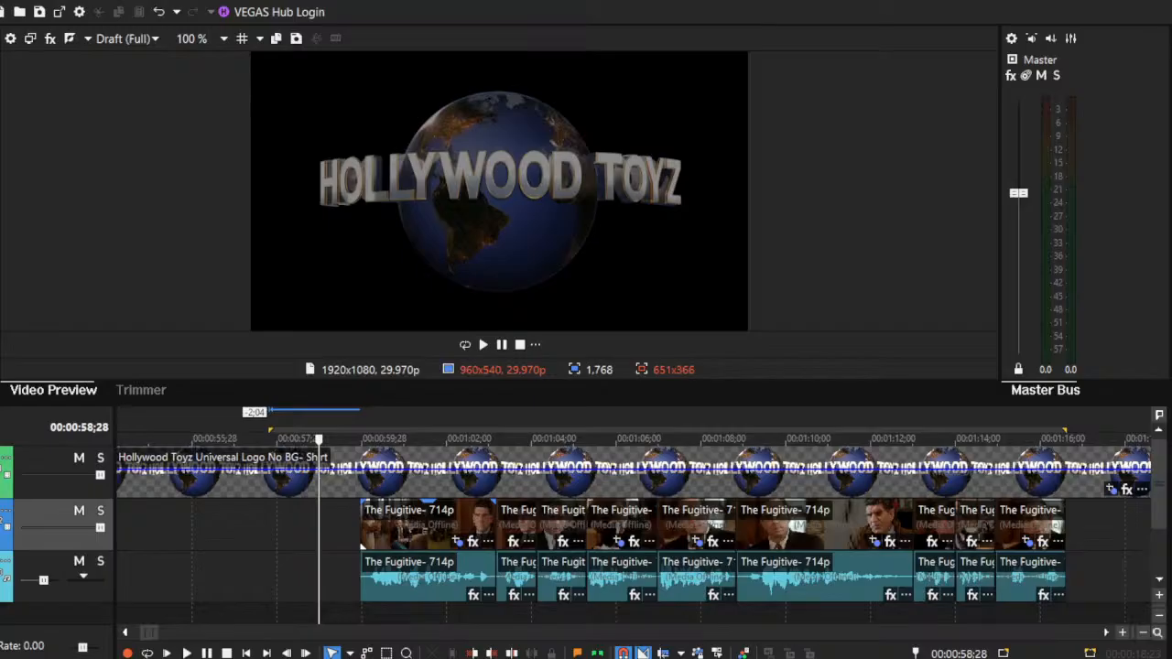
click(422, 533)
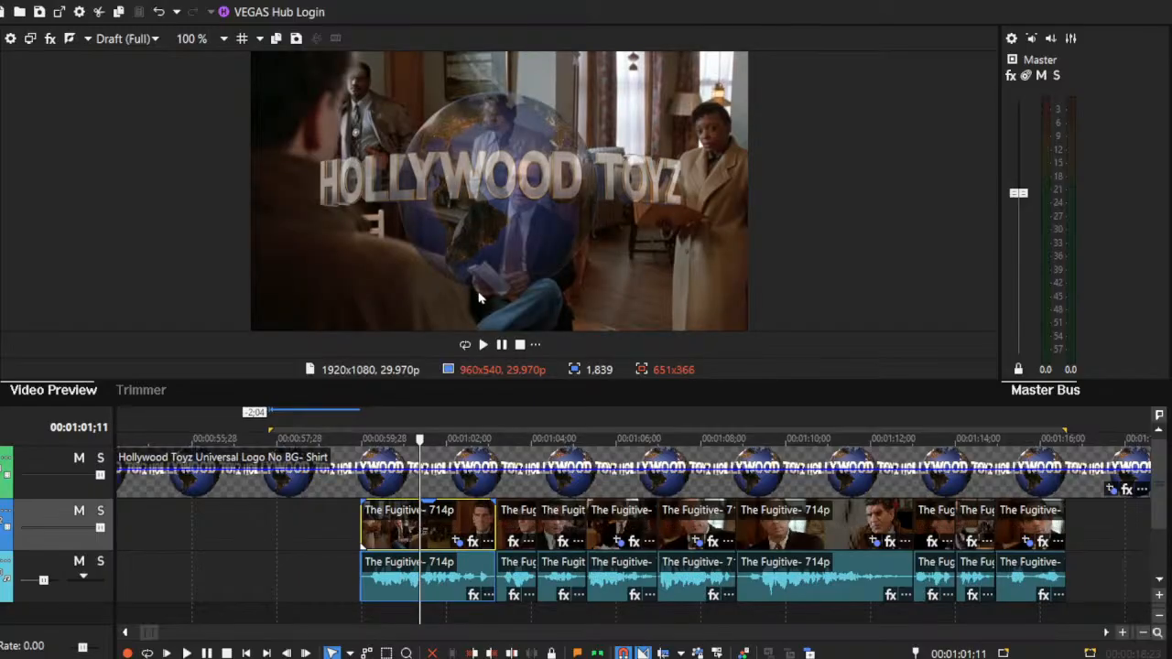
key(Delete)
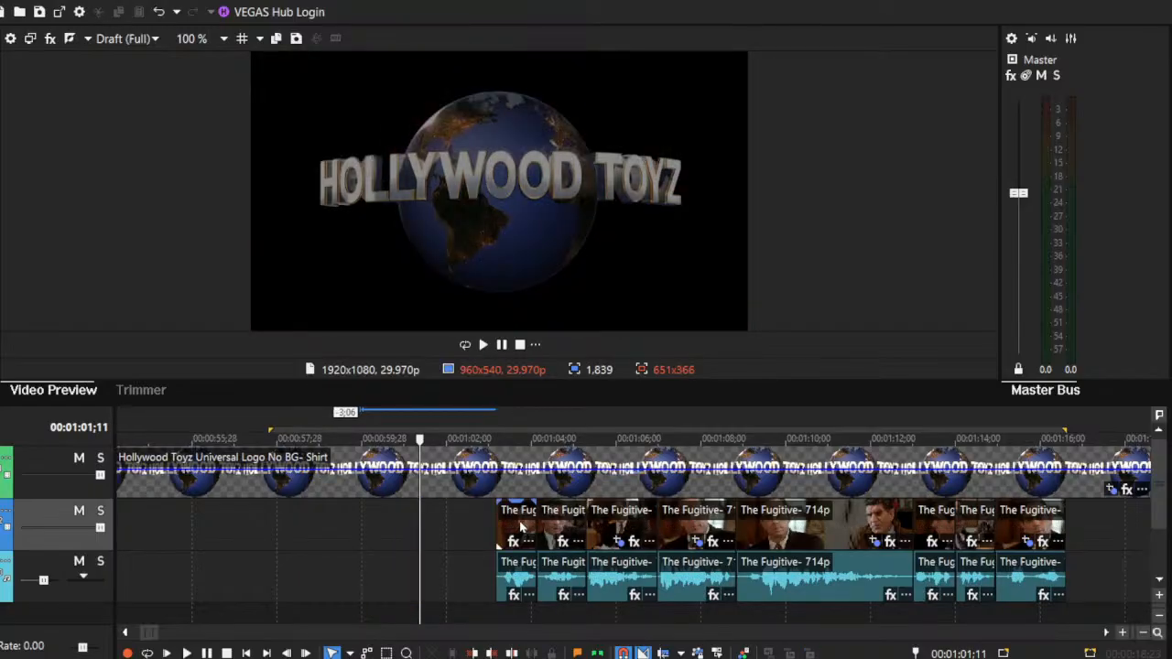
click(520, 531)
key(Delete)
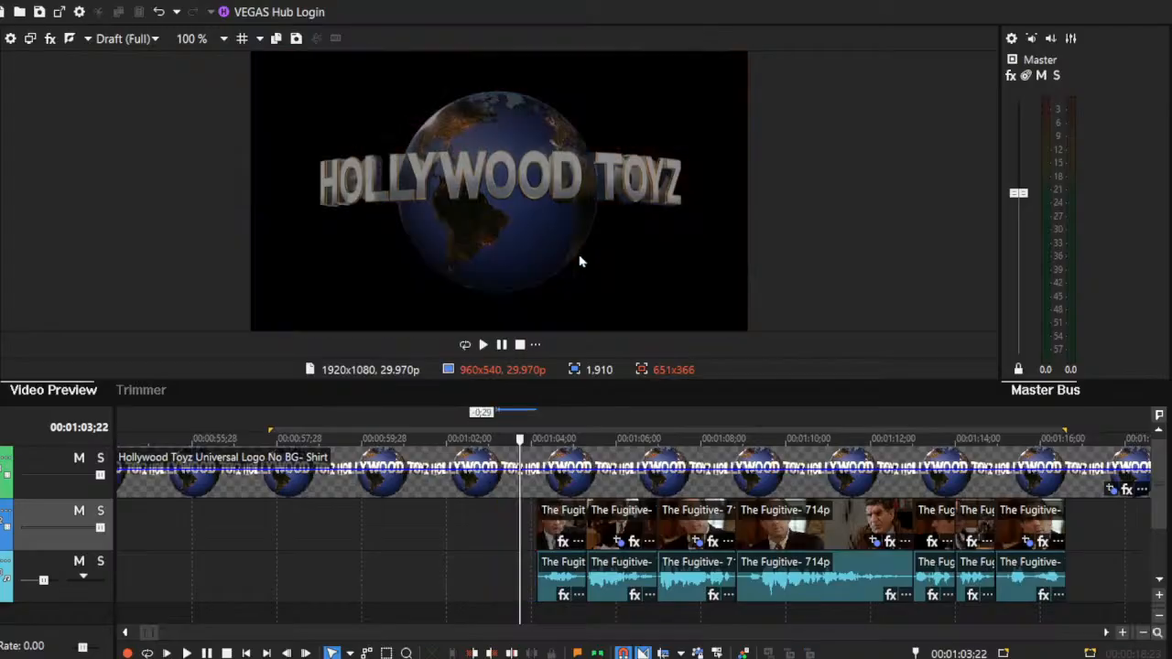
click(561, 526)
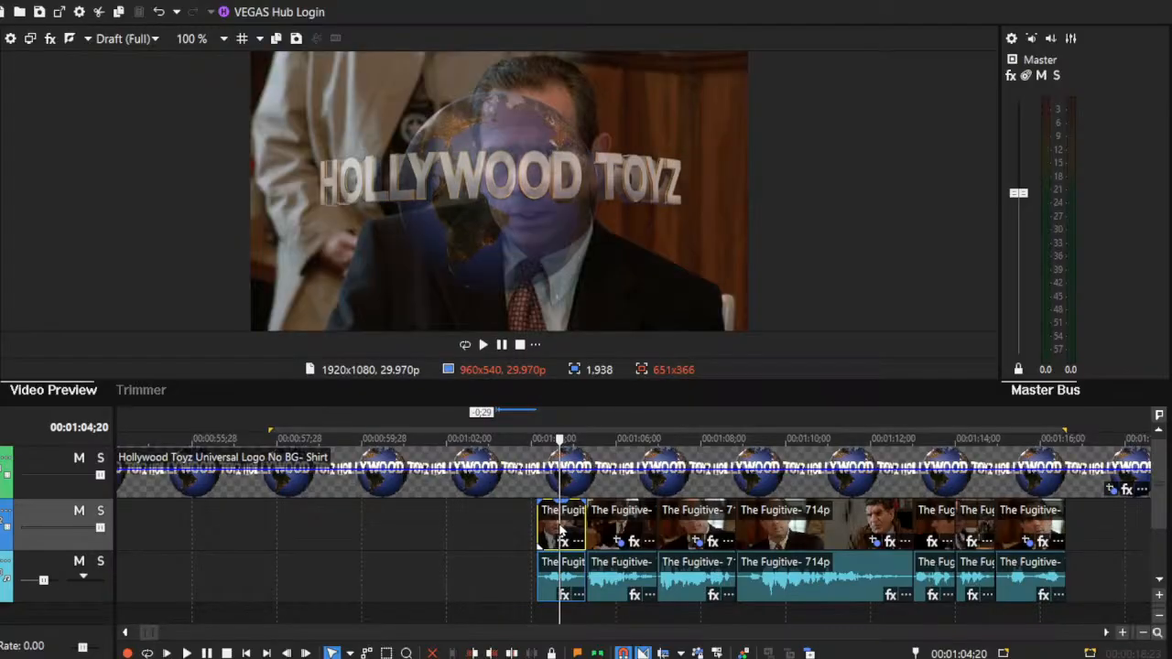
key(Delete)
click(612, 524)
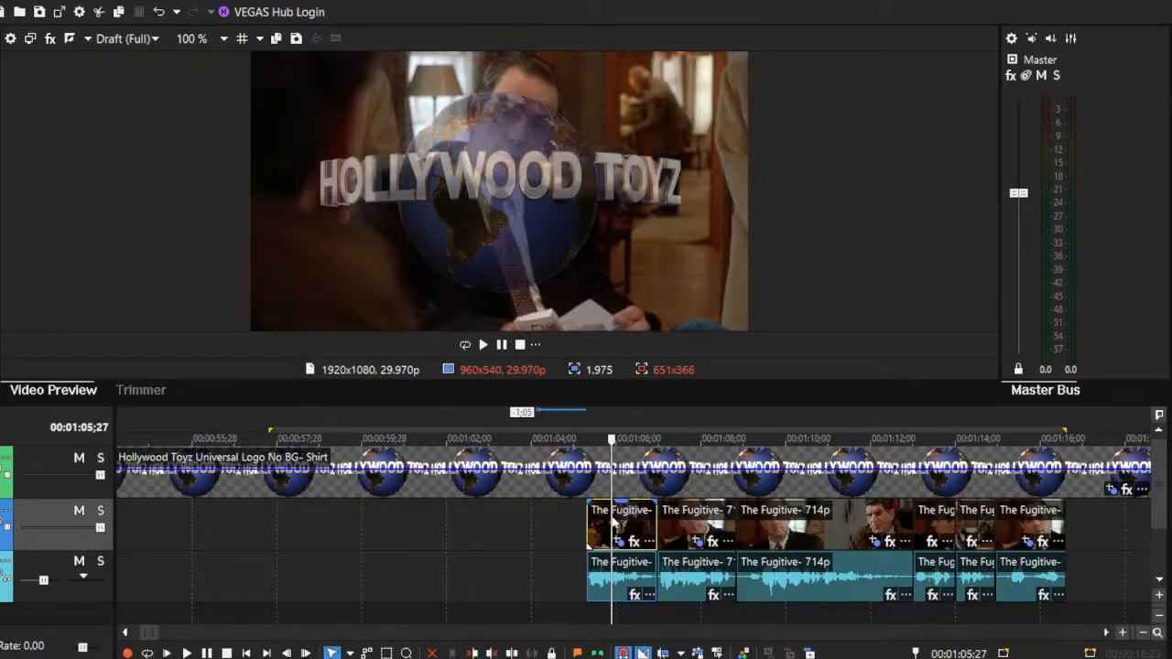
key(Delete)
click(686, 530)
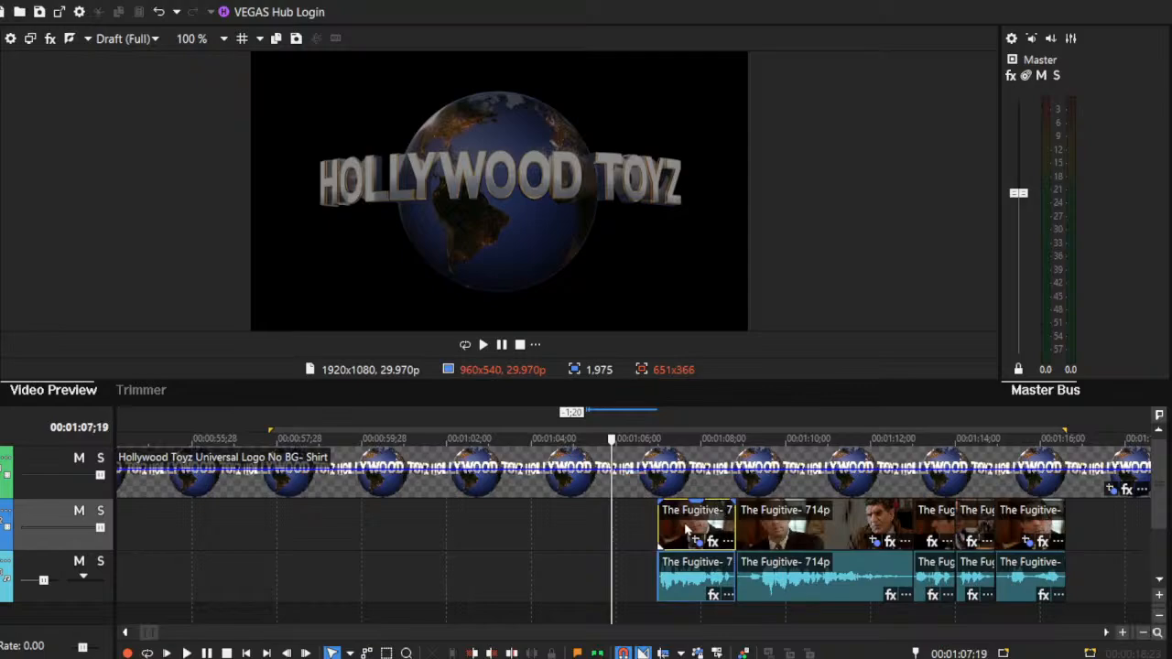
key(Delete)
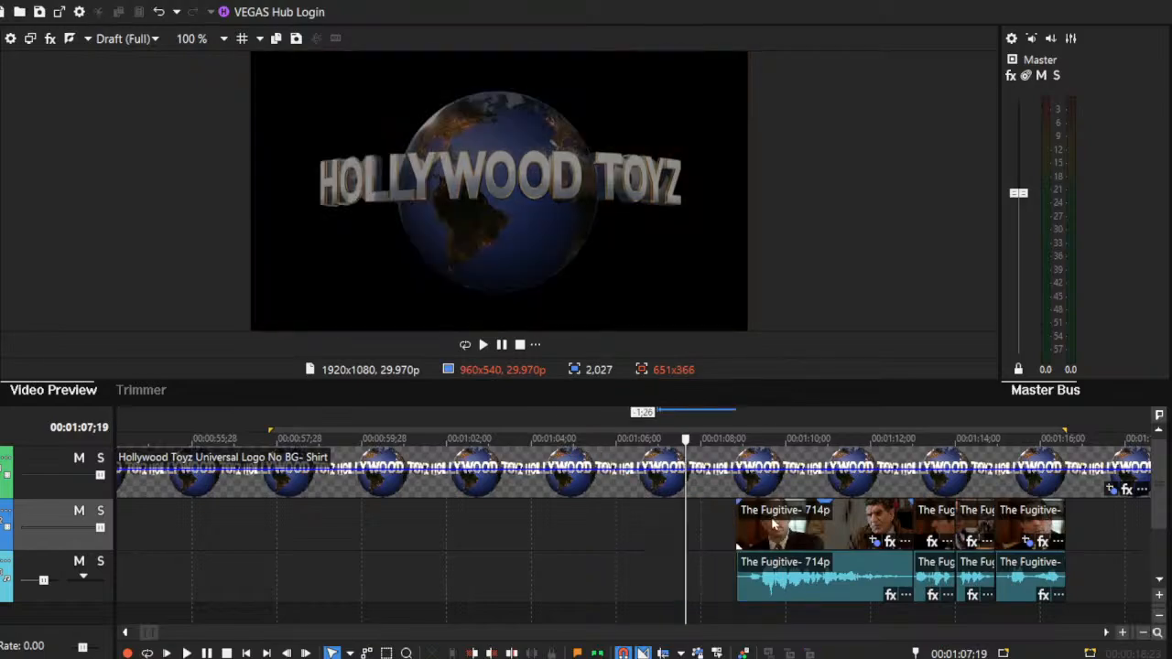
click(777, 525)
key(Delete)
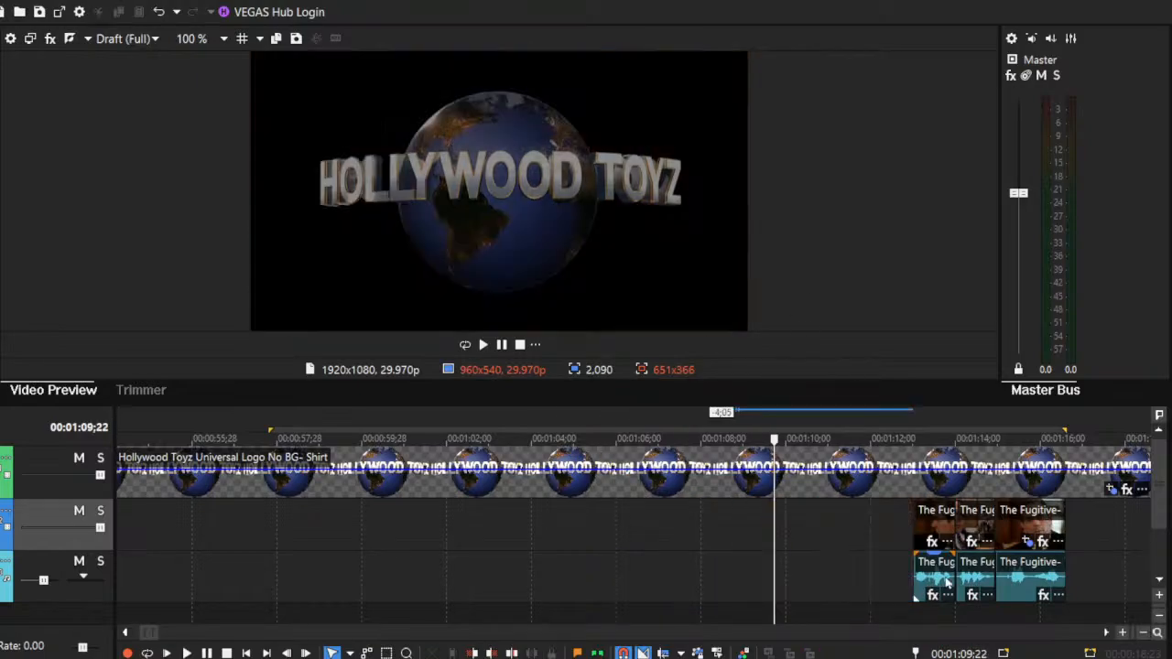
click(934, 529)
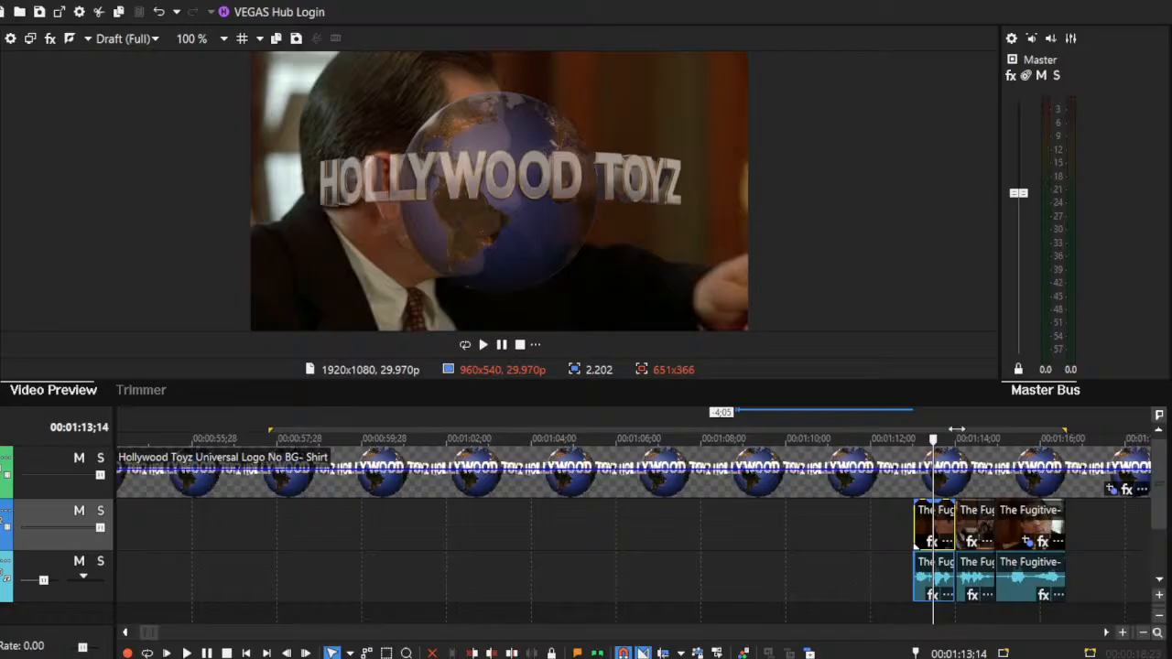
key(Delete)
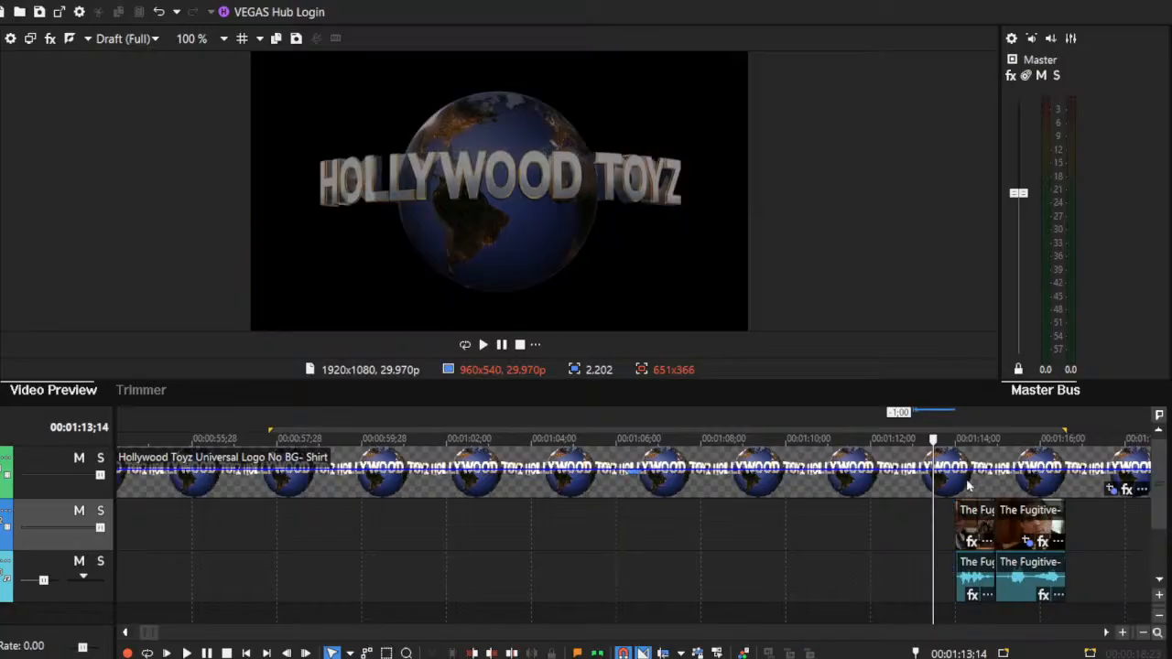
click(969, 521)
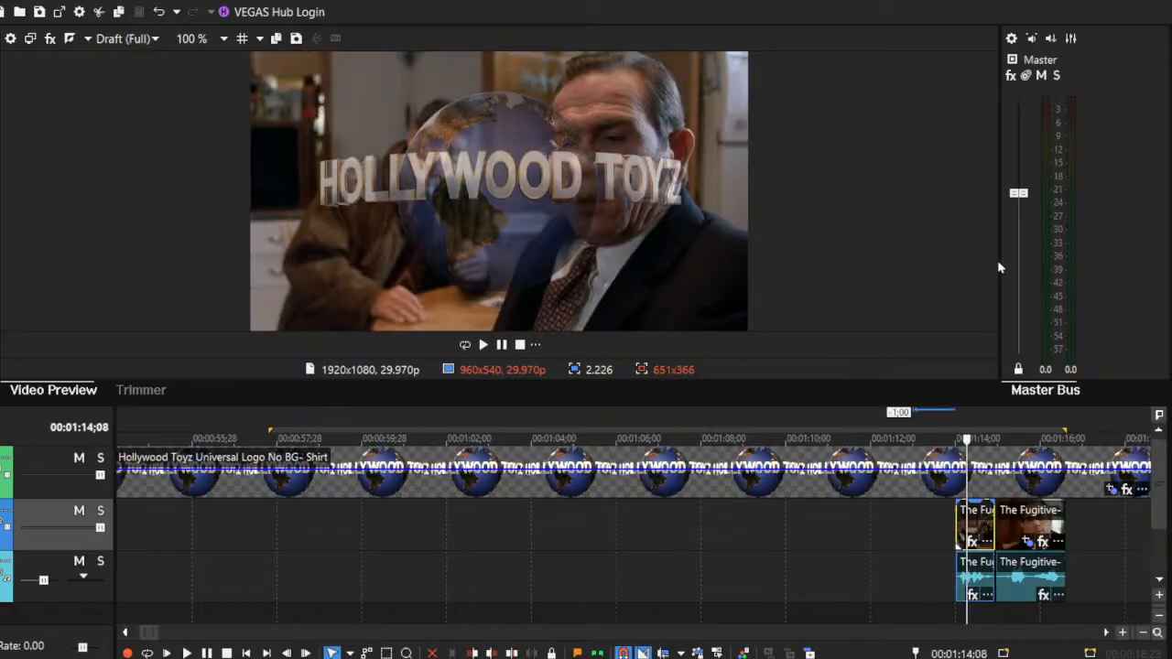
key(Delete)
click(1018, 518)
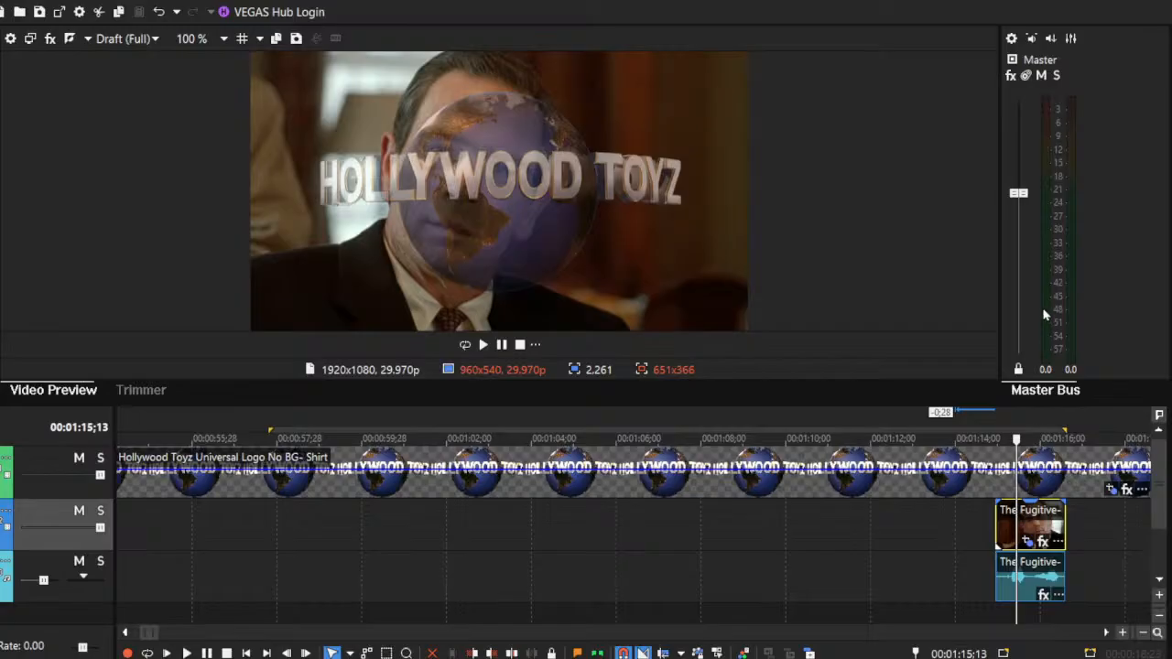
key(Delete)
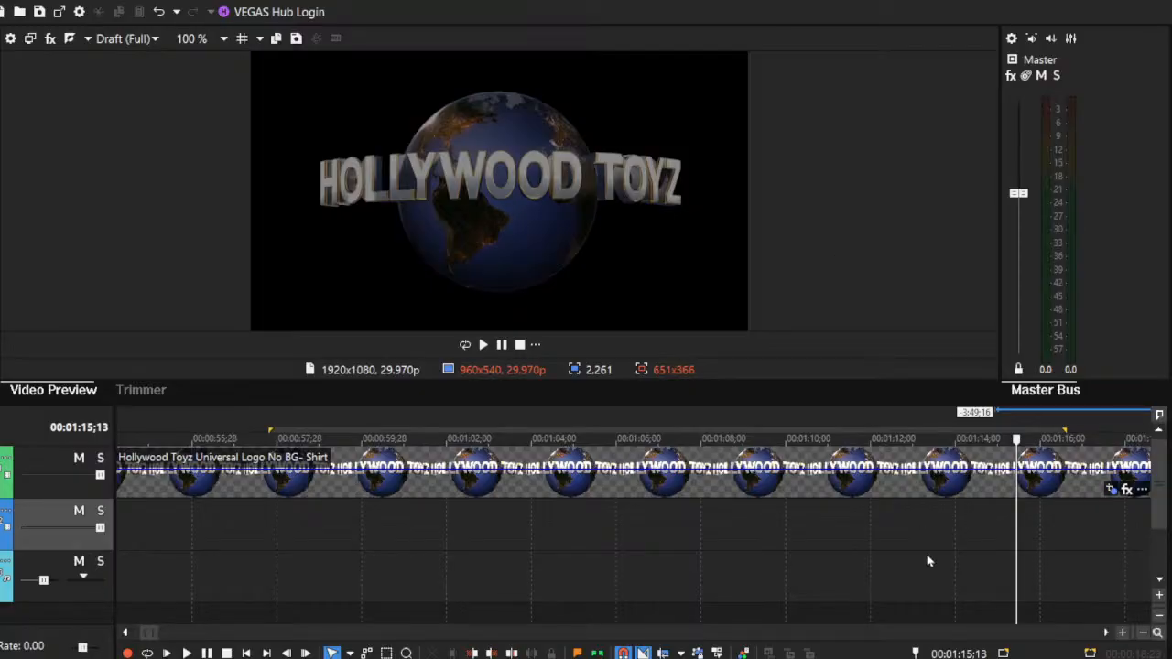
Step: Move the remaining Fugitive footage and its audio 4:03;03 earlier beneath the beginning of the logo overlay
click(1142, 633)
click(1142, 633)
click(1142, 633)
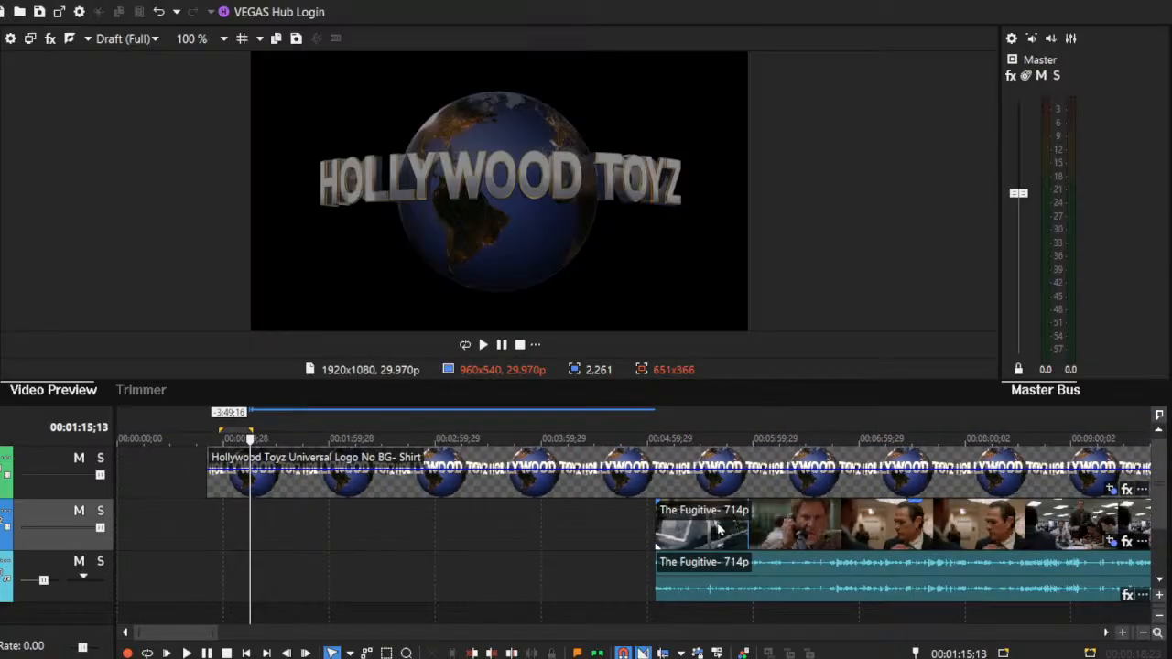
drag(719, 529, 286, 537)
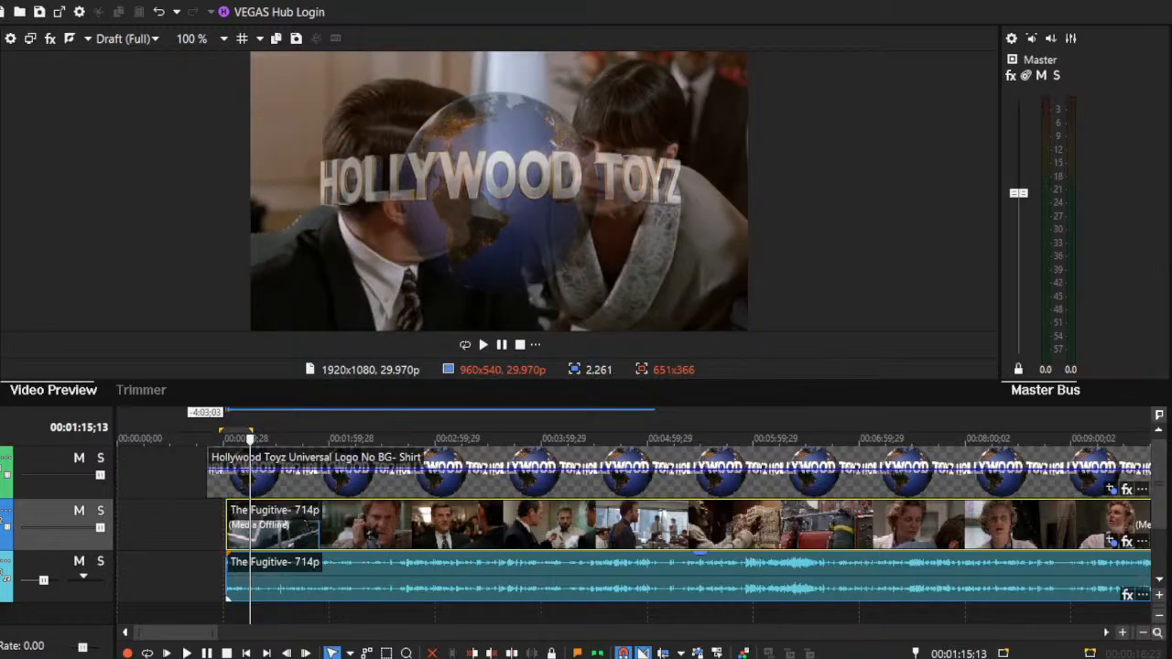
click(595, 578)
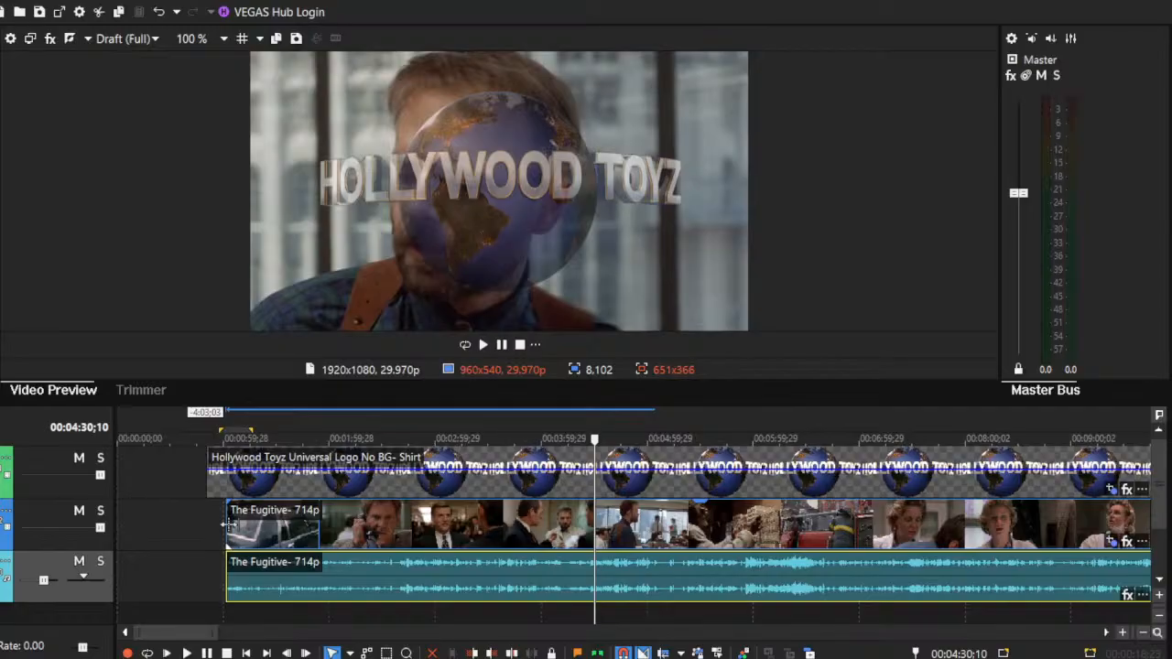
Step: Trim successive opening scenes off the Fugitive footage and move the rest back to start at 00:01:07;01
drag(229, 524, 279, 533)
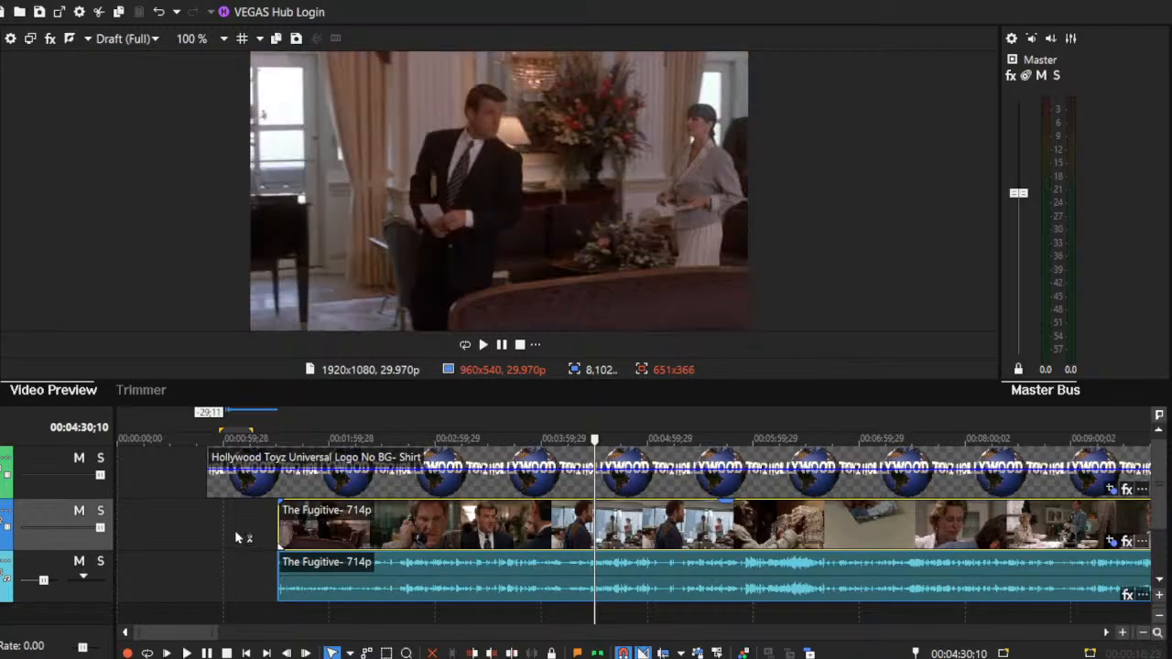
click(235, 531)
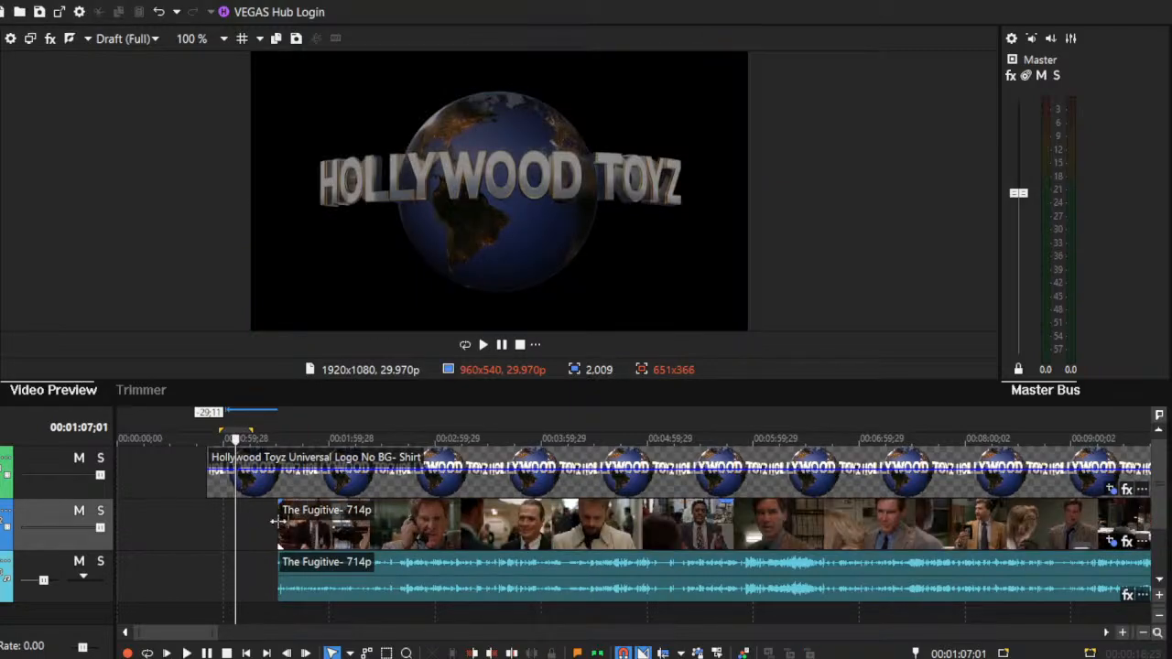
drag(276, 520, 303, 522)
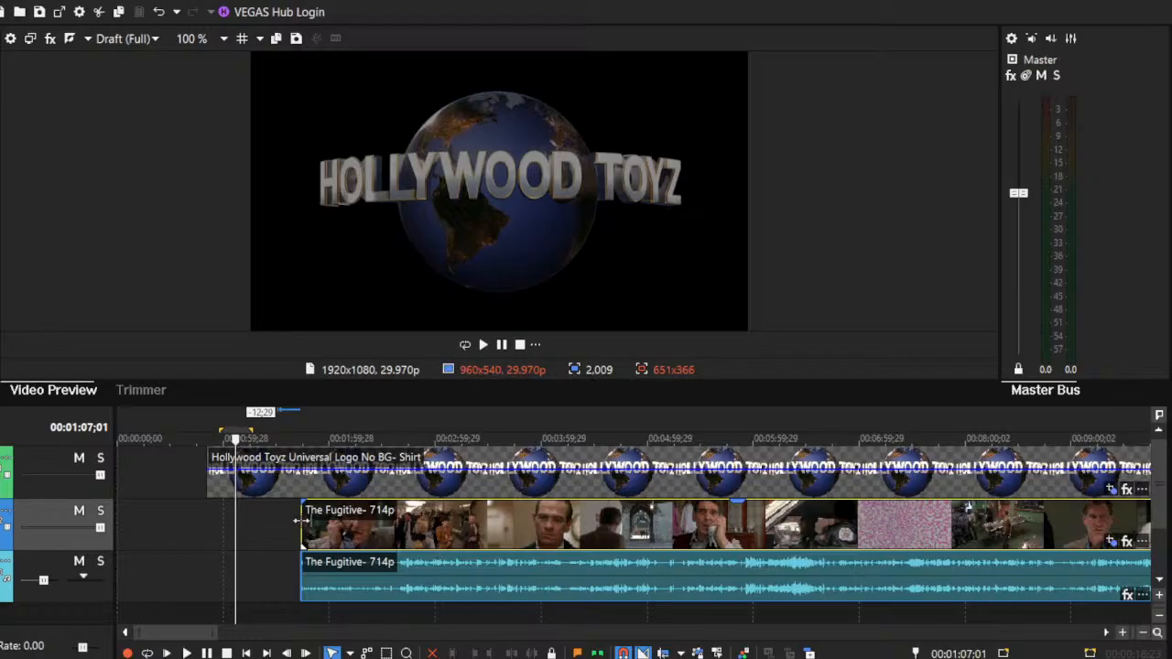
drag(303, 521, 366, 523)
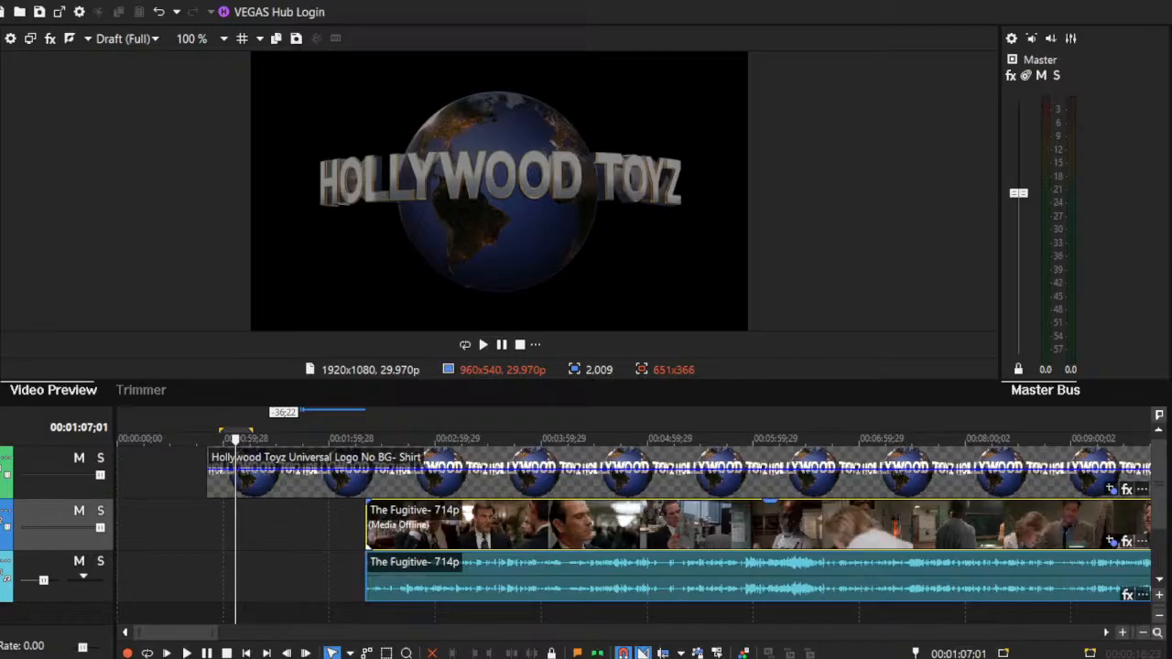
drag(402, 524, 316, 524)
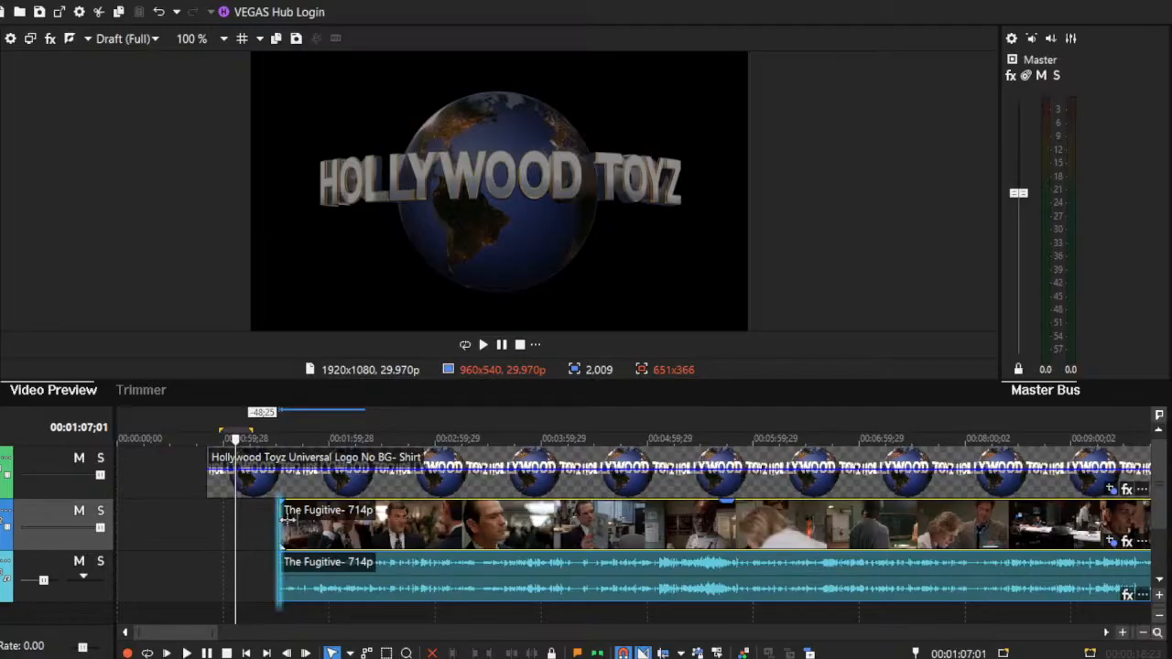
mouse_move(284, 520)
mouse_down()
mouse_move(821, 555)
mouse_move(734, 553)
mouse_move(750, 554)
mouse_move(523, 514)
mouse_move(276, 514)
mouse_up()
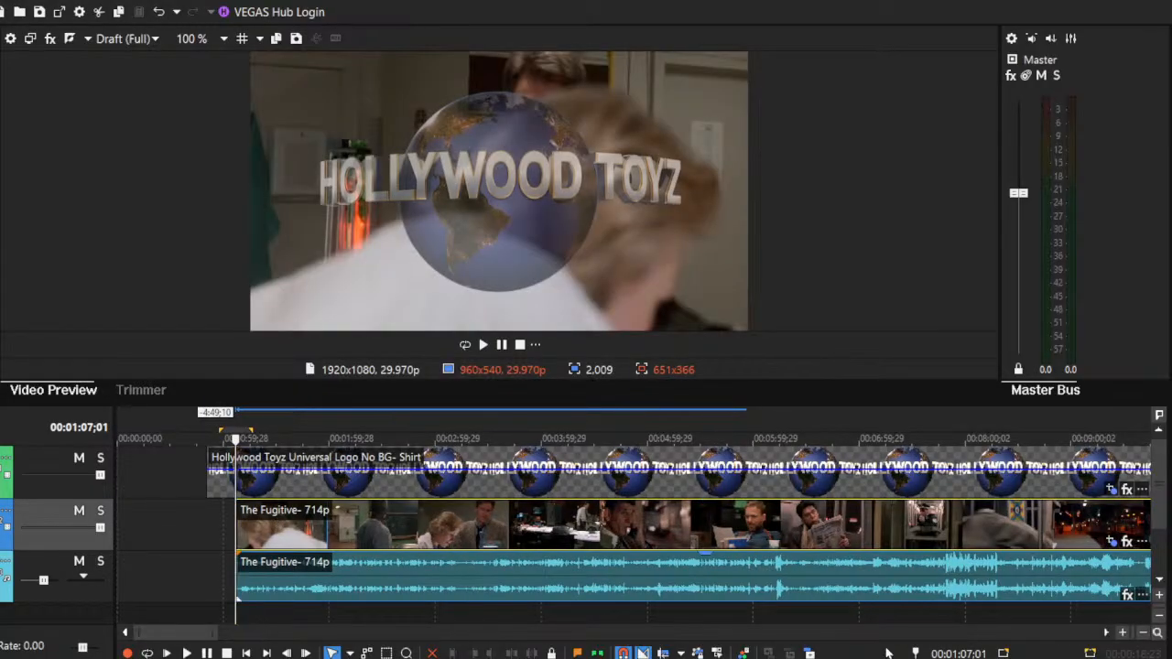
Step: Trim more off the start of the Fugitive footage and move the rest back to about 00:00:57 beneath the logo's beginning
click(1124, 634)
click(1123, 634)
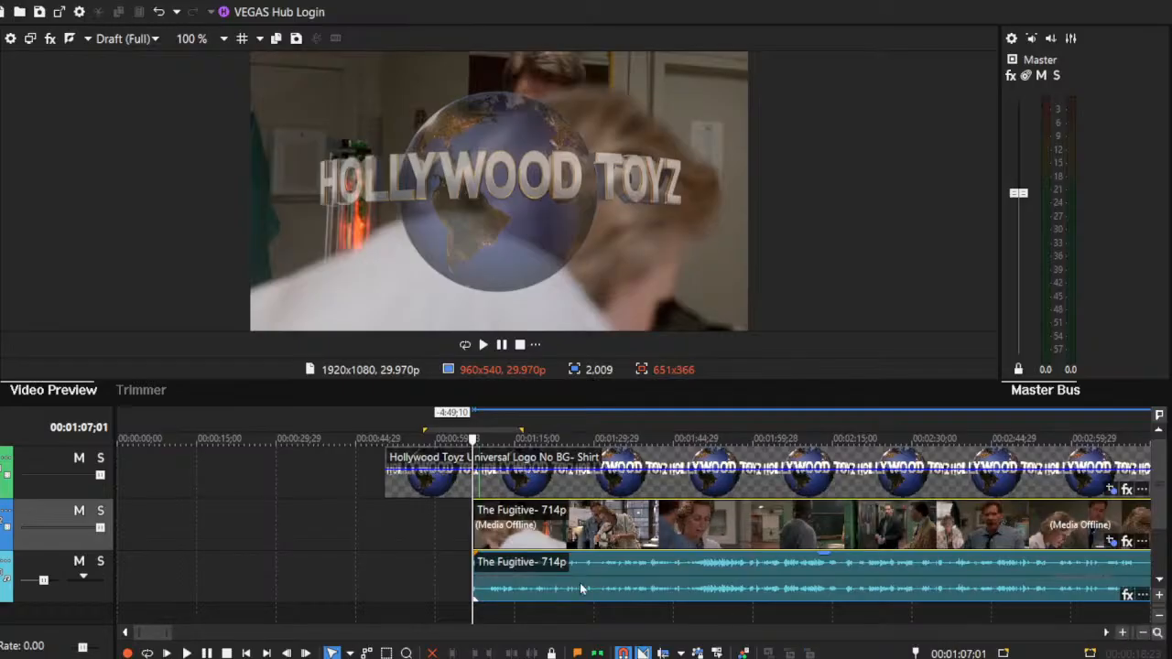
drag(529, 532, 471, 532)
click(374, 531)
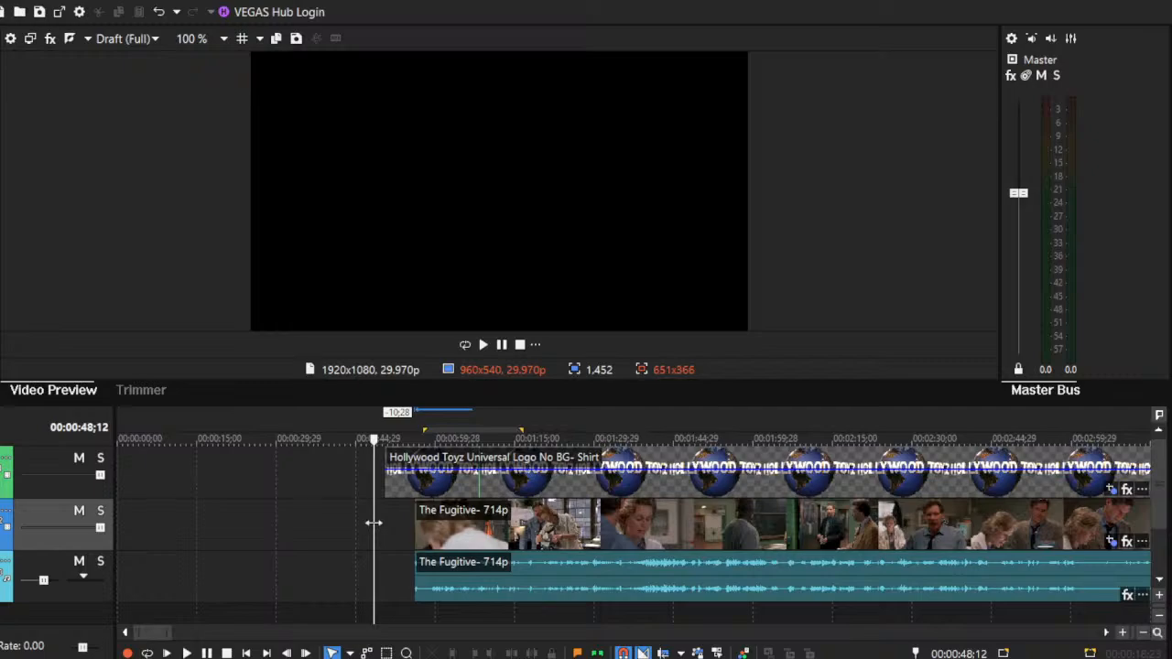
drag(414, 523, 461, 539)
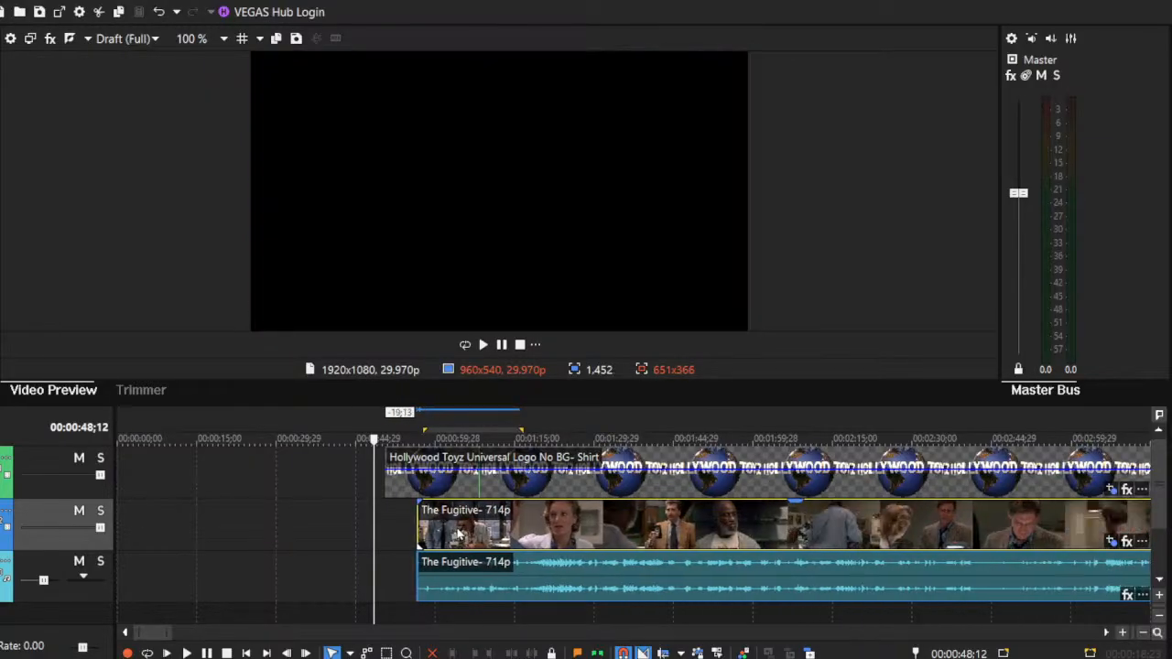
Step: Split the Fugitive footage and its audio at 00:01:21;13 and move the remainder 2;13 later
click(467, 587)
click(531, 519)
click(545, 519)
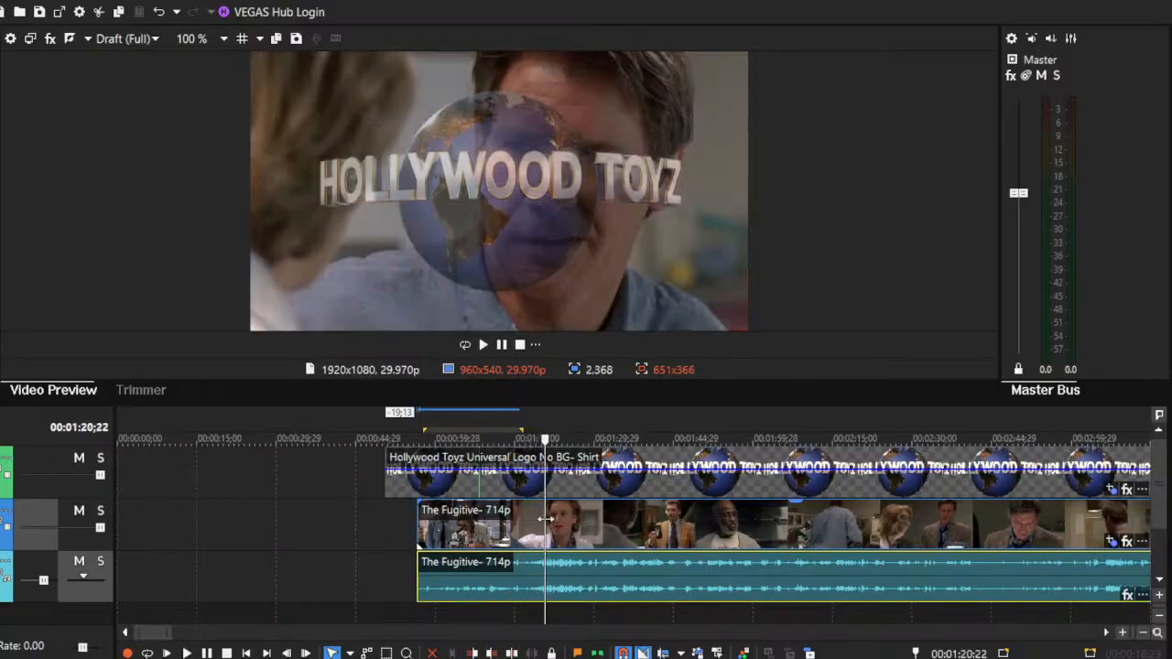
click(557, 519)
click(577, 519)
drag(572, 519, 547, 515)
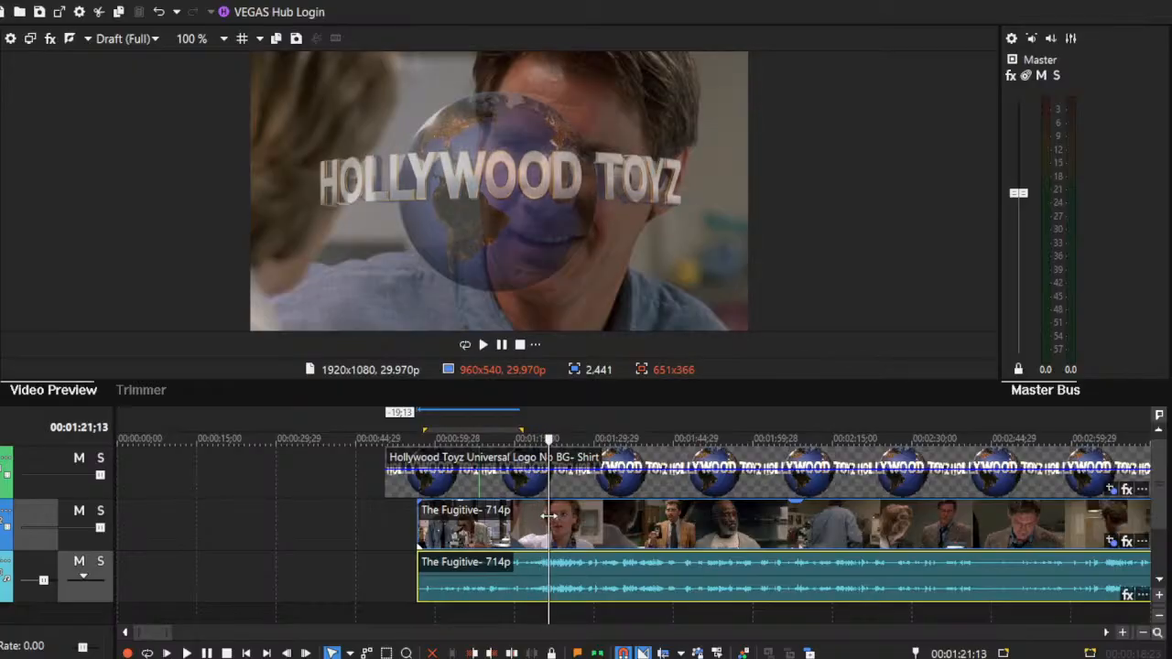
key(s)
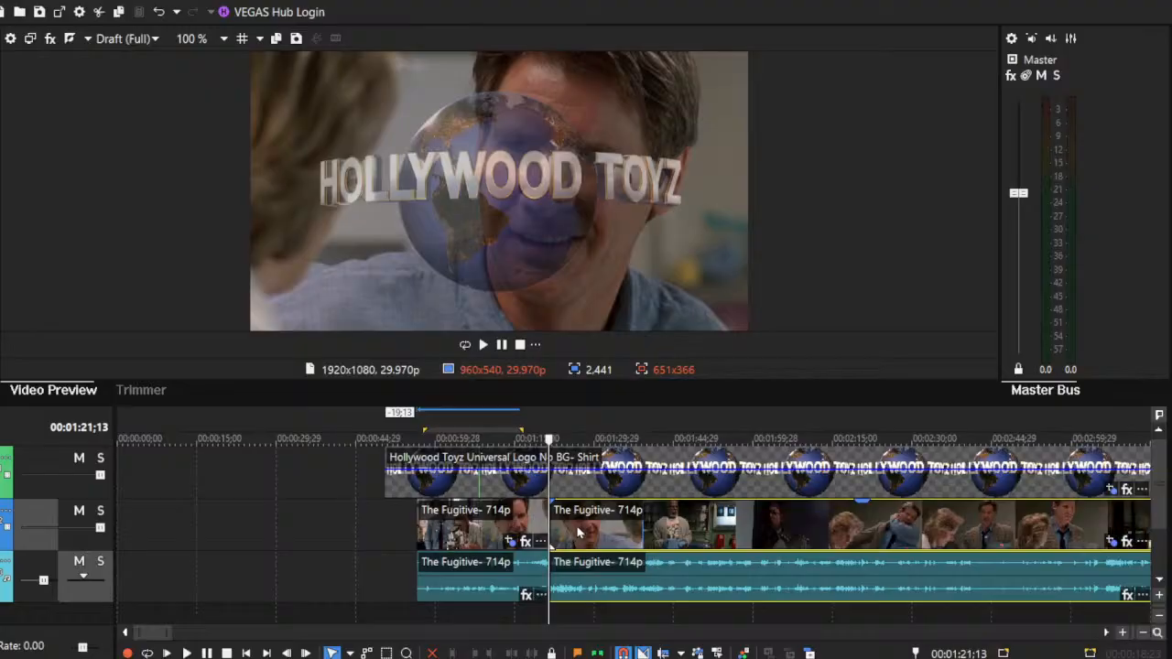
drag(579, 533, 591, 535)
Step: Skim the second Fugitive part up to 00:01:47;20, then trim its start and shift it 1;05 later
click(564, 516)
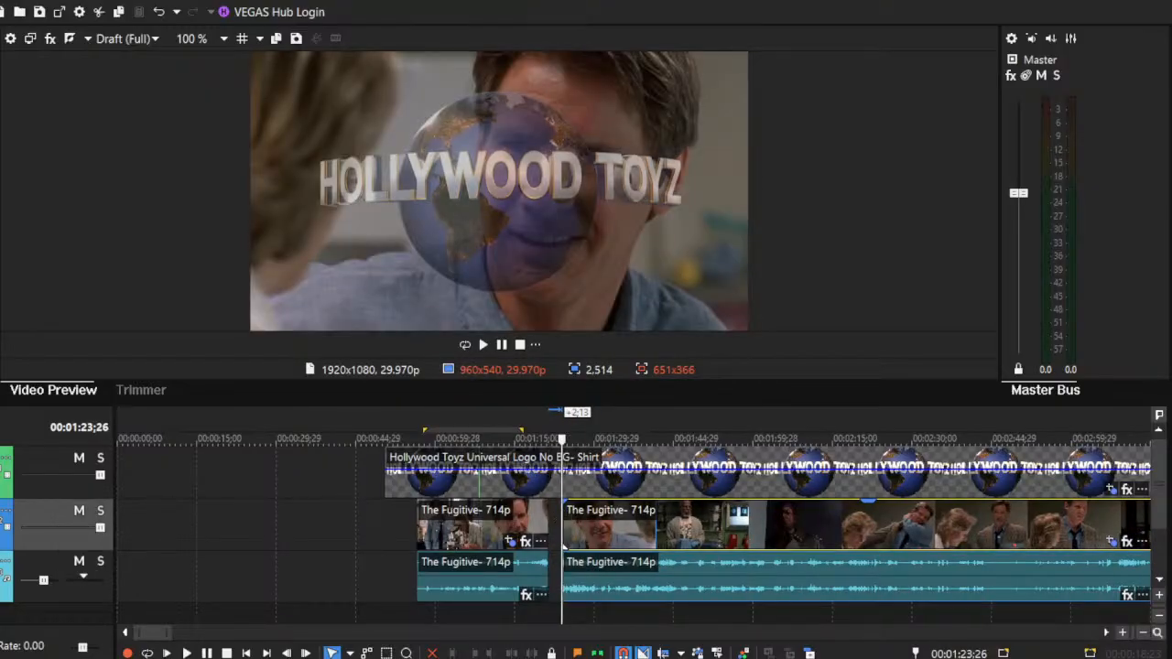
click(584, 523)
drag(584, 511, 689, 510)
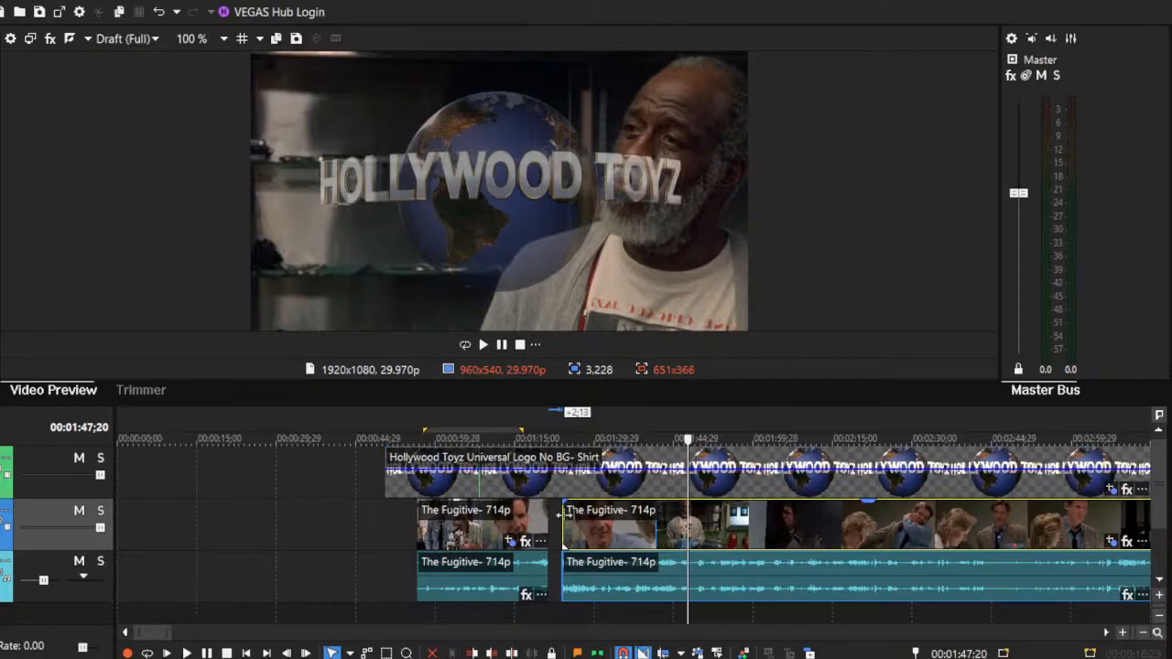
drag(565, 514, 587, 520)
Step: Normalize the audio of the first Fugitive clip beneath the logo
click(477, 586)
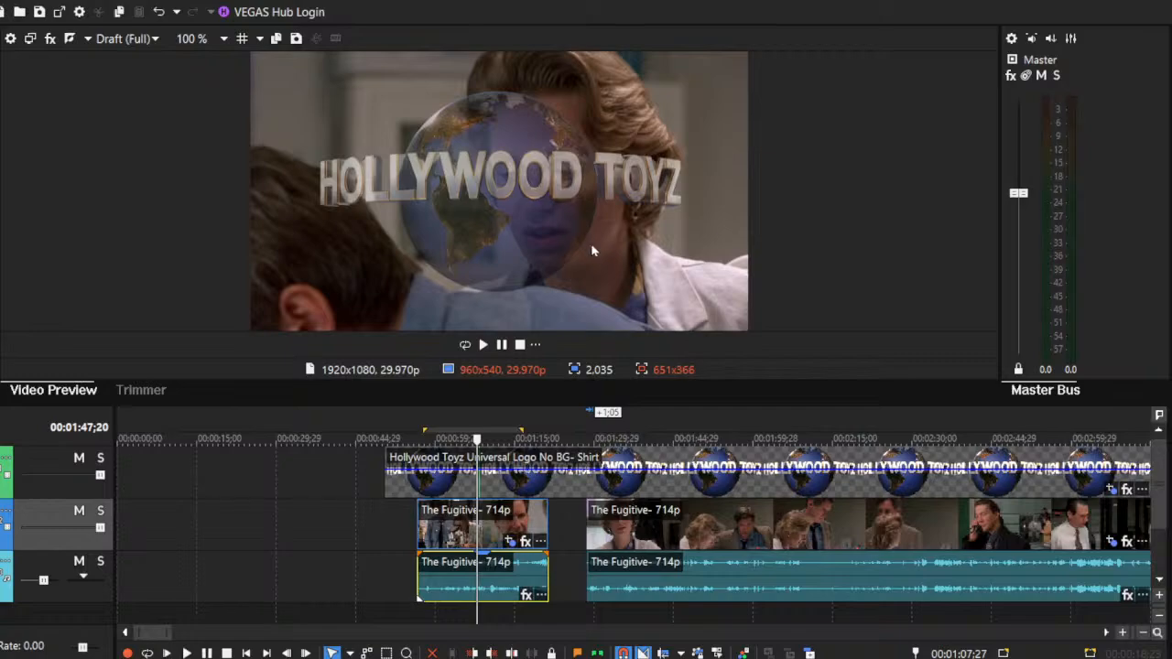
key(n)
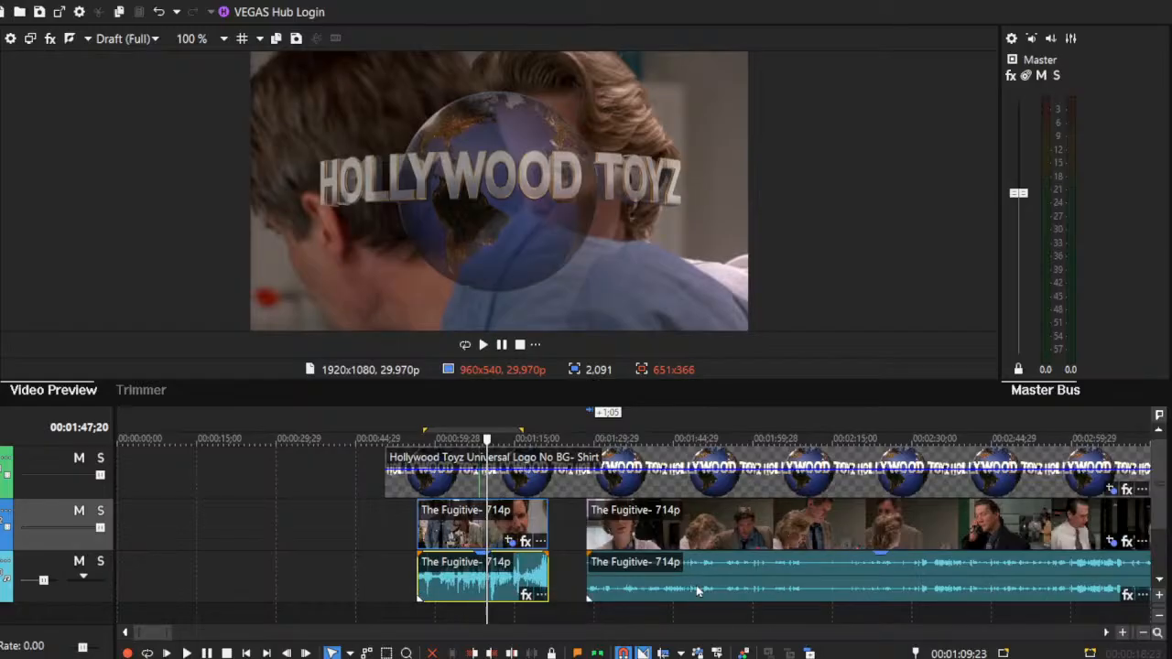
Step: Split the second Fugitive part at 00:02:30;28 and move the piece before the cut 3;05 earlier, apart from the remainder
click(626, 524)
drag(675, 518, 998, 540)
key(s)
drag(712, 576, 695, 576)
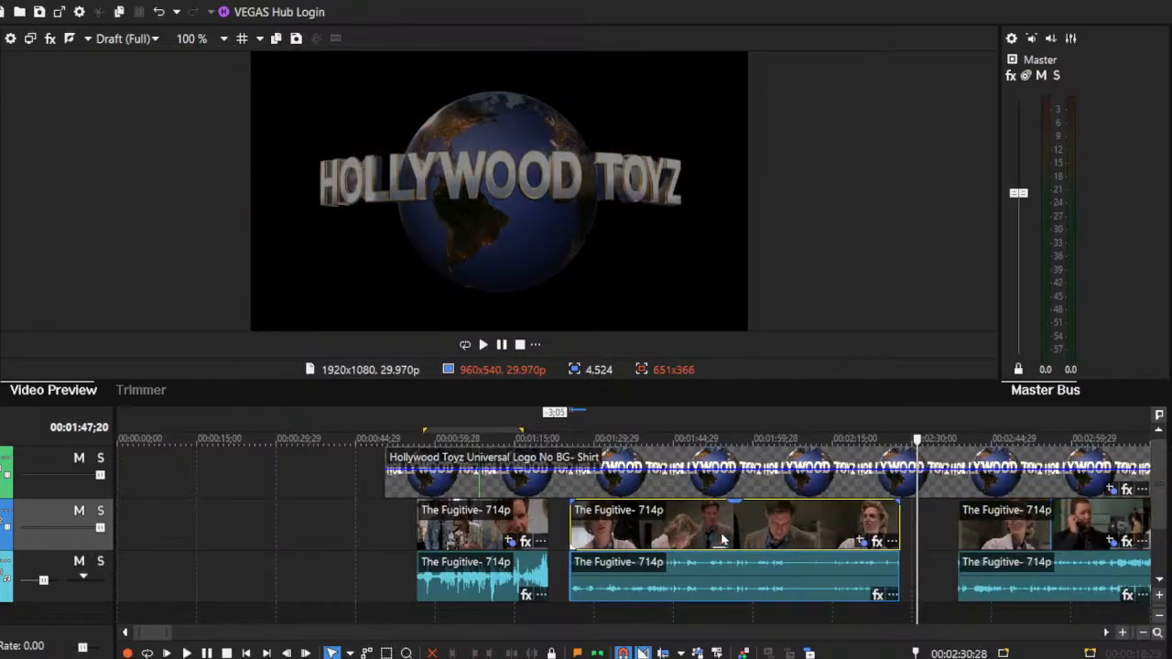
Step: Normalize the audio of the second, middle Fugitive clip
click(695, 576)
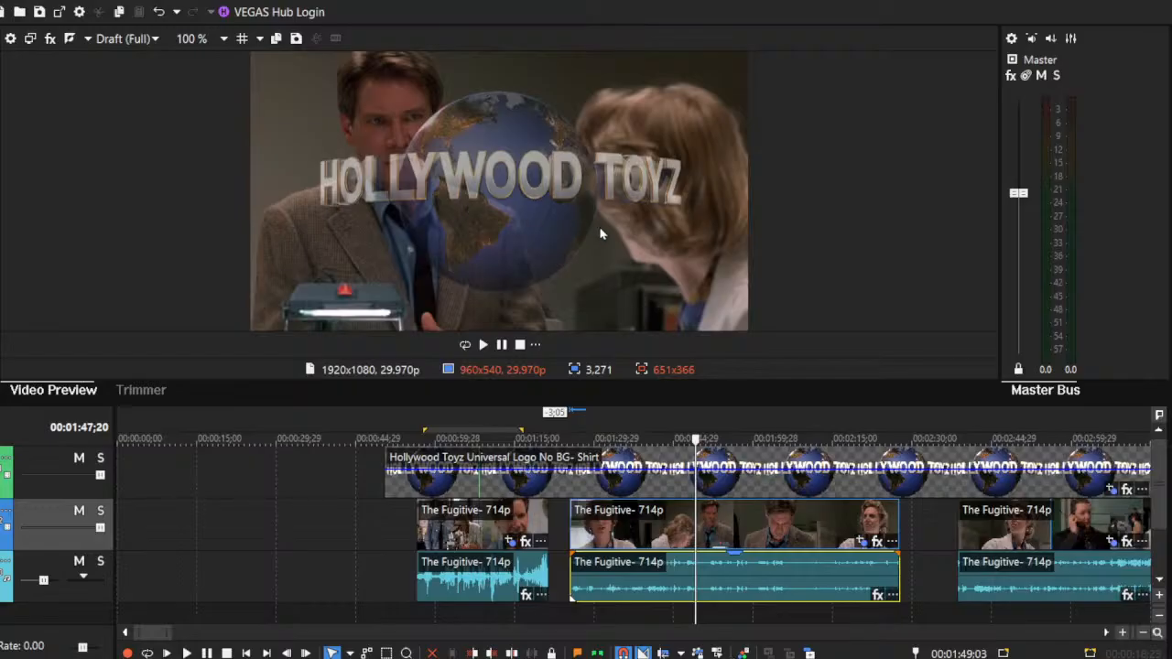
click(728, 581)
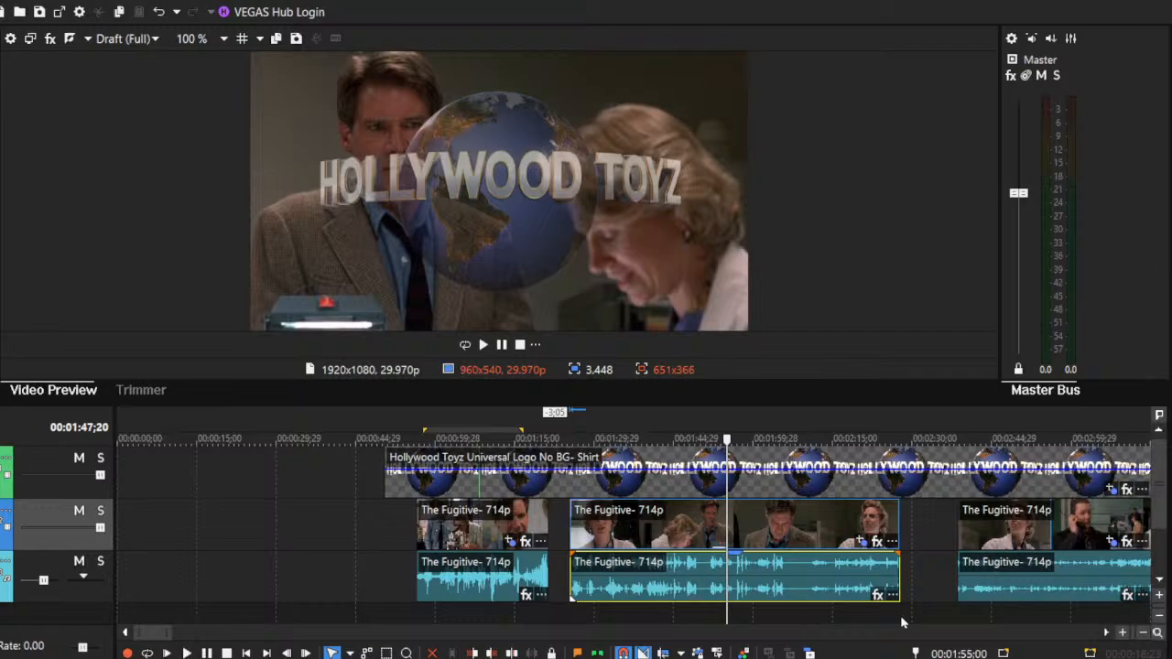